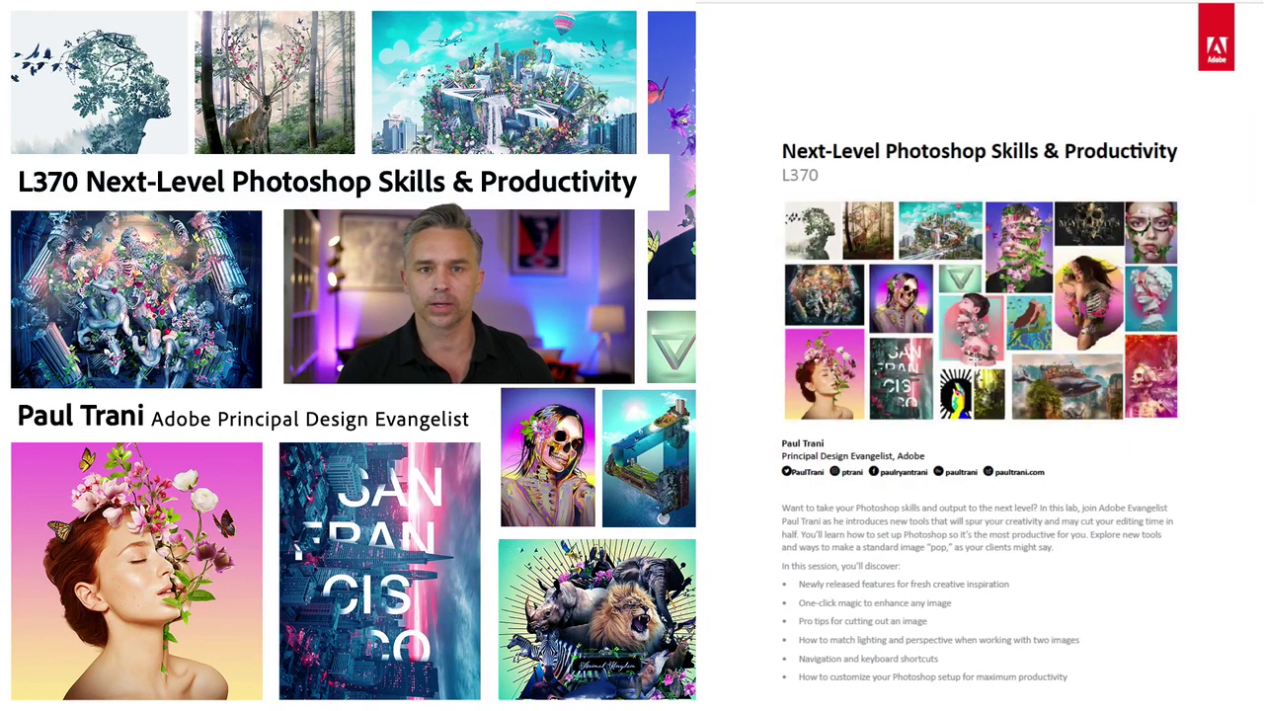
Scroll through the NextLevelPhotoshop.pdf table of contents, then minimize Acrobat to reveal Photoshop
{"action": "scroll", "coordinate": [925, 312], "scroll_direction": "down", "scroll_amount": 5}
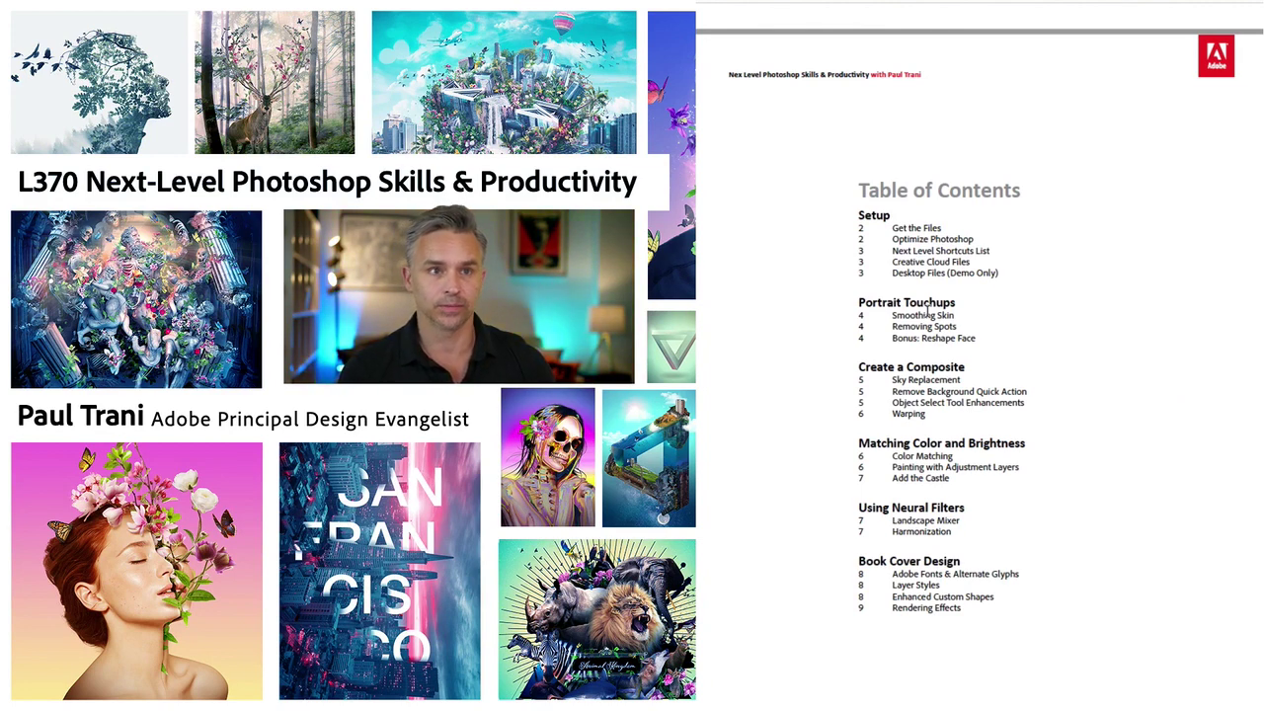
{"action": "scroll", "coordinate": [925, 312], "scroll_direction": "down", "scroll_amount": 1}
{"action": "scroll", "coordinate": [926, 311], "scroll_direction": "up", "scroll_amount": 3}
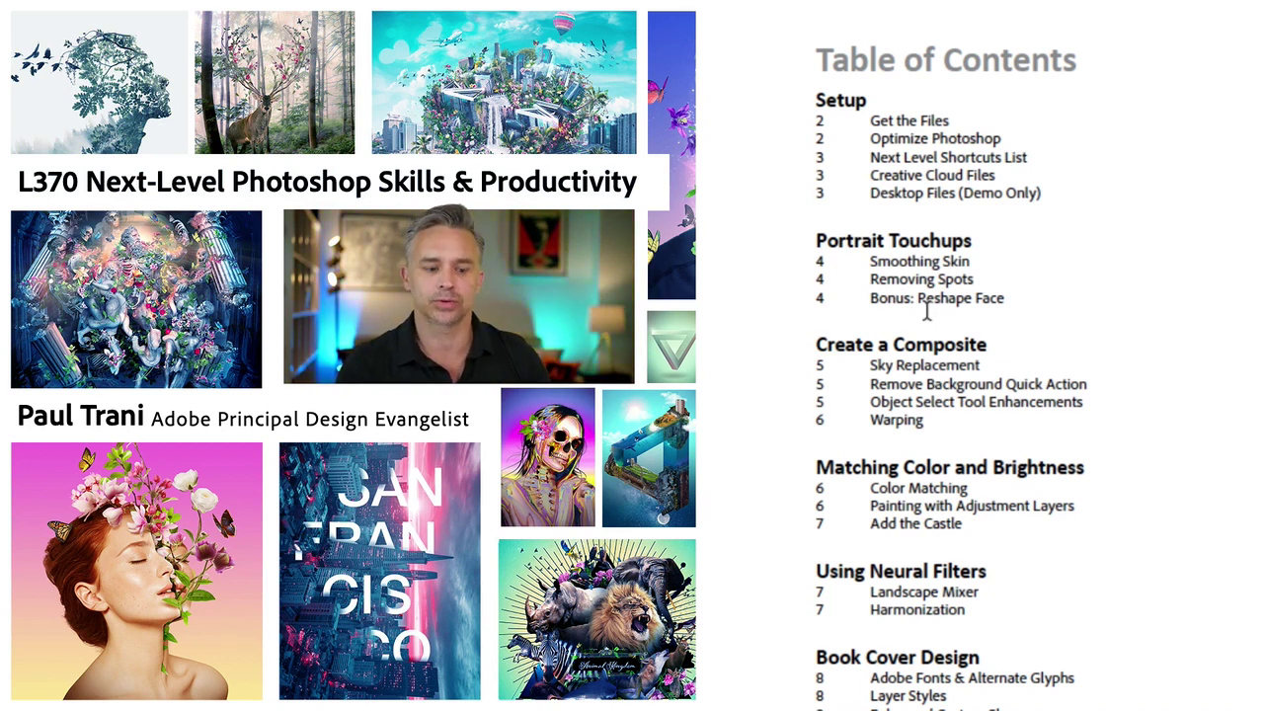
{"action": "scroll", "coordinate": [928, 312], "scroll_direction": "down", "scroll_amount": 3}
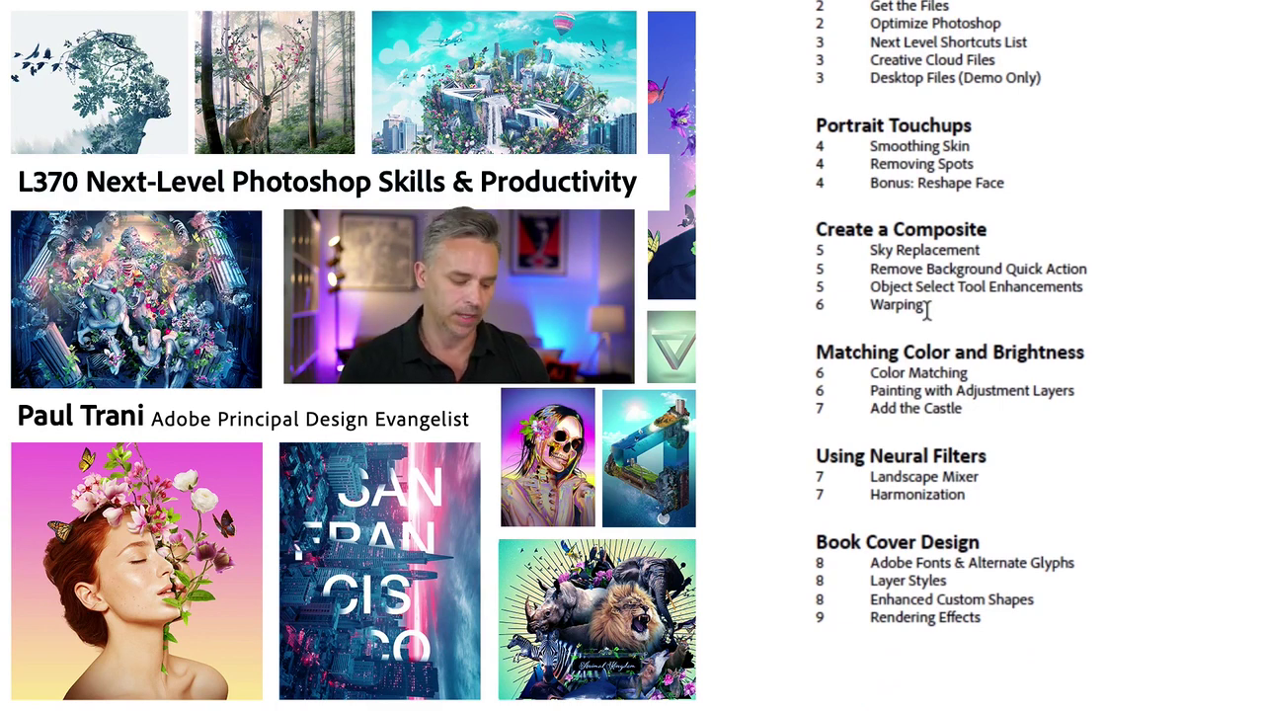
{"action": "scroll", "coordinate": [928, 308], "scroll_direction": "down", "scroll_amount": 2}
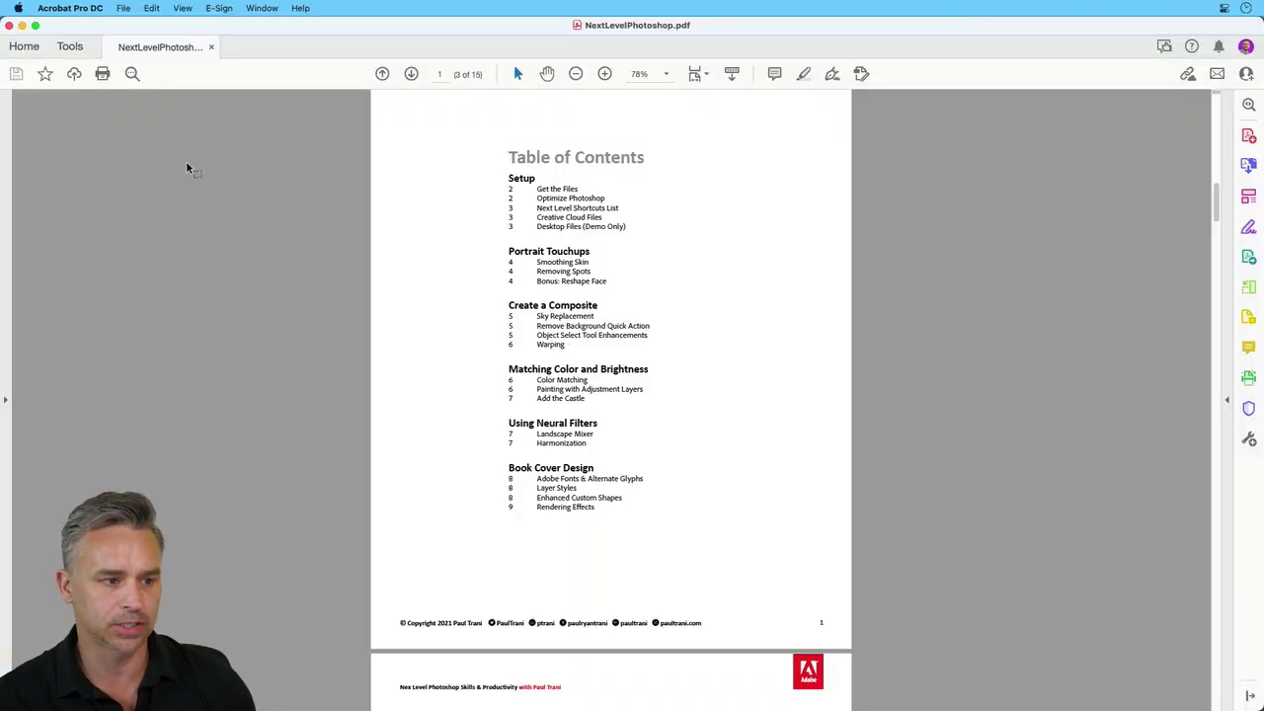
{"action": "left_click", "coordinate": [22, 24]}
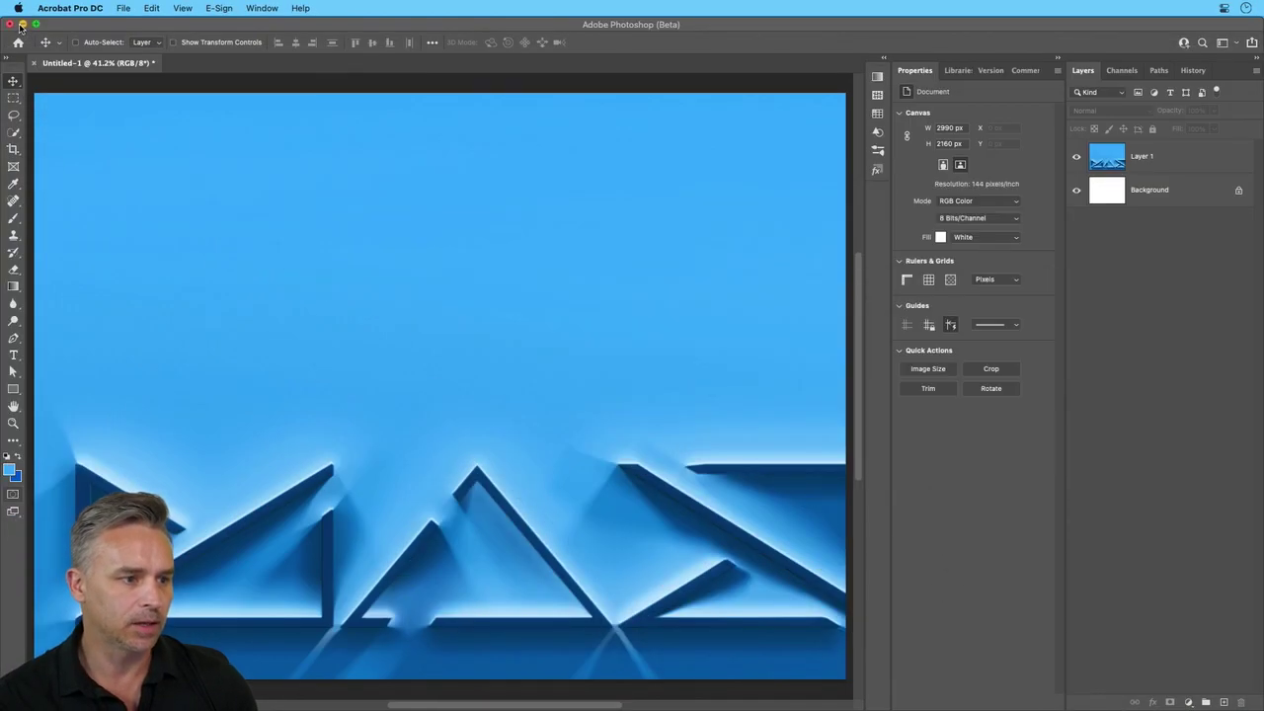
Minimize Photoshop (Beta) to reveal Chrome's Creative Cloud lab-assets library page
{"action": "left_click", "coordinate": [21, 24]}
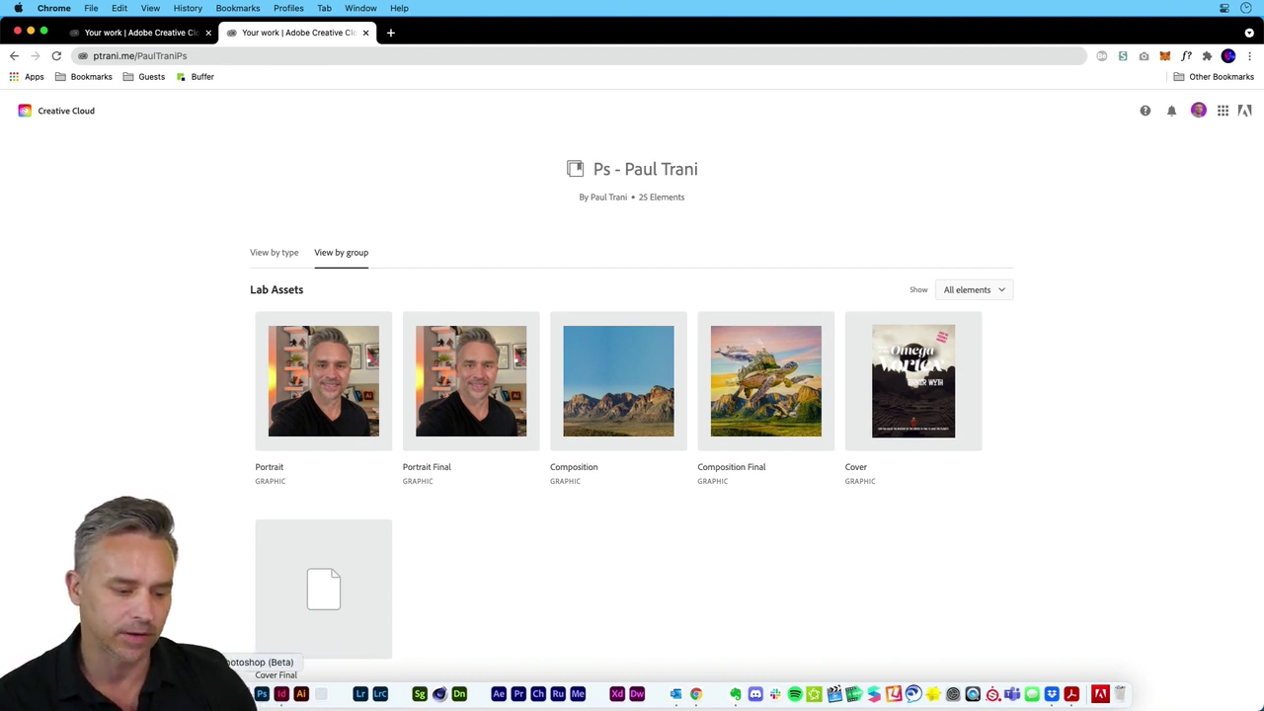
Bring Photoshop (Beta) back from the Dock and show the Lab Assets in the Libraries panel
{"action": "left_click", "coordinate": [262, 694]}
{"action": "left_click", "coordinate": [958, 71]}
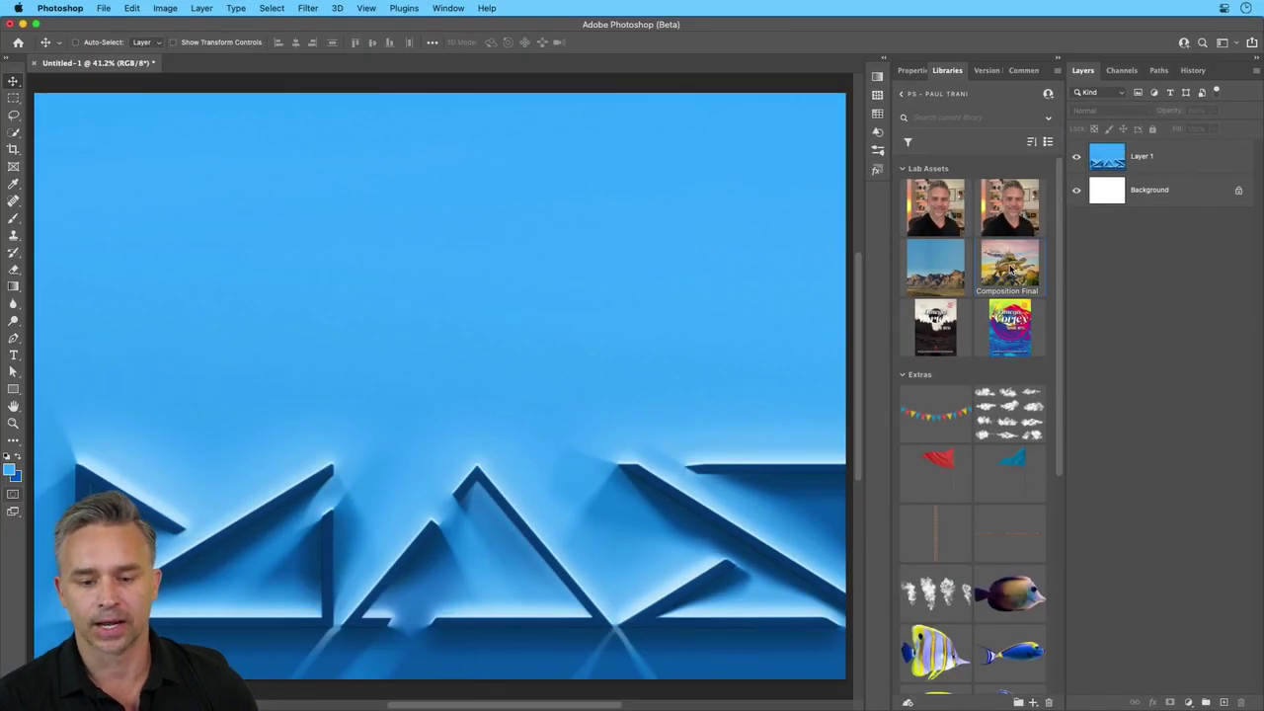
Open the Composition Final library asset as CompositionFinal.psd, the flying-turtle composite
{"action": "double_click", "coordinate": [1011, 265]}
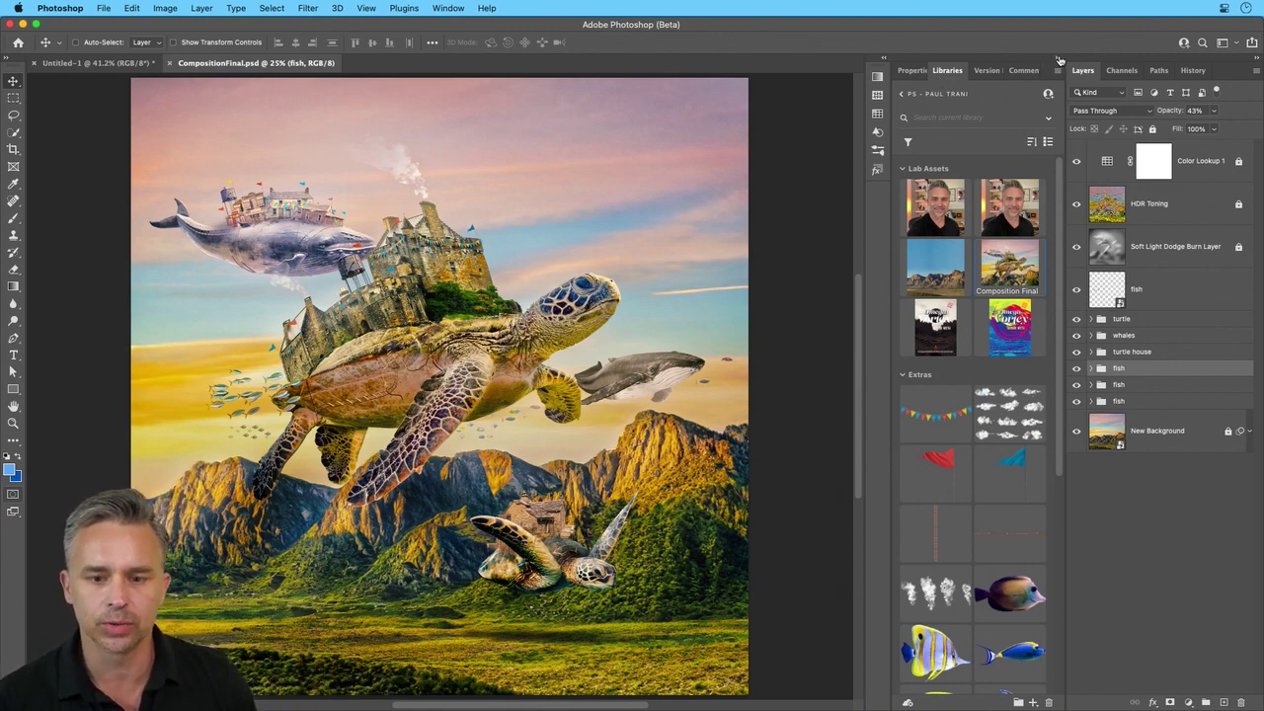
Select the fish smart object layer in Properties view and expand the collapsed preset panels
{"action": "left_click", "coordinate": [915, 73]}
{"action": "left_click", "coordinate": [1102, 299]}
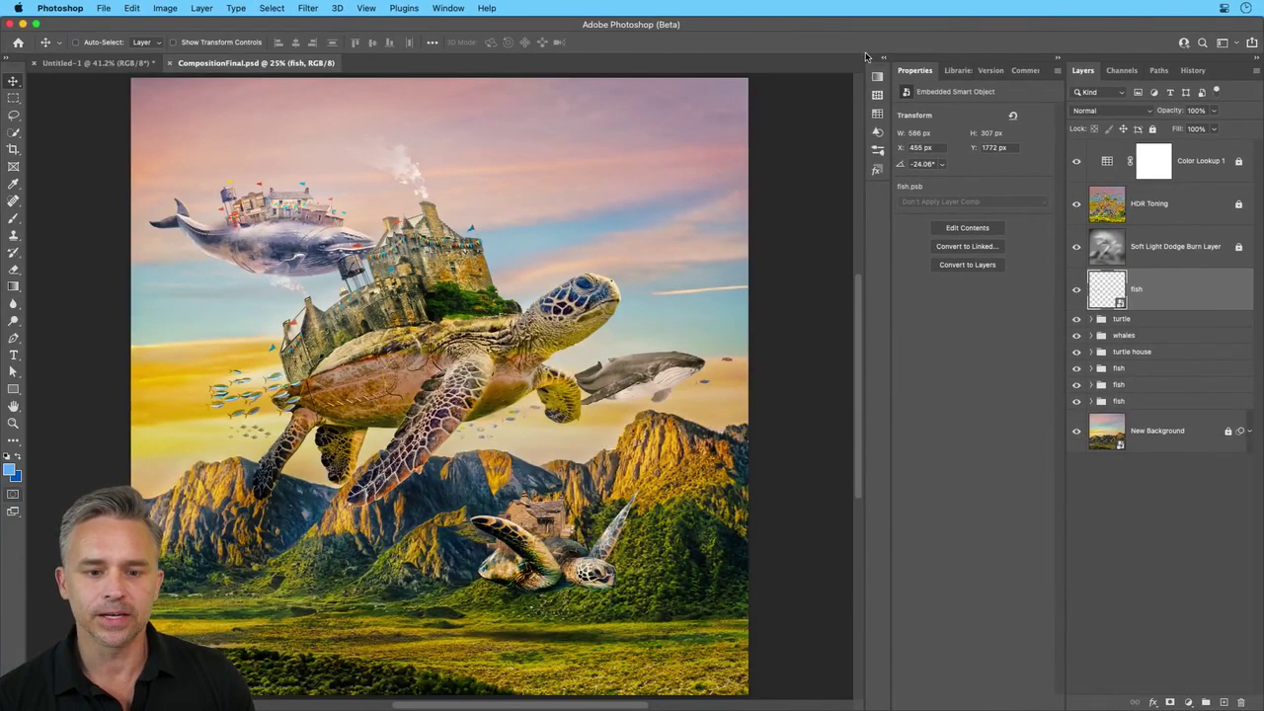
{"action": "left_click", "coordinate": [883, 59]}
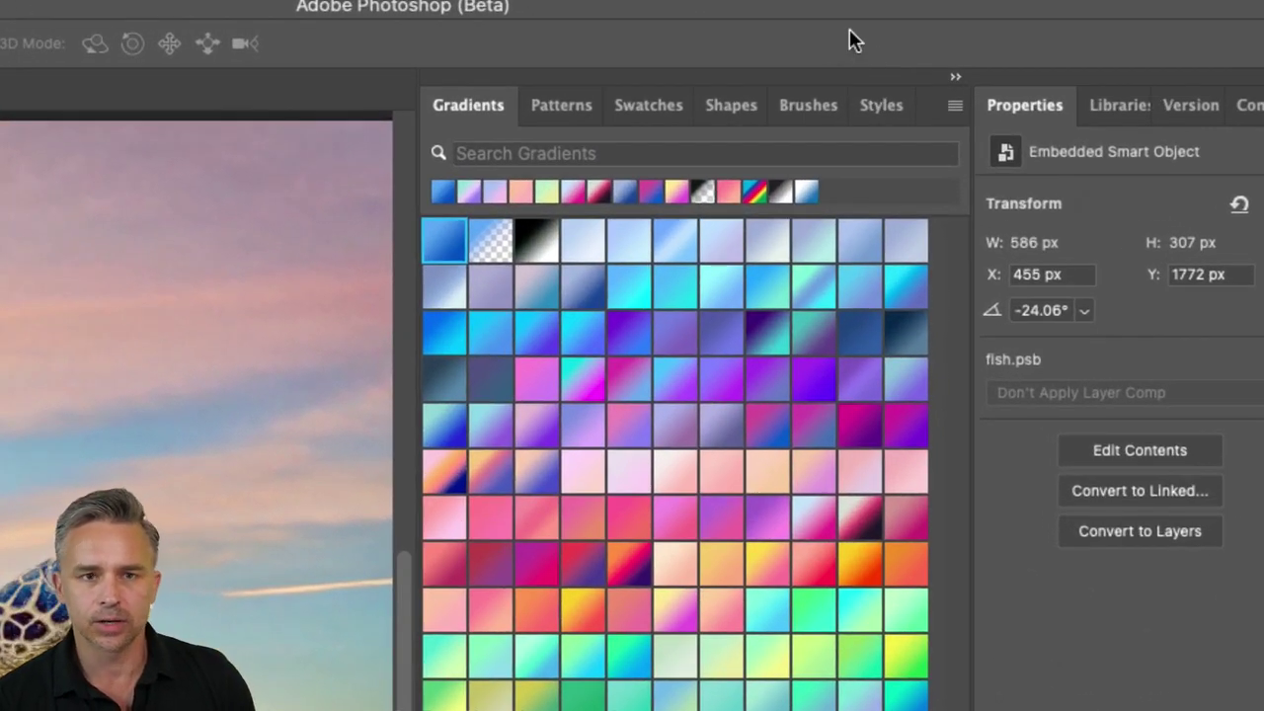
Browse the Patterns, Swatches, Shapes, Brushes and Styles presets, then check the Gradients options menu
{"action": "left_click", "coordinate": [561, 105]}
{"action": "left_click", "coordinate": [648, 105]}
{"action": "left_click", "coordinate": [727, 105]}
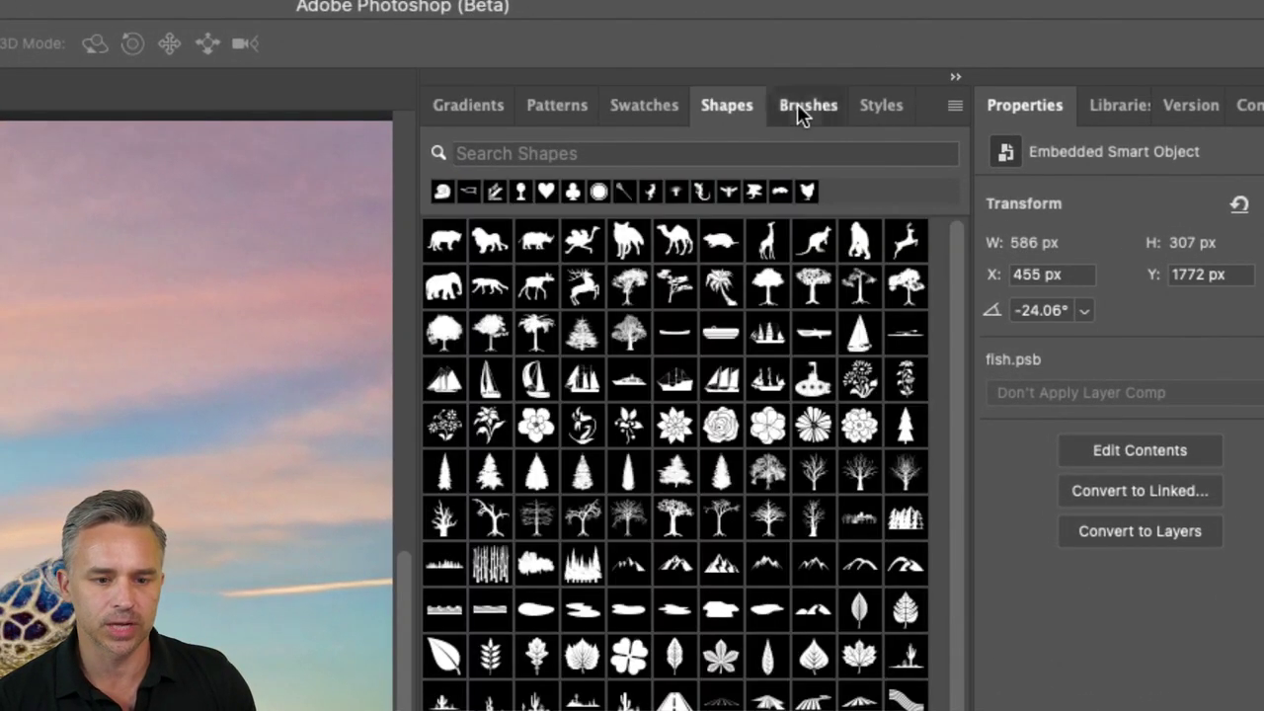
{"action": "left_click", "coordinate": [802, 104]}
{"action": "left_click", "coordinate": [881, 104]}
{"action": "left_click", "coordinate": [468, 104]}
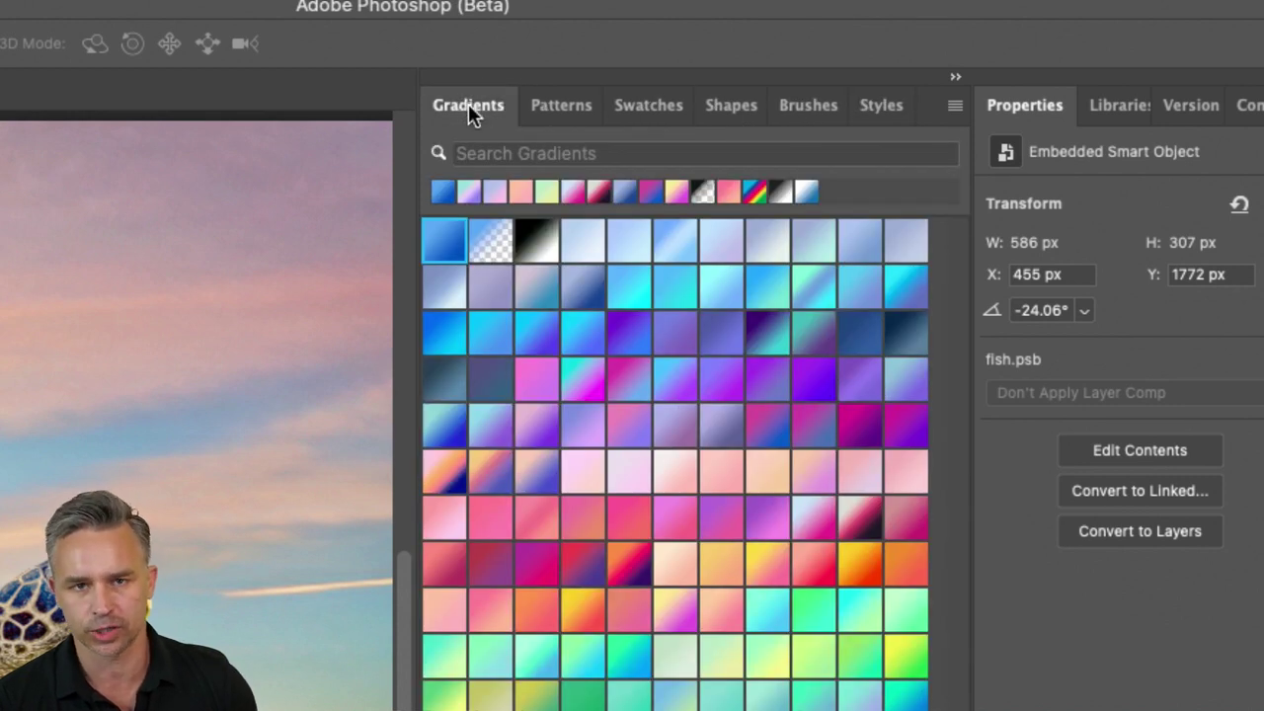
{"action": "left_click", "coordinate": [955, 105]}
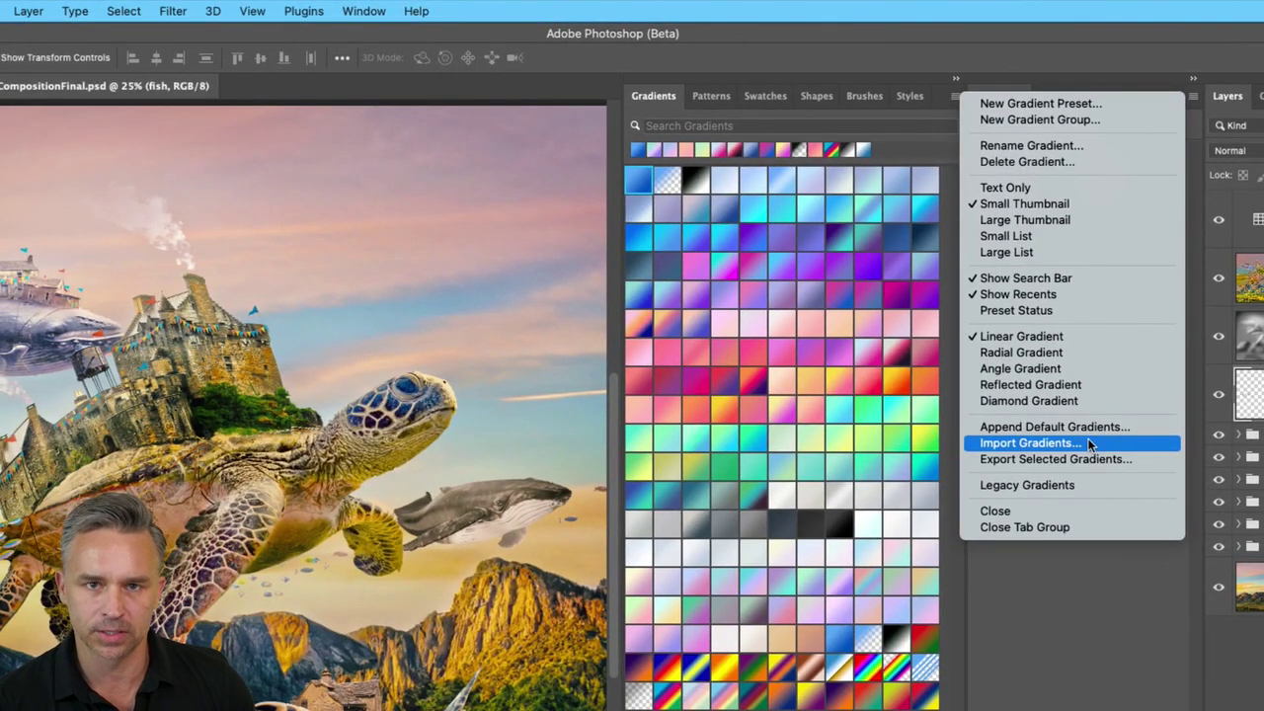
{"action": "left_click", "coordinate": [1098, 625]}
{"action": "left_click", "coordinate": [60, 6]}
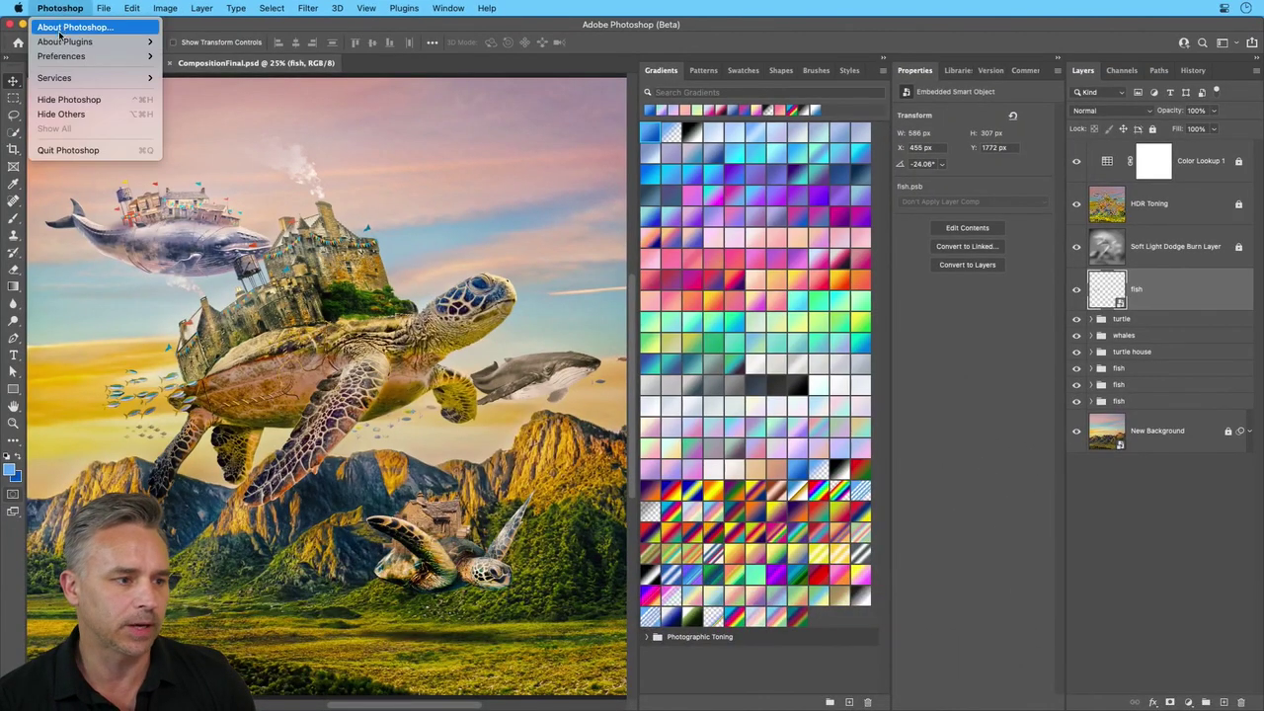
{"action": "mouse_move", "coordinate": [65, 57]}
{"action": "left_click", "coordinate": [228, 56]}
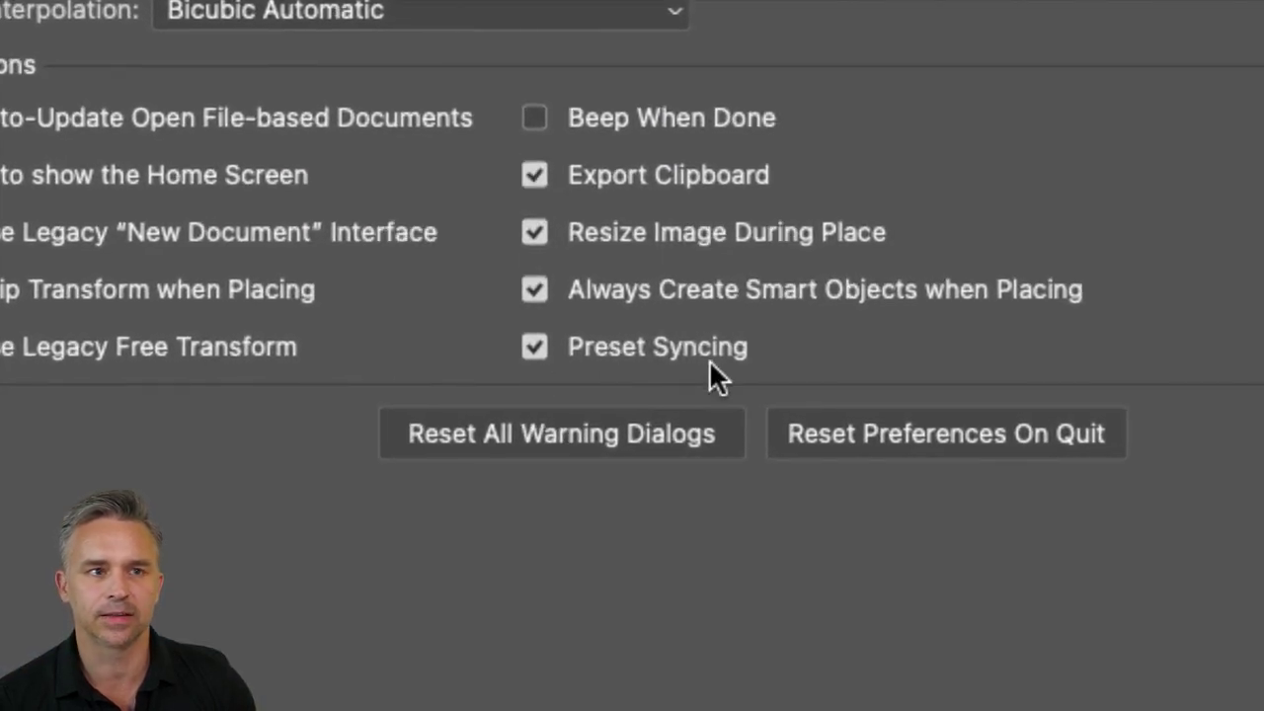
{"action": "mouse_move", "coordinate": [710, 363]}
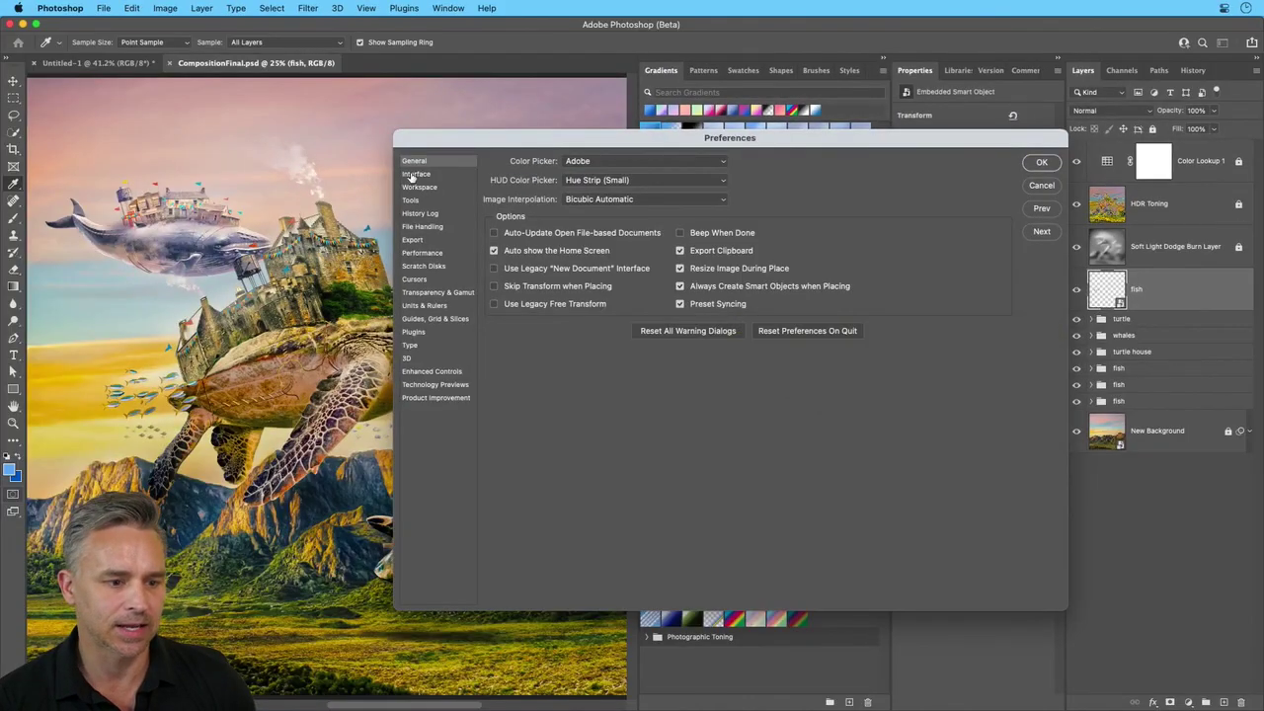
{"action": "left_click", "coordinate": [413, 175]}
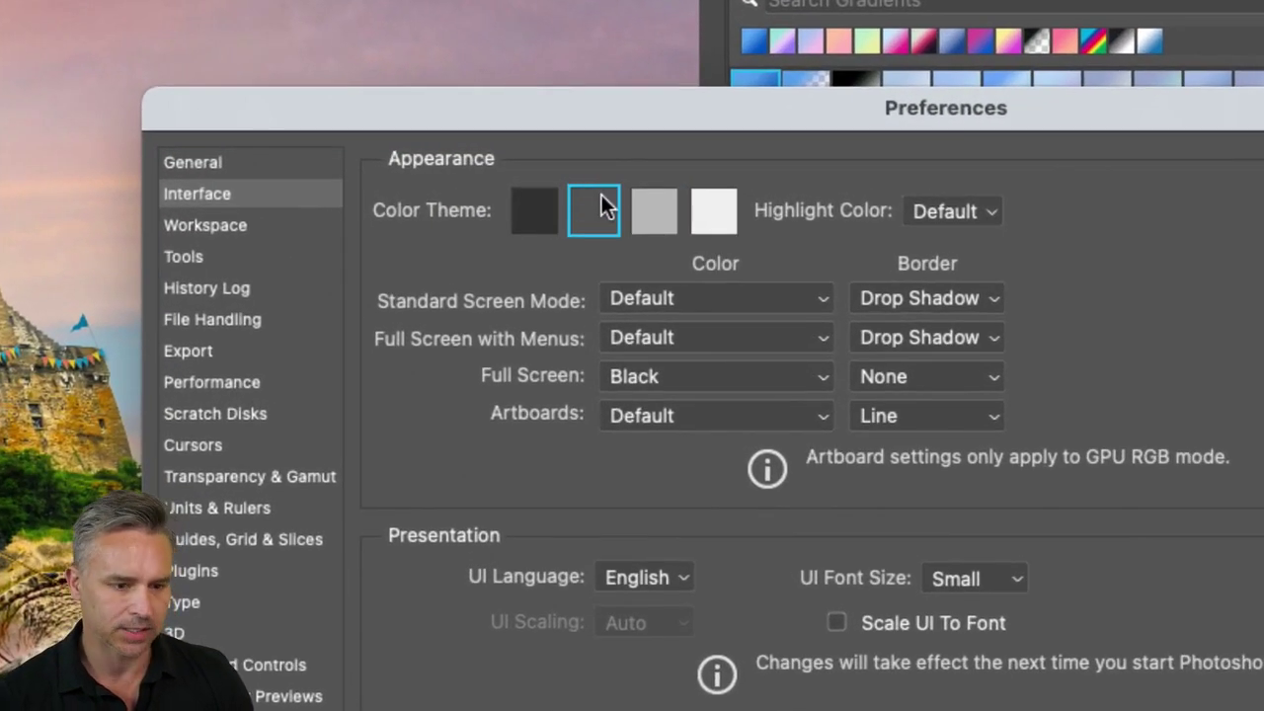
{"action": "left_click", "coordinate": [601, 210], "text": "alt+shift+super"}
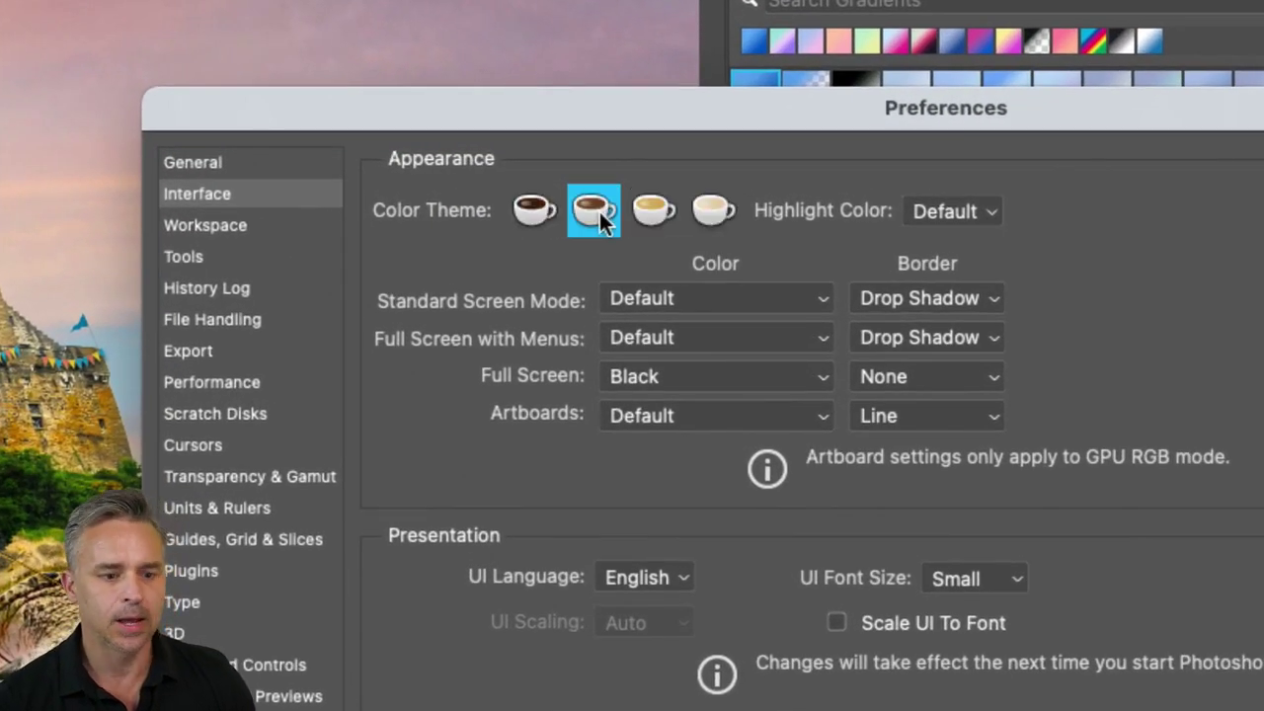
{"action": "left_click", "coordinate": [712, 213]}
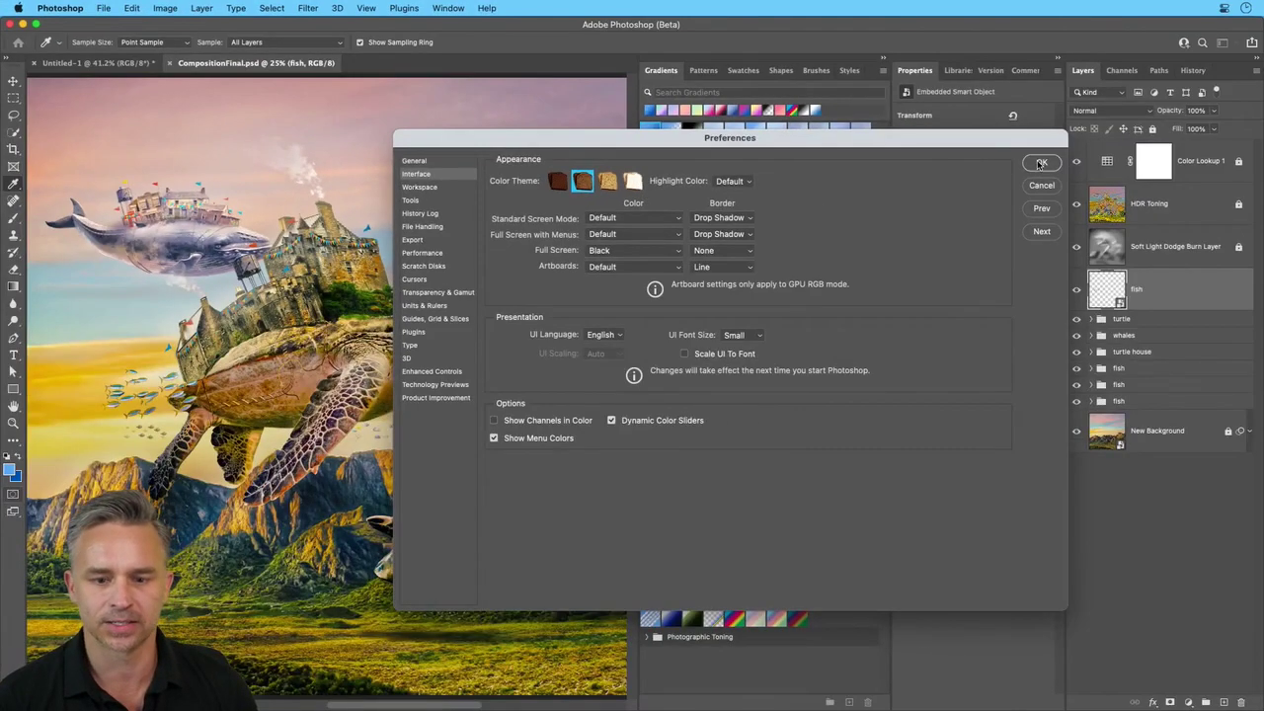
{"action": "left_click", "coordinate": [1041, 164]}
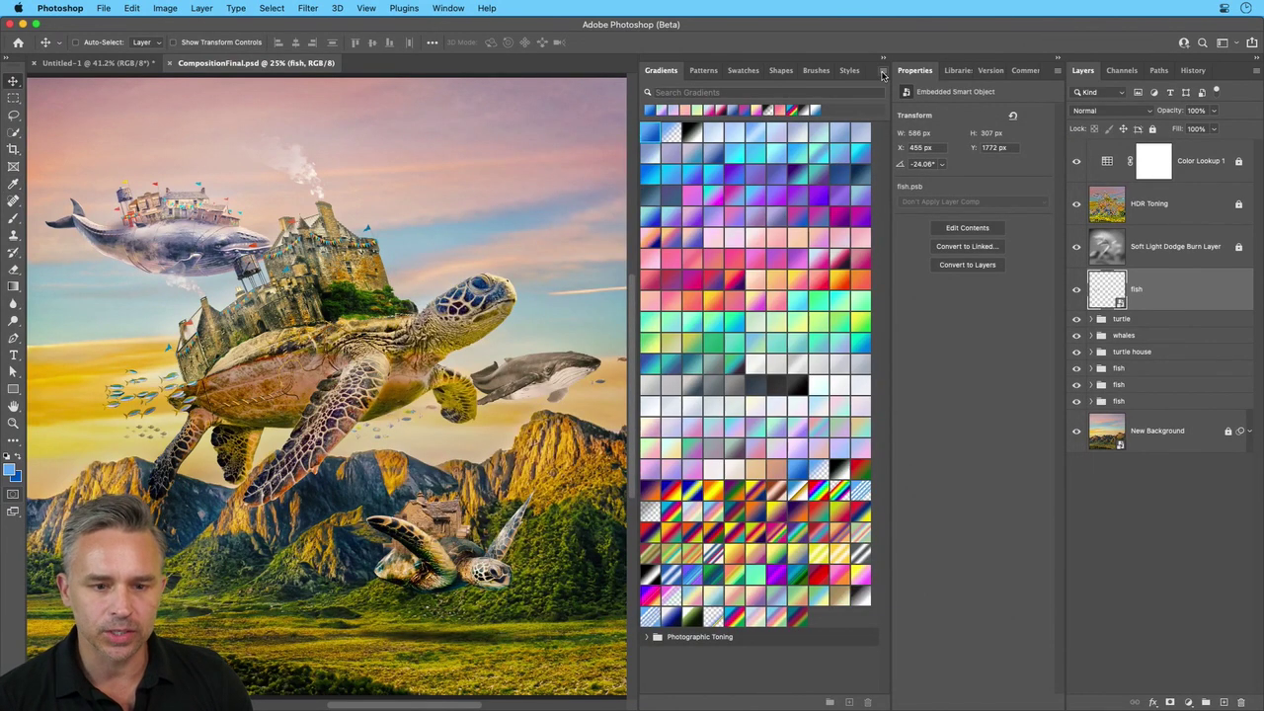
Load the Legacy Gradients set into the Gradients panel and expand its folder
{"action": "left_click", "coordinate": [882, 74]}
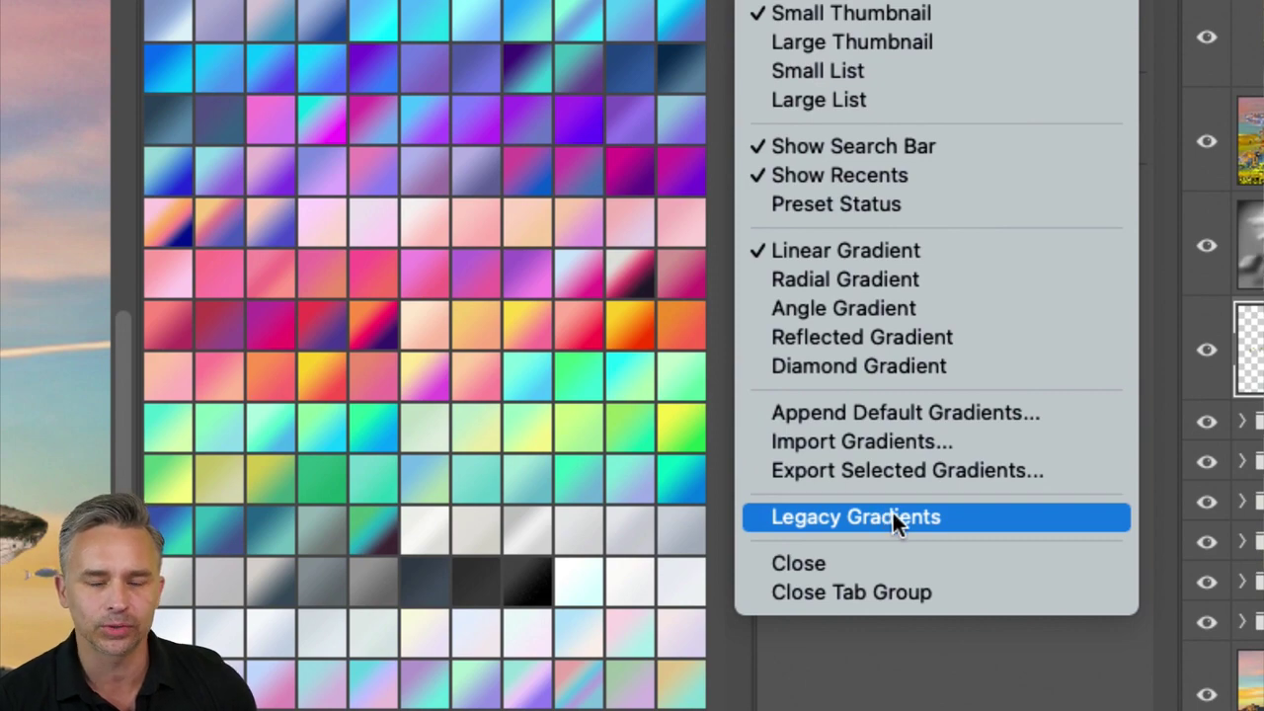
{"action": "left_click", "coordinate": [892, 517]}
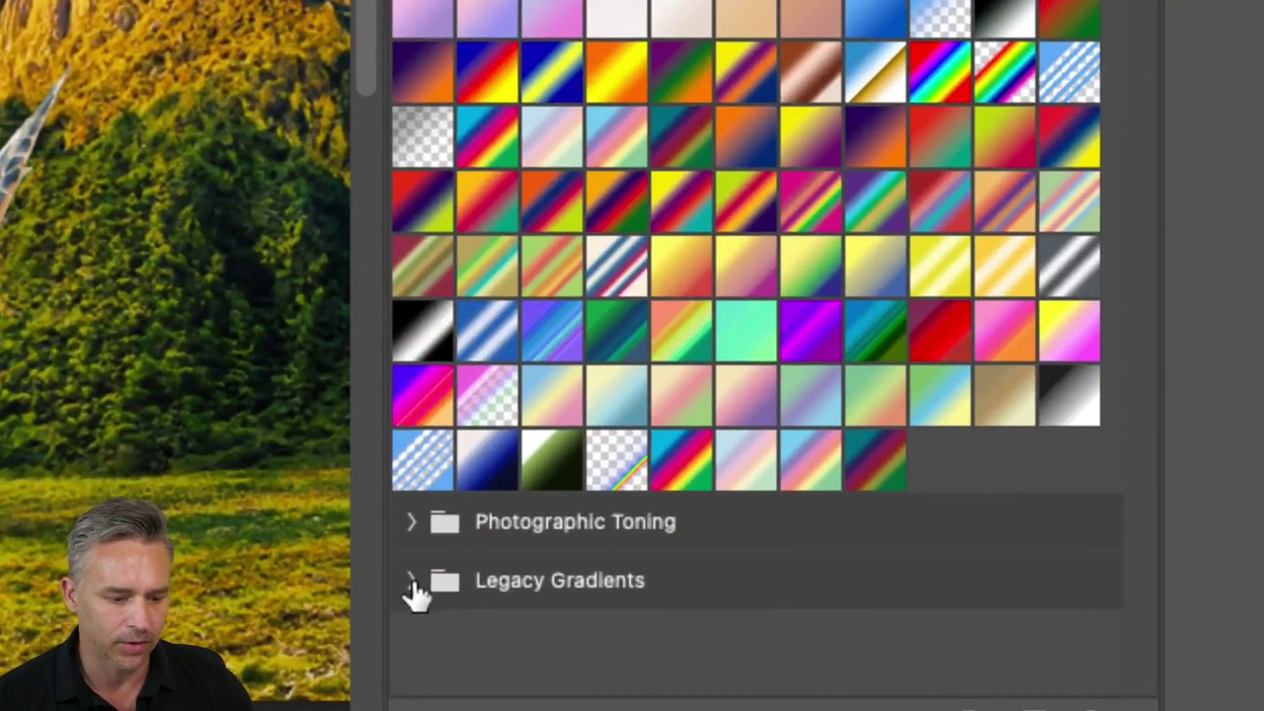
{"action": "left_click", "coordinate": [413, 582]}
{"action": "scroll", "coordinate": [564, 599], "scroll_direction": "down", "scroll_amount": 6}
{"action": "scroll", "coordinate": [550, 587], "scroll_direction": "up", "scroll_amount": 2}
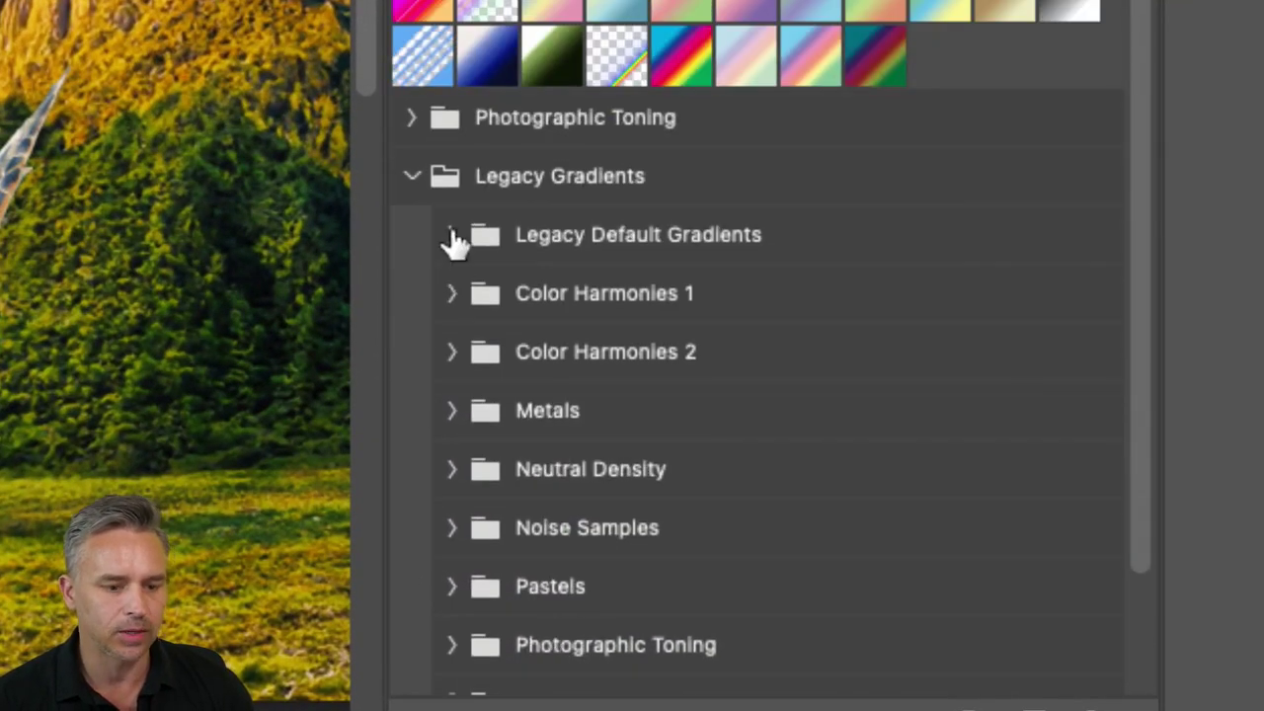
Move all 16 Legacy Default Gradients to the end of the top gradient group
{"action": "left_click", "coordinate": [453, 237]}
{"action": "left_click", "coordinate": [822, 378], "text": "shift"}
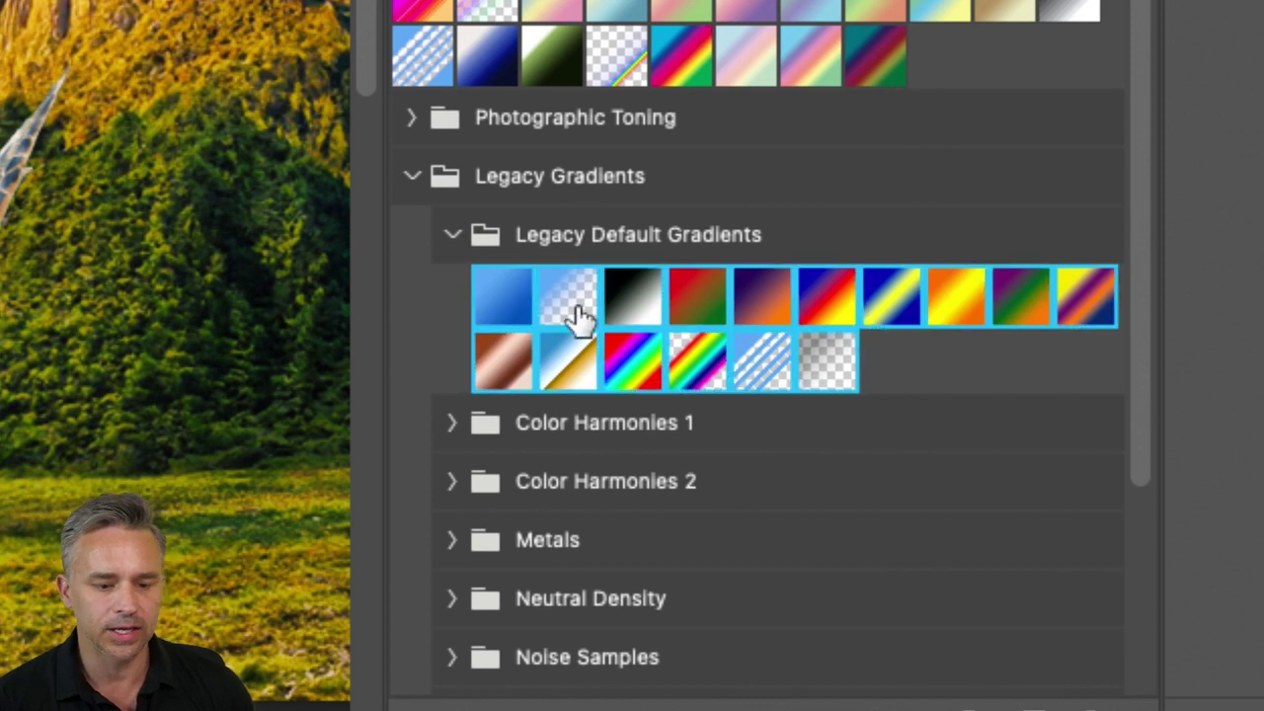
{"action": "left_click_drag", "start_coordinate": [578, 318], "coordinate": [496, 206]}
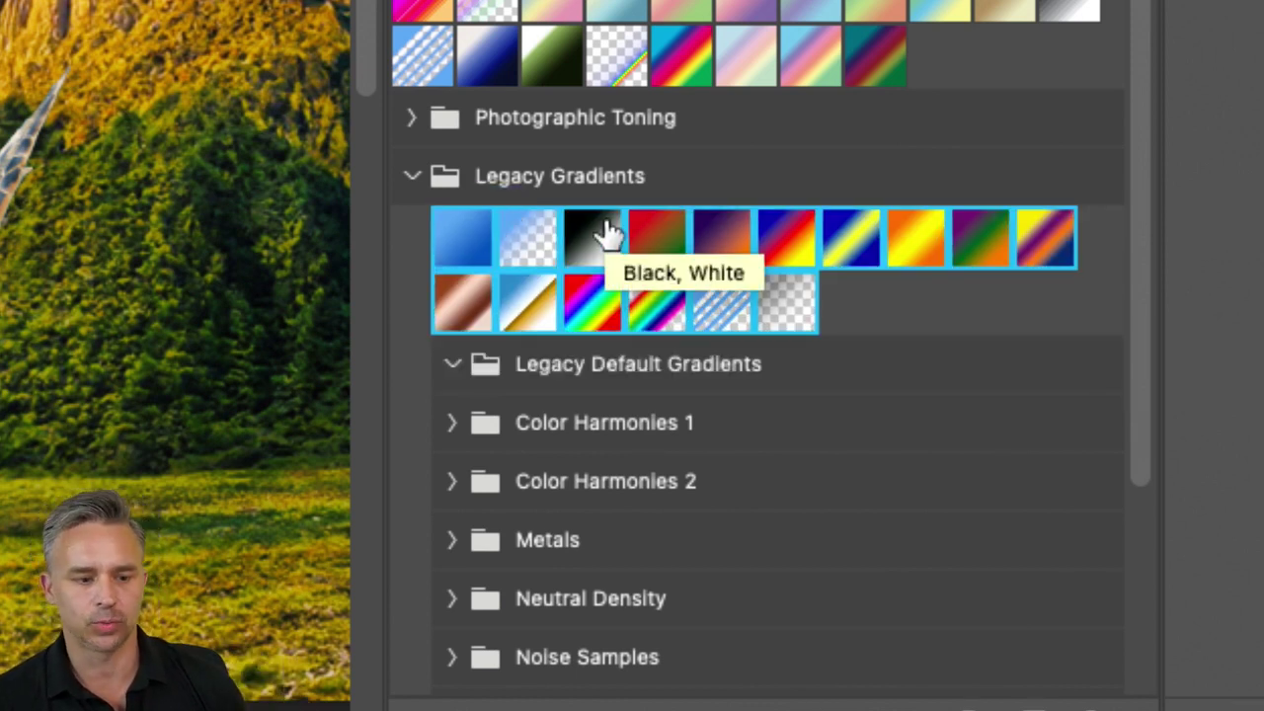
{"action": "left_click_drag", "start_coordinate": [468, 231], "coordinate": [984, 68]}
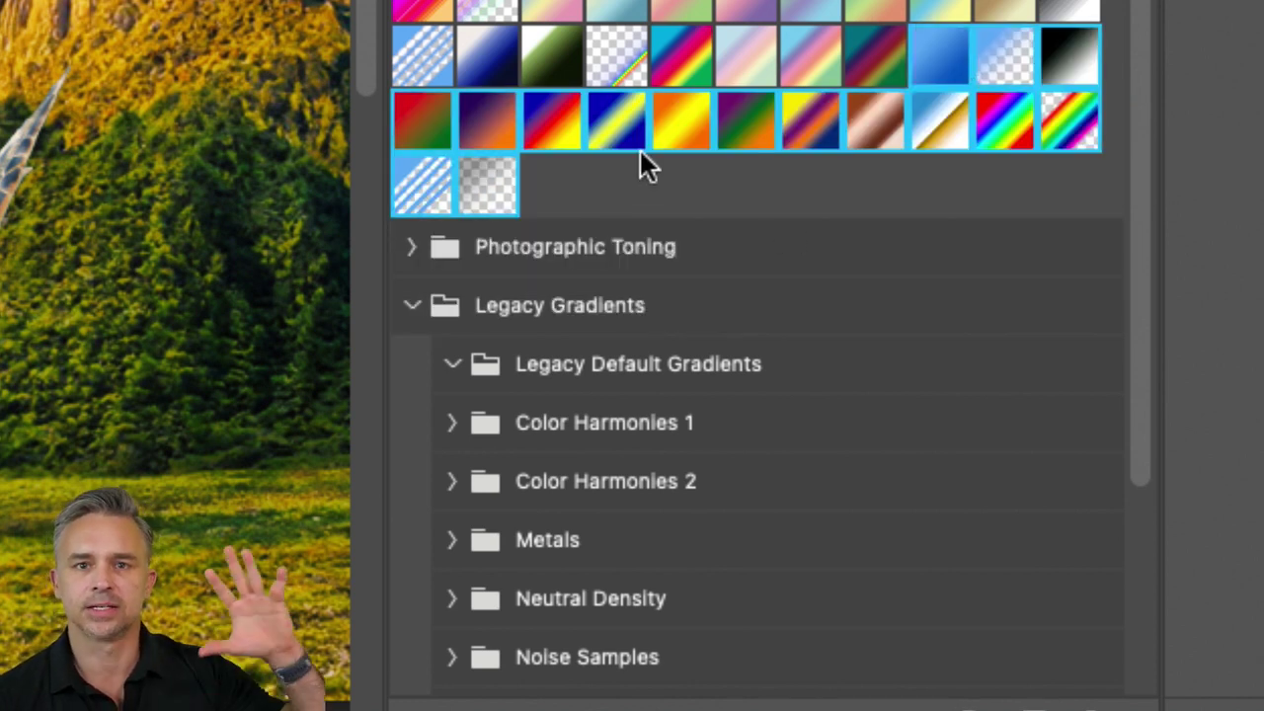
{"action": "left_click", "coordinate": [542, 306]}
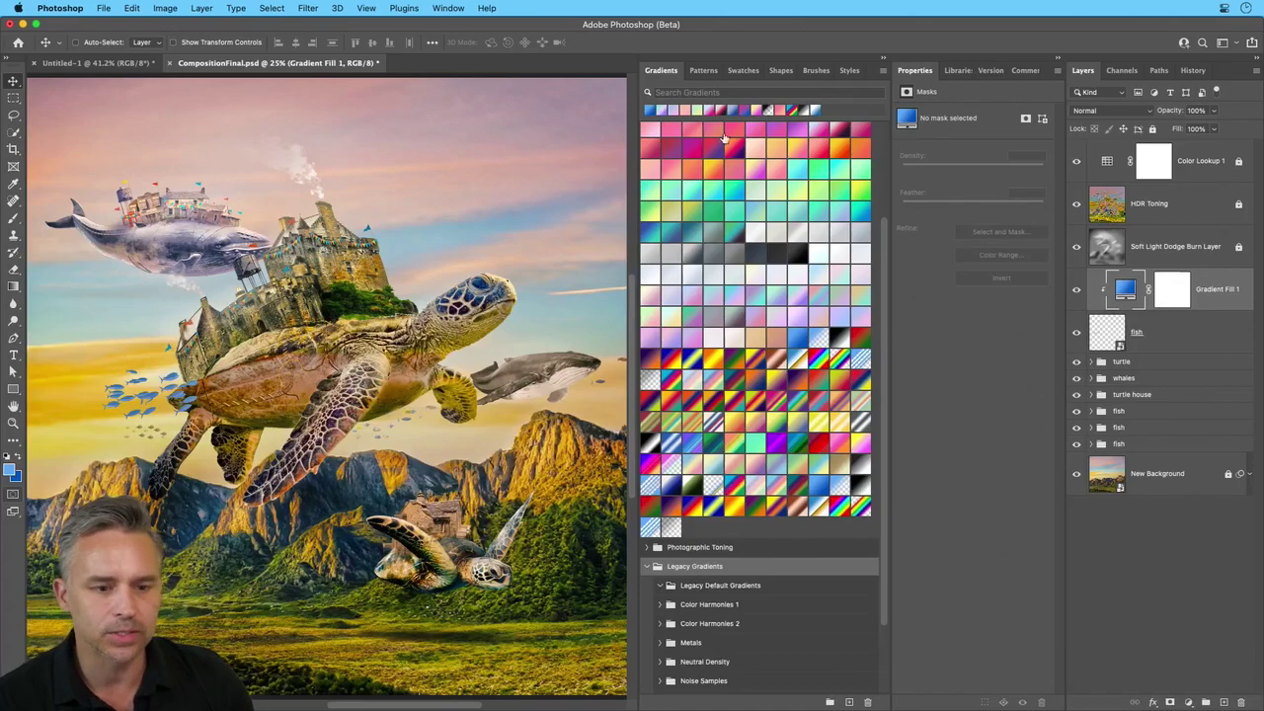
Browse the pattern presets, expanding Legacy Patterns and its Texture Fill 2 set
{"action": "left_click", "coordinate": [713, 73]}
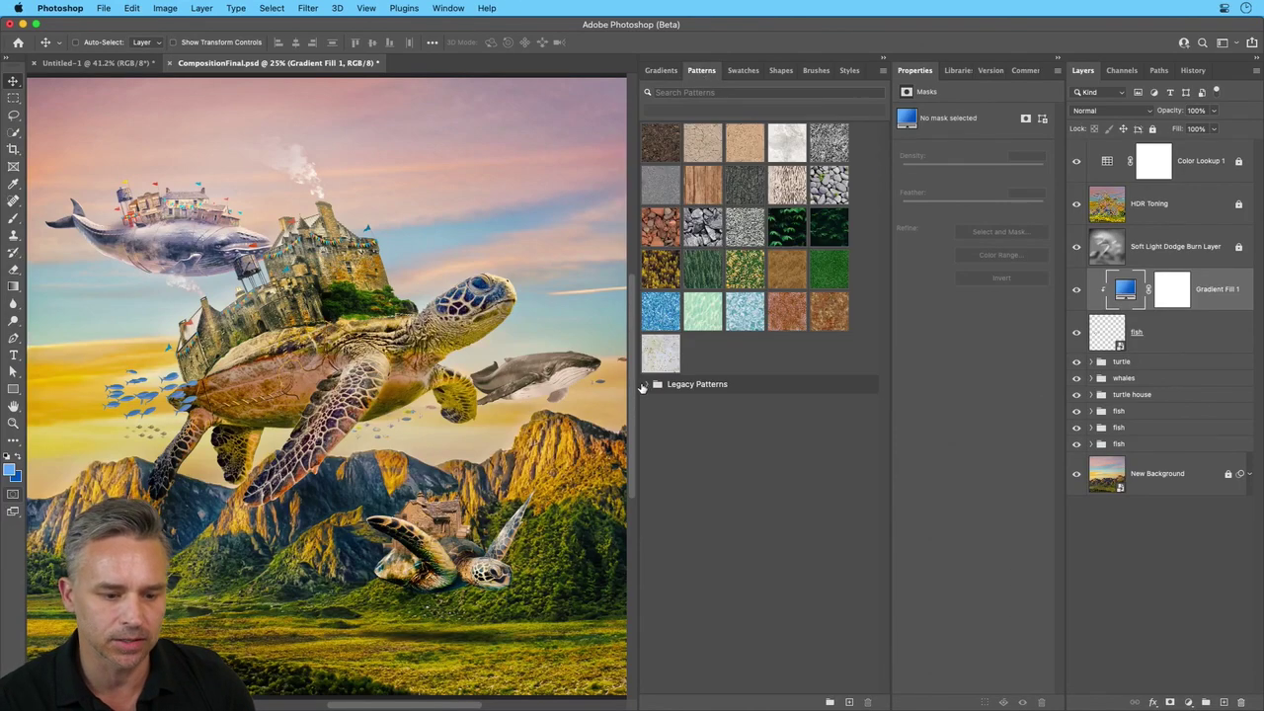
{"action": "left_click", "coordinate": [646, 384]}
{"action": "left_click", "coordinate": [660, 614]}
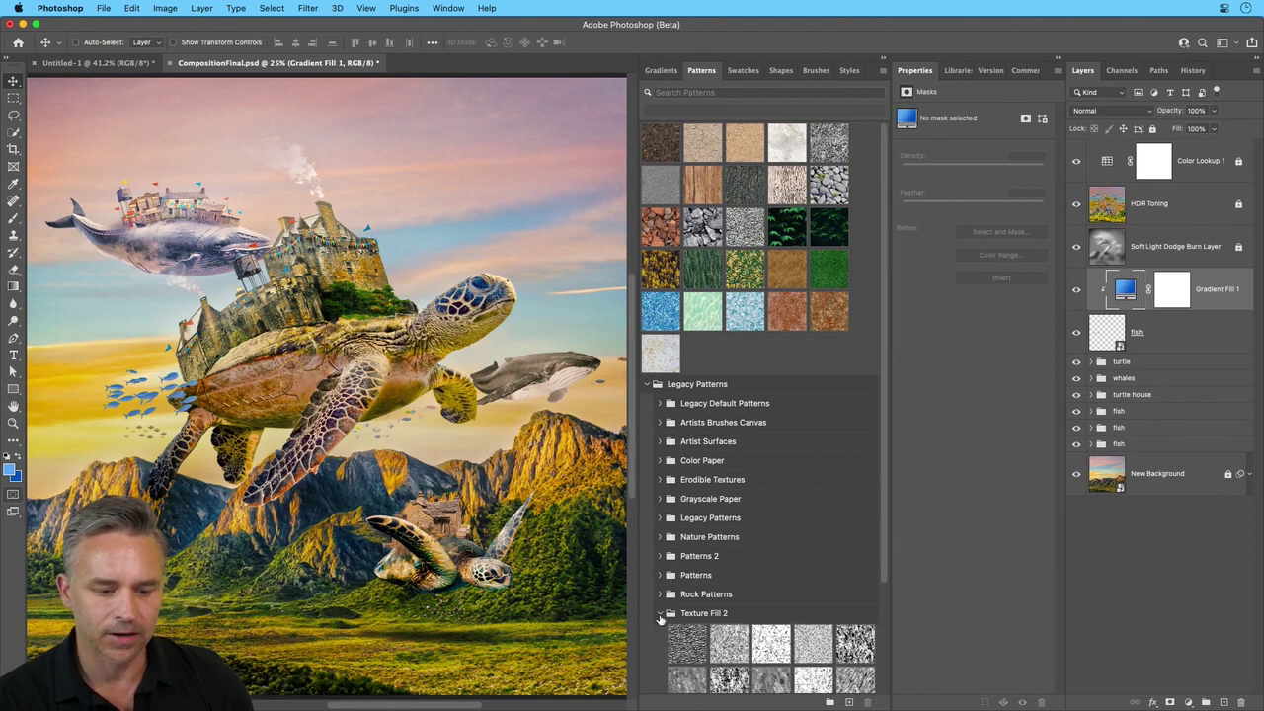
Show the shape presets as Large Thumbnails
{"action": "left_click", "coordinate": [781, 71]}
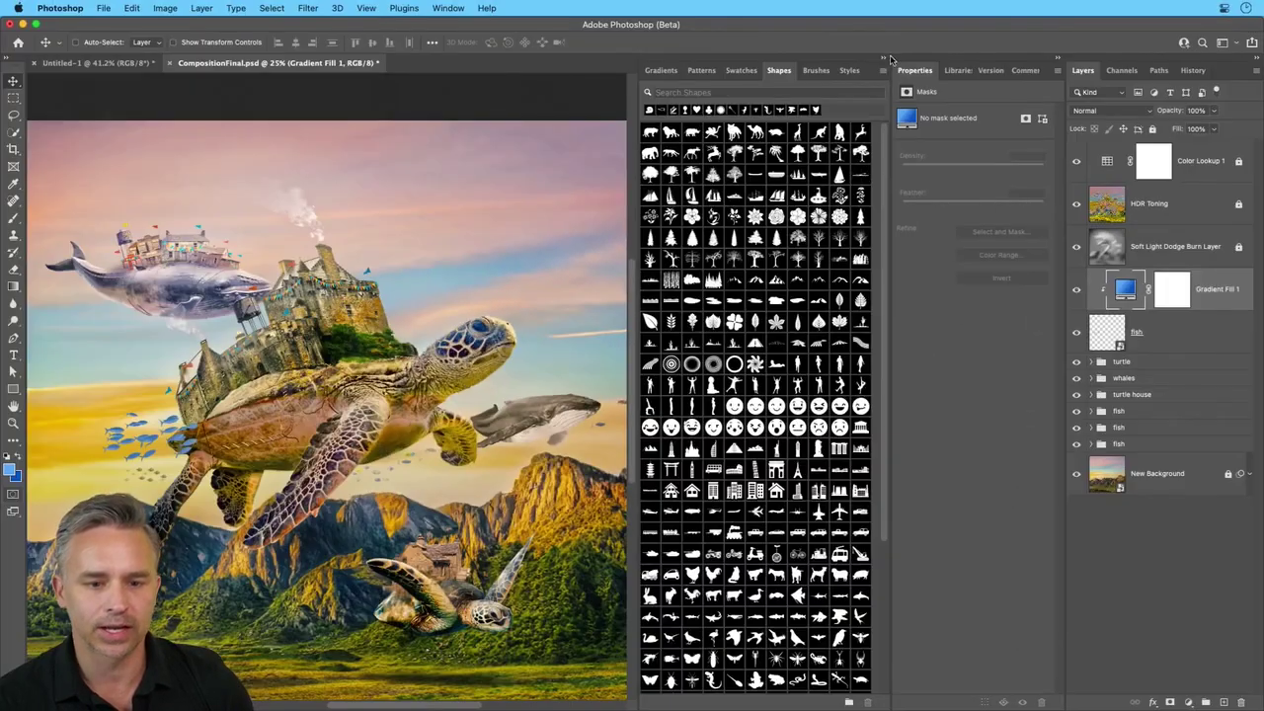
{"action": "left_click", "coordinate": [884, 71]}
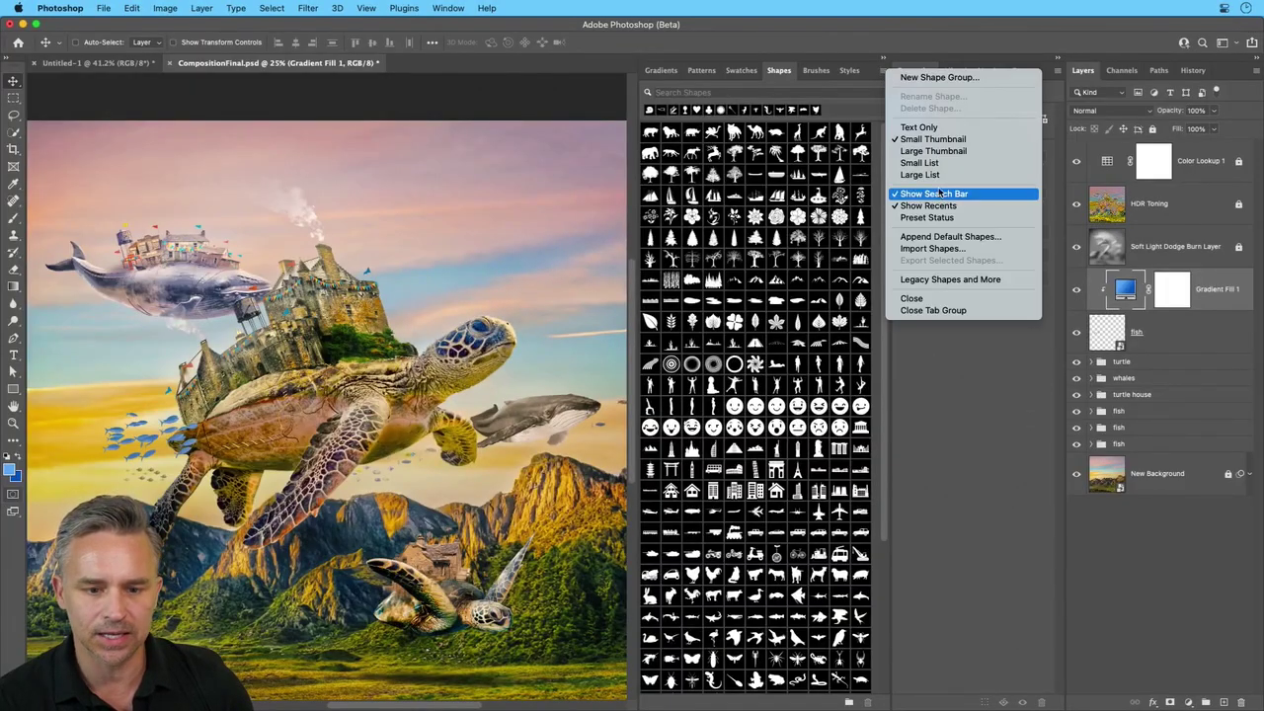
{"action": "left_click", "coordinate": [941, 151]}
Browse All Legacy Default Shapes and its Symbols set, collapse both, then show brush presets
{"action": "scroll", "coordinate": [741, 359], "scroll_direction": "down", "scroll_amount": 20}
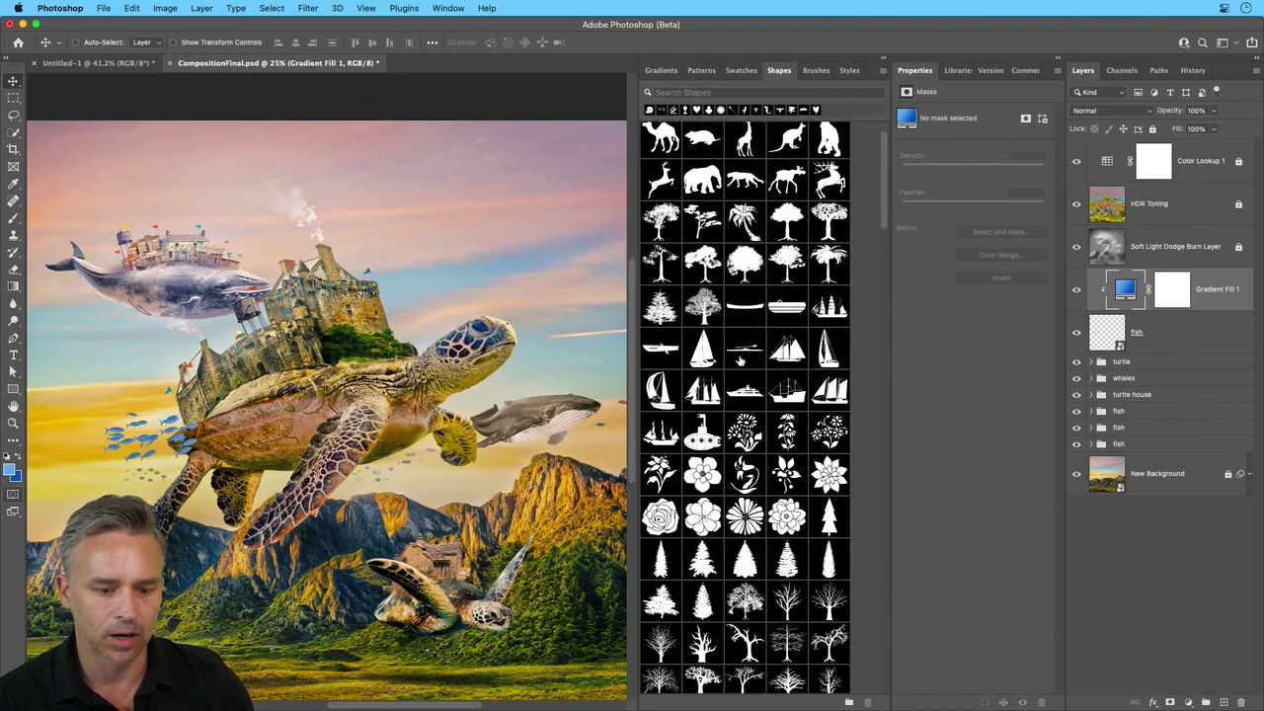
{"action": "scroll", "coordinate": [735, 381], "scroll_direction": "down", "scroll_amount": 10}
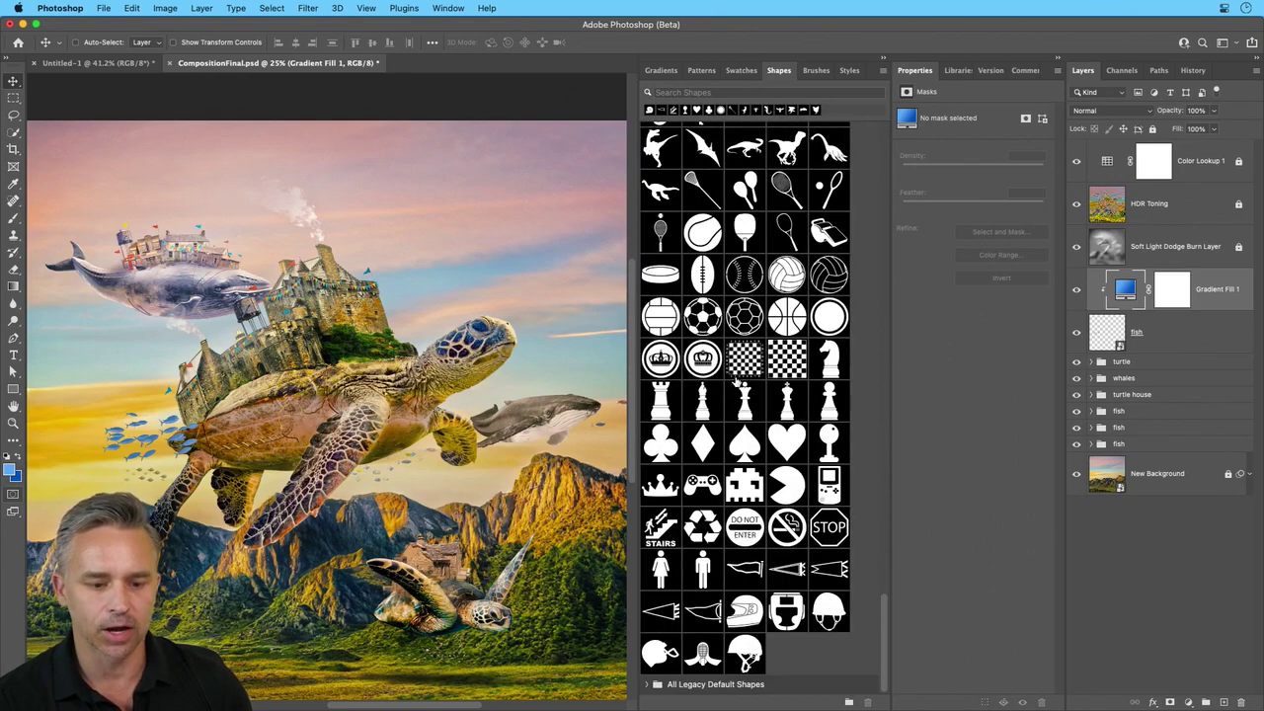
{"action": "scroll", "coordinate": [697, 336], "scroll_direction": "up", "scroll_amount": 15}
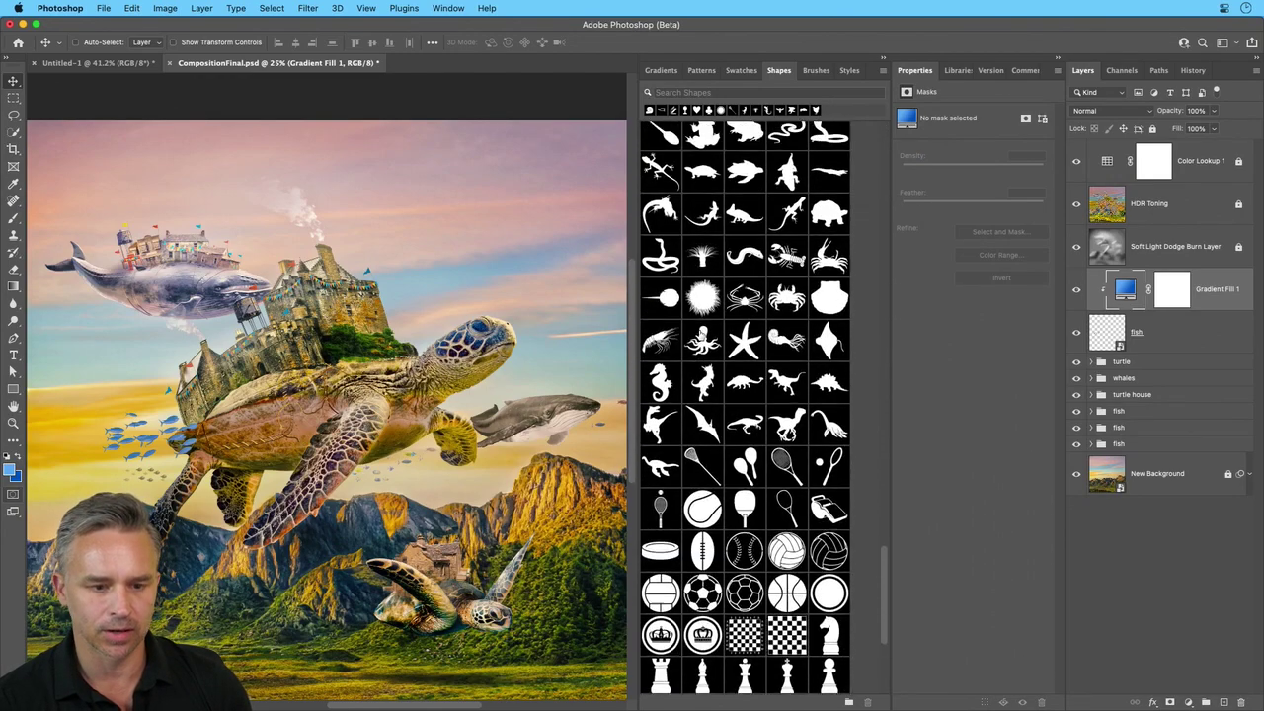
{"action": "scroll", "coordinate": [701, 341], "scroll_direction": "down", "scroll_amount": 15}
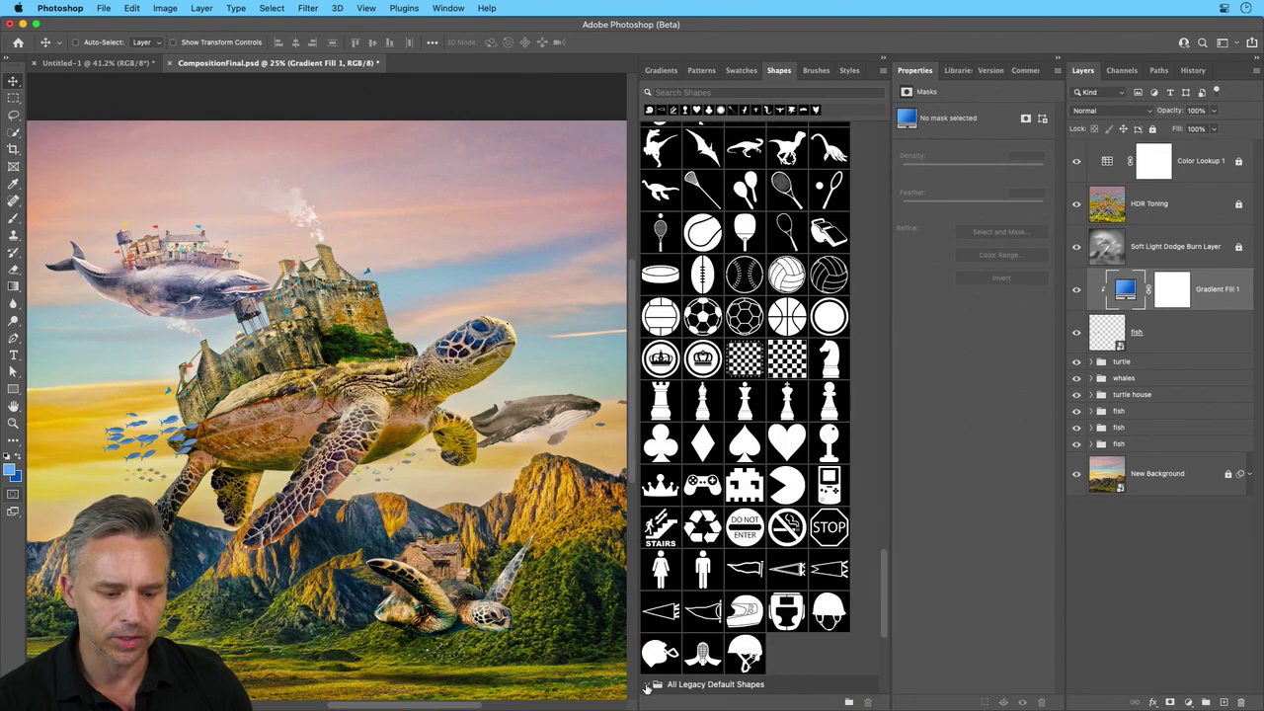
{"action": "left_click", "coordinate": [647, 684]}
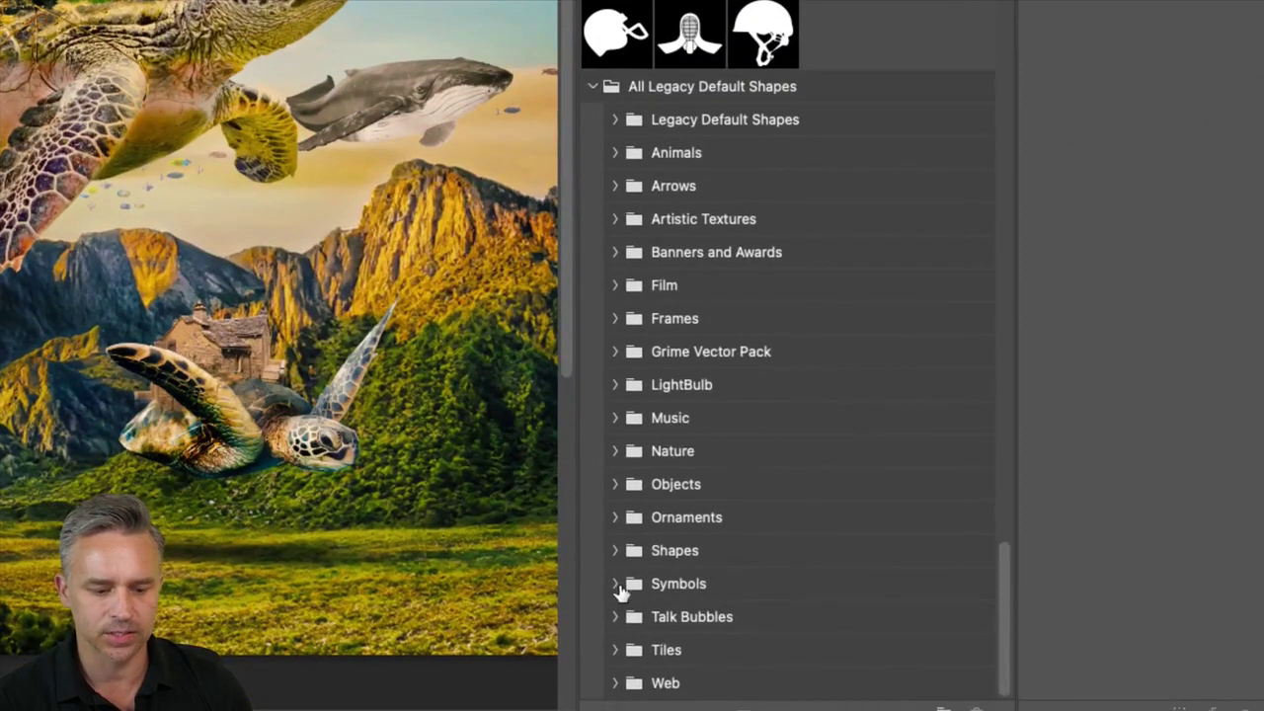
{"action": "left_click", "coordinate": [644, 628]}
{"action": "scroll", "coordinate": [619, 585], "scroll_direction": "down", "scroll_amount": 10}
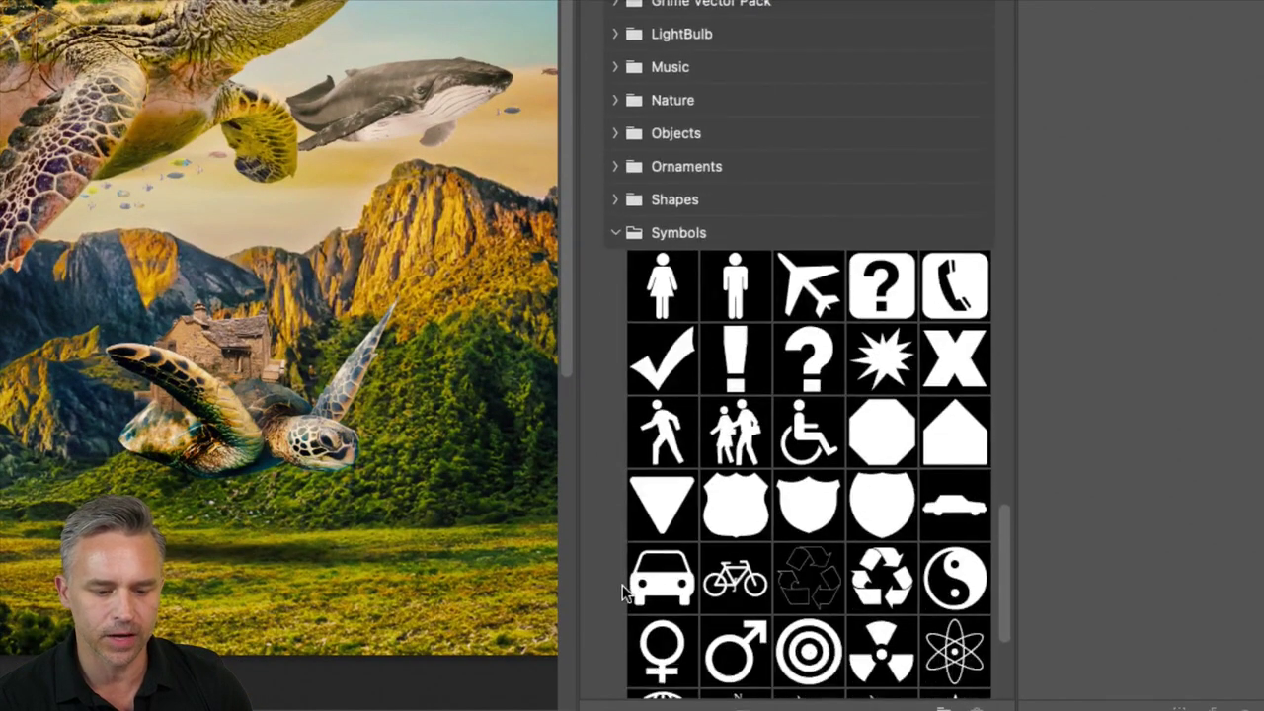
{"action": "scroll", "coordinate": [622, 585], "scroll_direction": "up", "scroll_amount": 3}
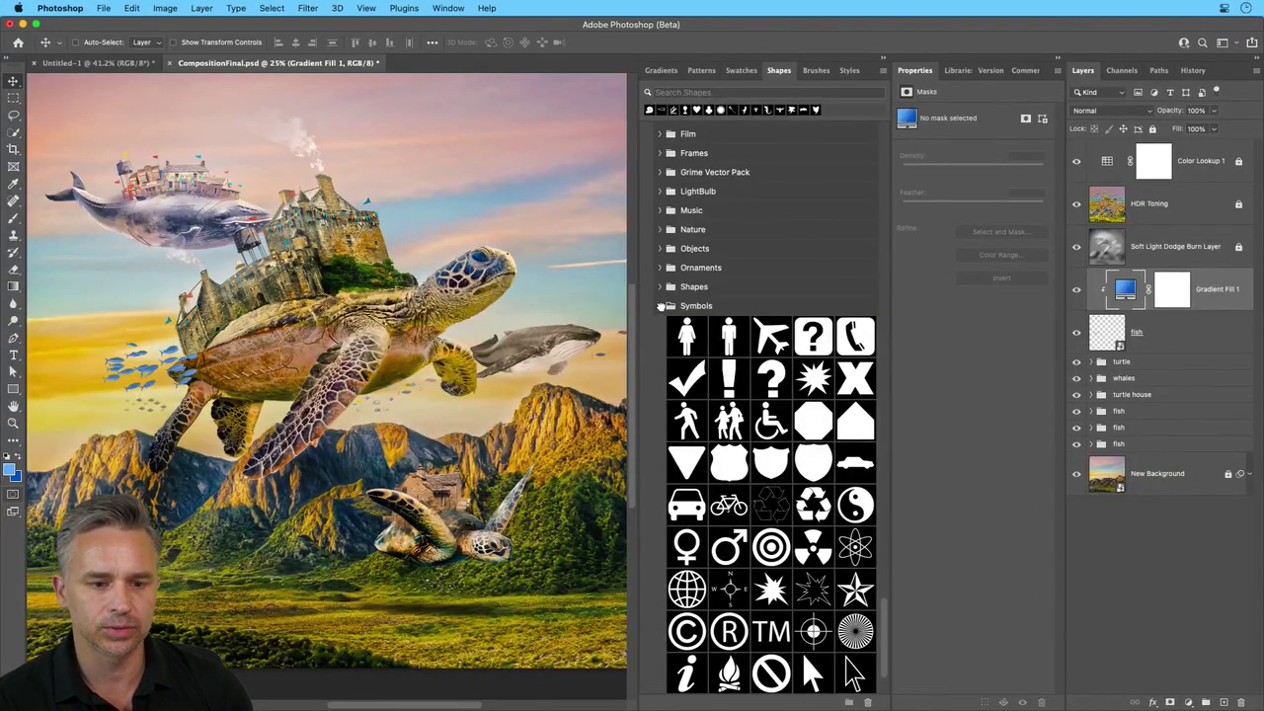
{"action": "left_click", "coordinate": [665, 307]}
{"action": "left_click", "coordinate": [648, 340]}
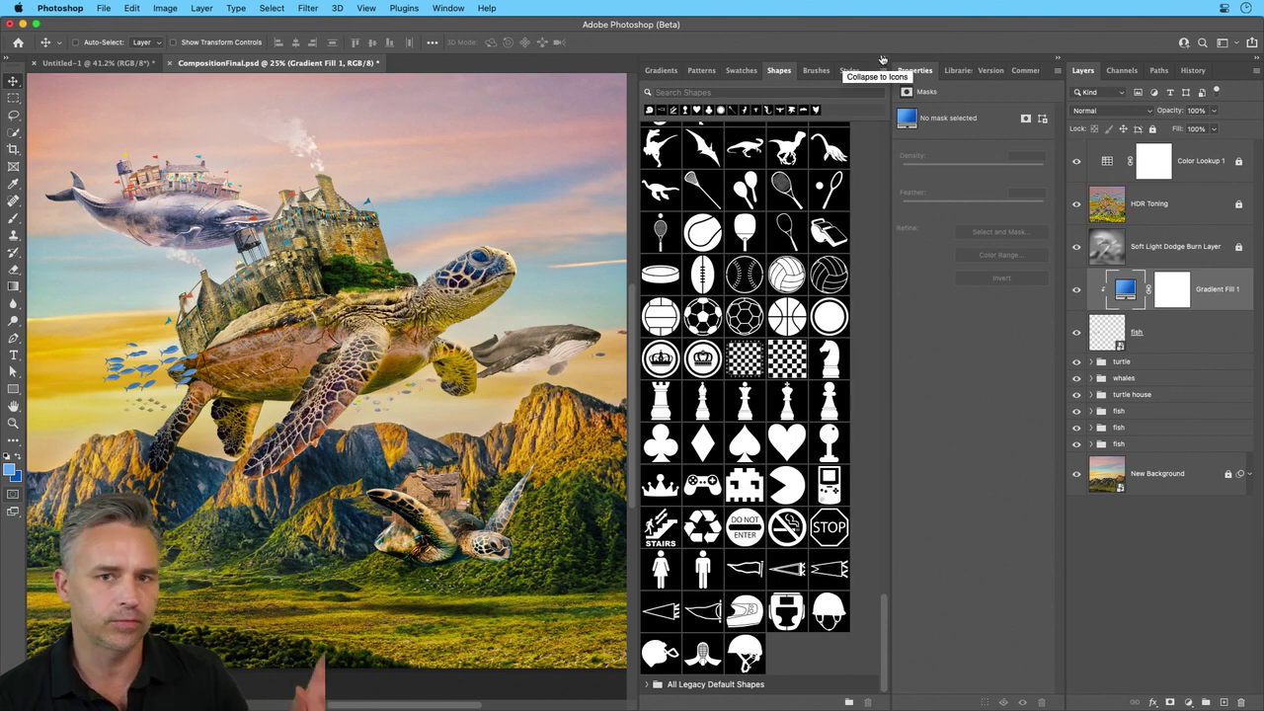
{"action": "left_click", "coordinate": [821, 72]}
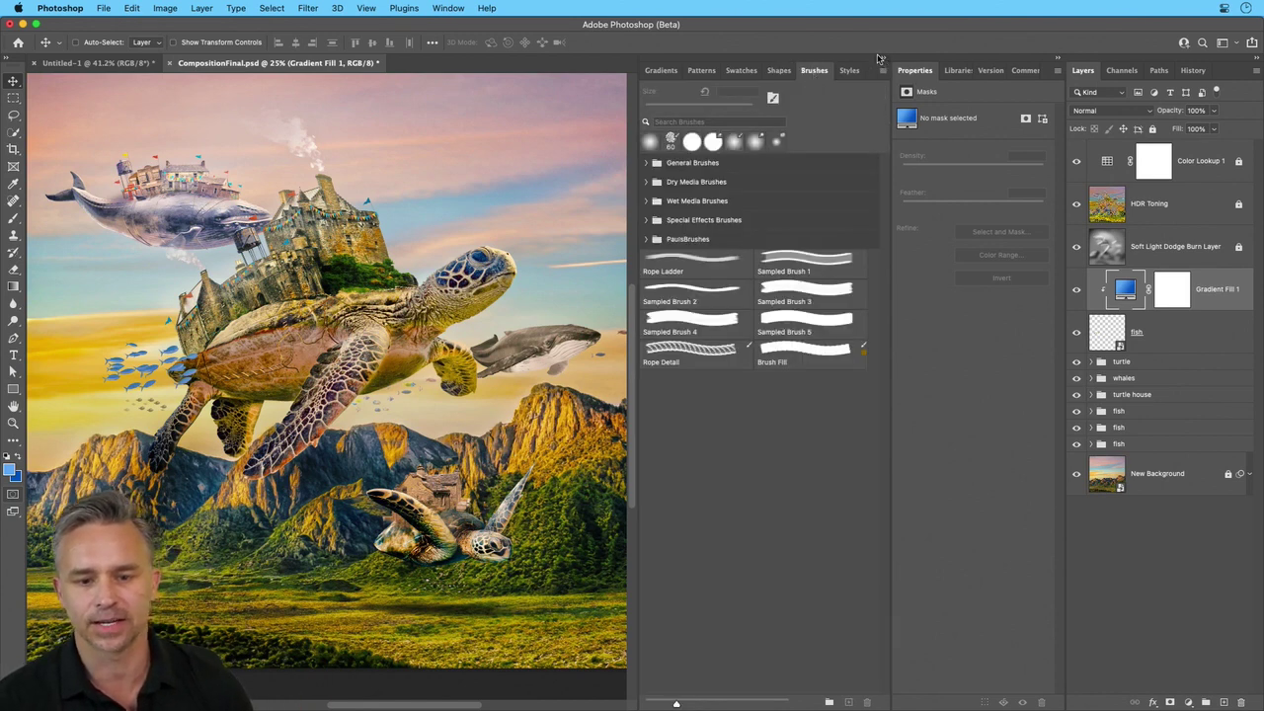
Collapse the preset and Properties panels and expand the turtle group in Layers
{"action": "left_click", "coordinate": [880, 58]}
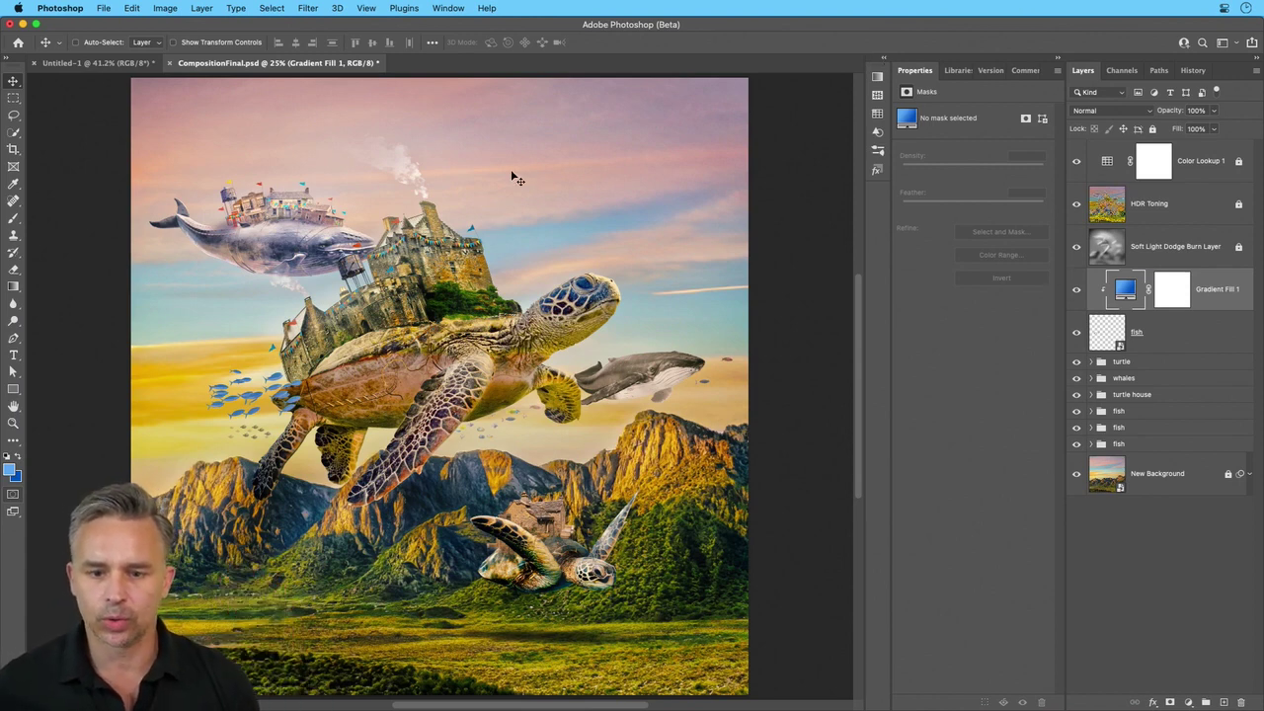
{"action": "left_click", "coordinate": [1093, 351]}
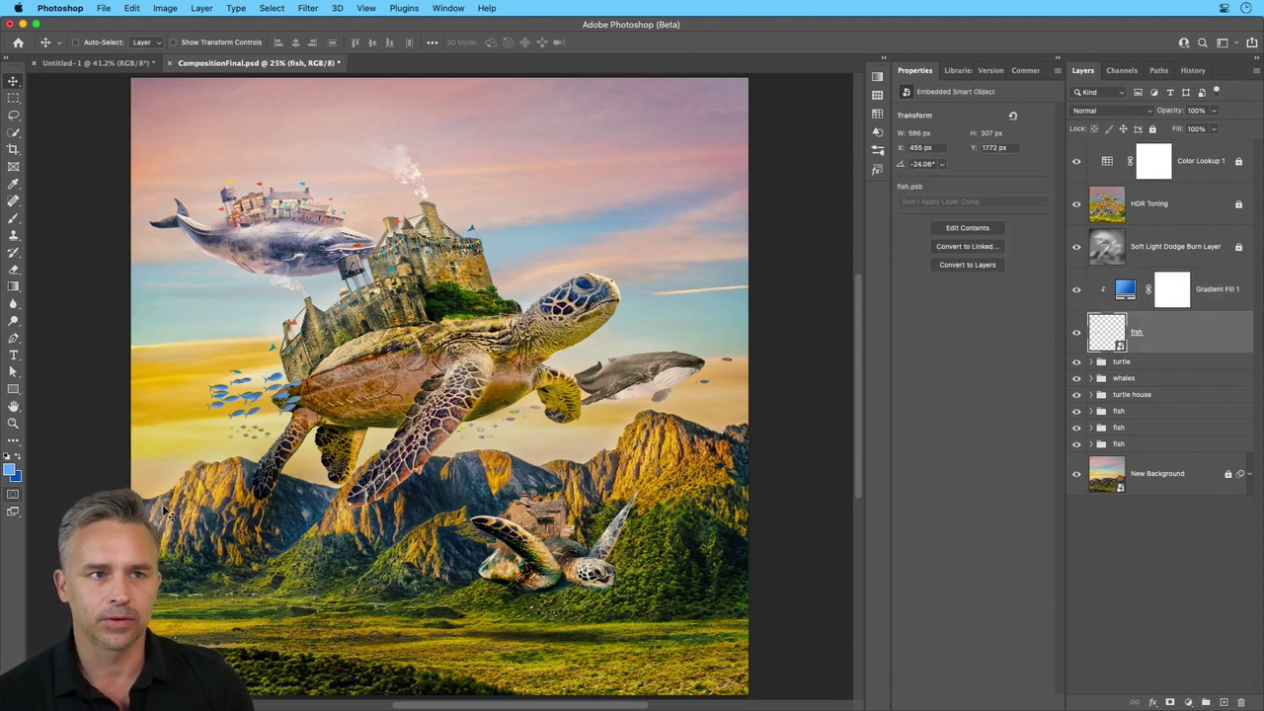
{"action": "left_click", "coordinate": [1190, 365]}
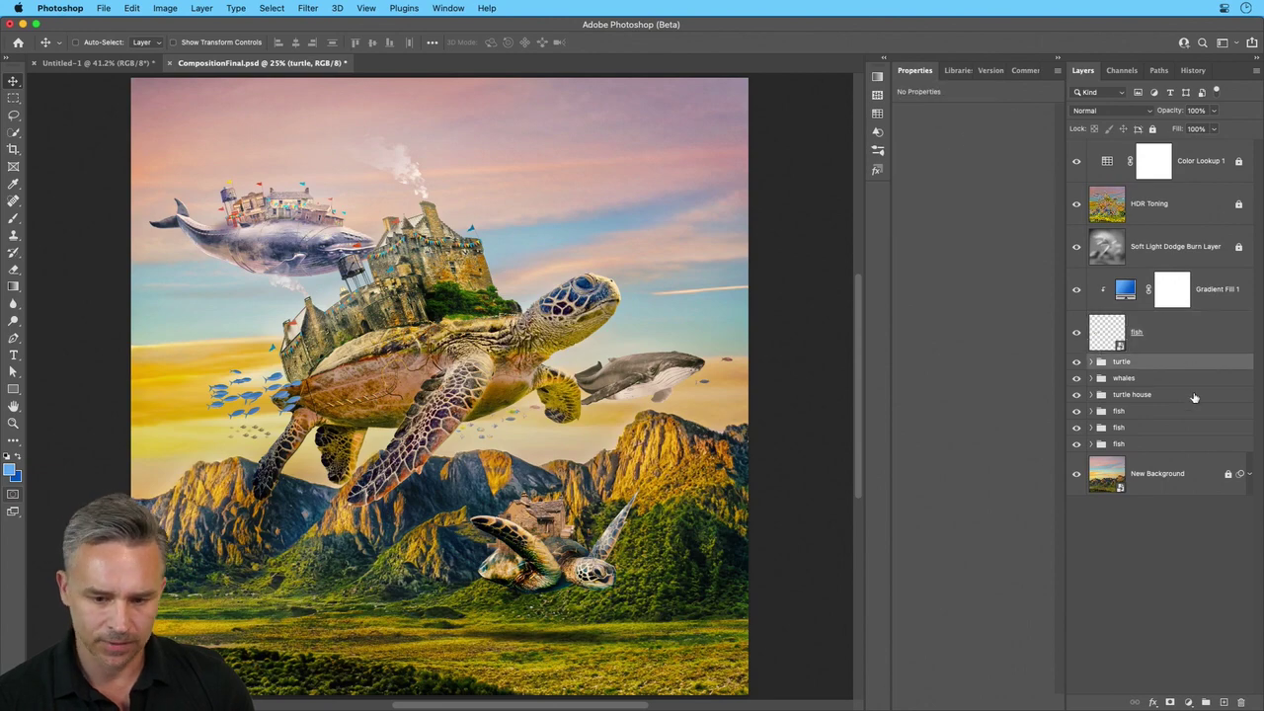
{"action": "left_click", "coordinate": [1090, 361]}
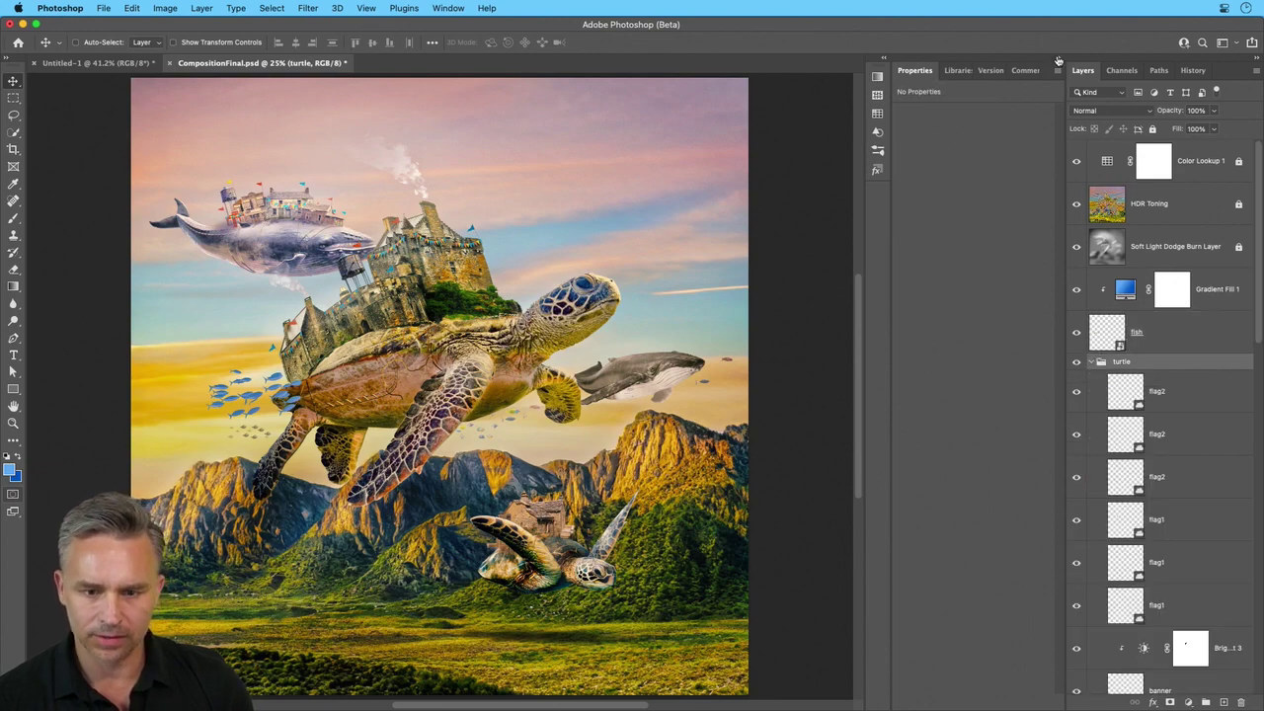
{"action": "left_click", "coordinate": [1059, 58]}
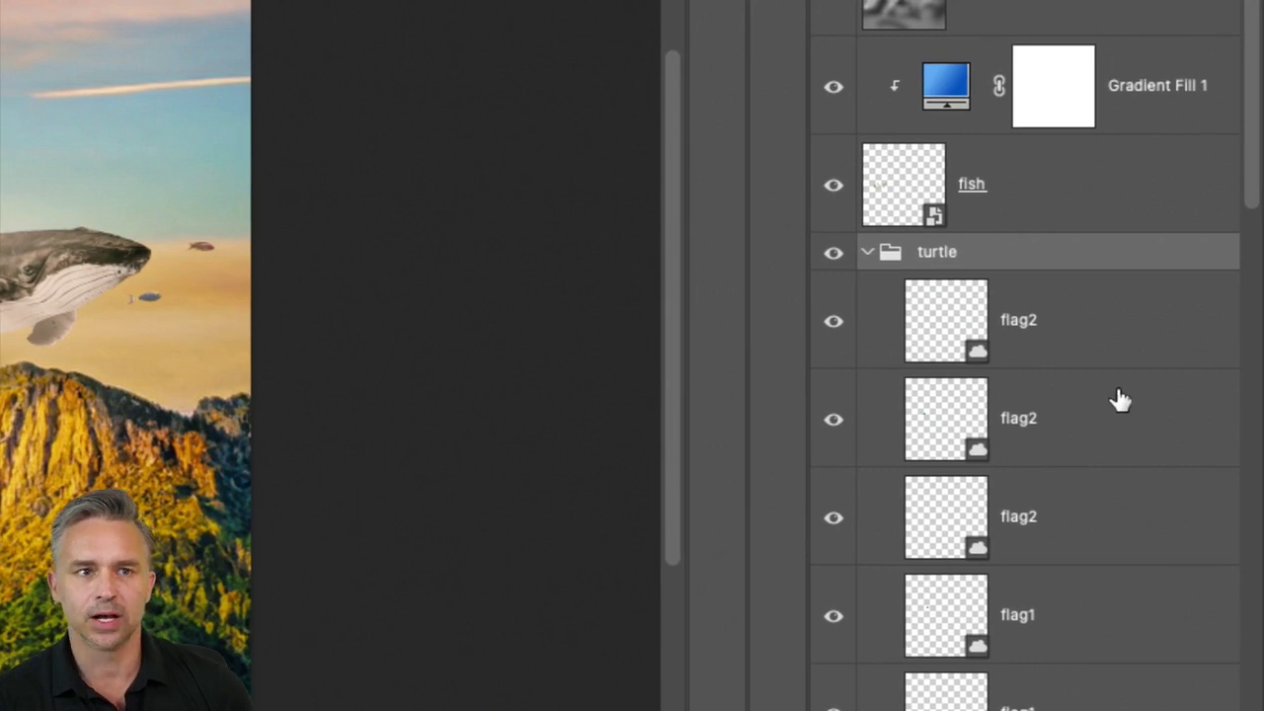
Expand the whales and fish groups to reveal their layers
{"action": "scroll", "coordinate": [1121, 399], "scroll_direction": "down", "scroll_amount": 3}
{"action": "scroll", "coordinate": [1002, 415], "scroll_direction": "down", "scroll_amount": 6}
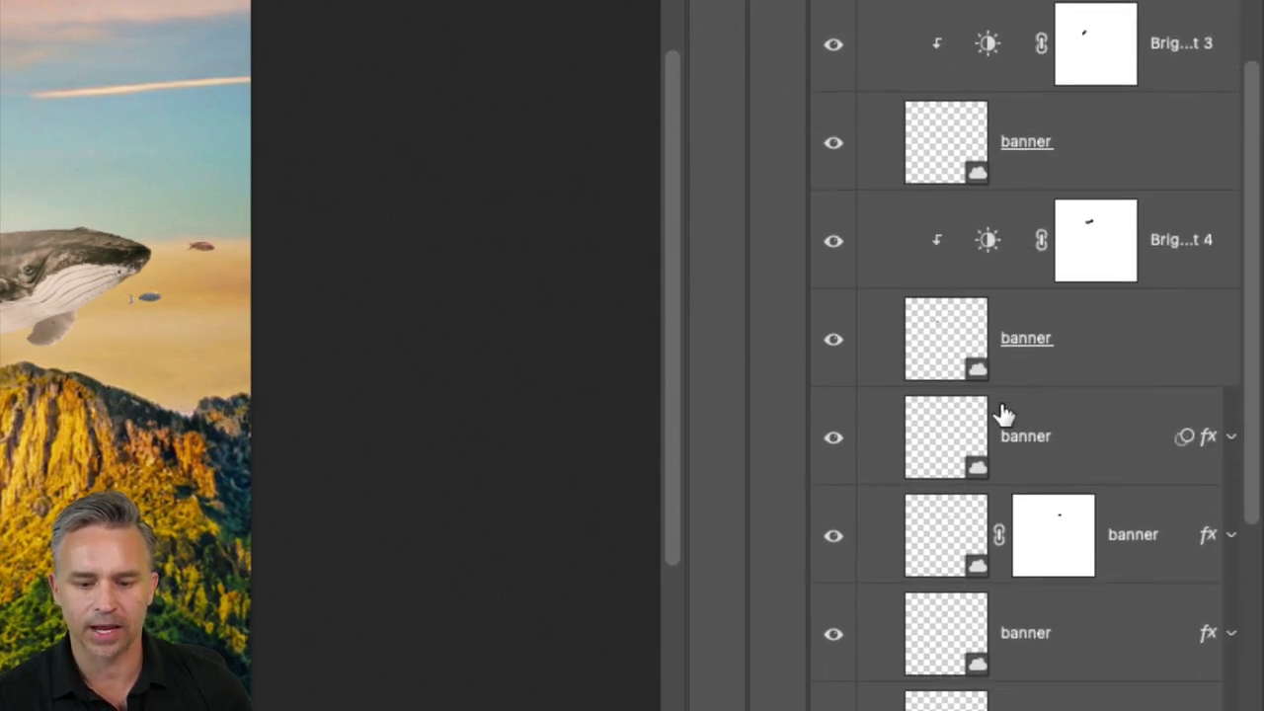
{"action": "scroll", "coordinate": [1001, 415], "scroll_direction": "down", "scroll_amount": 15}
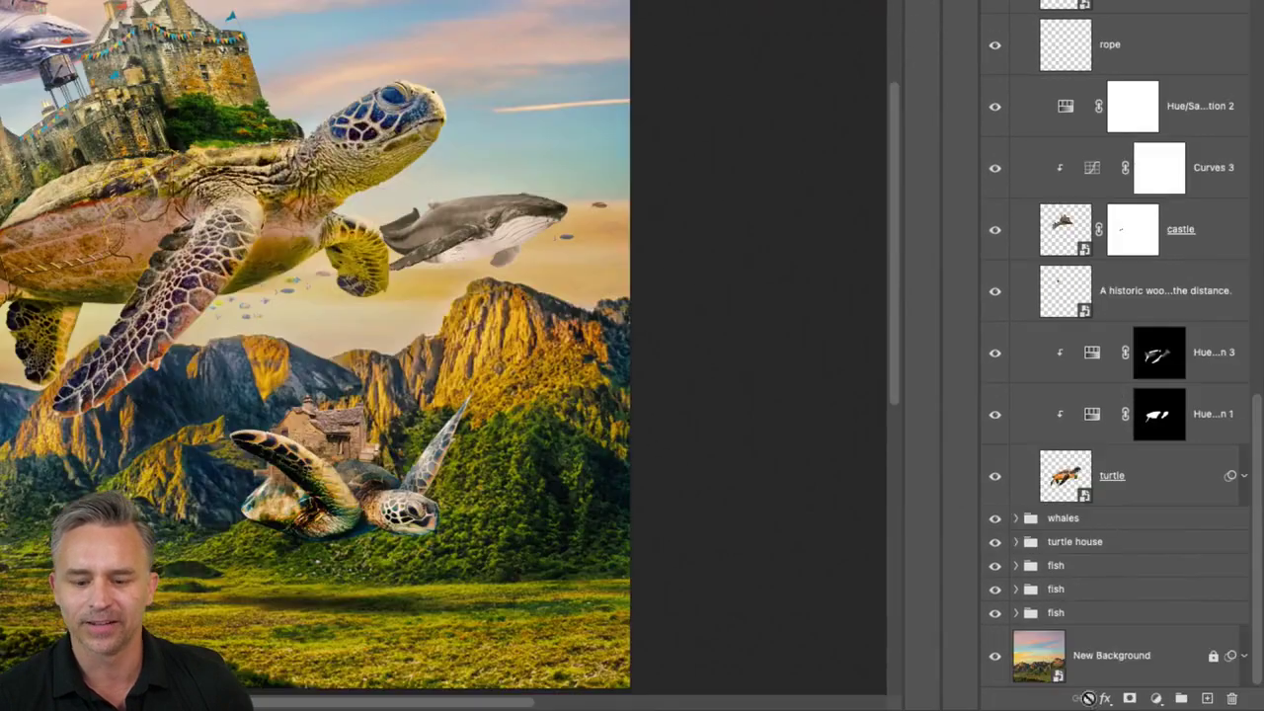
{"action": "left_click", "coordinate": [1016, 518]}
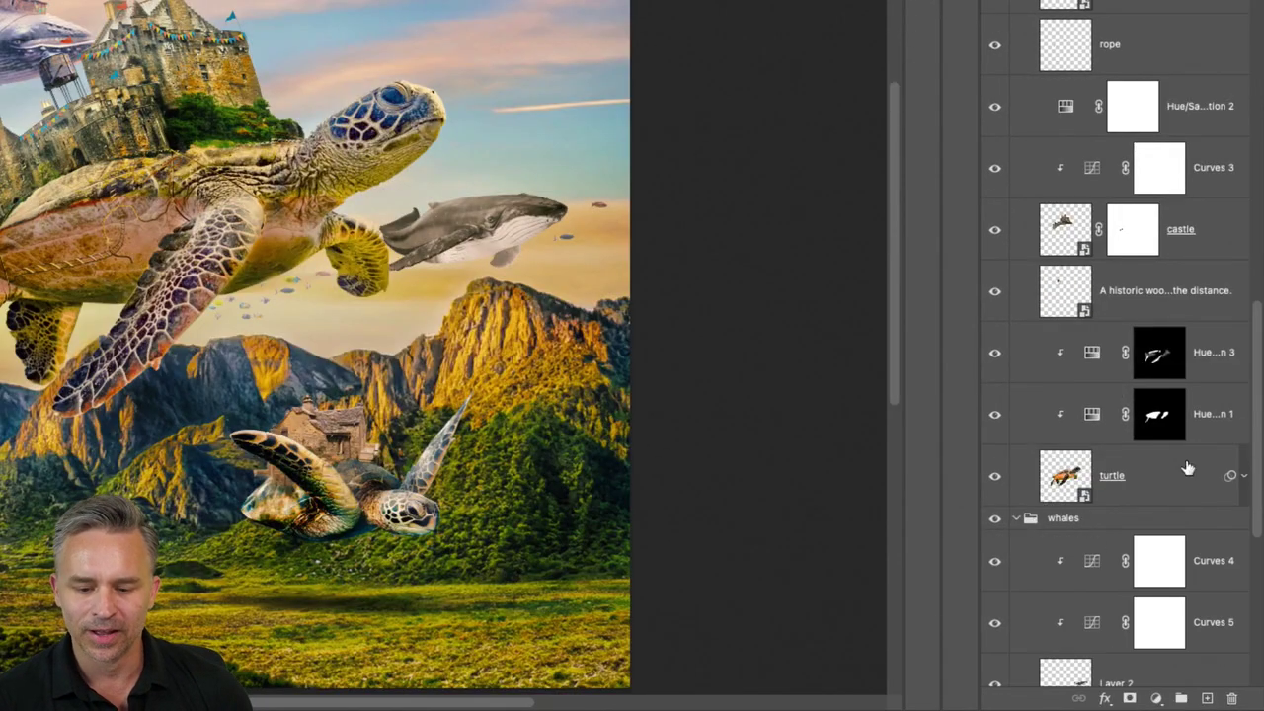
{"action": "scroll", "coordinate": [1187, 449], "scroll_direction": "down", "scroll_amount": 5}
{"action": "scroll", "coordinate": [1185, 446], "scroll_direction": "down", "scroll_amount": 3}
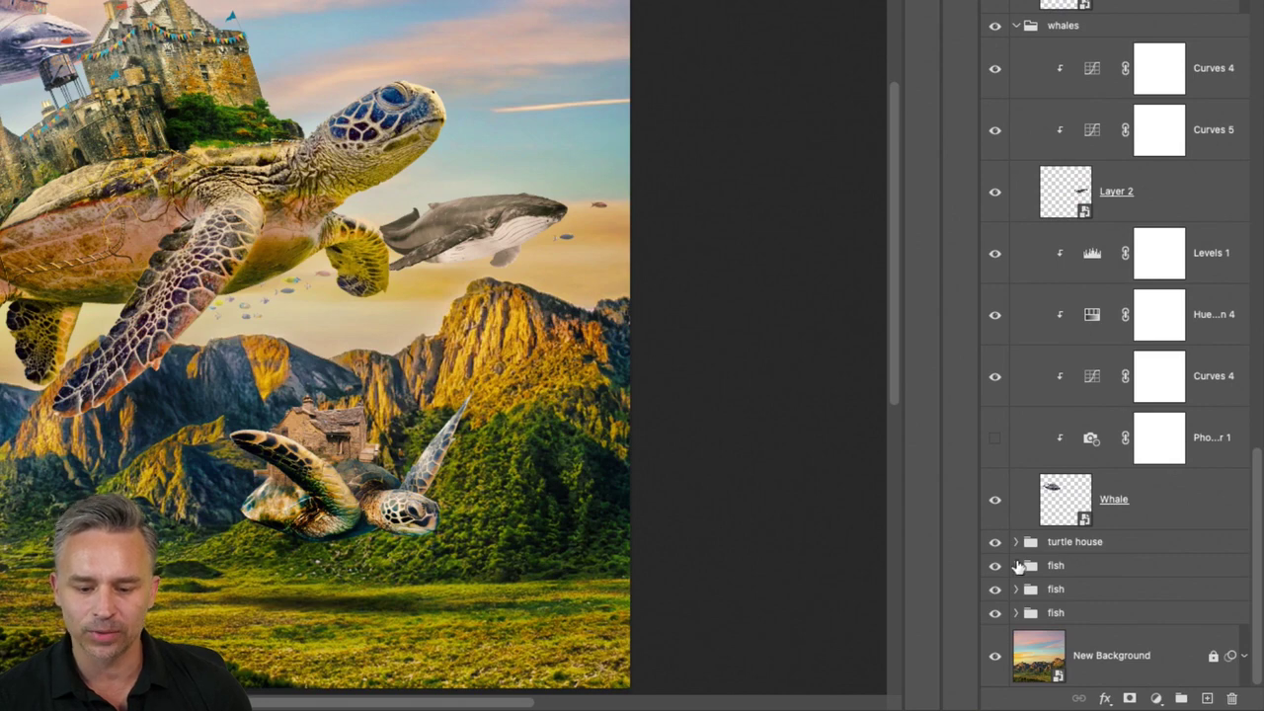
{"action": "left_click", "coordinate": [1017, 565]}
{"action": "scroll", "coordinate": [1196, 543], "scroll_direction": "down", "scroll_amount": 6}
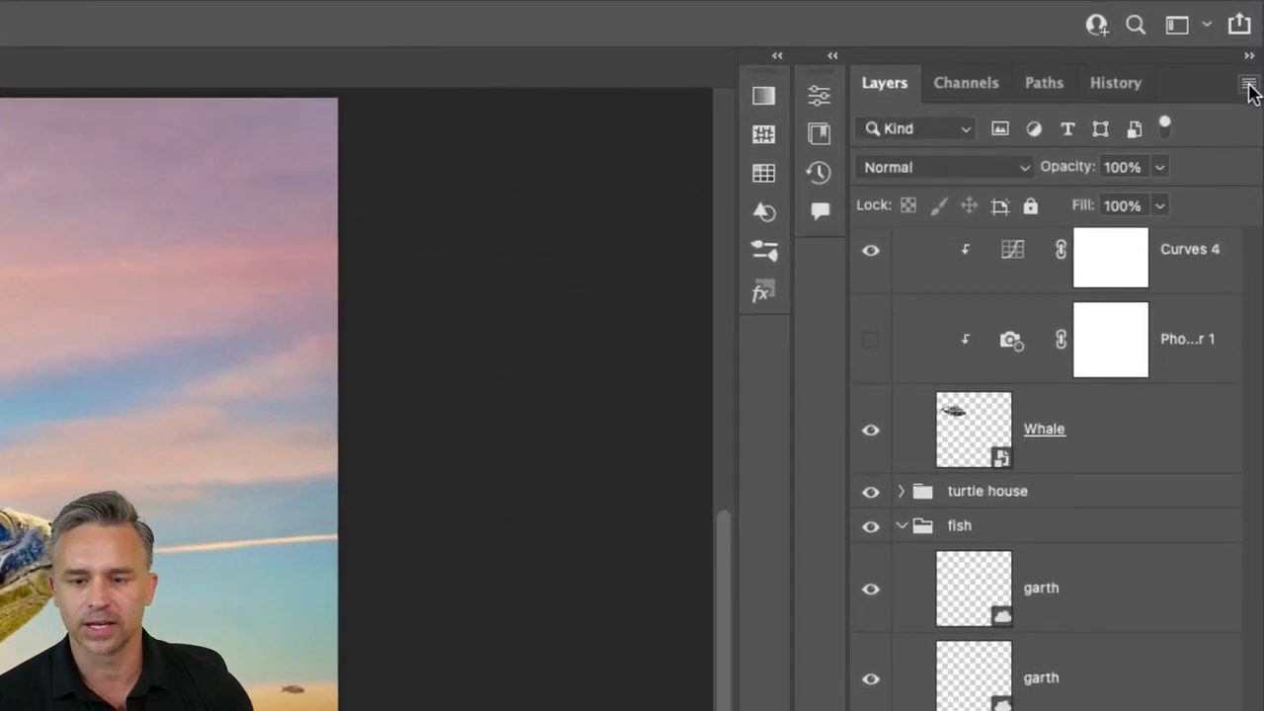
In Layers Panel Options, turn off default fill masks, Expand New Effects and "copy" naming
{"action": "left_click", "coordinate": [1249, 85]}
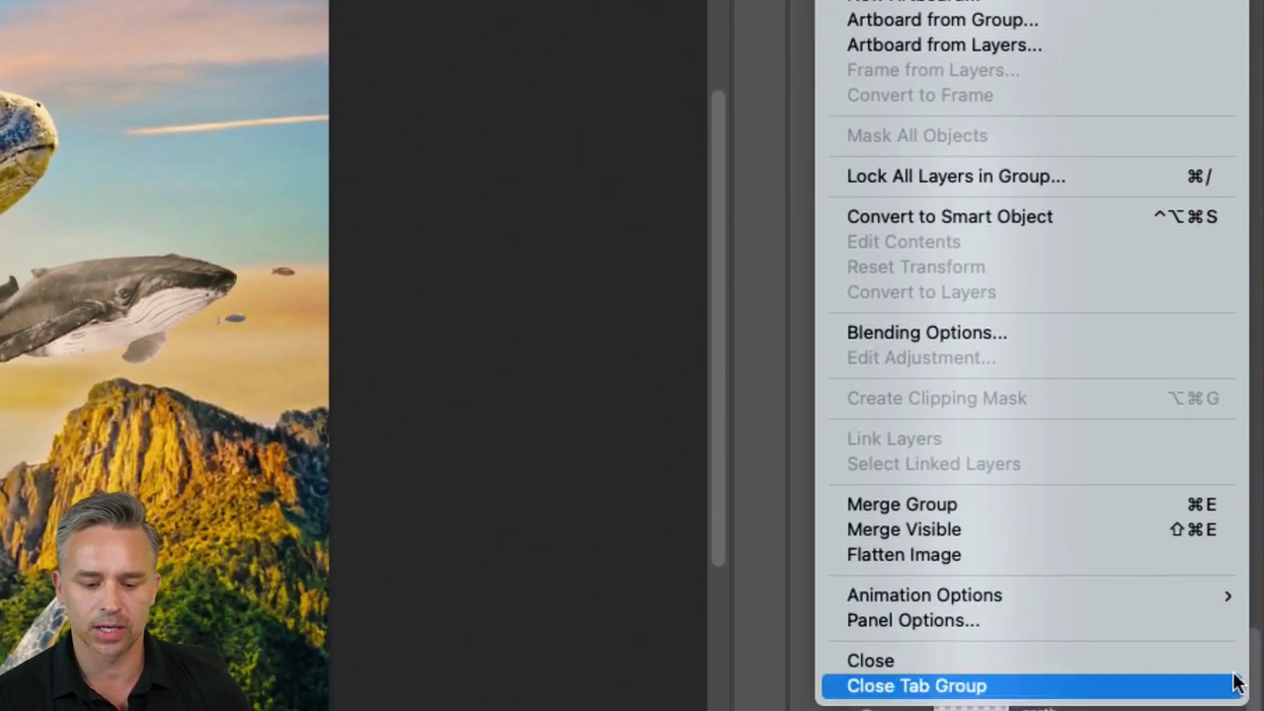
{"action": "left_click", "coordinate": [1192, 618]}
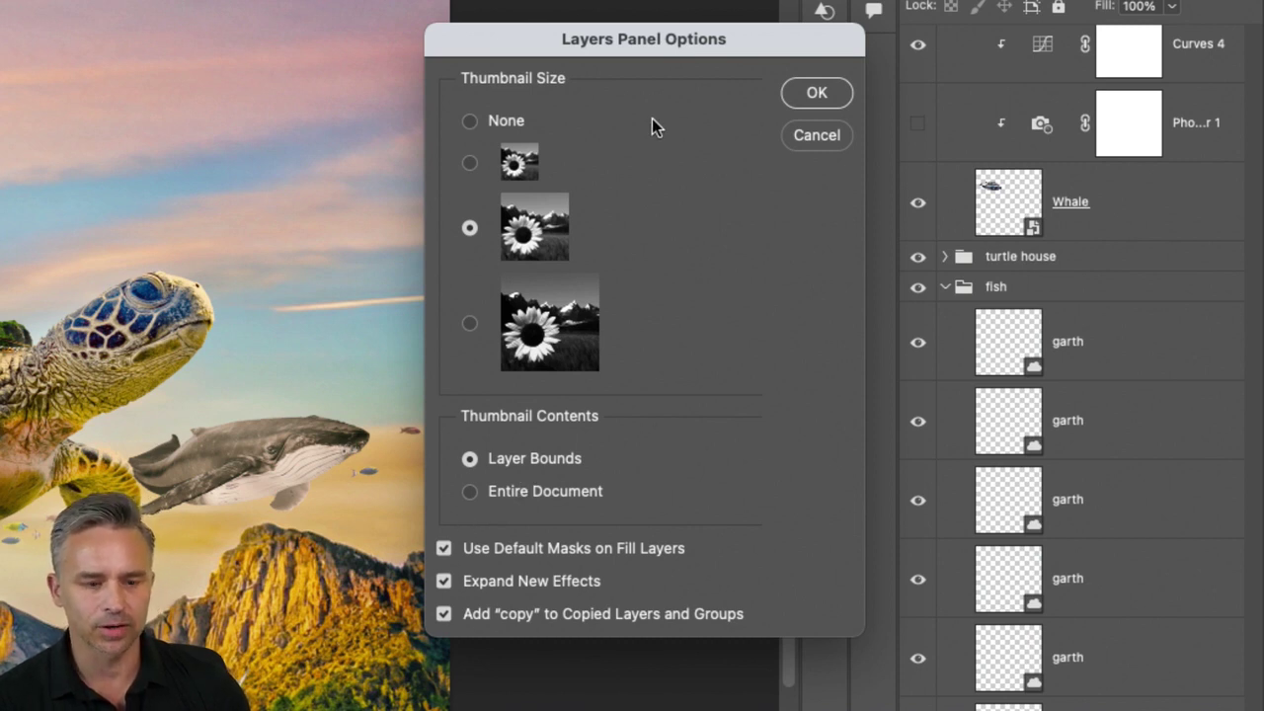
{"action": "left_click_drag", "start_coordinate": [676, 41], "coordinate": [696, 16]}
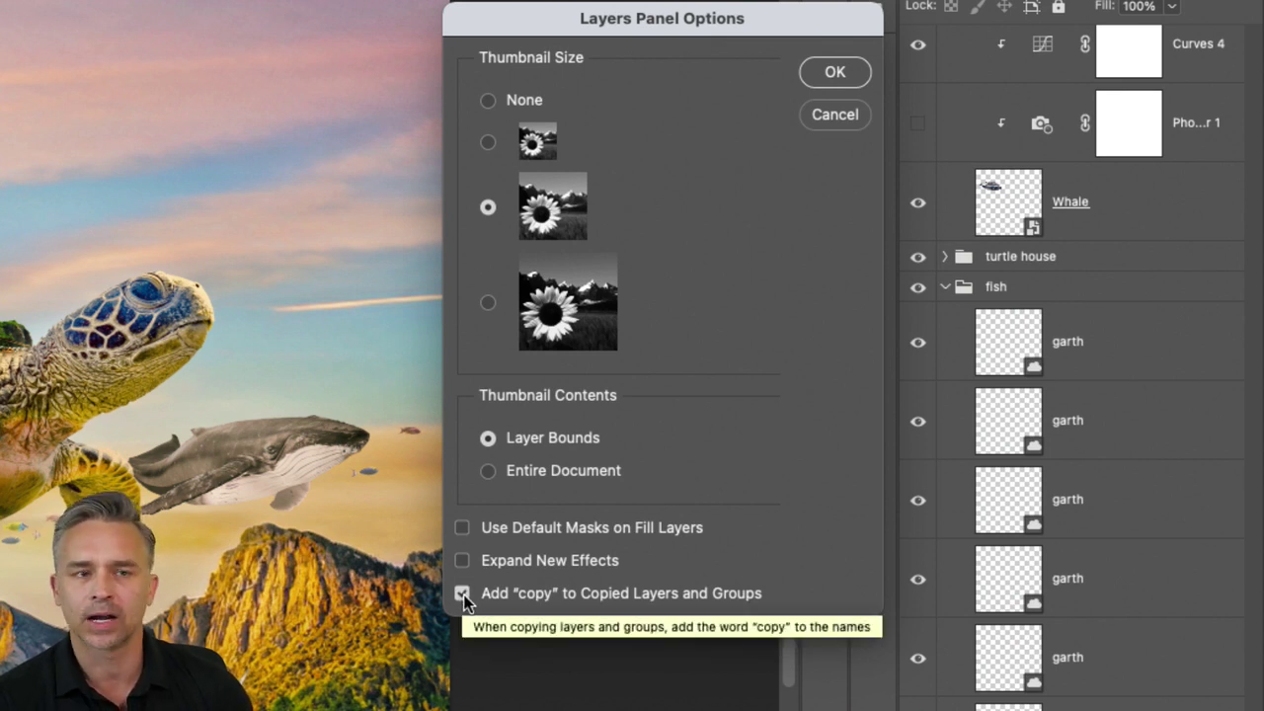
{"action": "left_click", "coordinate": [463, 594]}
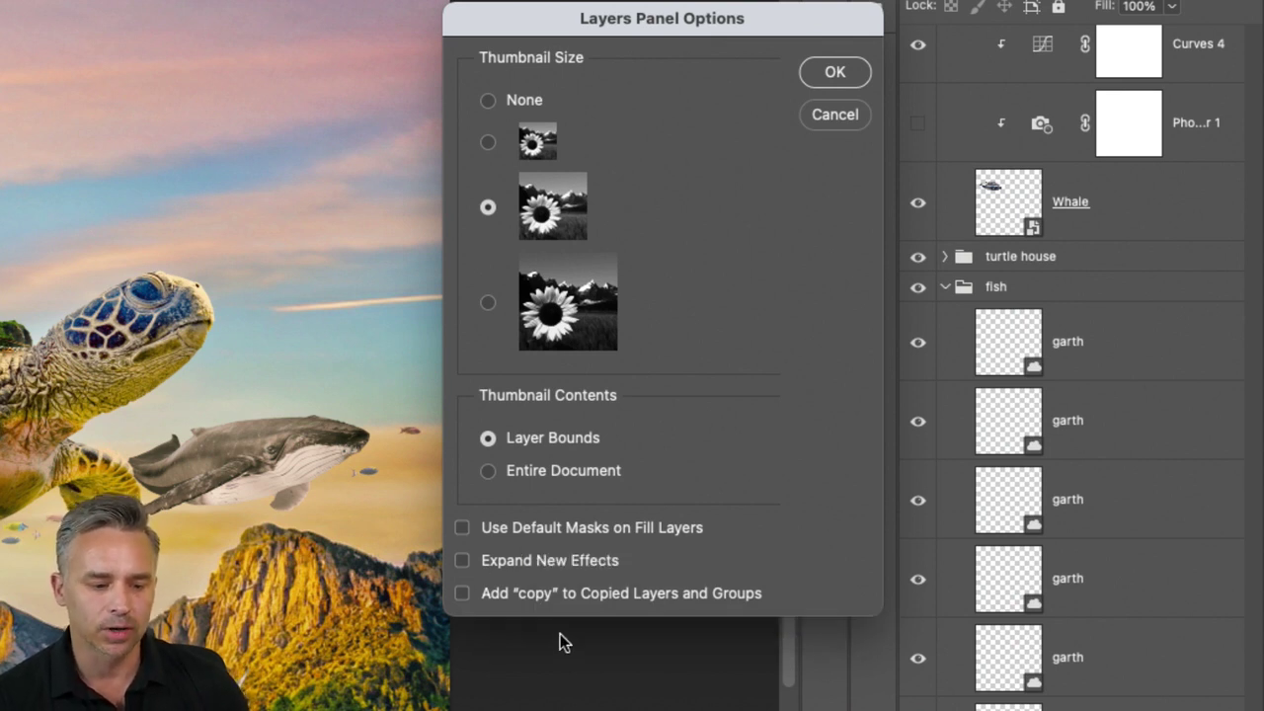
{"action": "left_click", "coordinate": [835, 71]}
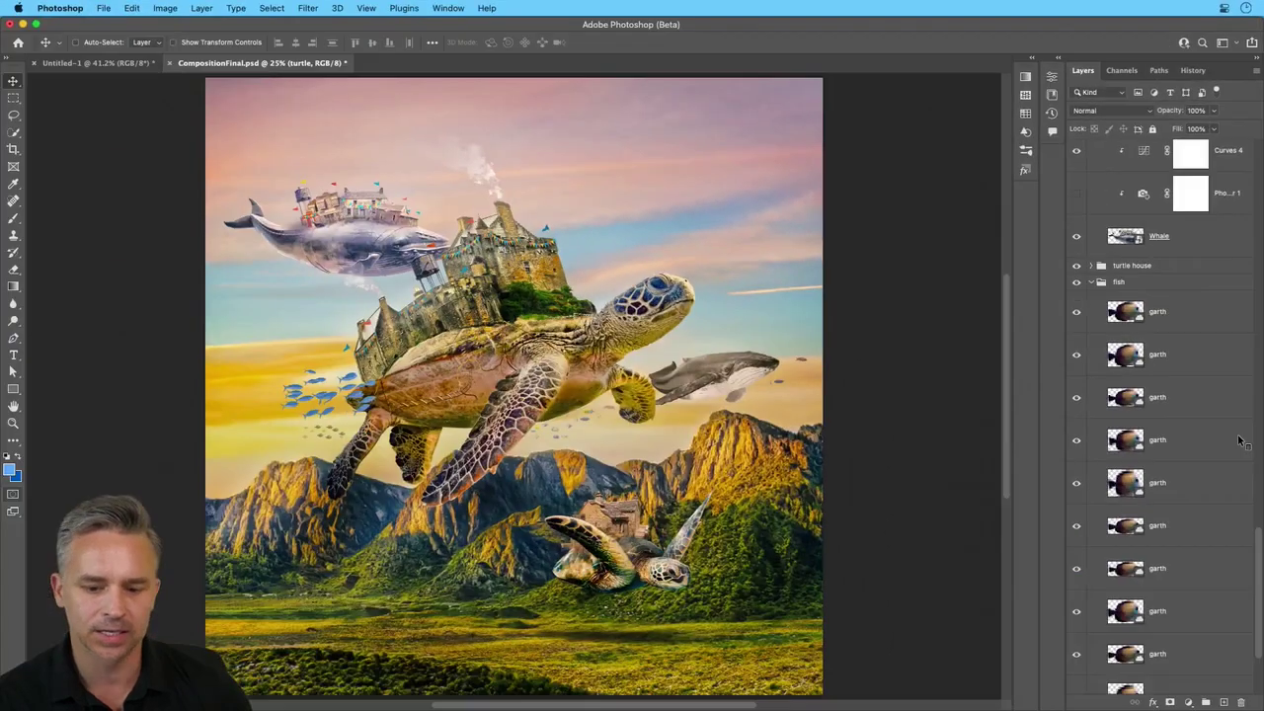
{"action": "left_click", "coordinate": [1126, 315]}
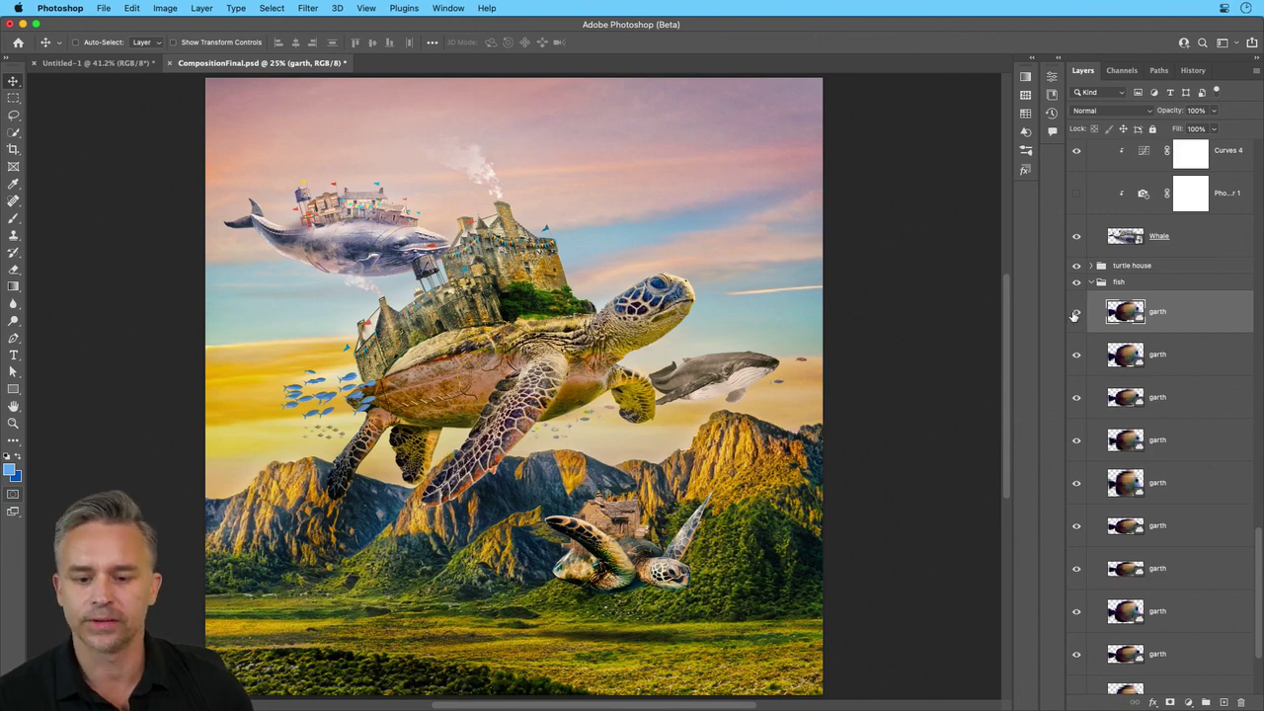
{"action": "left_click", "coordinate": [1075, 314], "text": "alt"}
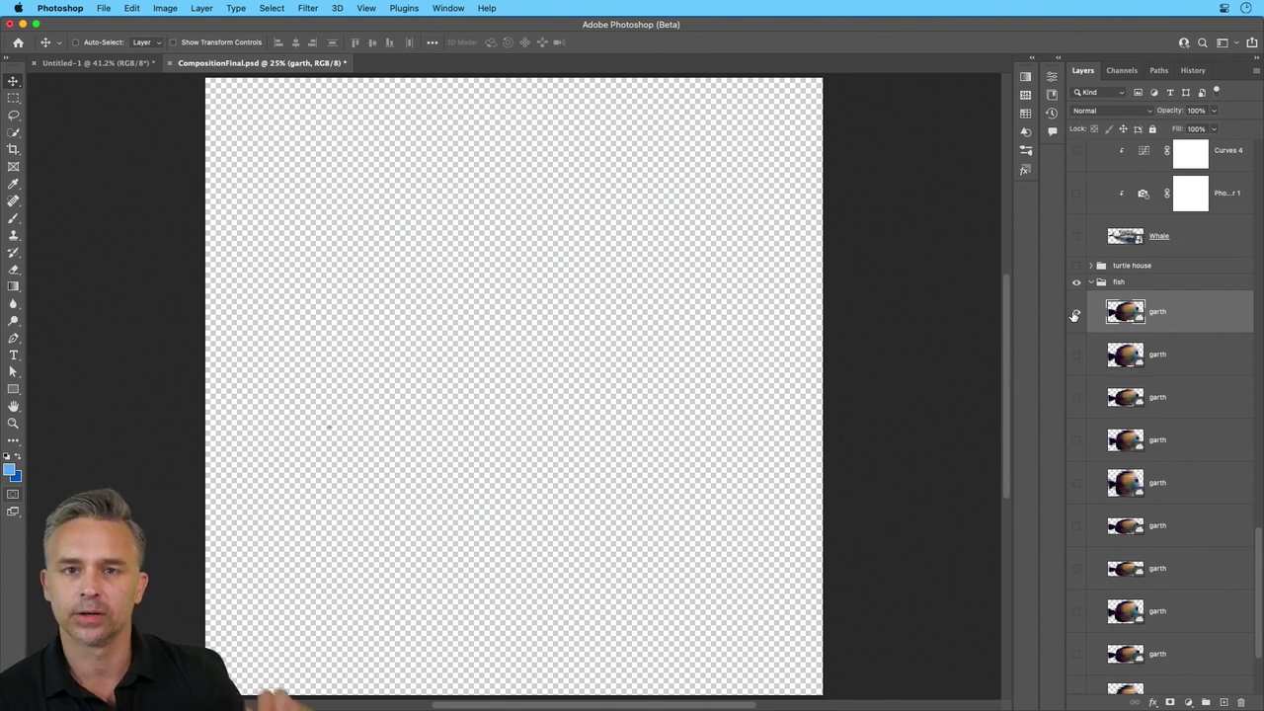
{"action": "left_click", "coordinate": [1076, 314], "text": "alt"}
{"action": "left_click", "coordinate": [1102, 245]}
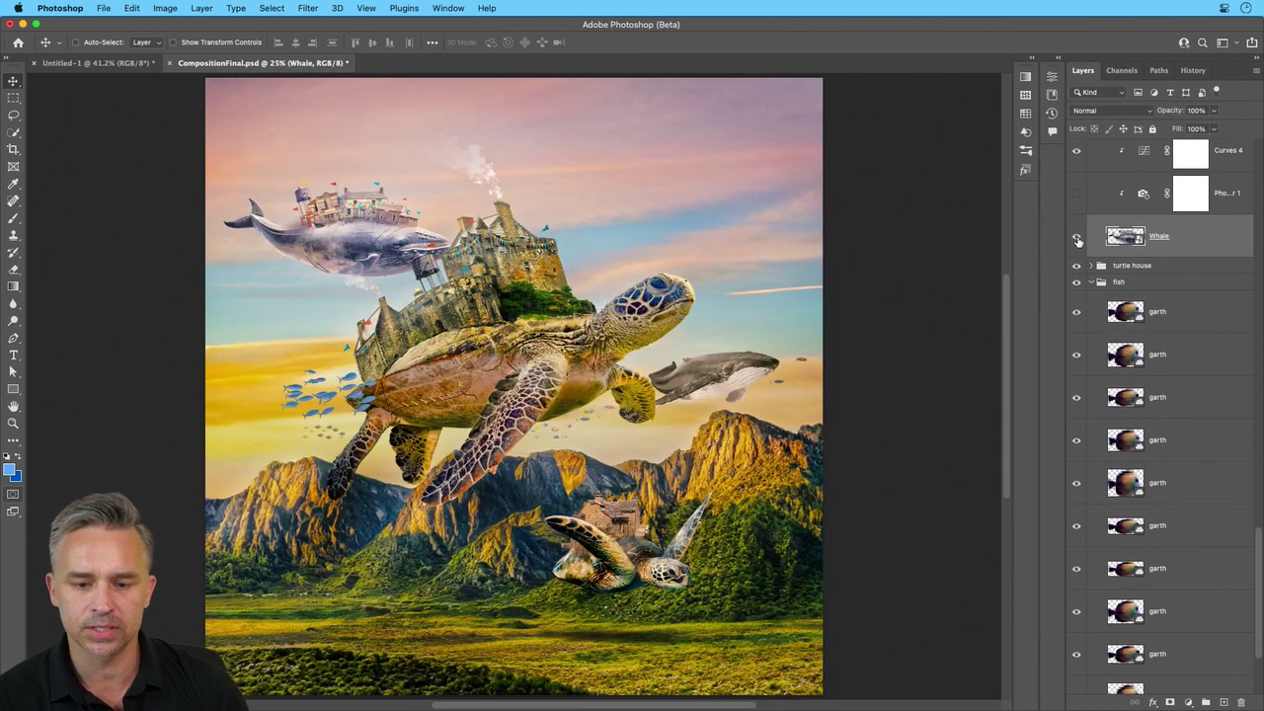
{"action": "left_click", "coordinate": [1076, 238], "text": "alt"}
{"action": "left_click", "coordinate": [1077, 238], "text": "alt"}
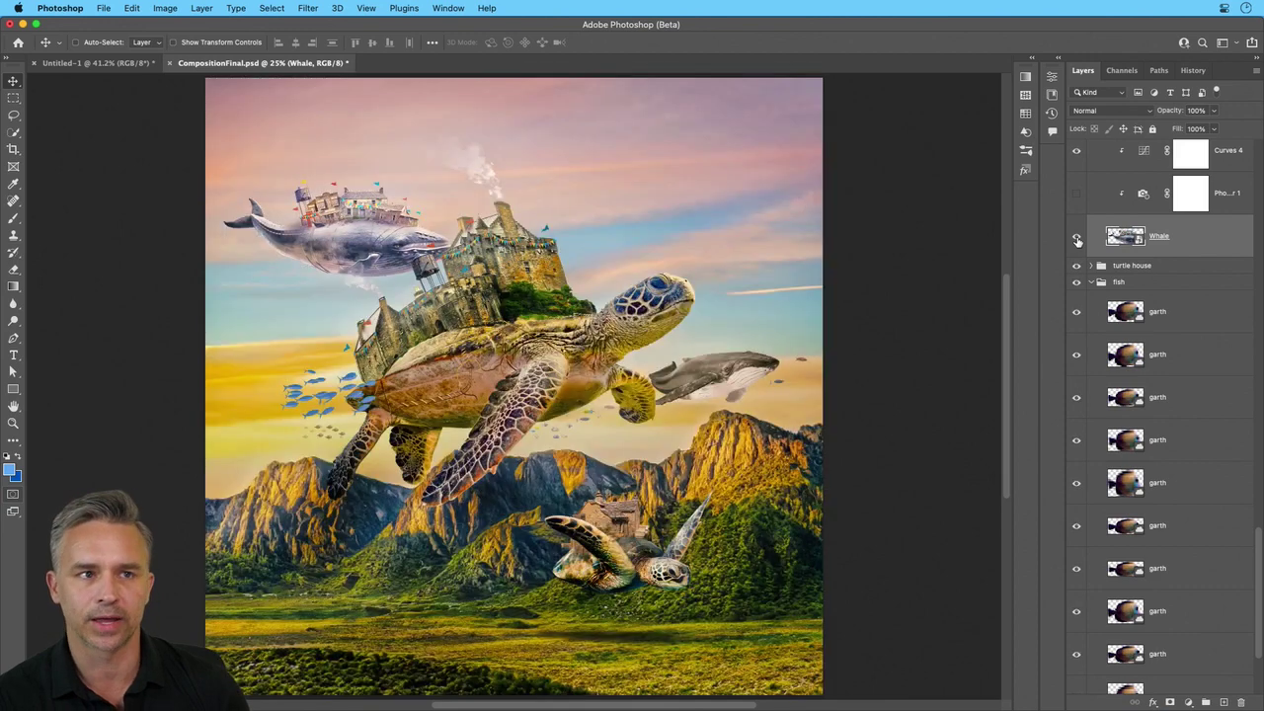
{"action": "left_click", "coordinate": [1132, 354]}
{"action": "left_click", "coordinate": [1076, 358], "text": "alt"}
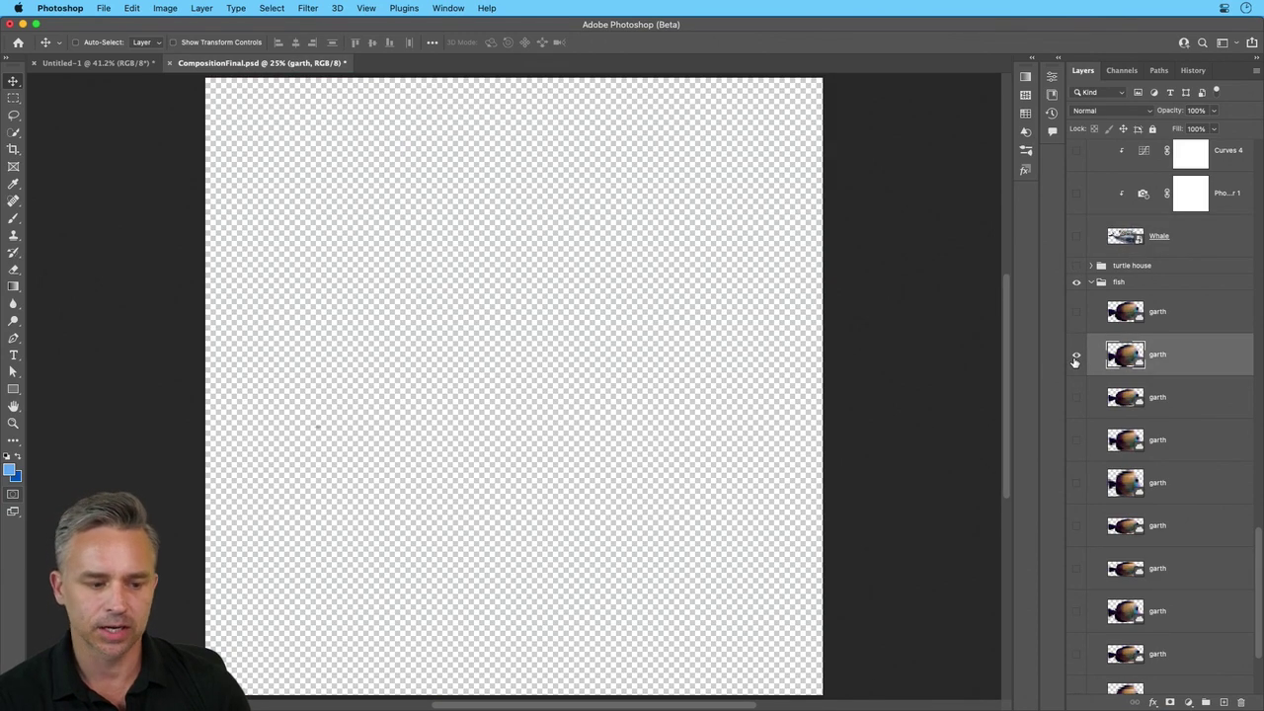
{"action": "left_click", "coordinate": [1076, 357], "text": "alt"}
{"action": "left_click", "coordinate": [1075, 357], "text": "alt"}
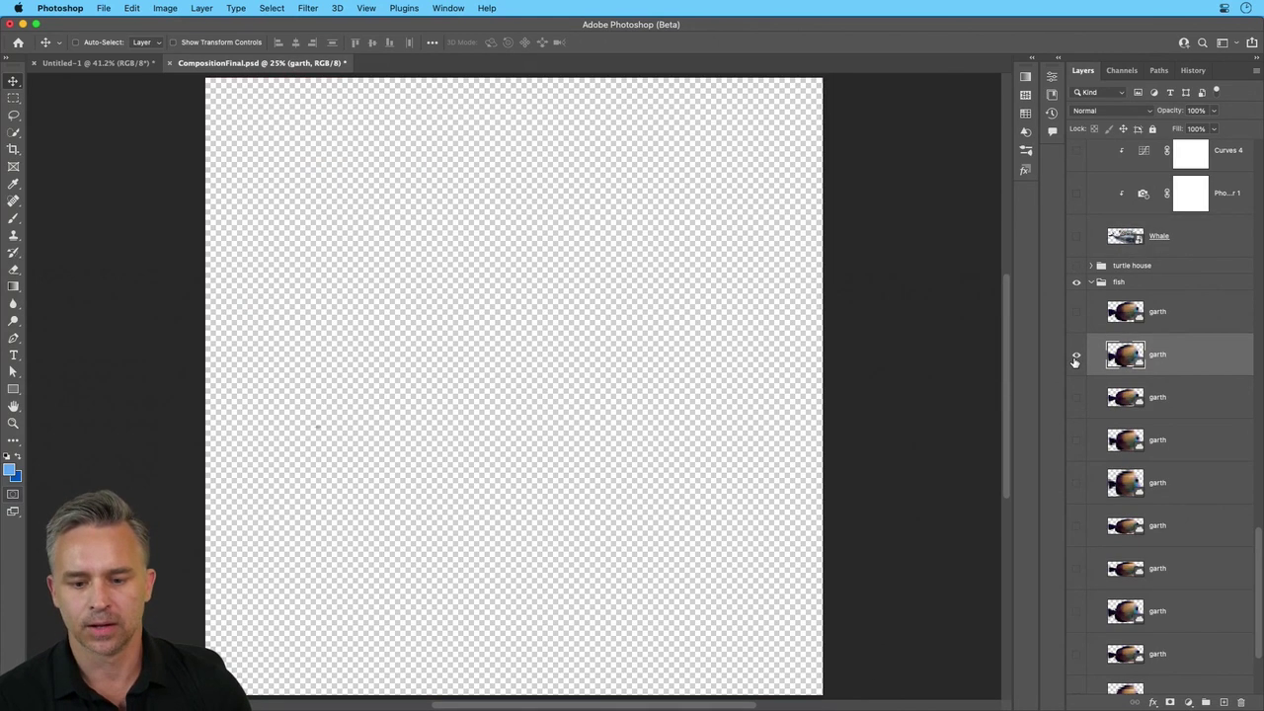
{"action": "left_click", "coordinate": [1076, 357], "text": "alt"}
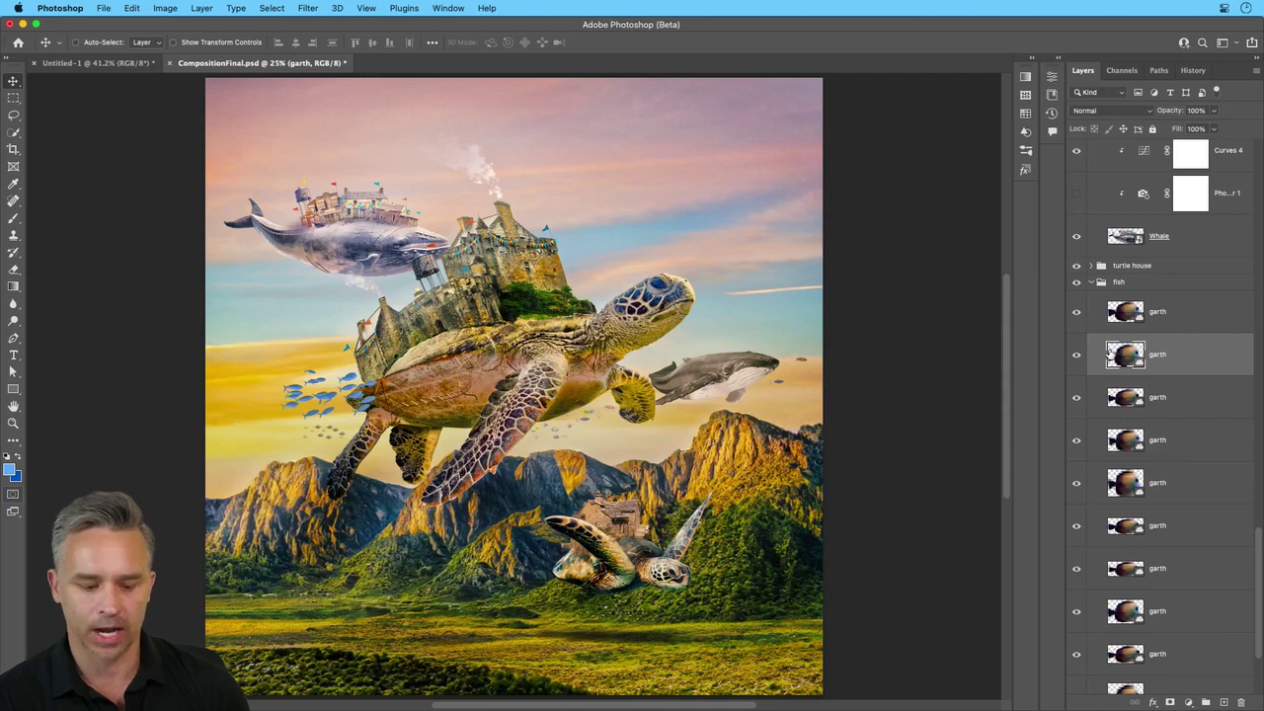
Zoom to each of the first fish layers, clipping the sixth one and then releasing it
{"action": "left_click", "coordinate": [1122, 360], "text": "alt"}
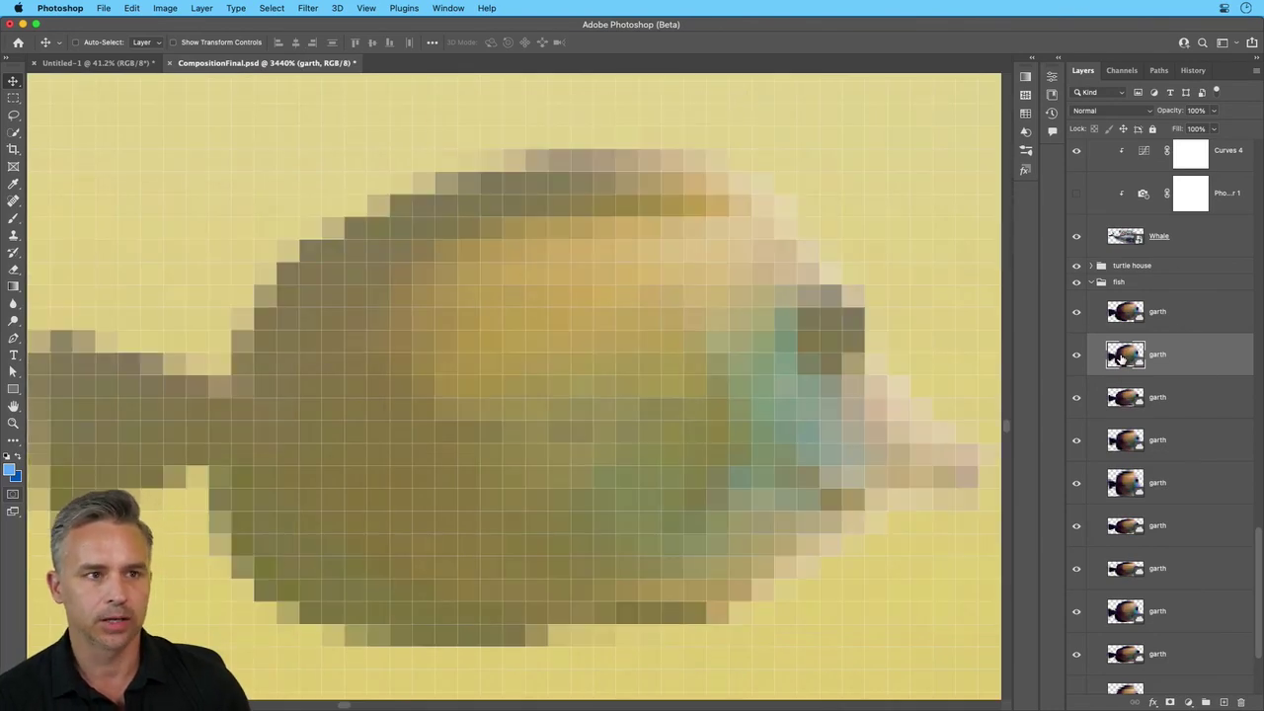
{"action": "left_click", "coordinate": [1131, 400], "text": "alt"}
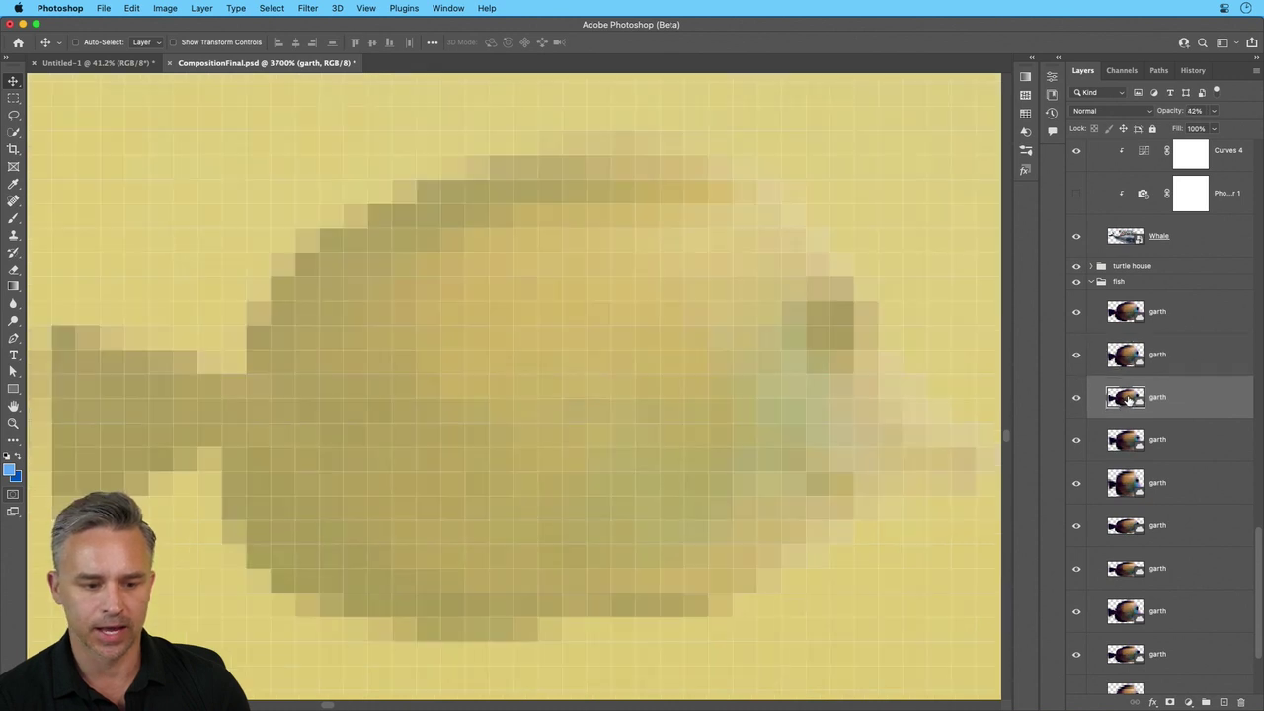
{"action": "left_click", "coordinate": [1124, 446], "text": "alt"}
{"action": "left_click", "coordinate": [1129, 546], "text": "alt"}
{"action": "left_click", "coordinate": [1131, 538], "text": "alt"}
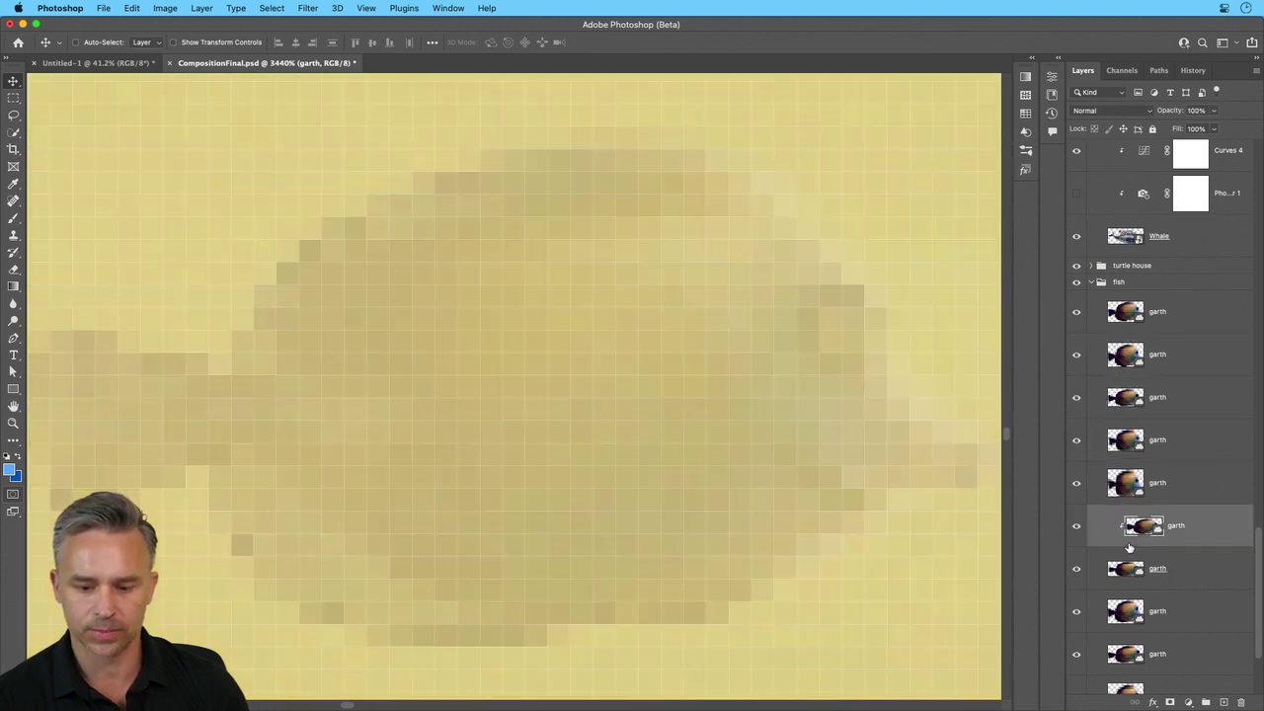
{"action": "left_click", "coordinate": [1144, 540], "text": "alt"}
{"action": "scroll", "coordinate": [1149, 538], "scroll_direction": "down", "scroll_amount": 3}
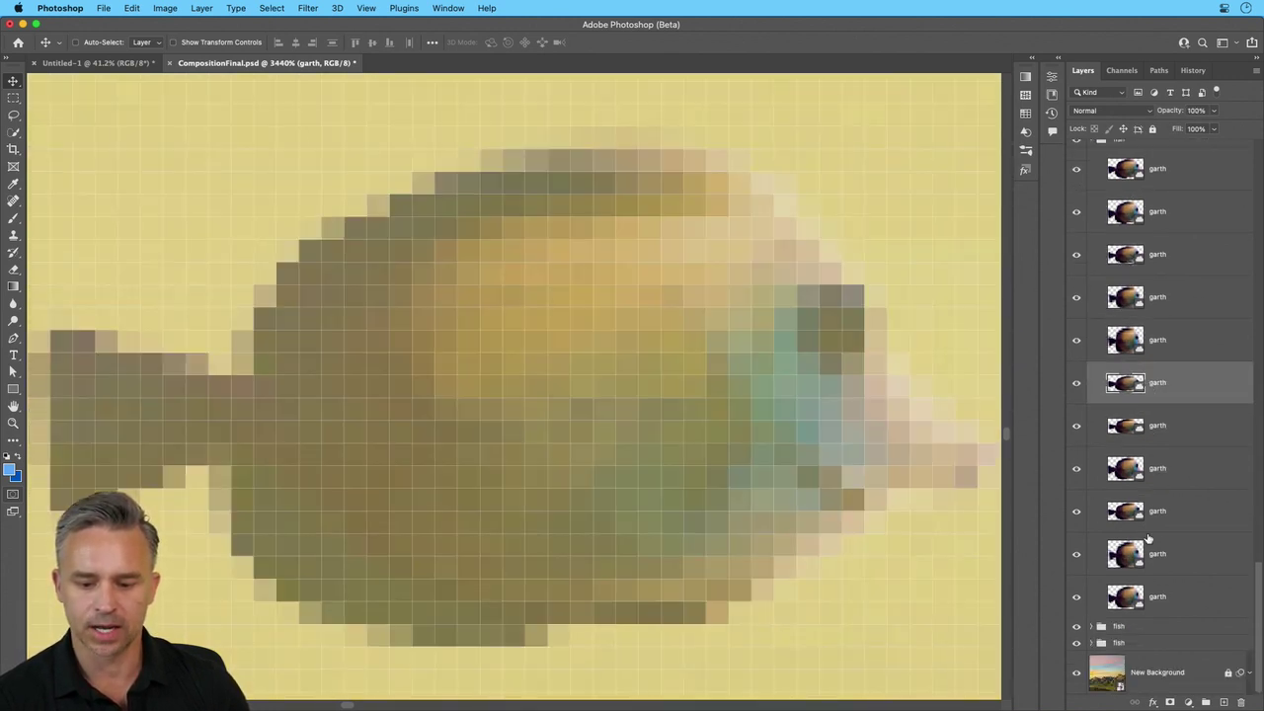
Expand the second fish group and zoom to its round blue fish and middle pel layers
{"action": "left_click", "coordinate": [1093, 627]}
{"action": "scroll", "coordinate": [1092, 633], "scroll_direction": "down", "scroll_amount": 7}
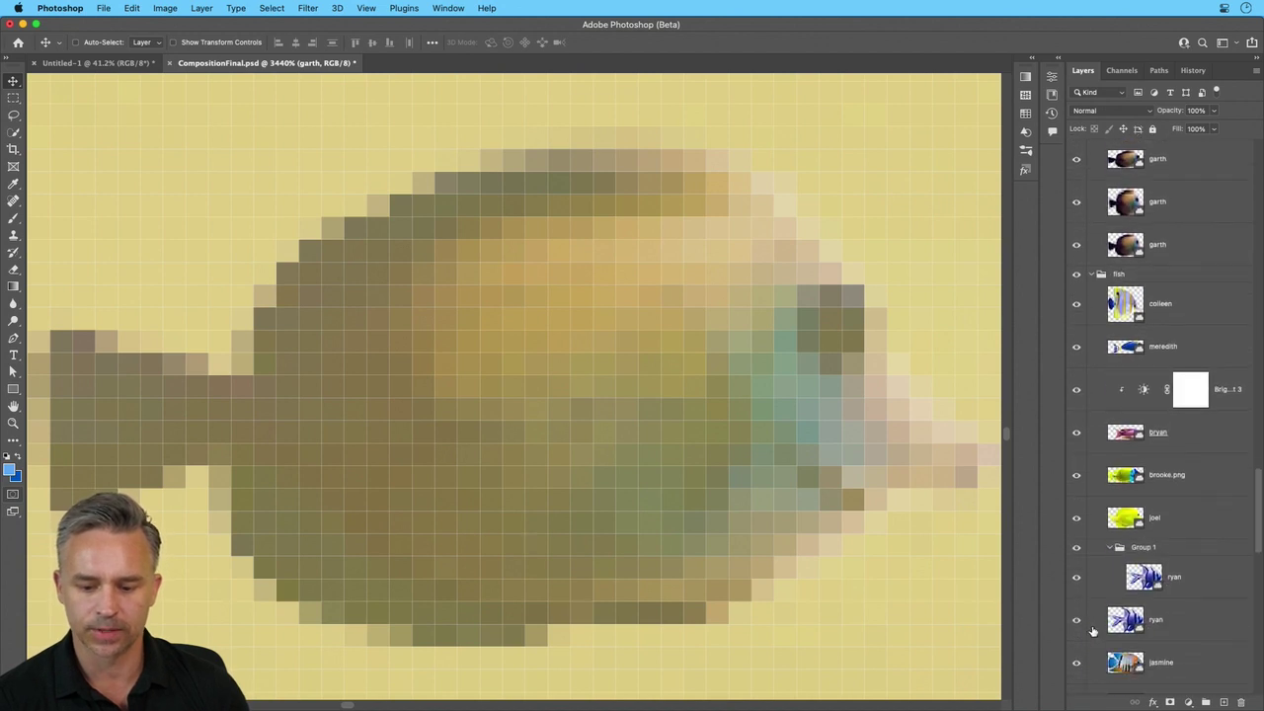
{"action": "scroll", "coordinate": [1093, 630], "scroll_direction": "down", "scroll_amount": 9}
{"action": "left_click", "coordinate": [1131, 312]}
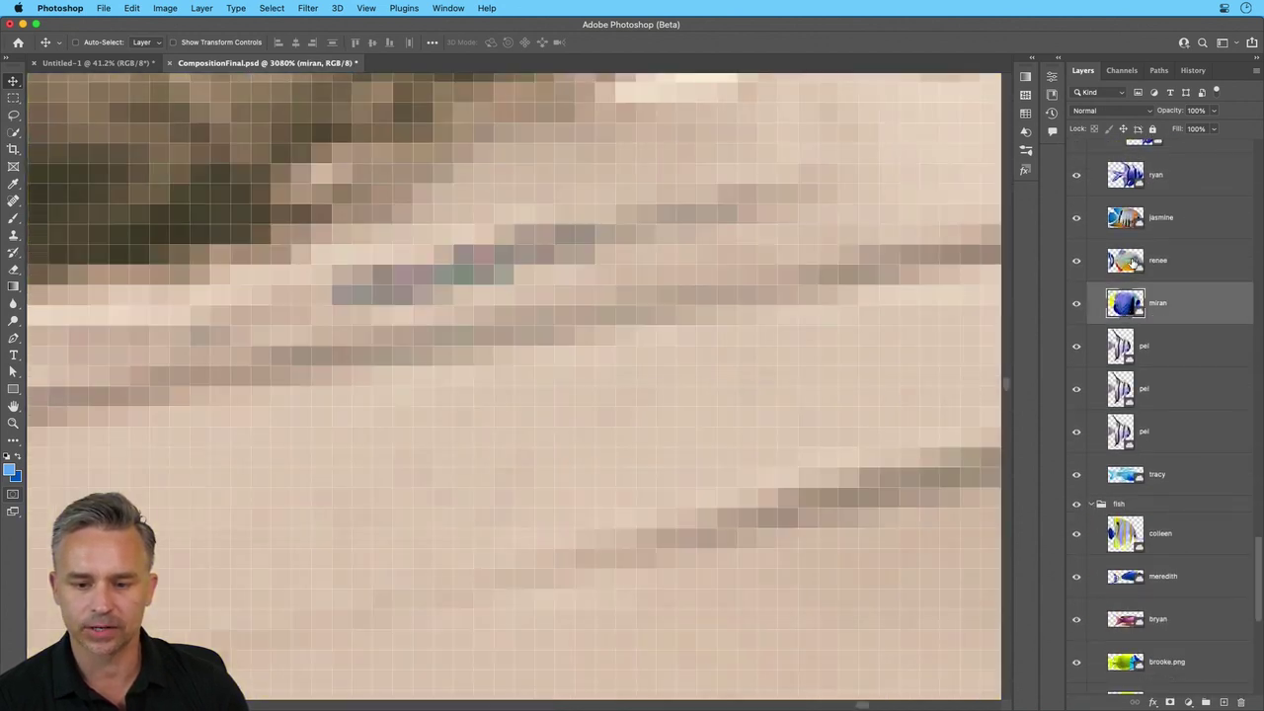
{"action": "left_click", "coordinate": [1162, 261]}
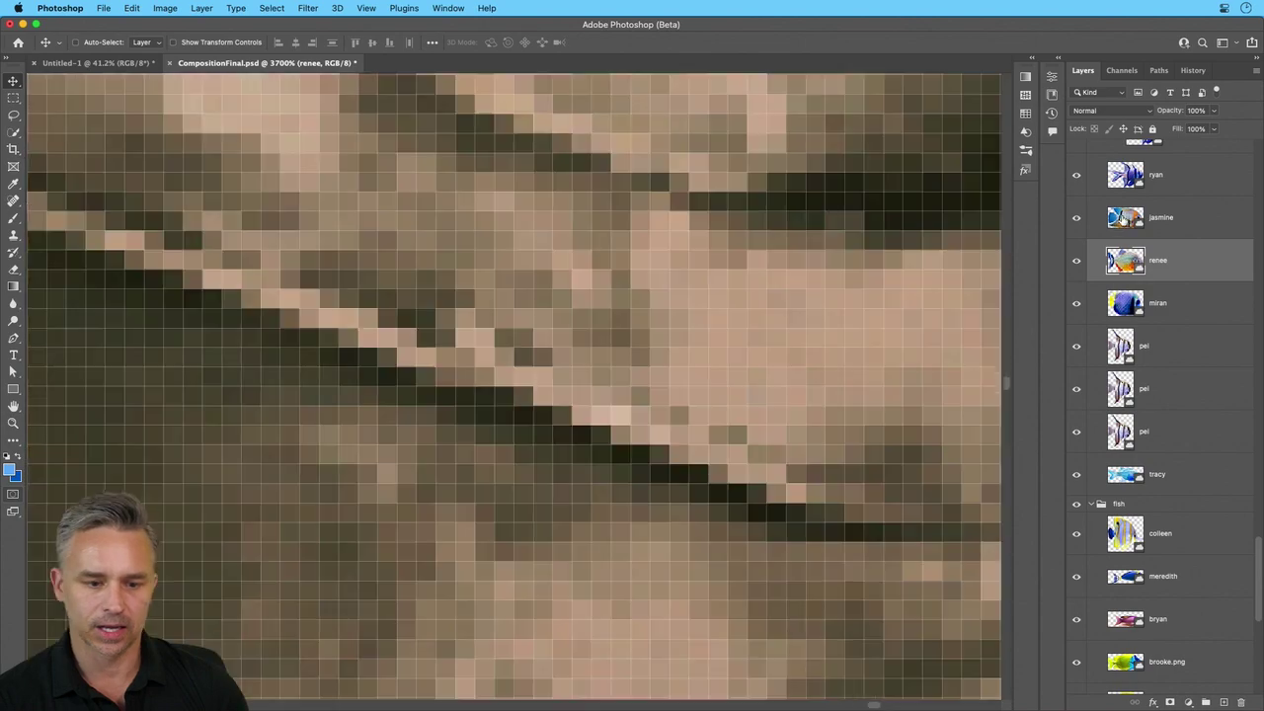
{"action": "left_click", "coordinate": [1119, 219]}
{"action": "left_click", "coordinate": [1124, 393]}
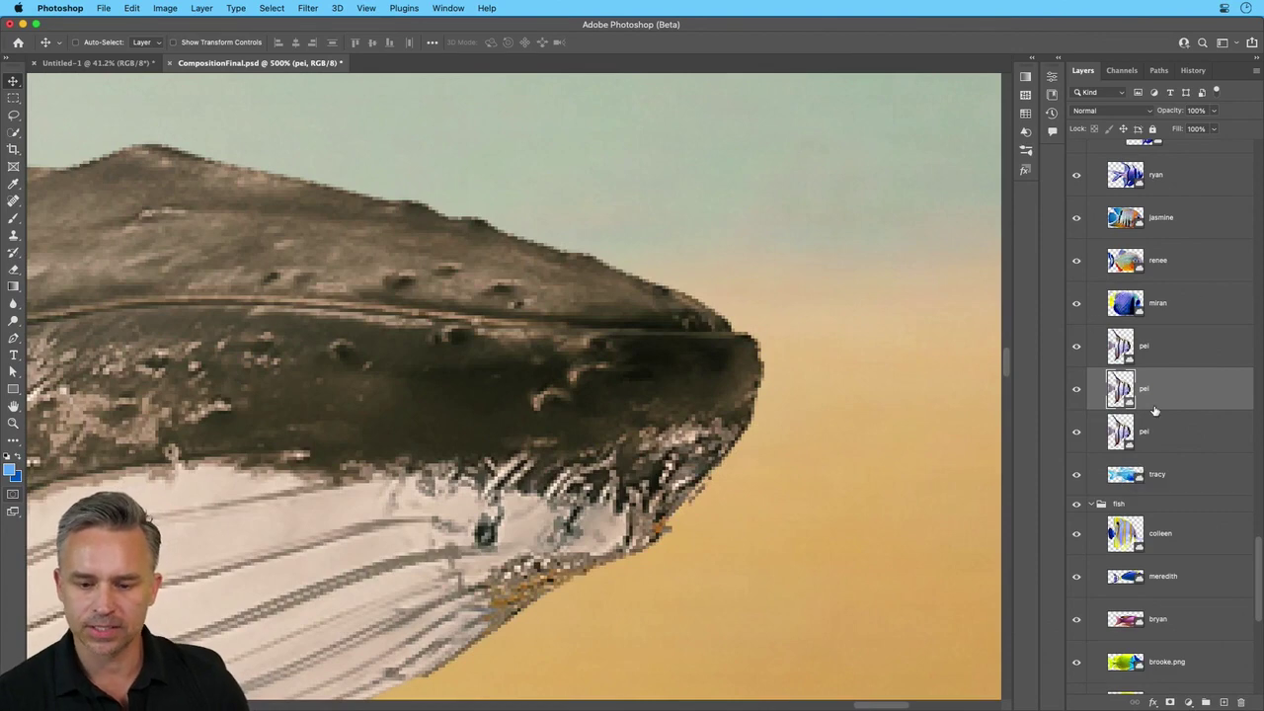
{"action": "left_click", "coordinate": [1114, 393]}
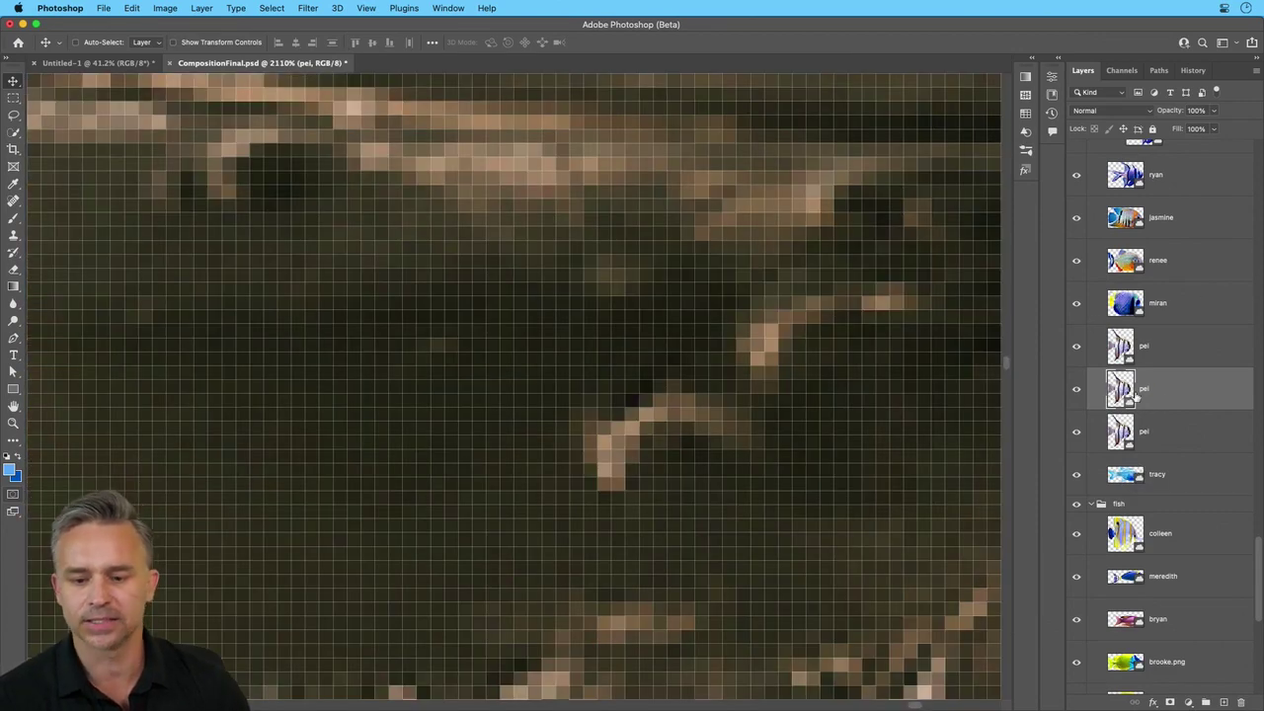
{"action": "scroll", "coordinate": [1165, 403], "scroll_direction": "down", "scroll_amount": 2}
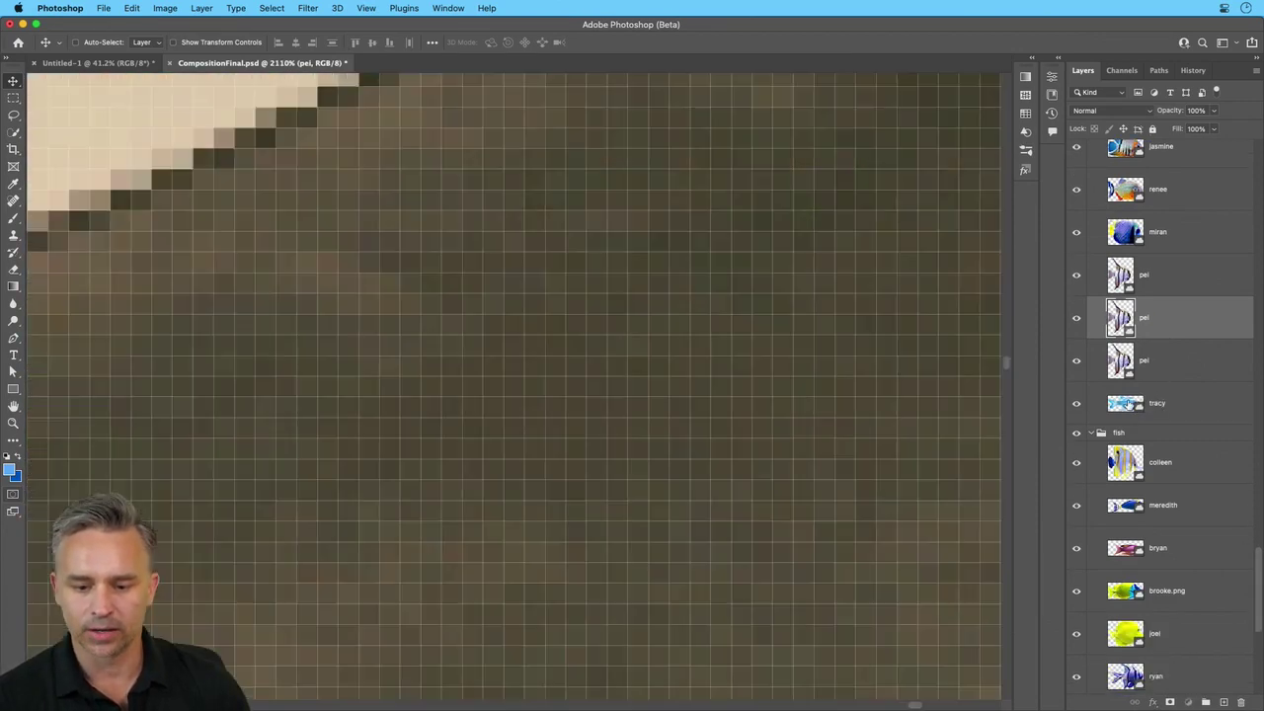
Step through the light-blue, grey-blue, pink, green, yellow and striped angelfish layers
{"action": "left_click", "coordinate": [1130, 405]}
{"action": "left_click", "coordinate": [1138, 493]}
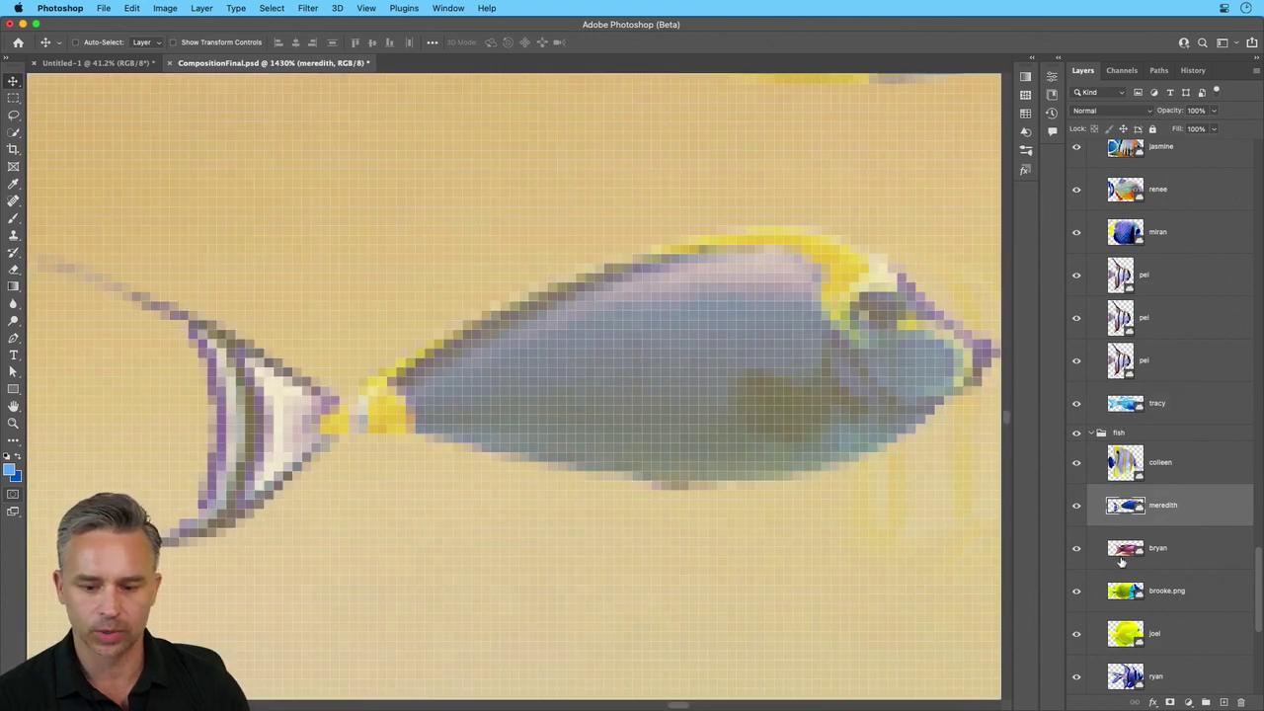
{"action": "left_click", "coordinate": [1123, 554]}
{"action": "left_click", "coordinate": [1126, 596]}
{"action": "left_click", "coordinate": [1125, 630]}
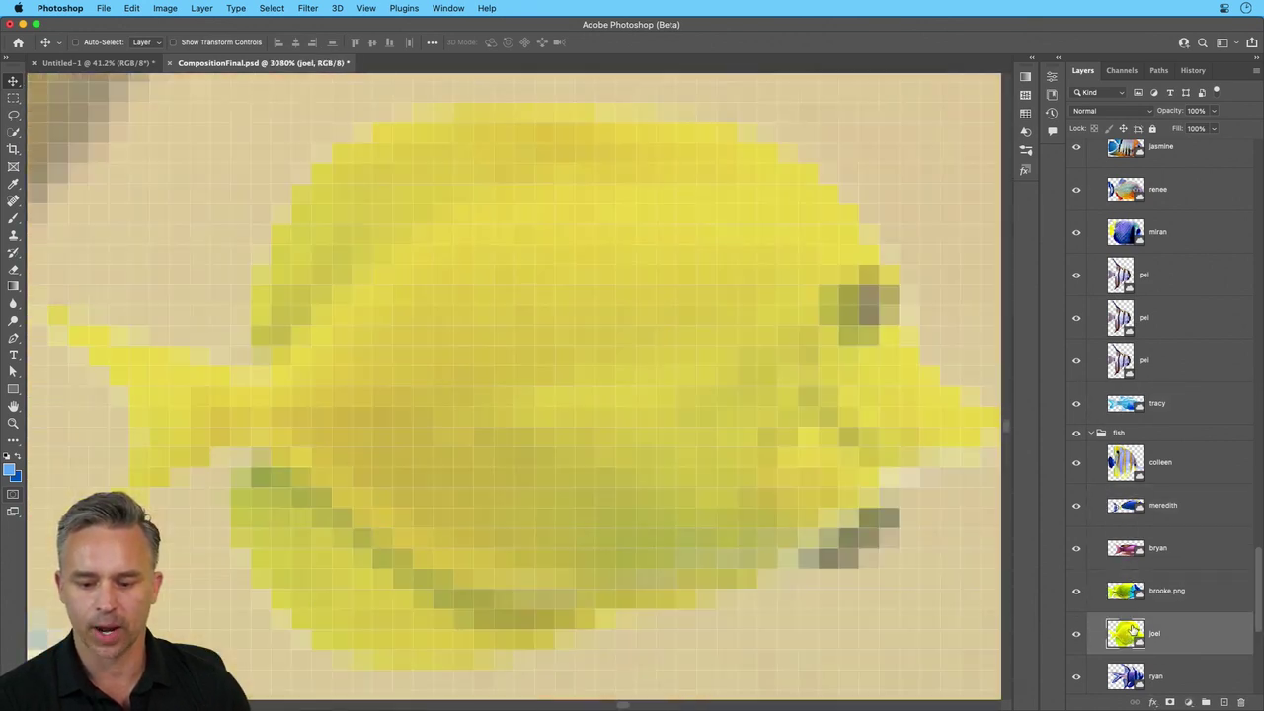
{"action": "left_click", "coordinate": [1131, 597]}
{"action": "left_click", "coordinate": [1119, 549]}
{"action": "left_click", "coordinate": [1117, 512]}
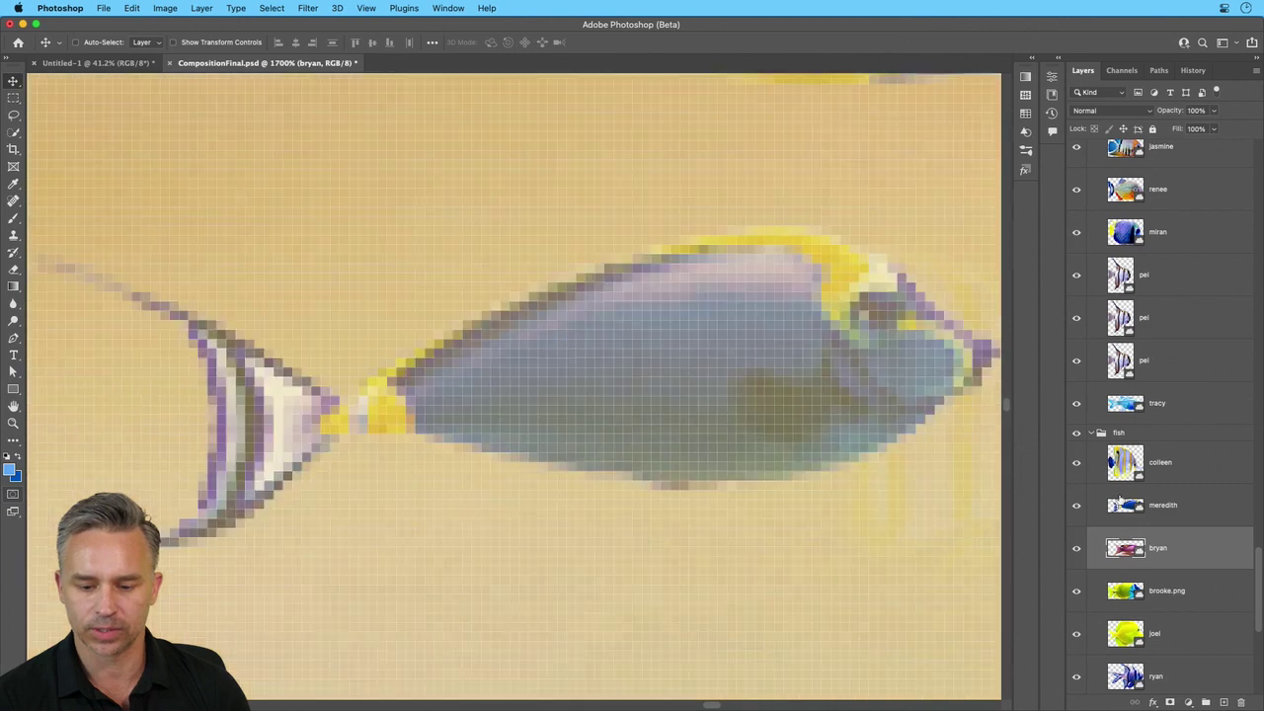
{"action": "left_click", "coordinate": [1119, 465]}
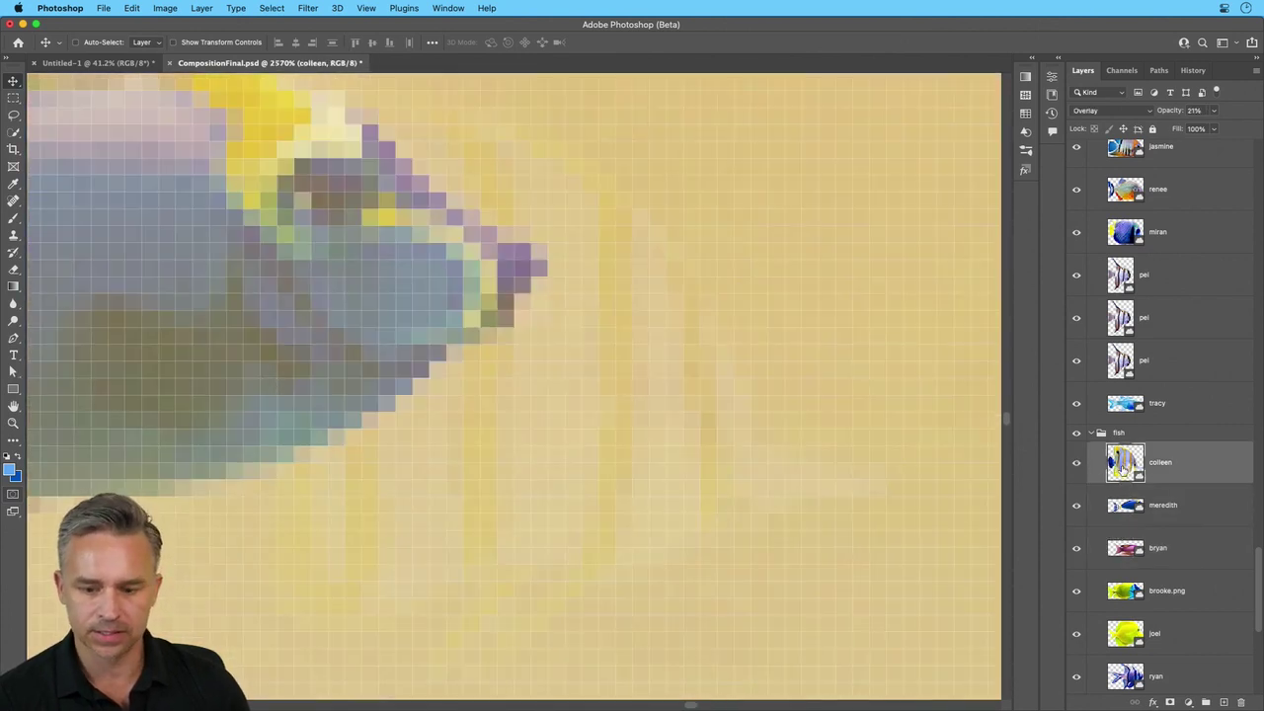
{"action": "left_click", "coordinate": [1133, 551]}
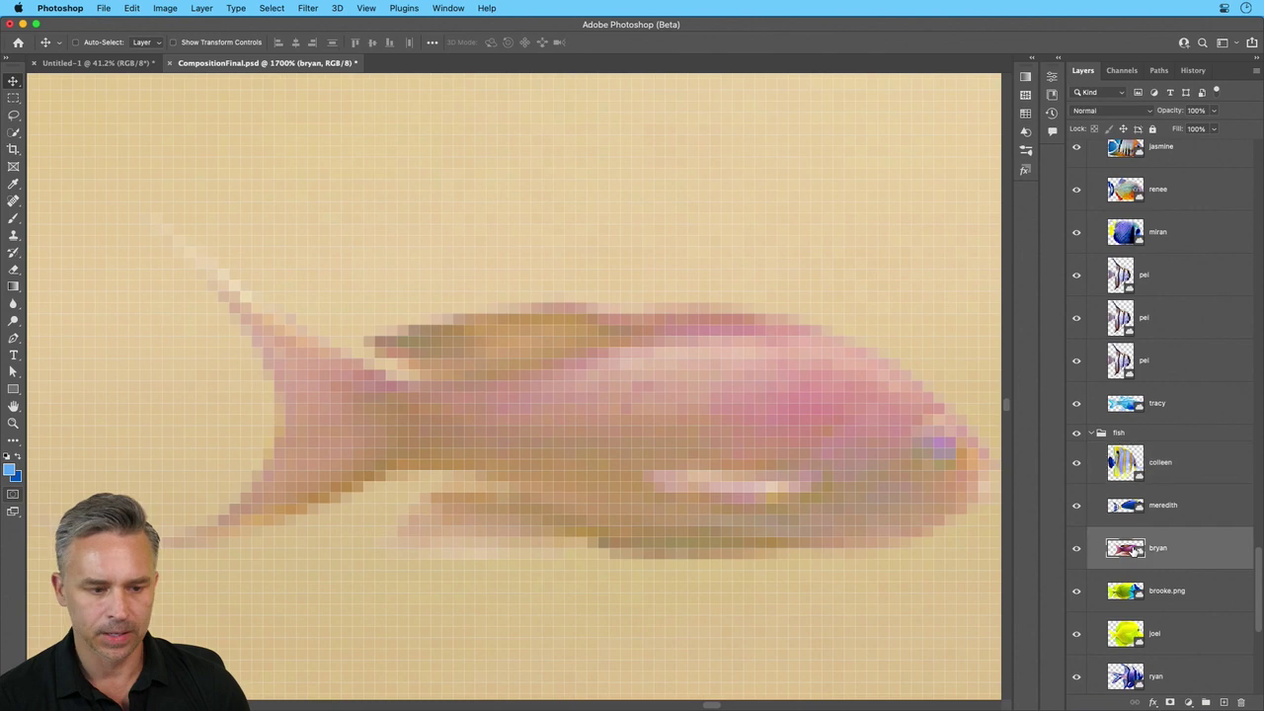
Solo the pink fish layer and restore the others, then fit the composition with Cmd+0
{"action": "left_click", "coordinate": [1075, 550], "text": "alt"}
{"action": "left_click", "coordinate": [1075, 551], "text": "alt"}
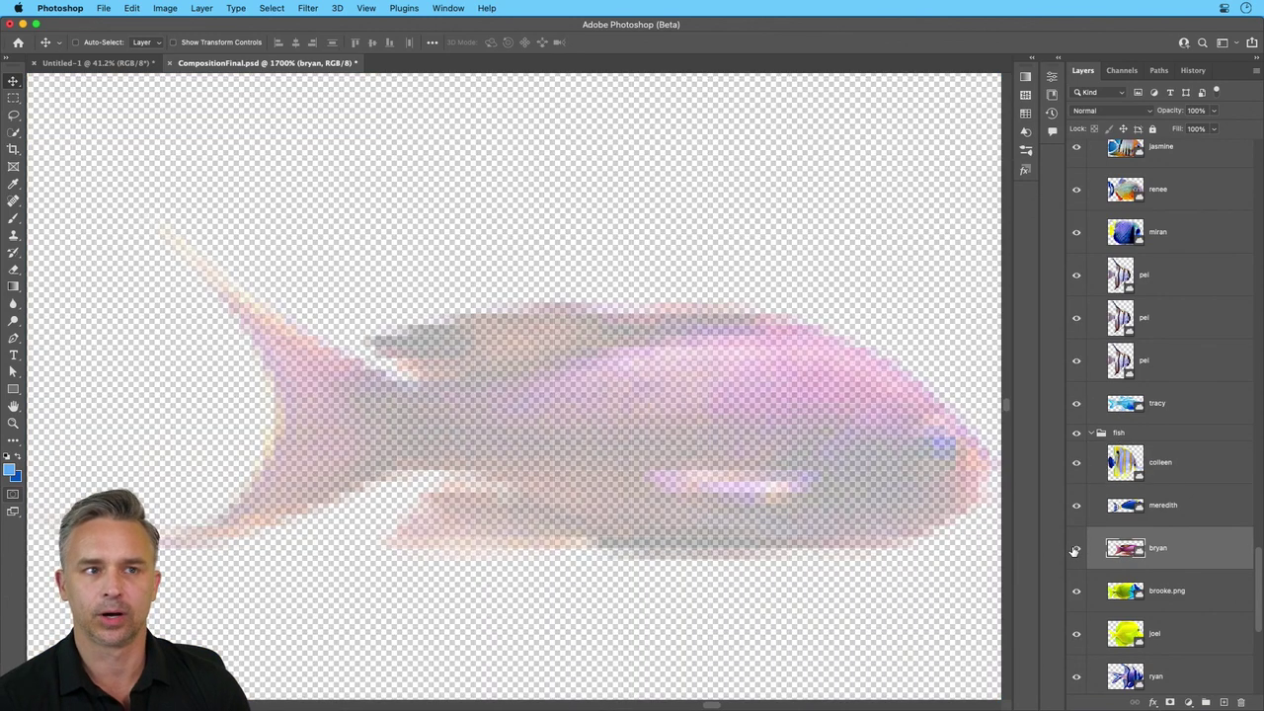
{"action": "left_click", "coordinate": [1076, 550], "text": "alt"}
{"action": "left_click", "coordinate": [1075, 550], "text": "alt"}
{"action": "left_click", "coordinate": [1076, 550], "text": "alt"}
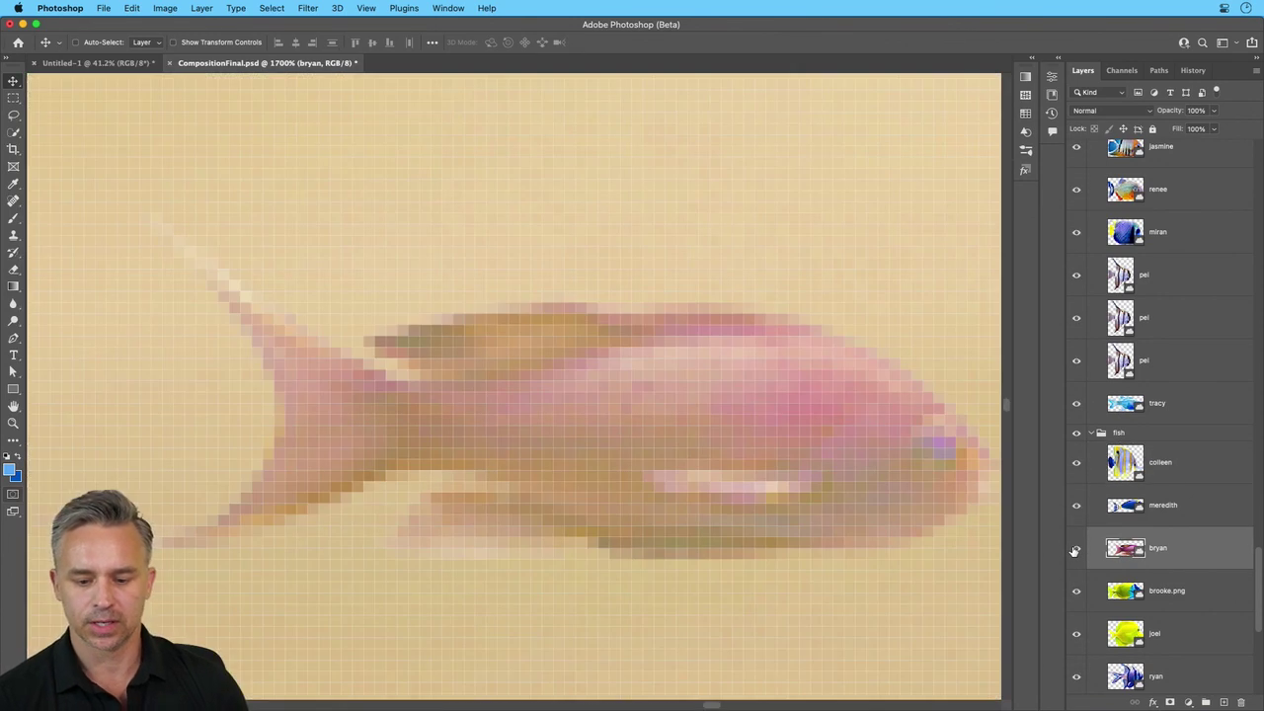
{"action": "key", "text": "super+0"}
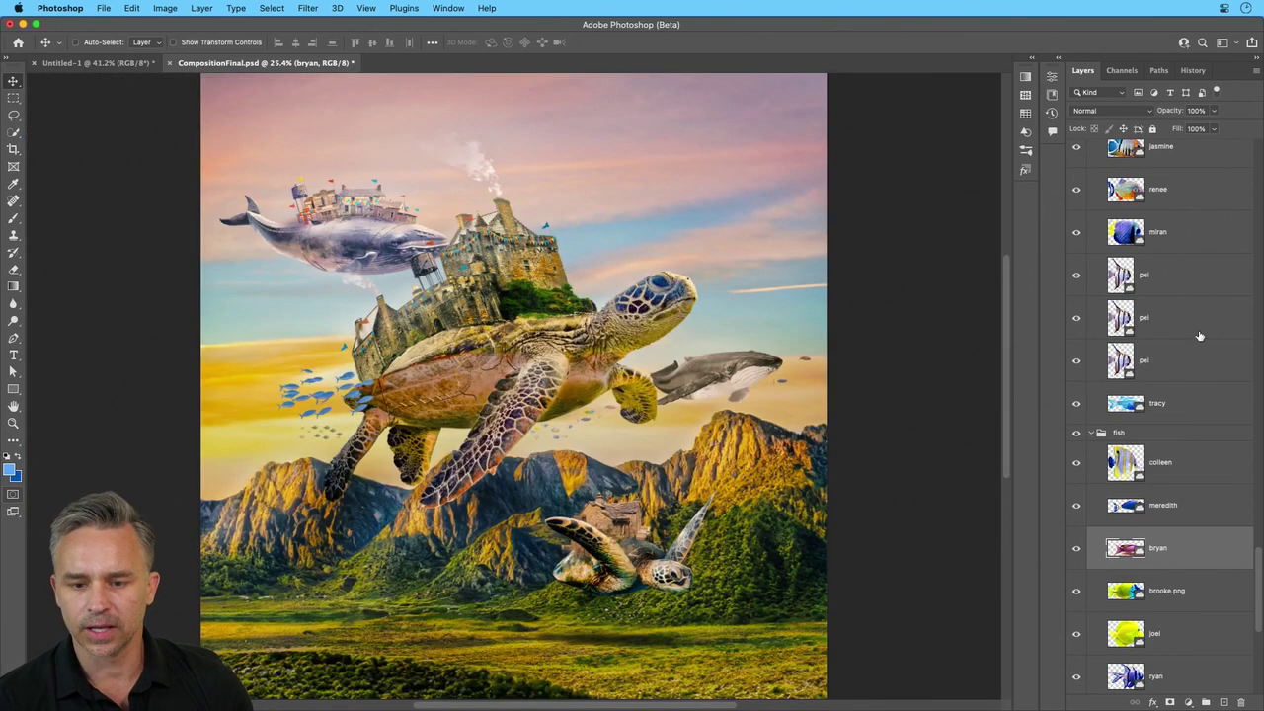
Rename the three pel layers to 'fish', 'another fish' and 'fishy 2'
{"action": "double_click", "coordinate": [1145, 274]}
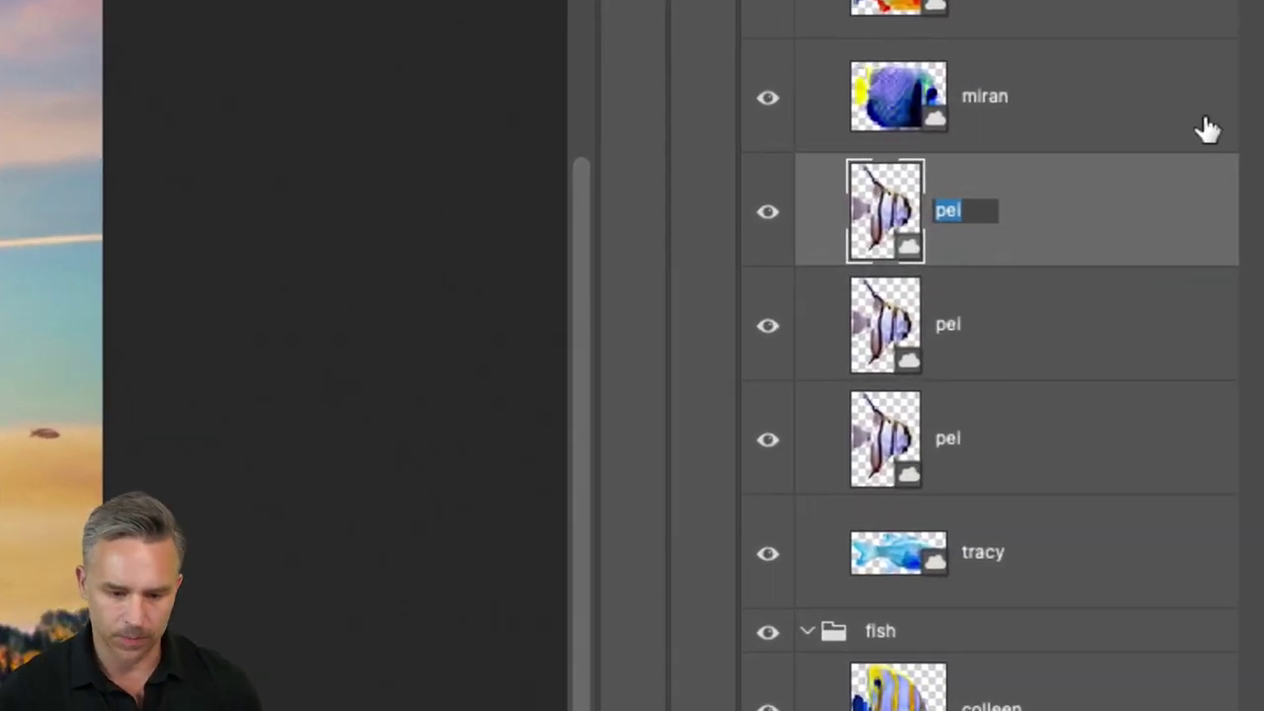
{"action": "type", "text": "fish"}
{"action": "key", "text": "Tab"}
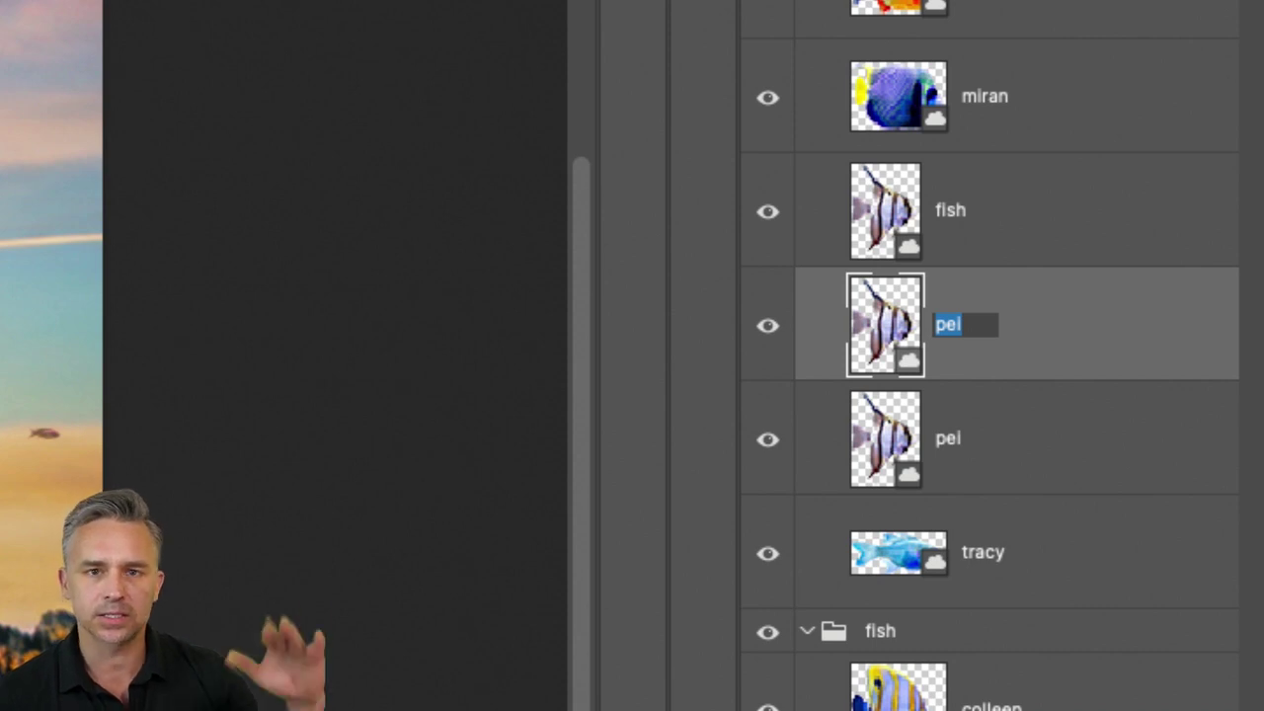
{"action": "type", "text": "another fish"}
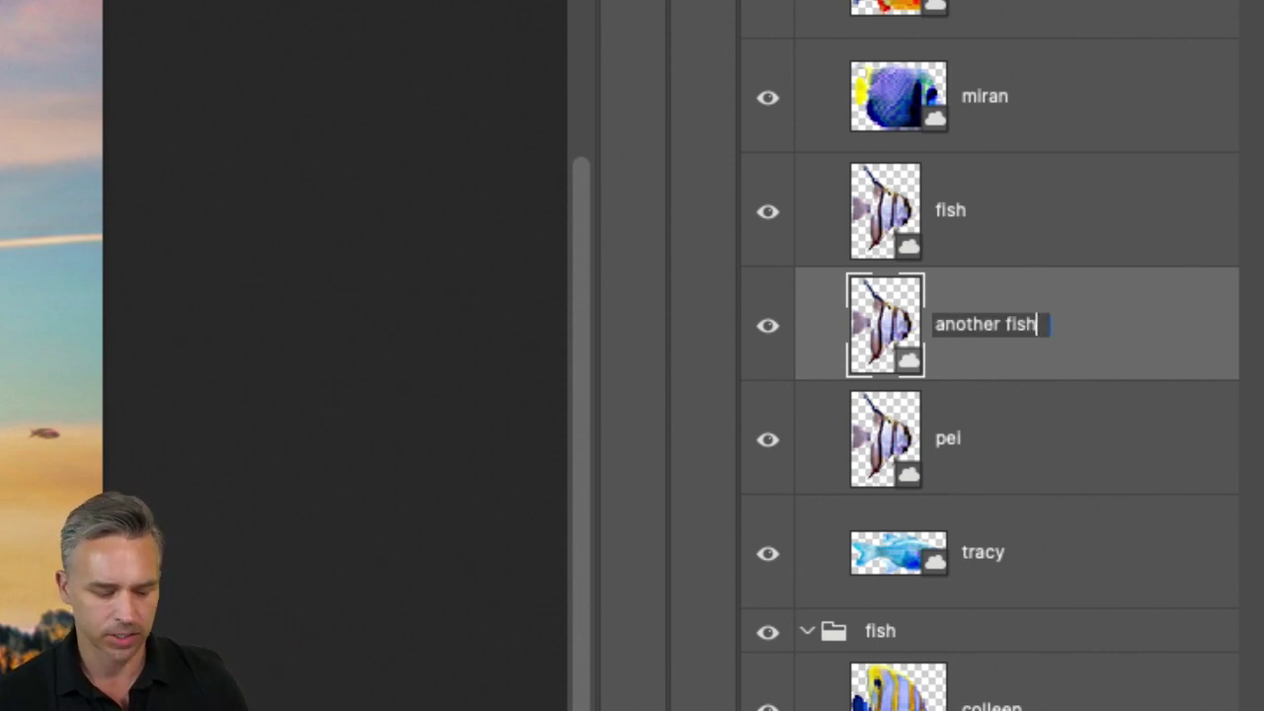
{"action": "key", "text": "Tab"}
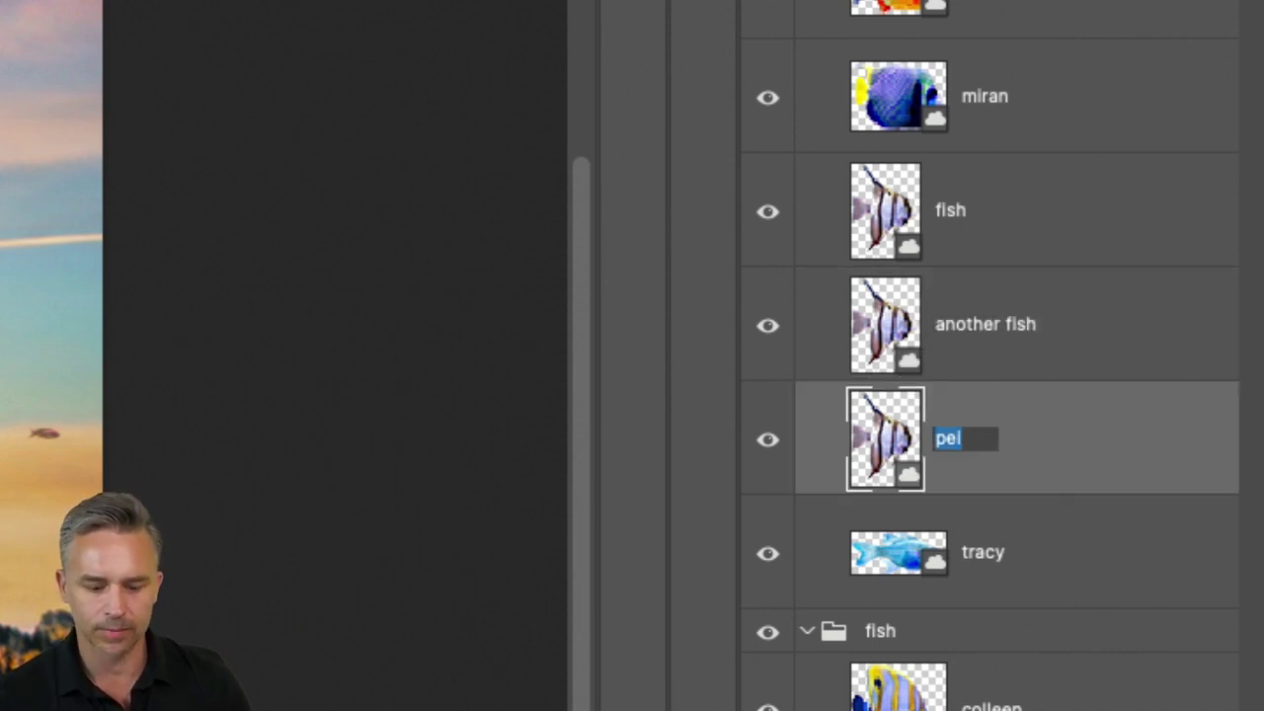
{"action": "type", "text": "fishy"}
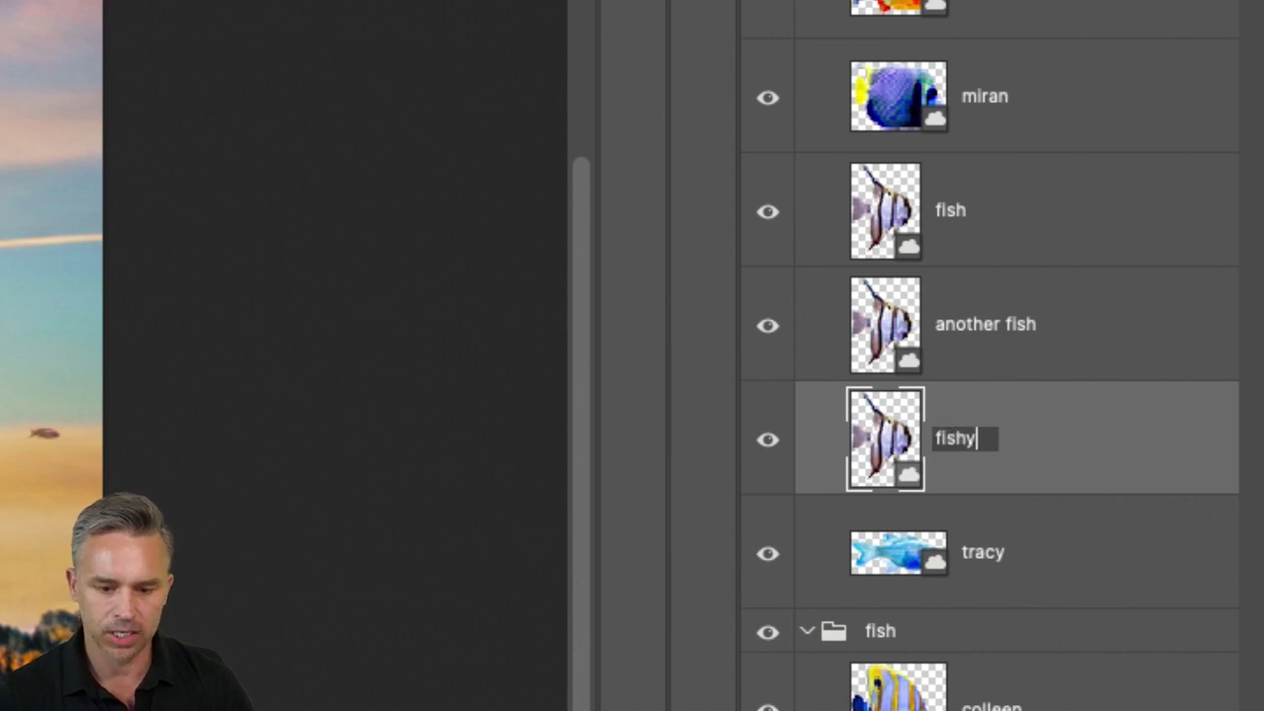
{"action": "type", "text": " 2"}
{"action": "key", "text": "Return"}
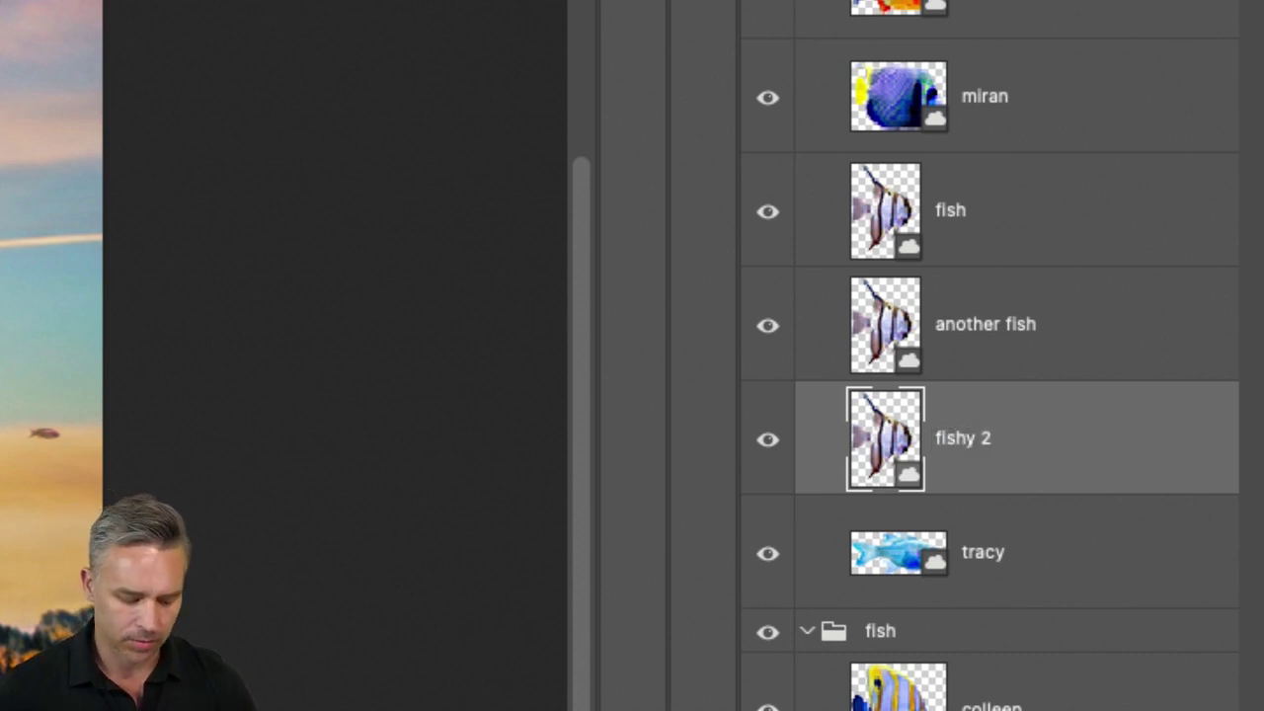
Step fishy 2 up and down the stack, leaving it below tracy, and enable Auto-Select
{"action": "key", "text": "ctrl+bracketleft"}
{"action": "key", "text": "ctrl+bracketright"}
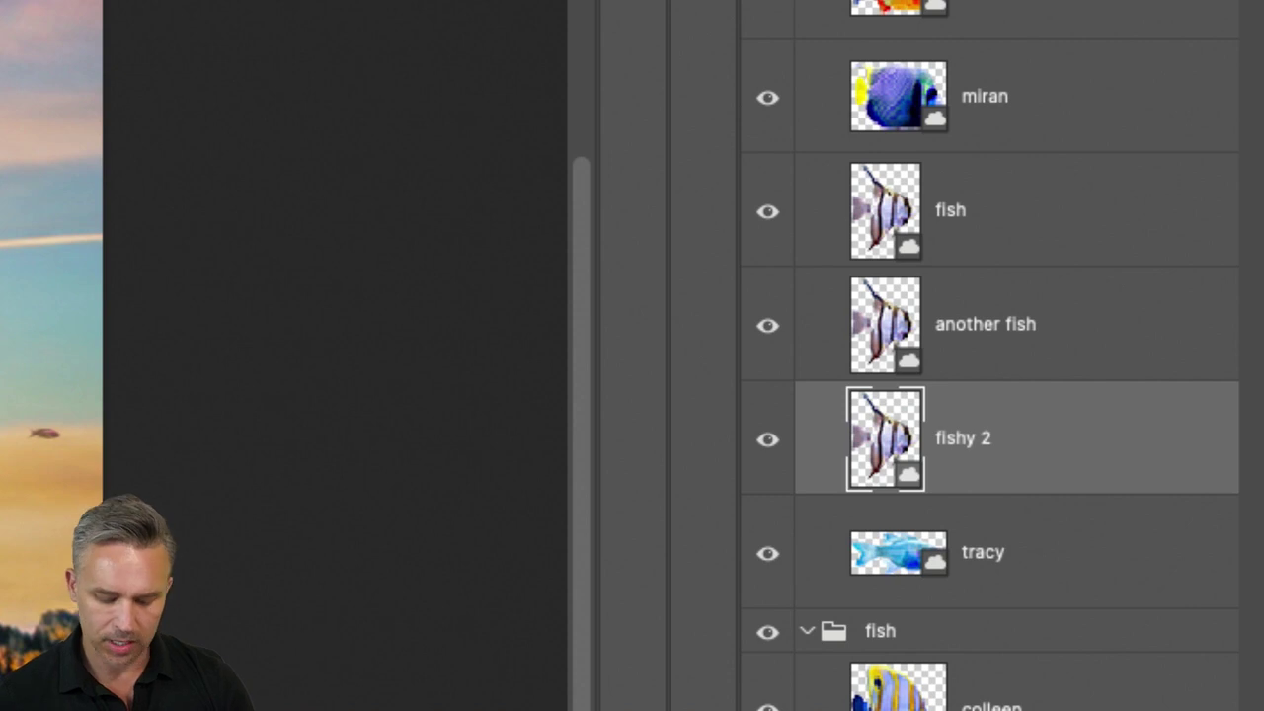
{"action": "key", "text": "ctrl+bracketright"}
{"action": "key", "text": "ctrl+bracketright"}
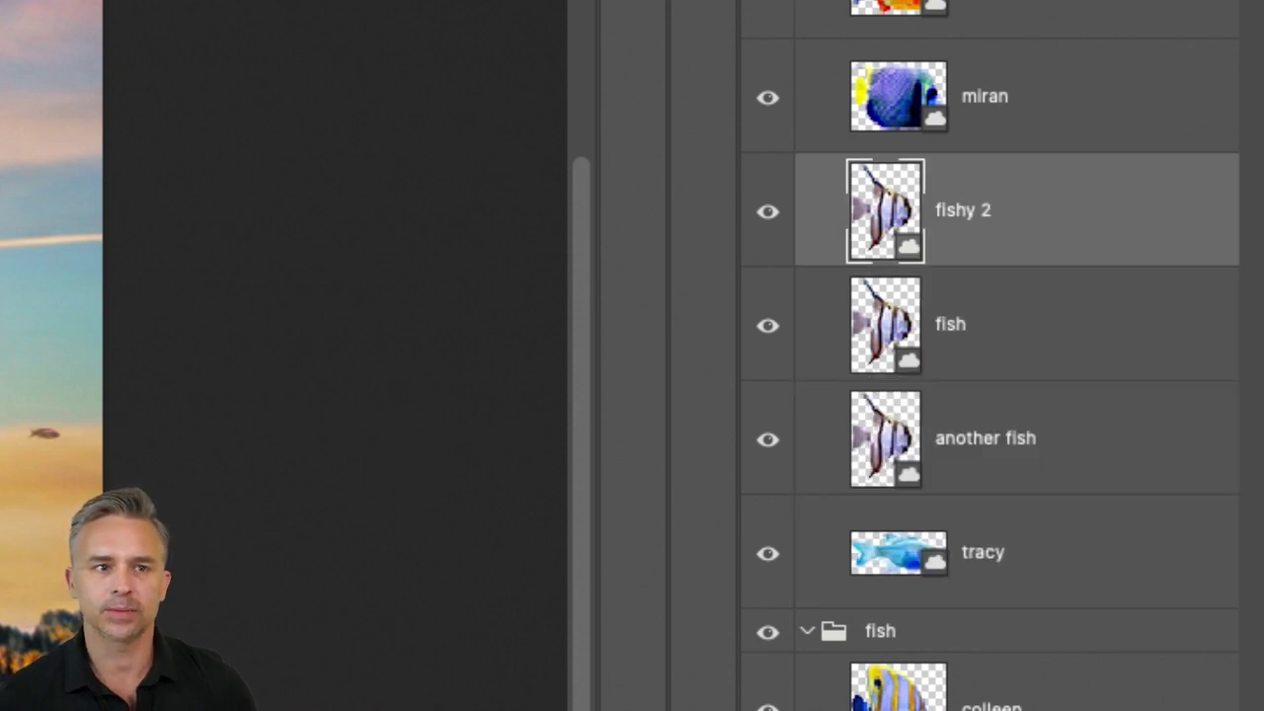
{"action": "key", "text": "ctrl+bracketleft"}
{"action": "key", "text": "ctrl+bracketleft"}
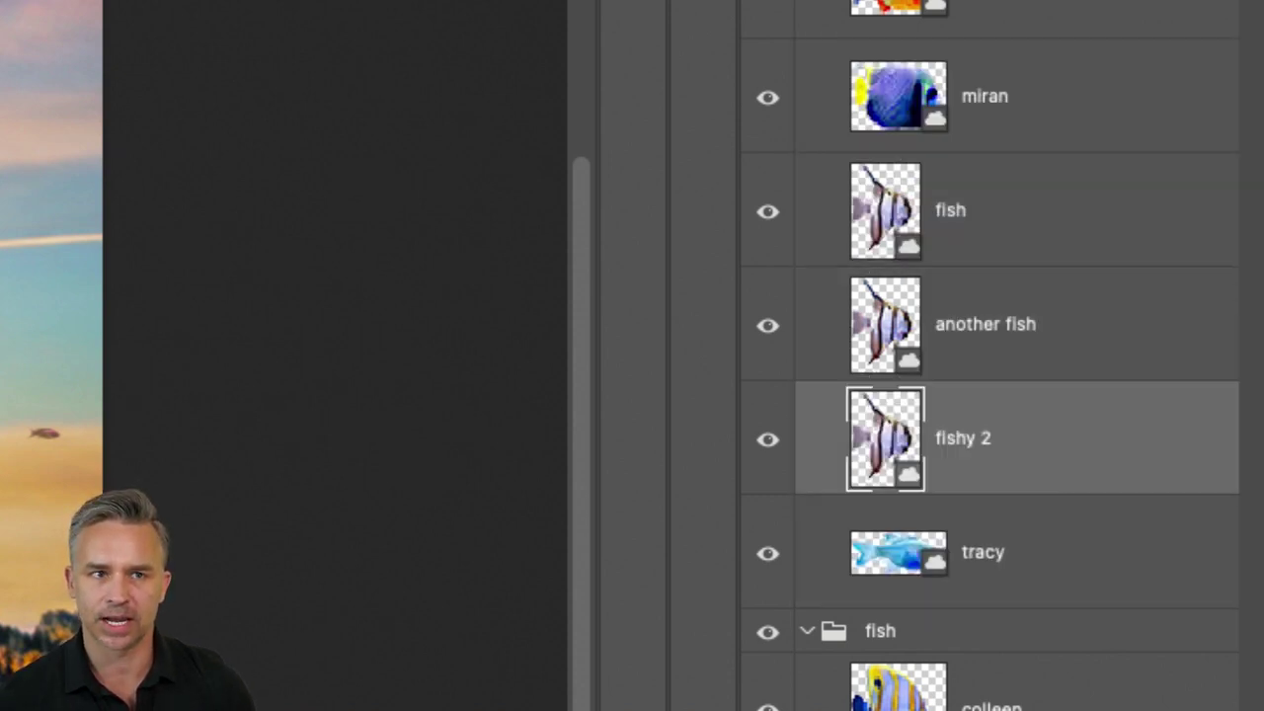
{"action": "key", "text": "ctrl+bracketleft"}
{"action": "key", "text": "ctrl+bracketright"}
{"action": "key", "text": "ctrl+bracketright"}
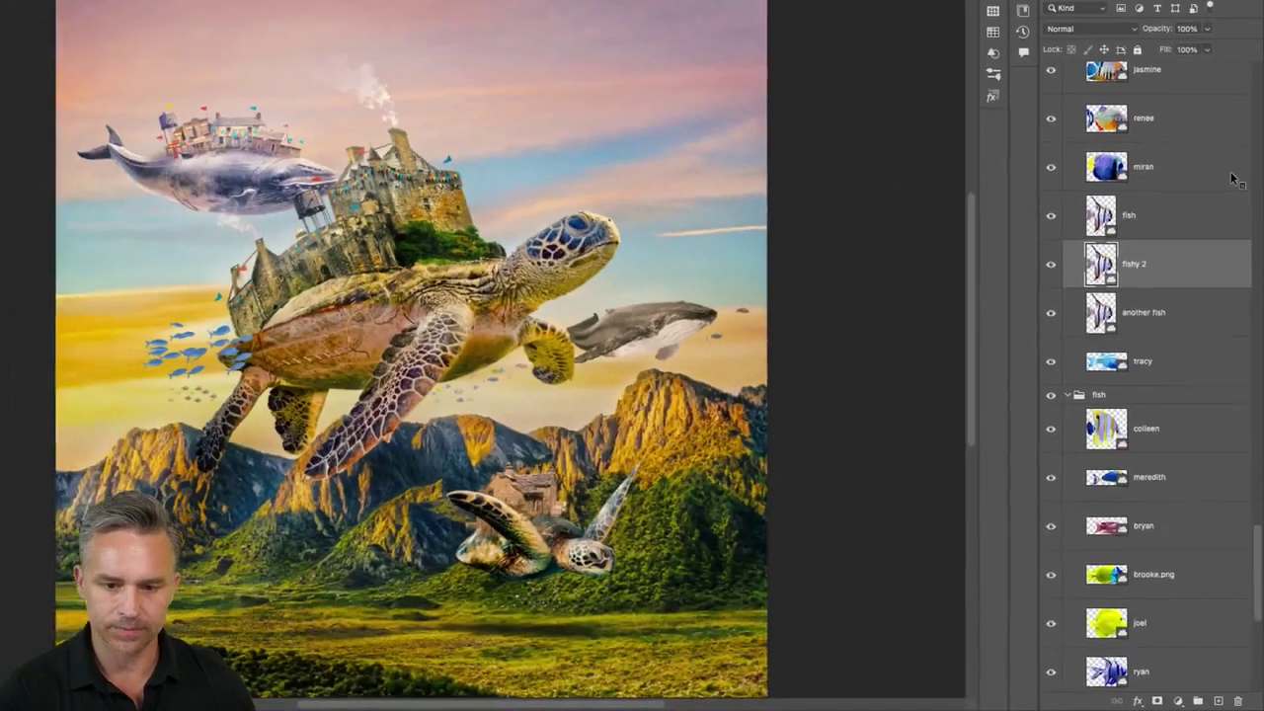
{"action": "scroll", "coordinate": [1232, 240], "scroll_direction": "up", "scroll_amount": 4}
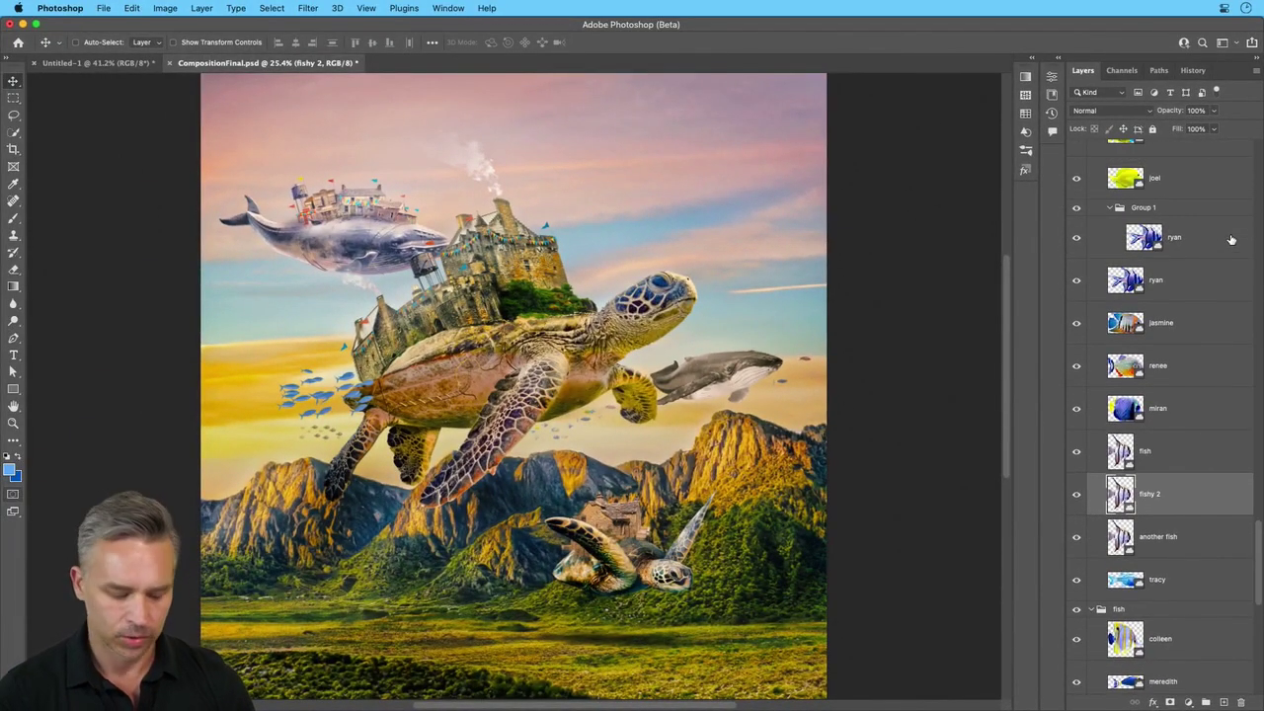
{"action": "key", "text": "ctrl"}
Send fishy 2 to the bottom and back repeatedly, finishing at the top above Color Lookup 1
{"action": "key", "text": "ctrl+bracketleft"}
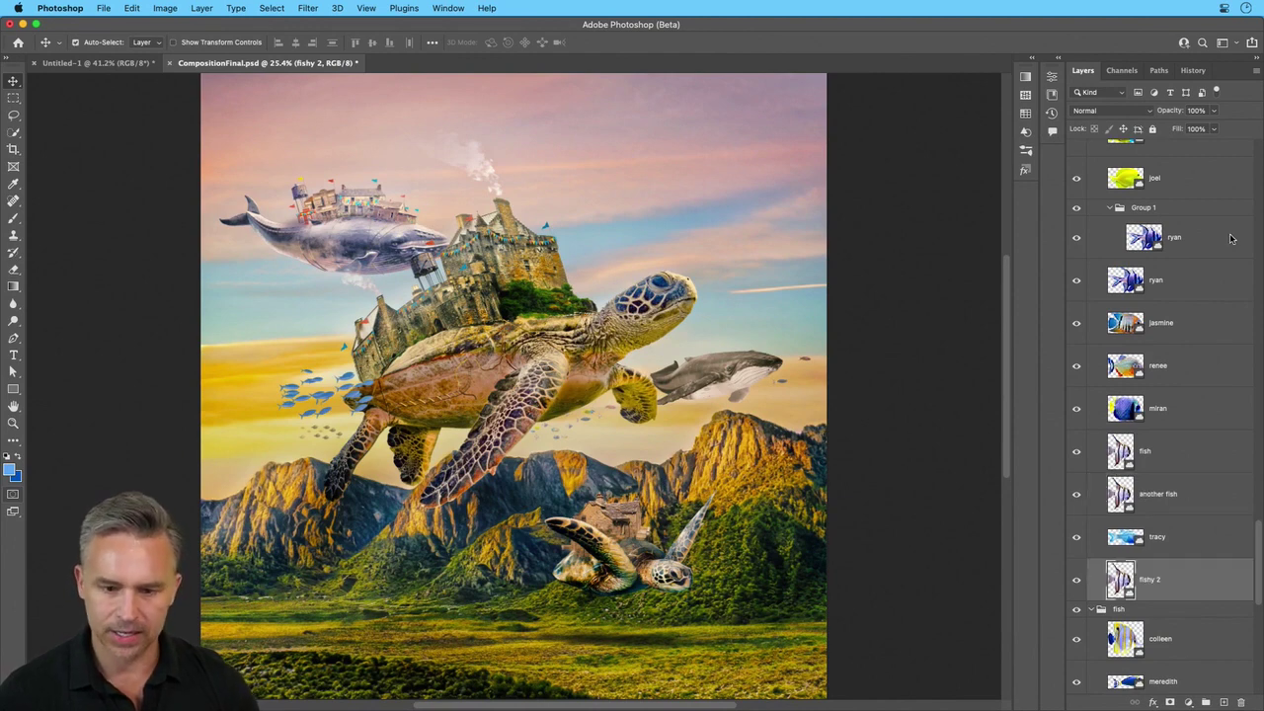
{"action": "key", "text": "ctrl+shift+bracketright"}
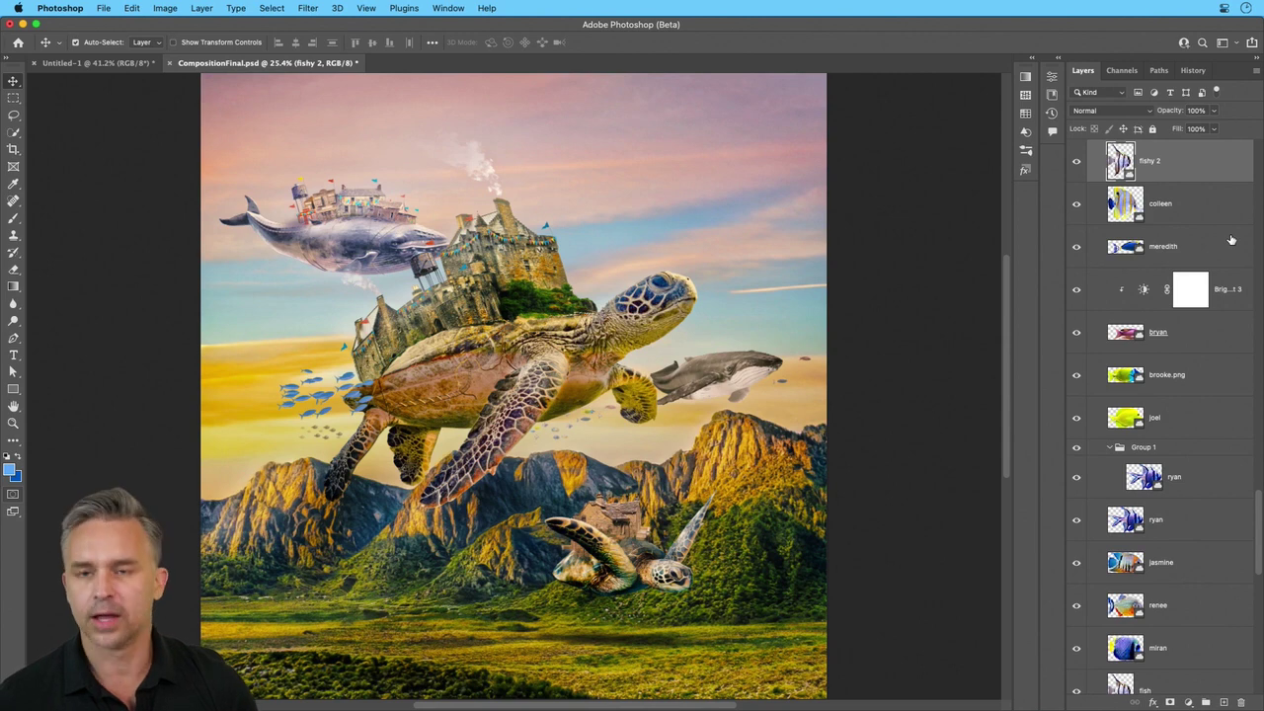
{"action": "key", "text": "ctrl+shift+bracketleft"}
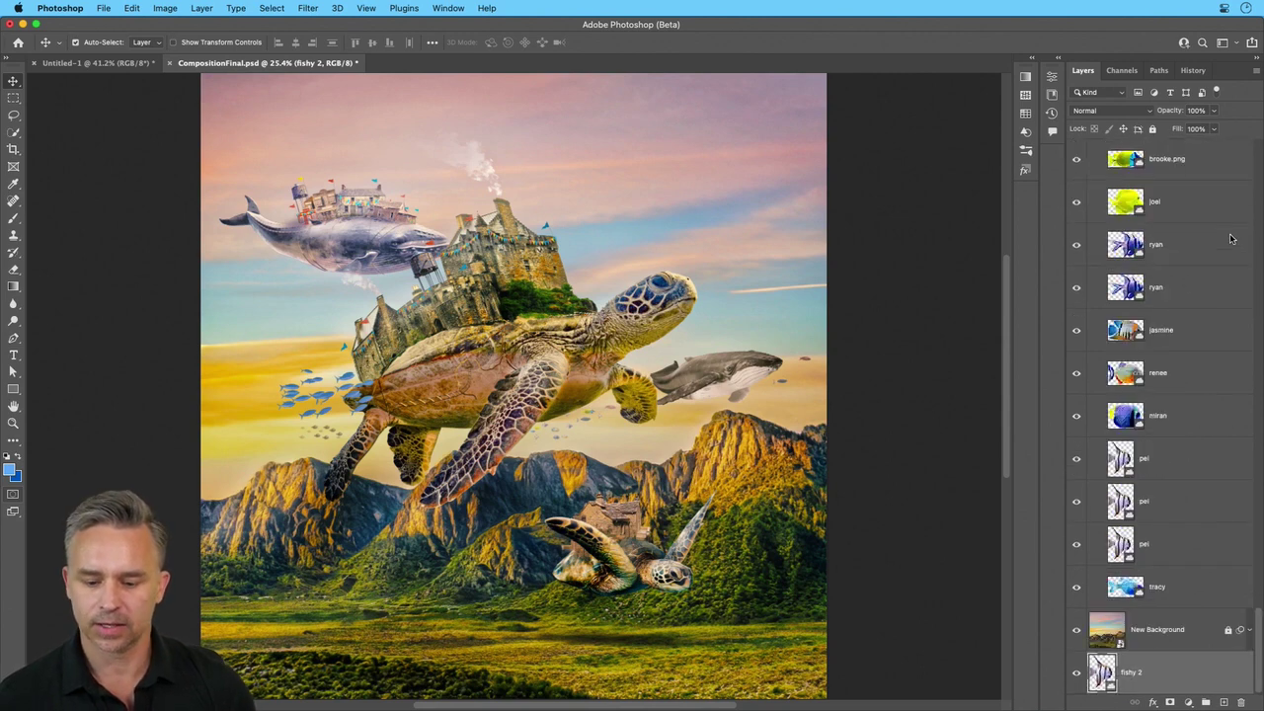
{"action": "key", "text": "ctrl+shift+bracketright"}
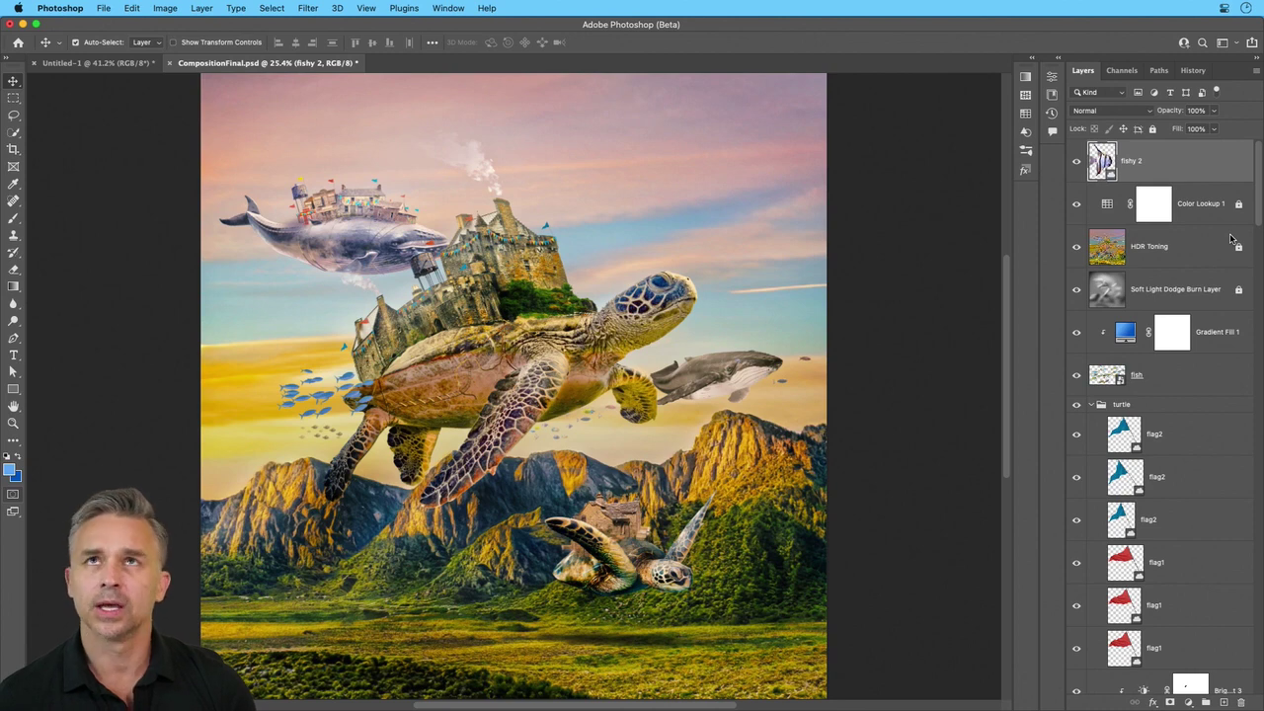
{"action": "key", "text": "ctrl+shift+bracketleft"}
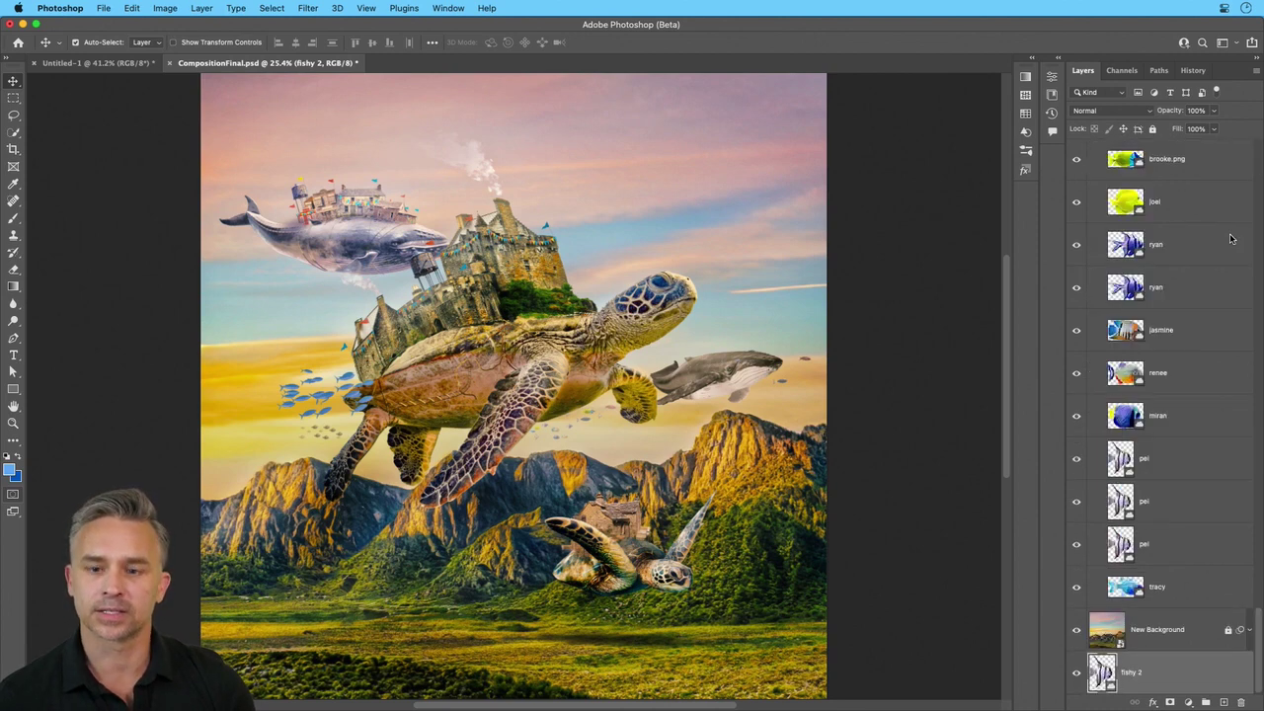
{"action": "key", "text": "ctrl+shift+bracketright"}
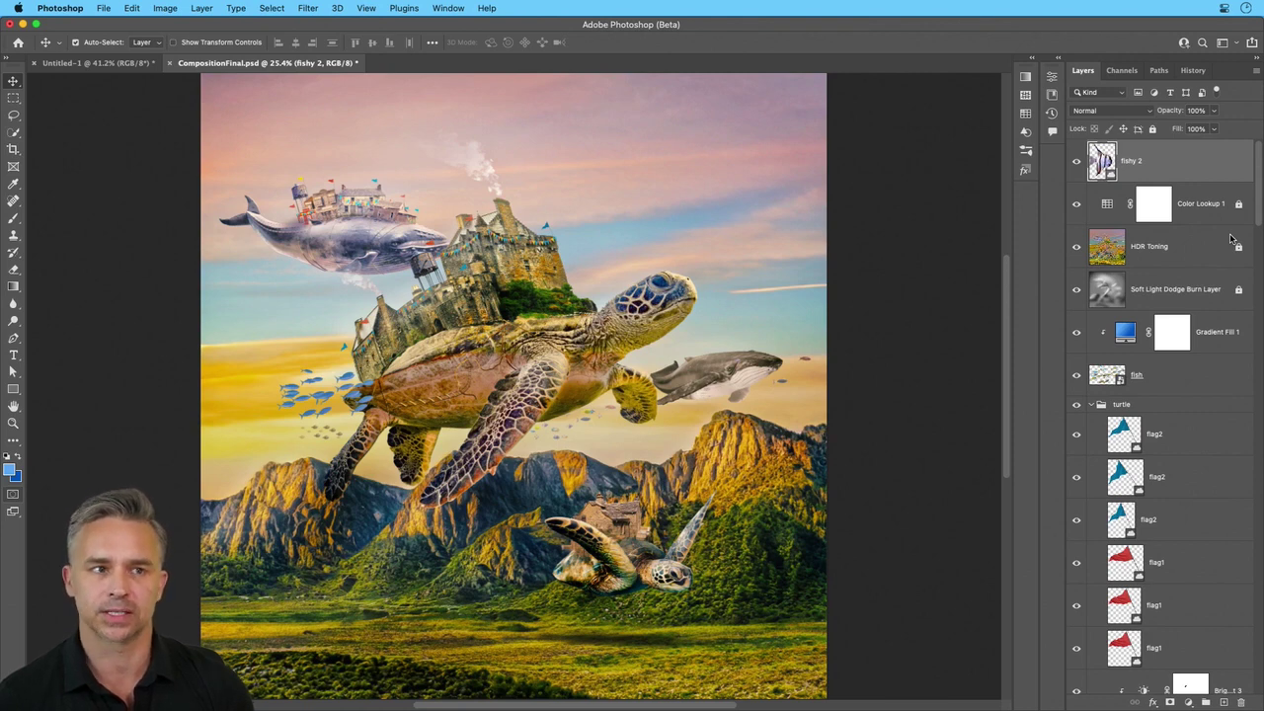
{"action": "key", "text": "ctrl+shift+bracketleft"}
{"action": "key", "text": "ctrl+shift+bracketright"}
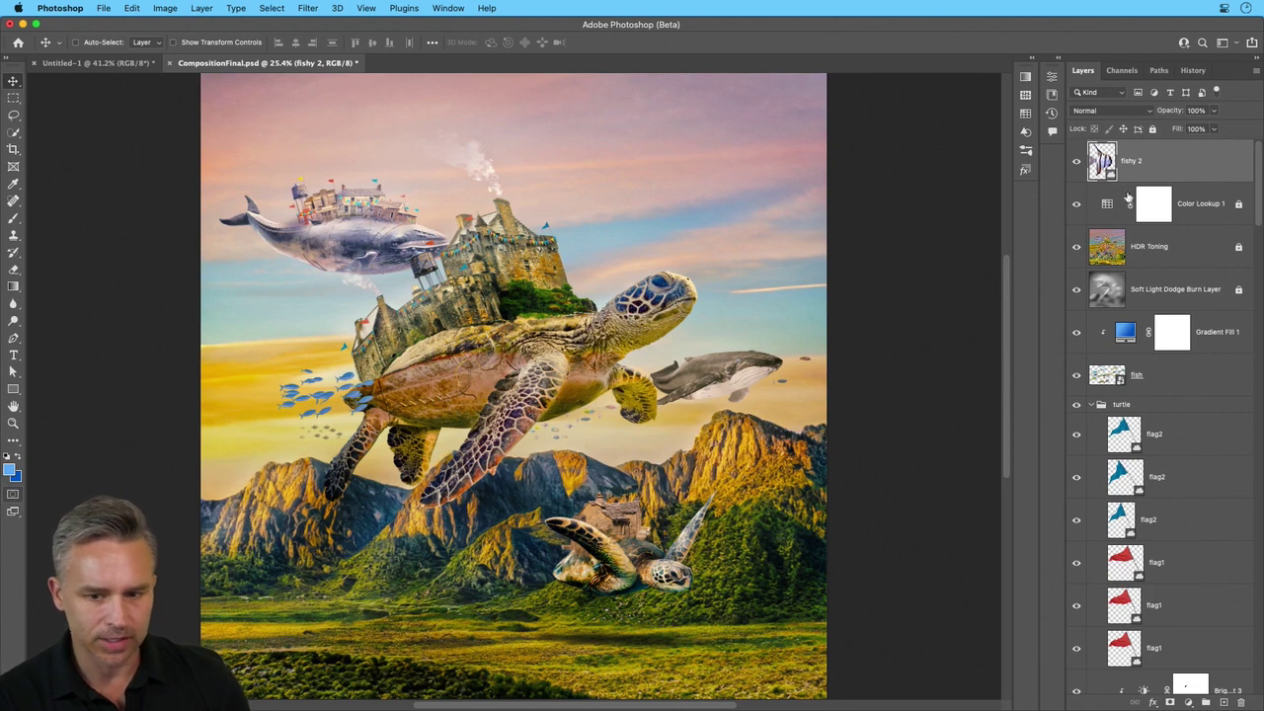
Move fishy 2 beneath the fish layer and shift its artwork slightly right on the canvas
{"action": "left_click", "coordinate": [1179, 287]}
{"action": "left_click_drag", "start_coordinate": [1163, 159], "coordinate": [1165, 353]}
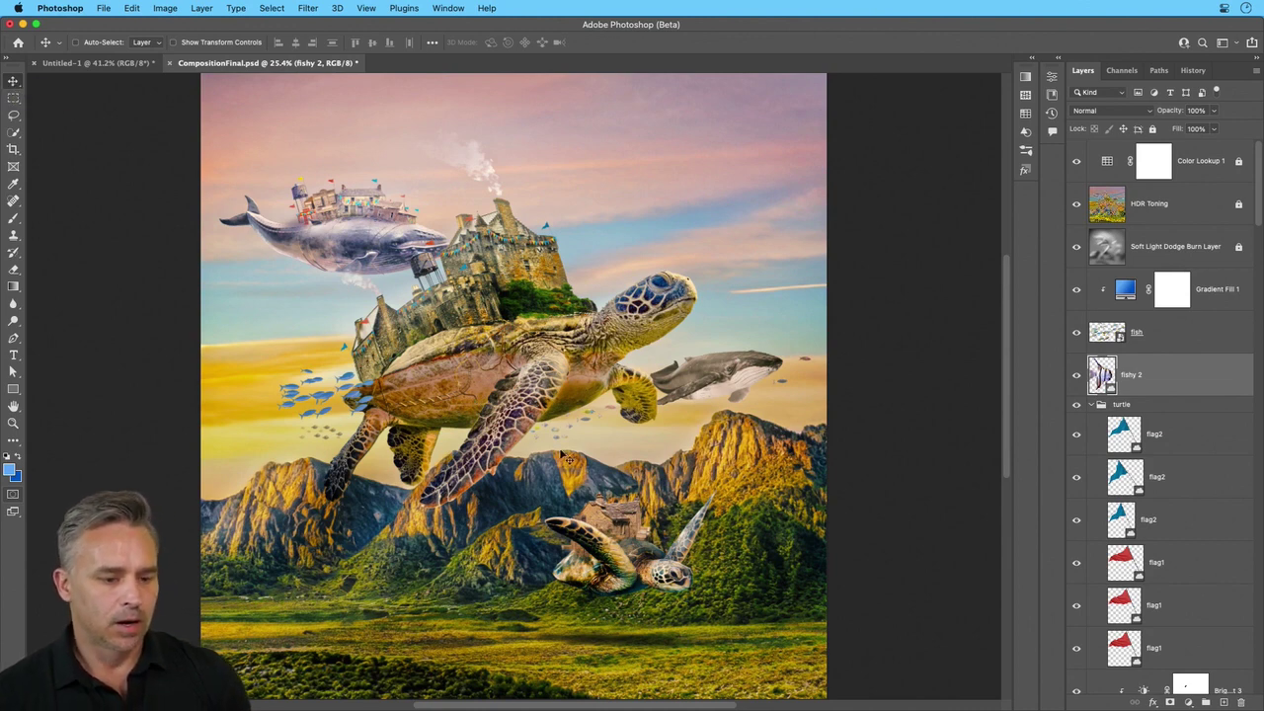
{"action": "left_click_drag", "start_coordinate": [662, 425], "coordinate": [687, 422]}
Zoom to 50%, make the fish layer active, and pan toward the mountains and small turtle
{"action": "key", "text": "super+plus"}
{"action": "key", "text": "super+plus"}
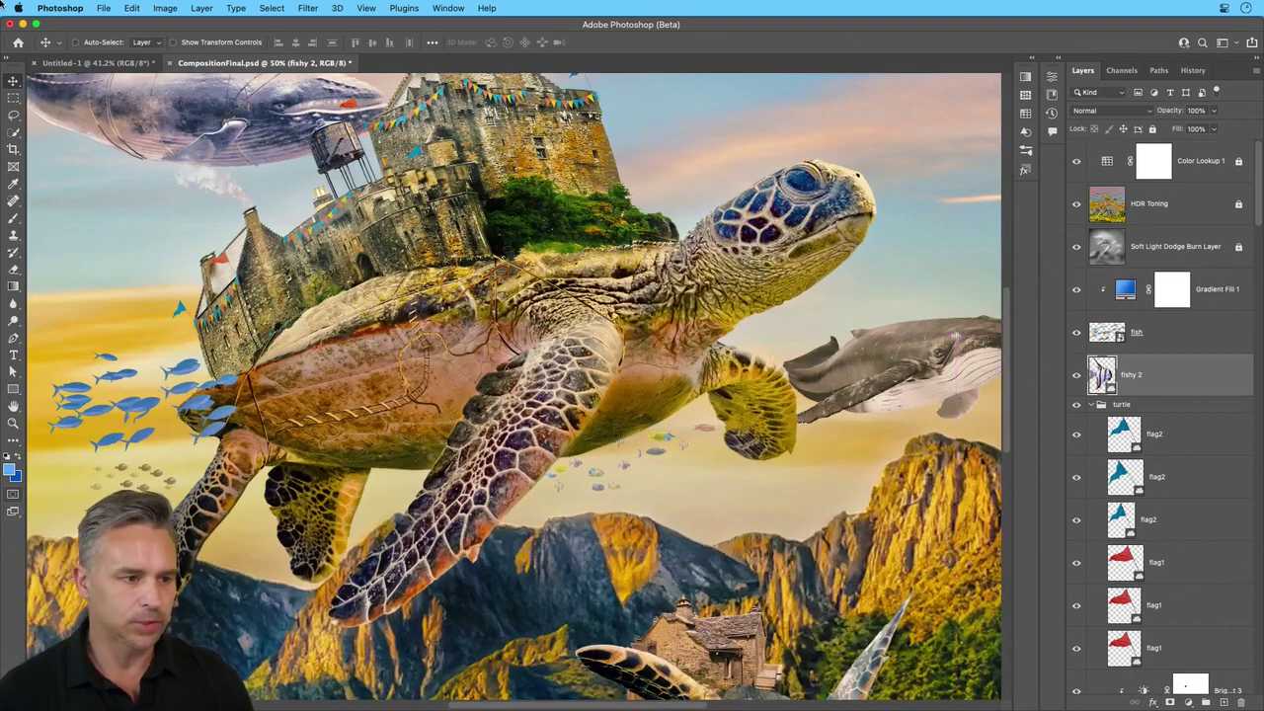
{"action": "left_click", "coordinate": [1147, 334]}
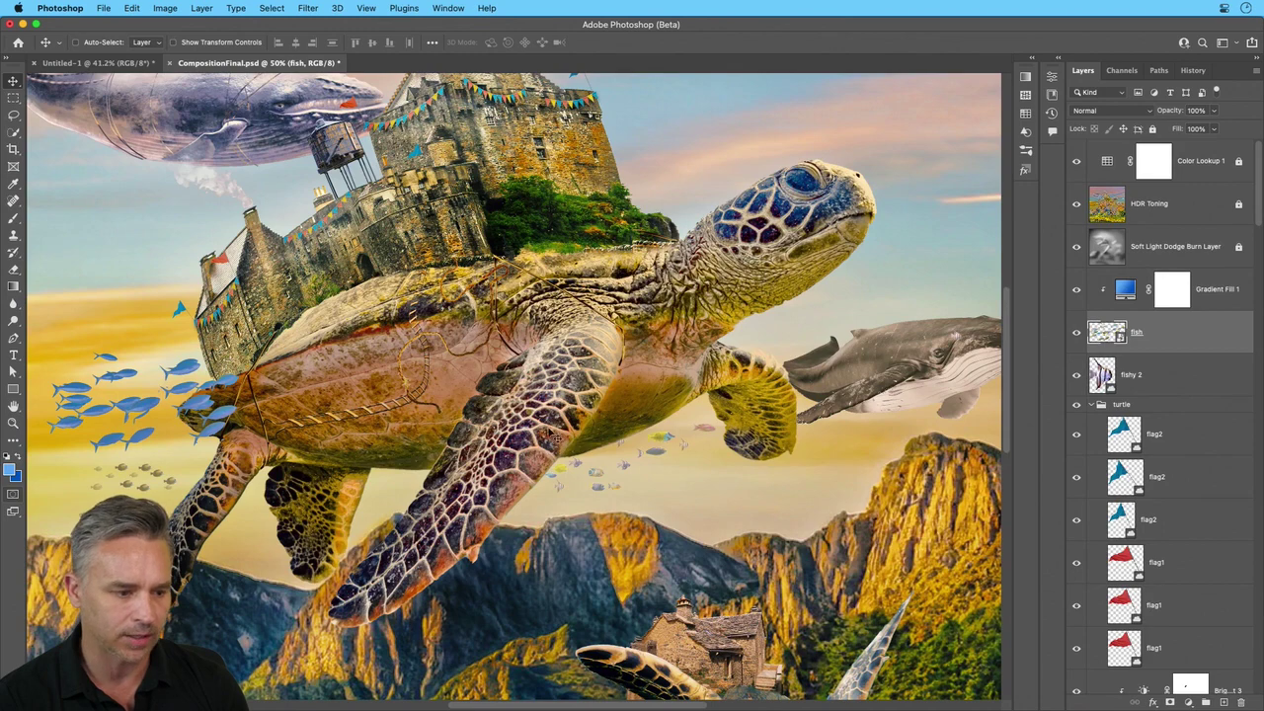
{"action": "left_click_drag", "start_coordinate": [668, 449], "coordinate": [528, 245]}
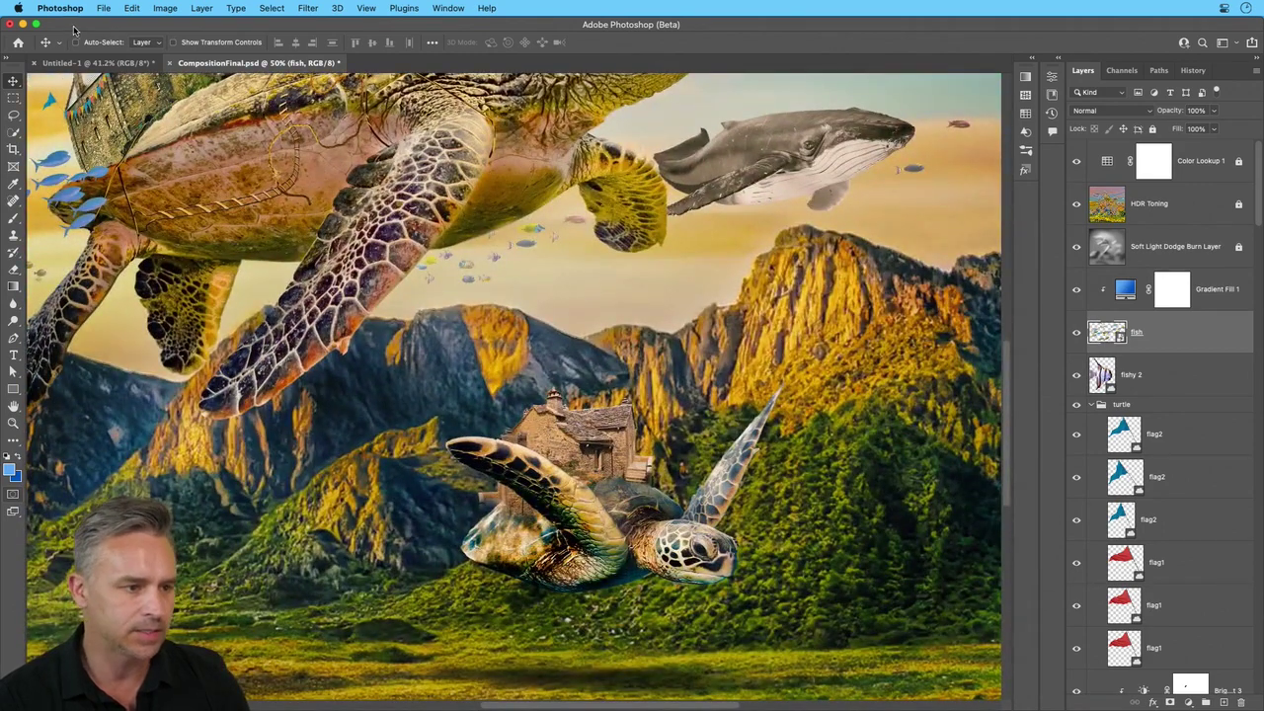
{"action": "left_click_drag", "start_coordinate": [308, 241], "coordinate": [2, 4]}
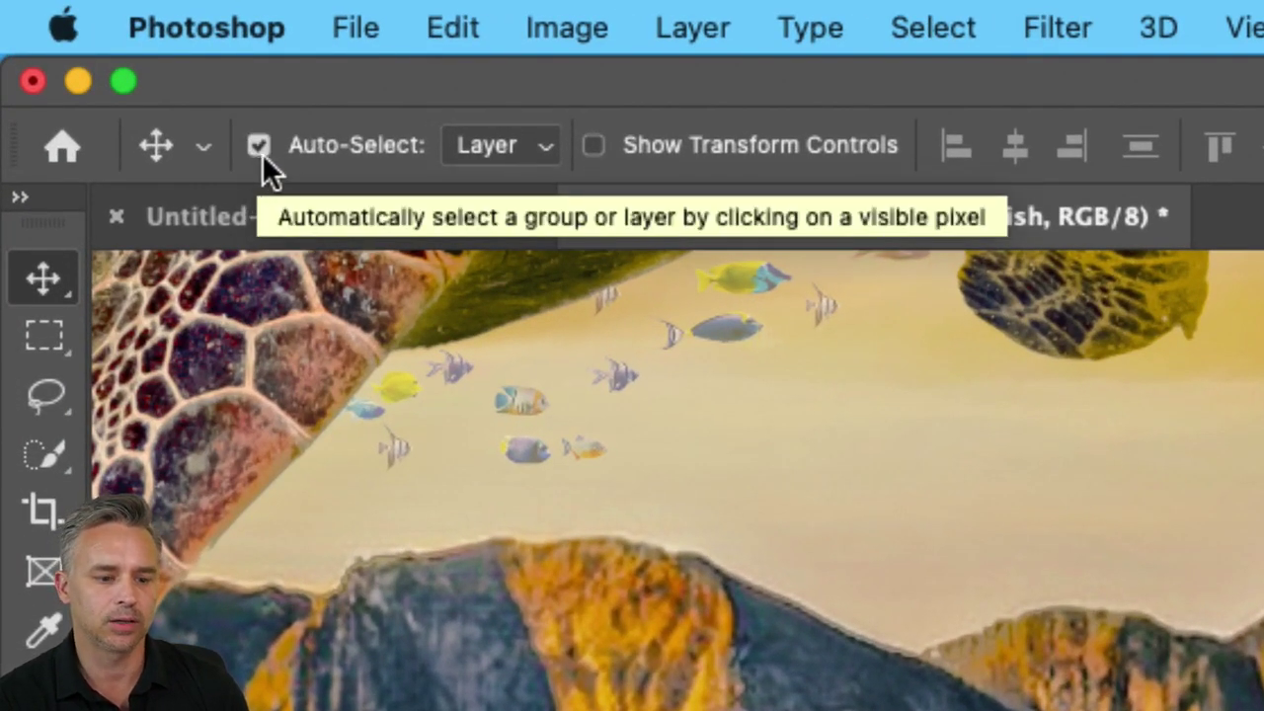
Pick the meredith and miran fish layers directly on the canvas, viewing spacing measurements
{"action": "key", "text": "super"}
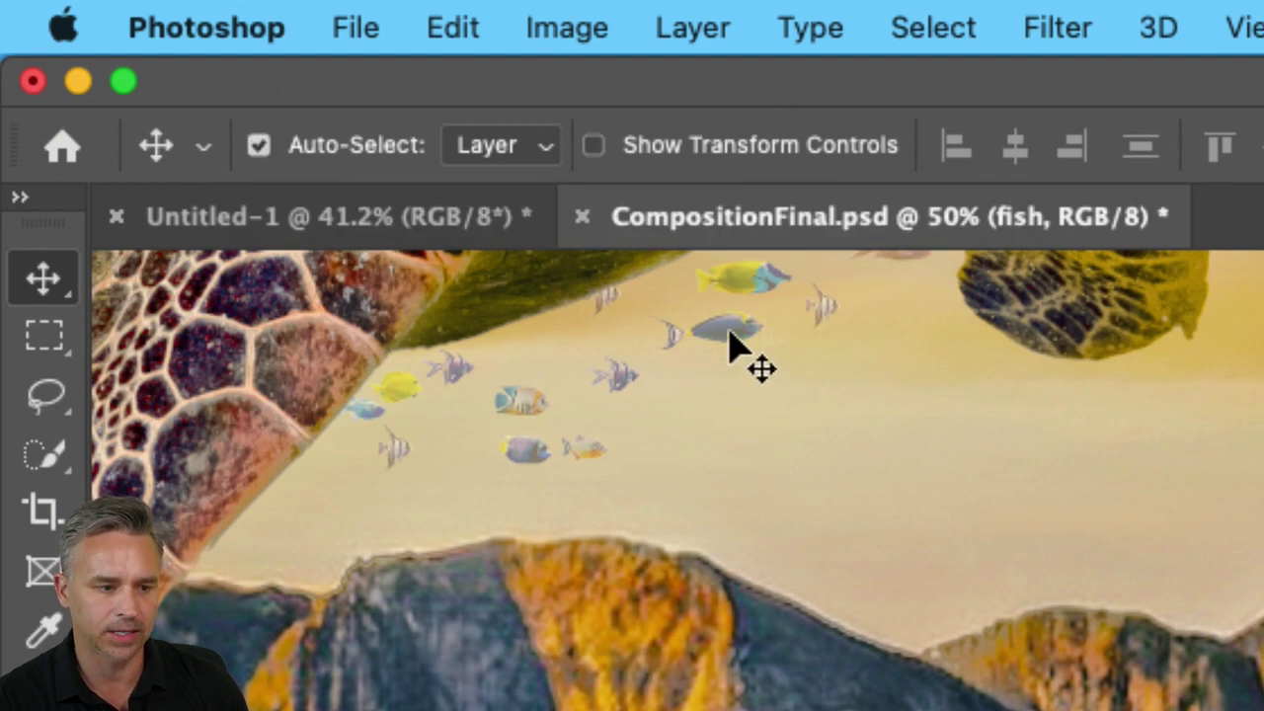
{"action": "left_click", "coordinate": [731, 339], "text": "super"}
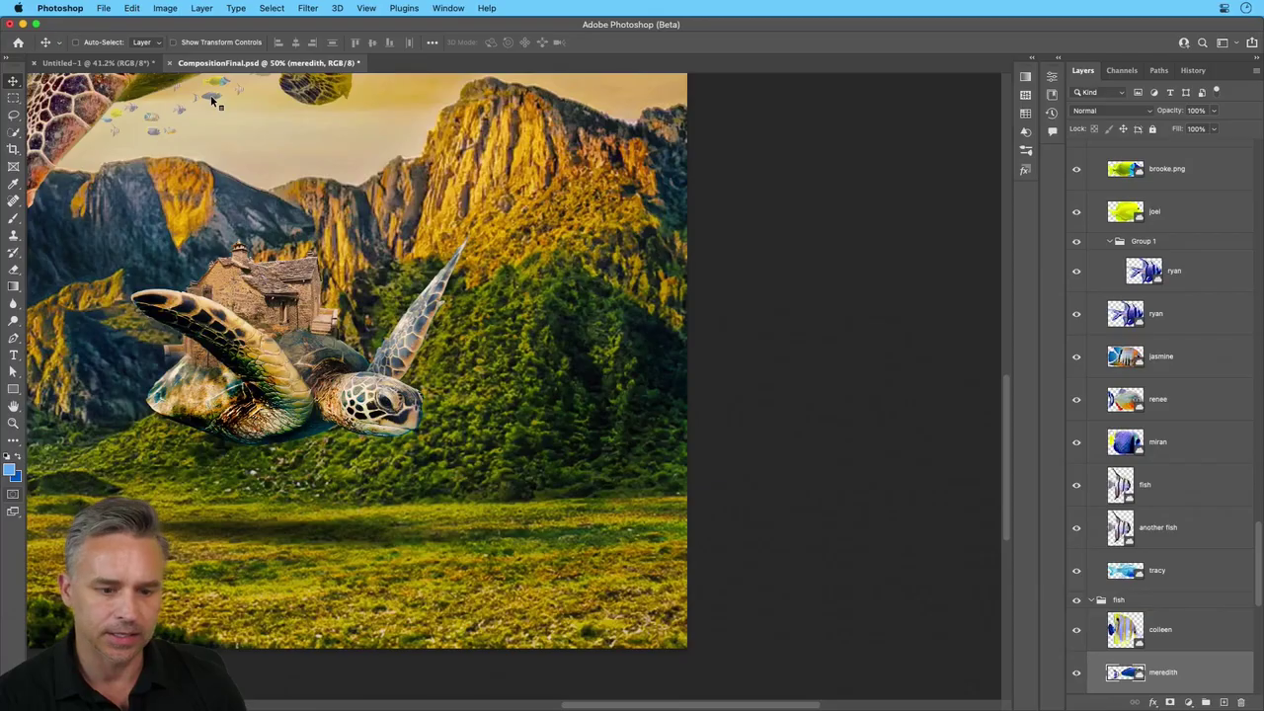
{"action": "left_click_drag", "start_coordinate": [215, 104], "coordinate": [520, 356]}
{"action": "key", "text": "super"}
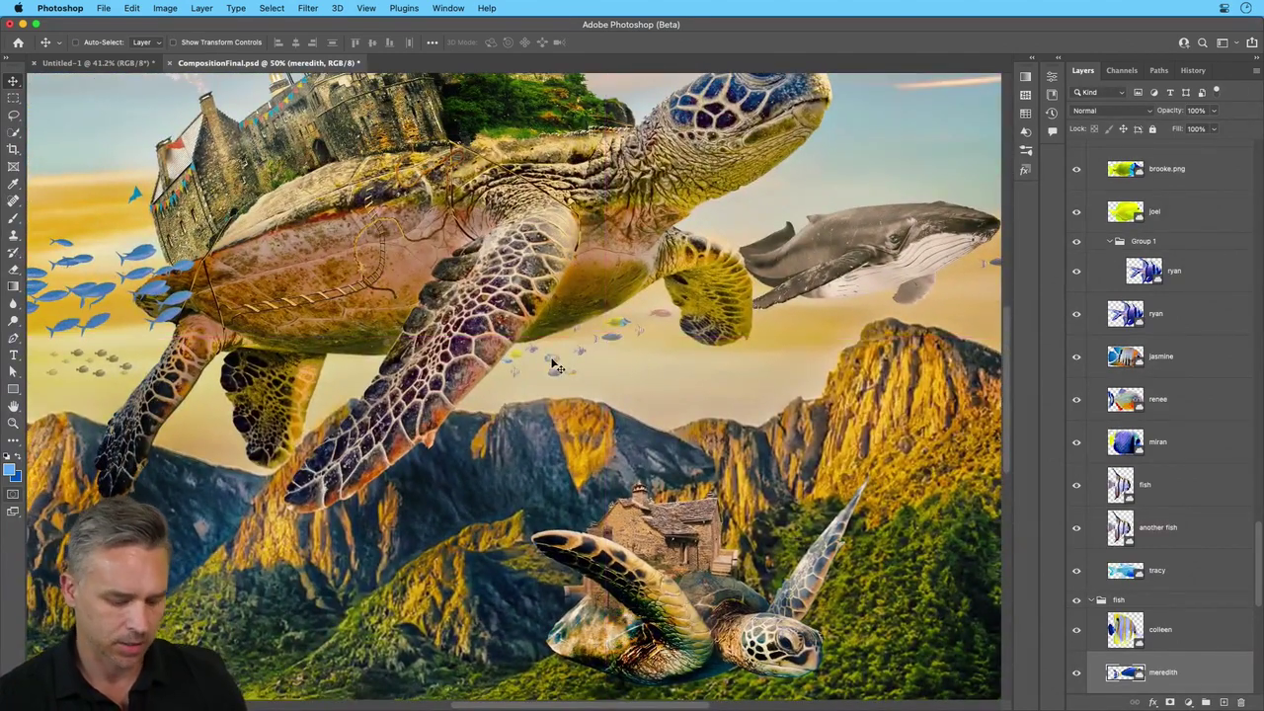
{"action": "key", "text": "super"}
{"action": "left_click", "coordinate": [556, 366], "text": "super"}
{"action": "left_click", "coordinate": [556, 368], "text": "super"}
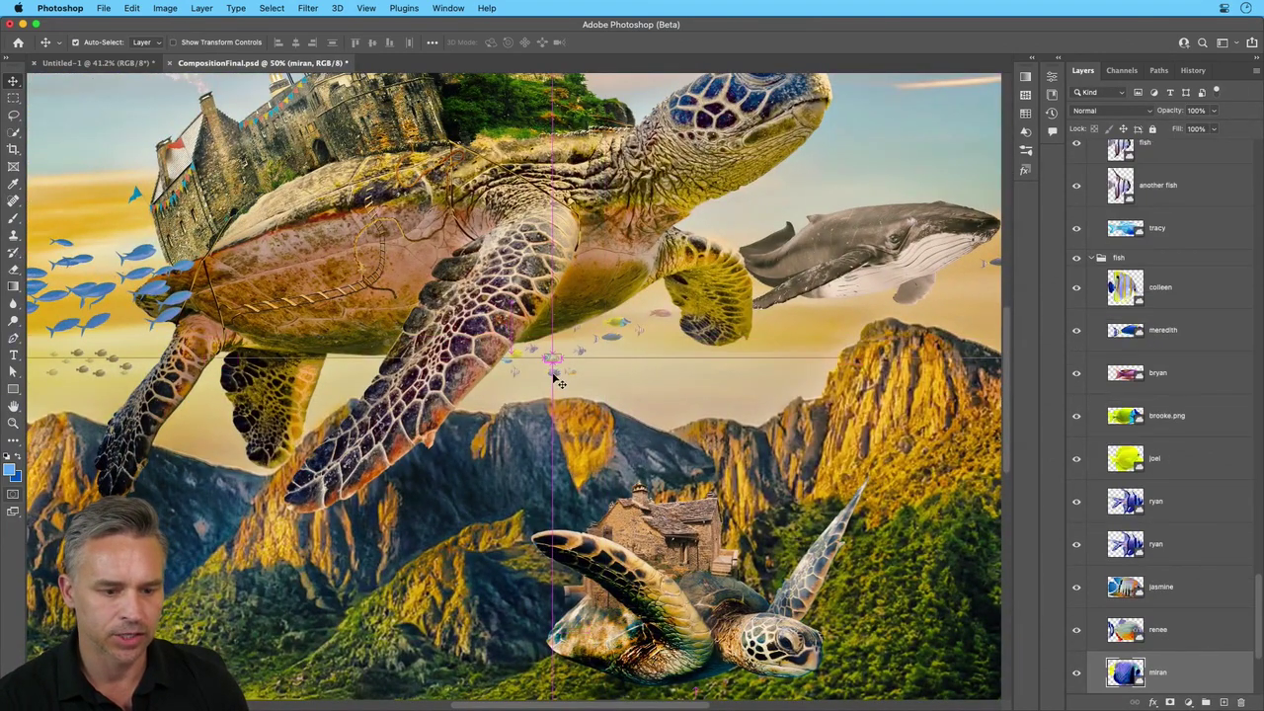
Nudge a pei fish, select the bryan, brooke.png, ryan, joel and pei fish, then zoom to 33.3%
{"action": "left_click_drag", "start_coordinate": [621, 351], "coordinate": [644, 338]}
{"action": "left_click", "coordinate": [660, 318], "text": "super"}
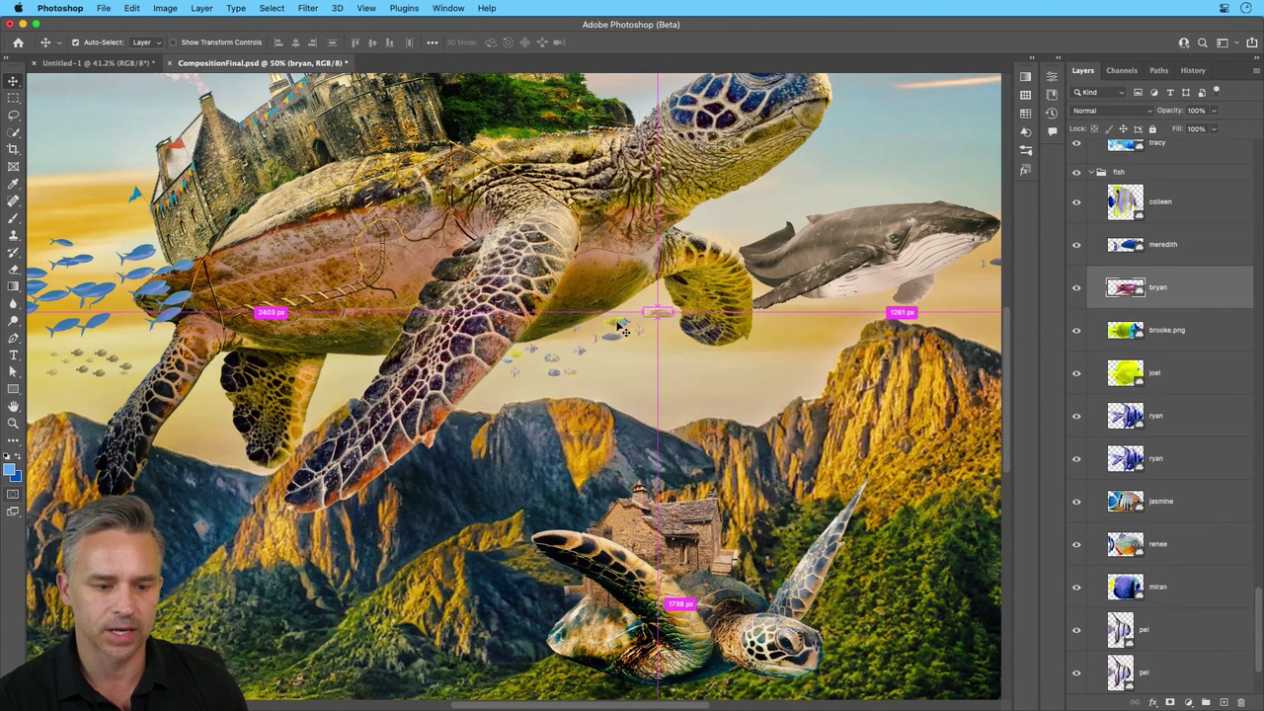
{"action": "left_click", "coordinate": [613, 336], "text": "super"}
{"action": "left_click", "coordinate": [535, 357], "text": "super"}
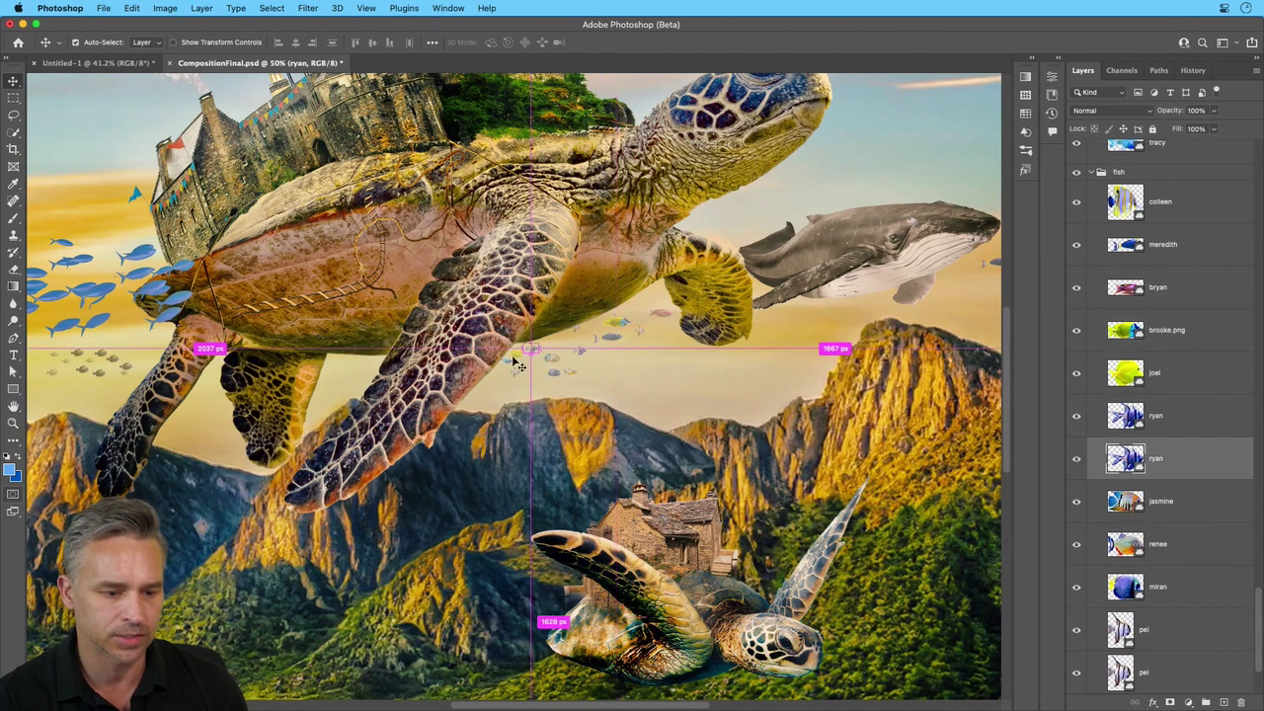
{"action": "left_click", "coordinate": [520, 363], "text": "super"}
{"action": "left_click", "coordinate": [512, 371], "text": "super"}
{"action": "left_click", "coordinate": [519, 376], "text": "super"}
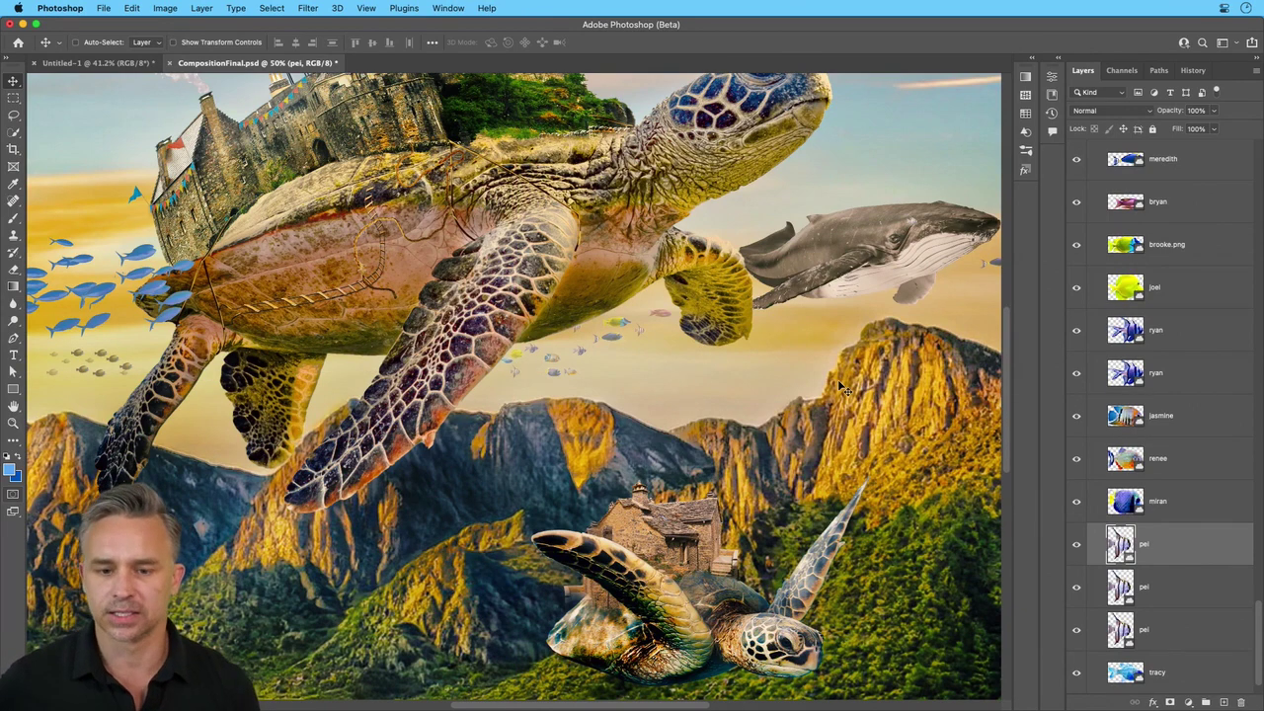
{"action": "key", "text": "super+minus"}
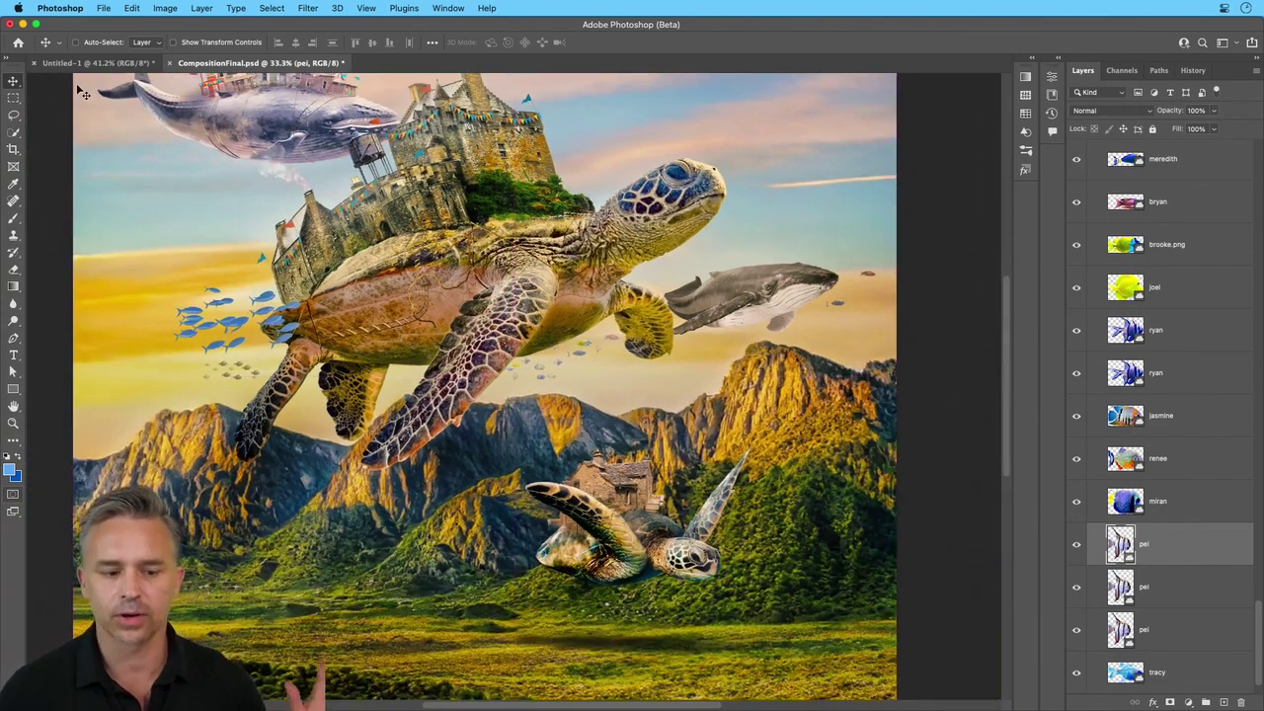
Pan toward the sky and open the Libraries panel showing Lab Assets and Extras
{"action": "left_click_drag", "start_coordinate": [373, 240], "coordinate": [425, 351]}
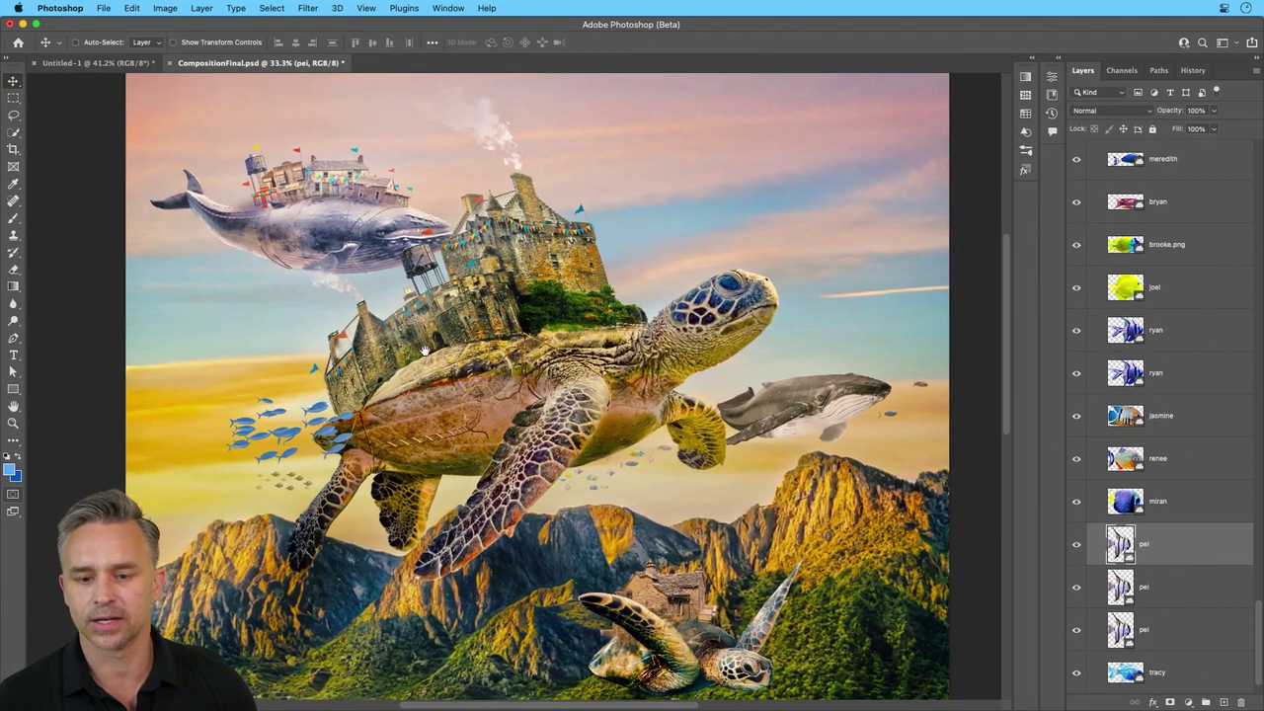
{"action": "scroll", "coordinate": [1163, 537], "scroll_direction": "down", "scroll_amount": 1}
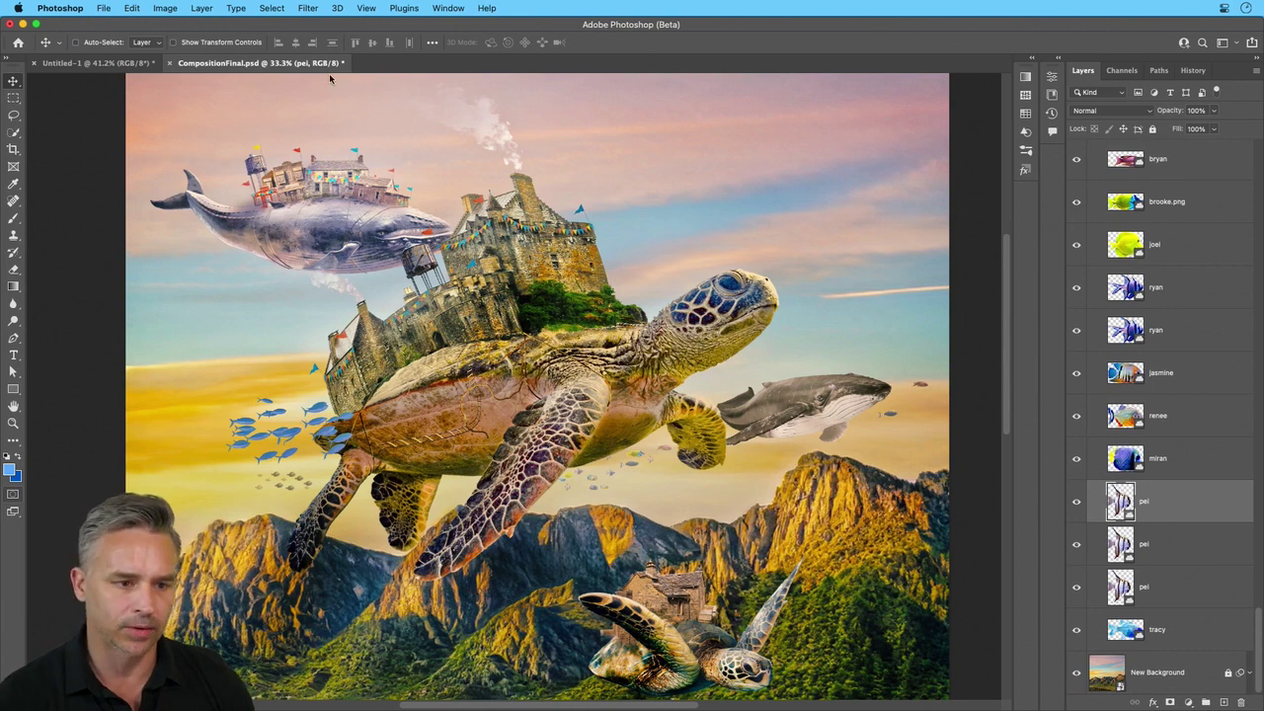
{"action": "left_click", "coordinate": [1060, 58]}
{"action": "left_click", "coordinate": [957, 70]}
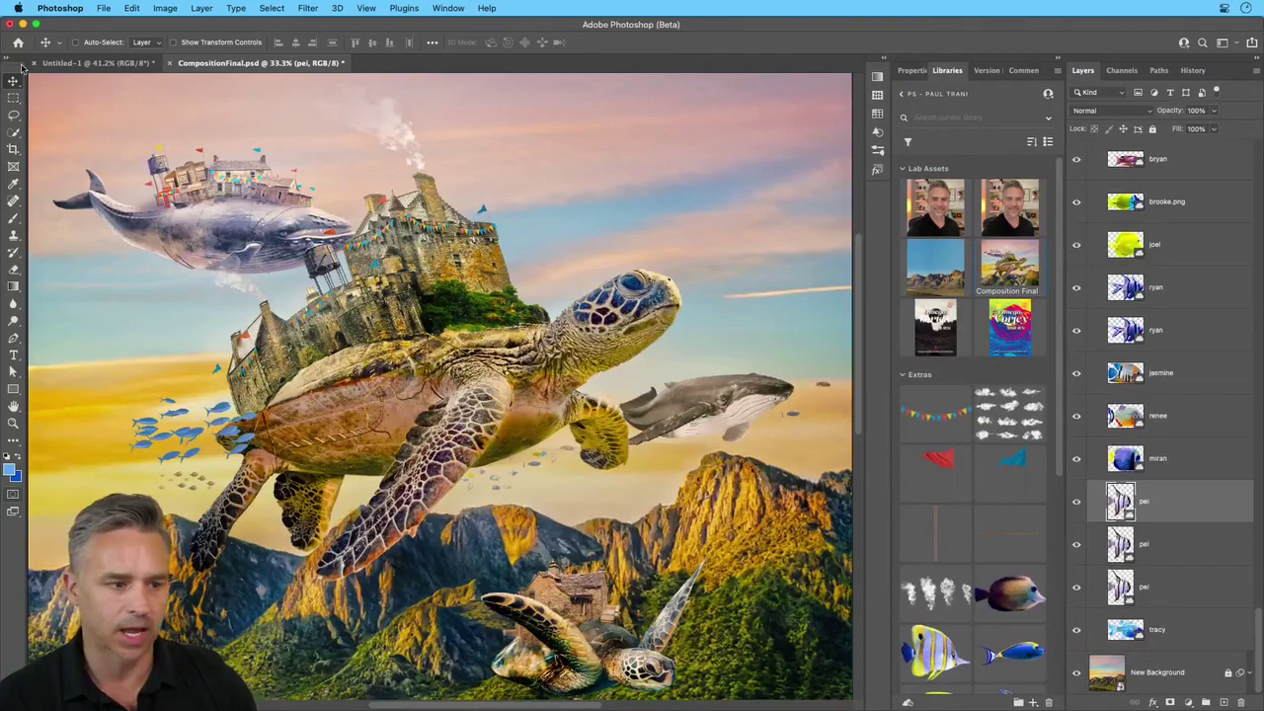
Save the composition to Creative Cloud as the cloud document Pauls Composition.psdc
{"action": "left_click", "coordinate": [98, 8]}
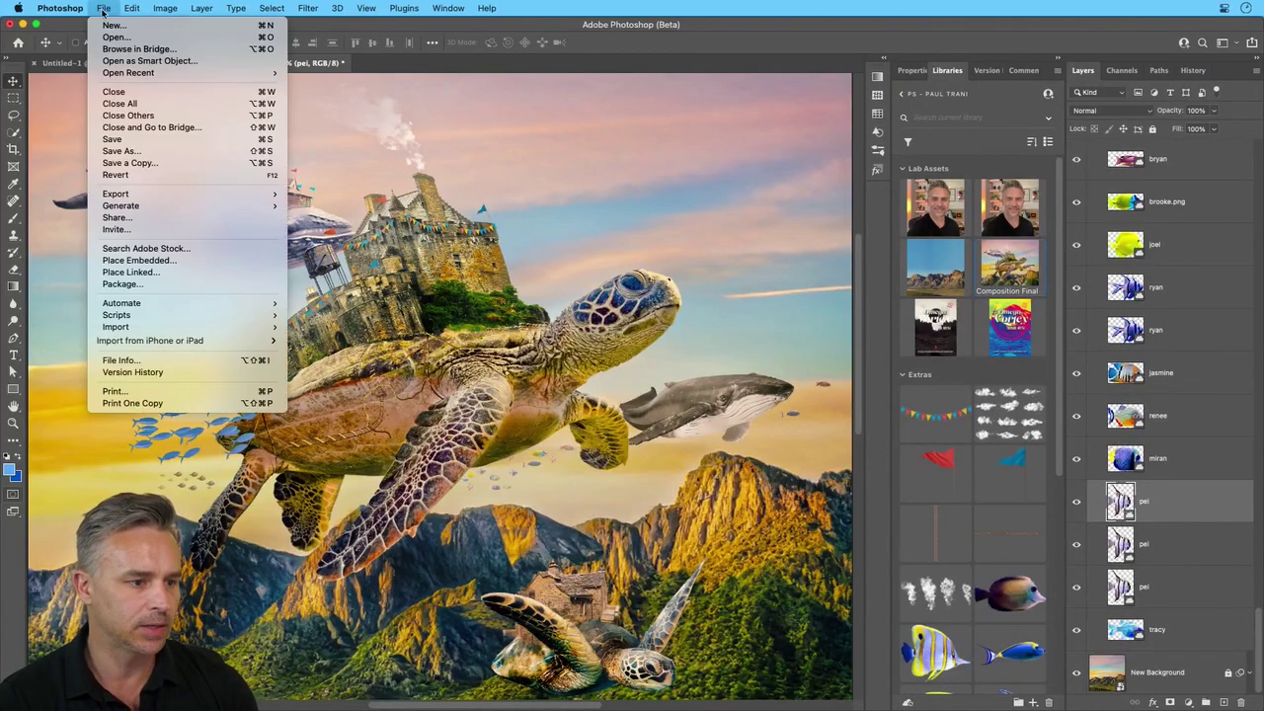
{"action": "left_click", "coordinate": [133, 150]}
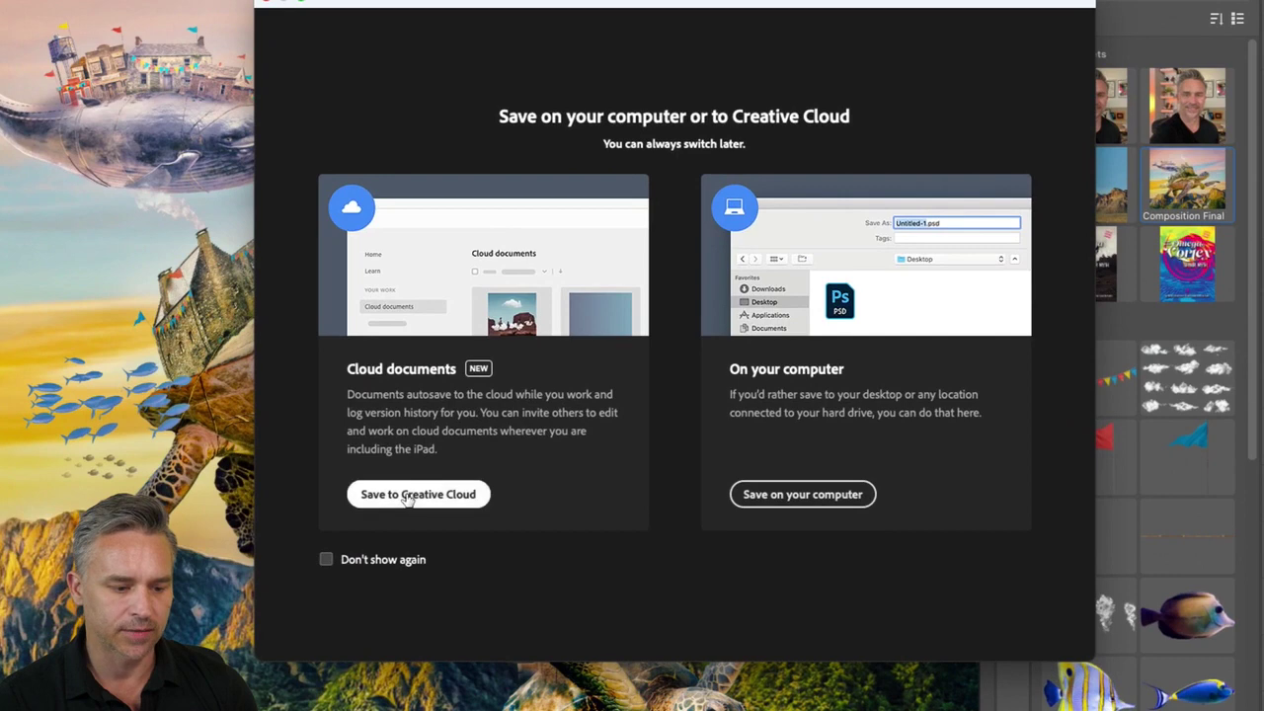
{"action": "left_click", "coordinate": [423, 501]}
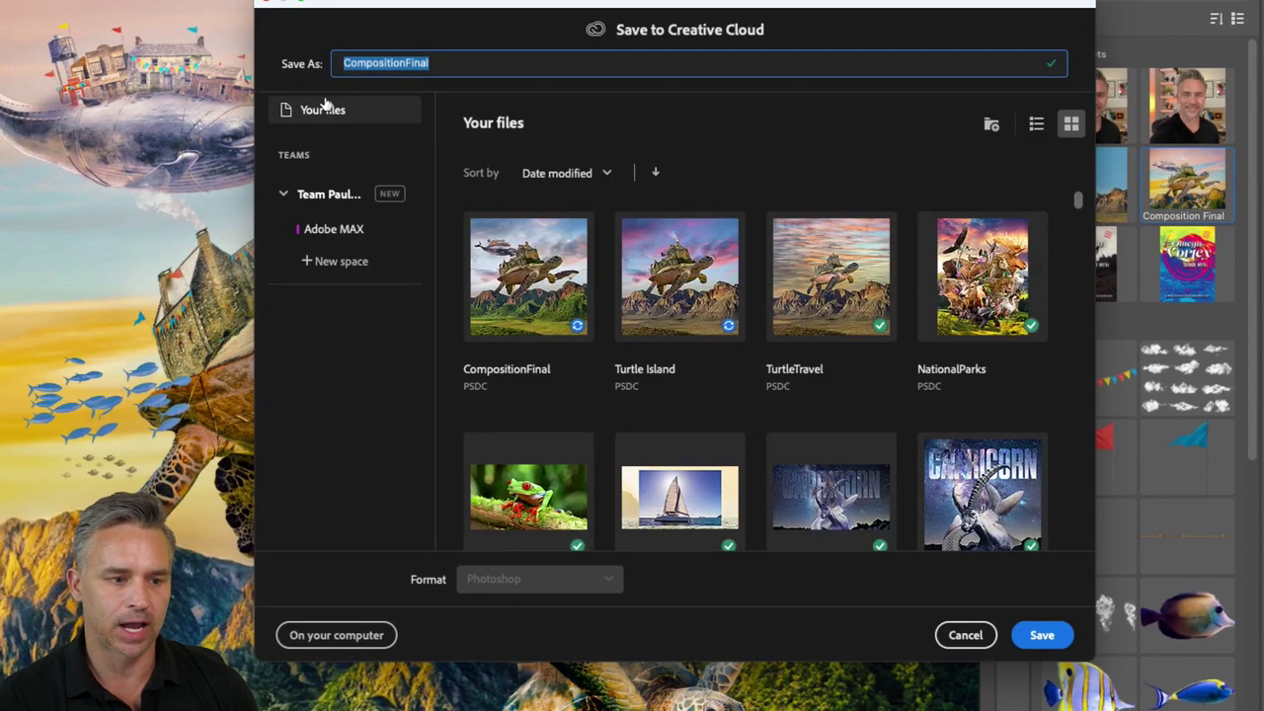
{"action": "type", "text": "P"}
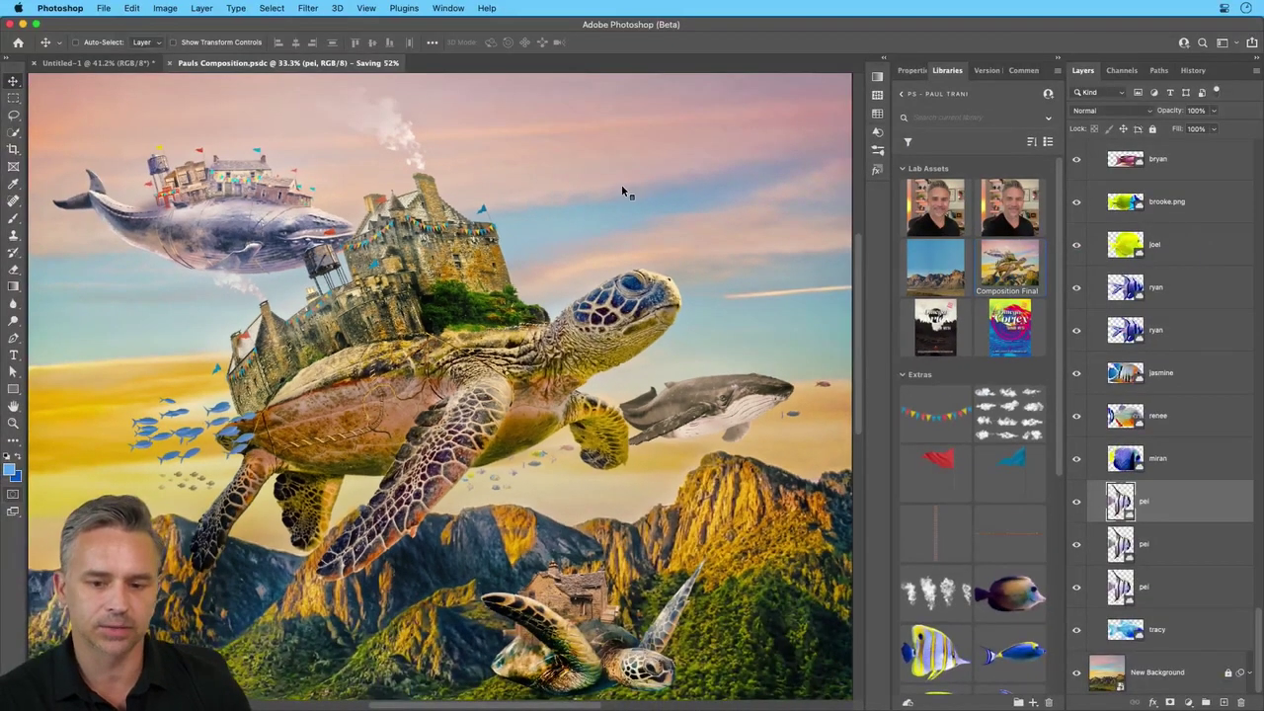
{"action": "mouse_move", "coordinate": [229, 694]}
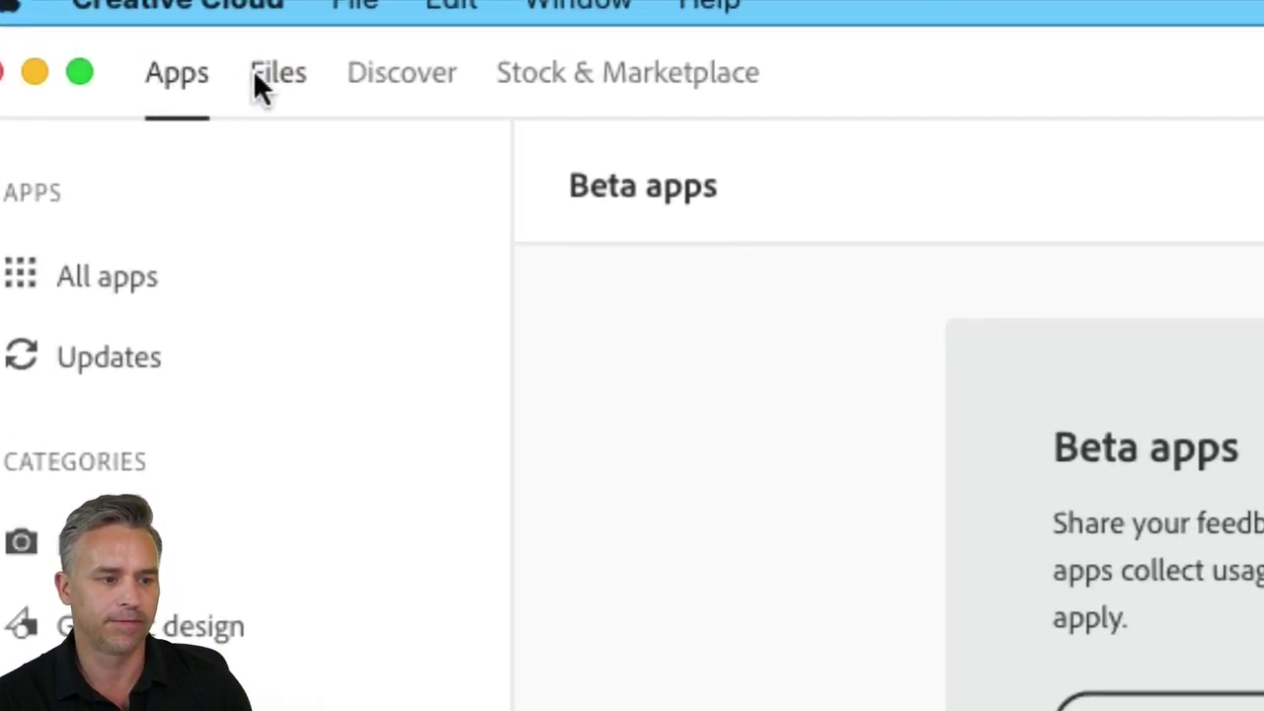
Open the CompositionFinal cloud document's web page from the Creative Cloud Files list
{"action": "left_click", "coordinate": [259, 79]}
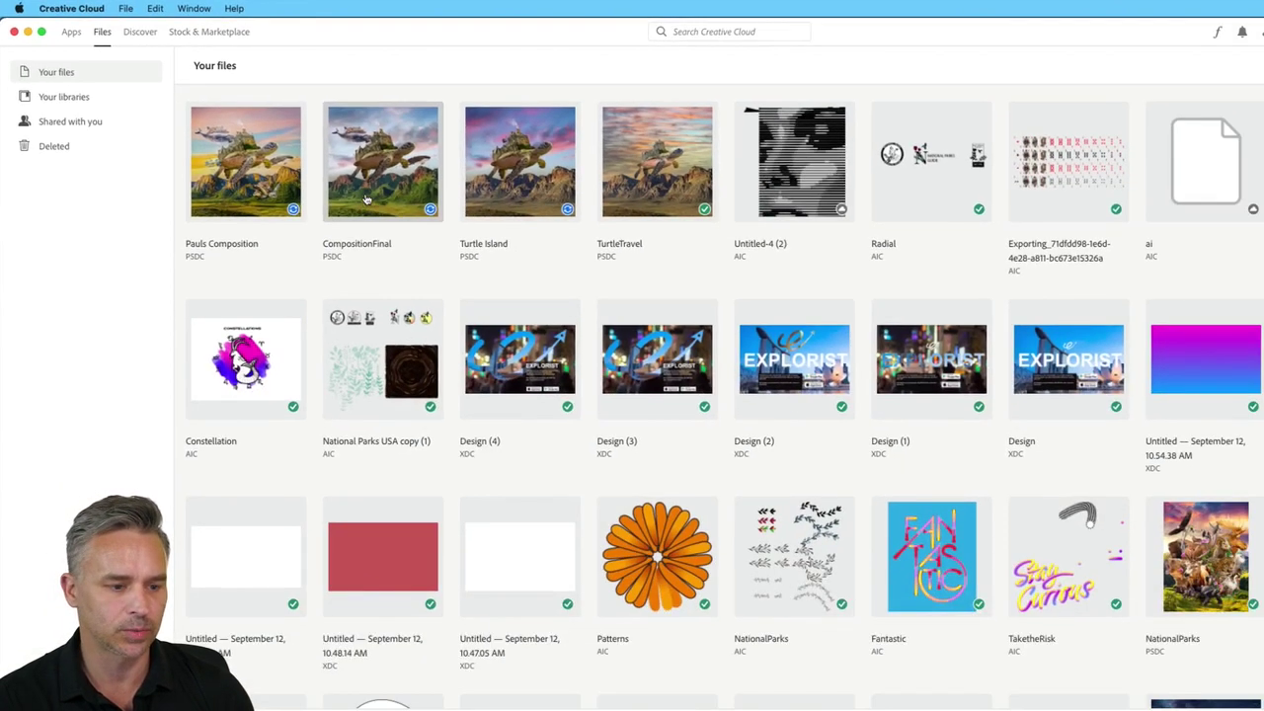
{"action": "left_click", "coordinate": [366, 199]}
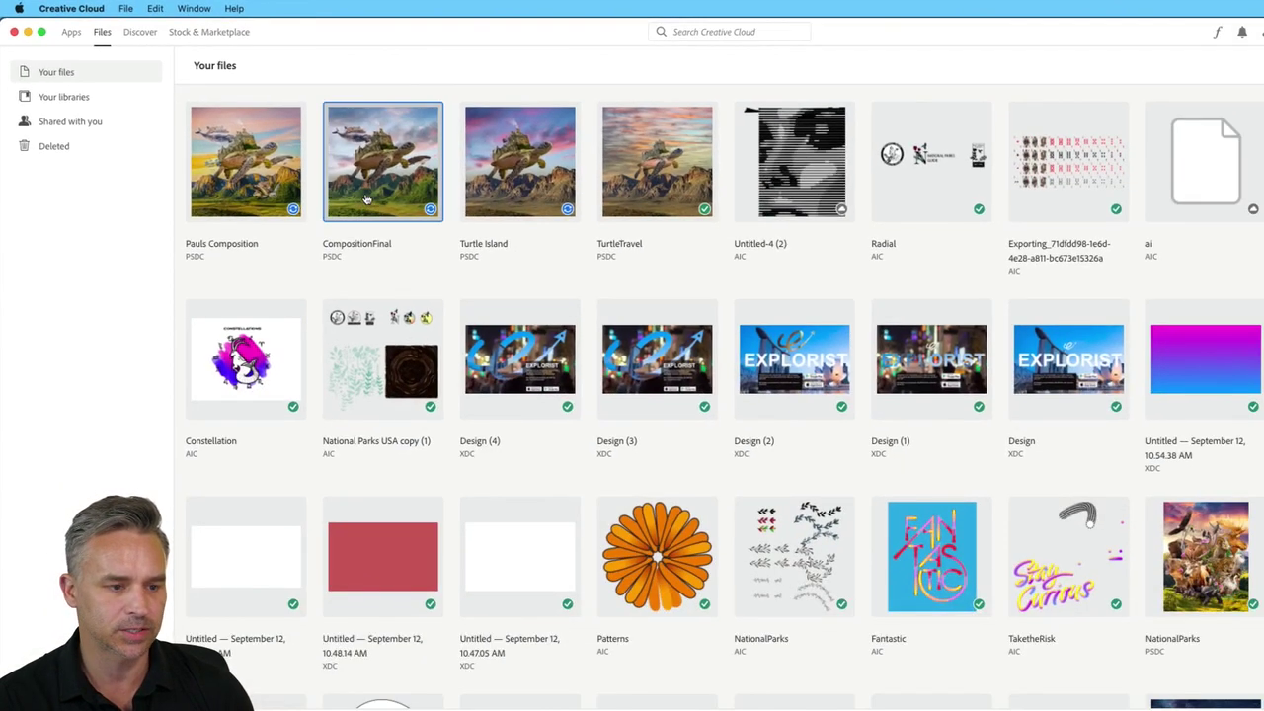
{"action": "right_click", "coordinate": [371, 184]}
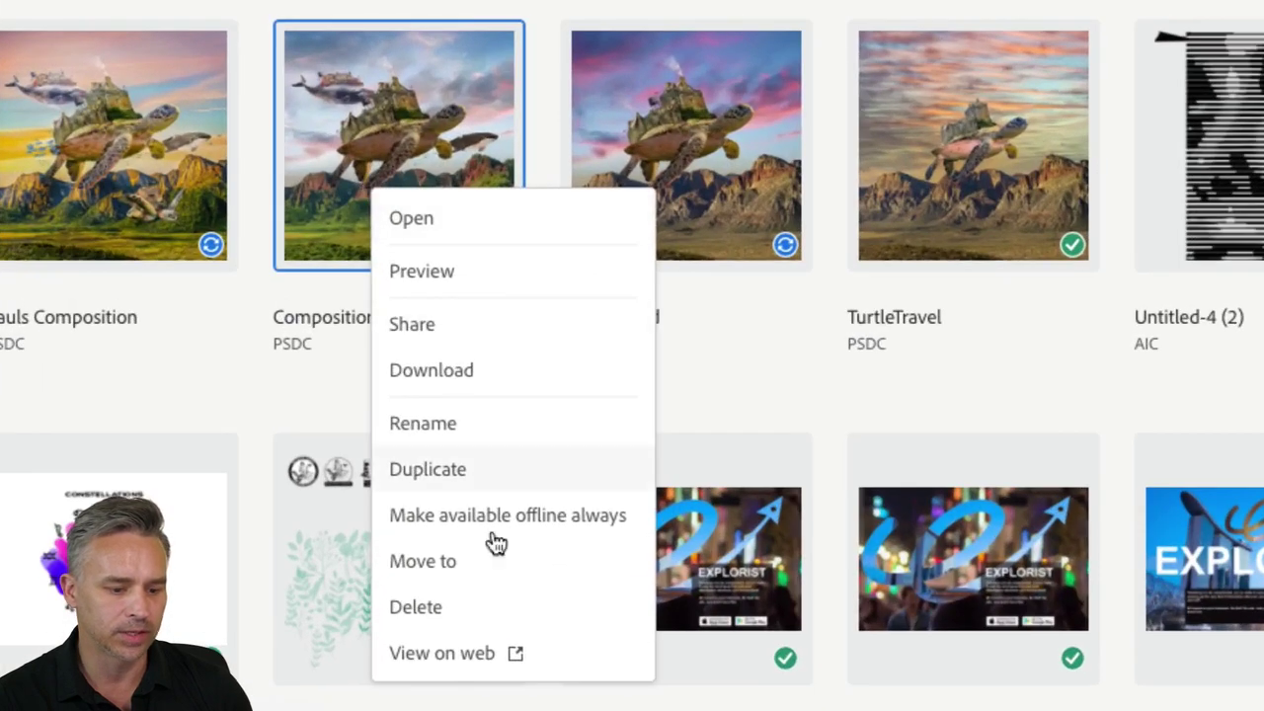
{"action": "left_click", "coordinate": [433, 655]}
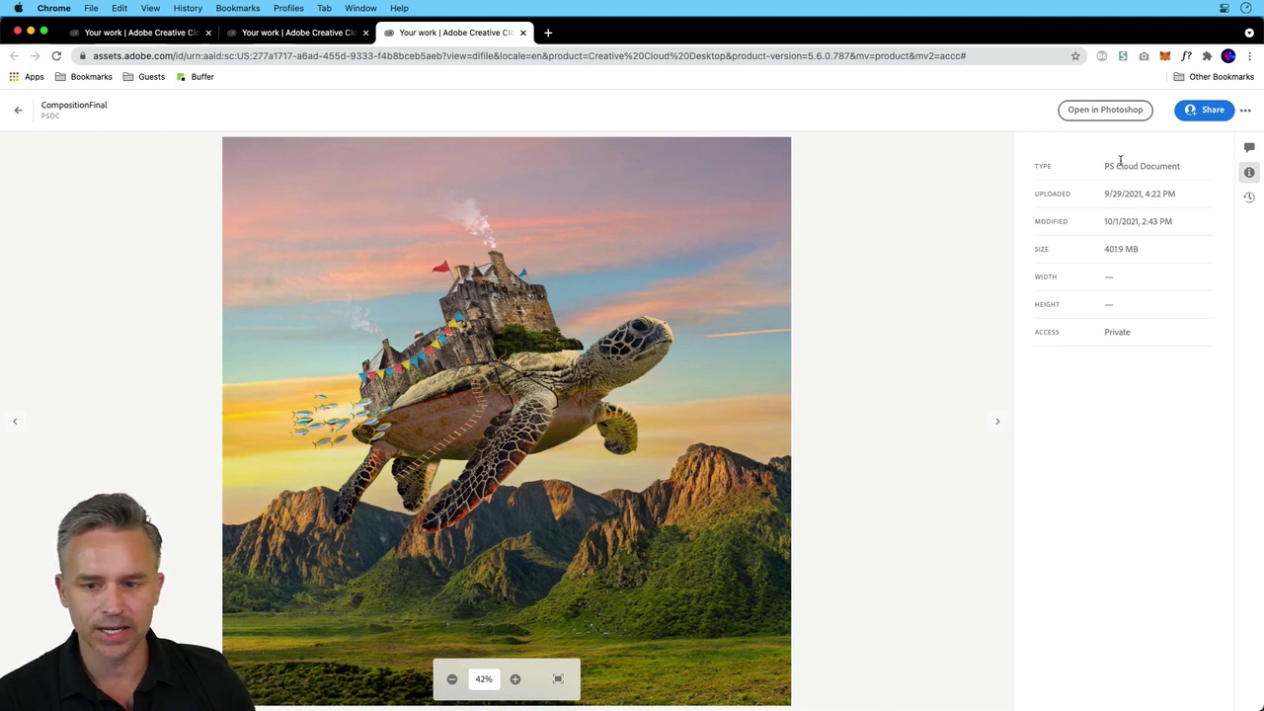
Review CompositionFinal's versions, previewing September 29 4:22 PM and October 1 2:43 PM
{"action": "left_click", "coordinate": [1249, 198]}
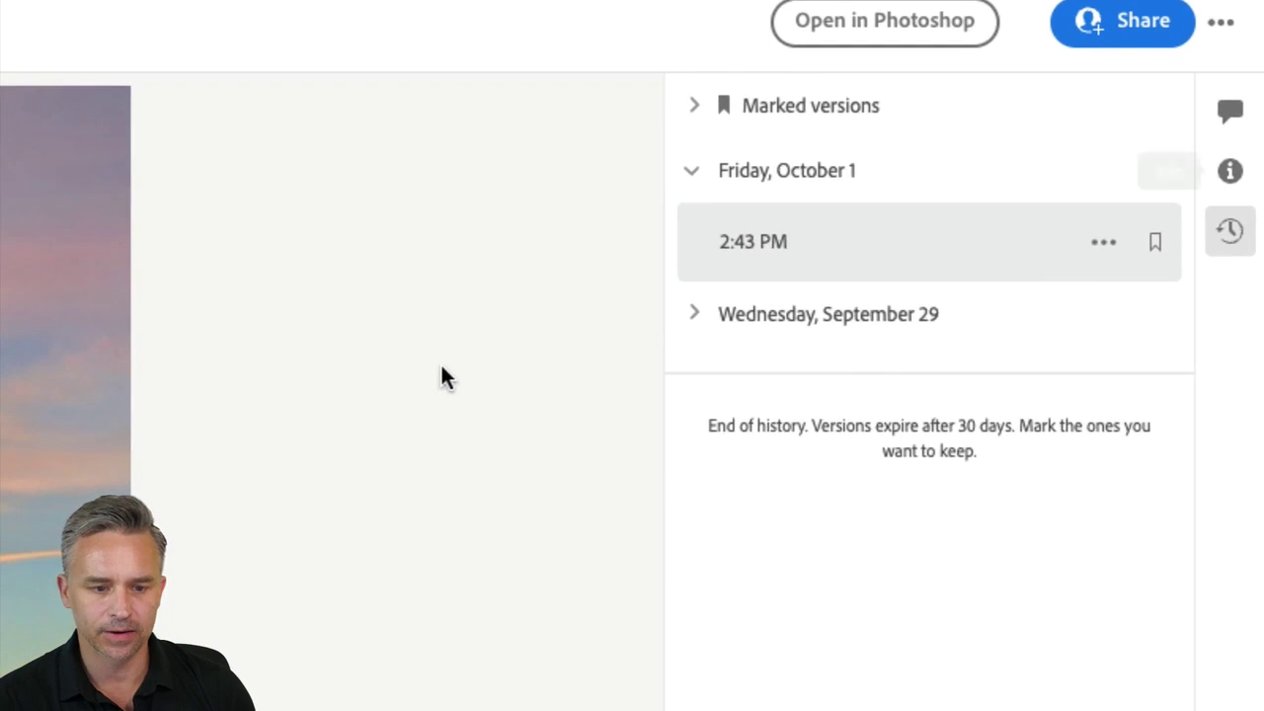
{"action": "left_click", "coordinate": [696, 314]}
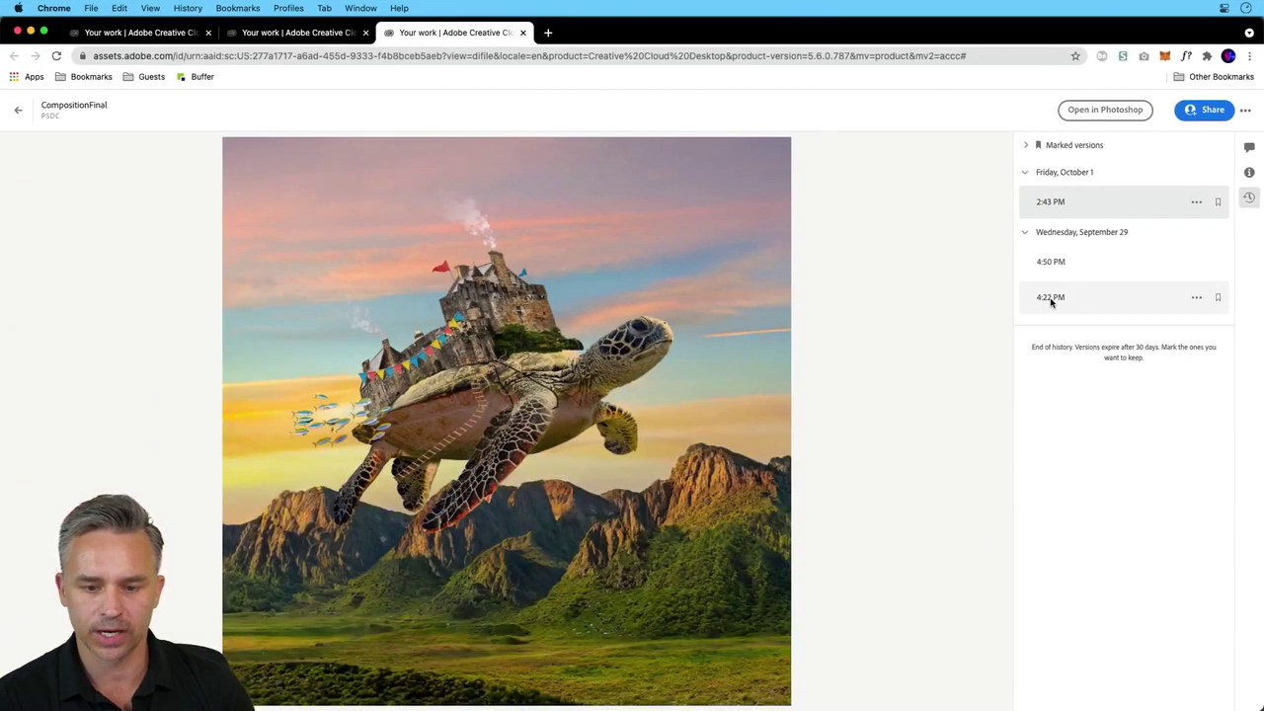
{"action": "left_click", "coordinate": [794, 452]}
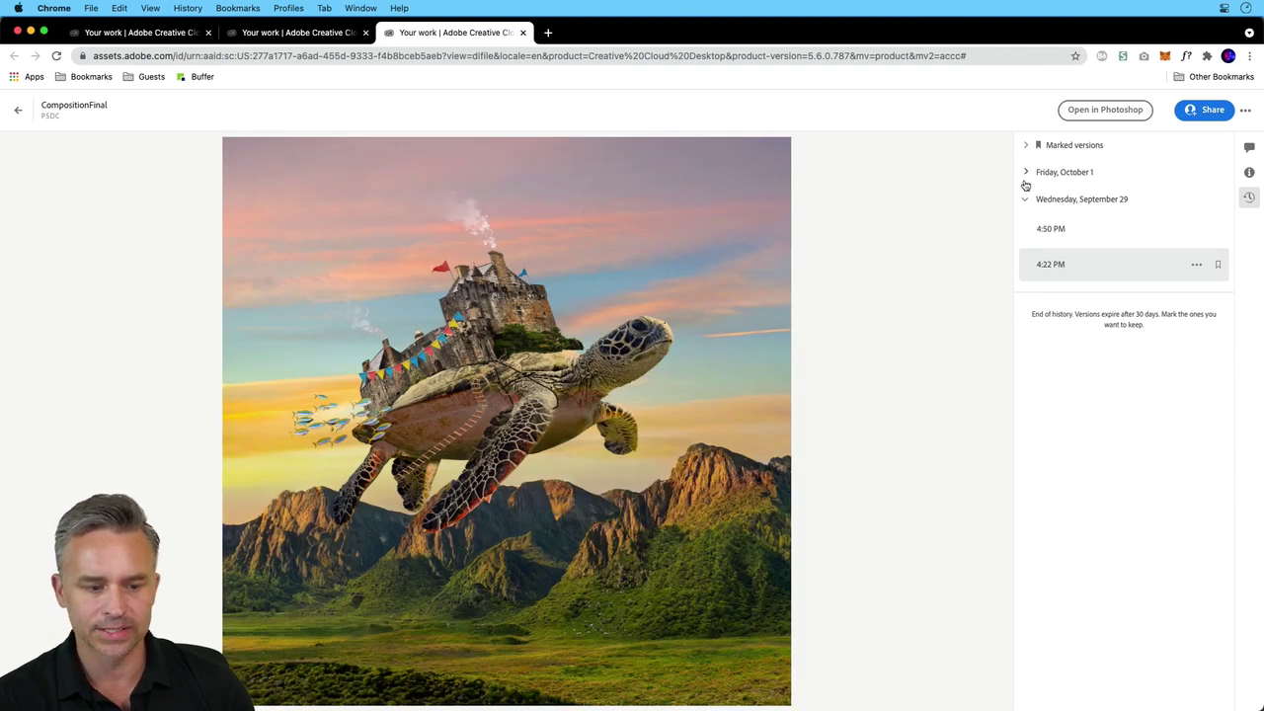
{"action": "left_click", "coordinate": [1027, 175]}
{"action": "left_click", "coordinate": [1063, 204]}
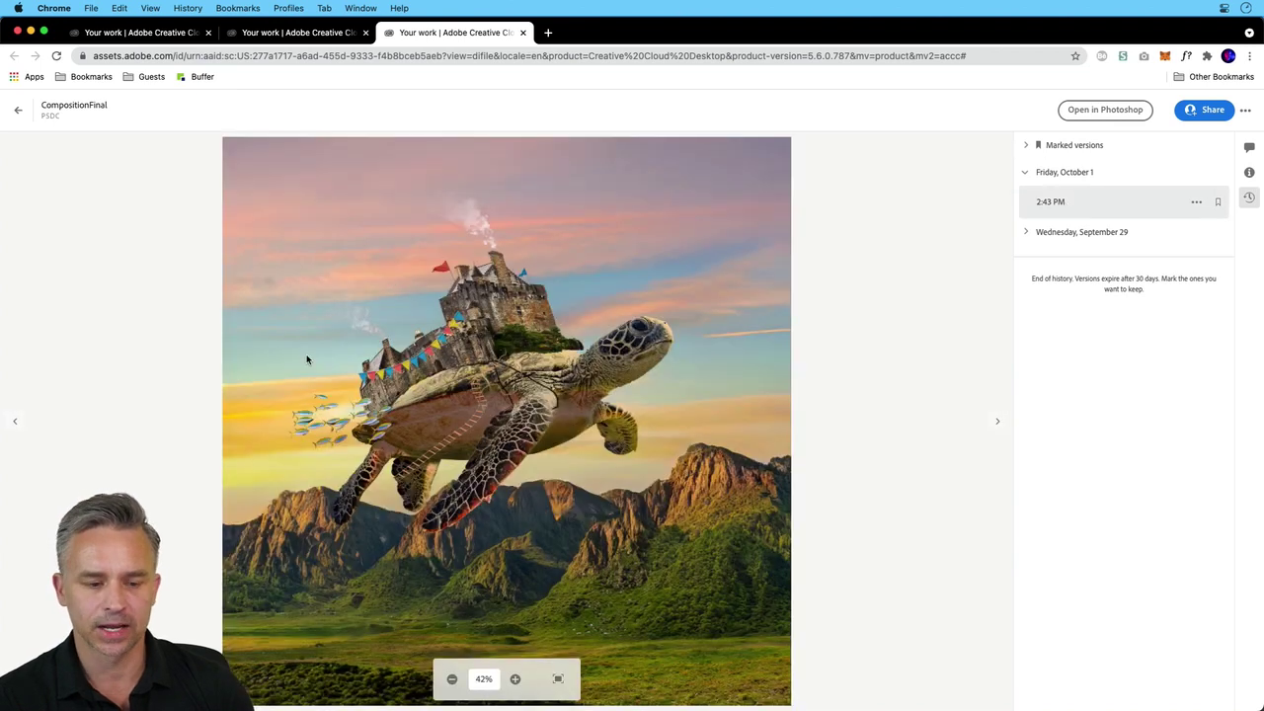
{"action": "left_click", "coordinate": [1026, 146]}
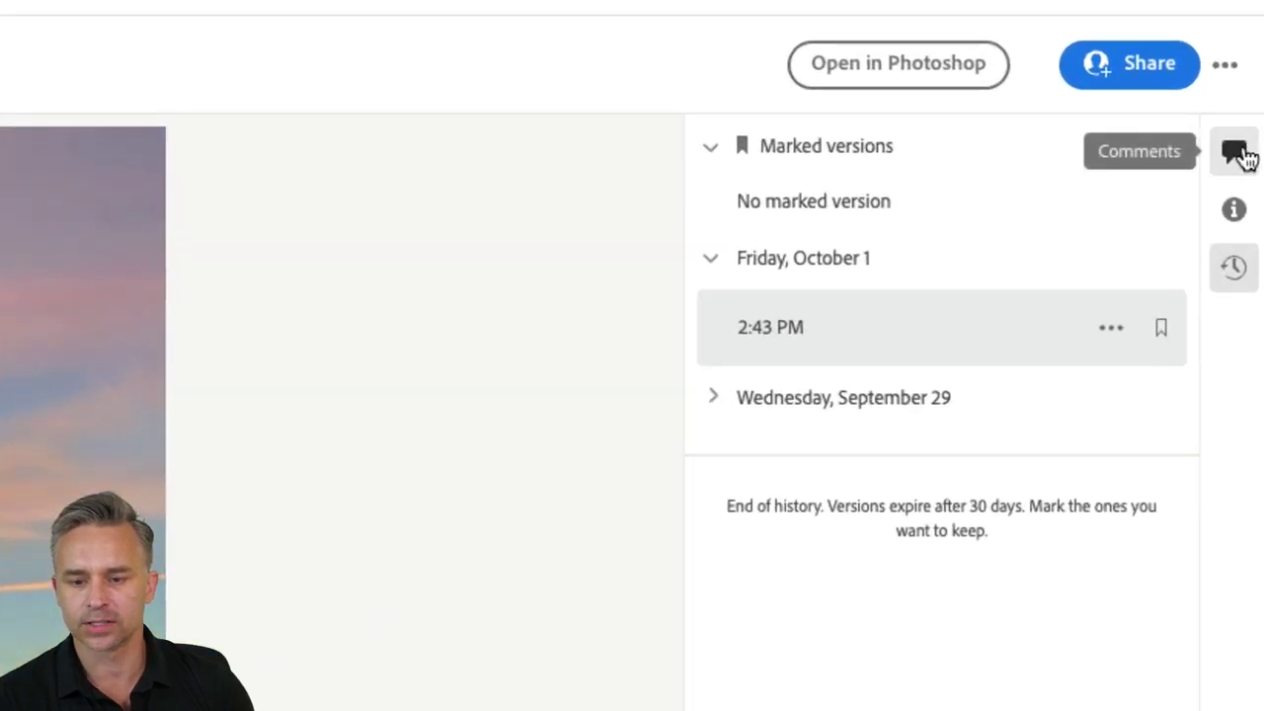
Show the document's comments, including 'Fix this ladder. Looking a little flat.'
{"action": "left_click", "coordinate": [1237, 154]}
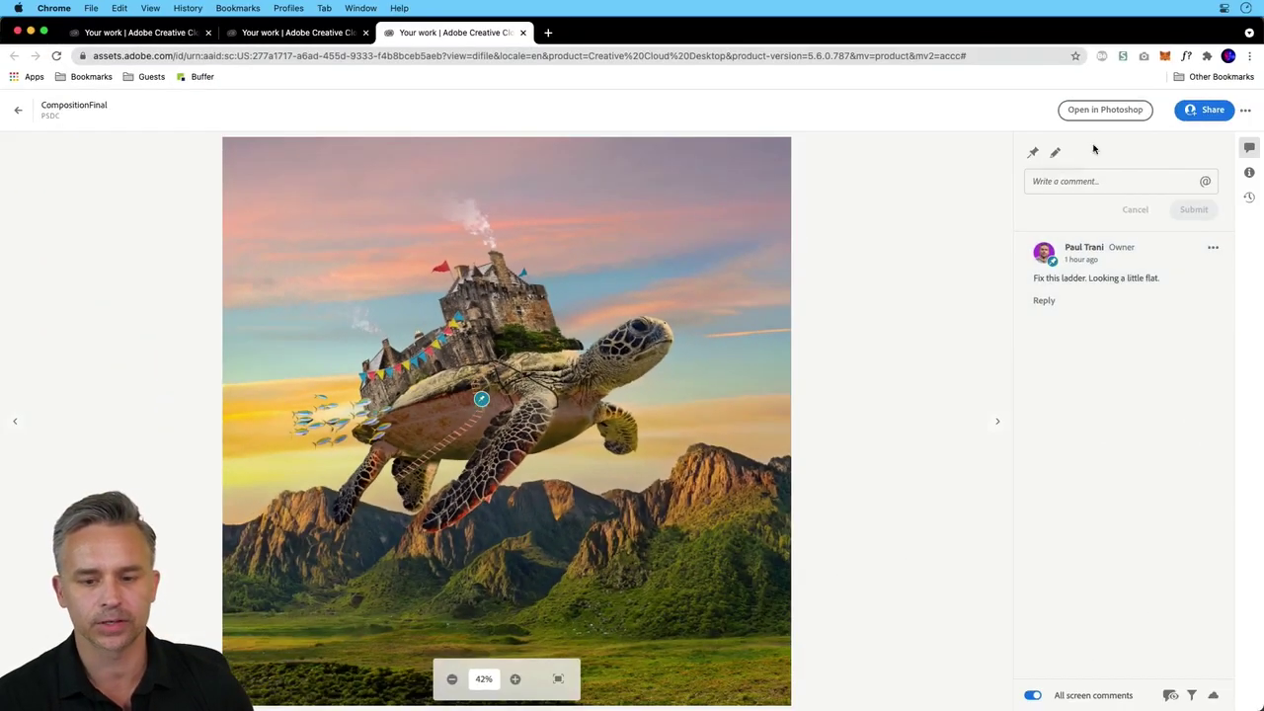
{"action": "left_click", "coordinate": [1250, 173]}
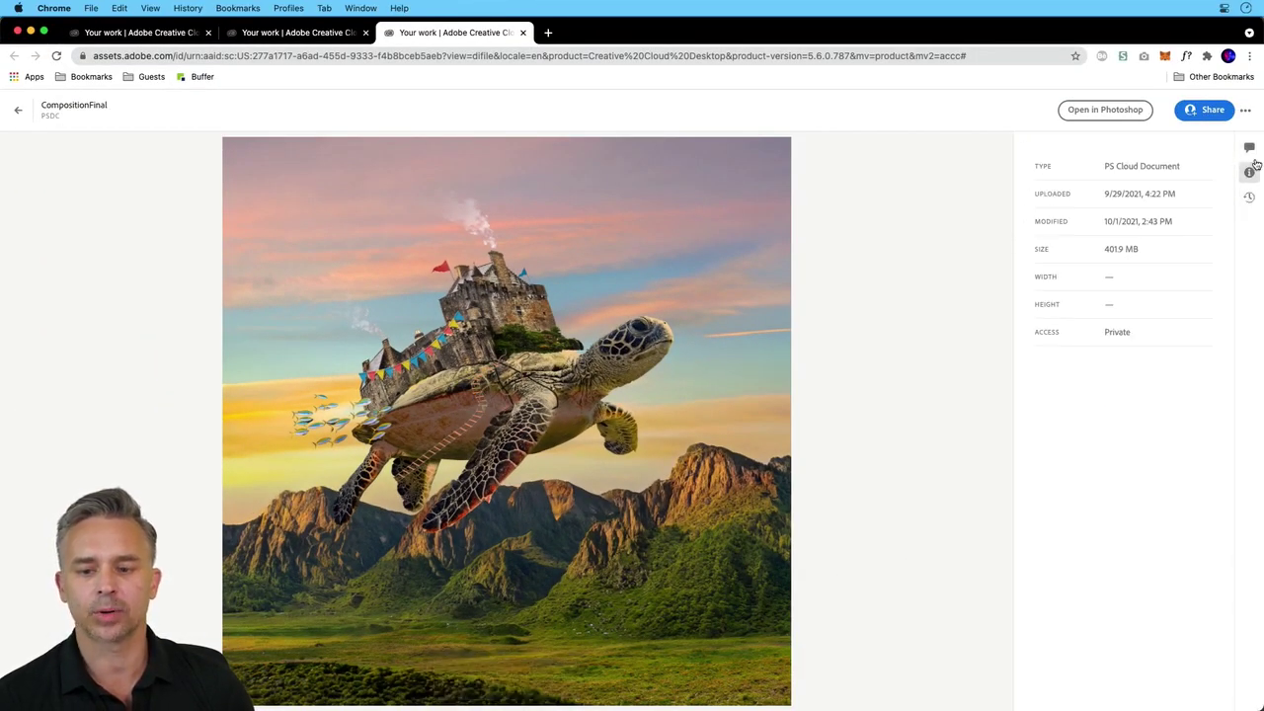
{"action": "left_click", "coordinate": [1251, 150]}
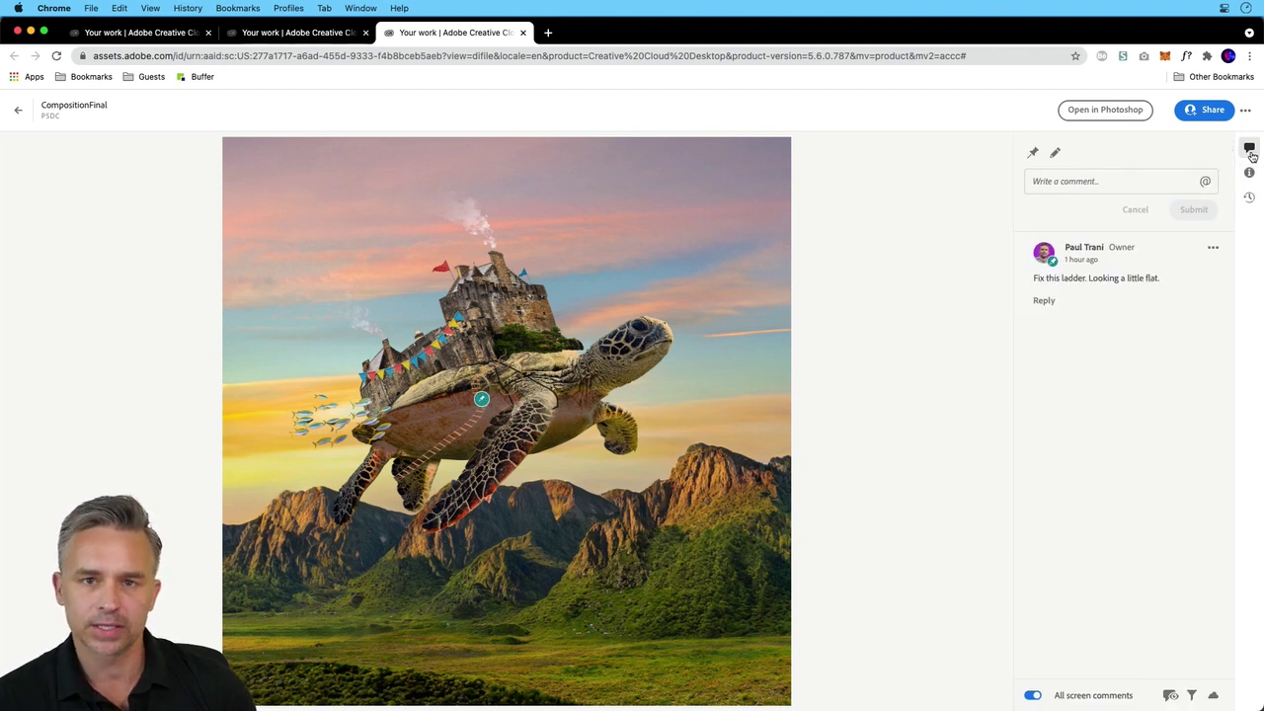
Return to Photoshop, cancel the cloud Open dialog, and try Reveal on Web for Pauls Composition
{"action": "mouse_move", "coordinate": [262, 695]}
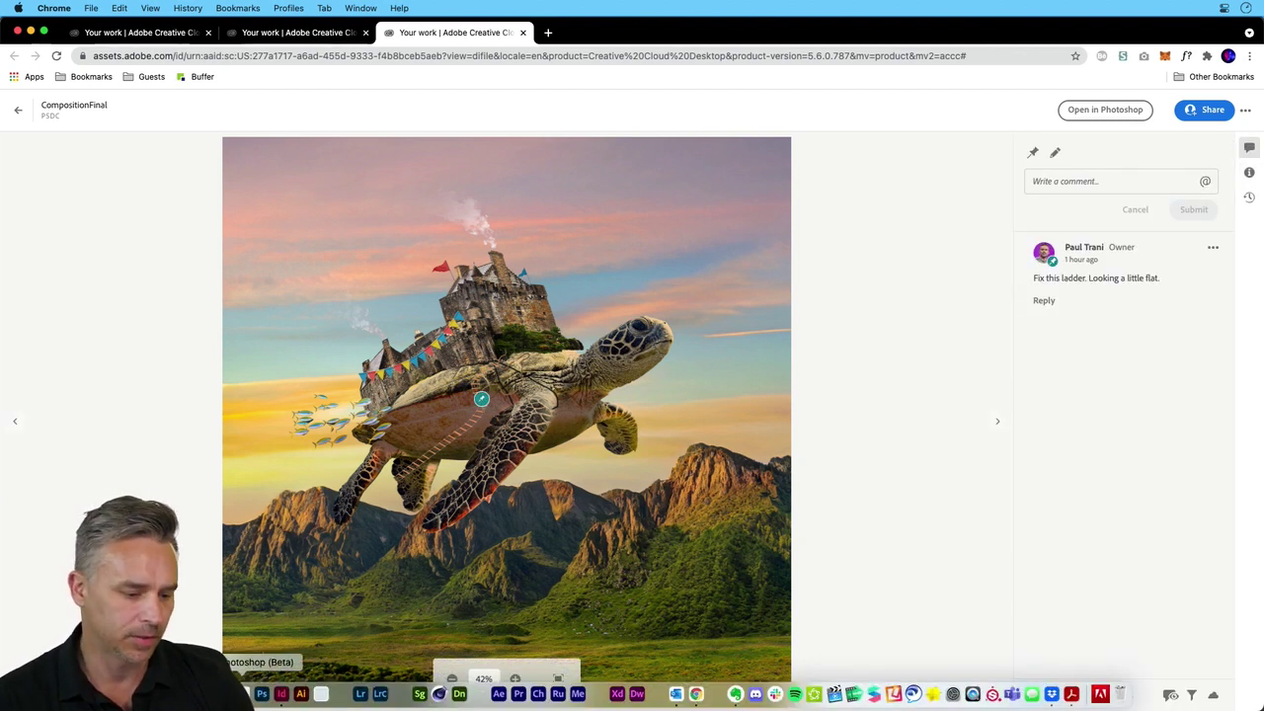
{"action": "left_click", "coordinate": [262, 695]}
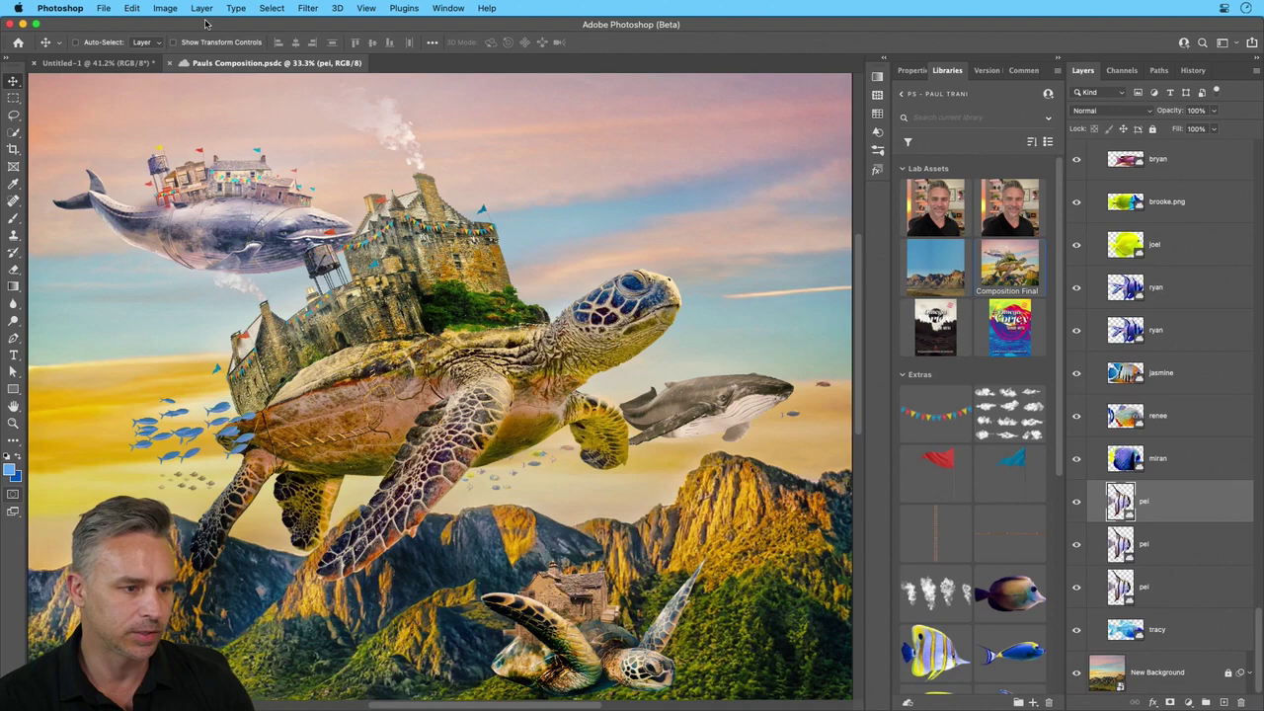
{"action": "left_click", "coordinate": [99, 7]}
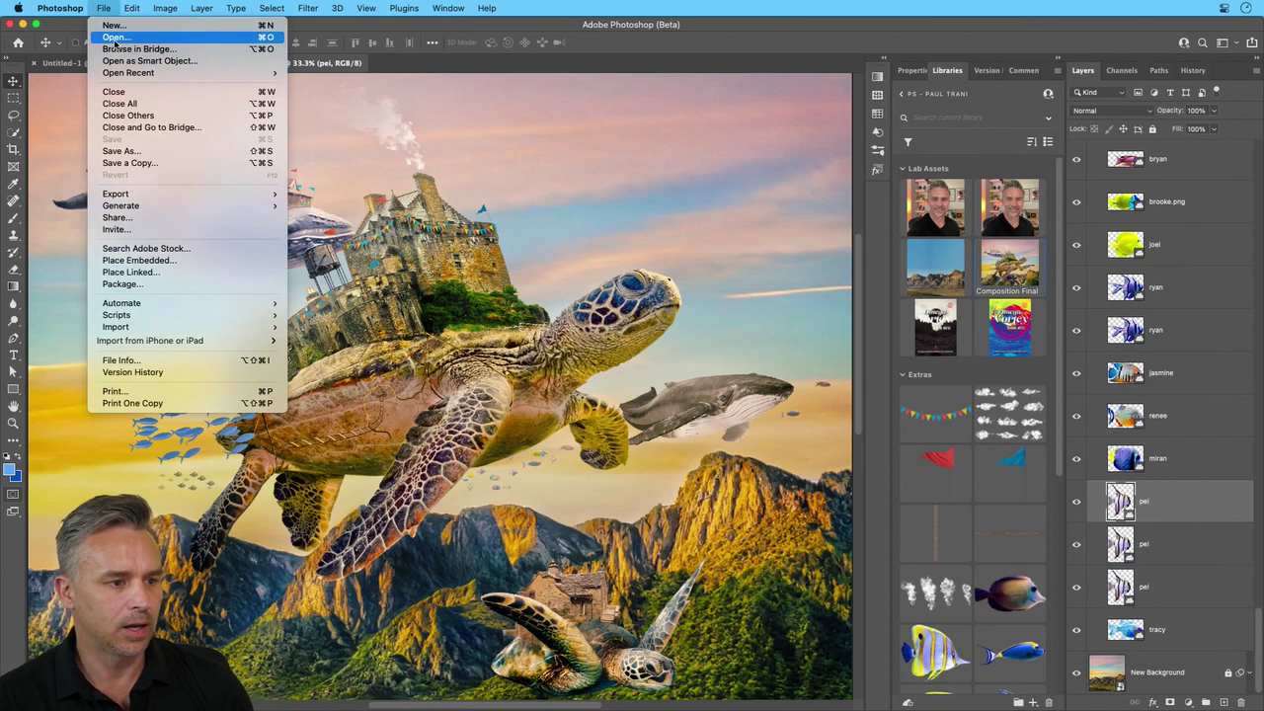
{"action": "left_click", "coordinate": [115, 37]}
{"action": "left_click", "coordinate": [882, 606]}
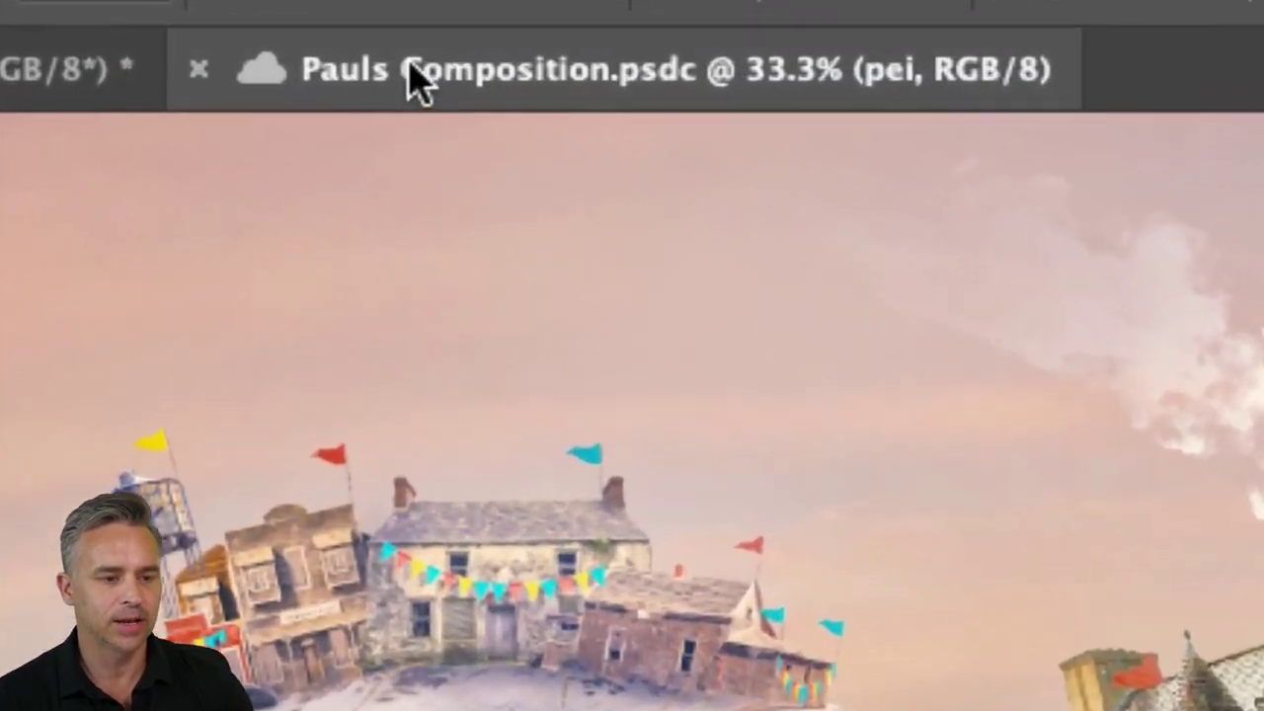
{"action": "right_click", "coordinate": [375, 61]}
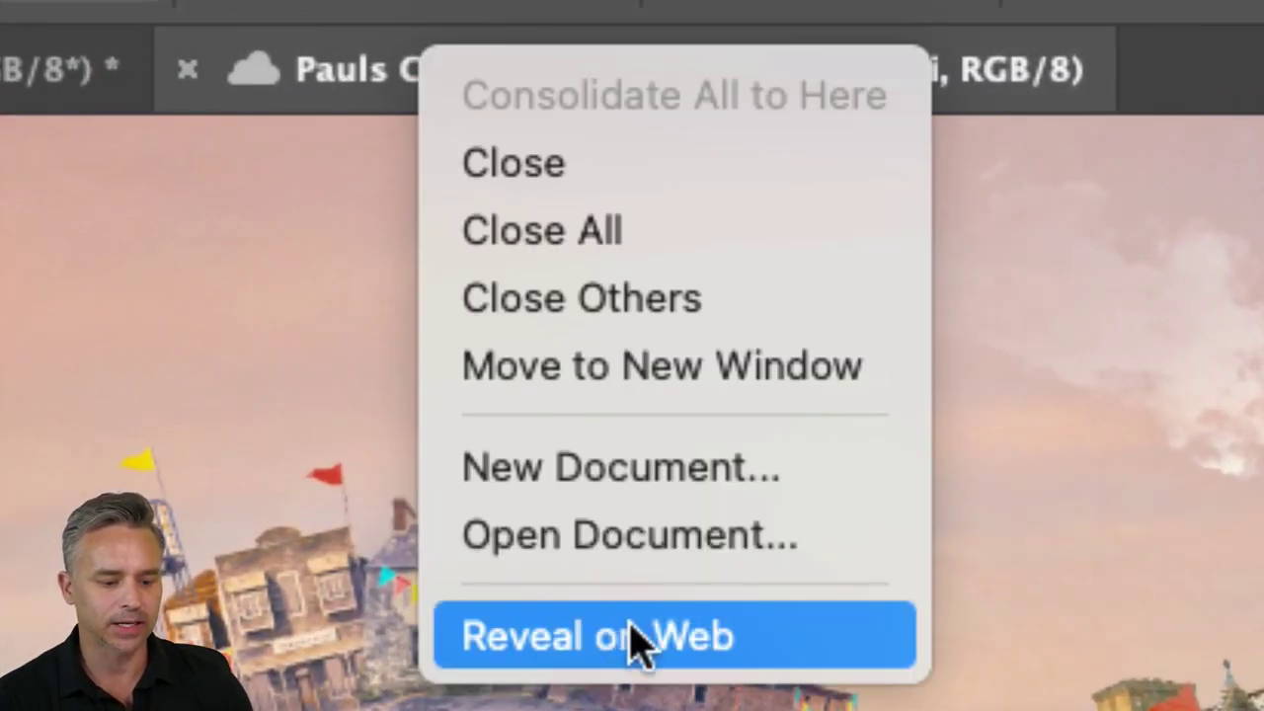
{"action": "left_click", "coordinate": [793, 650]}
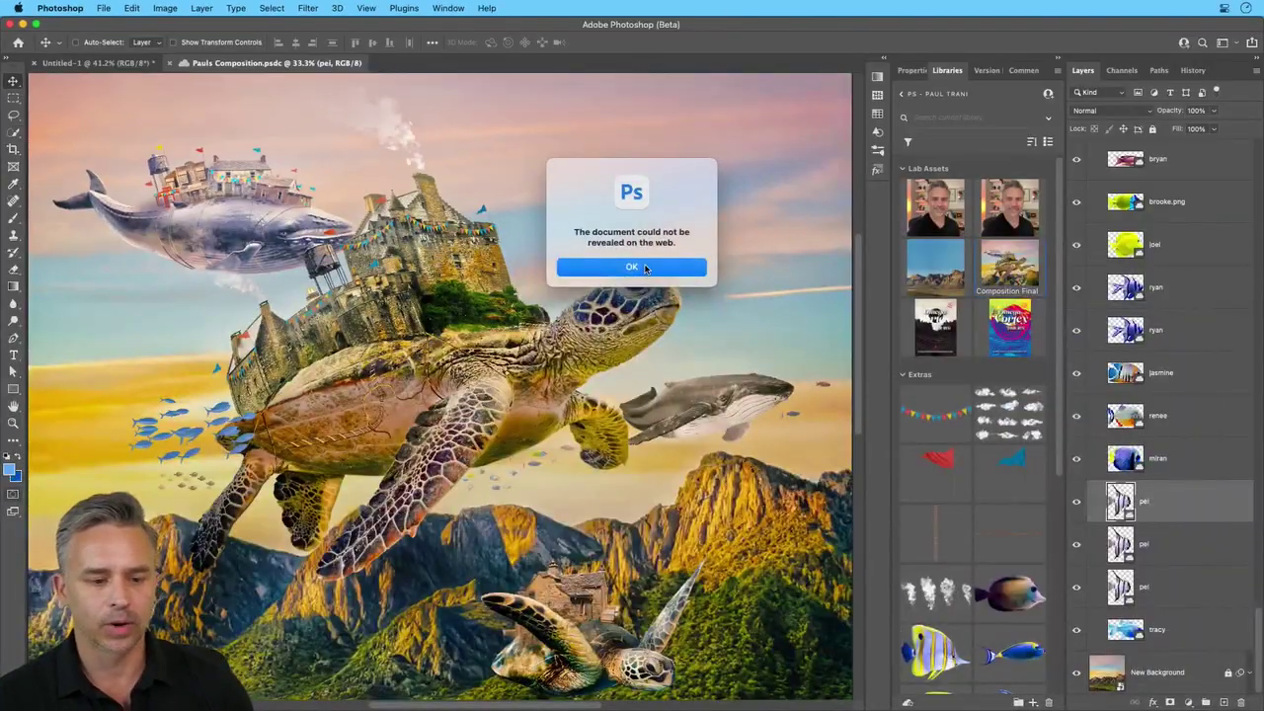
{"action": "left_click", "coordinate": [632, 267]}
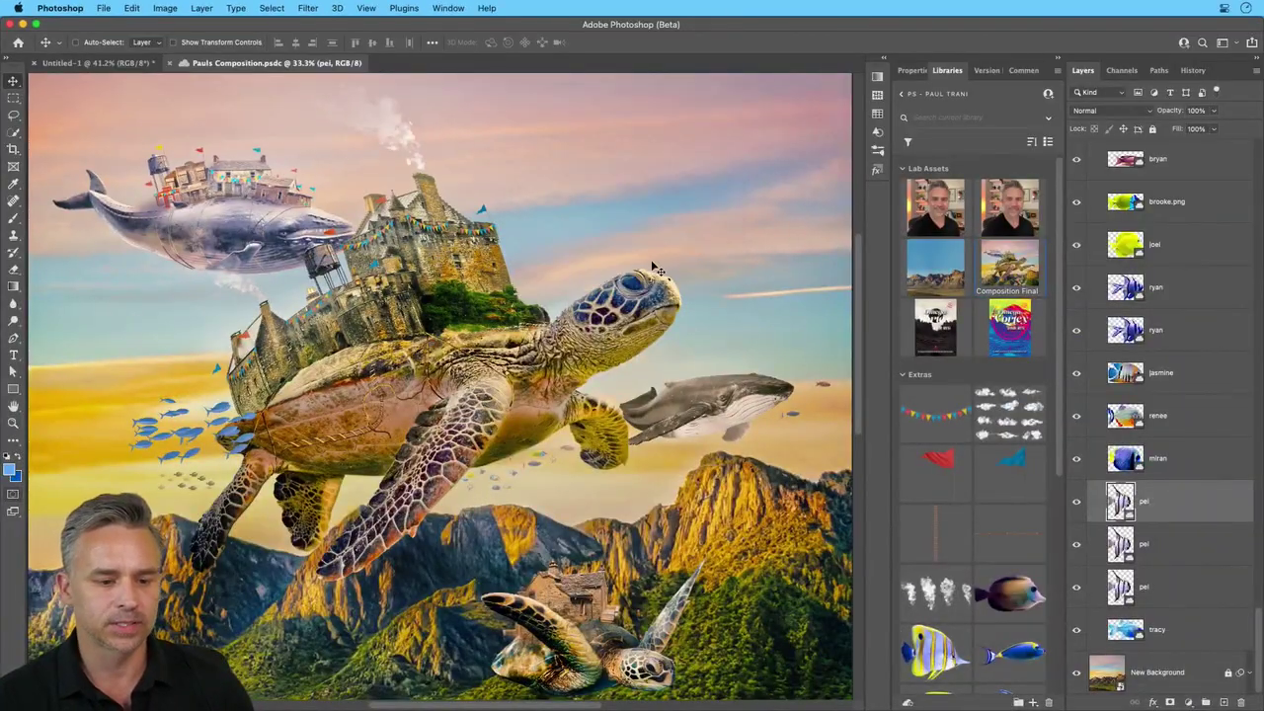
{"action": "left_click", "coordinate": [698, 697]}
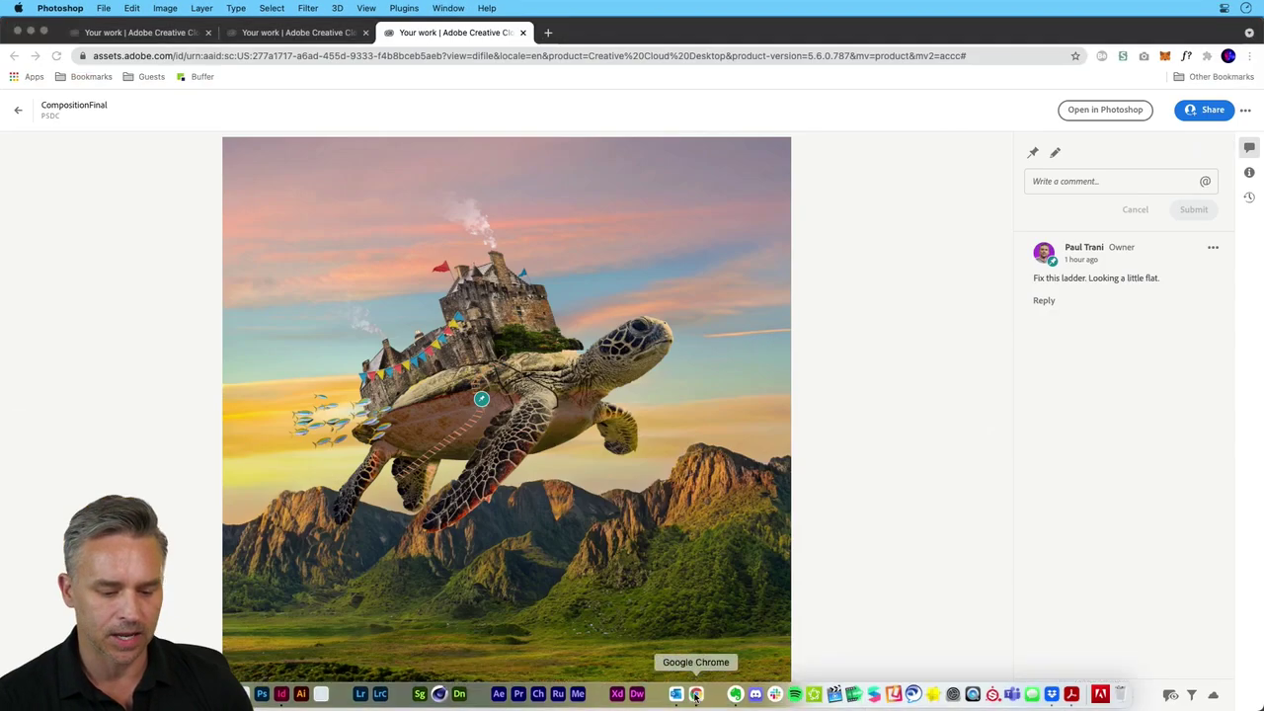
{"action": "left_click", "coordinate": [1207, 110]}
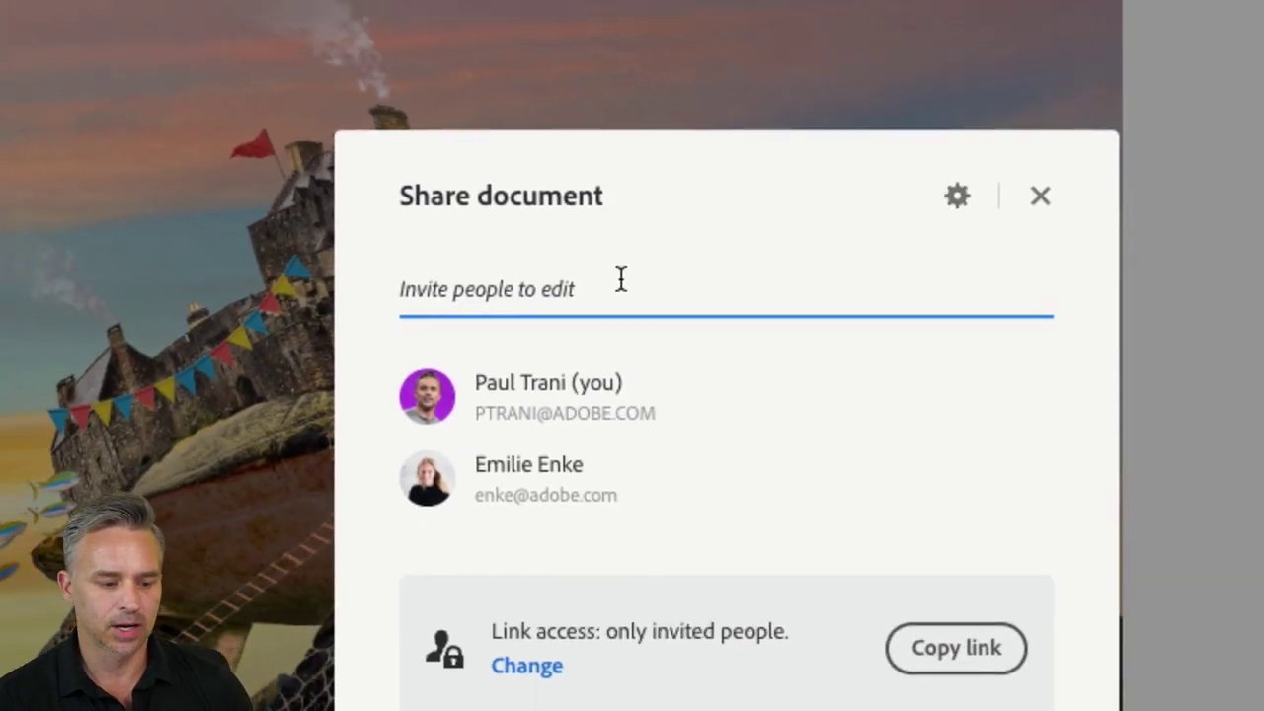
{"action": "mouse_move", "coordinate": [558, 413]}
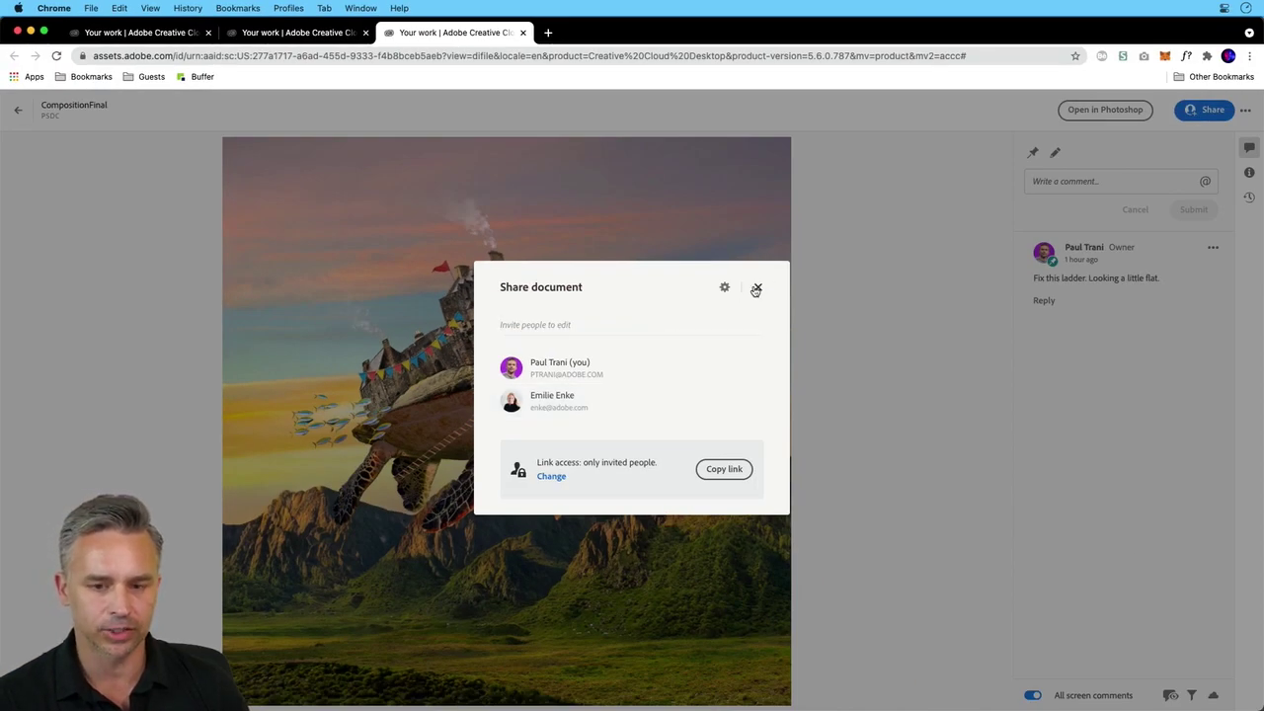
{"action": "left_click", "coordinate": [758, 288]}
{"action": "left_click", "coordinate": [32, 31]}
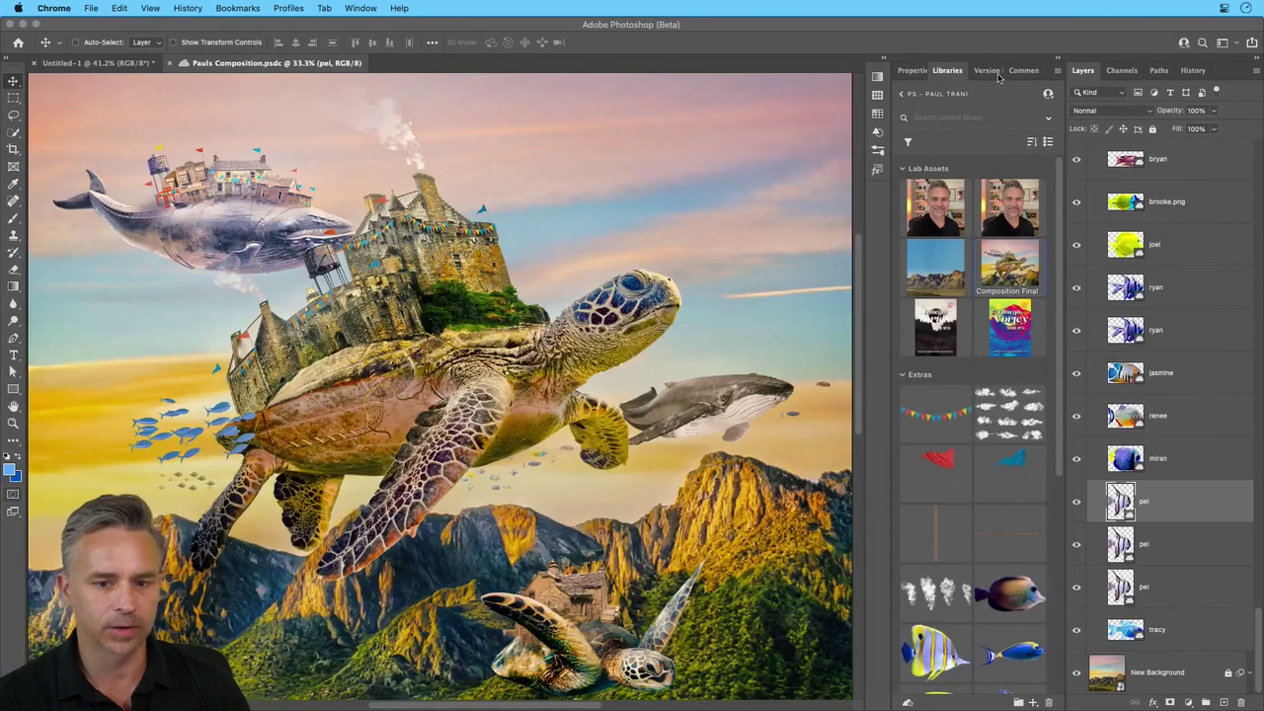
Check the current document's version history and comments, then open TurtleTravel from Creative Cloud
{"action": "left_click", "coordinate": [977, 71]}
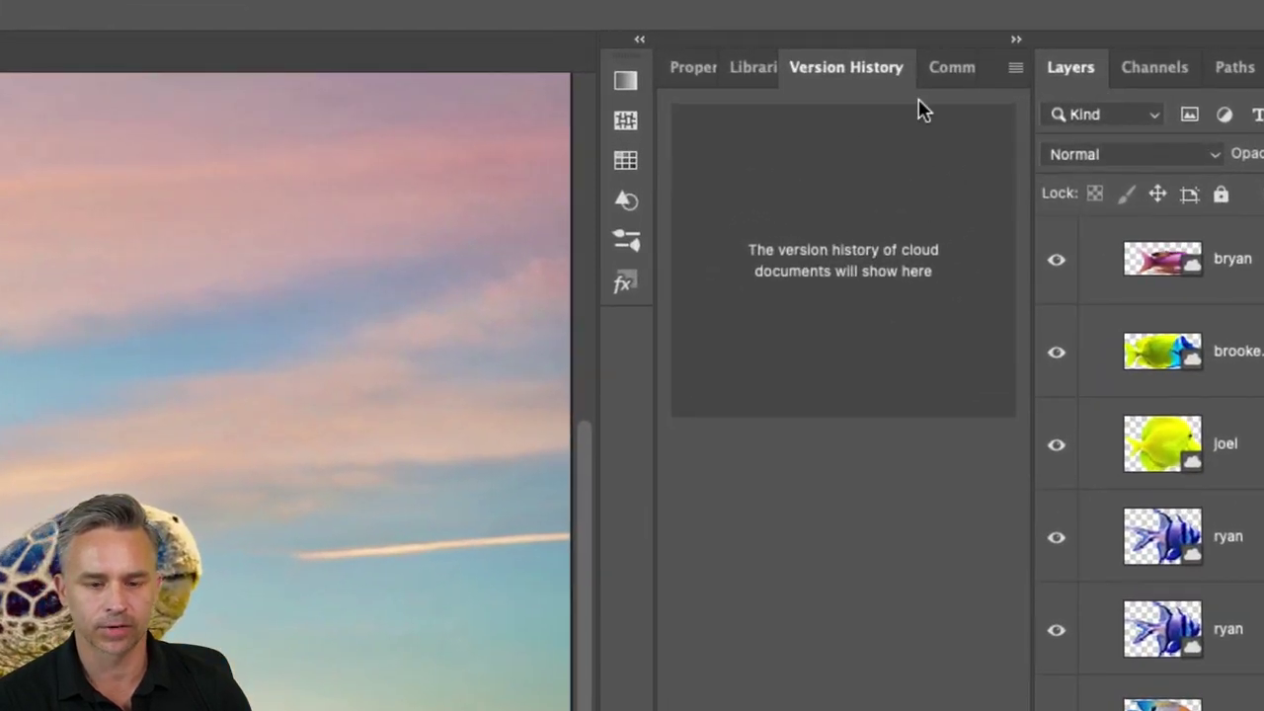
{"action": "left_click", "coordinate": [940, 69]}
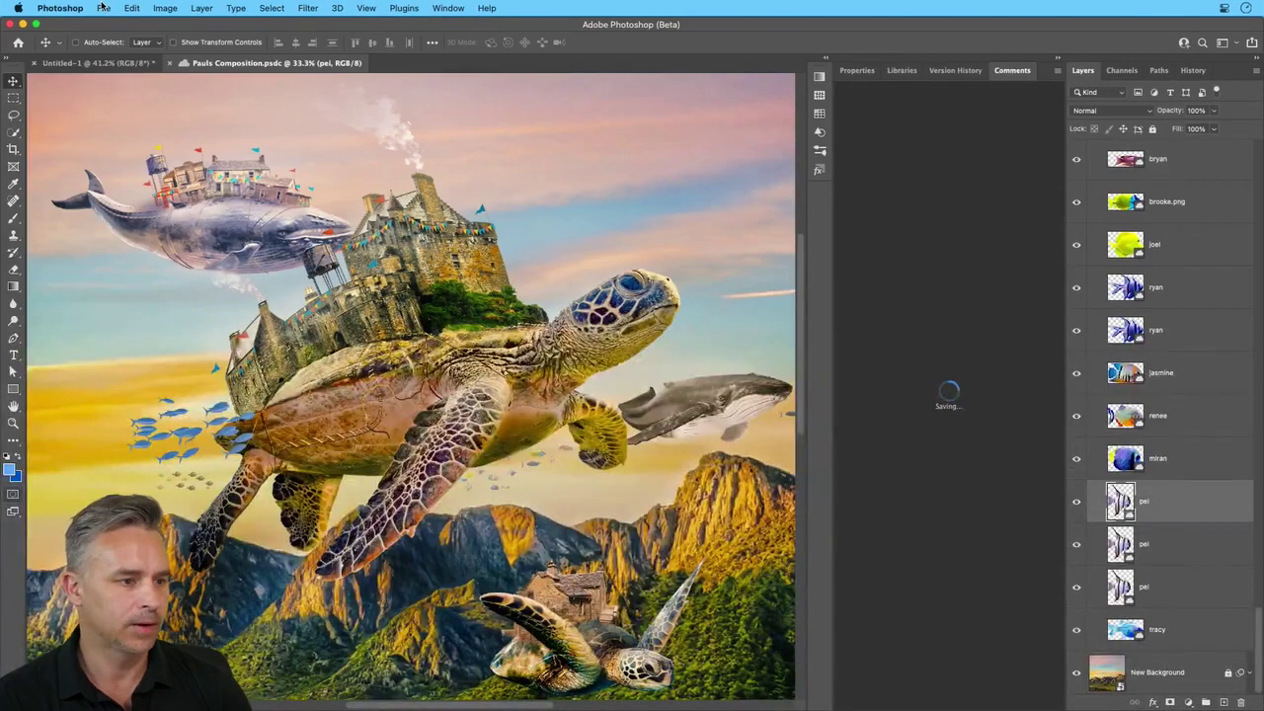
{"action": "left_click", "coordinate": [103, 8]}
{"action": "left_click", "coordinate": [117, 37]}
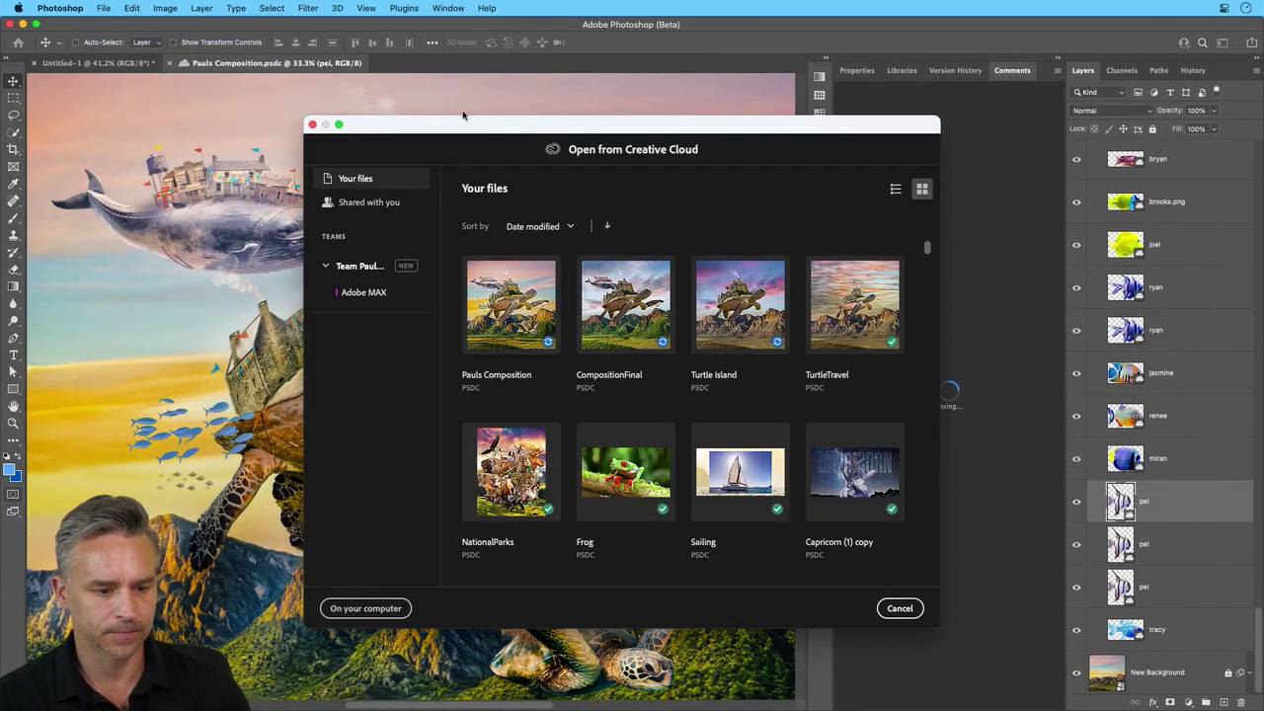
{"action": "double_click", "coordinate": [845, 333]}
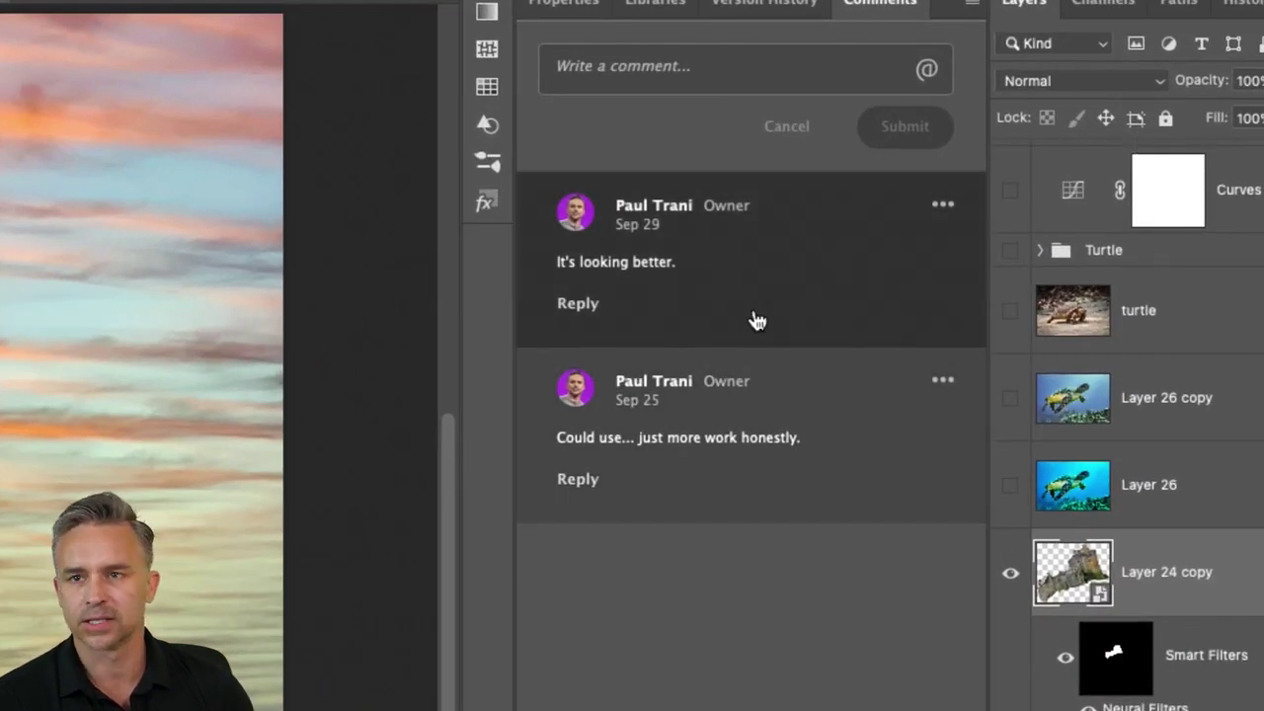
Post the comment 'You soo cool you're doing great!' on TurtleTravel and show its version history
{"action": "left_click", "coordinate": [657, 61]}
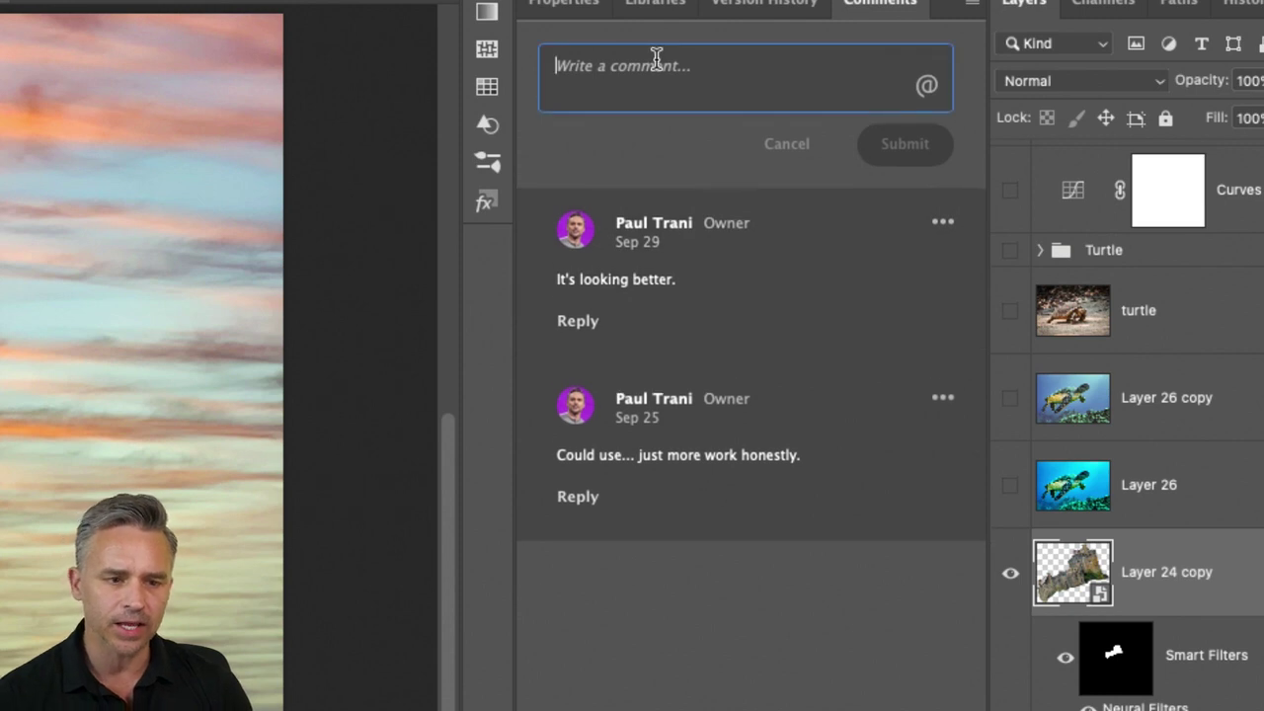
{"action": "type", "text": "You soo cool you're doing great!"}
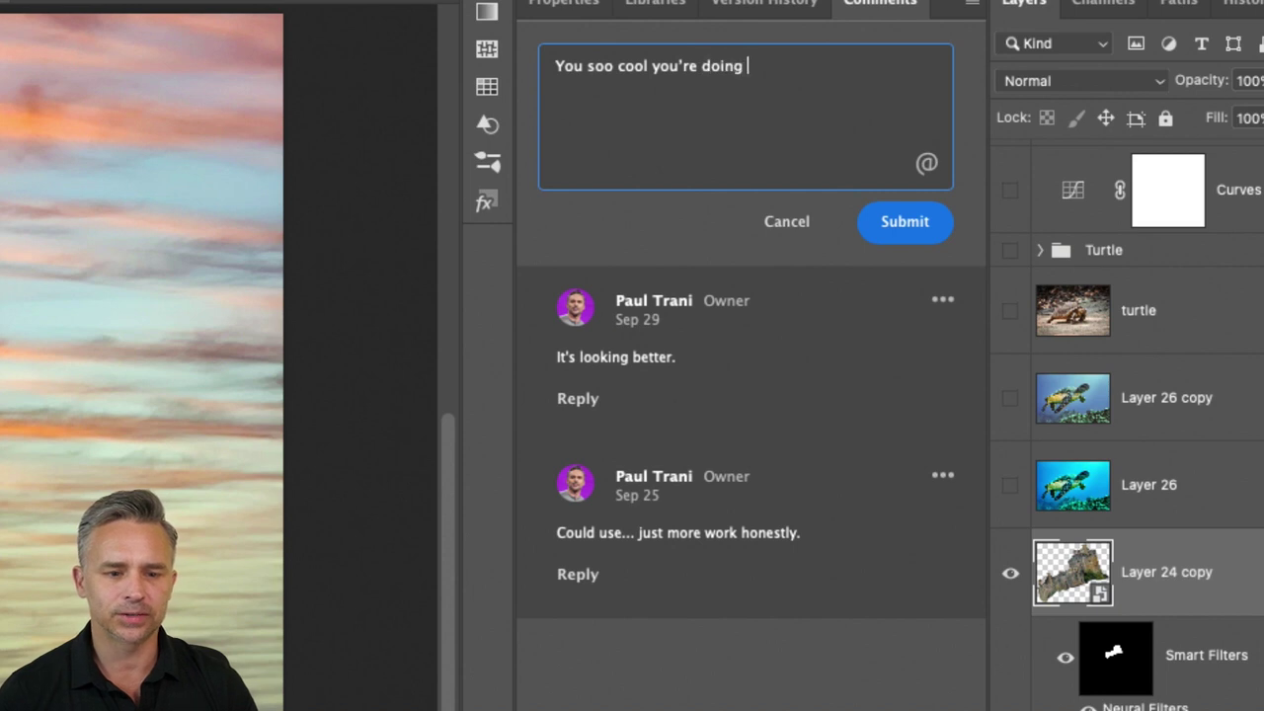
{"action": "left_click", "coordinate": [904, 222]}
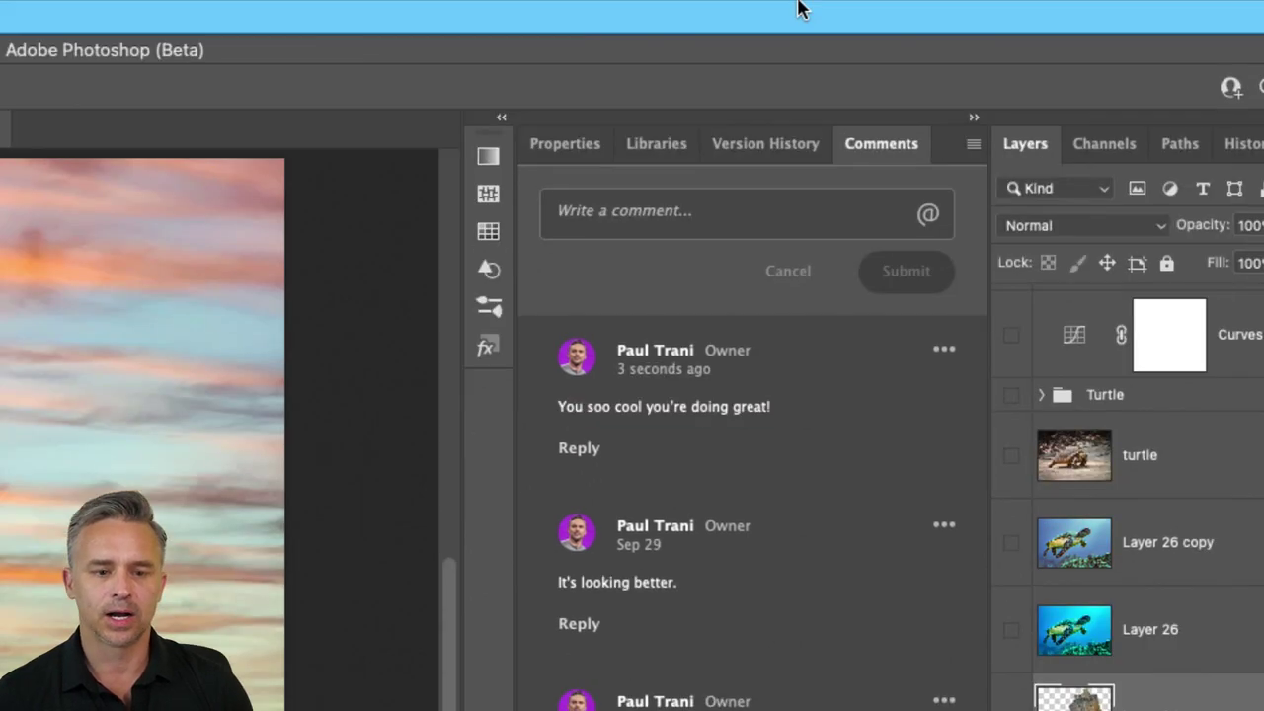
{"action": "left_click", "coordinate": [751, 2]}
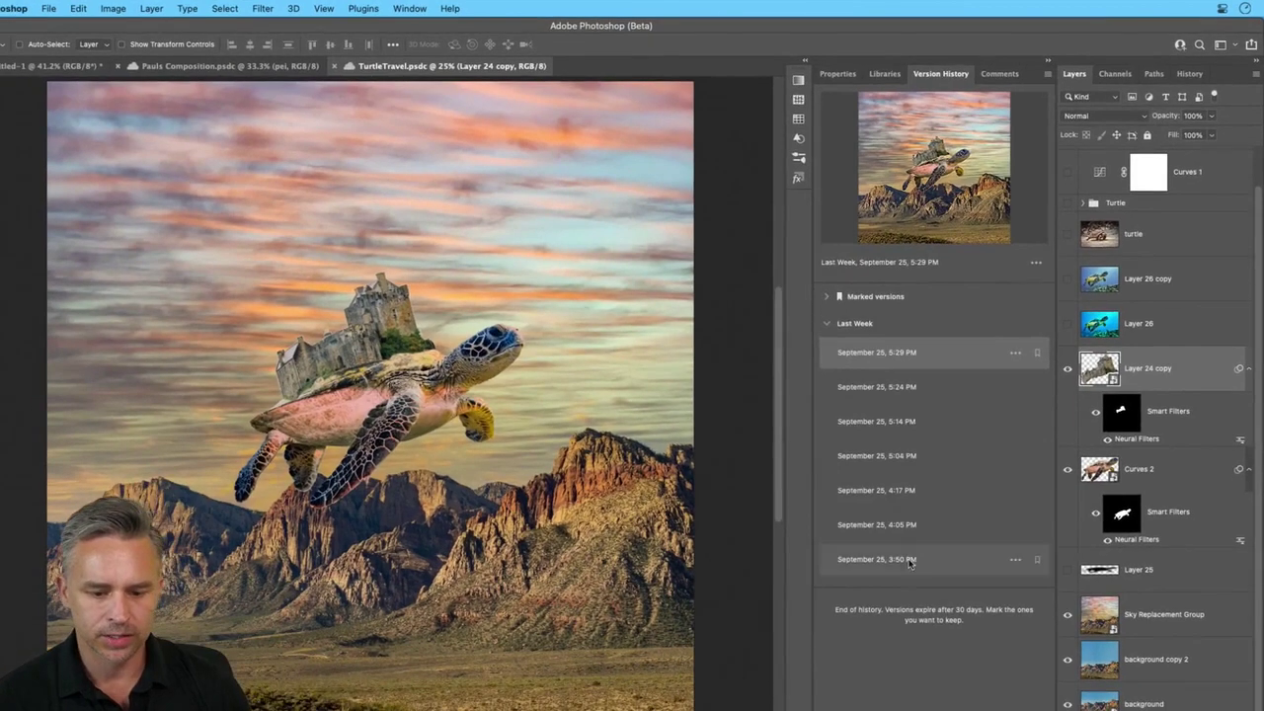
Bookmark the September 25, 3:50 PM version of TurtleTravel and name it 'beginning'
{"action": "left_click", "coordinate": [897, 559]}
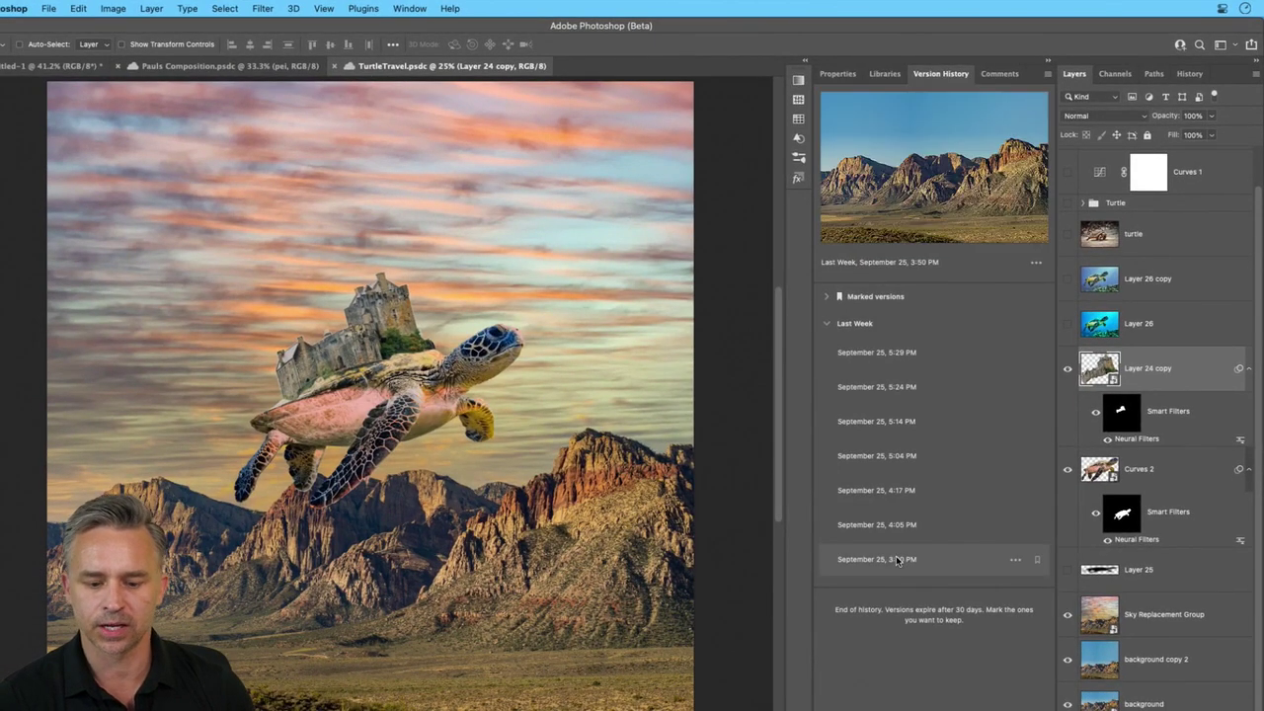
{"action": "left_click", "coordinate": [1037, 560]}
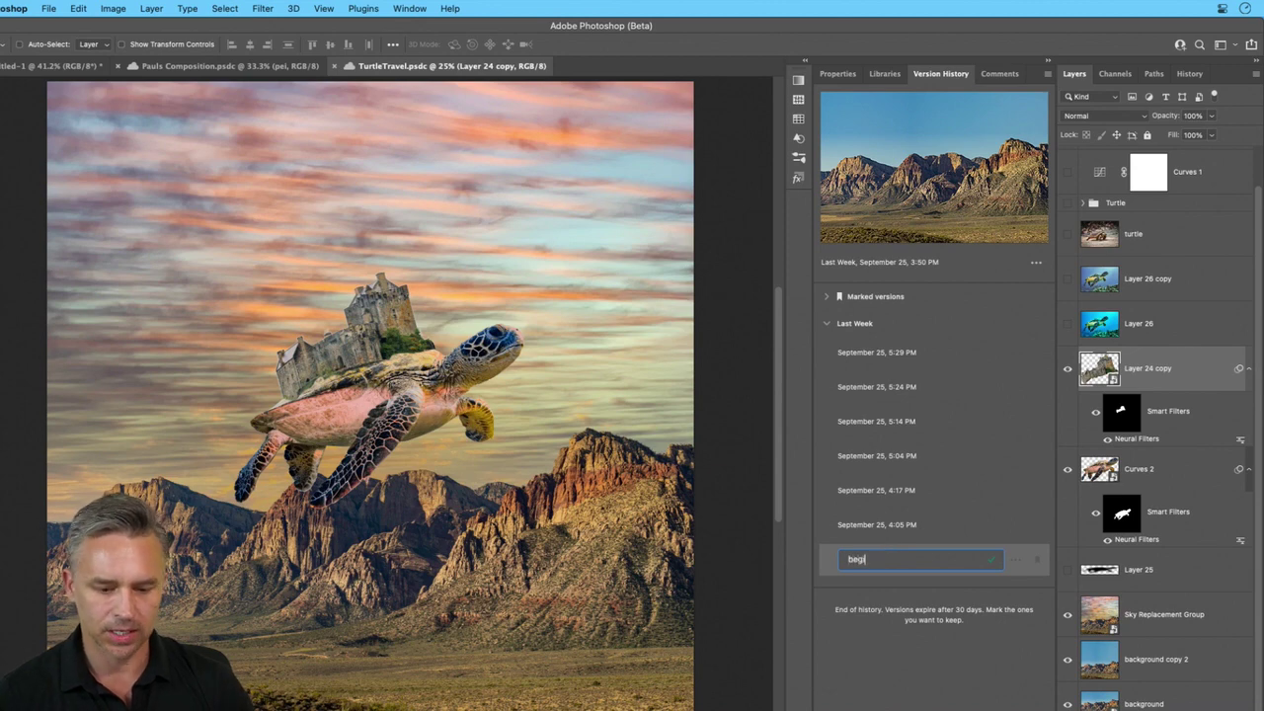
{"action": "type", "text": "beginning"}
{"action": "key", "text": "Return"}
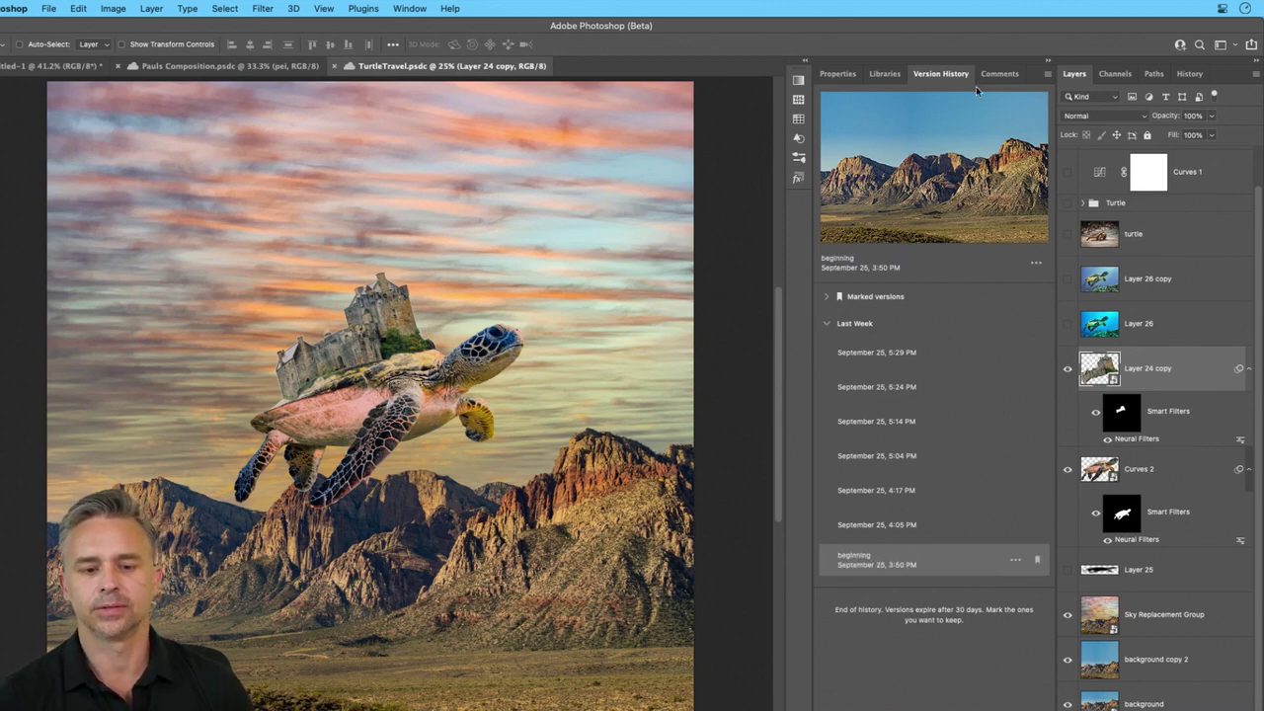
{"action": "left_click", "coordinate": [996, 74]}
{"action": "left_click", "coordinate": [939, 74]}
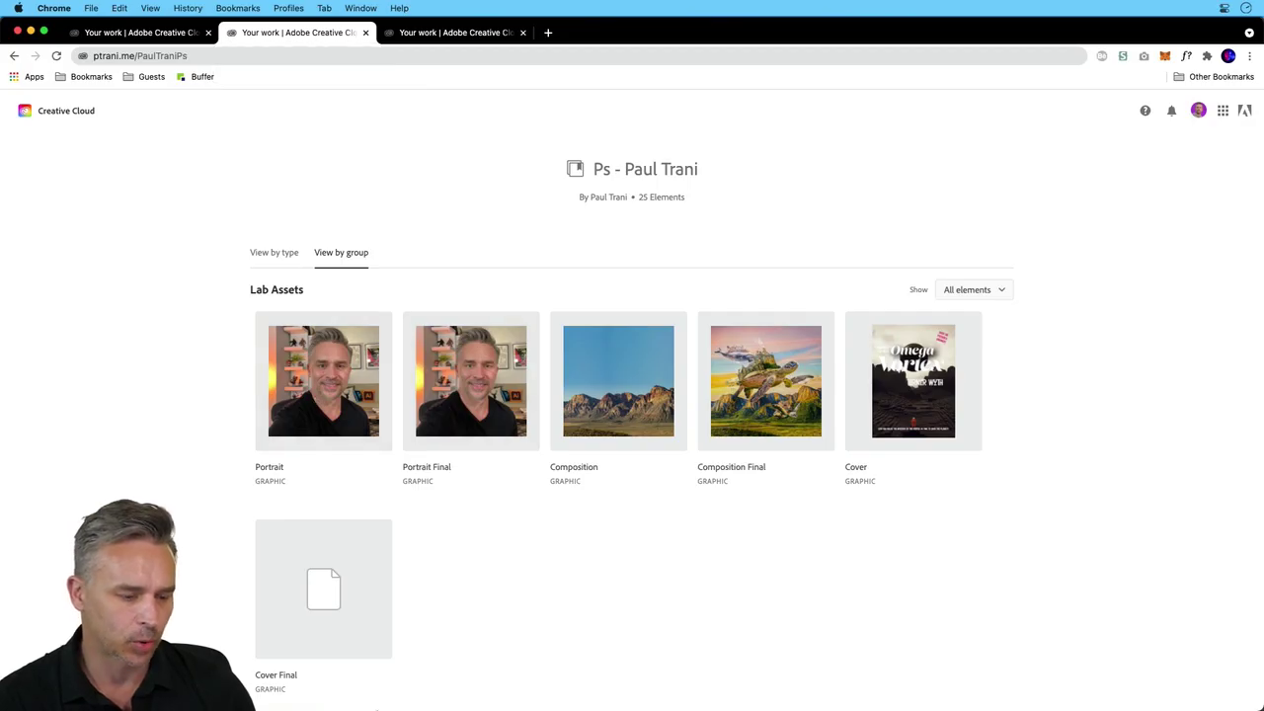
In the narrowed Libraries panel, open the Lab Assets Portrait asset as Portrait.psd
{"action": "mouse_move", "coordinate": [379, 695]}
{"action": "left_click", "coordinate": [262, 694]}
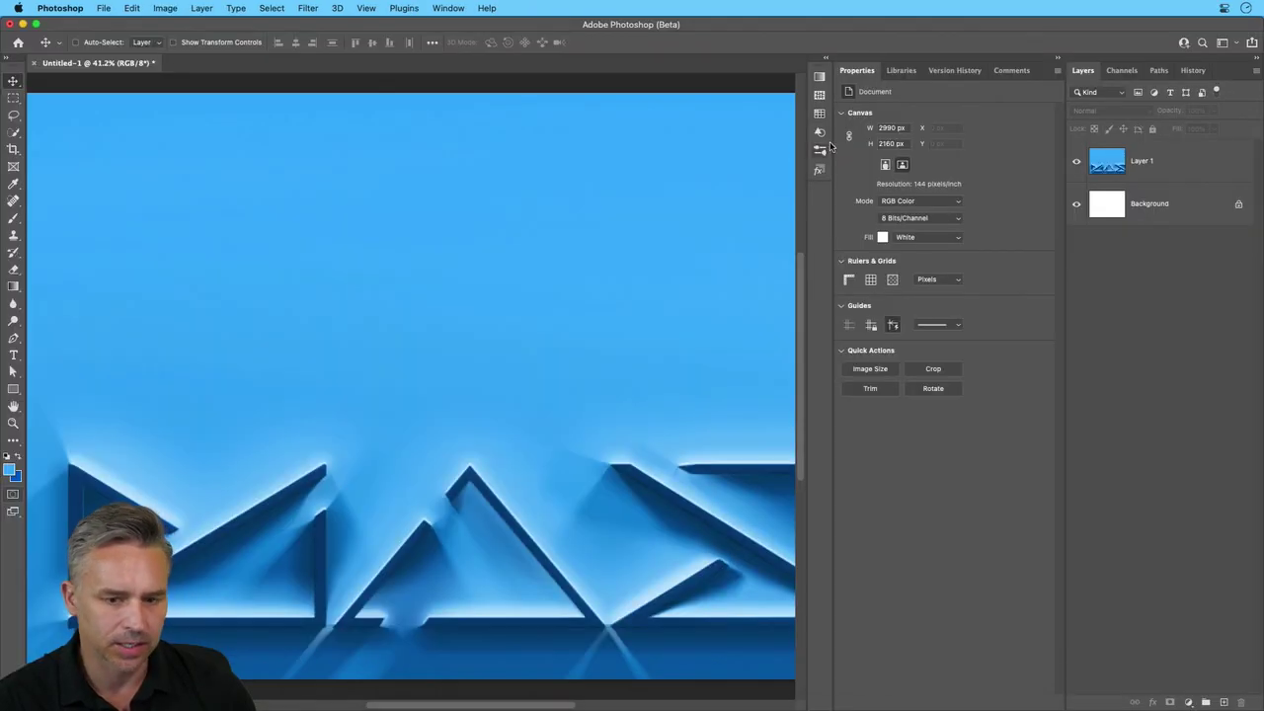
{"action": "left_click", "coordinate": [899, 70]}
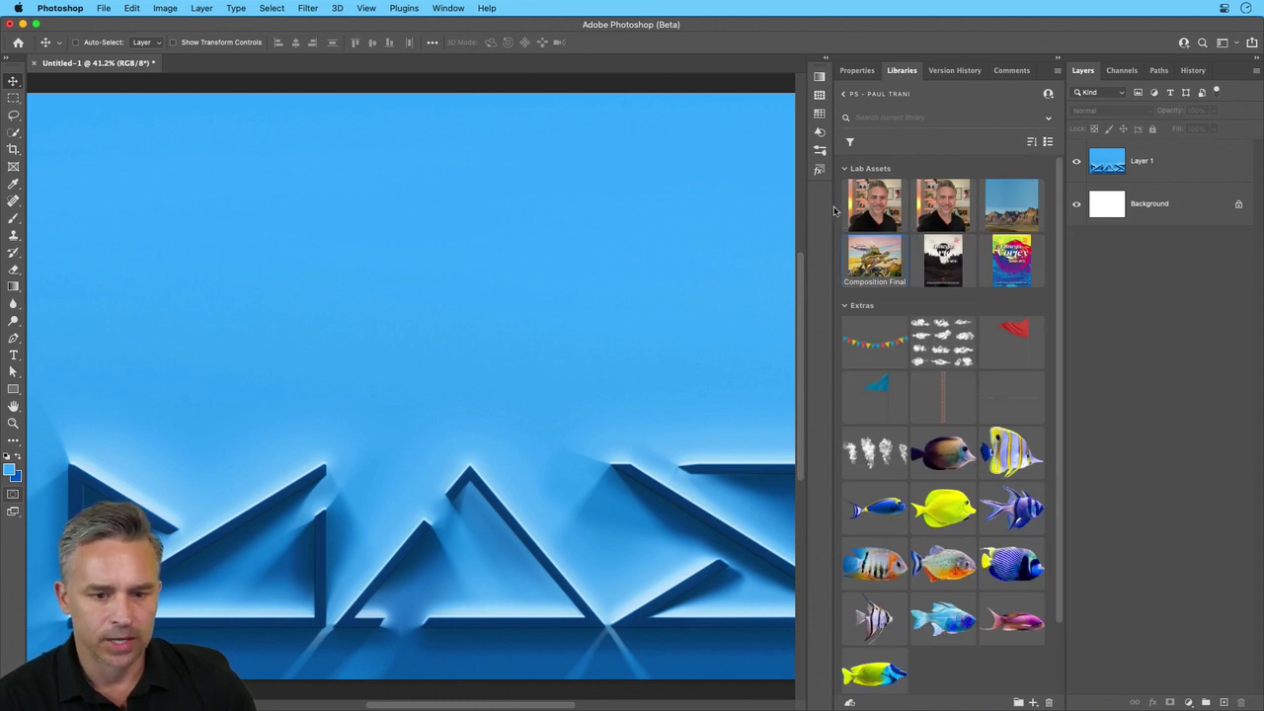
{"action": "left_click_drag", "start_coordinate": [830, 206], "coordinate": [913, 211]}
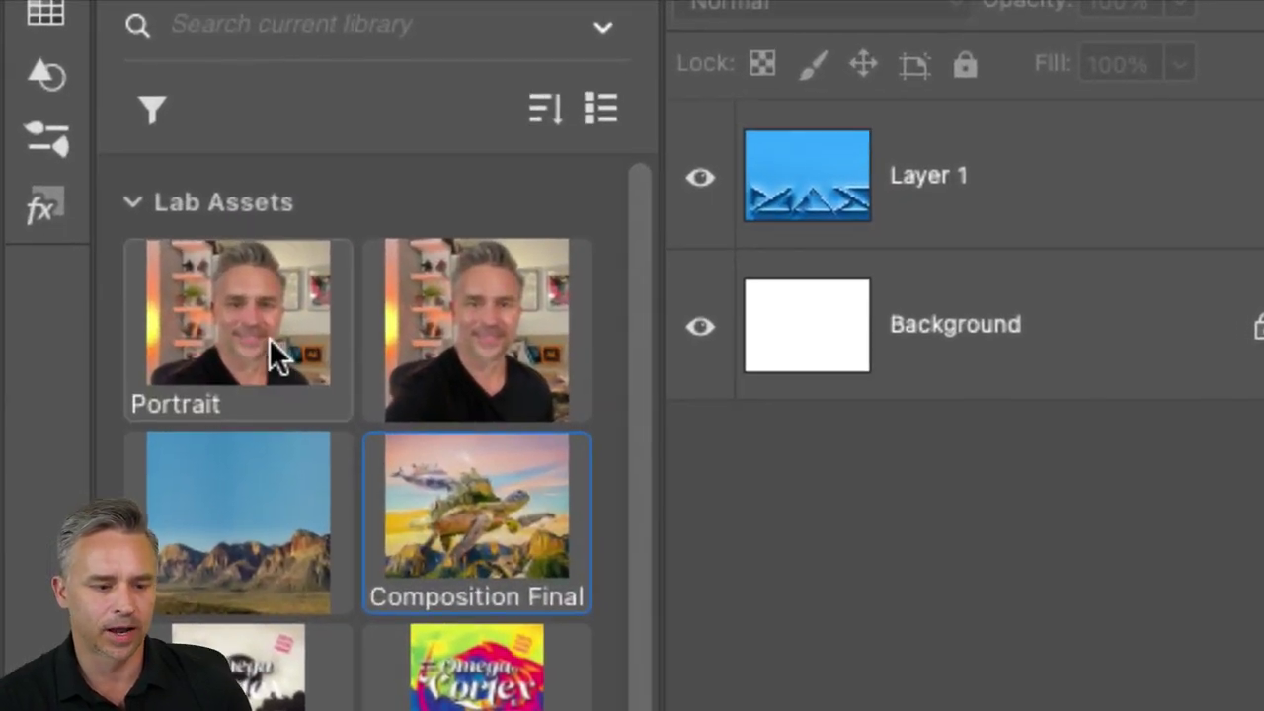
{"action": "left_click", "coordinate": [272, 338]}
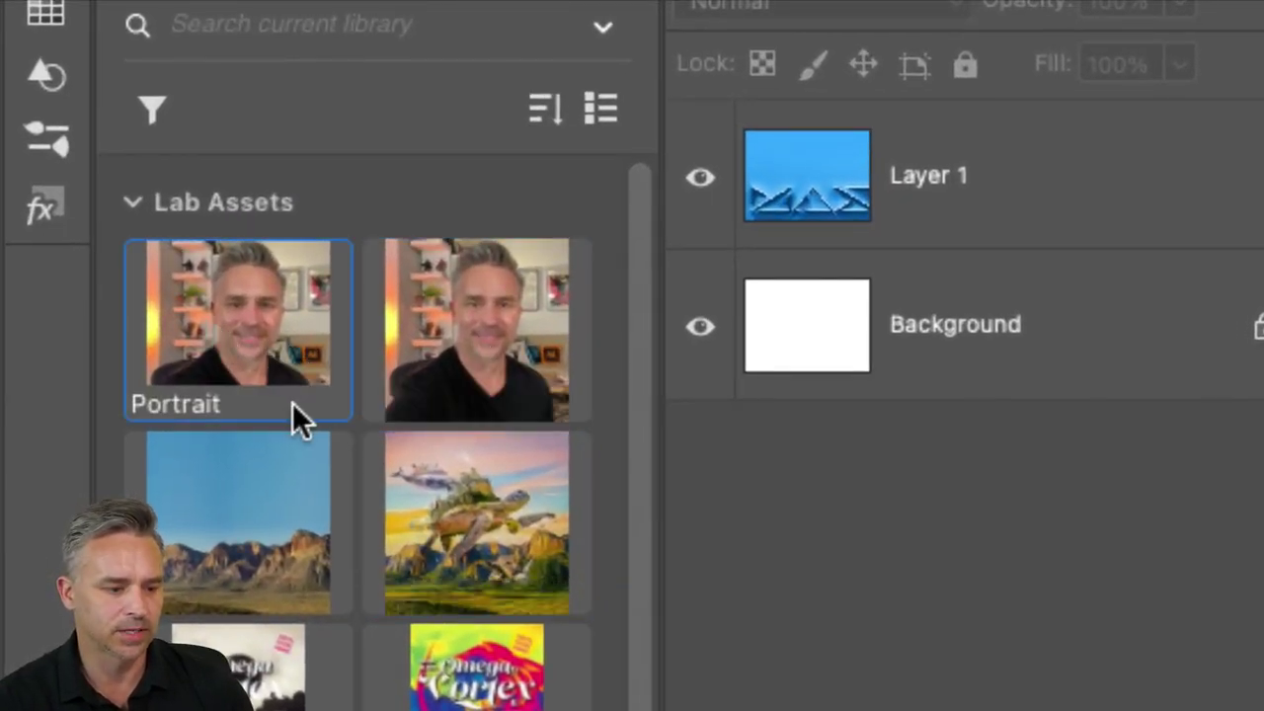
{"action": "left_click", "coordinate": [474, 362]}
{"action": "left_click", "coordinate": [243, 579]}
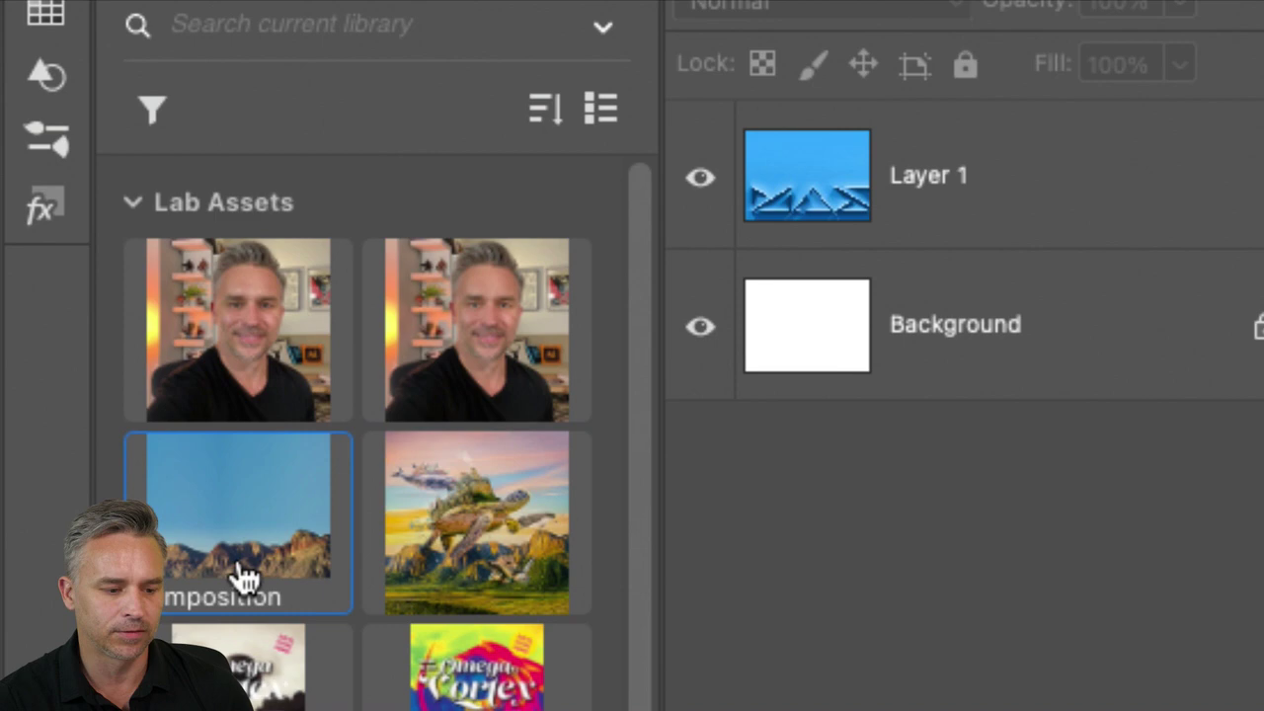
{"action": "left_click", "coordinate": [515, 586]}
{"action": "left_click", "coordinate": [255, 336]}
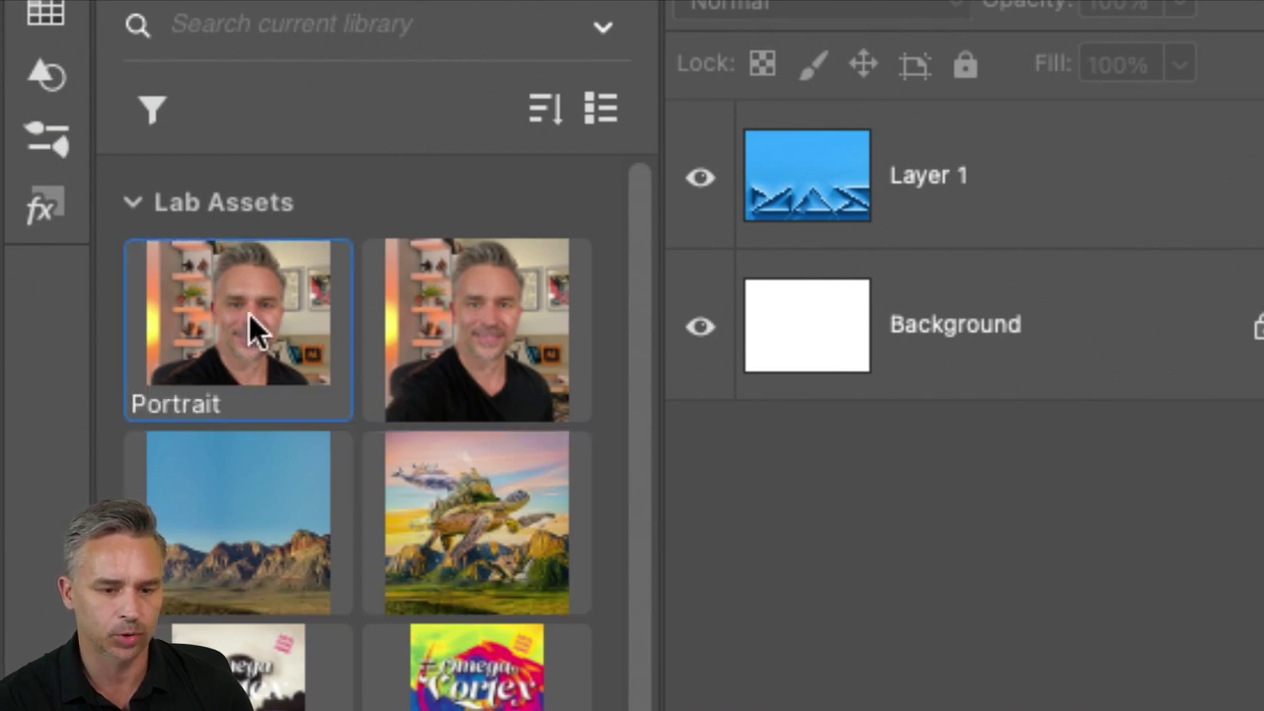
{"action": "double_click", "coordinate": [249, 313]}
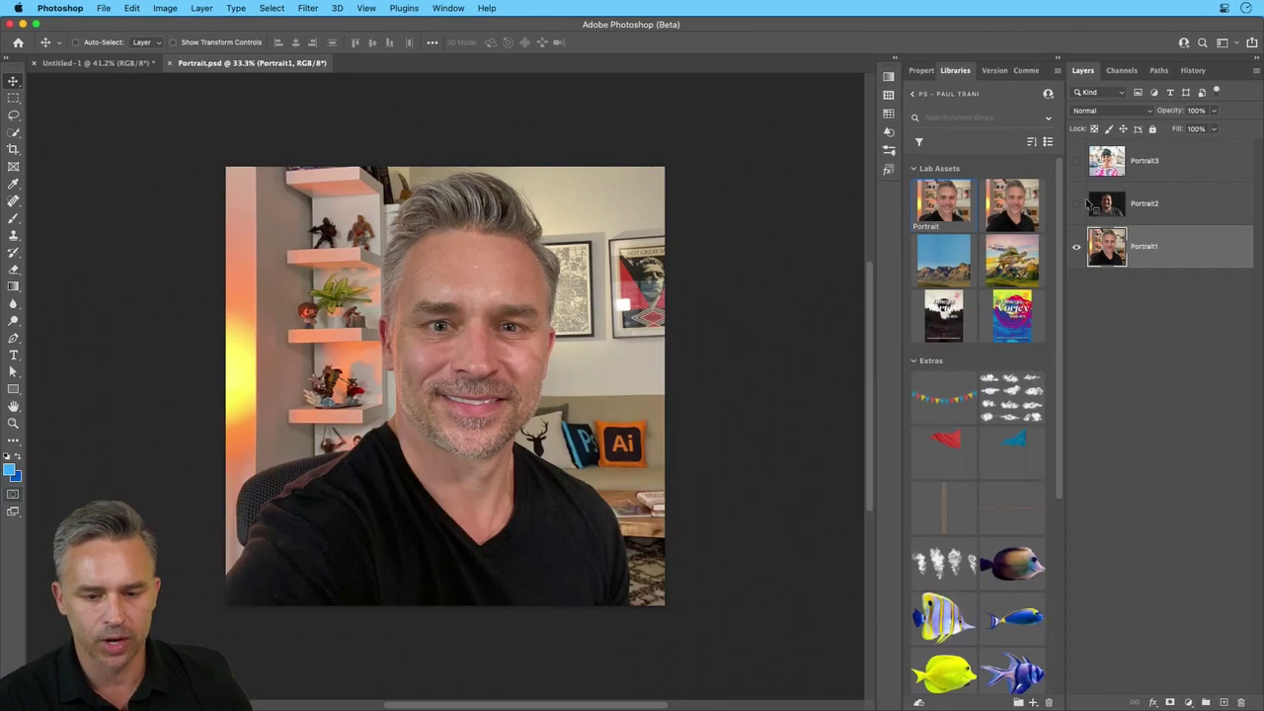
Compare the Portrait2 and Portrait3 photos, then hide them to leave only Portrait1 at 66.7%
{"action": "left_click", "coordinate": [1077, 204]}
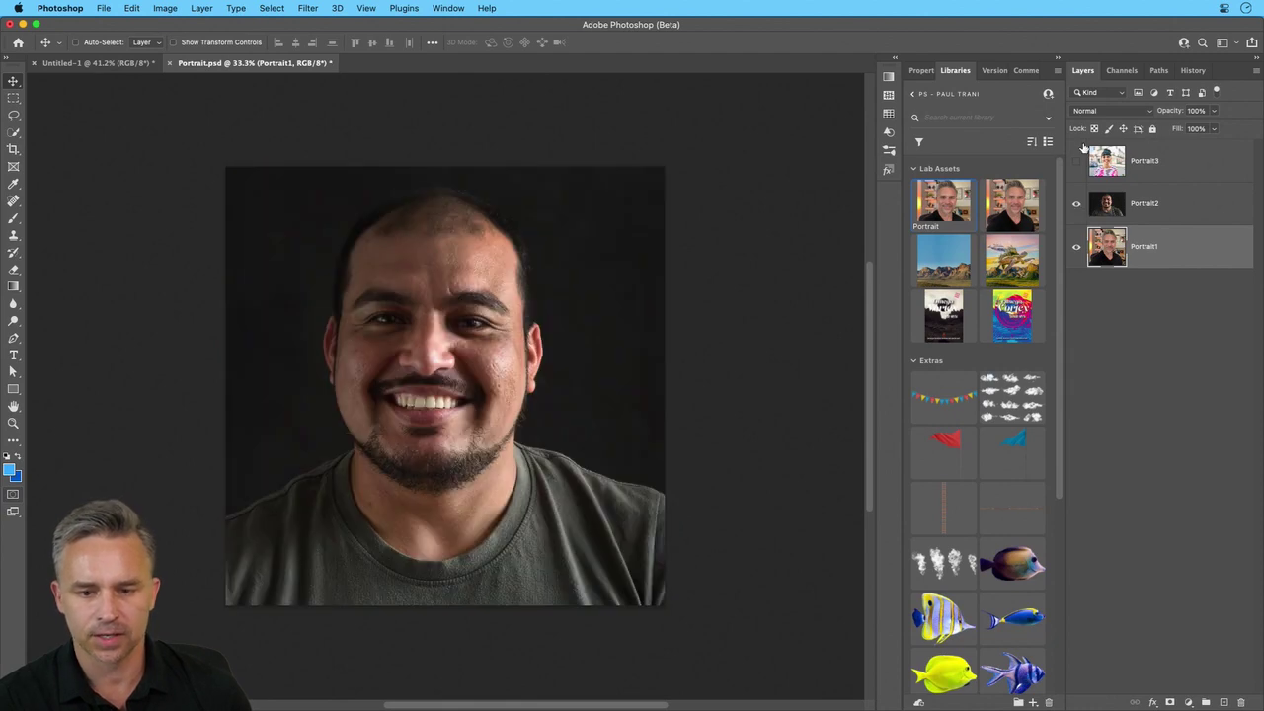
{"action": "left_click", "coordinate": [1078, 162]}
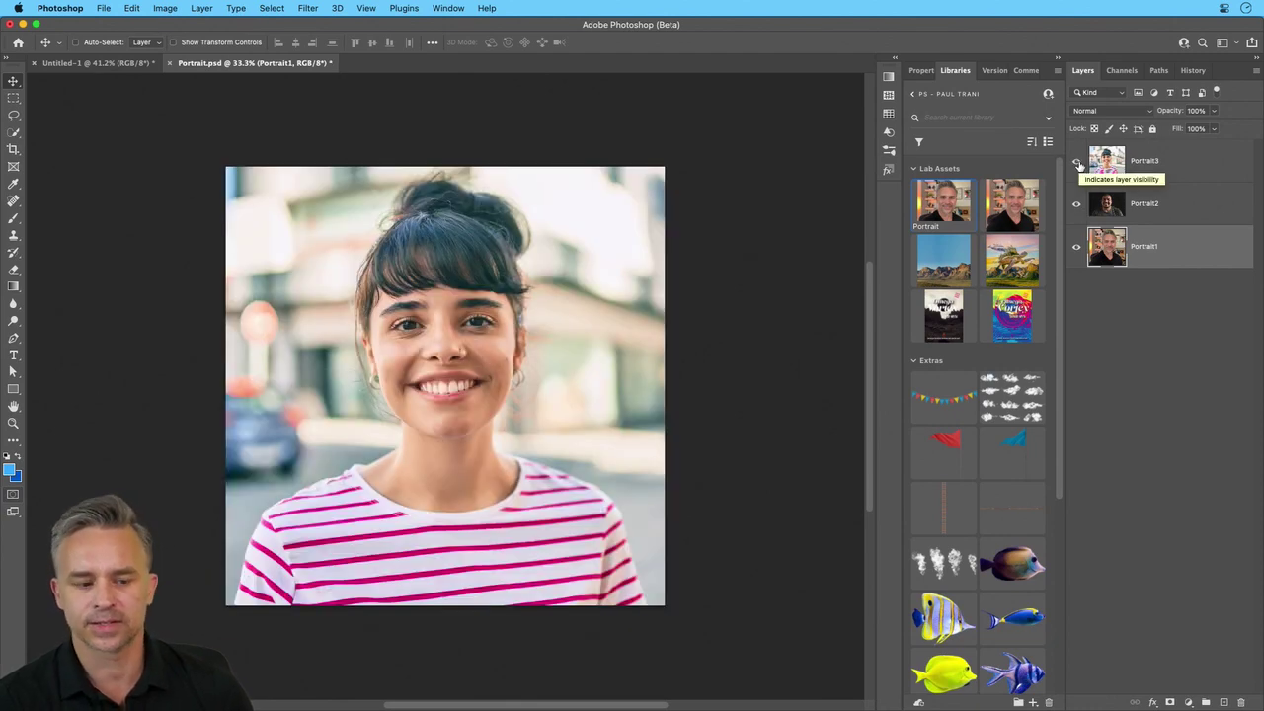
{"action": "left_click", "coordinate": [1078, 162]}
{"action": "left_click", "coordinate": [1077, 203]}
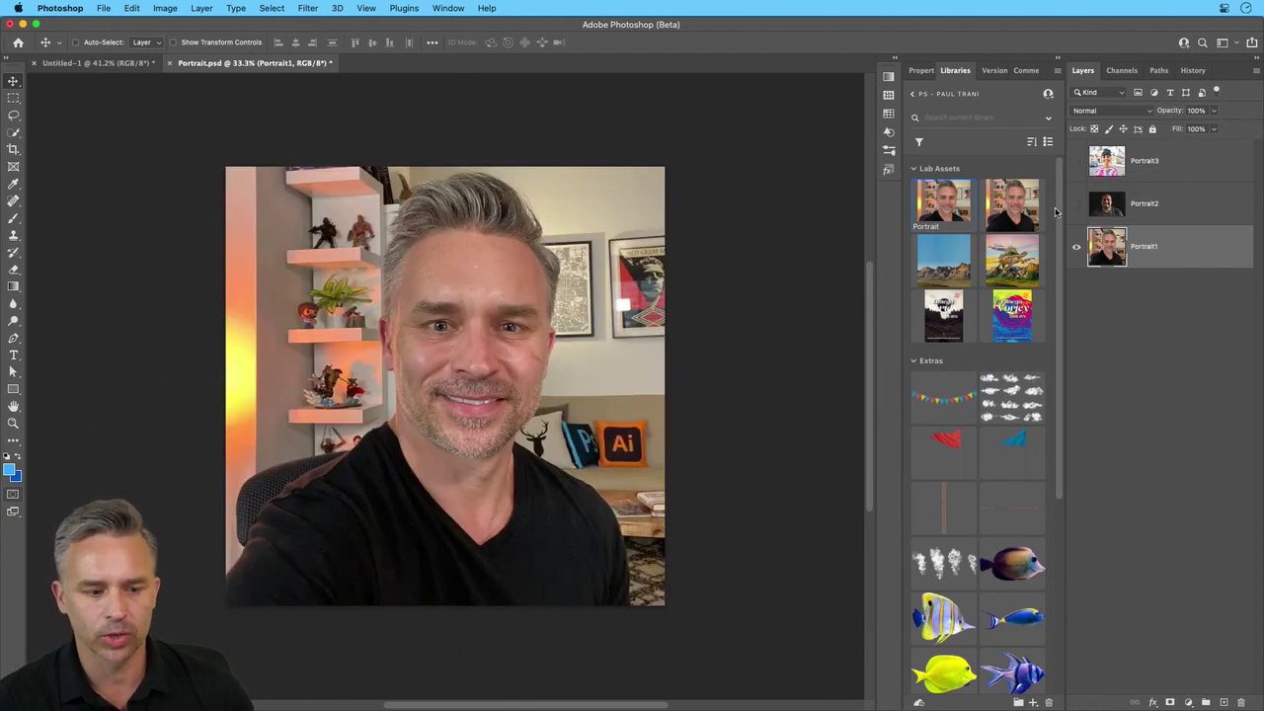
{"action": "key", "text": "super+equal"}
{"action": "key", "text": "super+equal"}
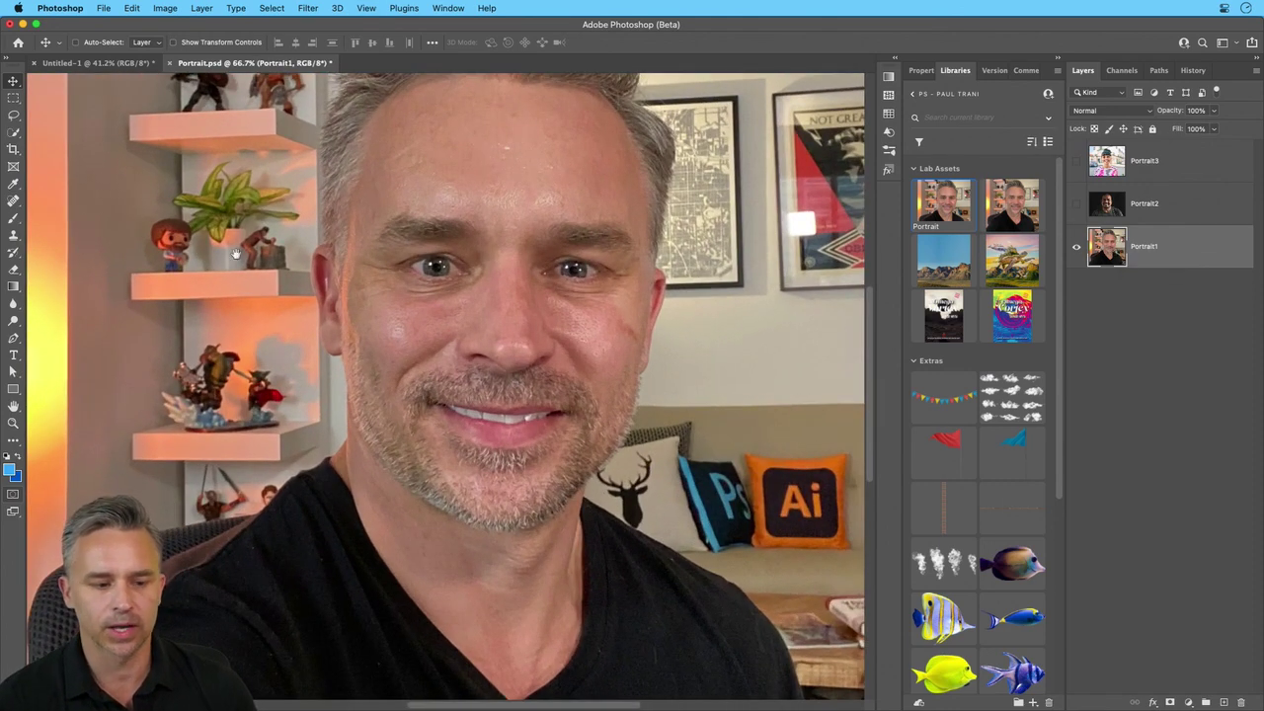
{"action": "scroll", "coordinate": [233, 296], "scroll_direction": "up", "scroll_amount": 3}
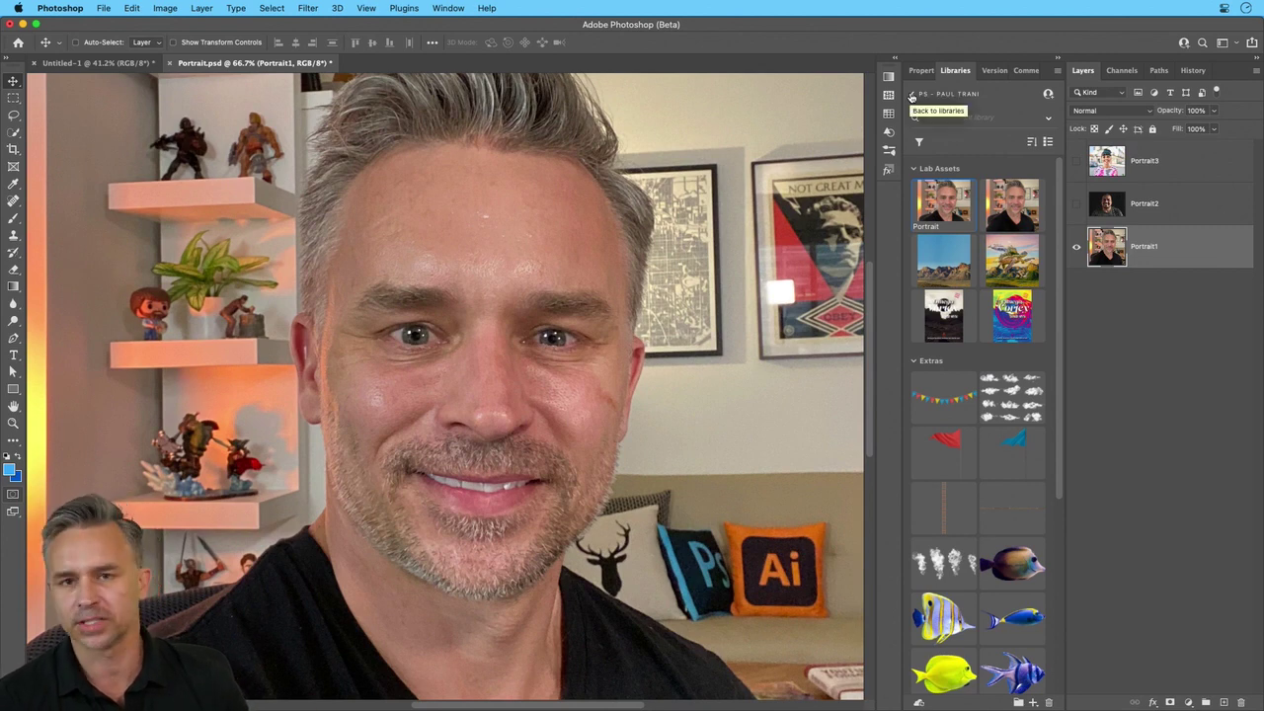
Convert the Portrait1 layer into a smart object
{"action": "right_click", "coordinate": [1190, 260]}
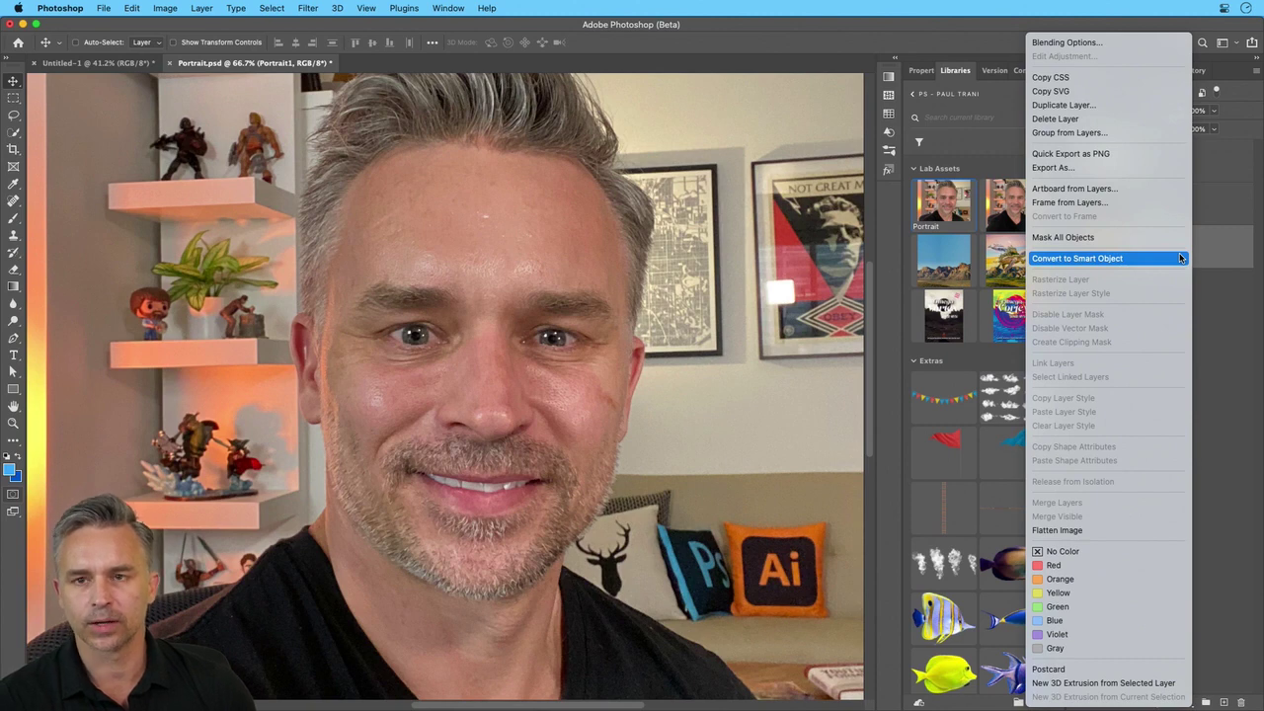
{"action": "left_click", "coordinate": [1077, 259]}
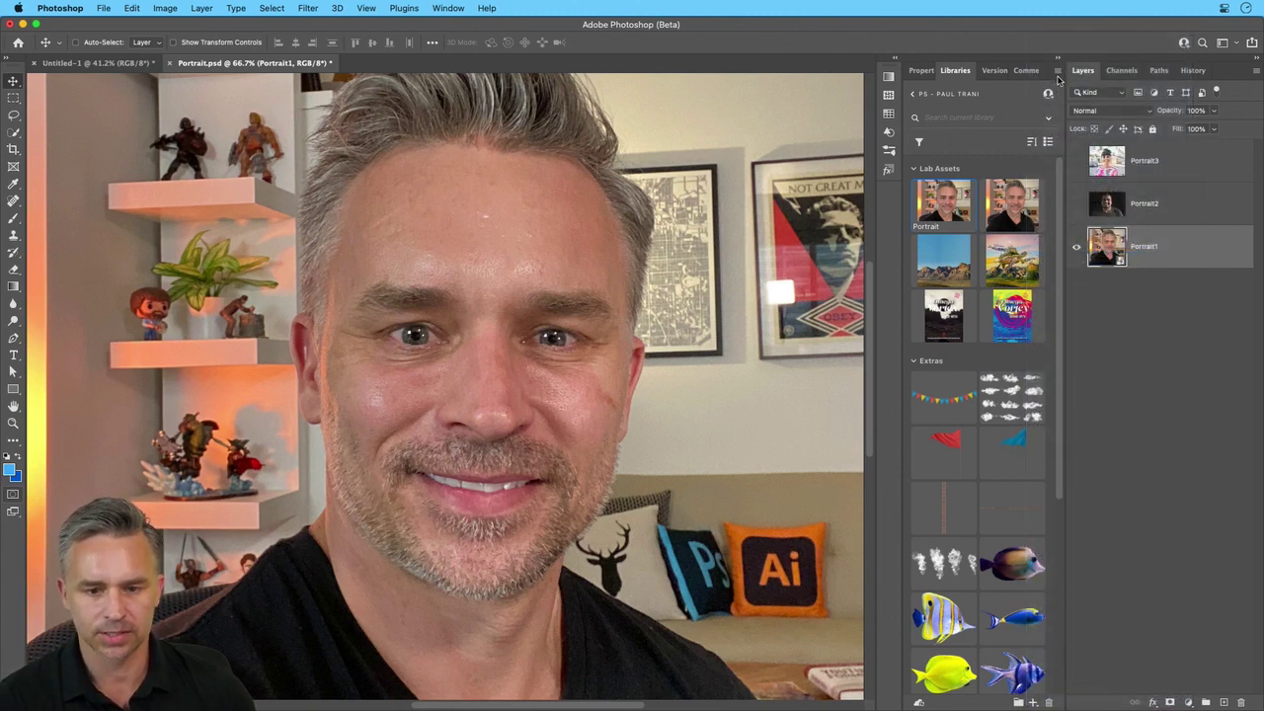
{"action": "left_click", "coordinate": [308, 8]}
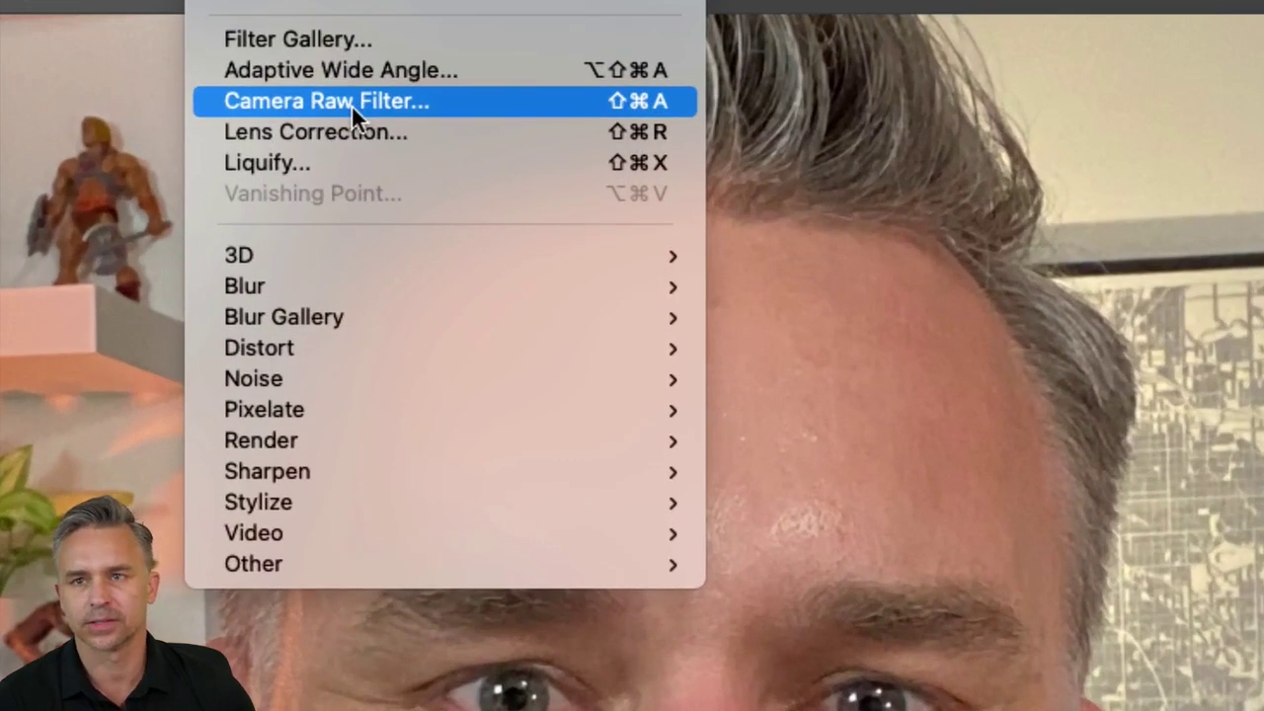
Apply Camera Raw to Portrait1 and lower Texture on the face, comparing before and after
{"action": "left_click", "coordinate": [351, 105]}
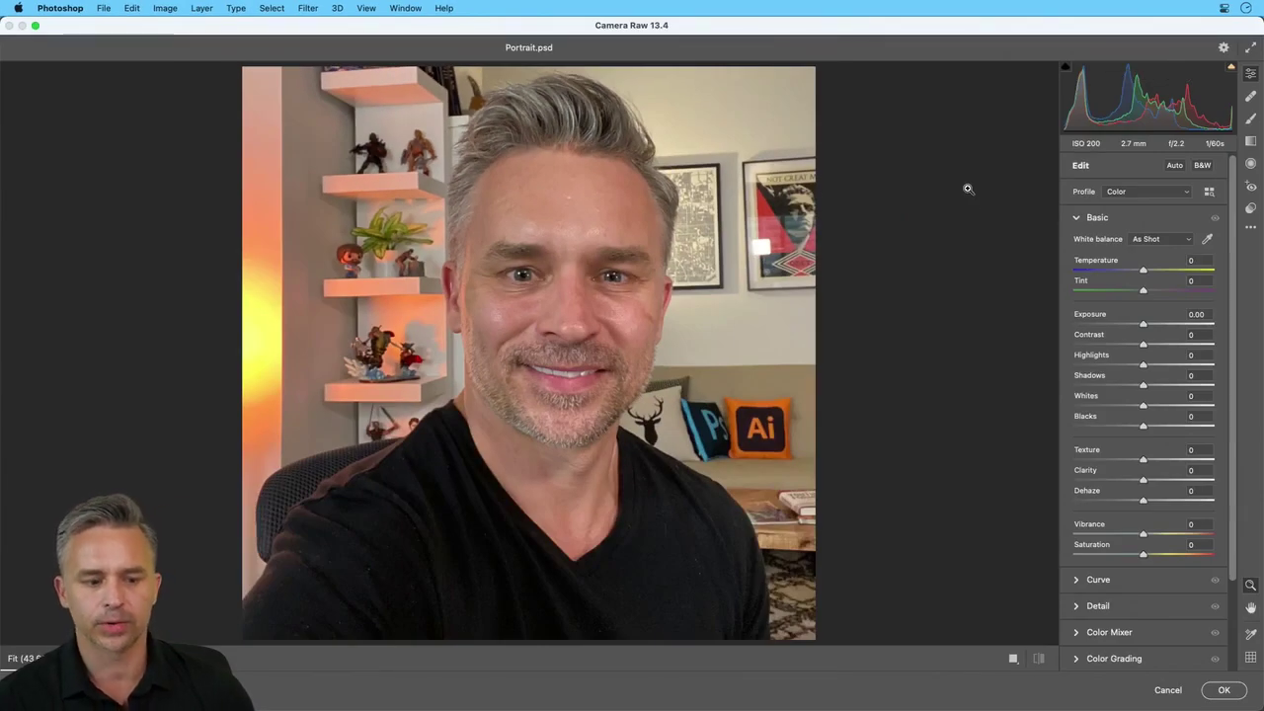
{"action": "left_click", "coordinate": [975, 199]}
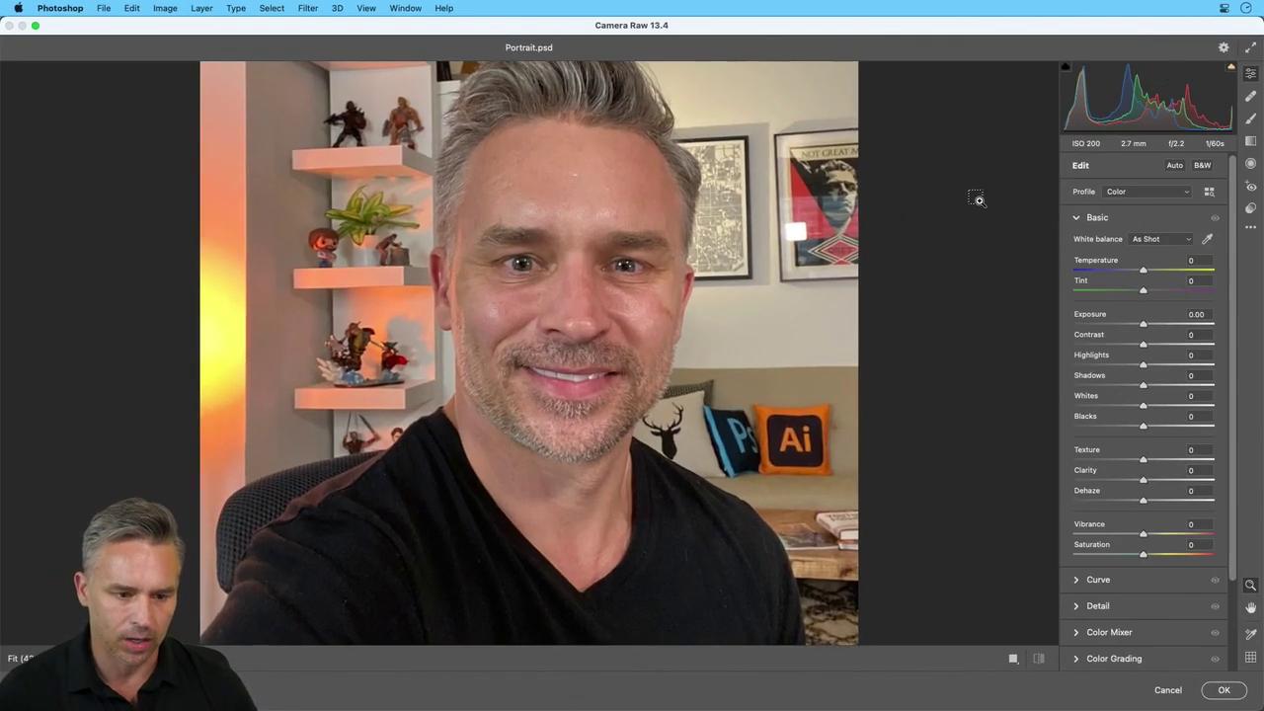
{"action": "left_click", "coordinate": [976, 199]}
{"action": "left_click", "coordinate": [980, 201]}
{"action": "scroll", "coordinate": [929, 219], "scroll_direction": "up", "scroll_amount": 5}
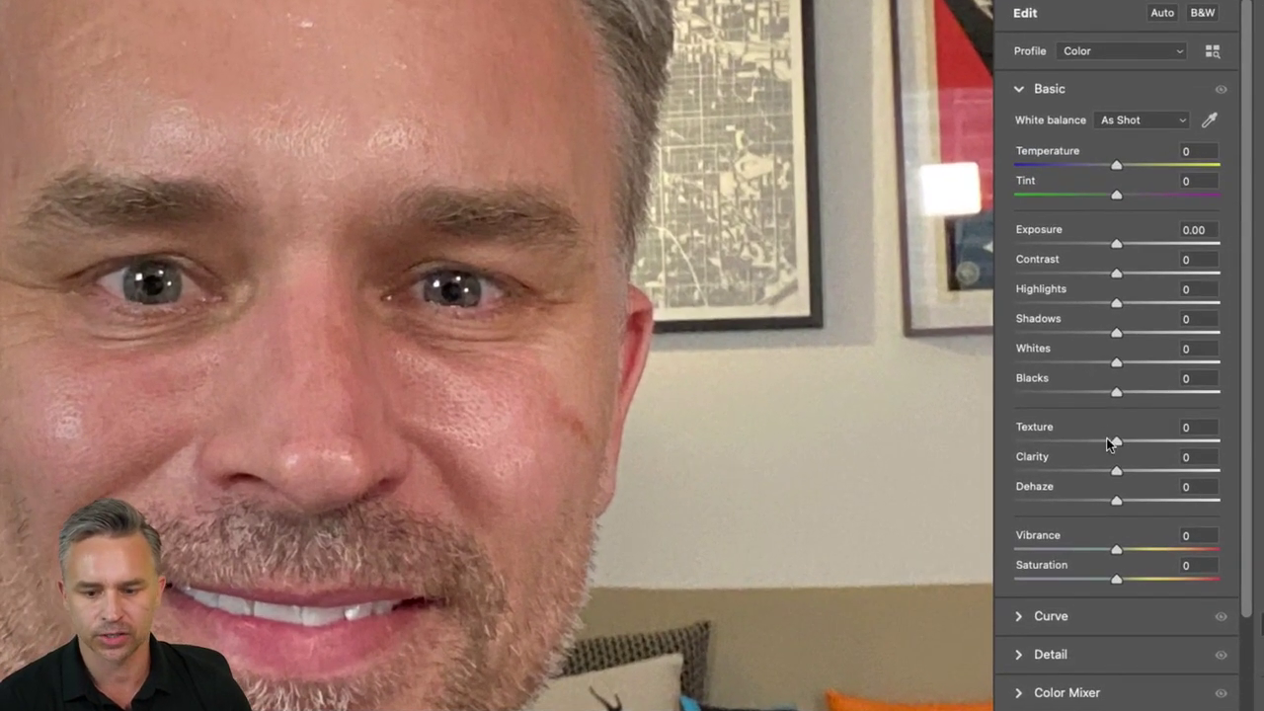
{"action": "left_click_drag", "start_coordinate": [1143, 460], "coordinate": [1110, 461]}
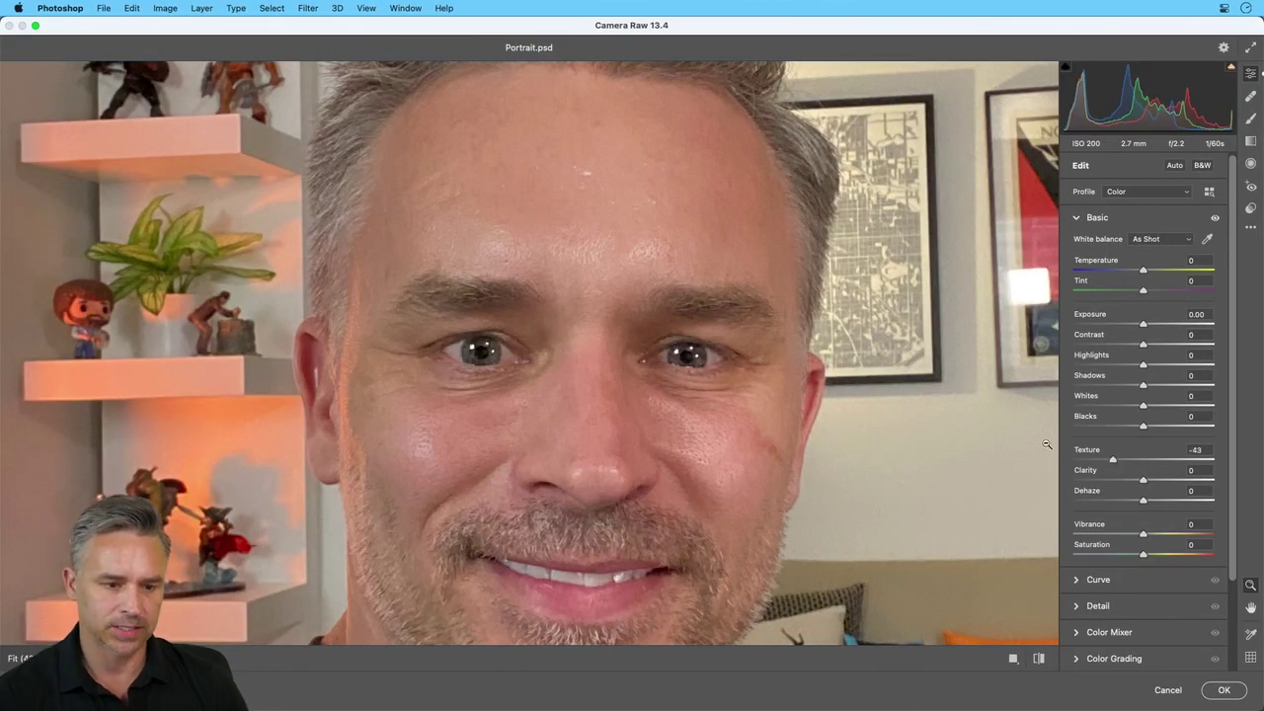
{"action": "left_click", "coordinate": [842, 412], "text": "alt"}
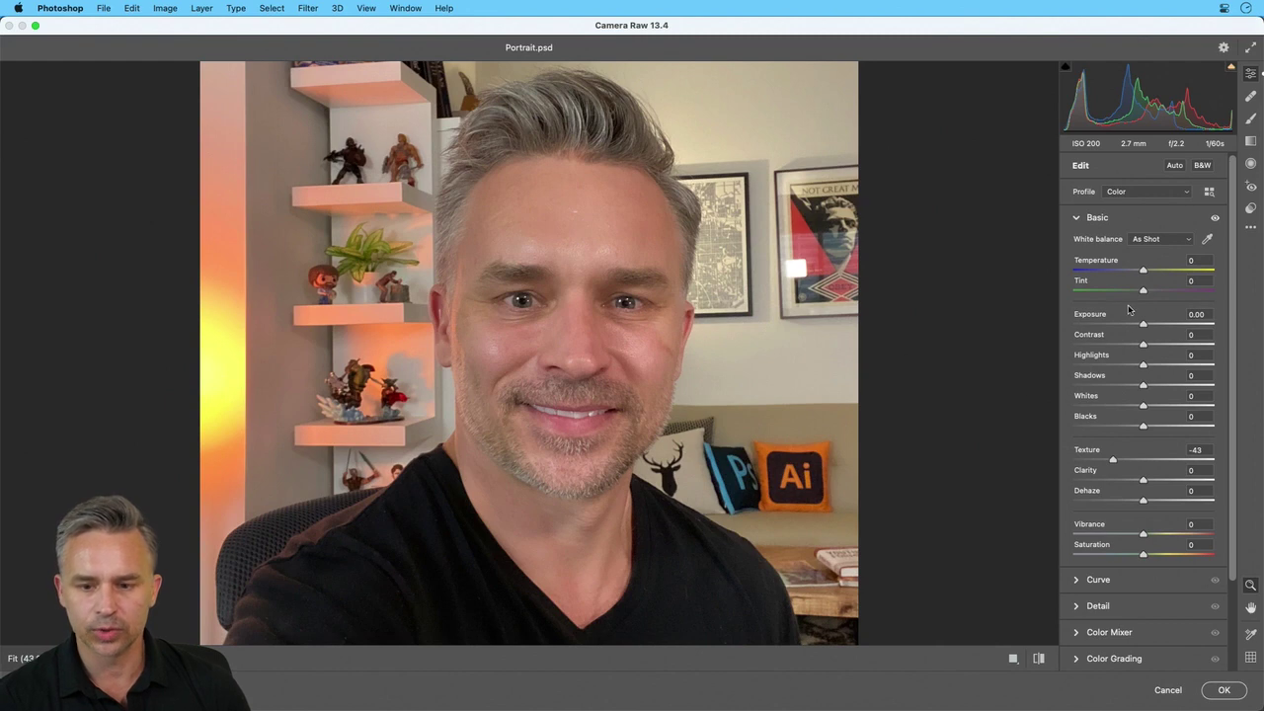
{"action": "scroll", "coordinate": [1145, 498], "scroll_direction": "down", "scroll_amount": 1}
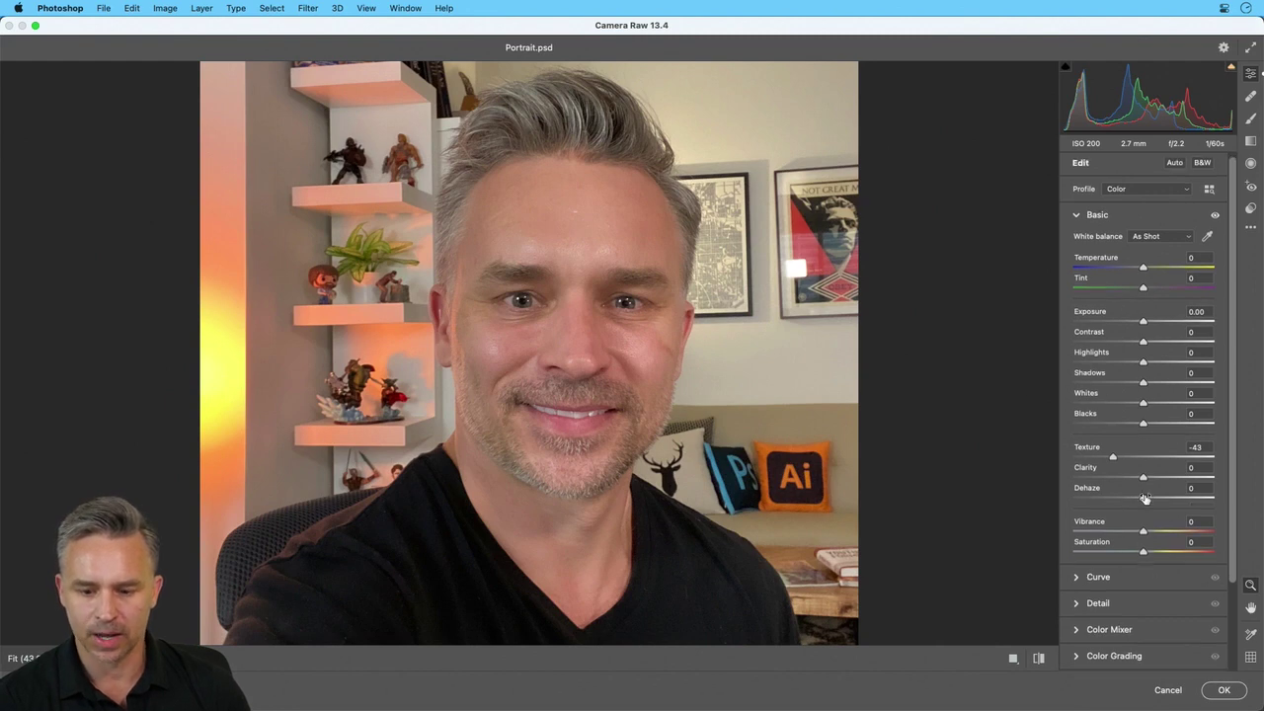
{"action": "left_click", "coordinate": [1041, 661]}
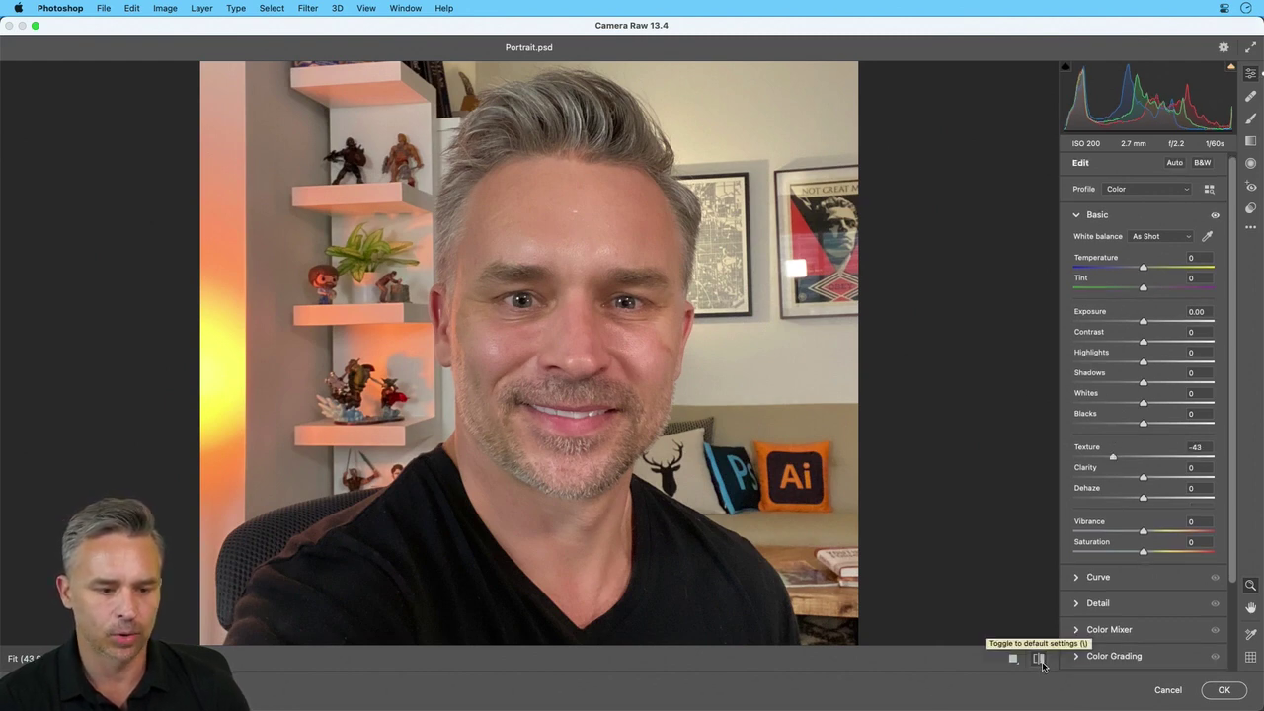
{"action": "left_click", "coordinate": [1041, 662]}
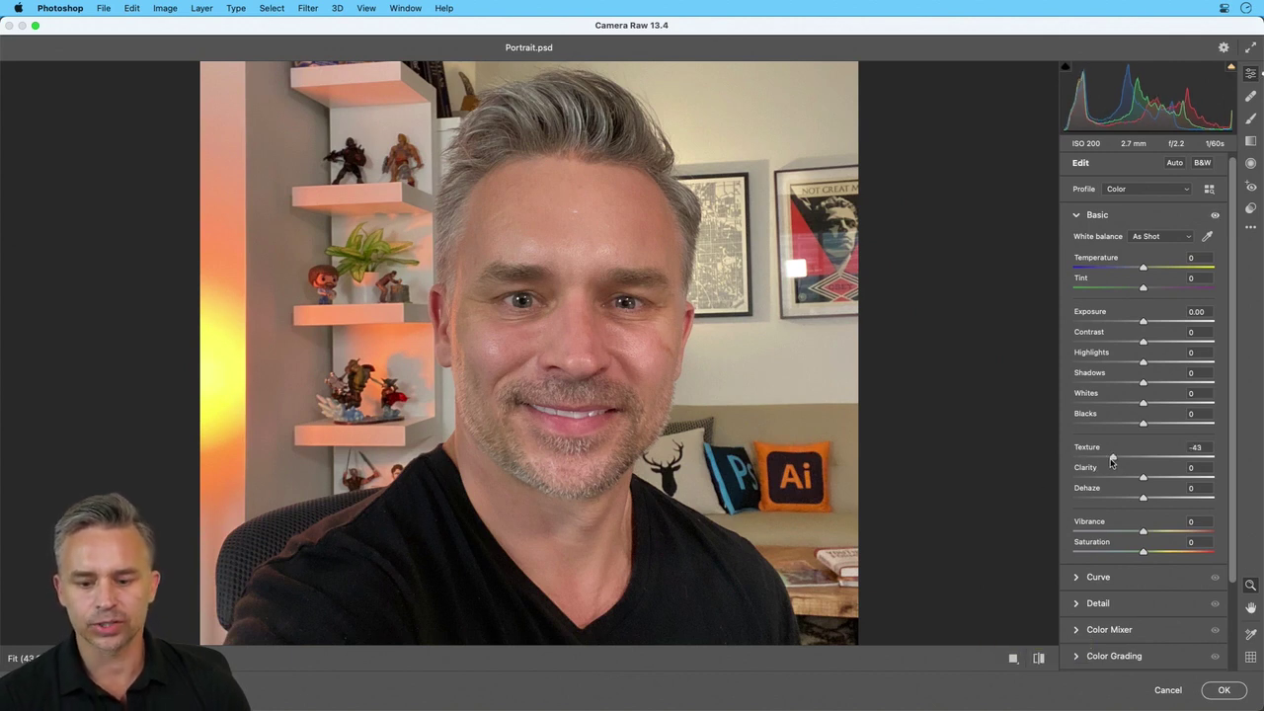
Settle on Texture -36, Clarity 0 and Exposure +0.25, then zoom in on the forehead
{"action": "left_click_drag", "start_coordinate": [1112, 462], "coordinate": [1044, 461]}
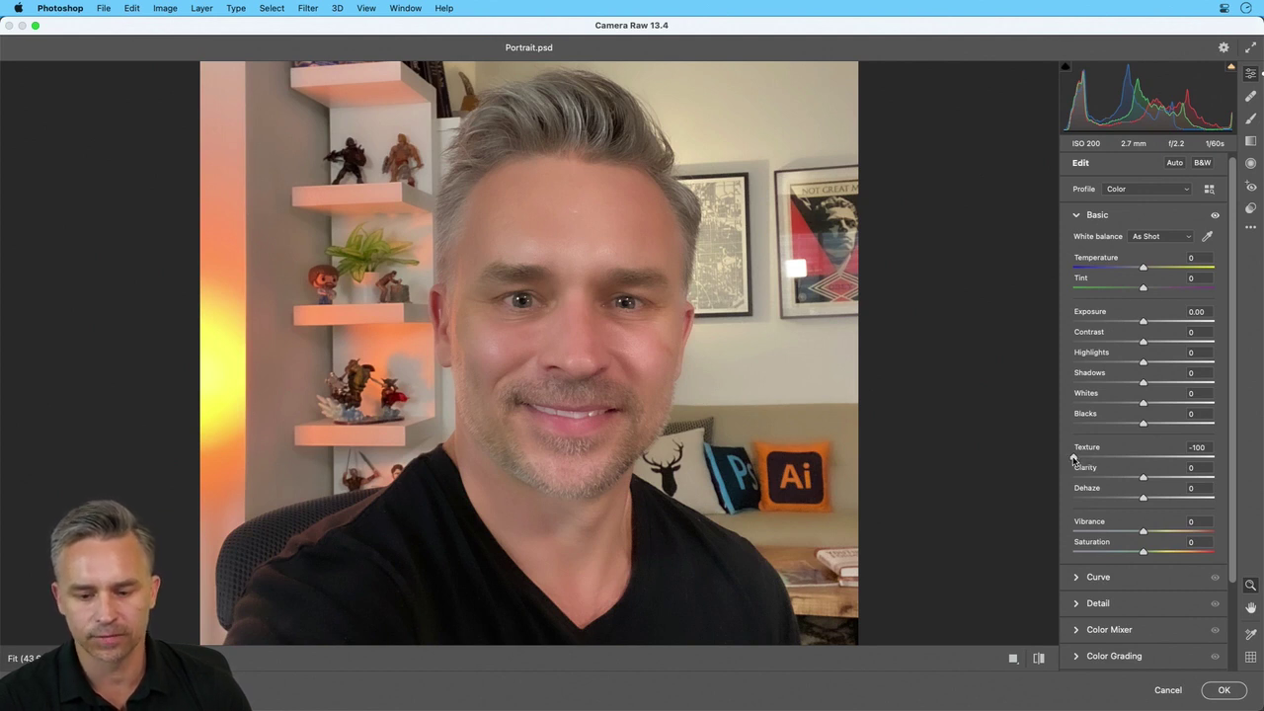
{"action": "left_click_drag", "start_coordinate": [1143, 480], "coordinate": [1080, 479]}
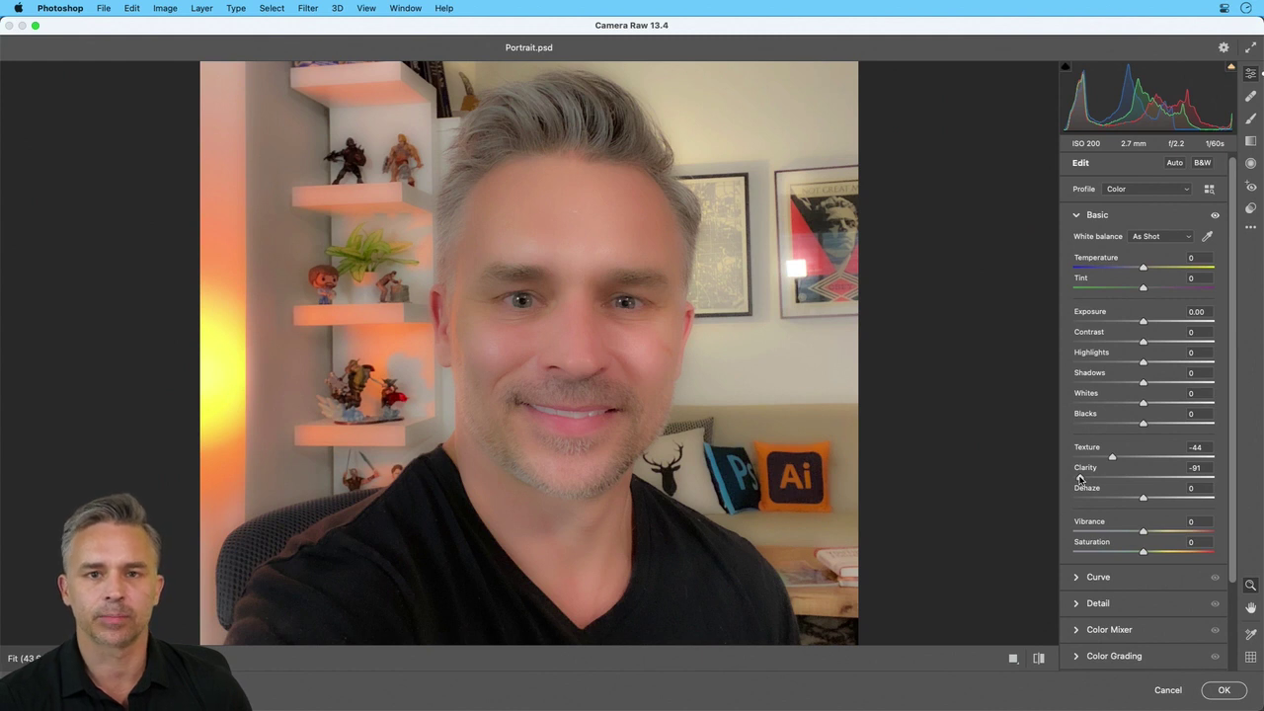
{"action": "left_click_drag", "start_coordinate": [1090, 480], "coordinate": [1146, 482]}
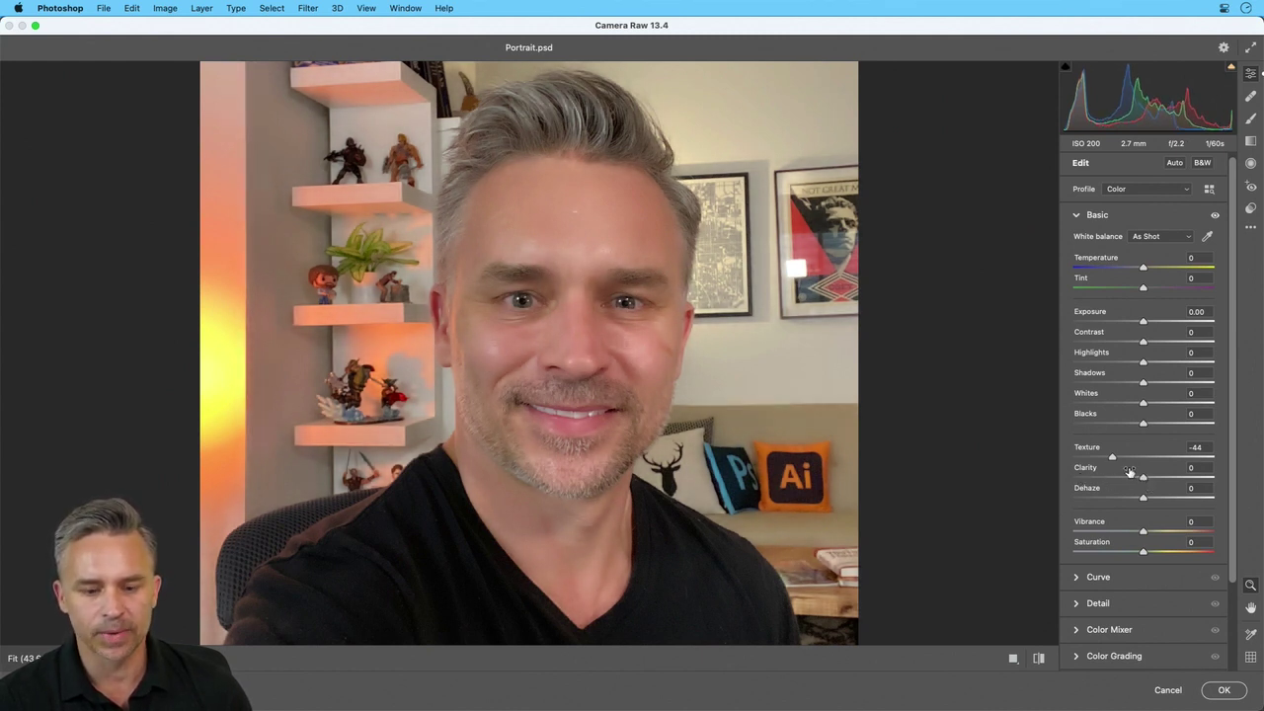
{"action": "left_click_drag", "start_coordinate": [1113, 460], "coordinate": [1132, 459]}
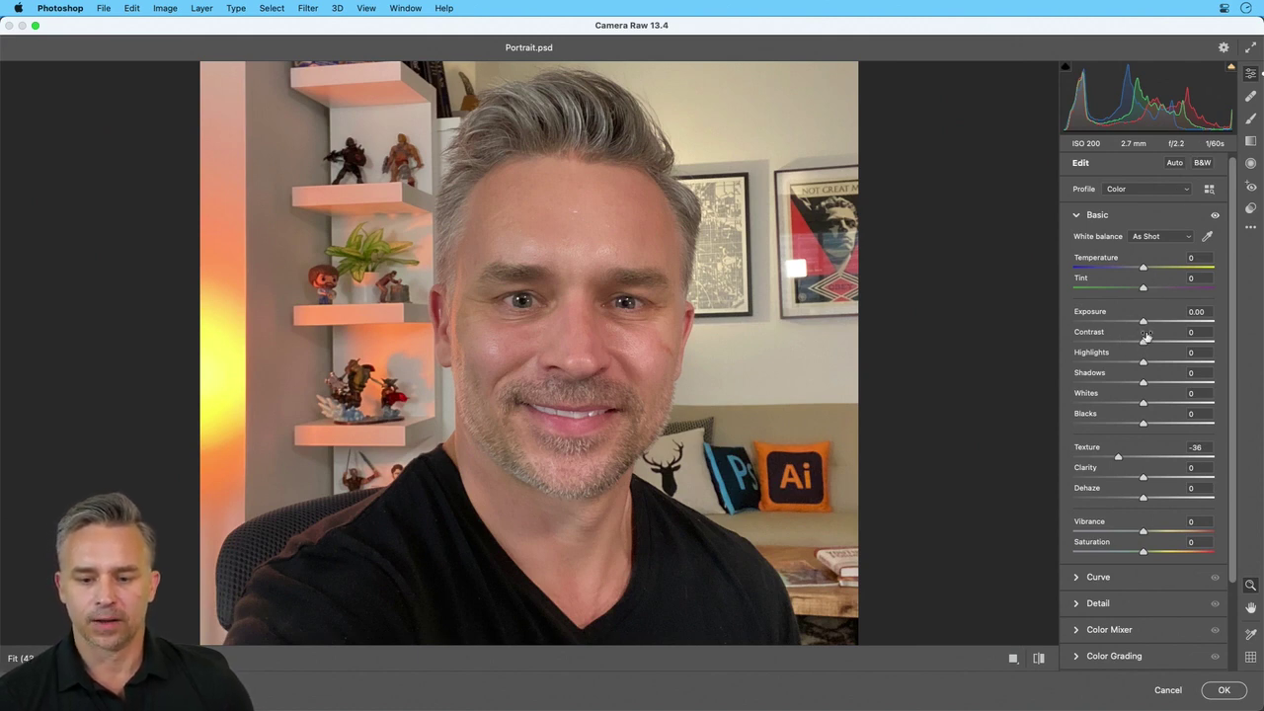
{"action": "left_click_drag", "start_coordinate": [1144, 323], "coordinate": [1148, 323]}
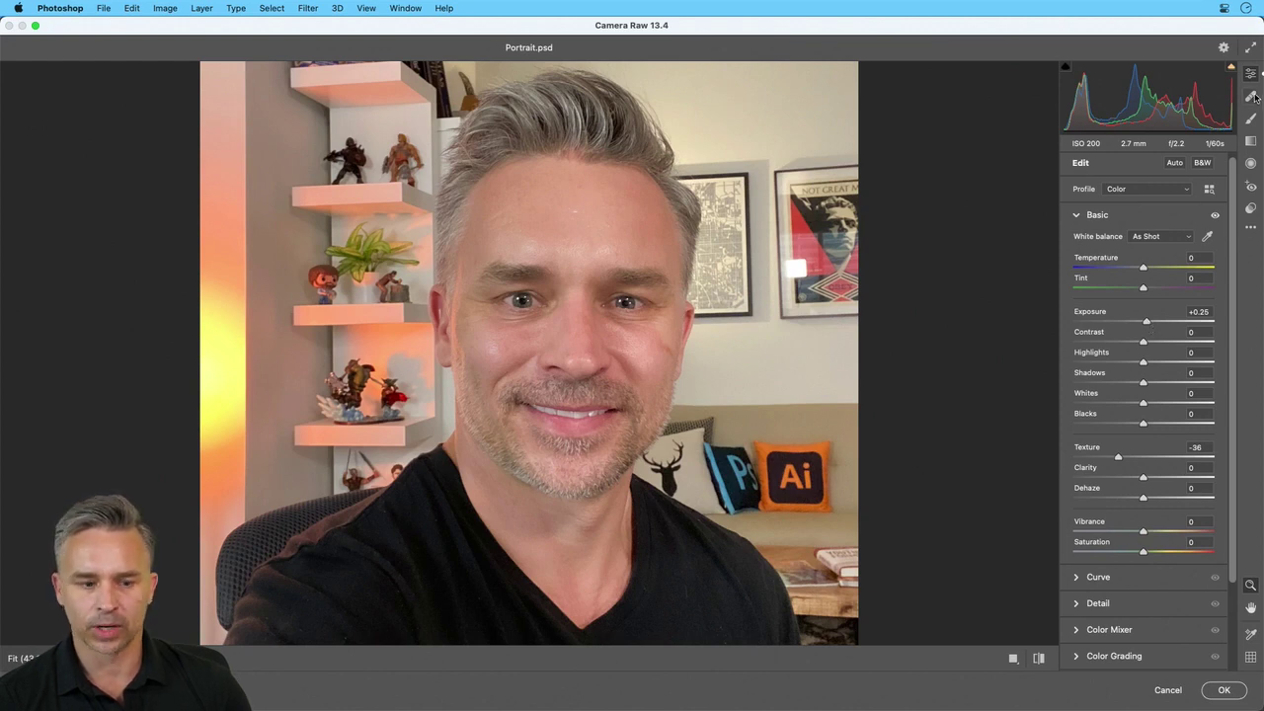
{"action": "key", "text": "super+equal"}
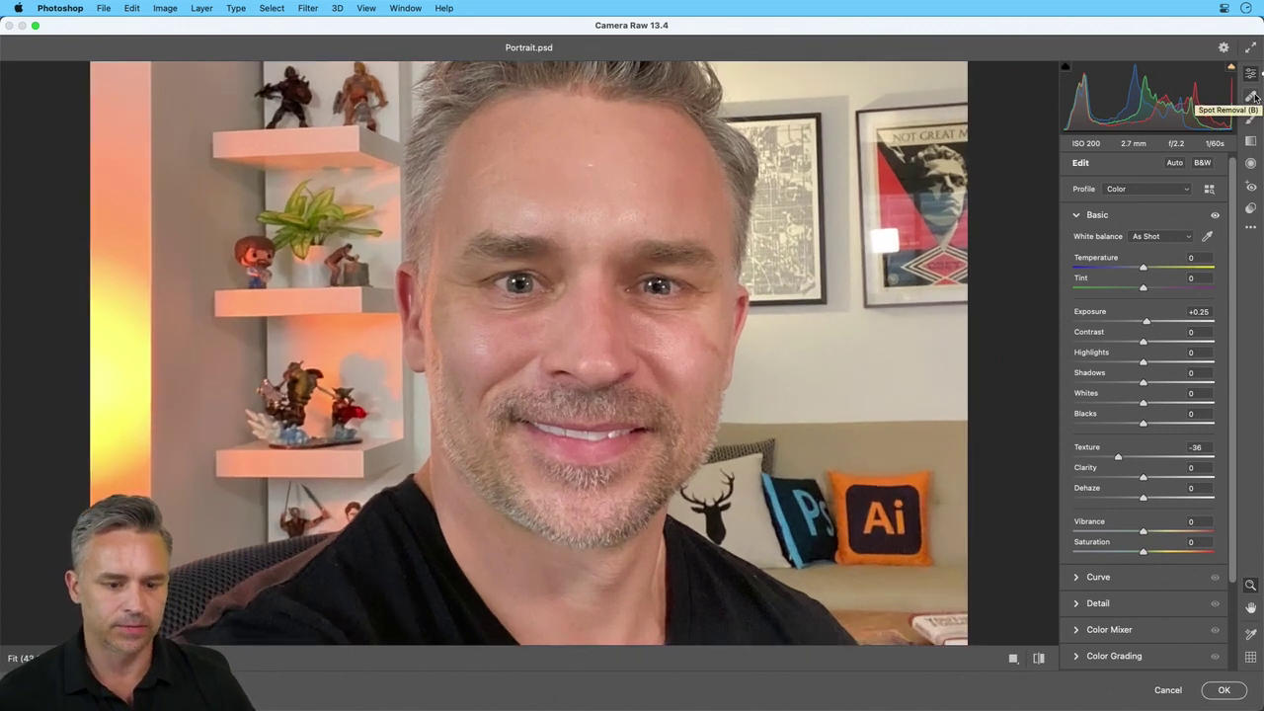
{"action": "key", "text": "super+equal"}
{"action": "left_click", "coordinate": [613, 471]}
{"action": "left_click", "coordinate": [649, 421]}
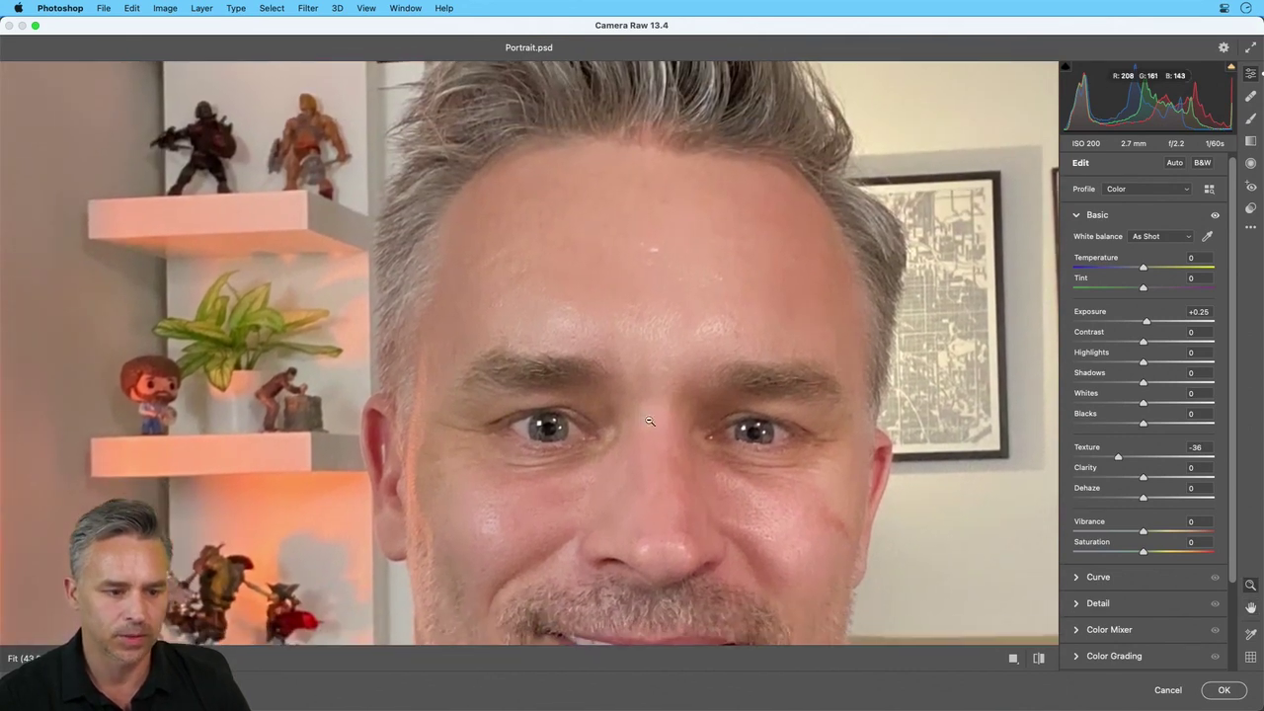
{"action": "left_click", "coordinate": [652, 262]}
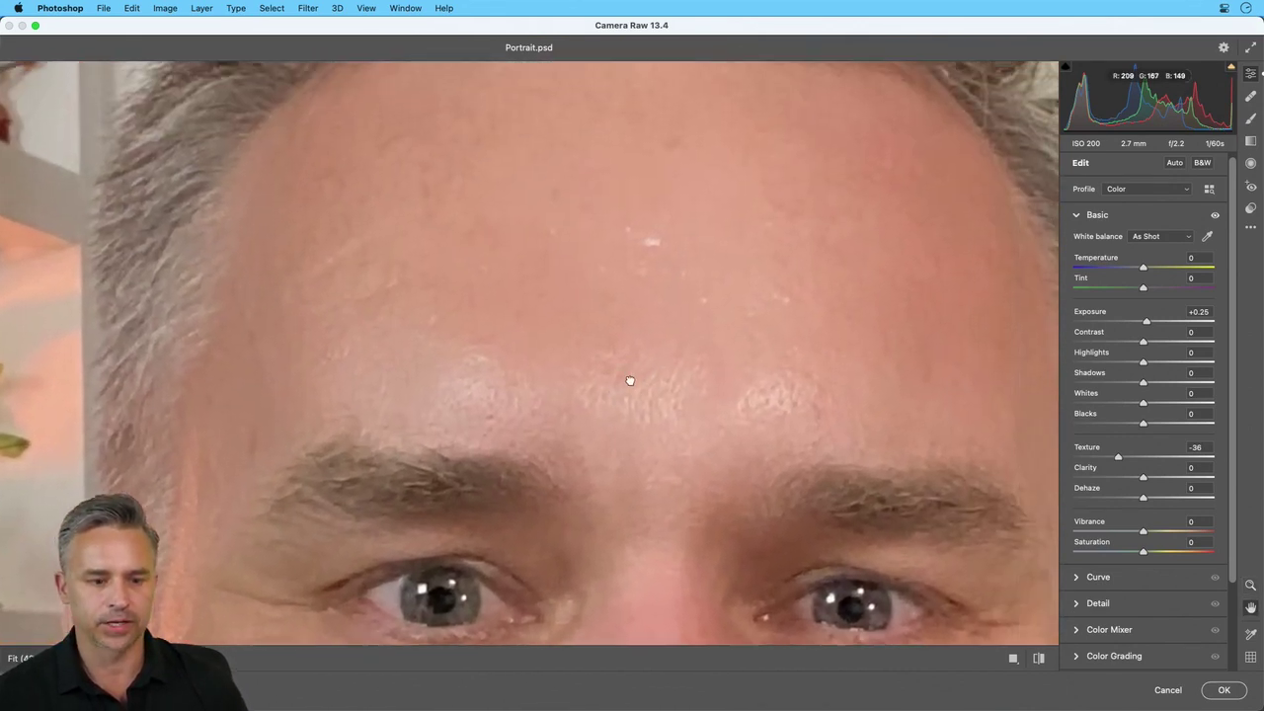
Heal the forehead blemish, long mark and streak with Spot Removal at size 7
{"action": "left_click", "coordinate": [1251, 96]}
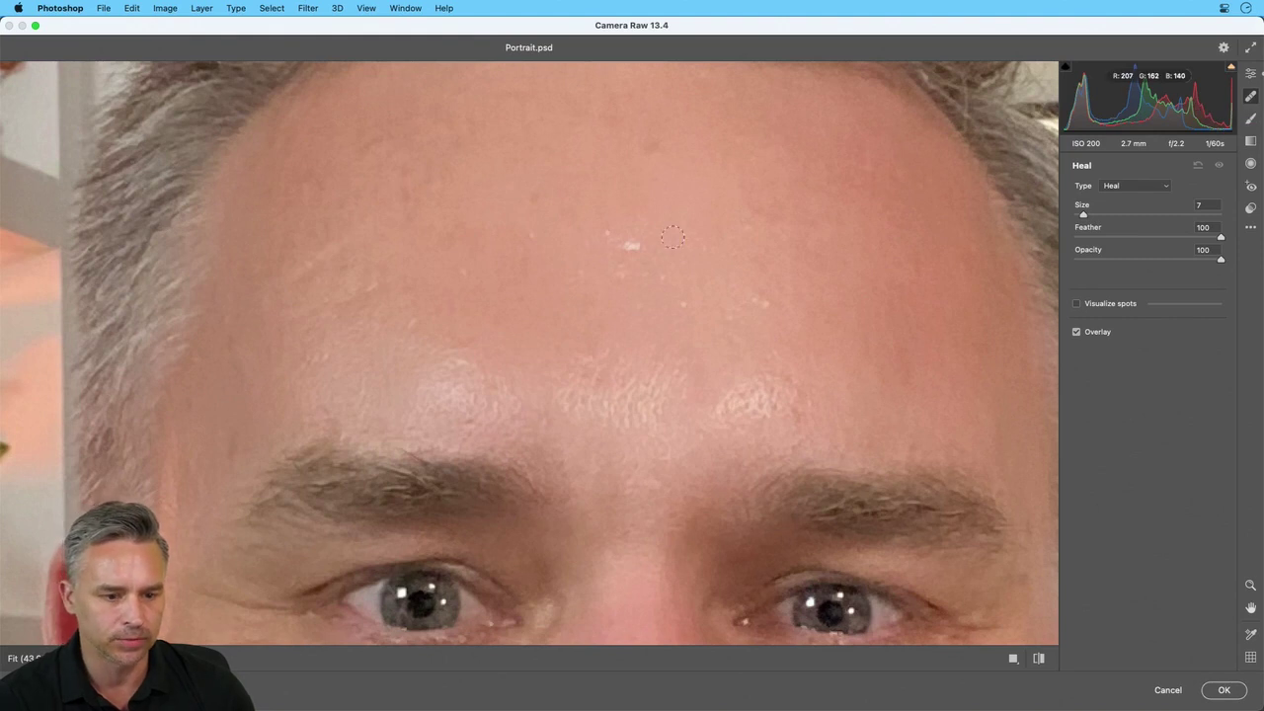
{"action": "left_click", "coordinate": [630, 245]}
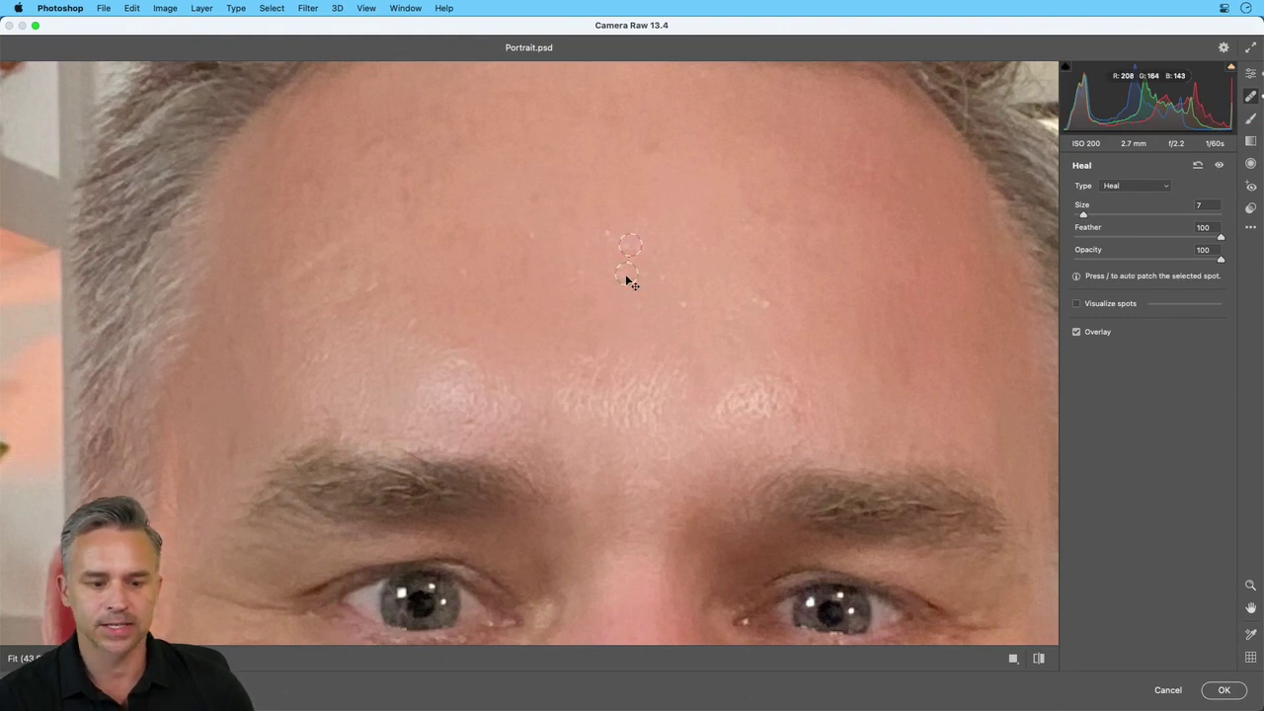
{"action": "mouse_move", "coordinate": [748, 231]}
{"action": "left_mouse_down"}
{"action": "mouse_move", "coordinate": [757, 207]}
{"action": "mouse_move", "coordinate": [727, 239]}
{"action": "left_mouse_up"}
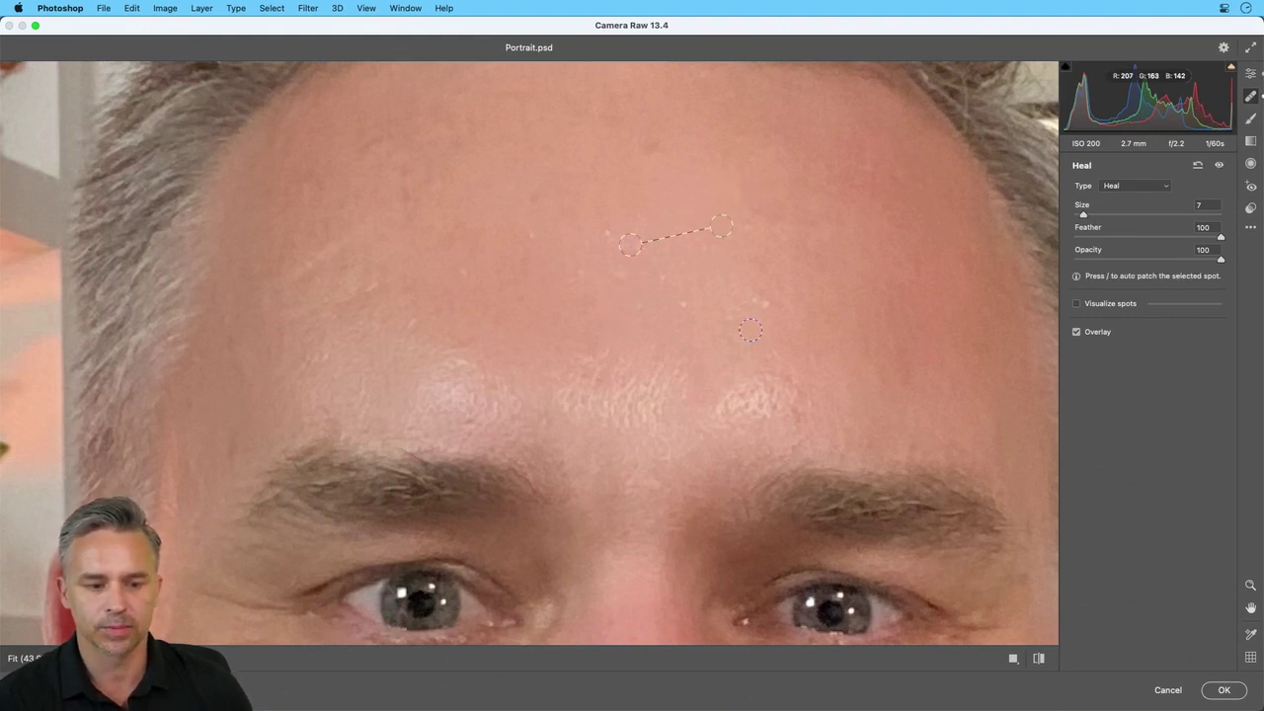
{"action": "mouse_move", "coordinate": [769, 298]}
{"action": "left_mouse_down"}
{"action": "mouse_move", "coordinate": [673, 305]}
{"action": "mouse_move", "coordinate": [759, 318]}
{"action": "mouse_move", "coordinate": [769, 304]}
{"action": "mouse_move", "coordinate": [737, 340]}
{"action": "mouse_move", "coordinate": [876, 313]}
{"action": "mouse_move", "coordinate": [851, 358]}
{"action": "mouse_move", "coordinate": [873, 291]}
{"action": "mouse_move", "coordinate": [846, 374]}
{"action": "mouse_move", "coordinate": [857, 308]}
{"action": "mouse_move", "coordinate": [843, 347]}
{"action": "mouse_move", "coordinate": [849, 331]}
{"action": "left_mouse_up"}
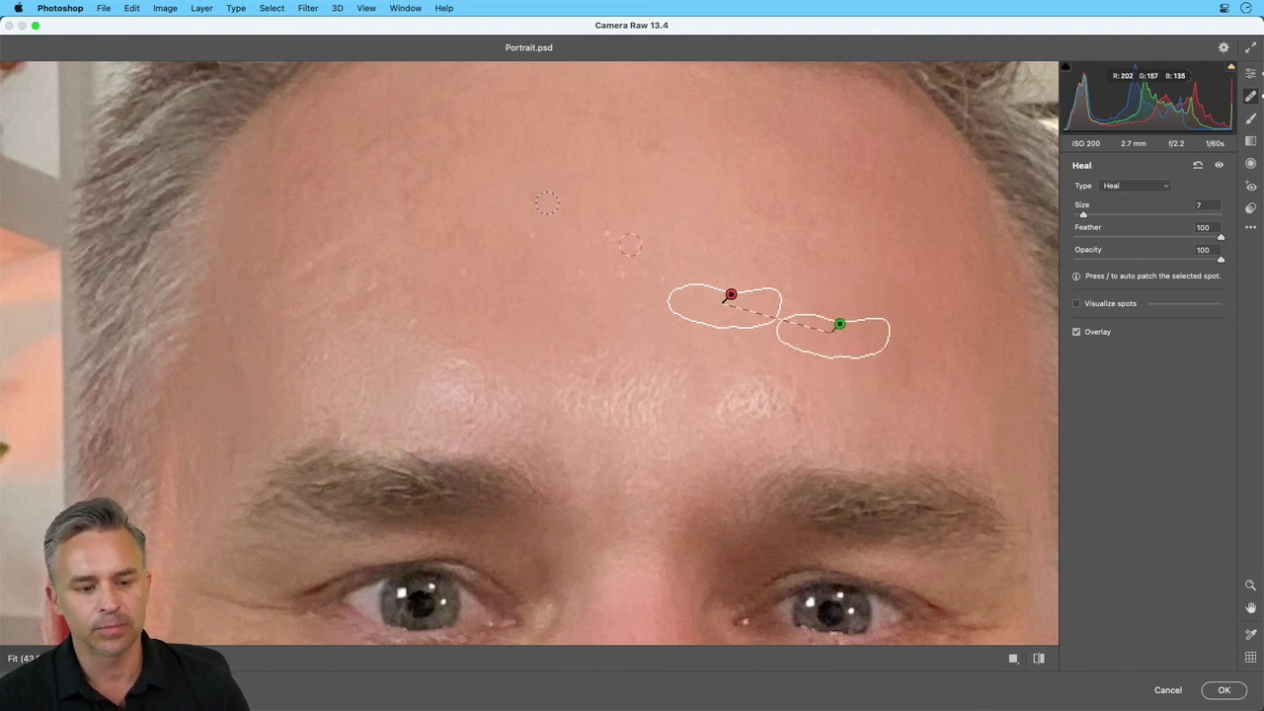
{"action": "mouse_move", "coordinate": [538, 233]}
{"action": "left_mouse_down"}
{"action": "mouse_move", "coordinate": [483, 230]}
{"action": "mouse_move", "coordinate": [463, 282]}
{"action": "left_mouse_up"}
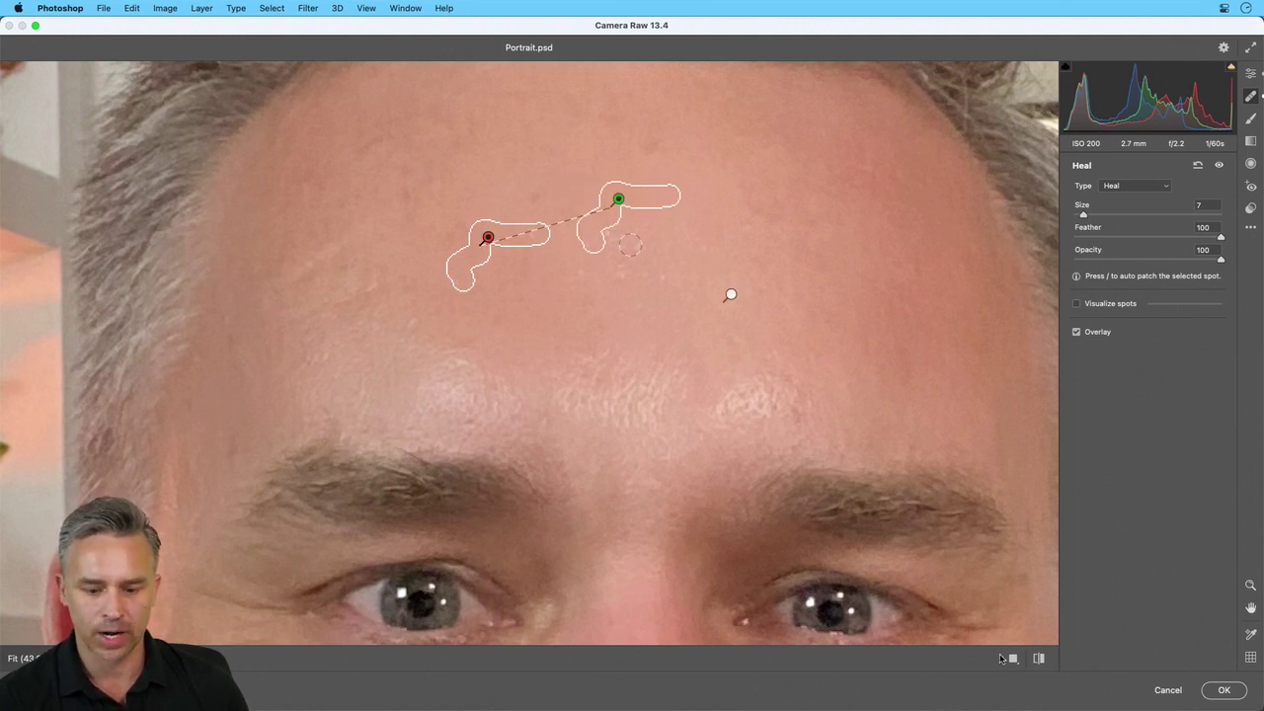
{"action": "key", "text": "f"}
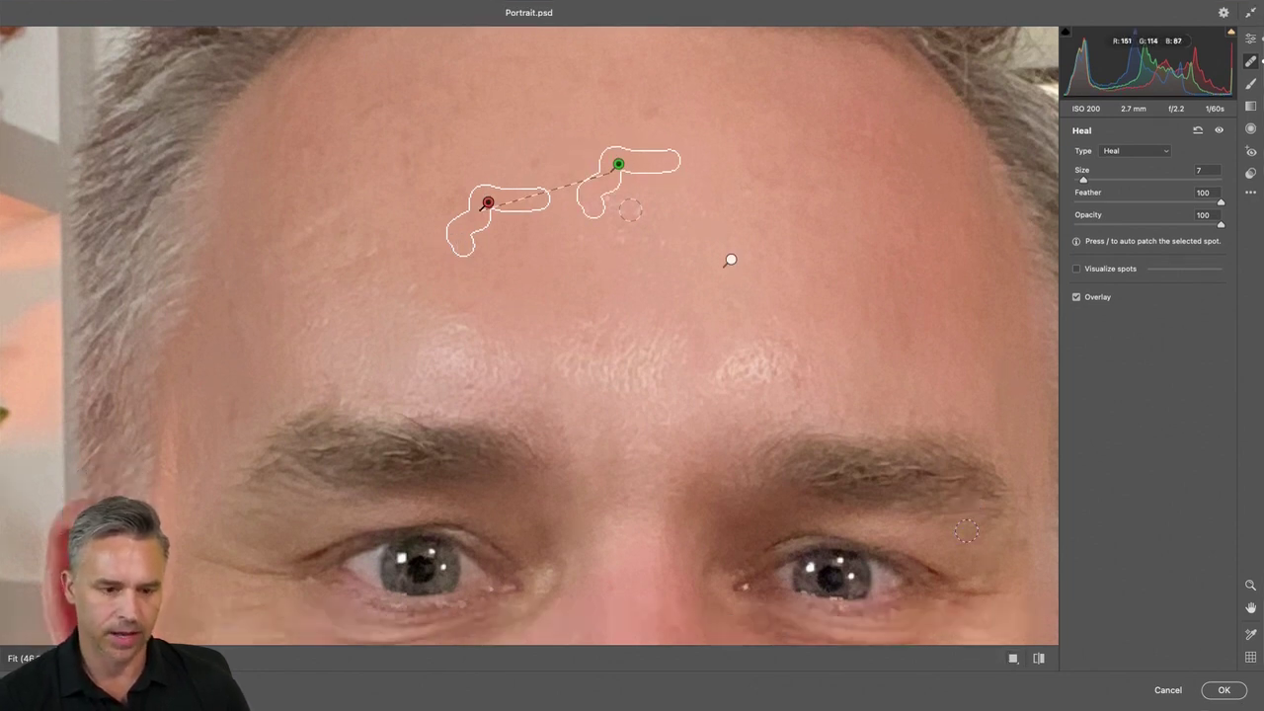
{"action": "key", "text": "f"}
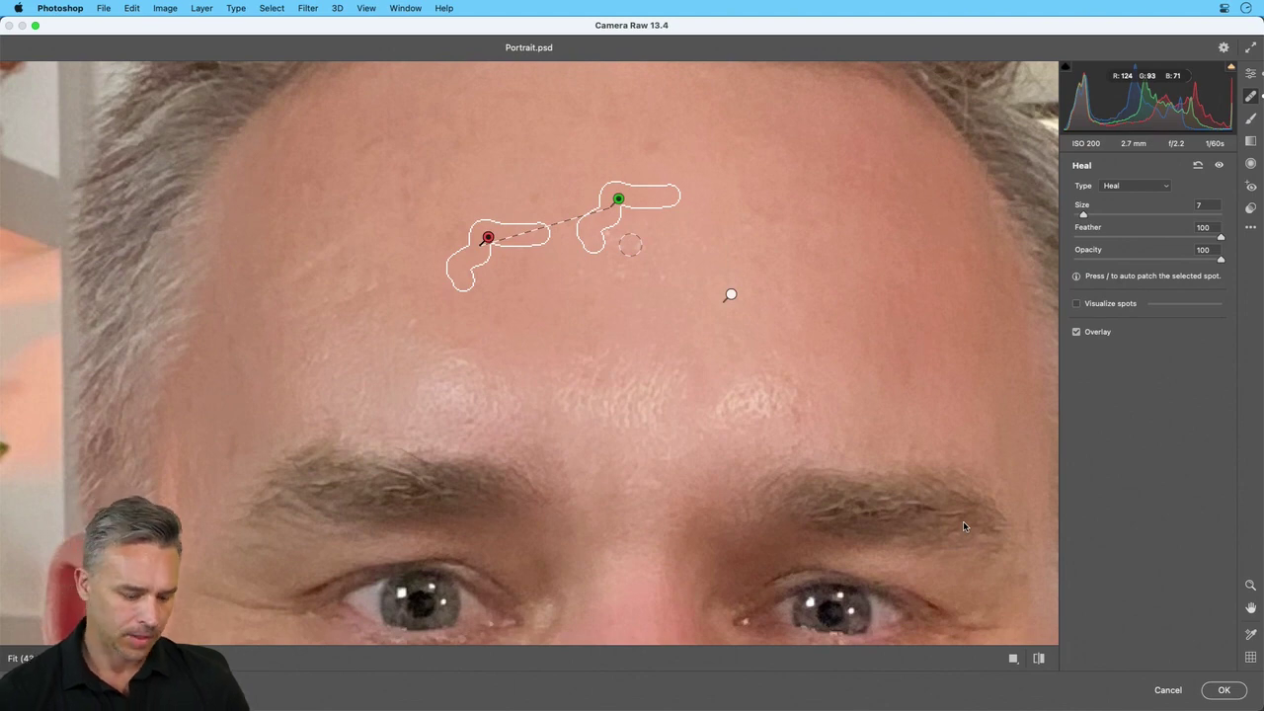
{"action": "key", "text": "super+0"}
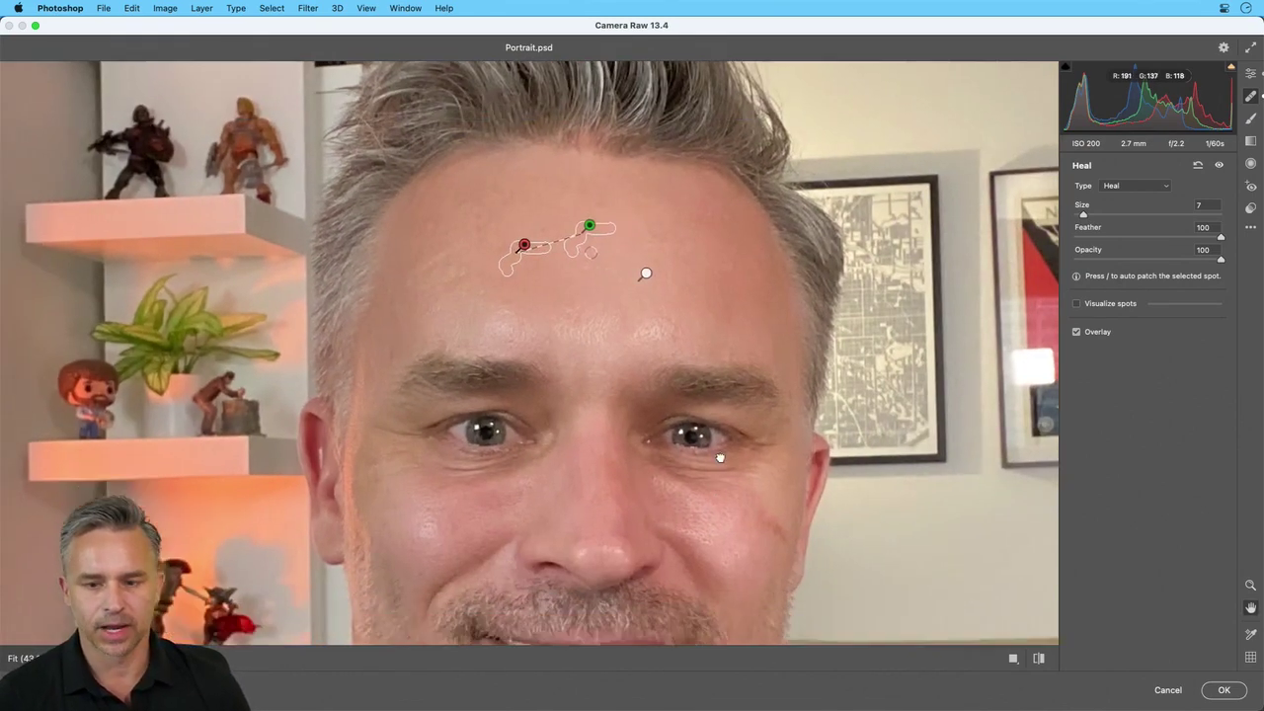
{"action": "left_click_drag", "start_coordinate": [720, 459], "coordinate": [714, 362]}
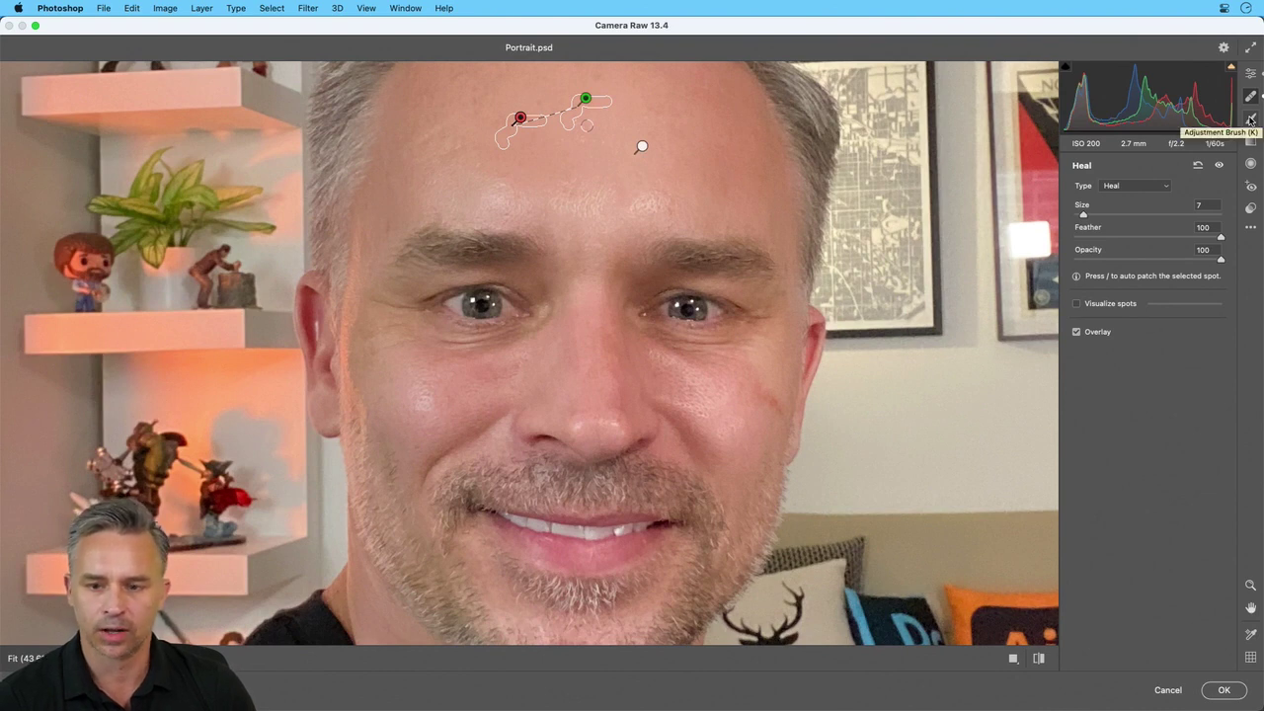
Brighten both eyes with an Adjustment Brush at Exposure +0.35 and Clarity -15, then apply the edits
{"action": "left_click", "coordinate": [1251, 118]}
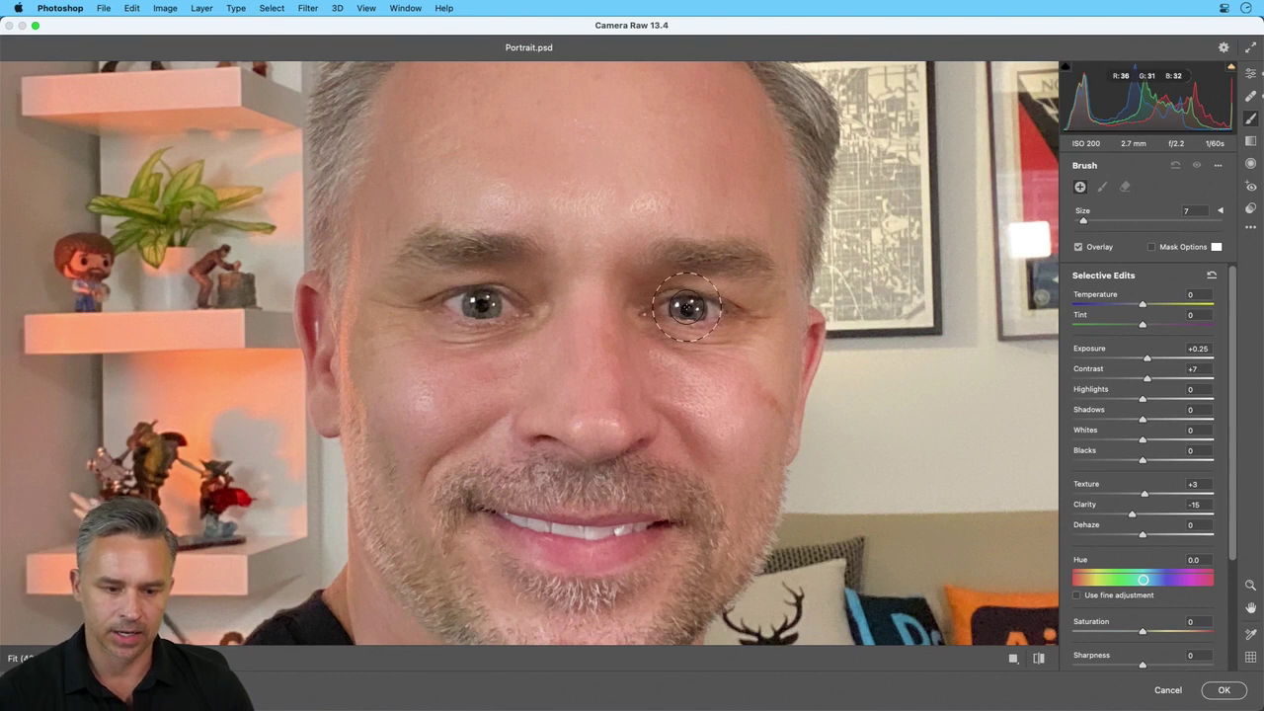
{"action": "left_click", "coordinate": [1149, 359]}
{"action": "mouse_move", "coordinate": [672, 308]}
{"action": "left_mouse_down"}
{"action": "mouse_move", "coordinate": [728, 311]}
{"action": "mouse_move", "coordinate": [659, 311]}
{"action": "mouse_move", "coordinate": [682, 278]}
{"action": "left_mouse_up"}
{"action": "mouse_move", "coordinate": [523, 311]}
{"action": "left_mouse_down"}
{"action": "mouse_move", "coordinate": [453, 293]}
{"action": "mouse_move", "coordinate": [469, 287]}
{"action": "mouse_move", "coordinate": [517, 294]}
{"action": "mouse_move", "coordinate": [522, 310]}
{"action": "mouse_move", "coordinate": [451, 314]}
{"action": "left_mouse_up"}
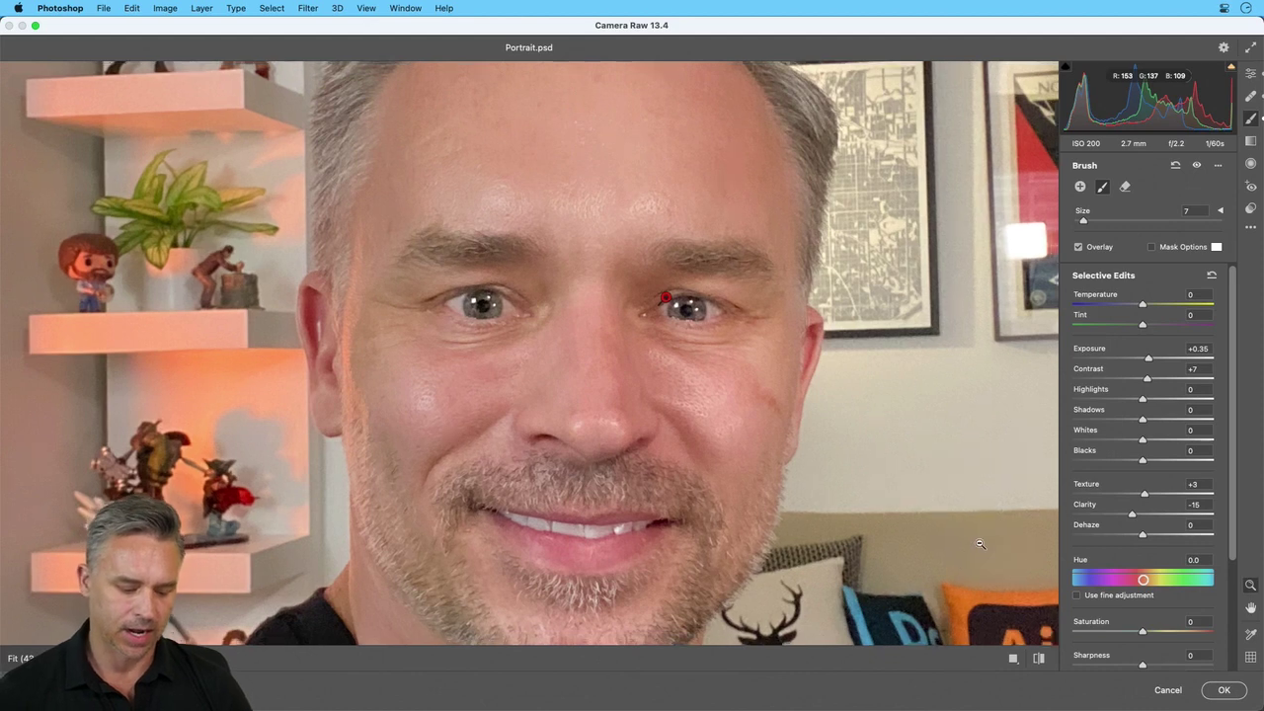
{"action": "key", "text": "super+0"}
{"action": "left_click_drag", "start_coordinate": [487, 340], "coordinate": [517, 333]}
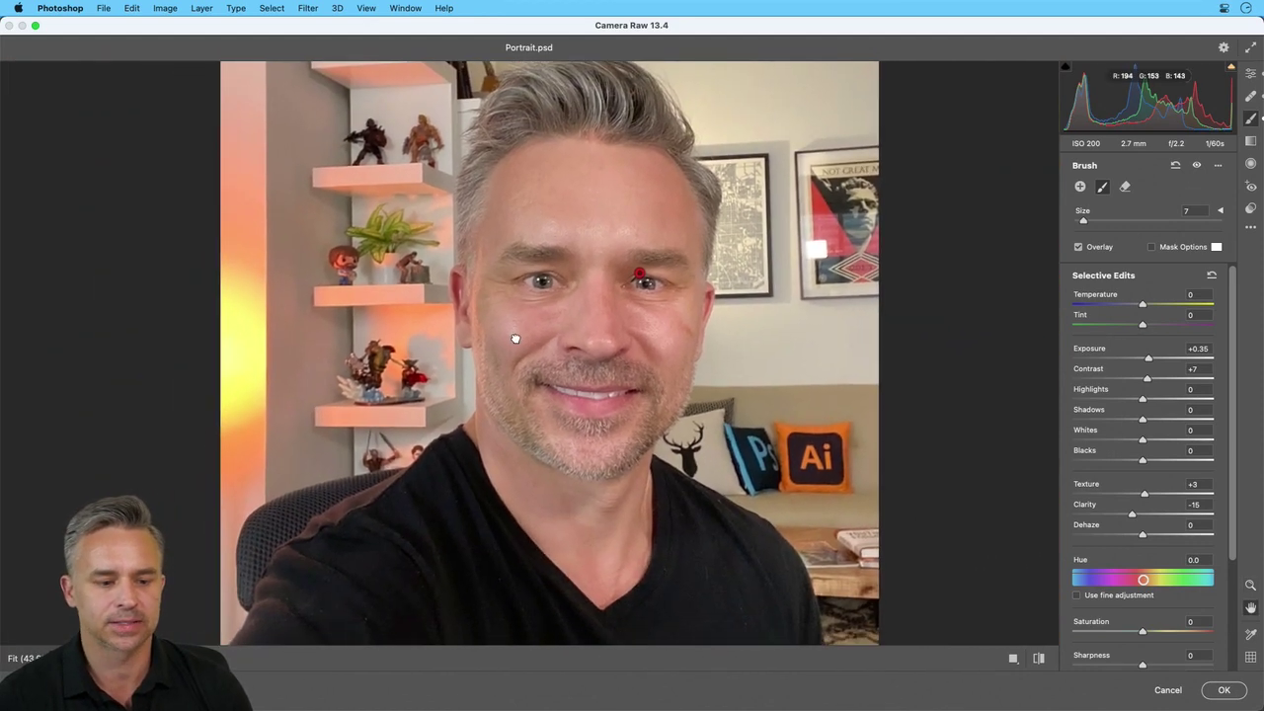
{"action": "left_click", "coordinate": [1225, 691]}
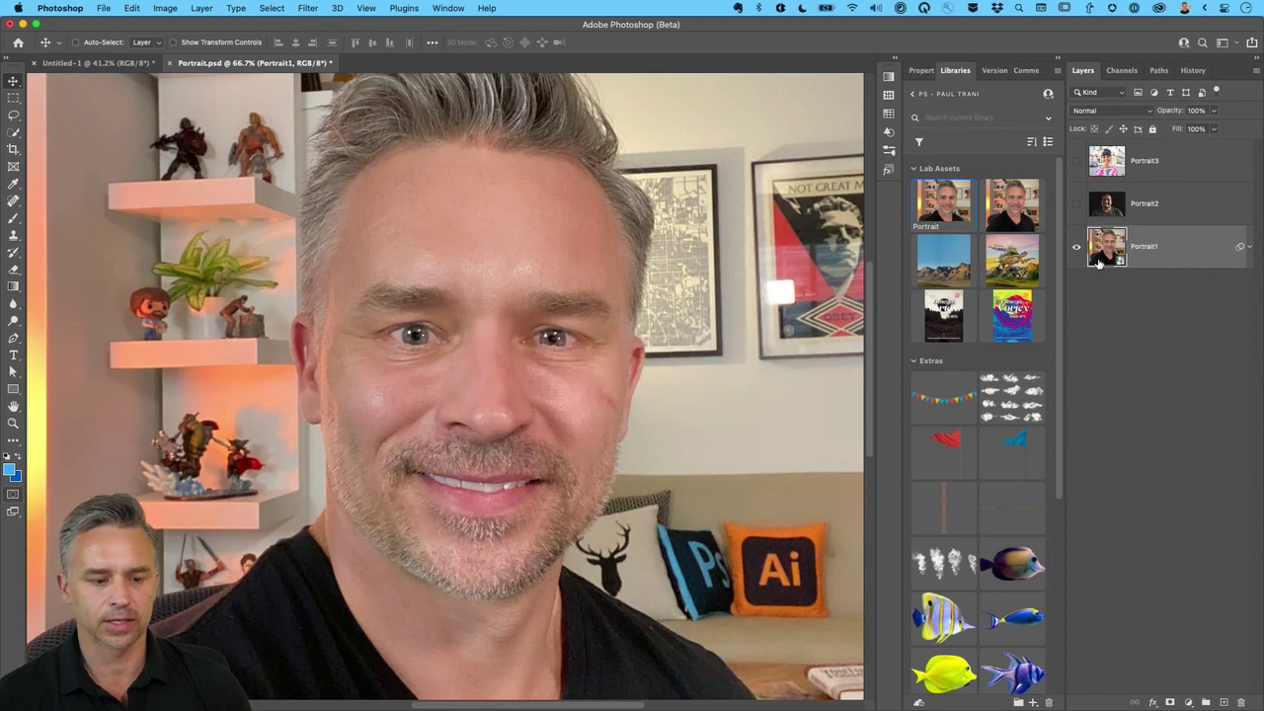
Expand Portrait1's smart filters, toggle Camera Raw Filter off and on, and view at 100%
{"action": "left_click", "coordinate": [1249, 249]}
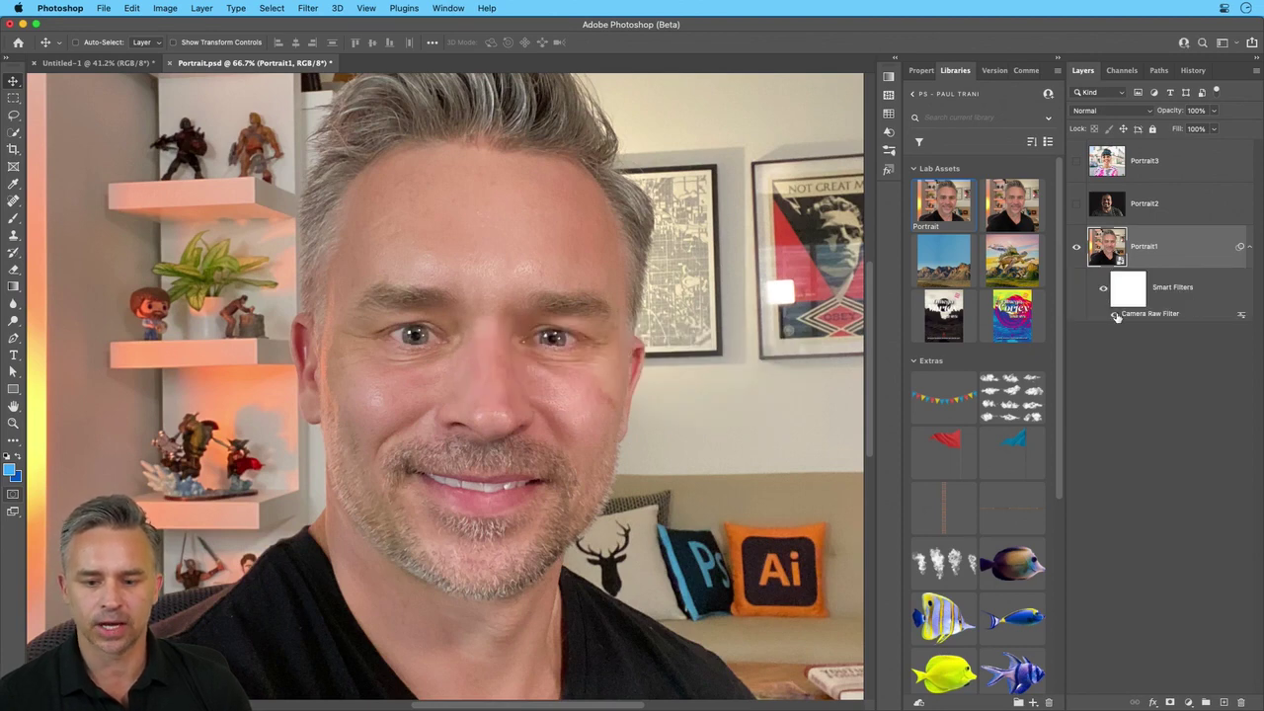
{"action": "left_click", "coordinate": [1115, 314]}
{"action": "left_click", "coordinate": [1116, 314]}
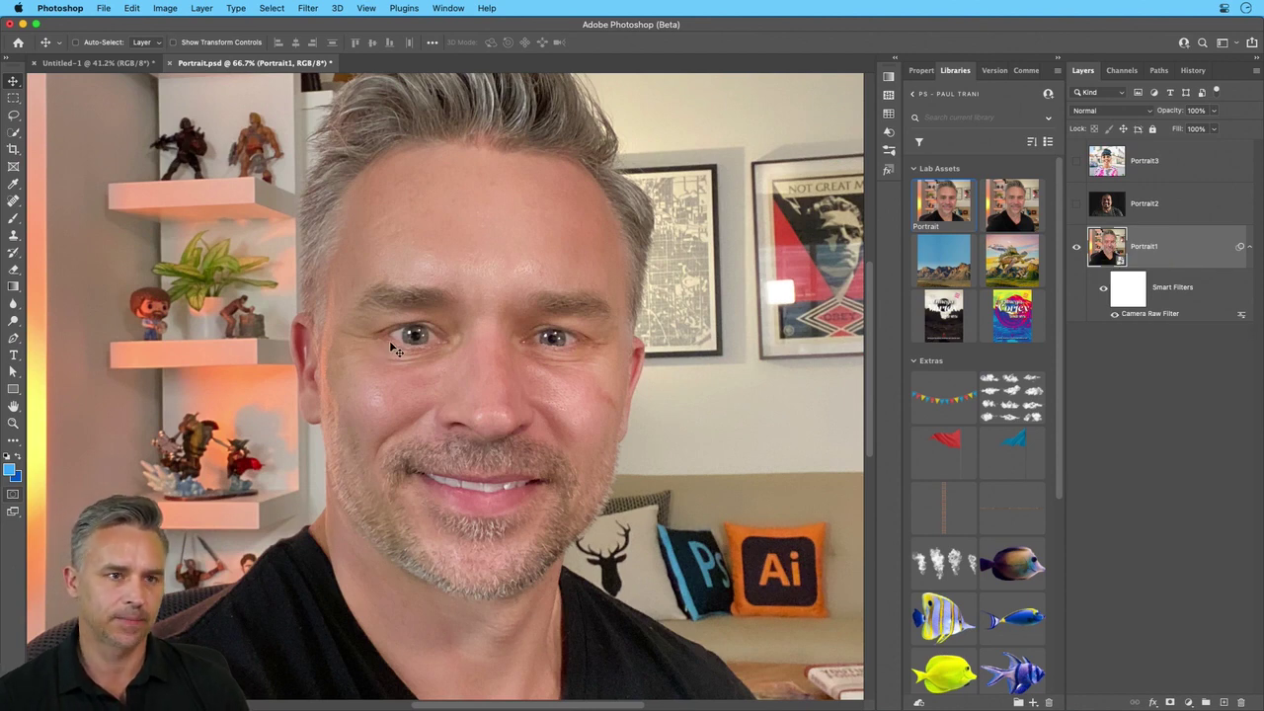
{"action": "key", "text": "super+equal"}
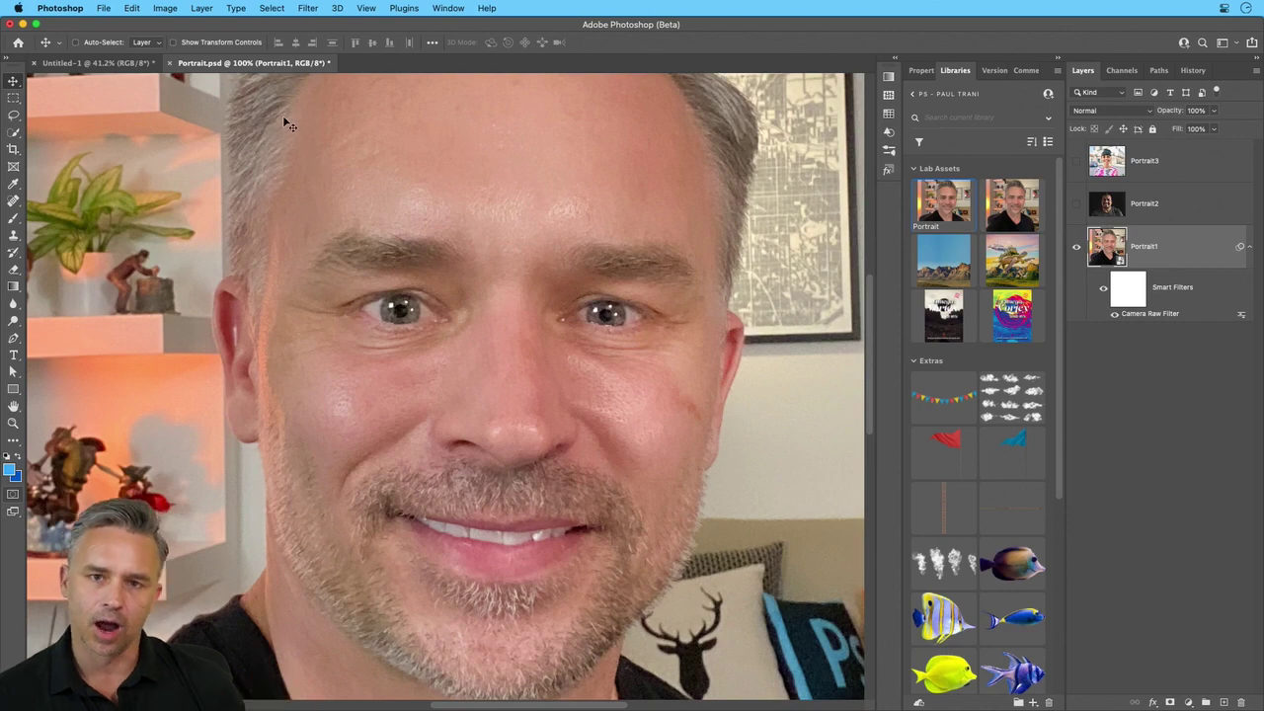
{"action": "left_click", "coordinate": [305, 8]}
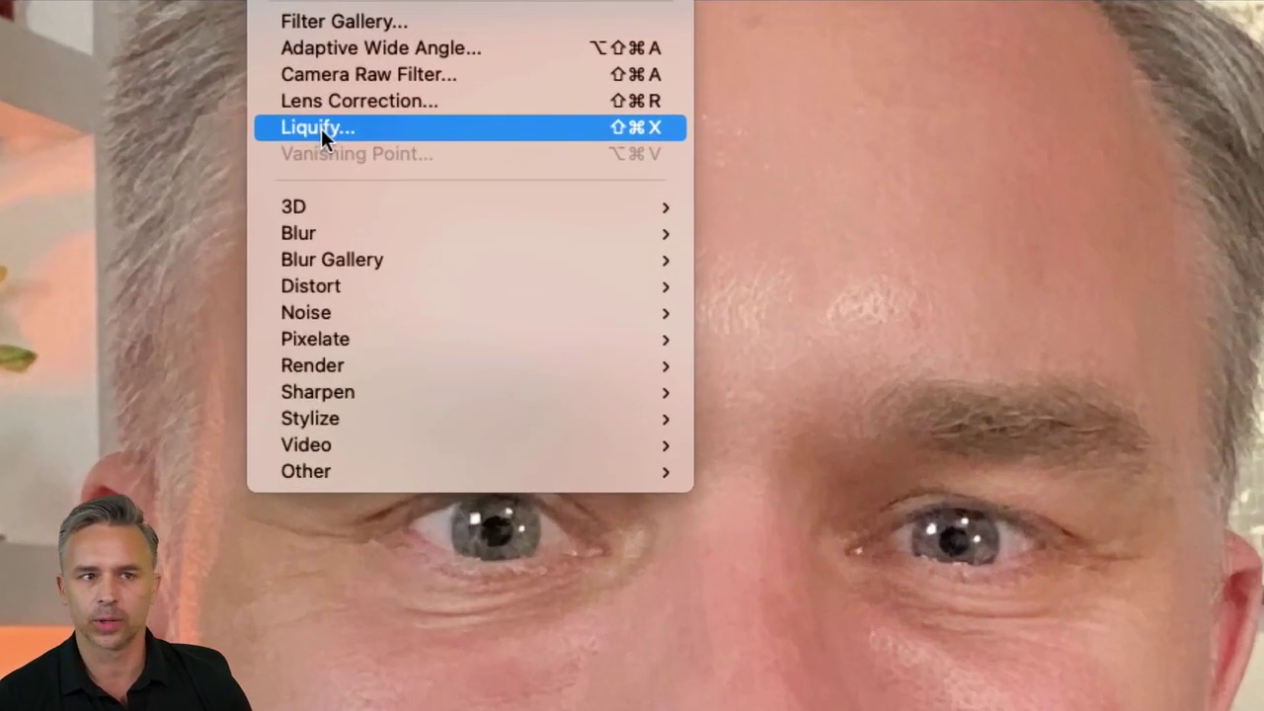
Reshape the face to Face Width 66 with Face-Aware Liquify and apply it to Portrait1
{"action": "left_click", "coordinate": [321, 131]}
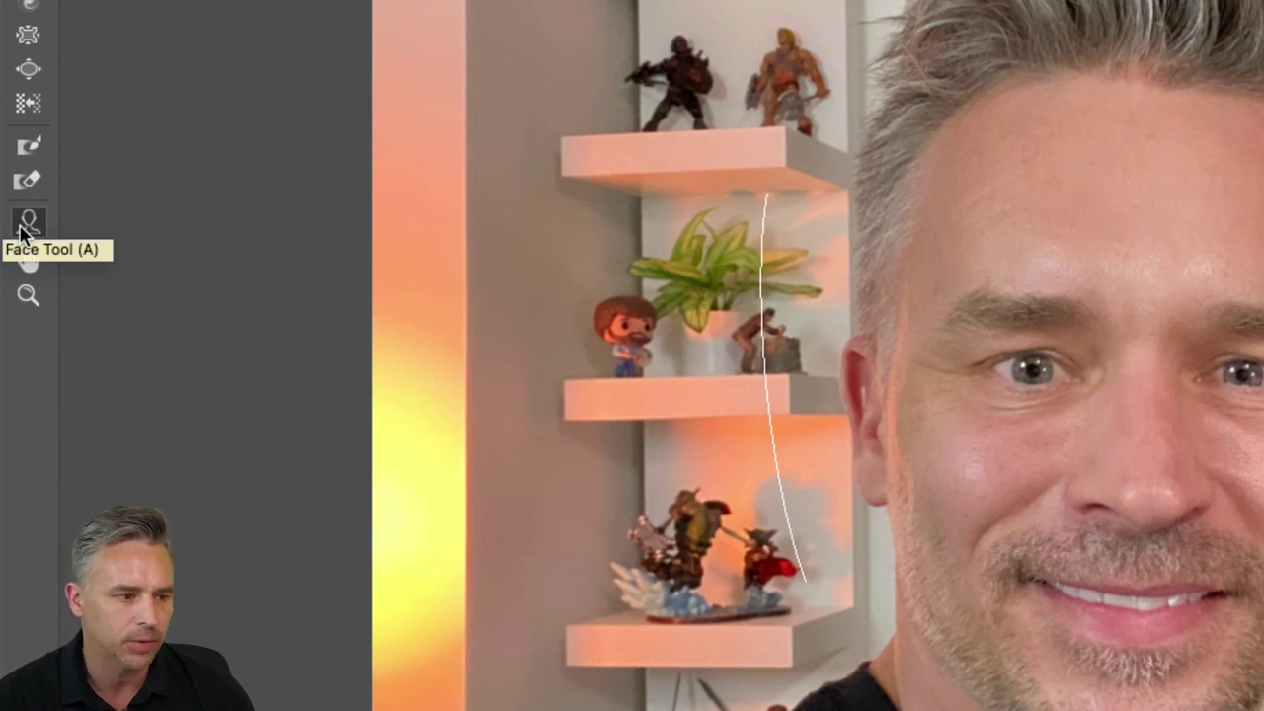
{"action": "mouse_move", "coordinate": [1080, 377]}
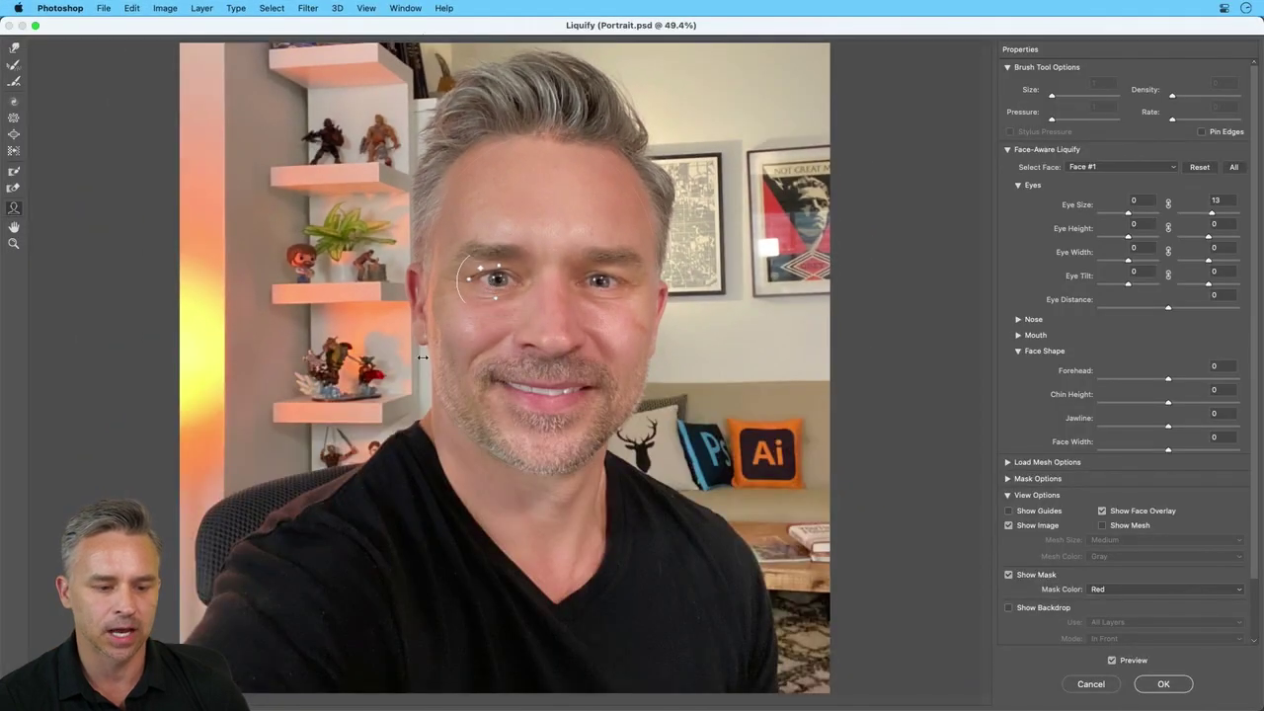
{"action": "mouse_move", "coordinate": [471, 510]}
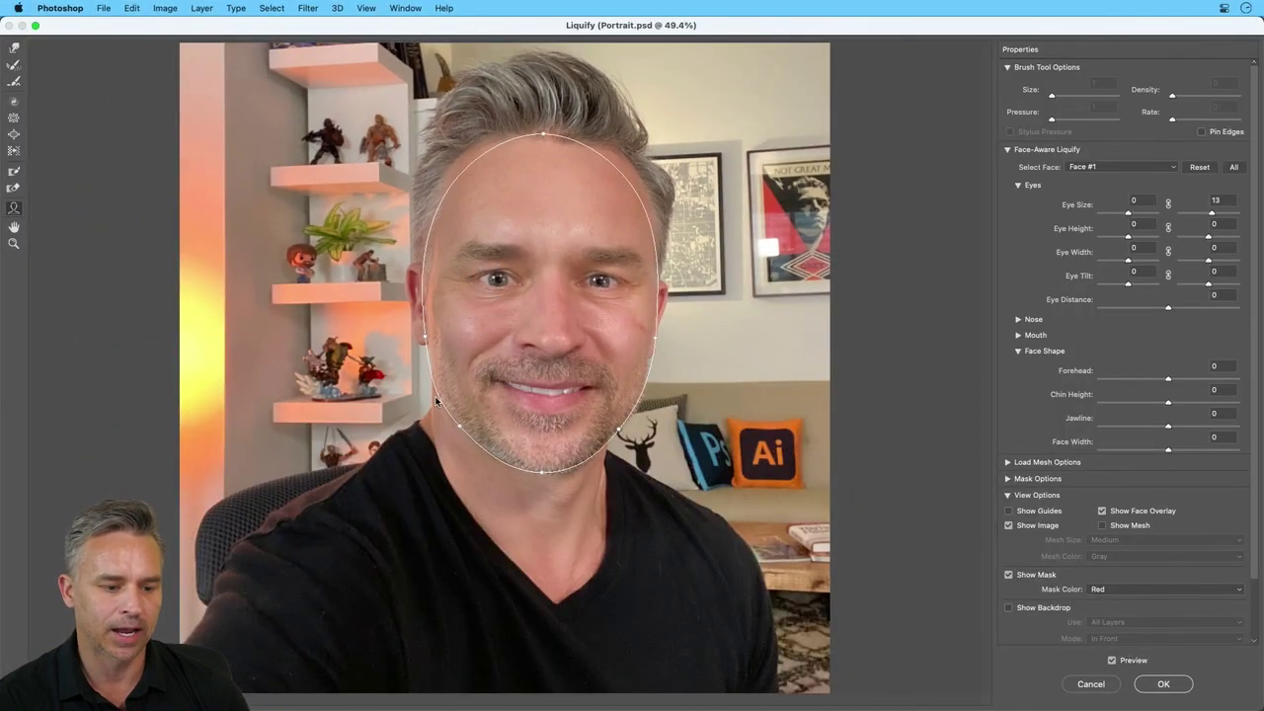
{"action": "left_click_drag", "start_coordinate": [424, 337], "coordinate": [380, 333]}
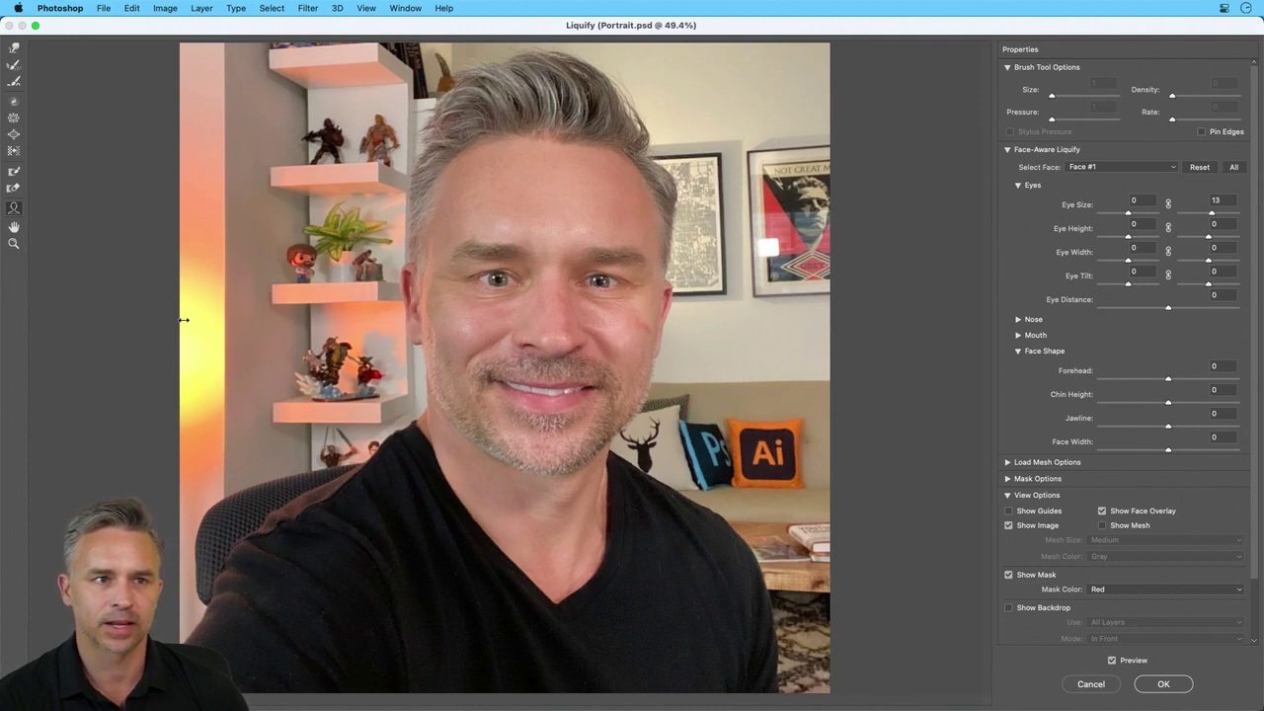
{"action": "left_click_drag", "start_coordinate": [275, 316], "coordinate": [647, 332]}
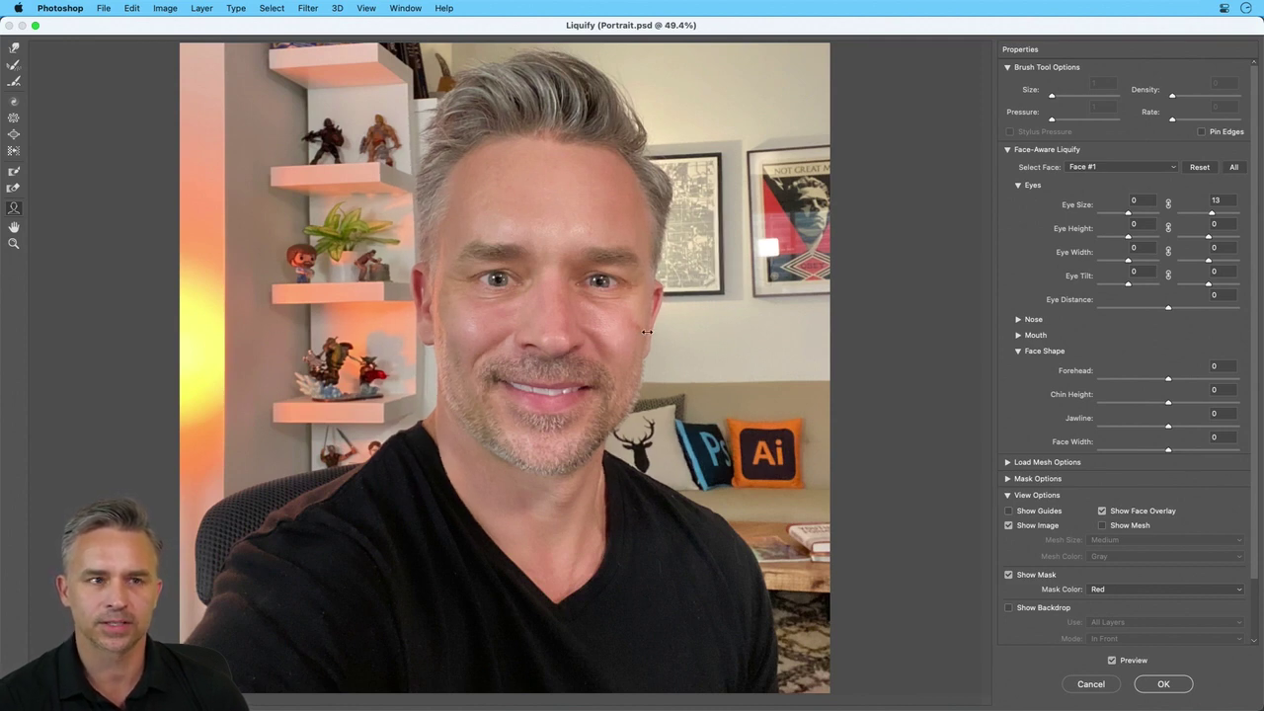
{"action": "left_click_drag", "start_coordinate": [448, 324], "coordinate": [414, 328]}
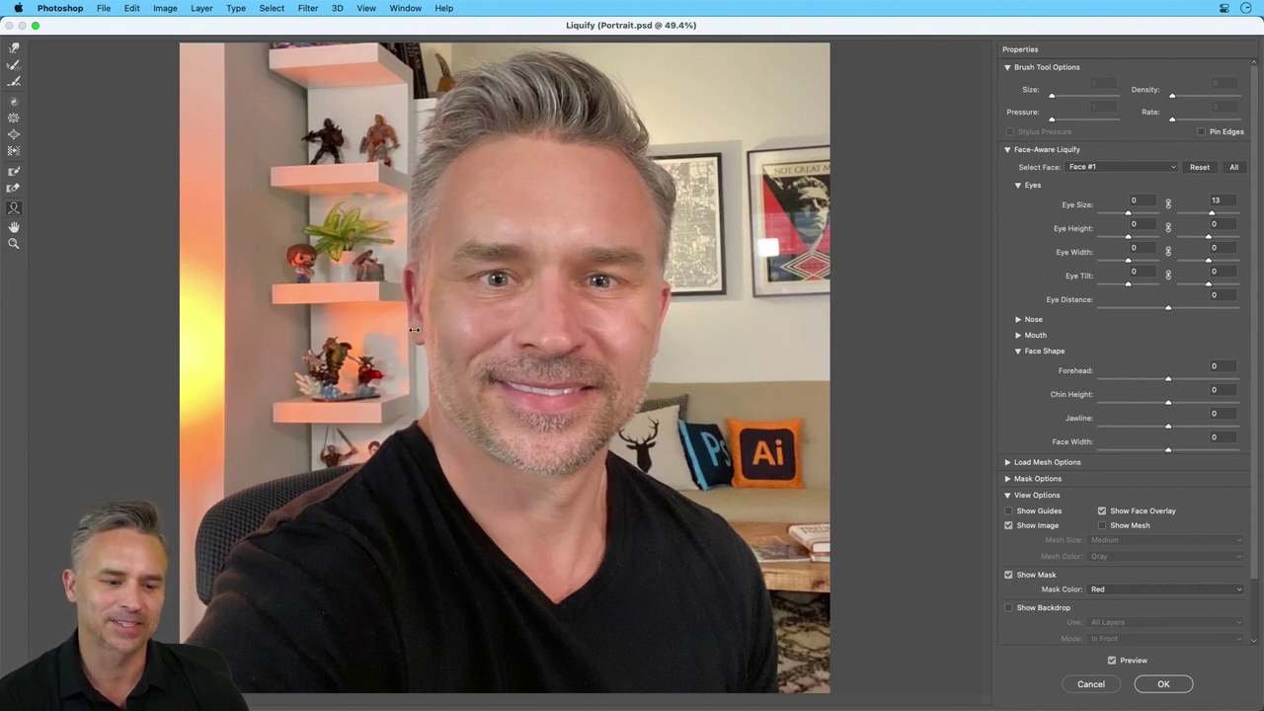
{"action": "left_click", "coordinate": [1164, 683]}
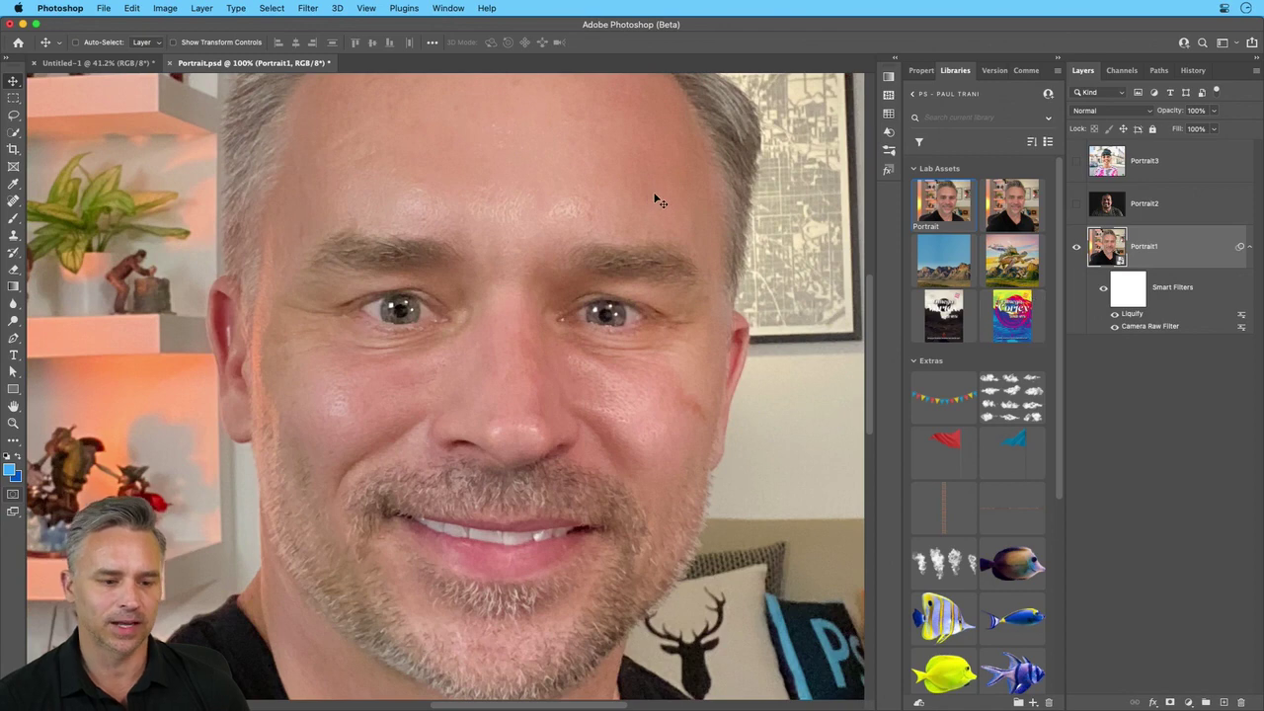
Add an empty Layer 1 and set up the Spot Healing Brush in Darken mode
{"action": "key", "text": "super+0"}
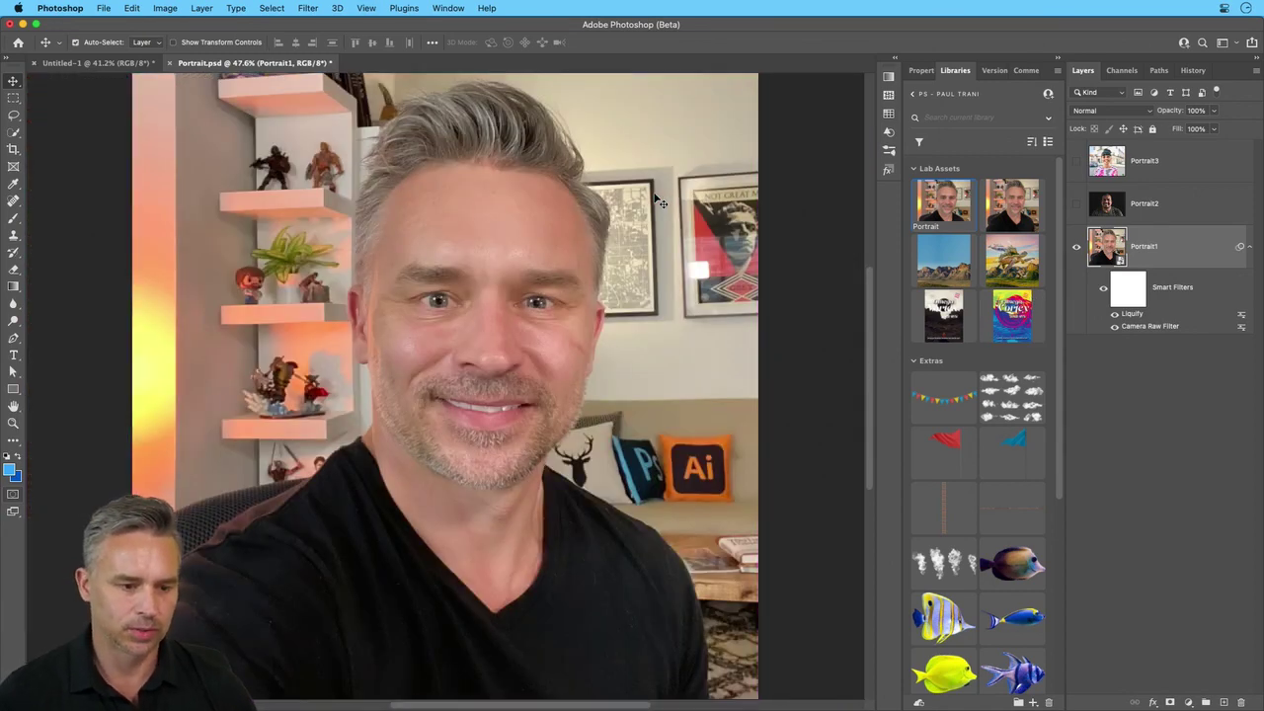
{"action": "key", "text": "super+equal"}
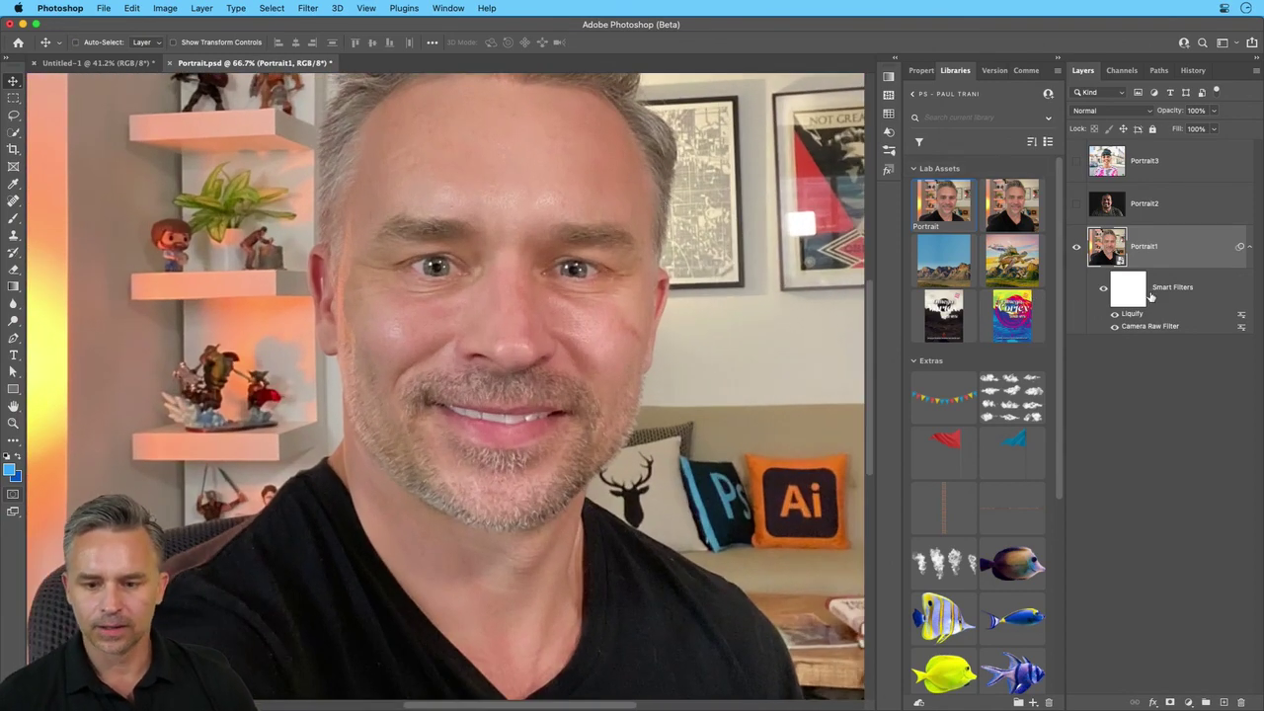
{"action": "left_click", "coordinate": [1224, 702]}
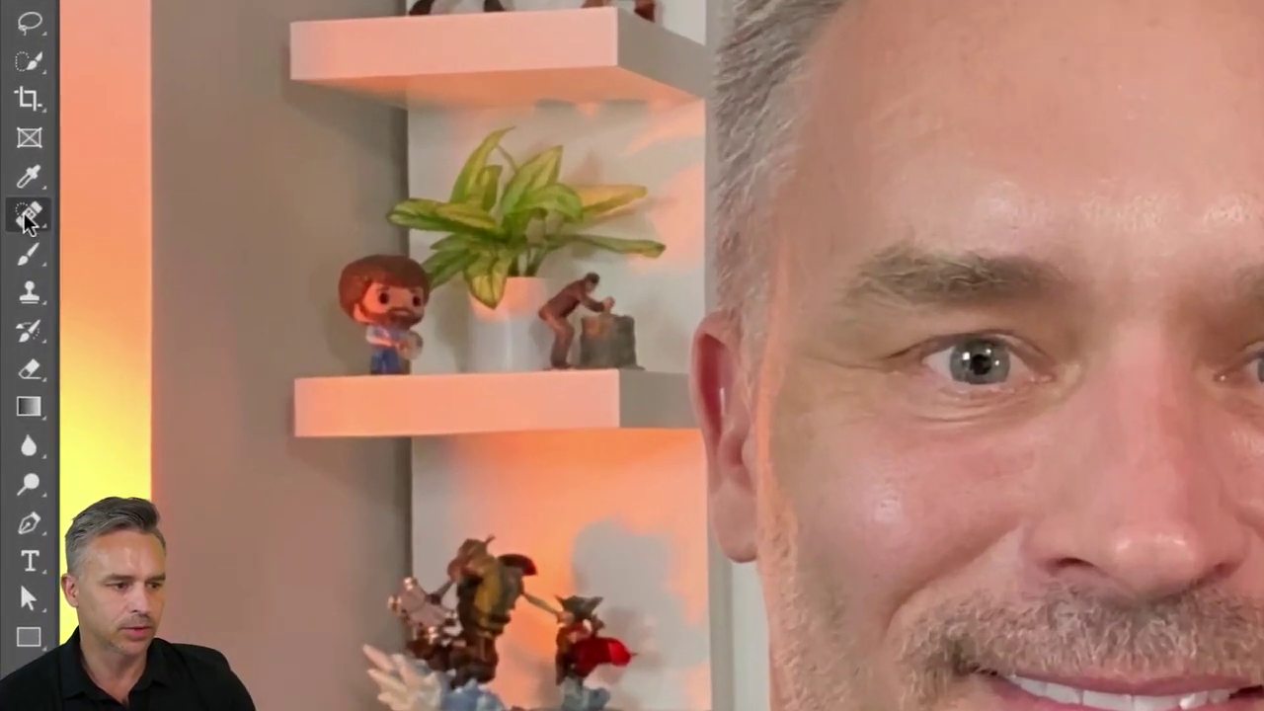
{"action": "left_click", "coordinate": [22, 209]}
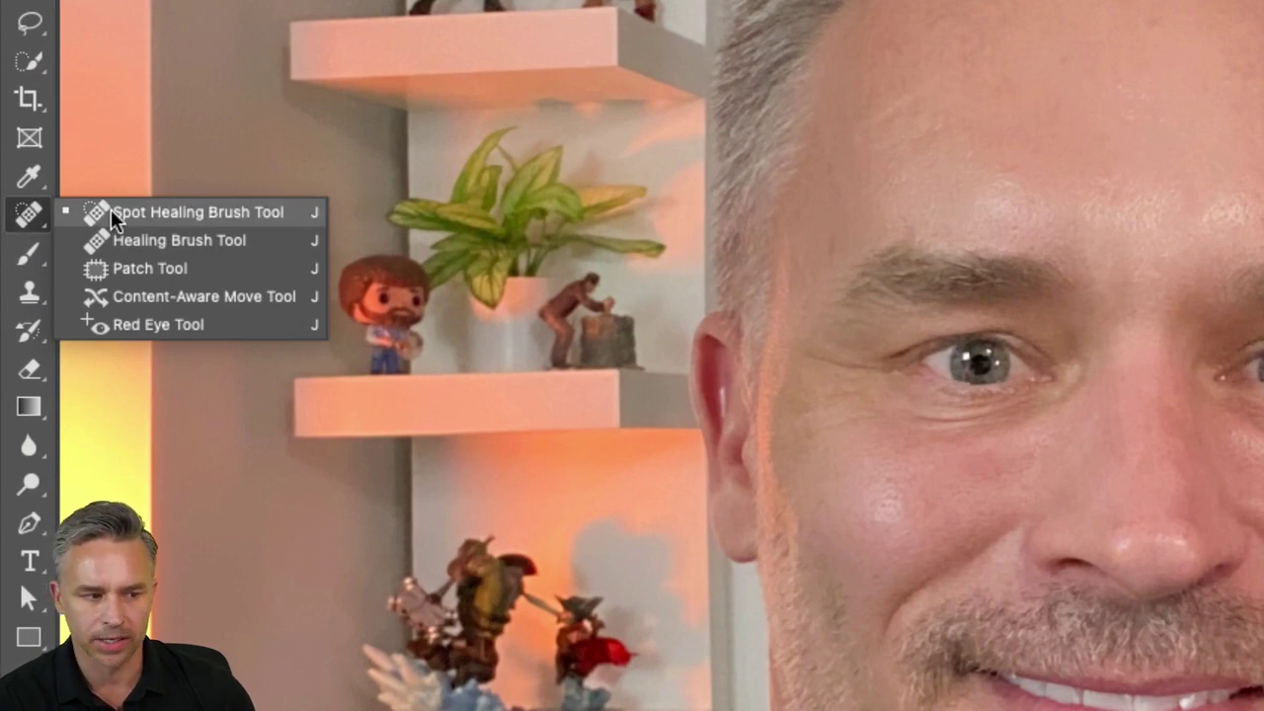
{"action": "left_click", "coordinate": [110, 211]}
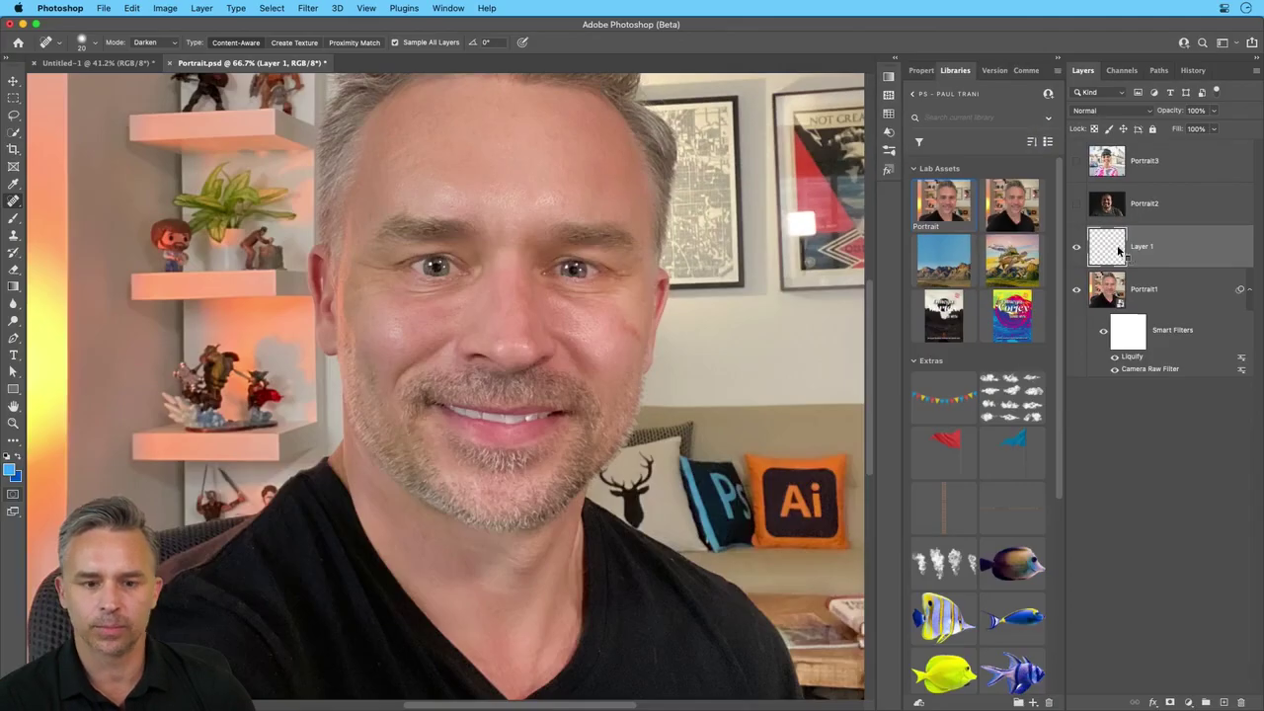
{"action": "left_click", "coordinate": [1057, 61]}
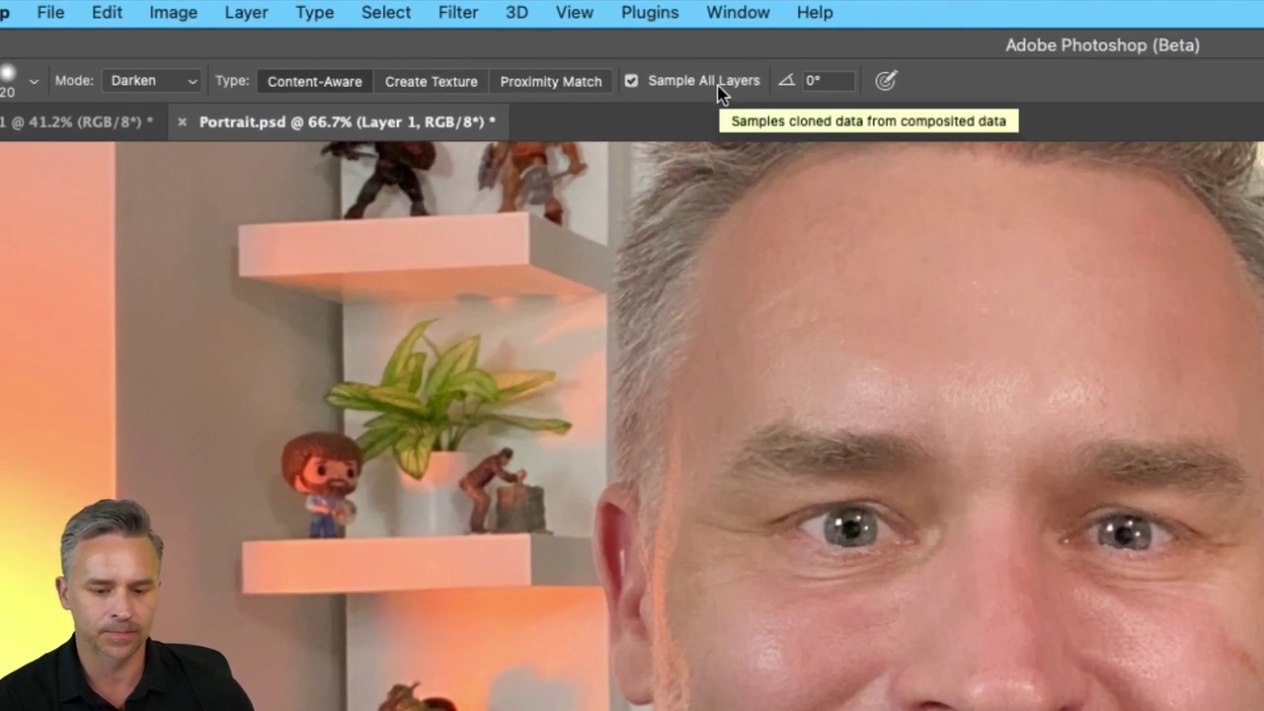
{"action": "left_click", "coordinate": [148, 80]}
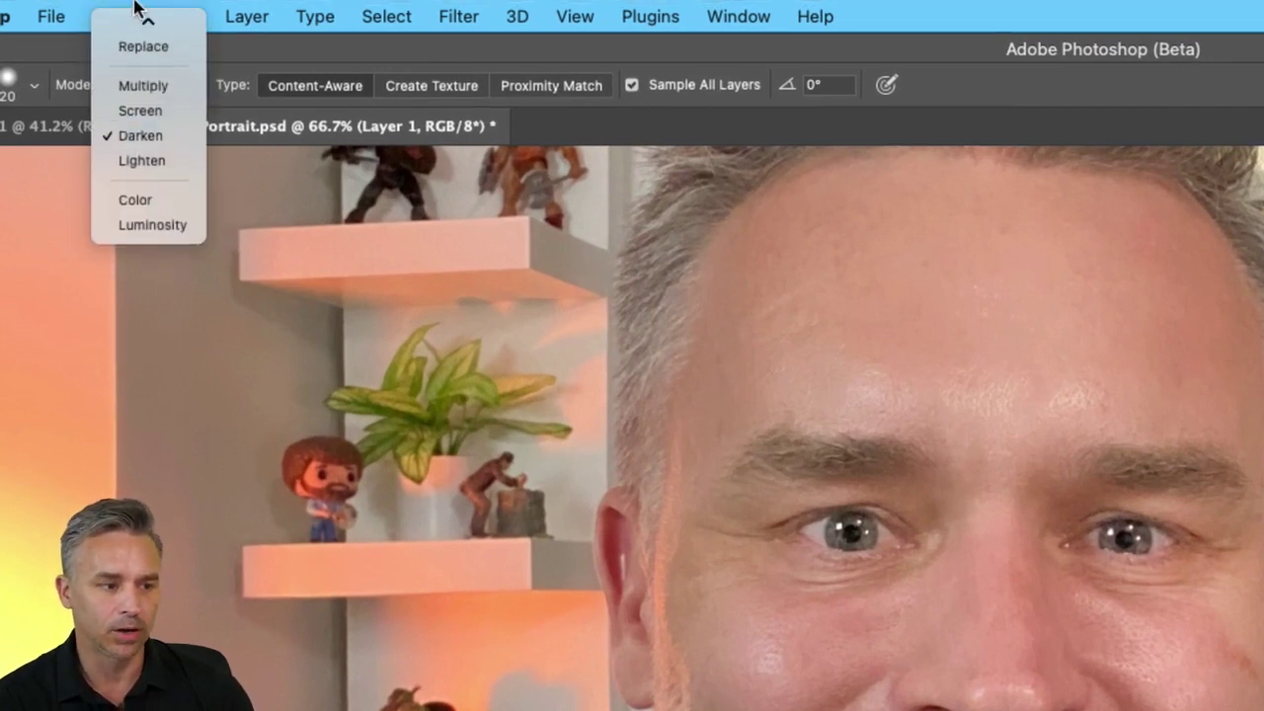
{"action": "left_click", "coordinate": [123, 149]}
{"action": "scroll", "coordinate": [849, 379], "scroll_direction": "right", "scroll_amount": 6}
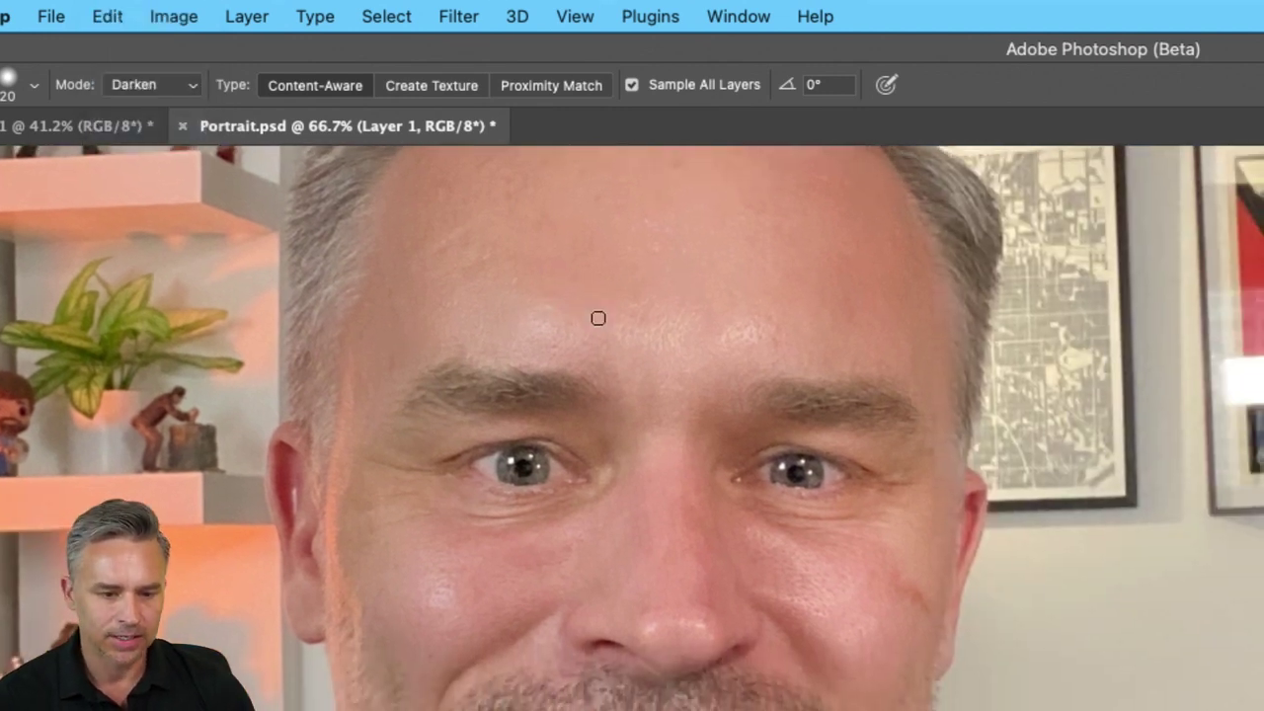
Spot-heal a forehead stroke and a cheek spot on Layer 1, resizing the brush
{"action": "key", "text": "bracketright"}
{"action": "key", "text": "bracketright"}
{"action": "left_click_drag", "start_coordinate": [762, 327], "coordinate": [591, 333]}
{"action": "key", "text": "super+z"}
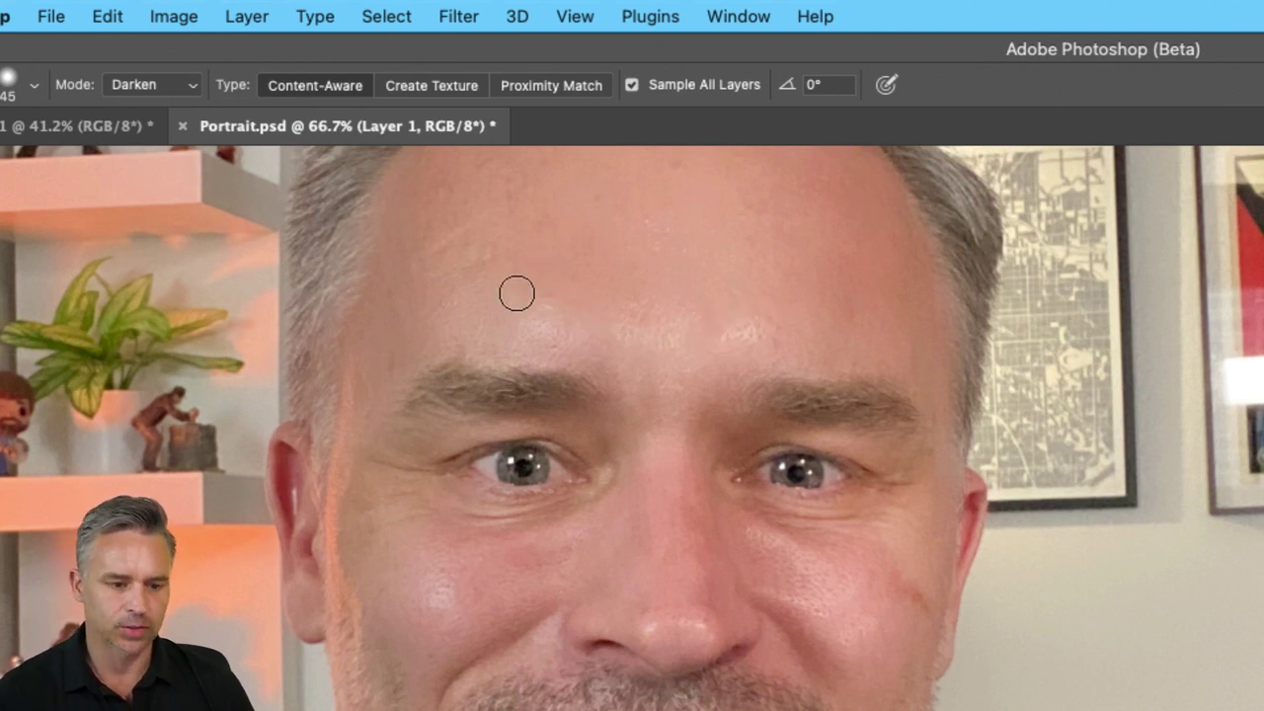
{"action": "key", "text": "bracketright"}
{"action": "key", "text": "bracketright"}
{"action": "key", "text": "bracketright"}
{"action": "key", "text": "bracketright"}
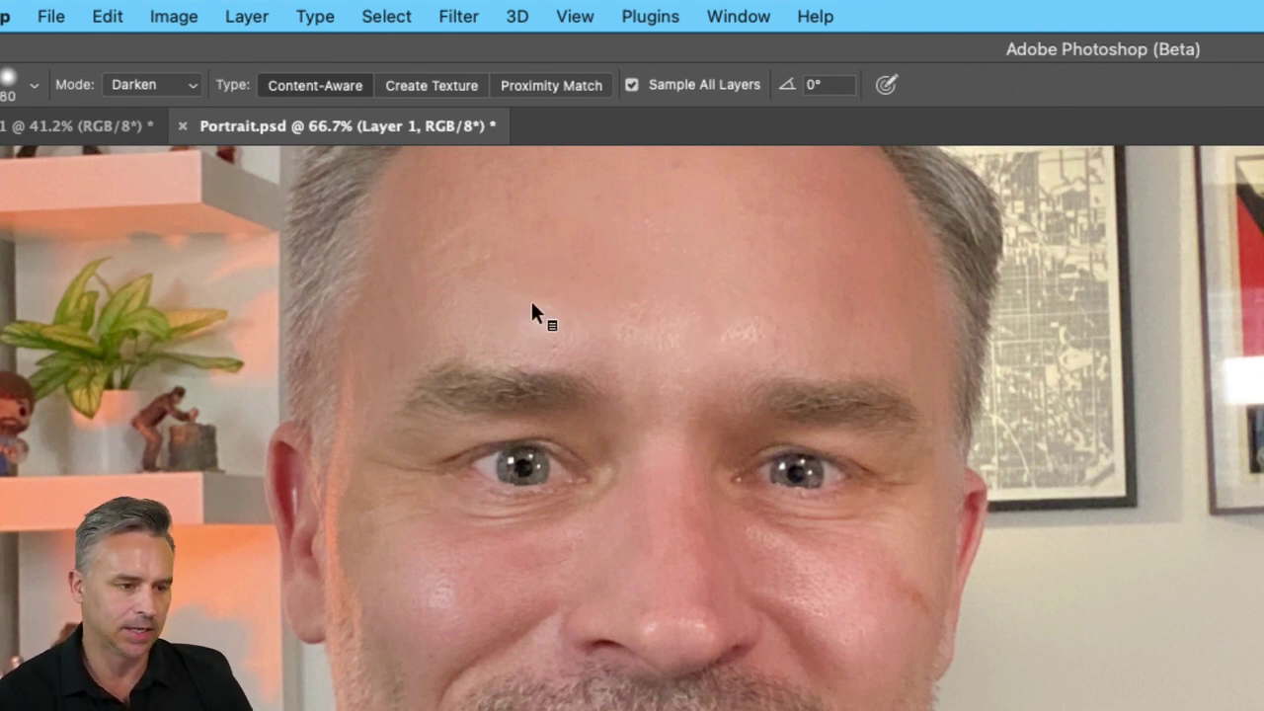
{"action": "left_click", "coordinate": [136, 89]}
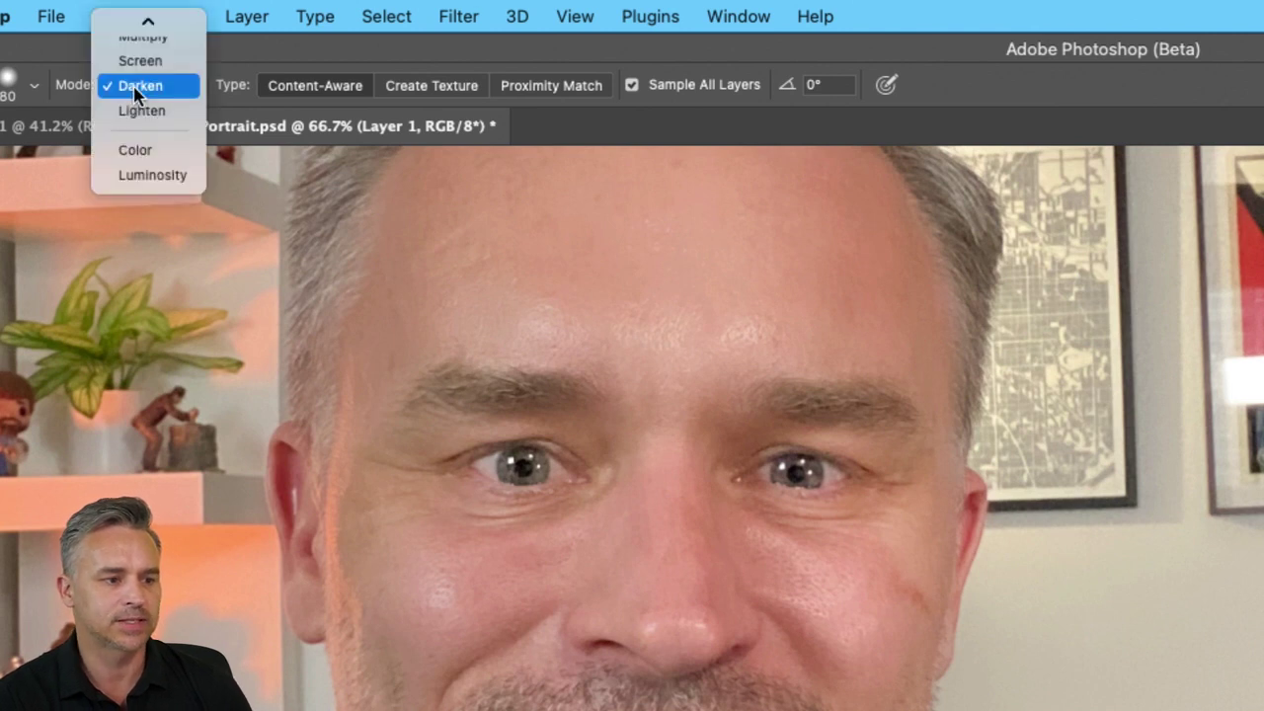
{"action": "left_click", "coordinate": [140, 86]}
{"action": "left_click_drag", "start_coordinate": [519, 316], "coordinate": [551, 318]}
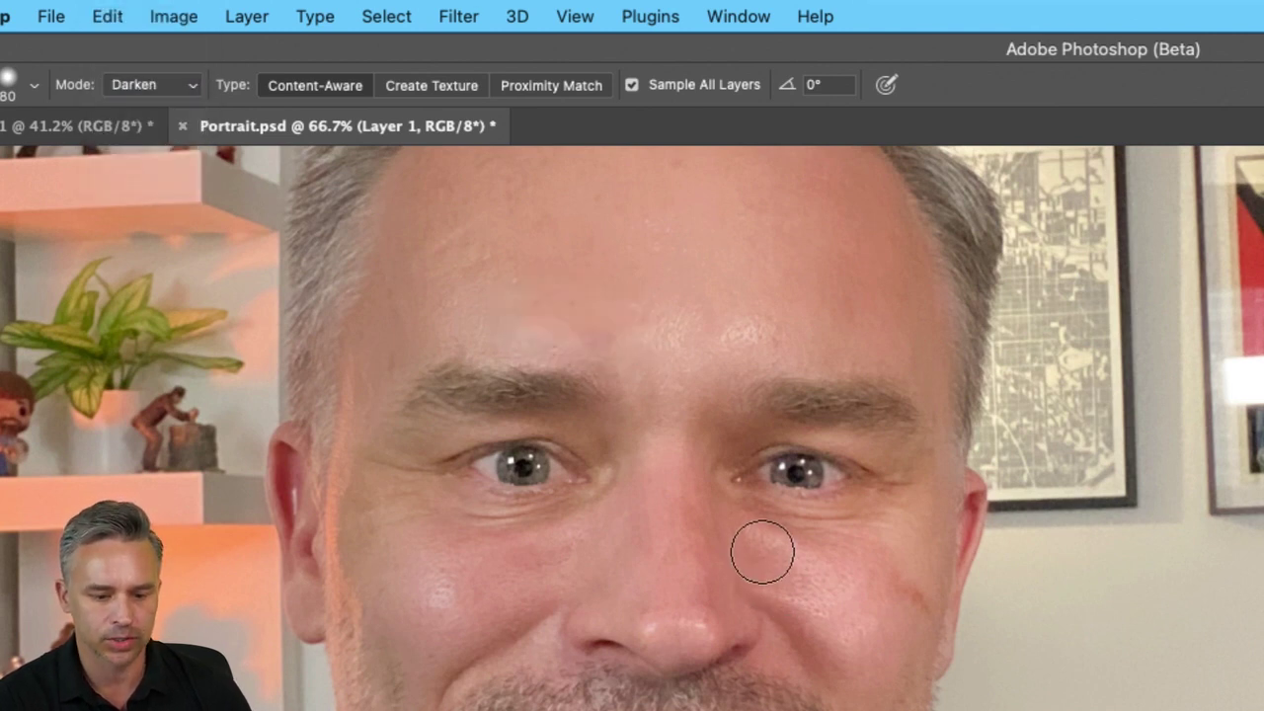
{"action": "key", "text": "bracketleft"}
{"action": "key", "text": "bracketleft"}
{"action": "key", "text": "bracketleft"}
{"action": "left_click_drag", "start_coordinate": [761, 541], "coordinate": [766, 546]}
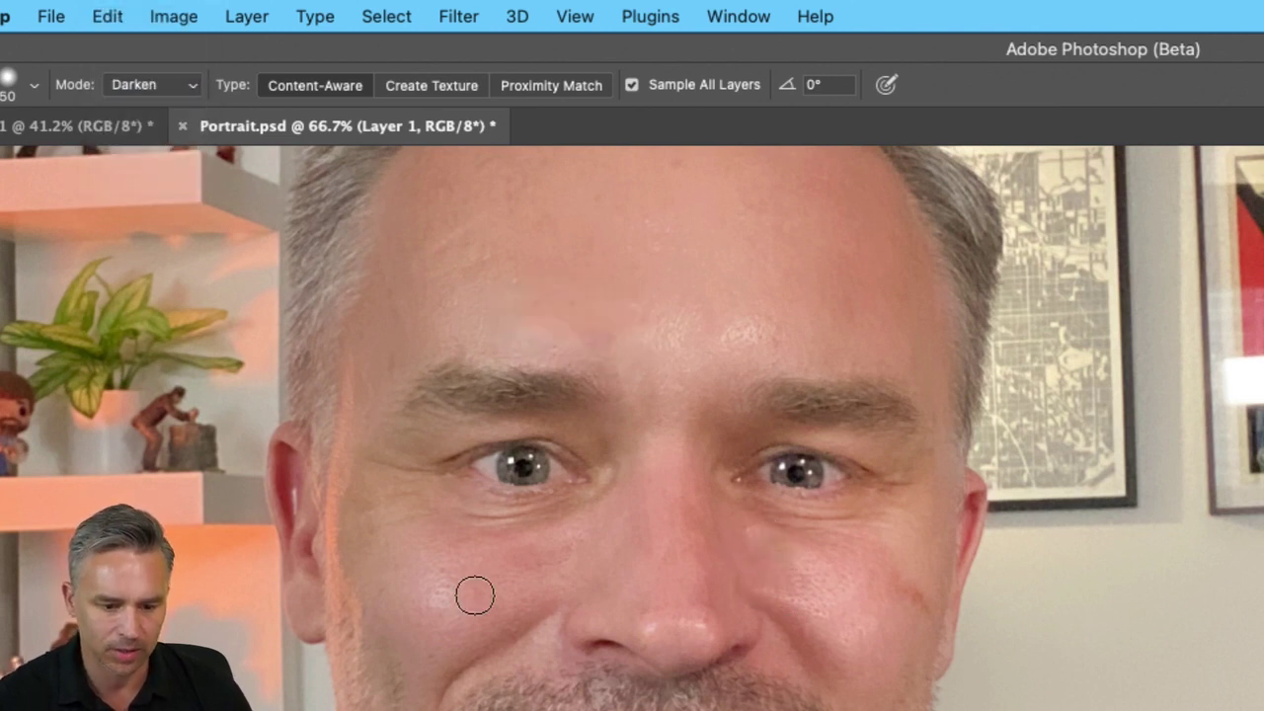
{"action": "key", "text": "bracketleft"}
{"action": "key", "text": "super+z"}
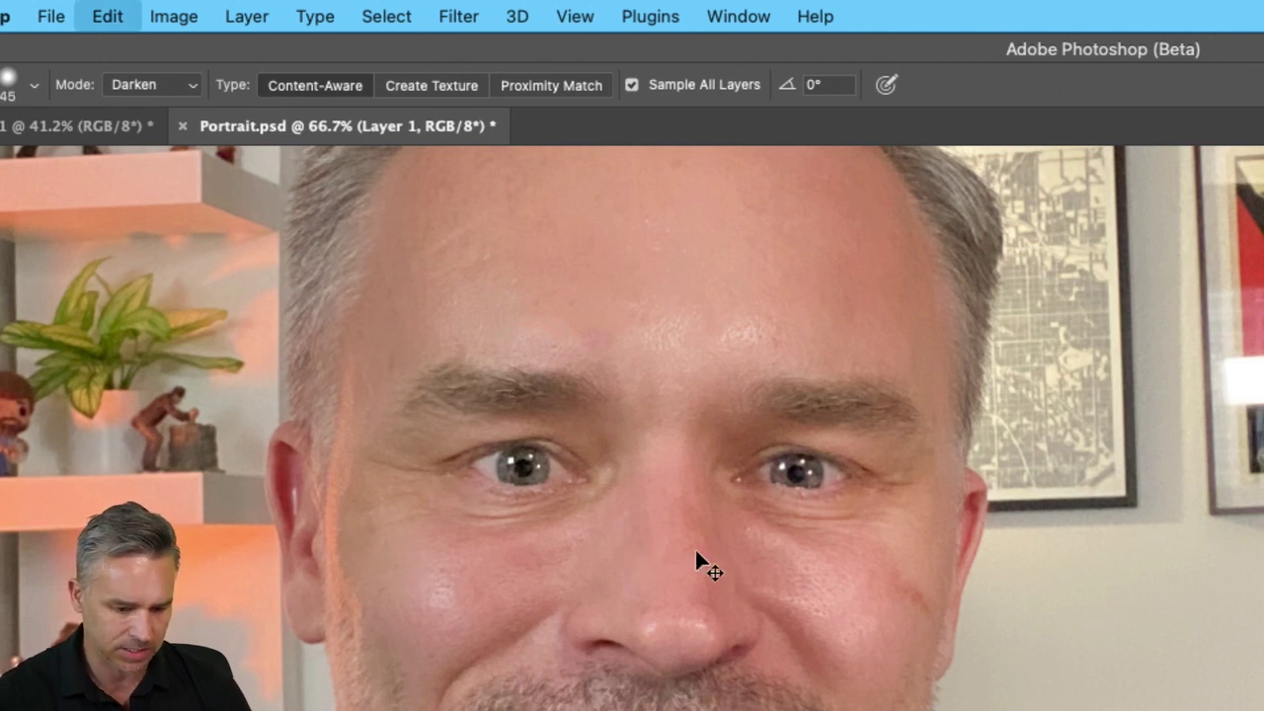
{"action": "key", "text": "bracketleft"}
{"action": "key", "text": "bracketleft"}
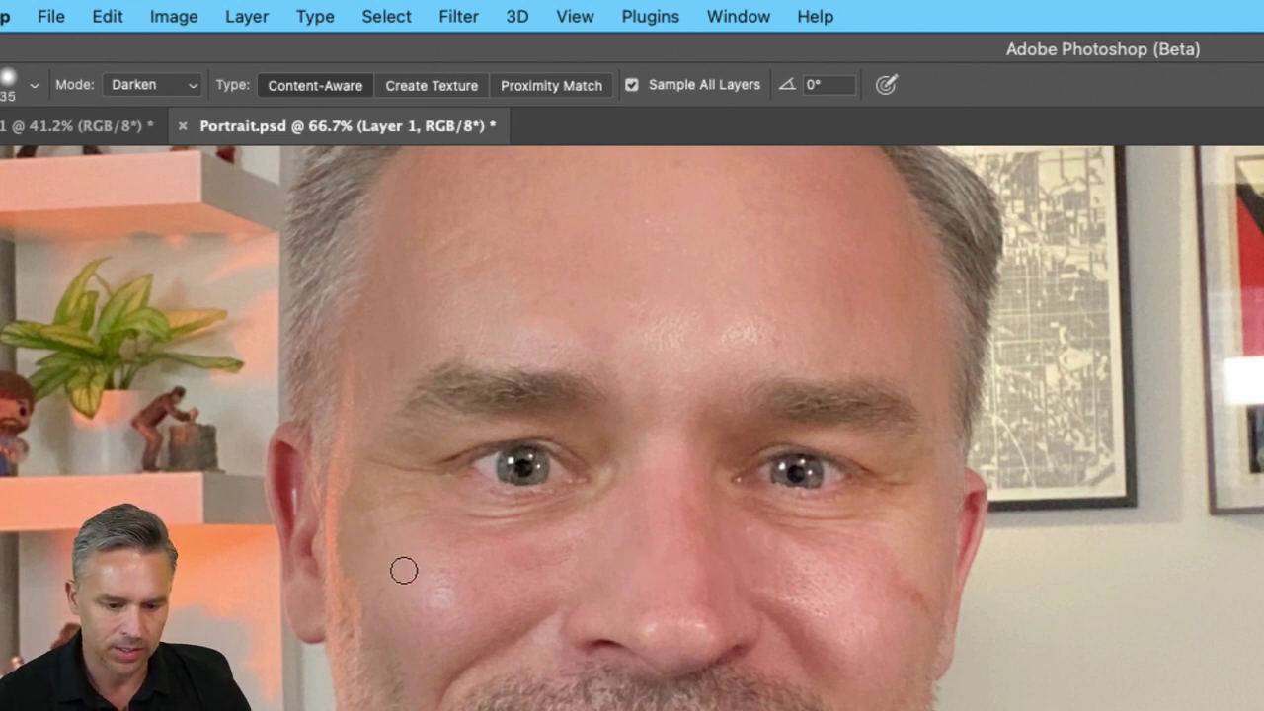
Heal five small forehead blemishes, then compare before and after at 100%
{"action": "left_click", "coordinate": [728, 336]}
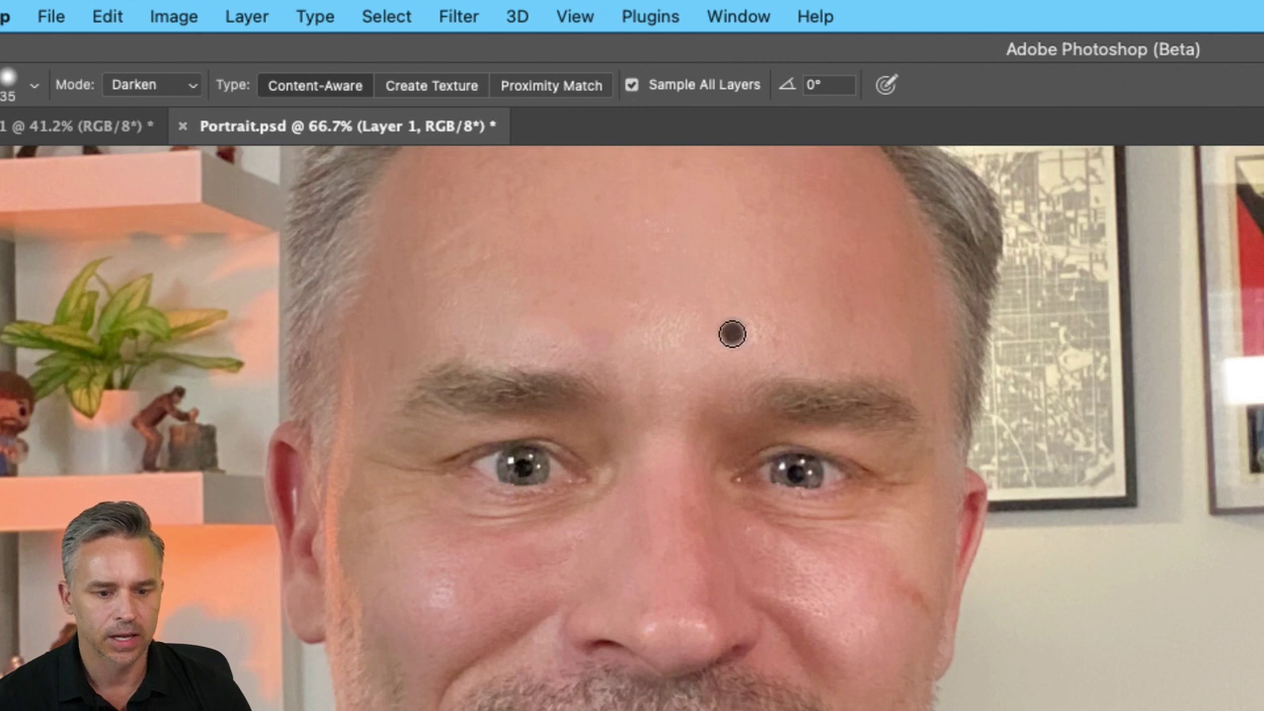
{"action": "left_click", "coordinate": [756, 327]}
{"action": "left_click", "coordinate": [759, 341]}
{"action": "left_click", "coordinate": [735, 338]}
{"action": "left_click", "coordinate": [728, 335]}
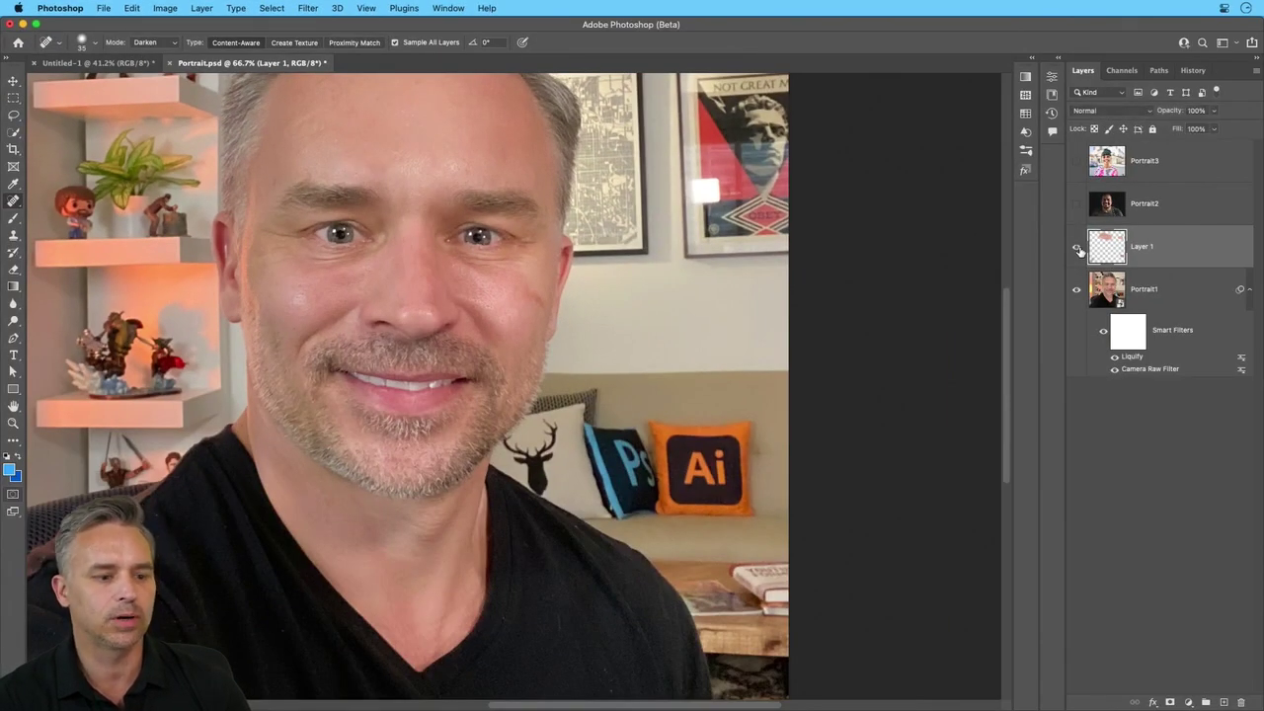
{"action": "left_click", "coordinate": [1077, 248]}
{"action": "left_click_drag", "start_coordinate": [221, 283], "coordinate": [336, 352]}
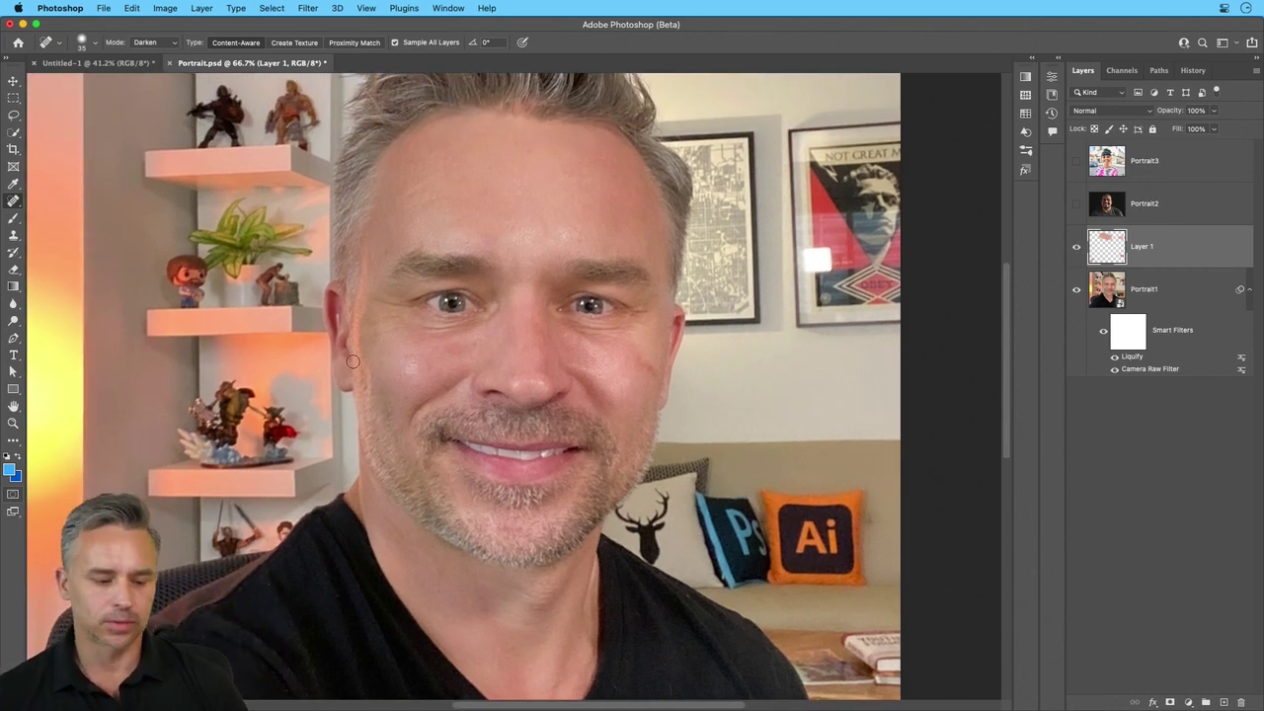
{"action": "key", "text": "super+1"}
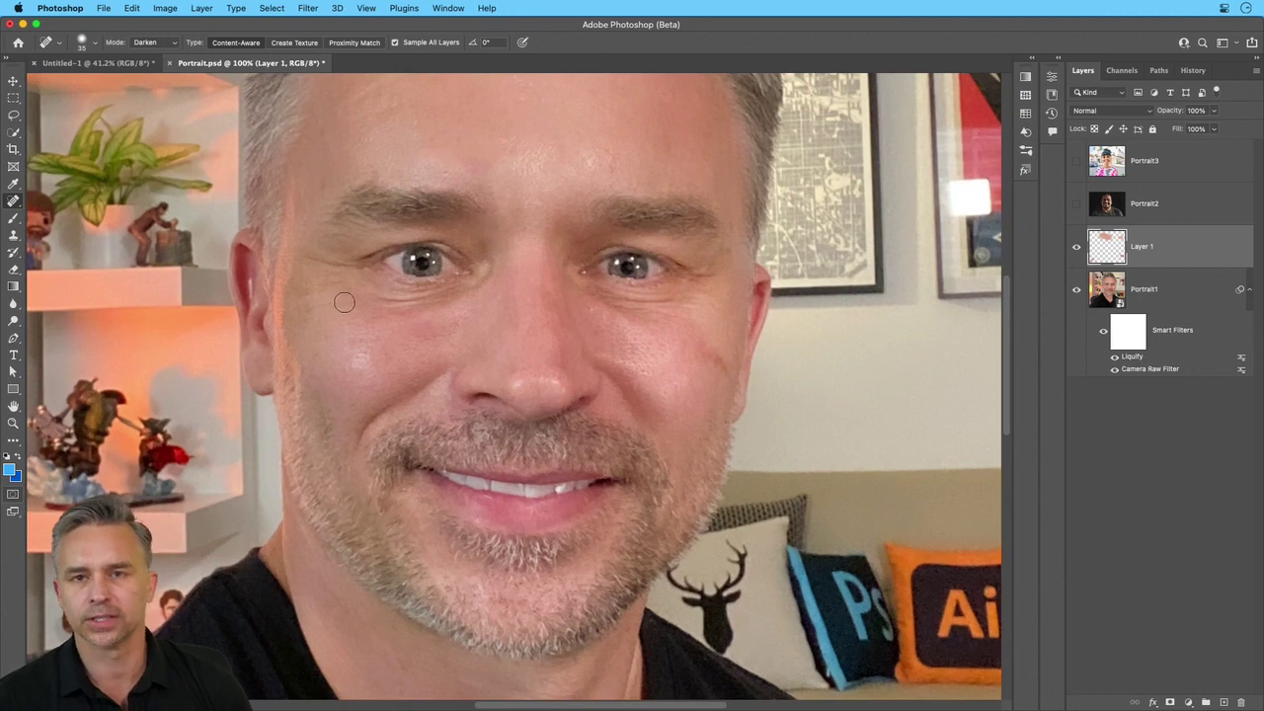
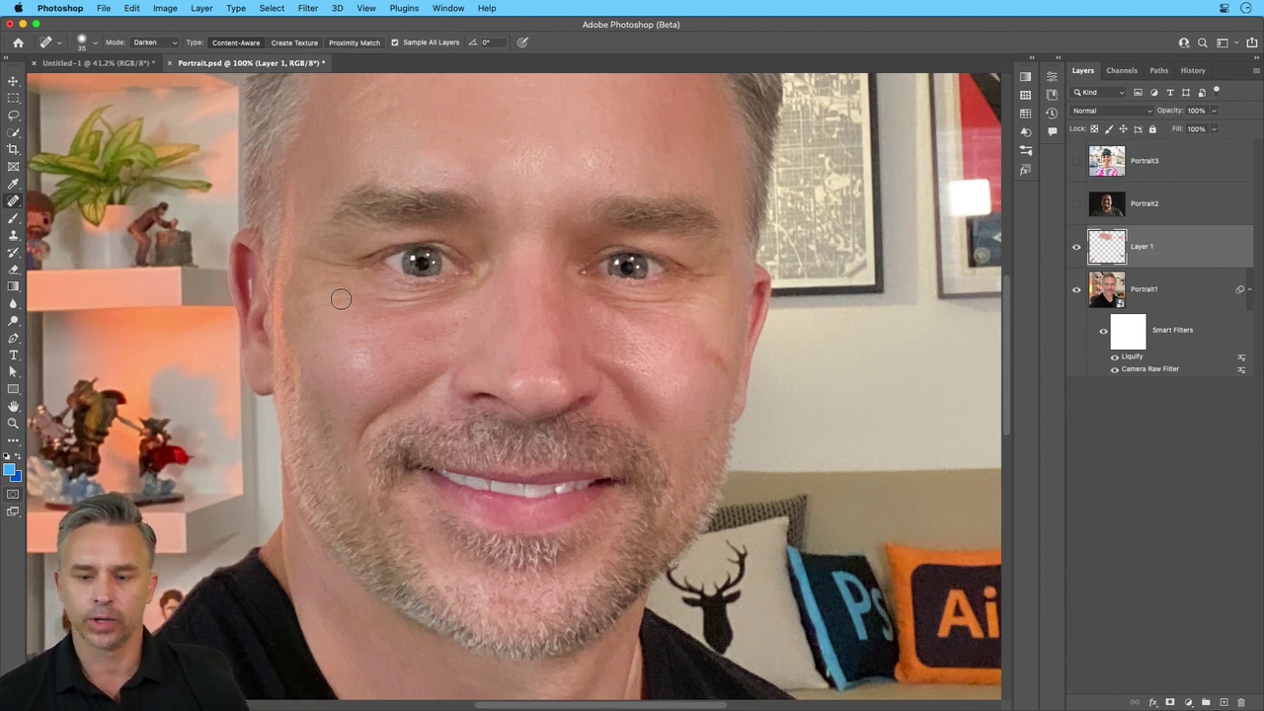
Fit the portrait in the window, then close Portrait.psd without saving
{"action": "key", "text": "super+0"}
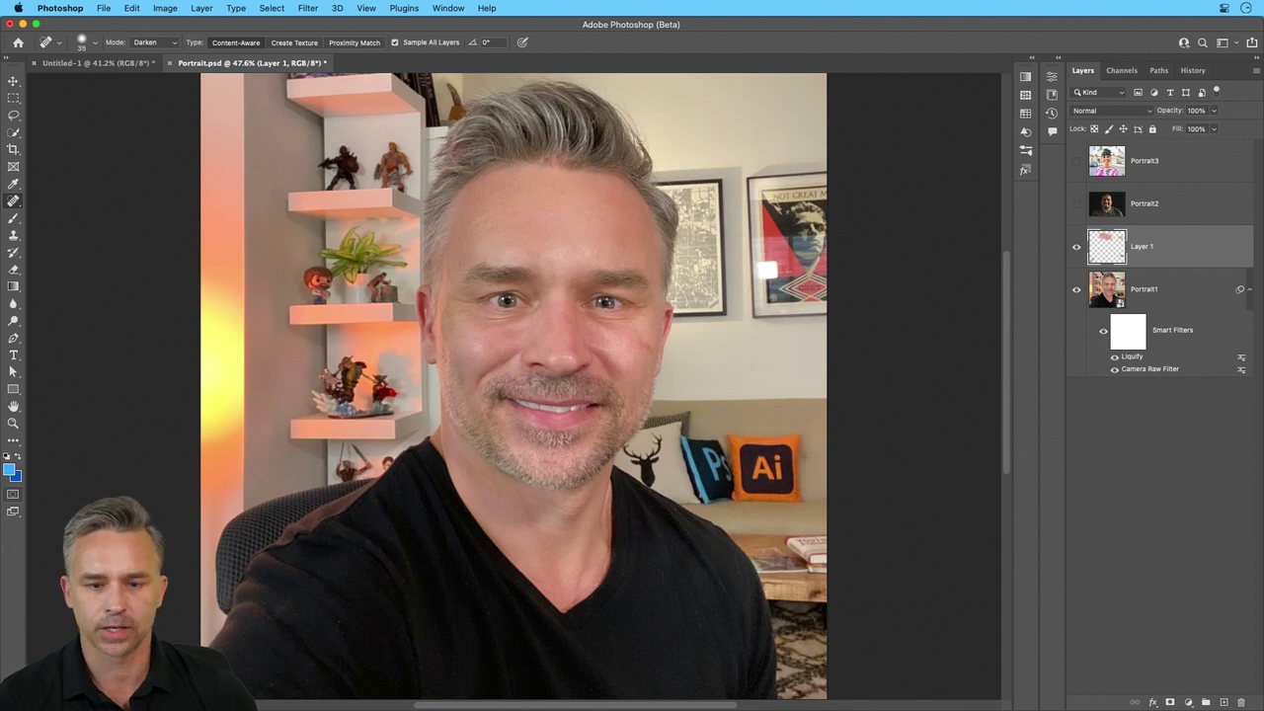
{"action": "left_click", "coordinate": [168, 64]}
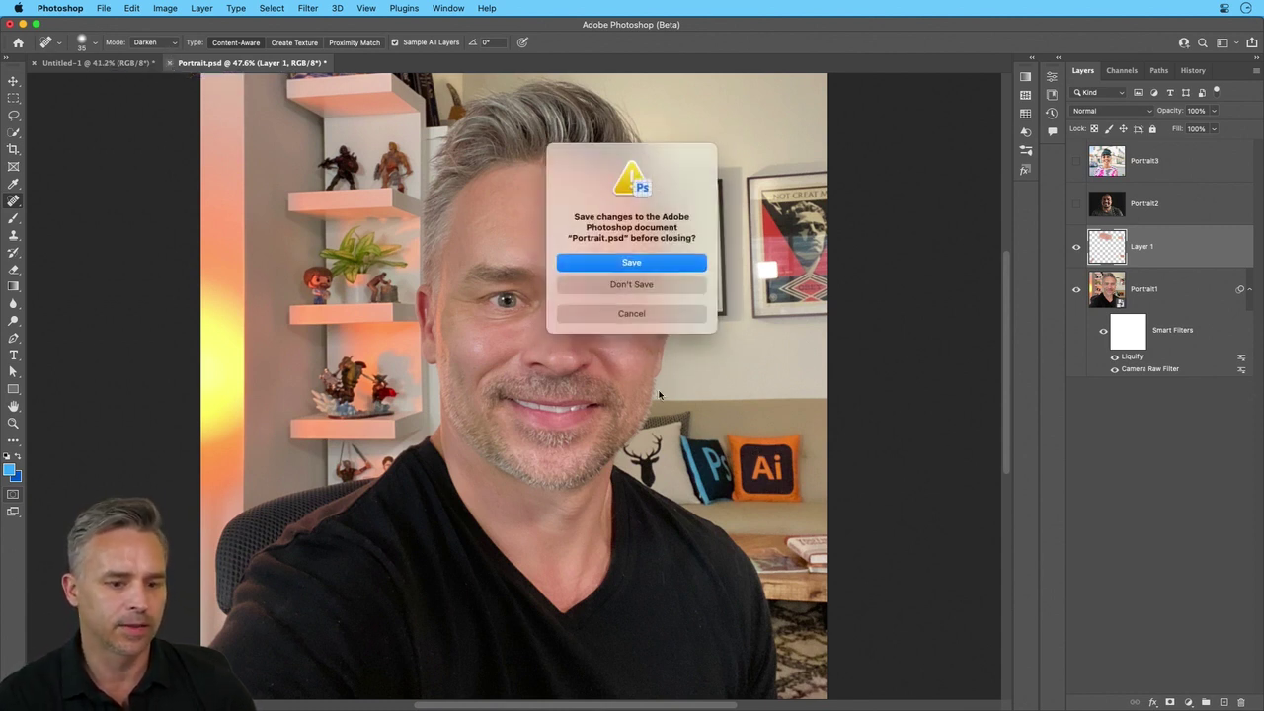
{"action": "left_click", "coordinate": [639, 286]}
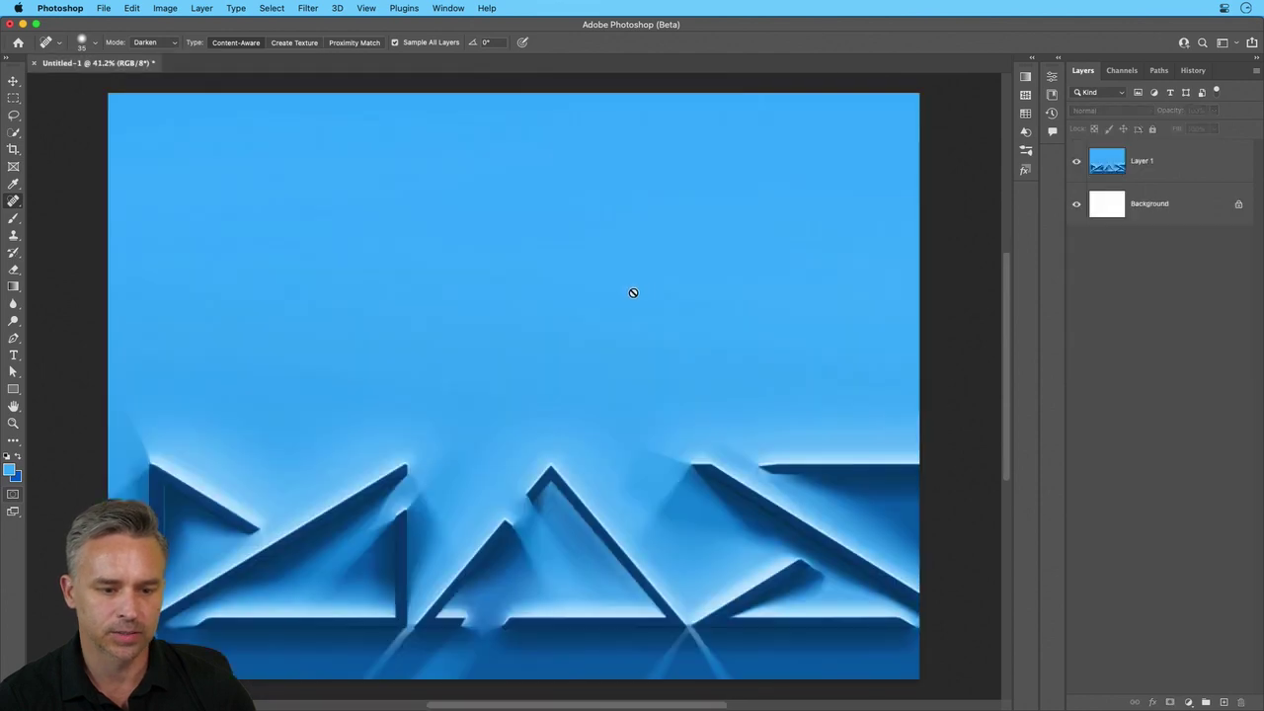
Open Portrait Final from Libraries and inspect the Portrait1 smart object's contents
{"action": "left_click", "coordinate": [1058, 60]}
{"action": "double_click", "coordinate": [991, 207]}
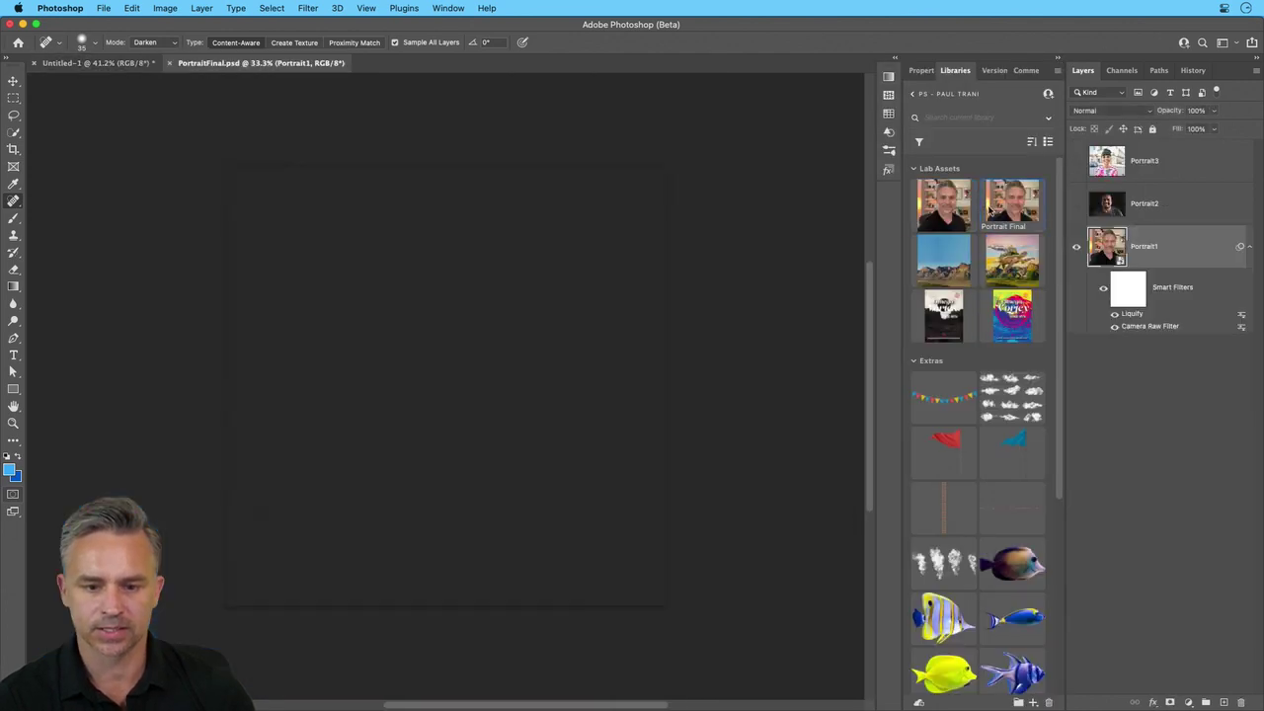
{"action": "key", "text": "super+equal"}
{"action": "key", "text": "super+equal"}
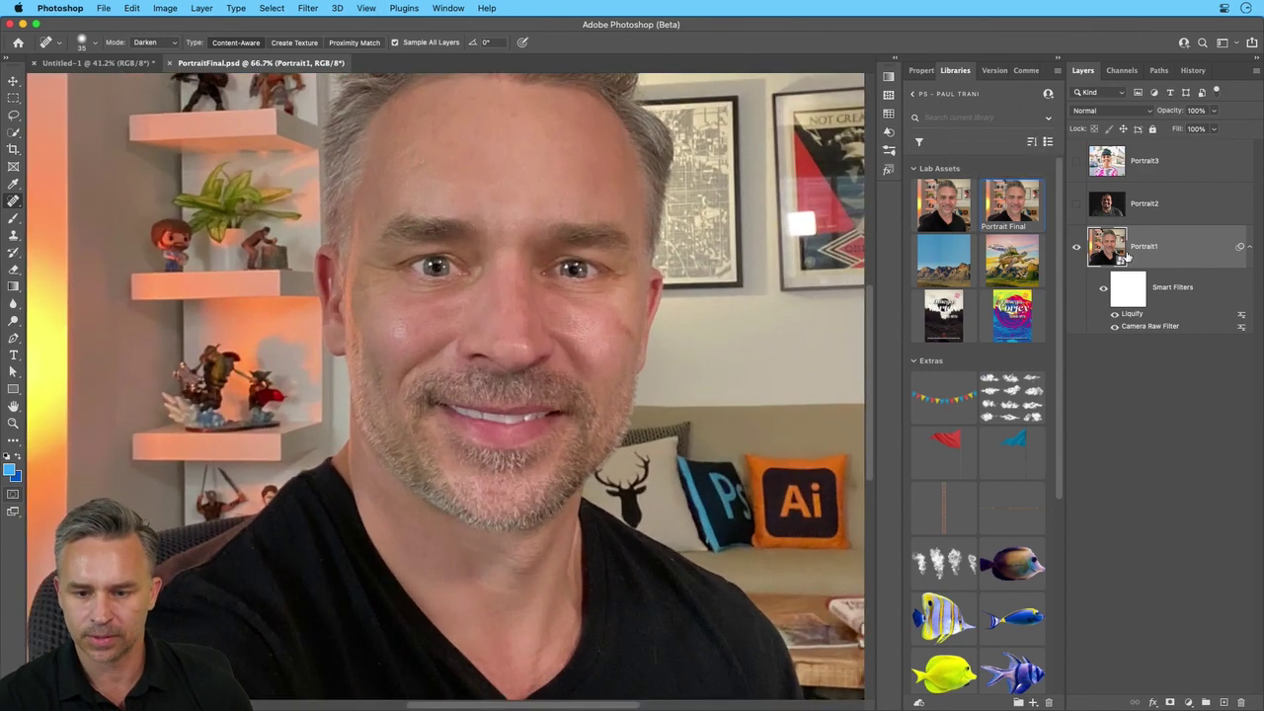
{"action": "double_click", "coordinate": [1110, 249]}
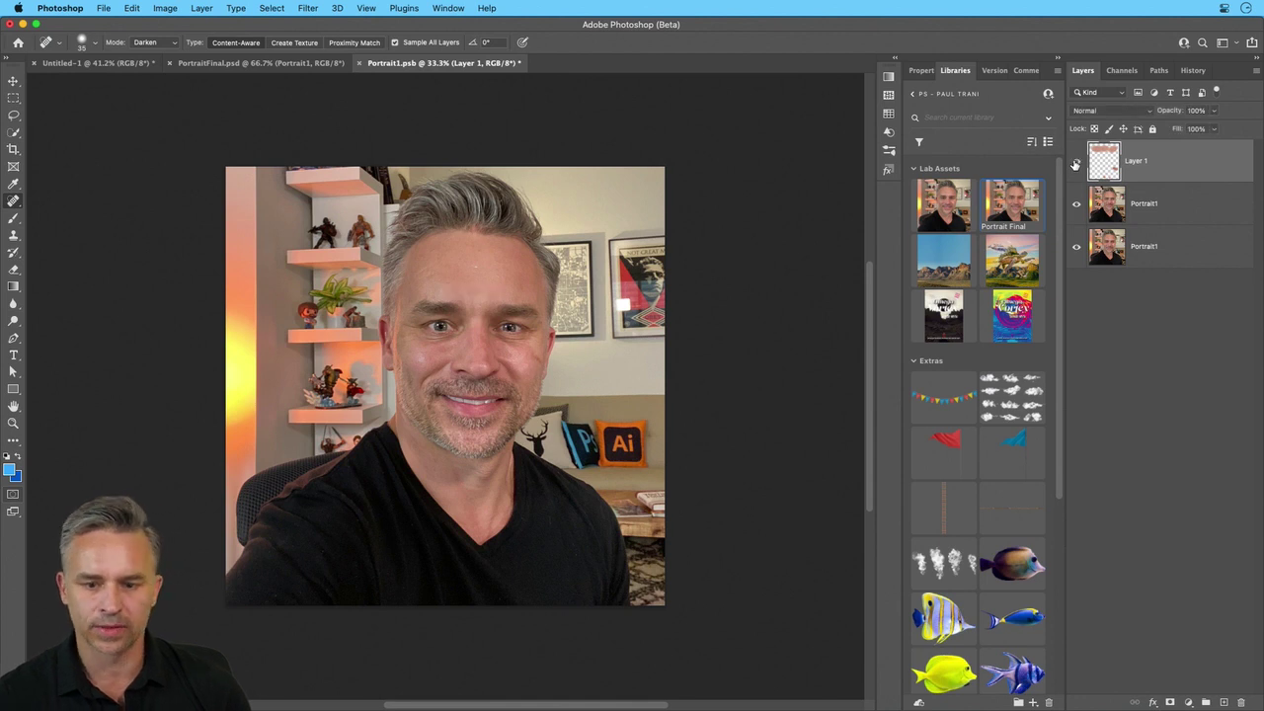
{"action": "key", "text": "super+equal"}
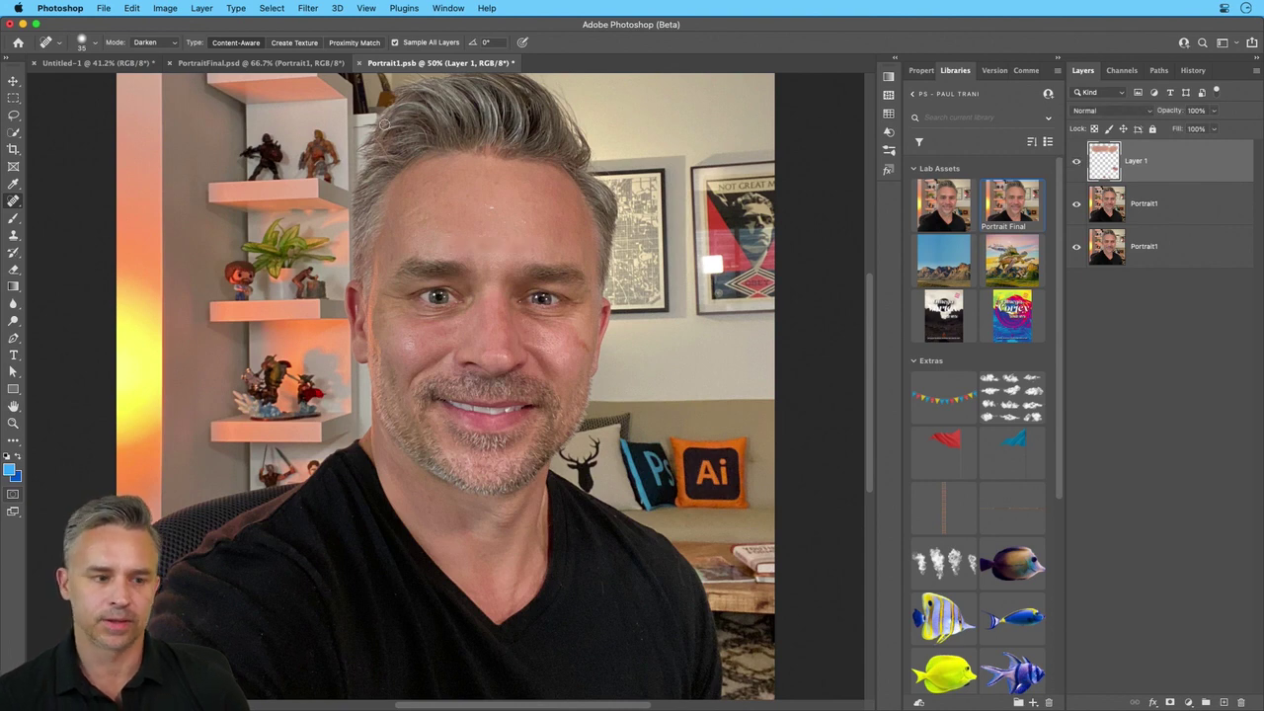
Close Portrait1 without saving and open the Composition asset from Libraries
{"action": "left_click", "coordinate": [360, 63]}
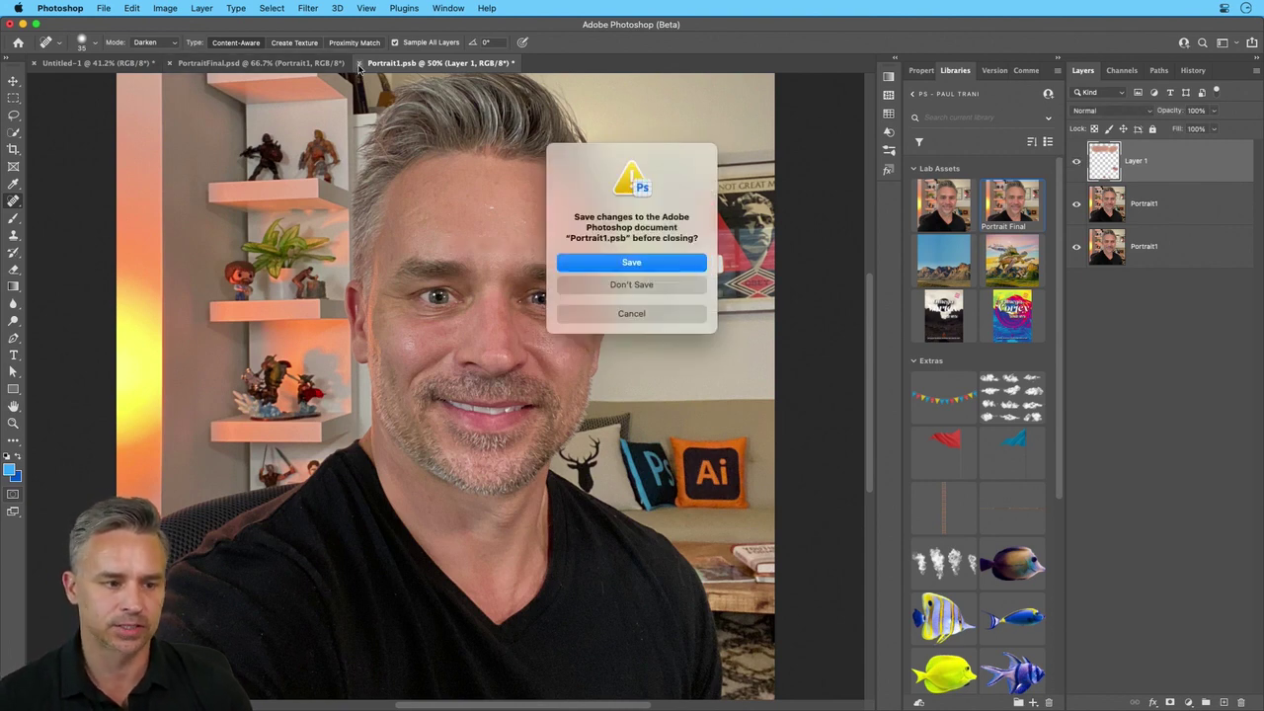
{"action": "left_click", "coordinate": [623, 284]}
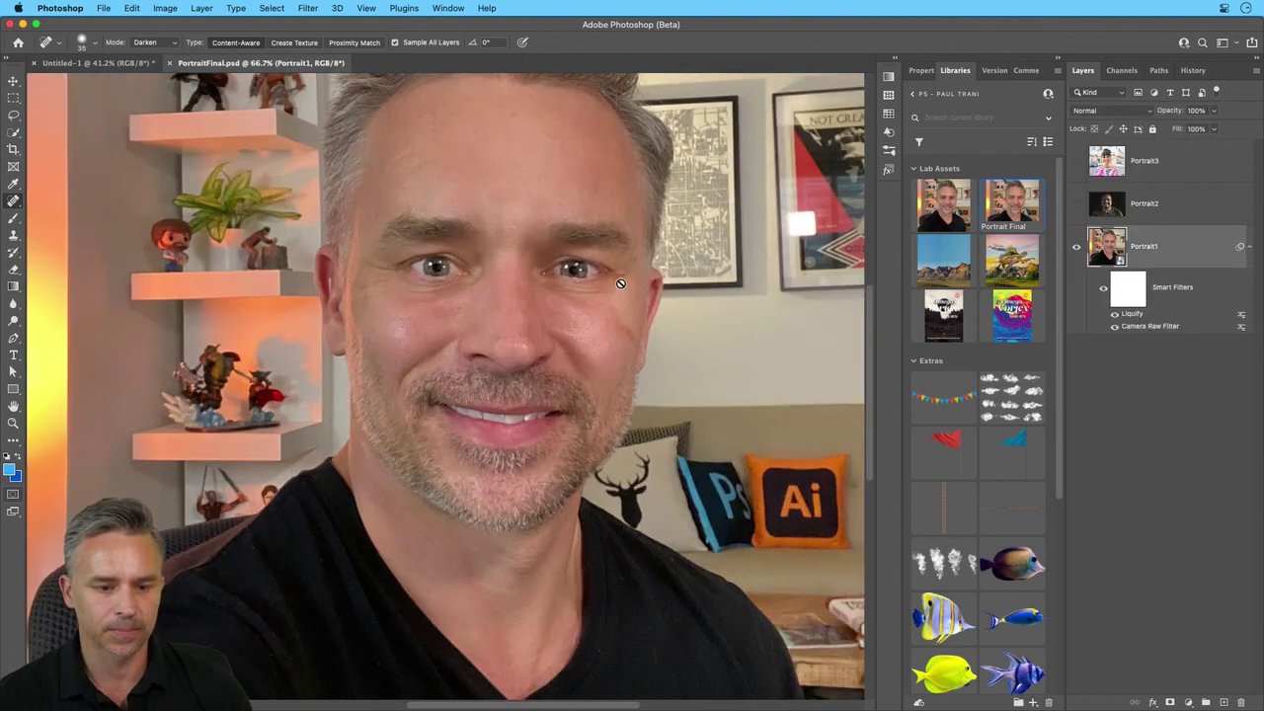
{"action": "double_click", "coordinate": [945, 260]}
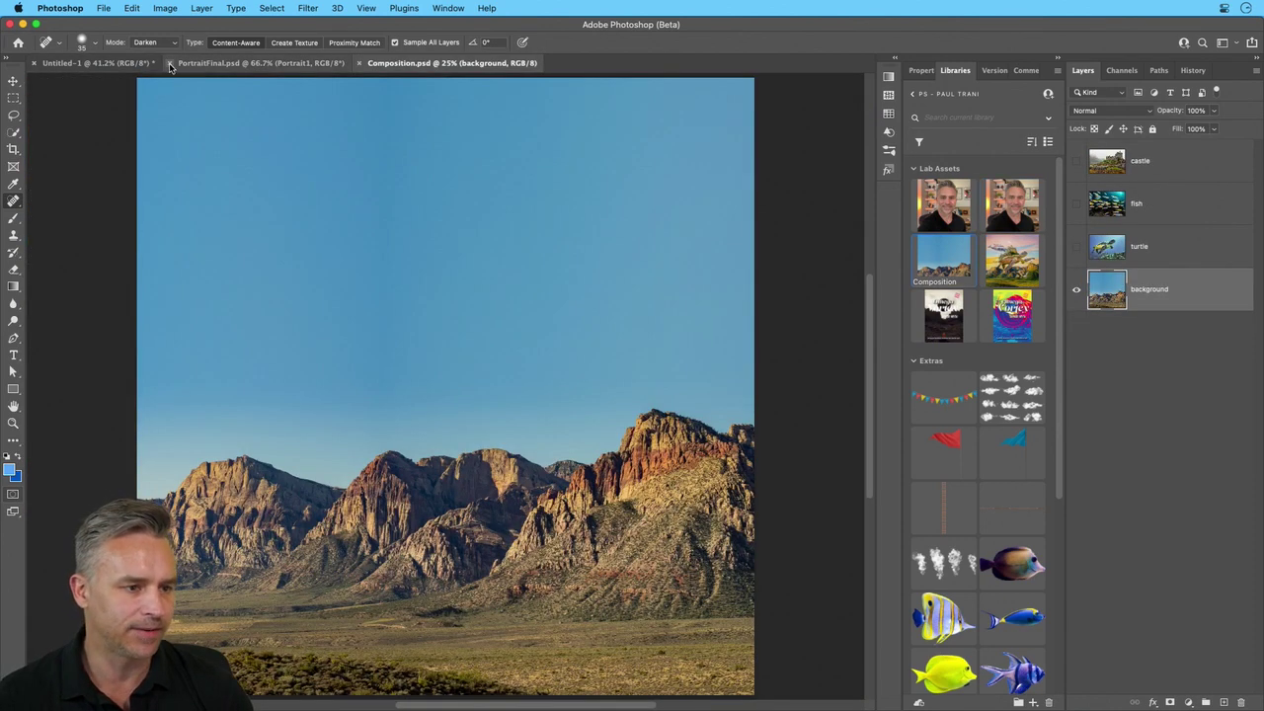
Close PortraitFinal.psd, collapse Libraries, and start Edit > Sky Replacement on the desert photo
{"action": "left_click", "coordinate": [170, 64]}
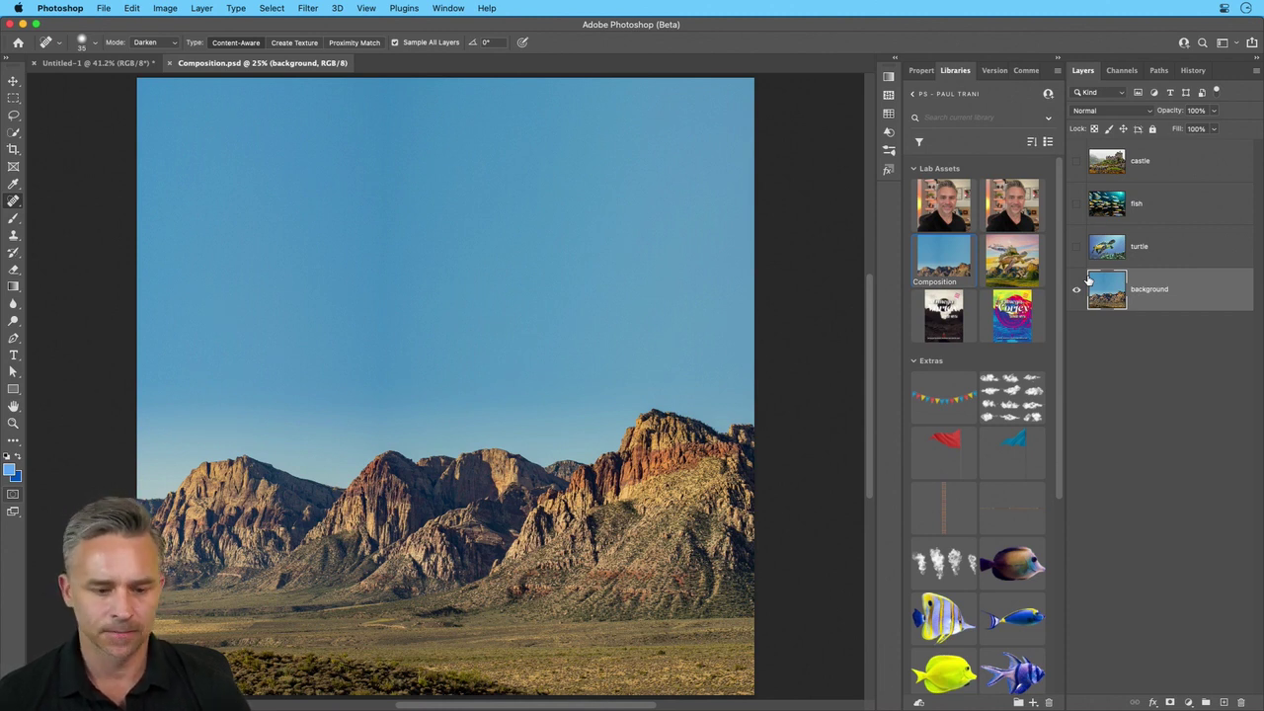
{"action": "left_click", "coordinate": [1061, 59]}
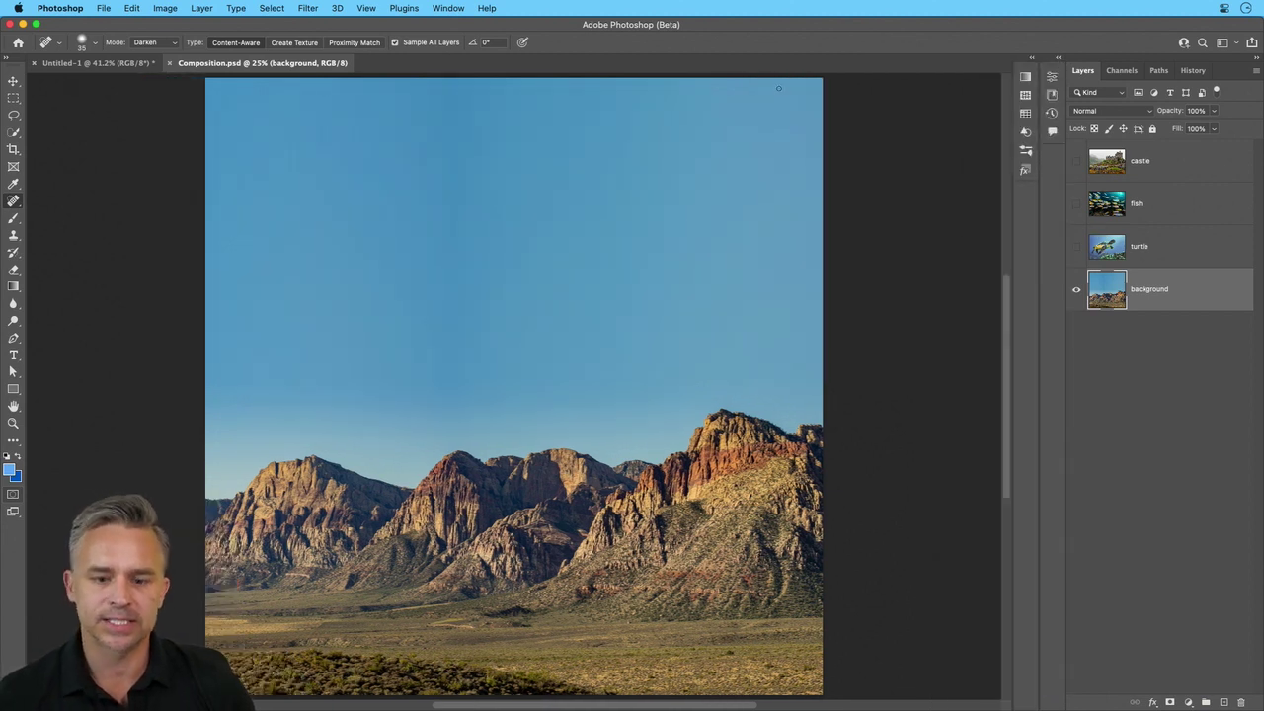
{"action": "left_click", "coordinate": [129, 9]}
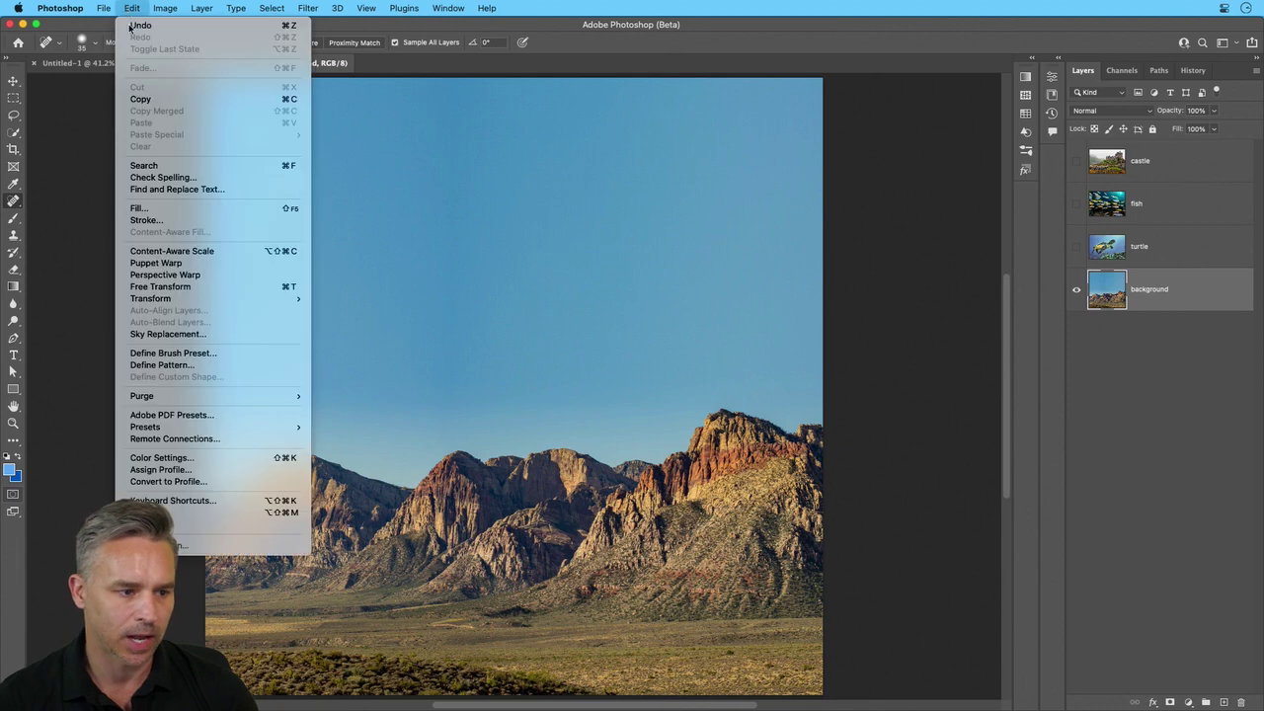
{"action": "left_click", "coordinate": [173, 335]}
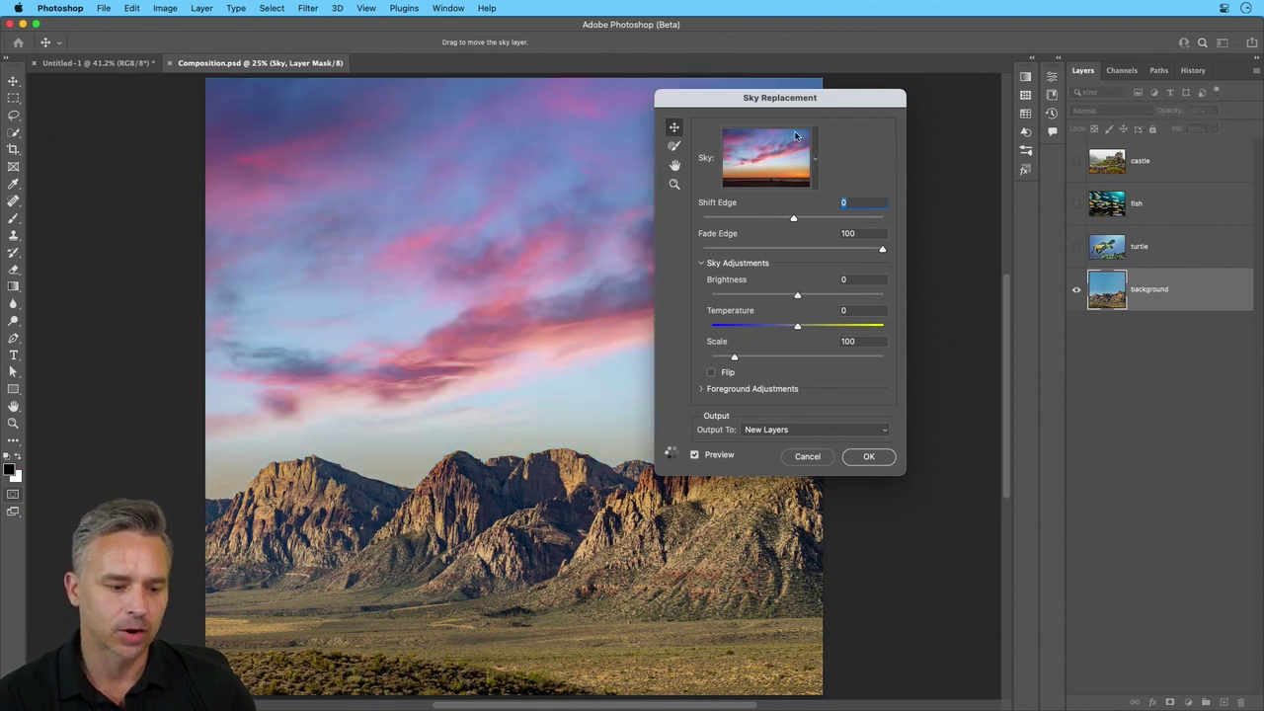
Move the Sky Replacement window aside and switch the sky to the cloudy Blue Skies preset
{"action": "left_click", "coordinate": [796, 135]}
{"action": "left_click_drag", "start_coordinate": [744, 98], "coordinate": [863, 104]}
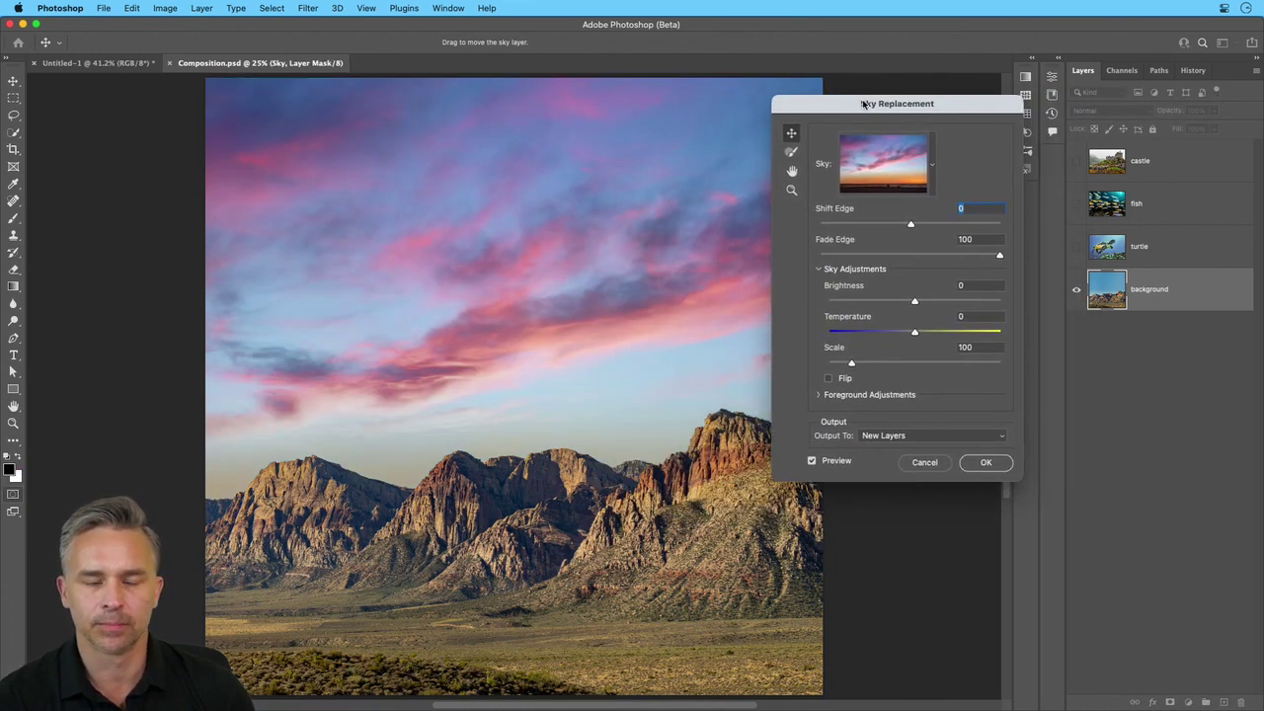
{"action": "left_click", "coordinate": [931, 168]}
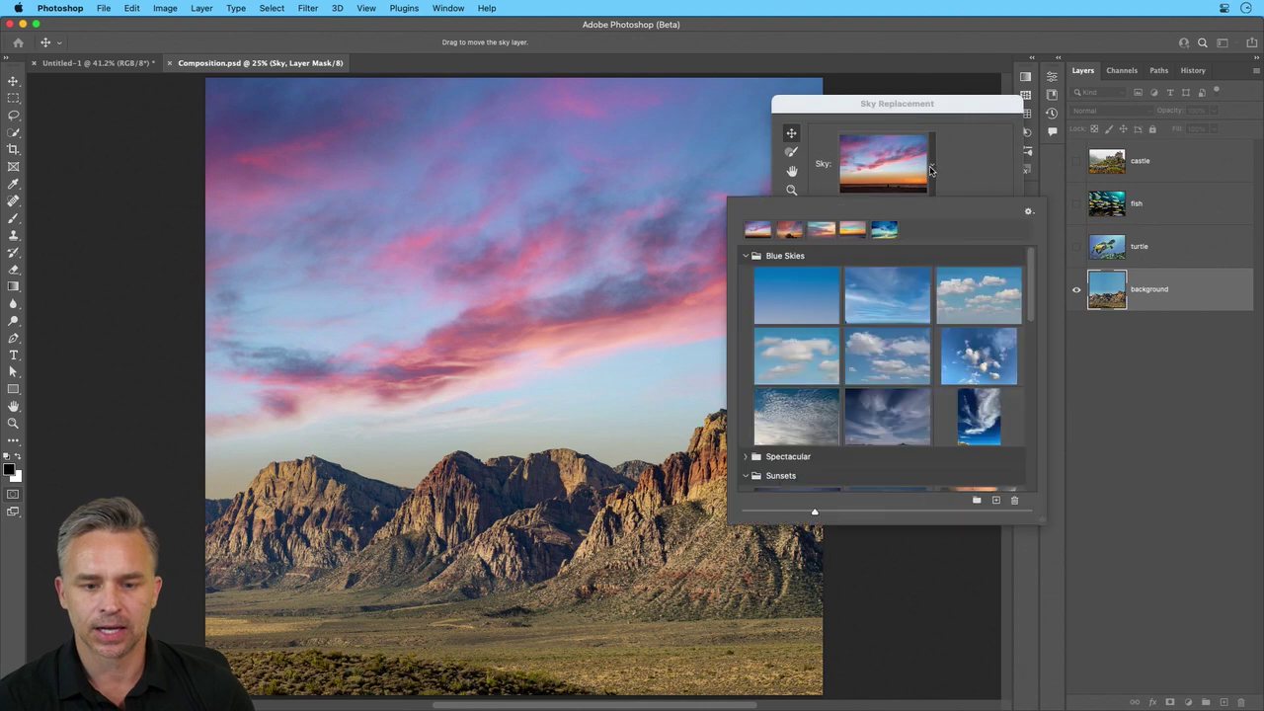
{"action": "left_click", "coordinate": [887, 356]}
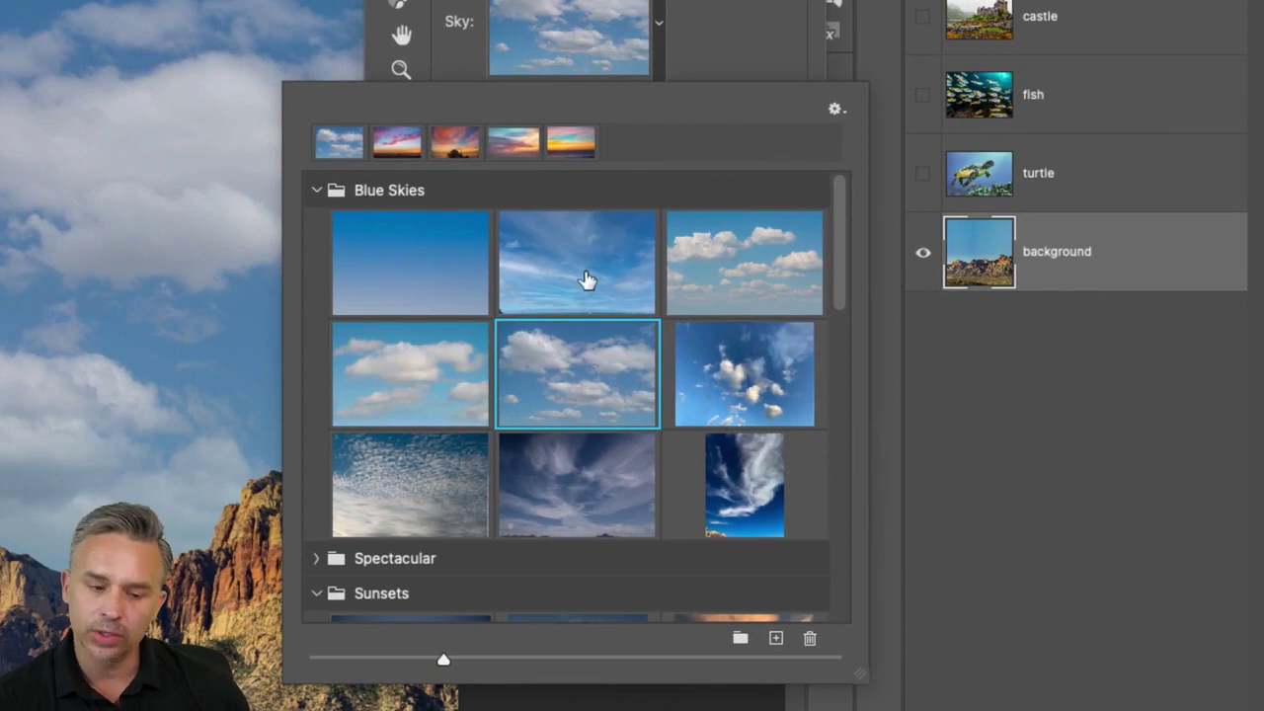
Choose Get More Skies > Download Free Skies from the sky picker's gear menu
{"action": "left_click", "coordinate": [834, 110]}
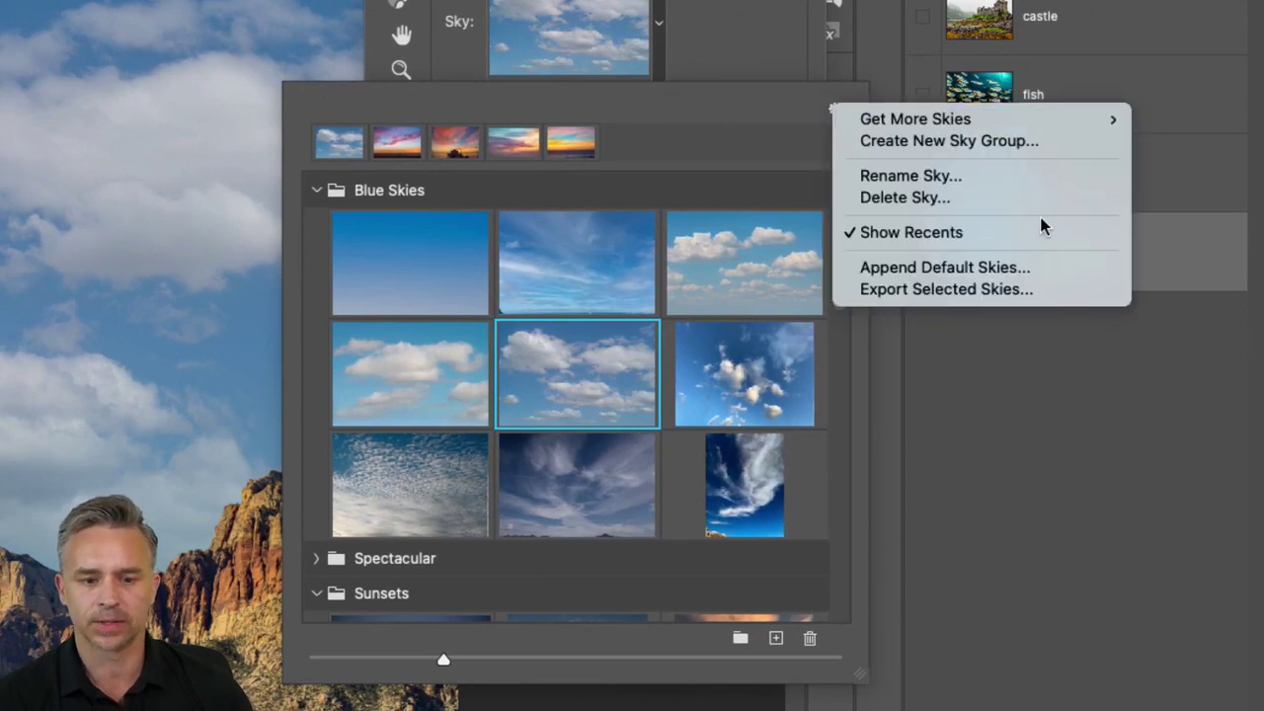
{"action": "mouse_move", "coordinate": [1093, 115]}
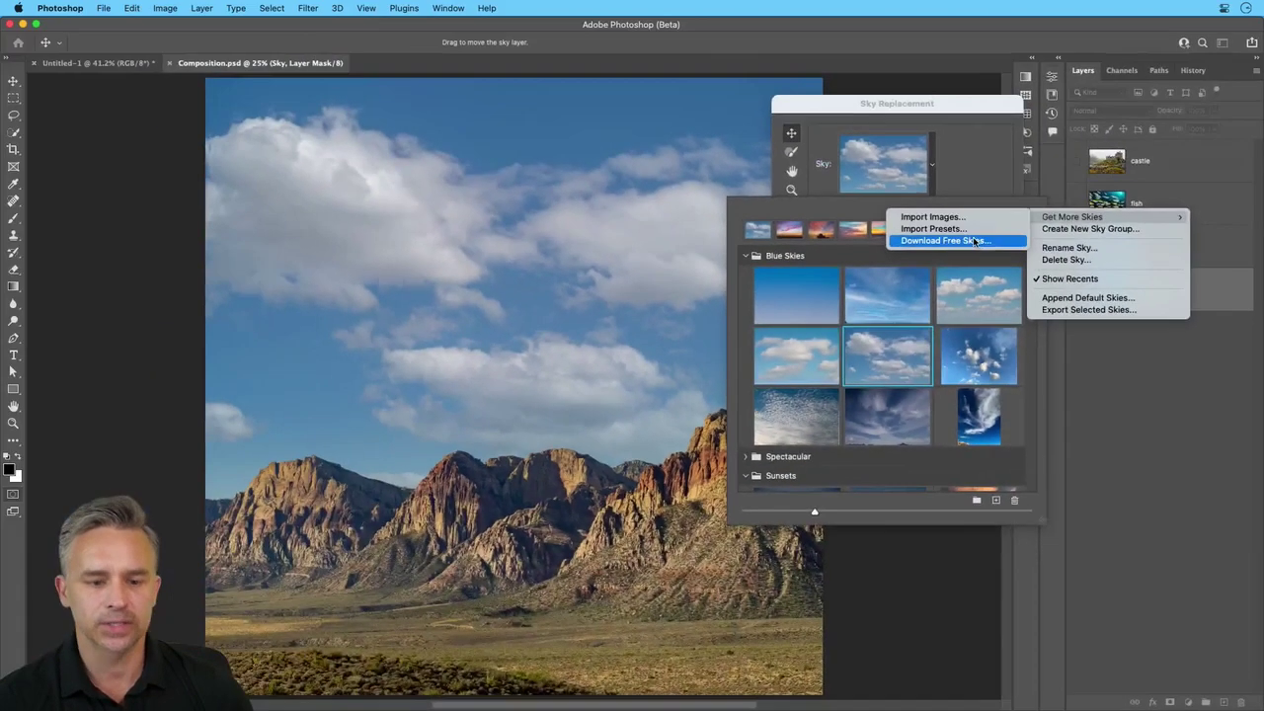
{"action": "left_click", "coordinate": [747, 163]}
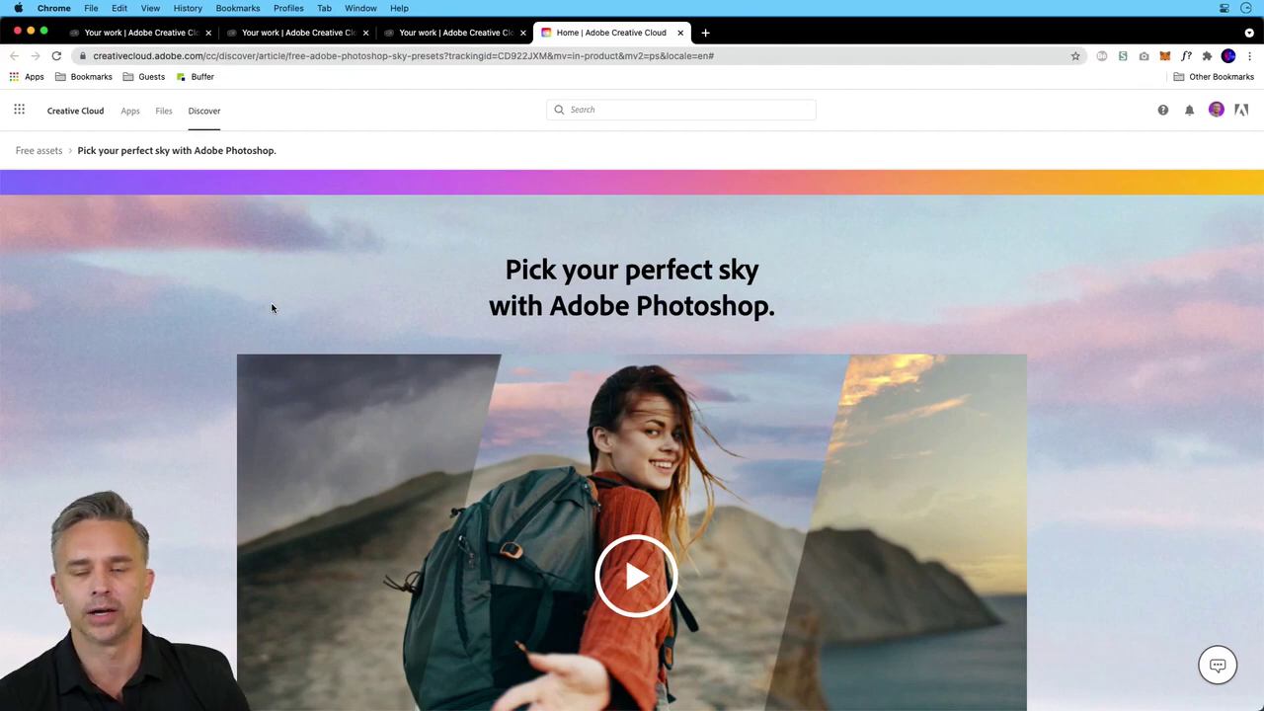
Download the Spectacular sky pack from Adobe's free sky page and minimize Chrome
{"action": "scroll", "coordinate": [435, 375], "scroll_direction": "down", "scroll_amount": 15}
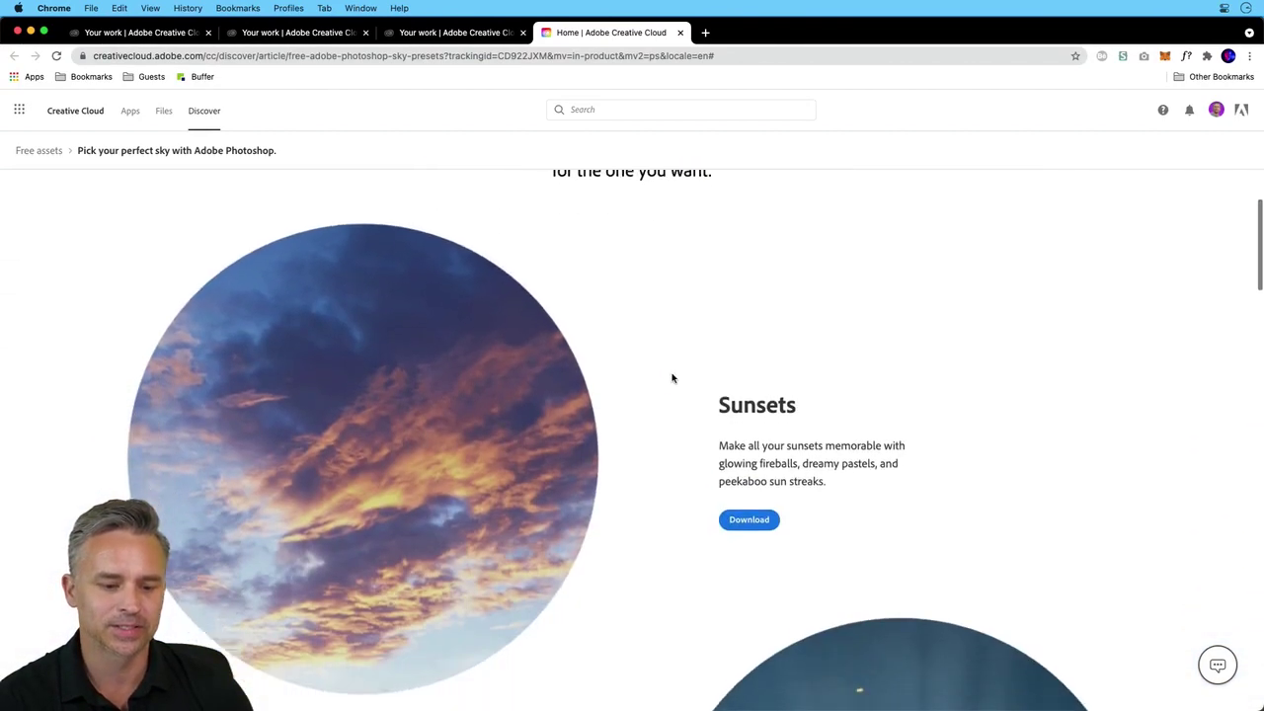
{"action": "scroll", "coordinate": [677, 378], "scroll_direction": "up", "scroll_amount": 3}
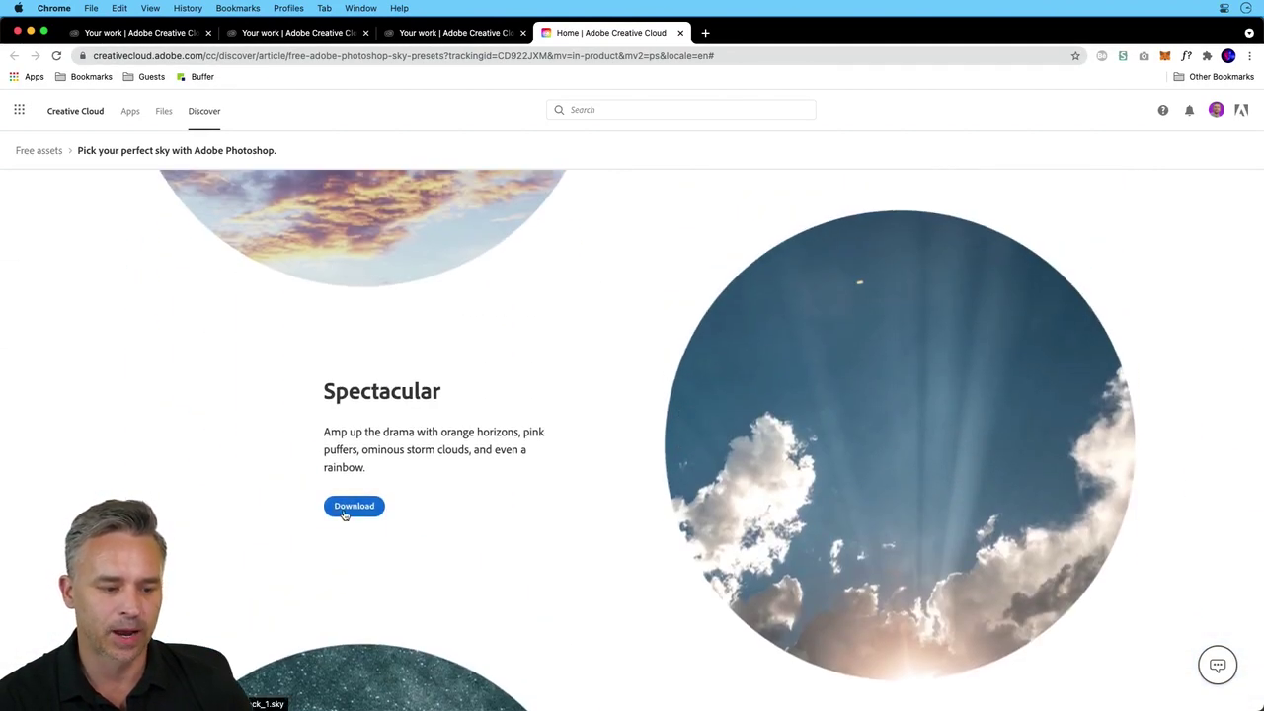
{"action": "left_click", "coordinate": [346, 508]}
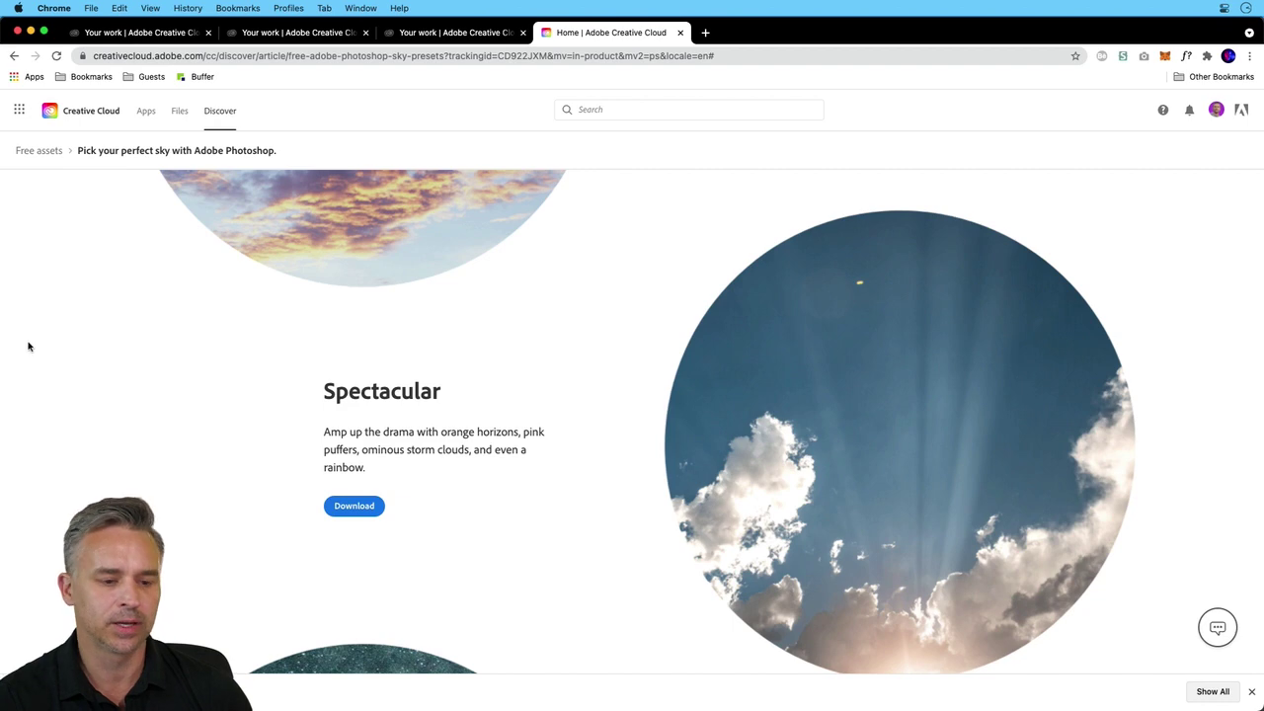
{"action": "left_click", "coordinate": [30, 32]}
Import Spectacular_Pack_1.sky into the Sky Replacement presets
{"action": "left_click", "coordinate": [941, 159]}
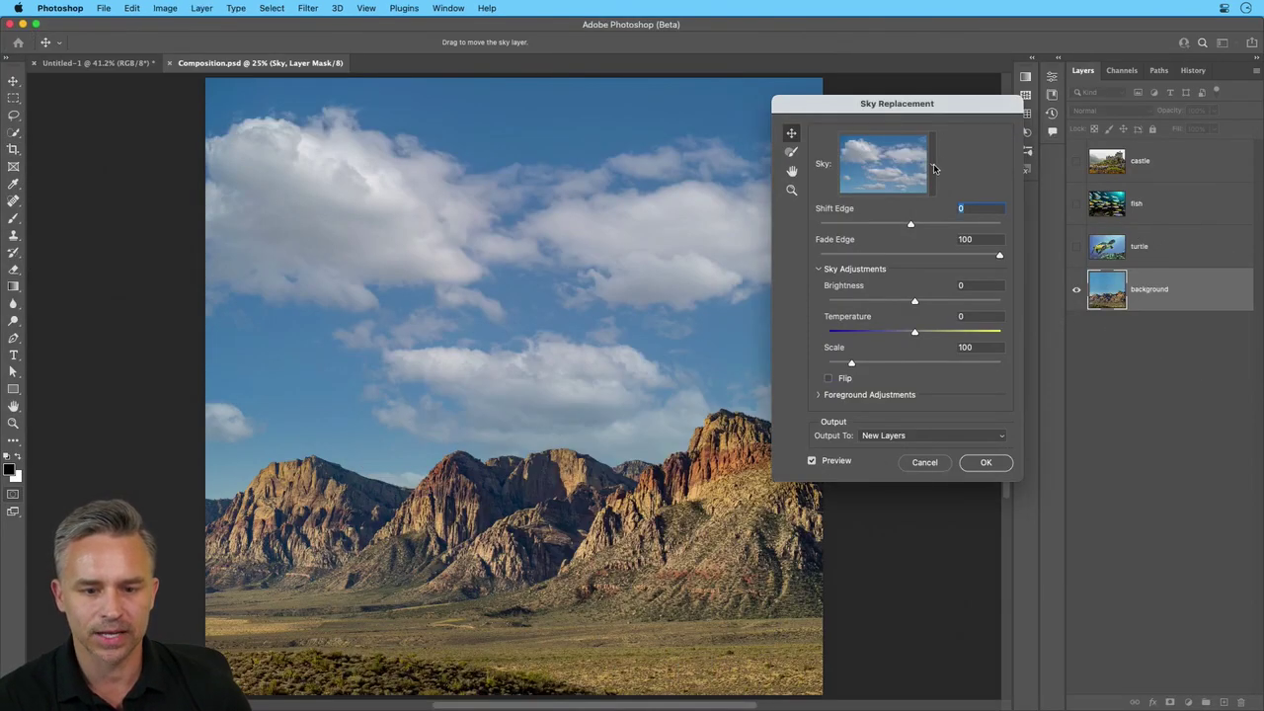
{"action": "left_click", "coordinate": [932, 169]}
{"action": "left_click", "coordinate": [932, 170]}
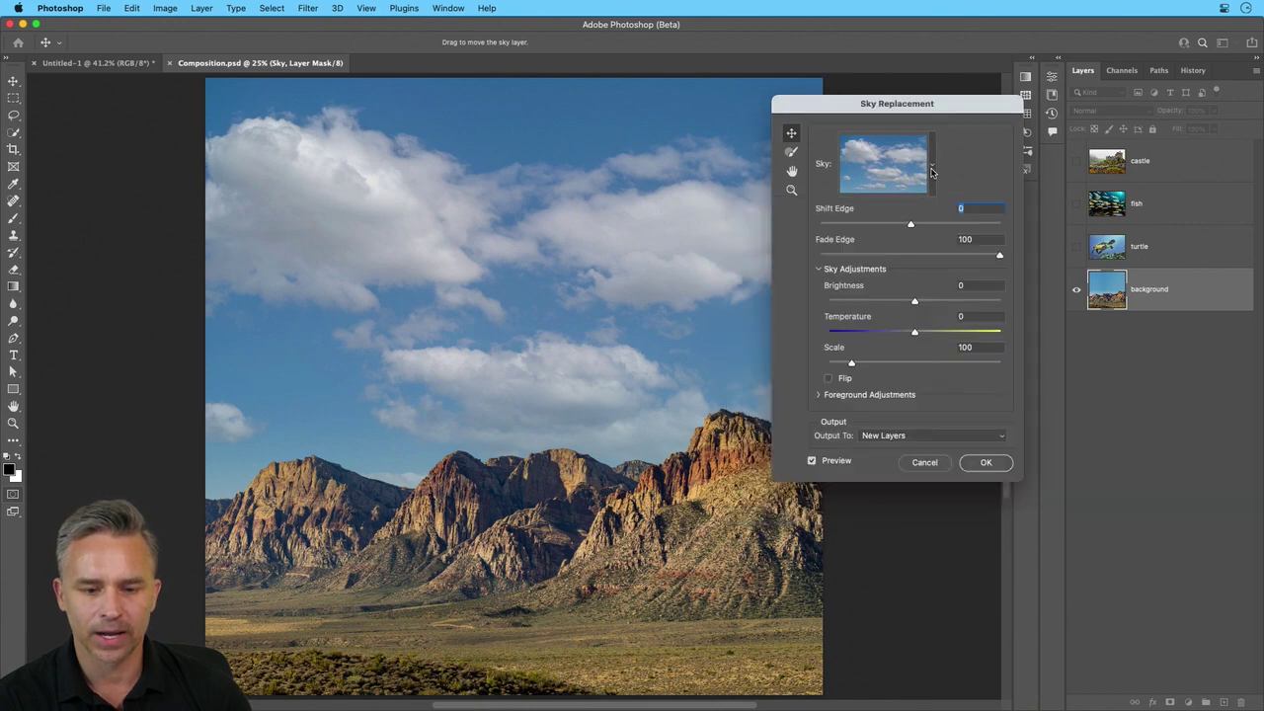
{"action": "left_click", "coordinate": [933, 170]}
{"action": "left_click", "coordinate": [1028, 215]}
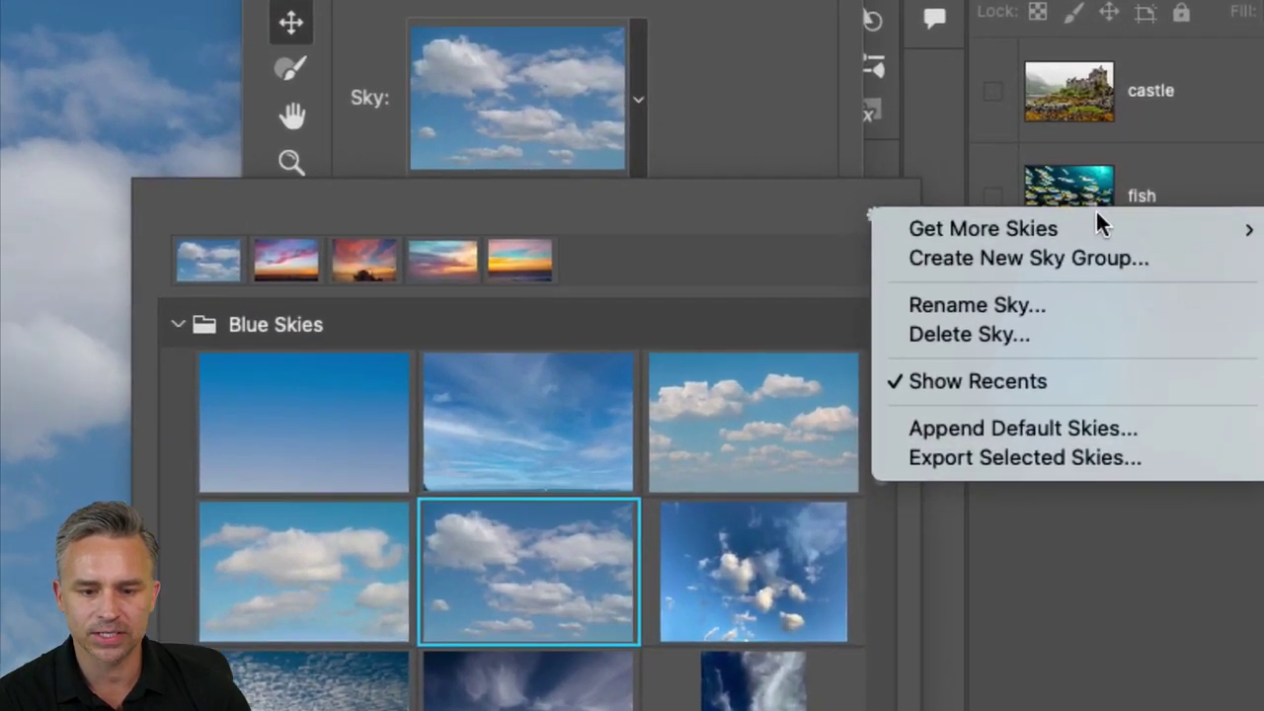
{"action": "mouse_move", "coordinate": [997, 225]}
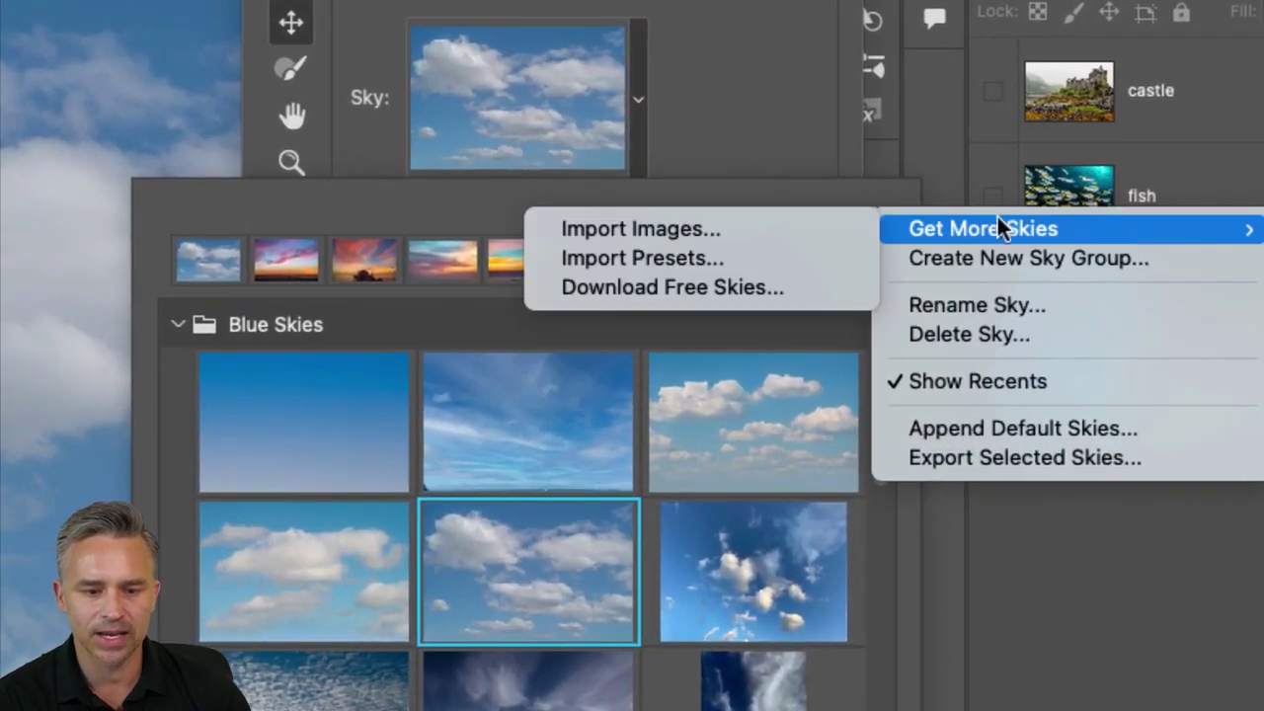
{"action": "left_click", "coordinate": [720, 265]}
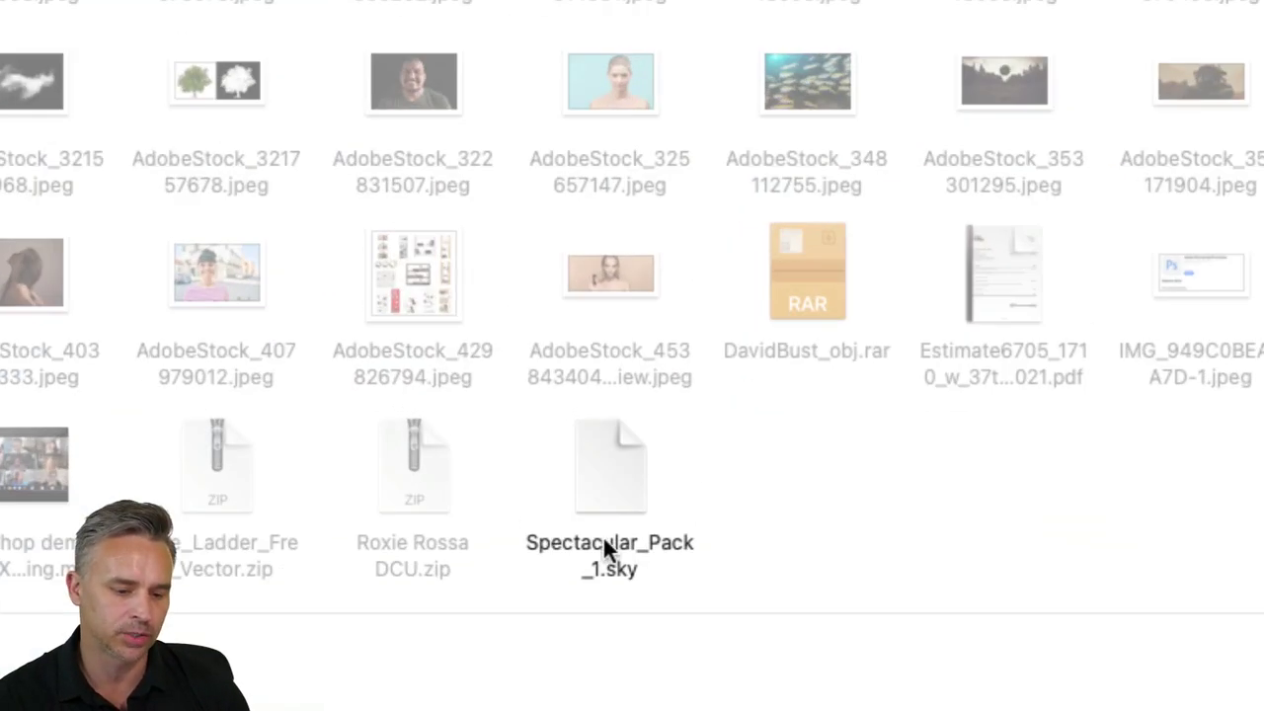
{"action": "left_click", "coordinate": [636, 518]}
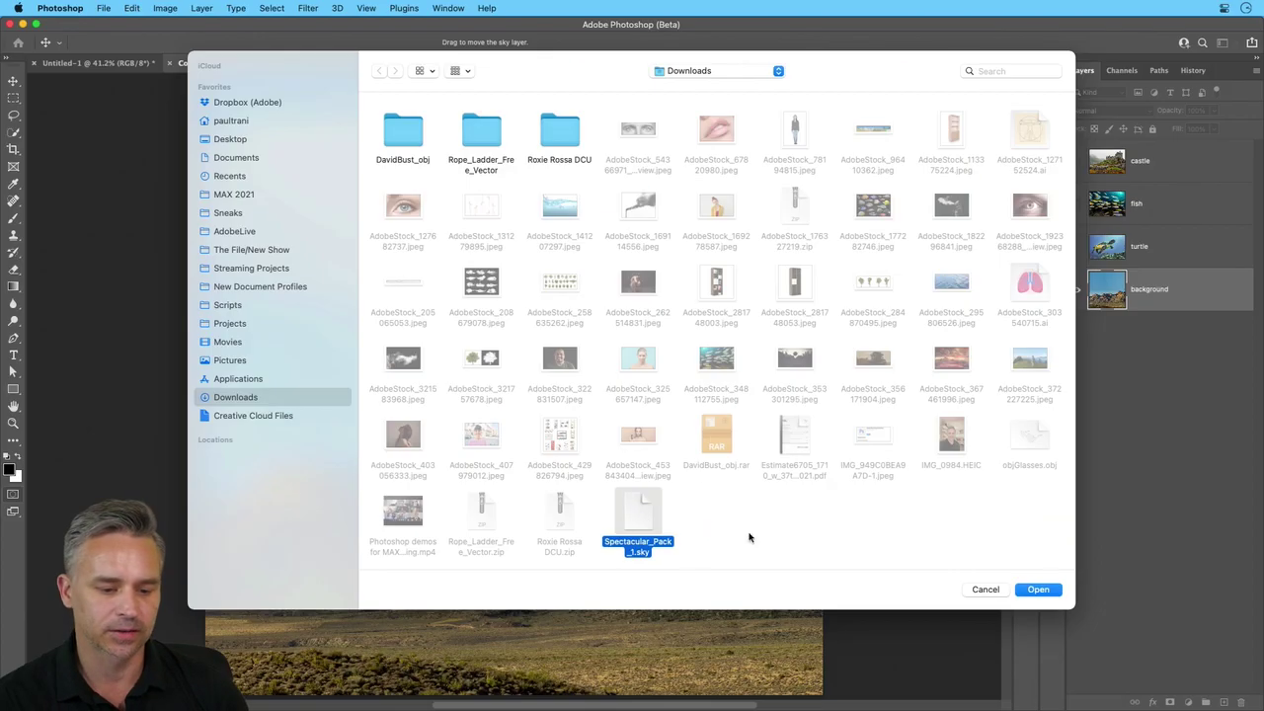
{"action": "left_click", "coordinate": [1032, 590]}
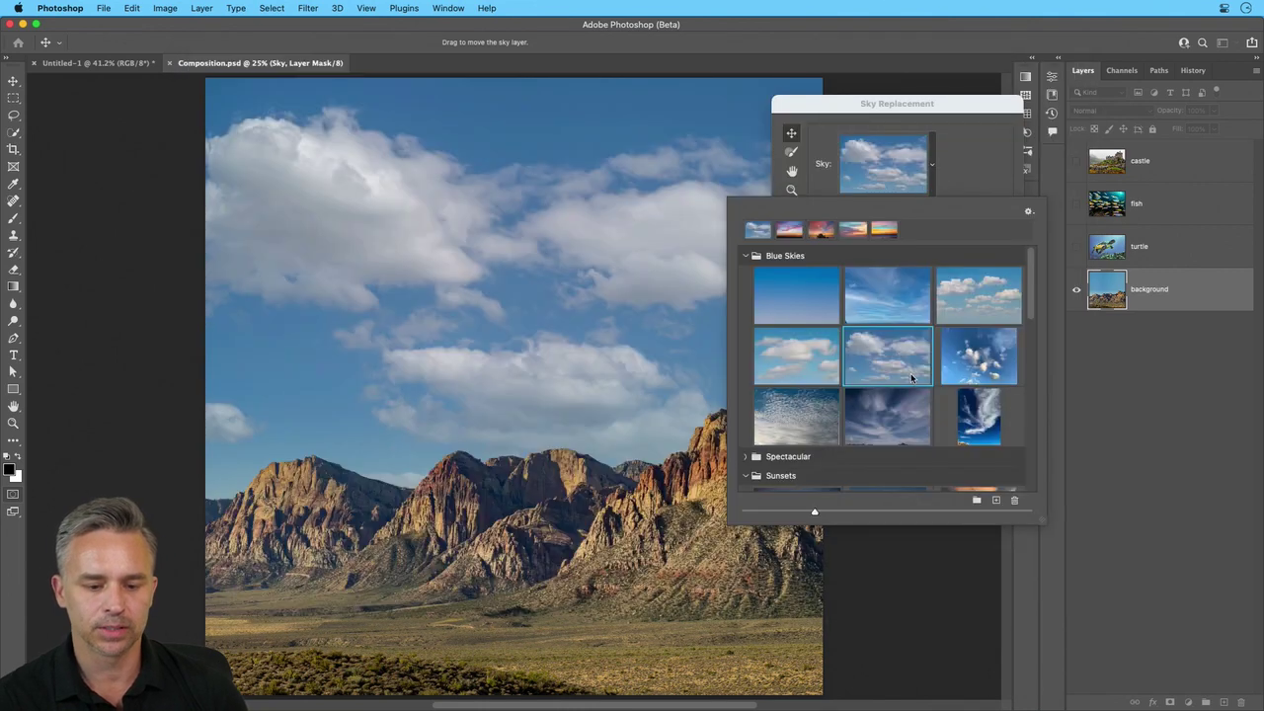
Try the pink-cloud sky, then apply the teal-and-orange Spectacular sunset sky
{"action": "scroll", "coordinate": [907, 366], "scroll_direction": "down", "scroll_amount": 10}
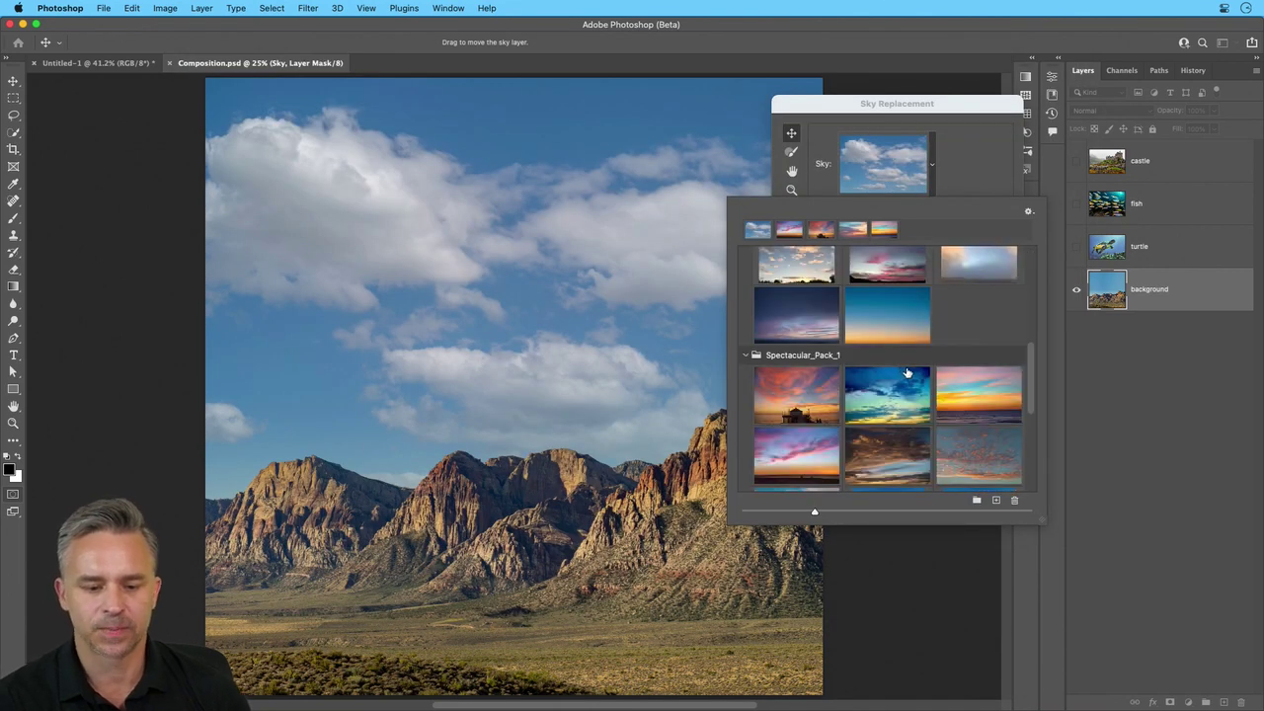
{"action": "scroll", "coordinate": [906, 371], "scroll_direction": "down", "scroll_amount": 2}
{"action": "scroll", "coordinate": [903, 373], "scroll_direction": "down", "scroll_amount": 2}
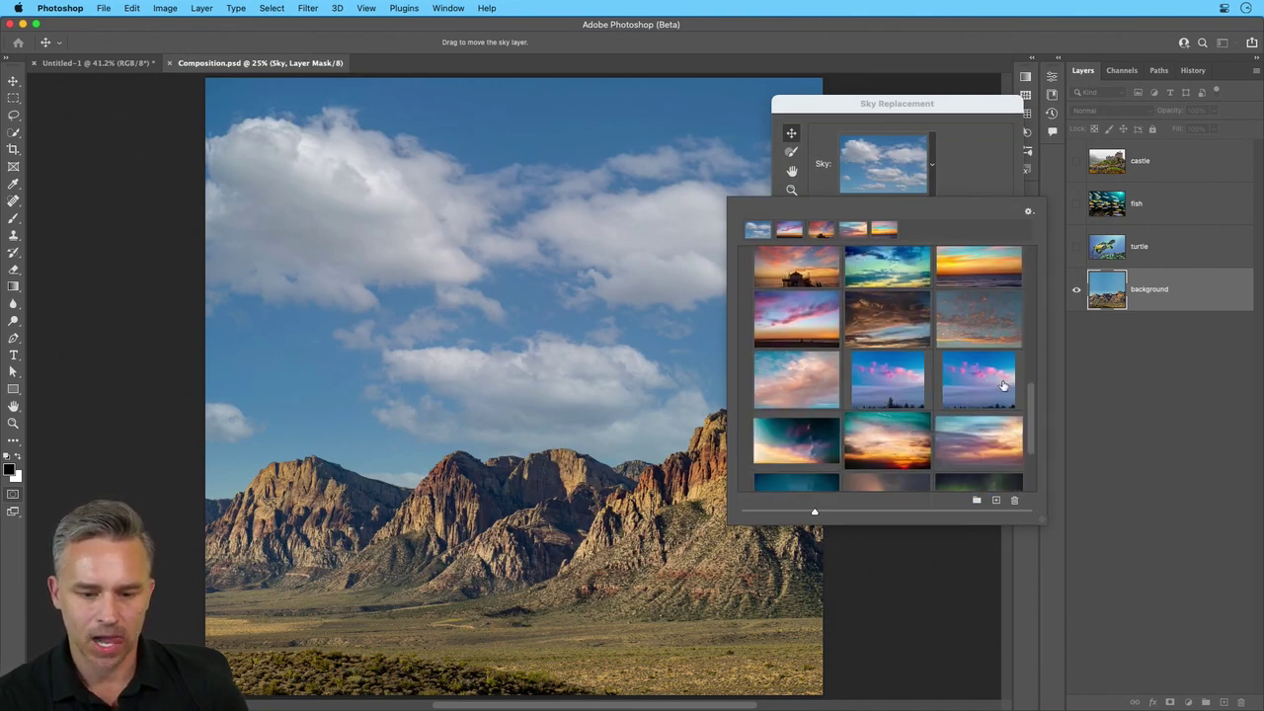
{"action": "scroll", "coordinate": [1025, 422], "scroll_direction": "down", "scroll_amount": 6}
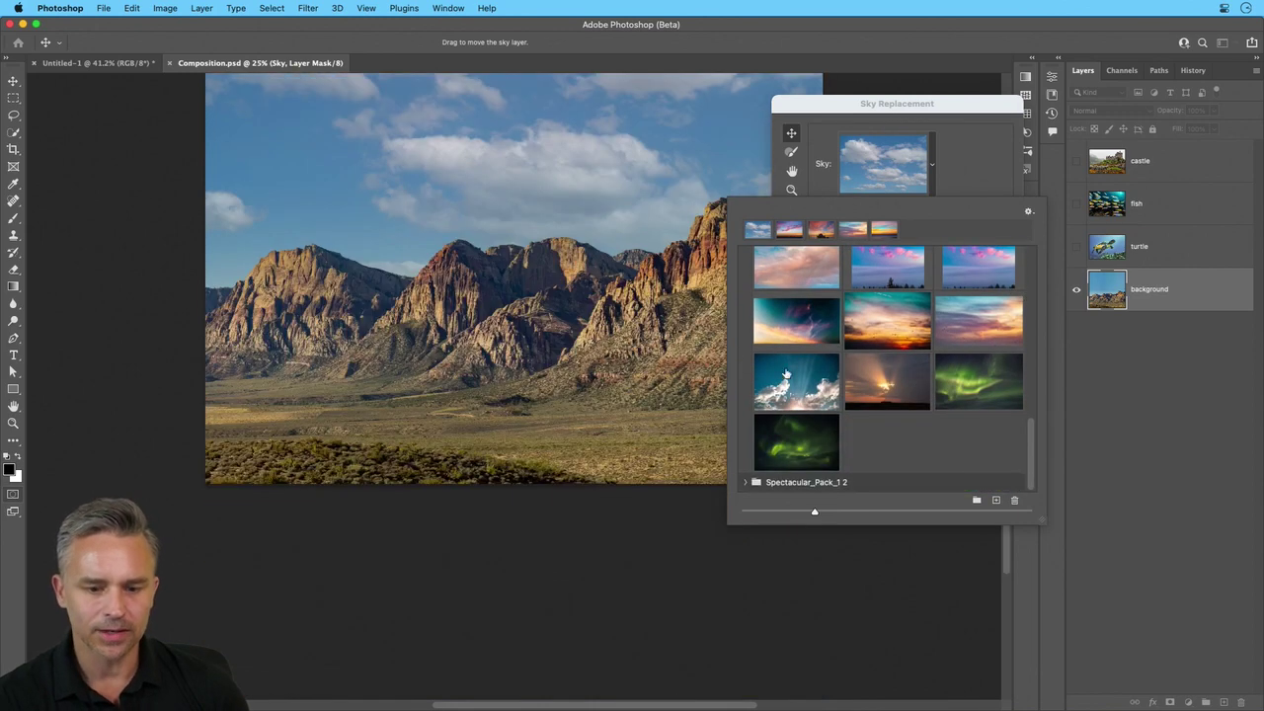
{"action": "scroll", "coordinate": [558, 273], "scroll_direction": "up", "scroll_amount": 5}
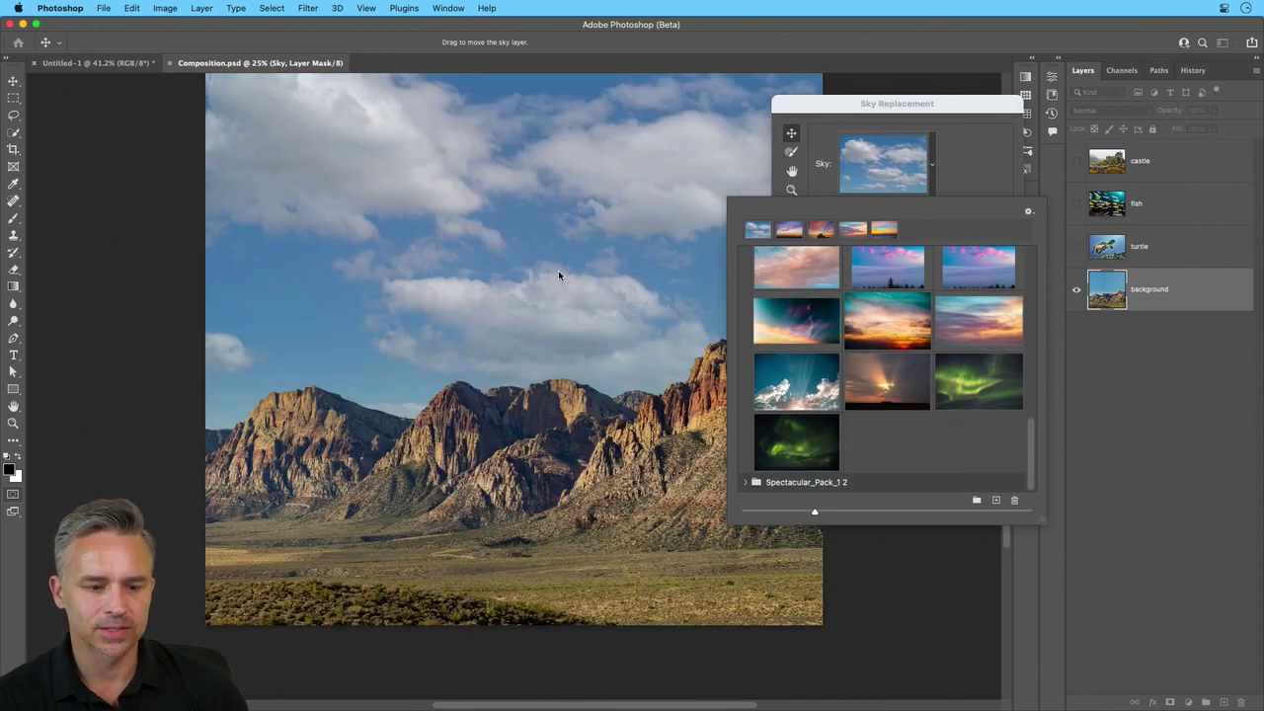
{"action": "scroll", "coordinate": [558, 275], "scroll_direction": "up", "scroll_amount": 1}
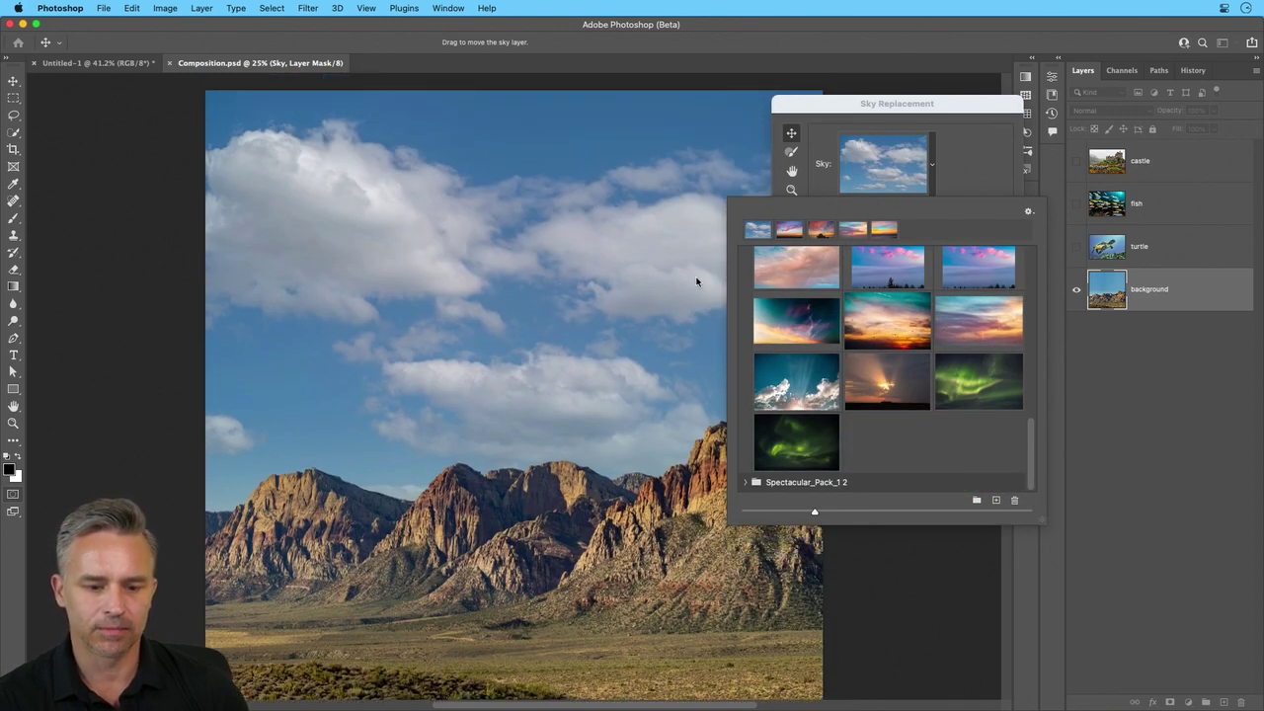
{"action": "left_click", "coordinate": [802, 267]}
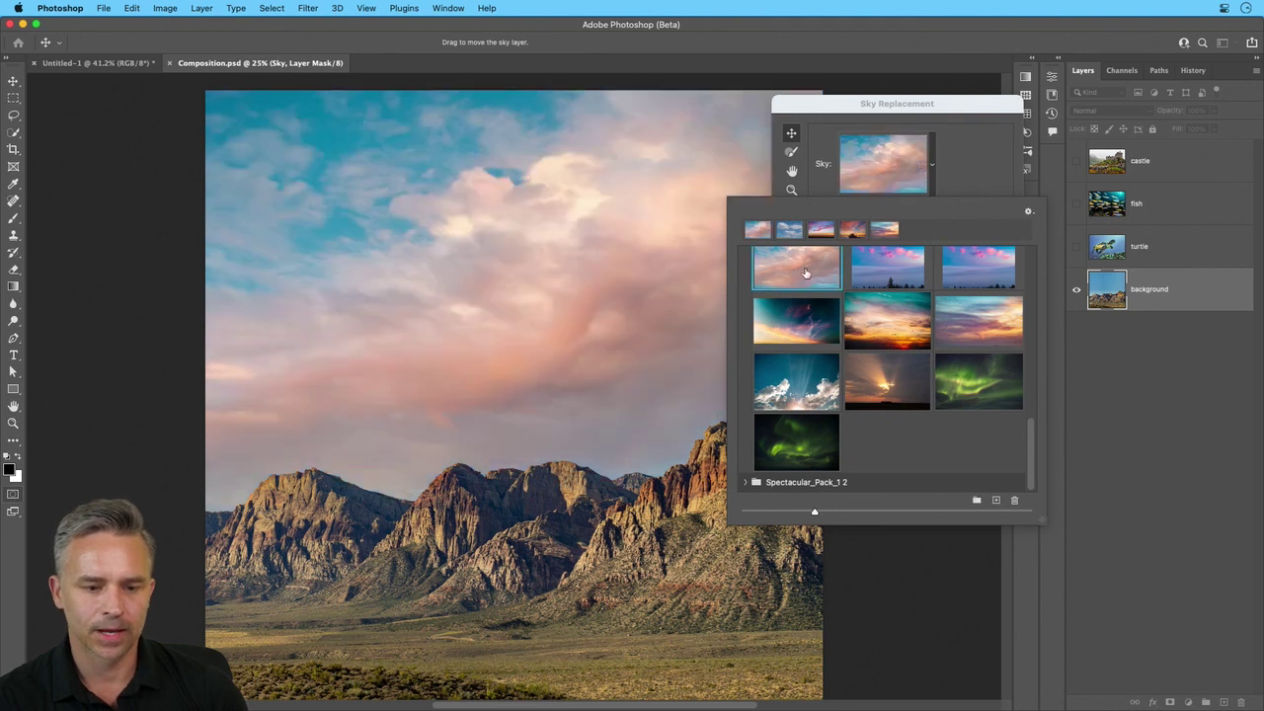
{"action": "left_click", "coordinate": [887, 332]}
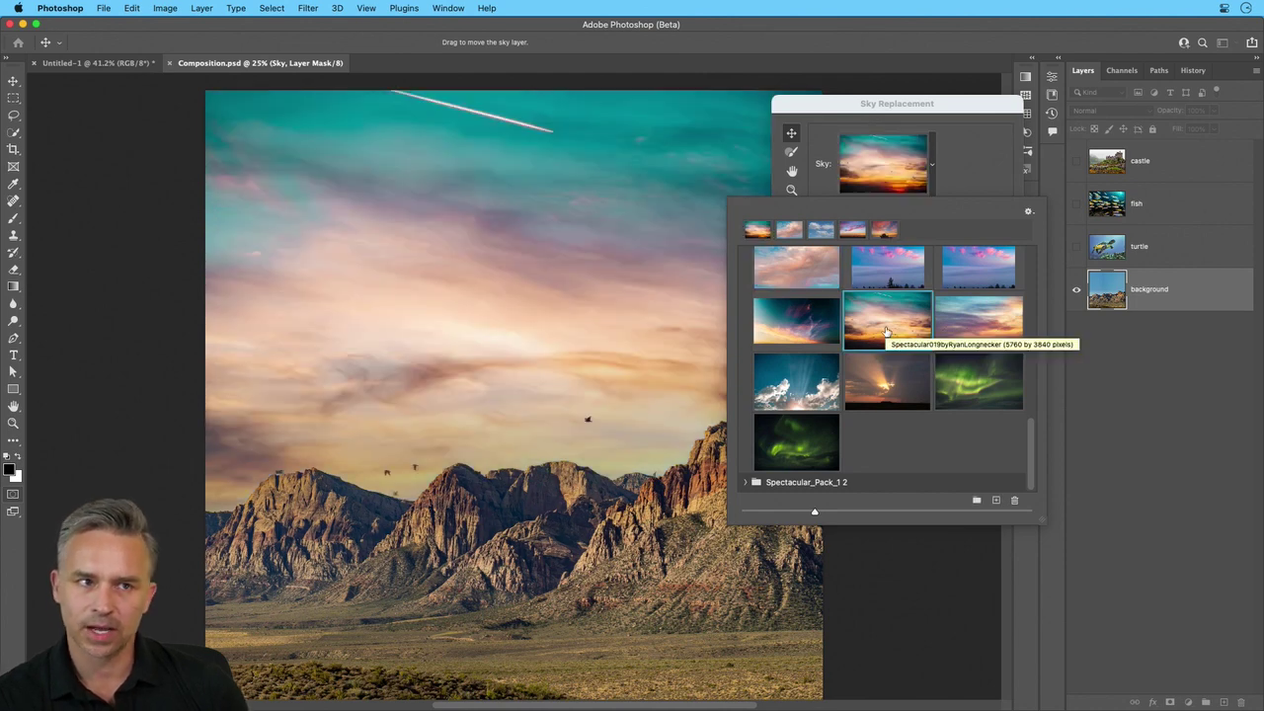
{"action": "key", "text": "Escape"}
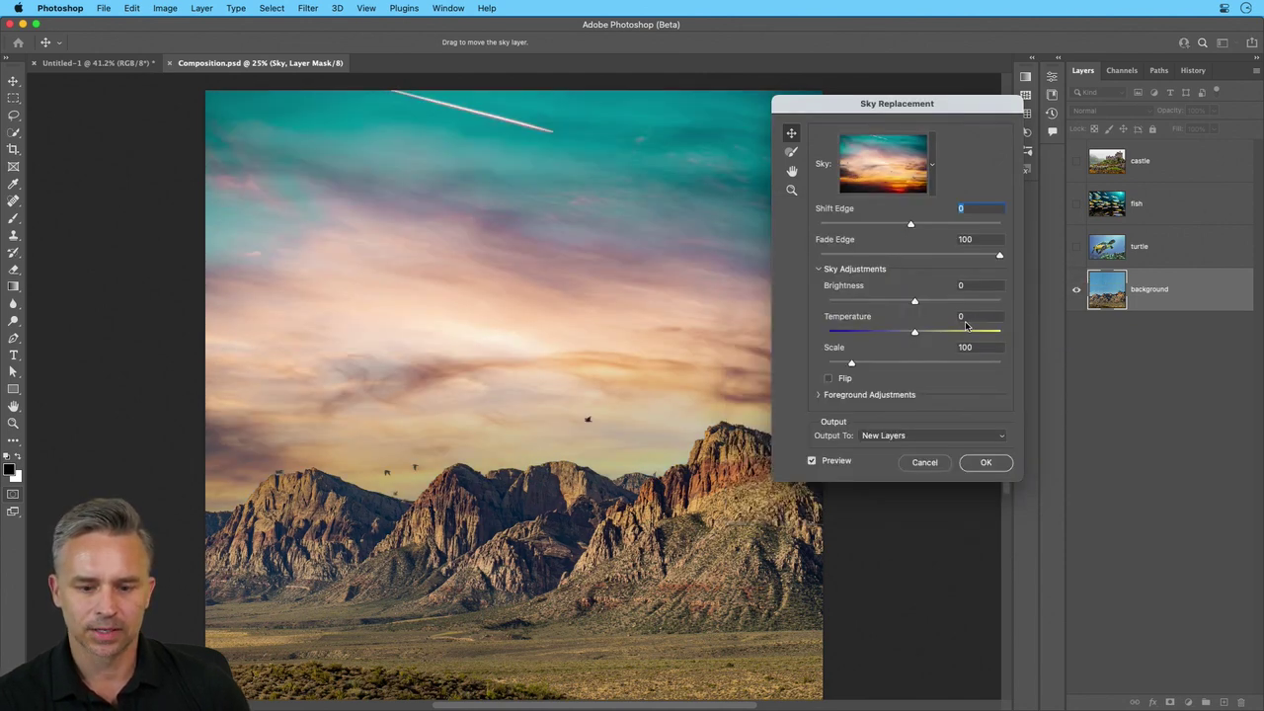
{"action": "left_click", "coordinate": [983, 468]}
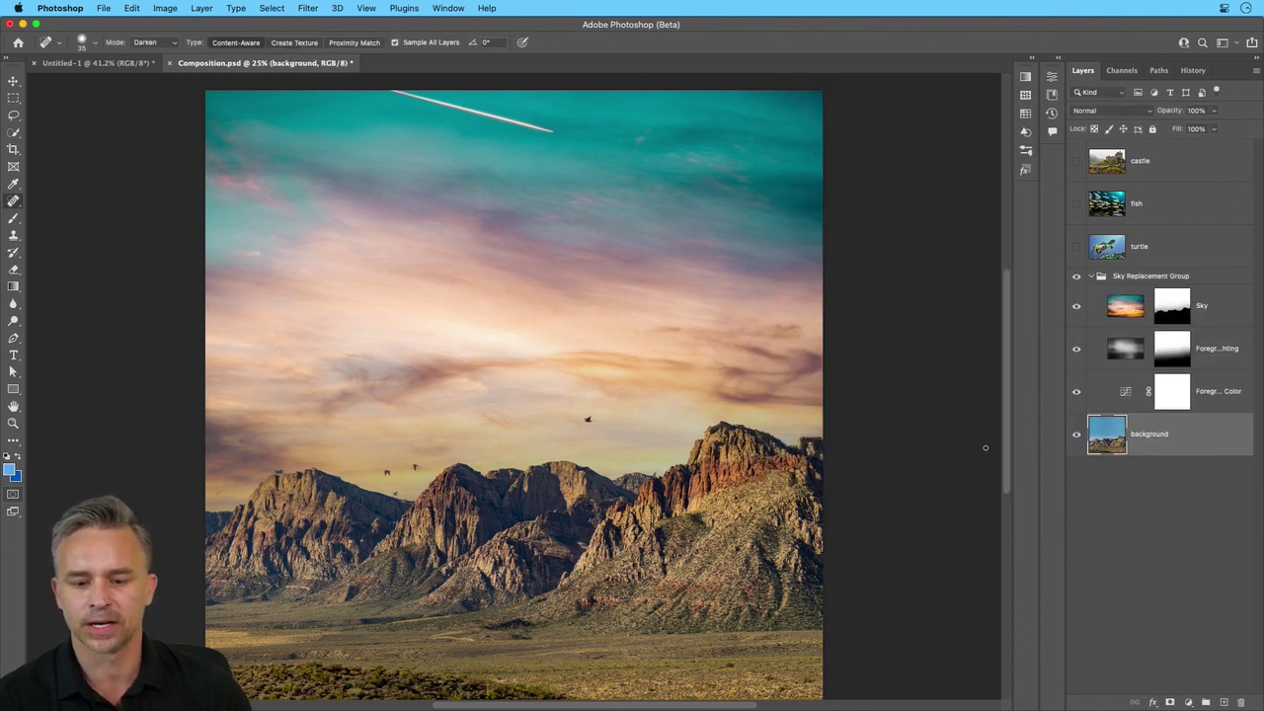
Collapse the Sky Replacement Group, then show and select the turtle layer
{"action": "left_click", "coordinate": [1090, 281]}
{"action": "left_click", "coordinate": [1093, 277]}
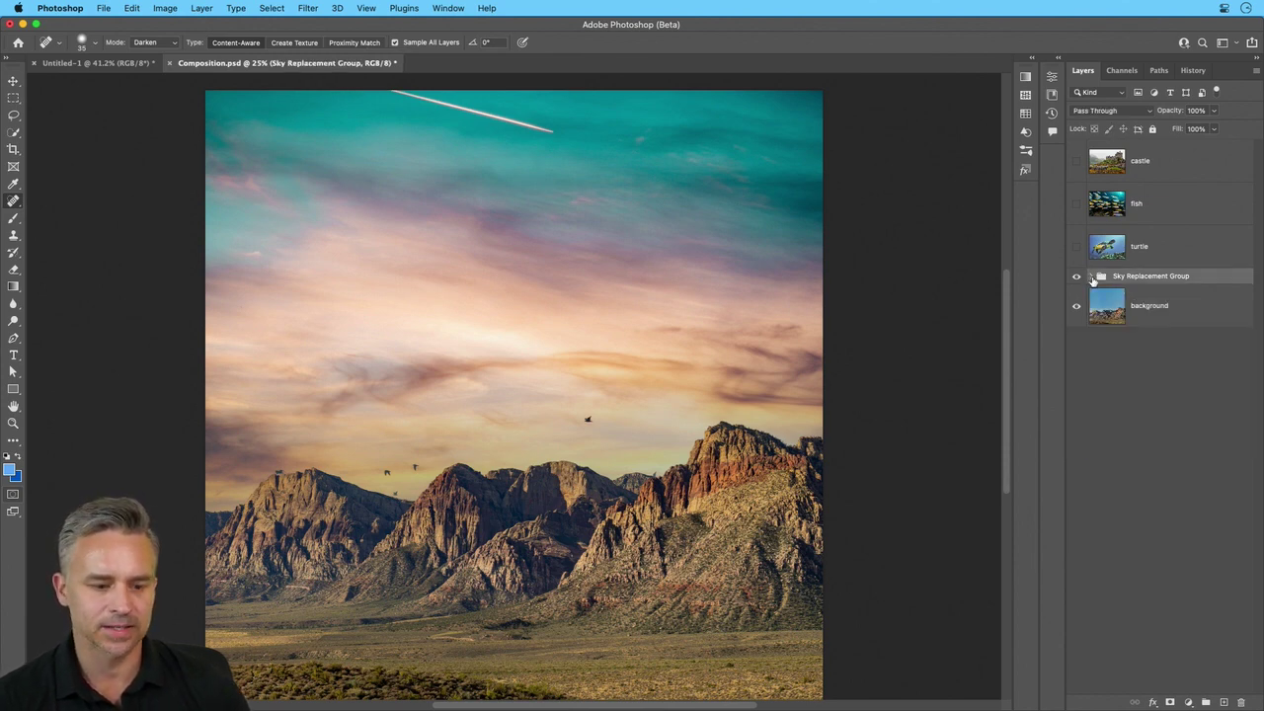
{"action": "left_click", "coordinate": [1077, 250]}
{"action": "left_click", "coordinate": [1140, 258]}
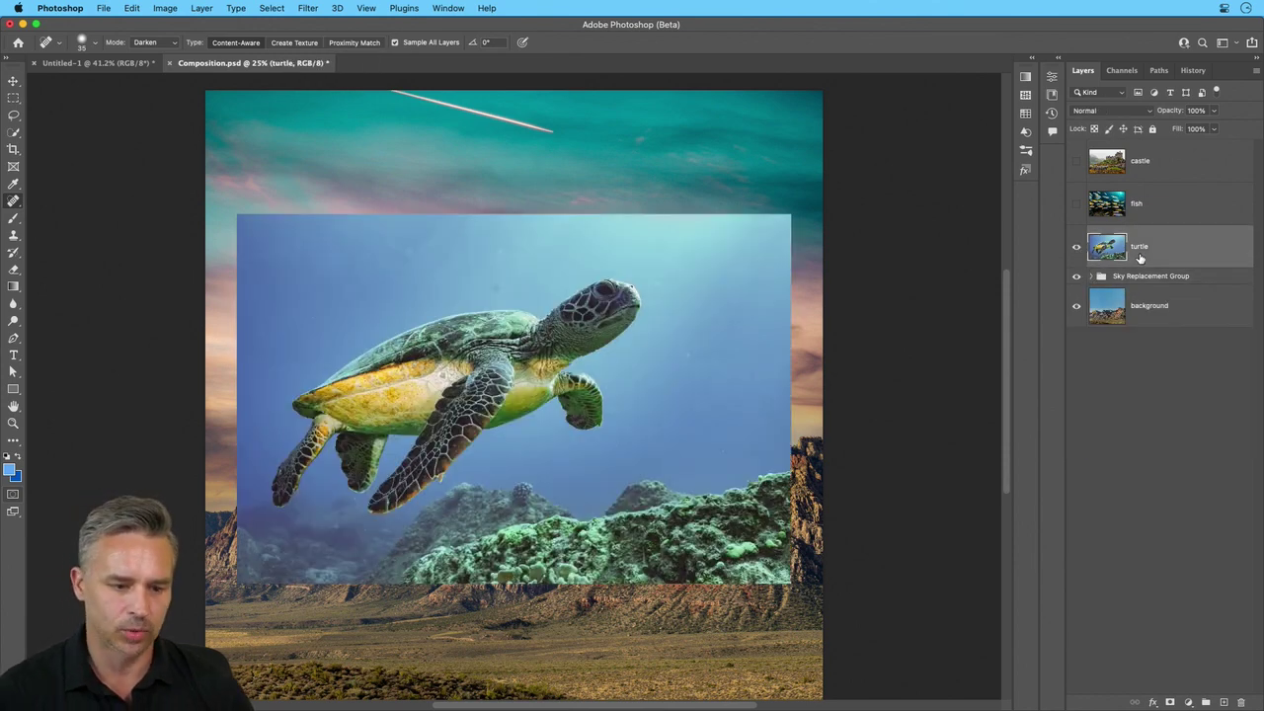
{"action": "key", "text": "super+equal"}
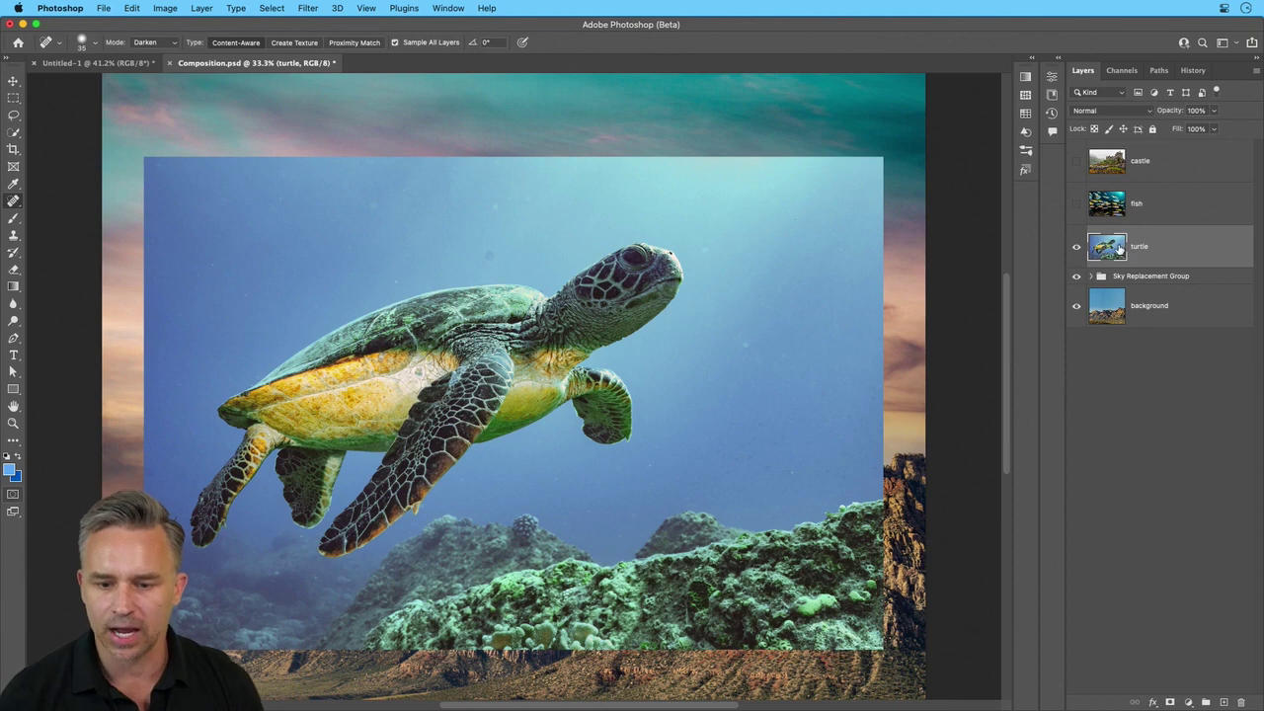
Remove the turtle photo's underwater background from the Properties panel
{"action": "left_click", "coordinate": [1059, 60]}
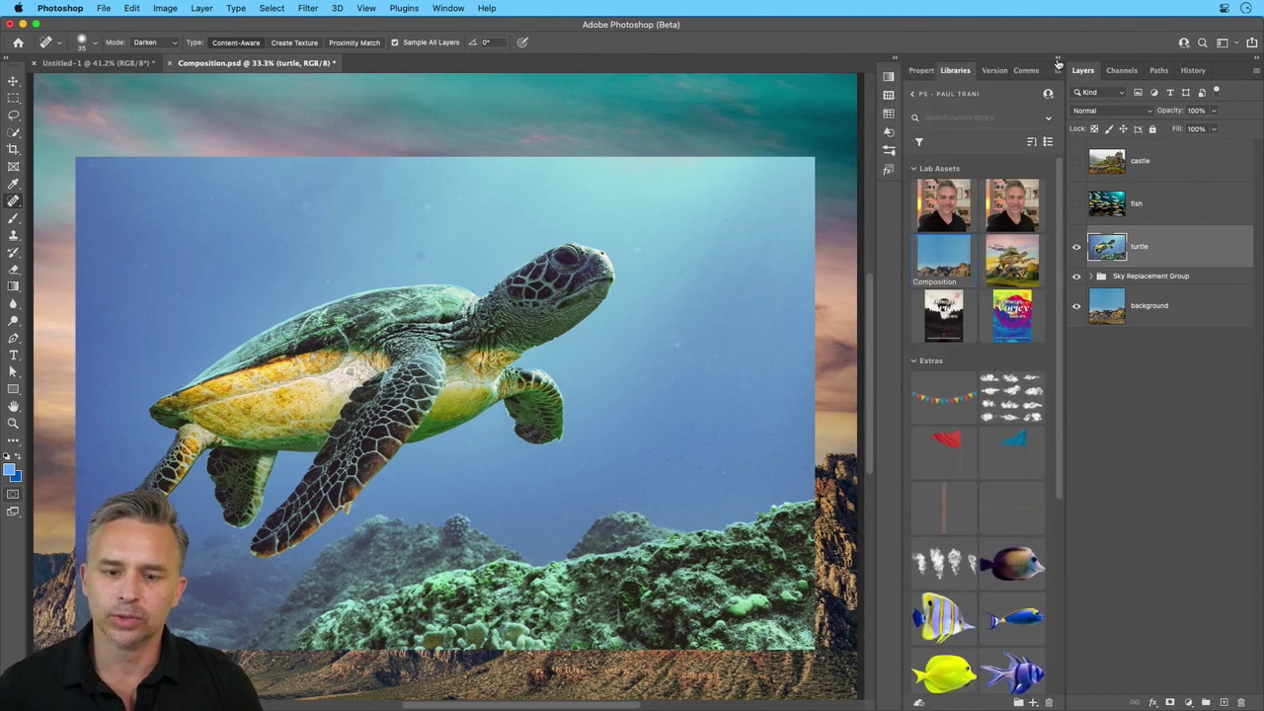
{"action": "left_click", "coordinate": [918, 73]}
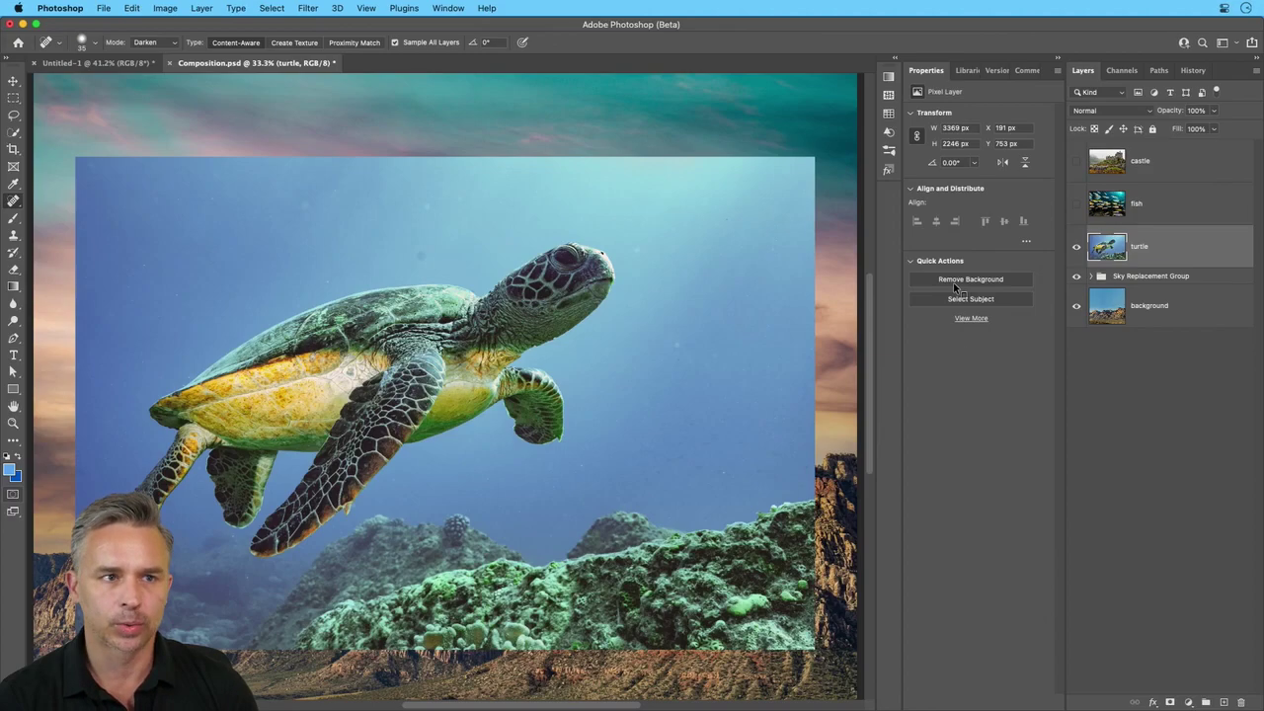
{"action": "left_click", "coordinate": [956, 280]}
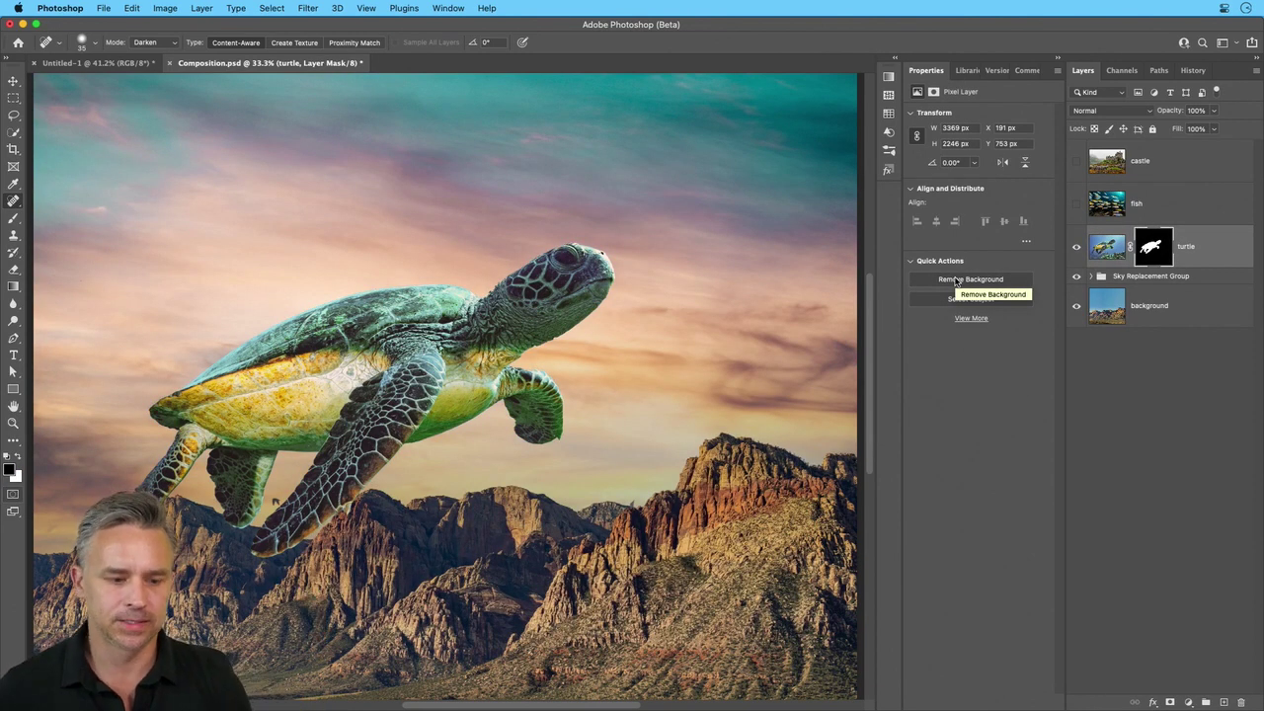
{"action": "key", "text": "super+minus"}
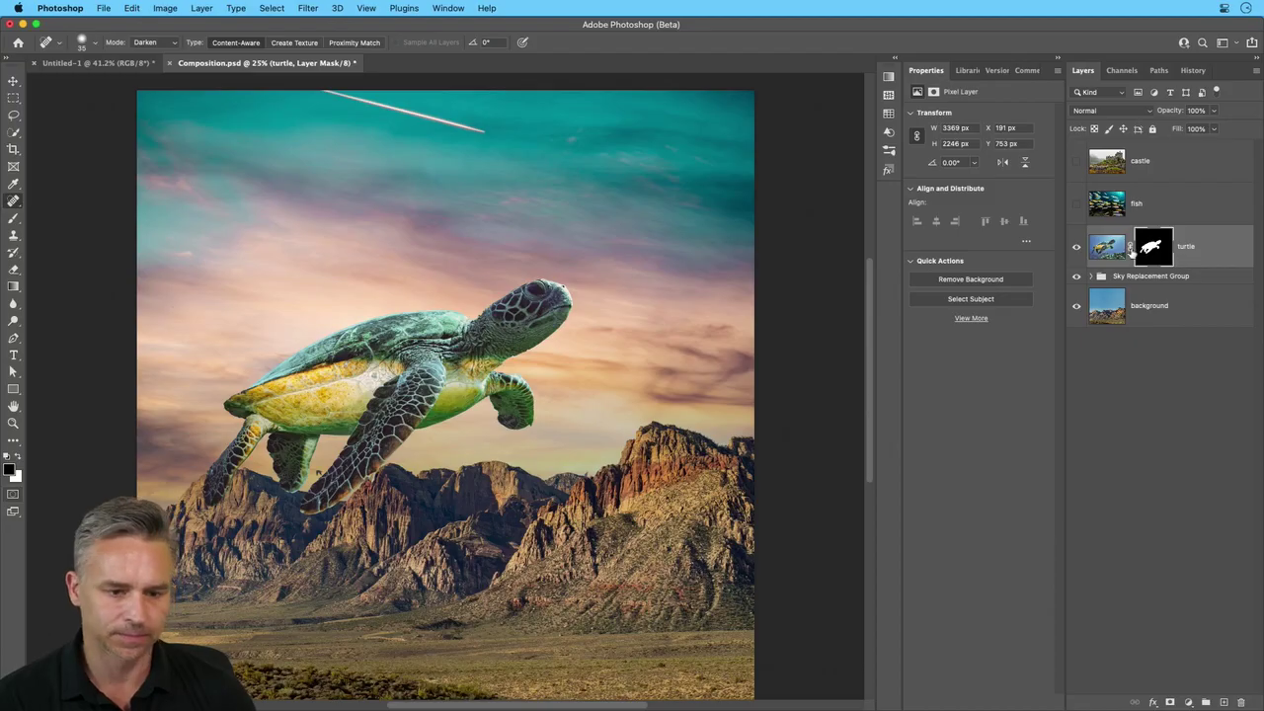
Show and select the fish layer, hide the turtle, and pick the Object Selection tool
{"action": "left_click", "coordinate": [1076, 204]}
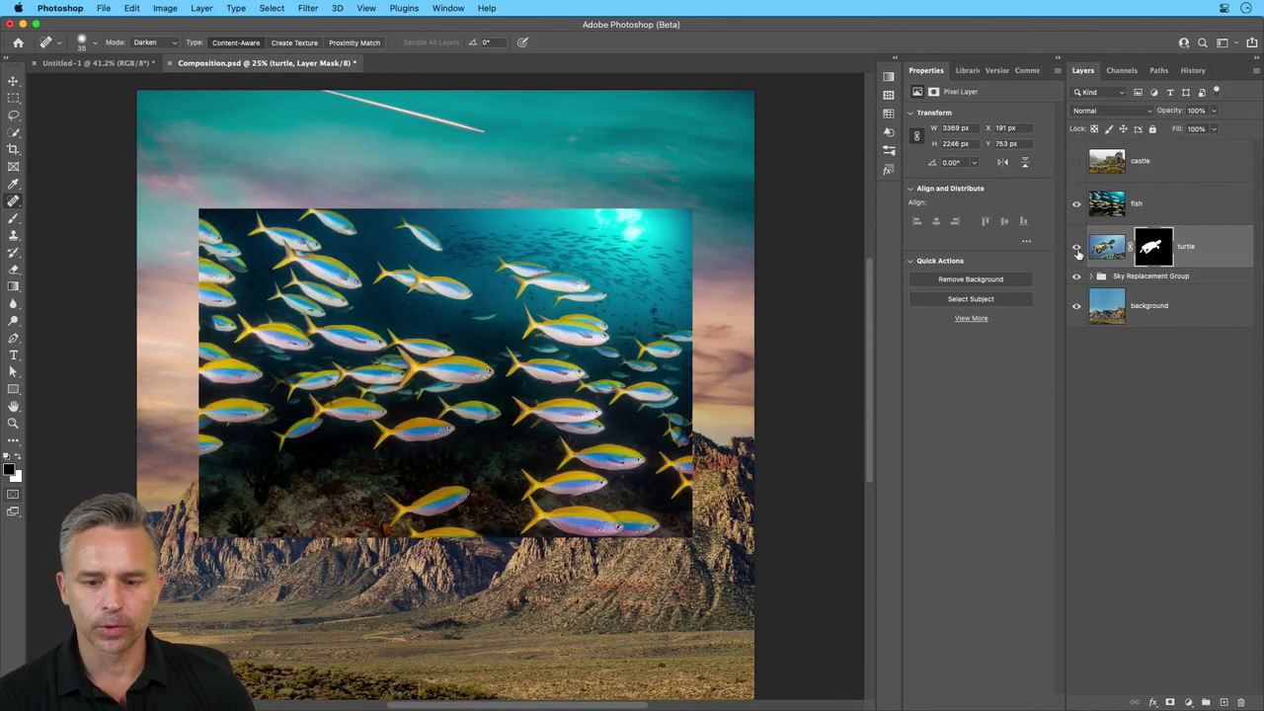
{"action": "left_click", "coordinate": [1077, 249]}
{"action": "left_click", "coordinate": [1141, 202]}
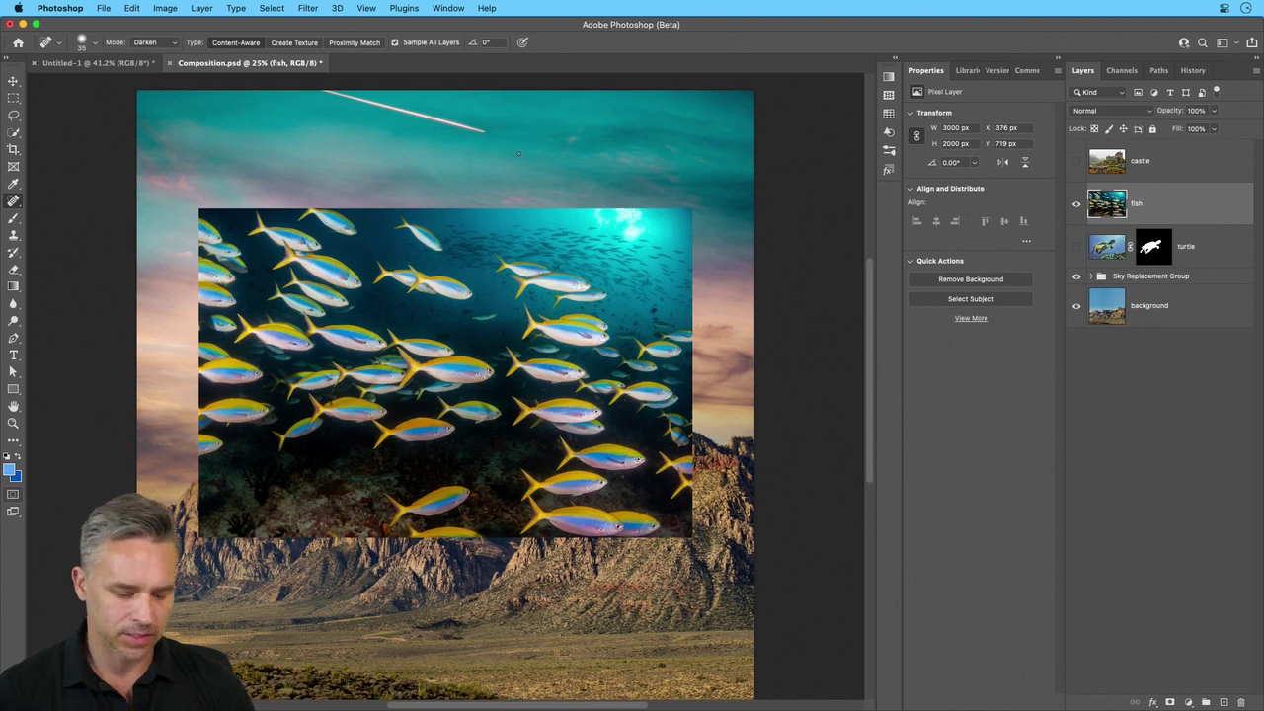
{"action": "key", "text": "super+plus"}
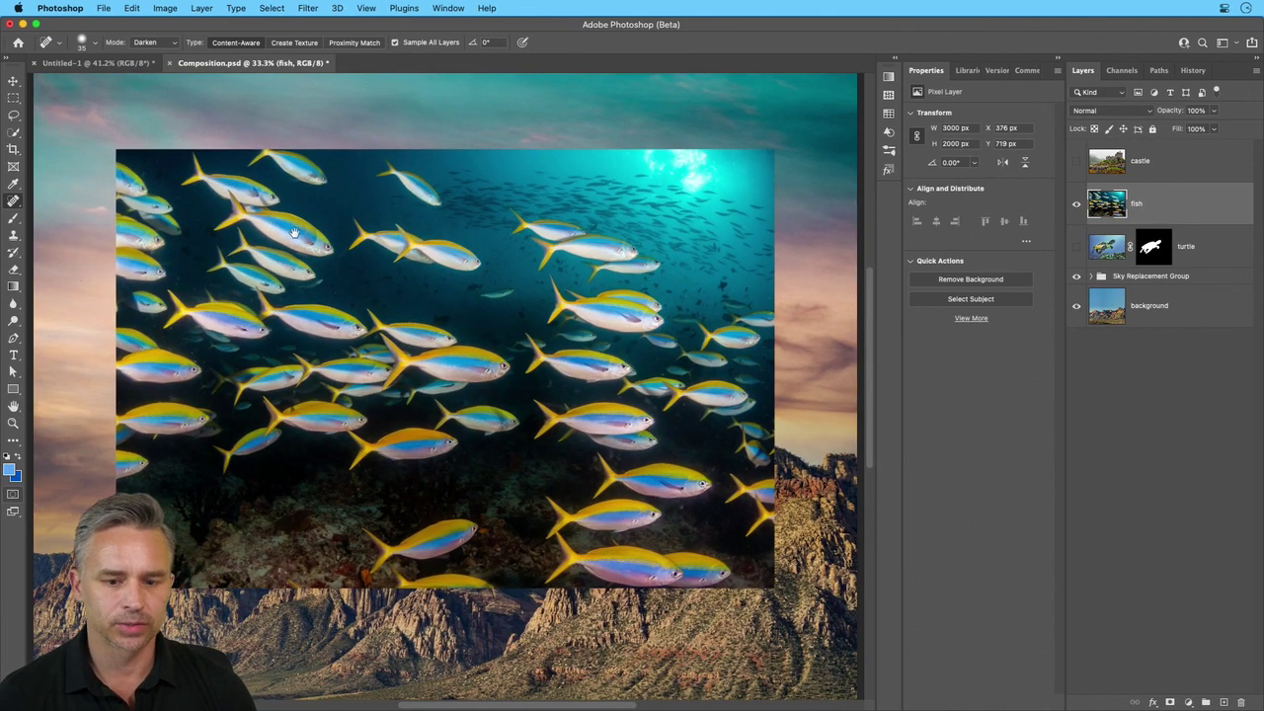
{"action": "left_click_drag", "start_coordinate": [293, 233], "coordinate": [310, 216]}
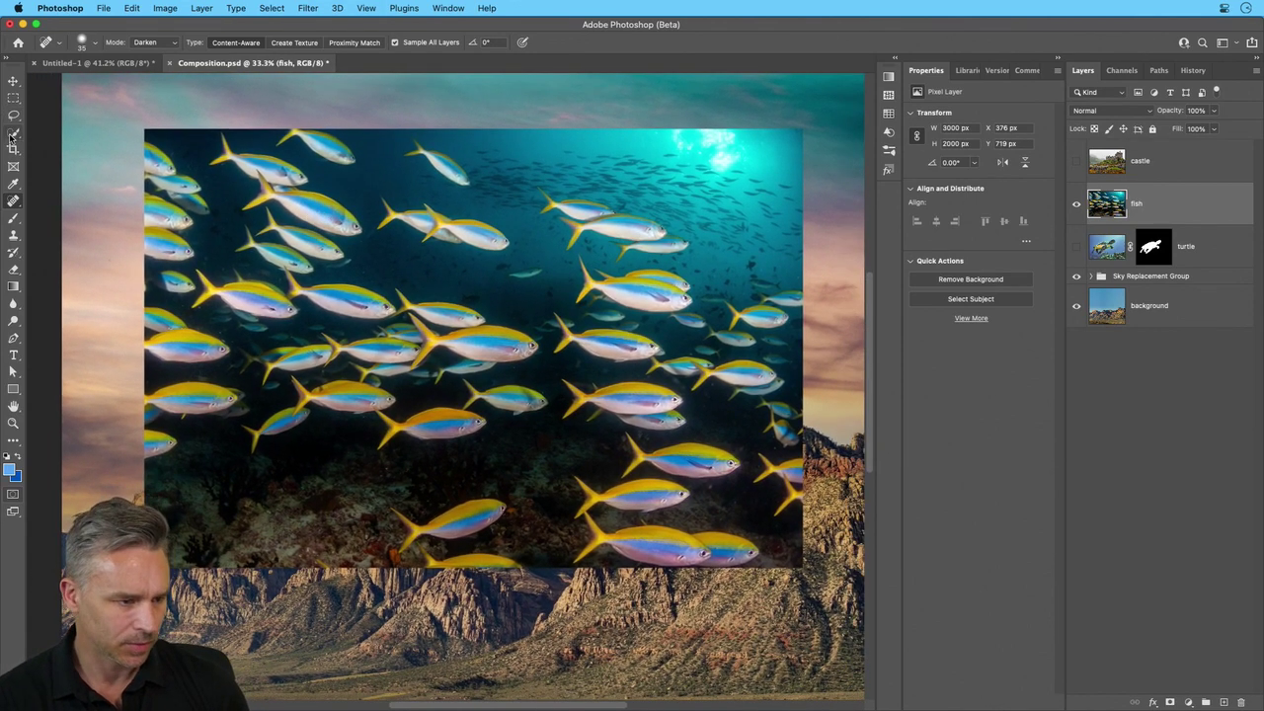
{"action": "left_click", "coordinate": [12, 134]}
{"action": "left_click", "coordinate": [6, 131]}
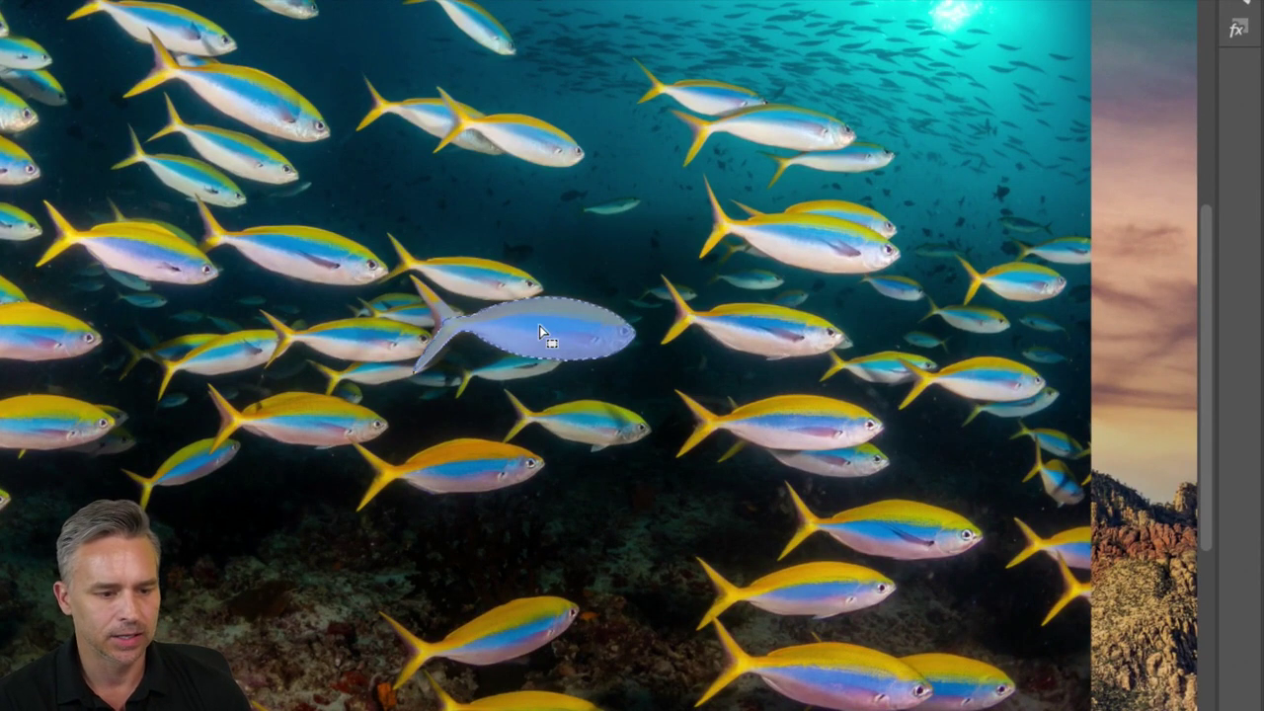
Select every fish in the school, adding each group of fish to the selection
{"action": "left_click", "coordinate": [540, 325]}
{"action": "left_click", "coordinate": [288, 259], "text": "shift"}
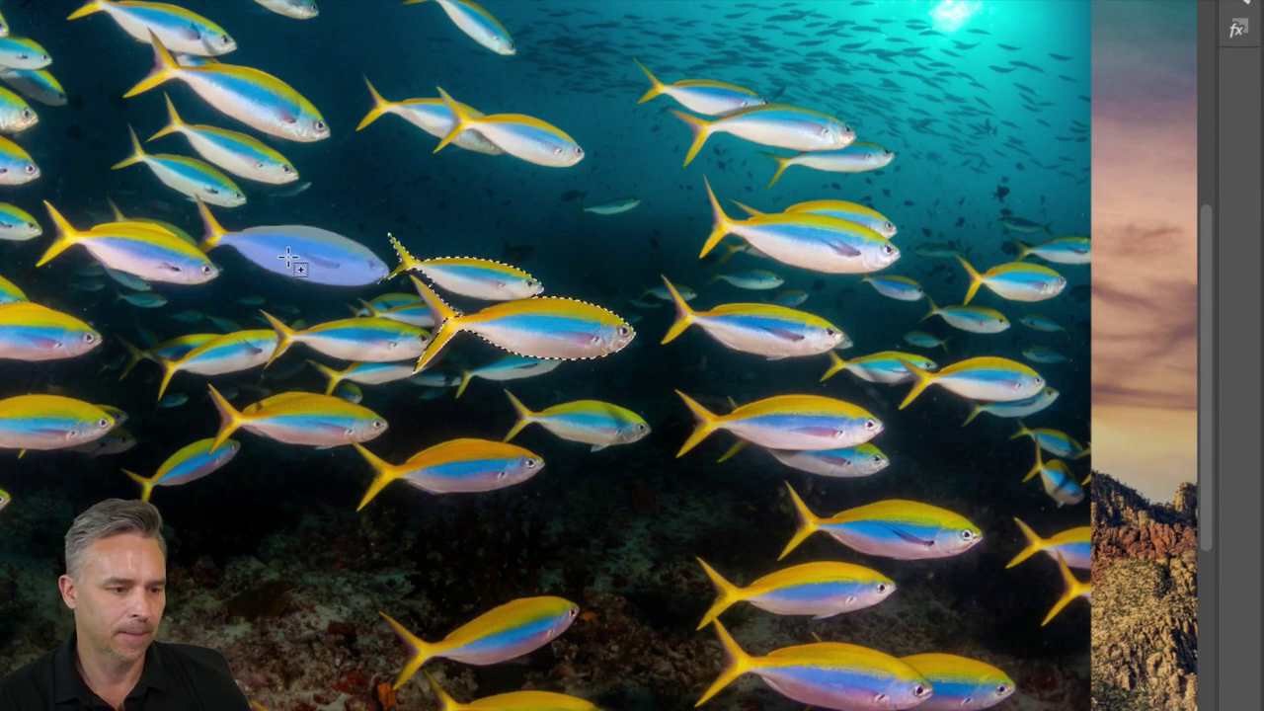
{"action": "left_click", "coordinate": [510, 95], "text": "shift"}
{"action": "left_click", "coordinate": [752, 131], "text": "shift"}
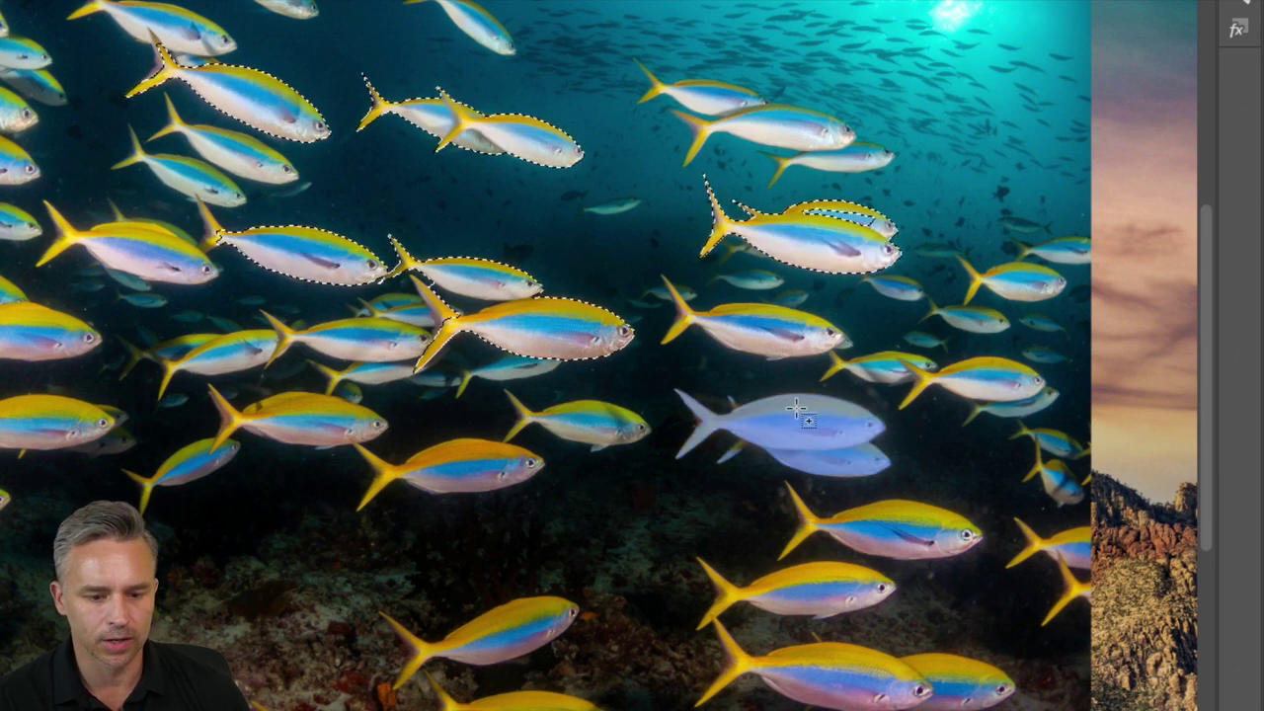
{"action": "left_click", "coordinate": [296, 408], "text": "shift"}
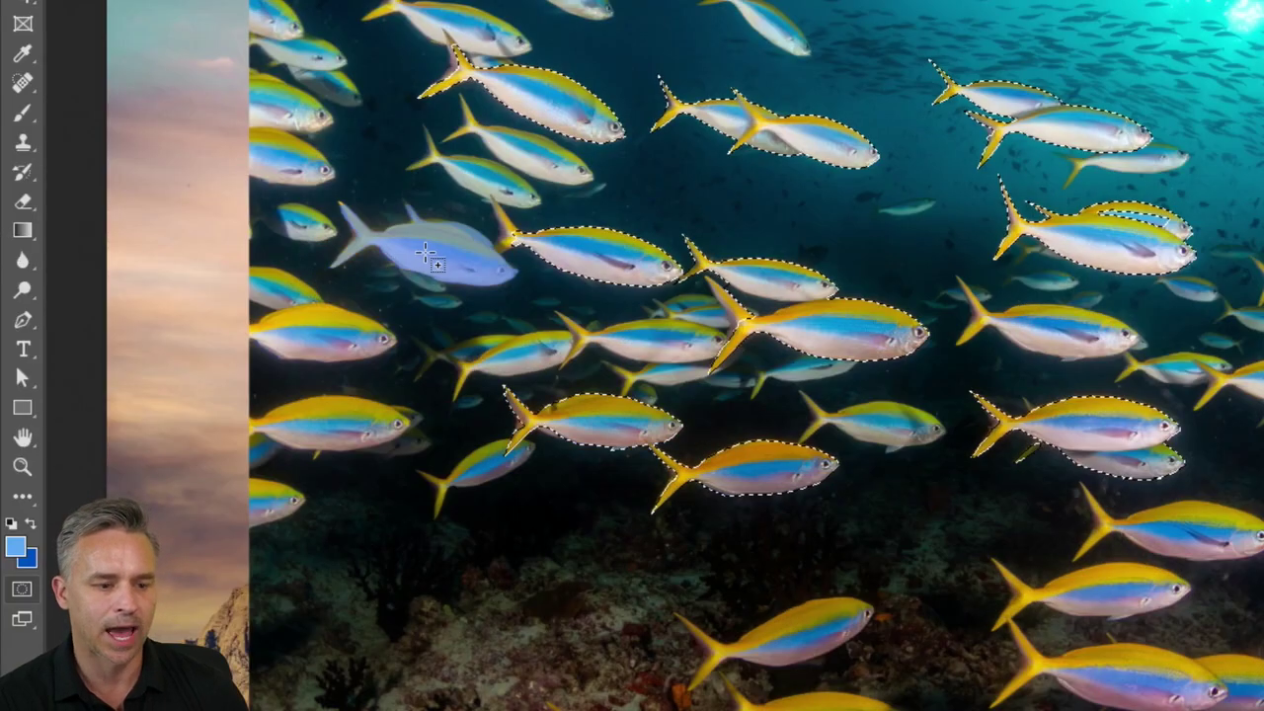
{"action": "left_click", "coordinate": [424, 247], "text": "shift"}
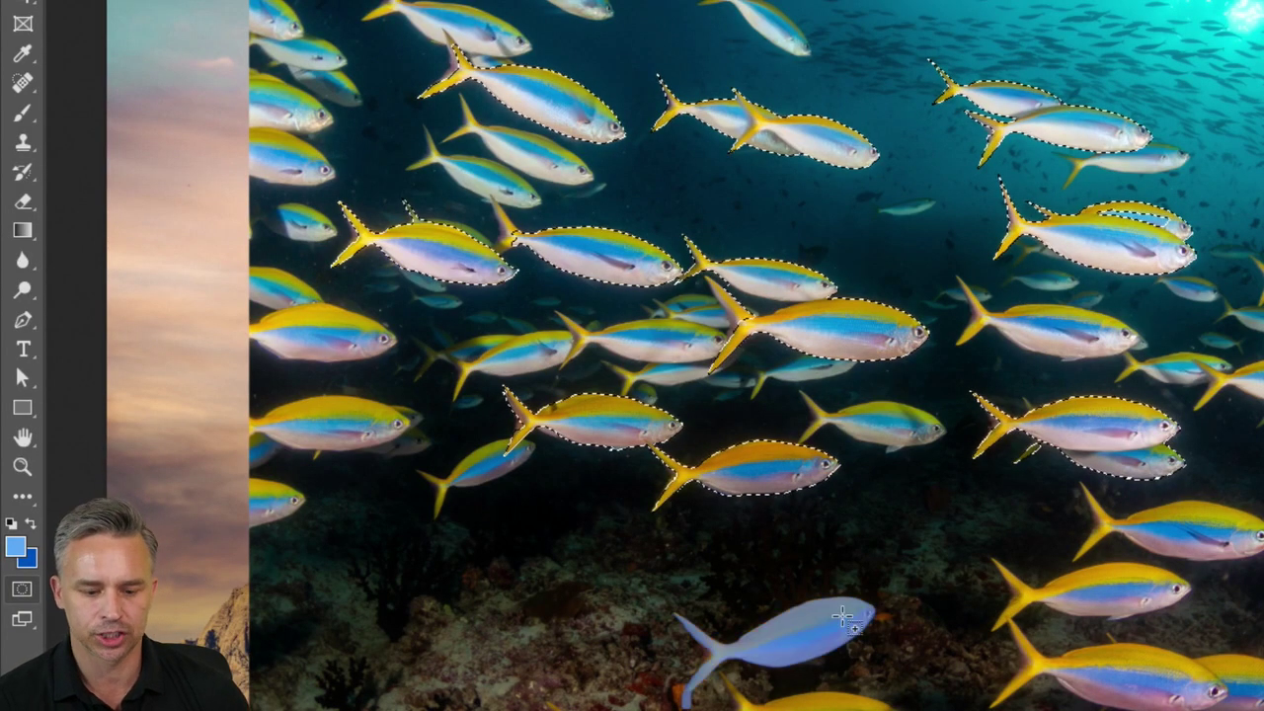
{"action": "left_click", "coordinate": [817, 637], "text": "shift"}
{"action": "left_click", "coordinate": [1180, 589], "text": "shift"}
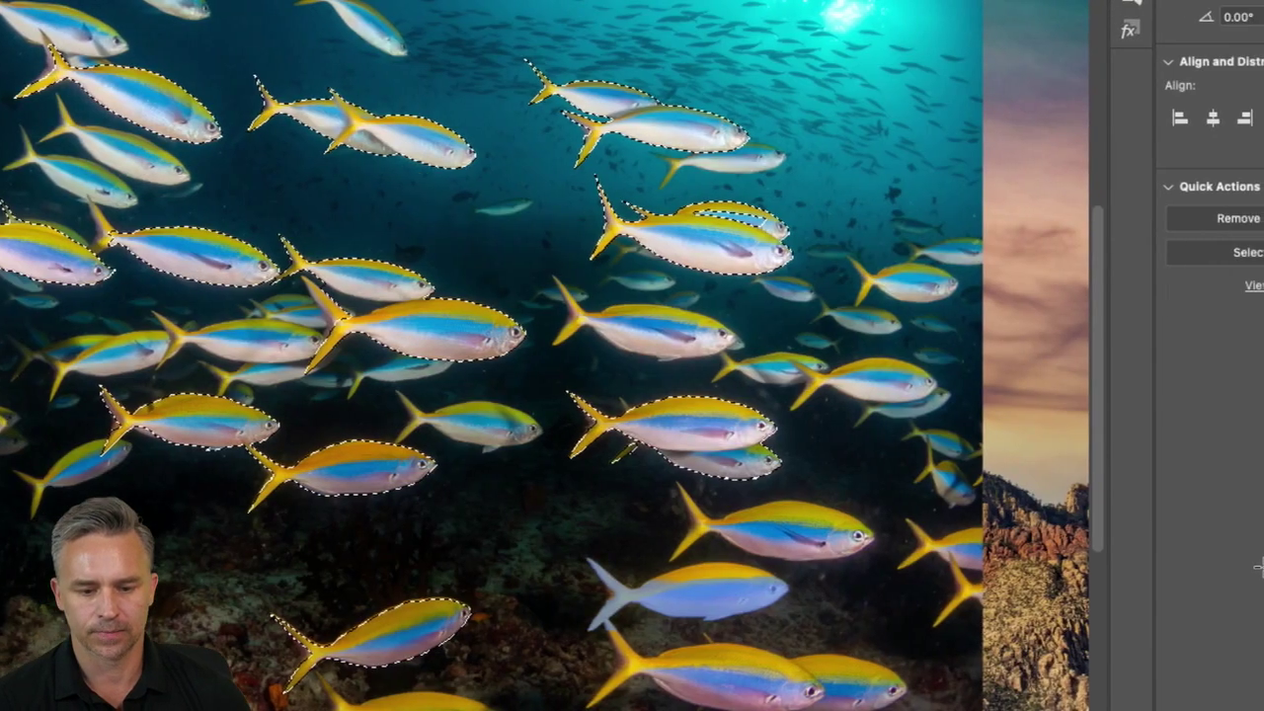
{"action": "left_click", "coordinate": [1210, 533], "text": "shift"}
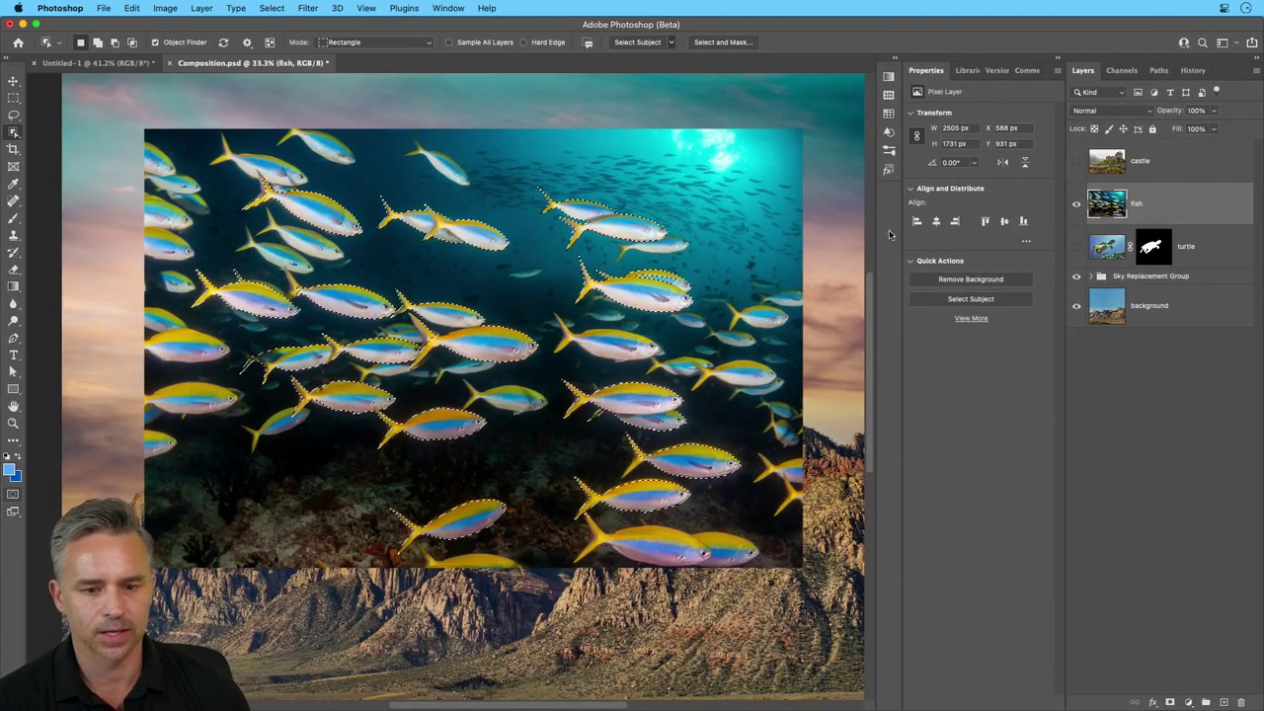
Remove the fish photo's background and check the Object Finder and Device processing settings
{"action": "left_click", "coordinate": [968, 280]}
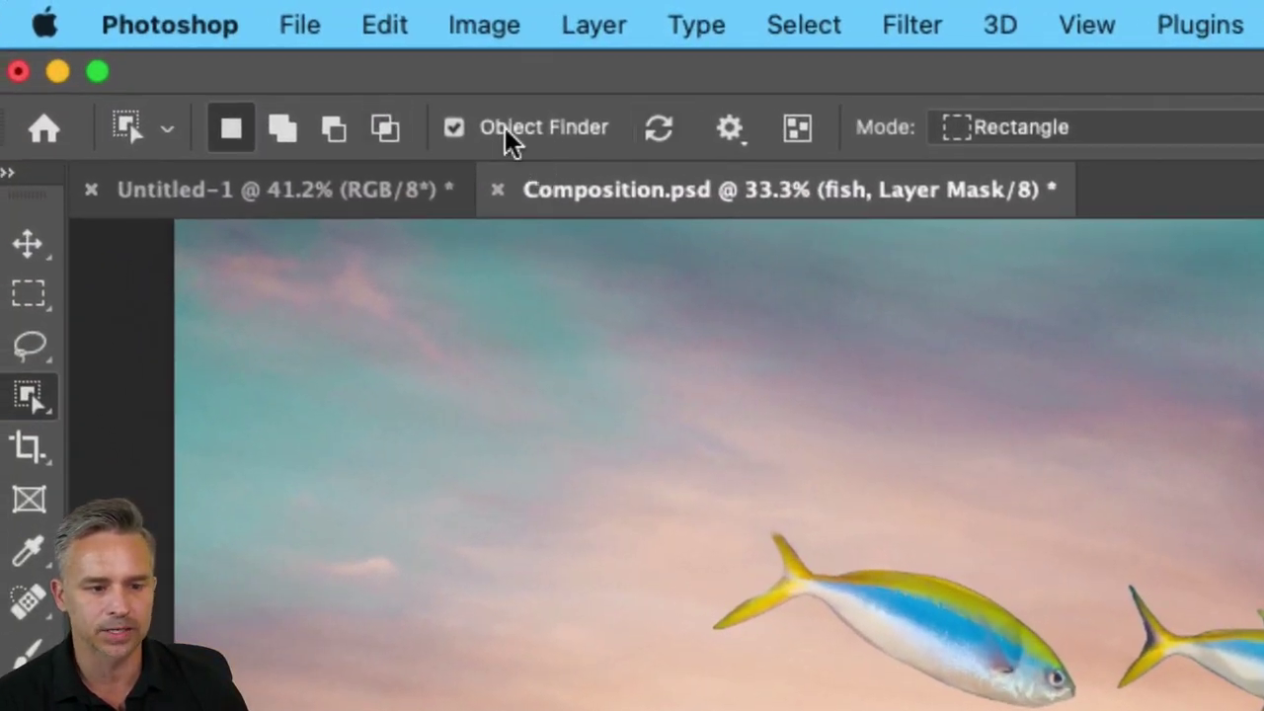
{"action": "left_click", "coordinate": [728, 128]}
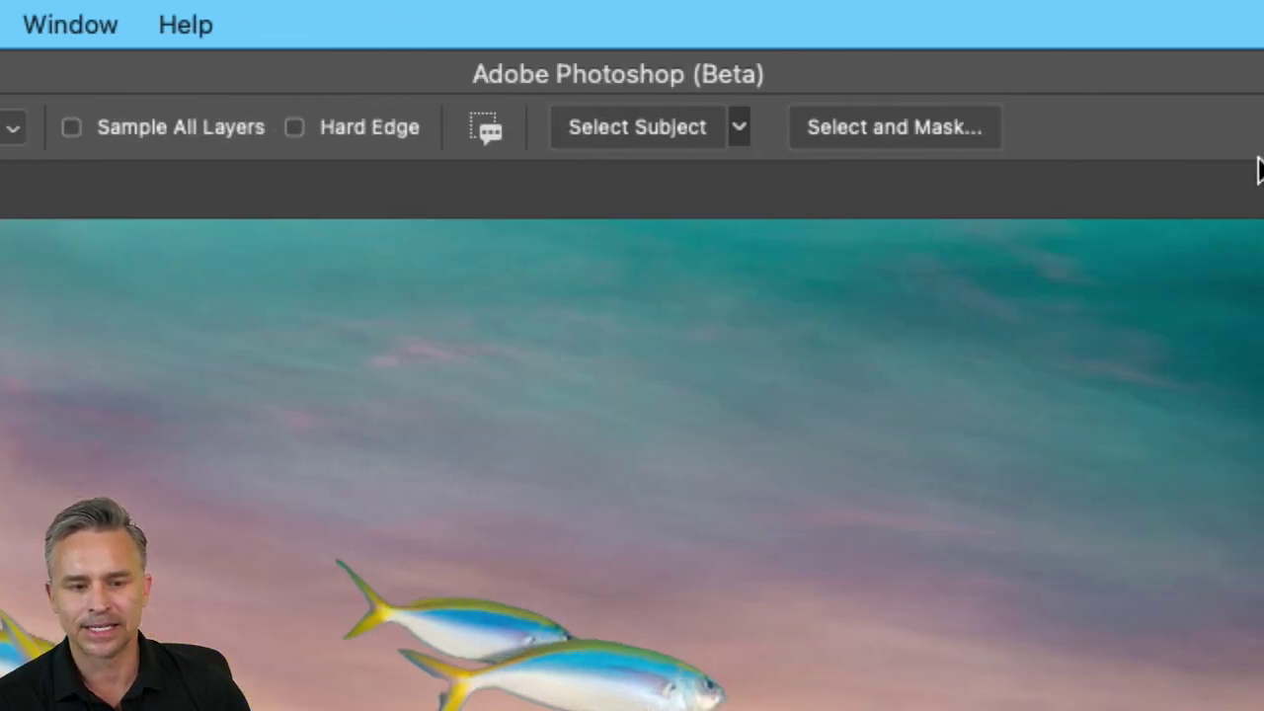
{"action": "left_click", "coordinate": [740, 128]}
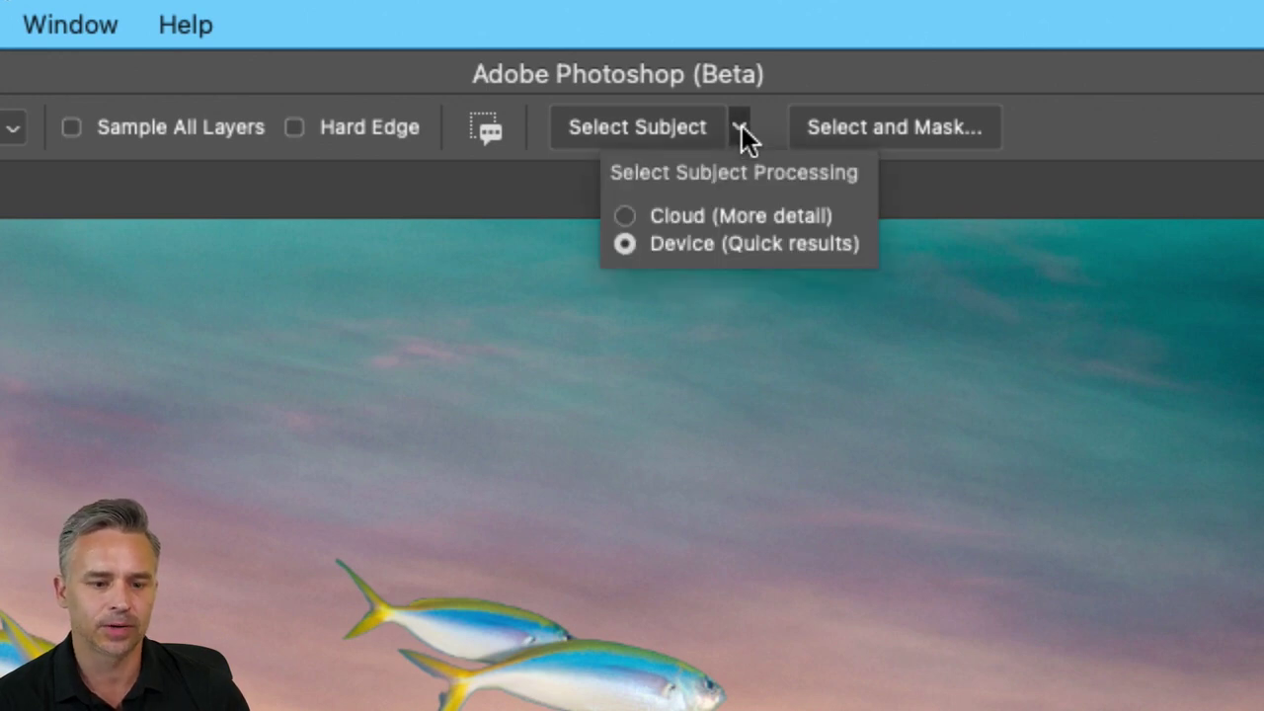
{"action": "left_click", "coordinate": [858, 89]}
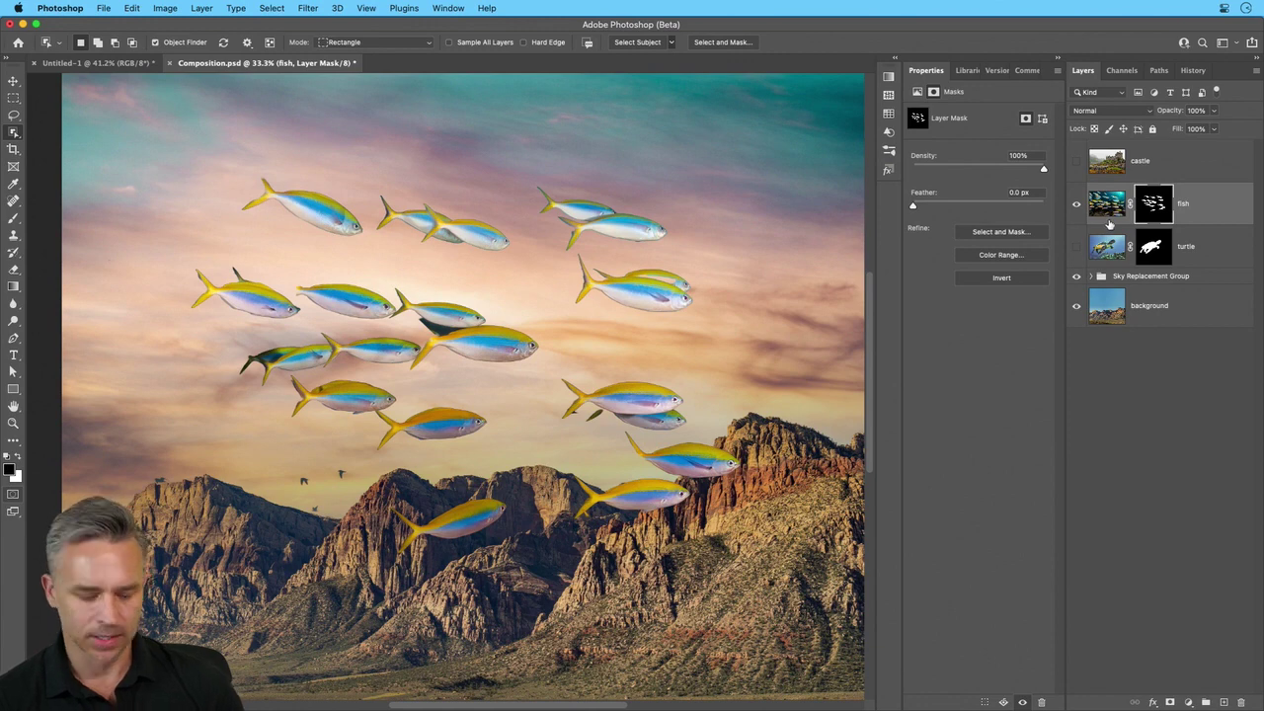
Undo the last change and convert the fish layer to a smart object
{"action": "key", "text": "super+z"}
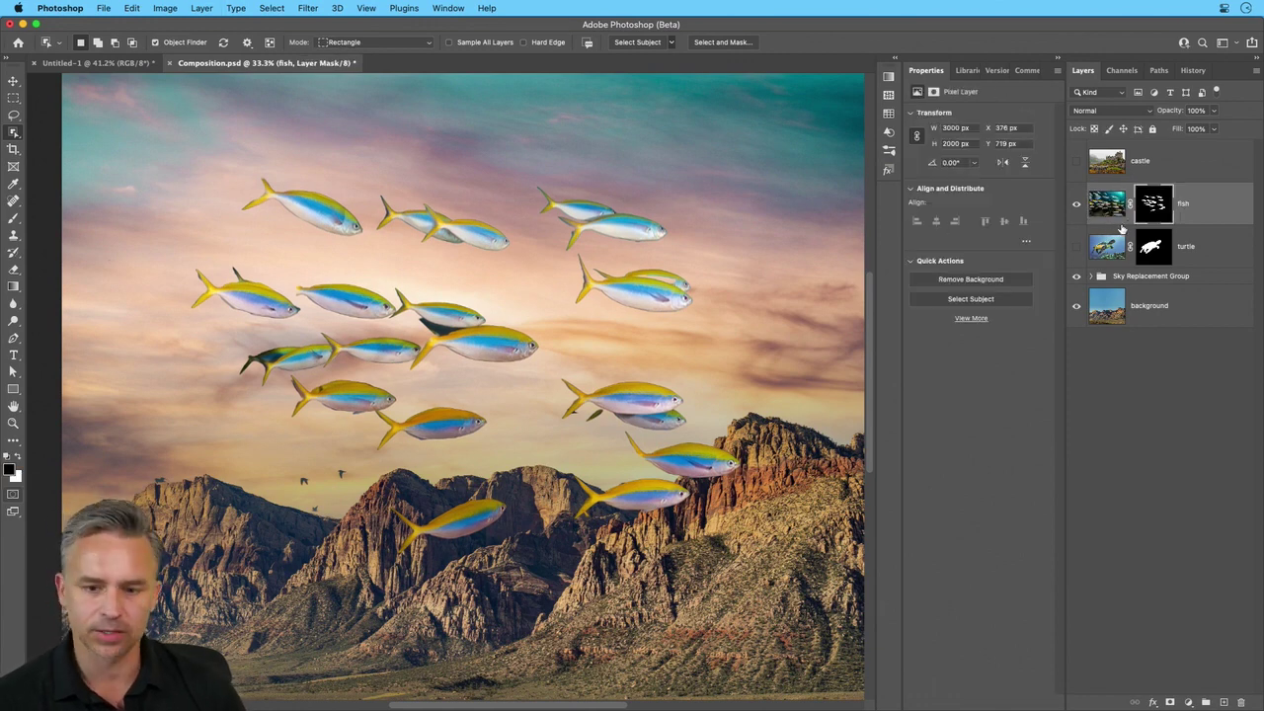
{"action": "right_click", "coordinate": [1123, 229]}
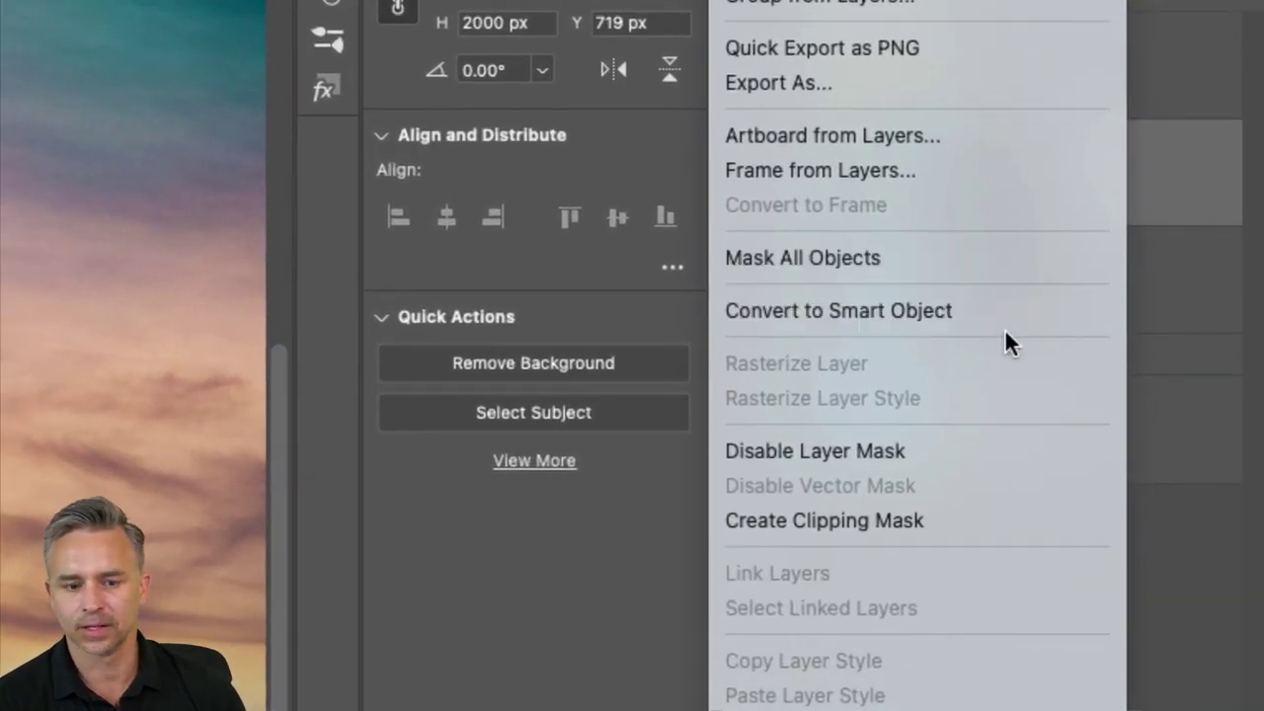
{"action": "left_click", "coordinate": [803, 310]}
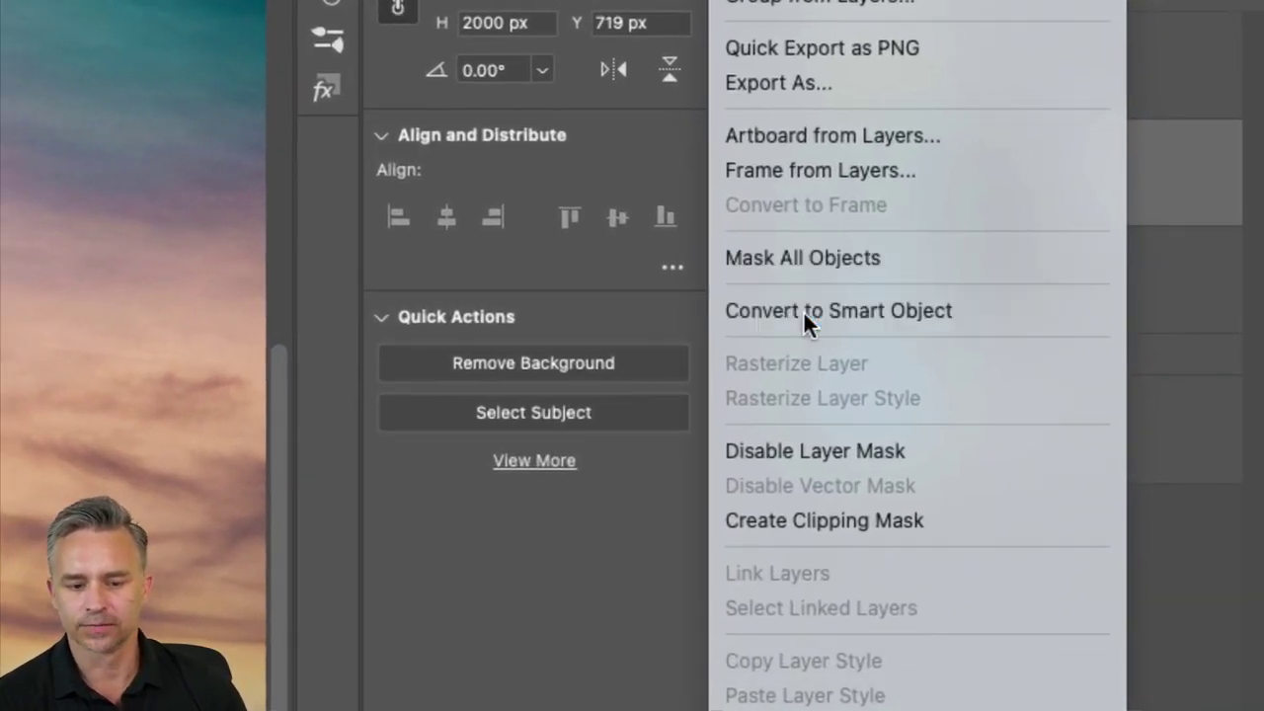
Scale the fish to about 35%, place them beside the turtle, and show the turtle layer
{"action": "key", "text": "super+t"}
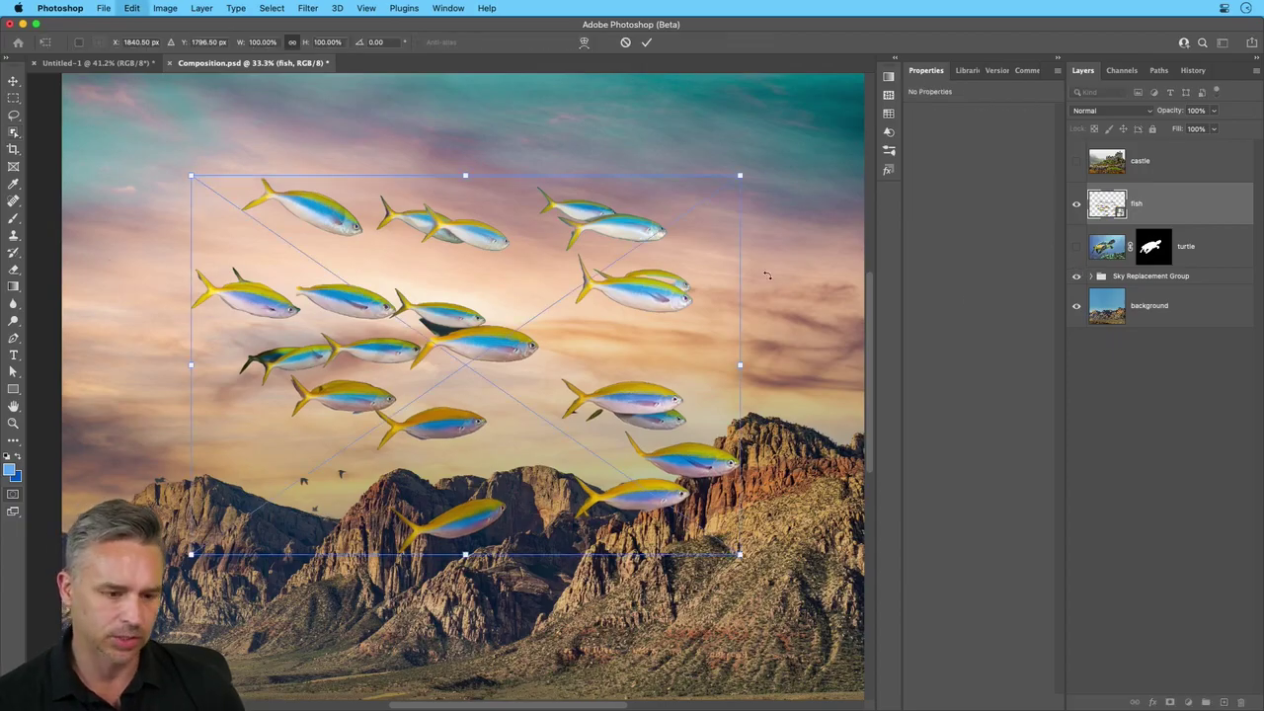
{"action": "left_click_drag", "start_coordinate": [742, 555], "coordinate": [384, 307]}
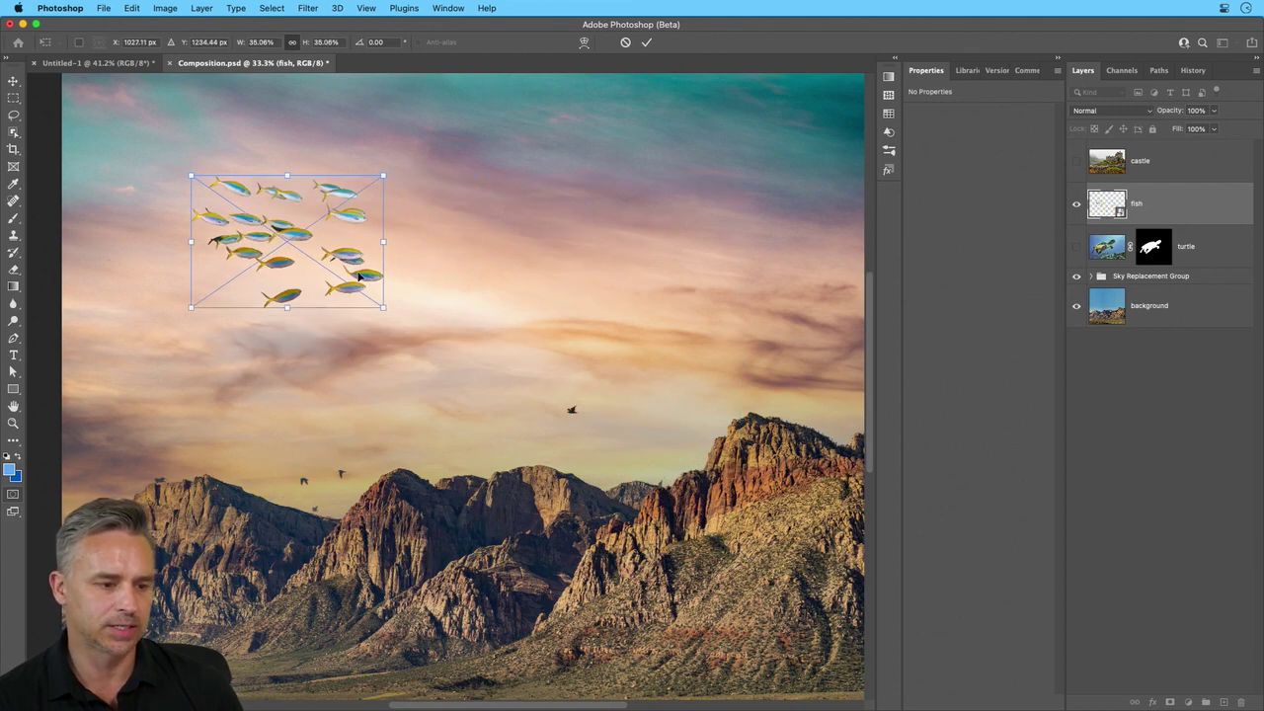
{"action": "left_click_drag", "start_coordinate": [231, 235], "coordinate": [172, 376]}
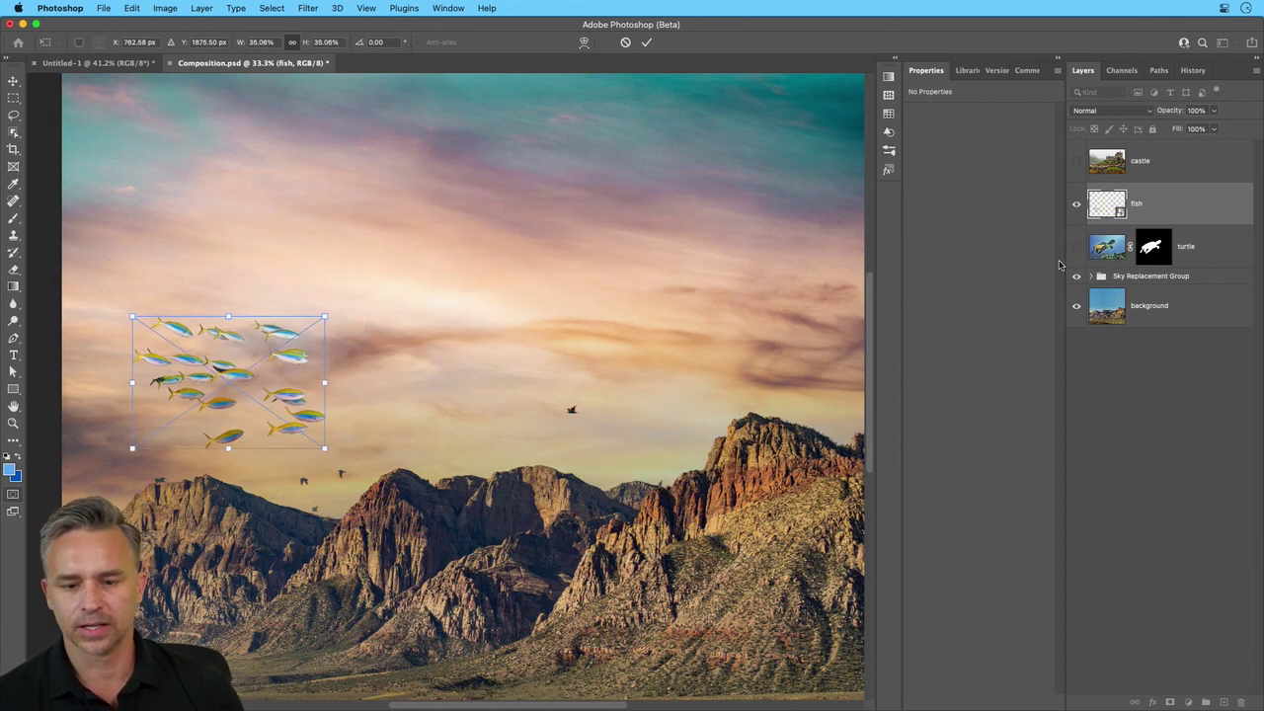
{"action": "left_click", "coordinate": [1077, 247]}
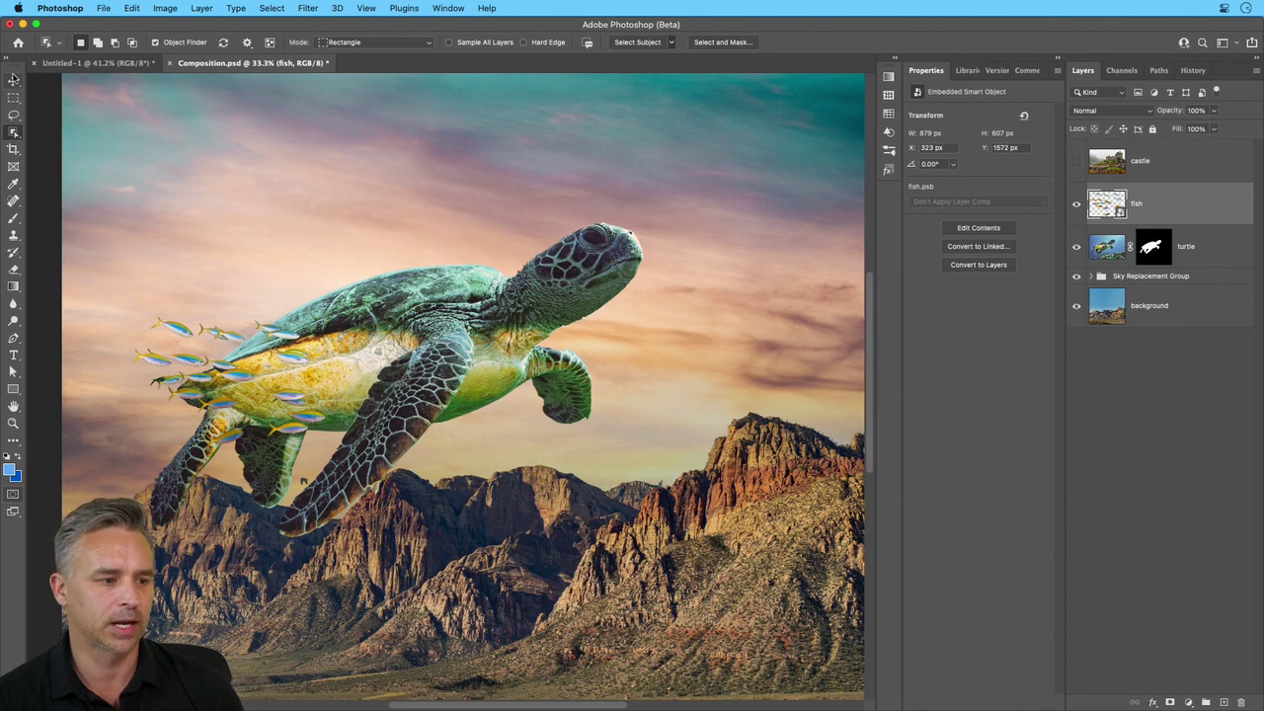
{"action": "left_click", "coordinate": [12, 79]}
{"action": "left_click_drag", "start_coordinate": [240, 255], "coordinate": [307, 241]}
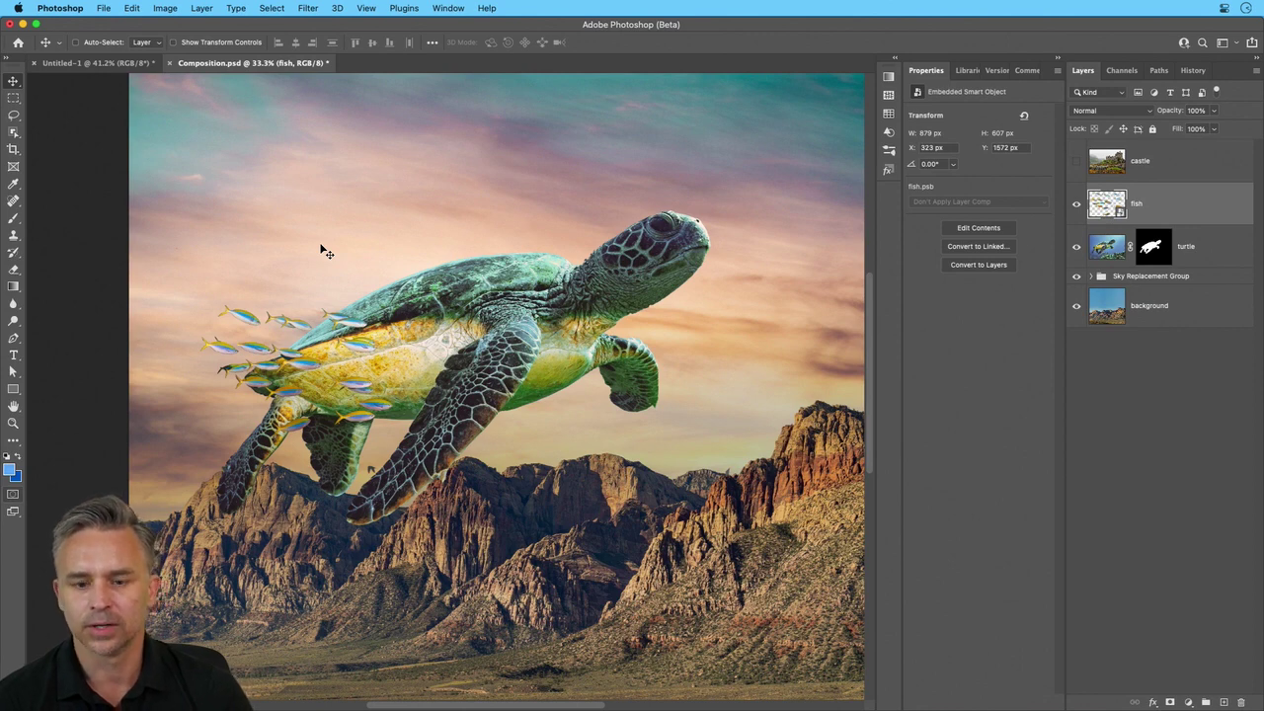
Show and select the castle layer, then remove its background
{"action": "left_click", "coordinate": [1077, 162]}
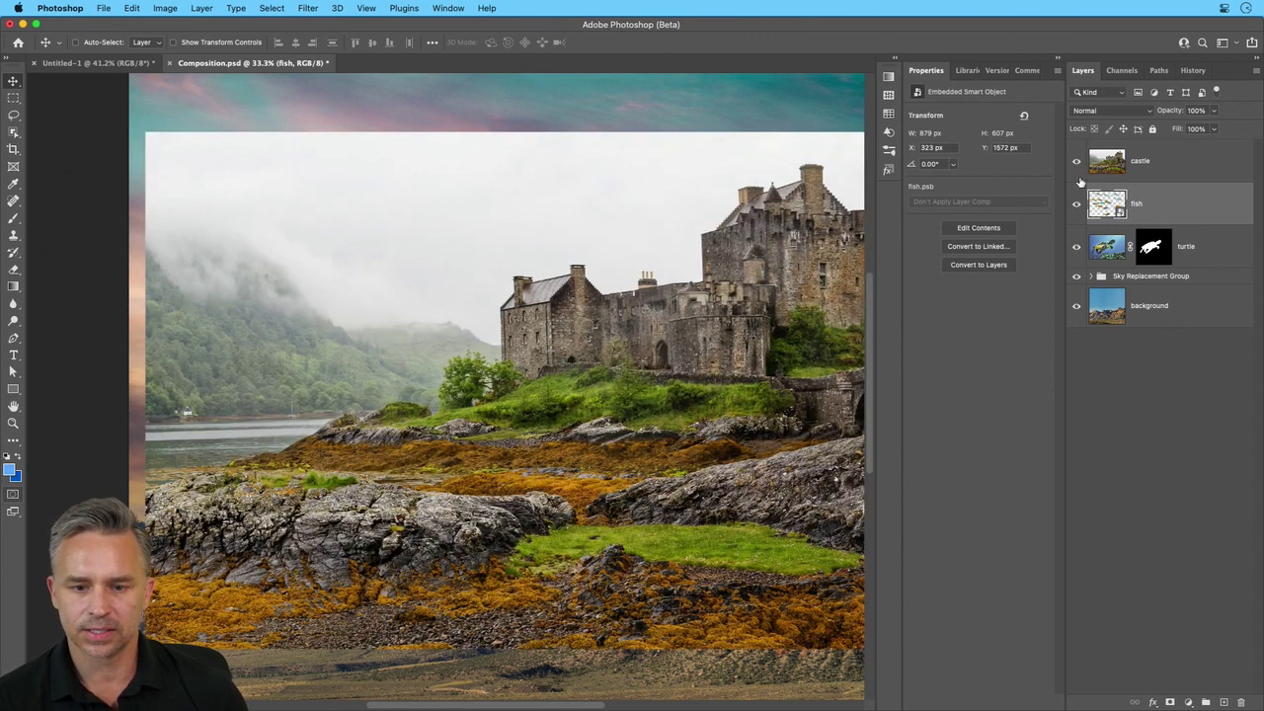
{"action": "left_click", "coordinate": [1166, 171]}
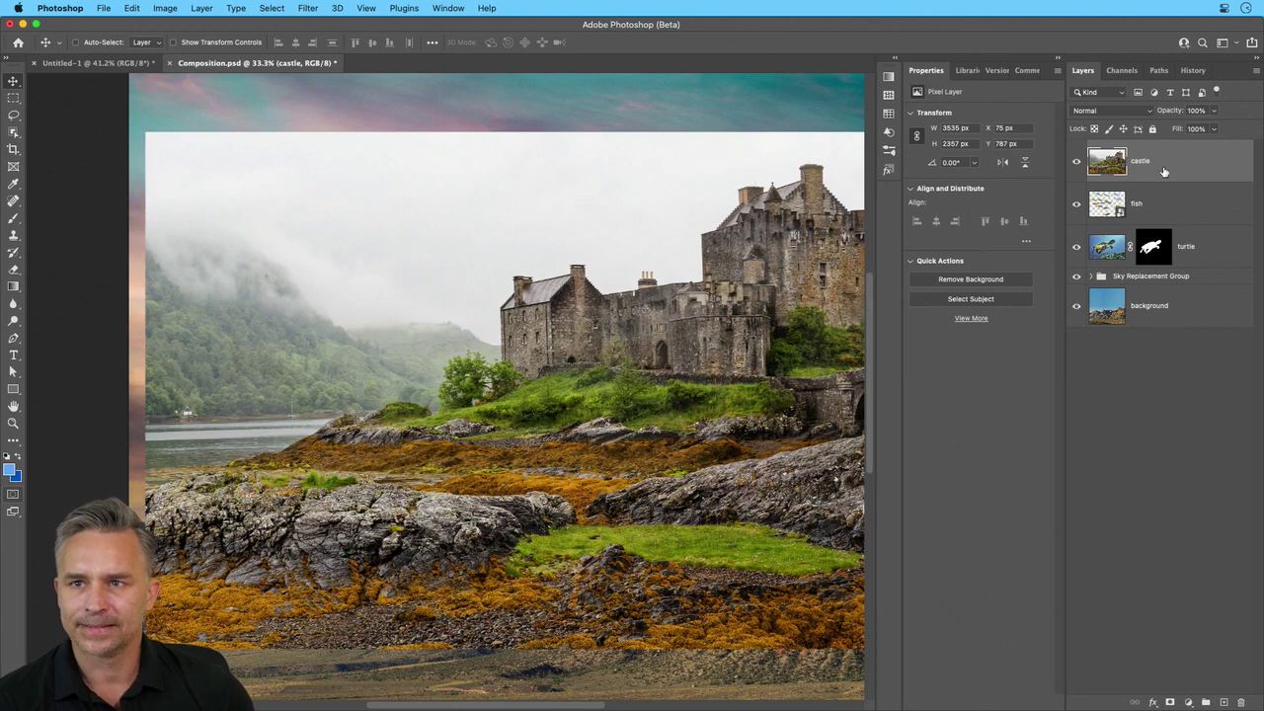
{"action": "left_click_drag", "start_coordinate": [582, 260], "coordinate": [441, 233]}
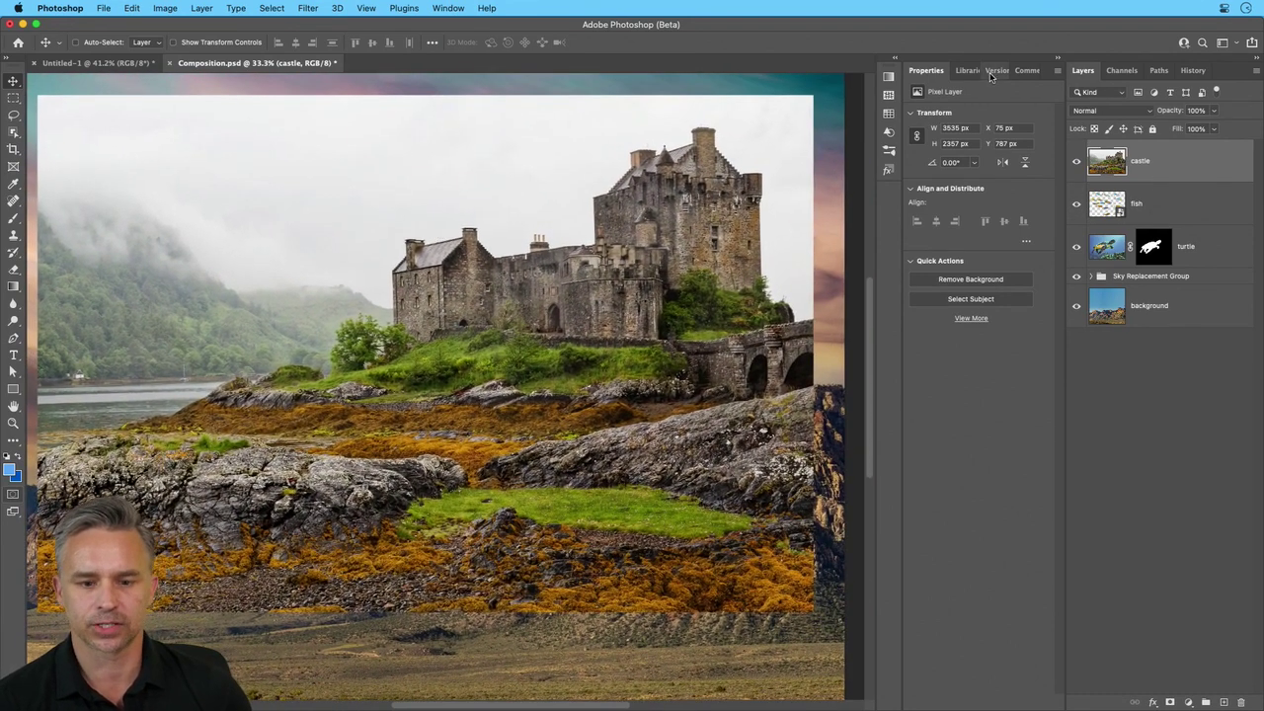
{"action": "left_click", "coordinate": [961, 282]}
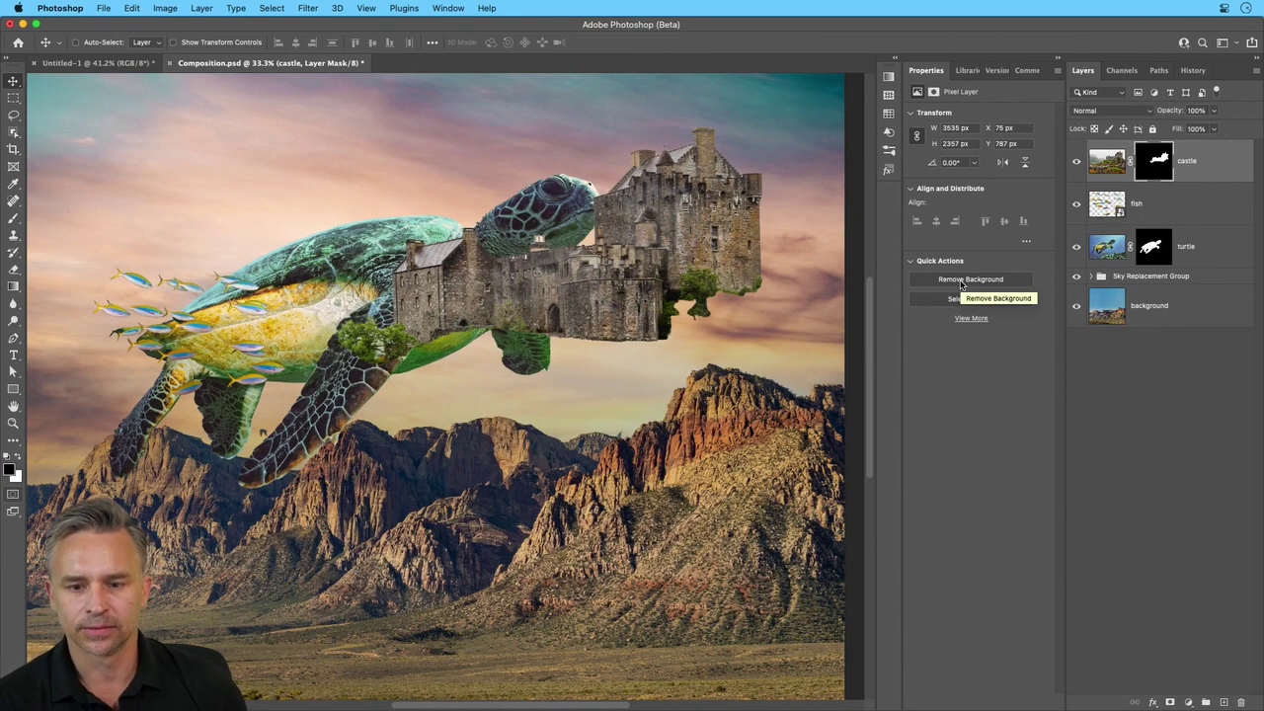
Quick-select the tree and grass under the castle and fill that mask area with white
{"action": "left_click", "coordinate": [1108, 160]}
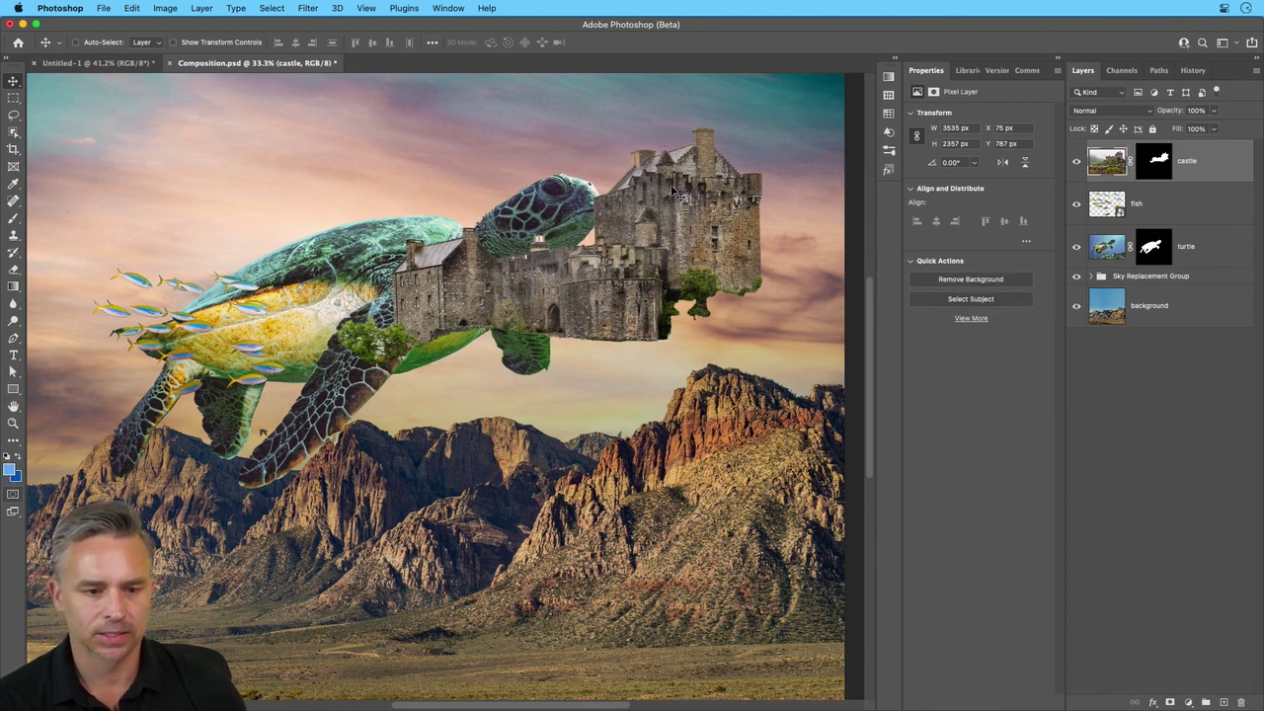
{"action": "left_click", "coordinate": [12, 132]}
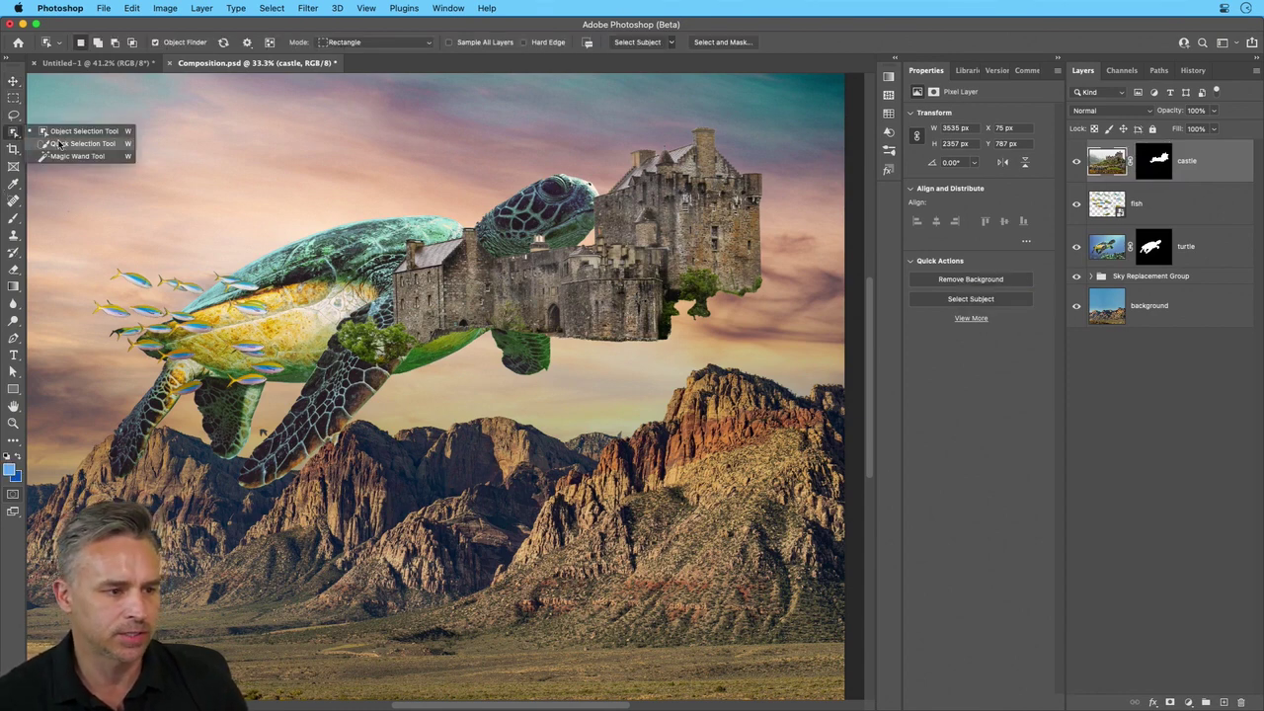
{"action": "left_click", "coordinate": [69, 145]}
{"action": "left_click_drag", "start_coordinate": [732, 267], "coordinate": [698, 314]}
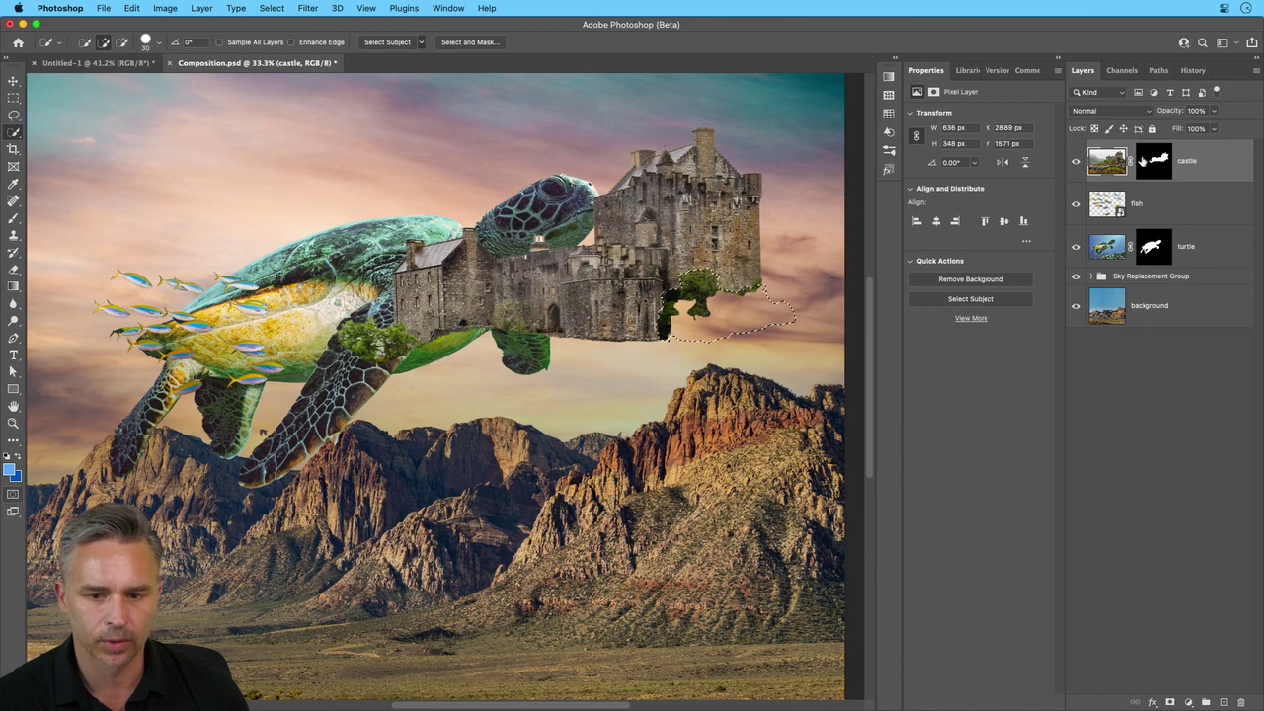
{"action": "left_click", "coordinate": [1154, 161]}
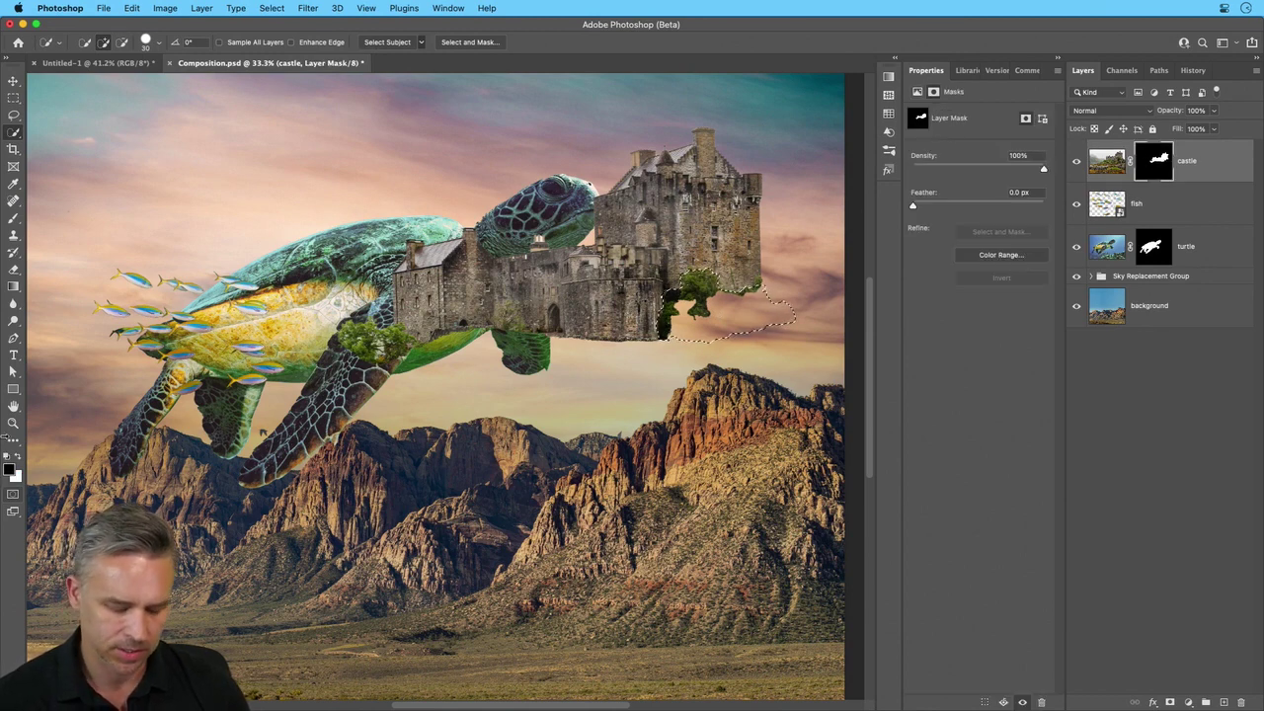
{"action": "key", "text": "x"}
{"action": "key", "text": "Delete"}
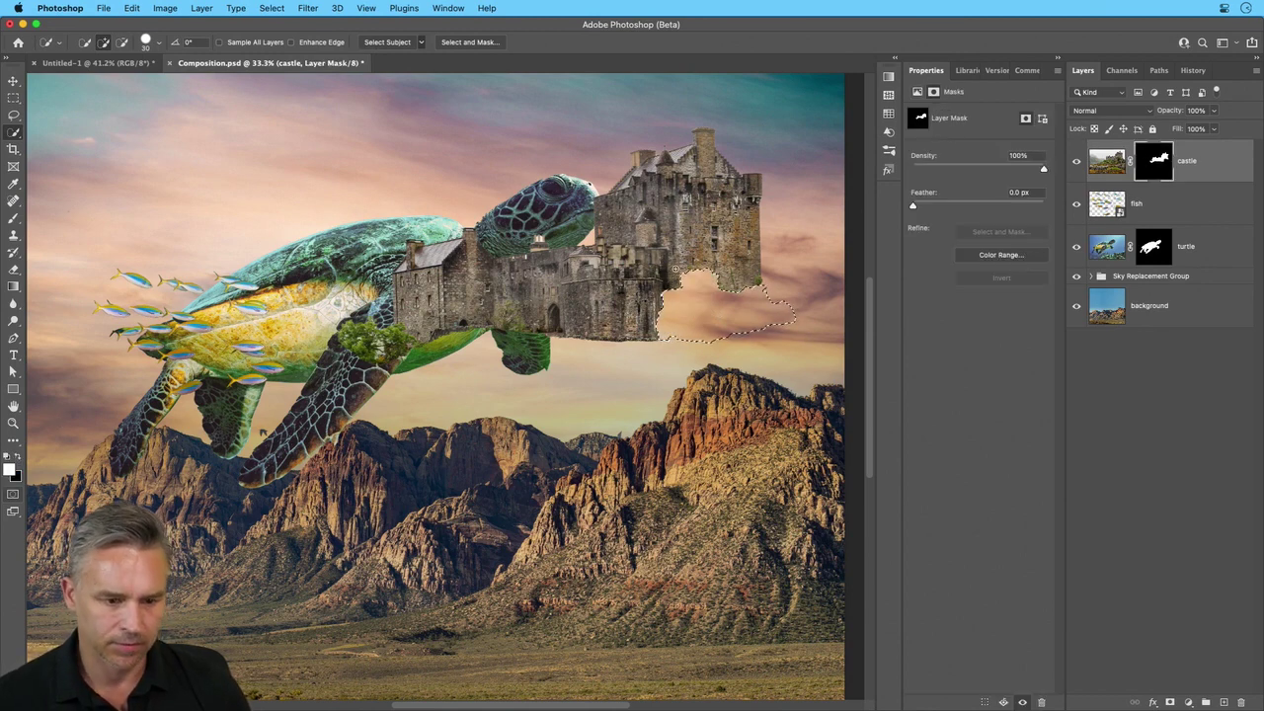
{"action": "key", "text": "super+z"}
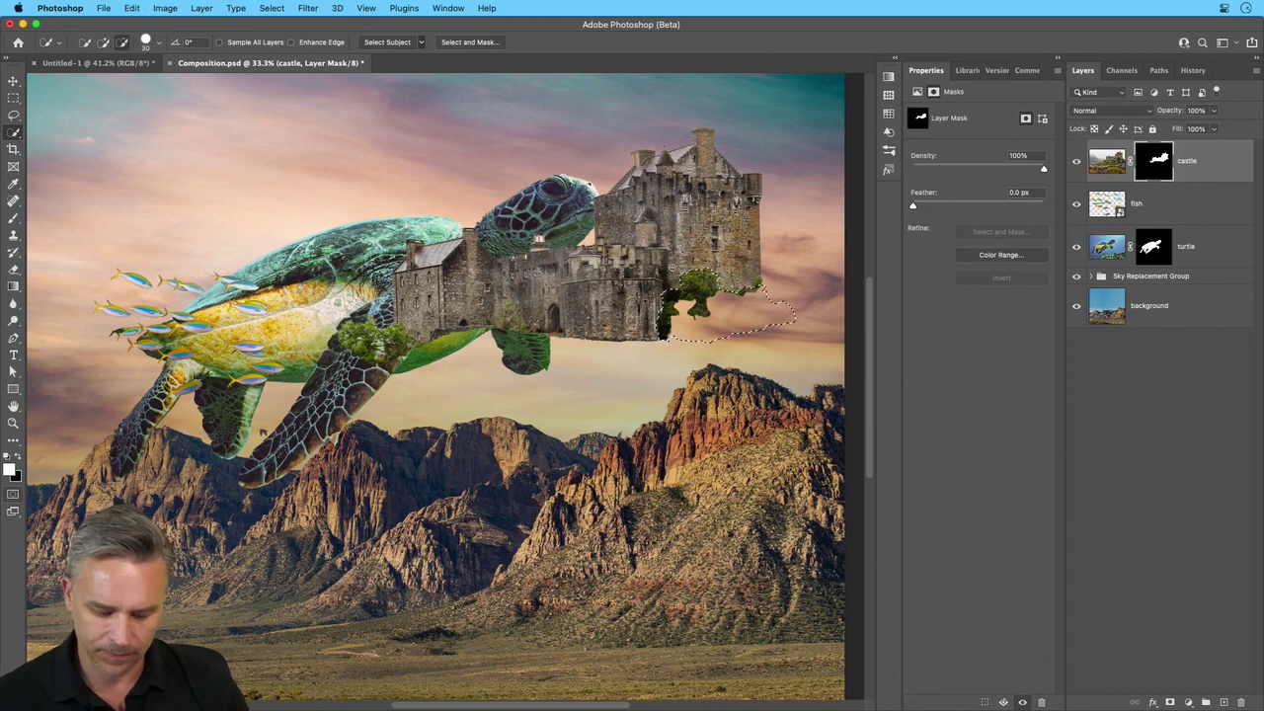
{"action": "key", "text": "alt+BackSpace"}
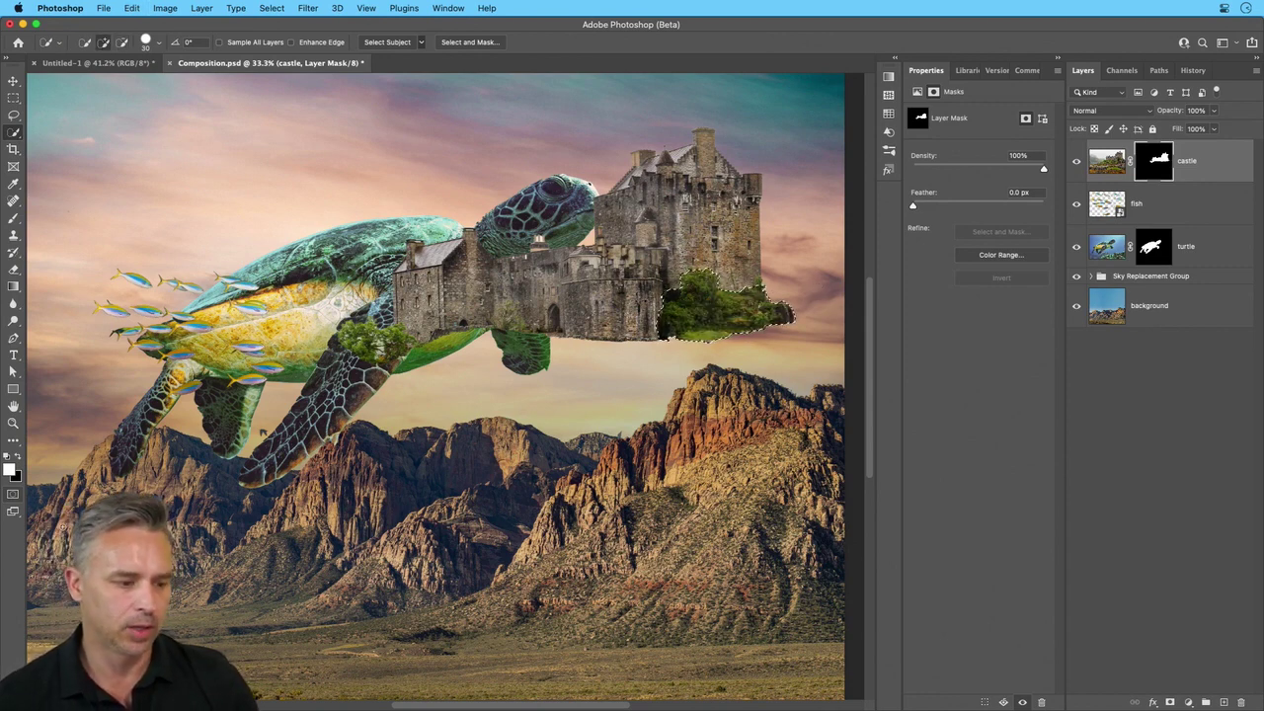
Deselect, convert the castle to a smart object, and move it onto the turtle's back
{"action": "key", "text": "v"}
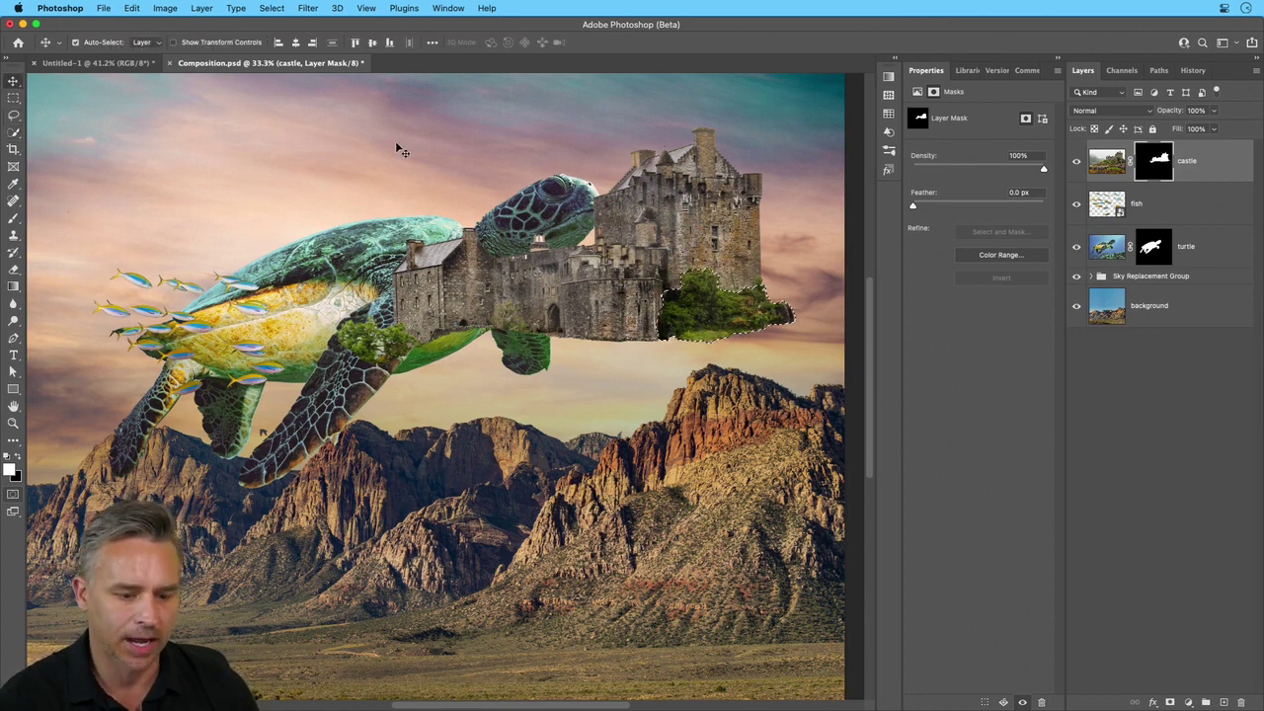
{"action": "key", "text": "super+d"}
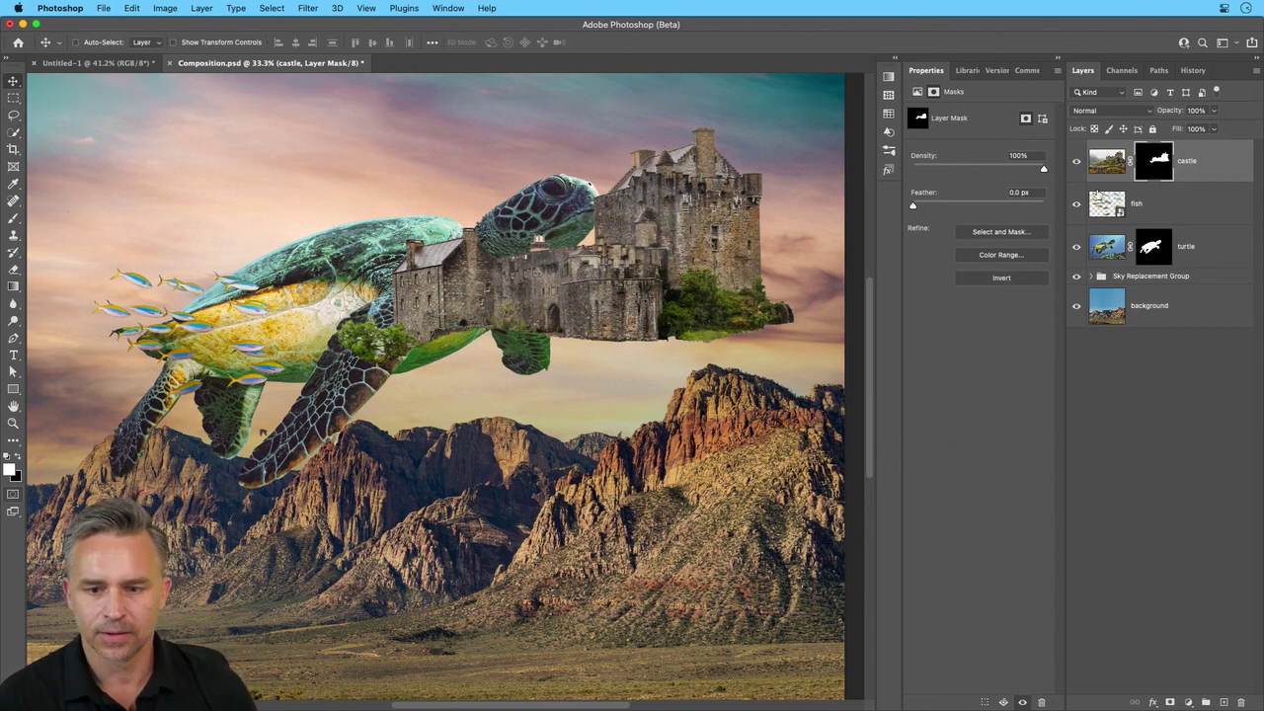
{"action": "right_click", "coordinate": [1102, 163]}
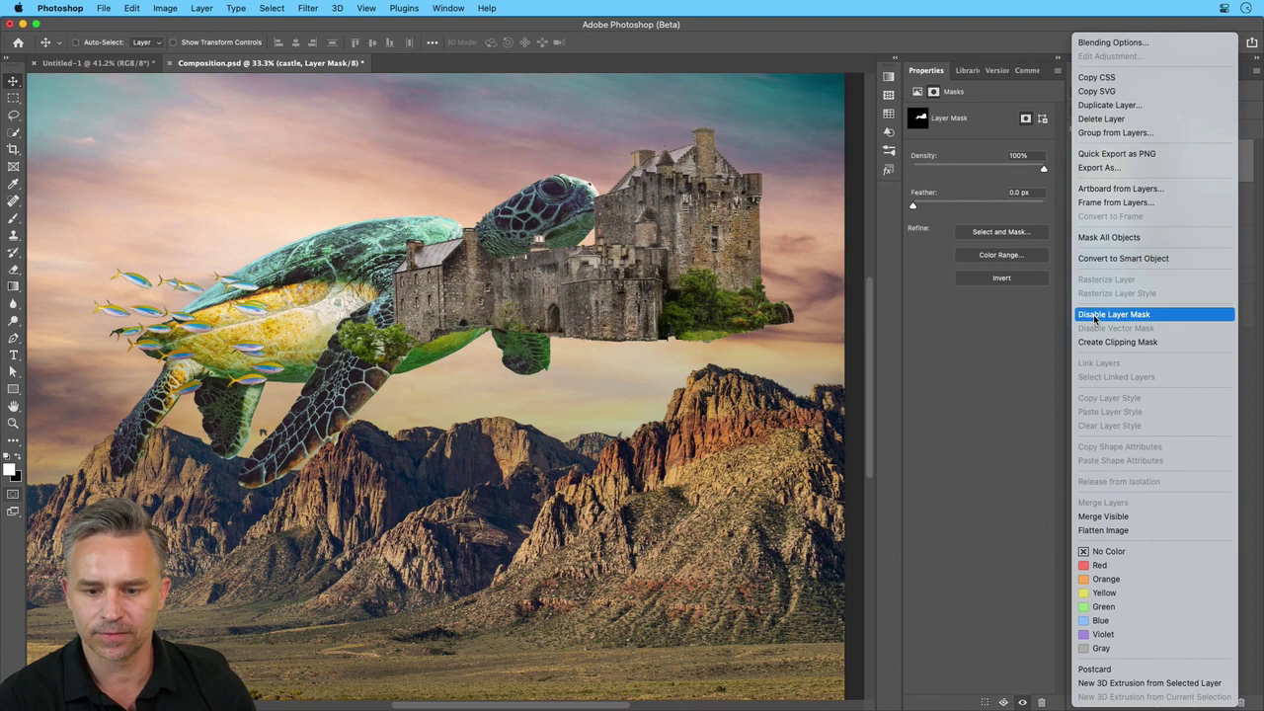
{"action": "left_click", "coordinate": [1111, 259]}
{"action": "scroll", "coordinate": [445, 297], "scroll_direction": "up", "scroll_amount": 5}
{"action": "left_click_drag", "start_coordinate": [671, 366], "coordinate": [414, 285]}
Dismiss the Edit menu without choosing and collapse the Properties panel to icons
{"action": "left_click", "coordinate": [133, 8]}
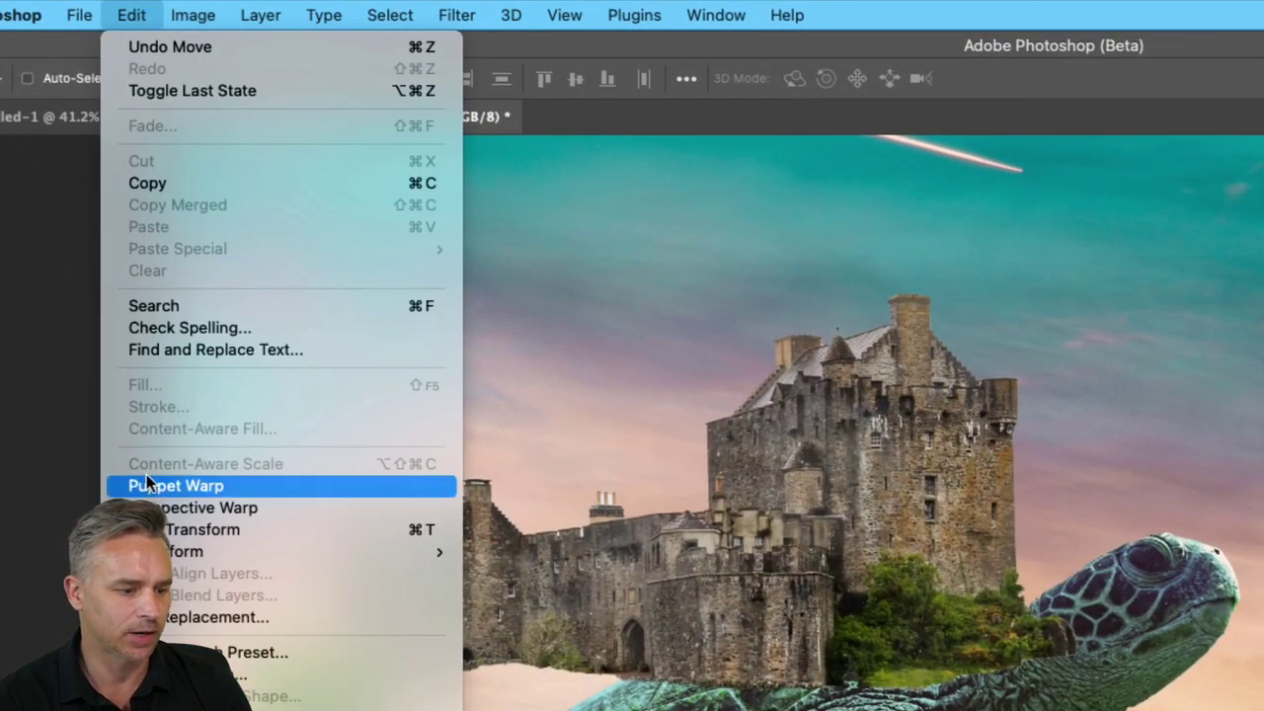
{"action": "mouse_move", "coordinate": [175, 551]}
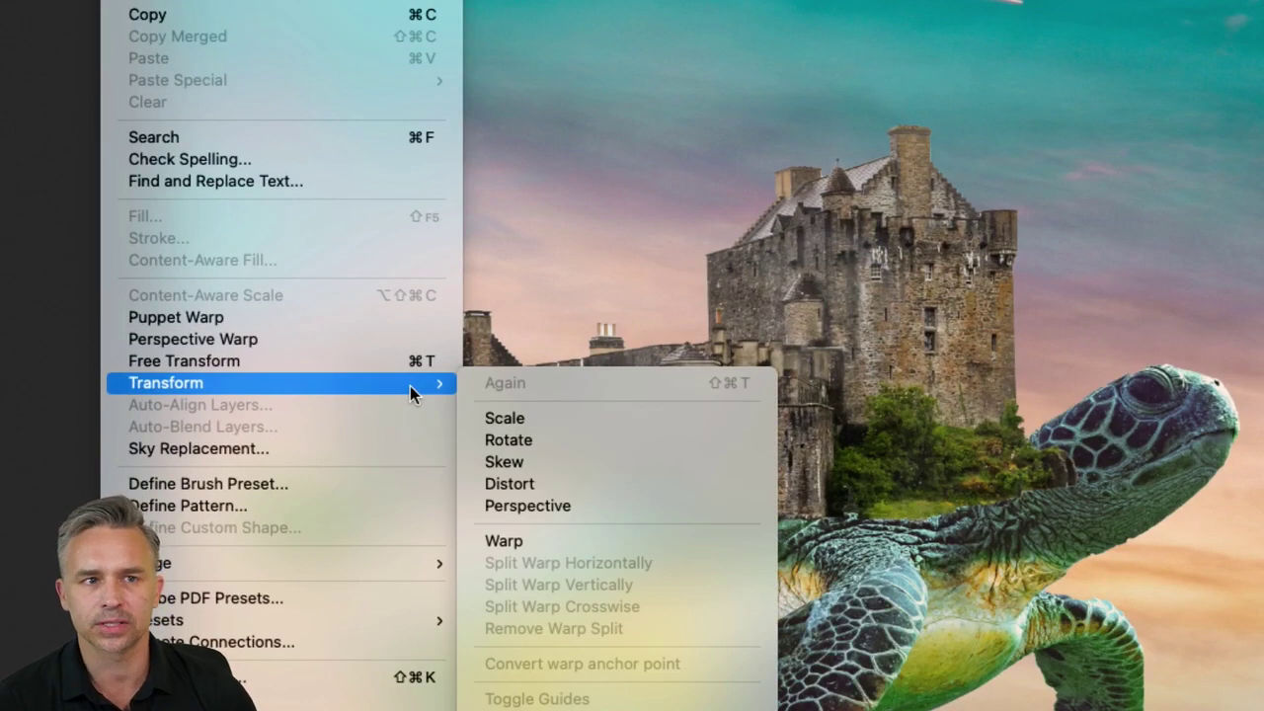
{"action": "left_click", "coordinate": [527, 341]}
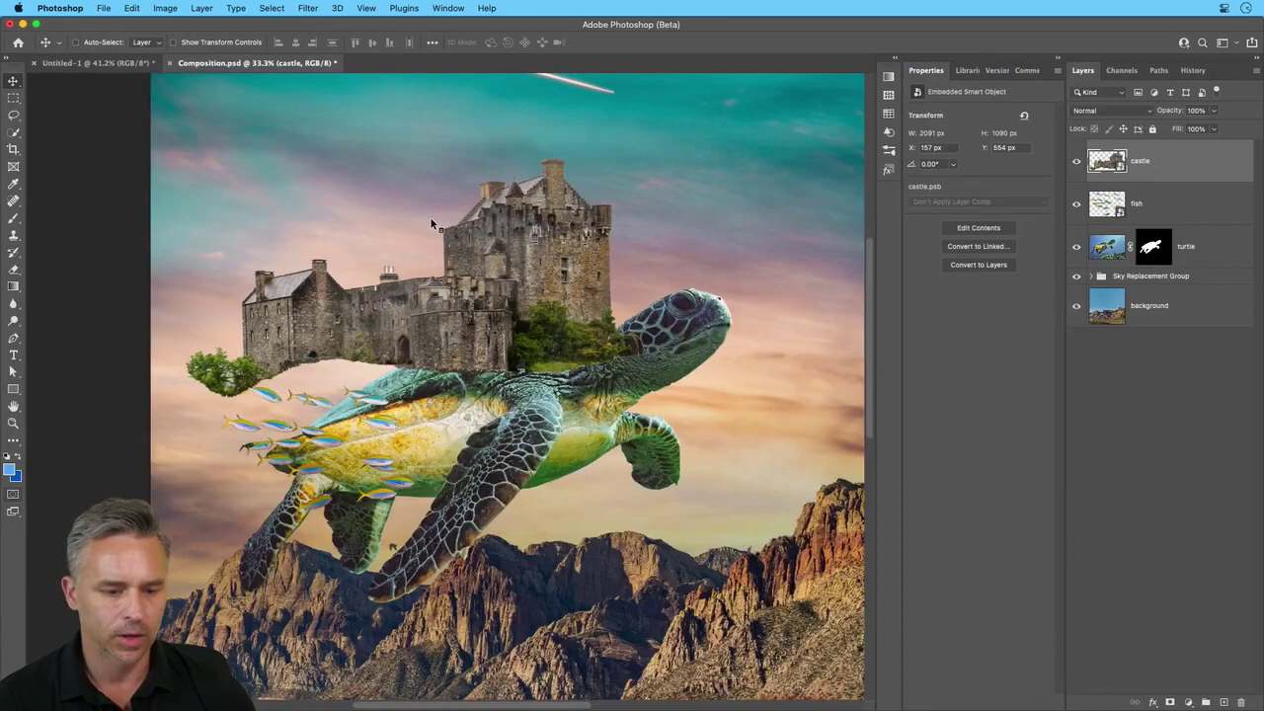
{"action": "scroll", "coordinate": [429, 222], "scroll_direction": "right", "scroll_amount": 5}
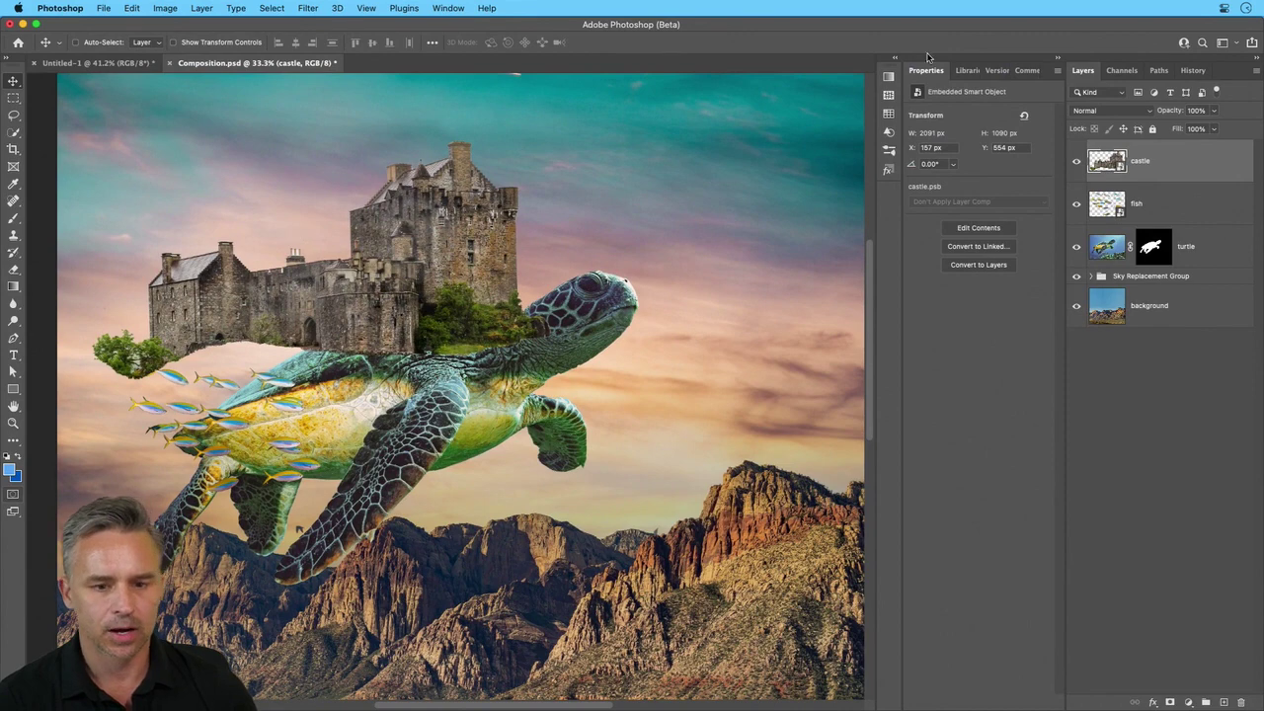
{"action": "left_click", "coordinate": [1058, 56]}
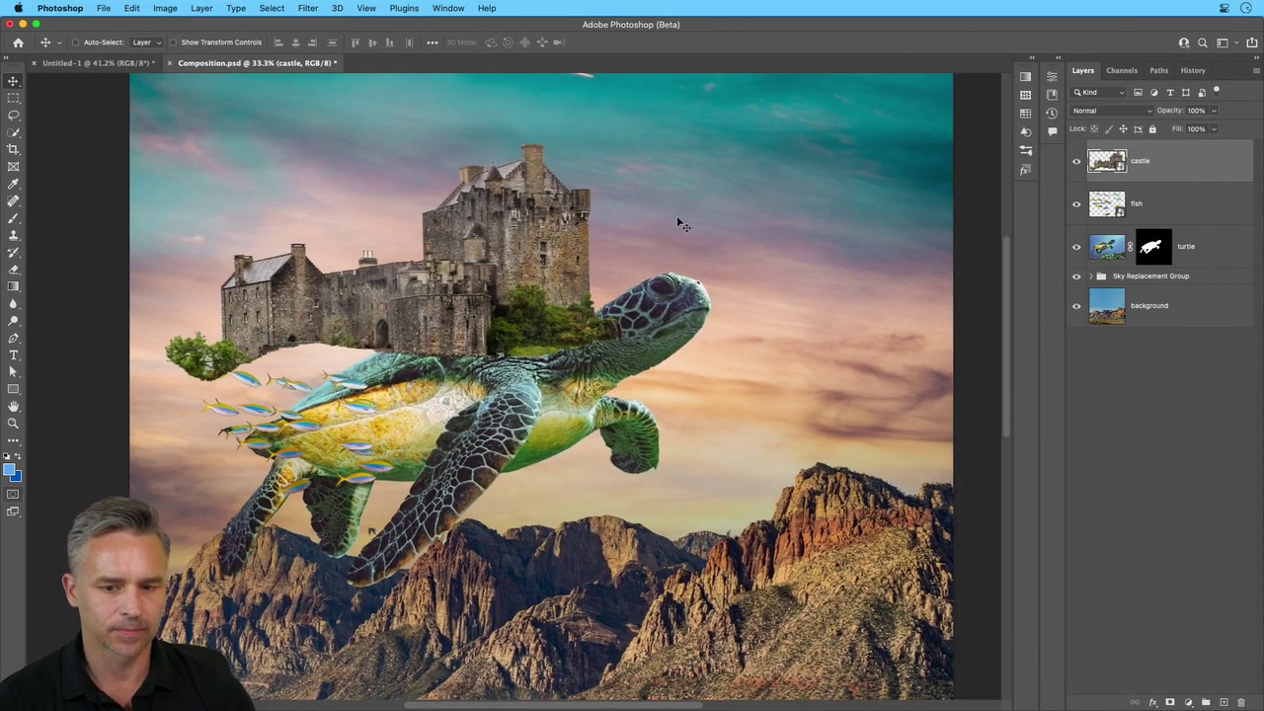
Hide the fish layer, move the castle below it, and start a free transform showing its options
{"action": "left_click", "coordinate": [1076, 204]}
{"action": "left_click_drag", "start_coordinate": [1173, 148], "coordinate": [1169, 215]}
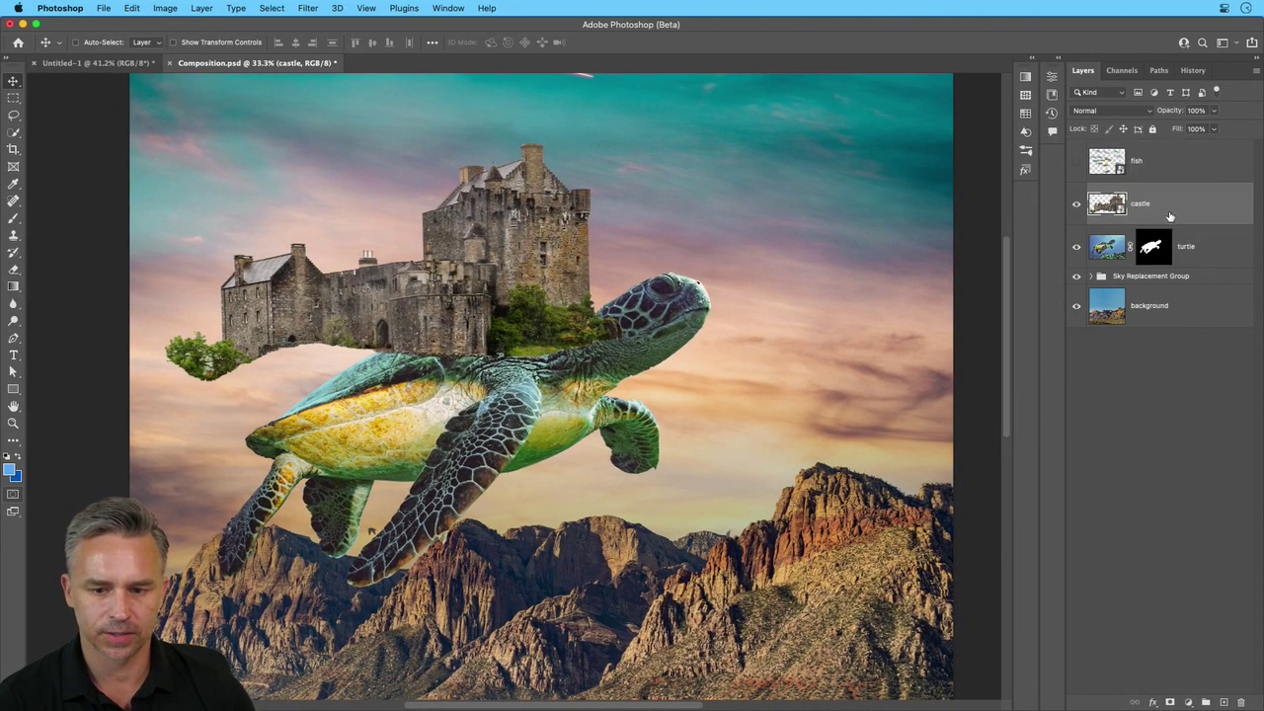
{"action": "key", "text": "super+t"}
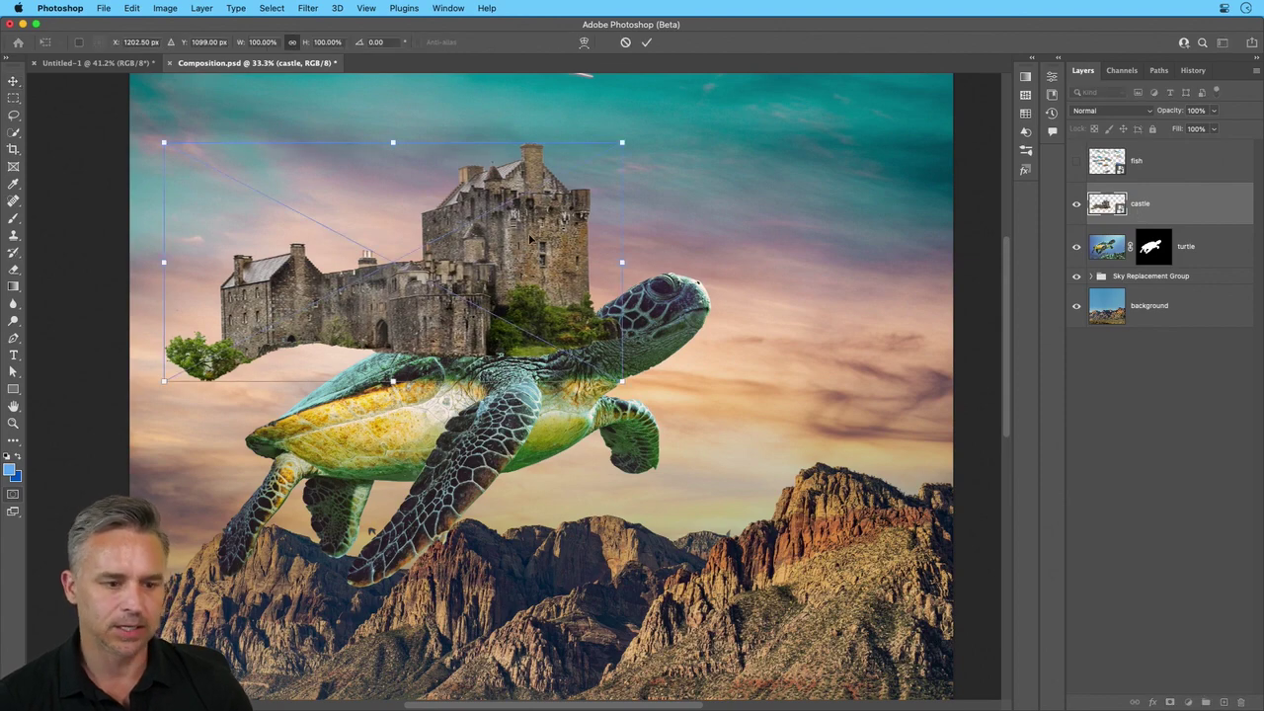
{"action": "right_click", "coordinate": [529, 238]}
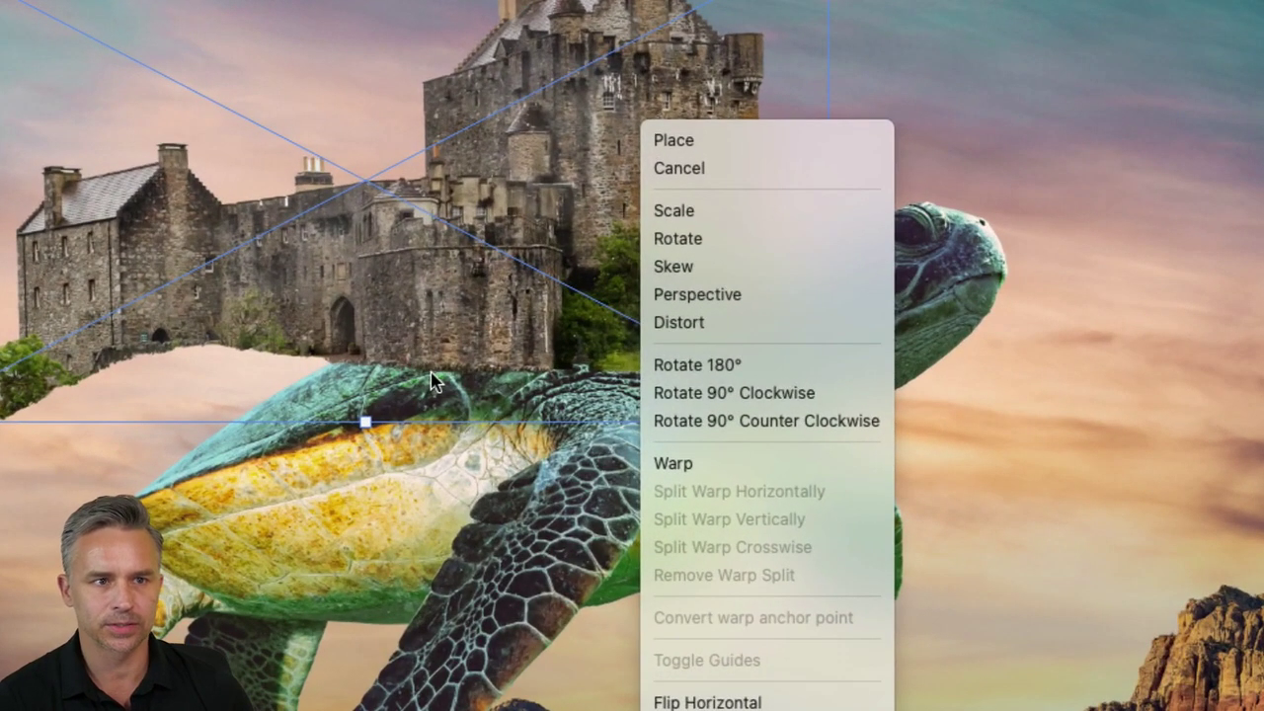
Warp the castle's mesh, tilting its tower left and bending its sides onto the shell
{"action": "left_click", "coordinate": [708, 472]}
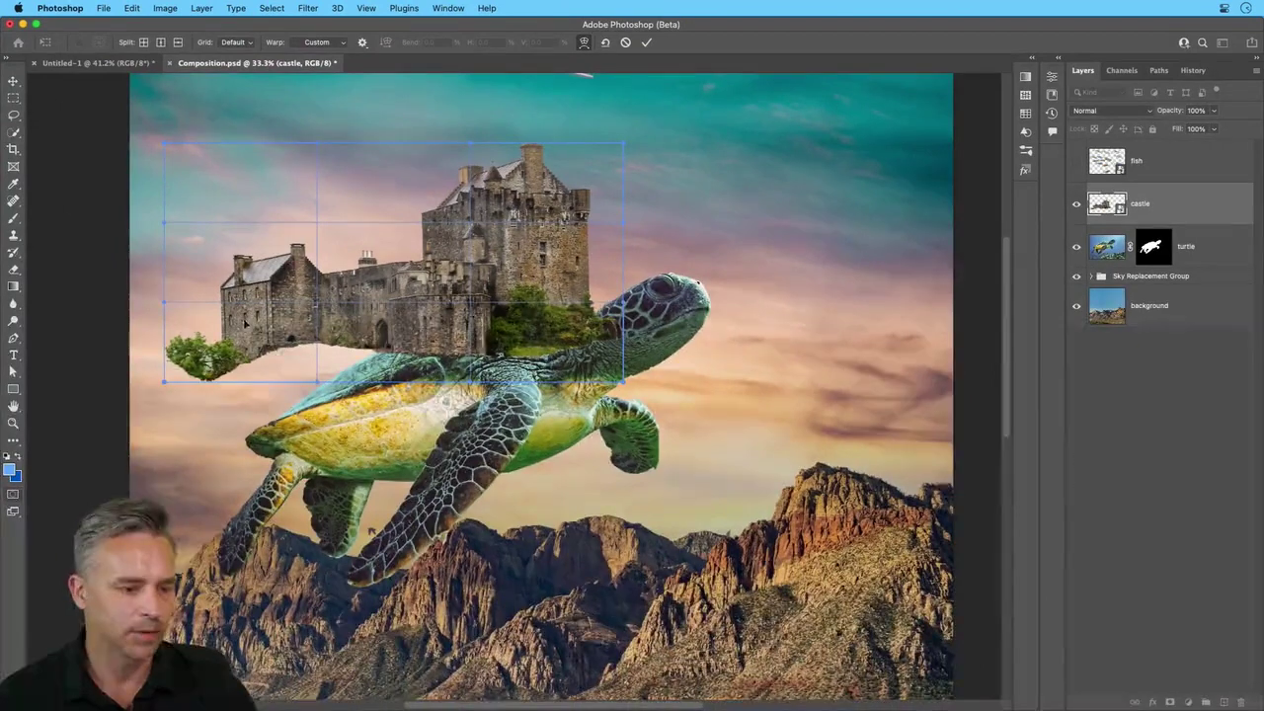
{"action": "left_click_drag", "start_coordinate": [168, 381], "coordinate": [237, 481]}
{"action": "left_click_drag", "start_coordinate": [614, 382], "coordinate": [655, 358]}
{"action": "left_click_drag", "start_coordinate": [546, 148], "coordinate": [461, 167]}
{"action": "left_click_drag", "start_coordinate": [201, 219], "coordinate": [217, 249]}
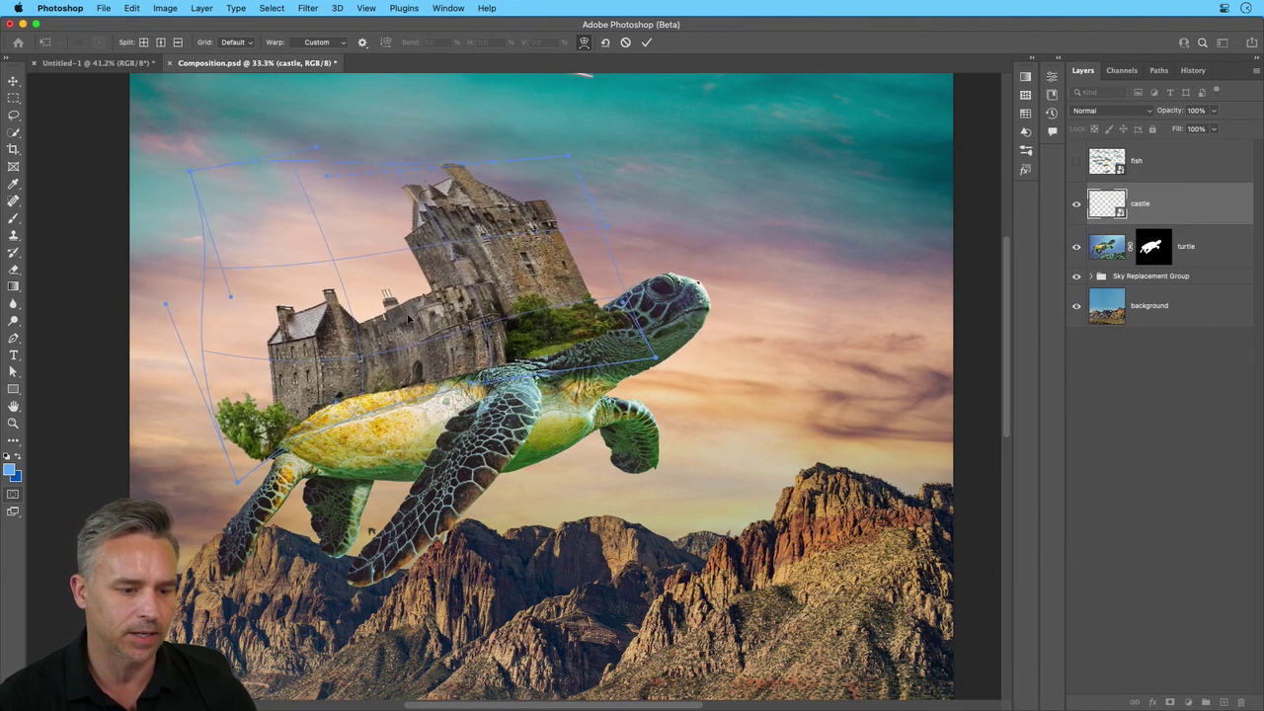
{"action": "left_click_drag", "start_coordinate": [431, 293], "coordinate": [251, 386]}
{"action": "mouse_move", "coordinate": [238, 483]}
{"action": "left_mouse_down"}
{"action": "mouse_move", "coordinate": [271, 454]}
{"action": "mouse_move", "coordinate": [255, 470]}
{"action": "left_mouse_up"}
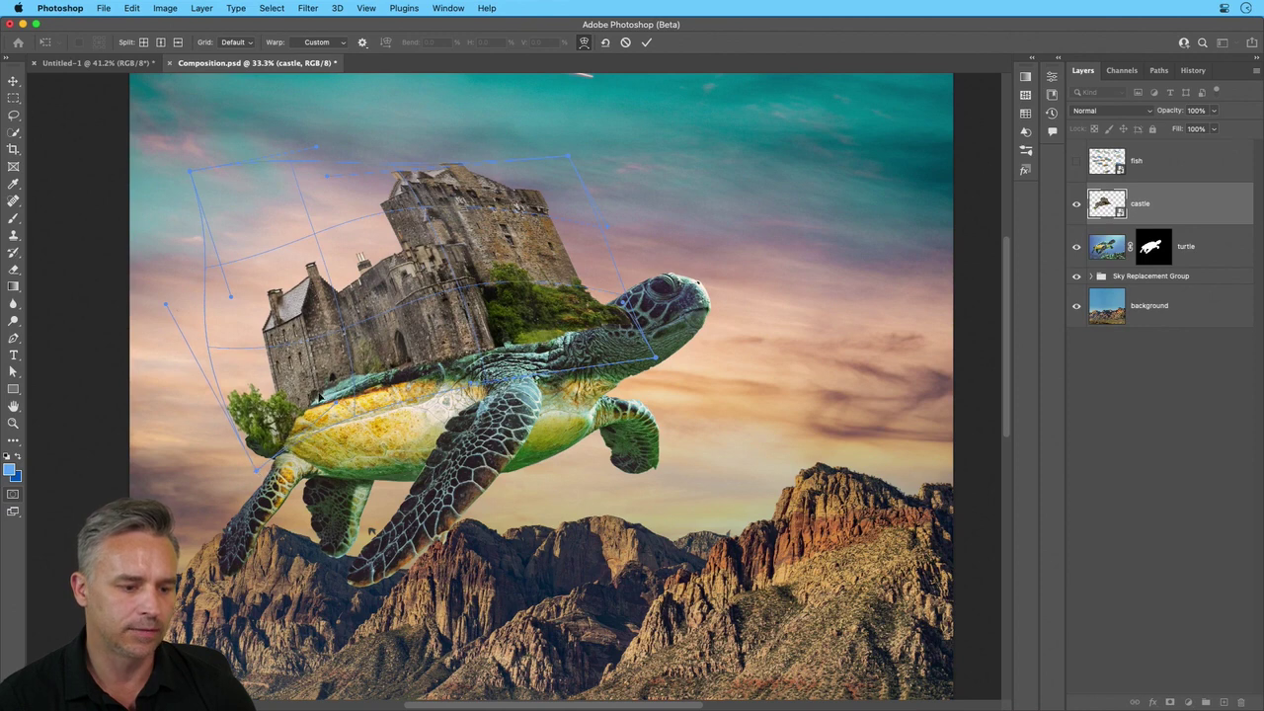
{"action": "left_click_drag", "start_coordinate": [390, 230], "coordinate": [392, 233]}
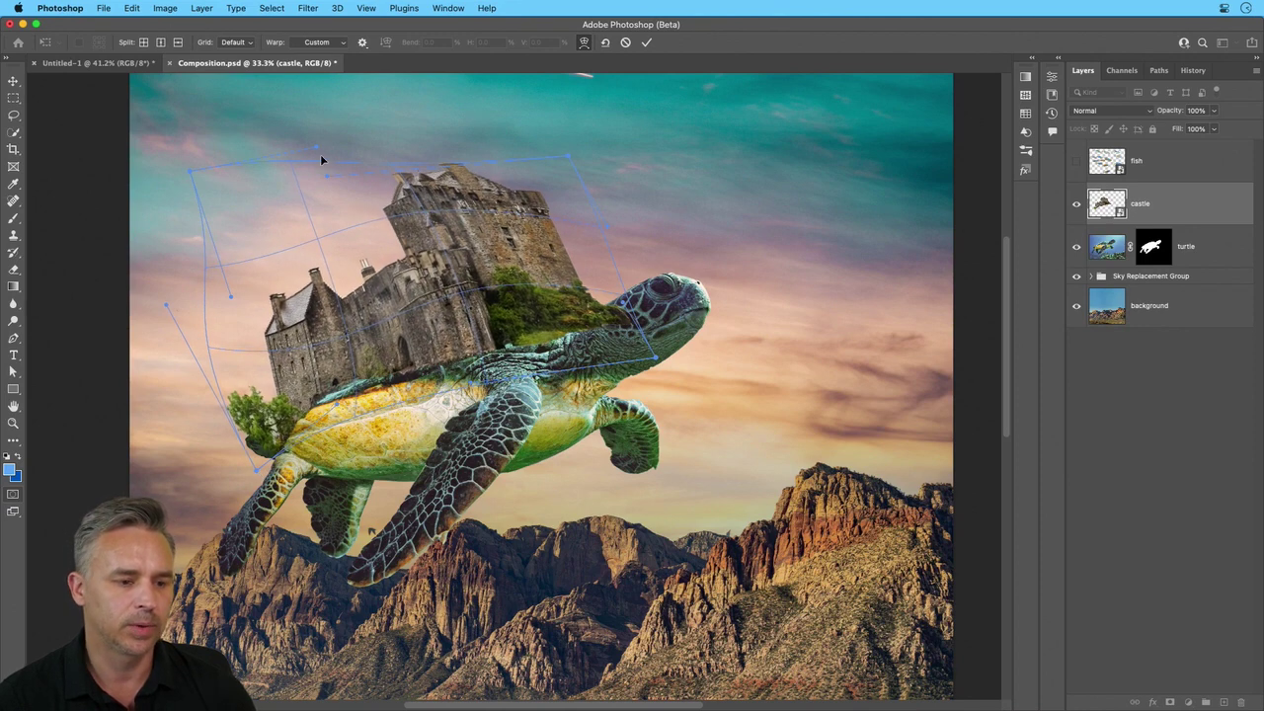
{"action": "left_click_drag", "start_coordinate": [327, 175], "coordinate": [393, 175]}
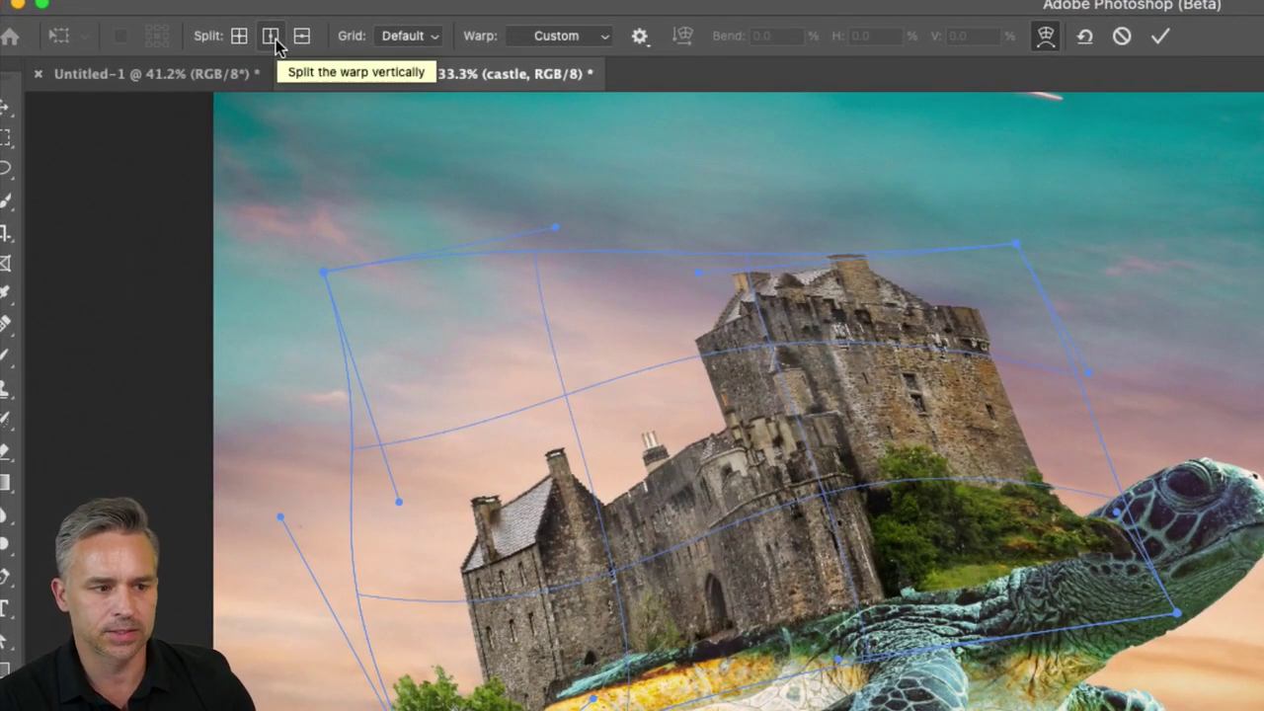
Add two horizontal splits and one vertical split to the warp mesh, then commit the warp
{"action": "left_click", "coordinate": [301, 36]}
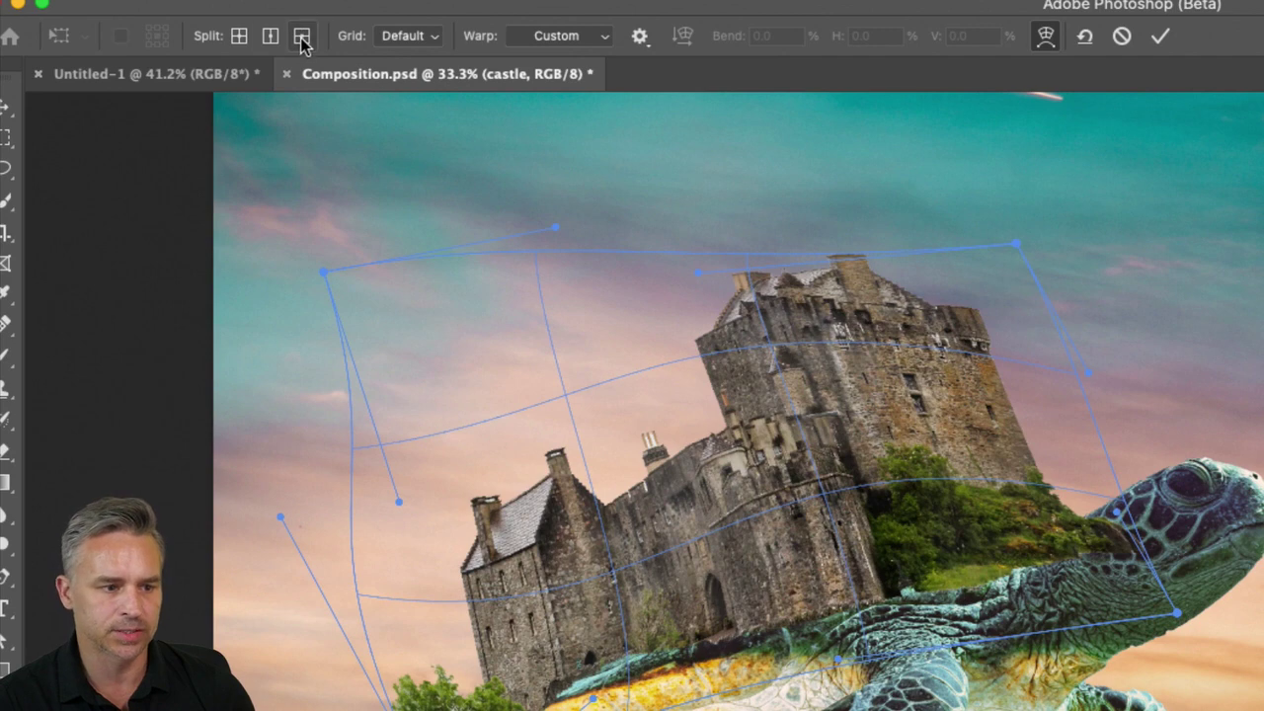
{"action": "left_click", "coordinate": [701, 336]}
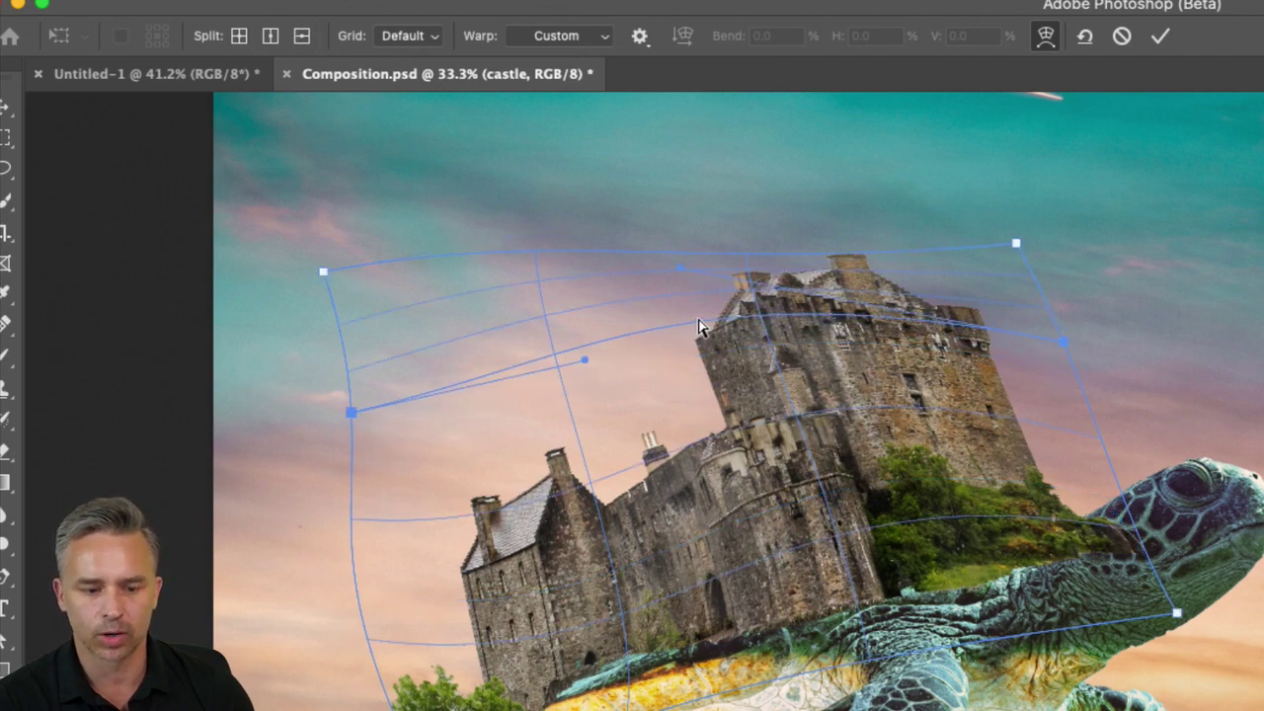
{"action": "left_click", "coordinate": [301, 36]}
{"action": "left_click", "coordinate": [767, 383]}
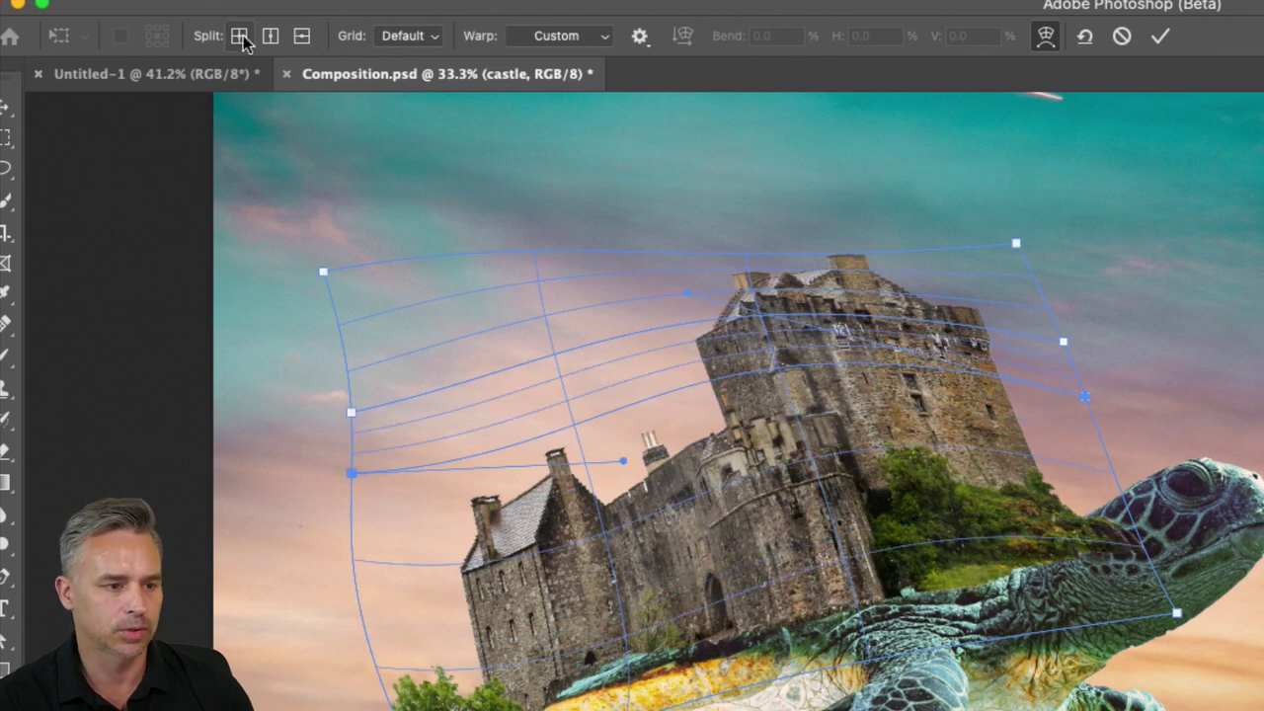
{"action": "left_click", "coordinate": [269, 40]}
{"action": "left_click", "coordinate": [678, 425]}
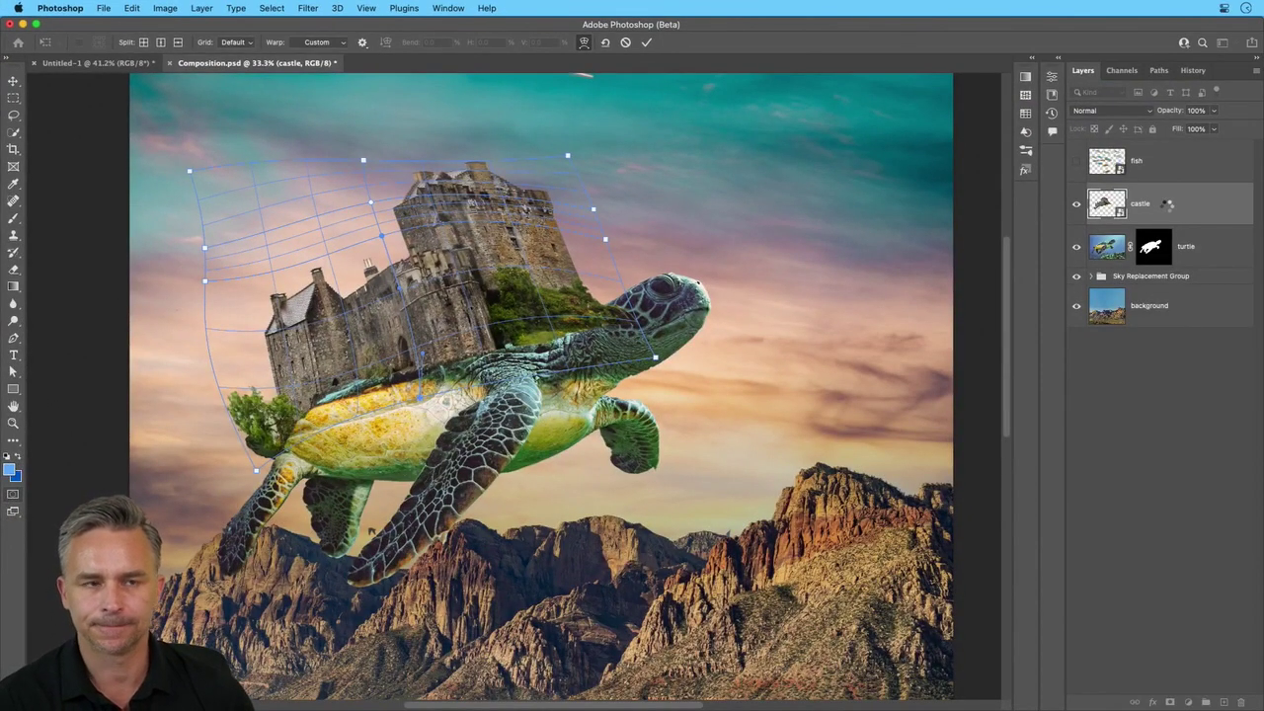
{"action": "key", "text": "Return"}
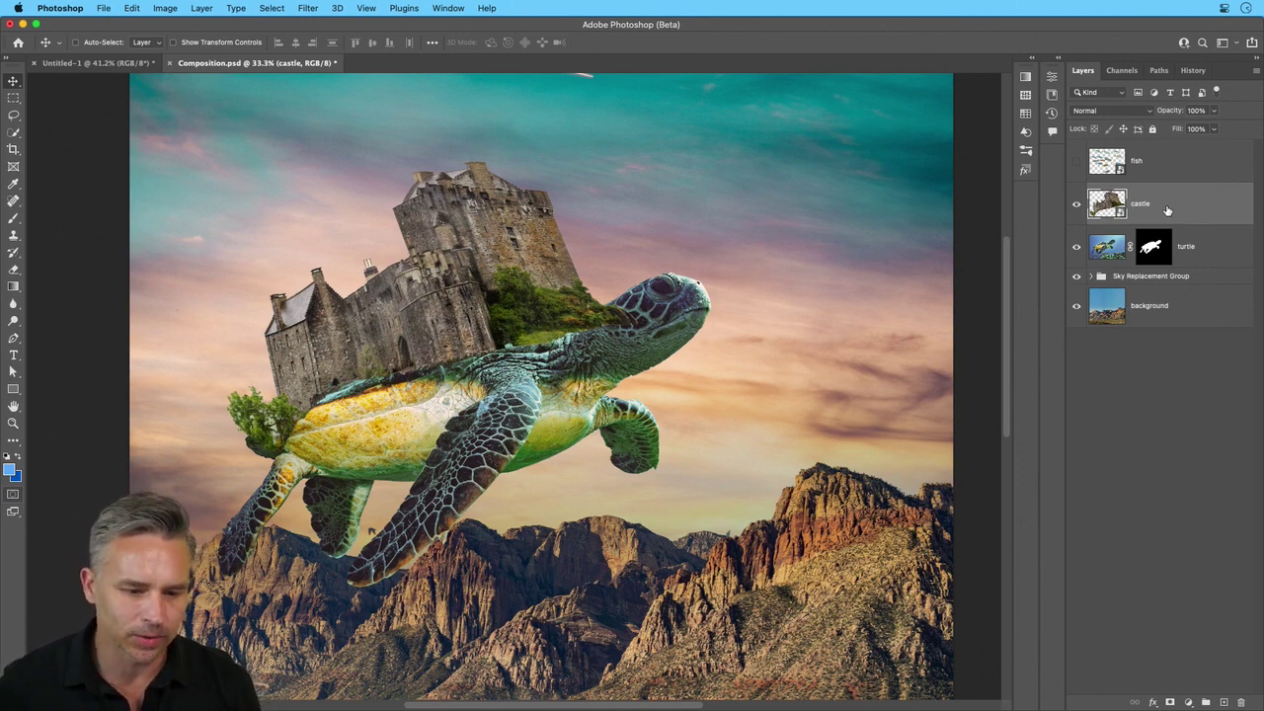
Reopen Warp on the castle and commit it without changes
{"action": "key", "text": "super+t"}
{"action": "right_click", "coordinate": [474, 264]}
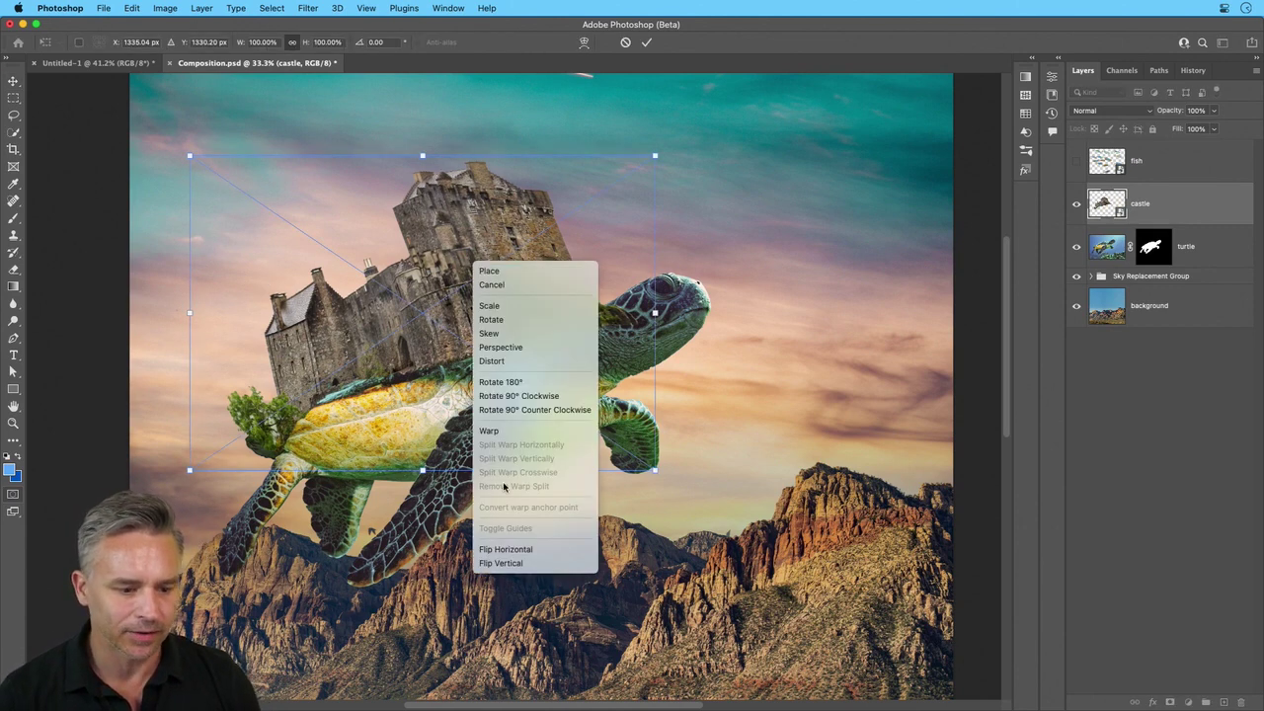
{"action": "left_click", "coordinate": [495, 435]}
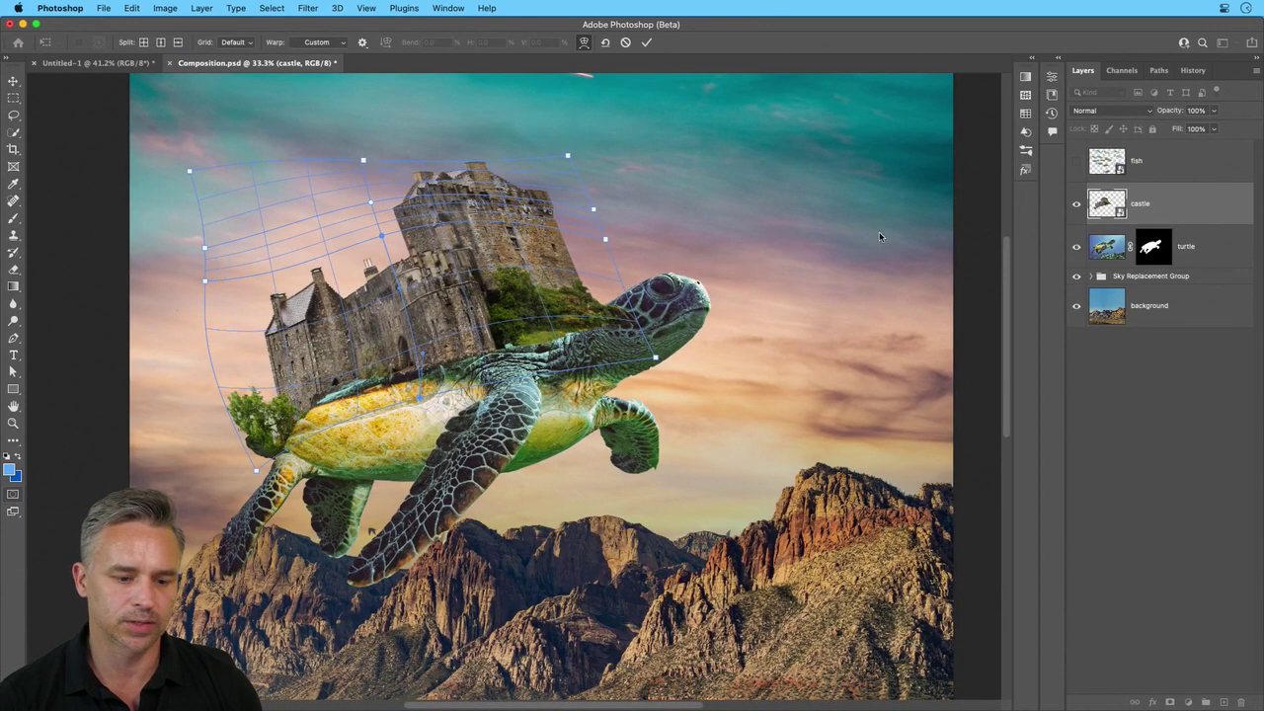
{"action": "key", "text": "Return"}
Scale the castle down to about 86% and move it down-right onto the shell
{"action": "key", "text": "ctrl+t"}
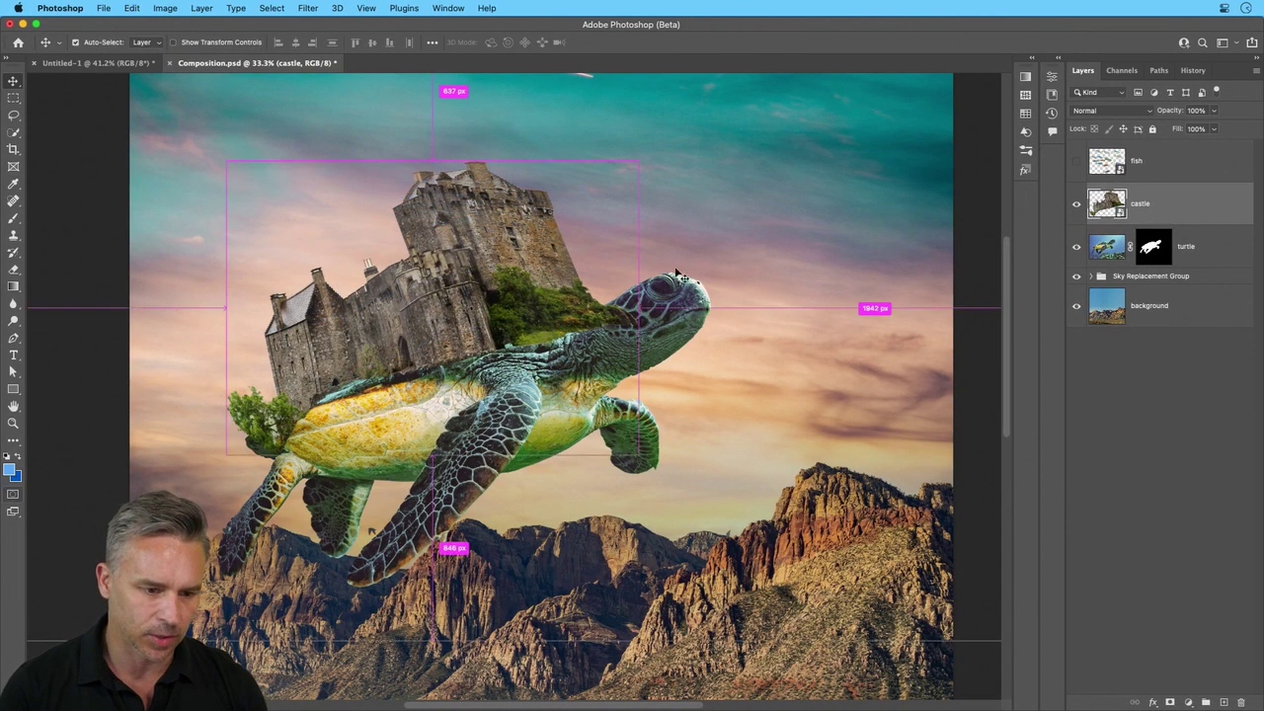
{"action": "left_click_drag", "start_coordinate": [654, 467], "coordinate": [630, 454]}
{"action": "left_click_drag", "start_coordinate": [277, 313], "coordinate": [228, 321]}
{"action": "left_click_drag", "start_coordinate": [145, 467], "coordinate": [183, 433]}
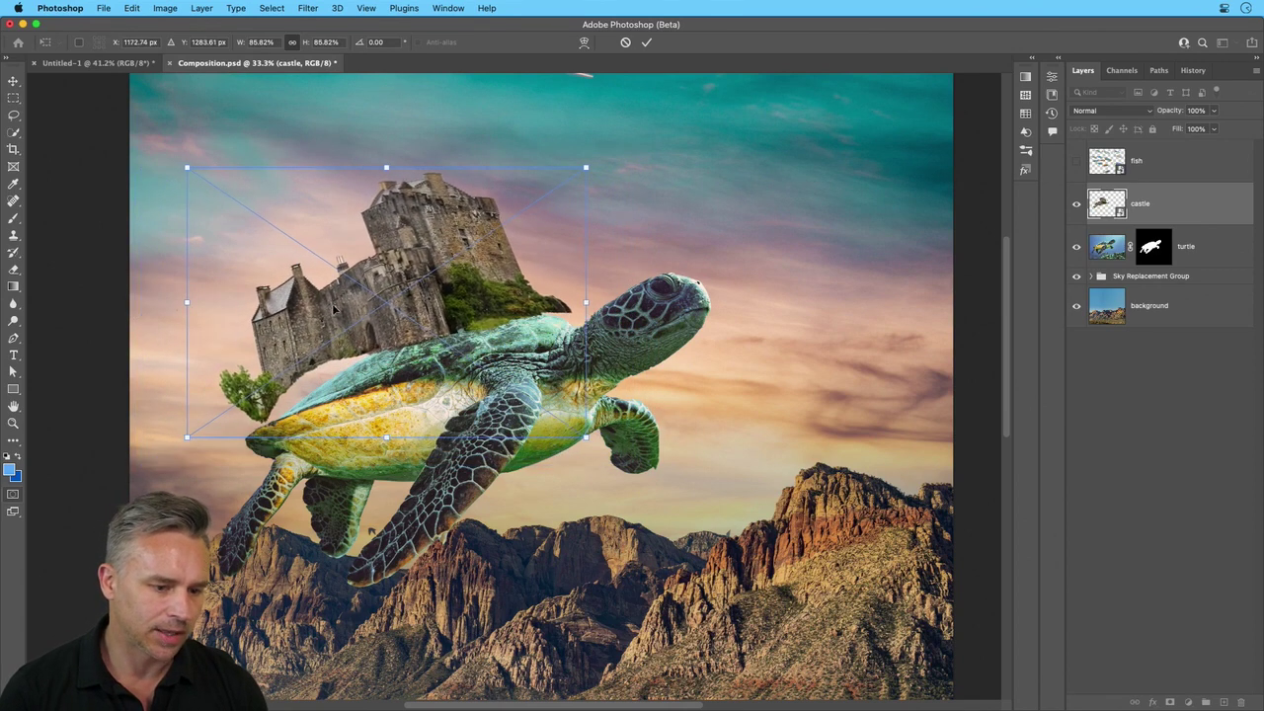
{"action": "left_click_drag", "start_coordinate": [332, 303], "coordinate": [343, 323]}
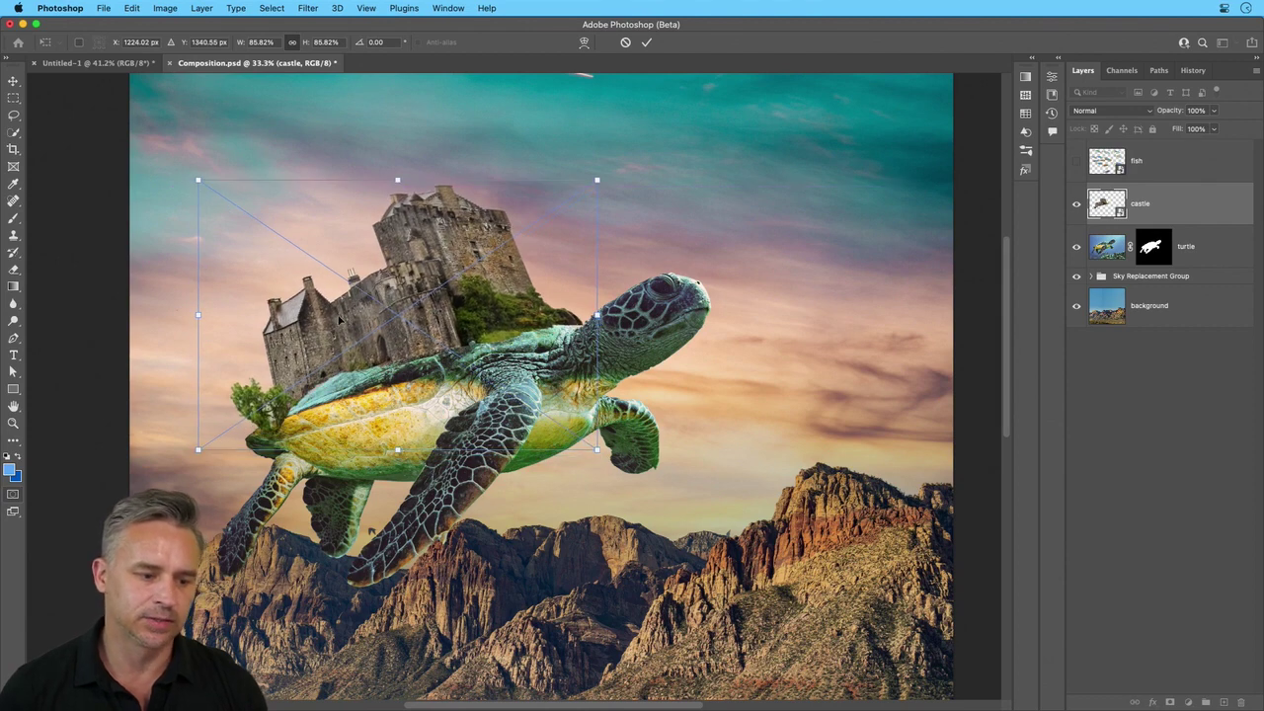
{"action": "key", "text": "Return"}
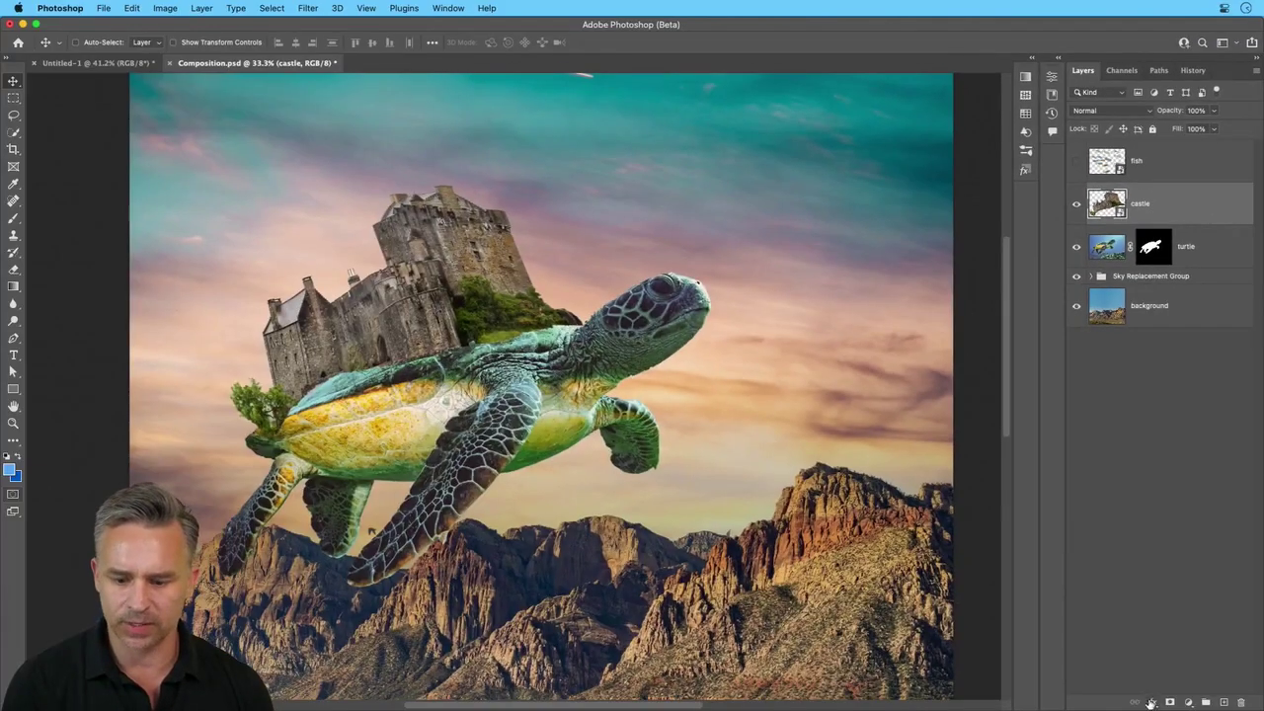
Add a mask to the castle and paint its base away with a 200-size black brush
{"action": "left_click", "coordinate": [1170, 702]}
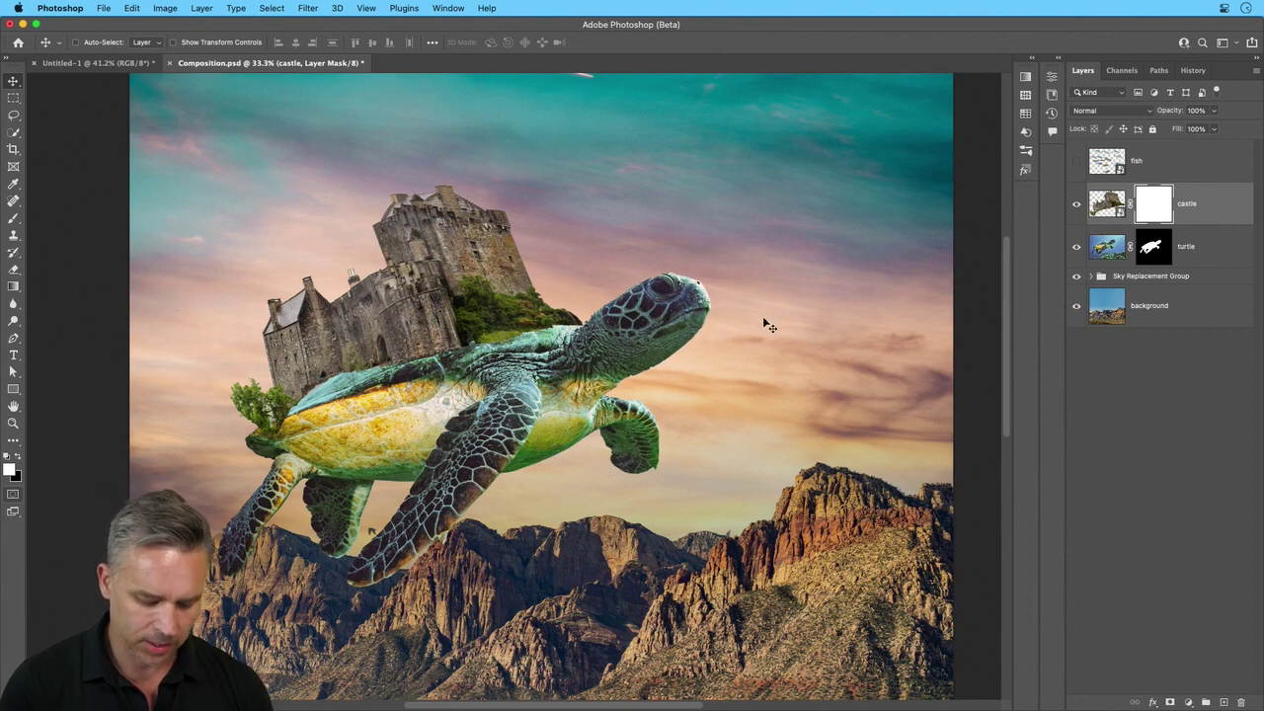
{"action": "key", "text": "b"}
{"action": "key", "text": "bracketright"}
{"action": "key", "text": "bracketright"}
{"action": "key", "text": "bracketright"}
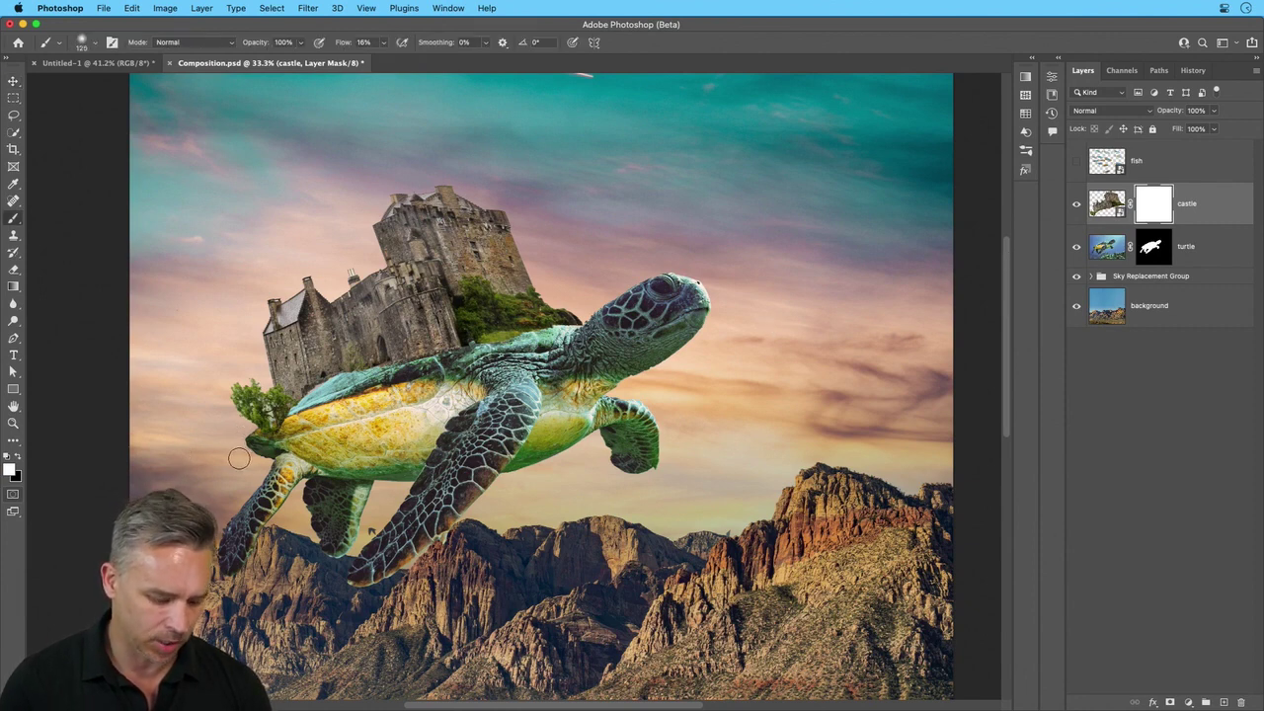
{"action": "key", "text": "x"}
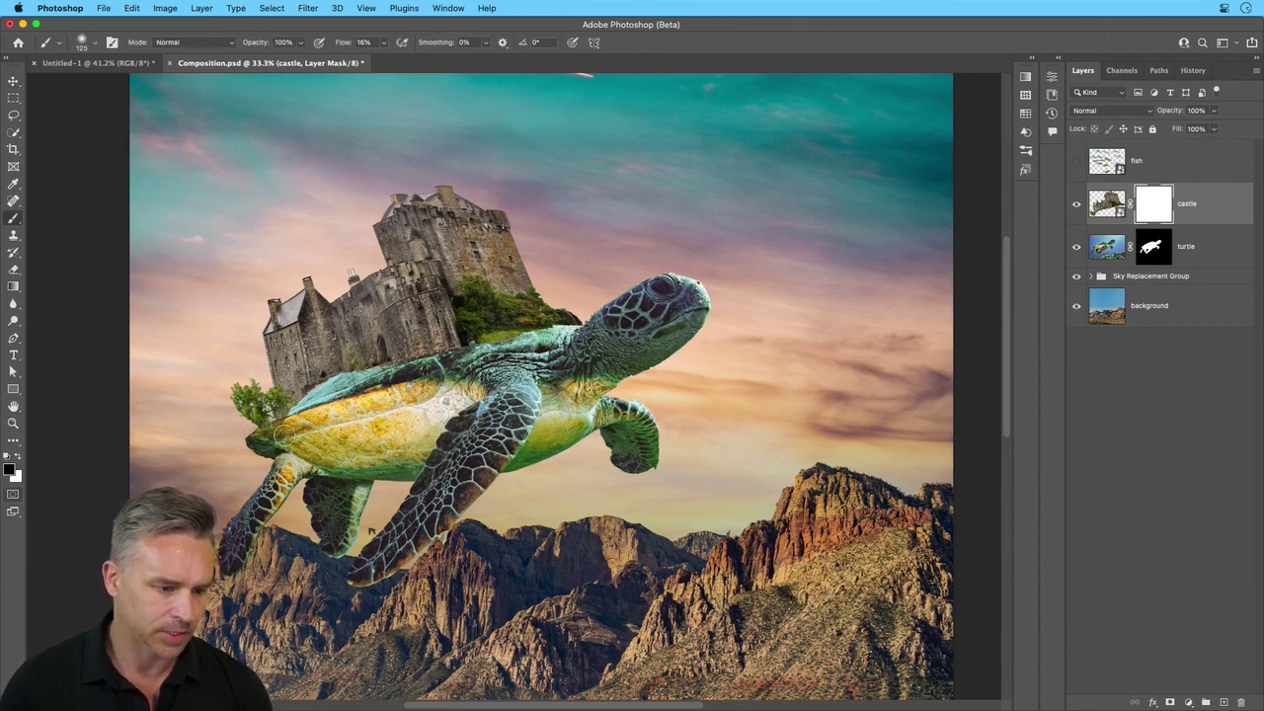
{"action": "key", "text": "bracketright"}
{"action": "key", "text": "bracketright"}
{"action": "key", "text": "bracketright"}
{"action": "mouse_move", "coordinate": [392, 367]}
{"action": "left_mouse_down"}
{"action": "mouse_move", "coordinate": [523, 331]}
{"action": "mouse_move", "coordinate": [390, 374]}
{"action": "mouse_move", "coordinate": [365, 364]}
{"action": "mouse_move", "coordinate": [518, 336]}
{"action": "mouse_move", "coordinate": [372, 374]}
{"action": "mouse_move", "coordinate": [506, 356]}
{"action": "mouse_move", "coordinate": [551, 325]}
{"action": "mouse_move", "coordinate": [387, 363]}
{"action": "left_mouse_up"}
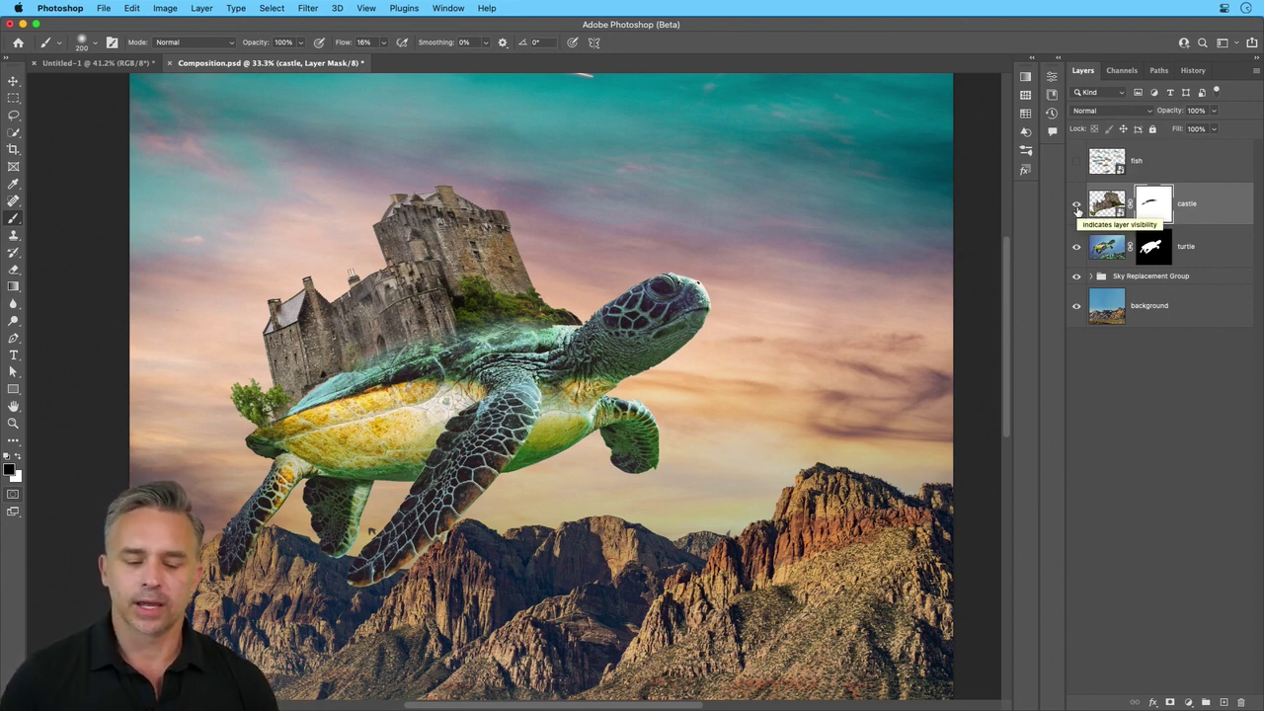
Target the castle's image instead of its mask, then select the turtle layer
{"action": "scroll", "coordinate": [541, 329], "scroll_direction": "down", "scroll_amount": 3}
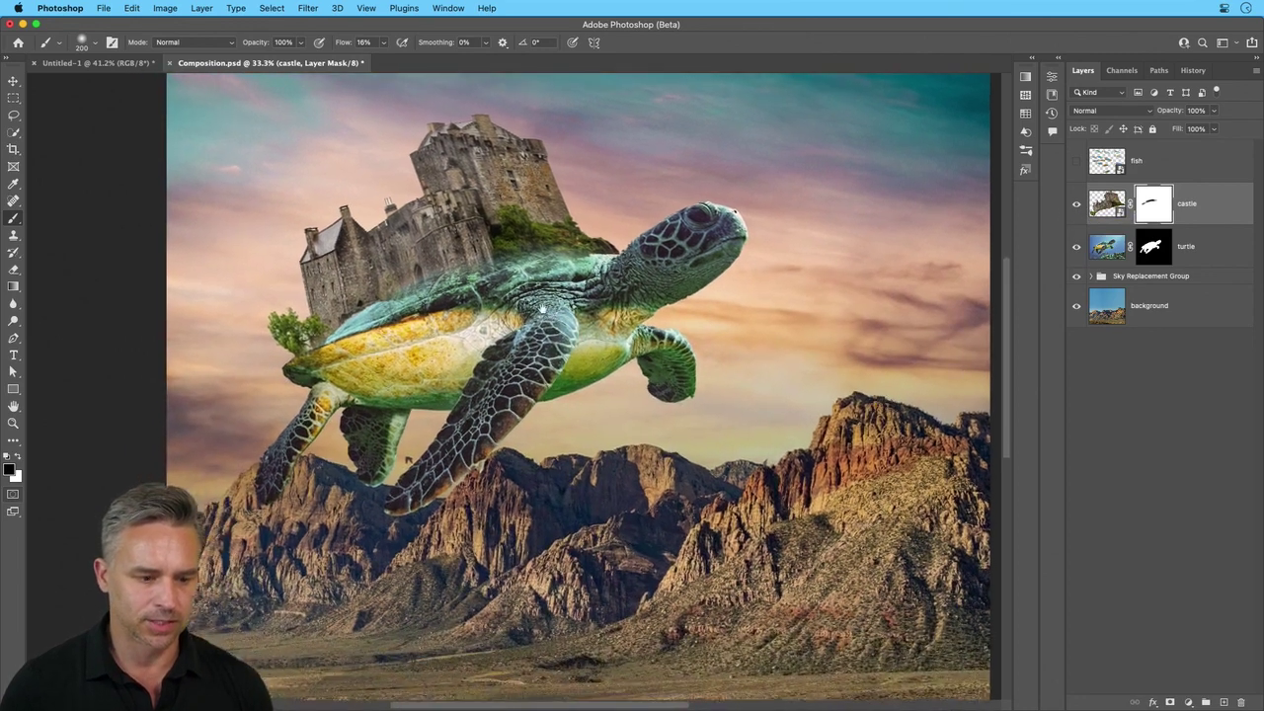
{"action": "left_click", "coordinate": [1111, 205]}
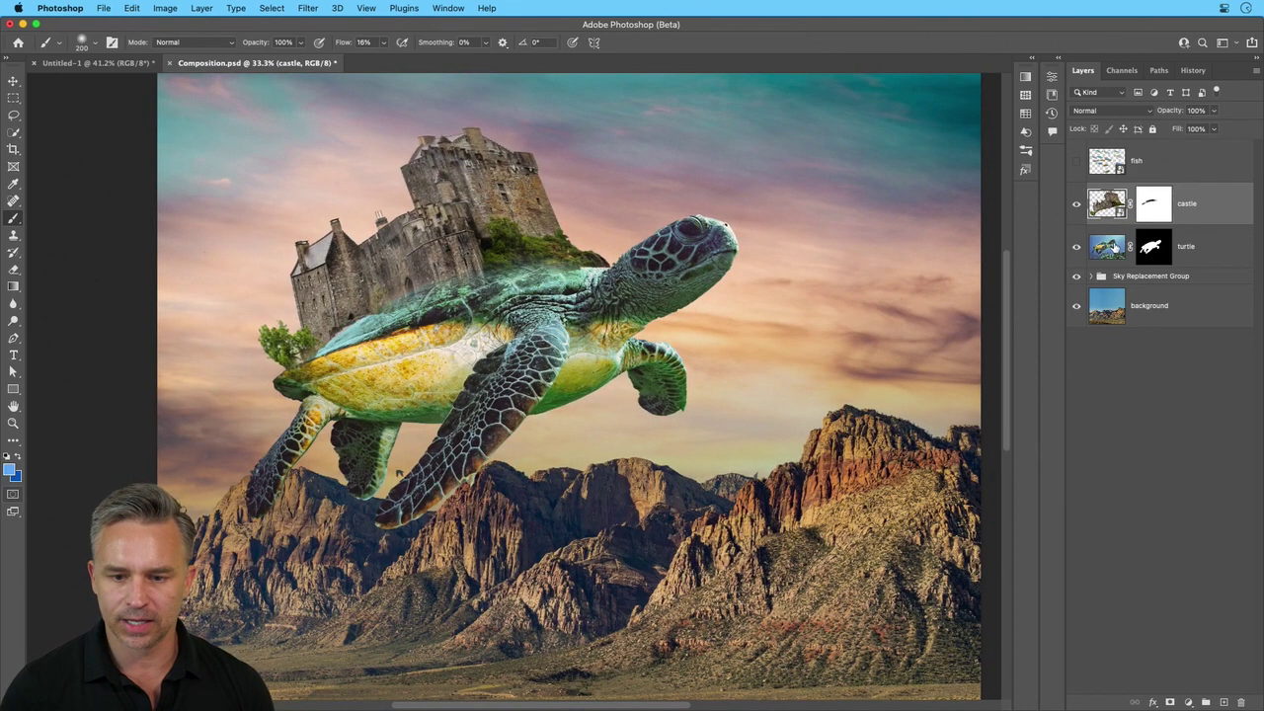
{"action": "left_click", "coordinate": [1113, 258]}
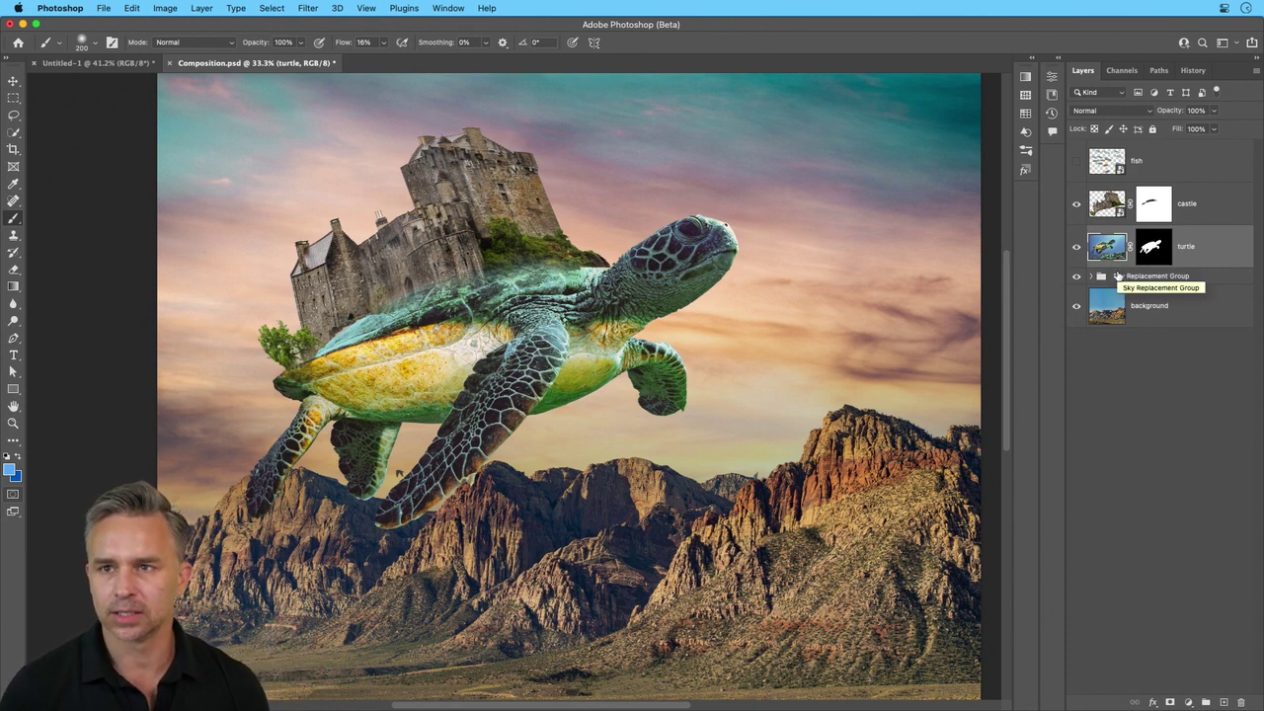
Convert background plus Sky Replacement Group into one smart object, then select the turtle layer
{"action": "left_click", "coordinate": [1149, 306]}
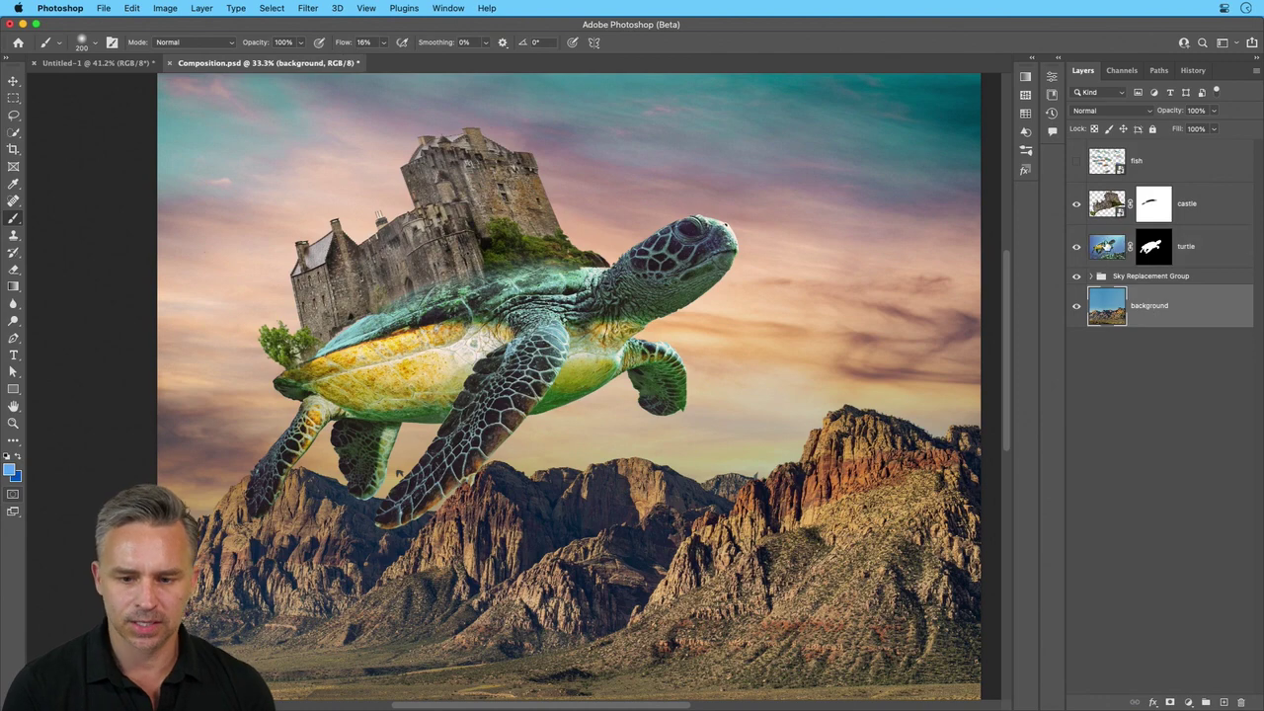
{"action": "left_click", "coordinate": [1106, 246]}
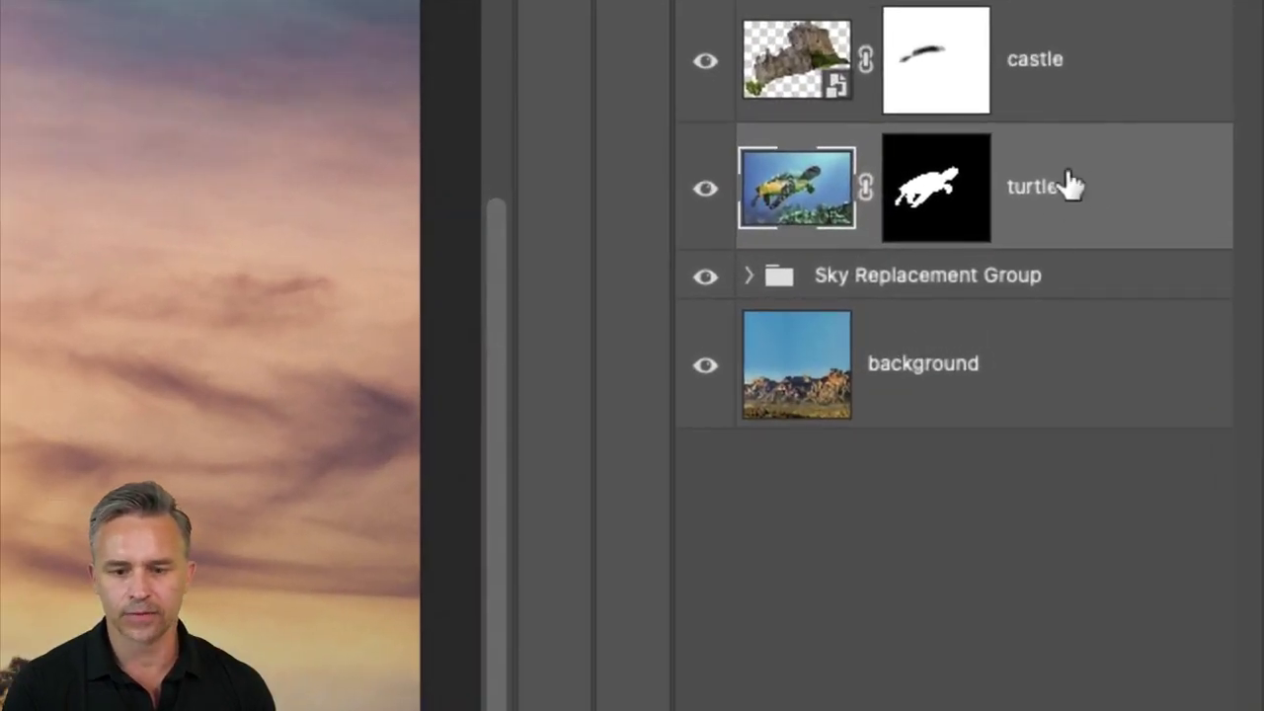
{"action": "left_click", "coordinate": [1055, 348]}
{"action": "left_click", "coordinate": [1083, 280], "text": "shift"}
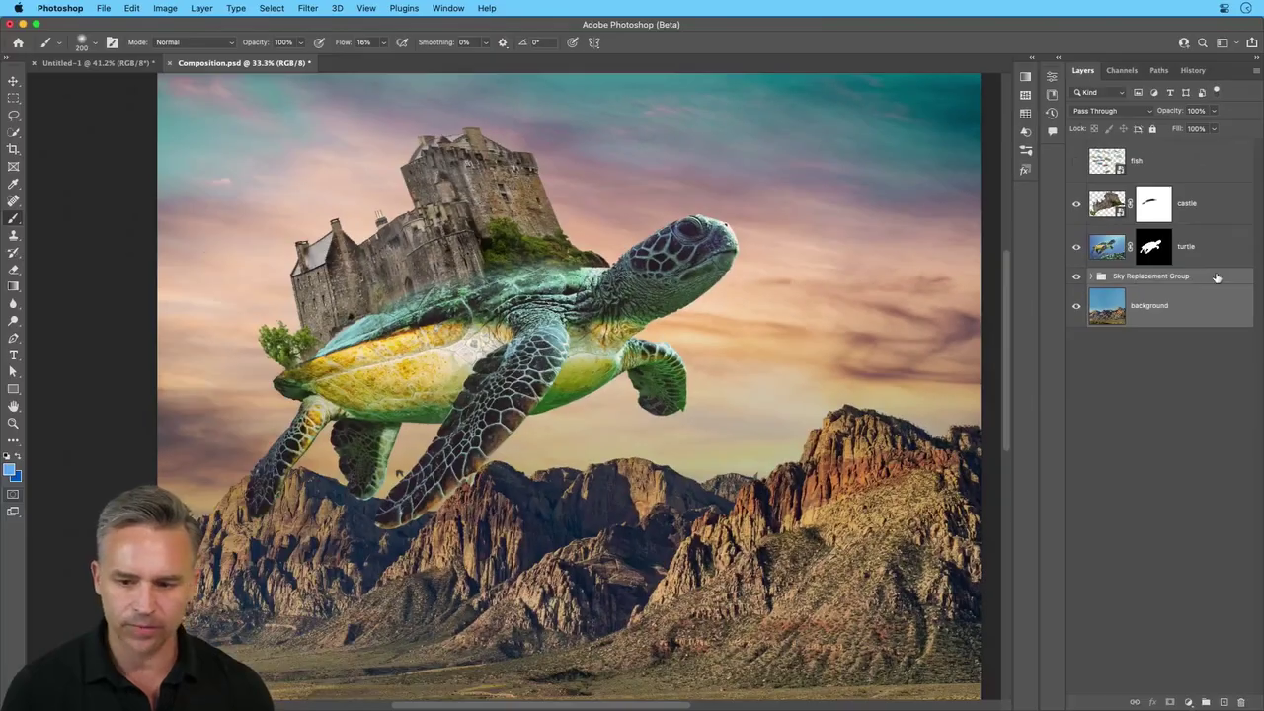
{"action": "right_click", "coordinate": [1218, 279]}
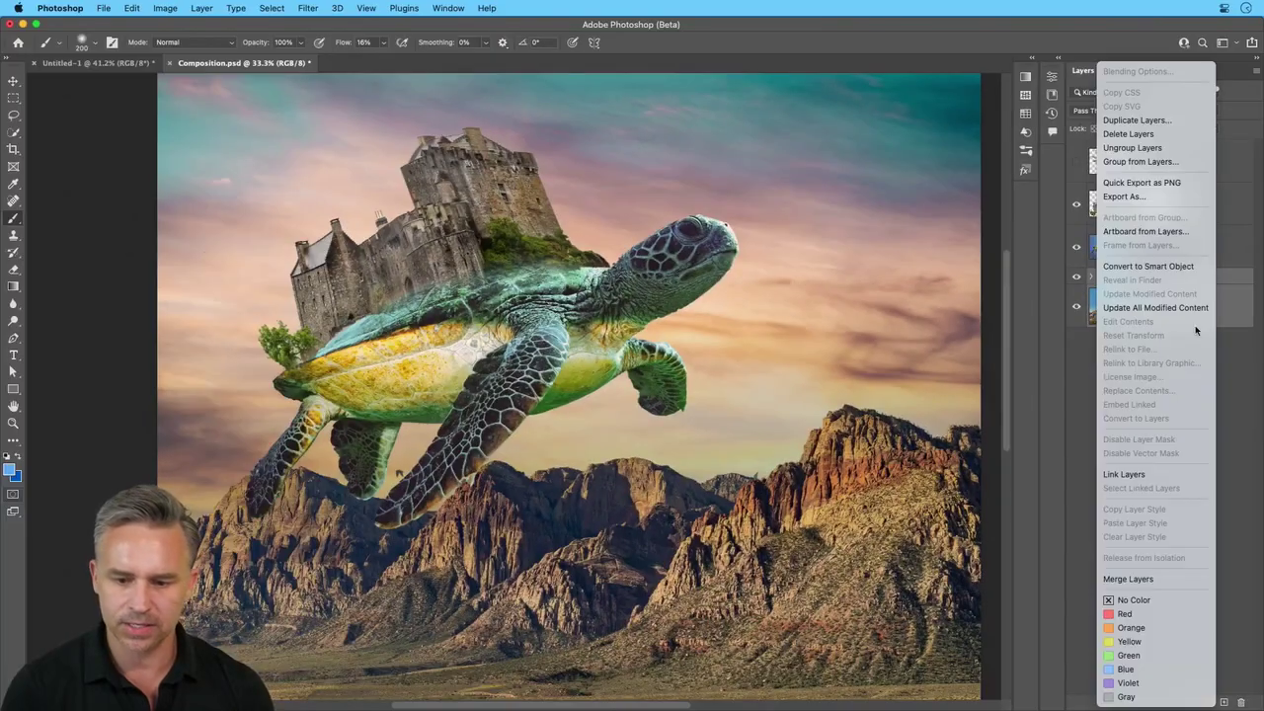
{"action": "left_click", "coordinate": [1146, 266]}
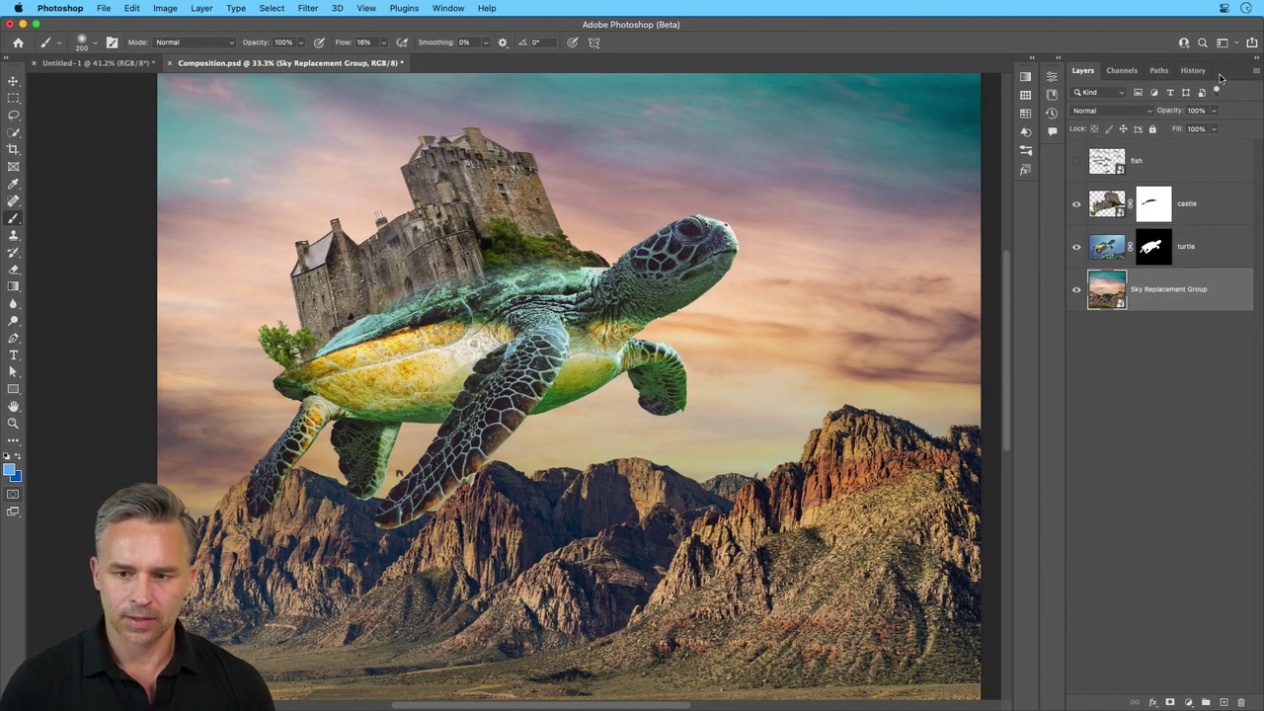
{"action": "left_click", "coordinate": [1193, 255]}
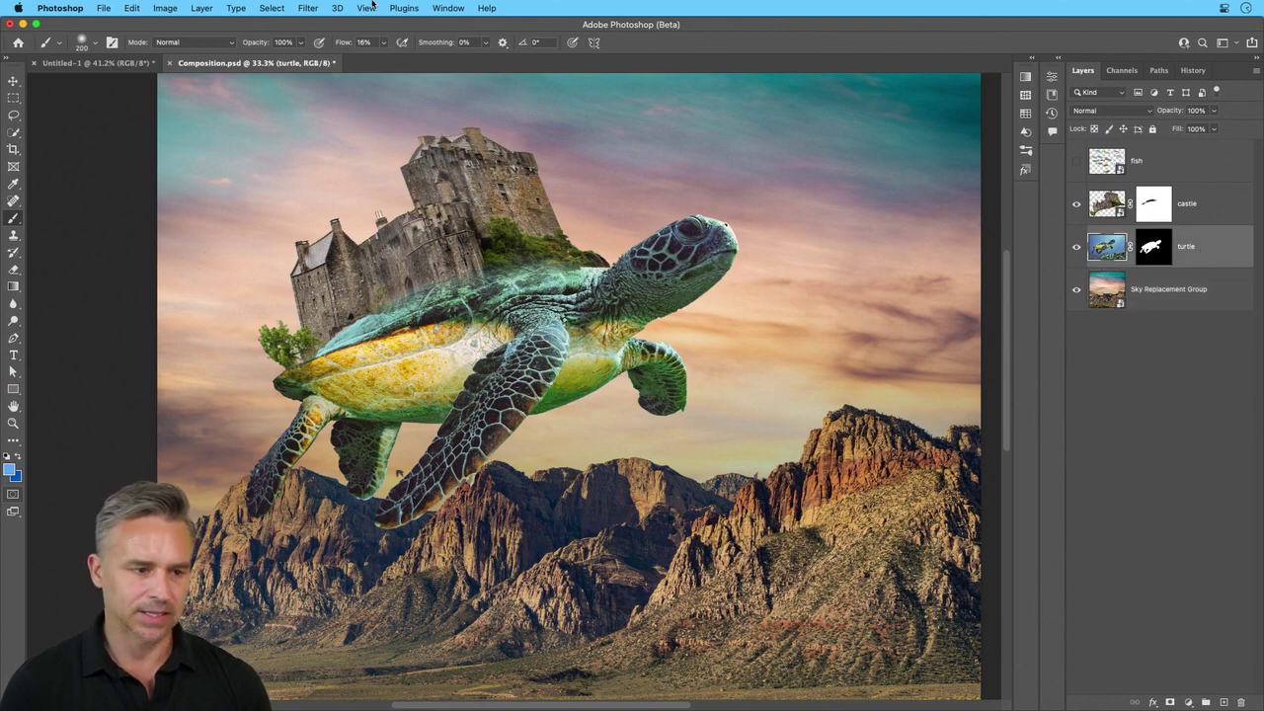
Open Match Color for the turtle with source Composition.psd, layer Sky Replacement Group
{"action": "left_click", "coordinate": [165, 8]}
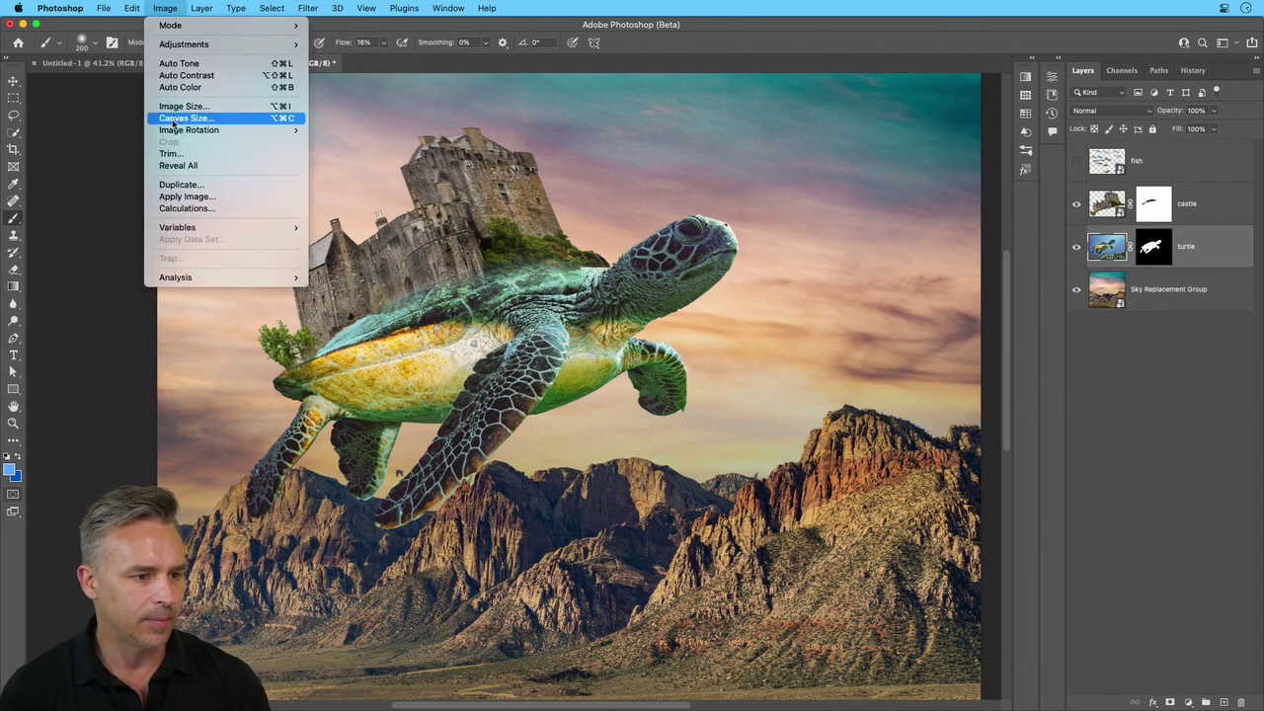
{"action": "mouse_move", "coordinate": [168, 45]}
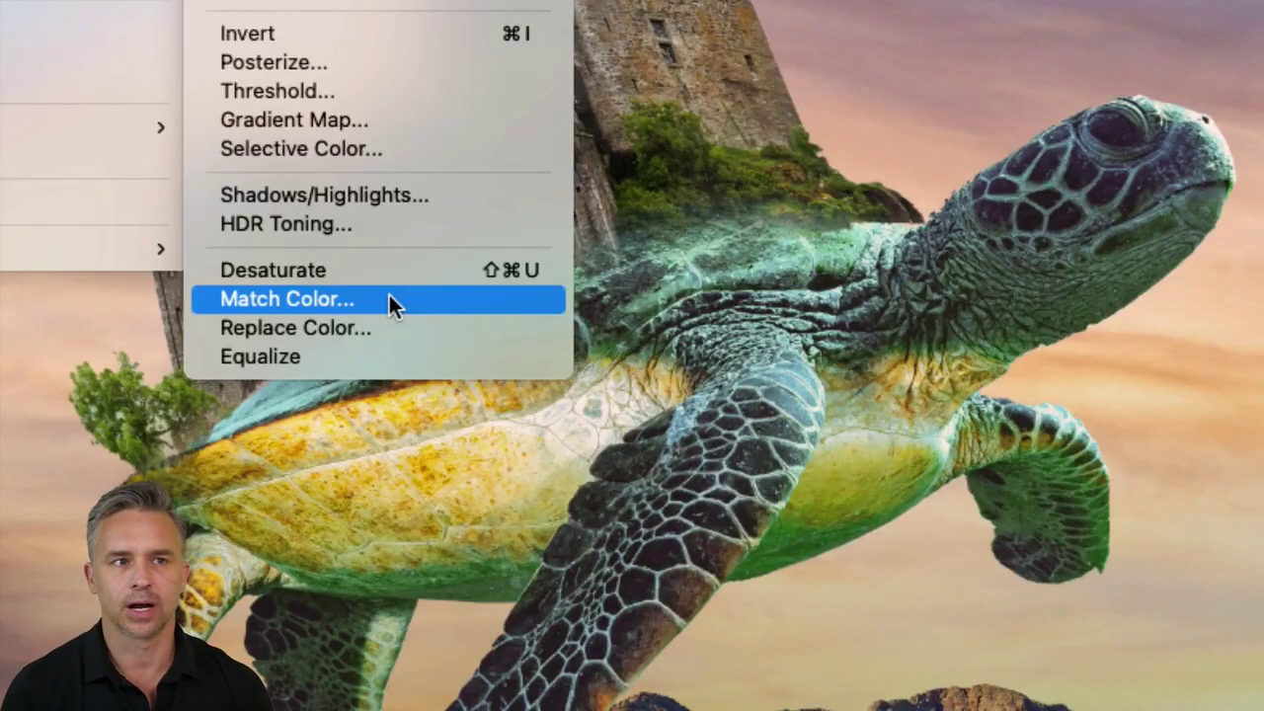
{"action": "left_click", "coordinate": [389, 294]}
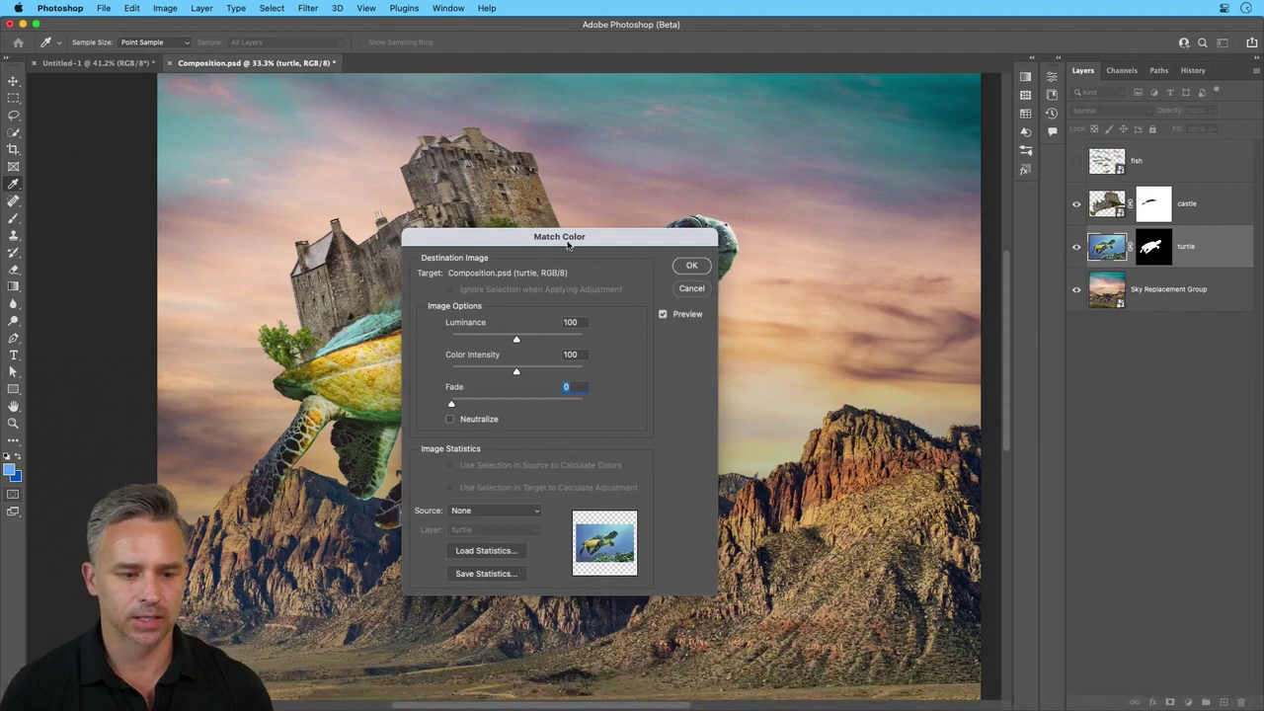
{"action": "left_click_drag", "start_coordinate": [568, 245], "coordinate": [757, 137]}
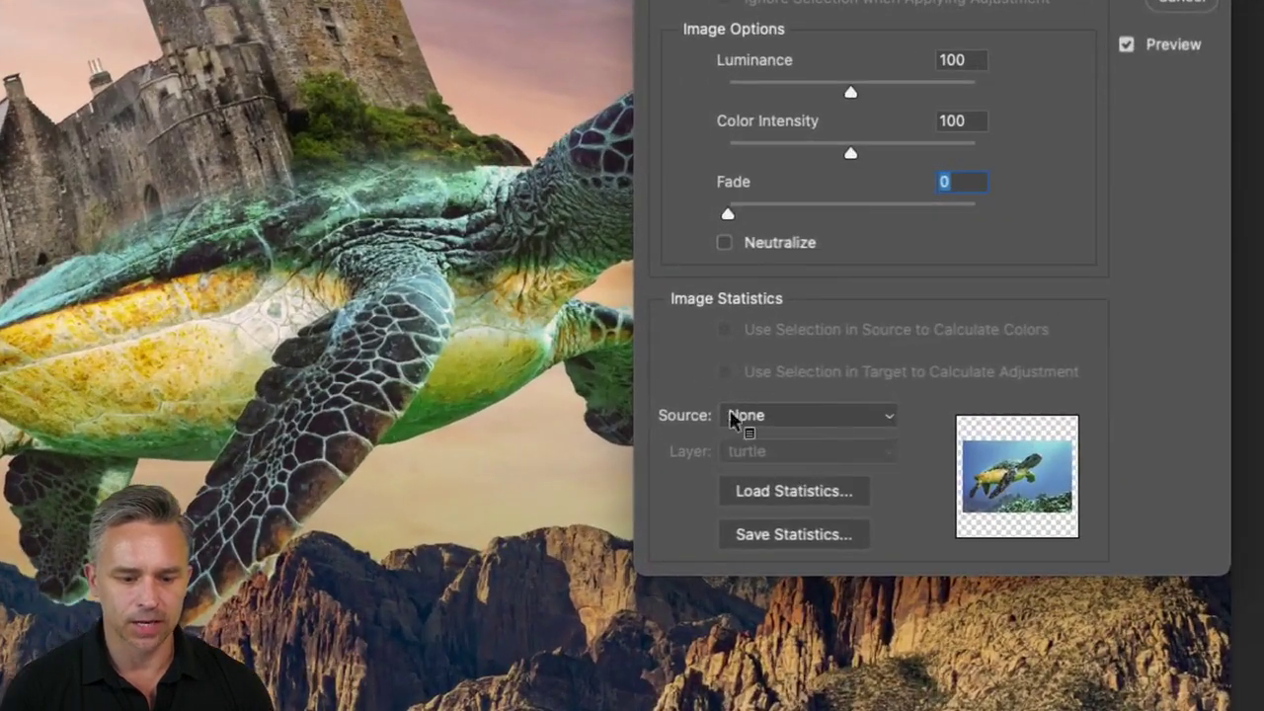
{"action": "left_click", "coordinate": [736, 419]}
{"action": "left_click", "coordinate": [836, 467]}
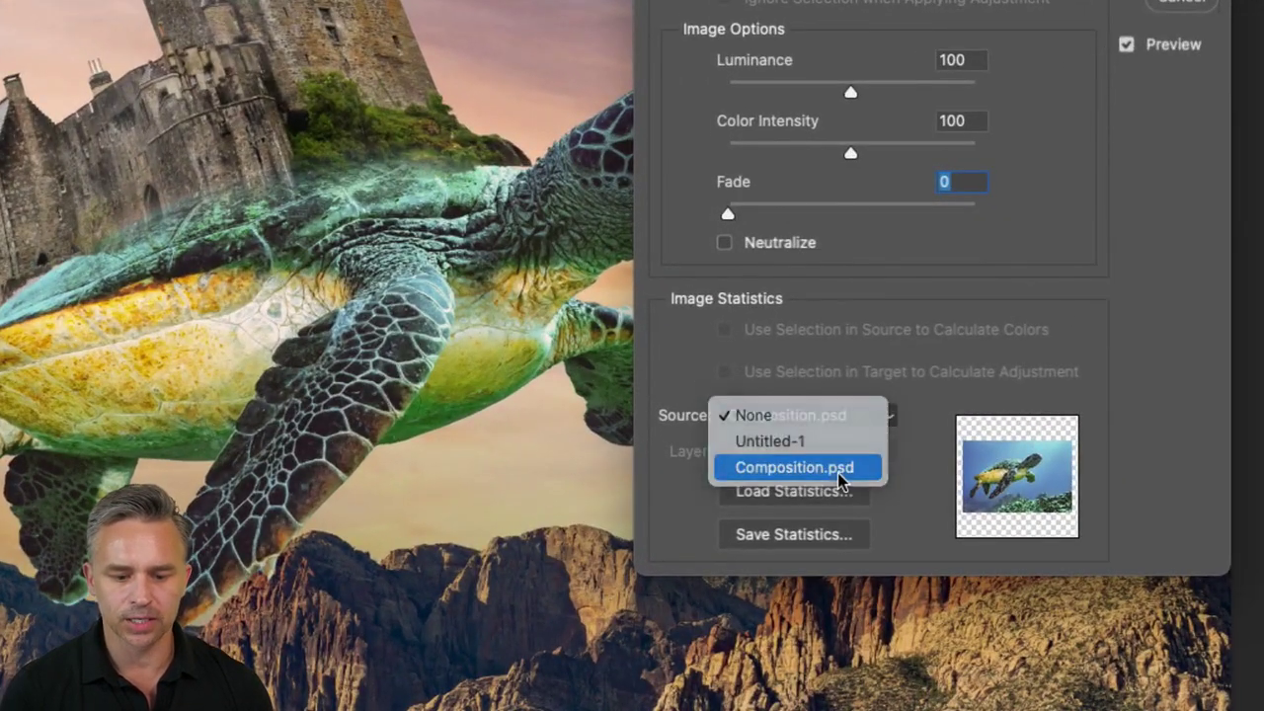
{"action": "left_click", "coordinate": [823, 451]}
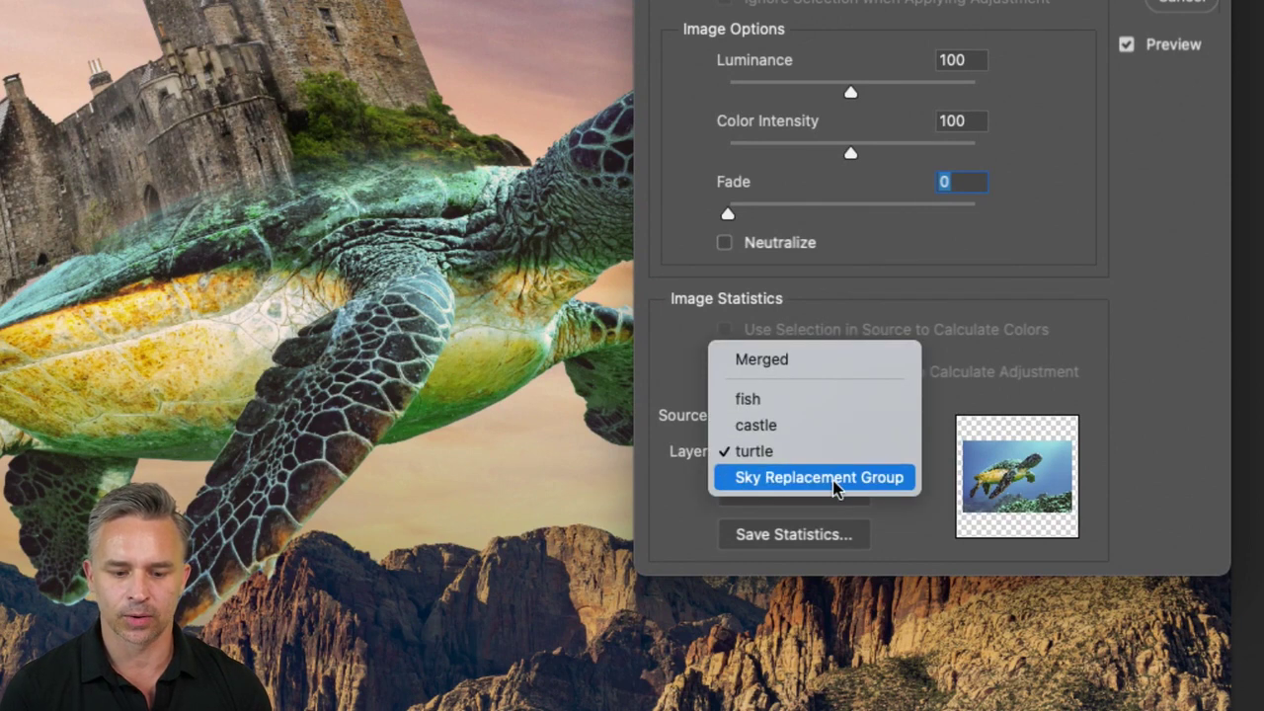
{"action": "left_click", "coordinate": [833, 481]}
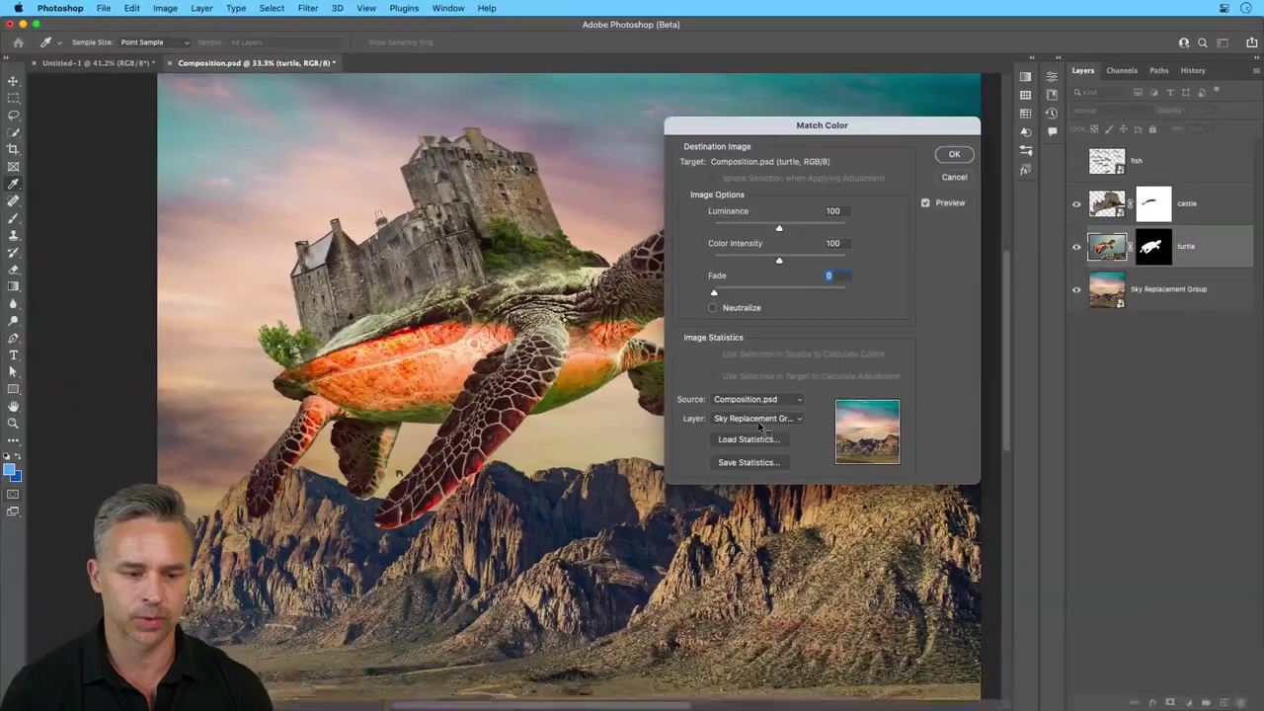
Set Luminance 138 and Color Intensity 110, then apply the colour match
{"action": "left_click_drag", "start_coordinate": [734, 130], "coordinate": [803, 123]}
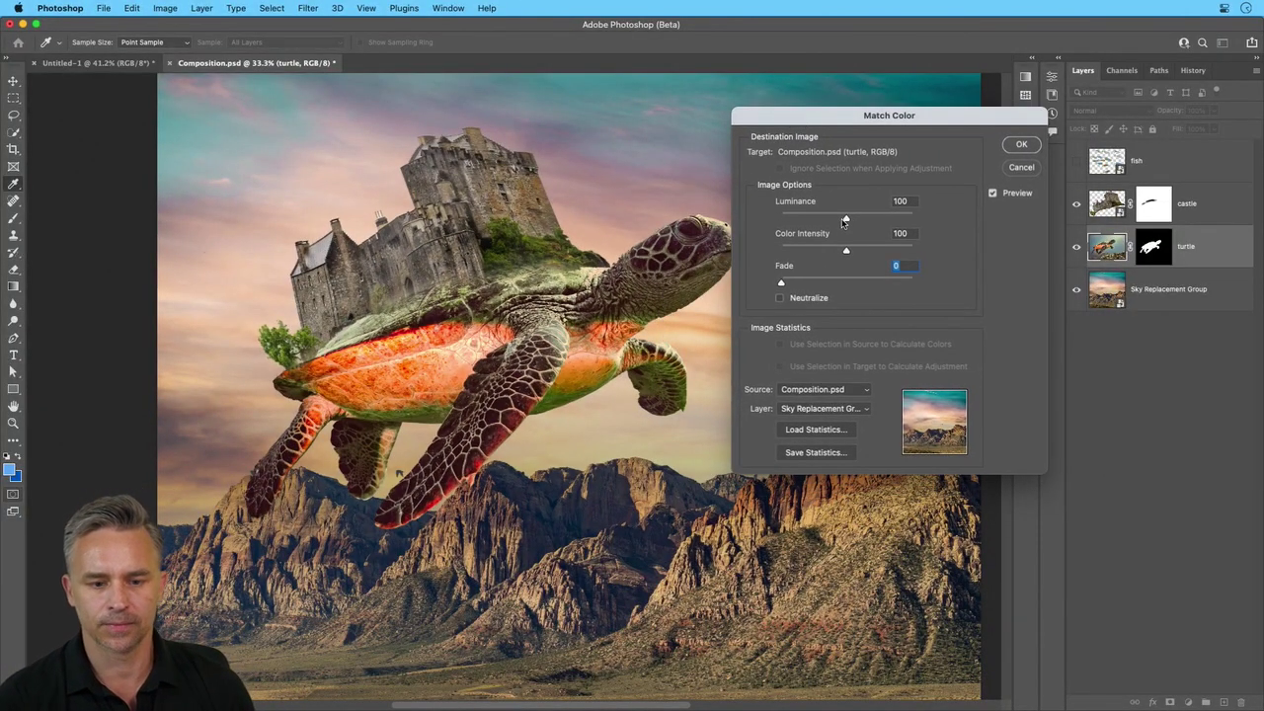
{"action": "left_click_drag", "start_coordinate": [846, 219], "coordinate": [862, 219]}
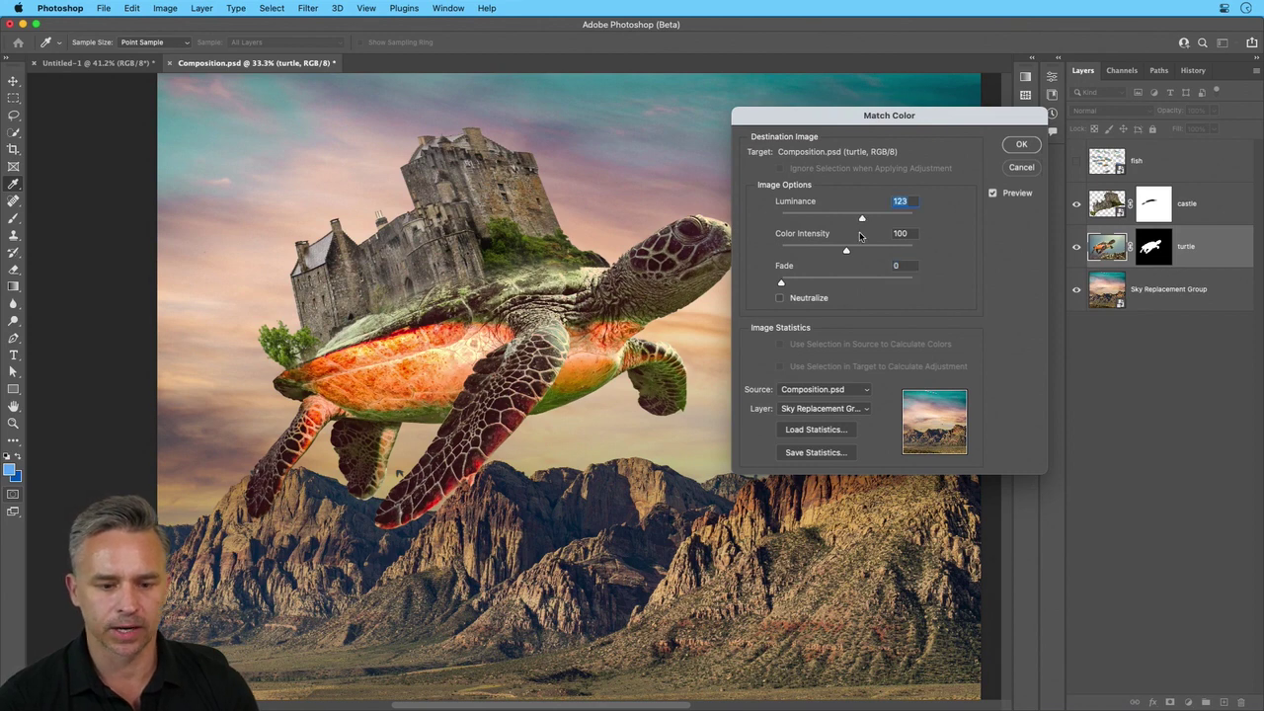
{"action": "left_click_drag", "start_coordinate": [785, 253], "coordinate": [854, 254]}
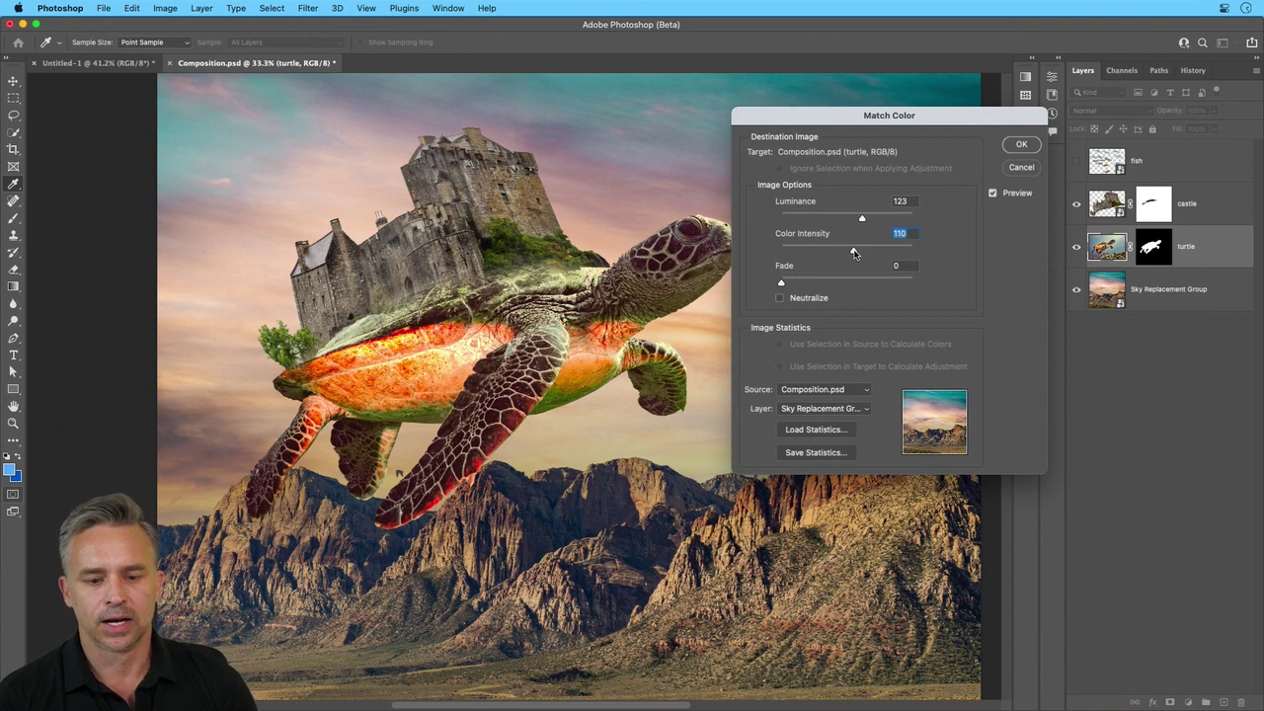
{"action": "left_click_drag", "start_coordinate": [868, 220], "coordinate": [880, 220]}
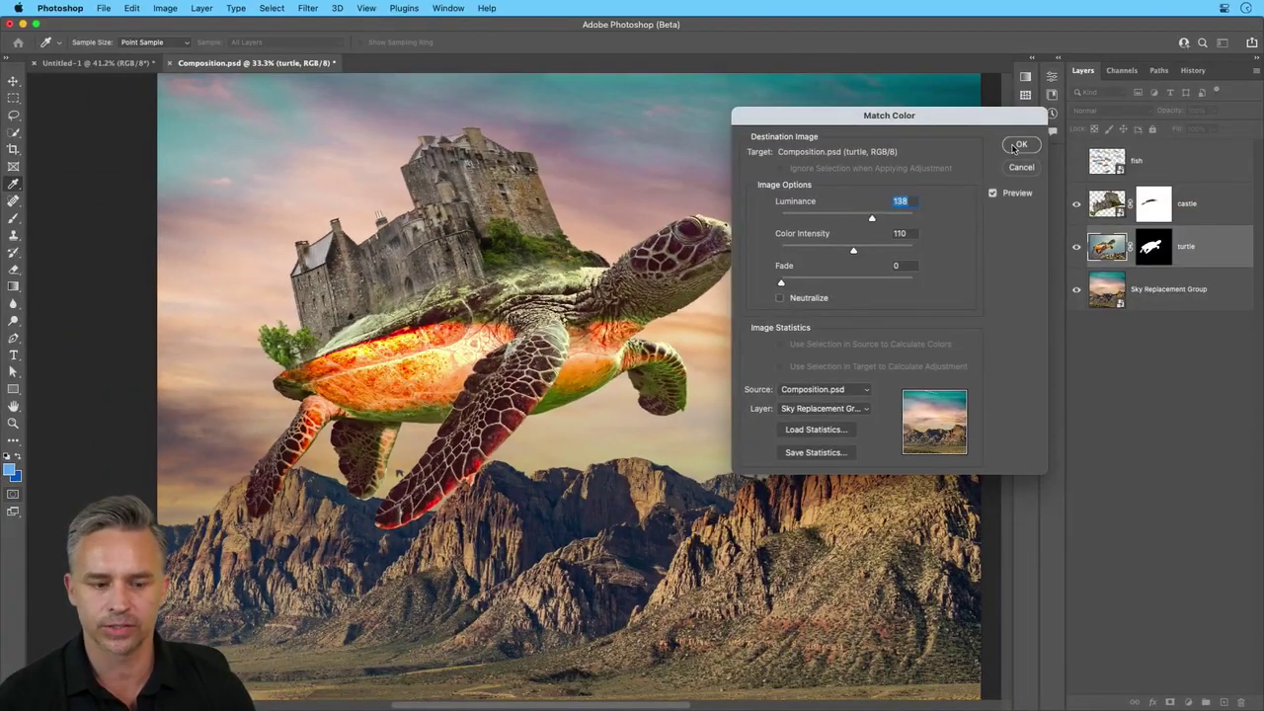
{"action": "left_click", "coordinate": [1018, 146]}
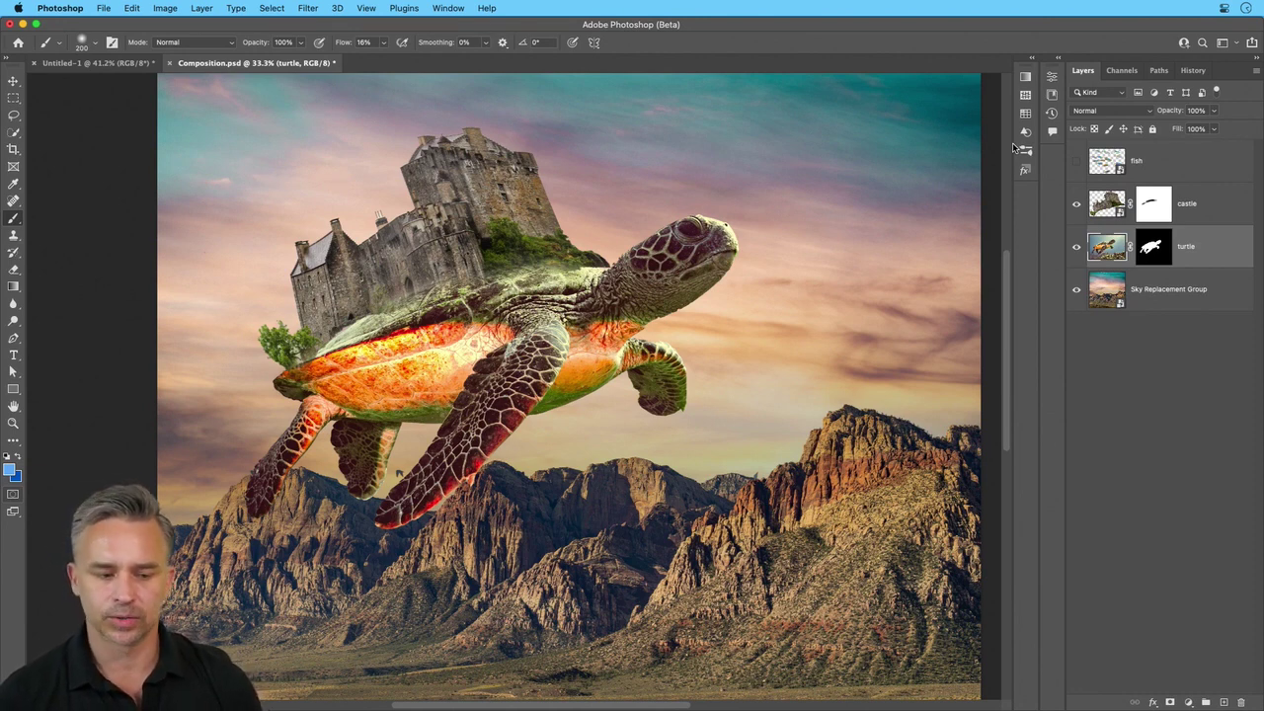
Hide the castle, zoom to 50% framing the turtle, and bring up the new adjustment layer list
{"action": "left_click", "coordinate": [1075, 207]}
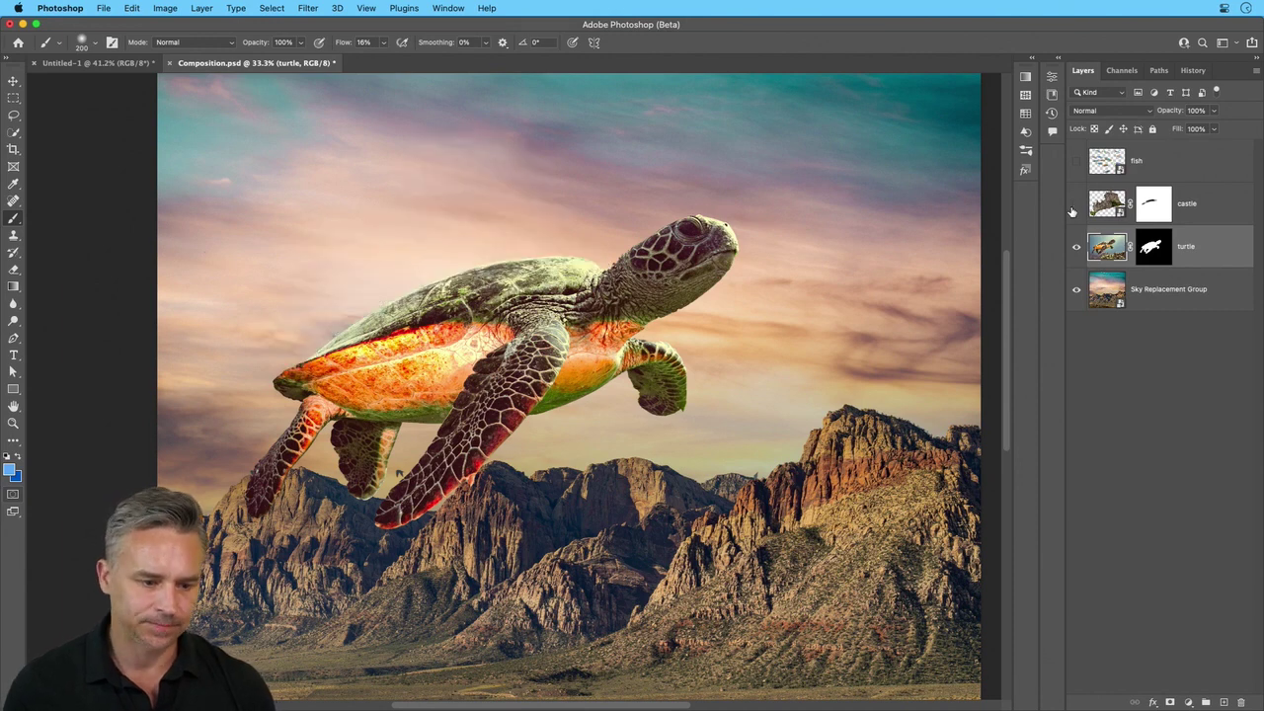
{"action": "key", "text": "super+plus"}
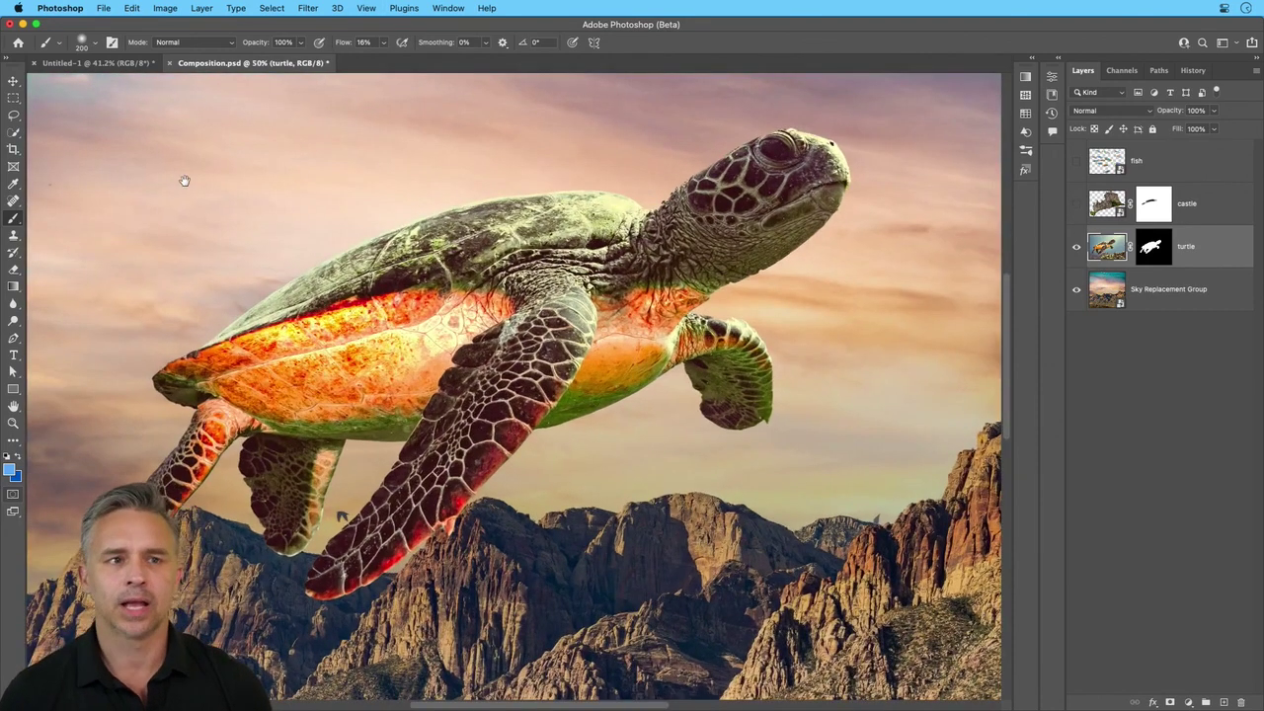
{"action": "left_click_drag", "start_coordinate": [184, 181], "coordinate": [217, 190]}
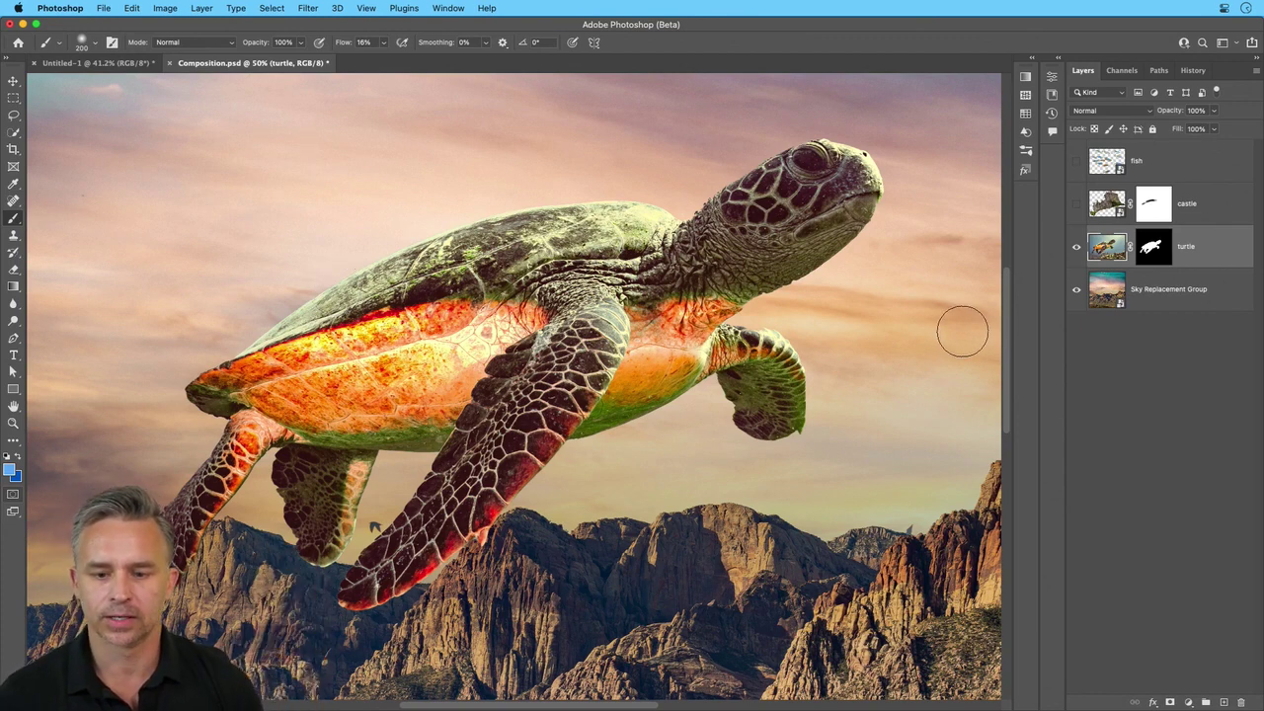
{"action": "left_click", "coordinate": [1191, 701]}
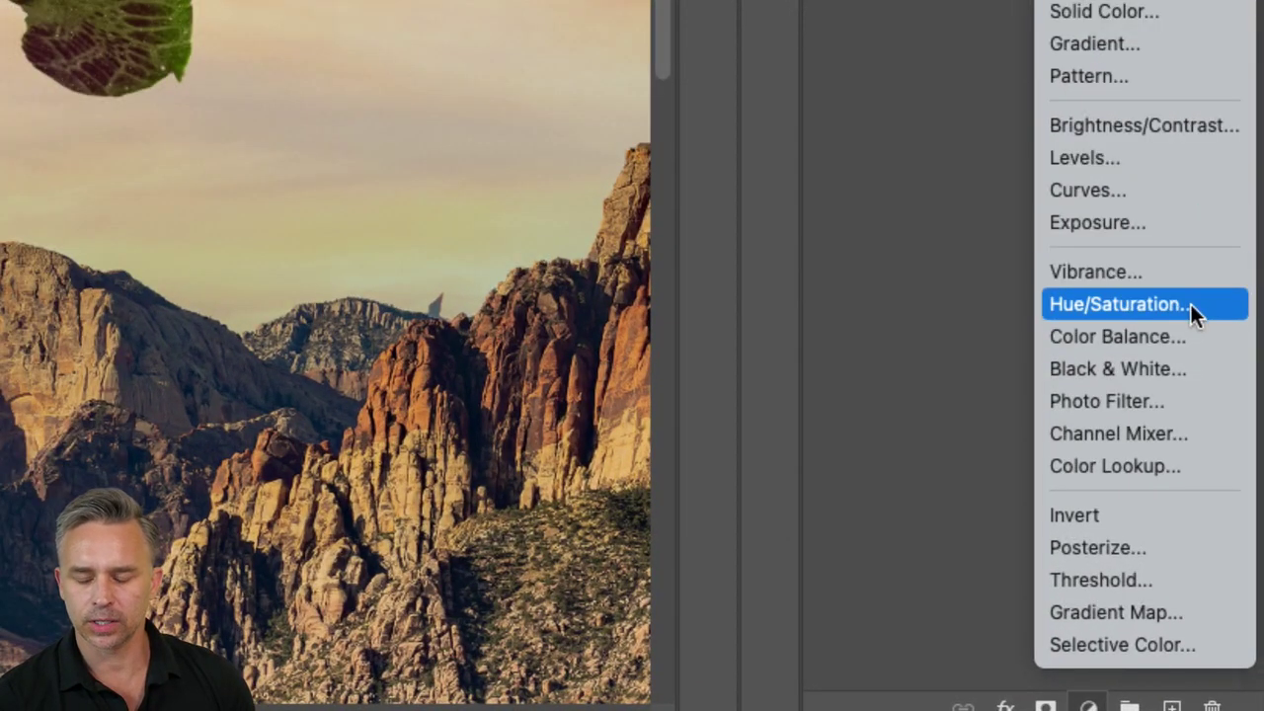
Add a Hue/Saturation adjustment with Saturation -40 and Lightness -48
{"action": "left_click", "coordinate": [1191, 304]}
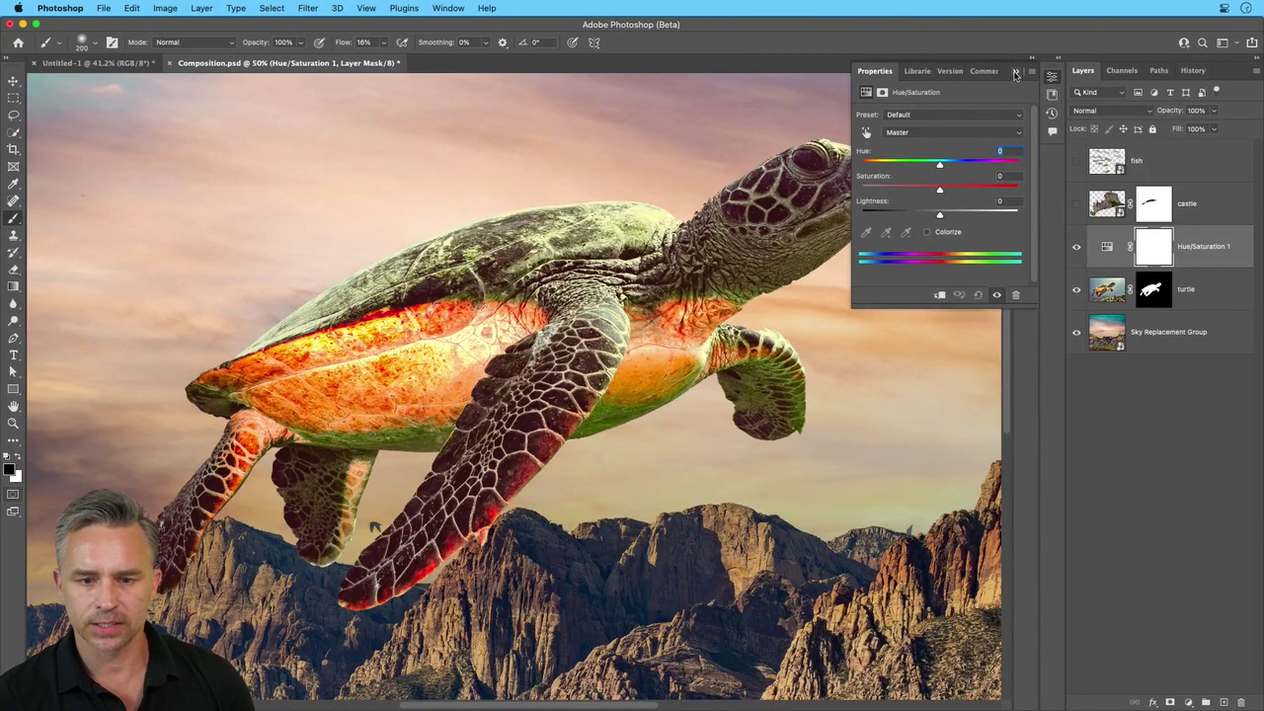
{"action": "left_click", "coordinate": [1058, 61]}
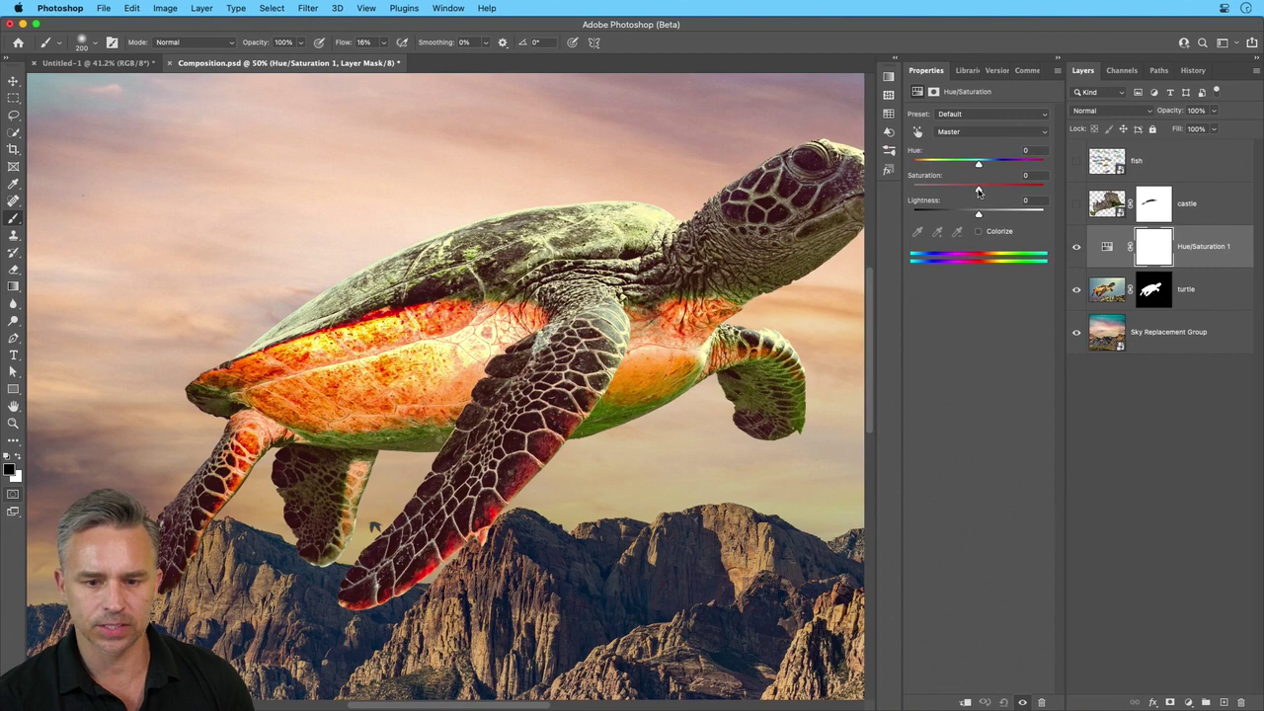
{"action": "left_click_drag", "start_coordinate": [979, 191], "coordinate": [944, 193]}
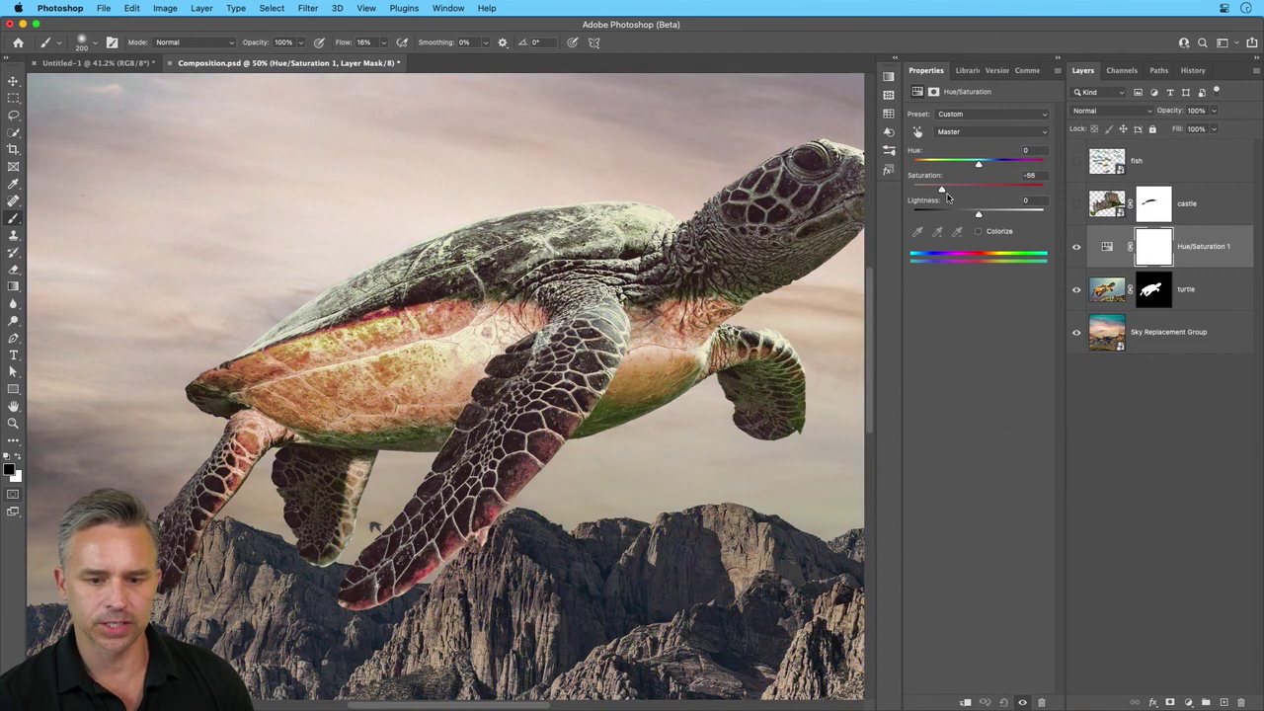
{"action": "left_click", "coordinate": [949, 214]}
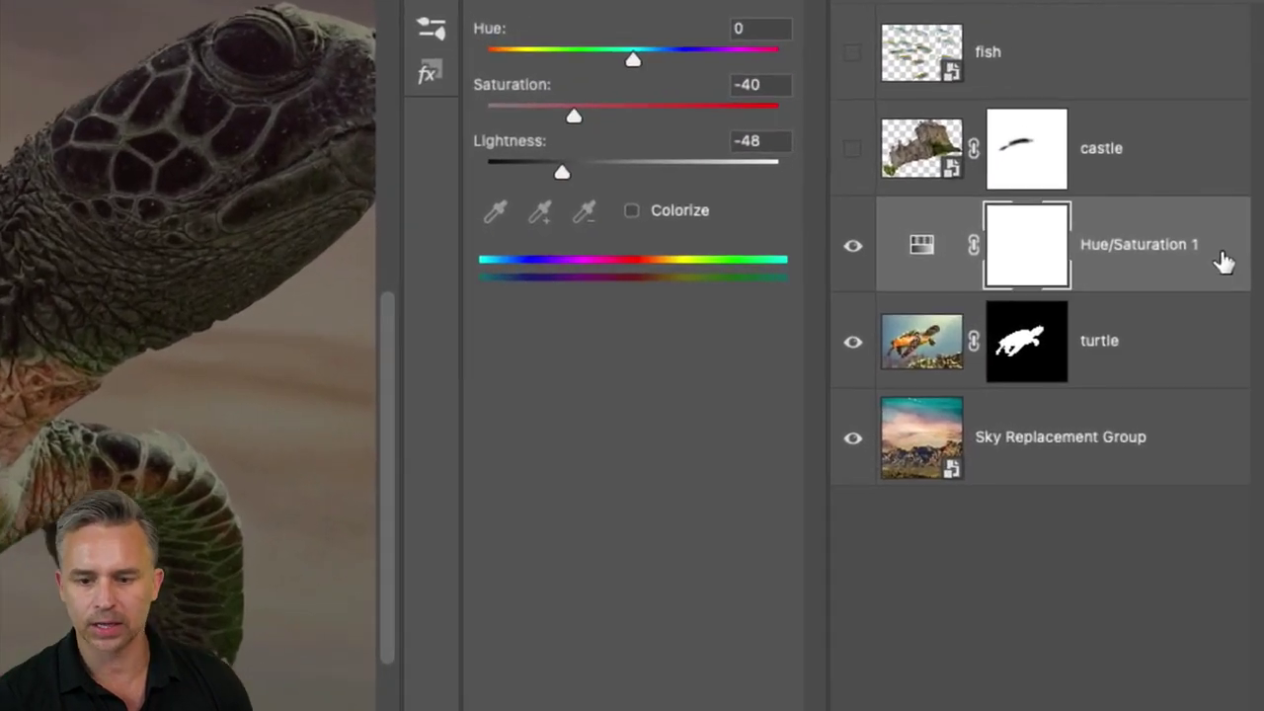
Clip Hue/Saturation 1 to the turtle, comparing clipped and unclipped, then select its mask
{"action": "right_click", "coordinate": [1218, 248]}
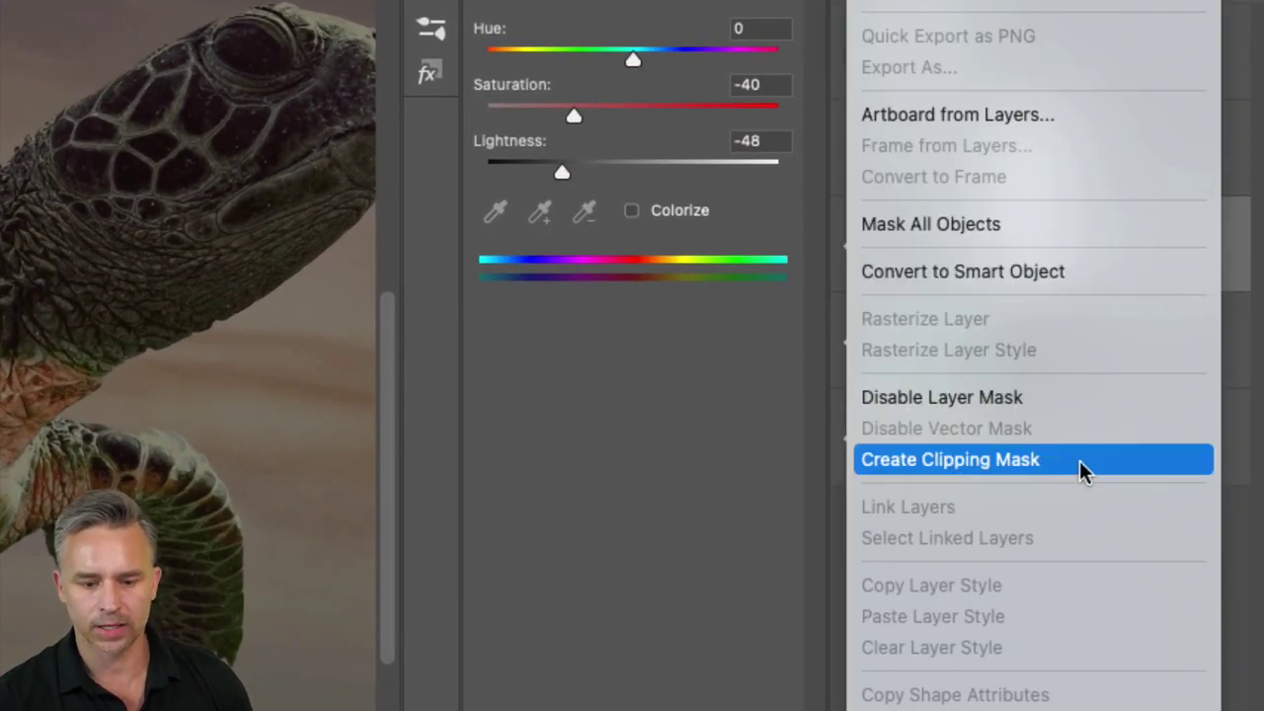
{"action": "left_click", "coordinate": [1007, 467]}
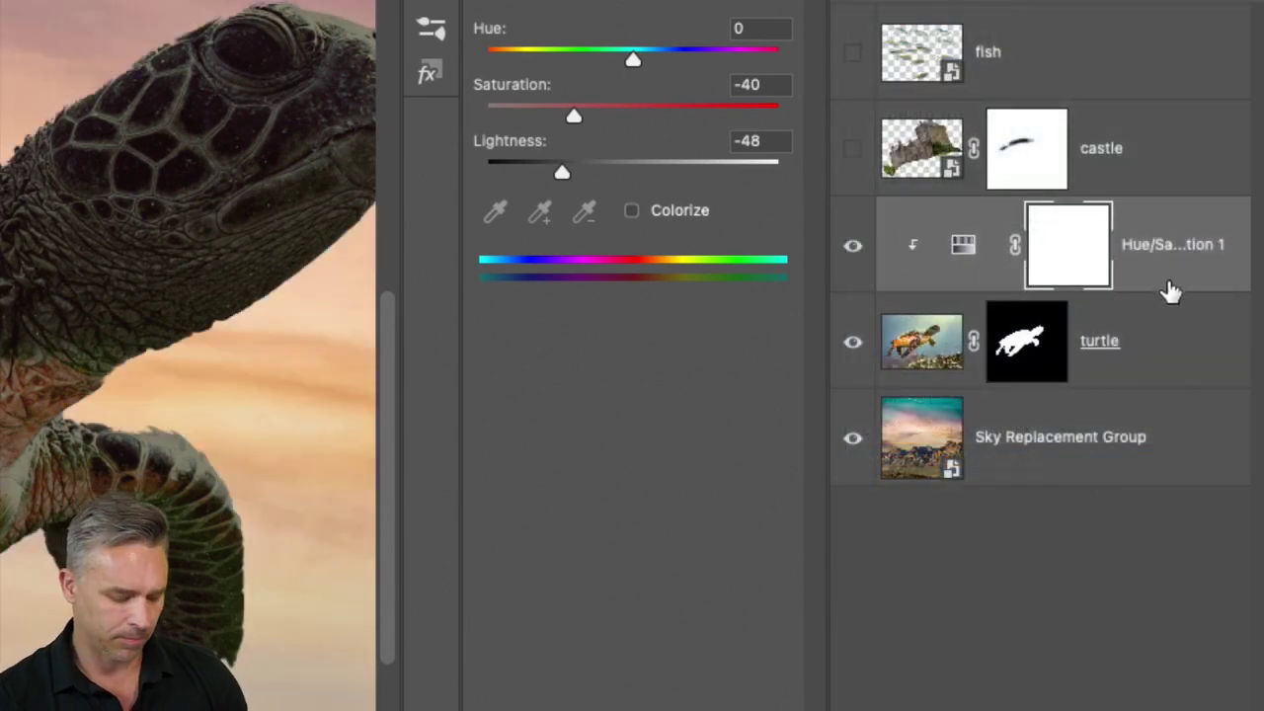
{"action": "left_click", "coordinate": [1172, 282], "text": "alt"}
{"action": "left_click", "coordinate": [1172, 282], "text": "alt"}
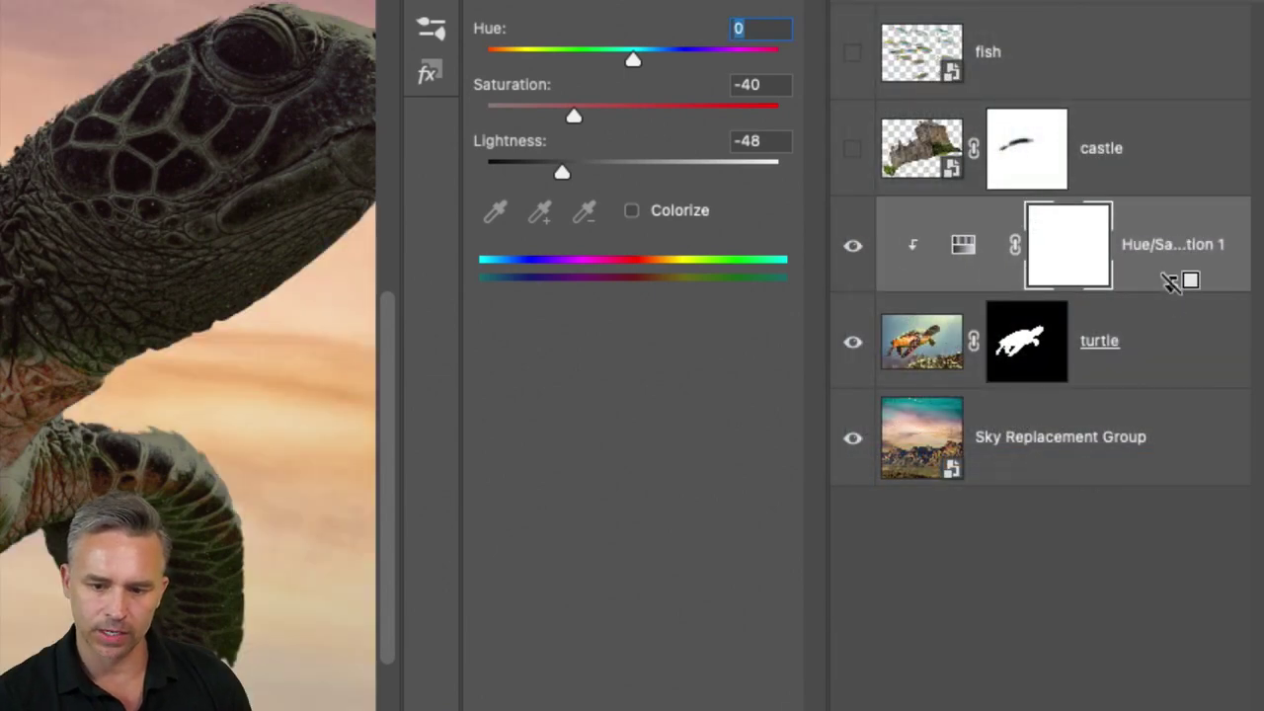
{"action": "left_click", "coordinate": [1172, 282], "text": "alt"}
{"action": "left_click", "coordinate": [1171, 283], "text": "alt"}
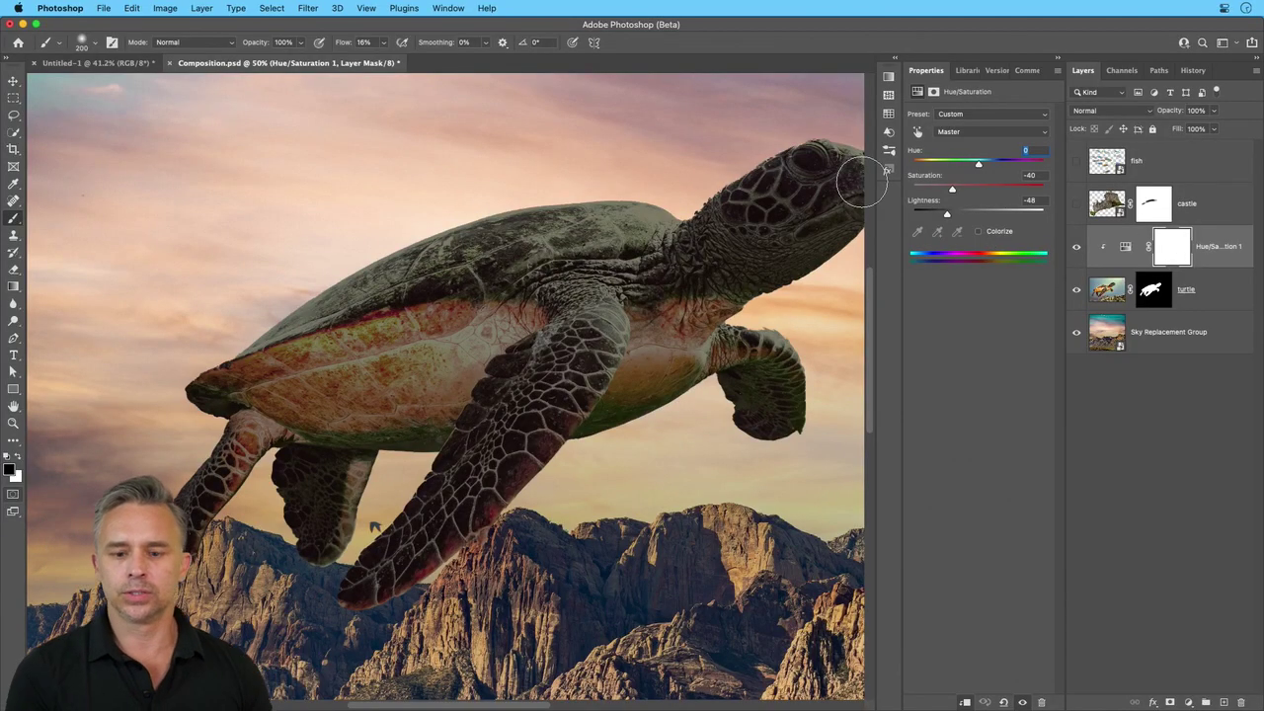
{"action": "left_click", "coordinate": [1178, 252]}
Invert the Hue/Saturation 1 mask to black, zoom in, and switch to white paint
{"action": "key", "text": "super+i"}
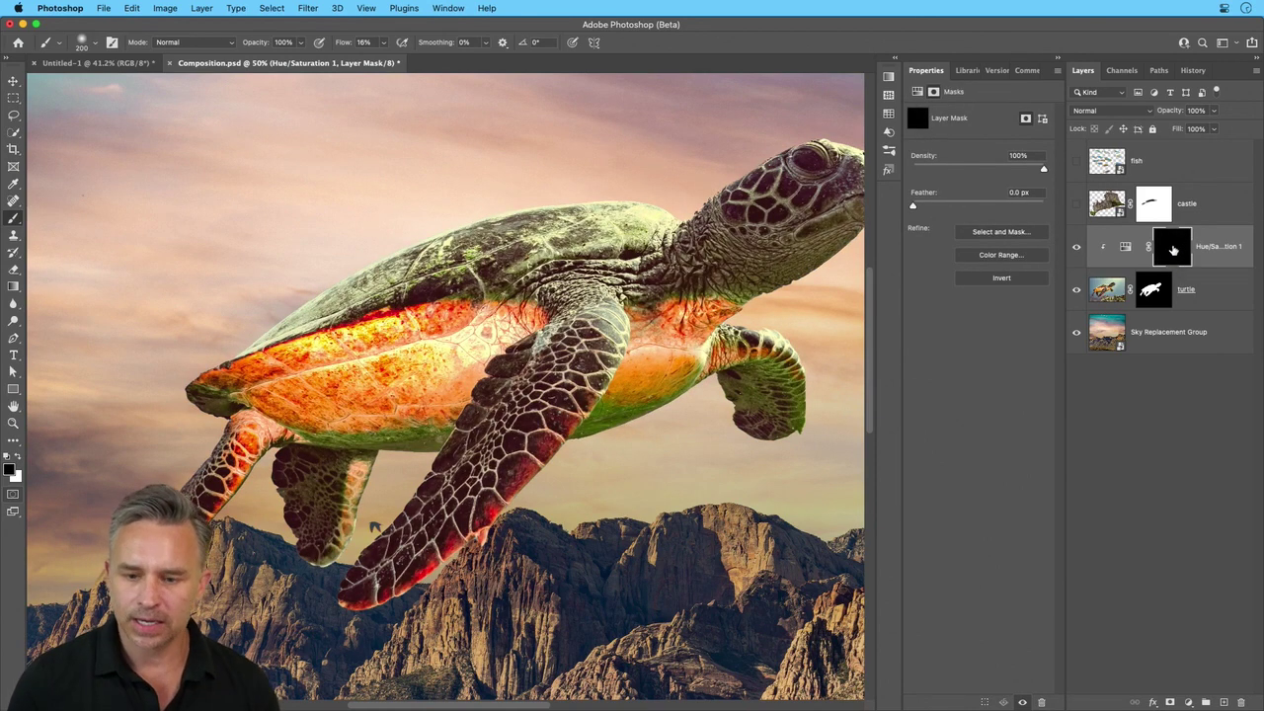
{"action": "key", "text": "super+equal"}
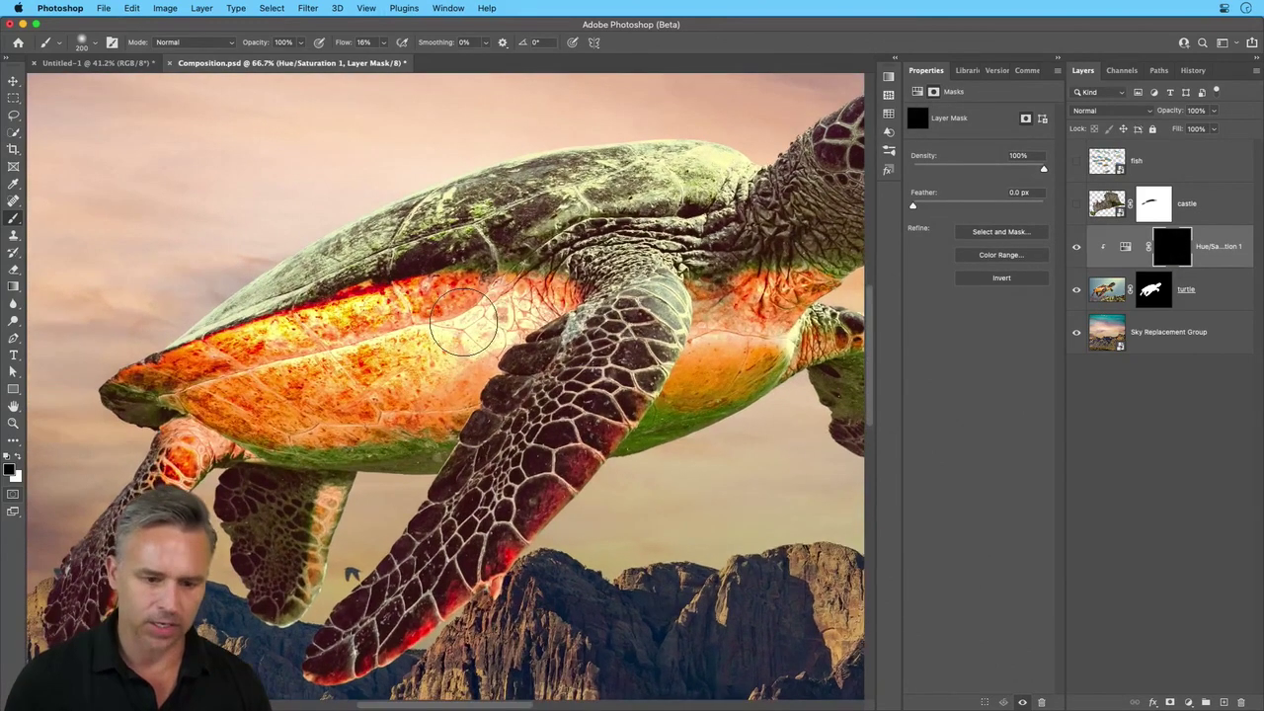
{"action": "left_click", "coordinate": [1058, 57]}
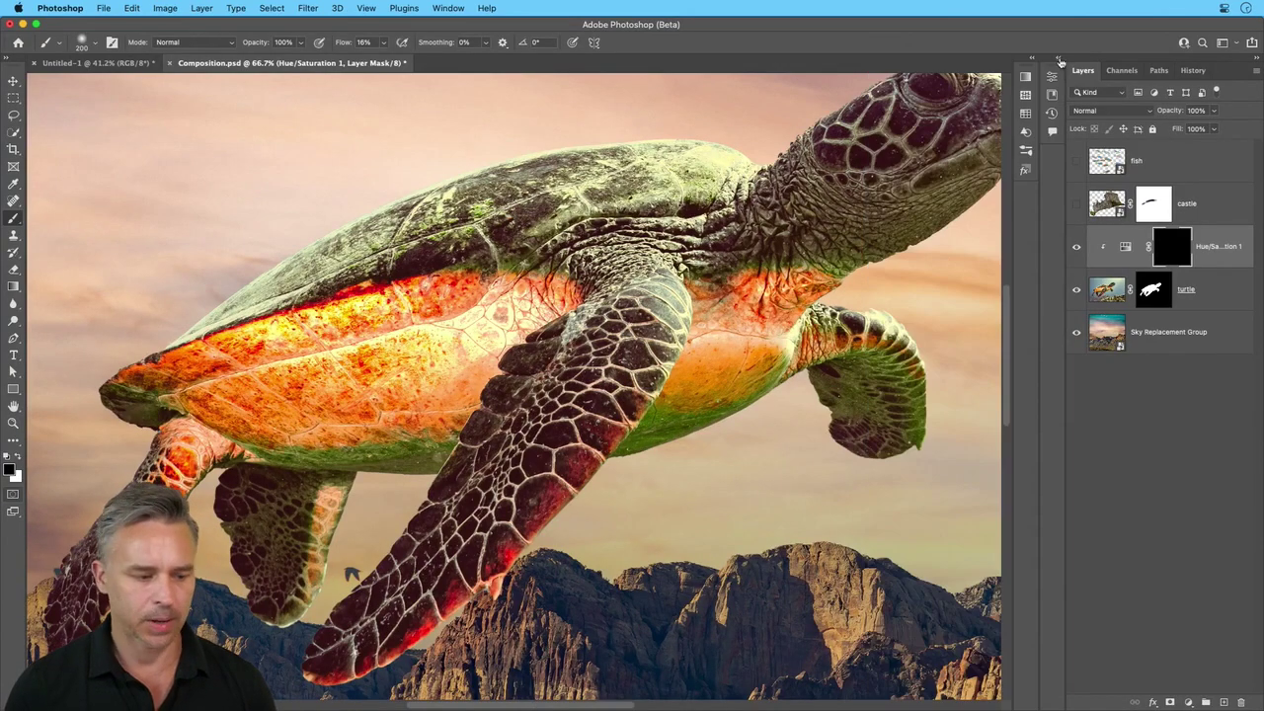
{"action": "key", "text": "x"}
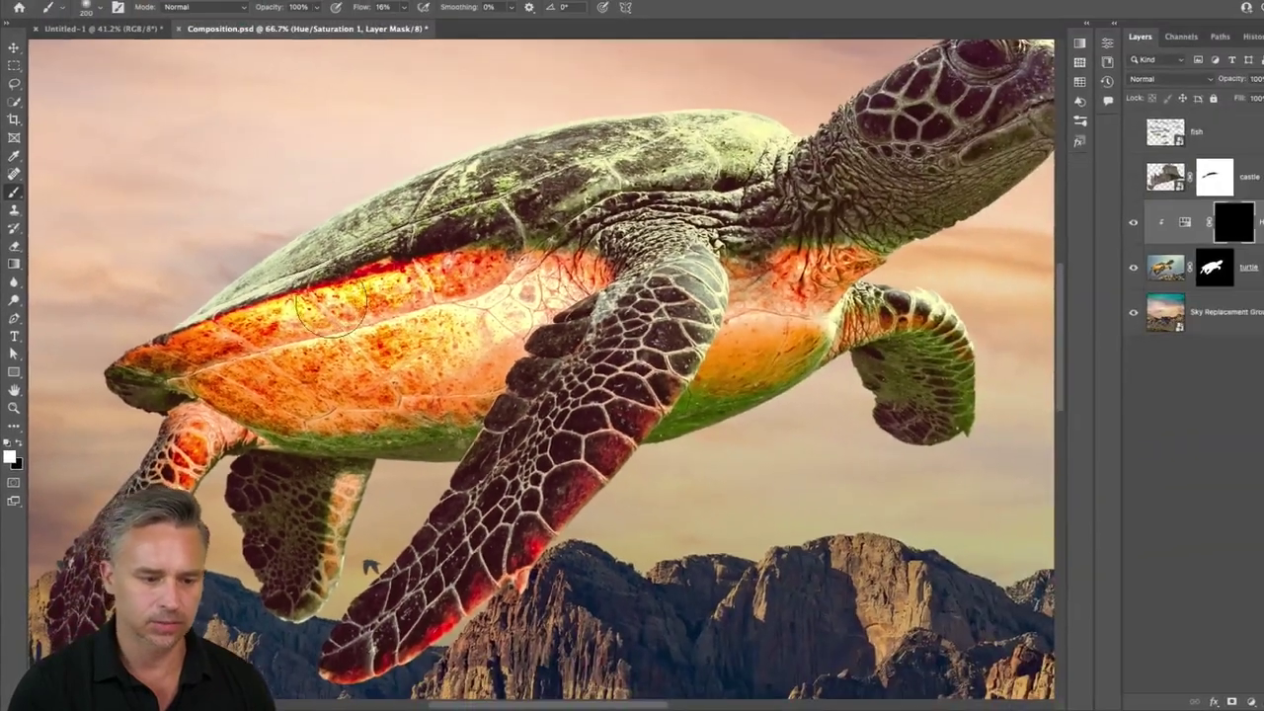
Paint white over the orange shell underside and tip at 100% flow to mute them
{"action": "mouse_move", "coordinate": [243, 330]}
{"action": "left_mouse_down"}
{"action": "mouse_move", "coordinate": [395, 296]}
{"action": "mouse_move", "coordinate": [217, 326]}
{"action": "left_mouse_up"}
{"action": "key", "text": "bracketleft"}
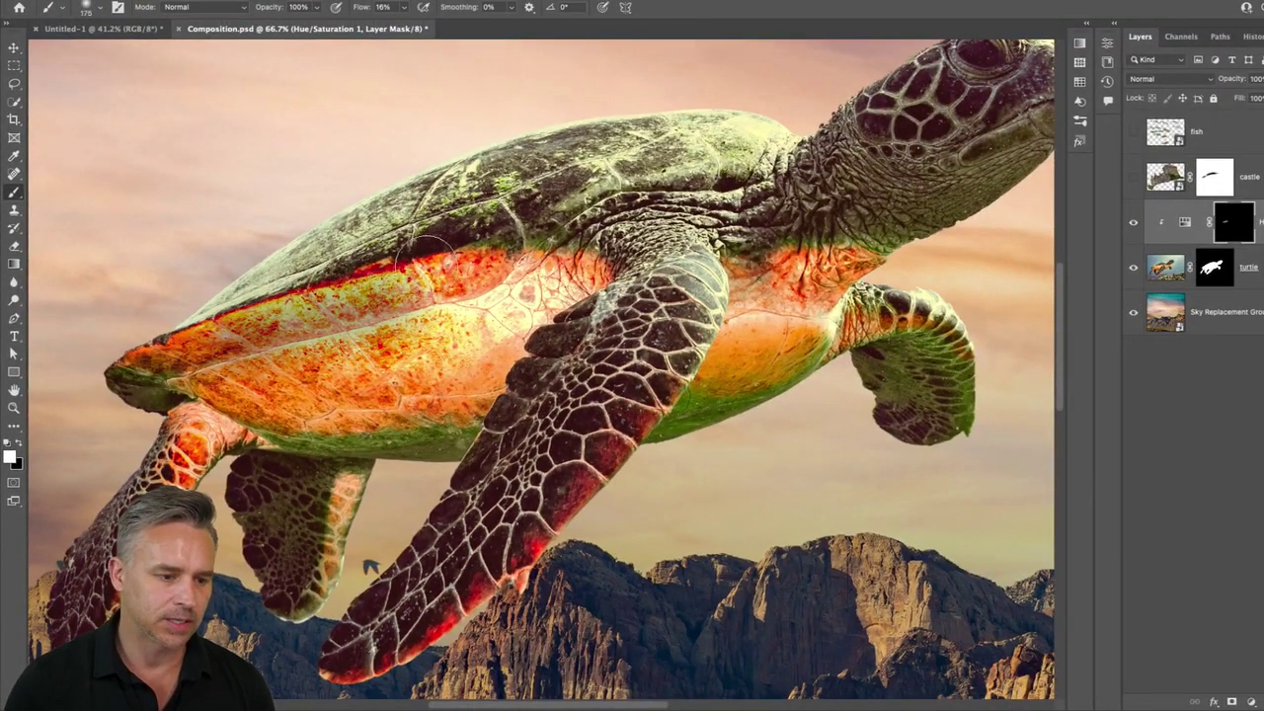
{"action": "mouse_move", "coordinate": [415, 287]}
{"action": "left_mouse_down"}
{"action": "mouse_move", "coordinate": [159, 357]}
{"action": "mouse_move", "coordinate": [494, 281]}
{"action": "mouse_move", "coordinate": [163, 359]}
{"action": "mouse_move", "coordinate": [257, 301]}
{"action": "mouse_move", "coordinate": [514, 258]}
{"action": "left_mouse_up"}
{"action": "key", "text": "bracketleft"}
{"action": "key", "text": "bracketleft"}
{"action": "key", "text": "shift+7"}
{"action": "key", "text": "shift+4"}
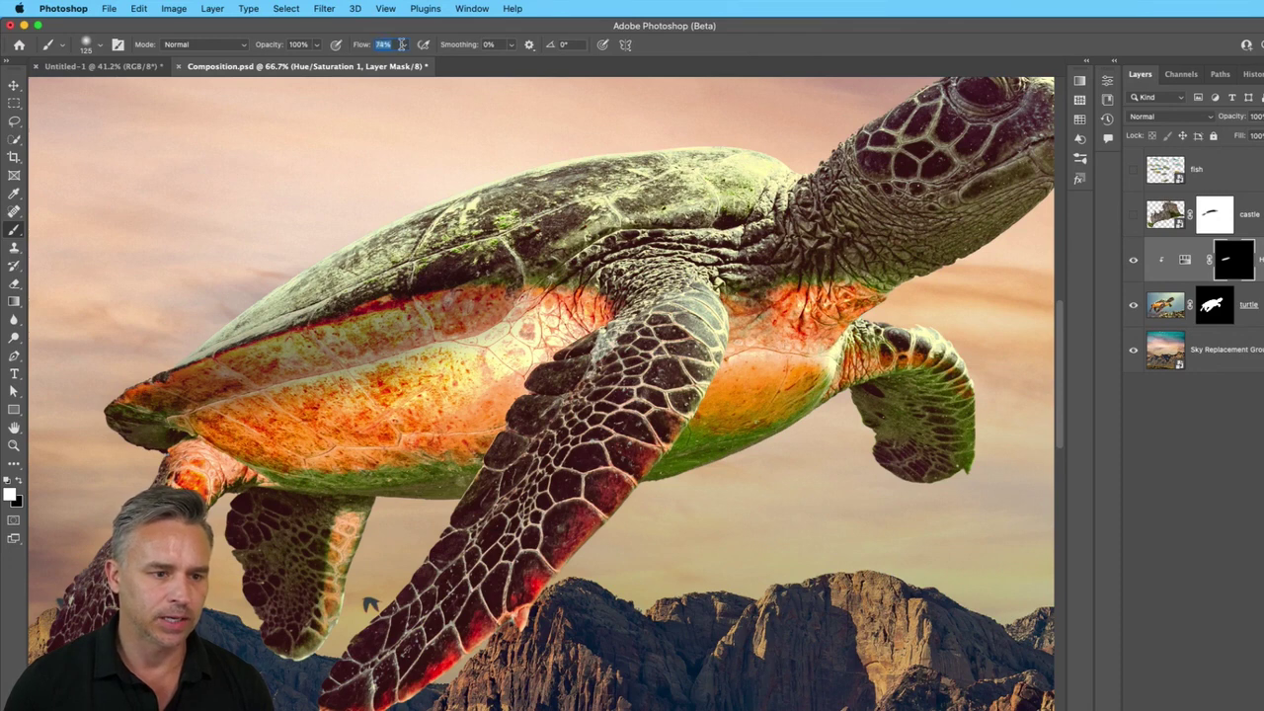
{"action": "key", "text": "super+z"}
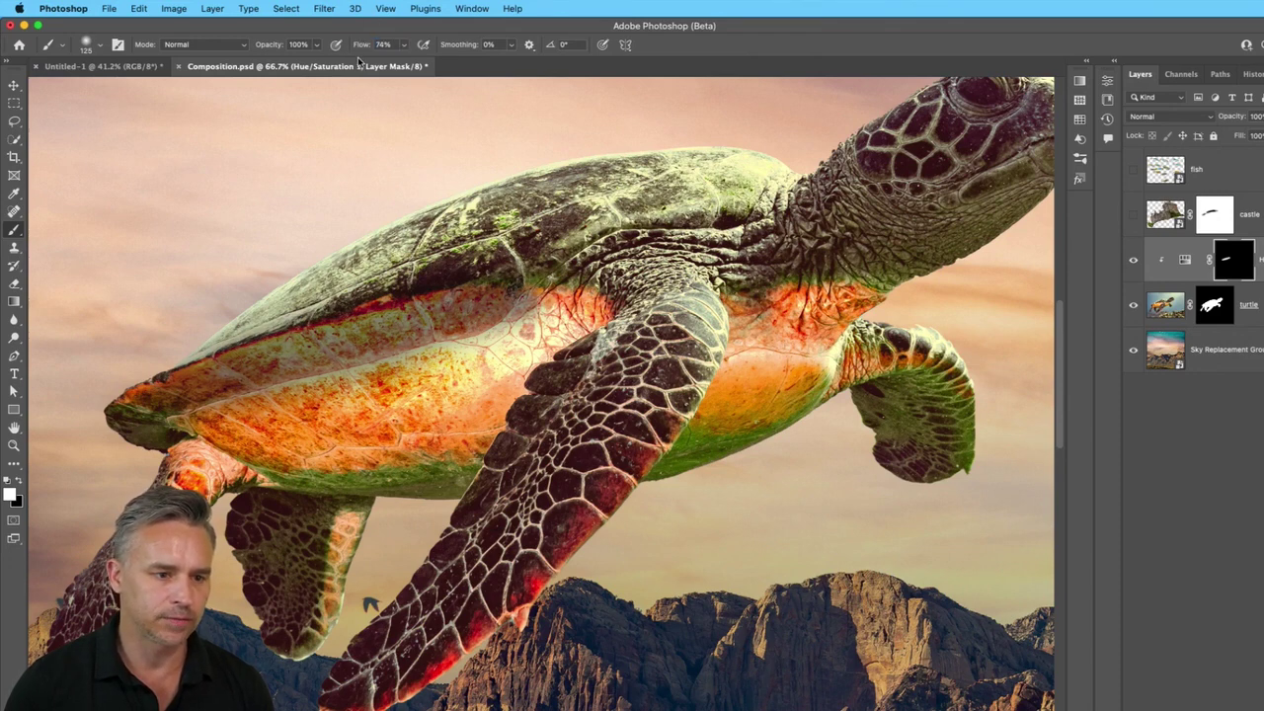
{"action": "key", "text": "shift+0"}
{"action": "mouse_move", "coordinate": [494, 296]}
{"action": "left_mouse_down"}
{"action": "mouse_move", "coordinate": [601, 311]}
{"action": "mouse_move", "coordinate": [481, 456]}
{"action": "left_mouse_up"}
{"action": "key", "text": "bracketright"}
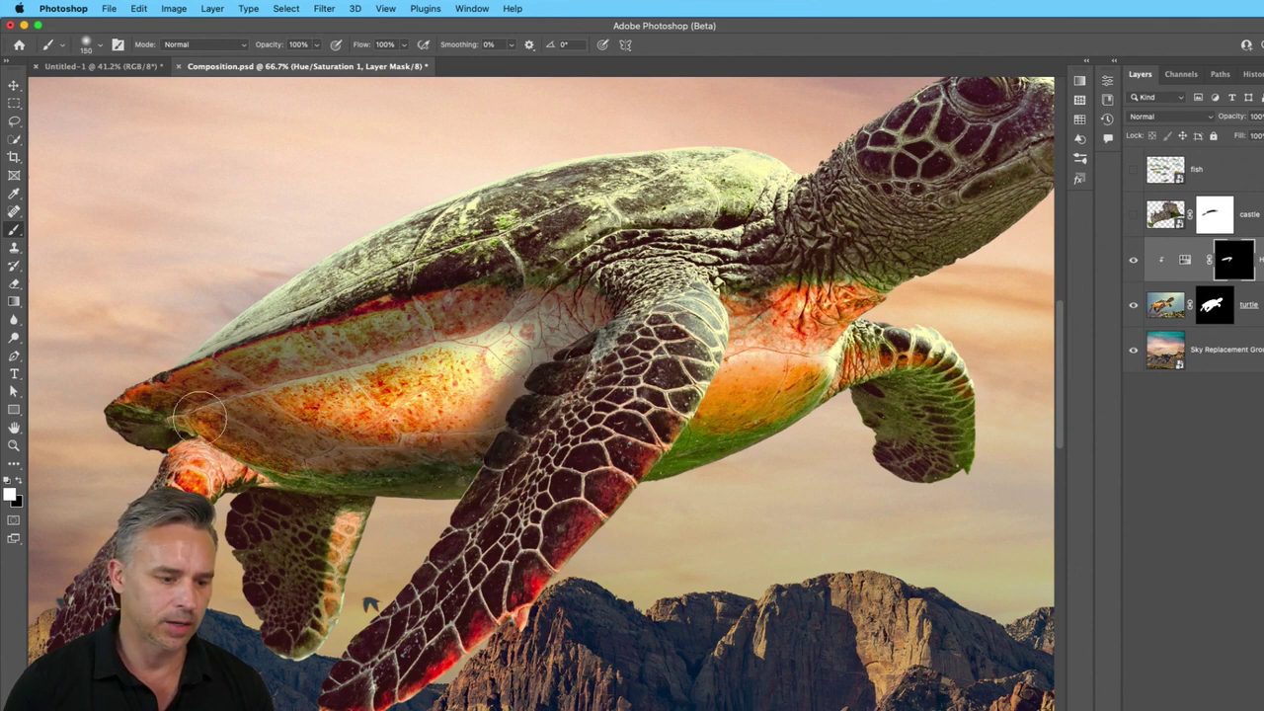
{"action": "left_click_drag", "start_coordinate": [201, 420], "coordinate": [135, 409]}
{"action": "key", "text": "bracketleft"}
{"action": "key", "text": "bracketleft"}
{"action": "key", "text": "bracketleft"}
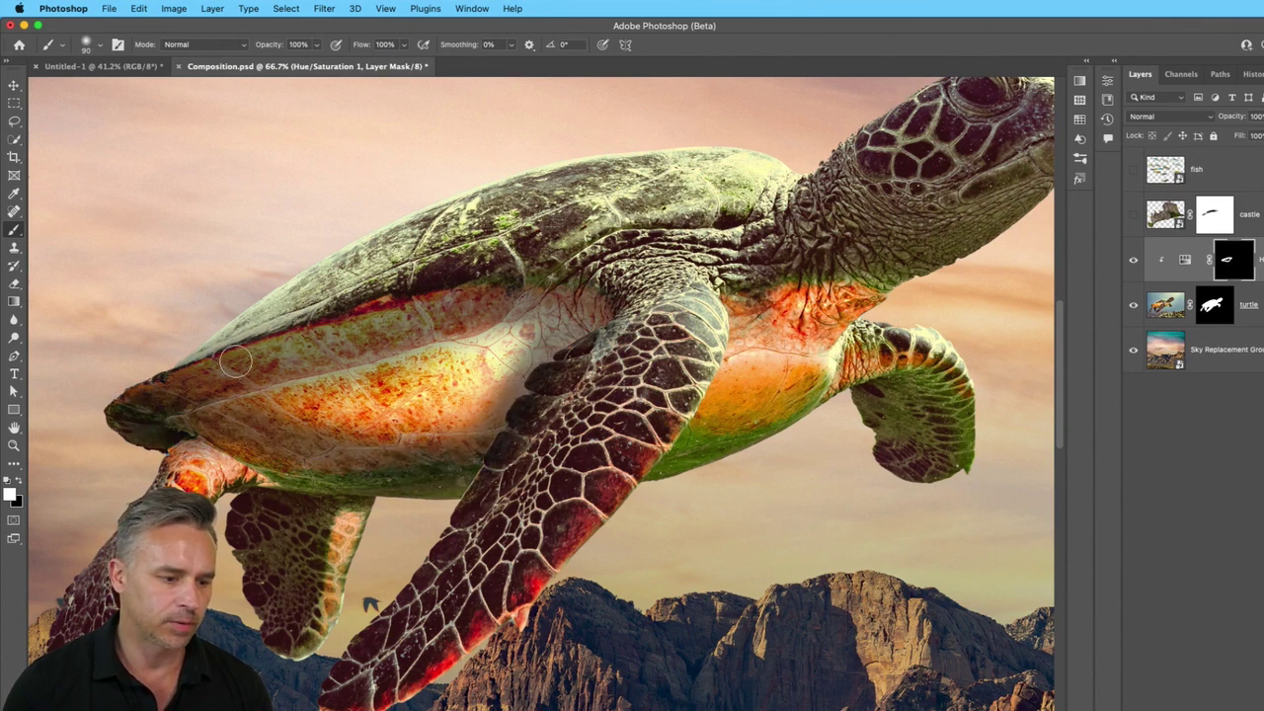
{"action": "key", "text": "bracketright"}
{"action": "key", "text": "bracketright"}
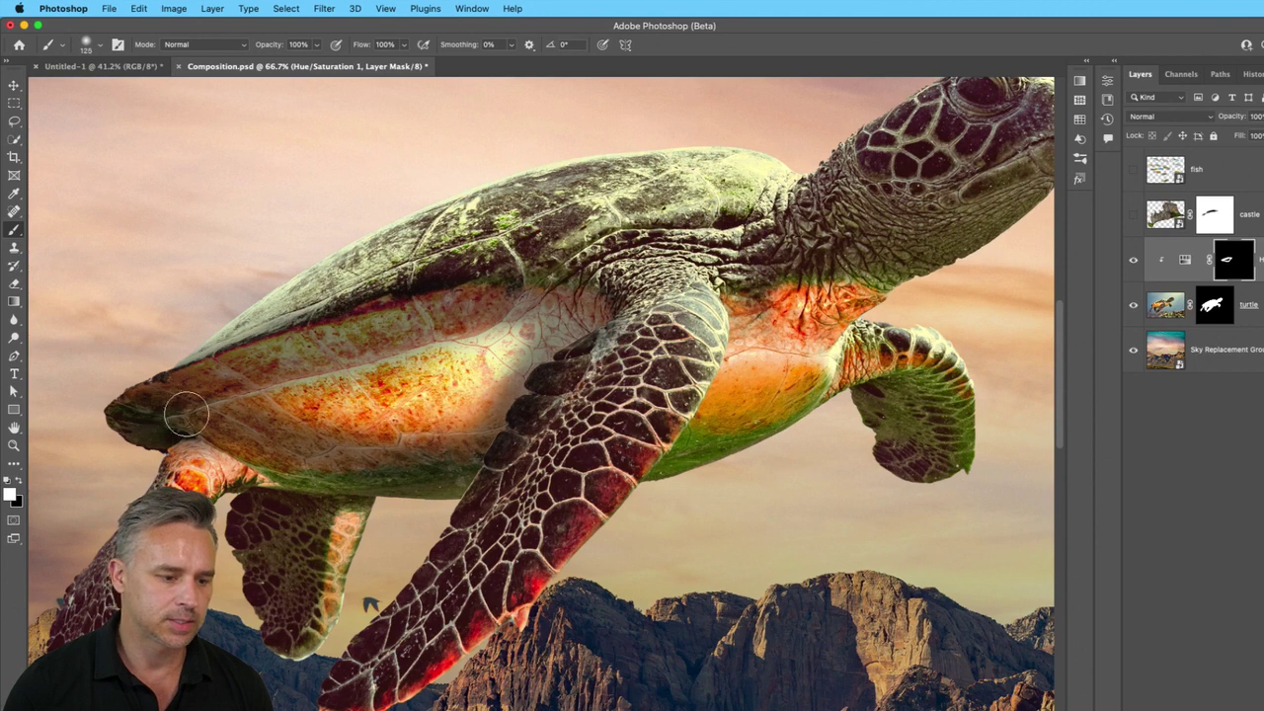
{"action": "mouse_move", "coordinate": [187, 415]}
{"action": "left_mouse_down"}
{"action": "mouse_move", "coordinate": [562, 303]}
{"action": "mouse_move", "coordinate": [256, 408]}
{"action": "mouse_move", "coordinate": [526, 356]}
{"action": "mouse_move", "coordinate": [399, 431]}
{"action": "mouse_move", "coordinate": [312, 428]}
{"action": "mouse_move", "coordinate": [470, 418]}
{"action": "mouse_move", "coordinate": [494, 380]}
{"action": "mouse_move", "coordinate": [416, 436]}
{"action": "mouse_move", "coordinate": [296, 402]}
{"action": "mouse_move", "coordinate": [379, 355]}
{"action": "mouse_move", "coordinate": [398, 411]}
{"action": "mouse_move", "coordinate": [304, 401]}
{"action": "left_mouse_up"}
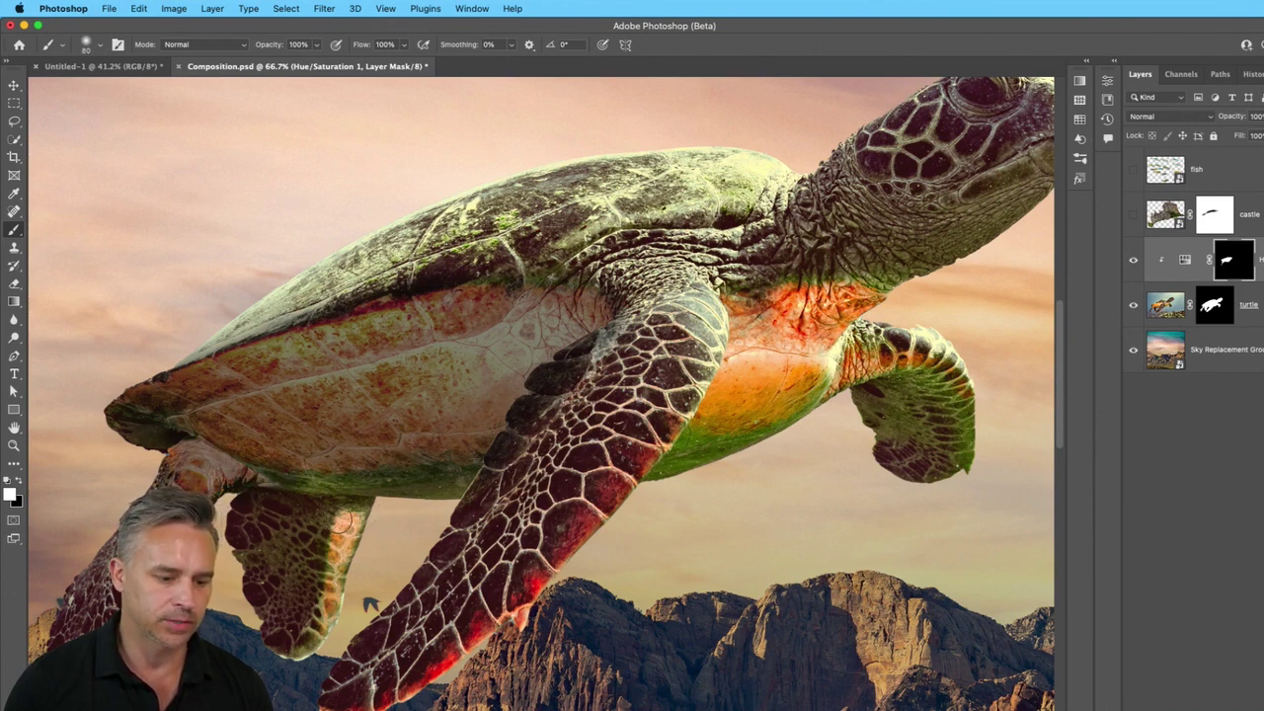
Mute the rear flipper edge and red shoulder patches, then fit the composition on screen
{"action": "left_click_drag", "start_coordinate": [343, 523], "coordinate": [332, 640]}
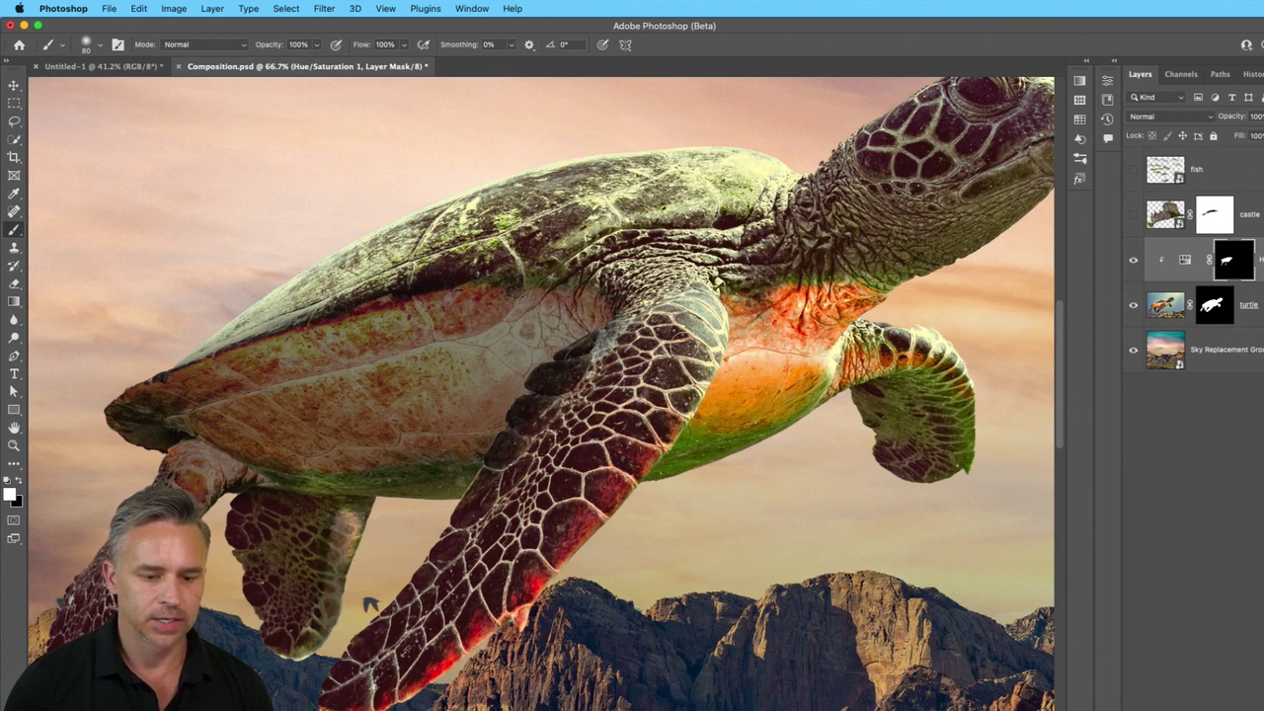
{"action": "key", "text": "bracketright"}
{"action": "key", "text": "bracketright"}
{"action": "key", "text": "bracketright"}
{"action": "key", "text": "bracketright"}
{"action": "mouse_move", "coordinate": [731, 307]}
{"action": "left_mouse_down"}
{"action": "mouse_move", "coordinate": [773, 416]}
{"action": "mouse_move", "coordinate": [727, 462]}
{"action": "mouse_move", "coordinate": [750, 351]}
{"action": "mouse_move", "coordinate": [675, 476]}
{"action": "mouse_move", "coordinate": [633, 513]}
{"action": "mouse_move", "coordinate": [478, 510]}
{"action": "mouse_move", "coordinate": [457, 466]}
{"action": "mouse_move", "coordinate": [391, 493]}
{"action": "mouse_move", "coordinate": [283, 451]}
{"action": "left_mouse_up"}
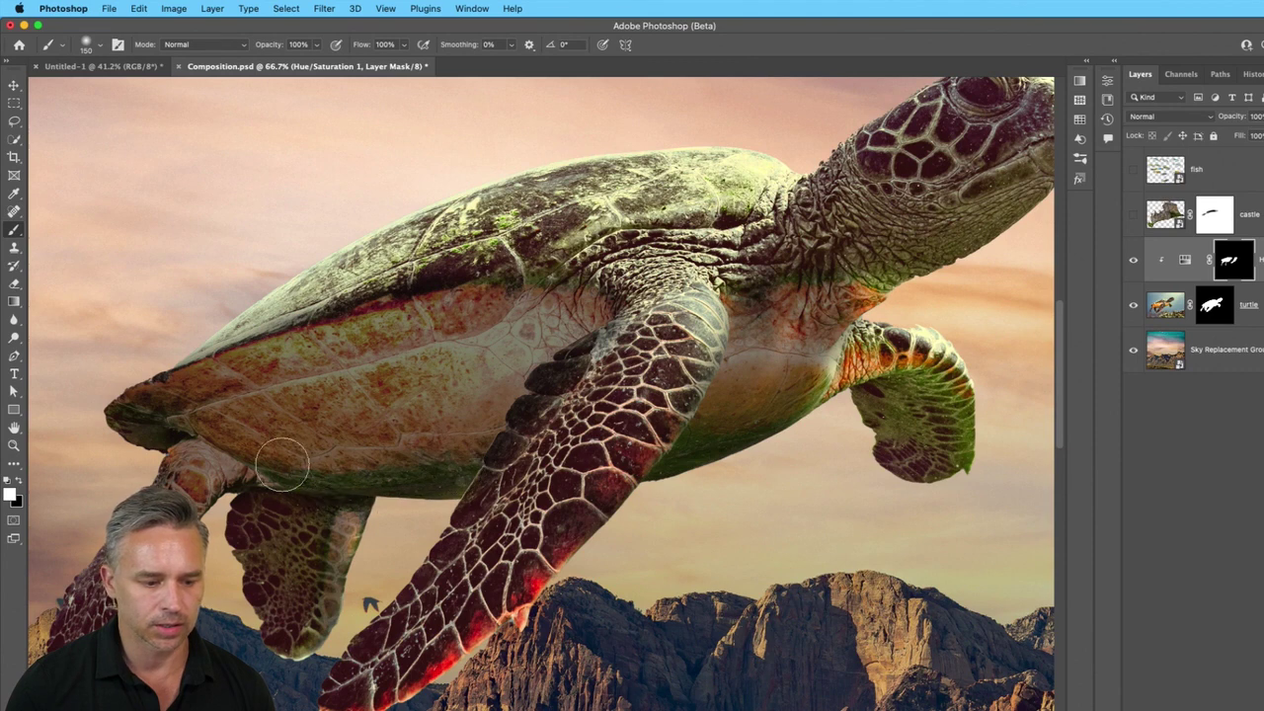
{"action": "mouse_move", "coordinate": [793, 287]}
{"action": "left_mouse_down"}
{"action": "mouse_move", "coordinate": [838, 299]}
{"action": "mouse_move", "coordinate": [866, 290]}
{"action": "mouse_move", "coordinate": [790, 424]}
{"action": "mouse_move", "coordinate": [890, 385]}
{"action": "mouse_move", "coordinate": [862, 374]}
{"action": "mouse_move", "coordinate": [938, 360]}
{"action": "left_mouse_up"}
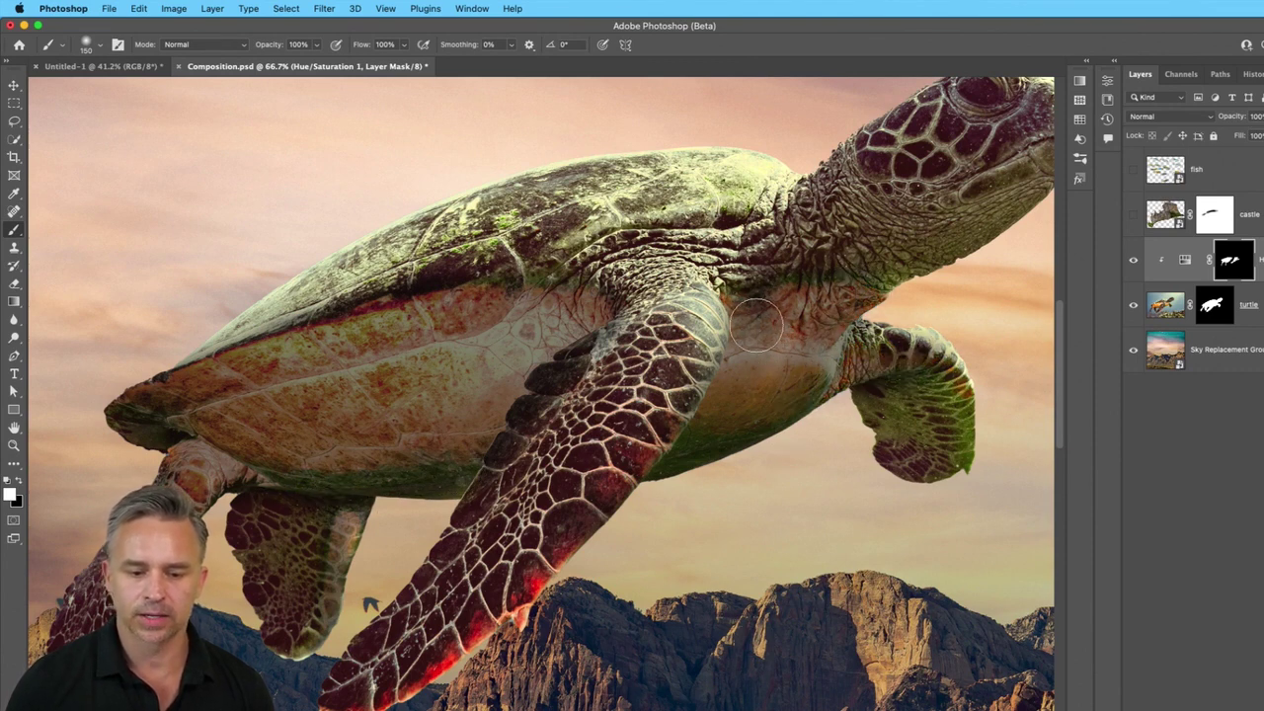
{"action": "key", "text": "bracketleft"}
{"action": "key", "text": "bracketleft"}
{"action": "key", "text": "bracketleft"}
{"action": "key", "text": "bracketleft"}
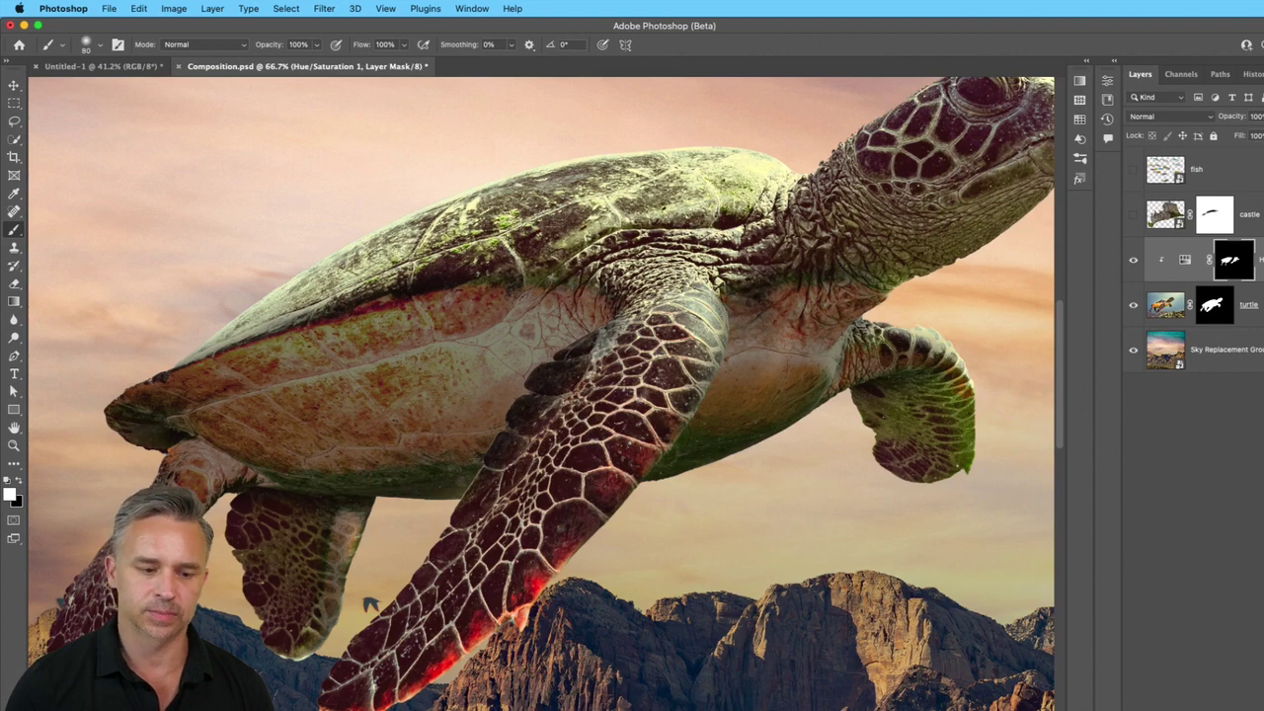
{"action": "key", "text": "super+0"}
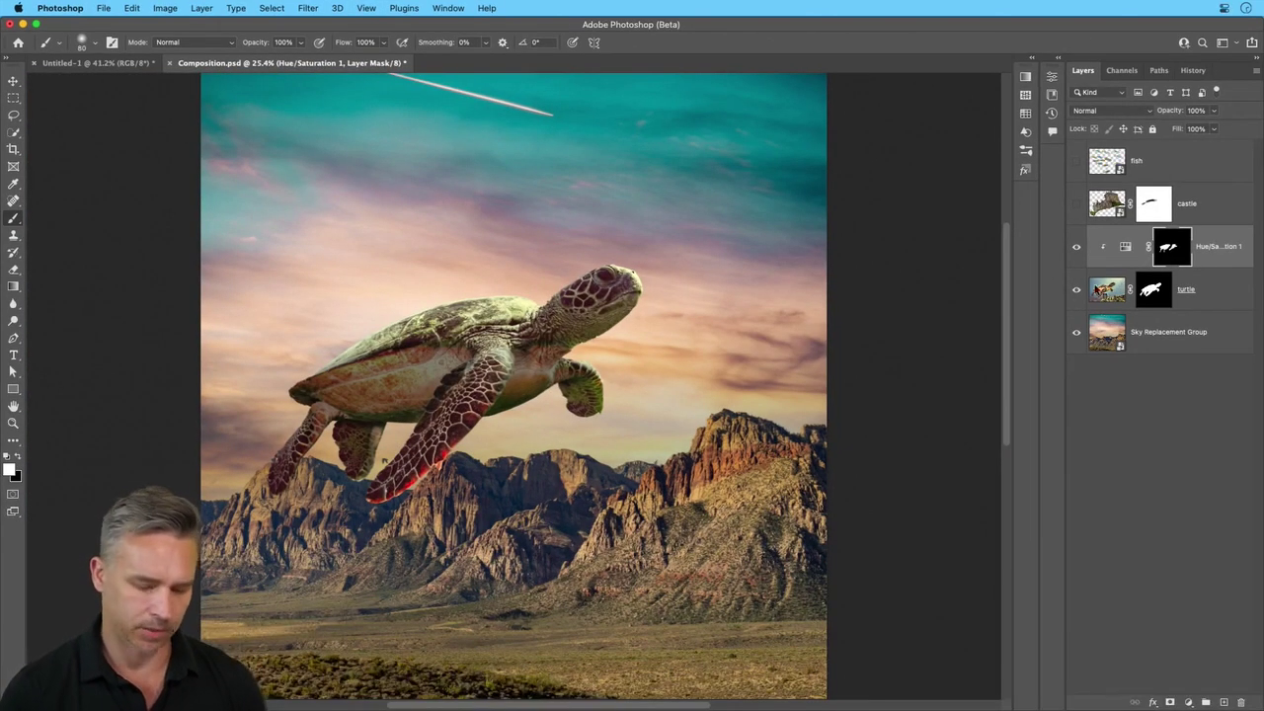
Toggle Hue/Saturation 1 off and on twice to compare the muted turtle with the original
{"action": "left_click", "coordinate": [1076, 251]}
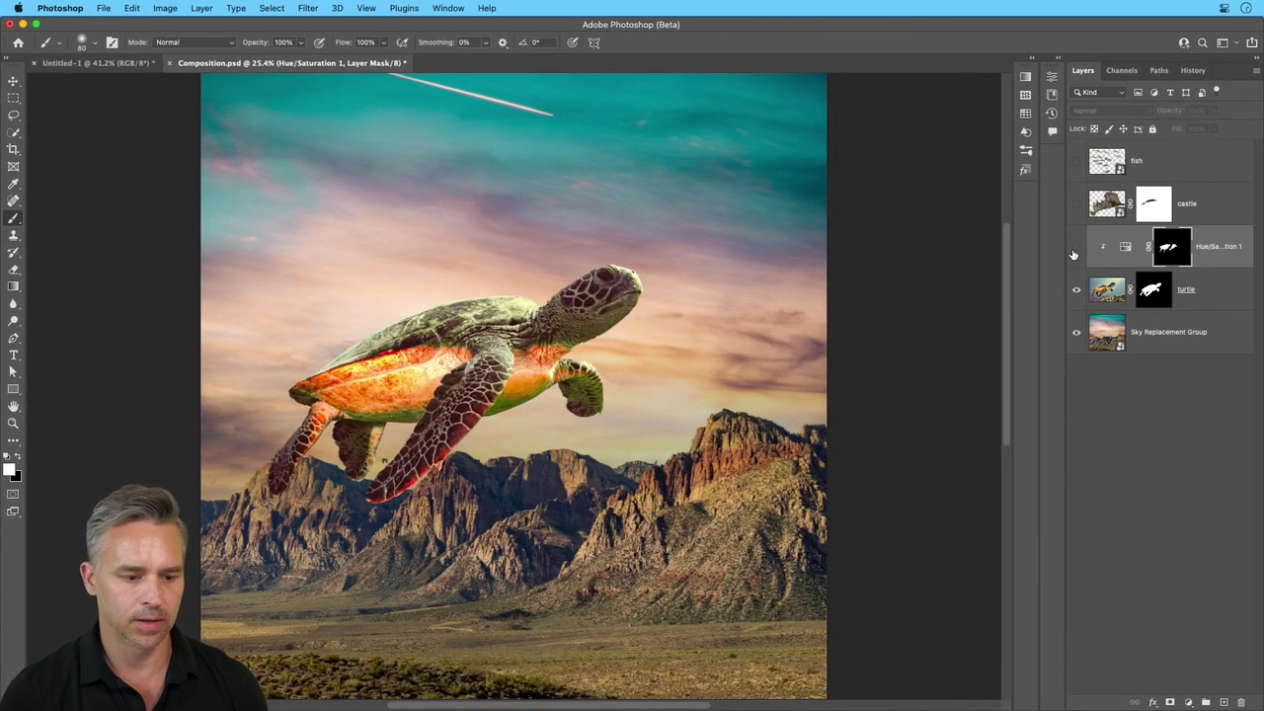
{"action": "left_click", "coordinate": [1076, 249]}
{"action": "left_click", "coordinate": [1075, 249]}
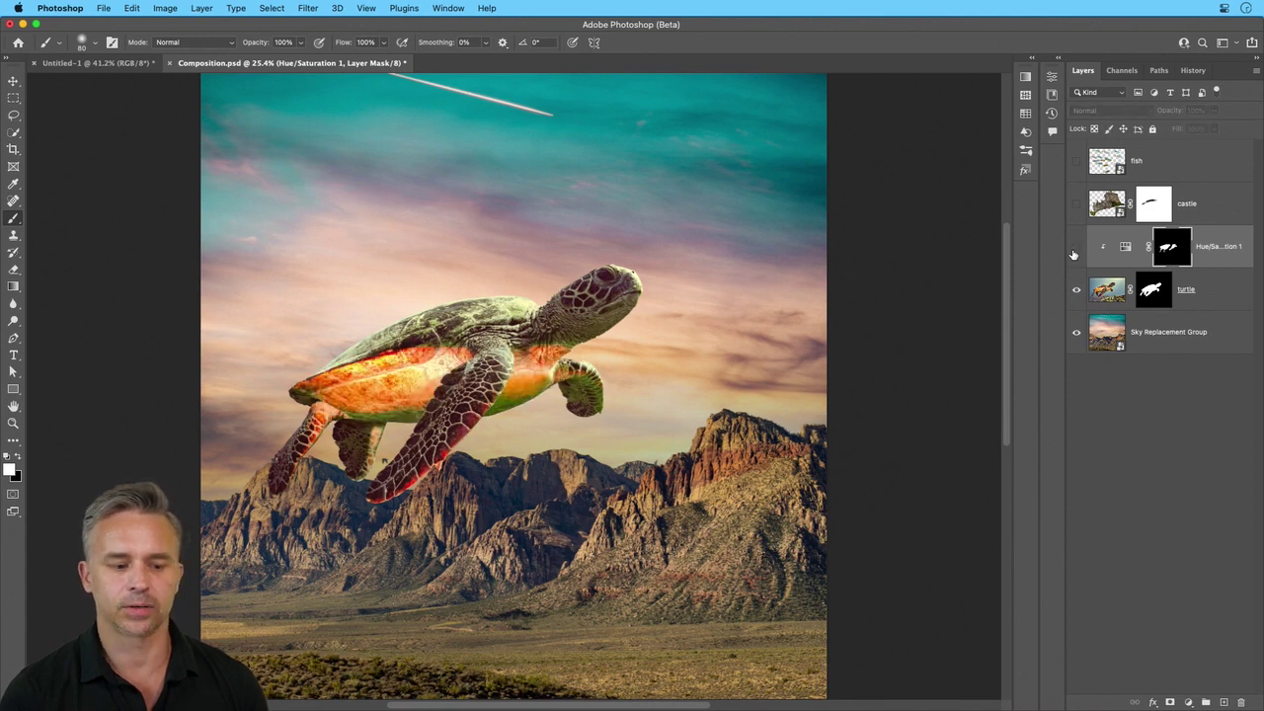
{"action": "left_click", "coordinate": [1075, 249]}
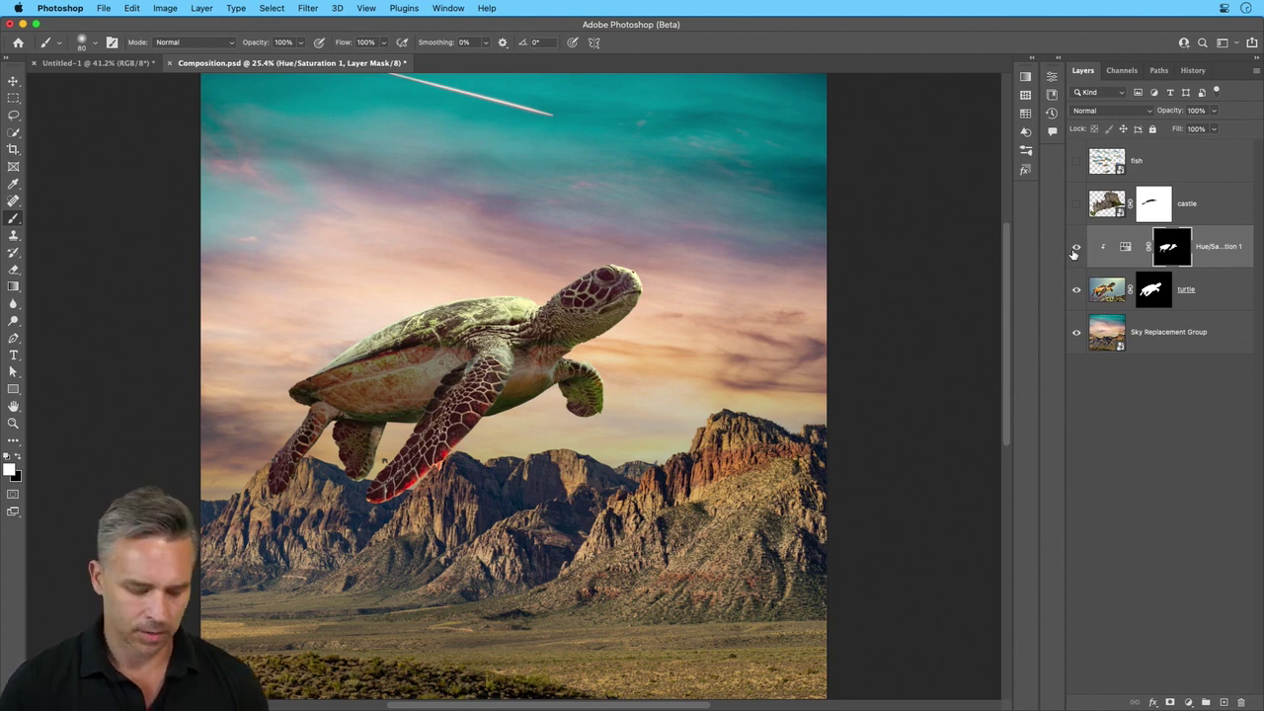
Show the castle layer again and make it the active layer
{"action": "key", "text": "super+plus"}
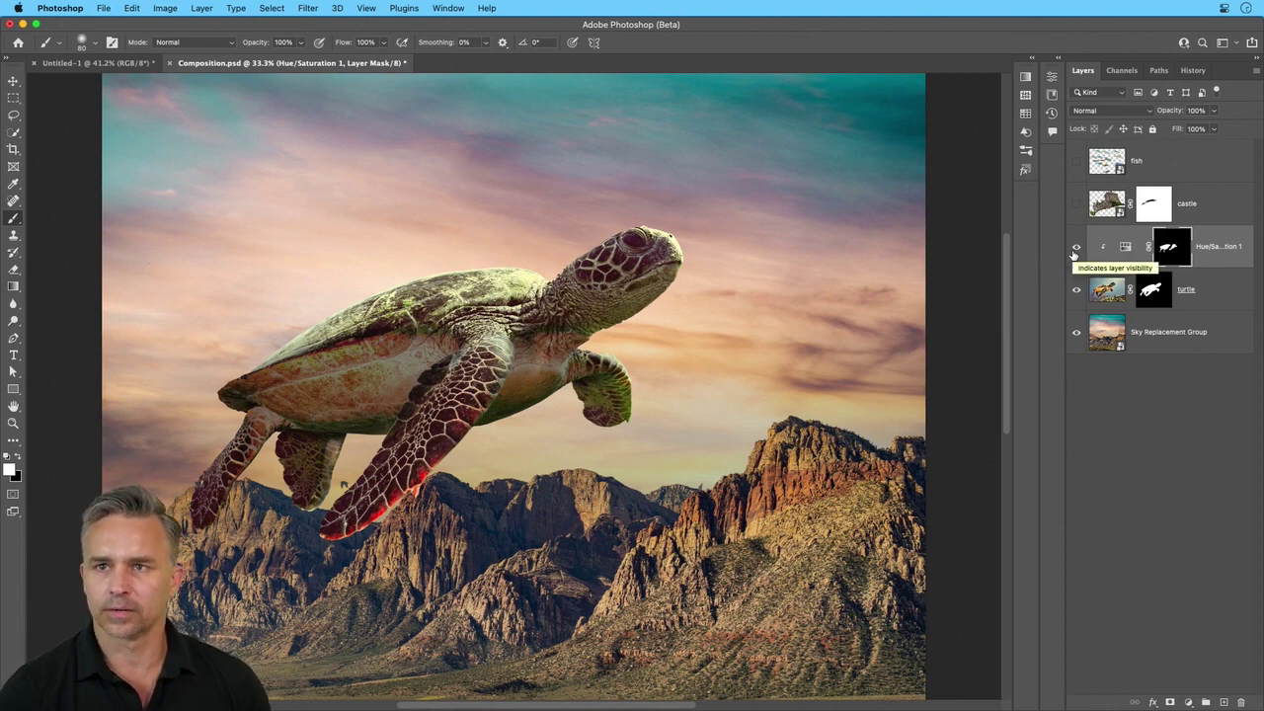
{"action": "left_click", "coordinate": [1077, 203]}
{"action": "left_click", "coordinate": [1206, 212]}
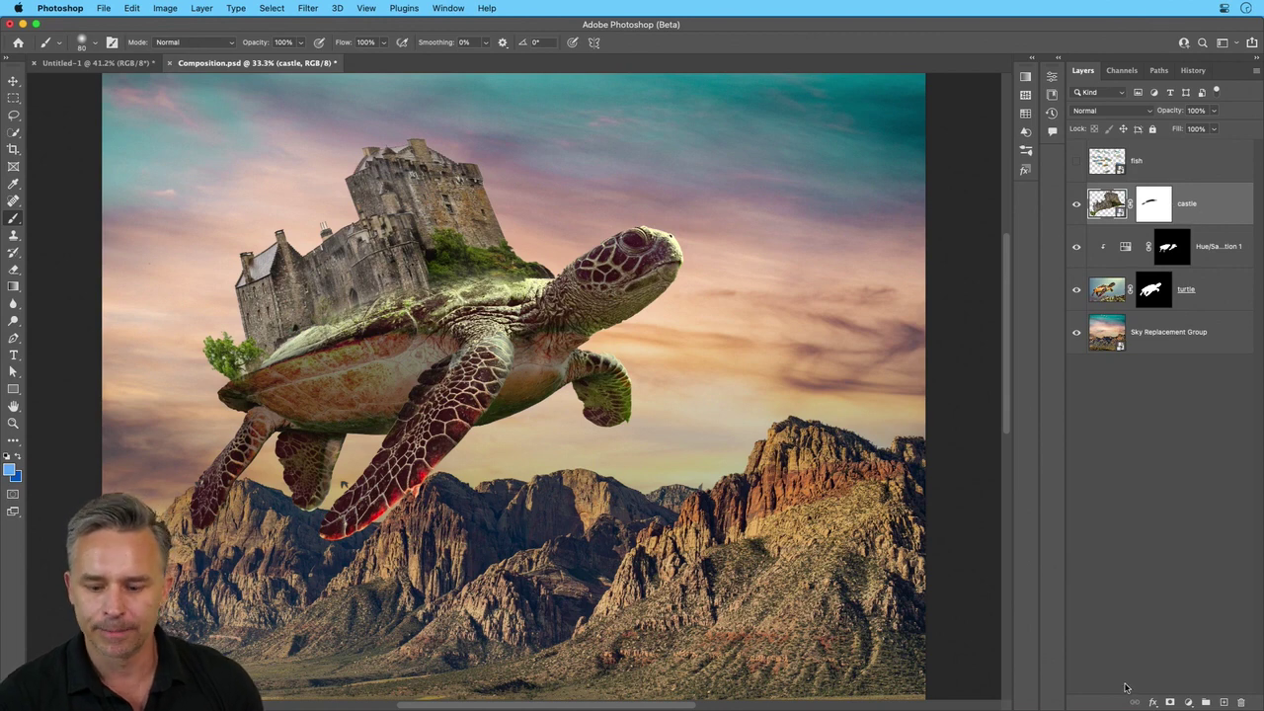
Add a Curves adjustment clipped to the castle and raise the curve to brighten it
{"action": "left_click", "coordinate": [1190, 702]}
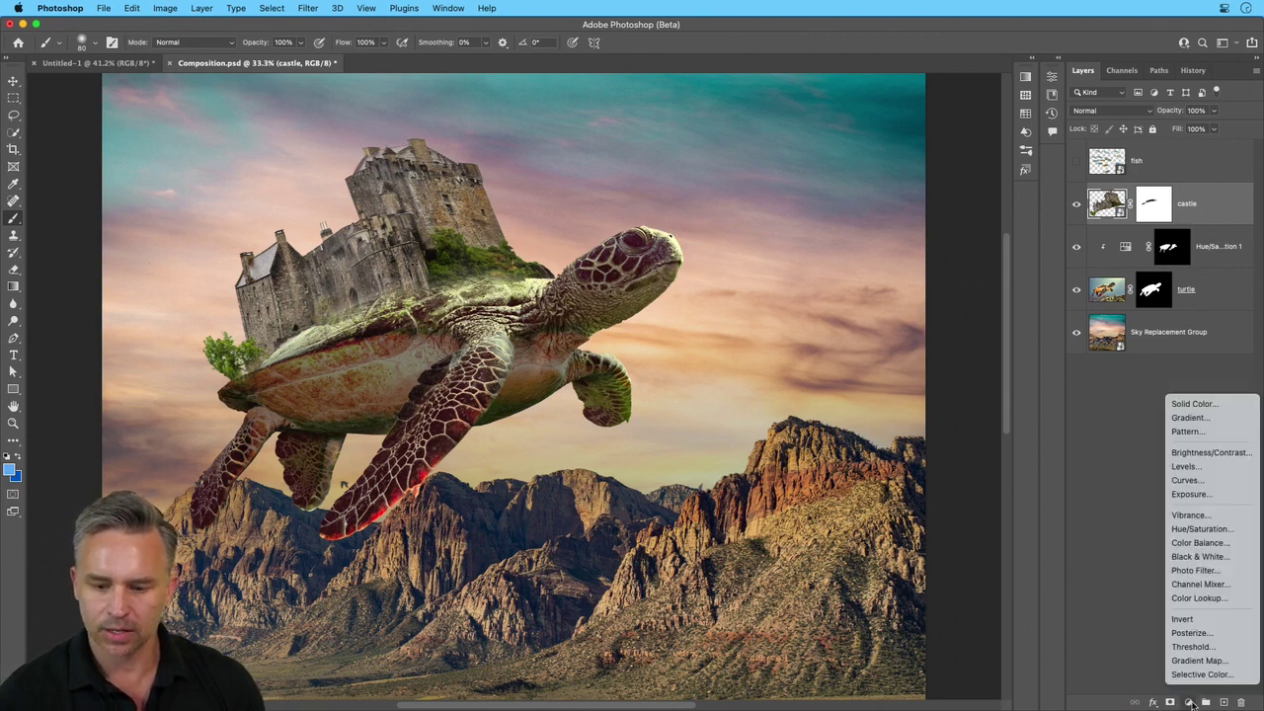
{"action": "left_click", "coordinate": [1219, 481]}
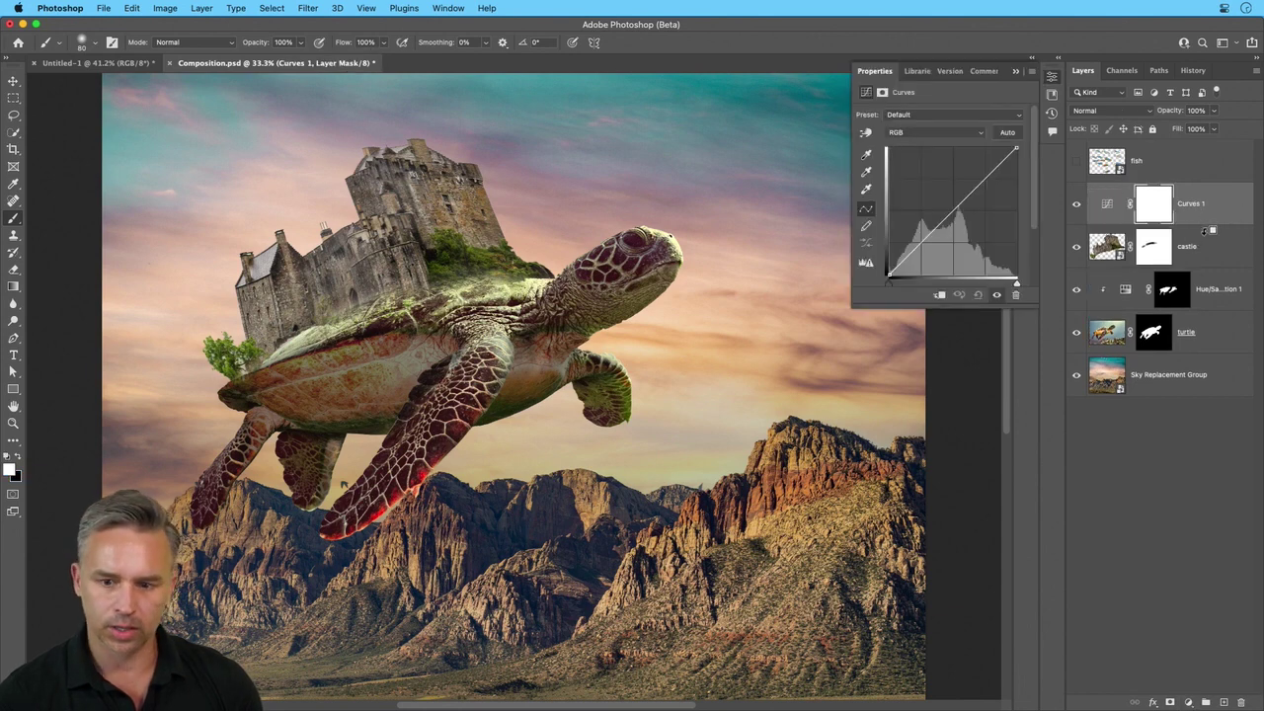
{"action": "left_click", "coordinate": [1140, 227], "text": "alt"}
{"action": "left_click", "coordinate": [1125, 208]}
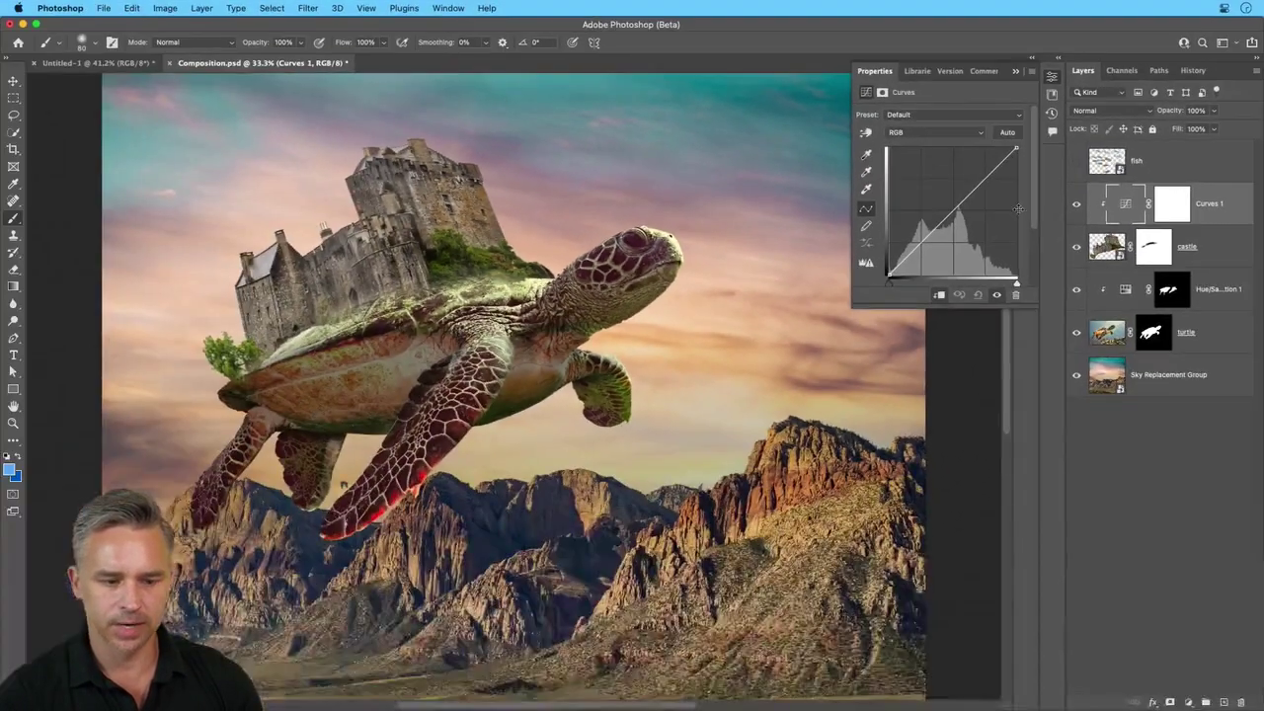
{"action": "left_click_drag", "start_coordinate": [933, 223], "coordinate": [975, 179]}
Try pushing up the Red channel curve, then reset the curve to default
{"action": "left_click", "coordinate": [938, 132]}
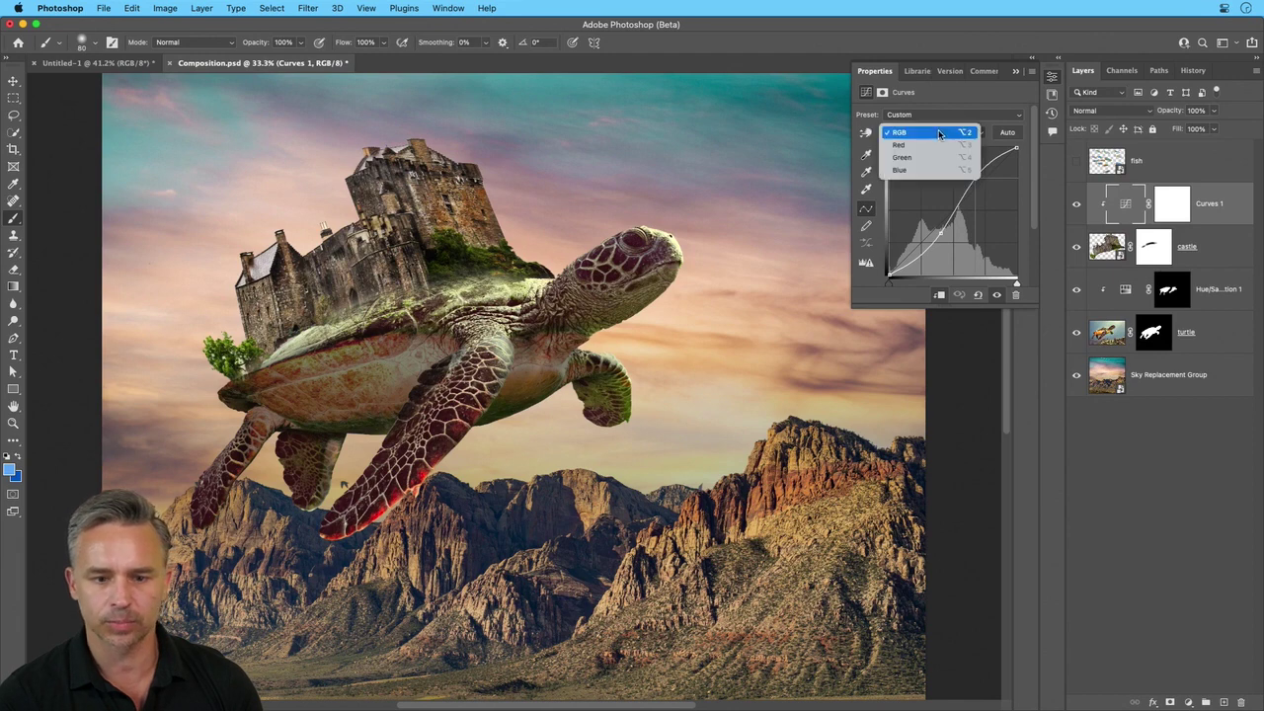
{"action": "left_click", "coordinate": [938, 131]}
{"action": "left_click", "coordinate": [941, 130]}
{"action": "left_click", "coordinate": [943, 148]}
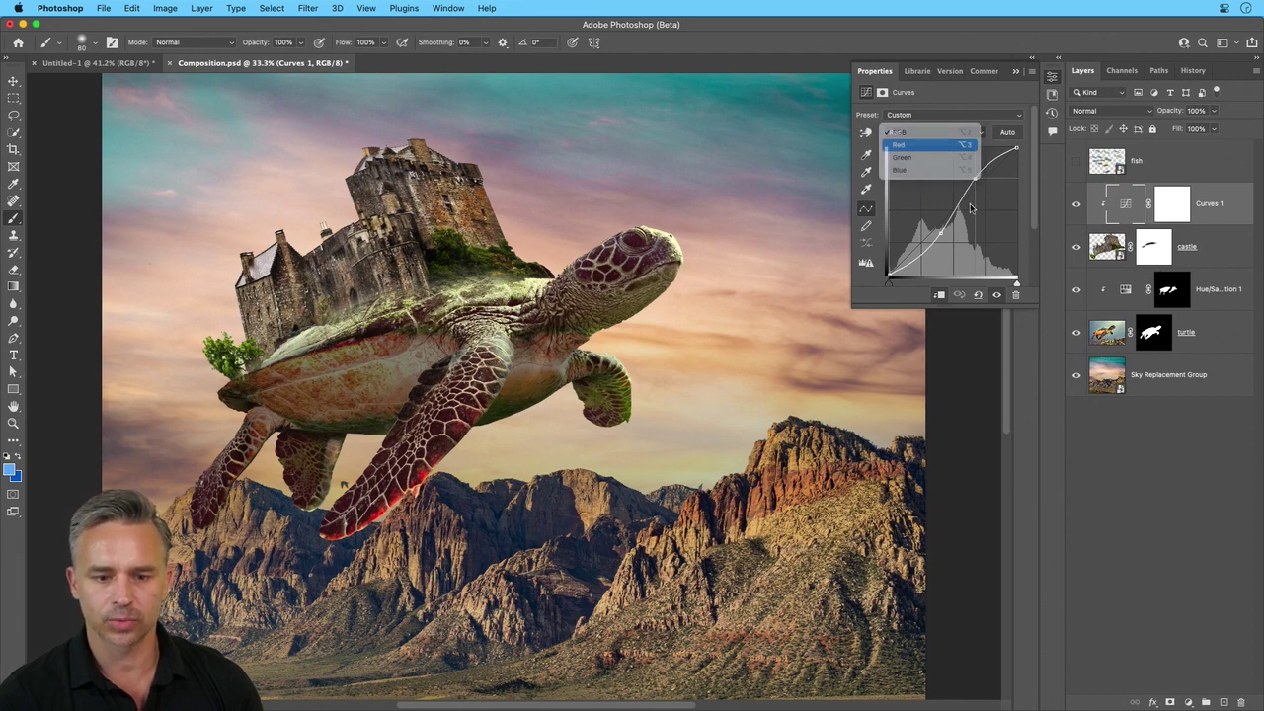
{"action": "mouse_move", "coordinate": [973, 181]}
{"action": "left_mouse_down"}
{"action": "mouse_move", "coordinate": [968, 166]}
{"action": "mouse_move", "coordinate": [973, 178]}
{"action": "left_mouse_up"}
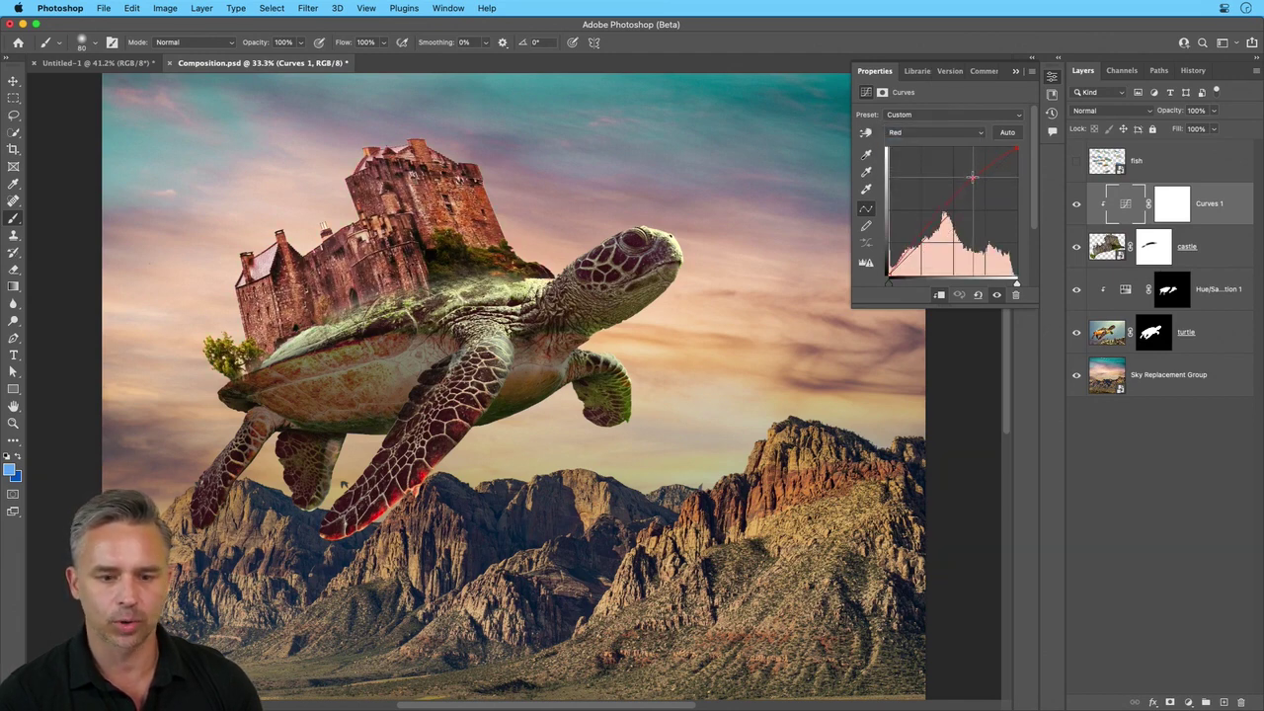
{"action": "left_click", "coordinate": [978, 294]}
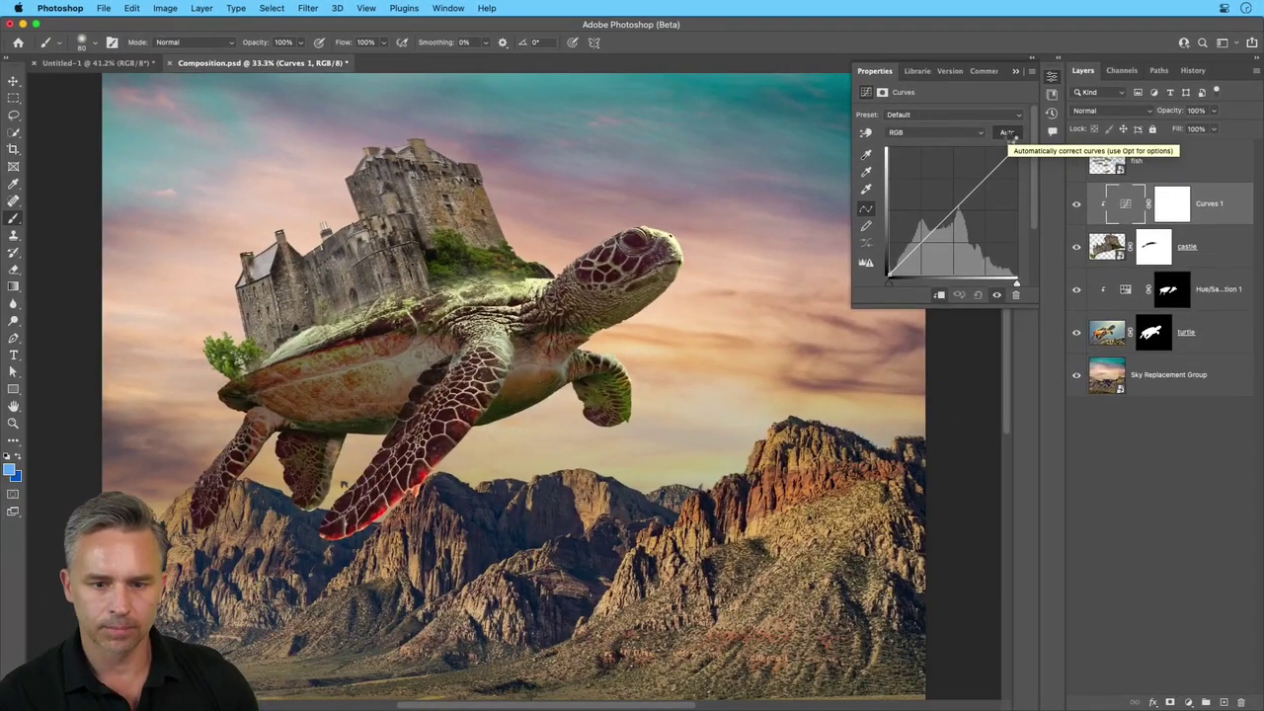
In Auto Color Correction Options, choose Enhance Per Channel Contrast with a dark green shadow target
{"action": "left_click", "coordinate": [1009, 134], "text": "alt"}
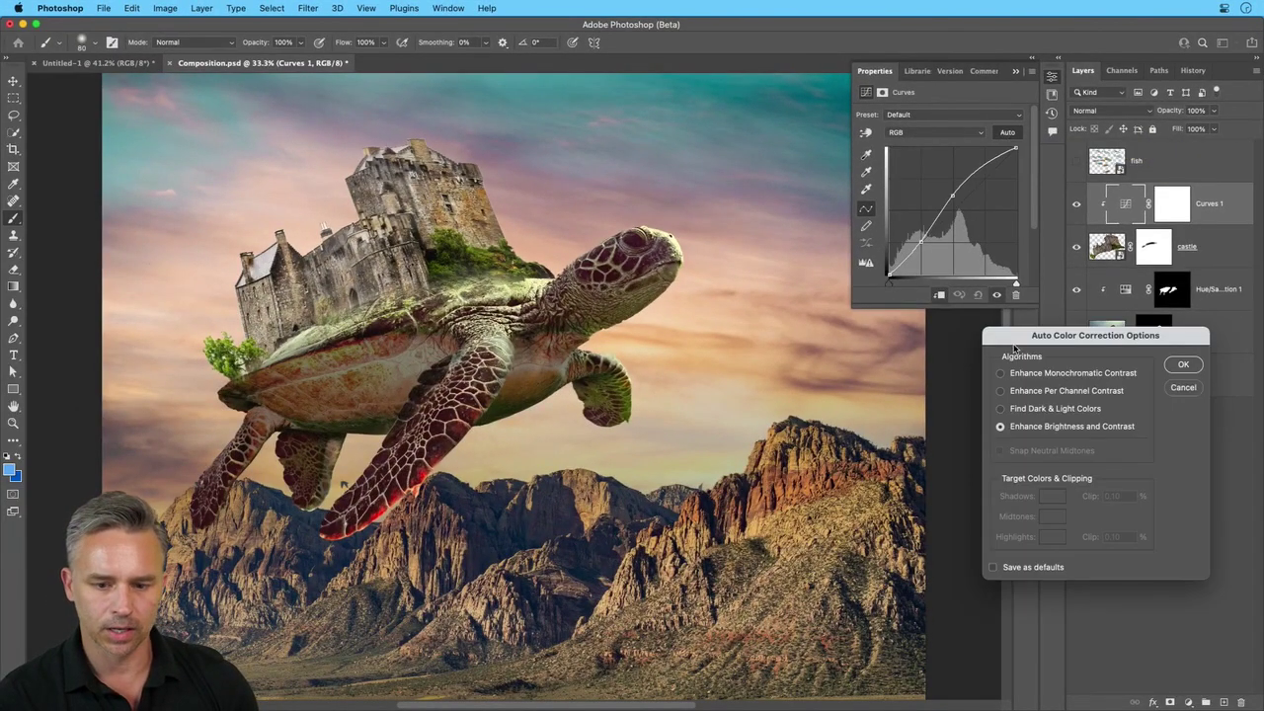
{"action": "left_click_drag", "start_coordinate": [1014, 348], "coordinate": [722, 216]}
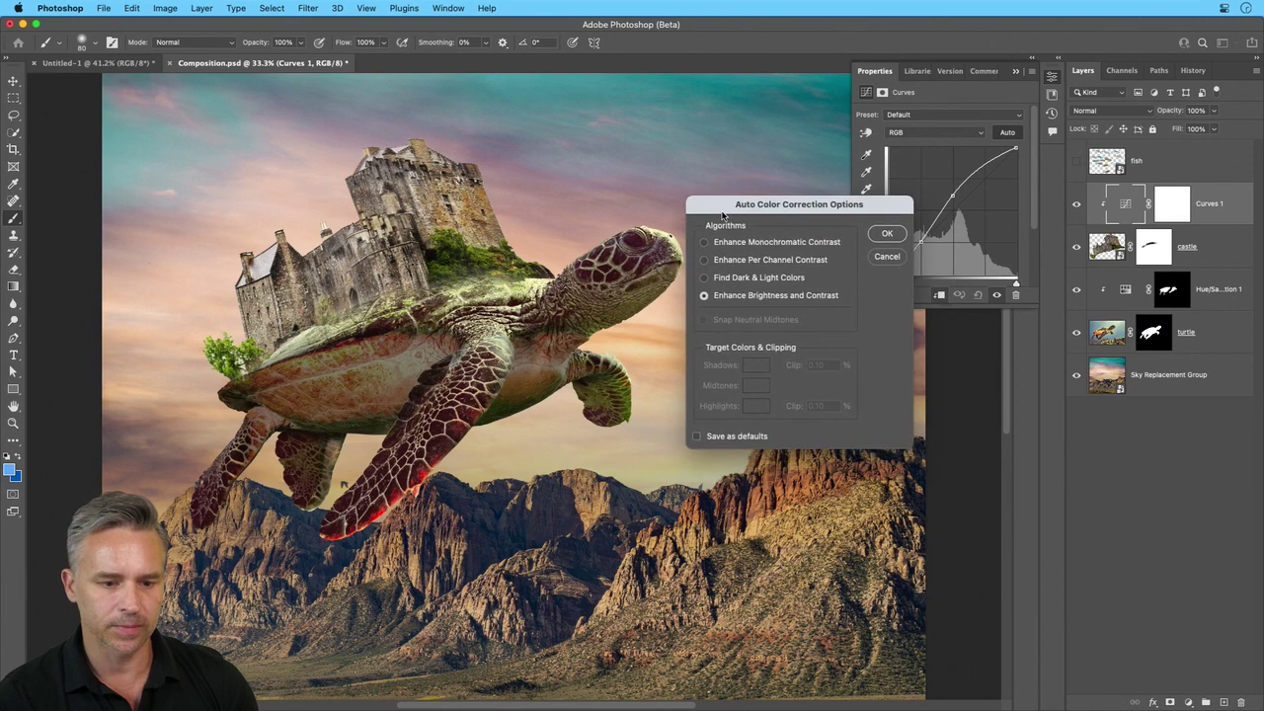
{"action": "left_click", "coordinate": [704, 261]}
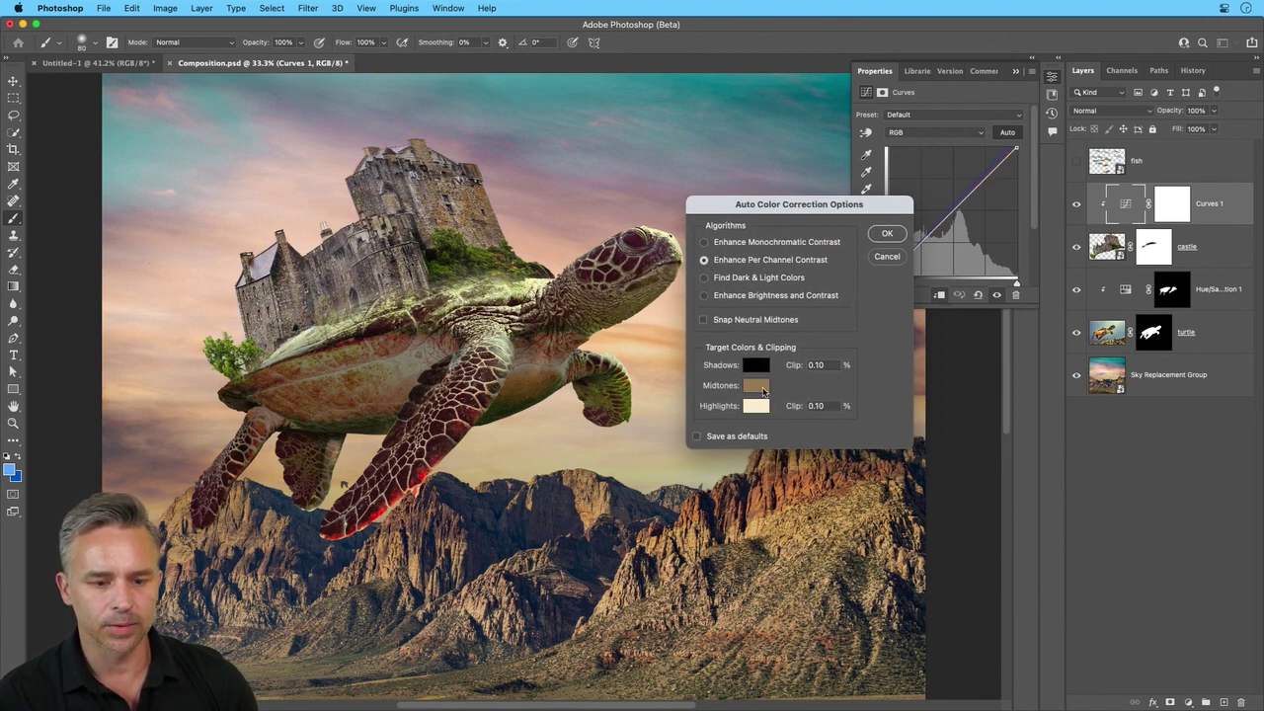
{"action": "left_click", "coordinate": [753, 365]}
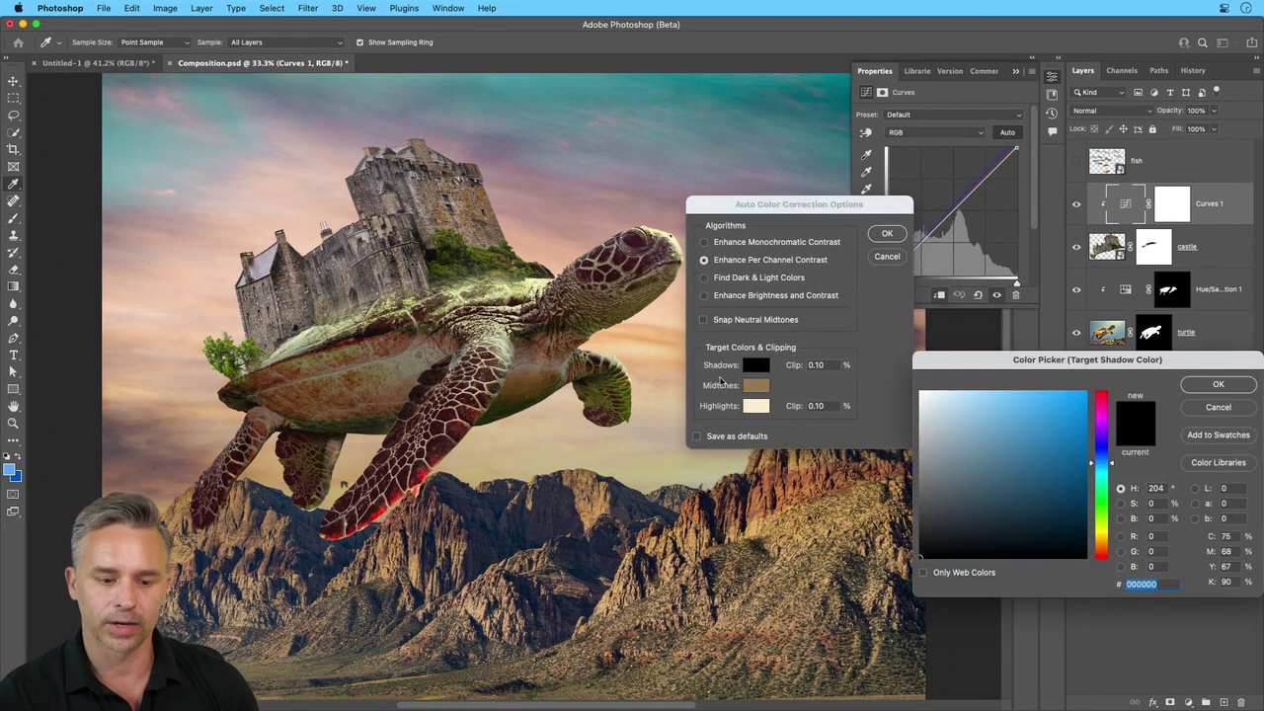
{"action": "left_click", "coordinate": [504, 409]}
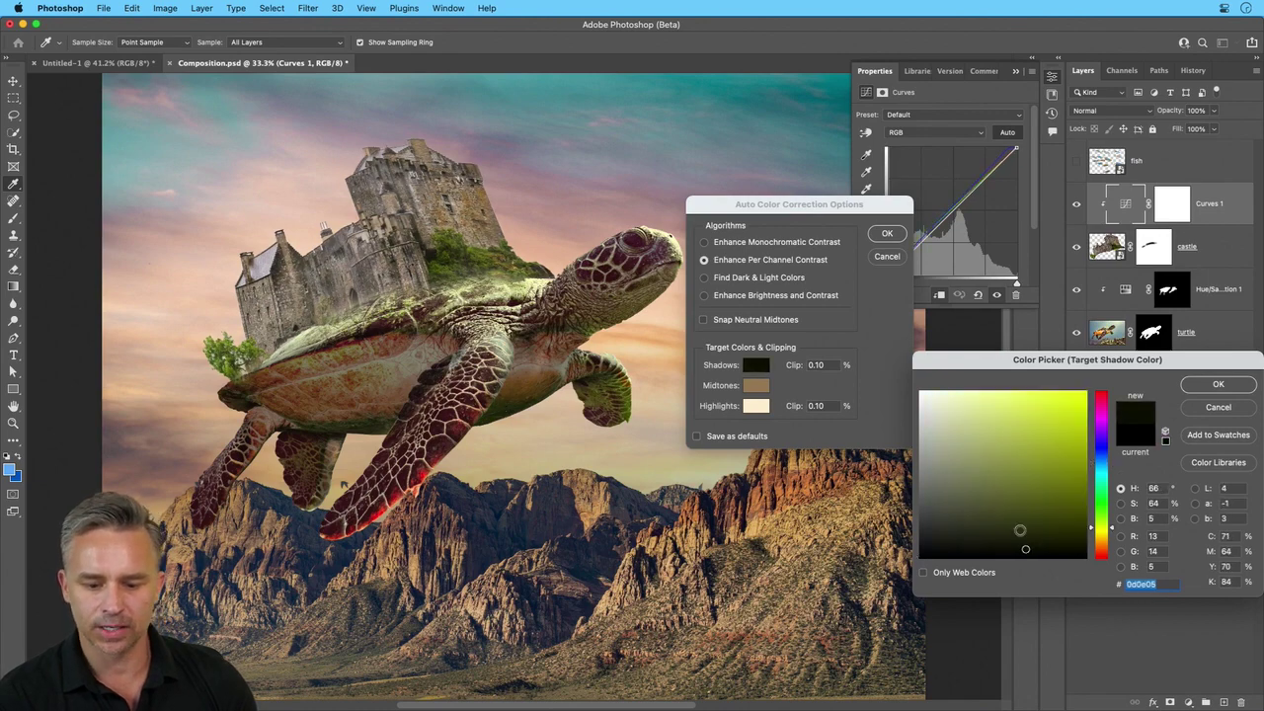
{"action": "left_click", "coordinate": [1218, 384]}
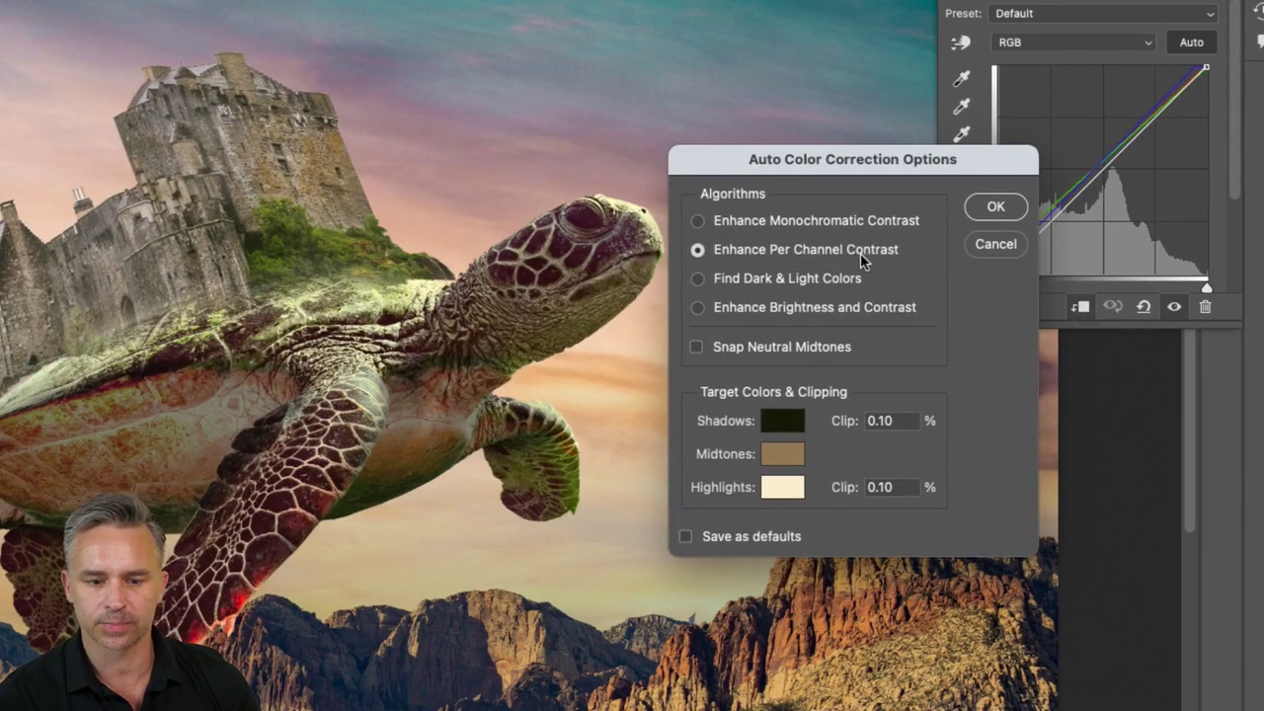
Compare the other auto algorithms, return to per-channel contrast, and sample dark brown canyon midtones
{"action": "left_click", "coordinate": [736, 281]}
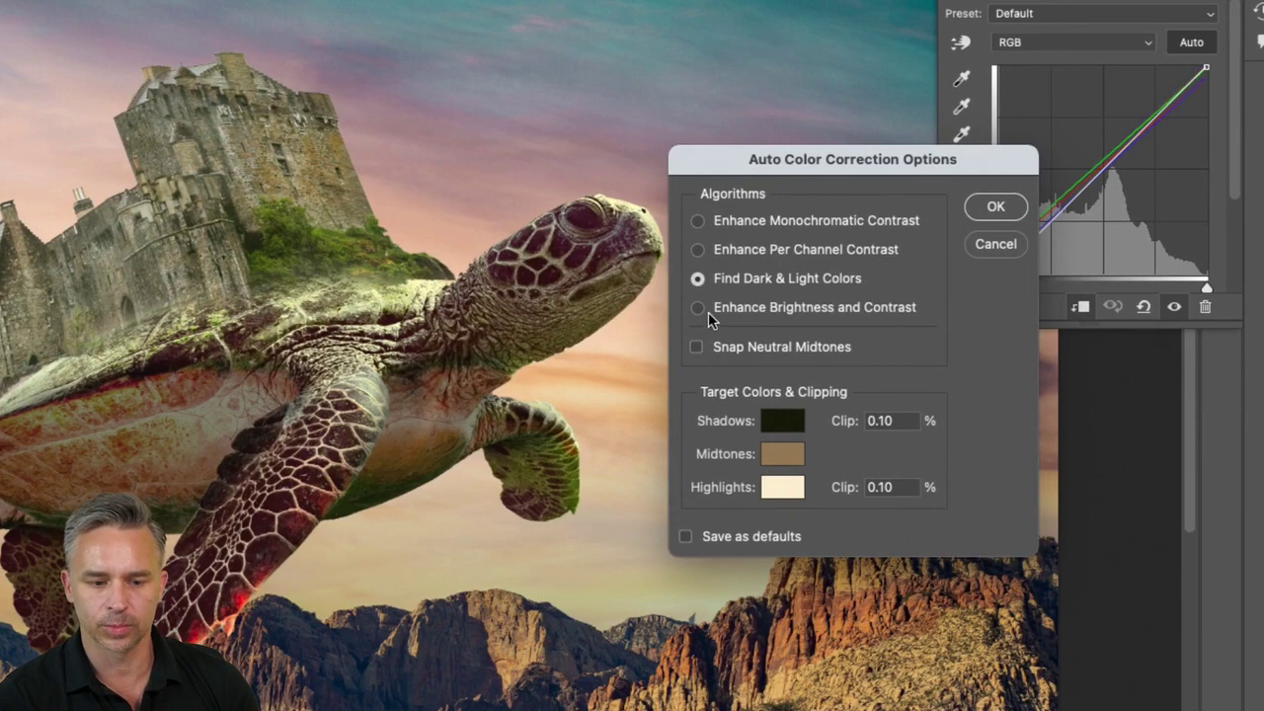
{"action": "left_click", "coordinate": [733, 307]}
{"action": "left_click", "coordinate": [726, 278]}
{"action": "left_click", "coordinate": [722, 252]}
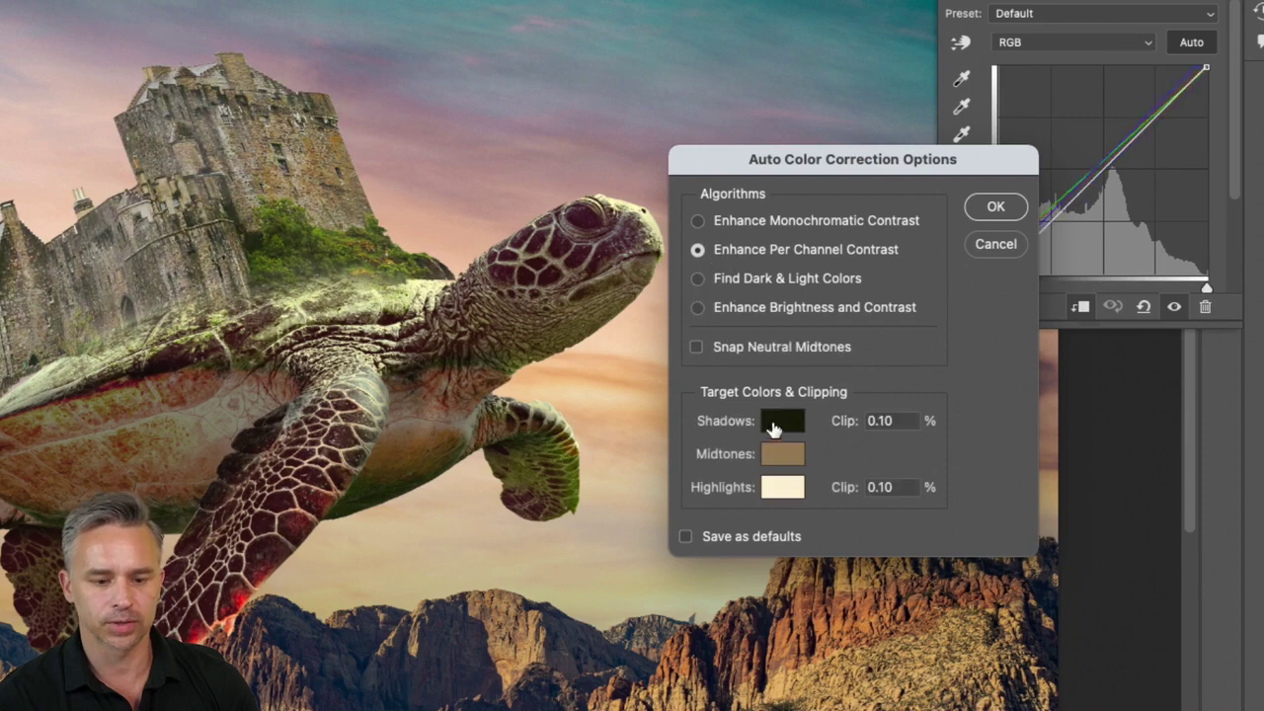
{"action": "left_click", "coordinate": [776, 457]}
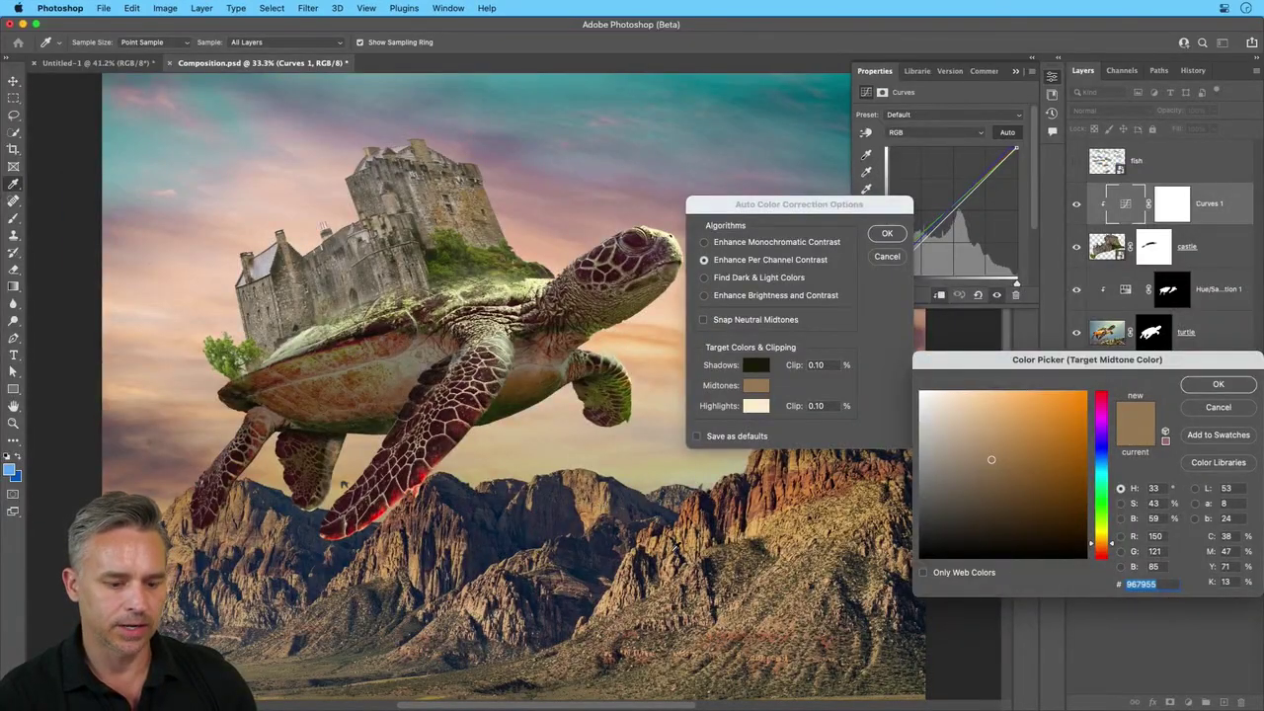
{"action": "mouse_move", "coordinate": [681, 544]}
{"action": "left_mouse_down"}
{"action": "mouse_move", "coordinate": [693, 534]}
{"action": "mouse_move", "coordinate": [697, 553]}
{"action": "left_mouse_up"}
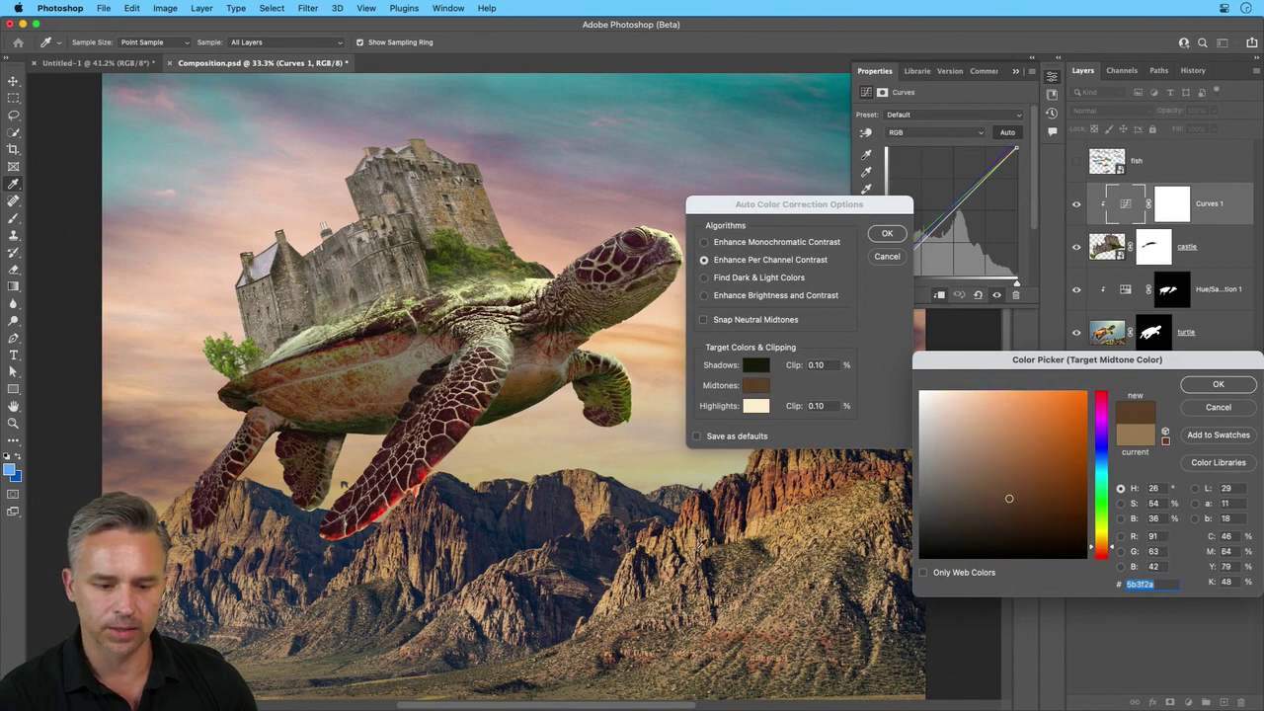
{"action": "left_click", "coordinate": [1204, 388]}
Set the highlight target to a pale peach sampled from the image
{"action": "left_click", "coordinate": [755, 407]}
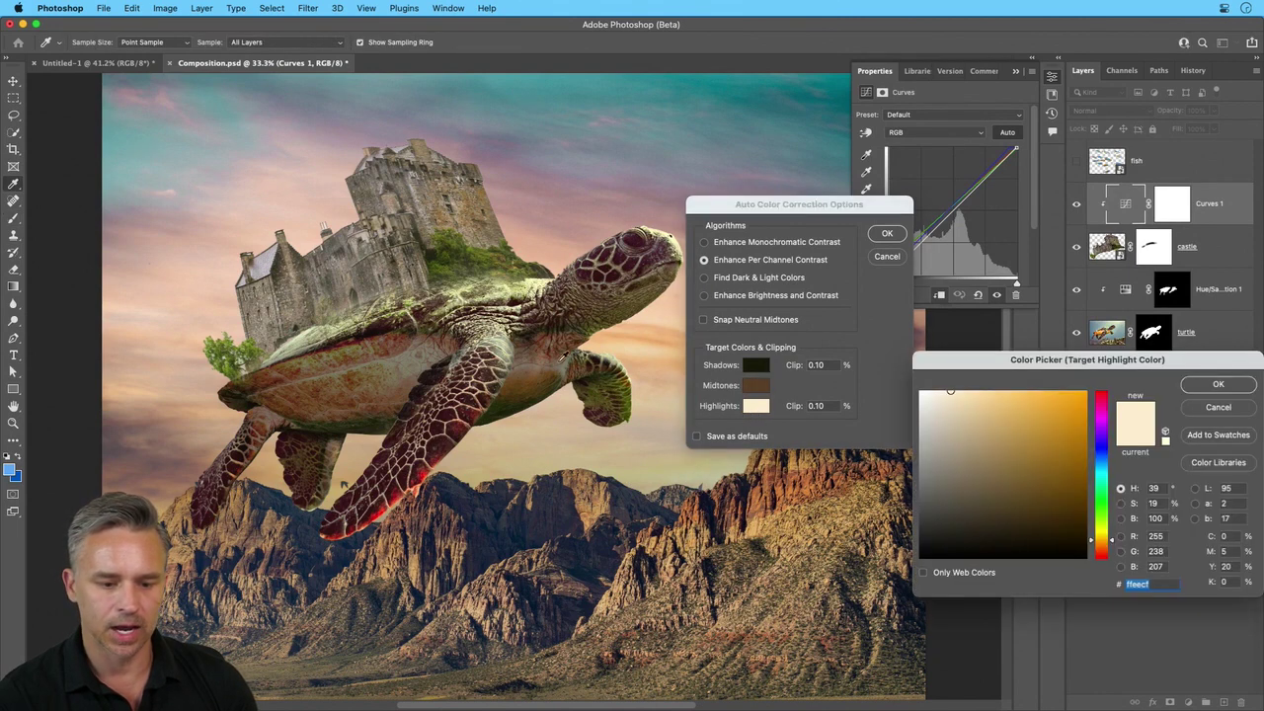
{"action": "left_click", "coordinate": [651, 476]}
{"action": "left_click", "coordinate": [658, 334]}
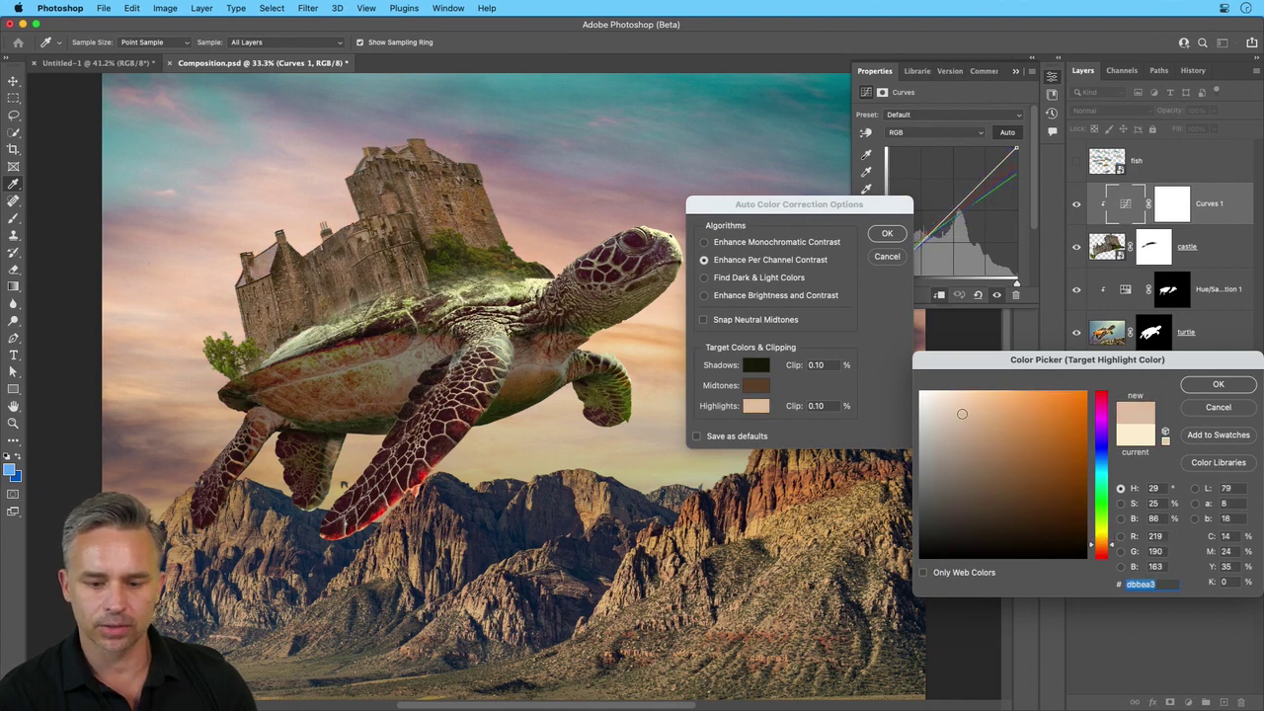
{"action": "mouse_move", "coordinate": [954, 399]}
{"action": "left_mouse_down"}
{"action": "mouse_move", "coordinate": [957, 416]}
{"action": "mouse_move", "coordinate": [963, 400]}
{"action": "left_mouse_up"}
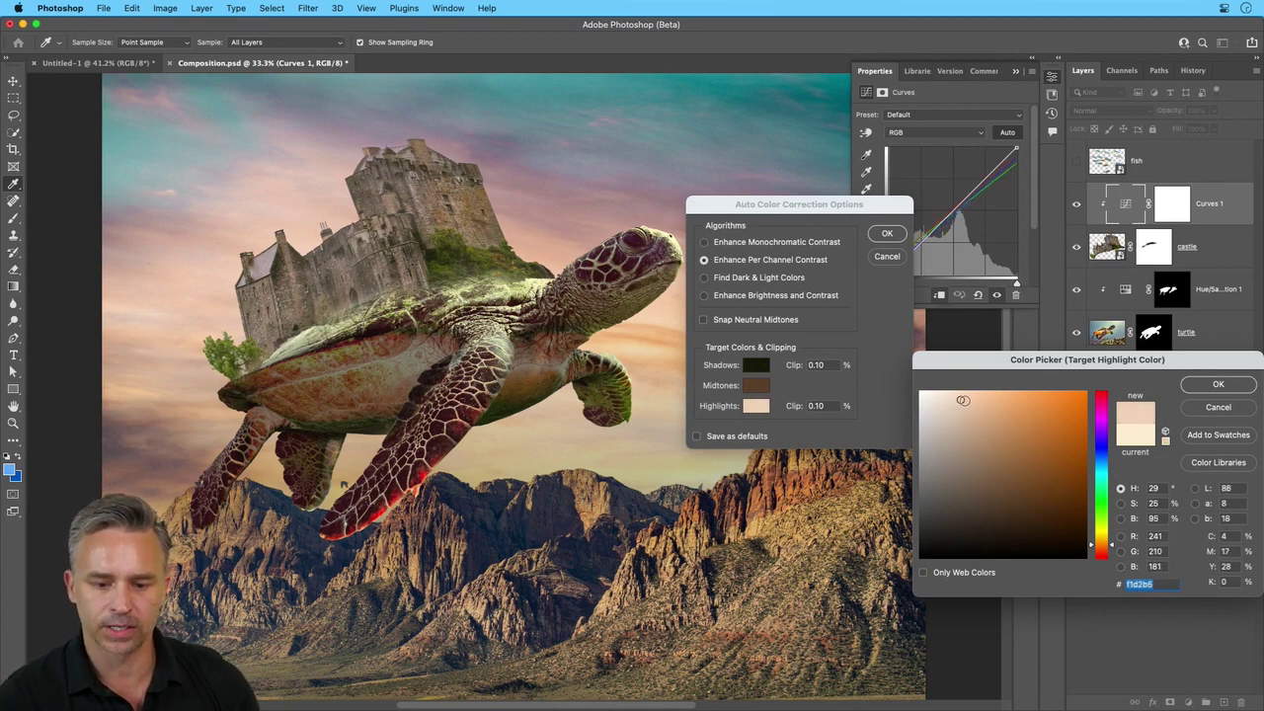
{"action": "left_click", "coordinate": [1204, 383]}
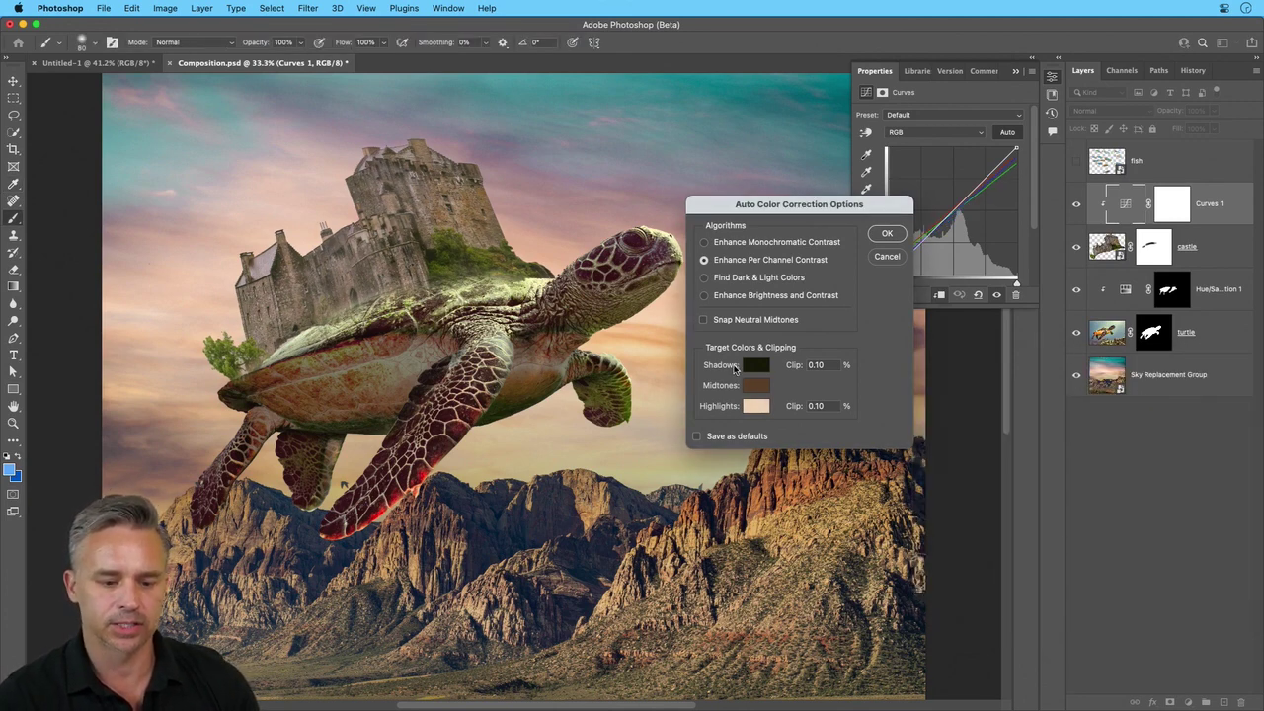
Shift the midtone target toward orange, then to a saturated rust brown
{"action": "left_click", "coordinate": [751, 386]}
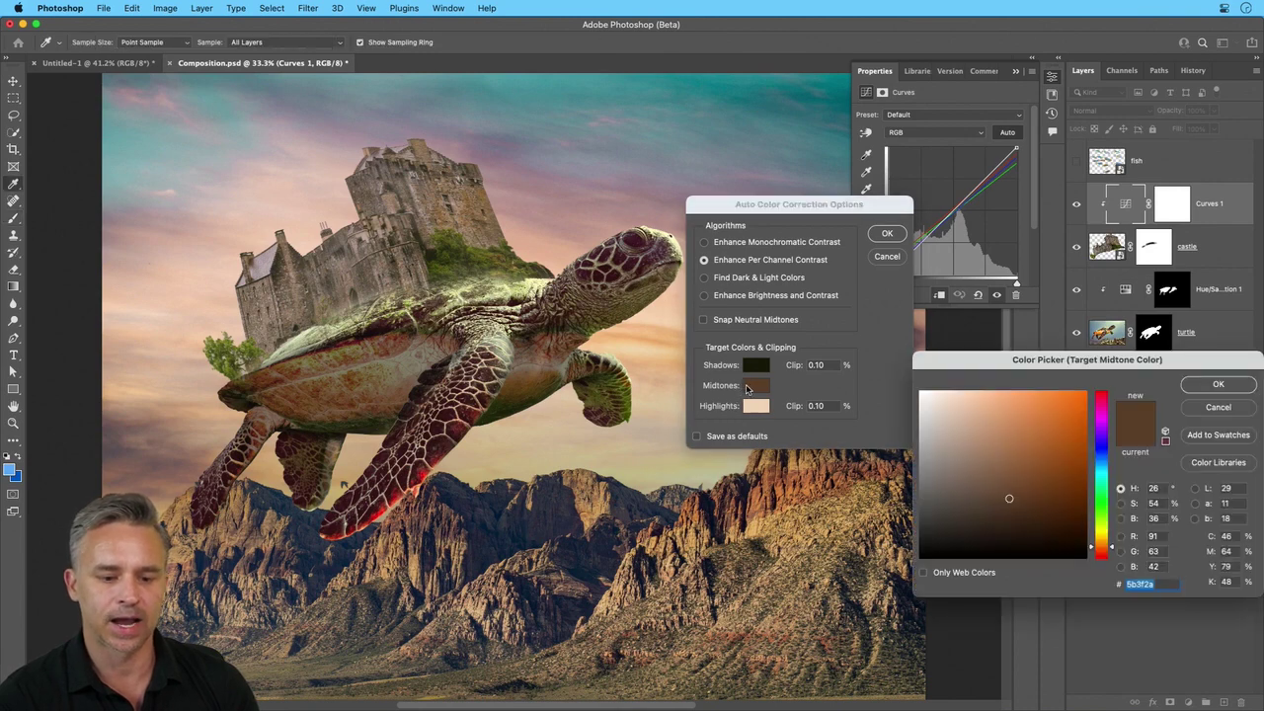
{"action": "mouse_move", "coordinate": [1004, 451]}
{"action": "left_mouse_down"}
{"action": "mouse_move", "coordinate": [991, 473]}
{"action": "mouse_move", "coordinate": [1058, 452]}
{"action": "mouse_move", "coordinate": [1060, 421]}
{"action": "mouse_move", "coordinate": [993, 477]}
{"action": "mouse_move", "coordinate": [1003, 460]}
{"action": "left_mouse_up"}
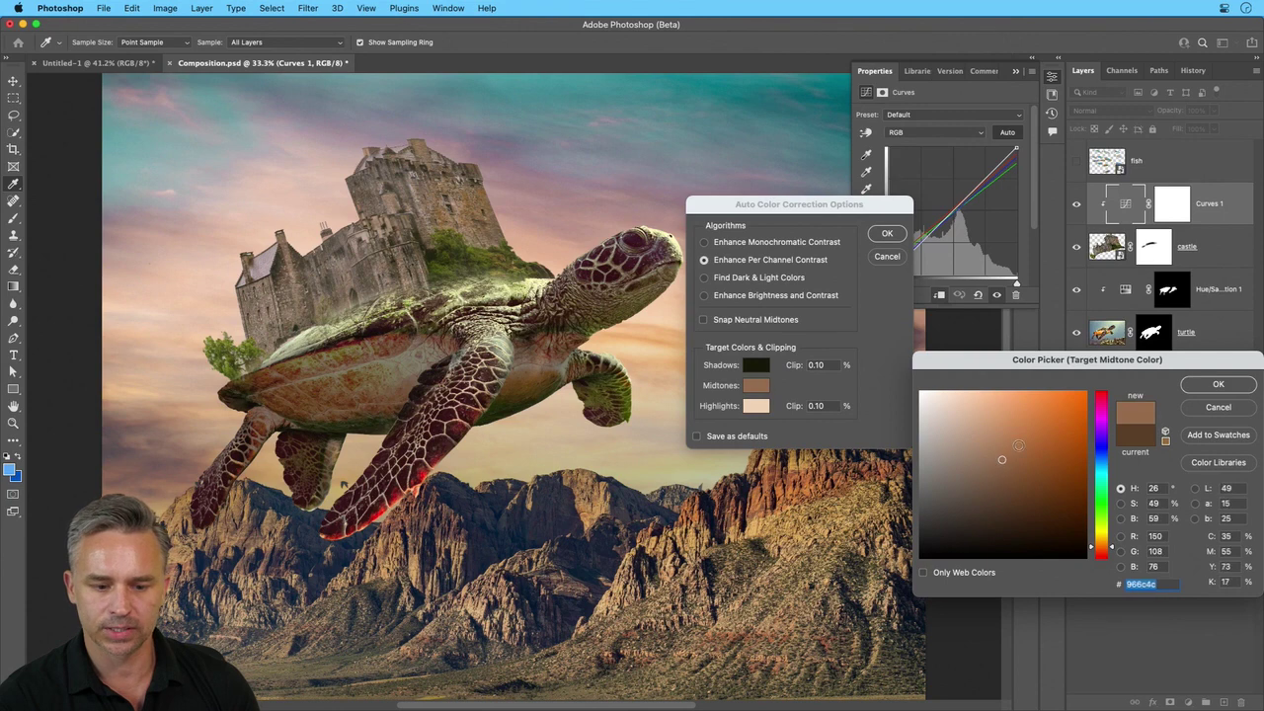
{"action": "left_click", "coordinate": [1200, 385]}
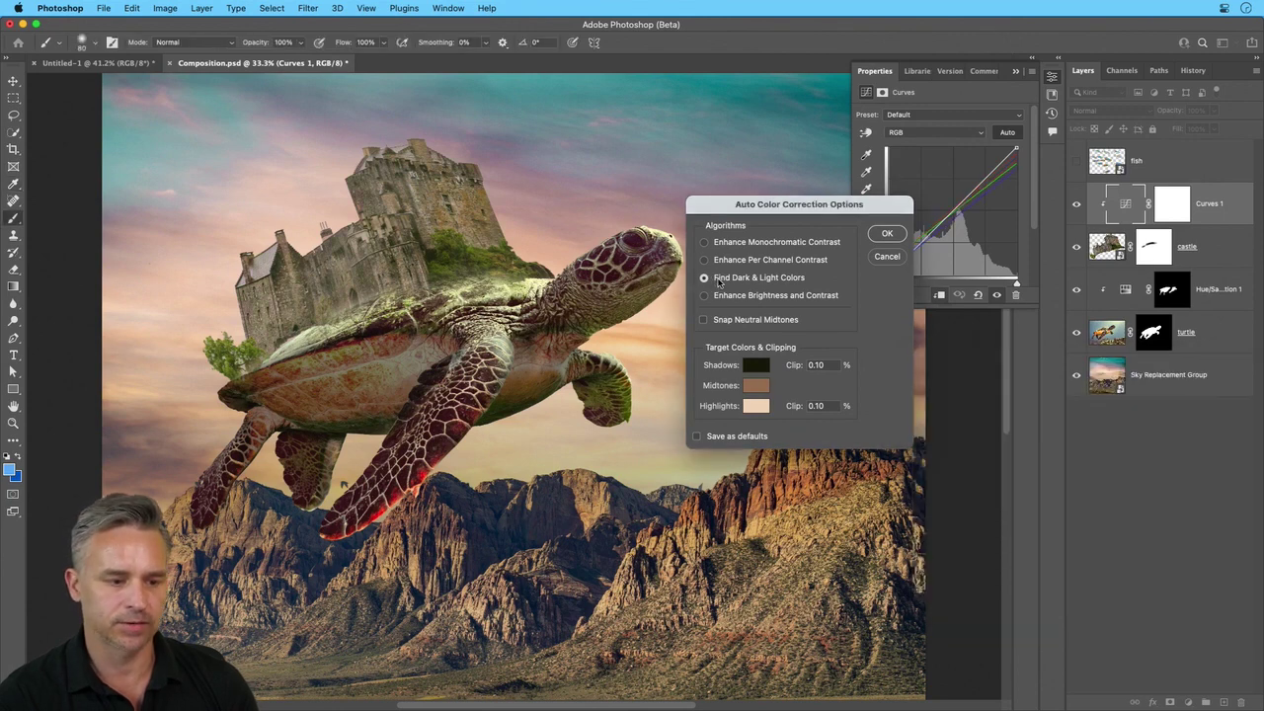
{"action": "left_click", "coordinate": [755, 388]}
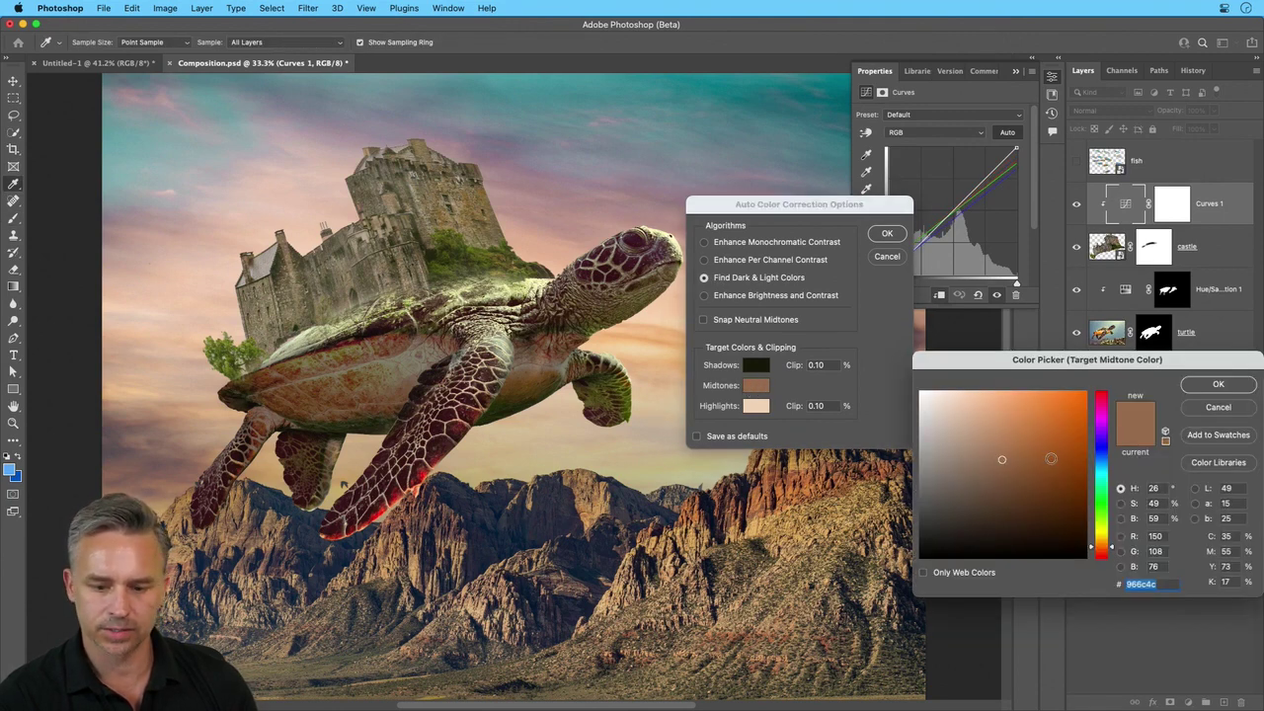
{"action": "mouse_move", "coordinate": [1051, 459]}
{"action": "left_mouse_down"}
{"action": "mouse_move", "coordinate": [1071, 457]}
{"action": "mouse_move", "coordinate": [1032, 460]}
{"action": "mouse_move", "coordinate": [1087, 459]}
{"action": "left_mouse_up"}
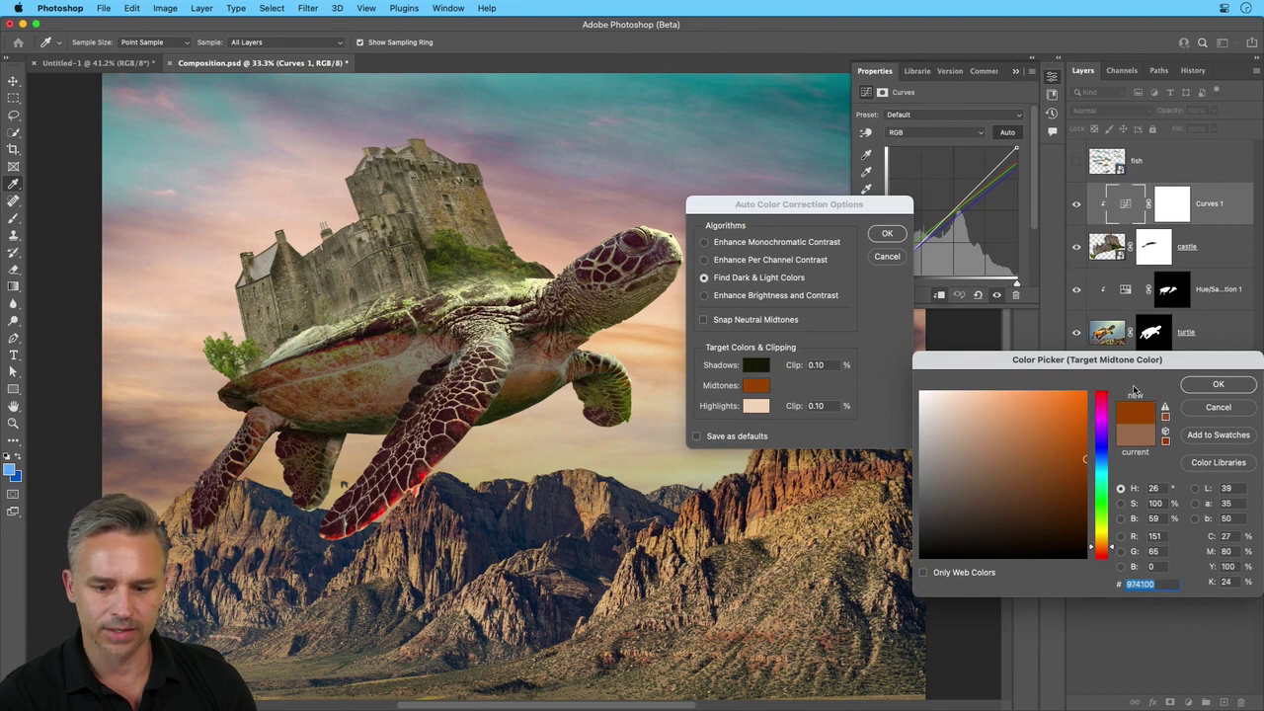
{"action": "left_click", "coordinate": [1217, 385]}
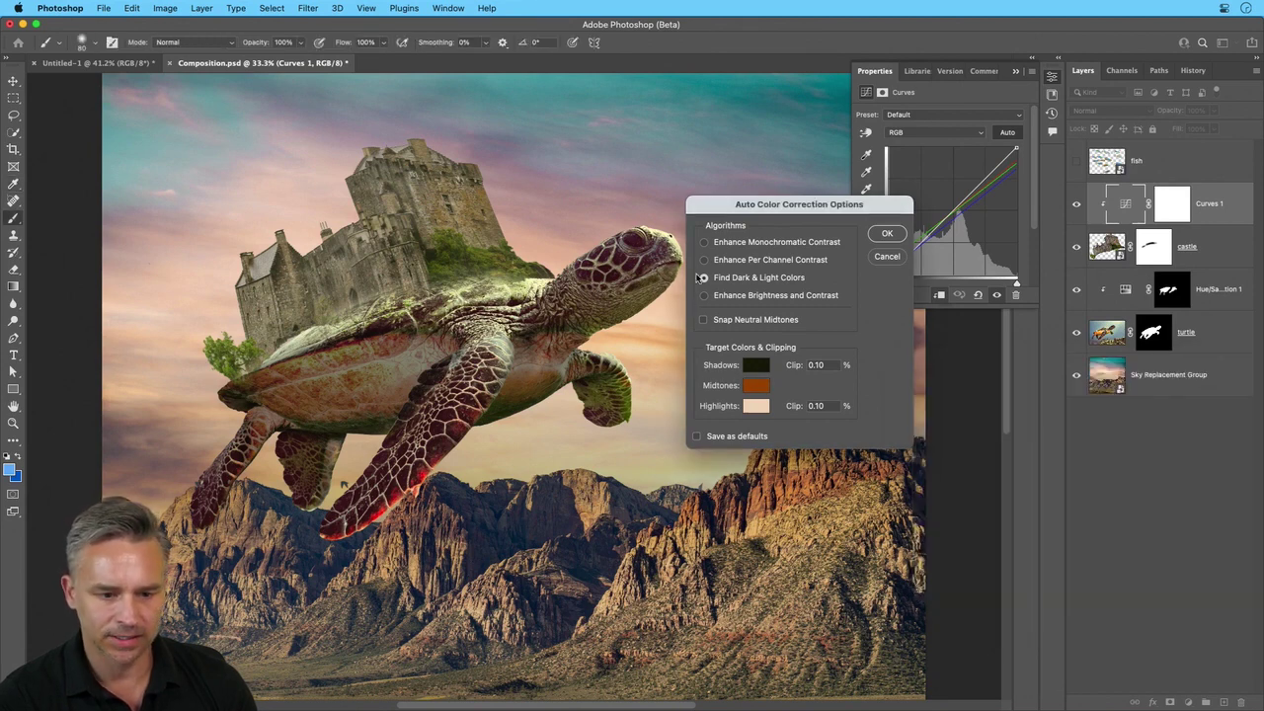
Keep per-channel contrast and set the midtone target to a brown sampled from the turtle's head
{"action": "left_click", "coordinate": [732, 262]}
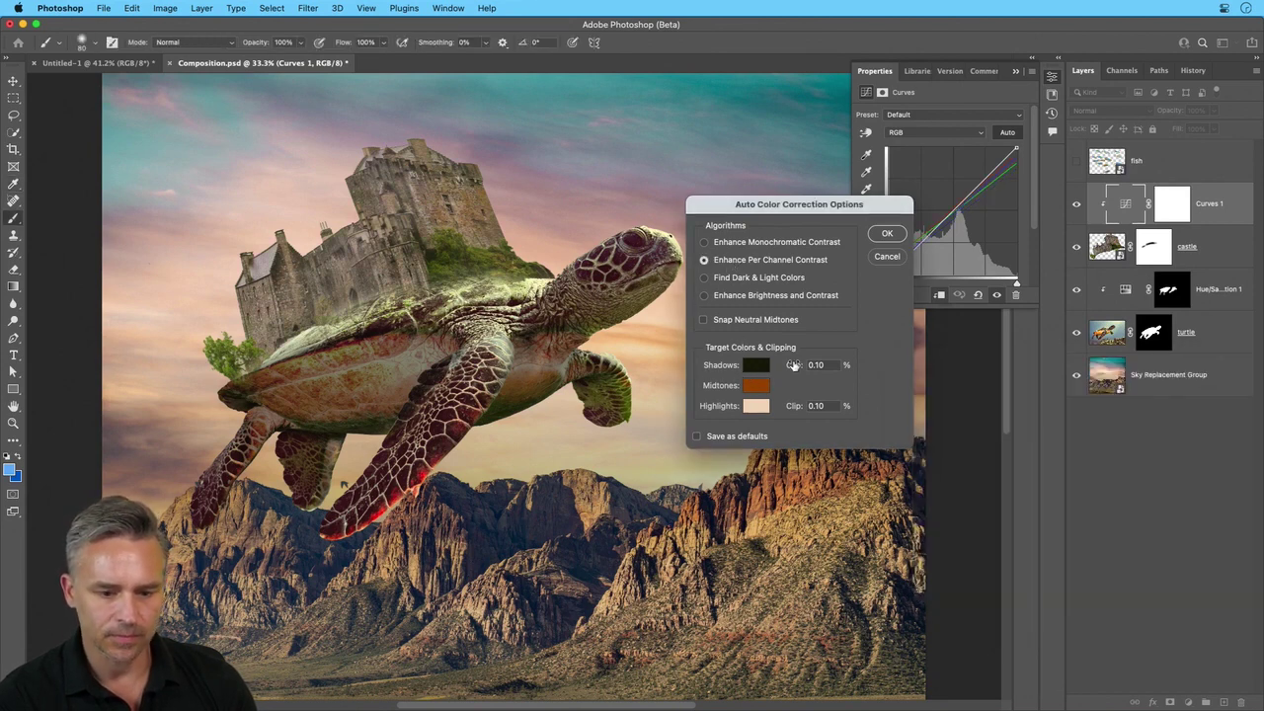
{"action": "left_click", "coordinate": [756, 387]}
{"action": "left_click", "coordinate": [962, 458]}
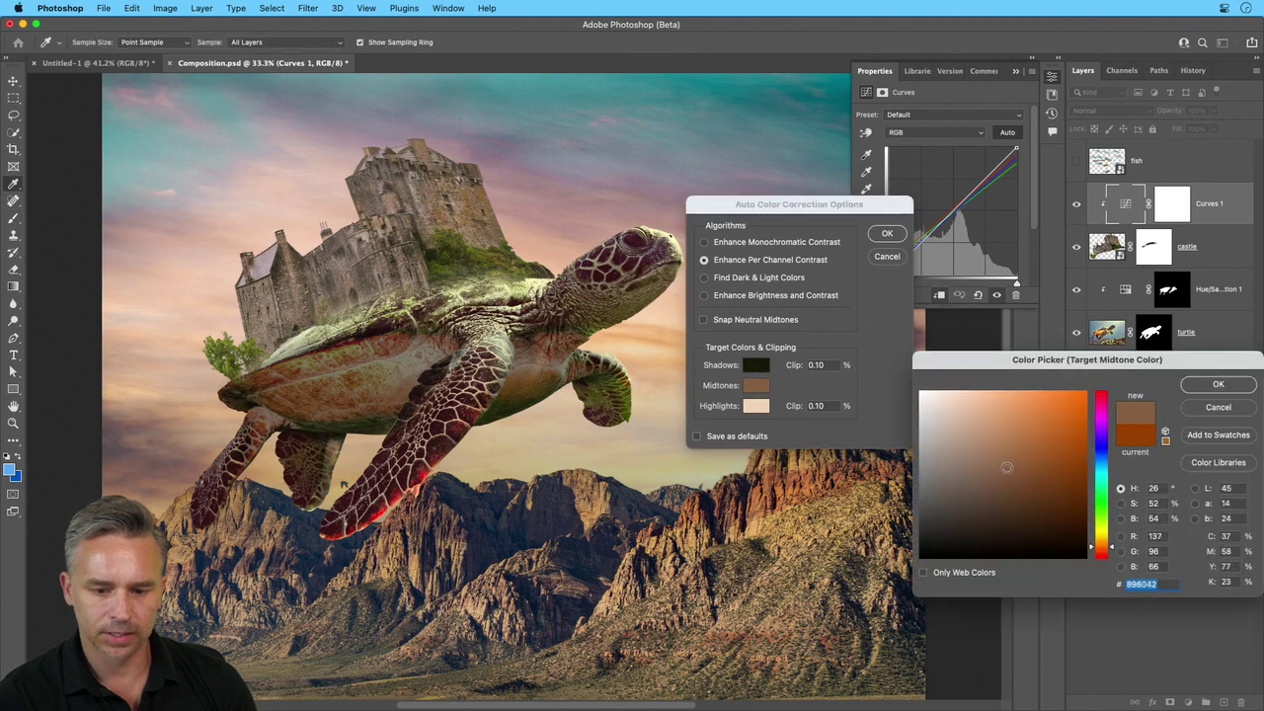
{"action": "left_click", "coordinate": [1010, 465]}
{"action": "mouse_move", "coordinate": [1015, 464]}
{"action": "left_mouse_down"}
{"action": "mouse_move", "coordinate": [1084, 470]}
{"action": "mouse_move", "coordinate": [1024, 465]}
{"action": "left_mouse_up"}
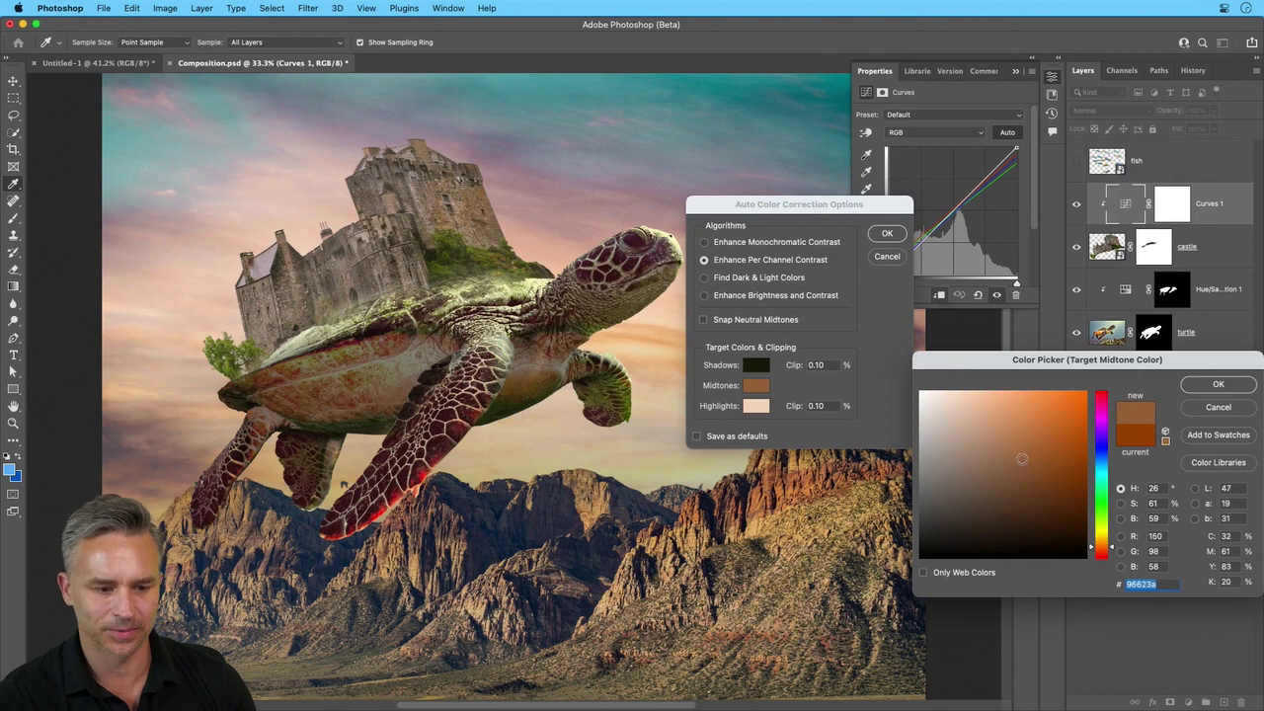
{"action": "left_click", "coordinate": [612, 254]}
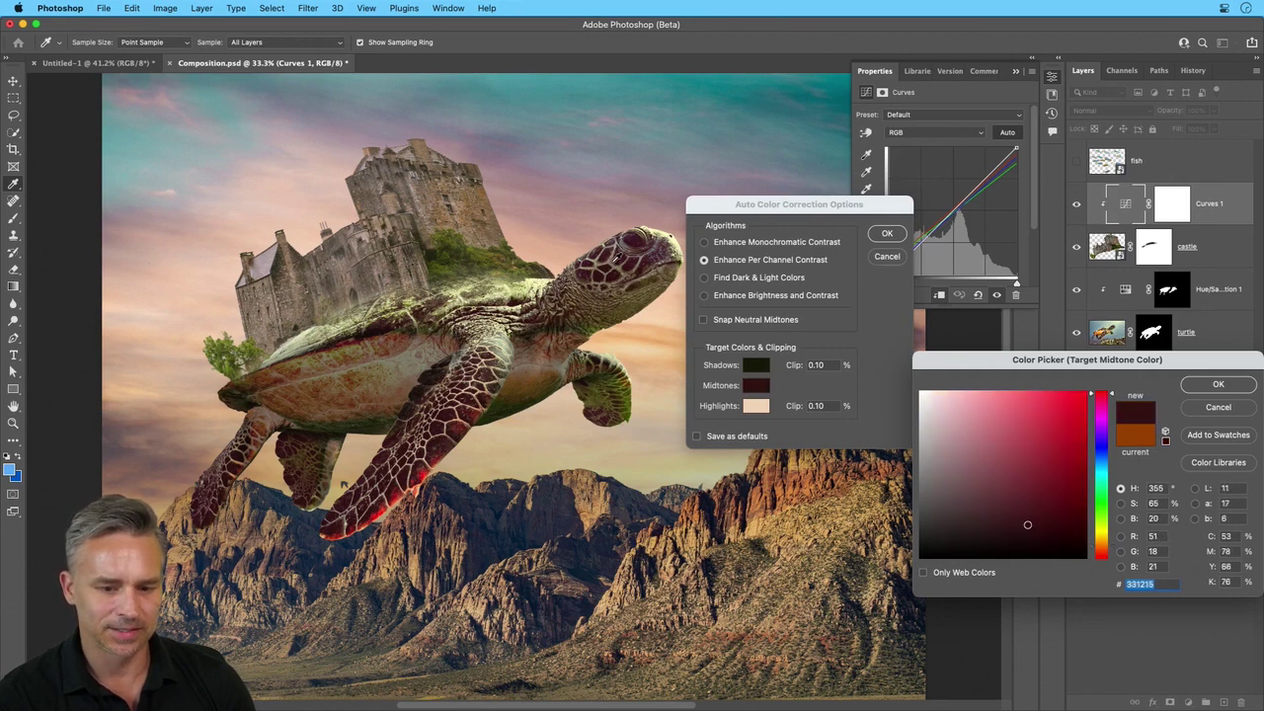
{"action": "left_click", "coordinate": [613, 256]}
{"action": "left_click", "coordinate": [1218, 384]}
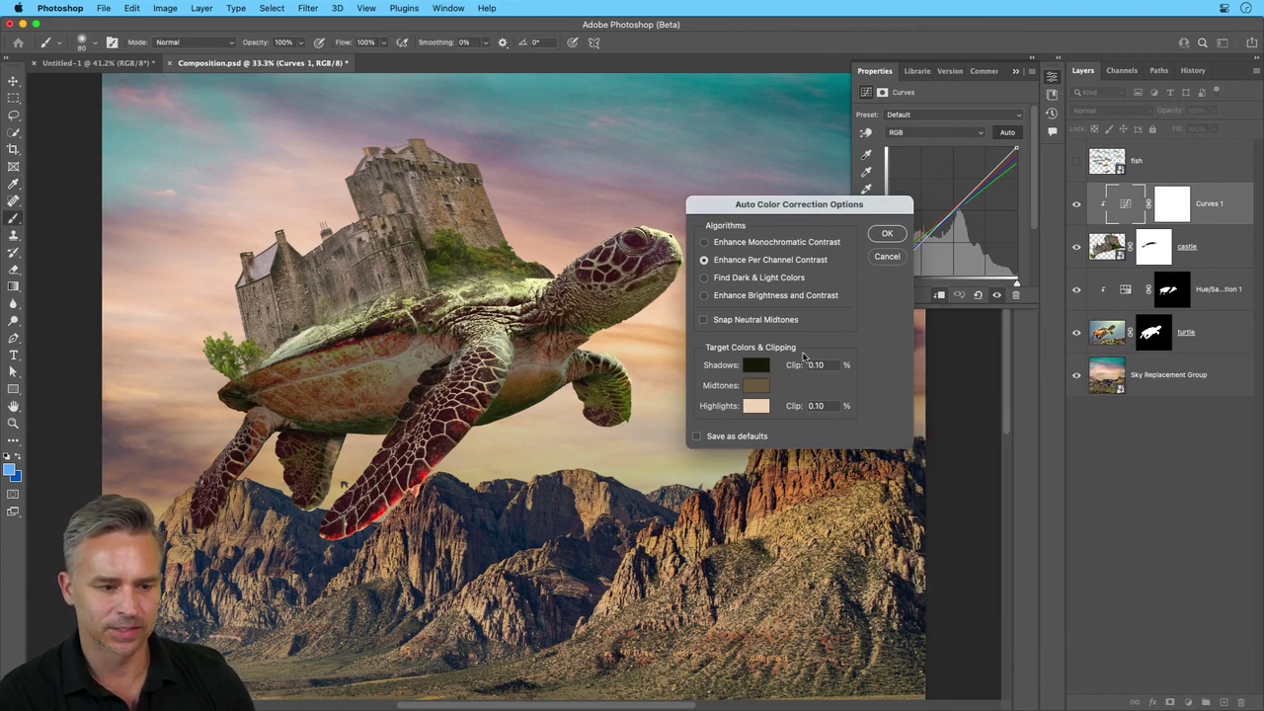
Set the shadow target colour to near-black
{"action": "left_click", "coordinate": [755, 365]}
{"action": "left_click_drag", "start_coordinate": [978, 534], "coordinate": [902, 590]}
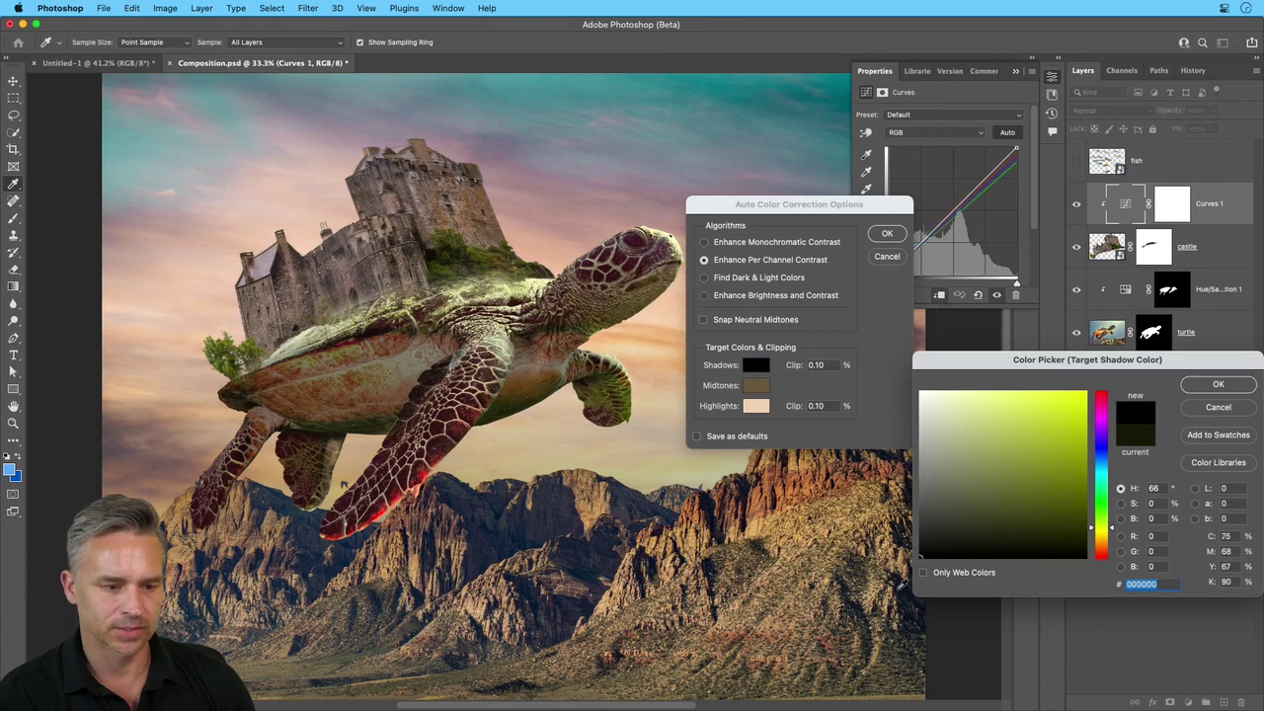
{"action": "left_click", "coordinate": [980, 555]}
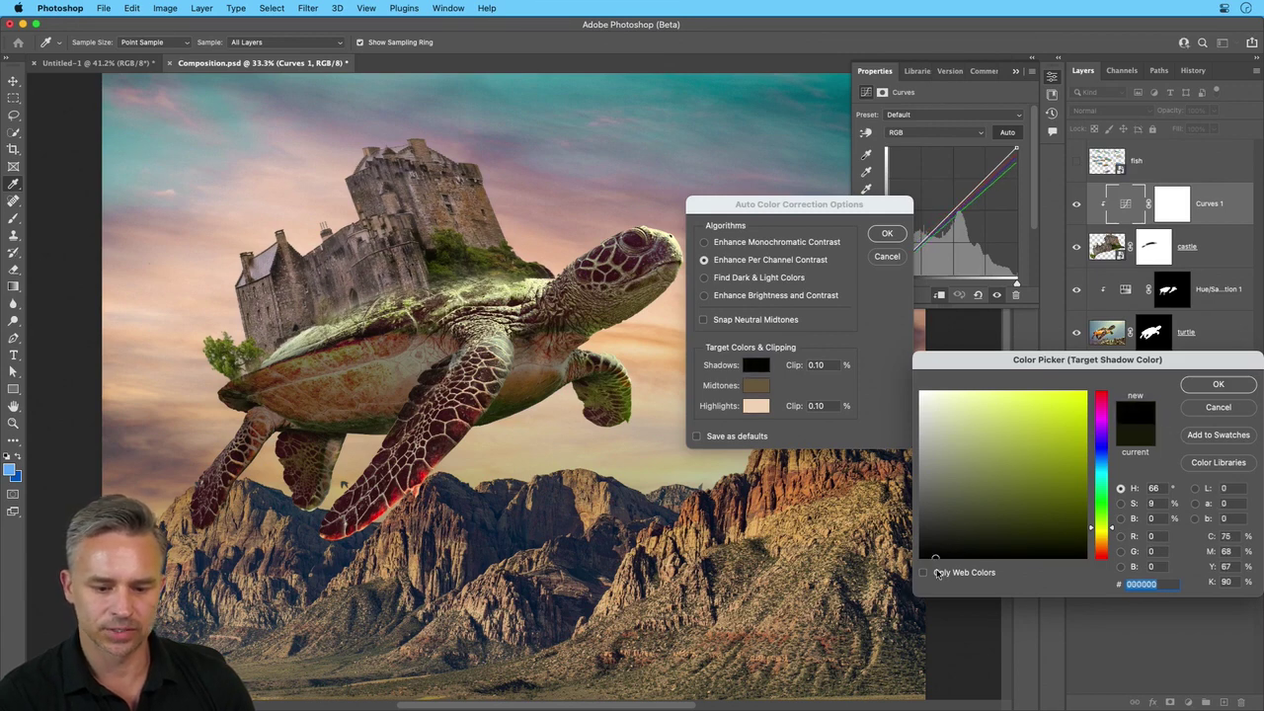
{"action": "left_click", "coordinate": [1221, 388]}
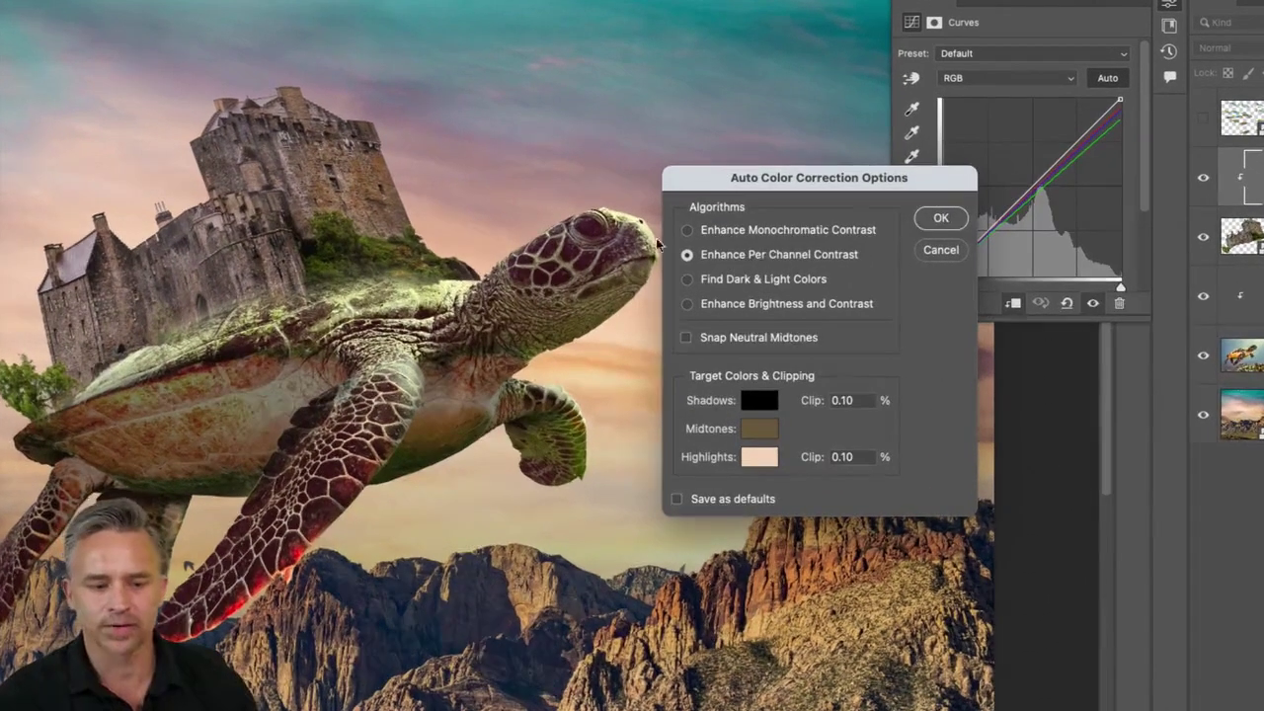
Save the auto-colour targets as defaults and steepen Curves 1 with raised highlight and shadow points
{"action": "left_click", "coordinate": [939, 218]}
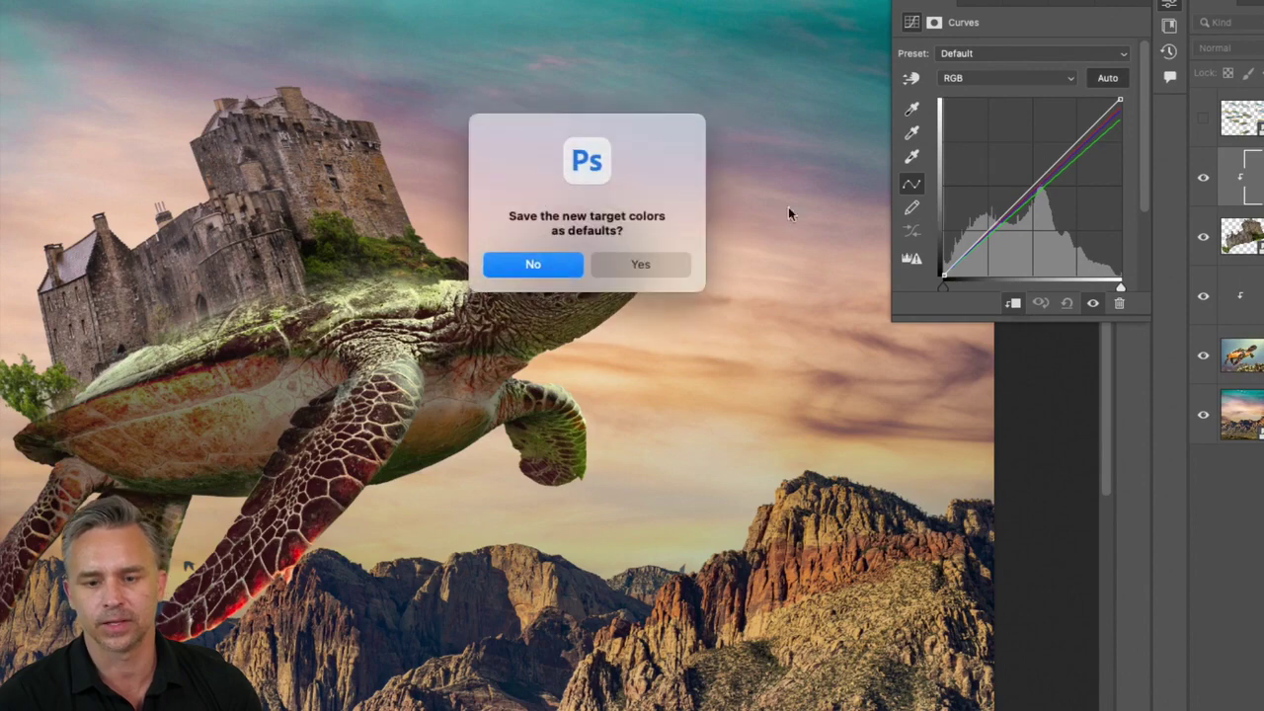
{"action": "left_click", "coordinate": [620, 263]}
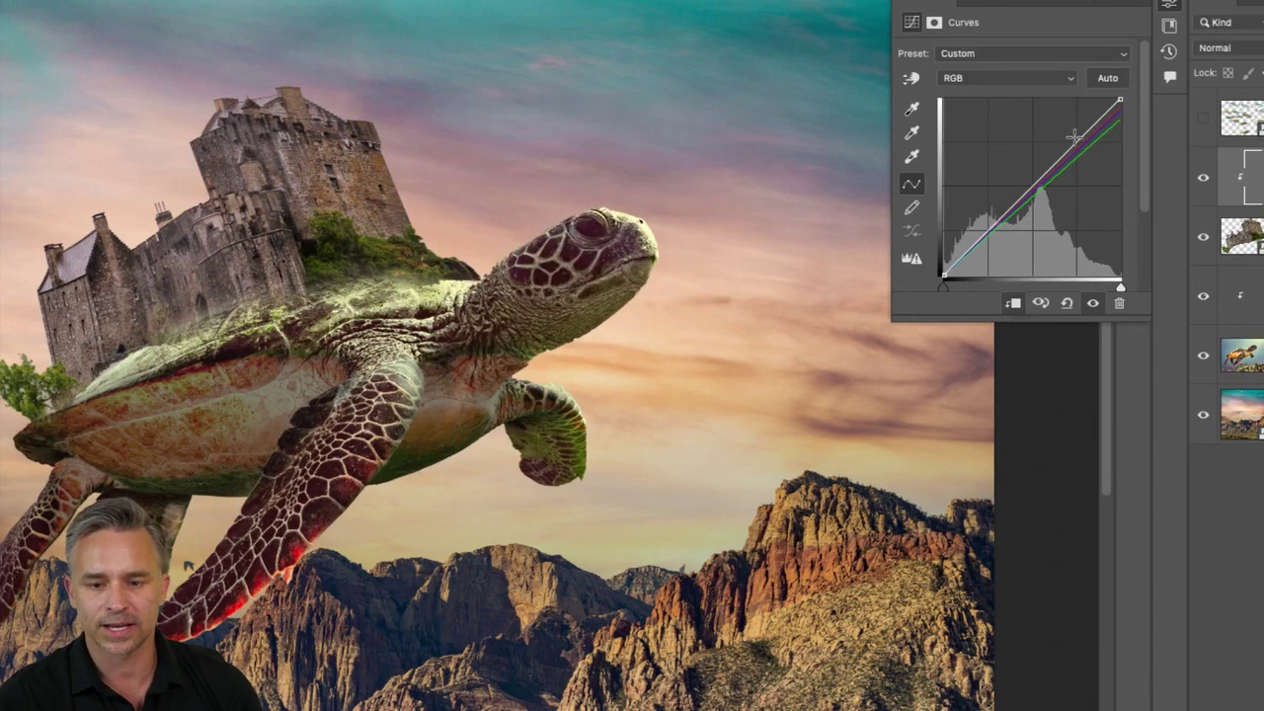
{"action": "left_click_drag", "start_coordinate": [1076, 141], "coordinate": [1074, 130]}
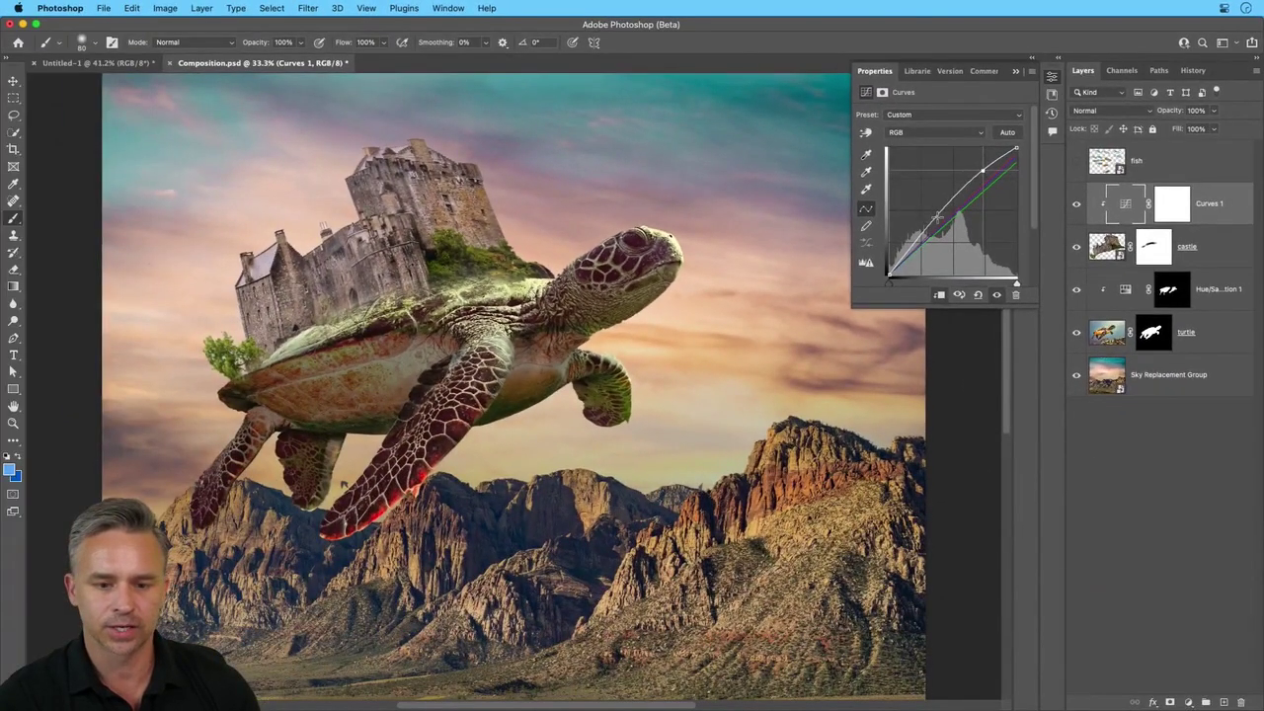
{"action": "left_click_drag", "start_coordinate": [874, 291], "coordinate": [875, 317]}
{"action": "left_click_drag", "start_coordinate": [980, 176], "coordinate": [978, 166]}
{"action": "left_click_drag", "start_coordinate": [937, 234], "coordinate": [930, 225]}
{"action": "left_click", "coordinate": [1202, 253]}
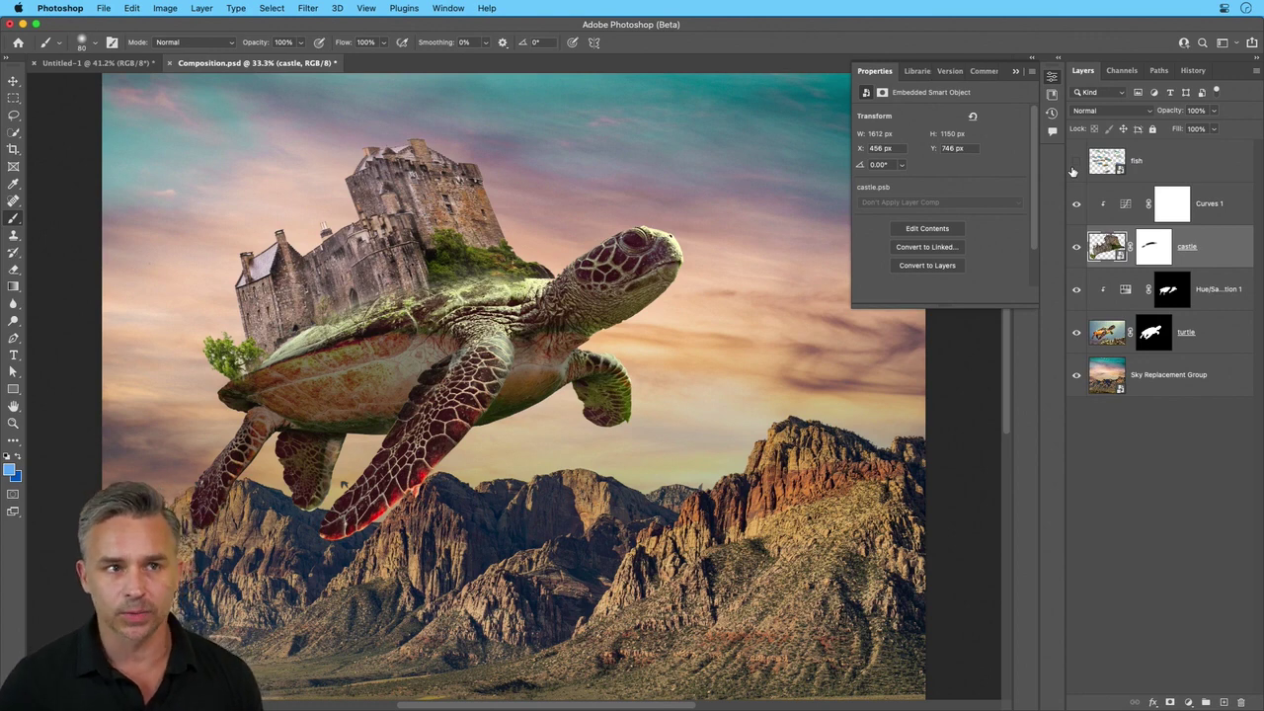
Drag the turtle, castle and Curves 1 layers together to the right, then reselect all four layers
{"action": "left_click", "coordinate": [1014, 72]}
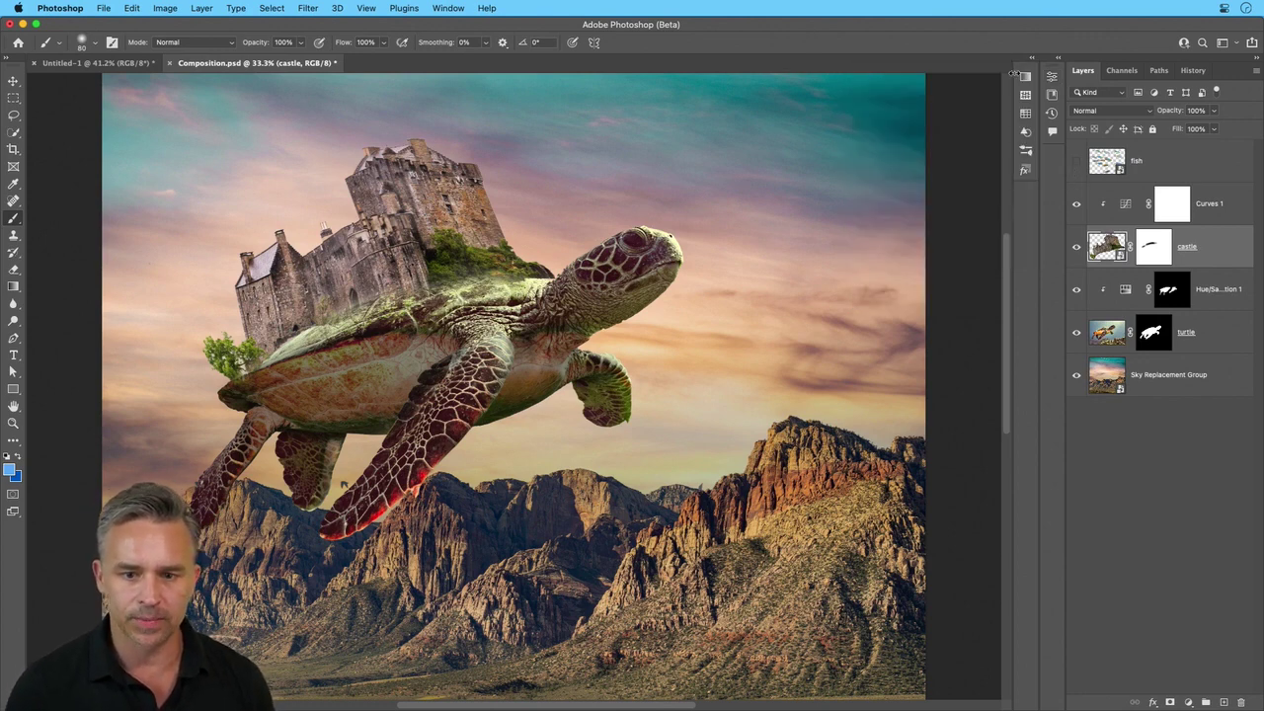
{"action": "key", "text": "super+minus"}
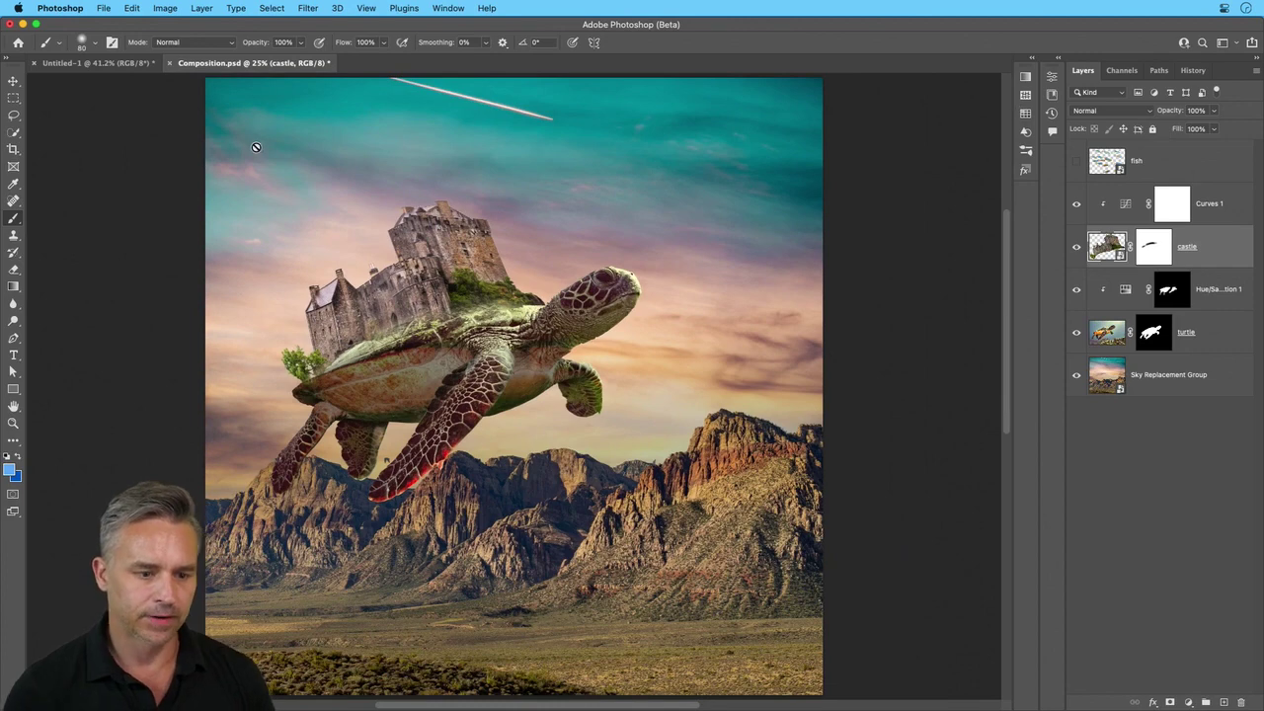
{"action": "left_click", "coordinate": [12, 80]}
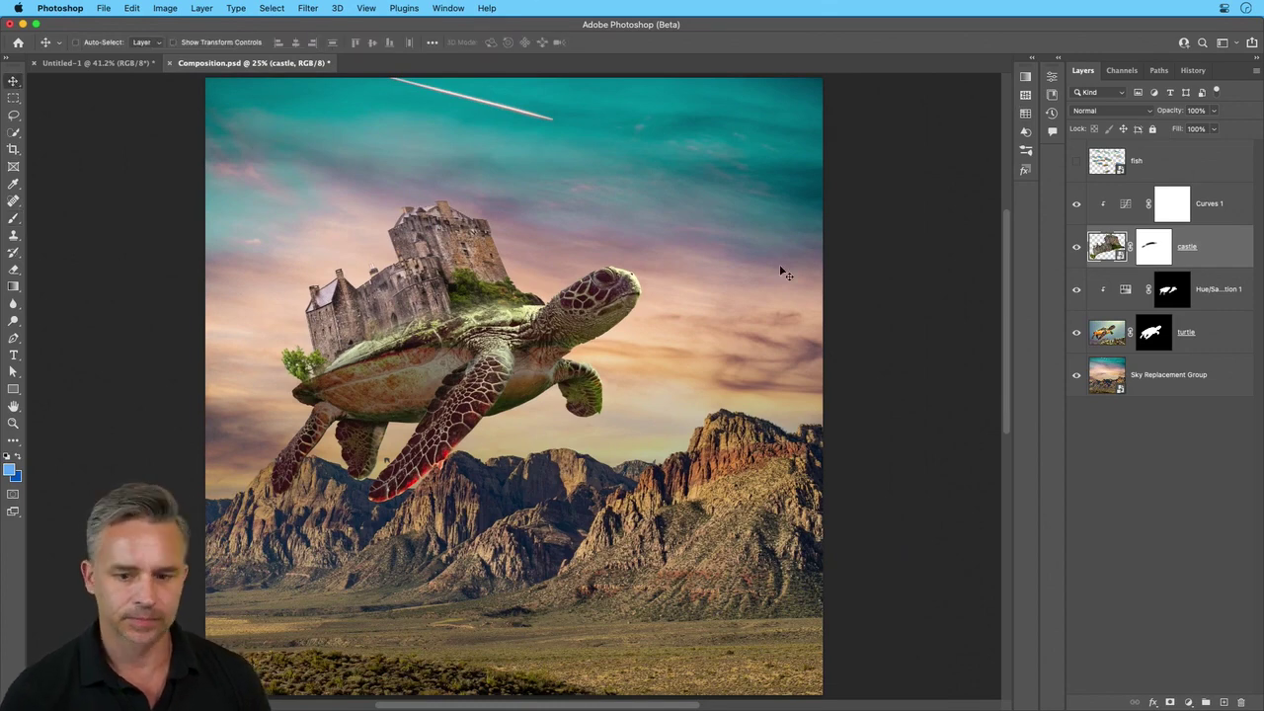
{"action": "left_click", "coordinate": [1194, 336]}
{"action": "left_click", "coordinate": [1202, 203], "text": "shift"}
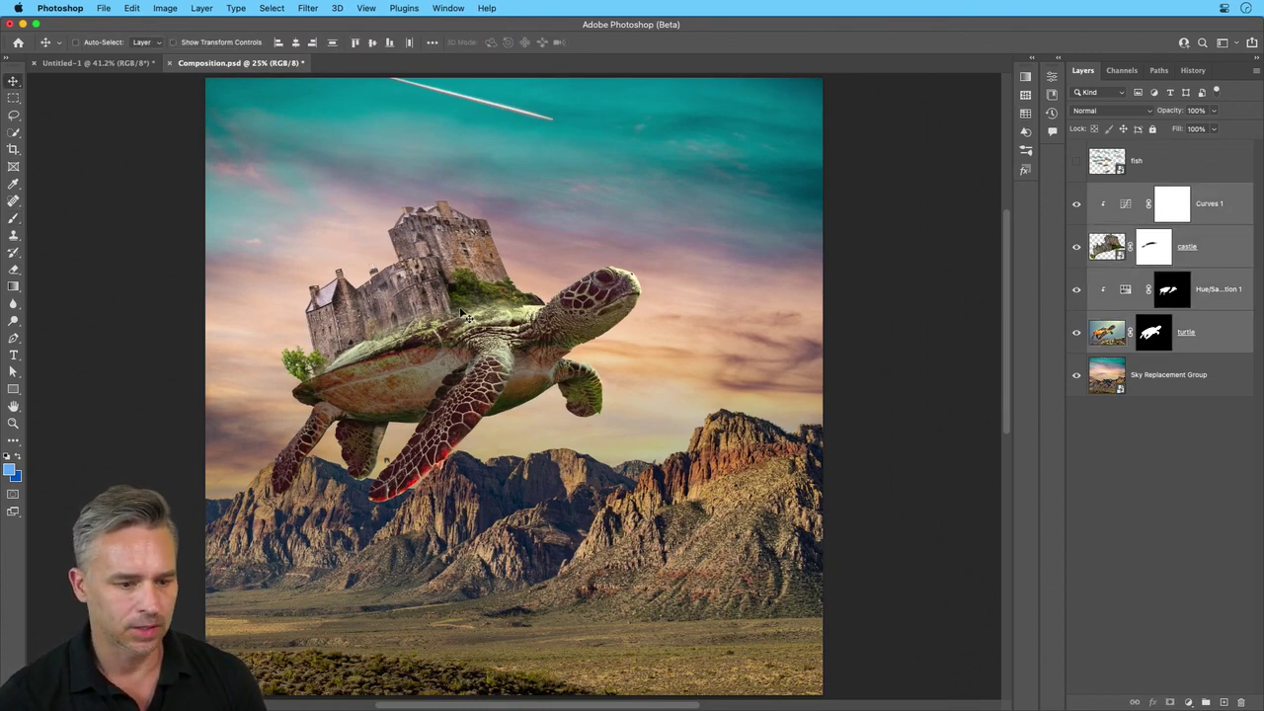
{"action": "left_click_drag", "start_coordinate": [466, 314], "coordinate": [534, 311]}
{"action": "key", "text": "super+equal"}
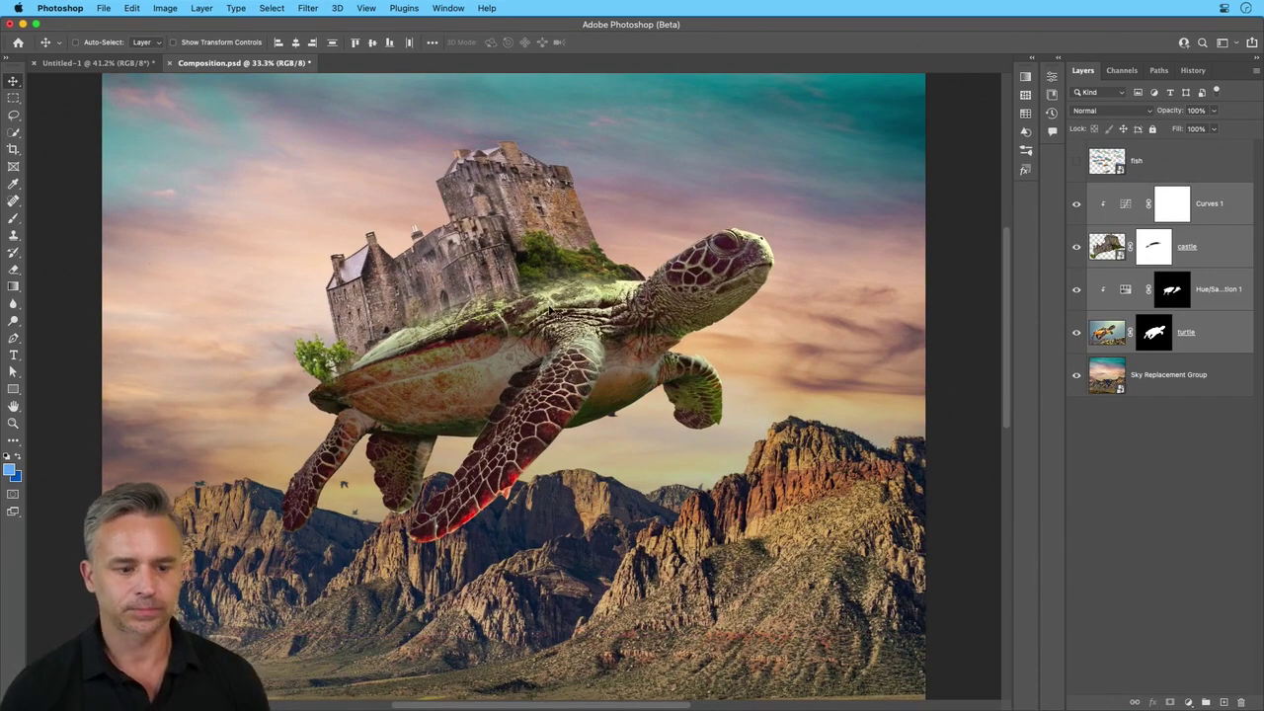
{"action": "left_click", "coordinate": [1170, 240]}
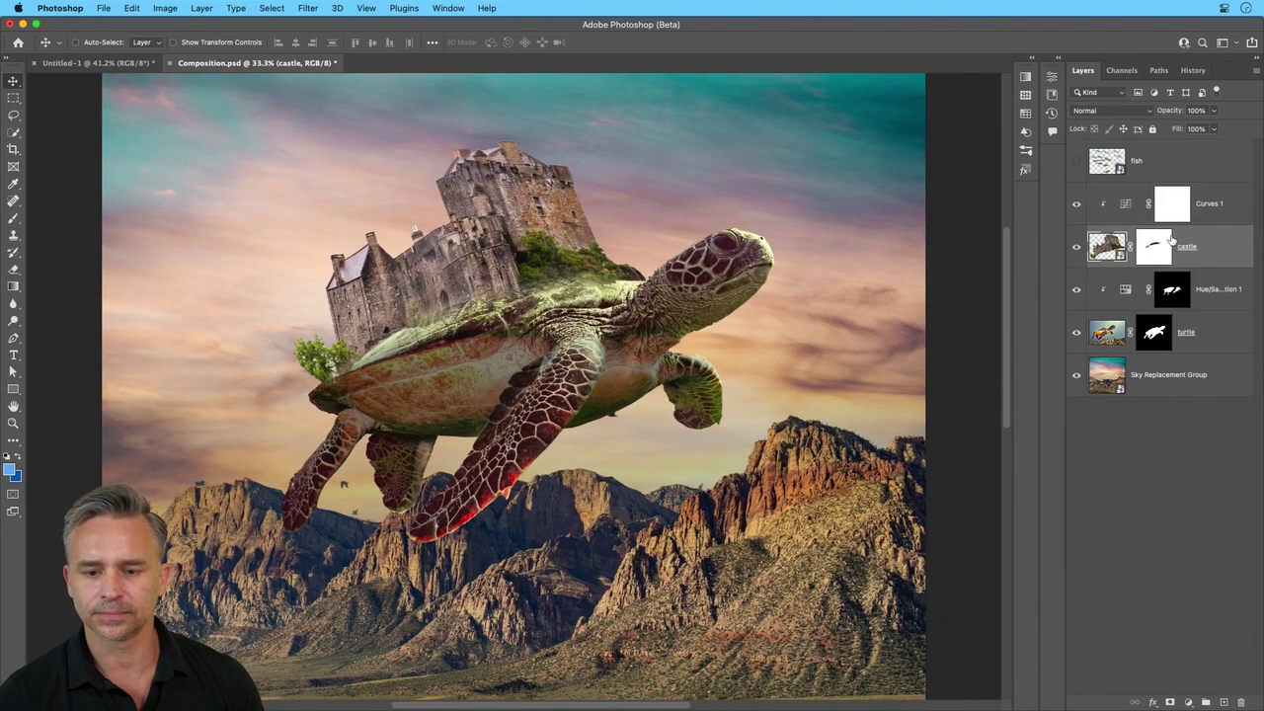
{"action": "left_click", "coordinate": [1213, 201]}
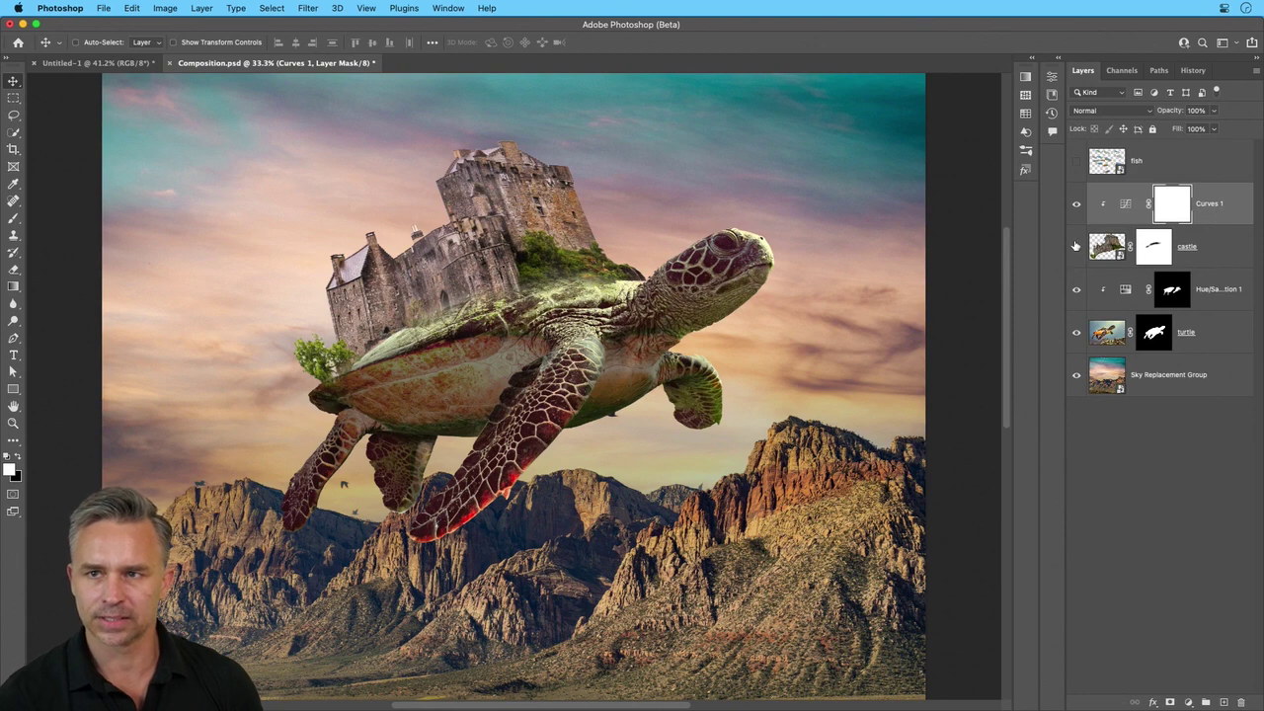
{"action": "left_click", "coordinate": [1213, 333], "text": "shift"}
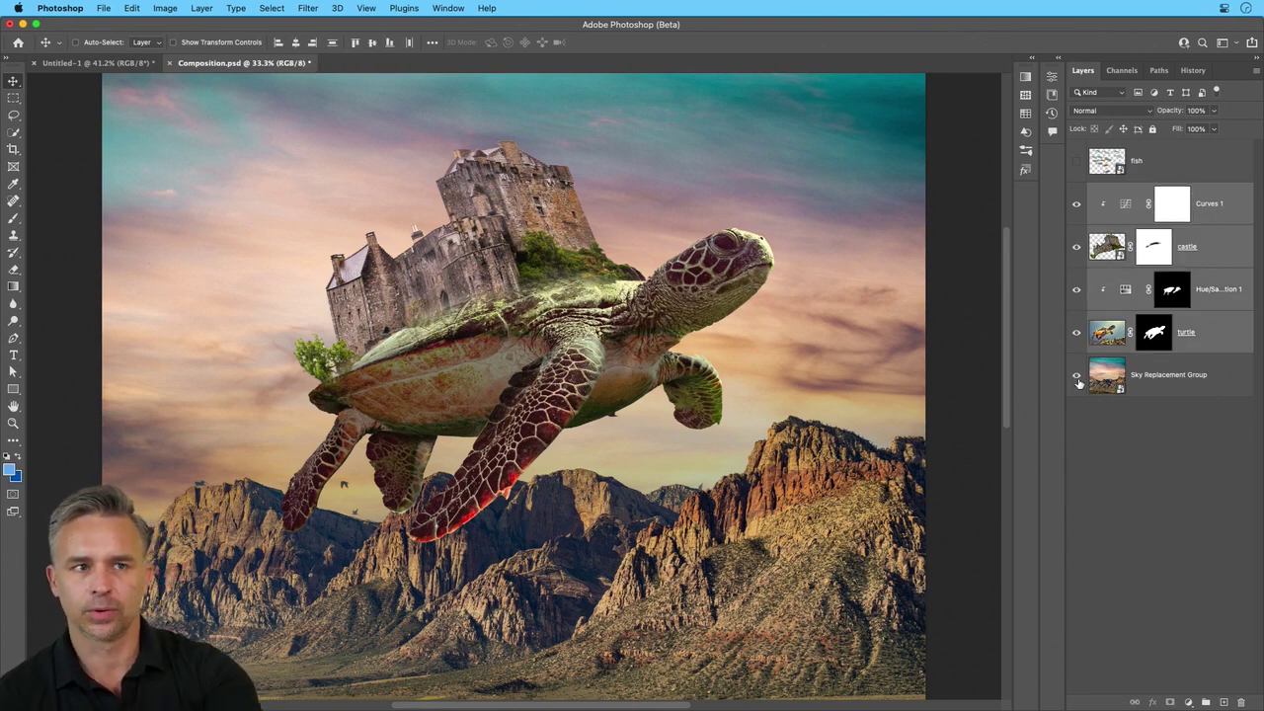
Group the selected turtle, castle and adjustment layers, name the group Turtle, and expand it
{"action": "right_click", "coordinate": [1211, 207]}
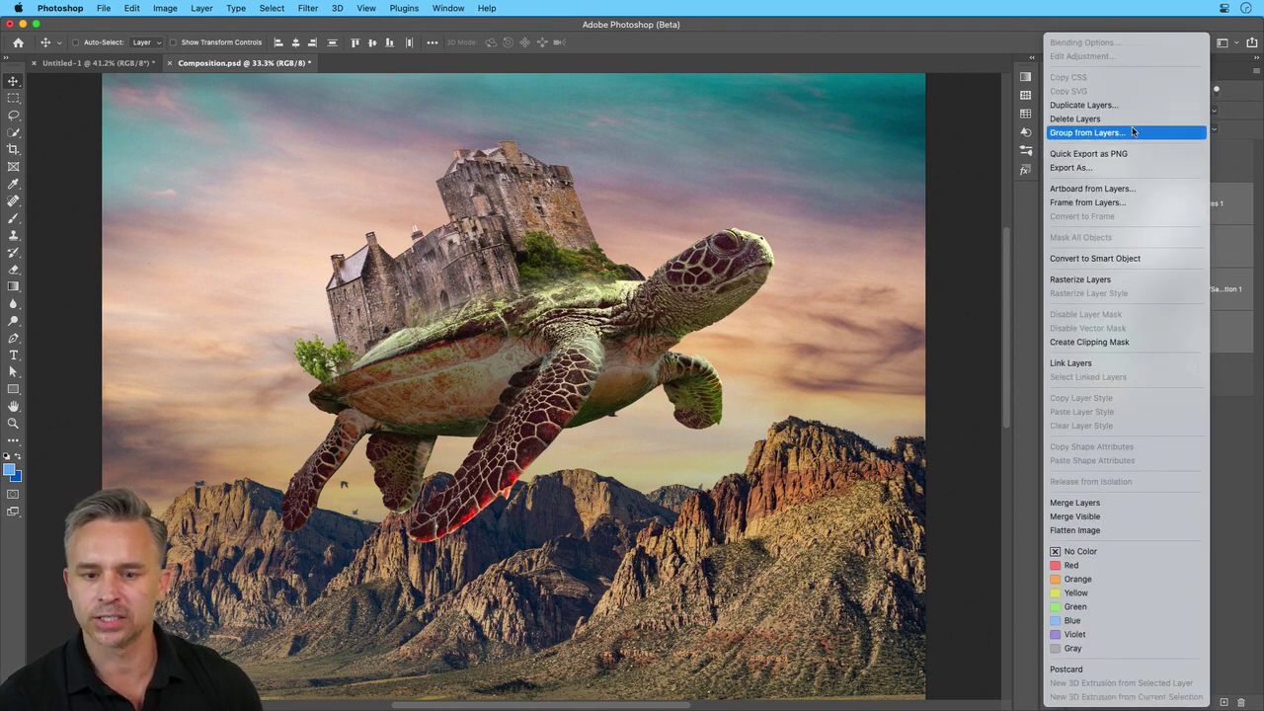
{"action": "left_click", "coordinate": [1086, 132]}
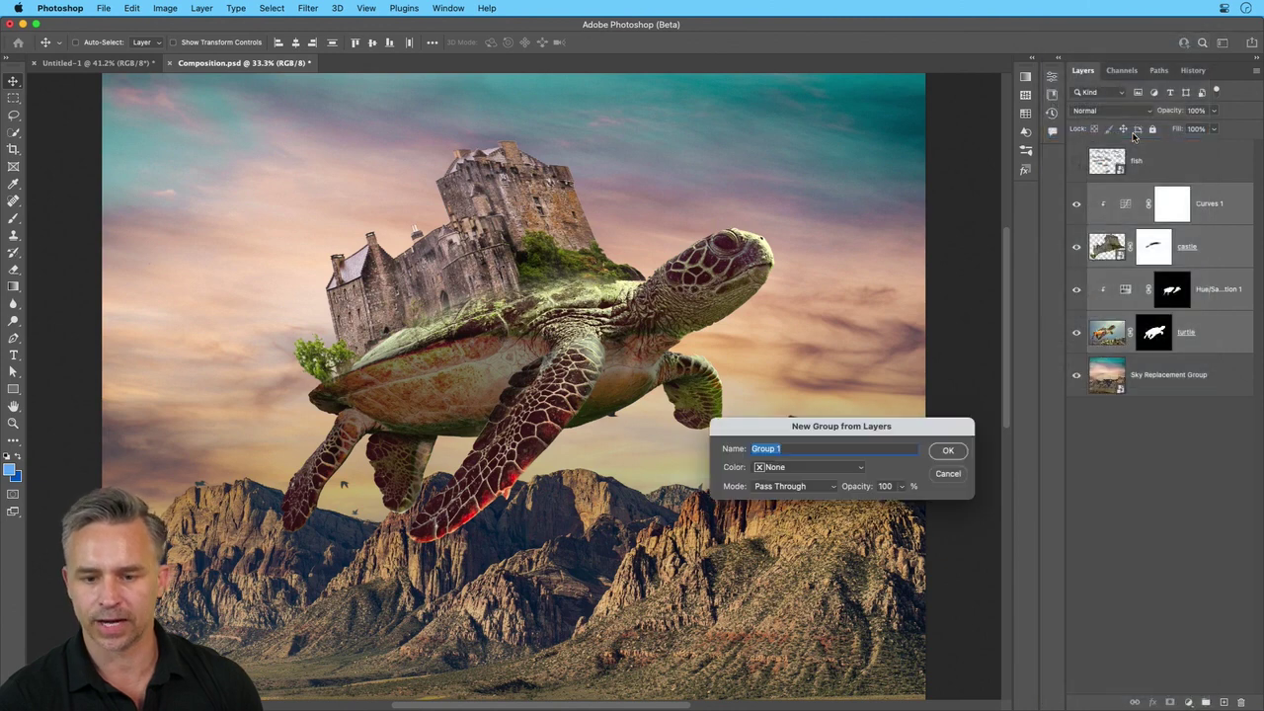
{"action": "left_click", "coordinate": [948, 450]}
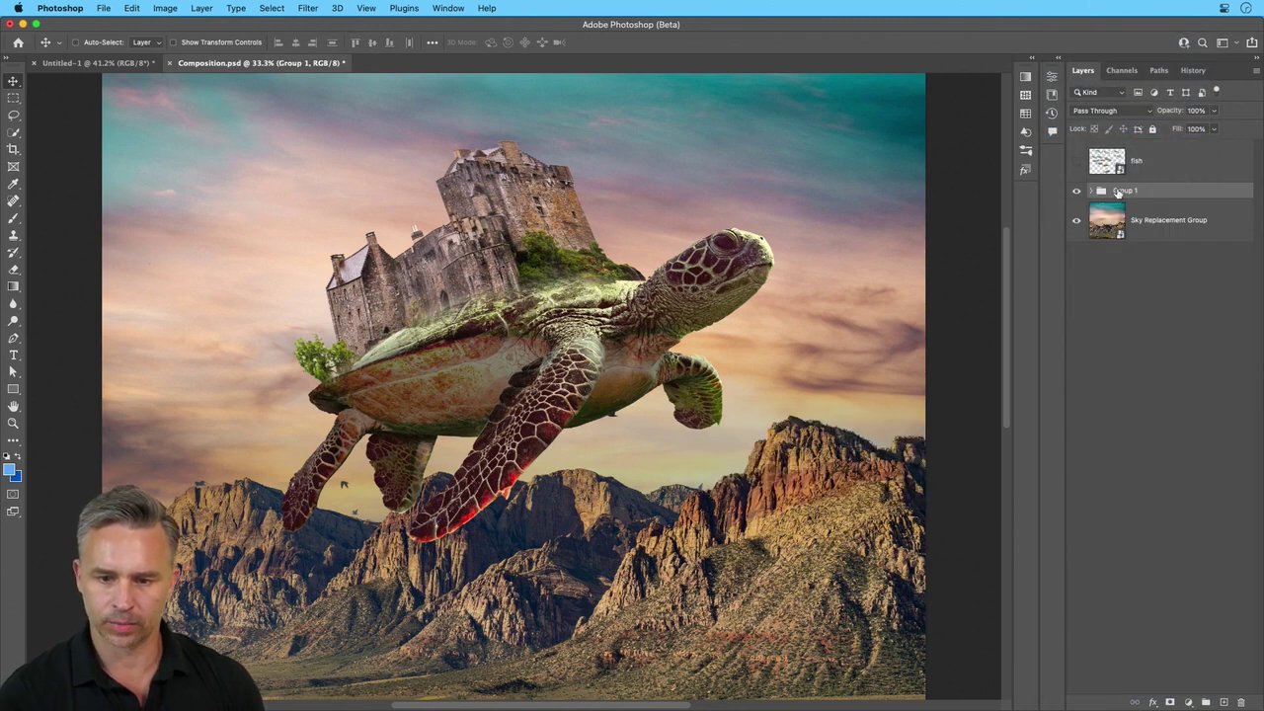
{"action": "double_click", "coordinate": [1115, 191]}
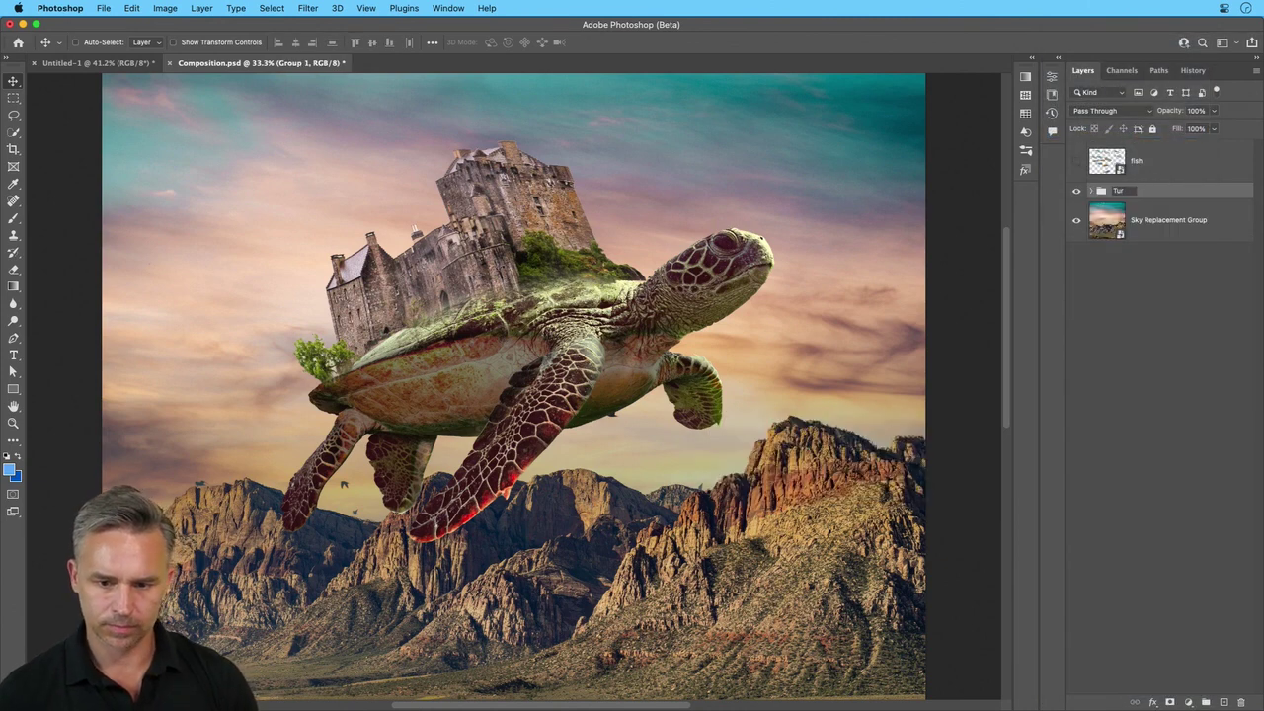
{"action": "key", "text": "Return"}
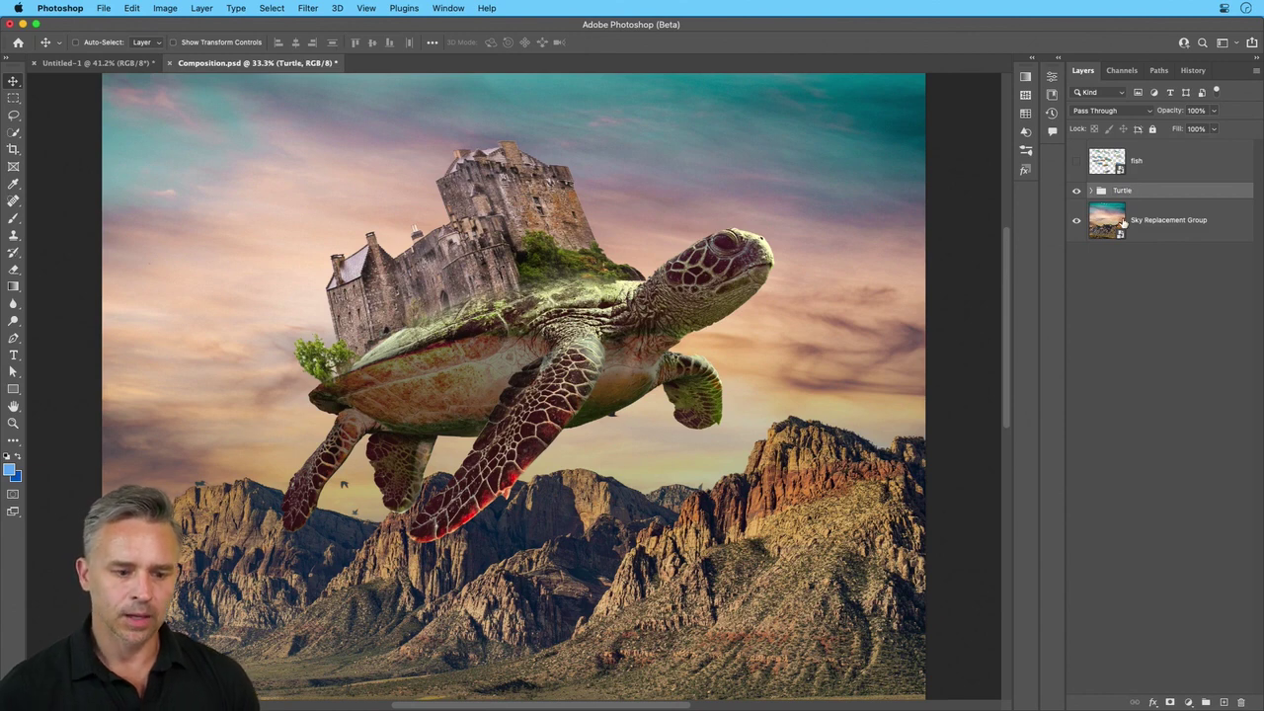
{"action": "left_click", "coordinate": [1090, 190]}
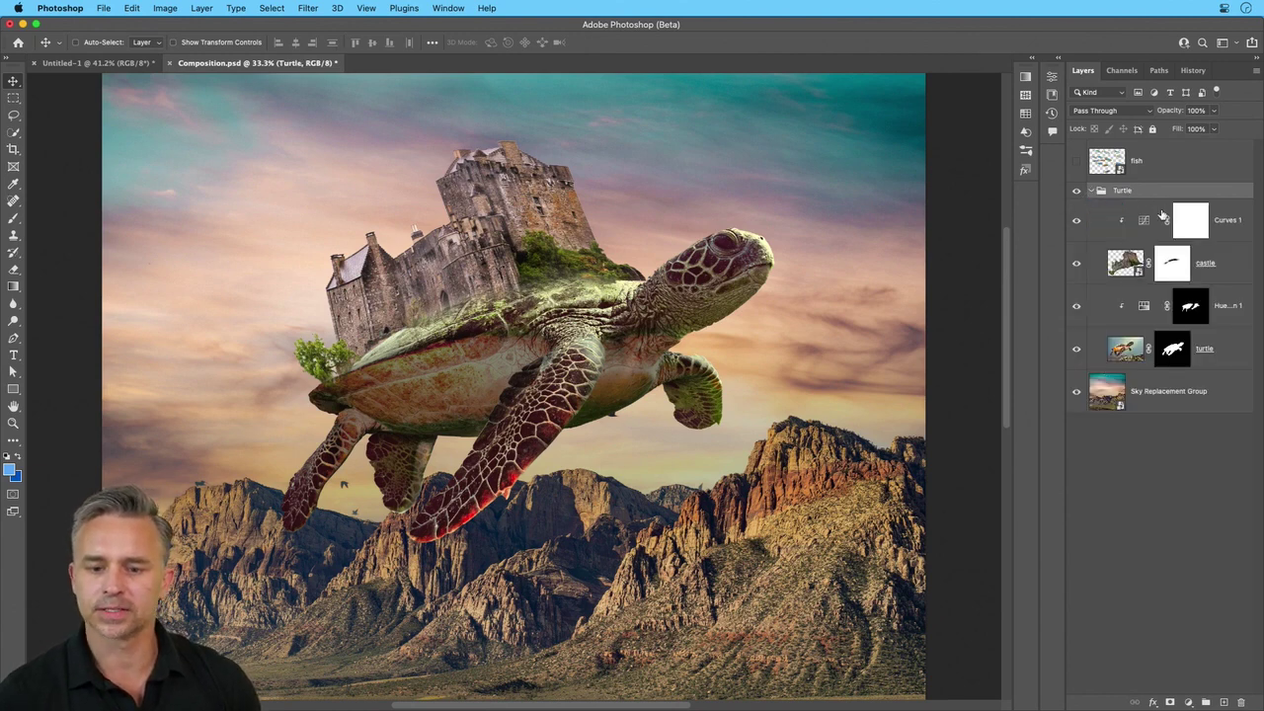
{"action": "left_click", "coordinate": [1229, 222]}
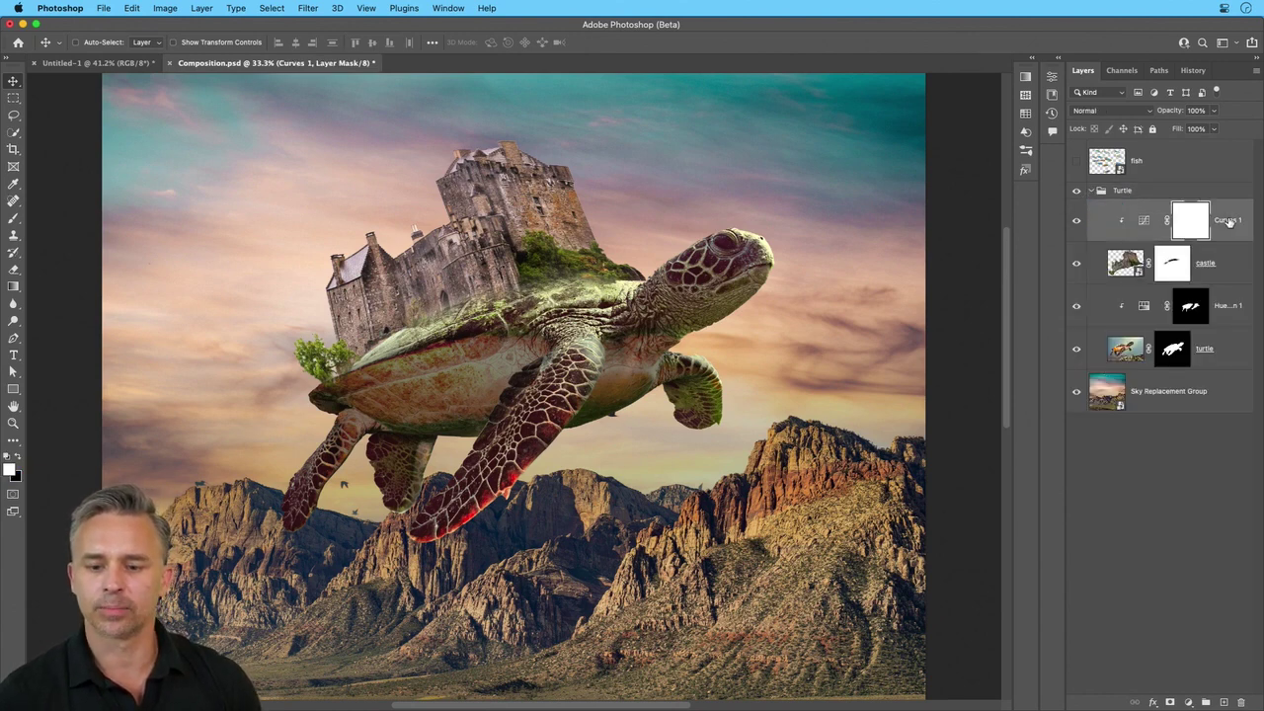
{"action": "left_click", "coordinate": [1190, 702]}
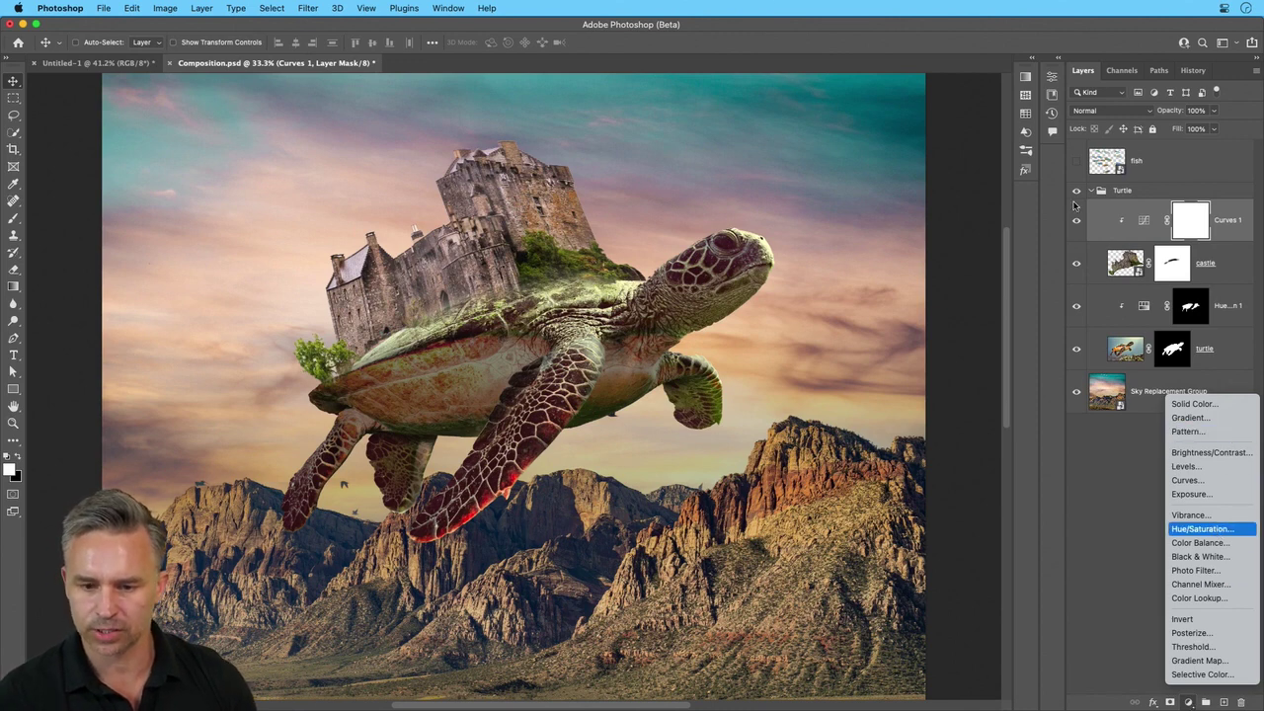
Add a Hue/Saturation adjustment with Hue -22 and Saturation +24
{"action": "left_click", "coordinate": [1203, 529]}
{"action": "mouse_move", "coordinate": [939, 187]}
{"action": "left_mouse_down"}
{"action": "mouse_move", "coordinate": [992, 198]}
{"action": "mouse_move", "coordinate": [944, 193]}
{"action": "mouse_move", "coordinate": [991, 197]}
{"action": "mouse_move", "coordinate": [958, 205]}
{"action": "mouse_move", "coordinate": [925, 169]}
{"action": "left_mouse_up"}
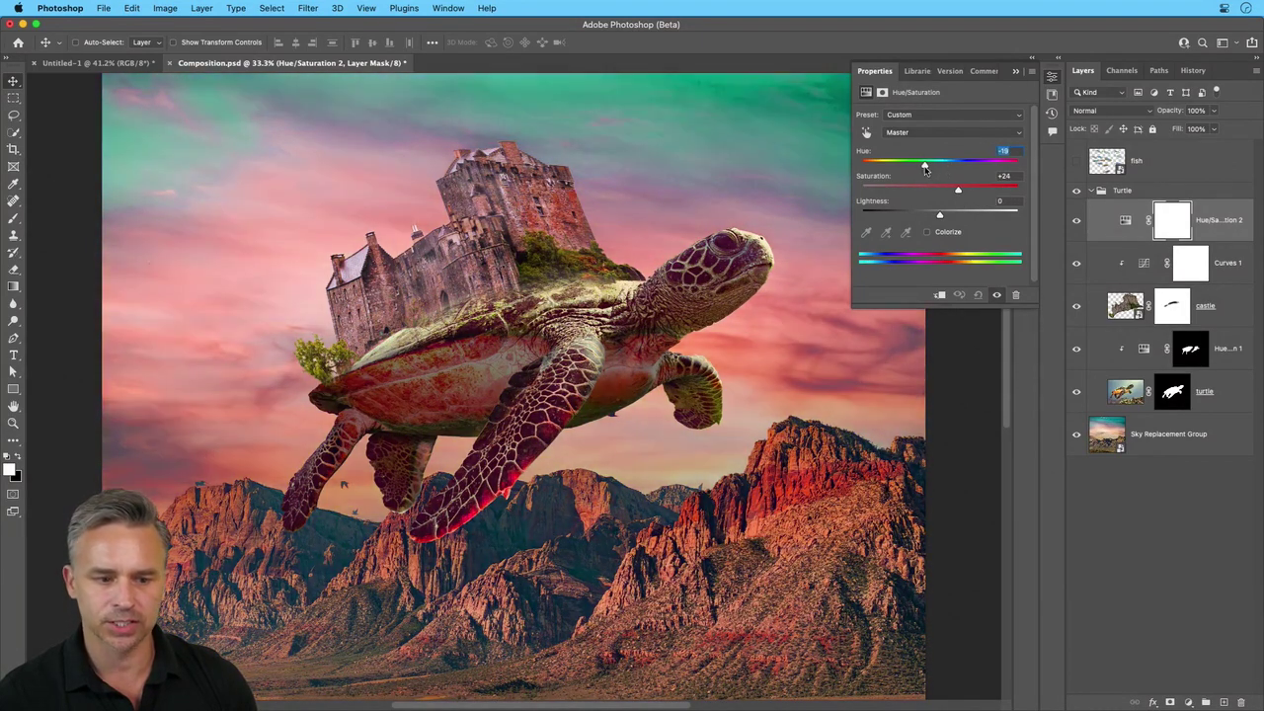
{"action": "left_click", "coordinate": [1118, 219]}
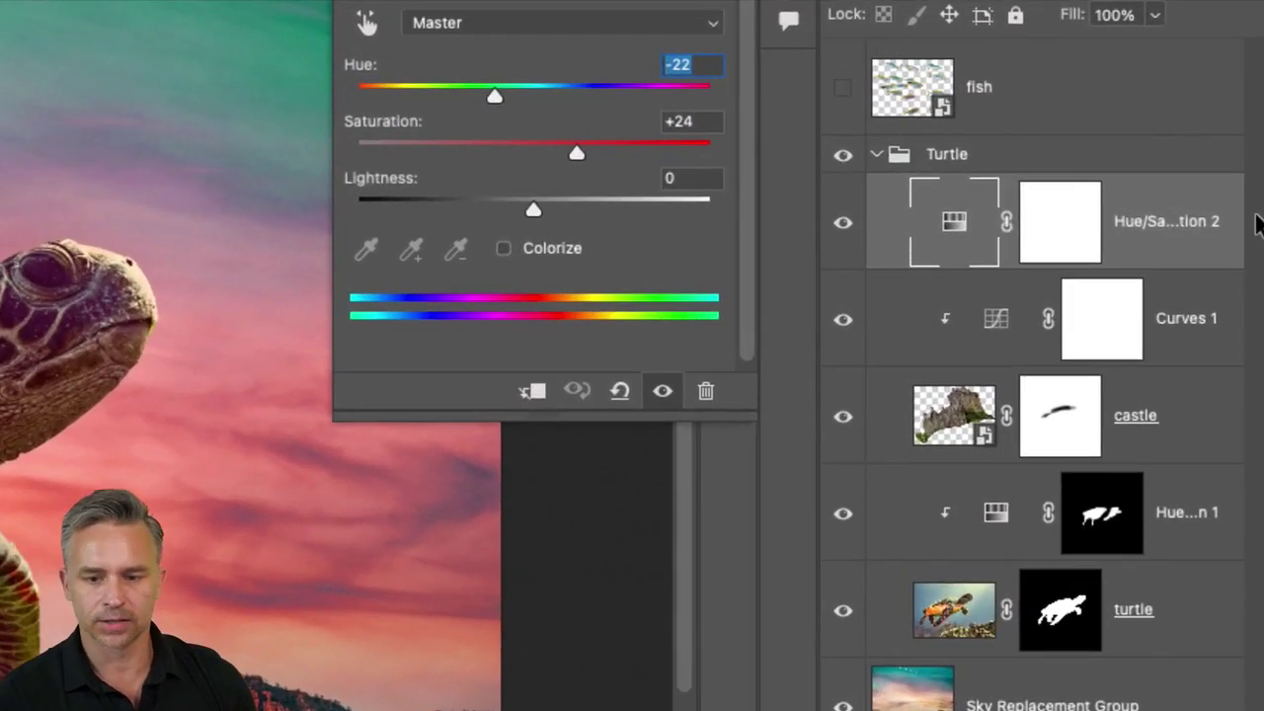
Move Hue/Saturation 2 above the Turtle group and clip it to the group
{"action": "left_click_drag", "start_coordinate": [1188, 219], "coordinate": [1123, 119]}
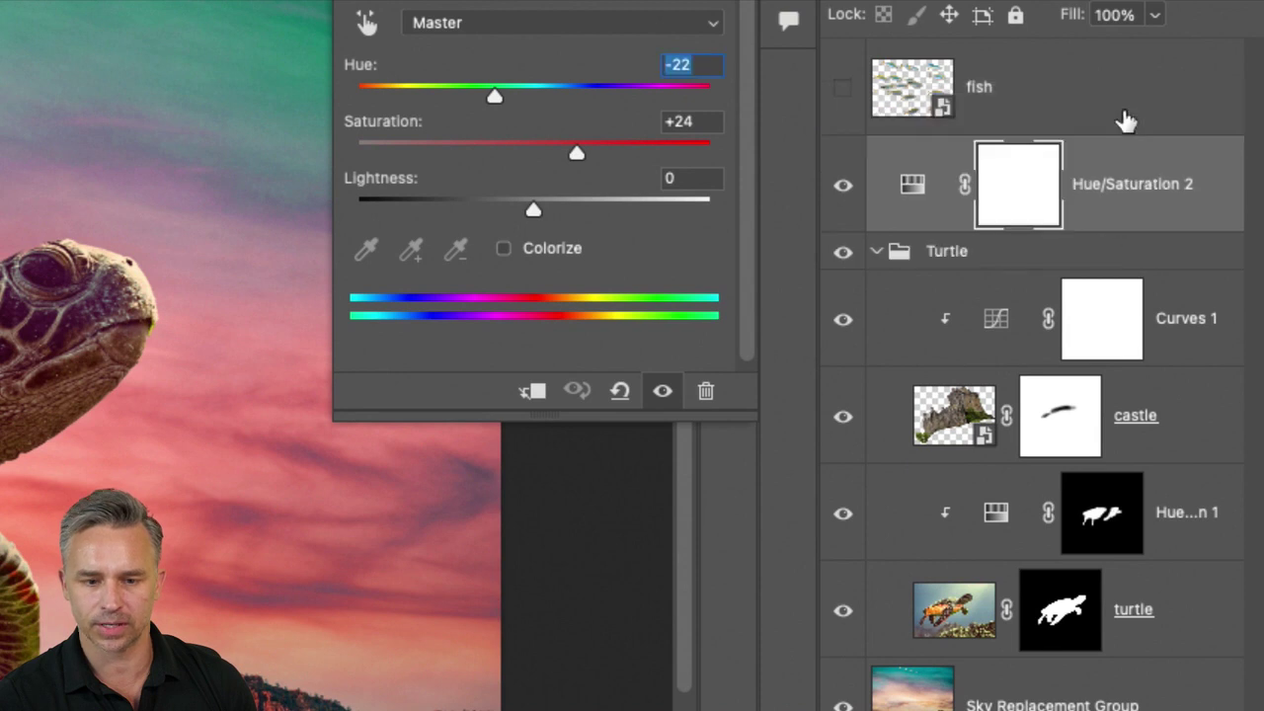
{"action": "left_click", "coordinate": [876, 253]}
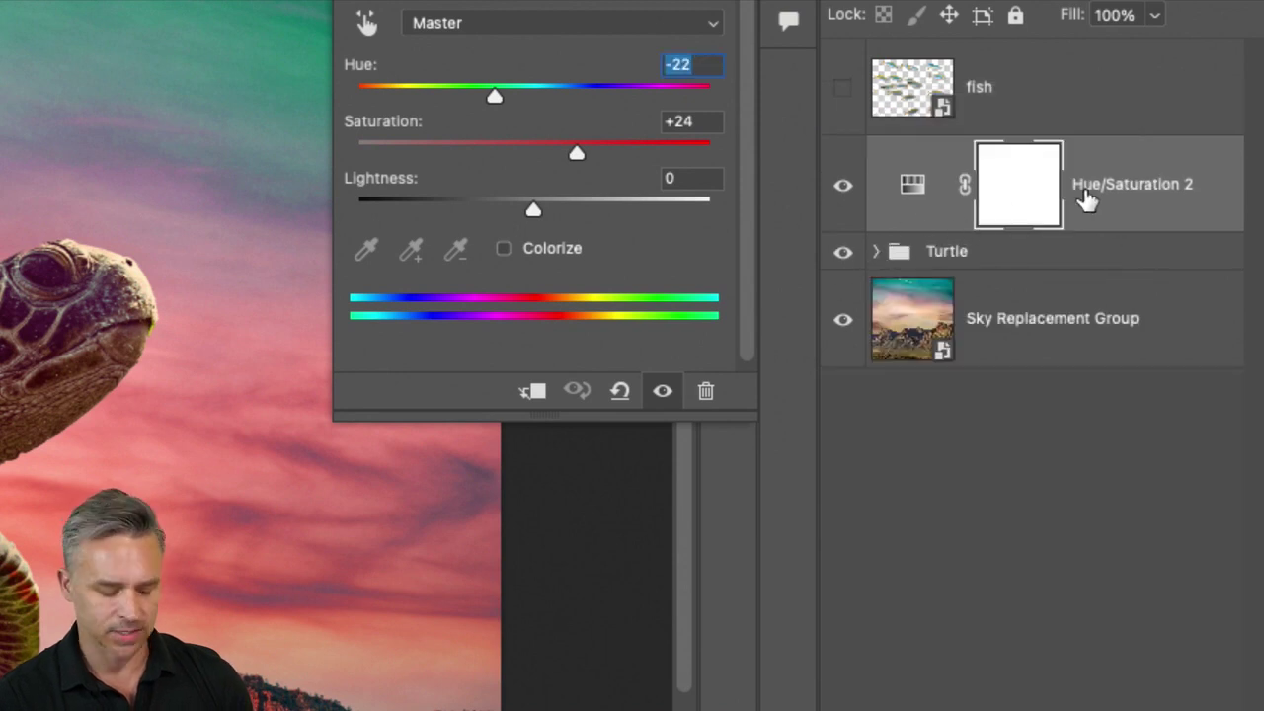
{"action": "left_click_drag", "start_coordinate": [1086, 198], "coordinate": [1093, 225]}
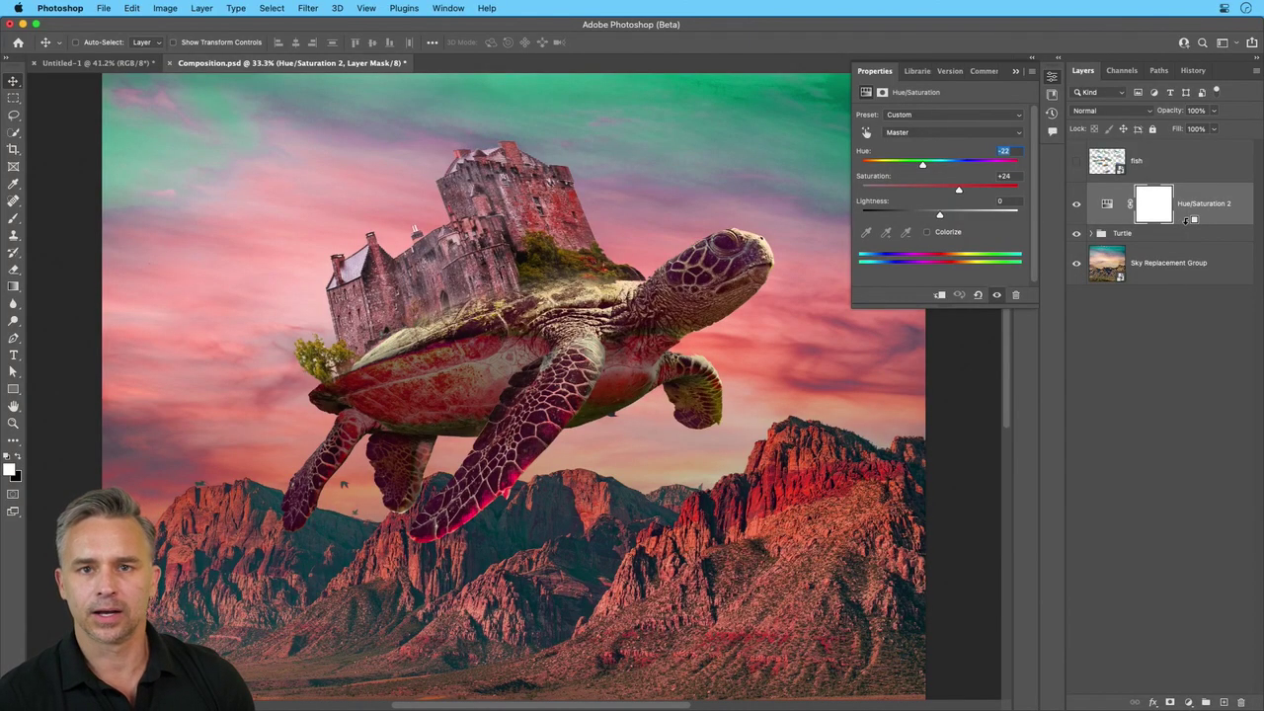
{"action": "left_click", "coordinate": [1186, 220], "text": "alt"}
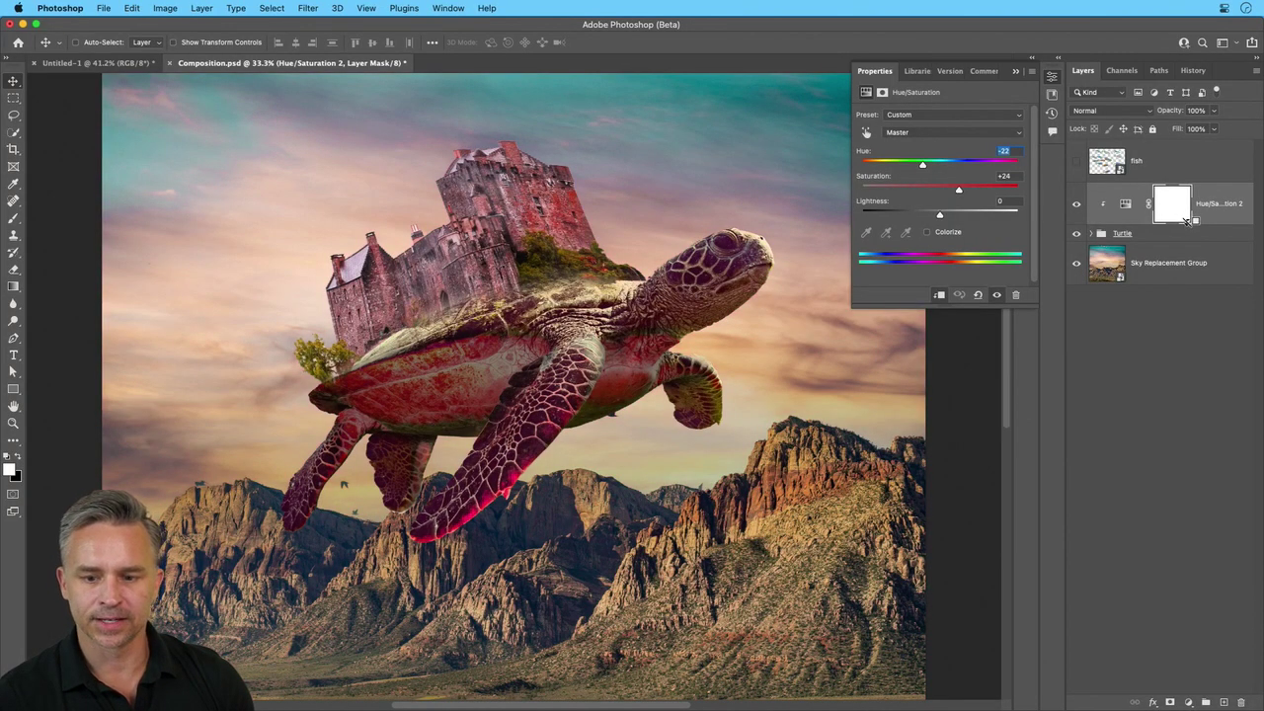
{"action": "left_click", "coordinate": [1188, 221], "text": "alt"}
{"action": "left_click", "coordinate": [1187, 222], "text": "alt"}
{"action": "left_click", "coordinate": [1188, 225], "text": "alt"}
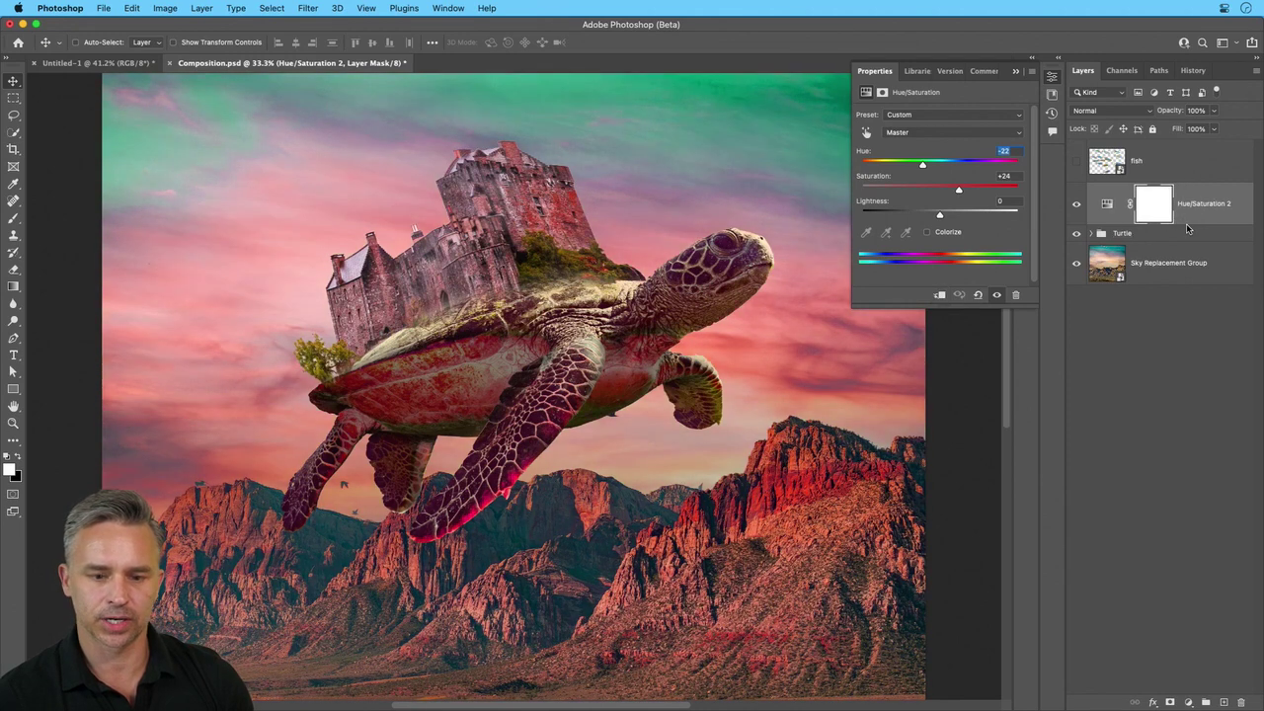
{"action": "left_click", "coordinate": [1188, 228], "text": "alt"}
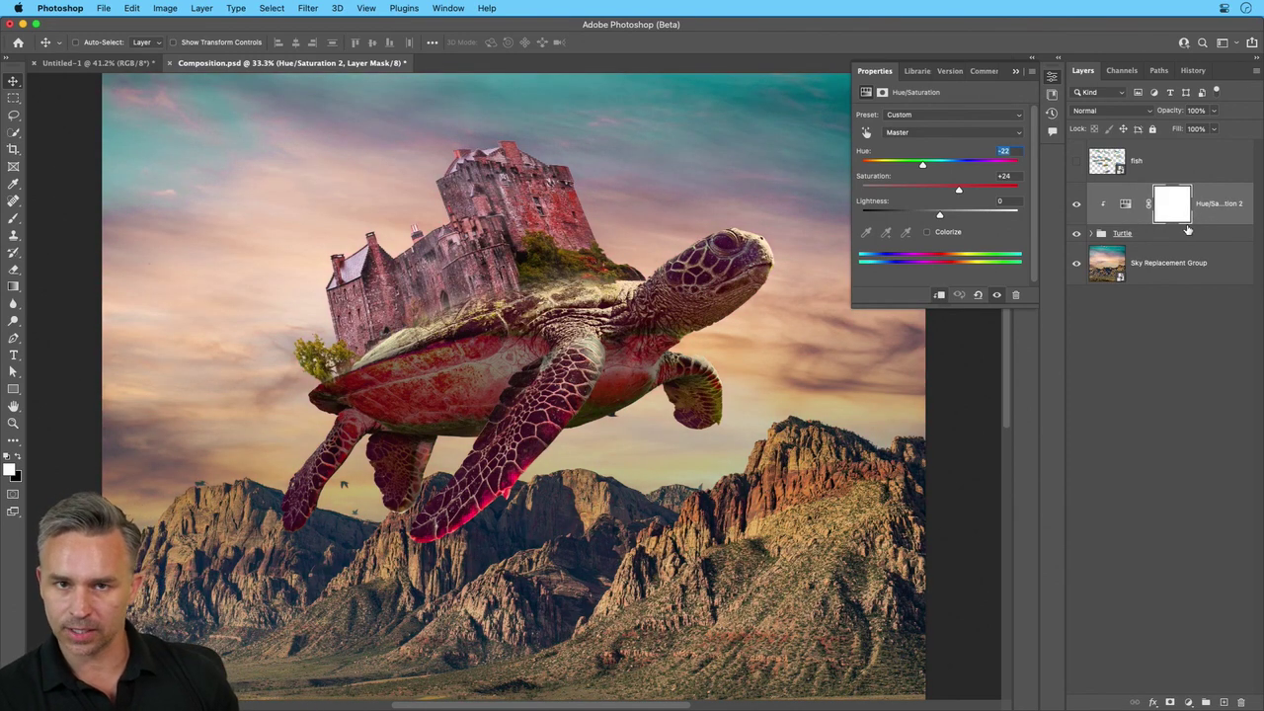
Add a Levels adjustment with a raised black point and move it with Hue/Saturation 2 into the Turtle group
{"action": "left_click", "coordinate": [1188, 703]}
{"action": "left_click", "coordinate": [1215, 467]}
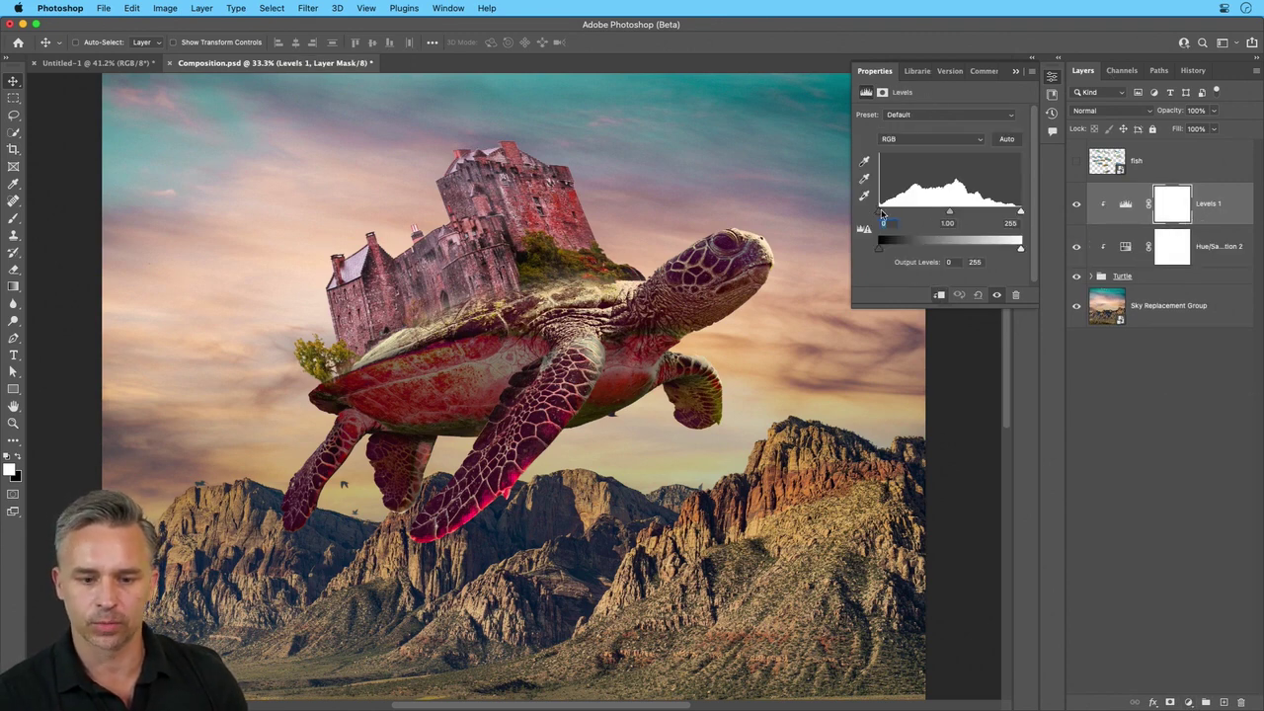
{"action": "left_click_drag", "start_coordinate": [882, 211], "coordinate": [805, 215]}
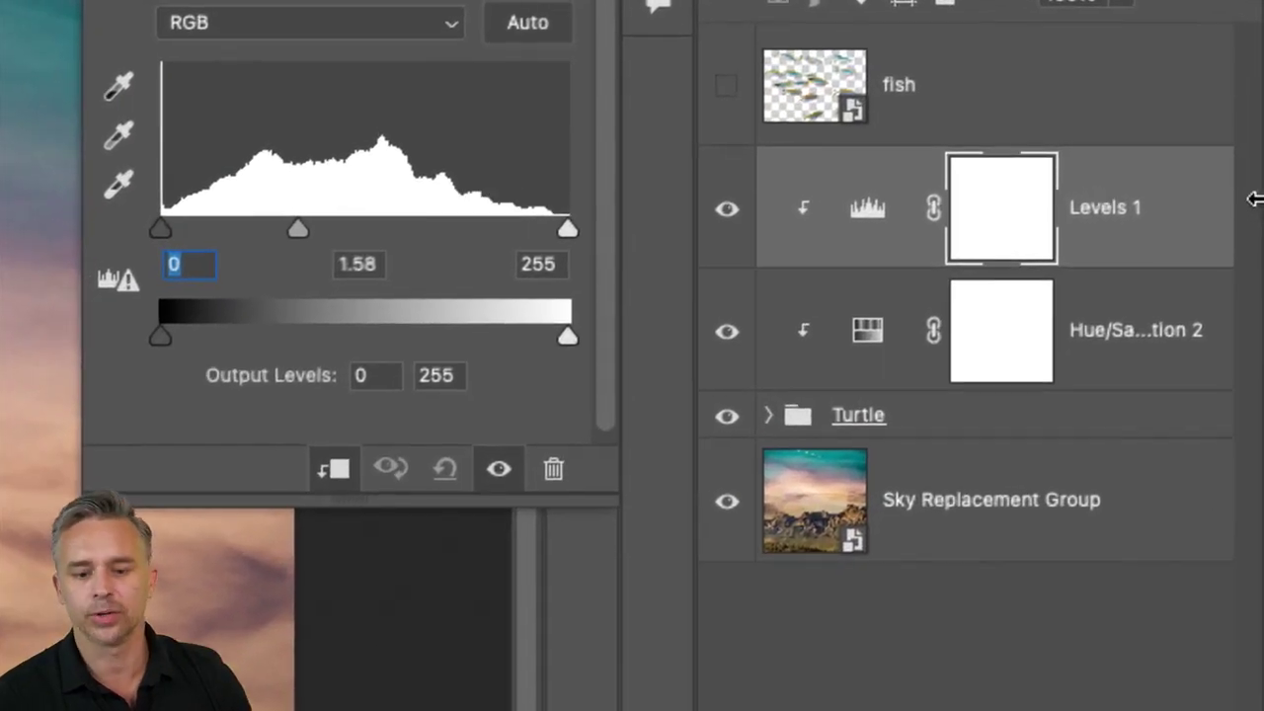
{"action": "left_click", "coordinate": [766, 416]}
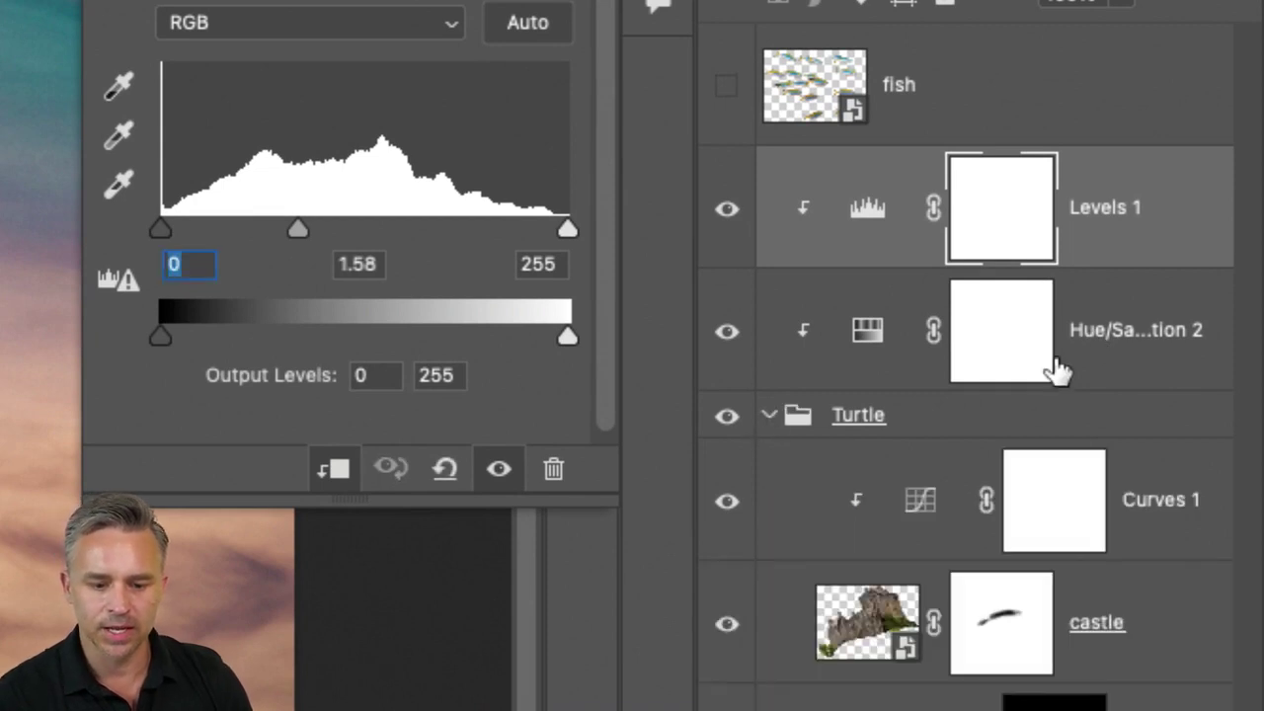
{"action": "left_click", "coordinate": [878, 295]}
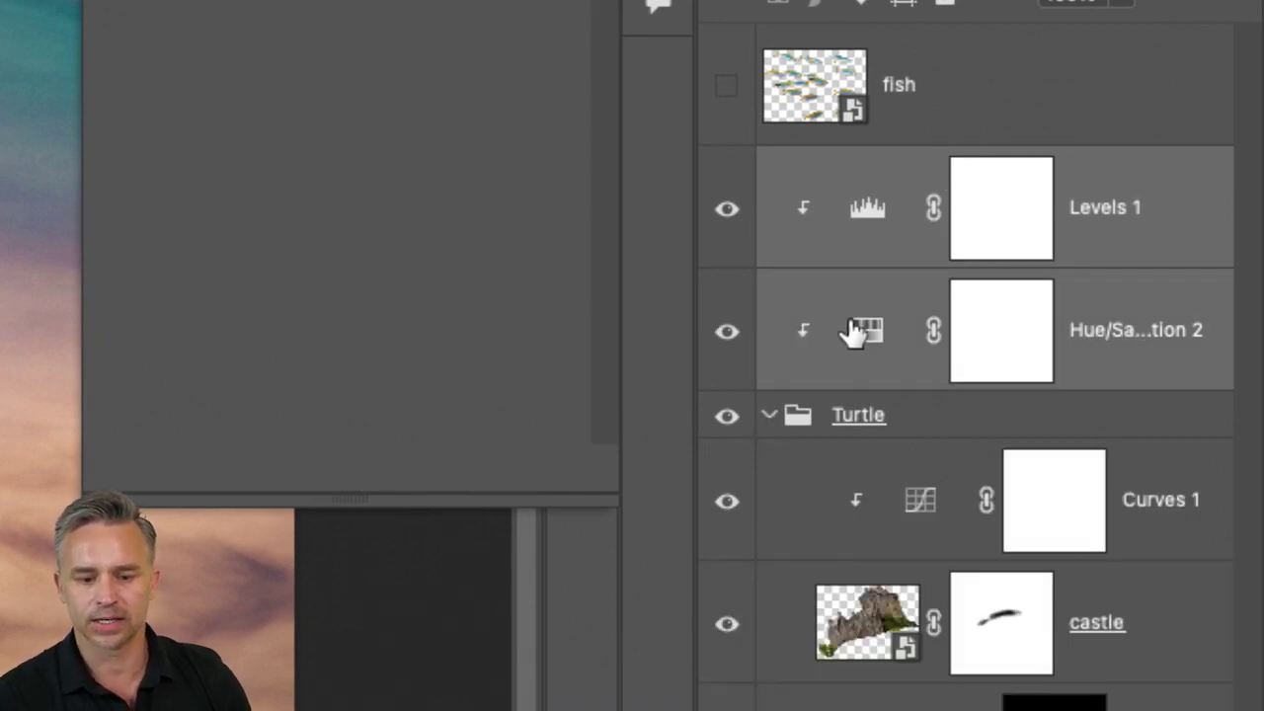
{"action": "left_click_drag", "start_coordinate": [855, 330], "coordinate": [926, 477]}
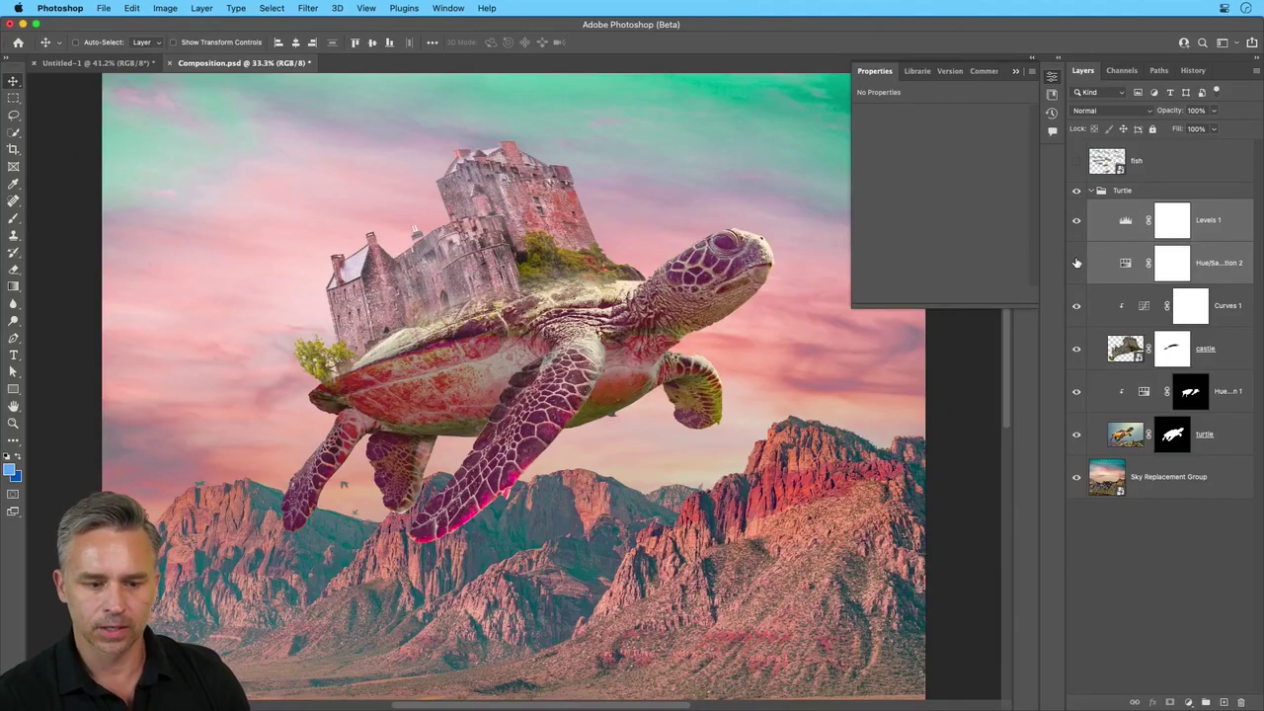
Toggle Levels 1 and Hue/Saturation 2 off and on to compare their effect
{"action": "left_click", "coordinate": [1077, 262]}
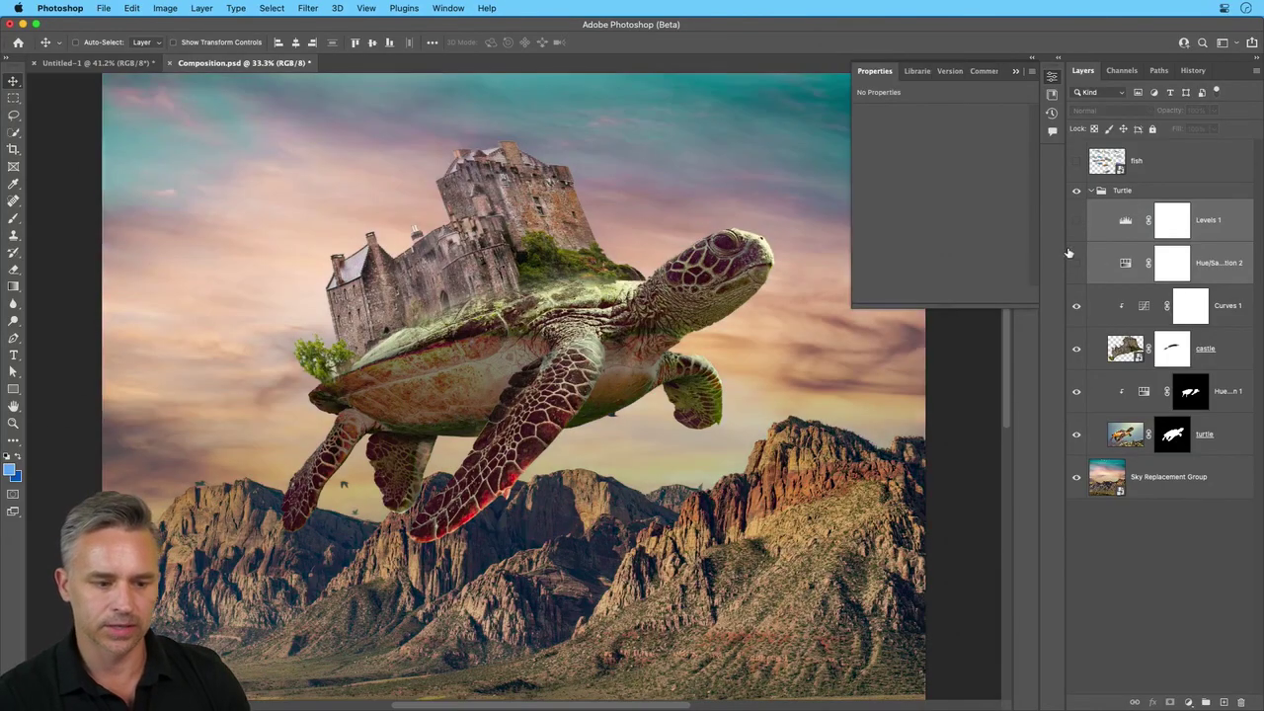
{"action": "left_click", "coordinate": [1077, 263]}
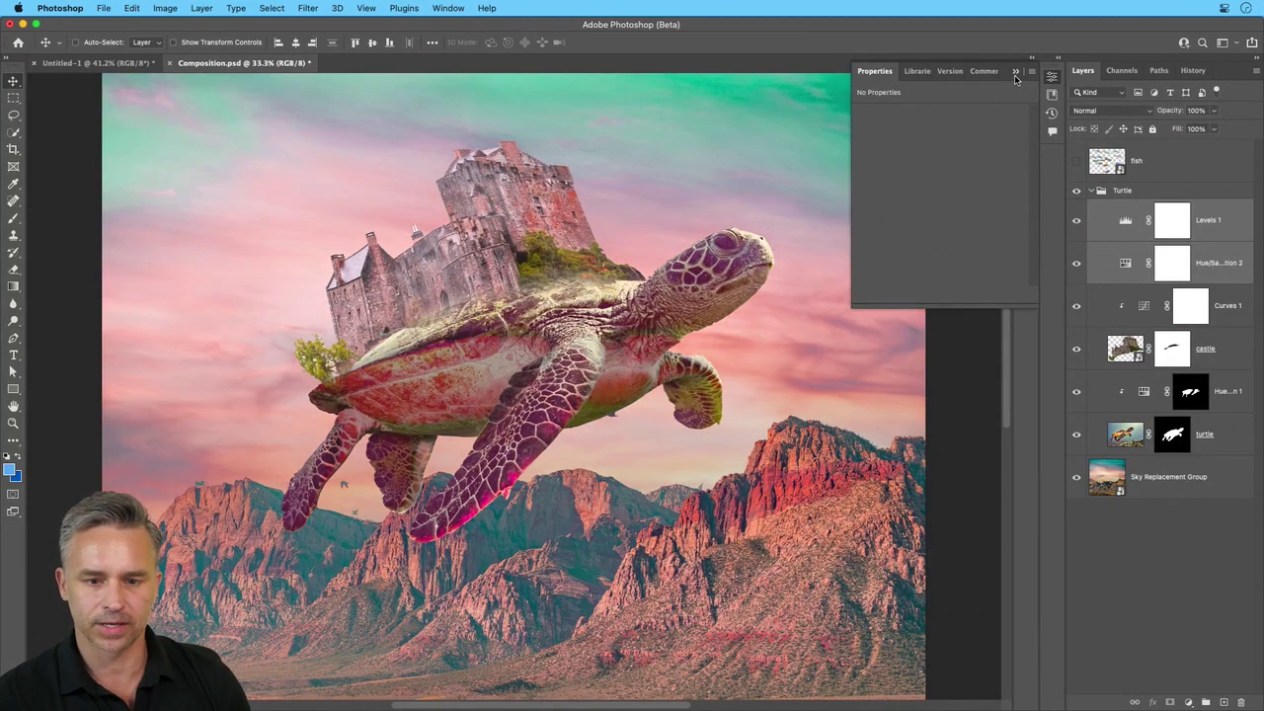
{"action": "left_click", "coordinate": [1015, 71]}
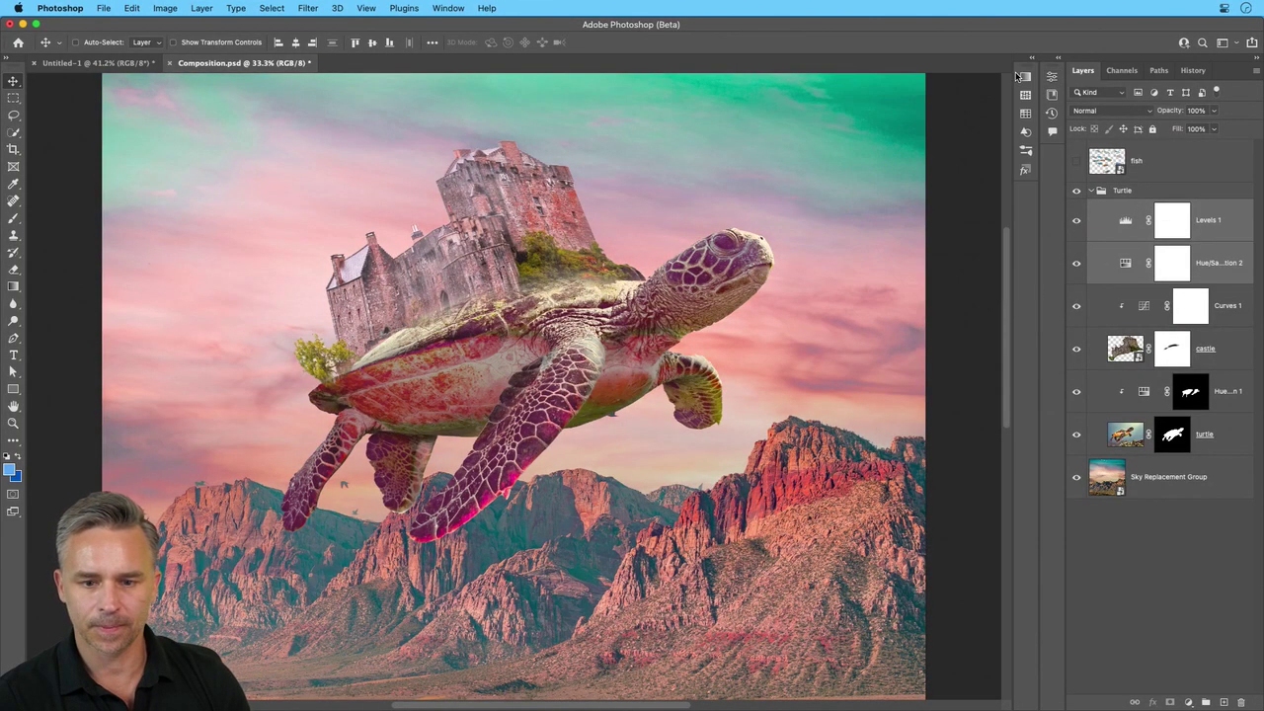
{"action": "left_click", "coordinate": [1076, 220]}
{"action": "left_click", "coordinate": [1077, 263]}
{"action": "left_click", "coordinate": [1077, 220]}
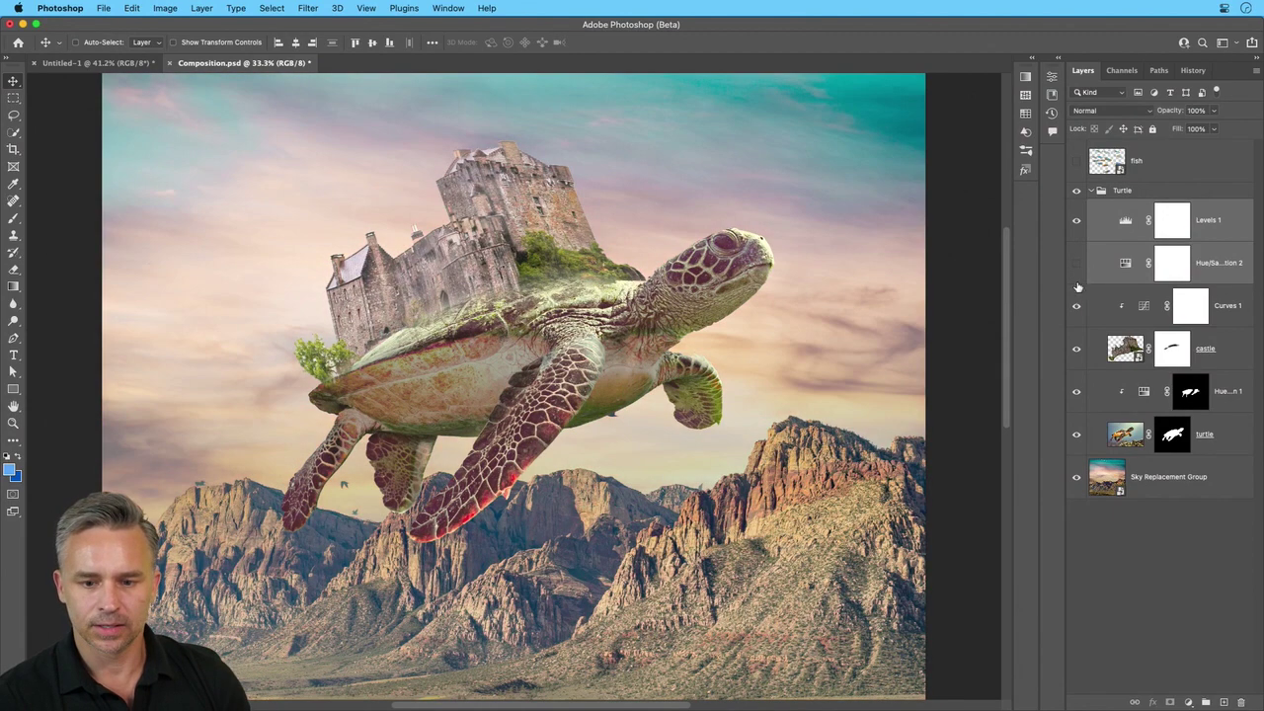
{"action": "left_click", "coordinate": [1077, 263]}
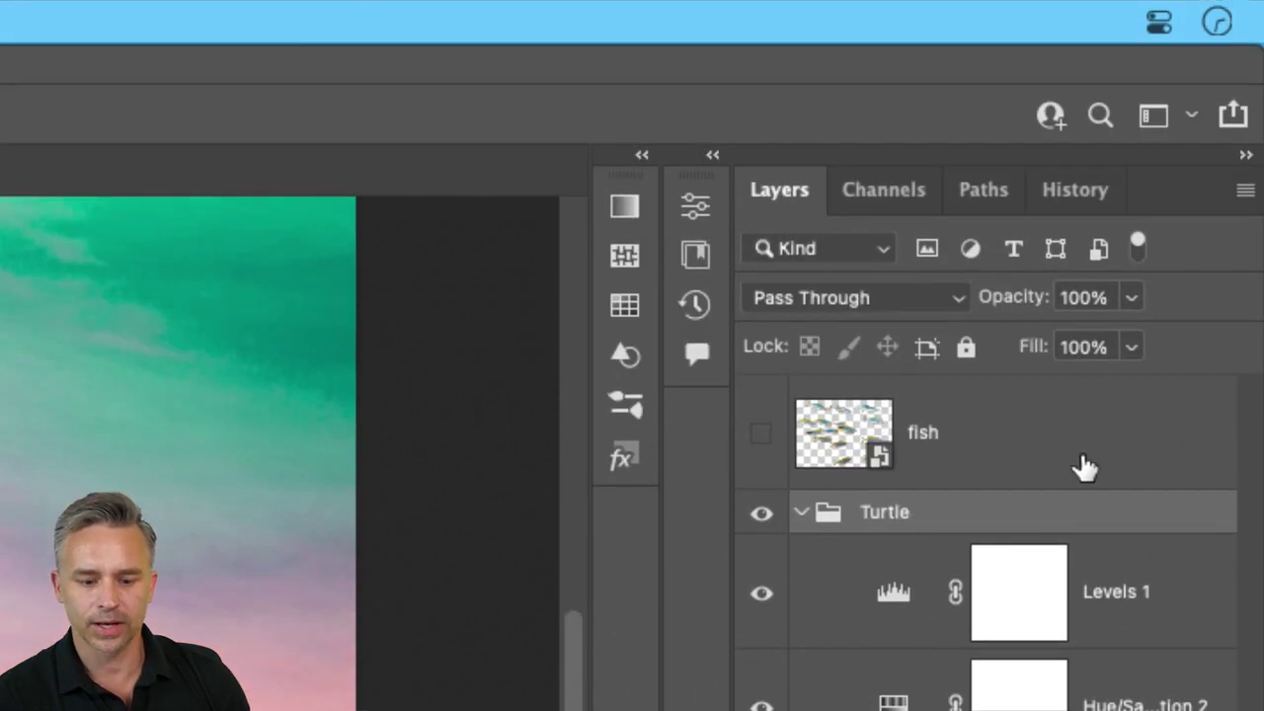
{"action": "left_click", "coordinate": [932, 302]}
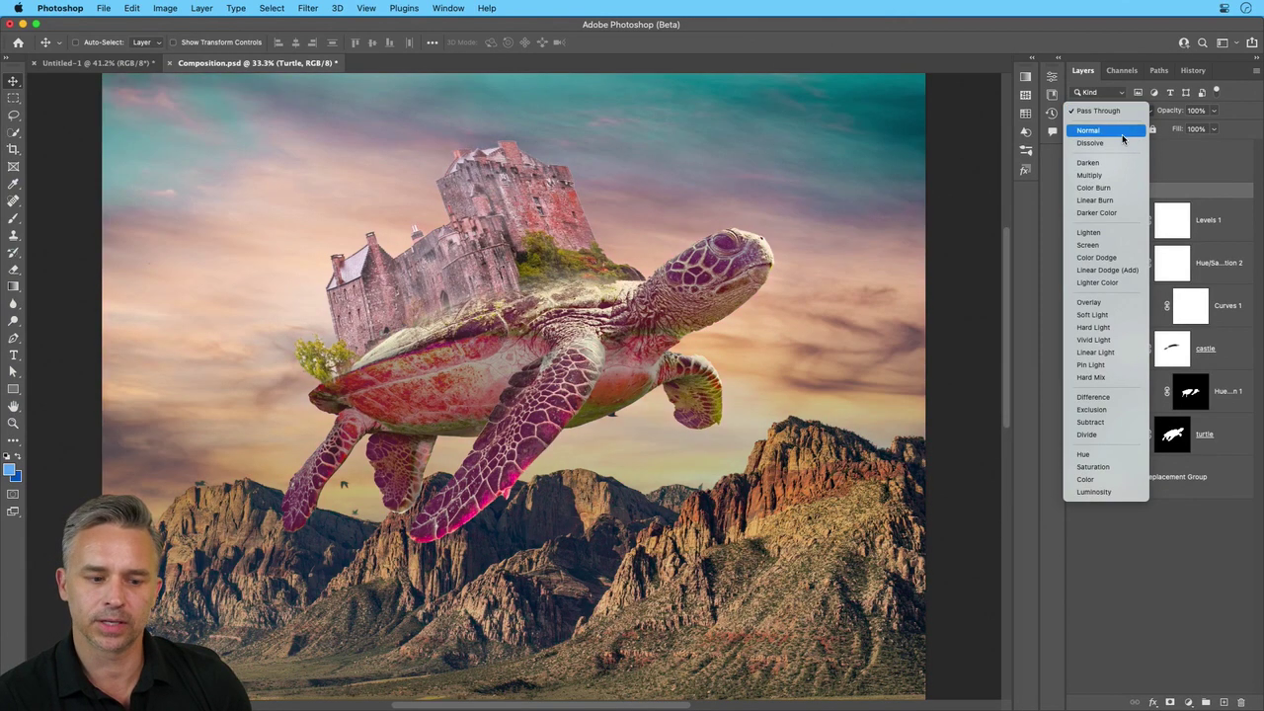
Set the Turtle group blend mode to Normal and the Levels 1 midtone to 1.15
{"action": "left_click", "coordinate": [1123, 139]}
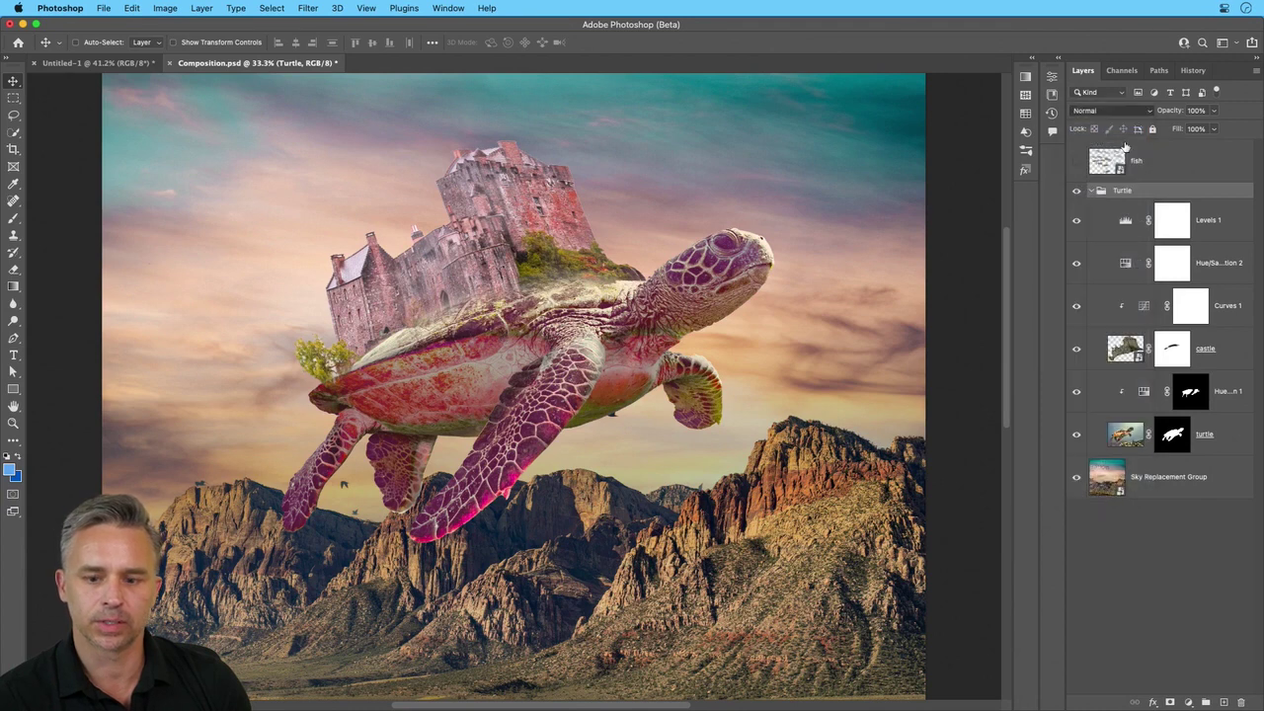
{"action": "left_click", "coordinate": [1174, 227]}
{"action": "left_click", "coordinate": [1207, 272]}
{"action": "left_click", "coordinate": [1174, 222]}
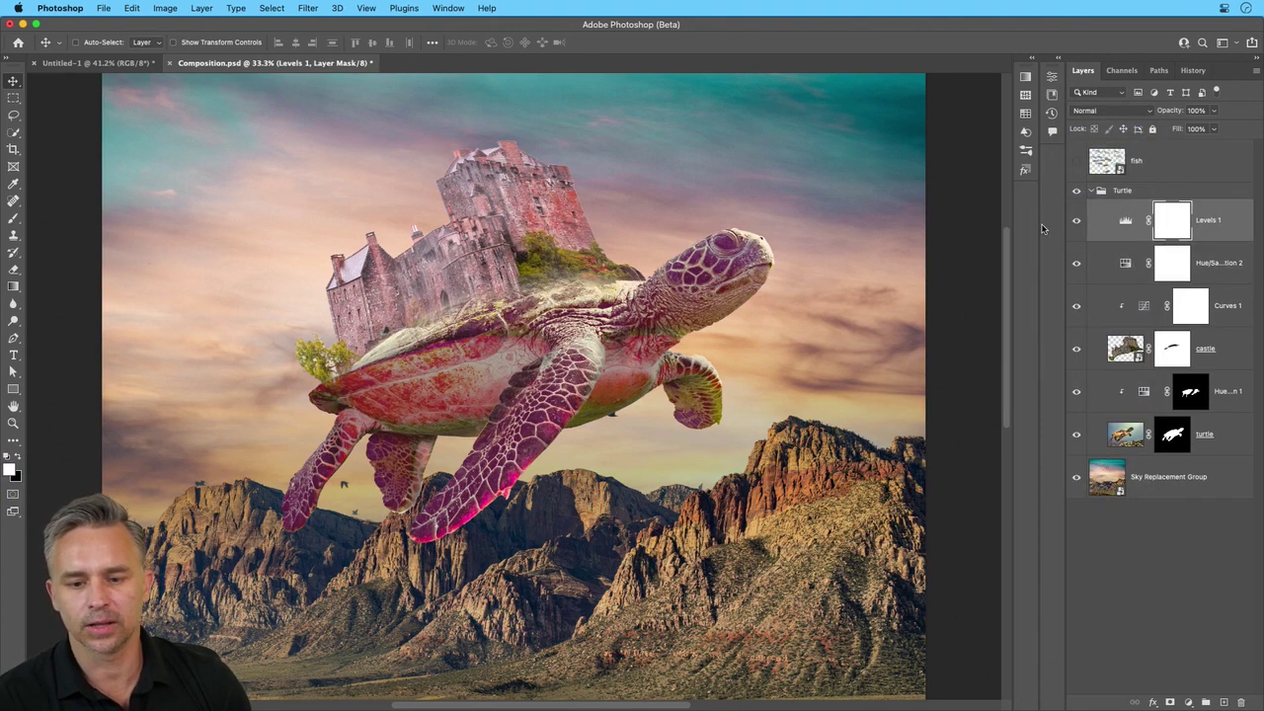
{"action": "left_click", "coordinate": [1055, 59]}
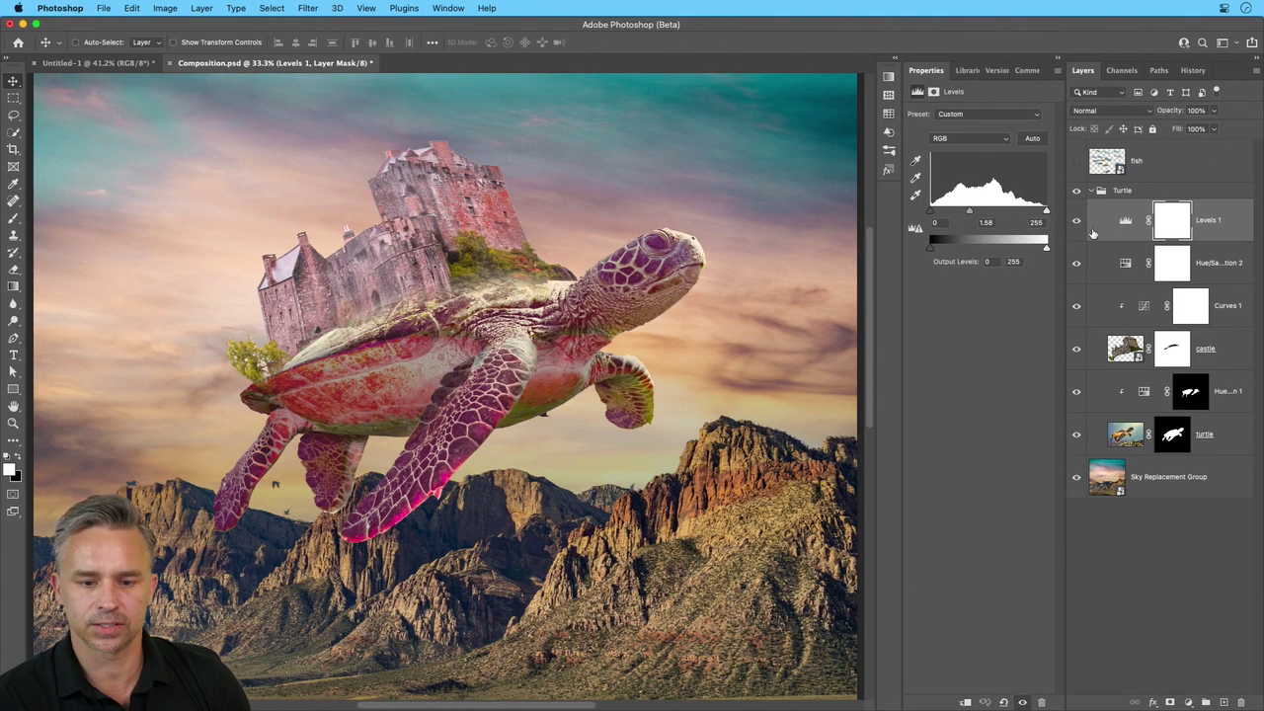
{"action": "left_click", "coordinate": [1126, 221]}
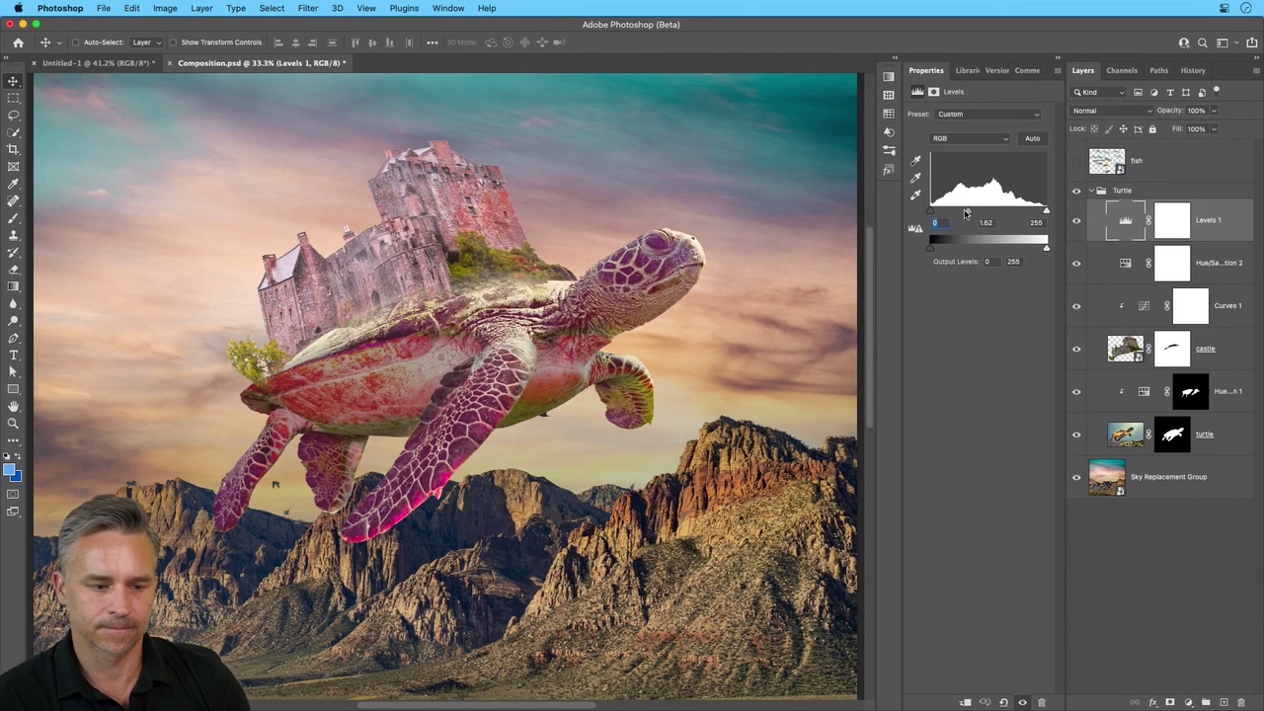
{"action": "left_click_drag", "start_coordinate": [966, 214], "coordinate": [983, 211]}
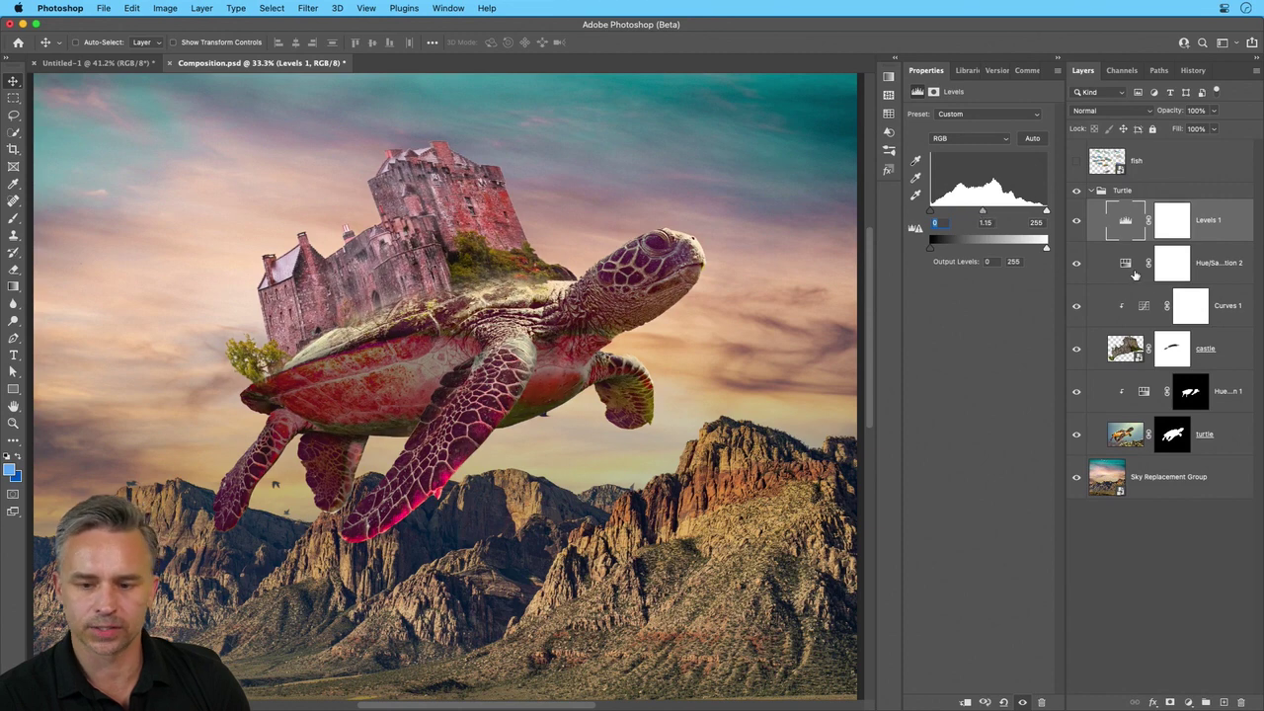
Shift Hue/Saturation 2 hue to about -1, then collapse the Turtle group
{"action": "left_click", "coordinate": [1135, 274]}
{"action": "left_click_drag", "start_coordinate": [965, 166], "coordinate": [978, 166]}
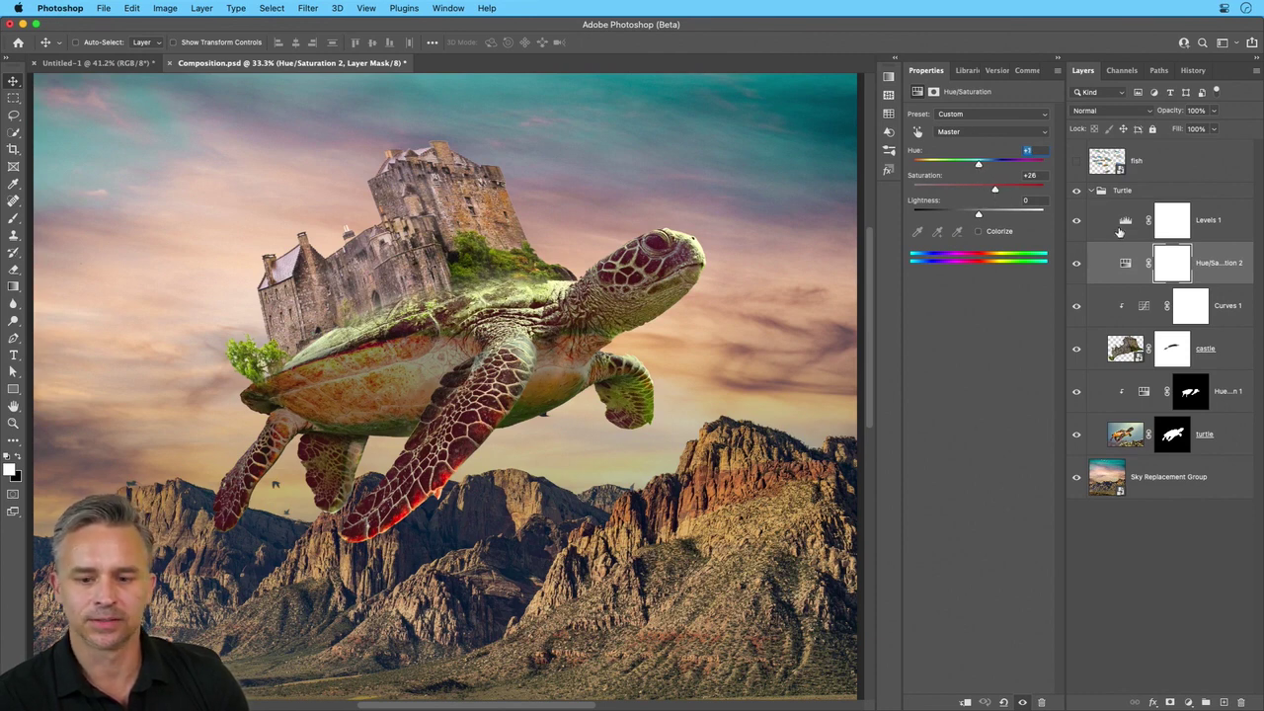
{"action": "left_click", "coordinate": [1122, 229]}
{"action": "left_click", "coordinate": [1131, 192]}
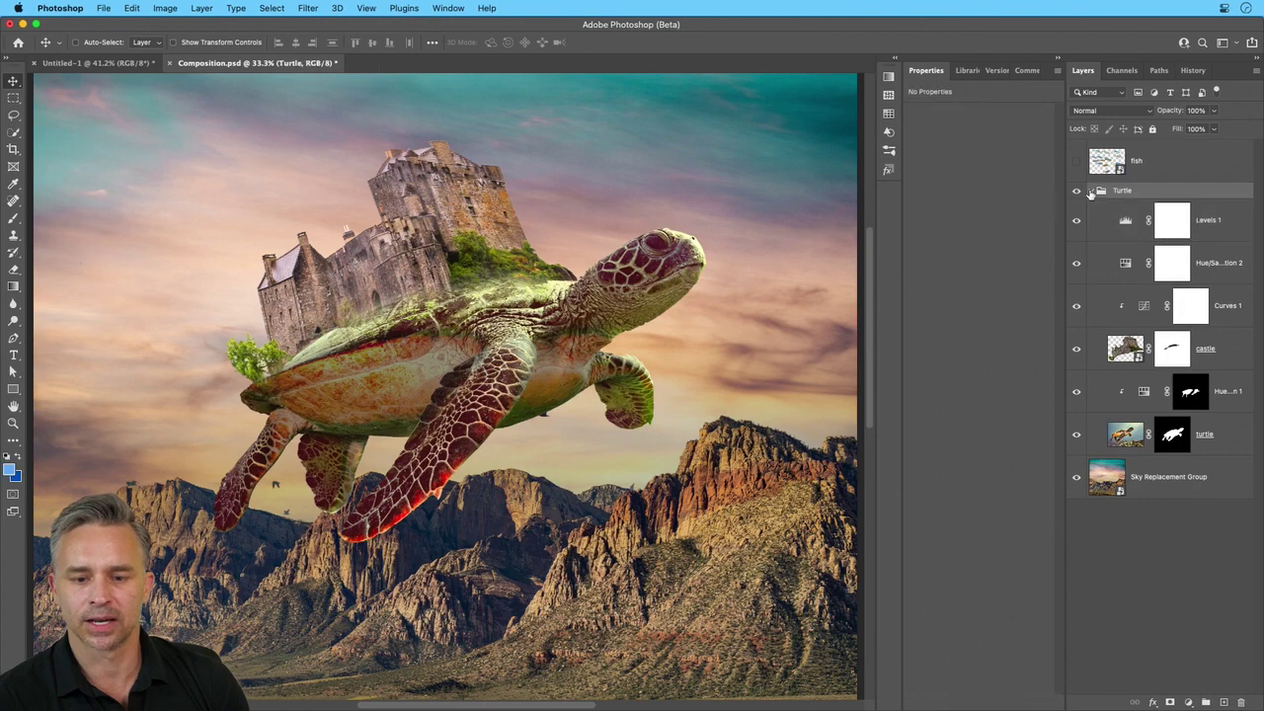
{"action": "left_click", "coordinate": [1094, 191]}
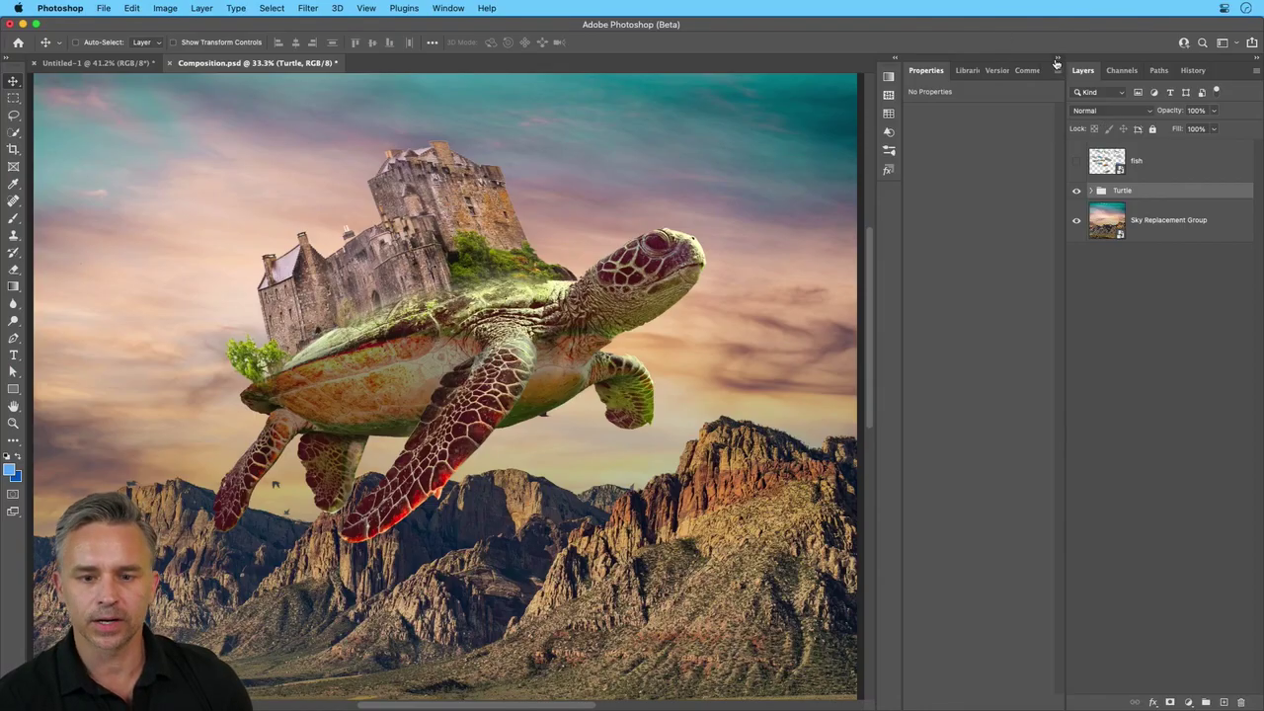
{"action": "left_click", "coordinate": [1057, 58]}
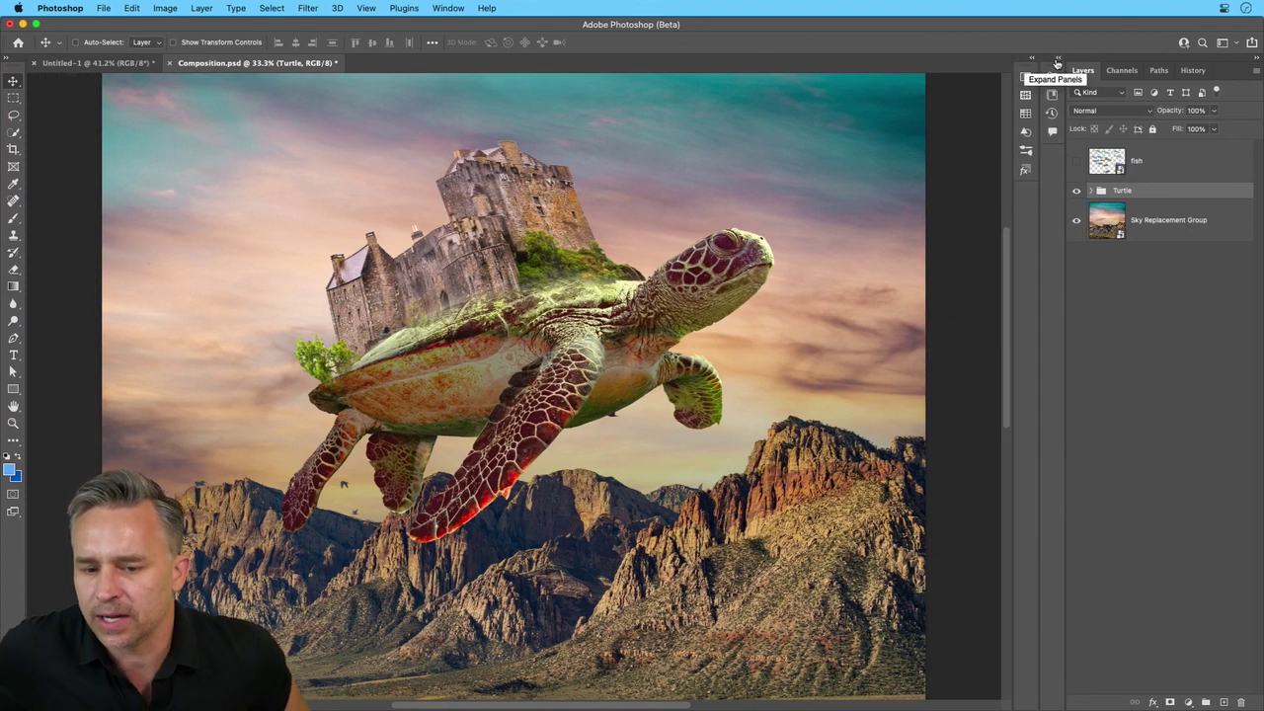
Change the Sky Replacement Group layer's name to 'New Background'
{"action": "left_click", "coordinate": [1157, 235]}
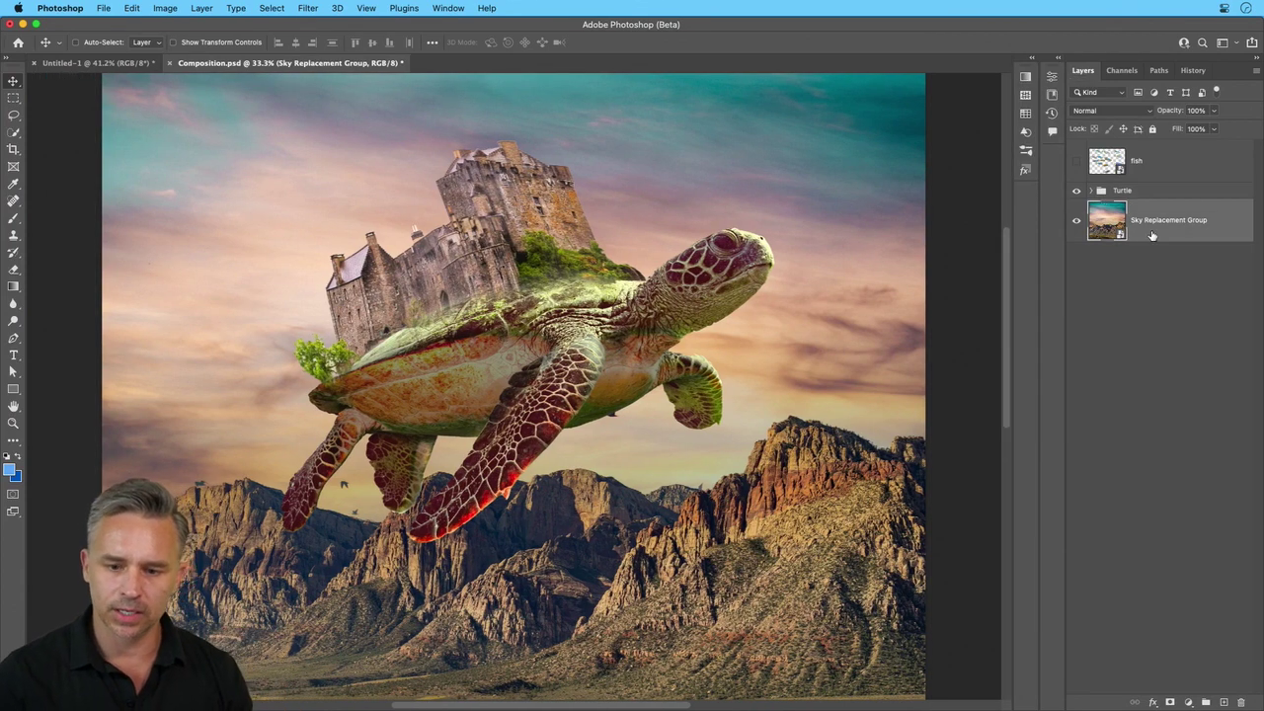
{"action": "double_click", "coordinate": [1152, 219]}
{"action": "type", "text": "New"}
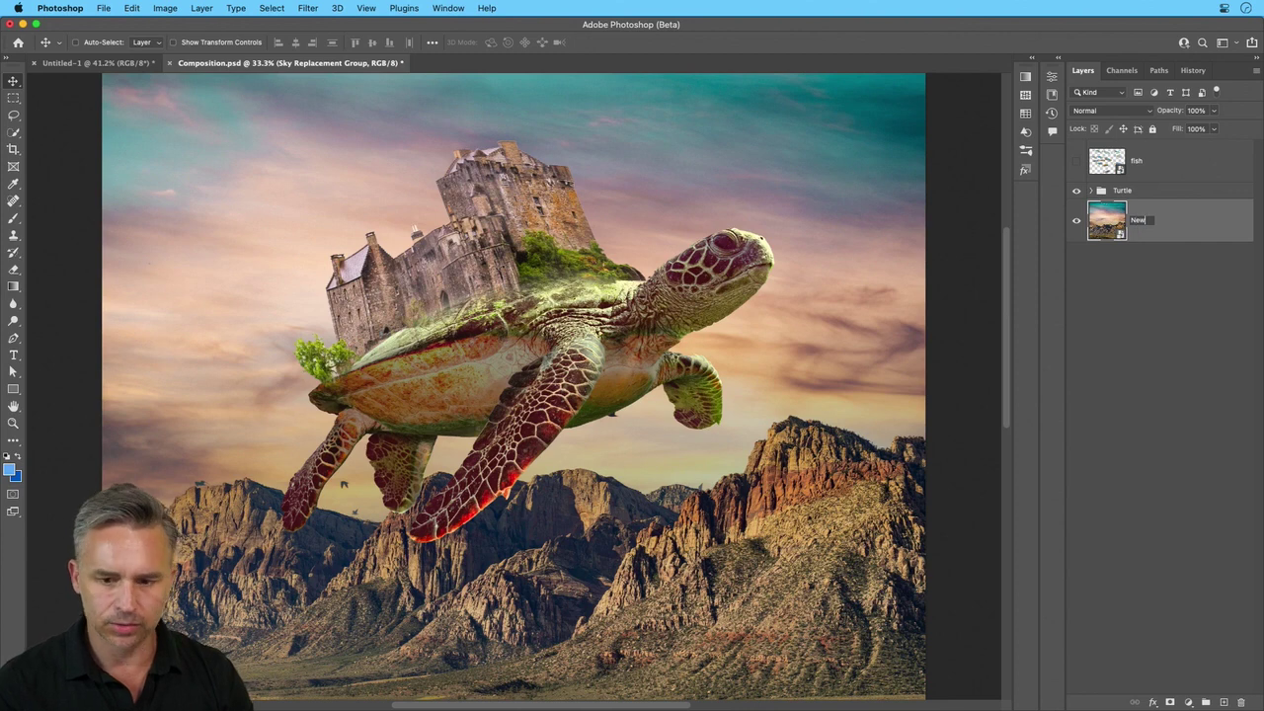
{"action": "type", "text": " Background"}
{"action": "key", "text": "Return"}
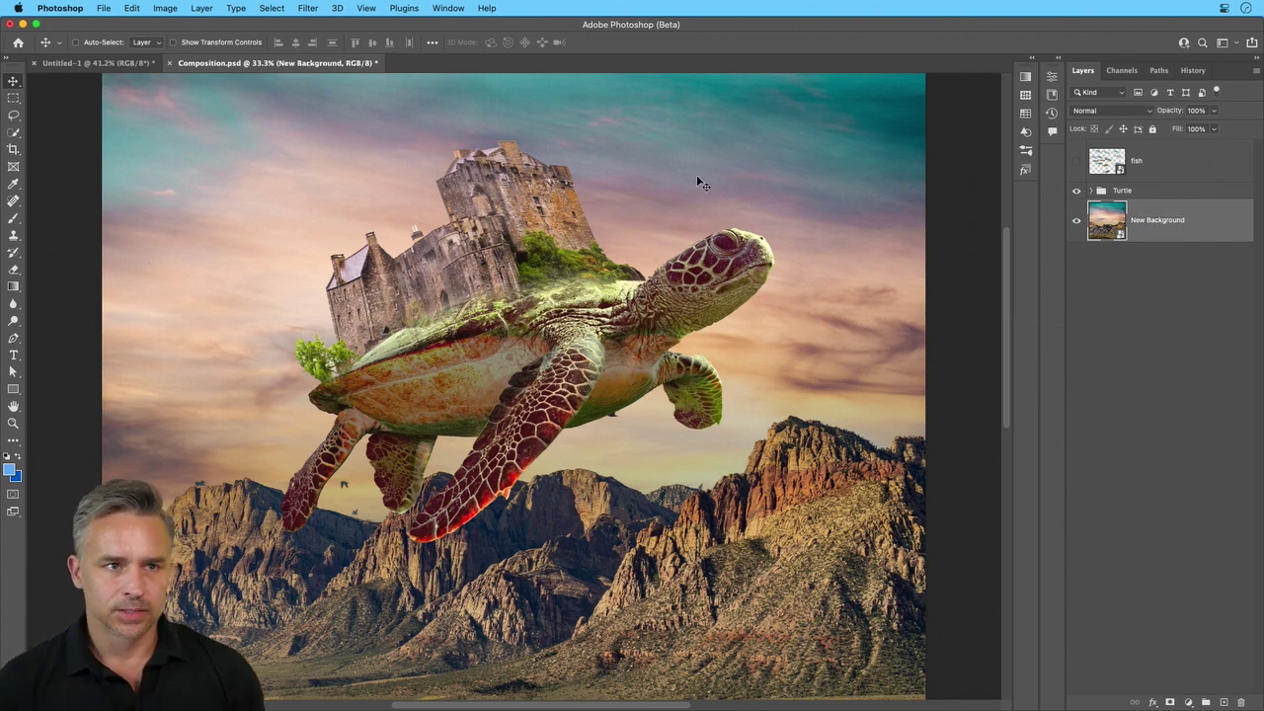
{"action": "scroll", "coordinate": [698, 187], "scroll_direction": "down", "scroll_amount": 5}
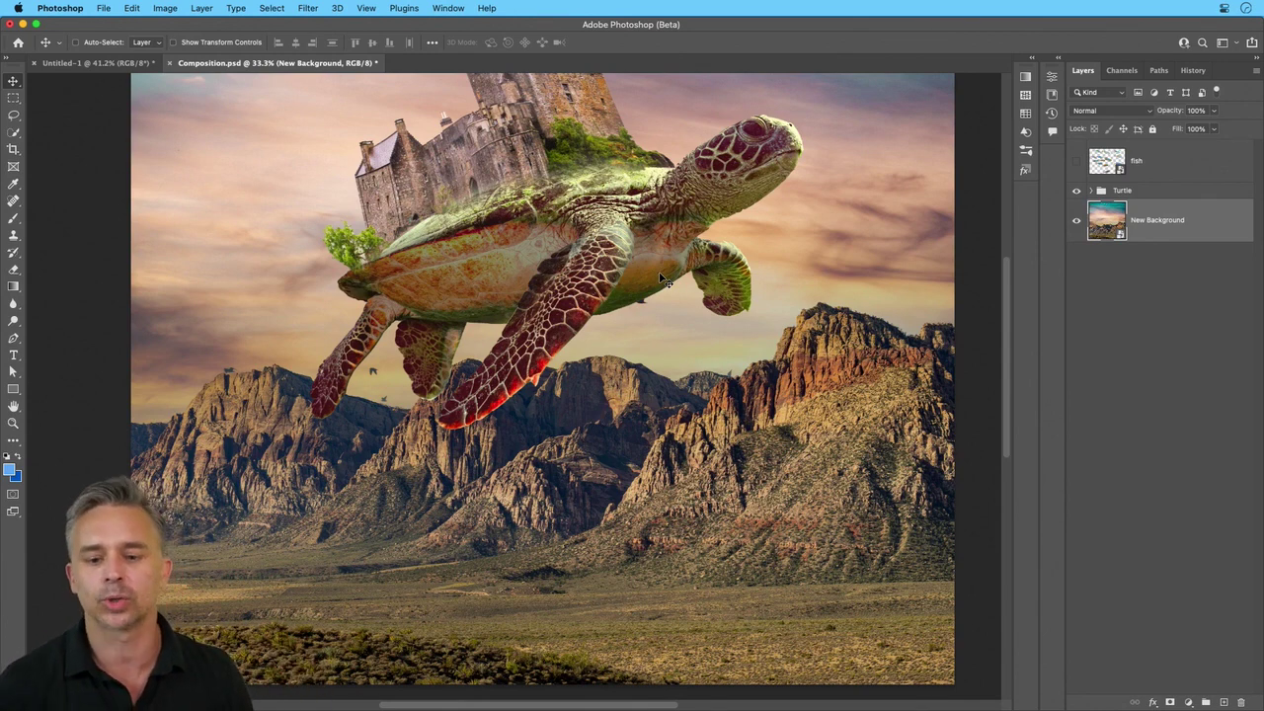
Hide the Turtle group and launch Filter > Neural Filters
{"action": "left_click", "coordinate": [1077, 190]}
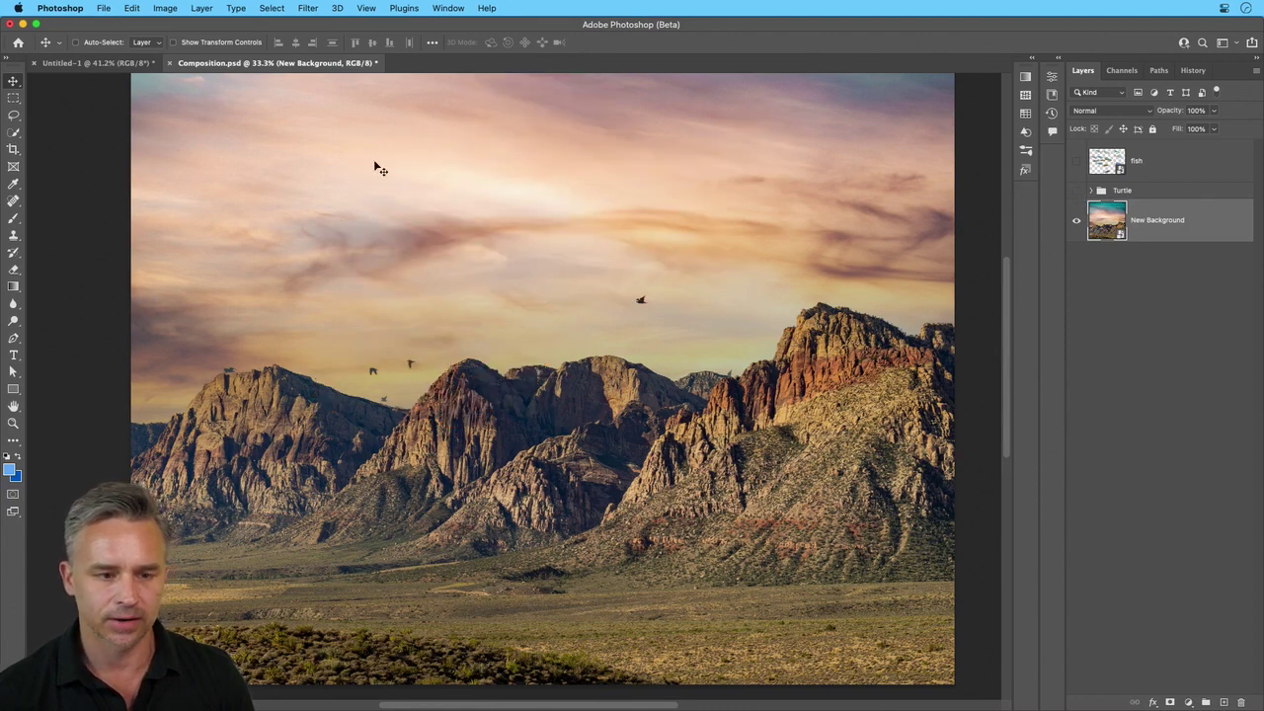
{"action": "left_click", "coordinate": [306, 9]}
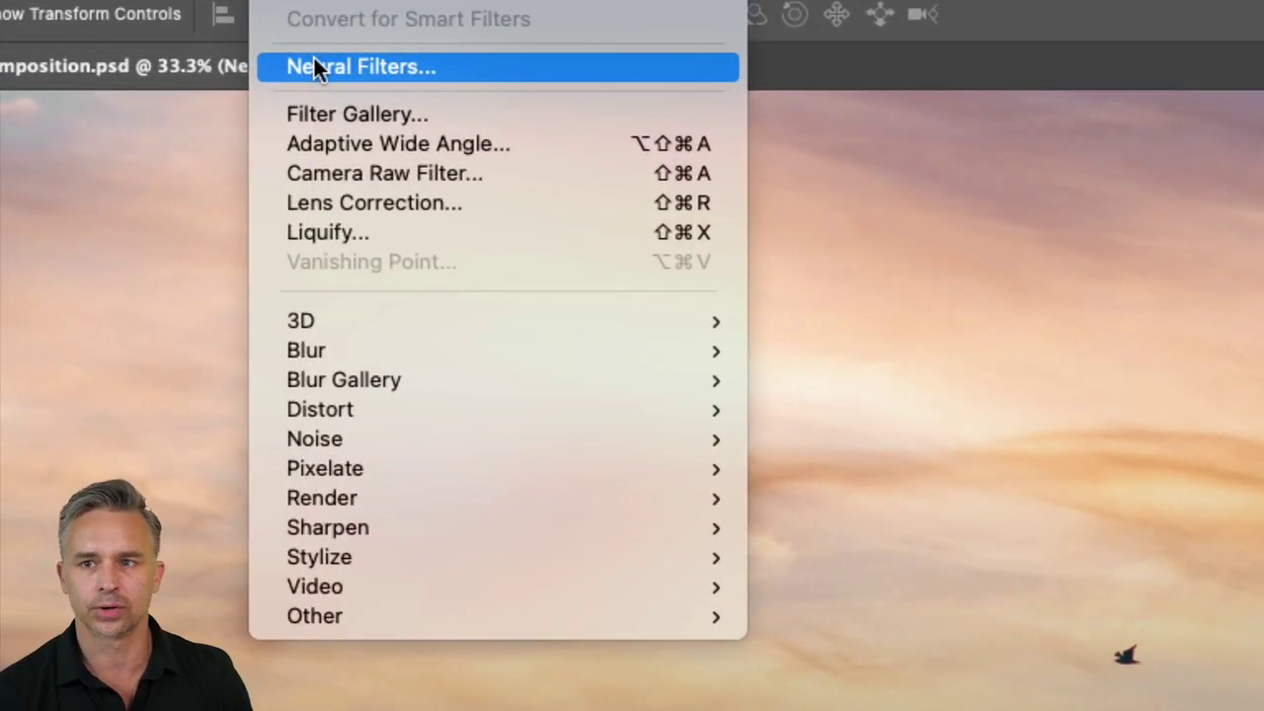
{"action": "left_click", "coordinate": [316, 63]}
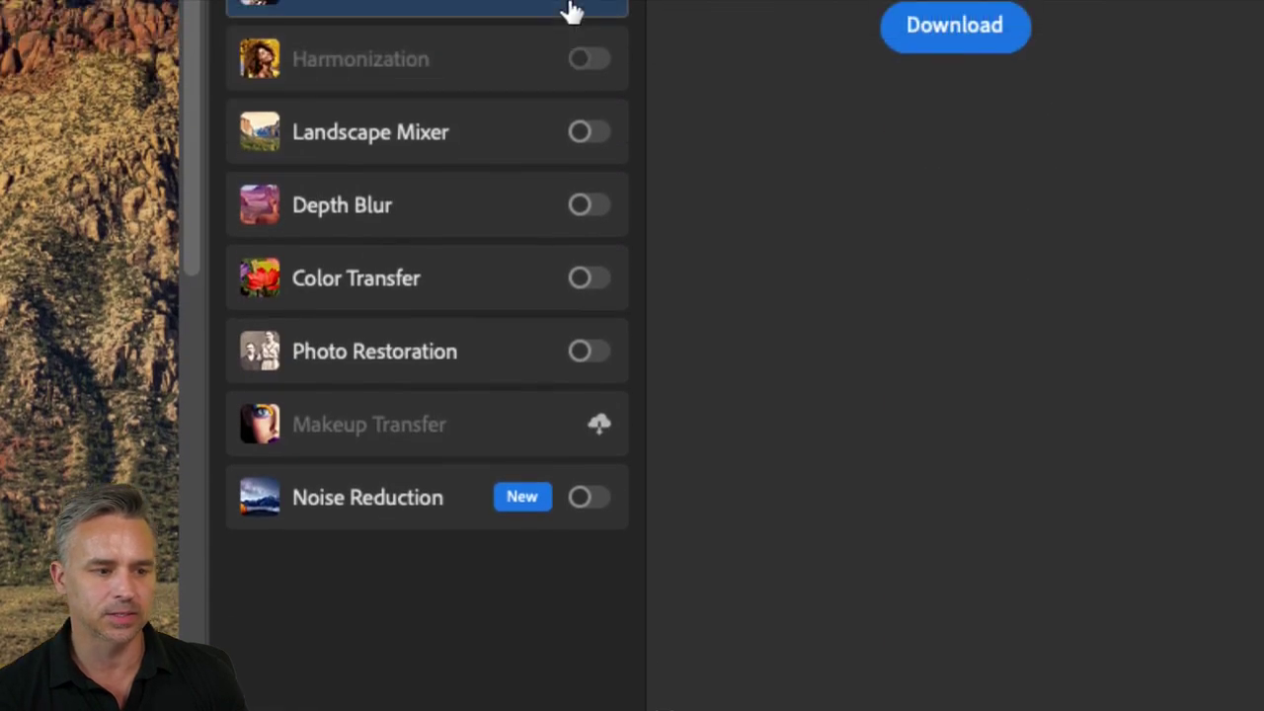
Turn on Landscape Mixer with the snowy winter preset, then pick the golden sunset preset
{"action": "left_click", "coordinate": [386, 61]}
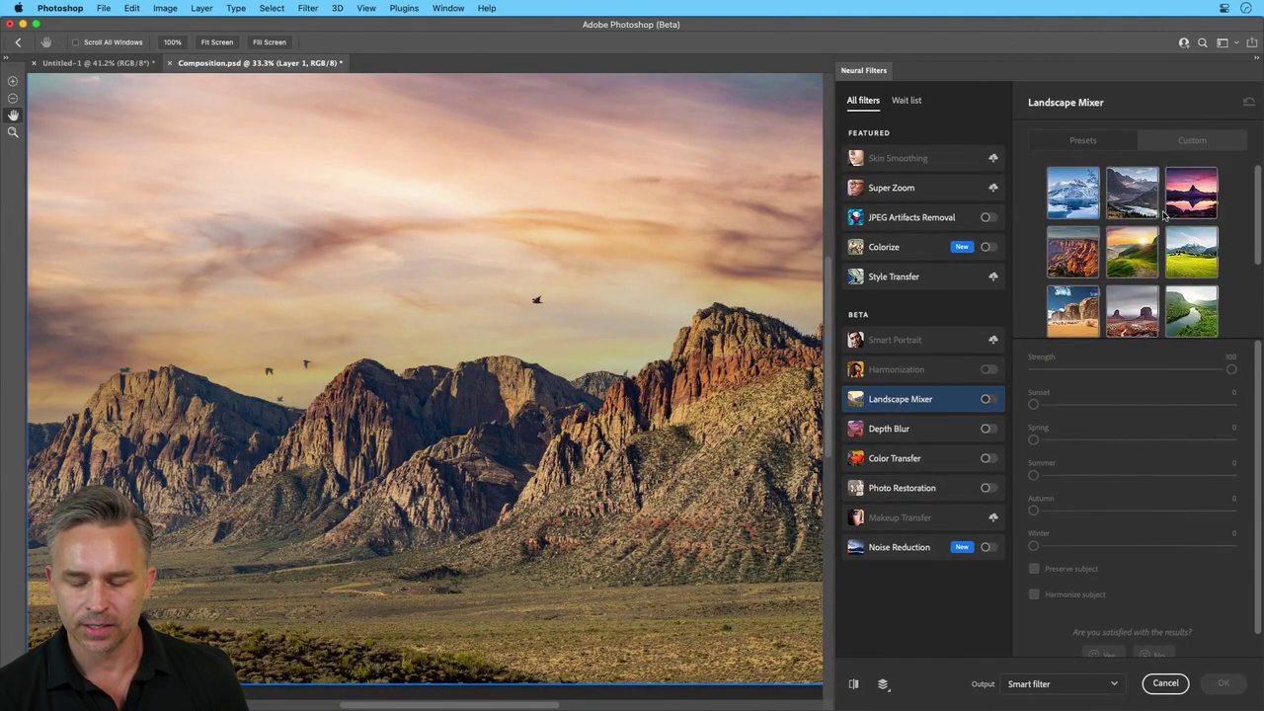
{"action": "left_click", "coordinate": [988, 400]}
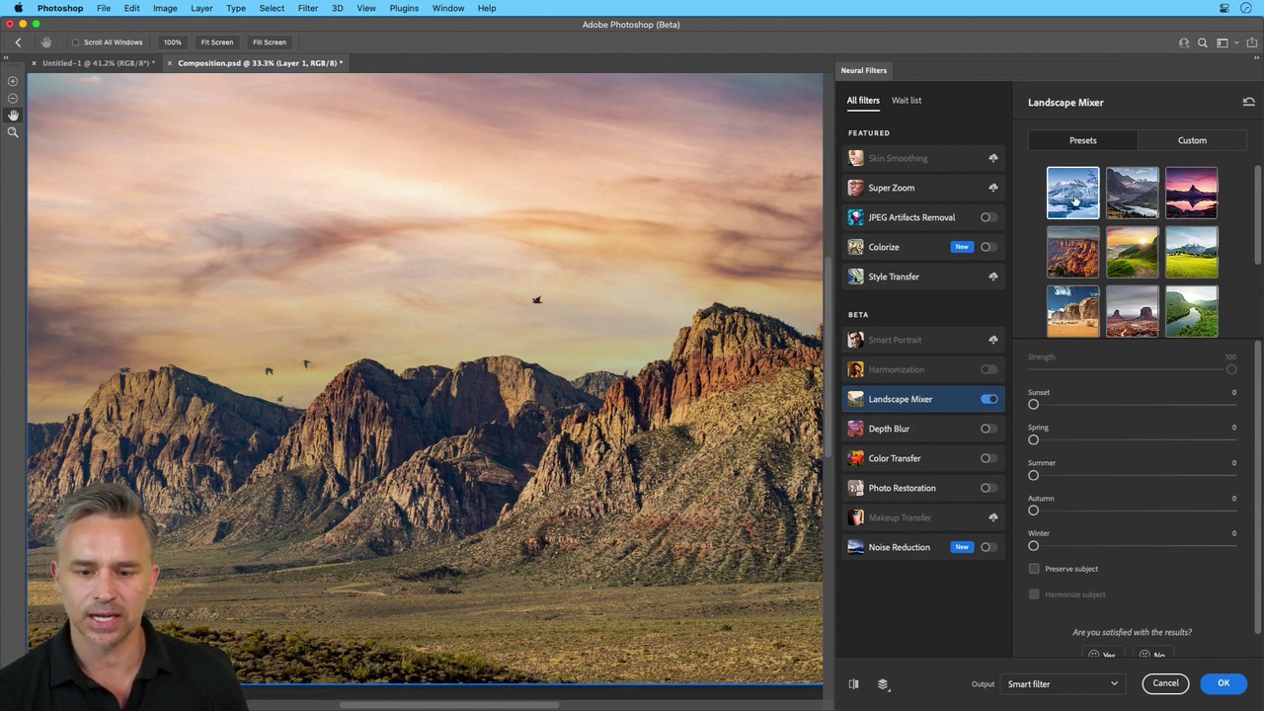
{"action": "left_click", "coordinate": [1073, 192]}
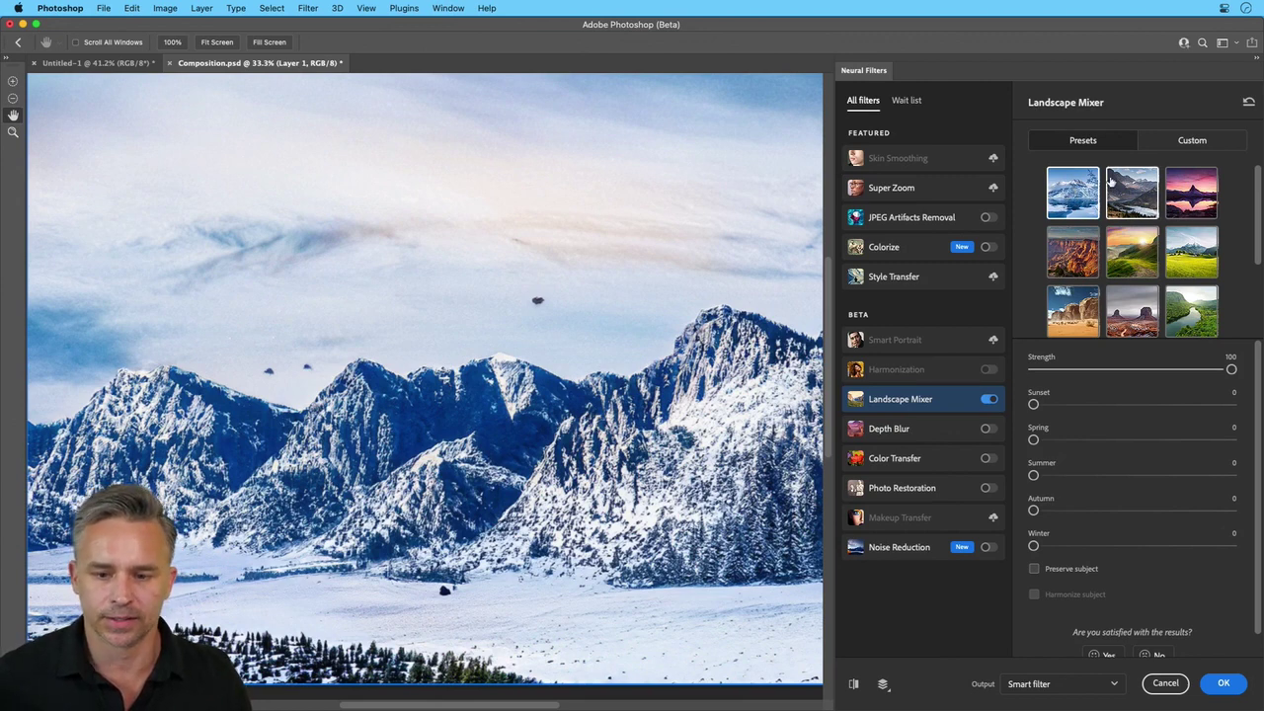
{"action": "left_click", "coordinate": [1132, 261]}
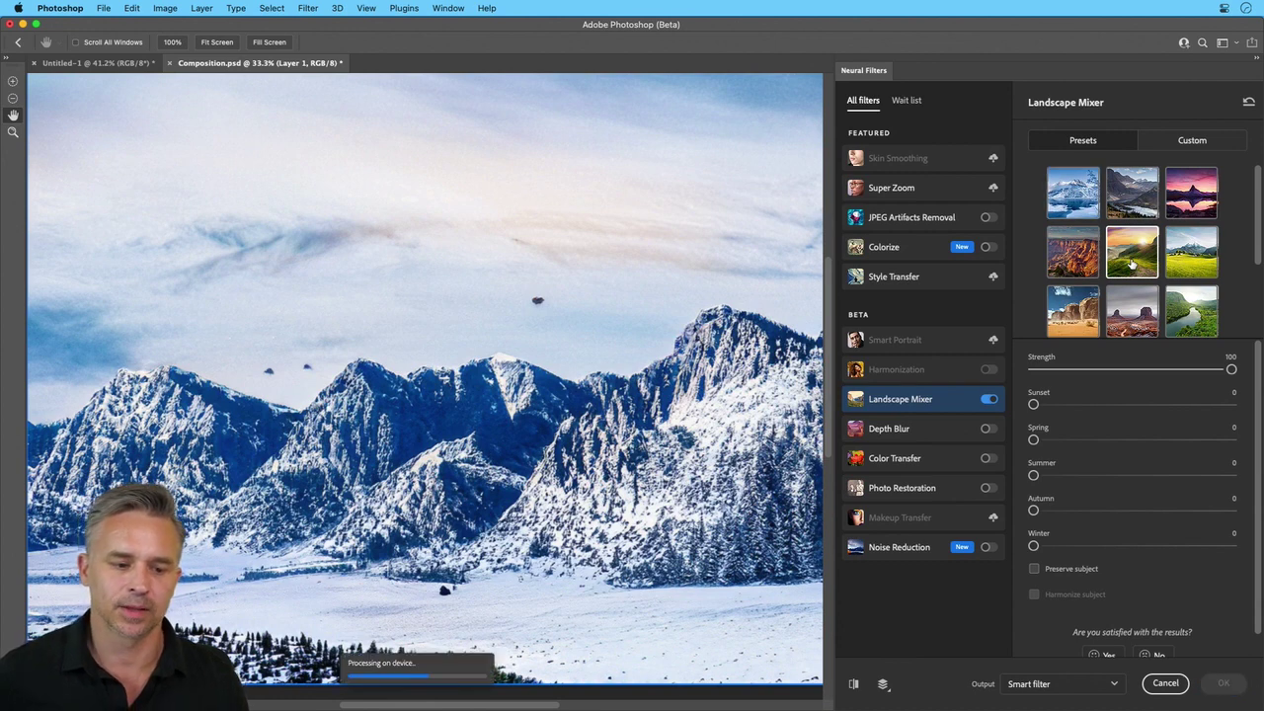
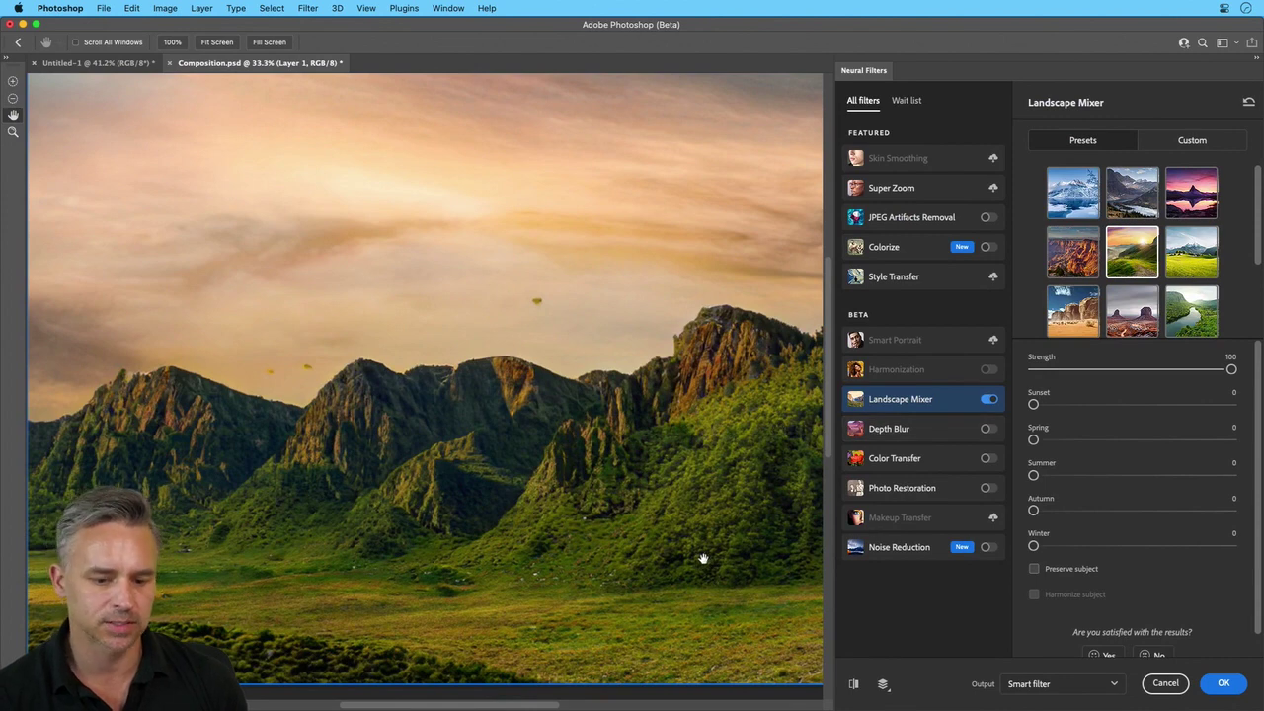
Apply the Landscape Mixer filter to New Background, show the Turtle group and fit the image on screen
{"action": "left_click", "coordinate": [1224, 683]}
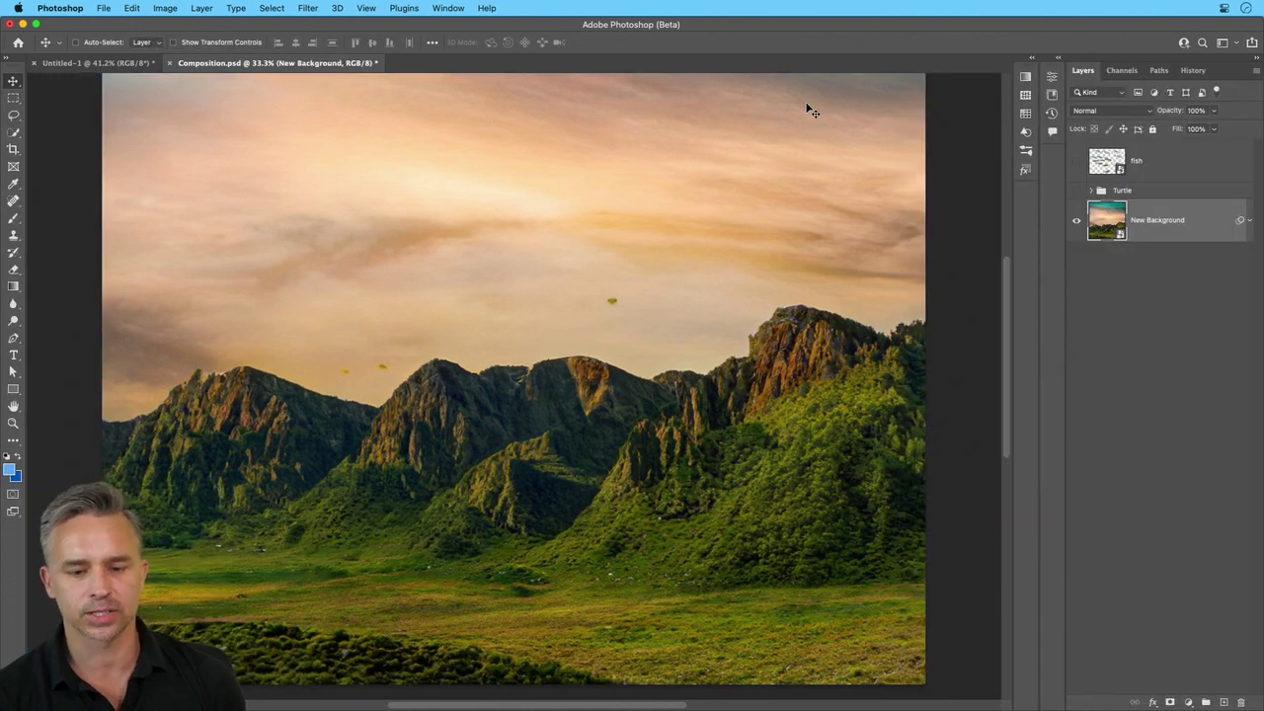
{"action": "left_click", "coordinate": [1078, 190]}
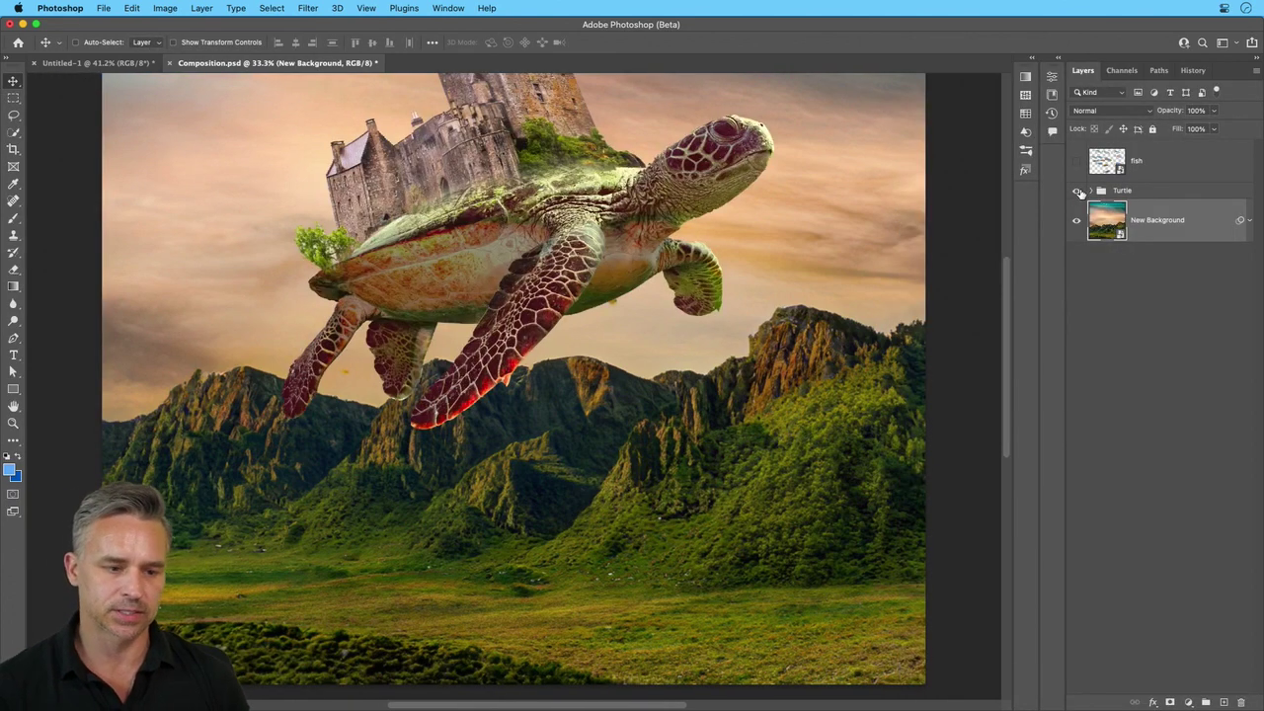
{"action": "key", "text": "super+0"}
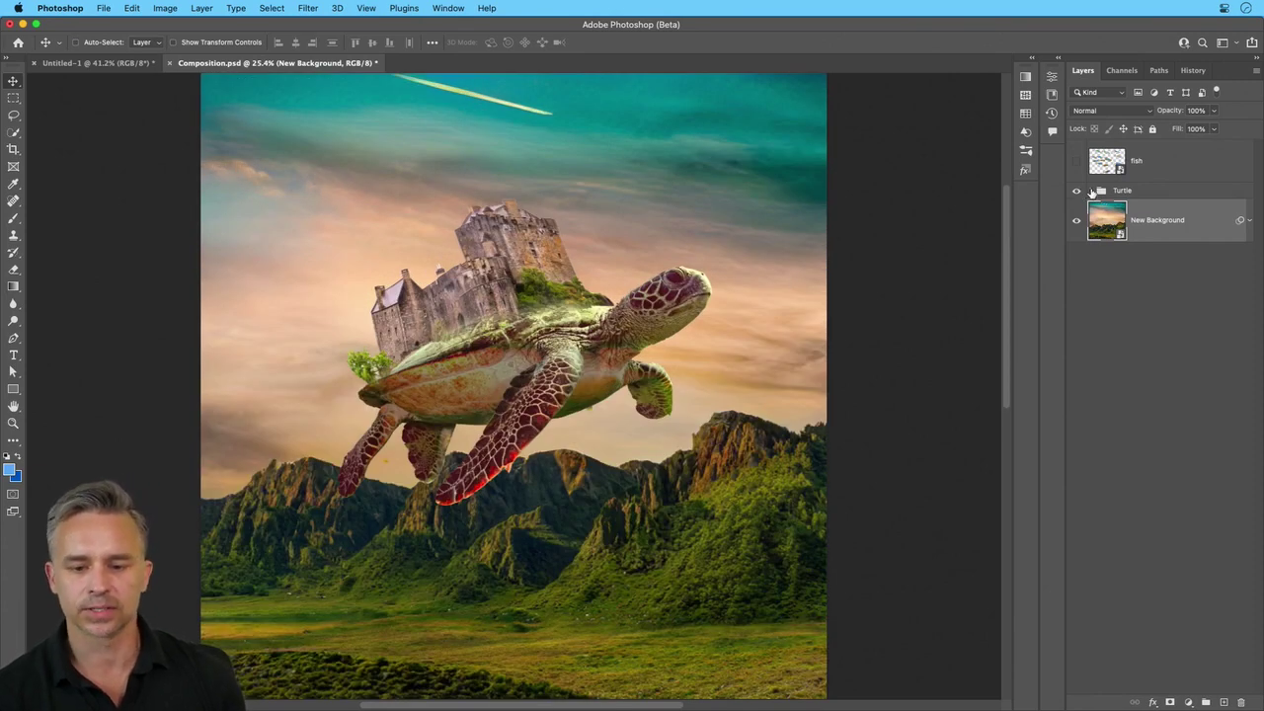
Adjust the Turtle group's Hue/Saturation 2 layer to Hue −6, Saturation +14
{"action": "left_click", "coordinate": [1092, 190]}
{"action": "left_click", "coordinate": [1133, 265]}
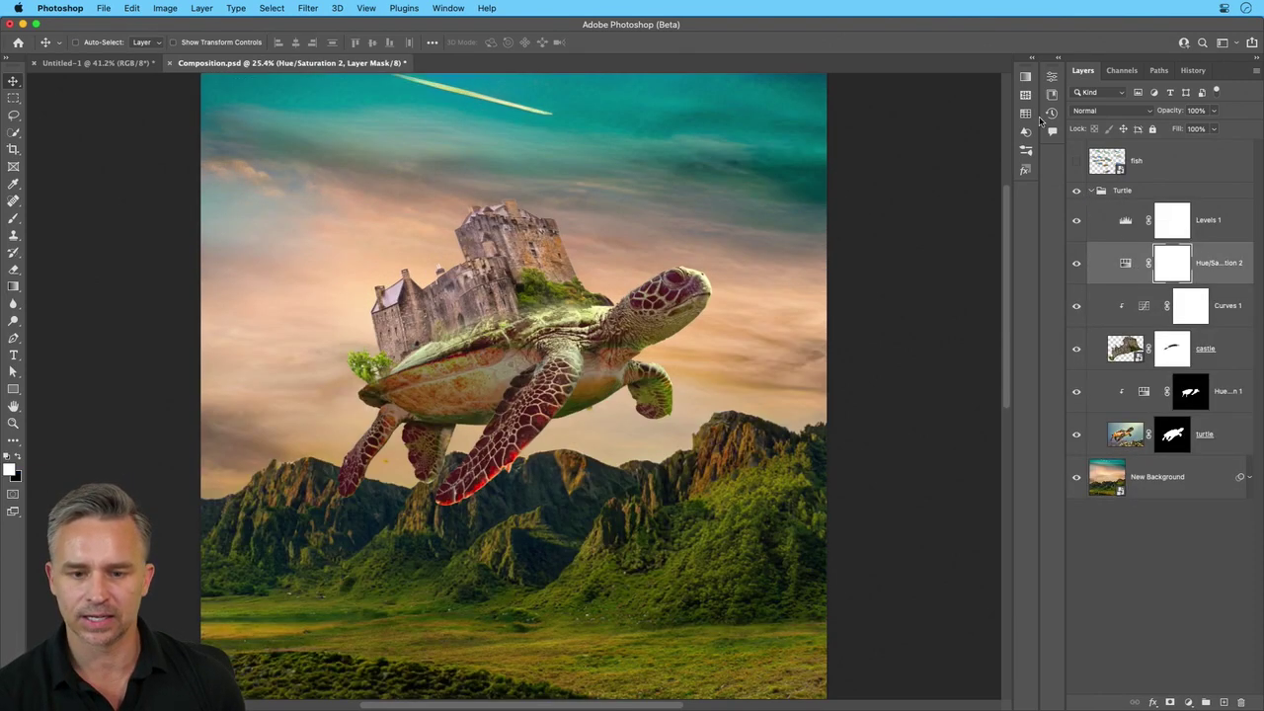
{"action": "left_click", "coordinate": [1058, 60]}
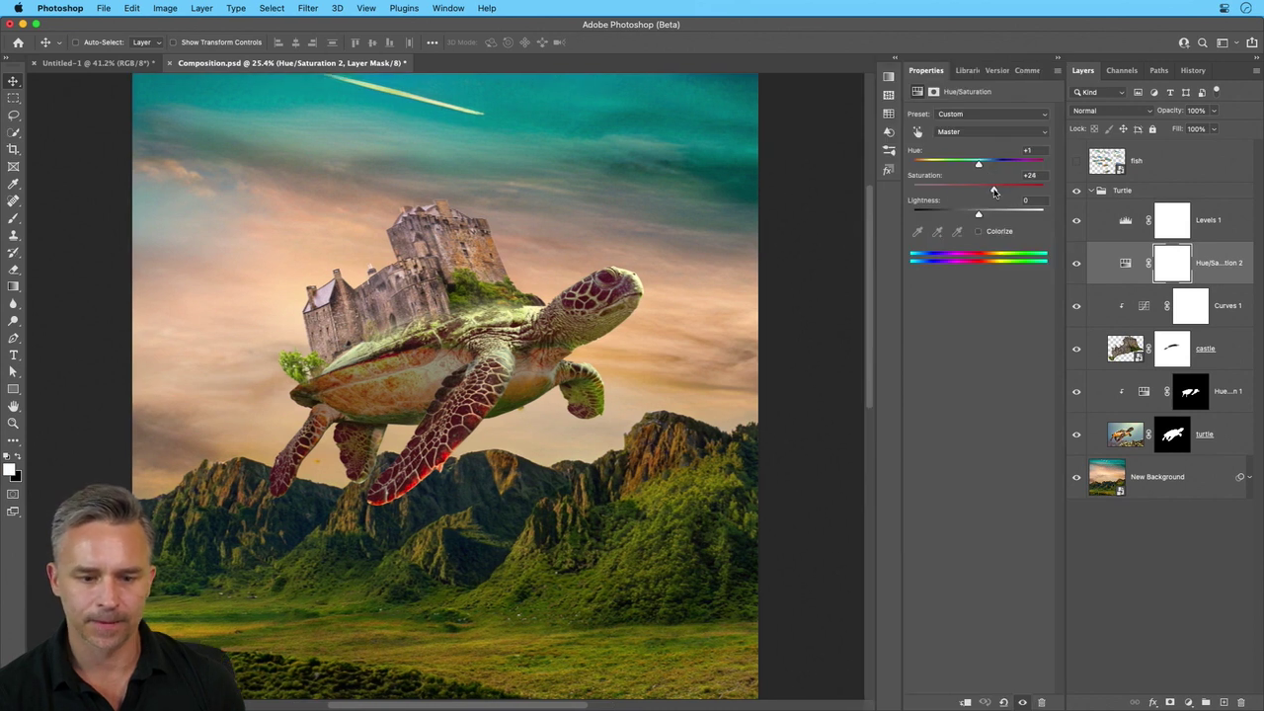
{"action": "left_click_drag", "start_coordinate": [994, 191], "coordinate": [976, 167]}
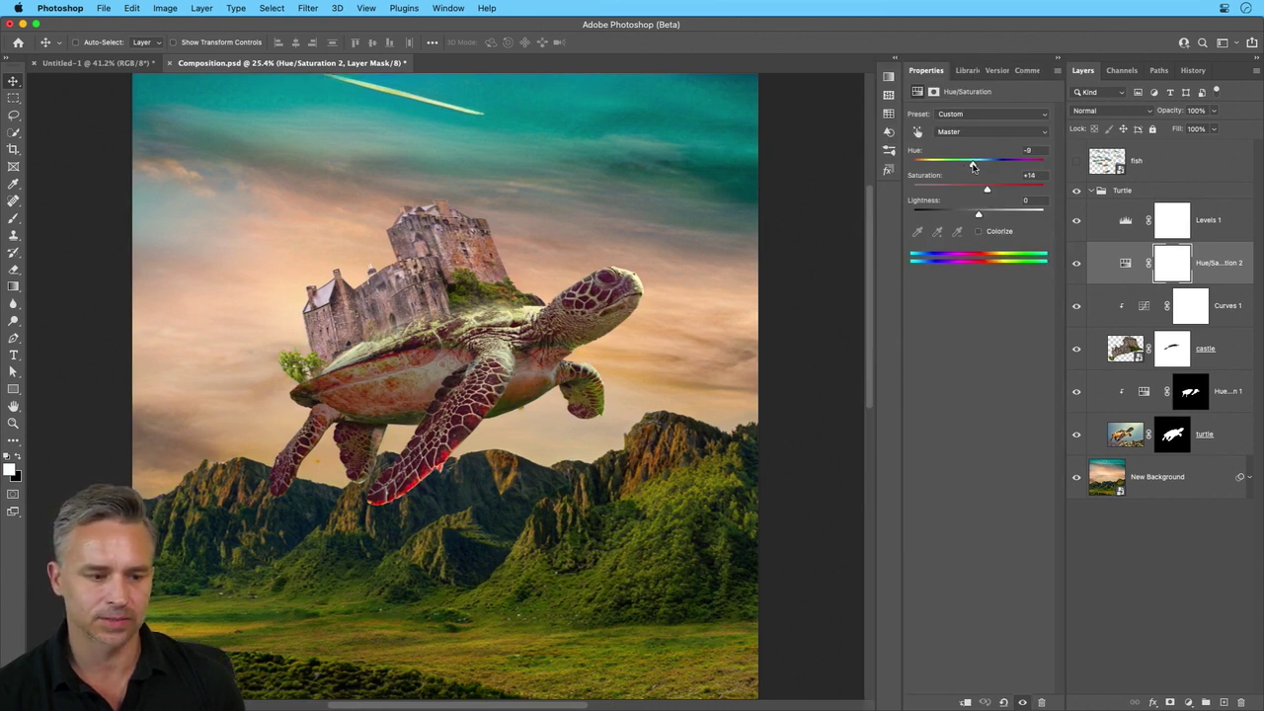
{"action": "left_click", "coordinate": [1059, 61]}
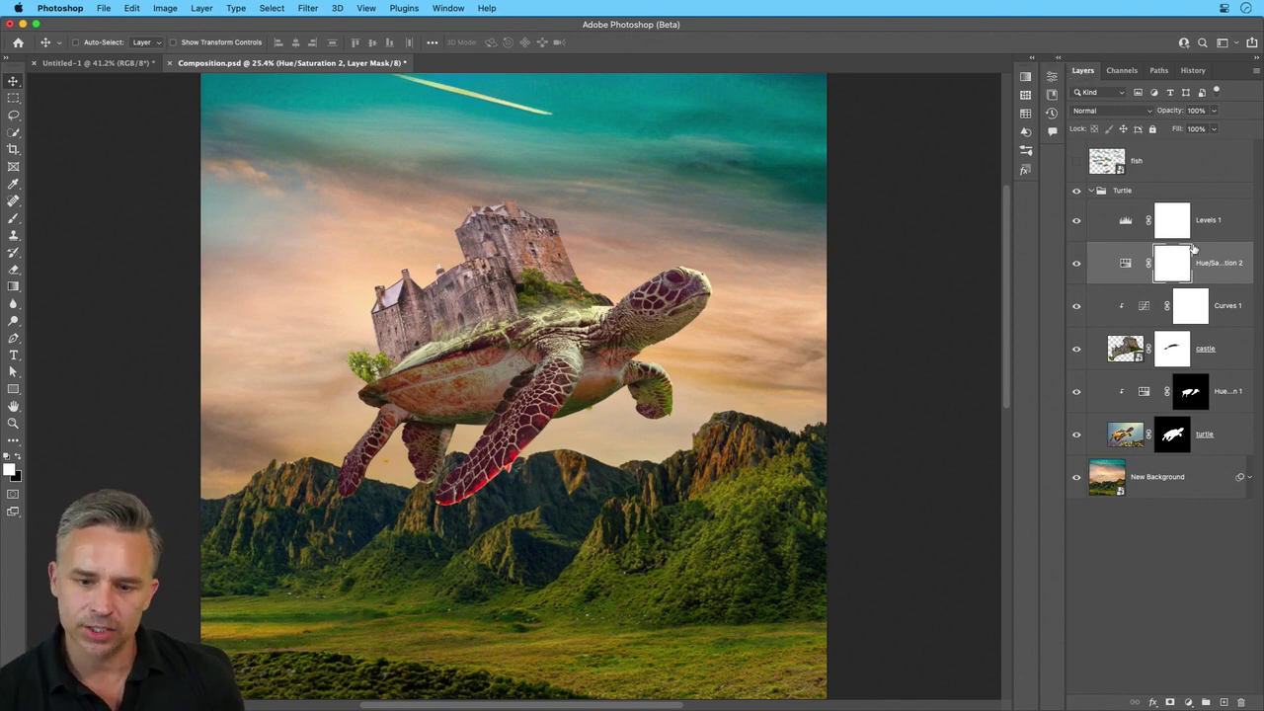
{"action": "left_click", "coordinate": [1148, 191]}
Convert the Turtle group into a smart object
{"action": "left_click", "coordinate": [1092, 190]}
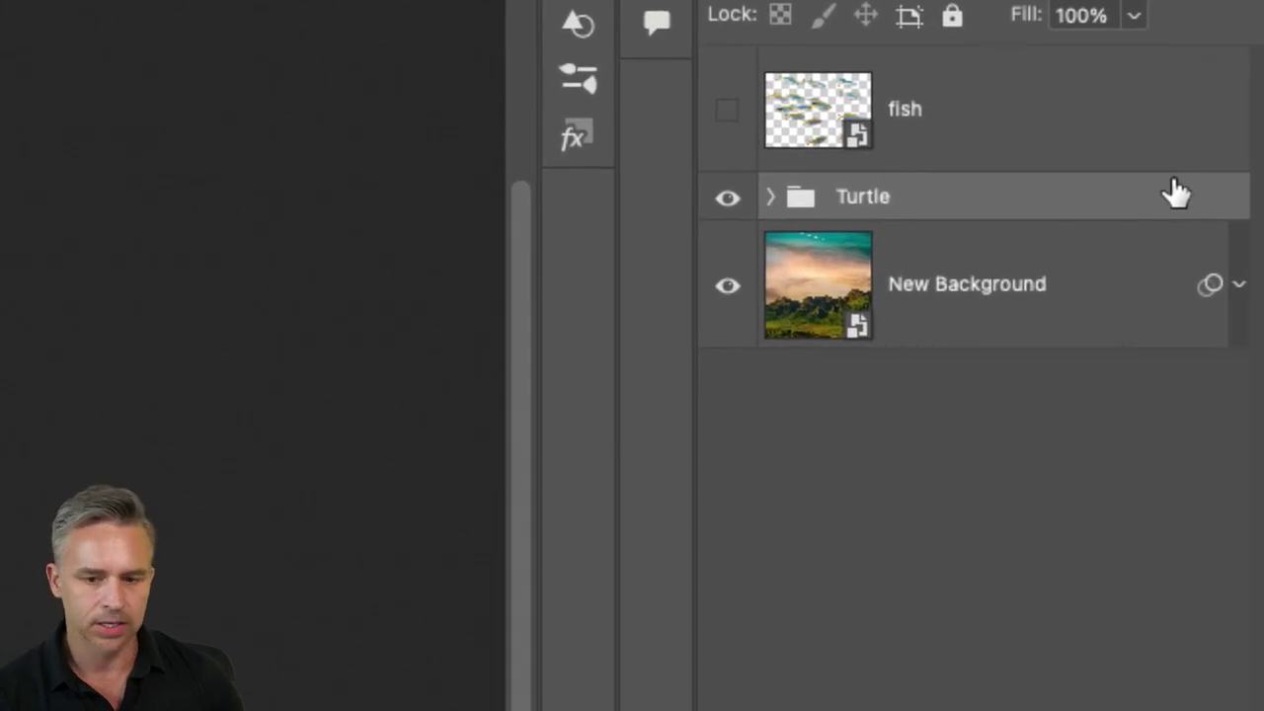
{"action": "right_click", "coordinate": [1157, 200]}
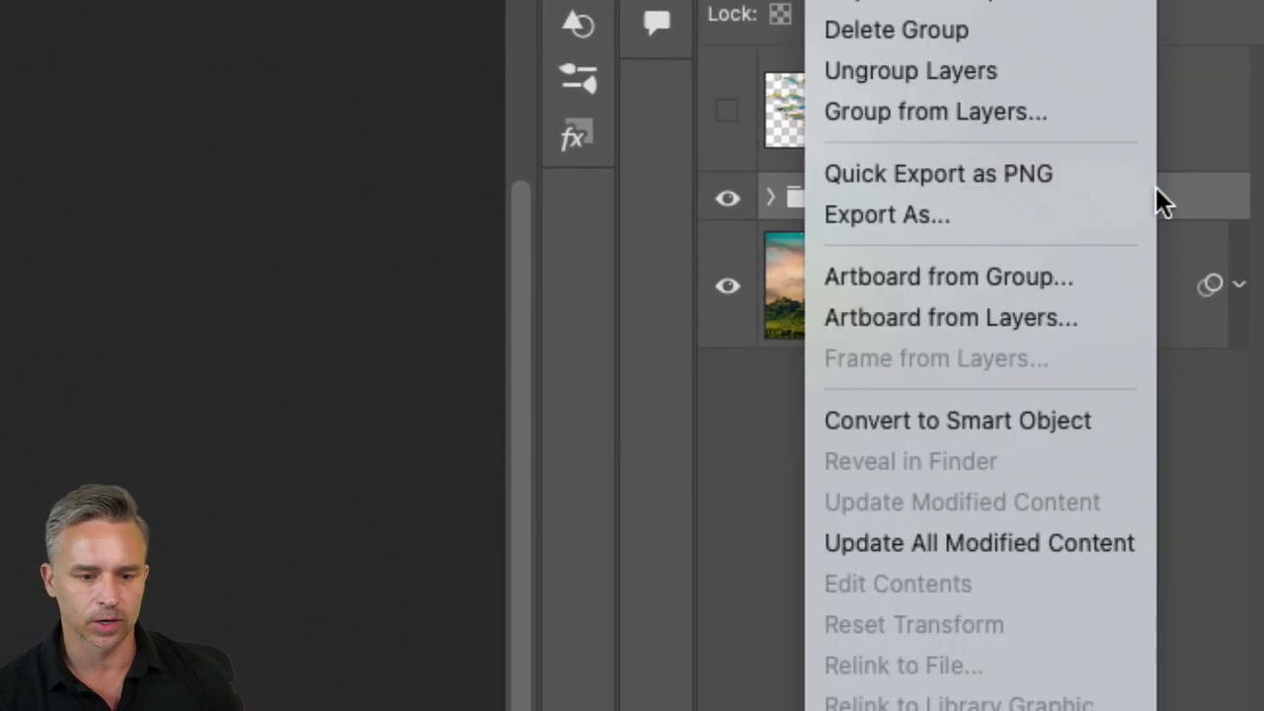
{"action": "left_click", "coordinate": [1037, 420]}
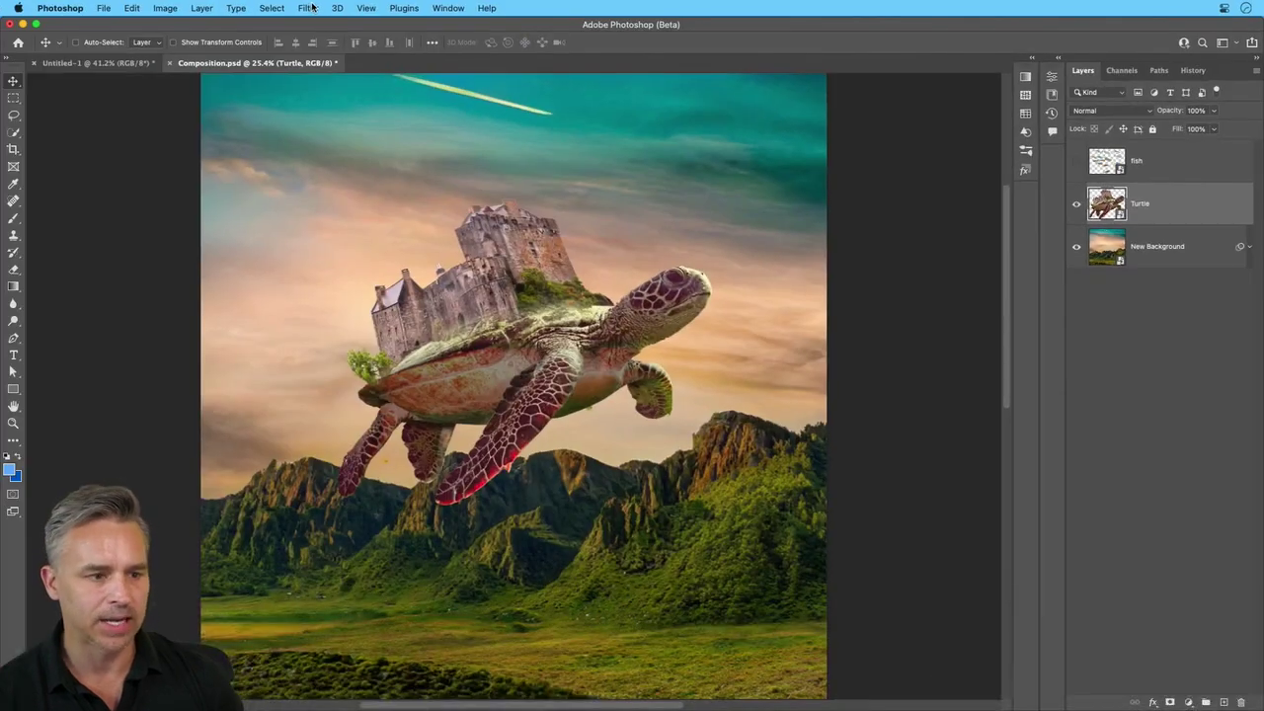
Apply Neural Filters Harmonization to Turtle, referencing New Background at Strength 65, Brightness +11
{"action": "left_click", "coordinate": [310, 8]}
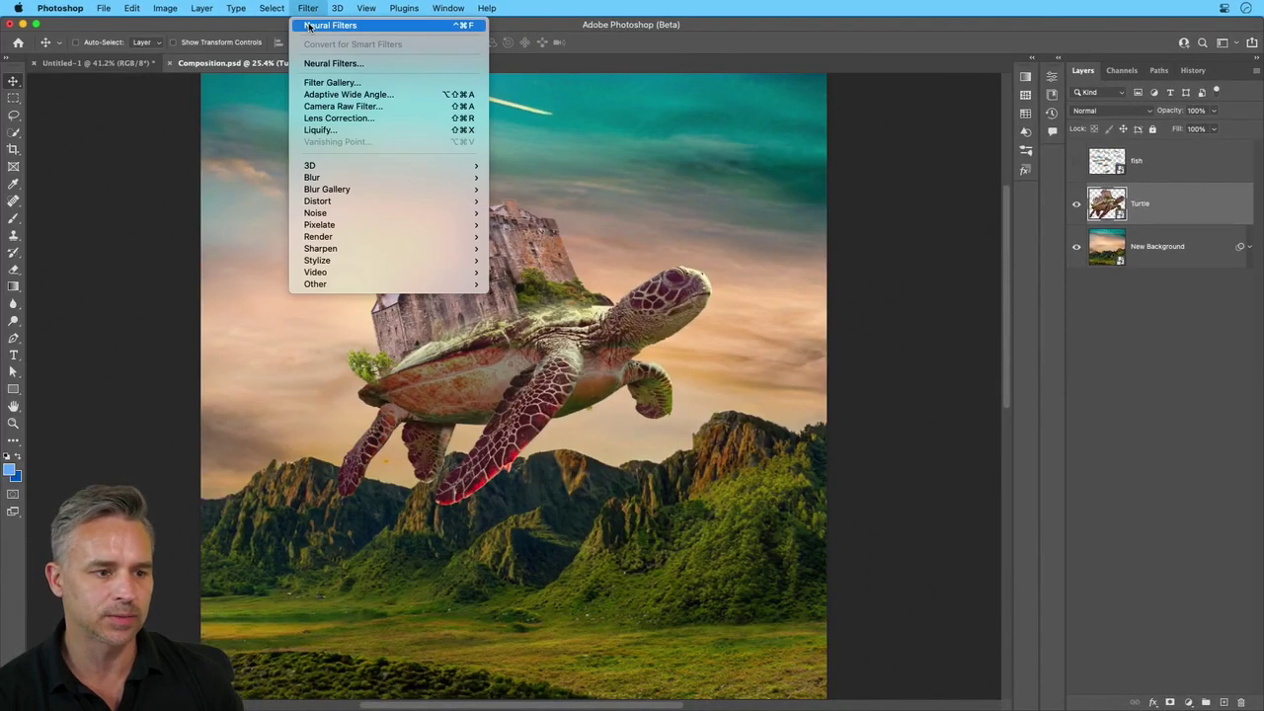
{"action": "left_click", "coordinate": [334, 63]}
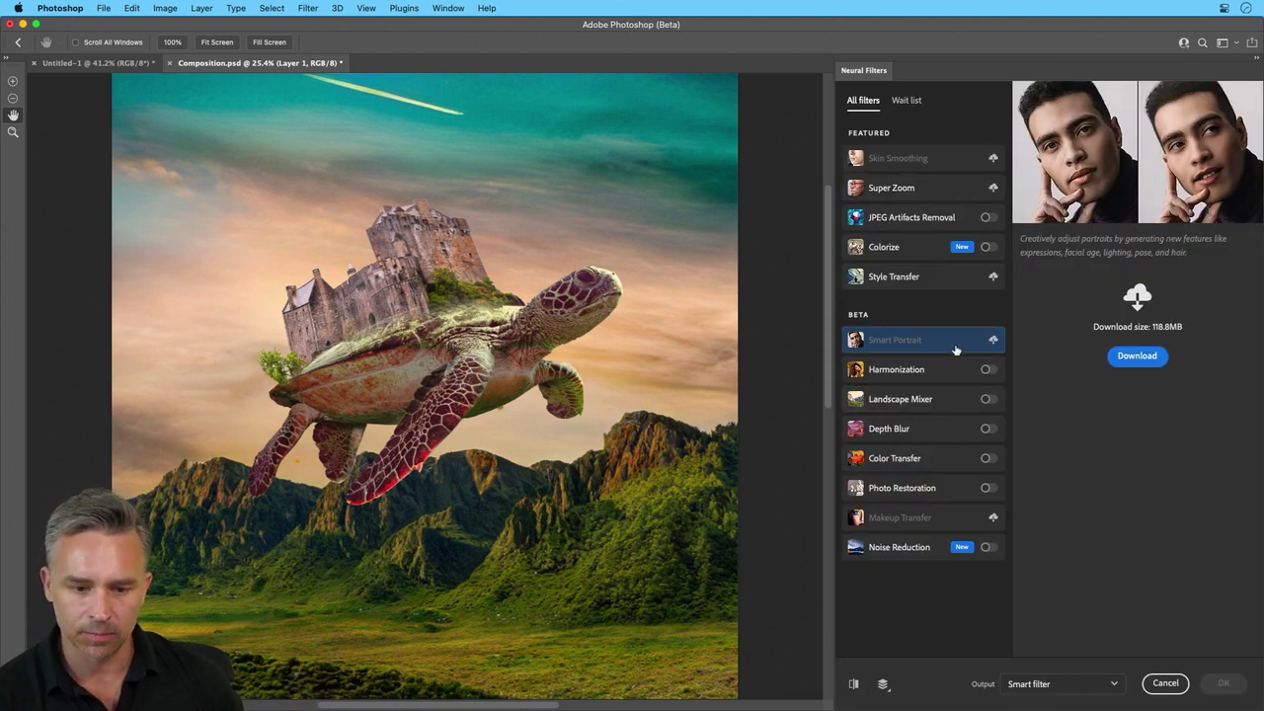
{"action": "left_click", "coordinate": [964, 377]}
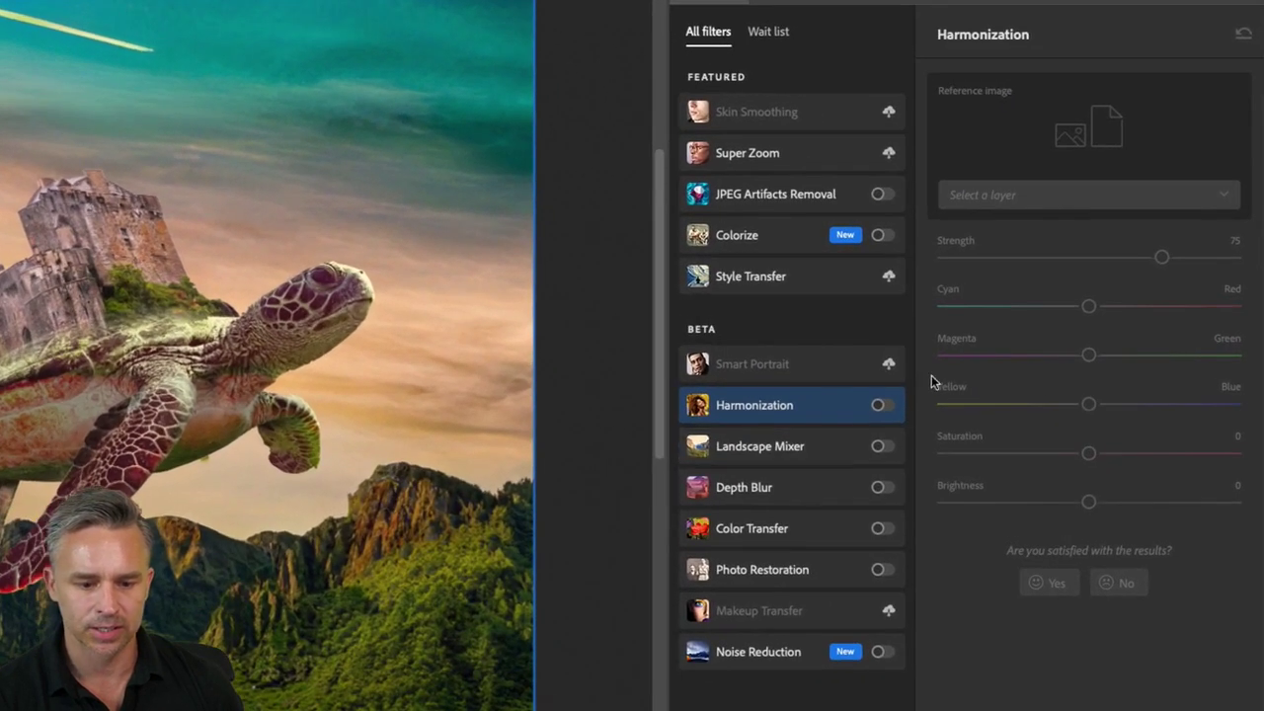
{"action": "left_click", "coordinate": [878, 407]}
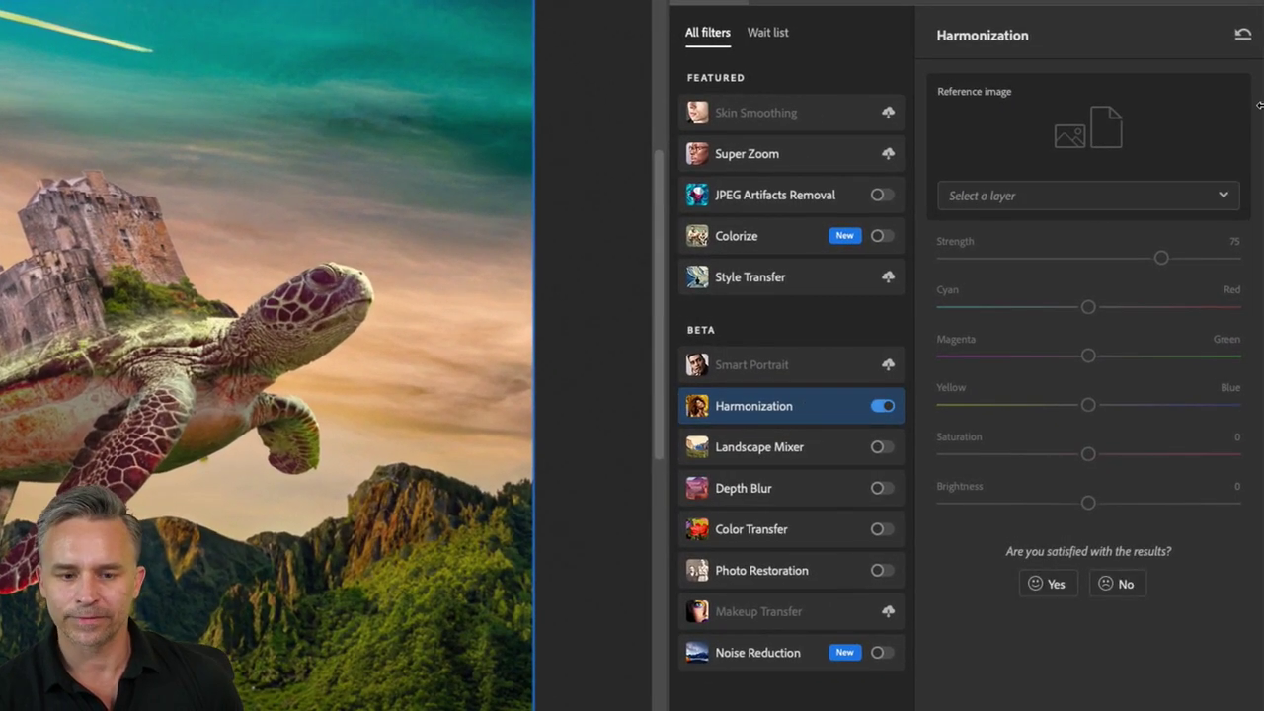
{"action": "left_click", "coordinate": [1193, 197]}
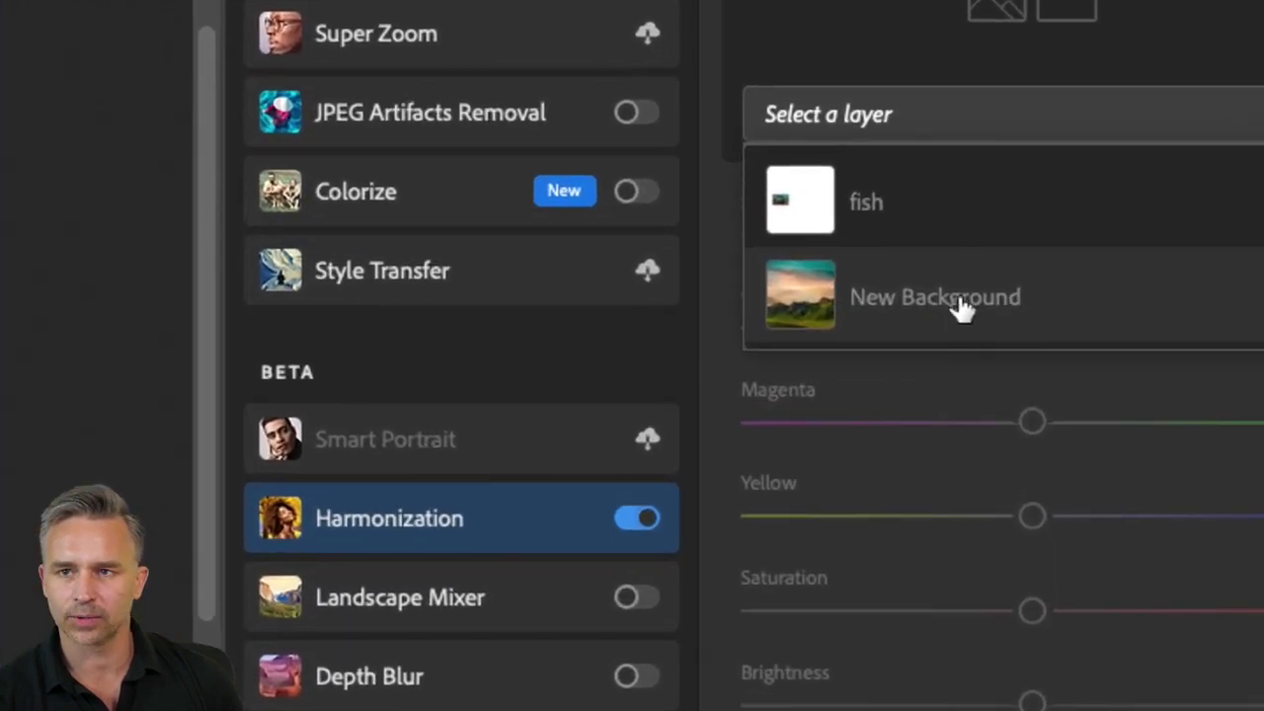
{"action": "left_click", "coordinate": [964, 308]}
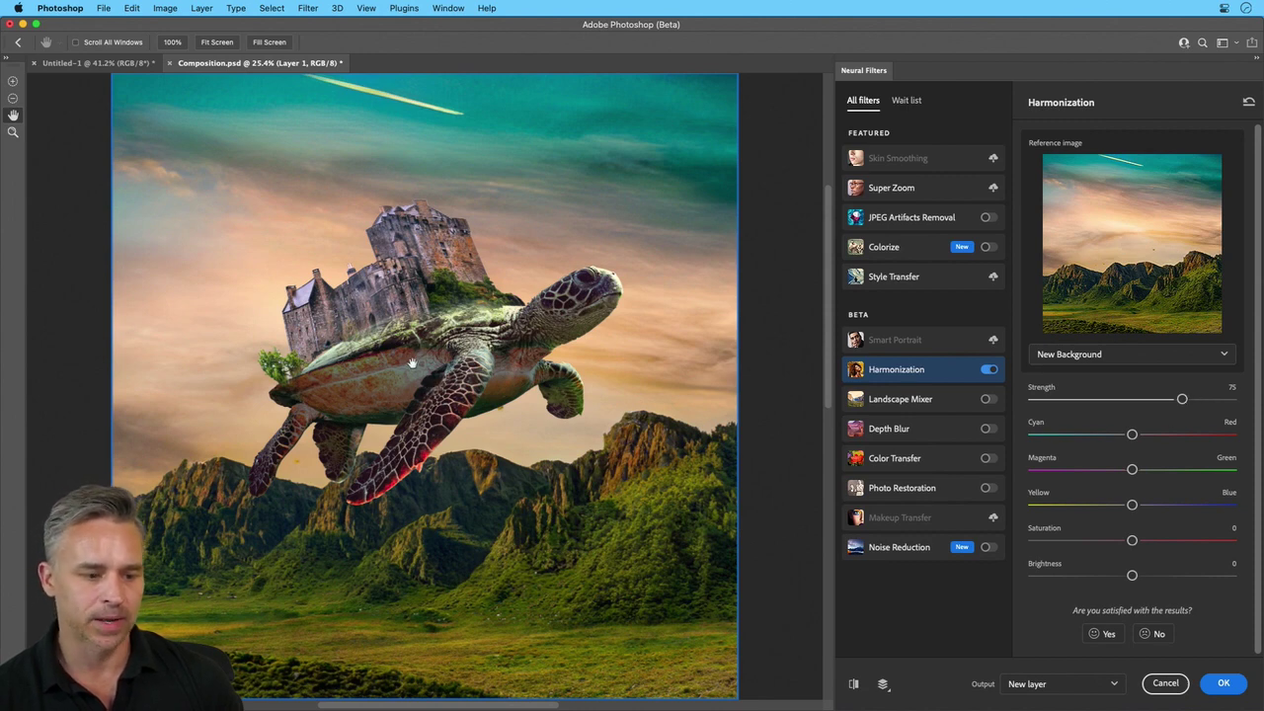
{"action": "left_click", "coordinate": [1153, 399]}
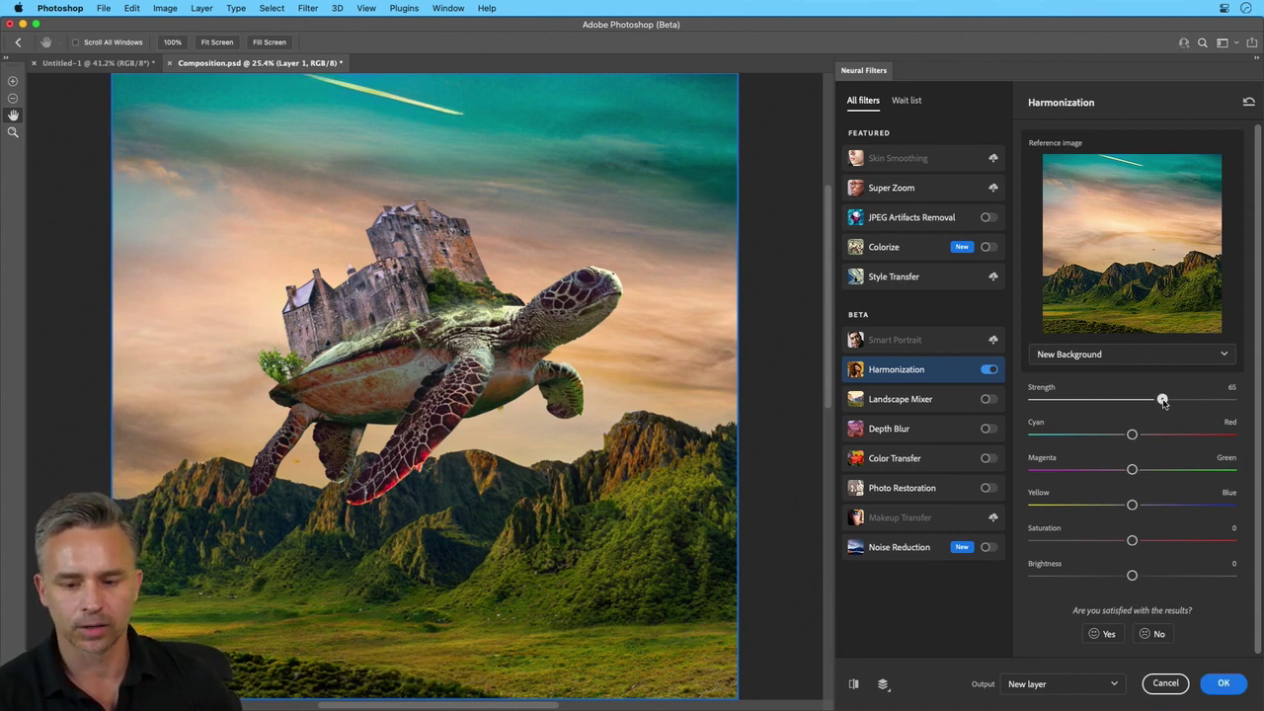
{"action": "left_click", "coordinate": [1163, 399]}
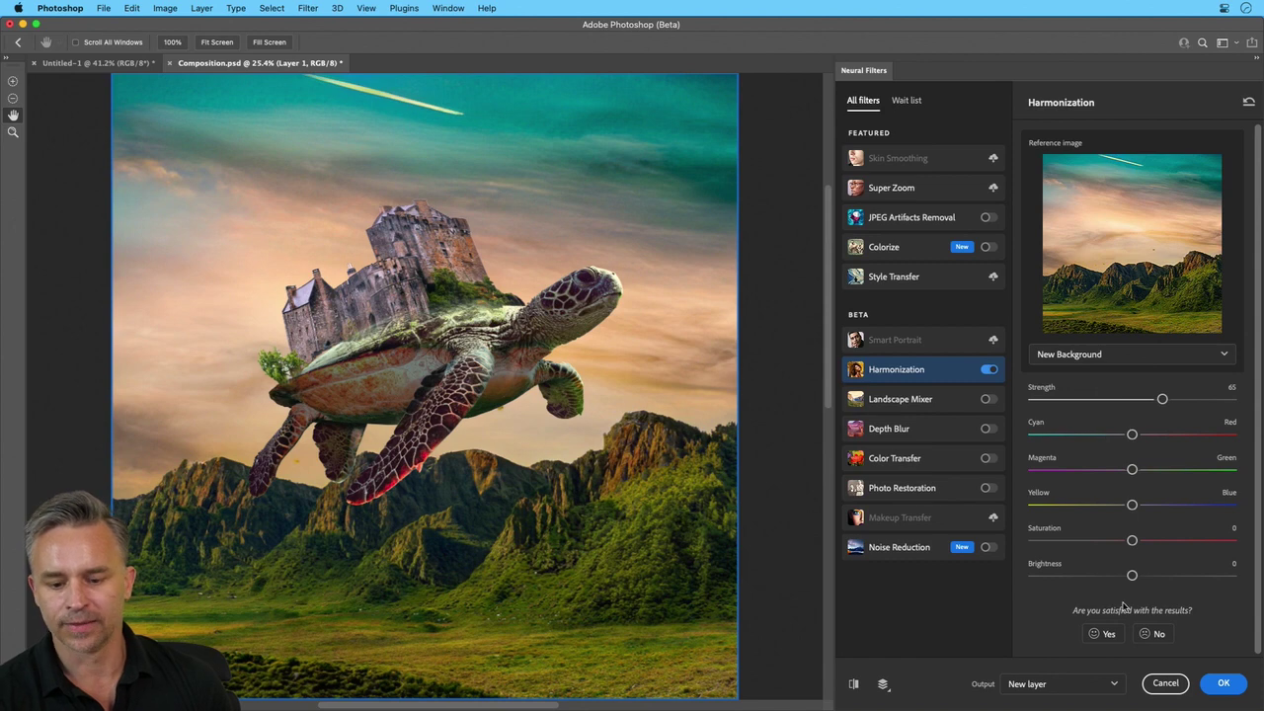
{"action": "left_click", "coordinate": [1167, 577]}
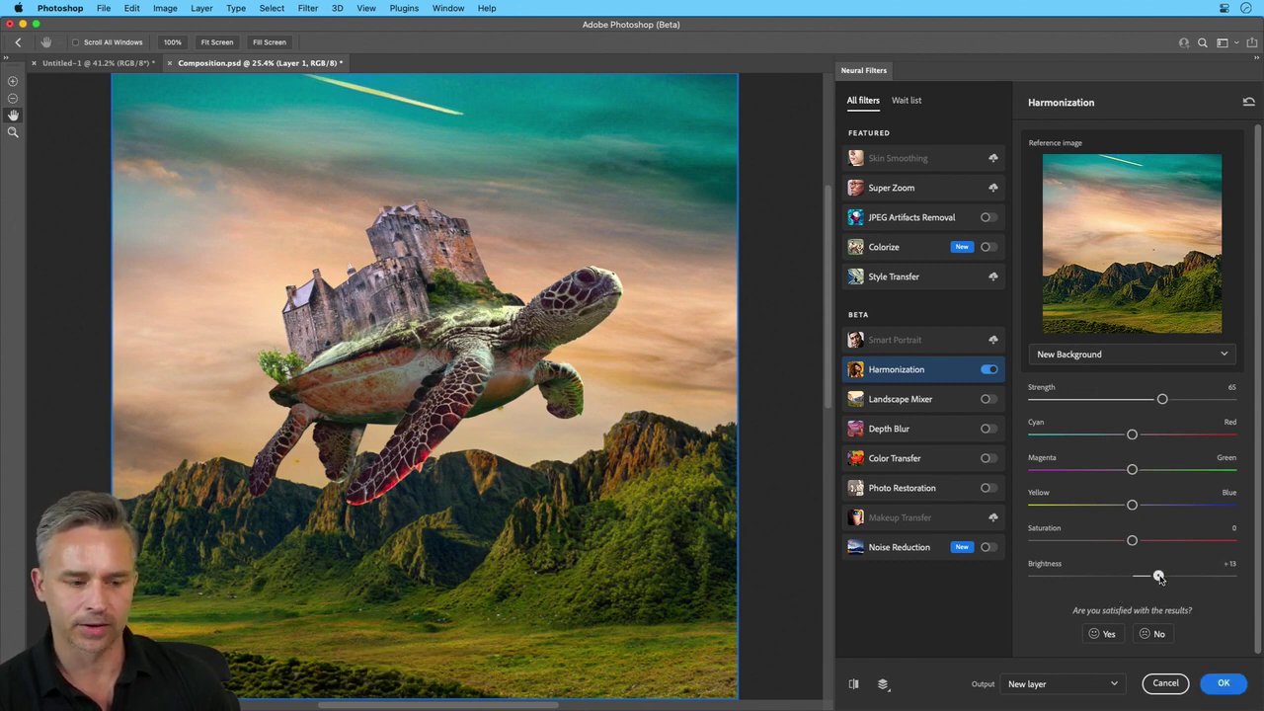
{"action": "left_click_drag", "start_coordinate": [1161, 579], "coordinate": [1154, 576]}
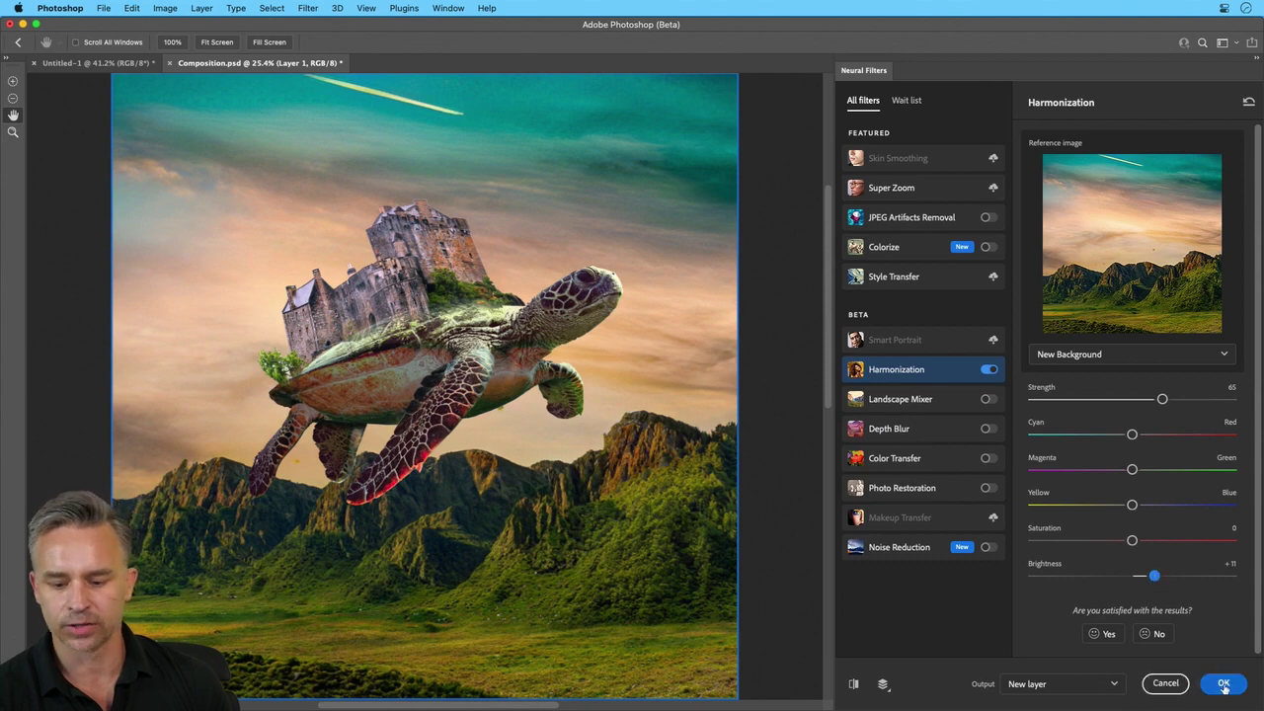
{"action": "left_click", "coordinate": [1224, 683]}
{"action": "key", "text": "Escape"}
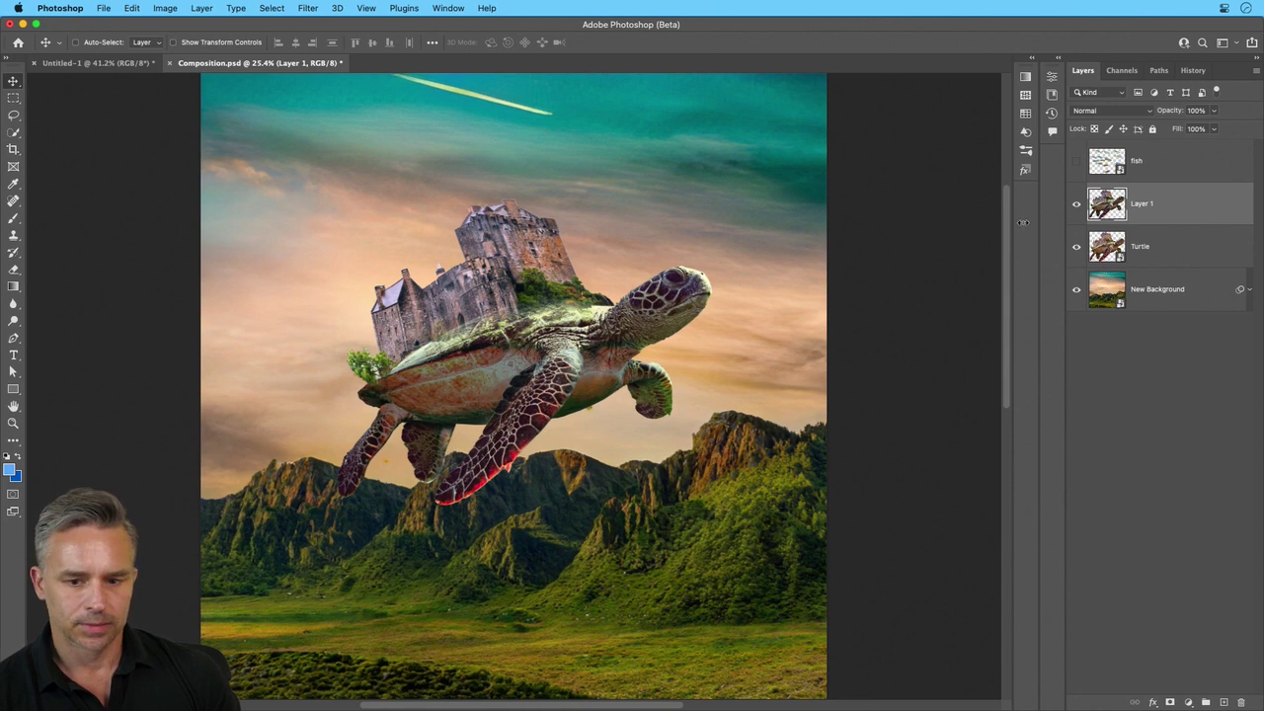
Merge Layer 1 into Turtle, reapply Harmonization as a New Background smart filter, then hide it
{"action": "key", "text": "super+e"}
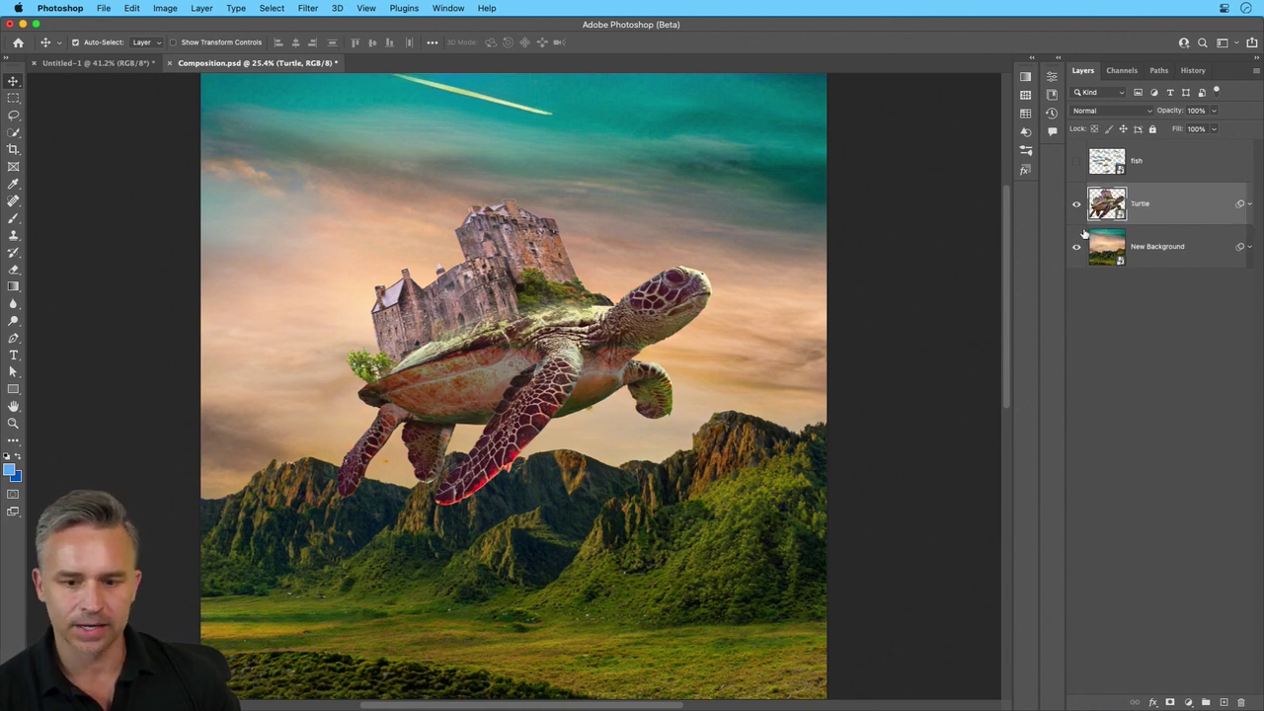
{"action": "left_click", "coordinate": [1251, 208]}
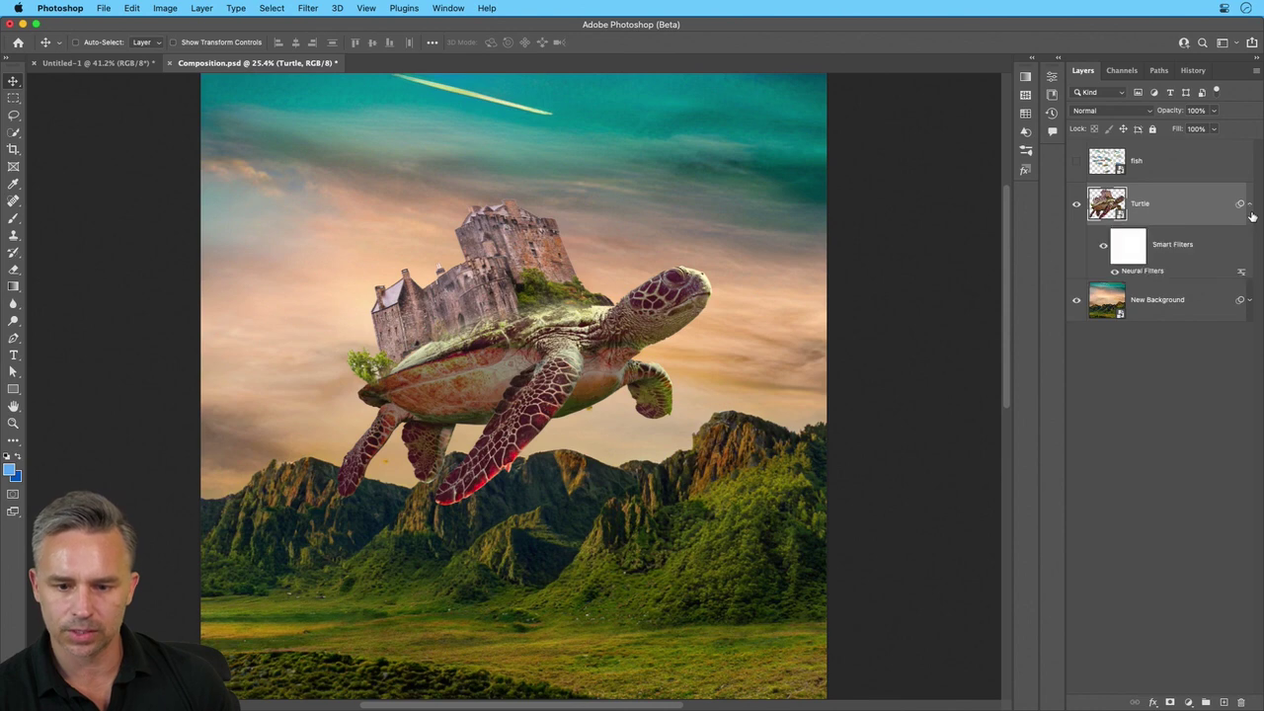
{"action": "double_click", "coordinate": [1143, 271]}
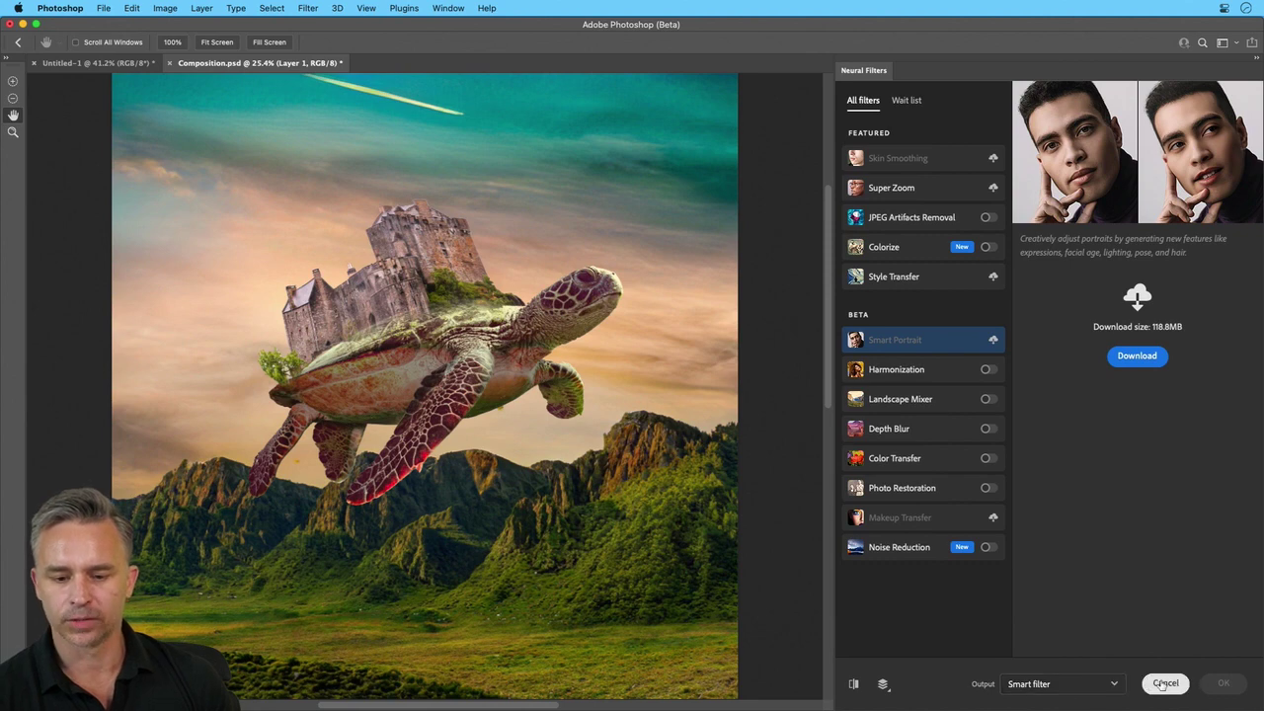
{"action": "left_click", "coordinate": [986, 369]}
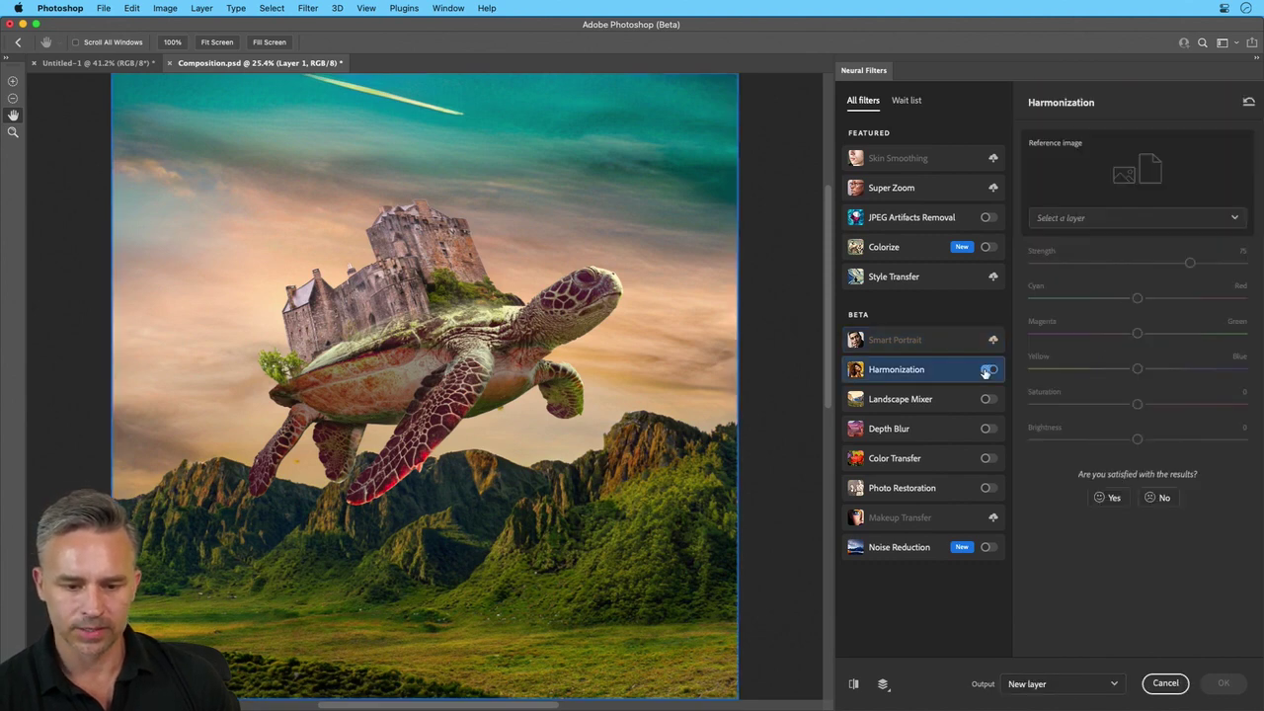
{"action": "left_click", "coordinate": [1062, 683]}
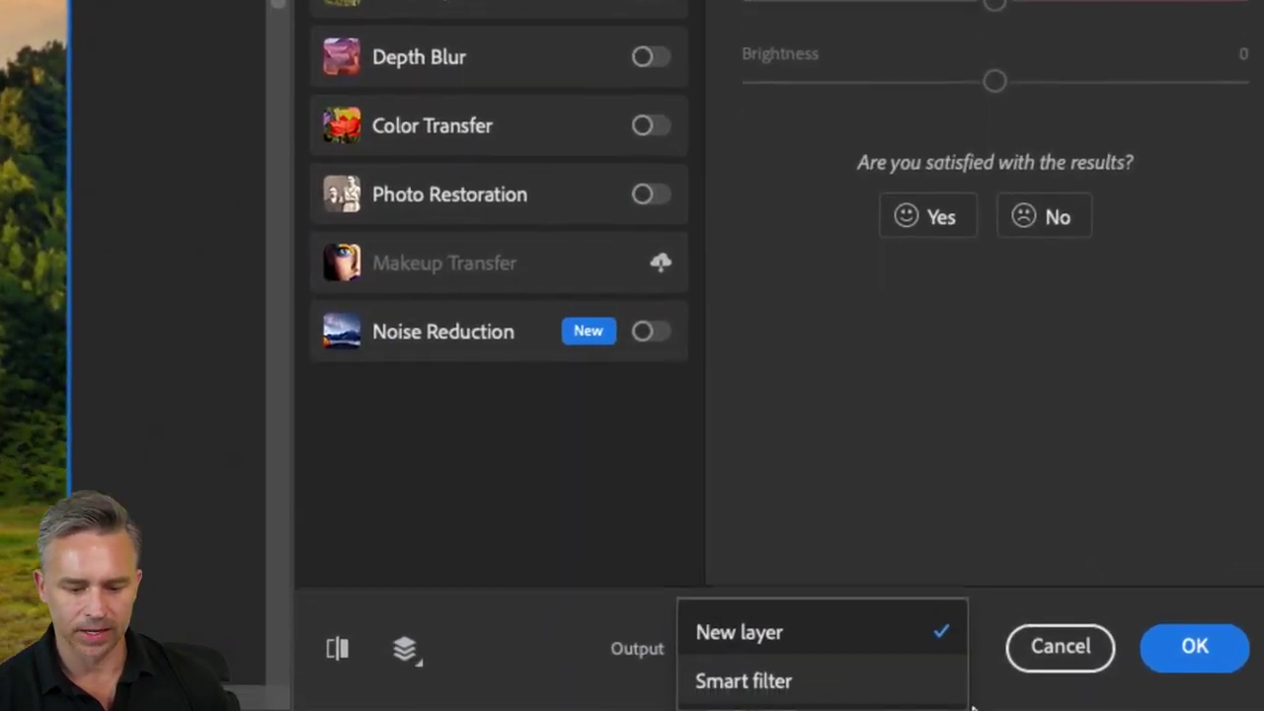
{"action": "left_click", "coordinate": [1065, 699]}
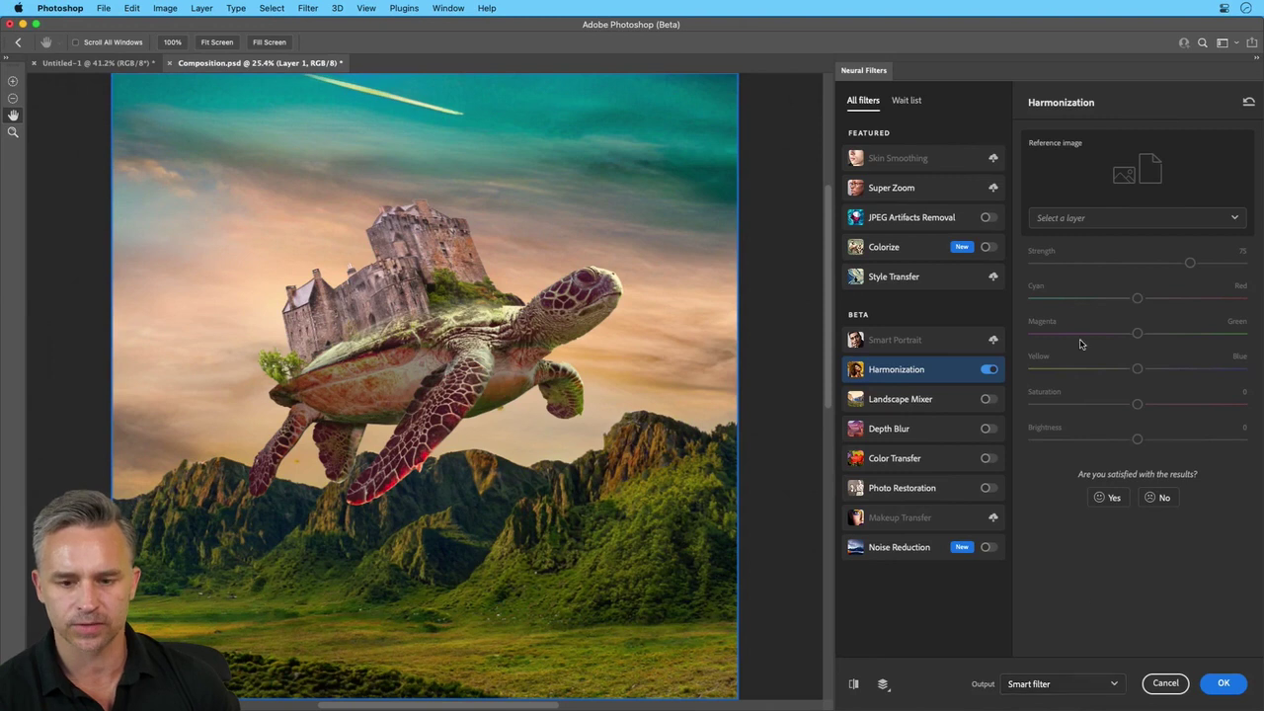
{"action": "left_click", "coordinate": [1102, 215]}
{"action": "left_click", "coordinate": [1095, 280]}
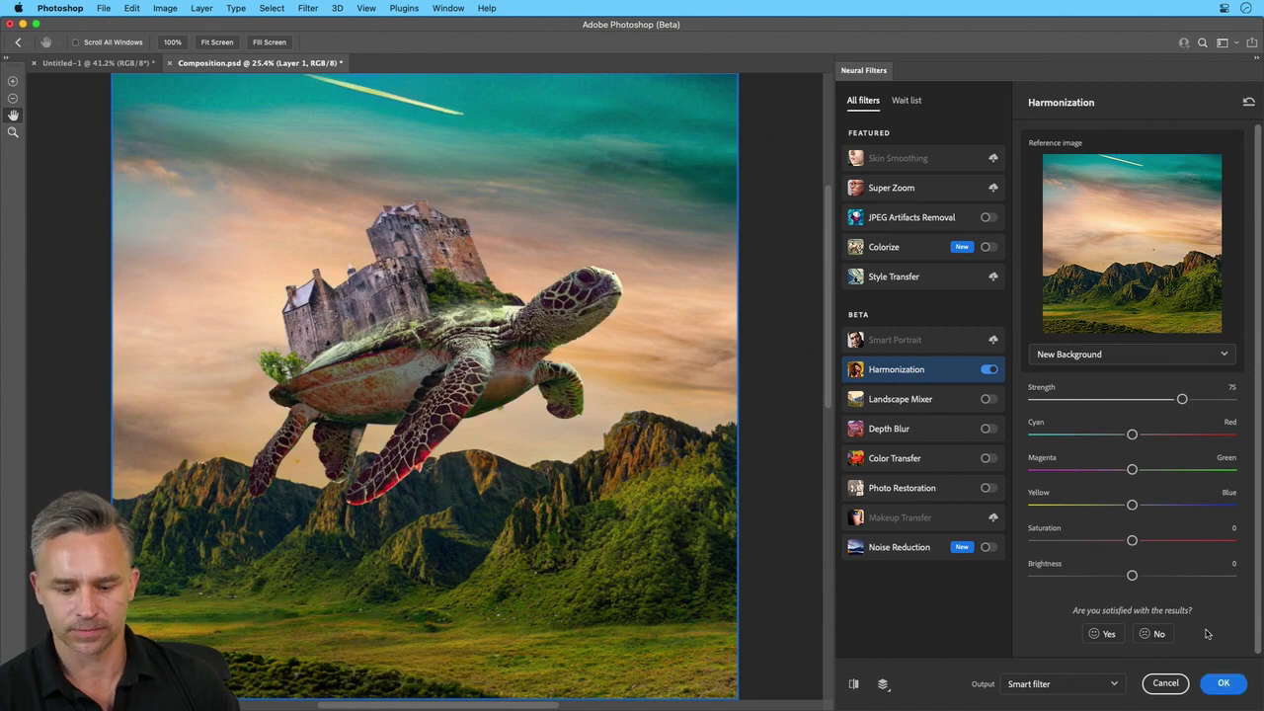
{"action": "left_click", "coordinate": [1224, 683]}
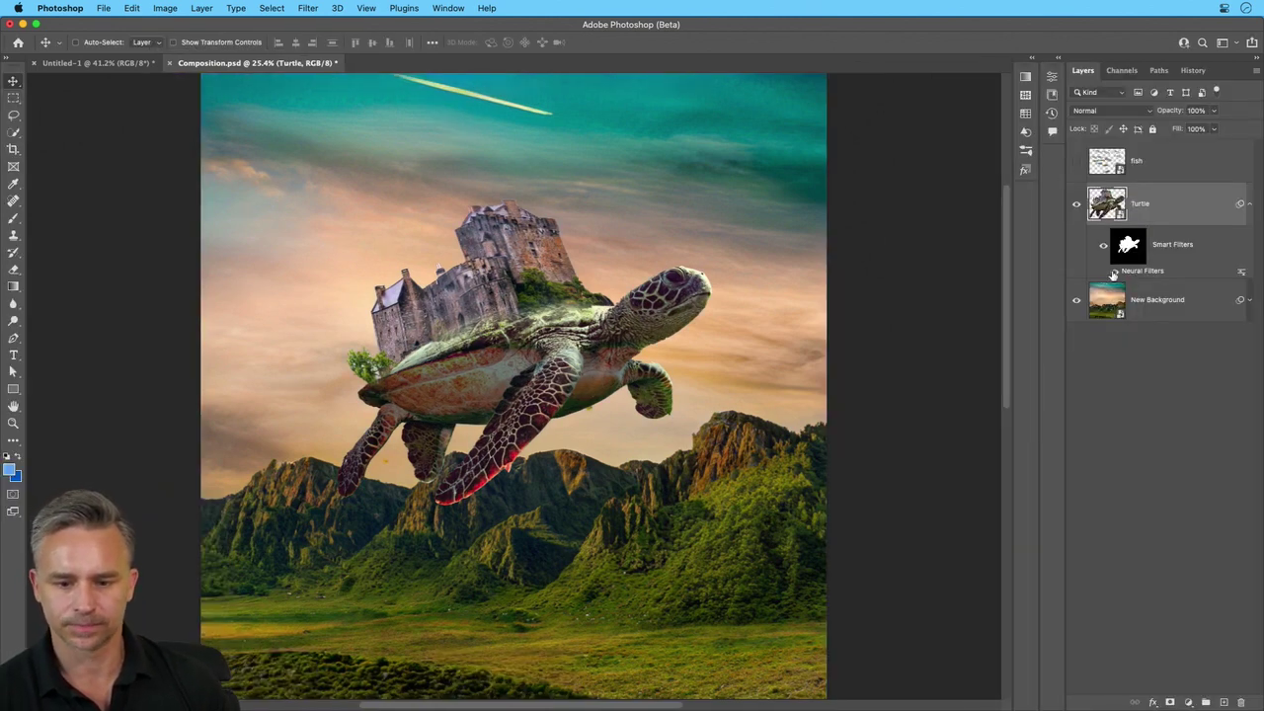
{"action": "left_click", "coordinate": [1113, 273]}
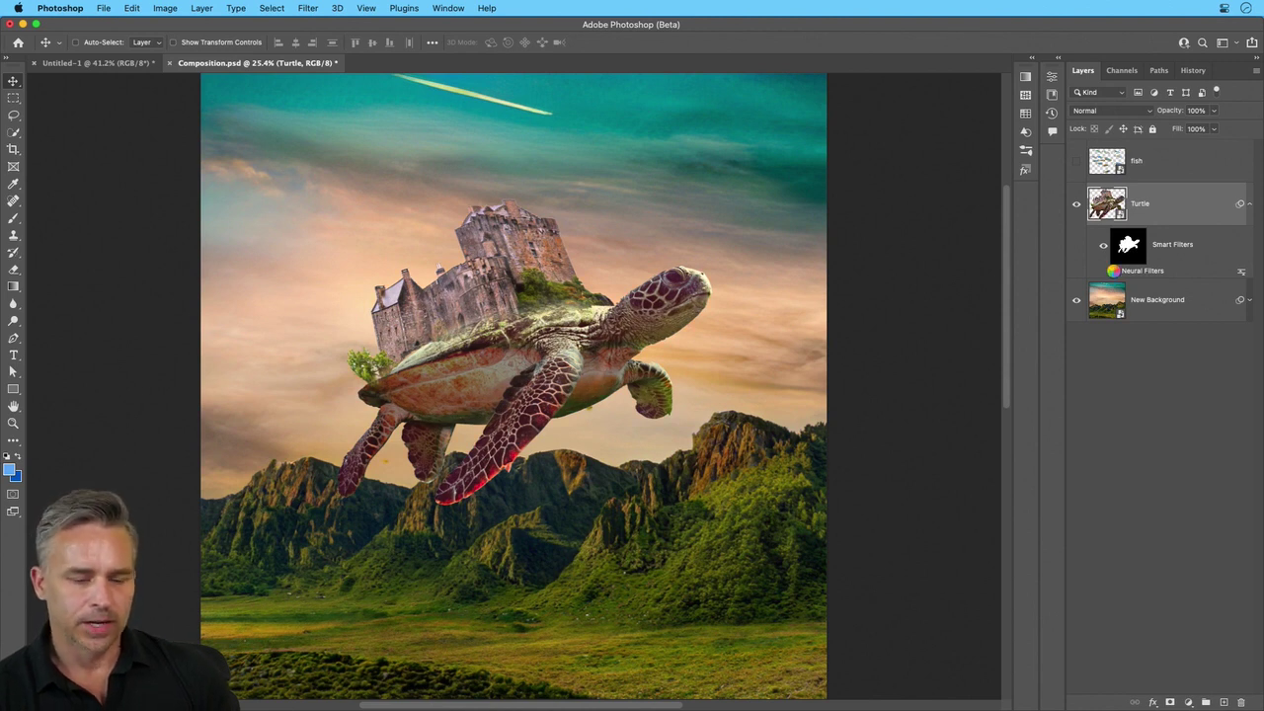
{"action": "left_click", "coordinate": [1114, 273]}
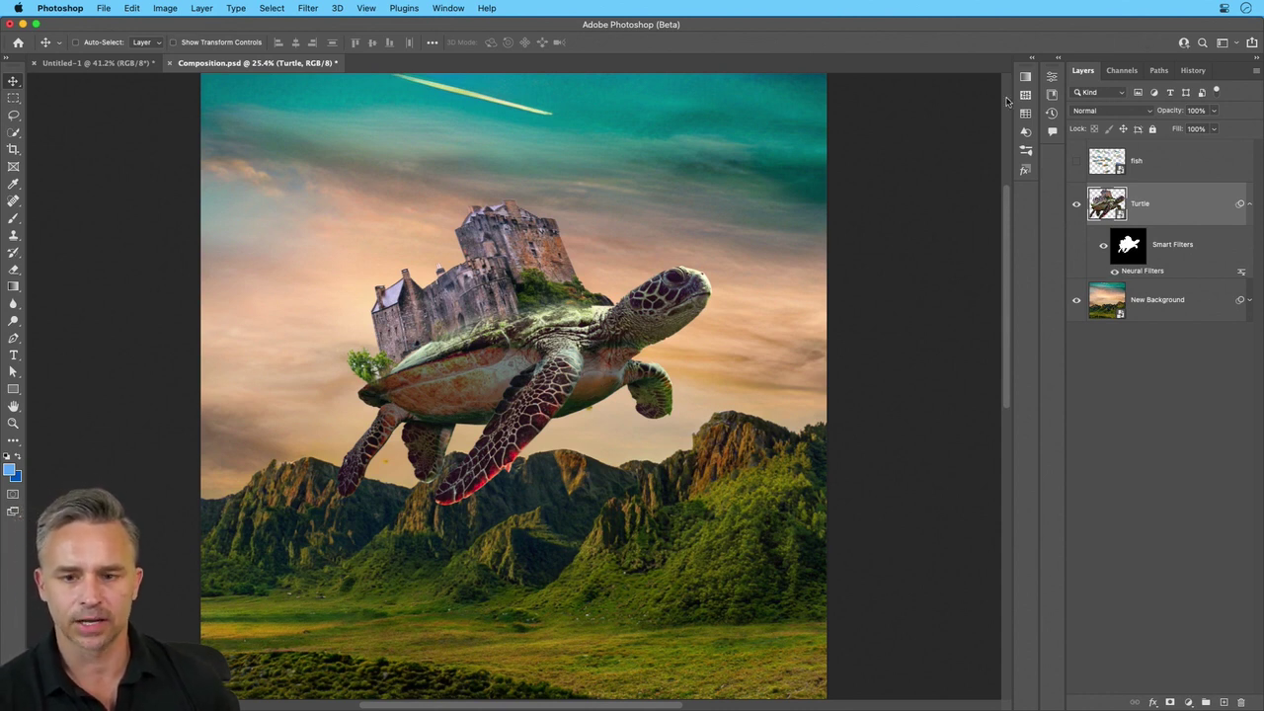
Place the flag1 library asset on top of the castle, scaled down and tilted
{"action": "left_click", "coordinate": [1058, 58]}
{"action": "left_click", "coordinate": [958, 71]}
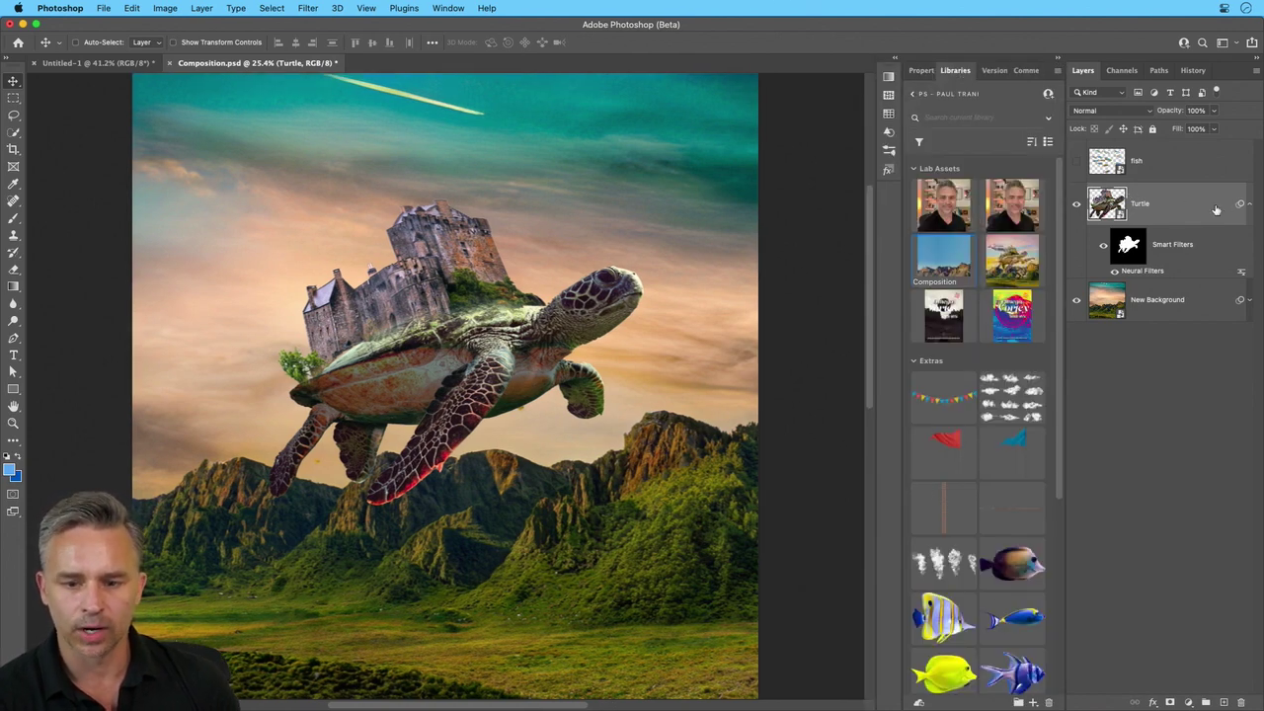
{"action": "left_click", "coordinate": [1250, 206]}
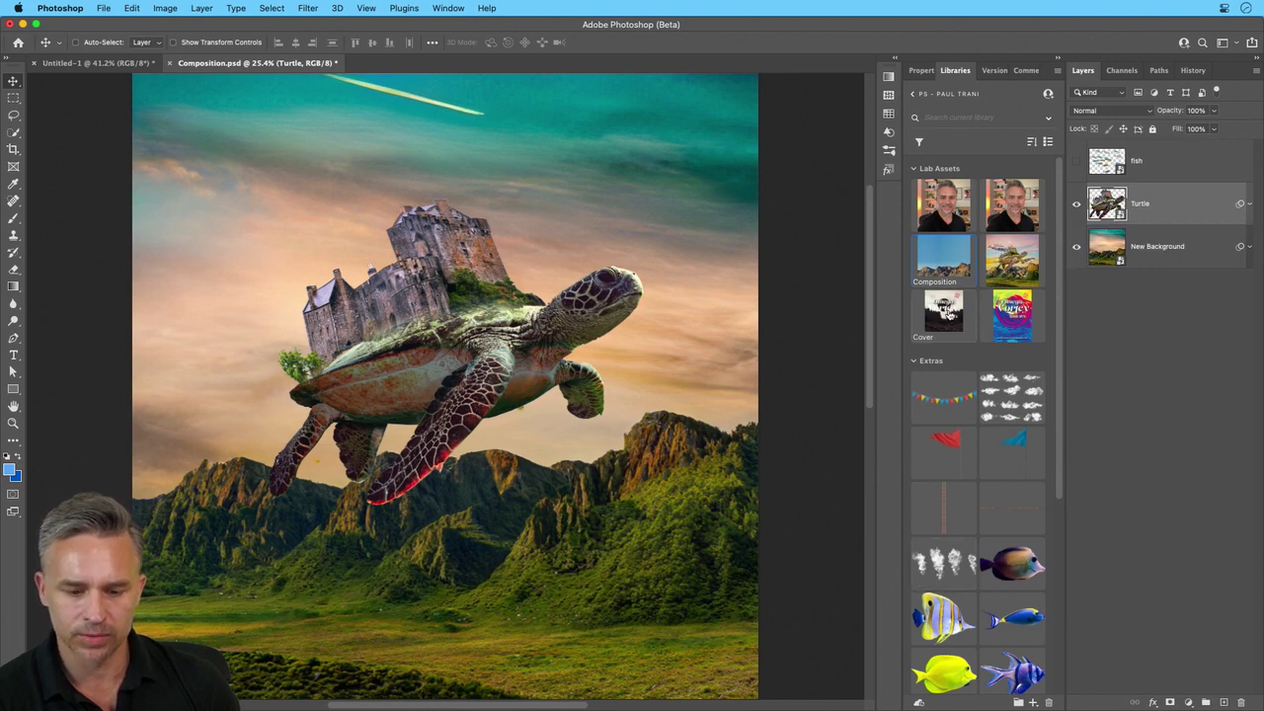
{"action": "left_click_drag", "start_coordinate": [939, 480], "coordinate": [368, 282]}
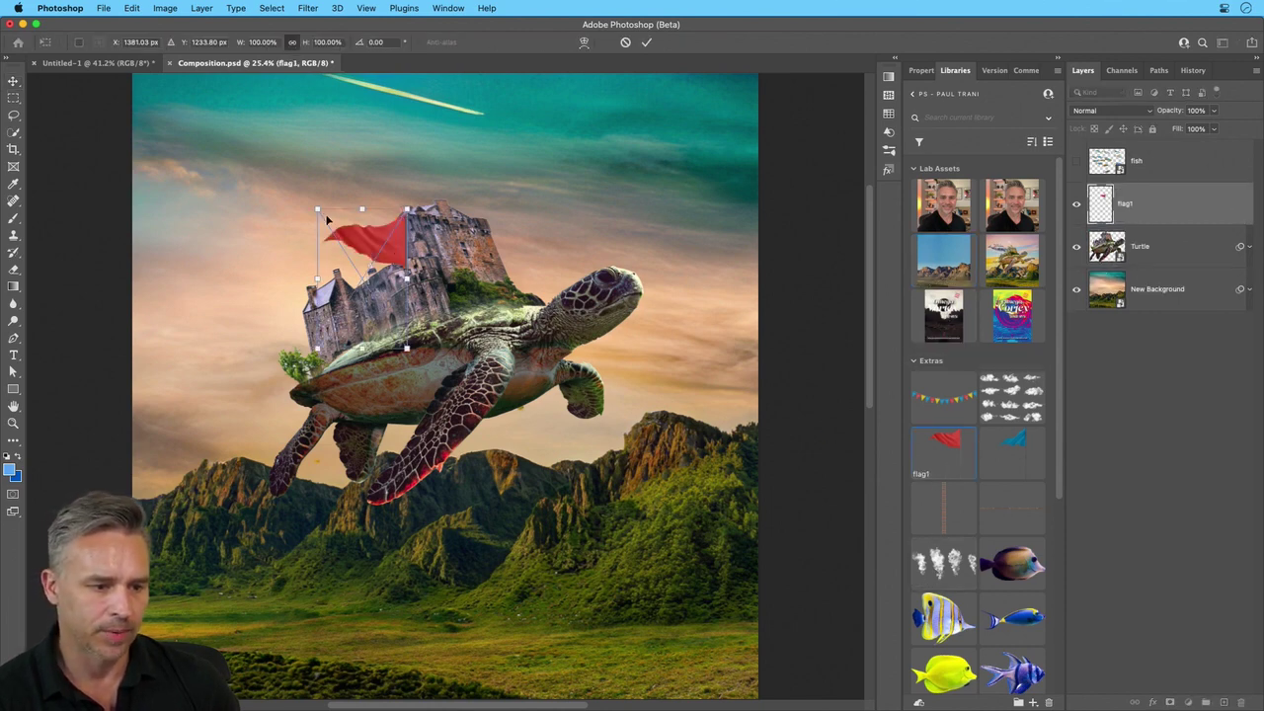
{"action": "left_click_drag", "start_coordinate": [316, 212], "coordinate": [361, 207]}
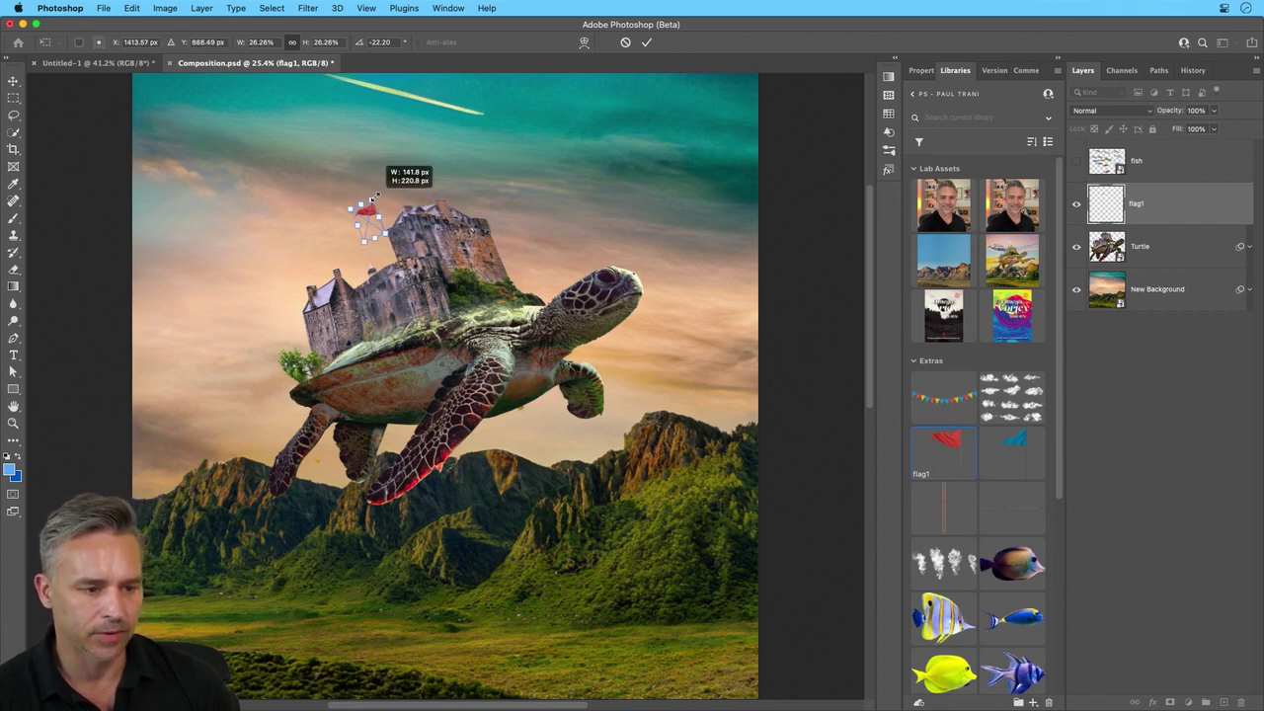
{"action": "key", "text": "Return"}
{"action": "left_click_drag", "start_coordinate": [379, 227], "coordinate": [387, 232]}
Place the garth fish library asset into the sky
{"action": "scroll", "coordinate": [992, 316], "scroll_direction": "down", "scroll_amount": 5}
{"action": "left_click_drag", "start_coordinate": [1010, 263], "coordinate": [261, 306]}
{"action": "key", "text": "Return"}
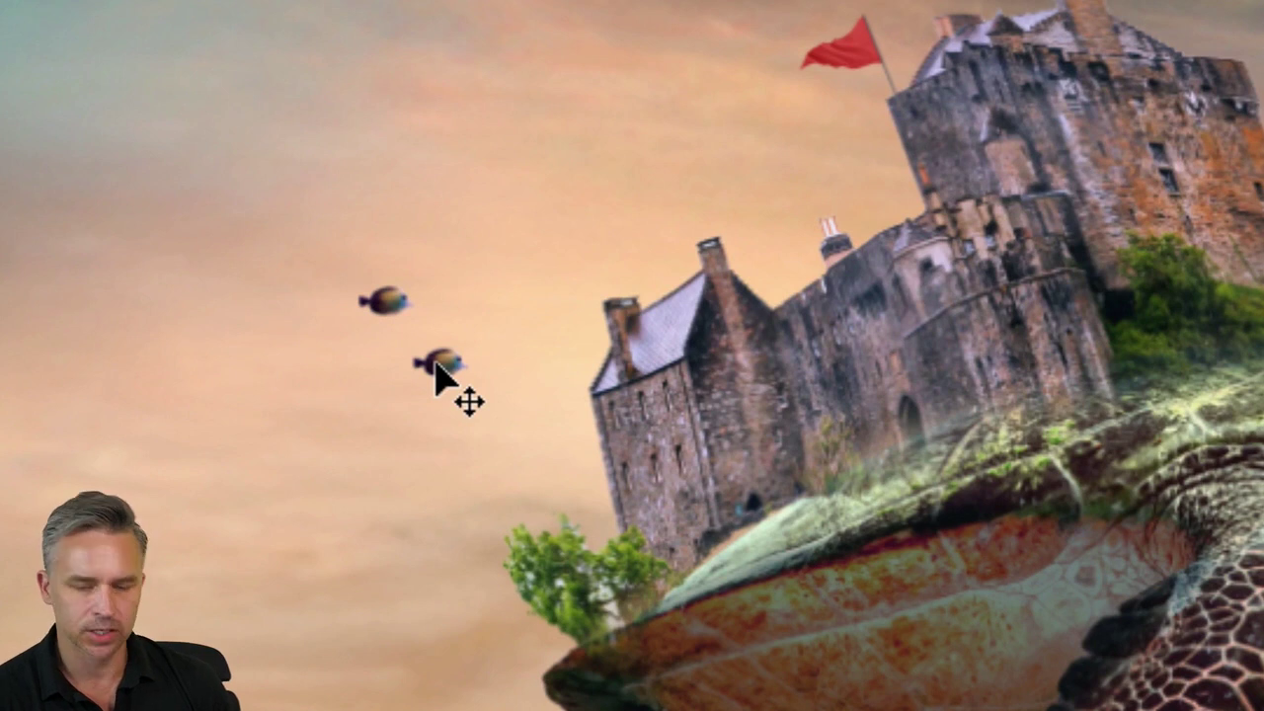
Duplicate the garth fish into a small school, toggling Smart Guides along the way
{"action": "left_click_drag", "start_coordinate": [436, 364], "coordinate": [337, 359]}
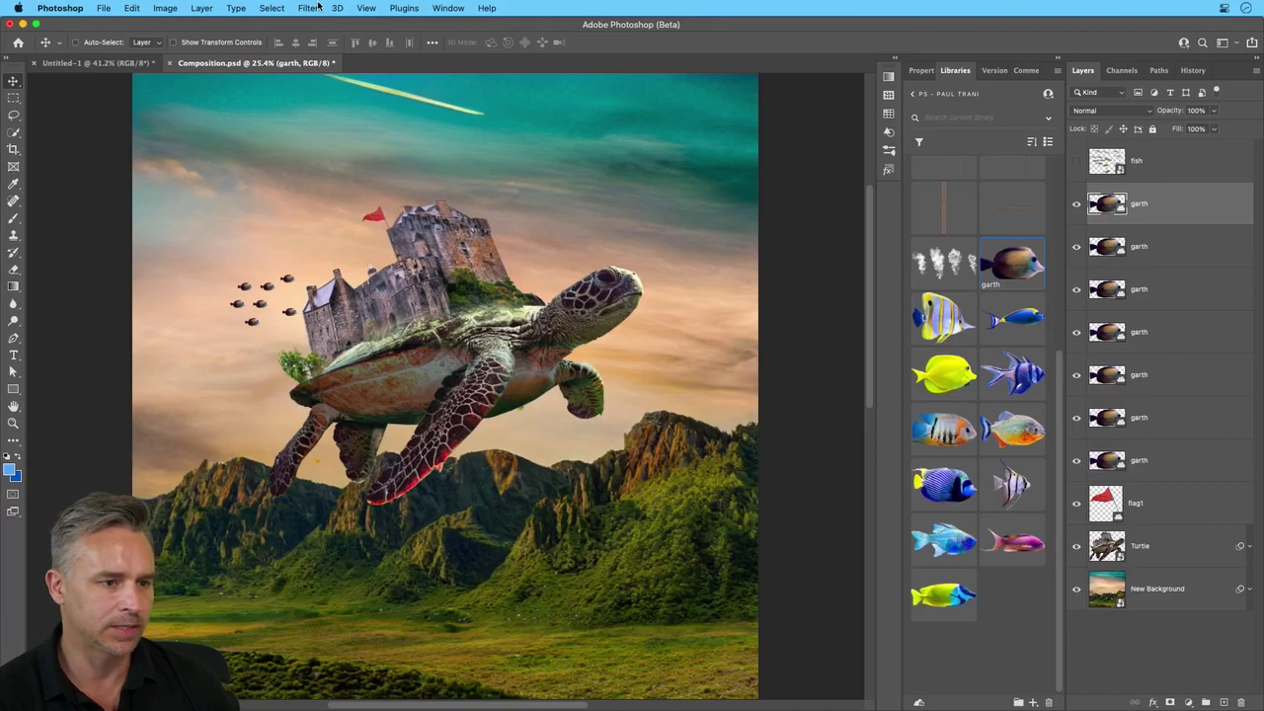
{"action": "left_click", "coordinate": [366, 8]}
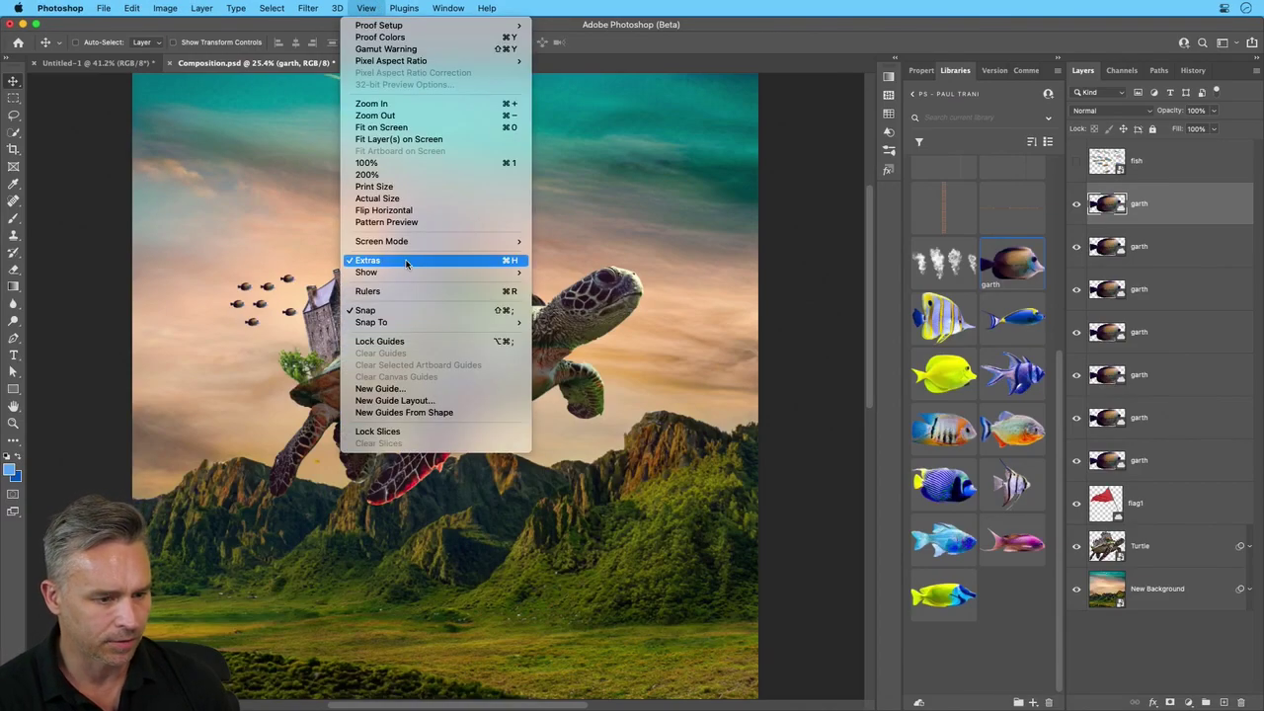
{"action": "mouse_move", "coordinate": [410, 271]}
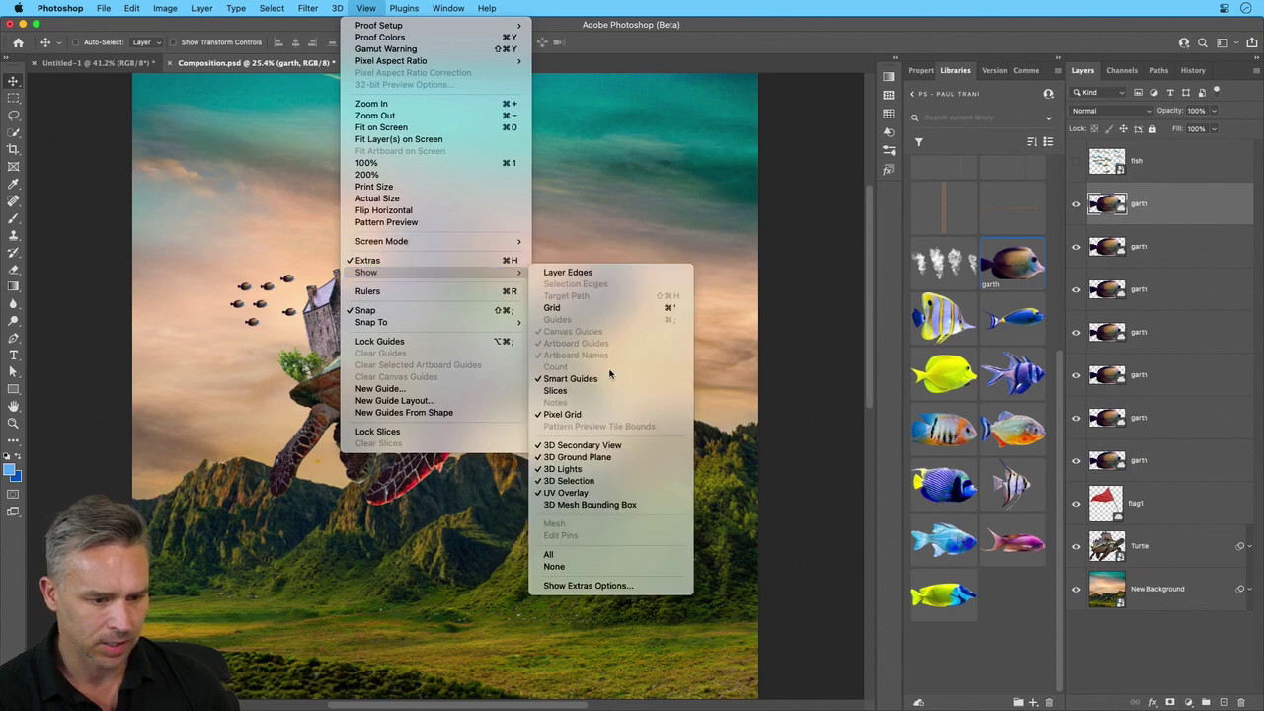
{"action": "left_click", "coordinate": [605, 378]}
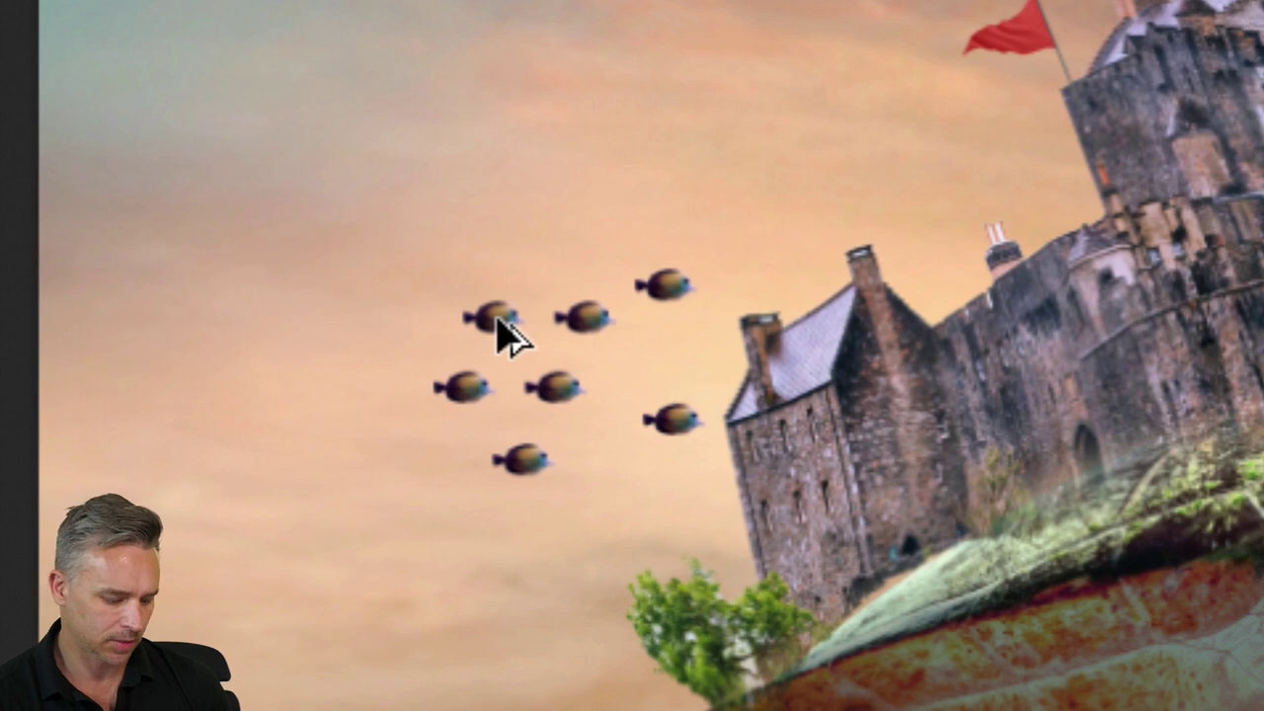
{"action": "left_click_drag", "start_coordinate": [497, 317], "coordinate": [437, 474]}
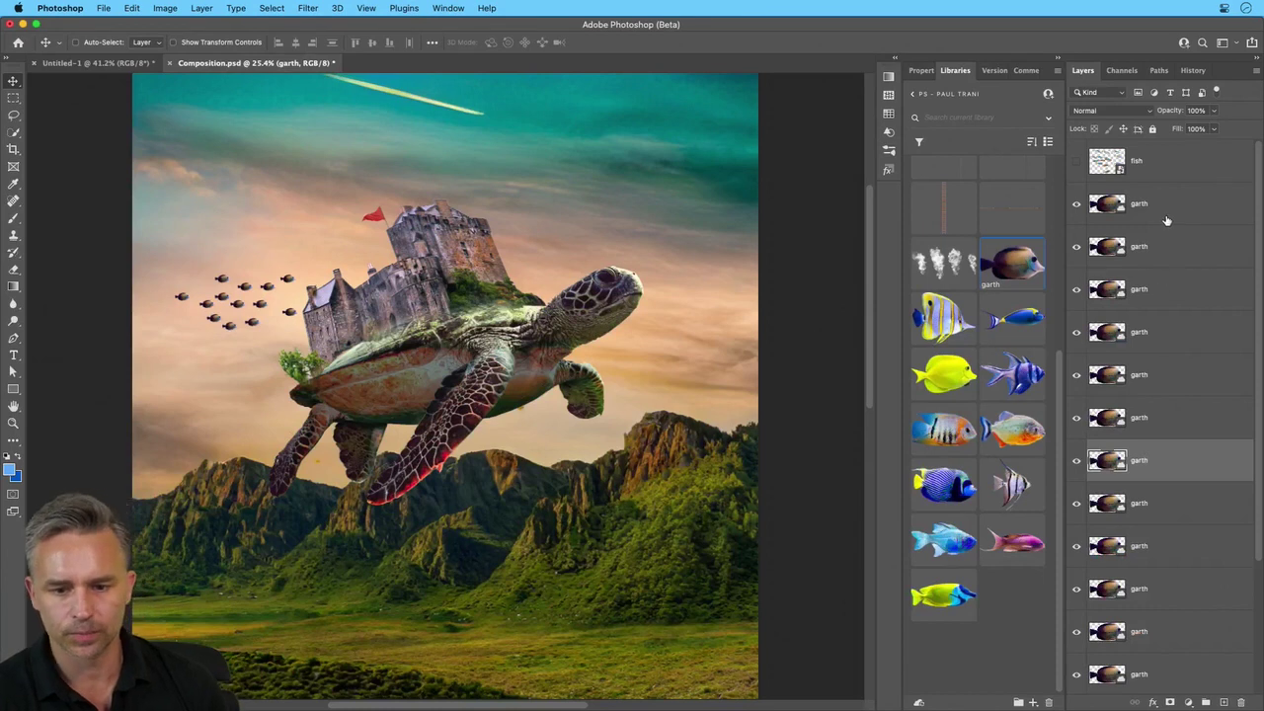
Select all the garth fish layers and group them into Group 1
{"action": "left_click", "coordinate": [1167, 220]}
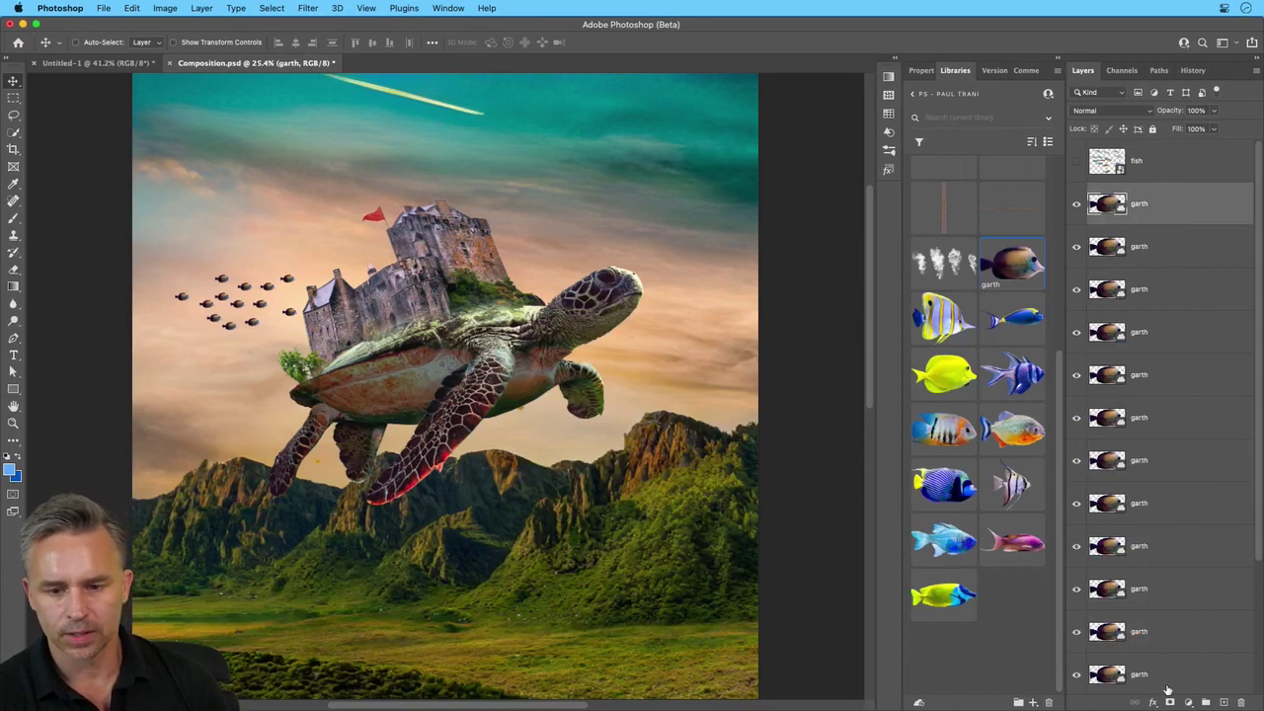
{"action": "scroll", "coordinate": [1164, 675], "scroll_direction": "down", "scroll_amount": 3}
{"action": "left_click", "coordinate": [1160, 545]}
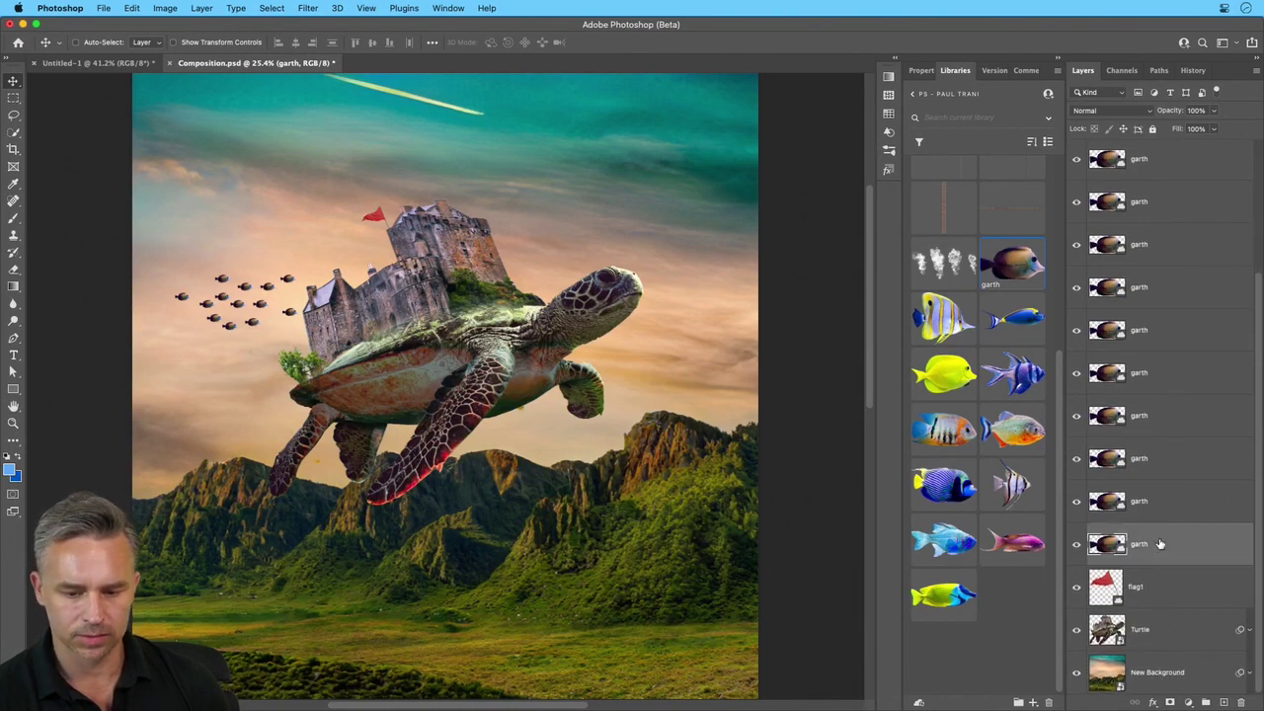
{"action": "left_click", "coordinate": [1134, 213], "text": "shift"}
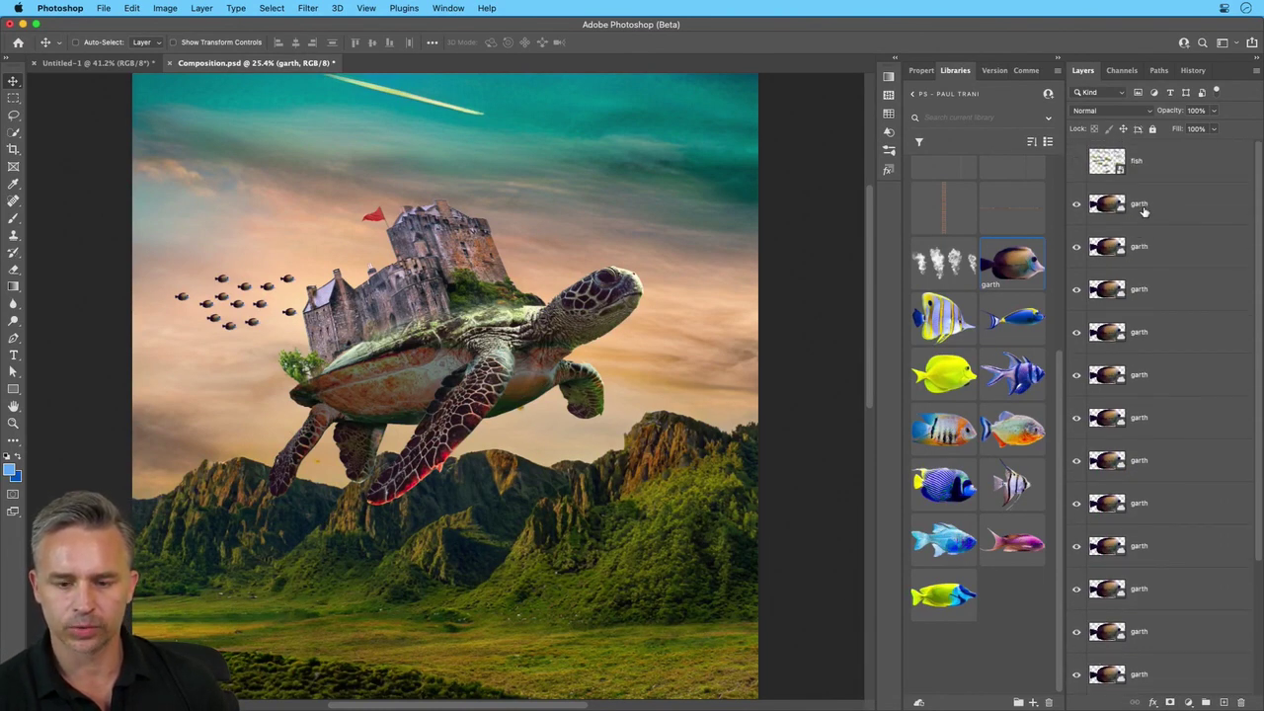
{"action": "key", "text": "super+g"}
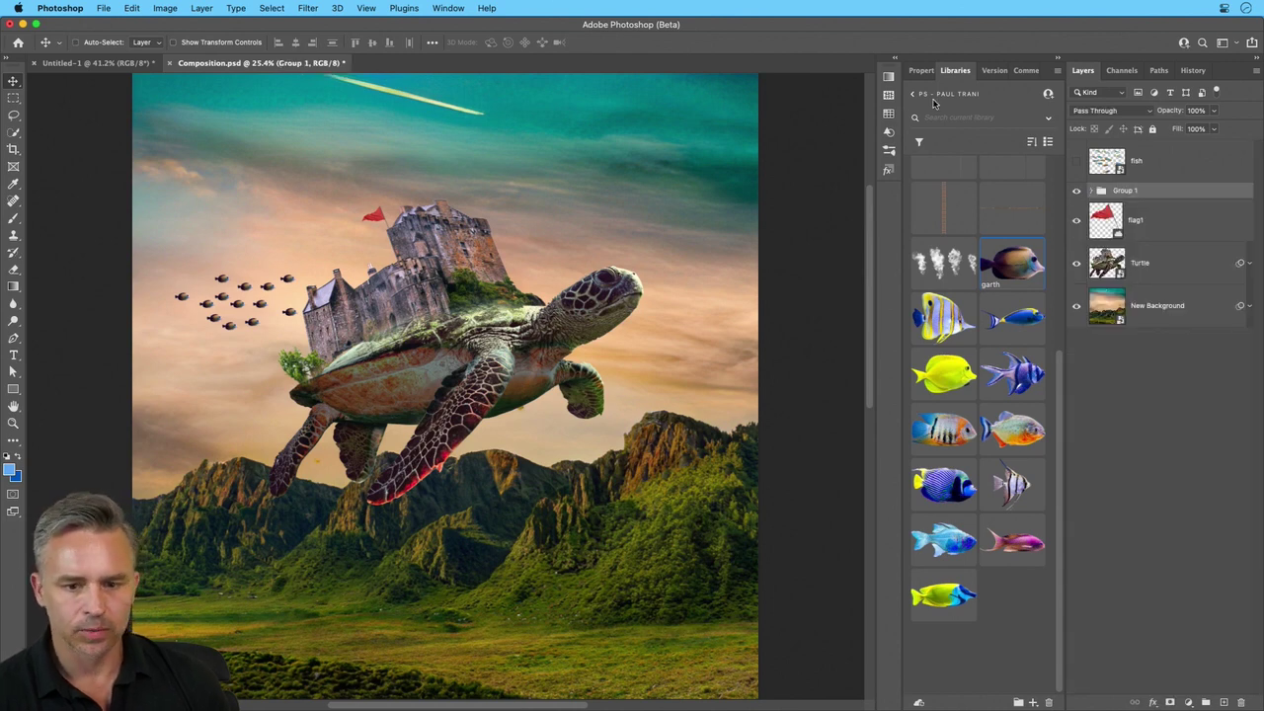
Open the CompositionFinal document from the Libraries panel
{"action": "scroll", "coordinate": [975, 478], "scroll_direction": "up", "scroll_amount": 5}
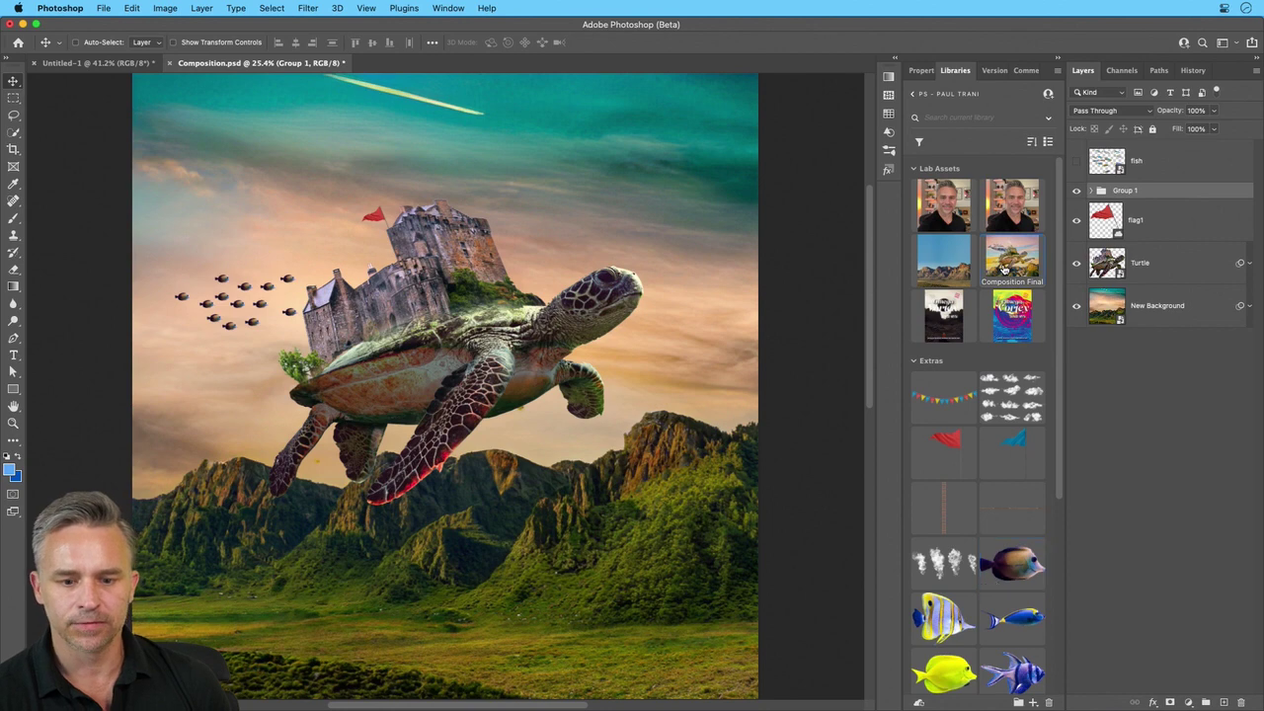
{"action": "double_click", "coordinate": [1005, 265]}
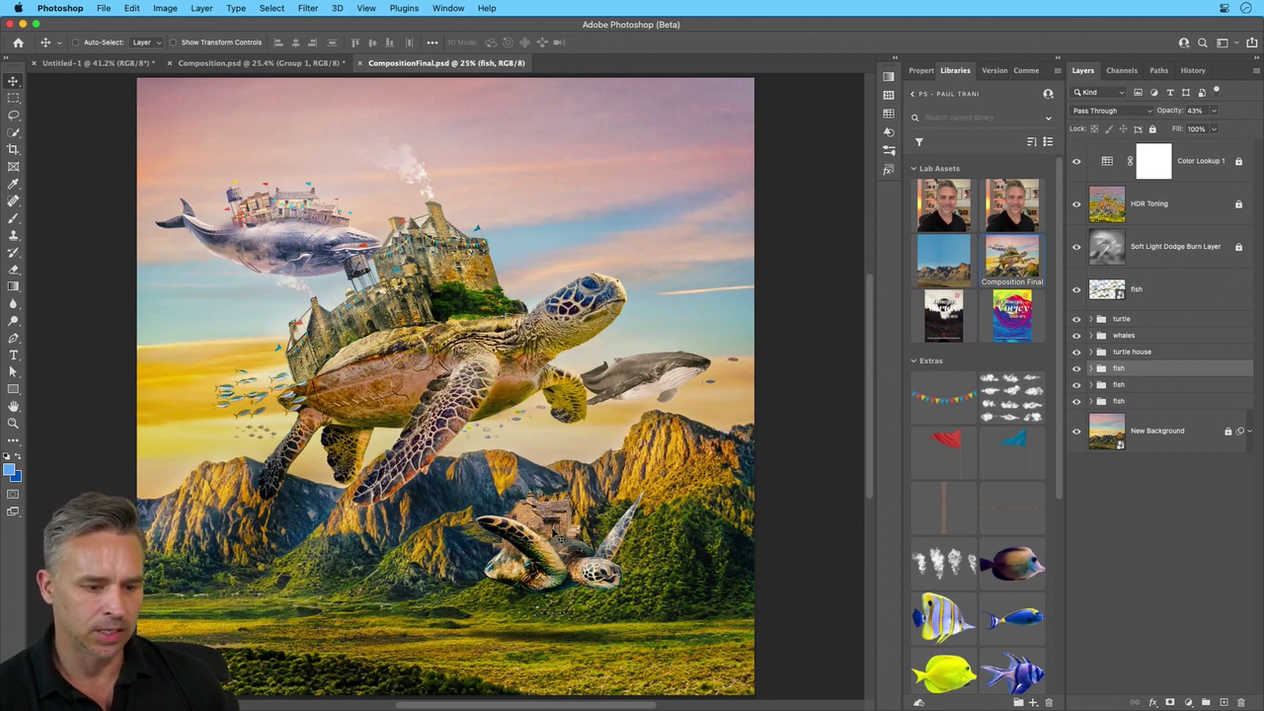
{"action": "left_click", "coordinate": [1173, 288]}
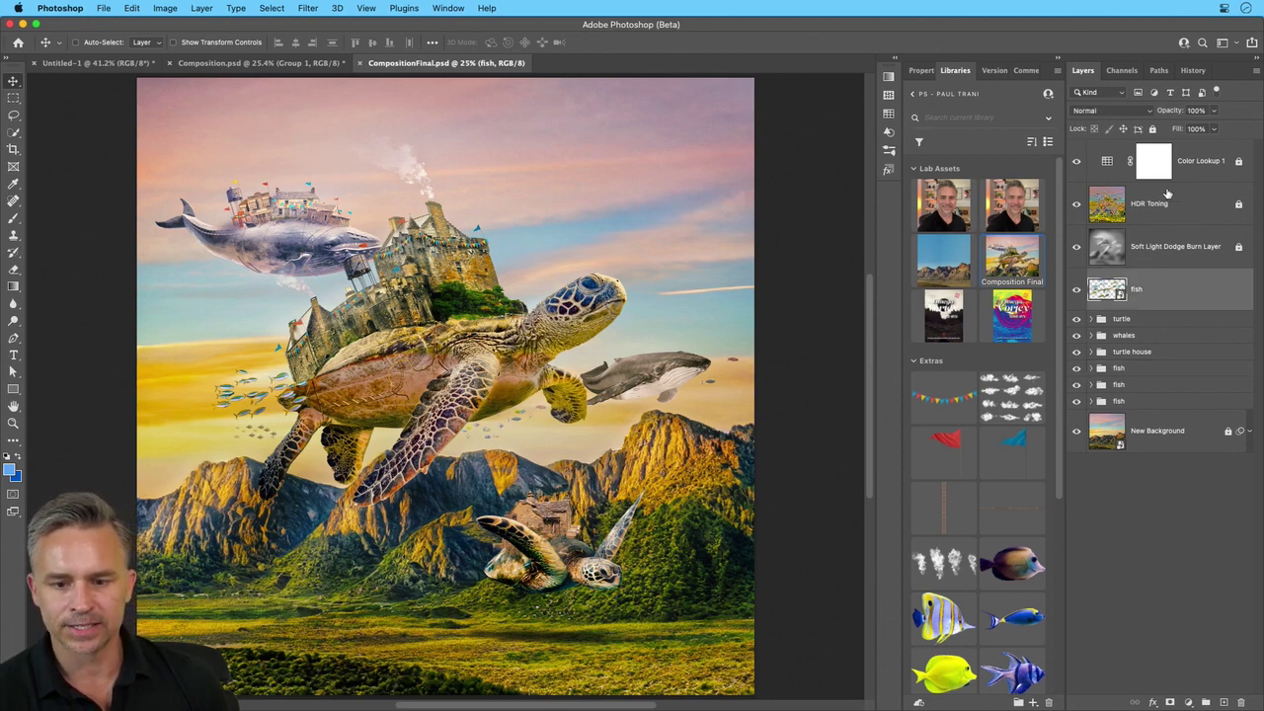
Unlock the HDR Toning layer, set its opacity to 100%, and hide it
{"action": "left_click", "coordinate": [1209, 205]}
{"action": "left_click", "coordinate": [1241, 205]}
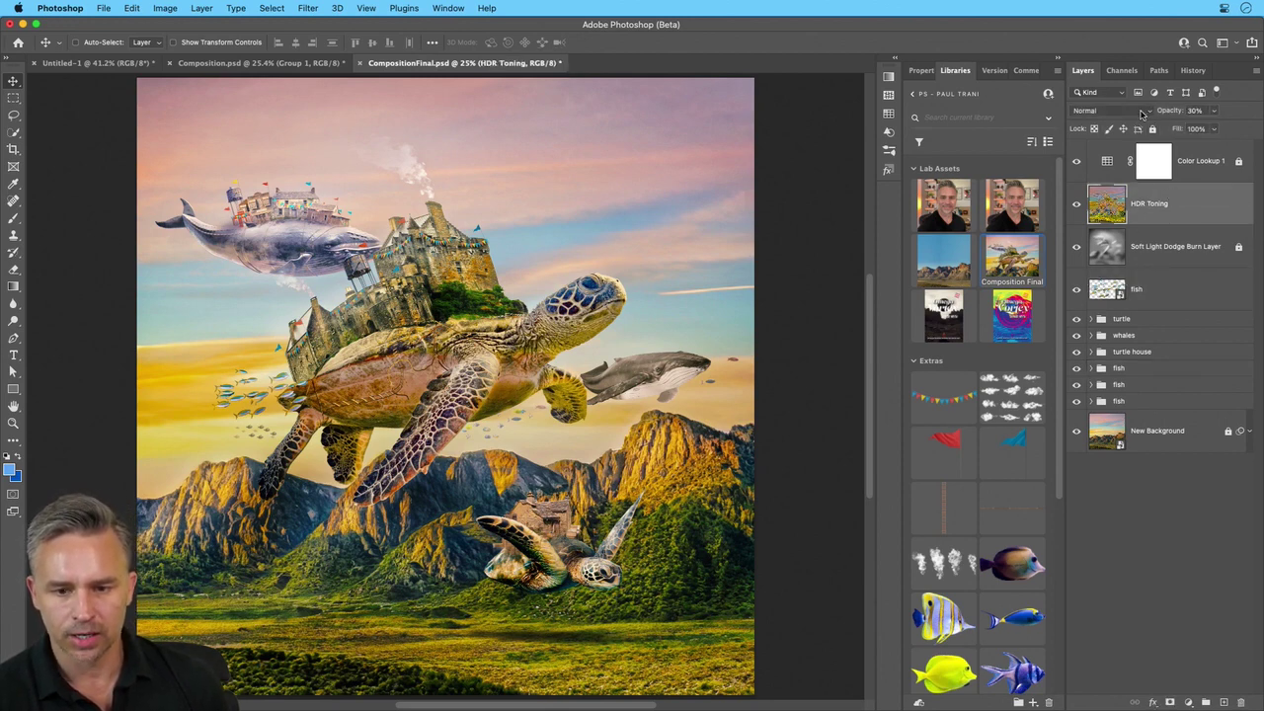
{"action": "left_click_drag", "start_coordinate": [1170, 110], "coordinate": [1255, 99]}
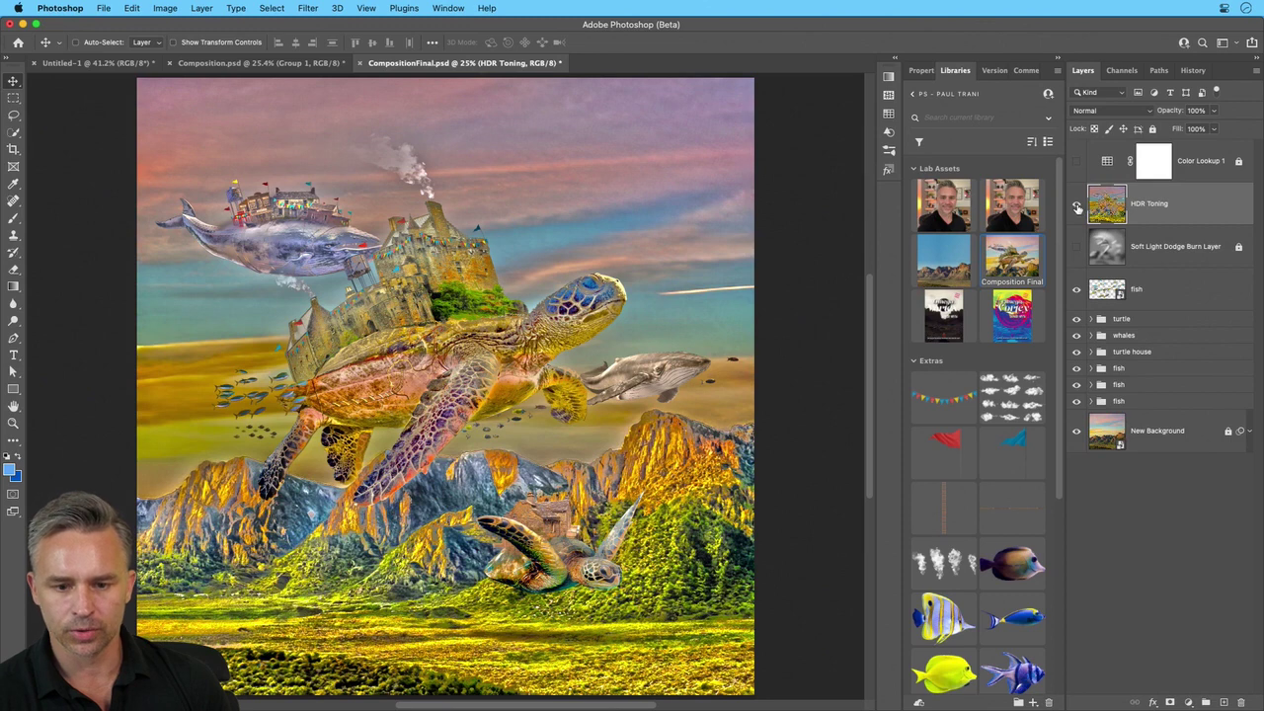
{"action": "left_click", "coordinate": [1077, 204]}
Unlock the Soft Light Dodge Burn Layer, compare it on and off, and leave it hidden
{"action": "left_click", "coordinate": [1076, 247]}
{"action": "left_click", "coordinate": [1168, 255]}
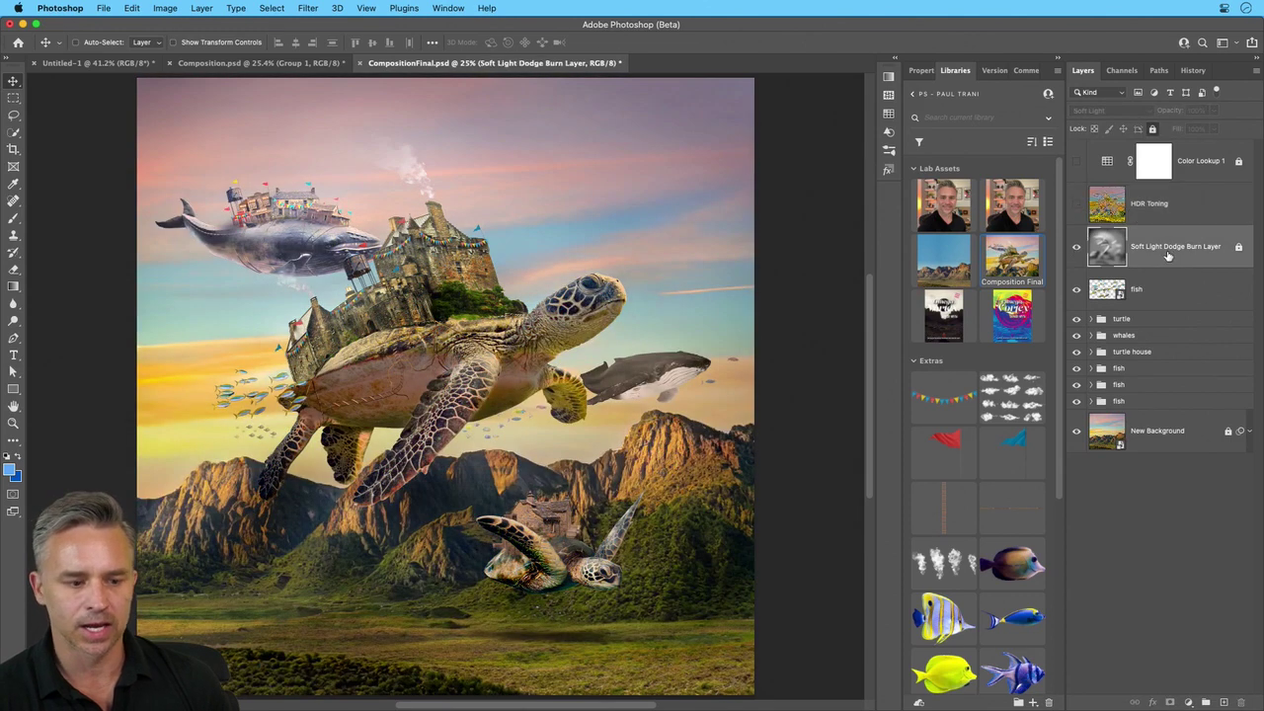
{"action": "left_click", "coordinate": [1154, 133]}
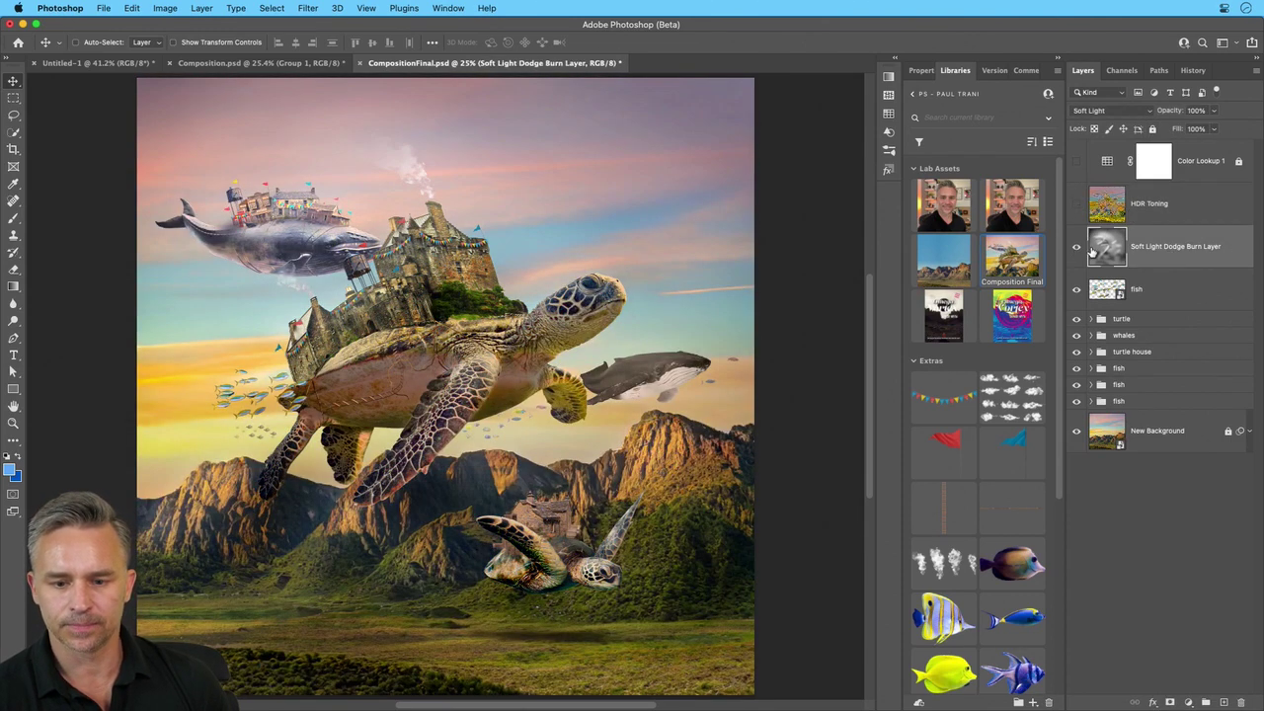
{"action": "left_click", "coordinate": [1076, 247]}
{"action": "left_click", "coordinate": [1076, 248]}
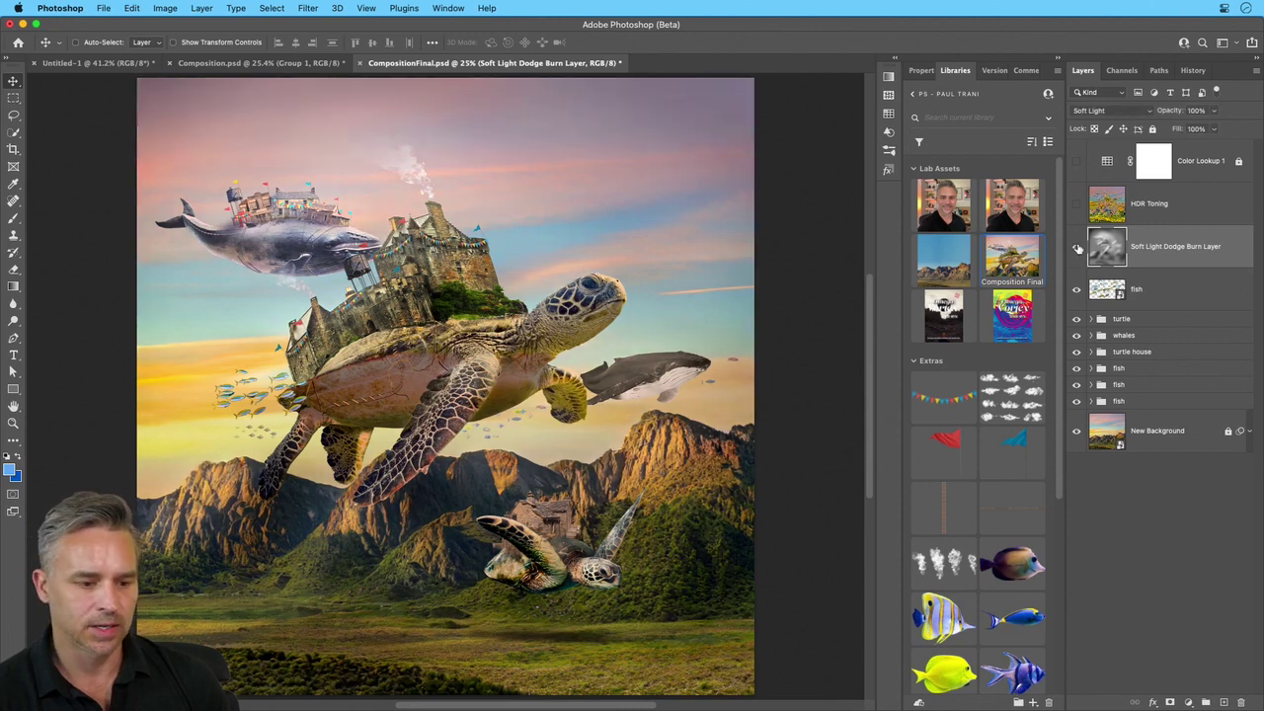
{"action": "left_click", "coordinate": [1077, 248]}
{"action": "left_click", "coordinate": [1077, 248]}
{"action": "left_click", "coordinate": [1077, 248]}
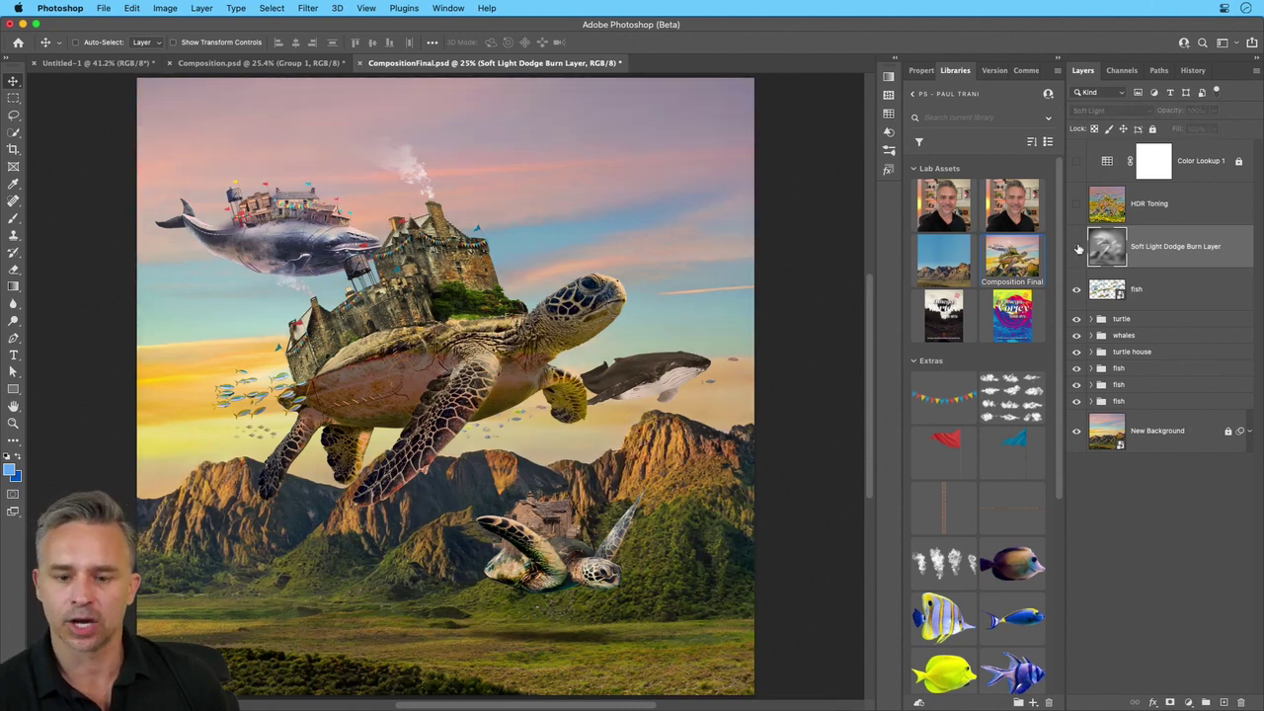
{"action": "left_click", "coordinate": [1178, 289]}
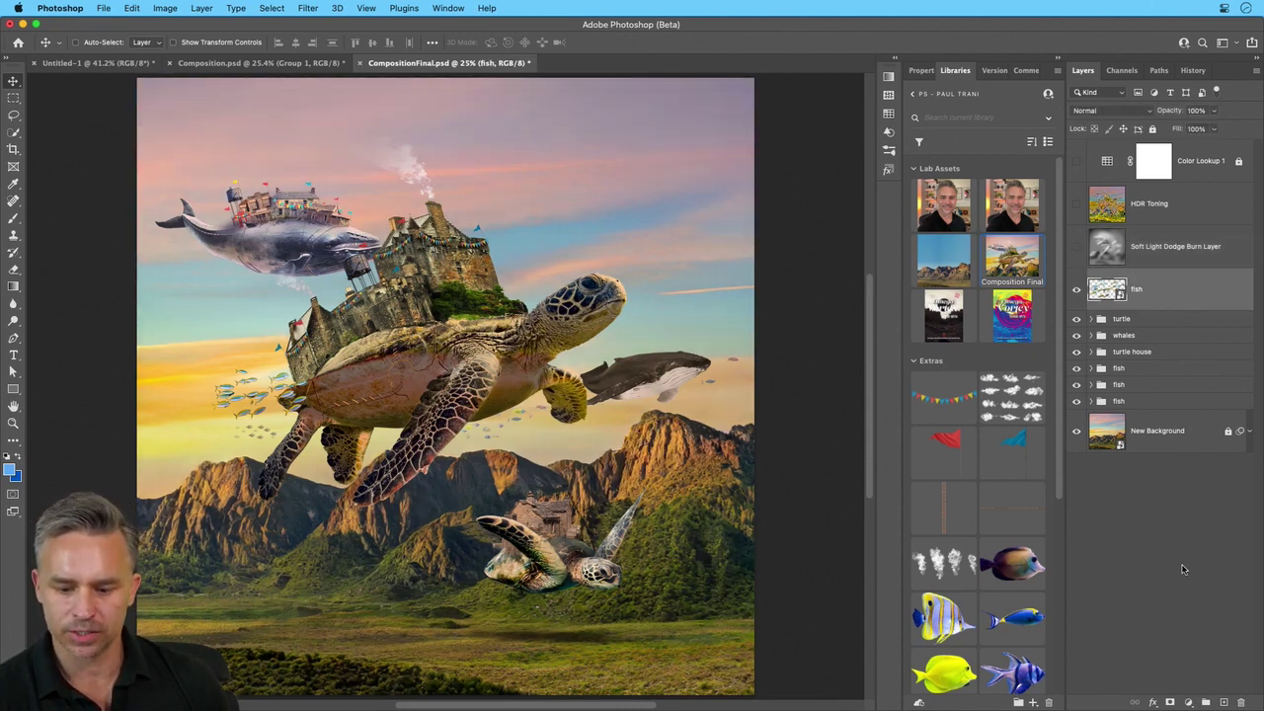
Create a new Soft Light layer, Layer 3, above the fish layer
{"action": "left_click", "coordinate": [1223, 704], "text": "alt"}
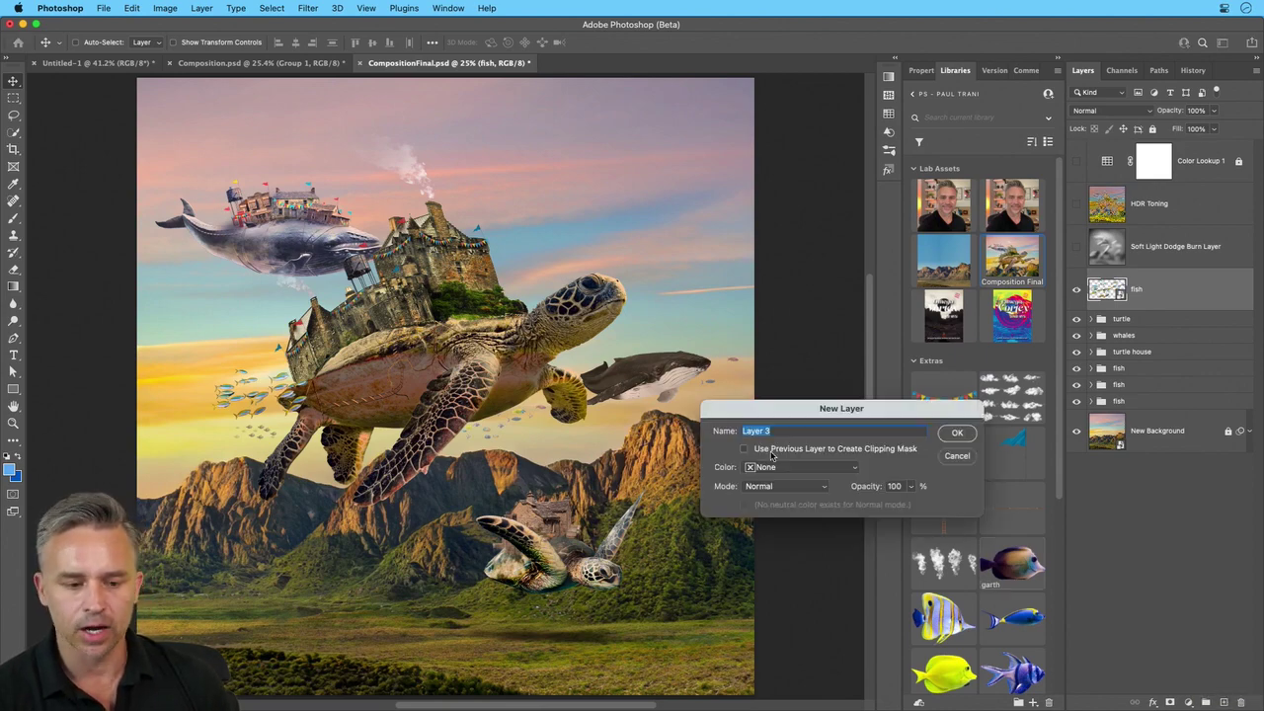
{"action": "left_click_drag", "start_coordinate": [728, 412], "coordinate": [491, 243]}
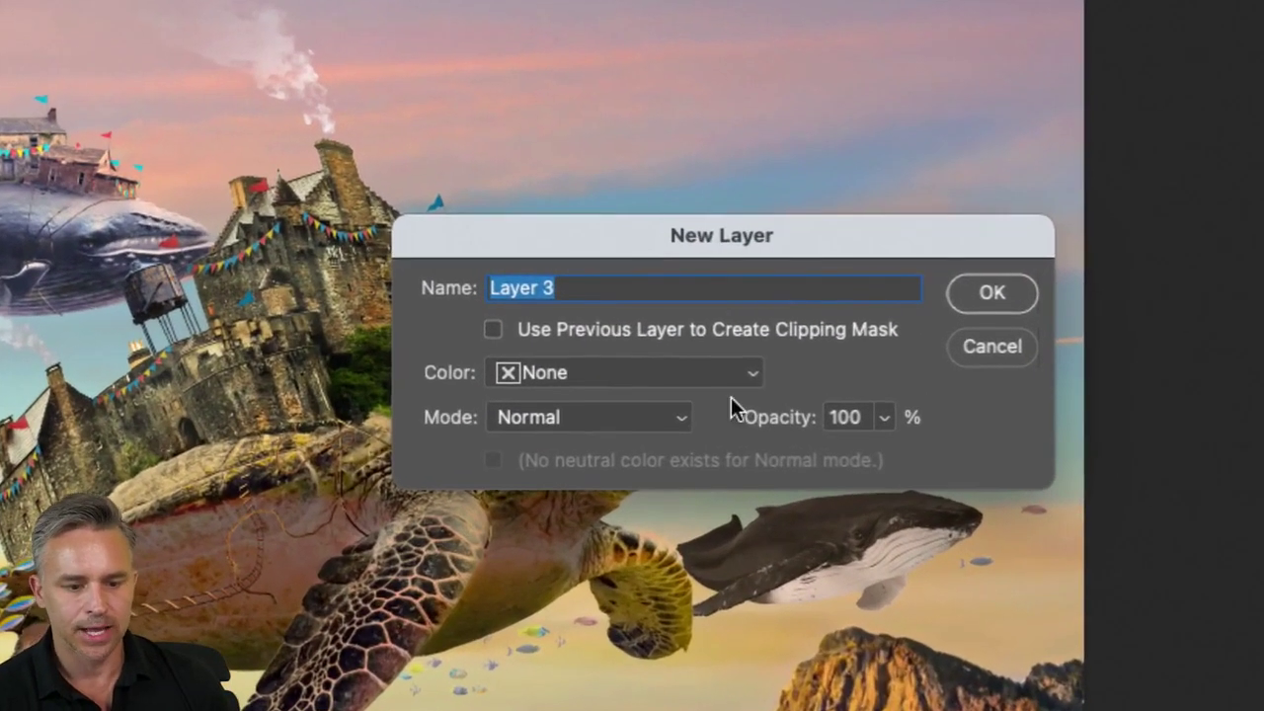
{"action": "left_click", "coordinate": [728, 375]}
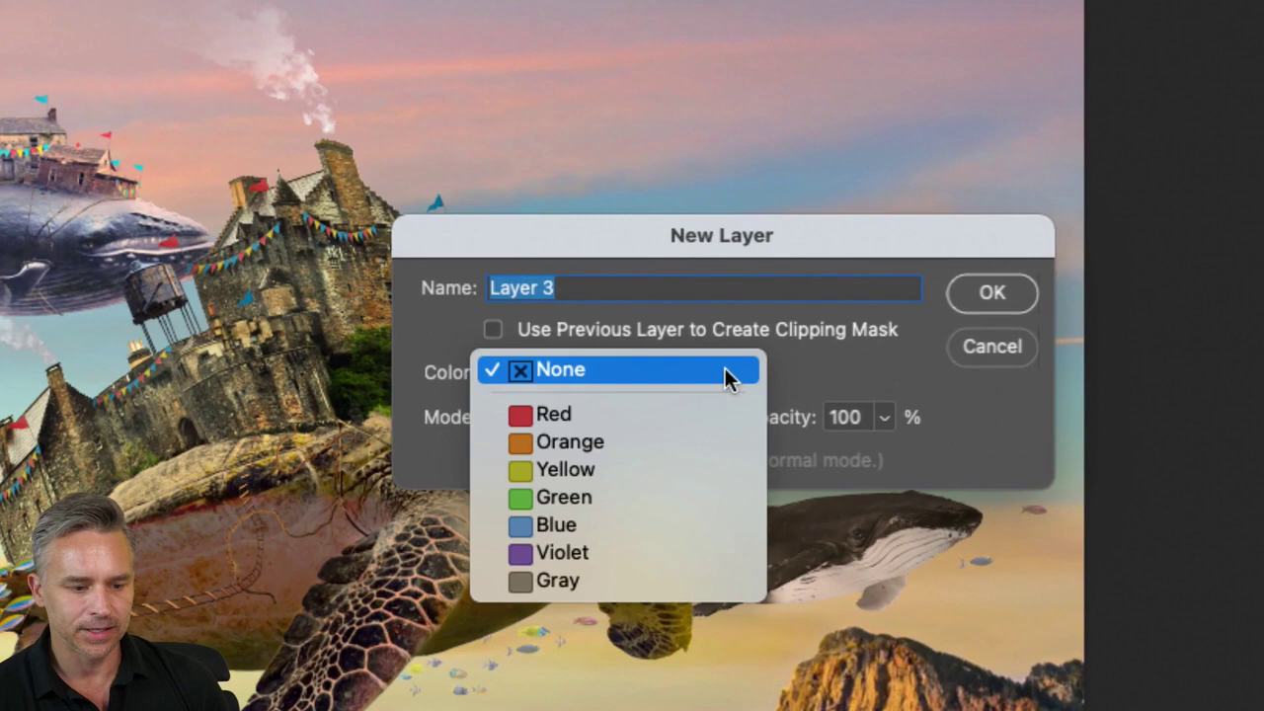
{"action": "left_click", "coordinate": [923, 345]}
{"action": "left_click", "coordinate": [610, 426]}
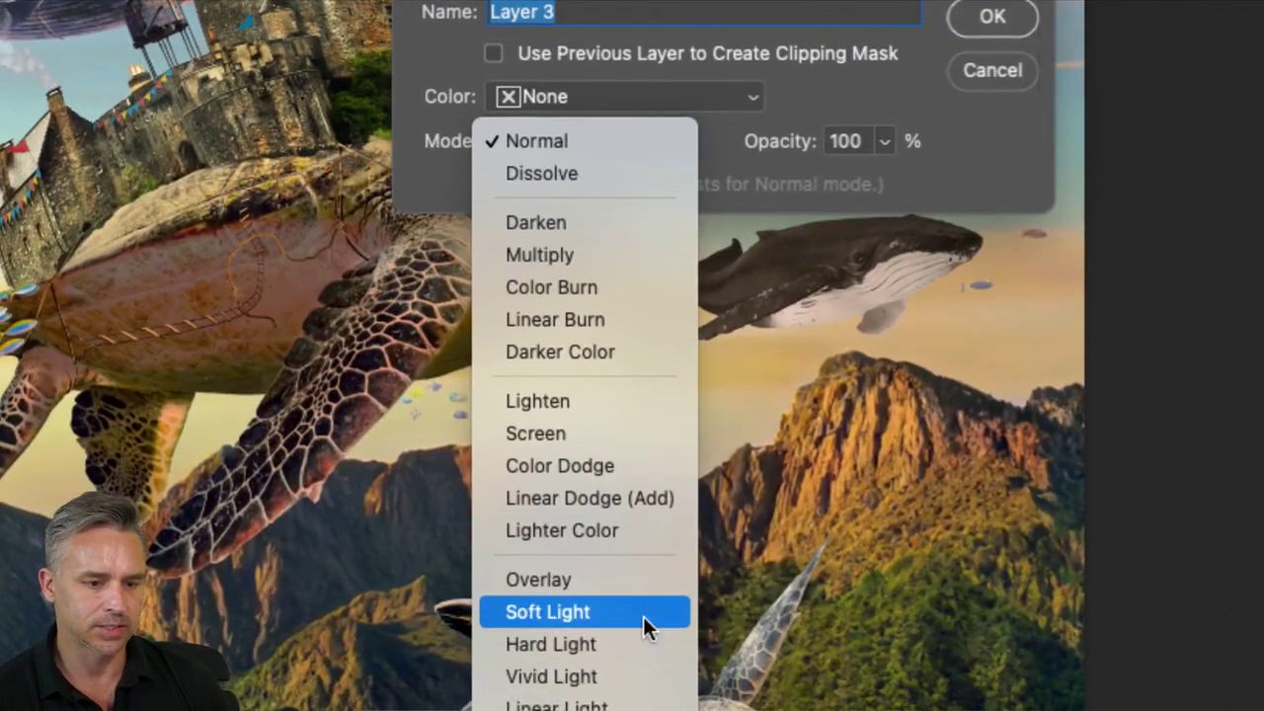
{"action": "left_click", "coordinate": [643, 617]}
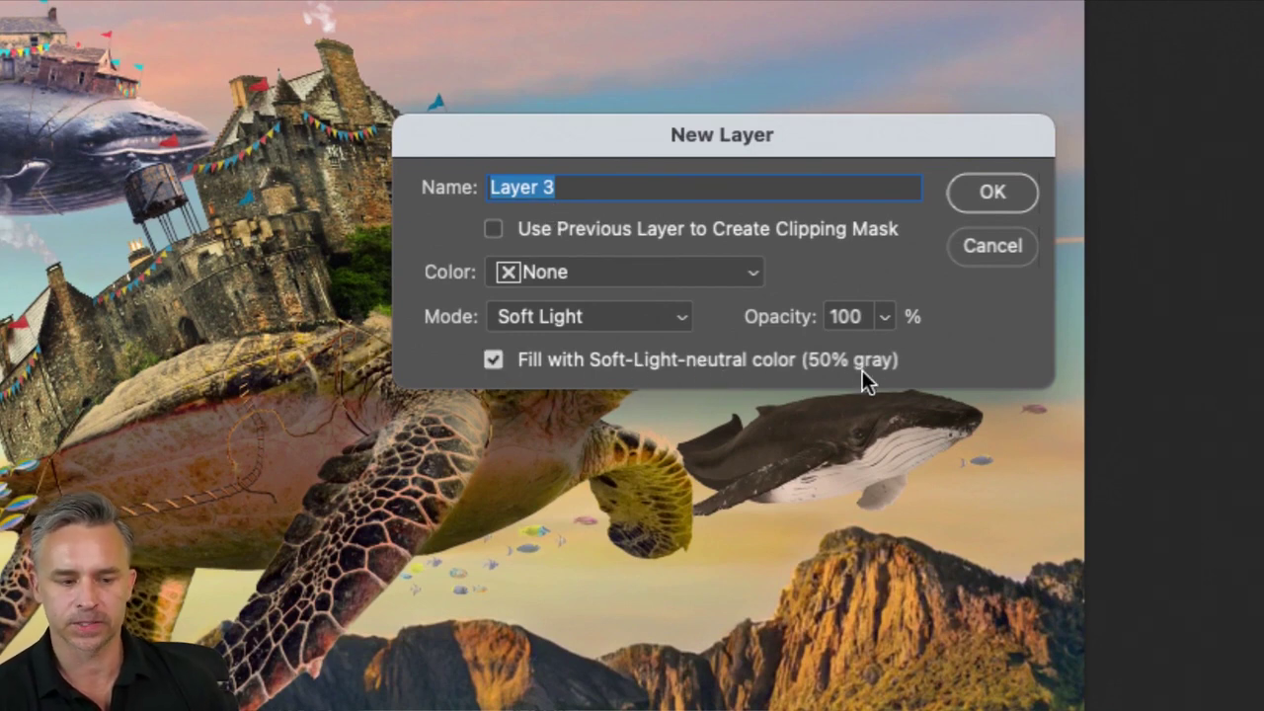
{"action": "left_click", "coordinate": [994, 188]}
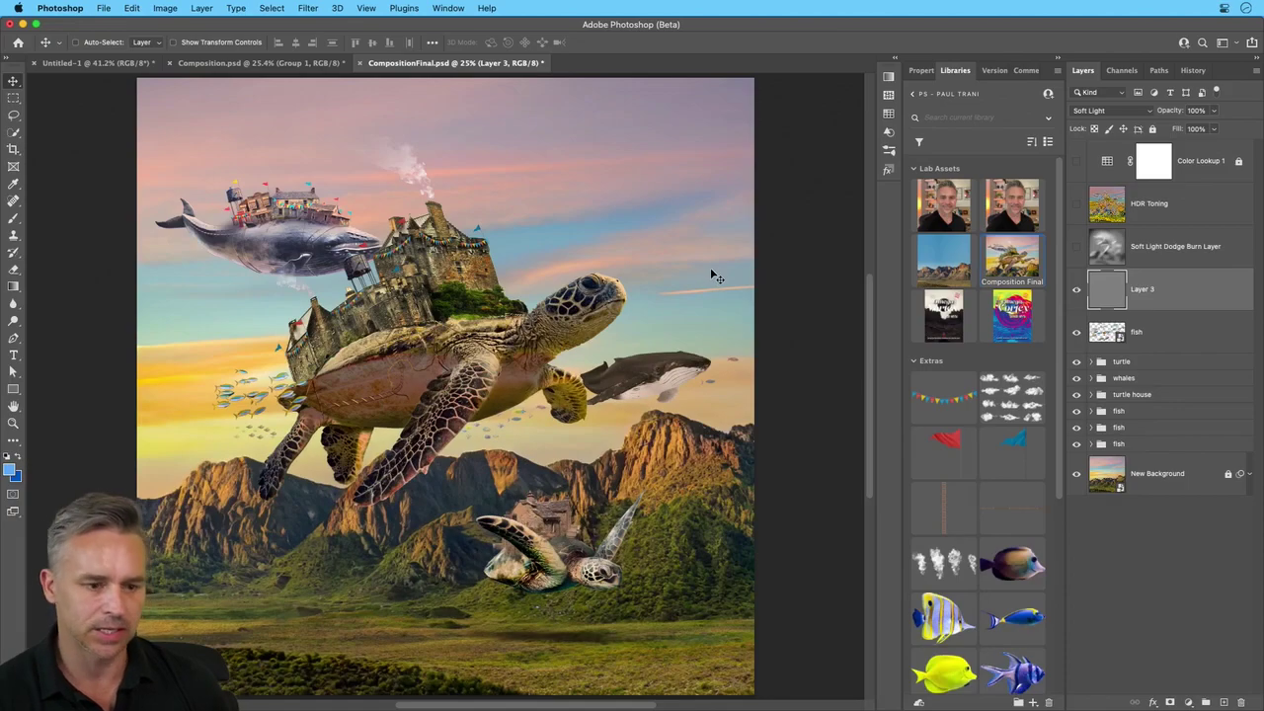
Dodge and burn the turtle on Layer 3 with a 250 black/white brush, flow 14%
{"action": "scroll", "coordinate": [530, 446], "scroll_direction": "up", "scroll_amount": 5}
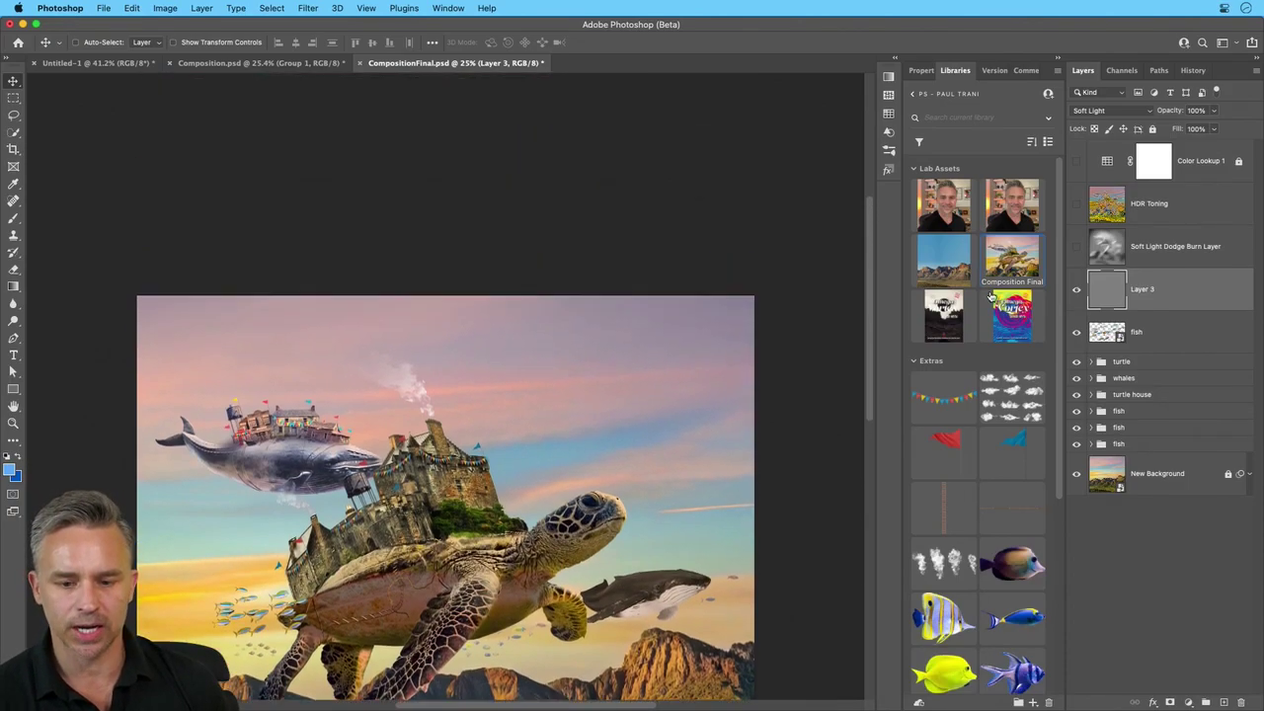
{"action": "scroll", "coordinate": [534, 450], "scroll_direction": "down", "scroll_amount": 5}
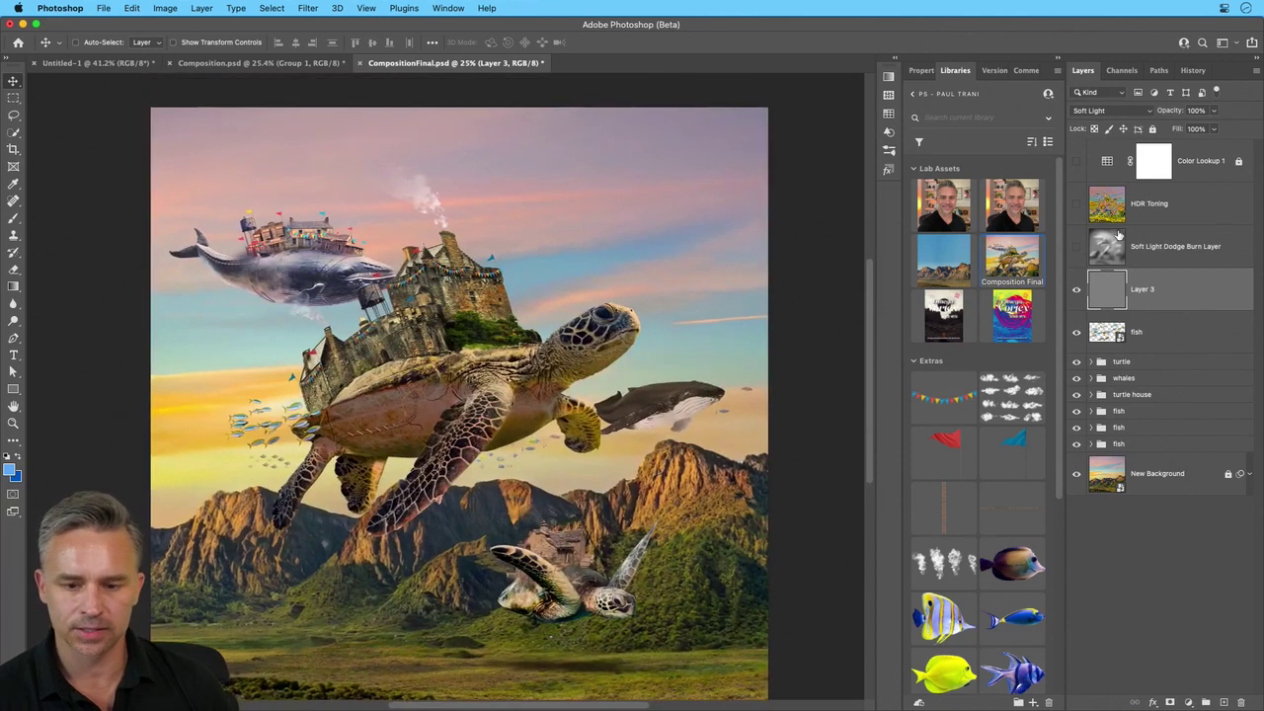
{"action": "left_click", "coordinate": [7, 457]}
{"action": "key", "text": "b"}
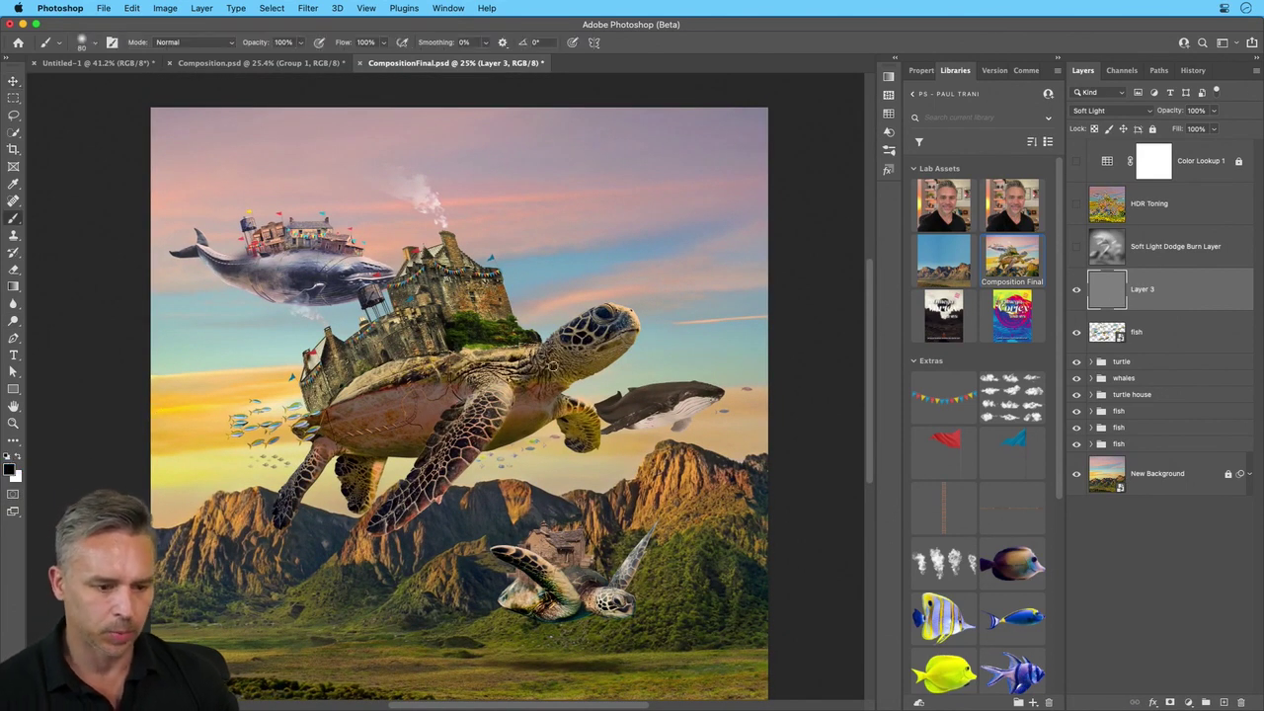
{"action": "key", "text": "bracketright"}
{"action": "key", "text": "bracketright"}
{"action": "key", "text": "bracketright"}
{"action": "key", "text": "bracketright"}
{"action": "key", "text": "bracketright"}
{"action": "key", "text": "bracketright"}
{"action": "mouse_move", "coordinate": [546, 413]}
{"action": "left_mouse_down"}
{"action": "mouse_move", "coordinate": [470, 446]}
{"action": "mouse_move", "coordinate": [344, 442]}
{"action": "mouse_move", "coordinate": [315, 438]}
{"action": "left_mouse_up"}
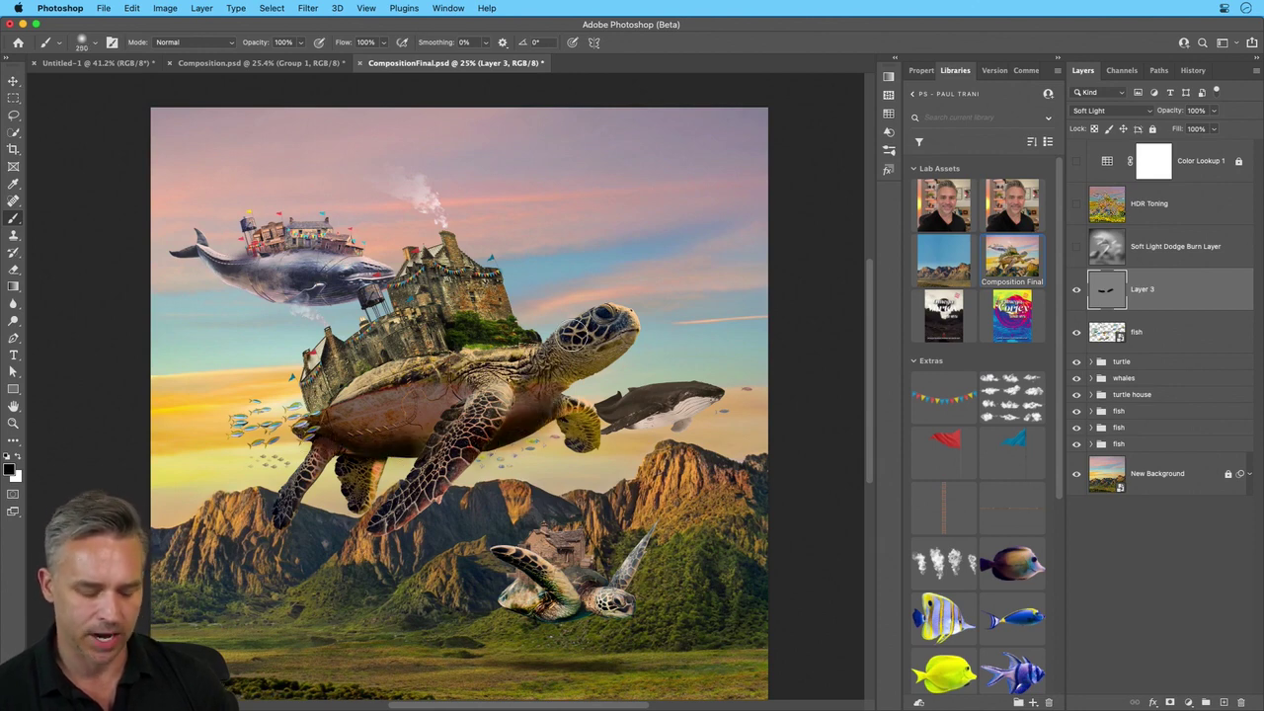
{"action": "key", "text": "x"}
{"action": "mouse_move", "coordinate": [597, 316]}
{"action": "left_mouse_down"}
{"action": "mouse_move", "coordinate": [533, 333]}
{"action": "mouse_move", "coordinate": [311, 354]}
{"action": "mouse_move", "coordinate": [306, 390]}
{"action": "left_mouse_up"}
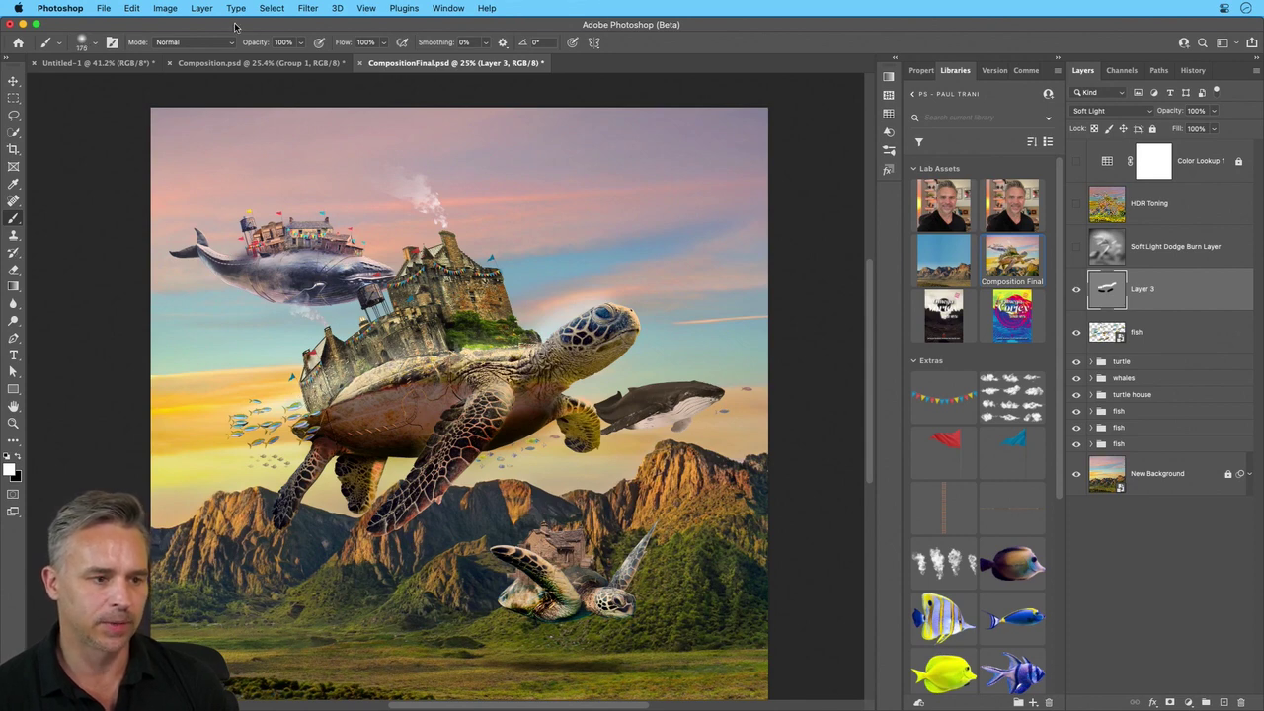
{"action": "left_click_drag", "start_coordinate": [336, 46], "coordinate": [279, 42]}
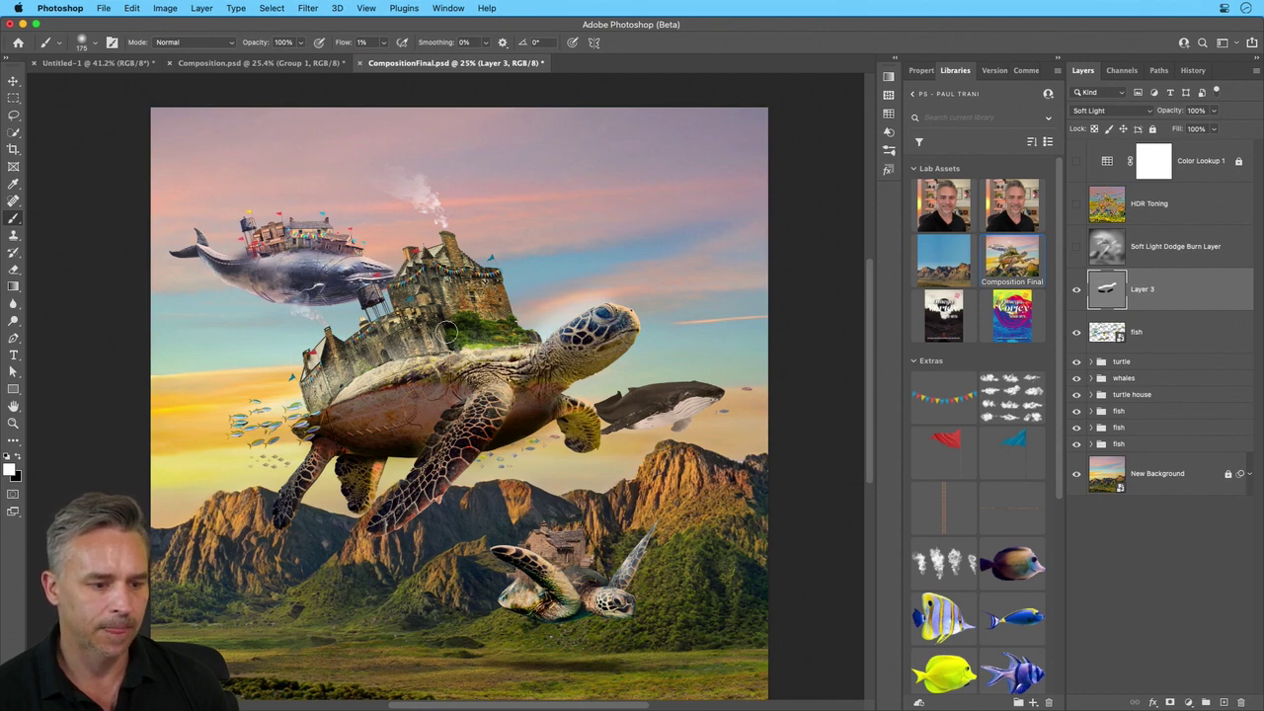
{"action": "left_click_drag", "start_coordinate": [337, 43], "coordinate": [352, 43]}
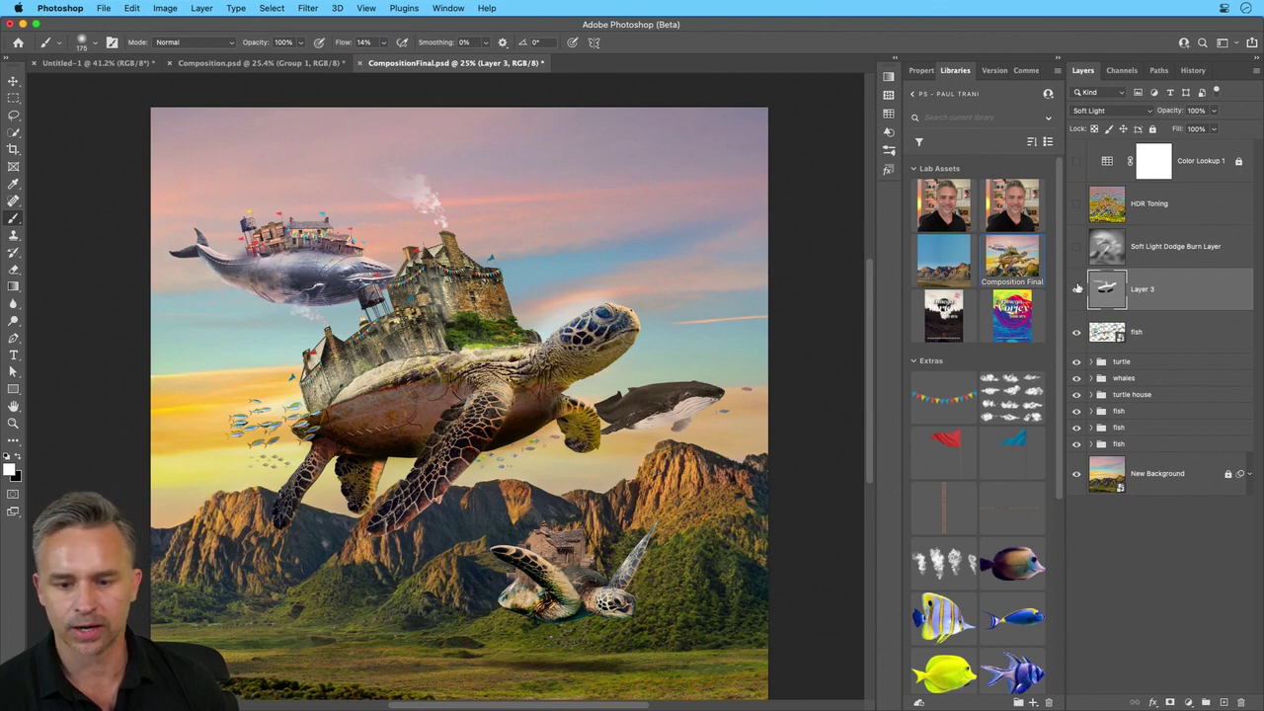
Delete Layer 3 after comparing it against the Soft Light Dodge Burn Layer
{"action": "left_click", "coordinate": [1077, 288]}
{"action": "left_click", "coordinate": [1077, 246]}
{"action": "left_click", "coordinate": [1168, 259]}
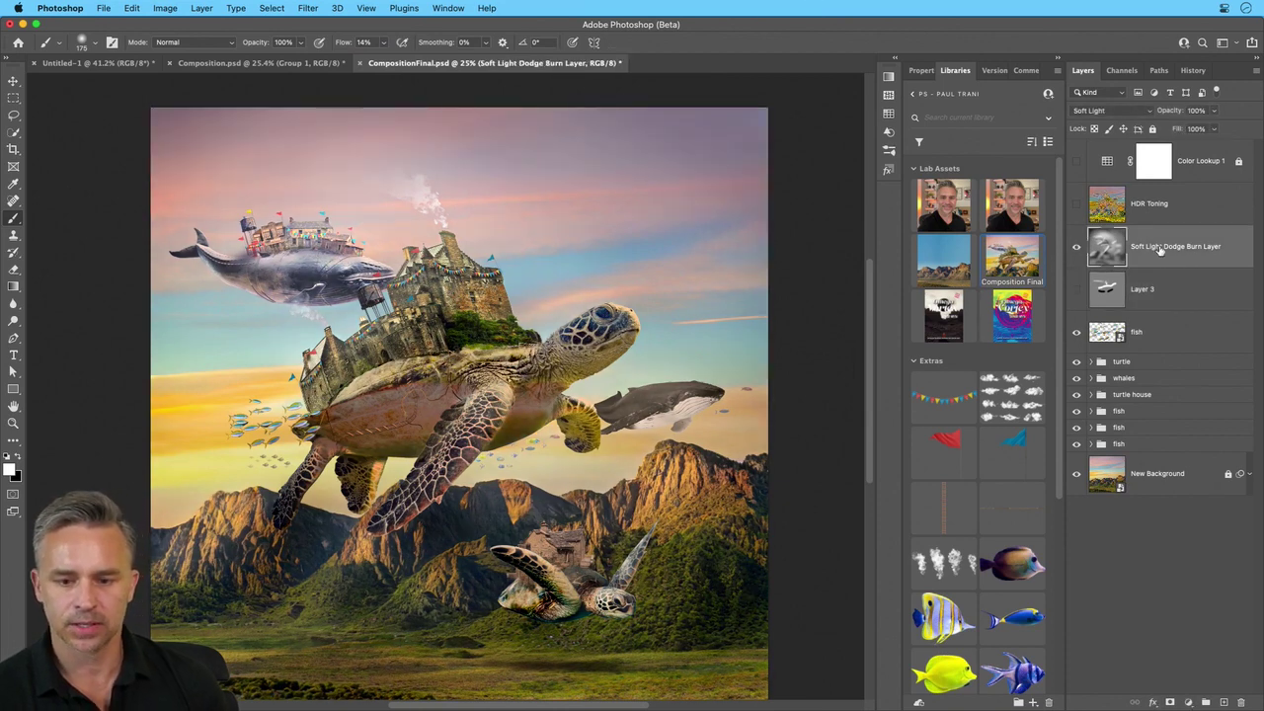
{"action": "left_click_drag", "start_coordinate": [1176, 292], "coordinate": [1241, 702]}
{"action": "left_click", "coordinate": [1078, 252]}
{"action": "key", "text": "super+a"}
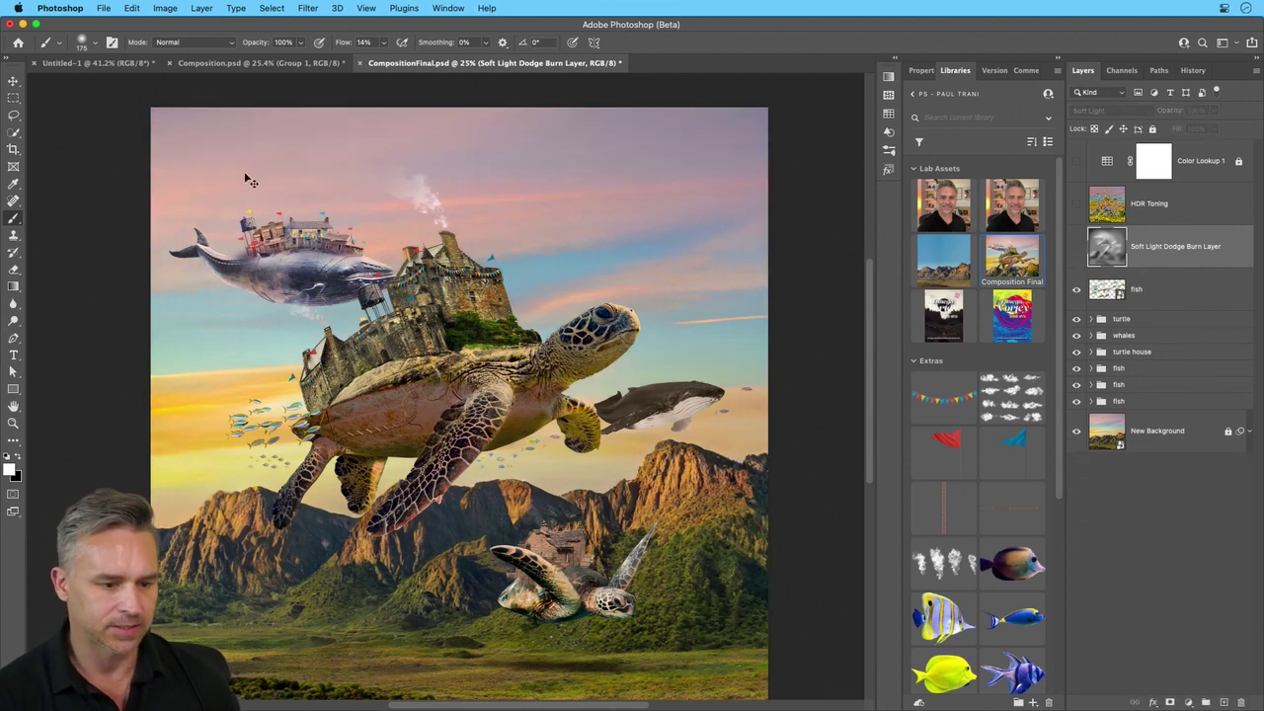
Copy the merged composition into a new clipboard-sized document
{"action": "left_click", "coordinate": [134, 8]}
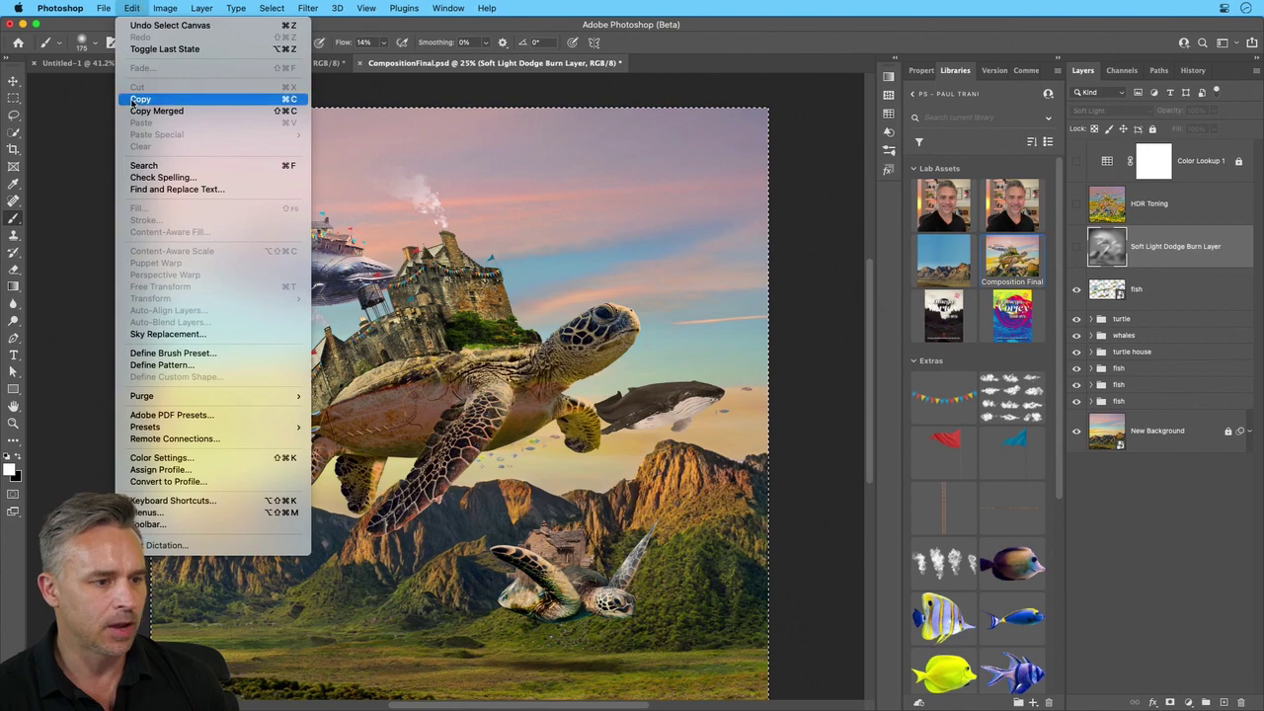
{"action": "left_click", "coordinate": [149, 111]}
{"action": "key", "text": "super+n"}
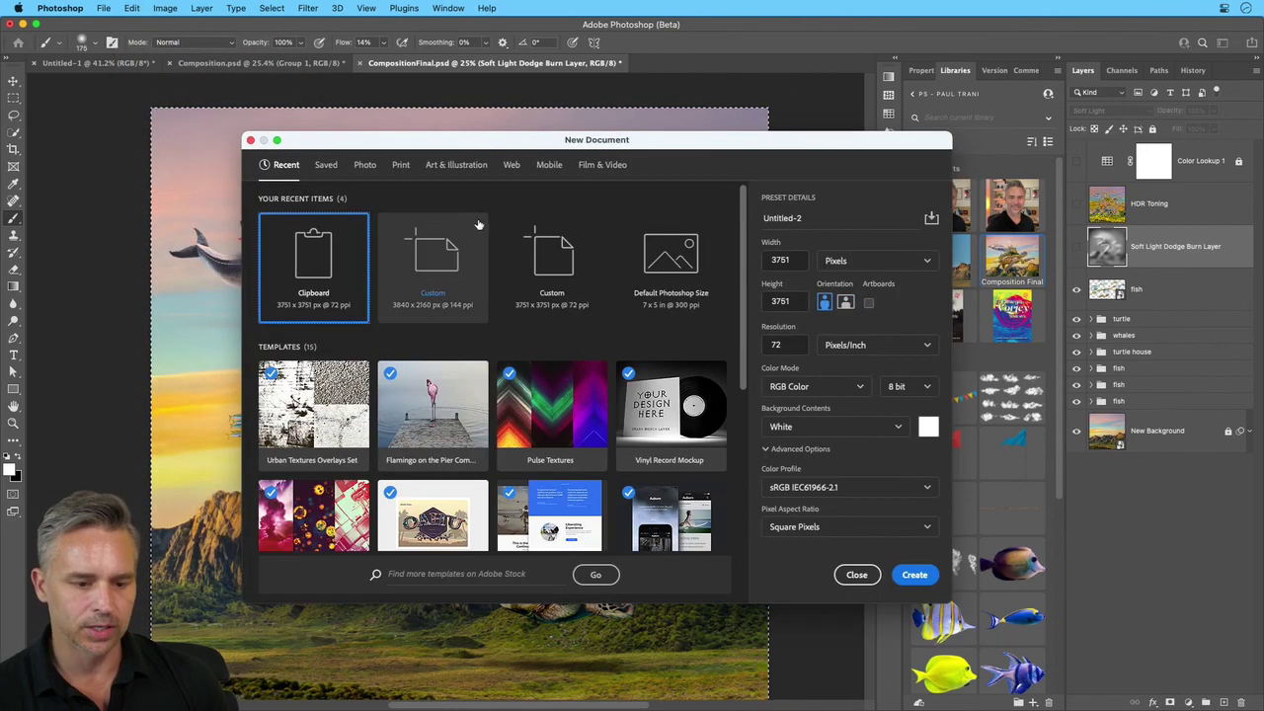
{"action": "key", "text": "Return"}
{"action": "key", "text": "super+v"}
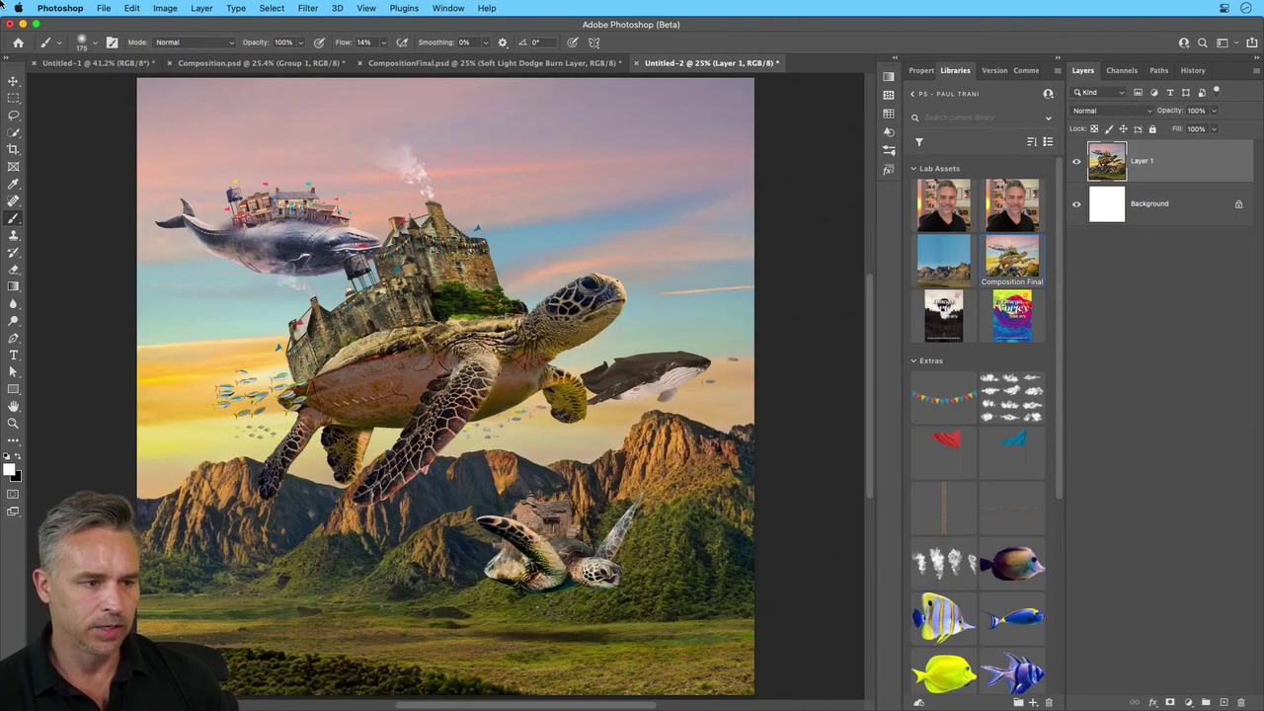
Apply HDR Toning to the flattened copy, trying RC5 before settling on the Scott5 preset
{"action": "left_click", "coordinate": [161, 8]}
{"action": "mouse_move", "coordinate": [198, 44]}
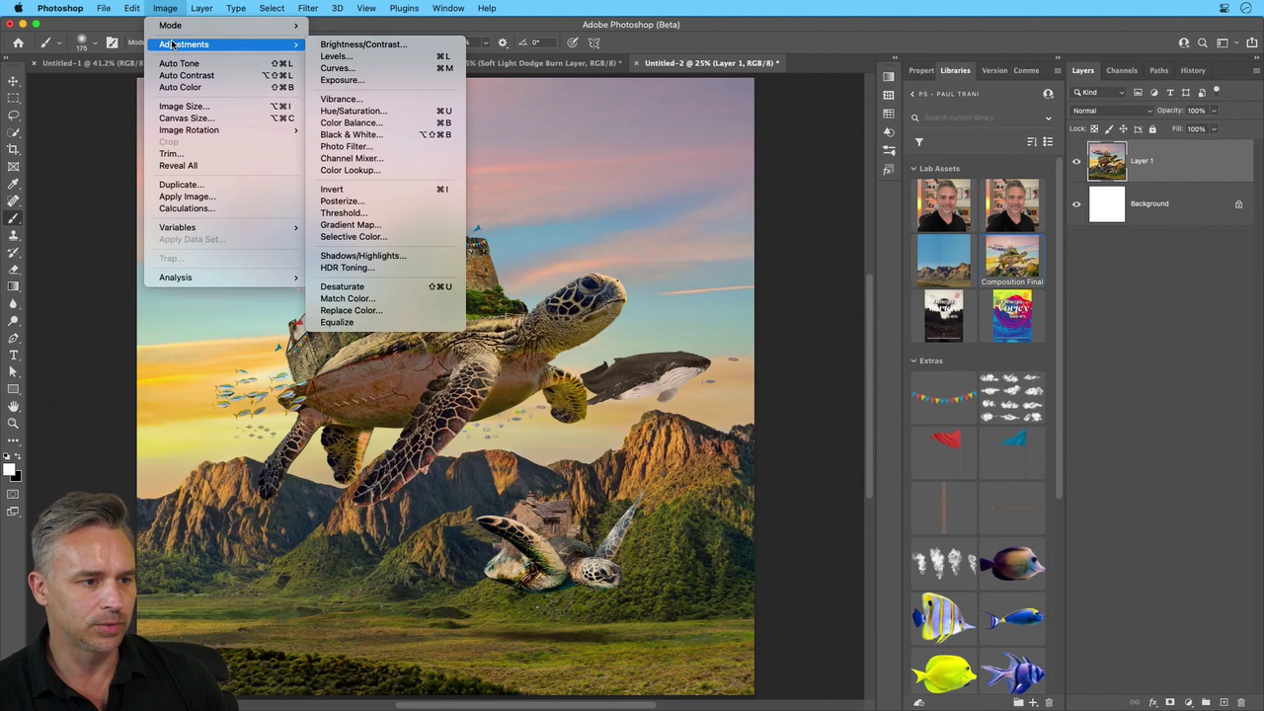
{"action": "left_click", "coordinate": [370, 269]}
{"action": "left_click", "coordinate": [671, 275]}
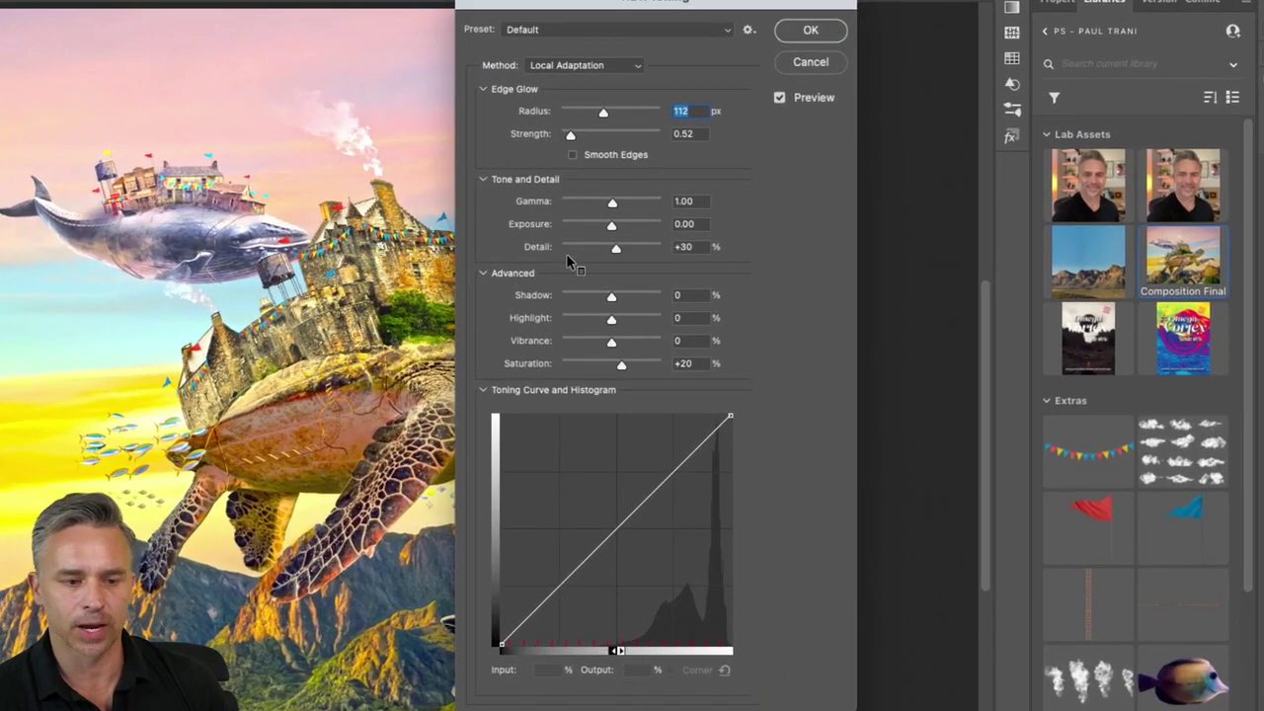
{"action": "left_click", "coordinate": [575, 29]}
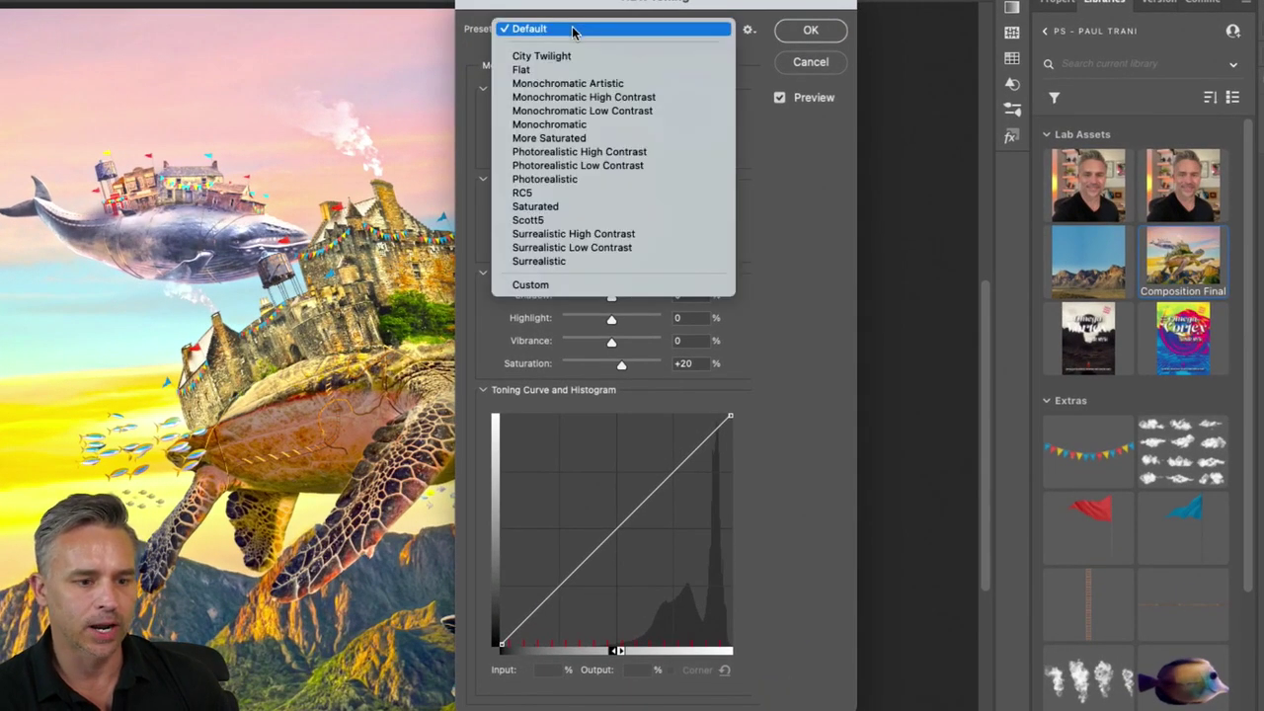
{"action": "left_click", "coordinate": [621, 193]}
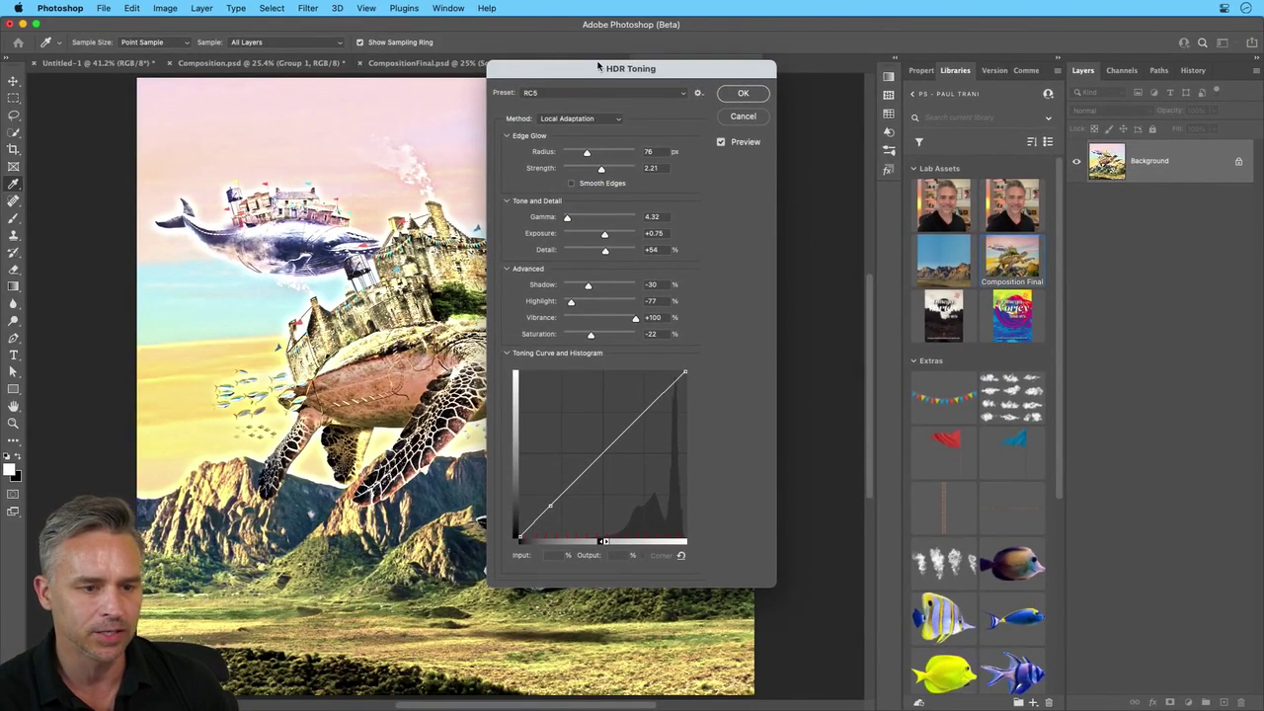
{"action": "left_click_drag", "start_coordinate": [597, 66], "coordinate": [823, 74]}
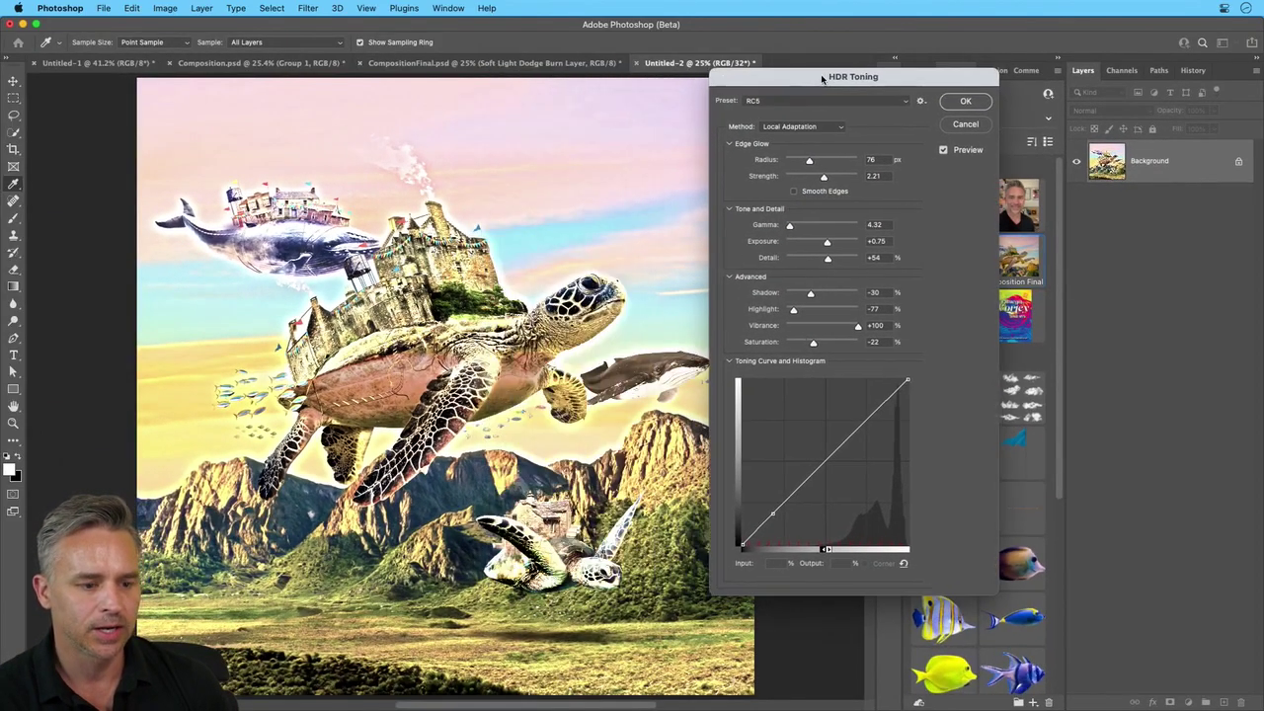
{"action": "left_click", "coordinate": [822, 112]}
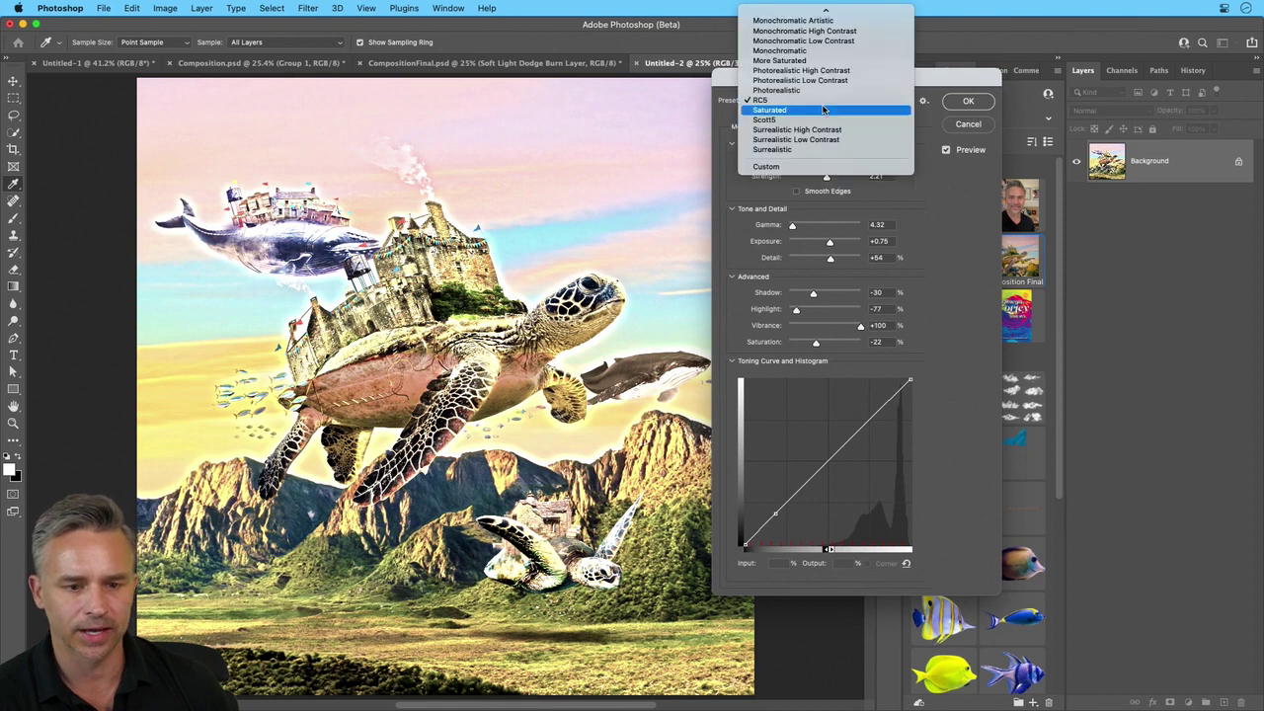
{"action": "left_click", "coordinate": [828, 117]}
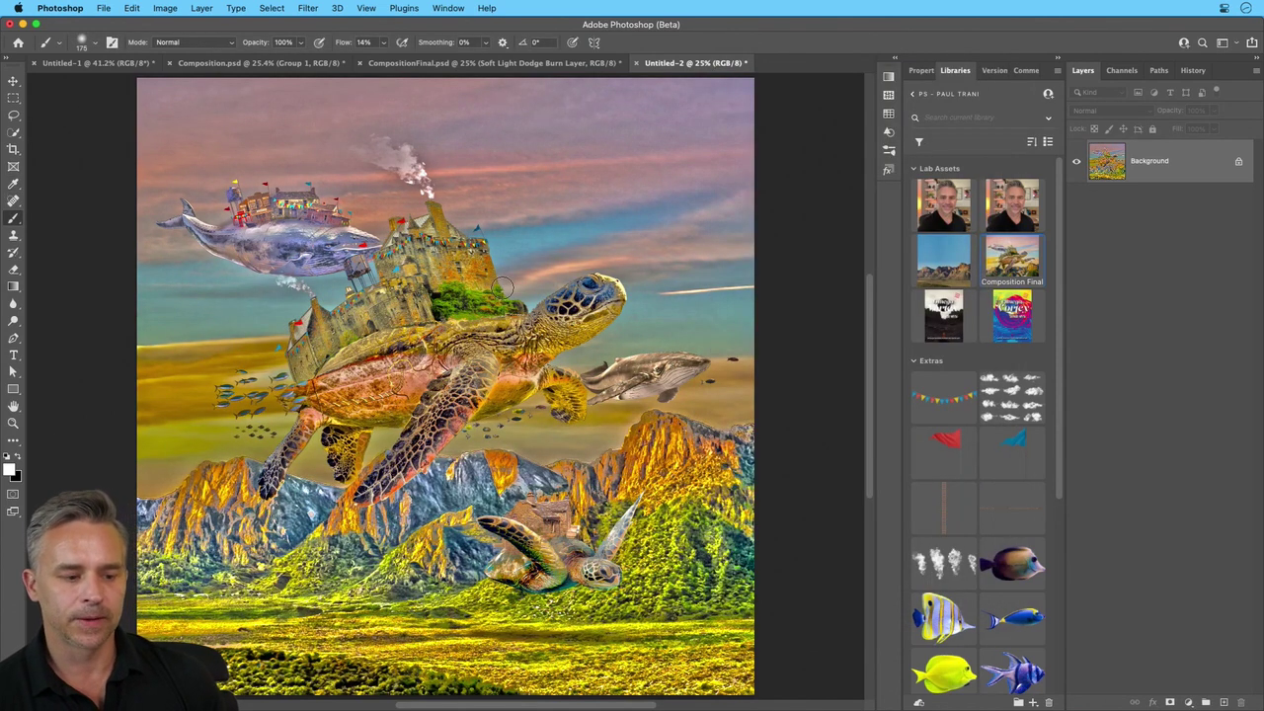
Copy the HDR-toned image and close the temporary document without saving
{"action": "key", "text": "super+a"}
{"action": "key", "text": "super+c"}
{"action": "key", "text": "super+w"}
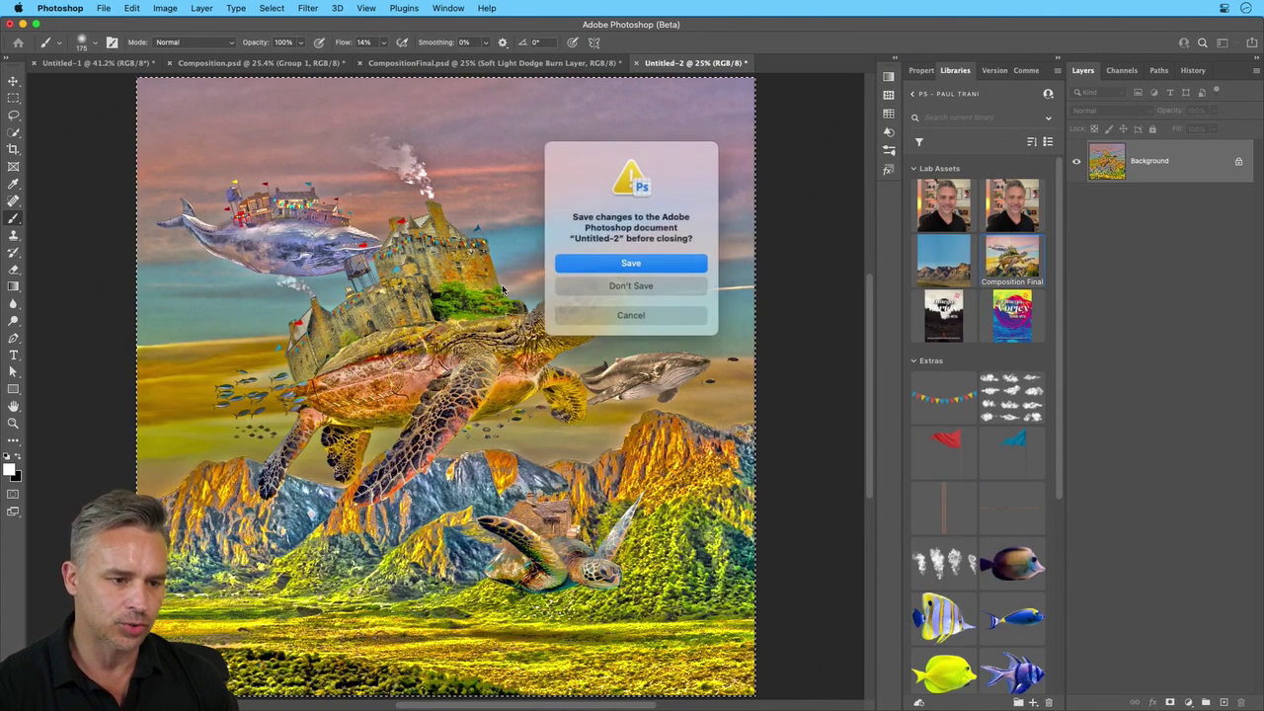
{"action": "left_click", "coordinate": [637, 285]}
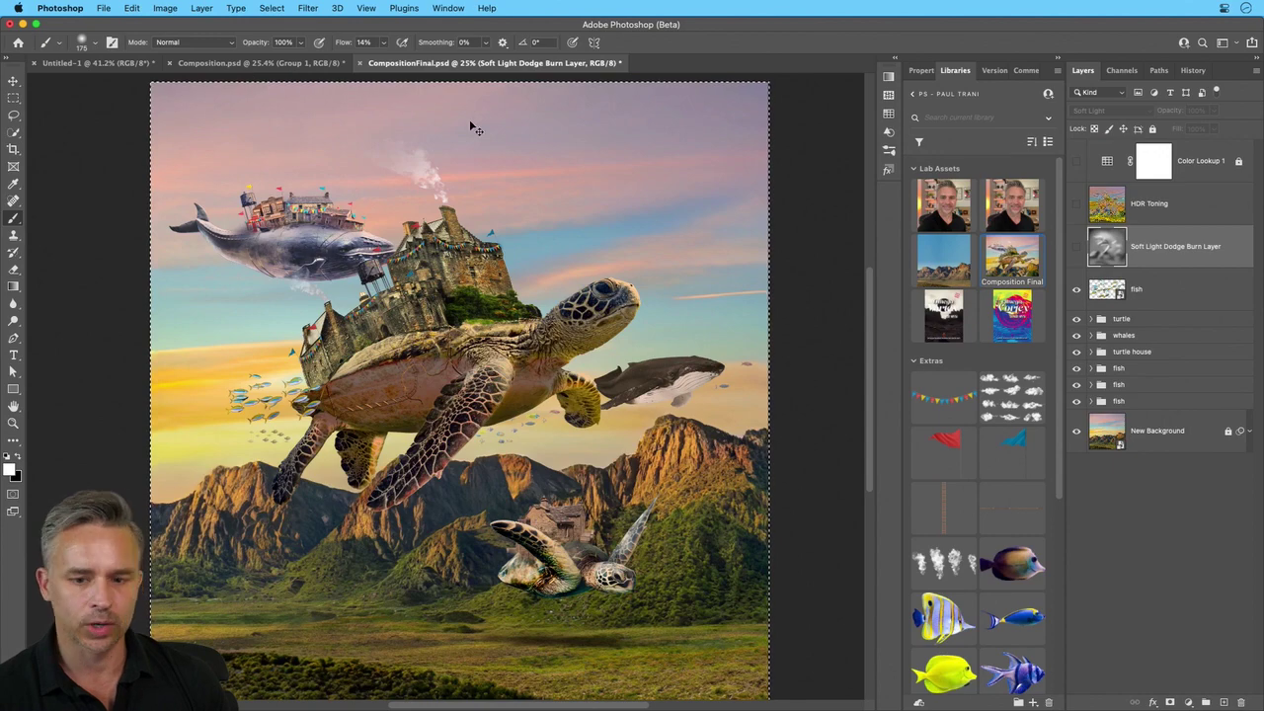
Paste the HDR copy into CompositionFinal, lower its opacity, and compare it on and off
{"action": "key", "text": "super+v"}
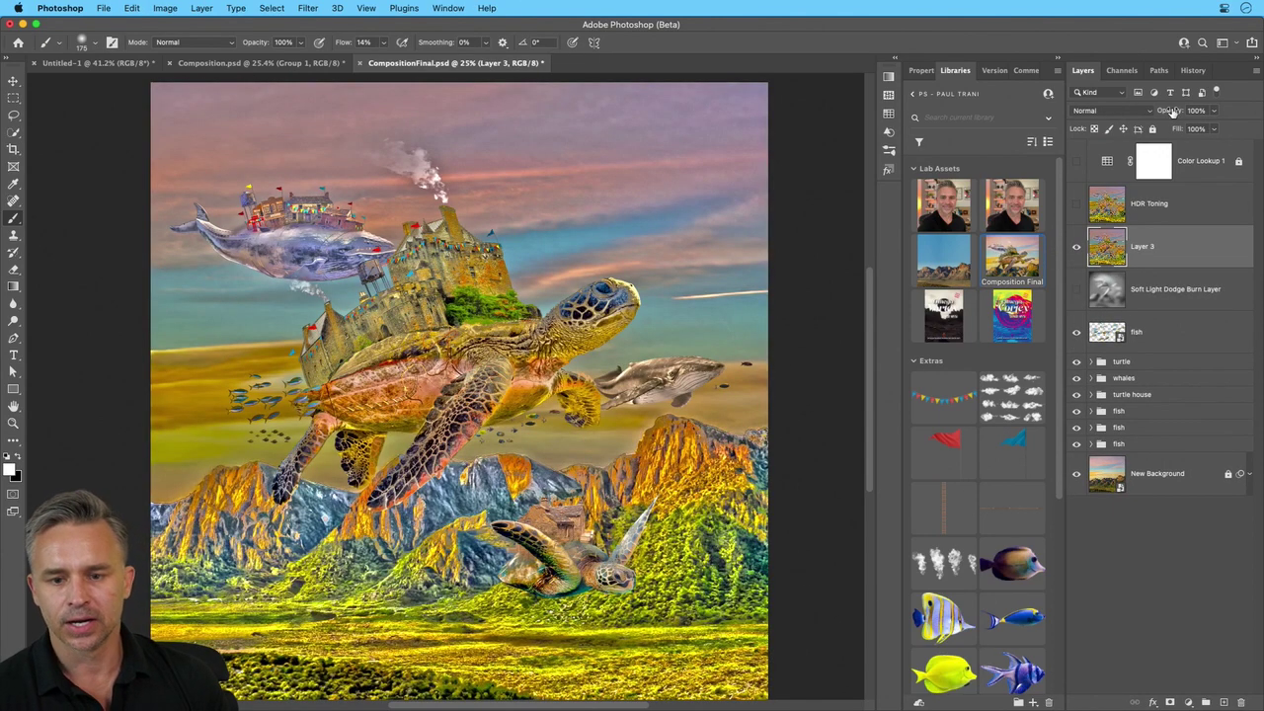
{"action": "left_click_drag", "start_coordinate": [1172, 111], "coordinate": [1127, 116]}
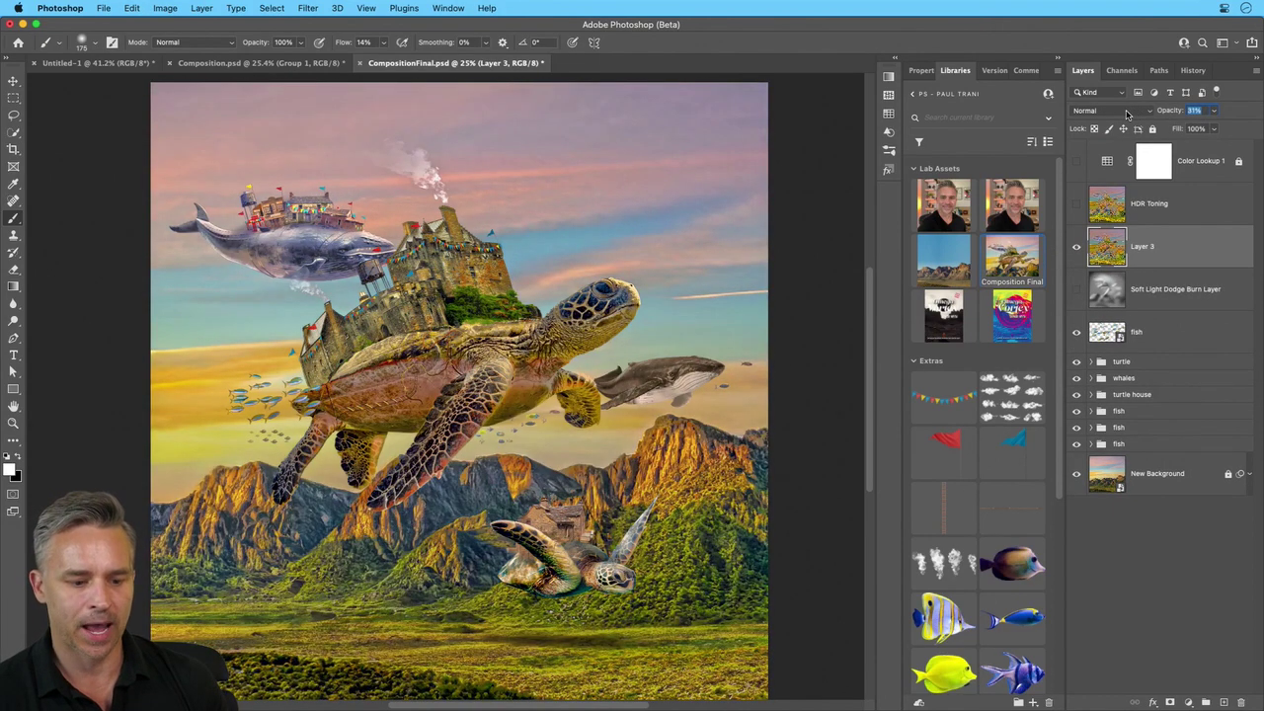
{"action": "left_click", "coordinate": [1077, 248]}
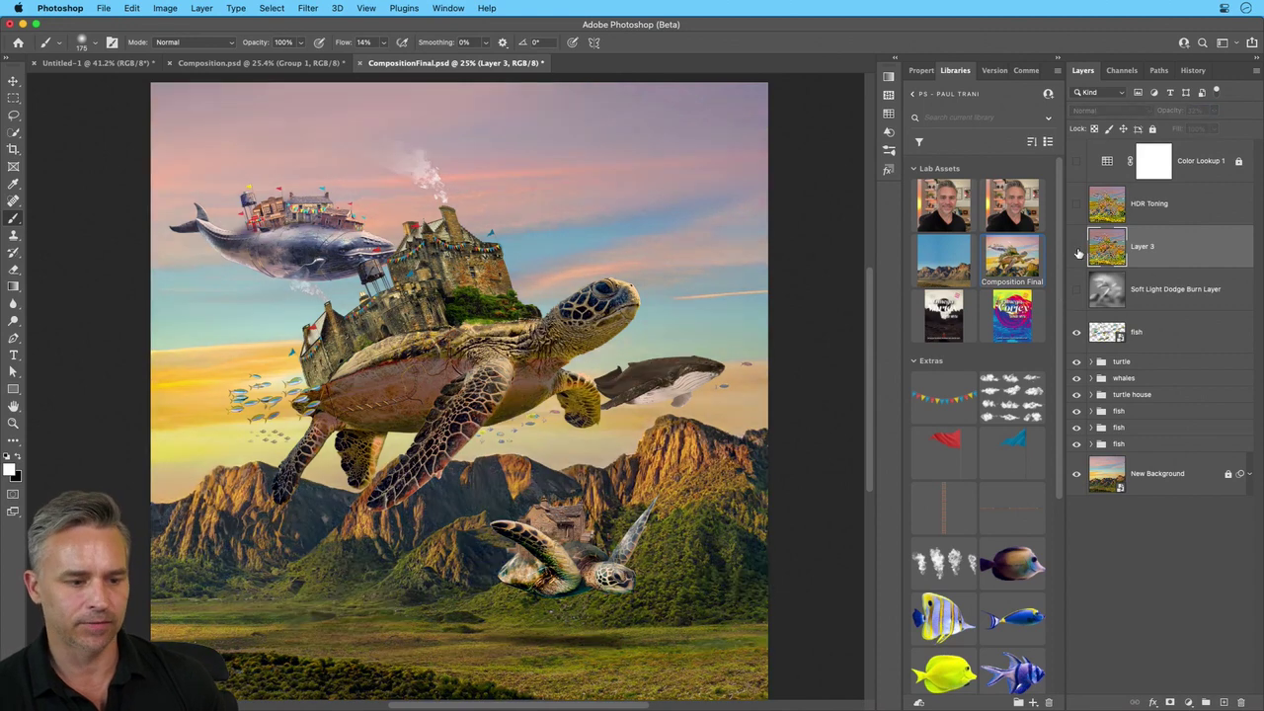
{"action": "left_click", "coordinate": [1077, 248]}
{"action": "left_click", "coordinate": [1077, 248]}
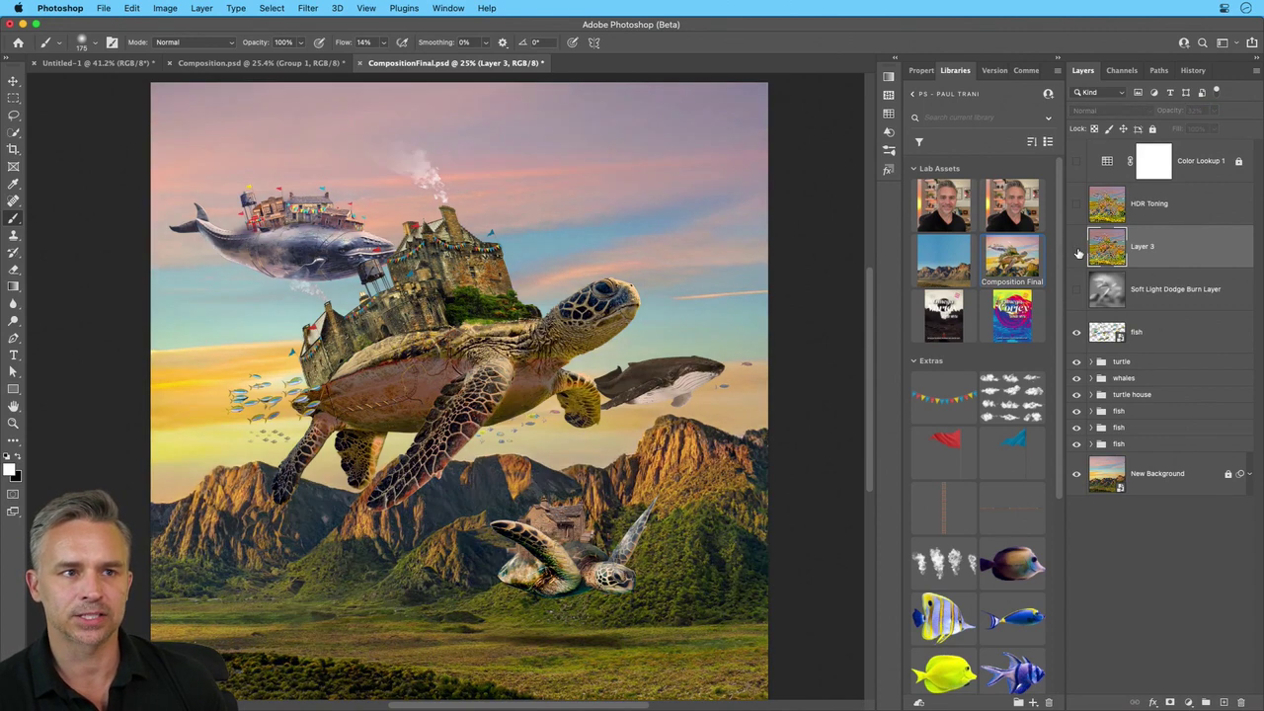
{"action": "left_click", "coordinate": [1076, 248]}
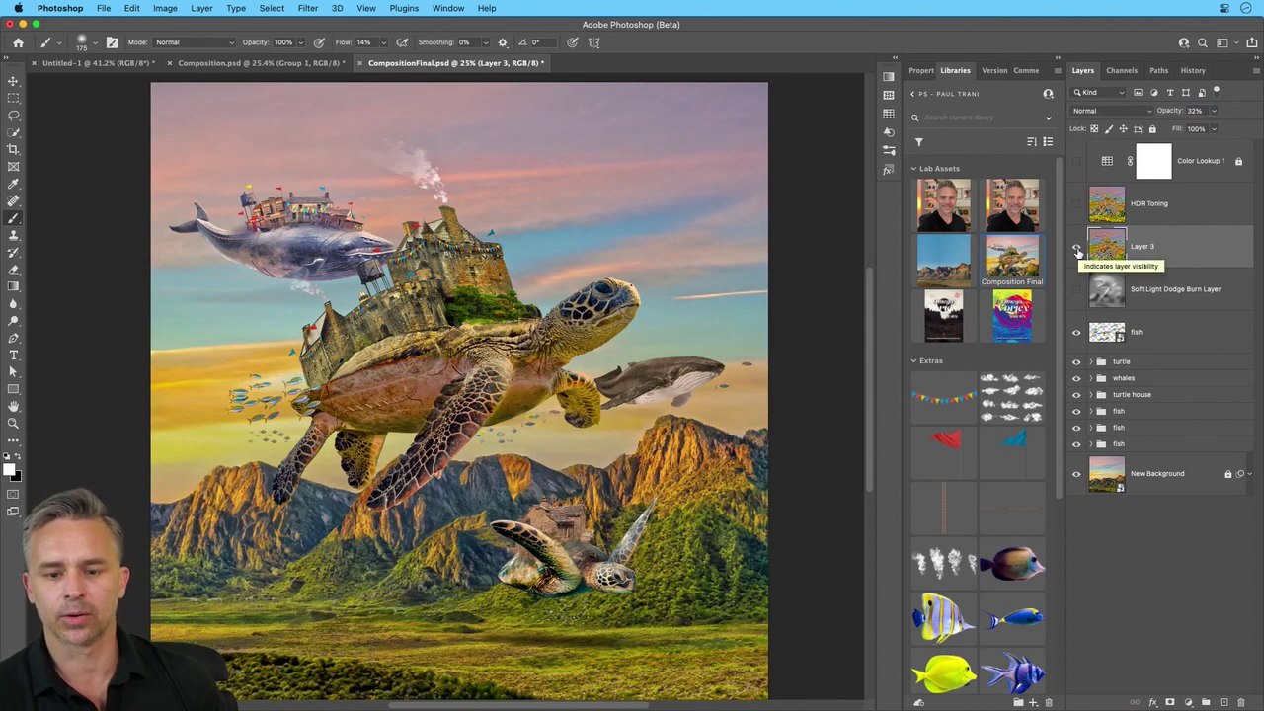
Hide the new HDR copy and show the HDR Toning, Soft Light Dodge Burn and Color Lookup layers
{"action": "left_click", "coordinate": [1243, 201]}
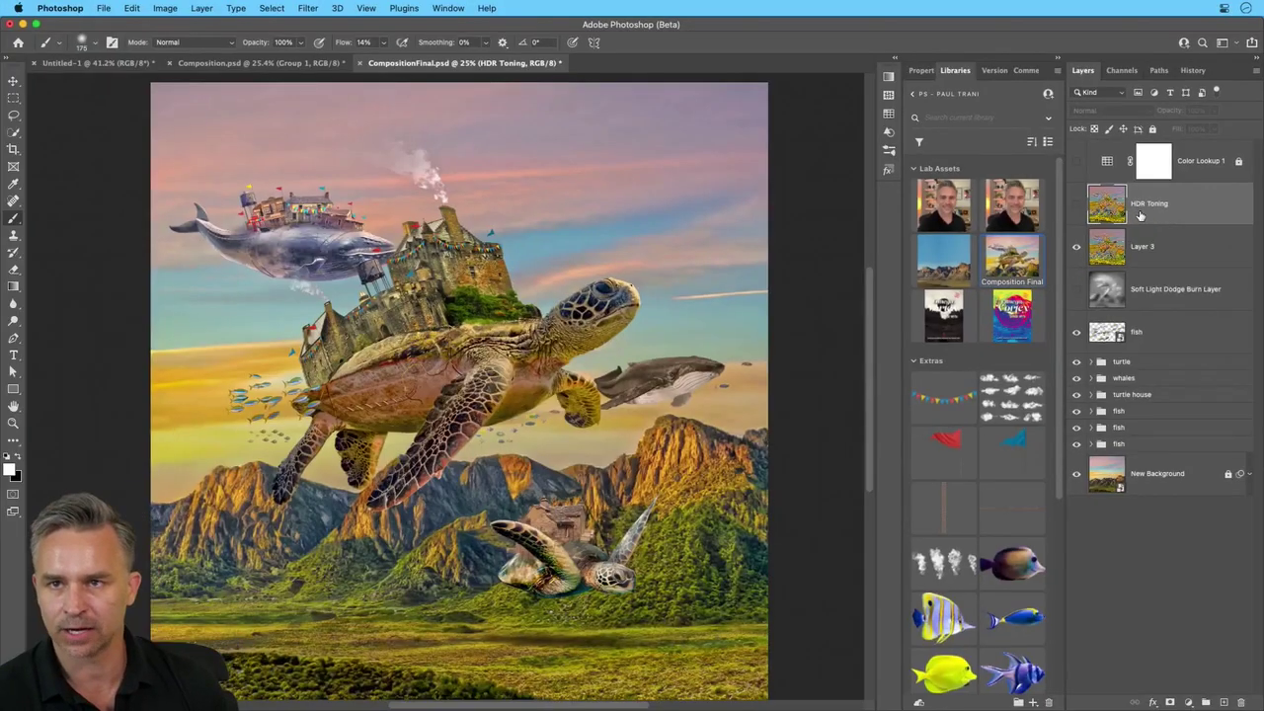
{"action": "left_click", "coordinate": [1135, 285]}
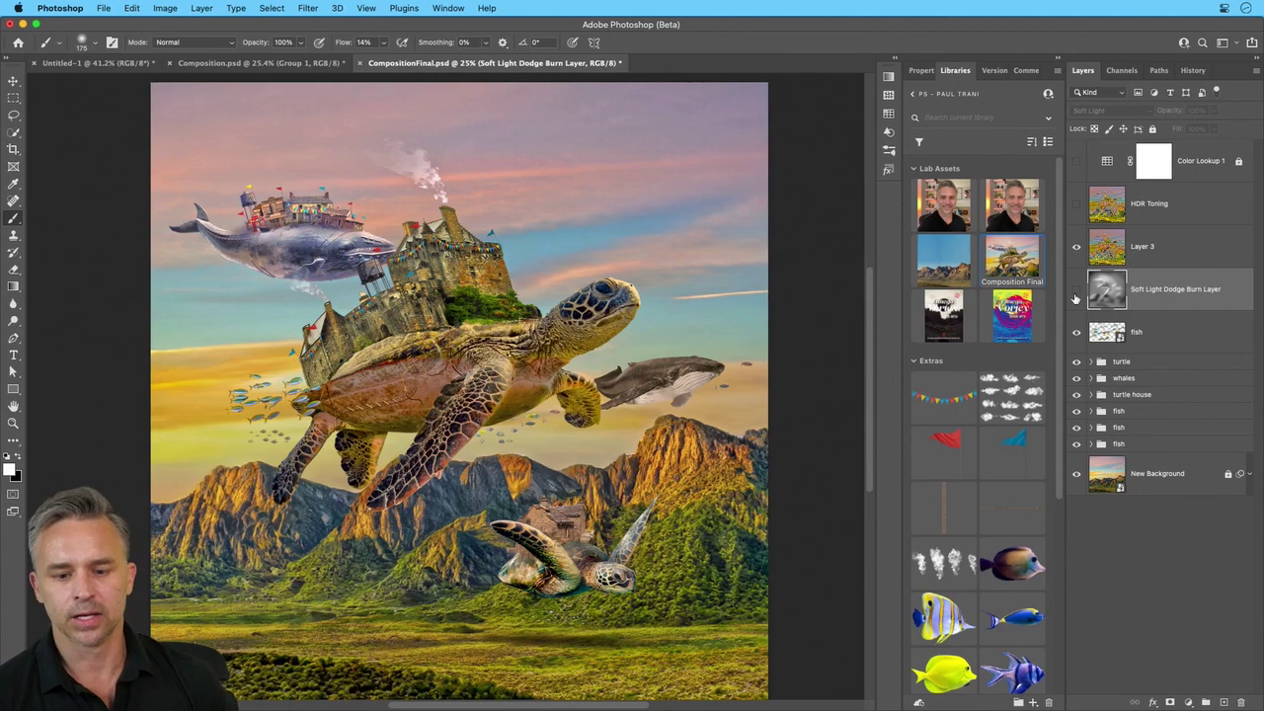
{"action": "left_click", "coordinate": [1076, 290]}
{"action": "left_click", "coordinate": [1077, 247]}
{"action": "left_click", "coordinate": [1077, 203]}
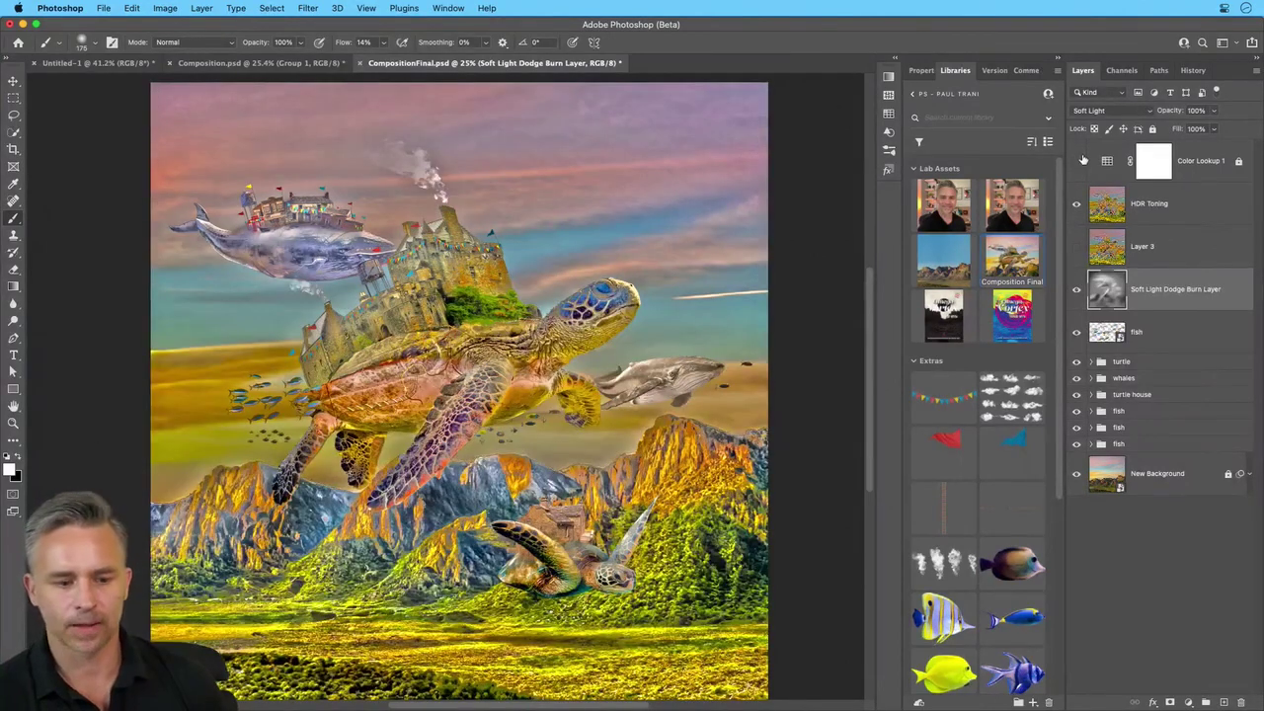
{"action": "left_click", "coordinate": [1079, 161]}
{"action": "left_click", "coordinate": [1151, 208]}
Tweak the HDR Toning opacity, then close CompositionFinal.psd and Composition.psd without saving, and zoom in
{"action": "left_click_drag", "start_coordinate": [1171, 110], "coordinate": [1131, 130]}
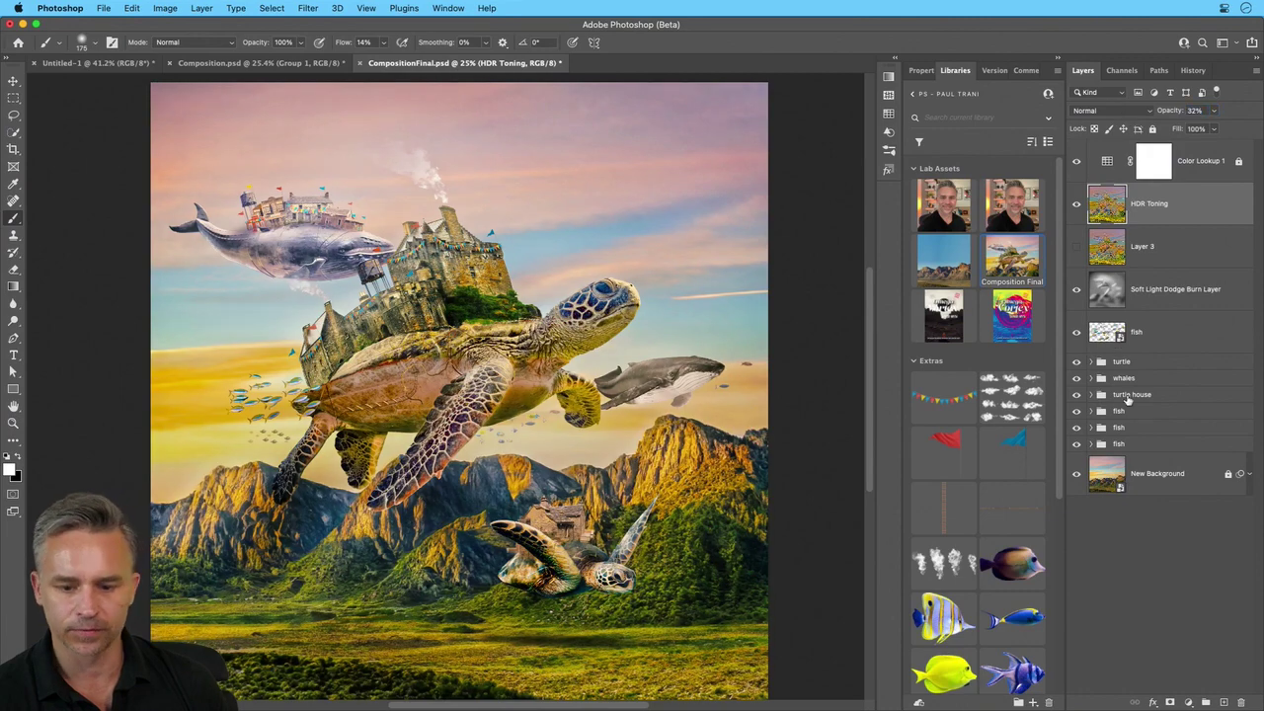
{"action": "left_click", "coordinate": [1129, 395]}
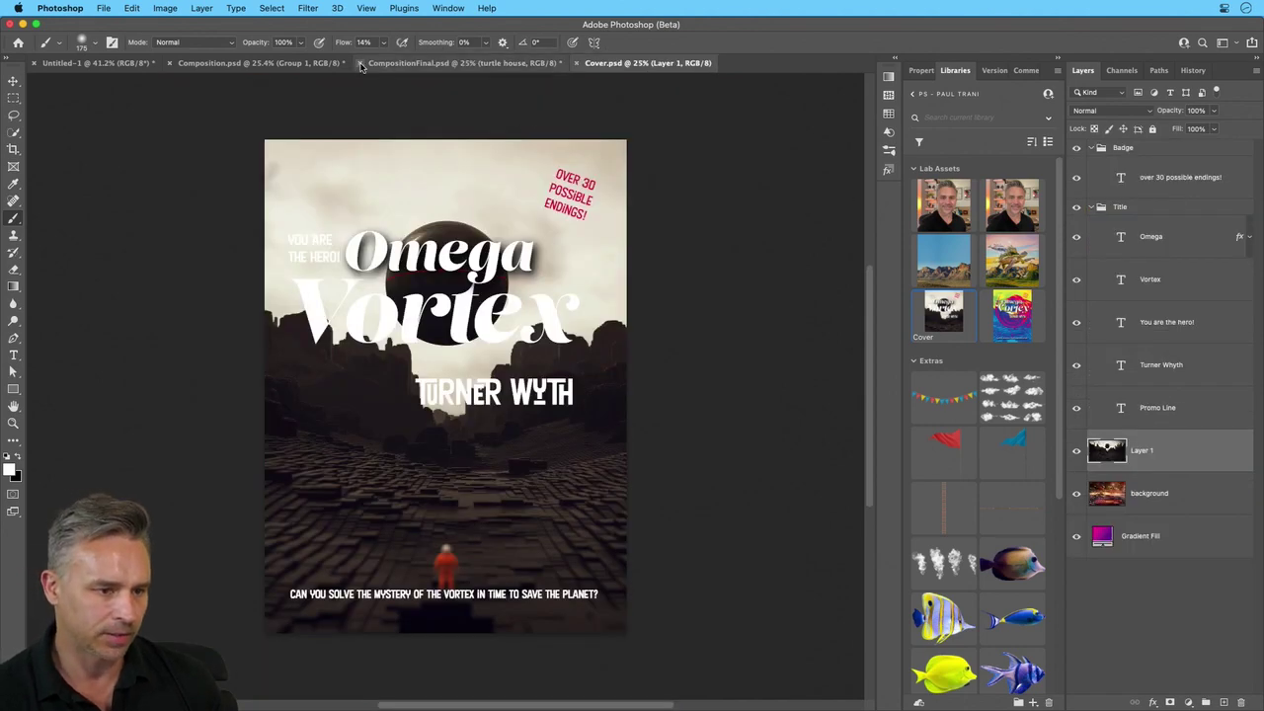
{"action": "left_click", "coordinate": [361, 63]}
{"action": "left_click", "coordinate": [591, 293]}
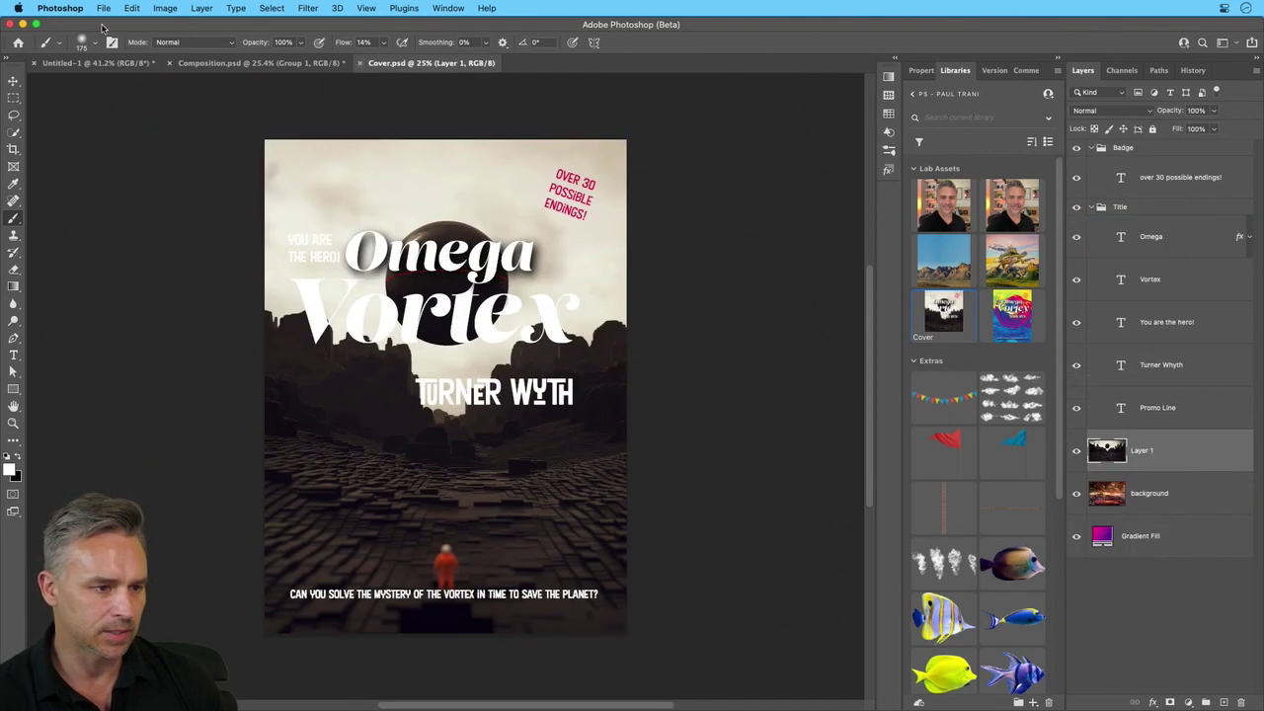
{"action": "left_click", "coordinate": [168, 63]}
{"action": "left_click", "coordinate": [596, 289]}
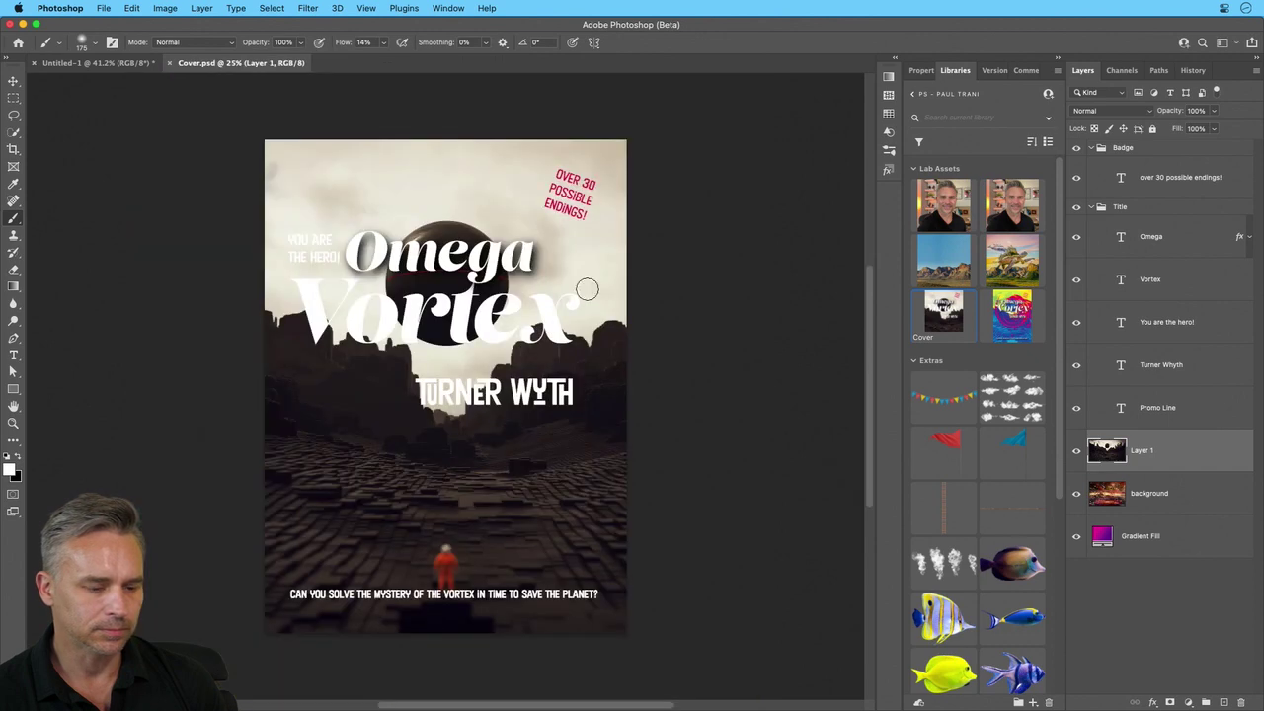
{"action": "key", "text": "super+equal"}
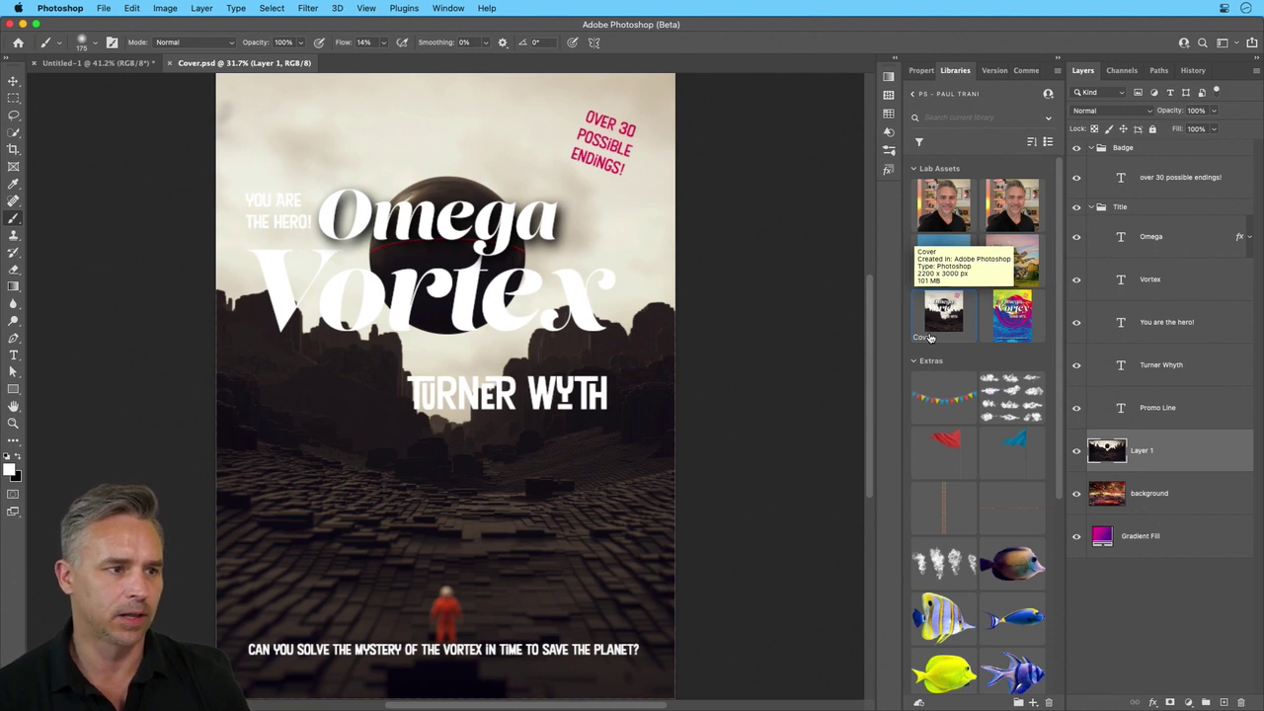
{"action": "mouse_move", "coordinate": [909, 704]}
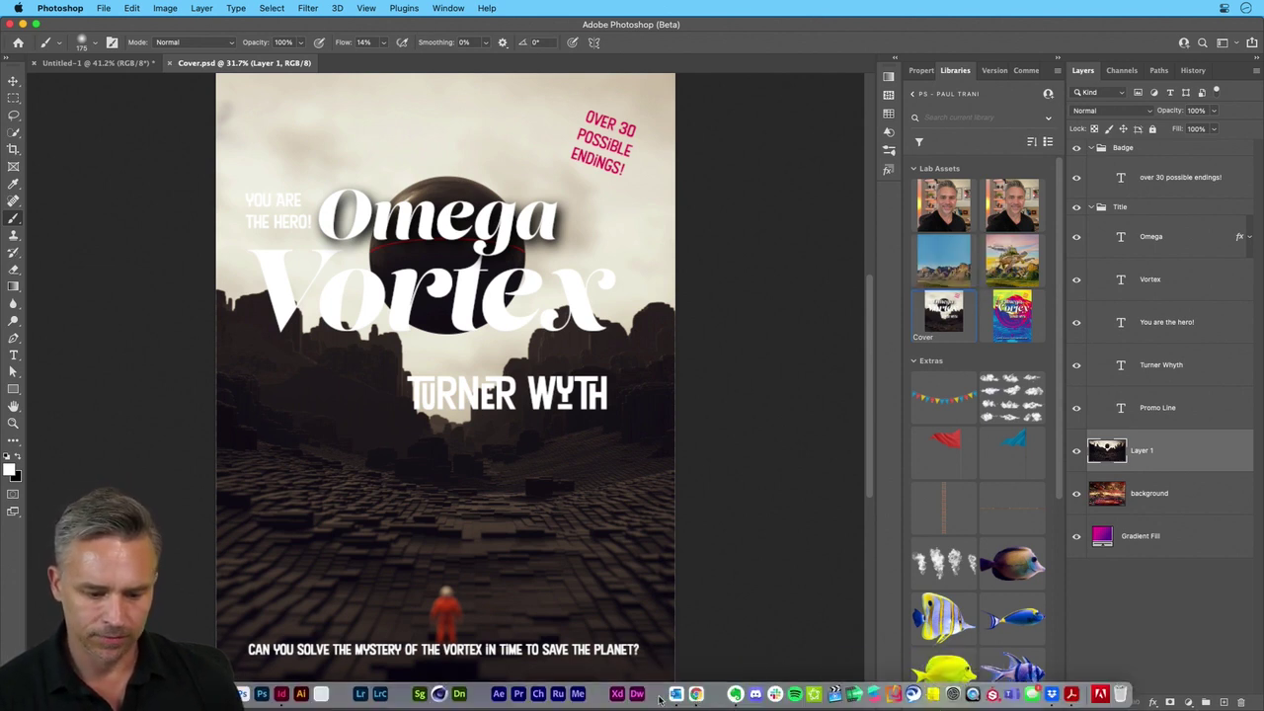
{"action": "left_click", "coordinate": [1072, 694]}
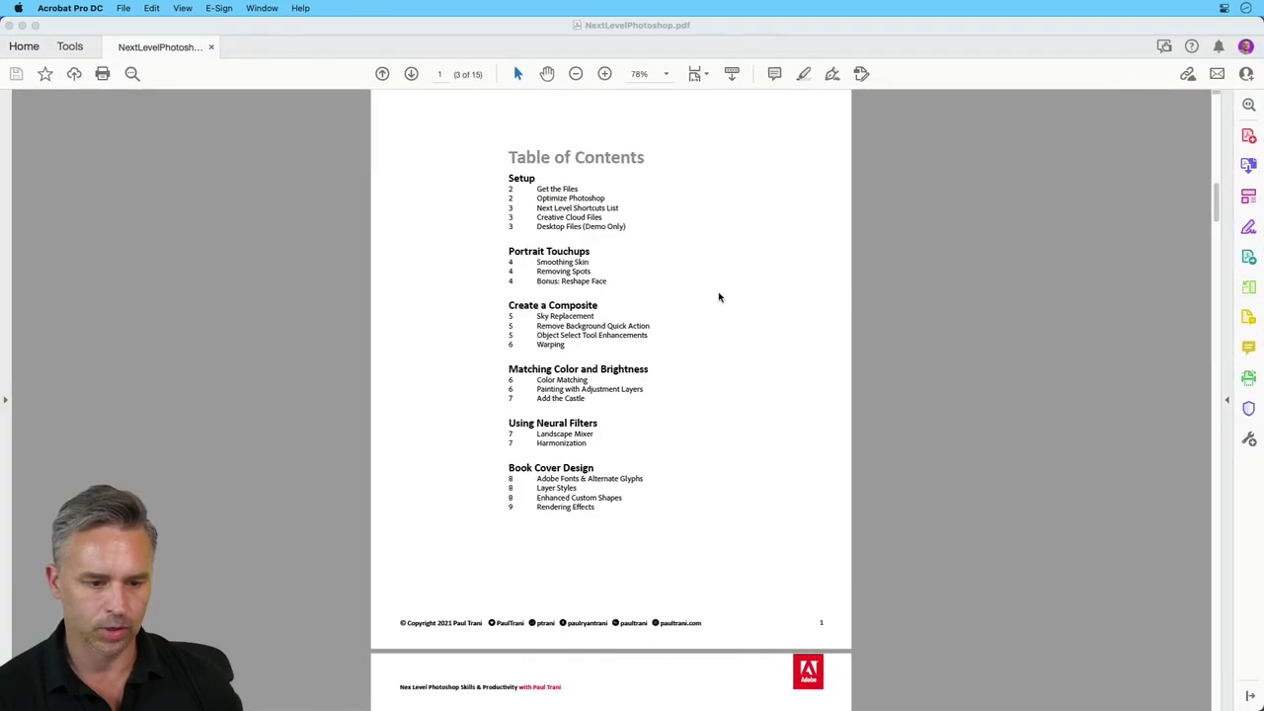
{"action": "scroll", "coordinate": [716, 293], "scroll_direction": "down", "scroll_amount": 15}
{"action": "scroll", "coordinate": [590, 433], "scroll_direction": "down", "scroll_amount": 20}
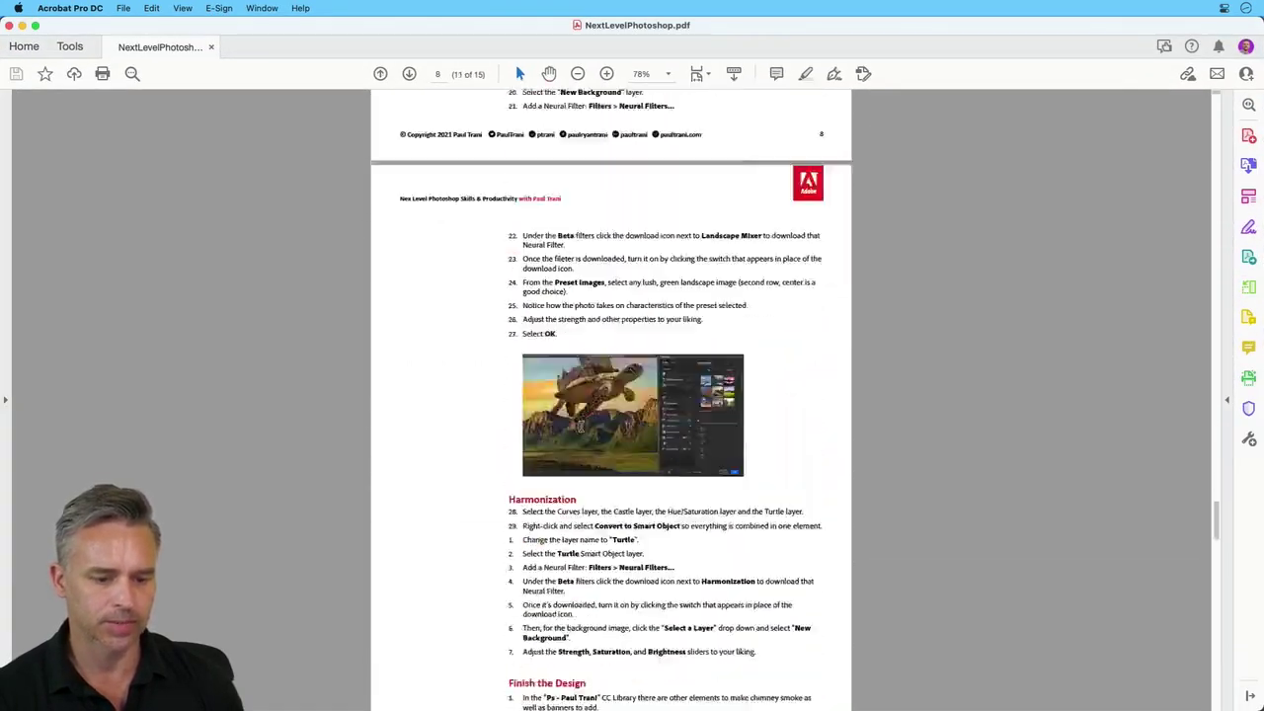
{"action": "scroll", "coordinate": [590, 432], "scroll_direction": "up", "scroll_amount": 5}
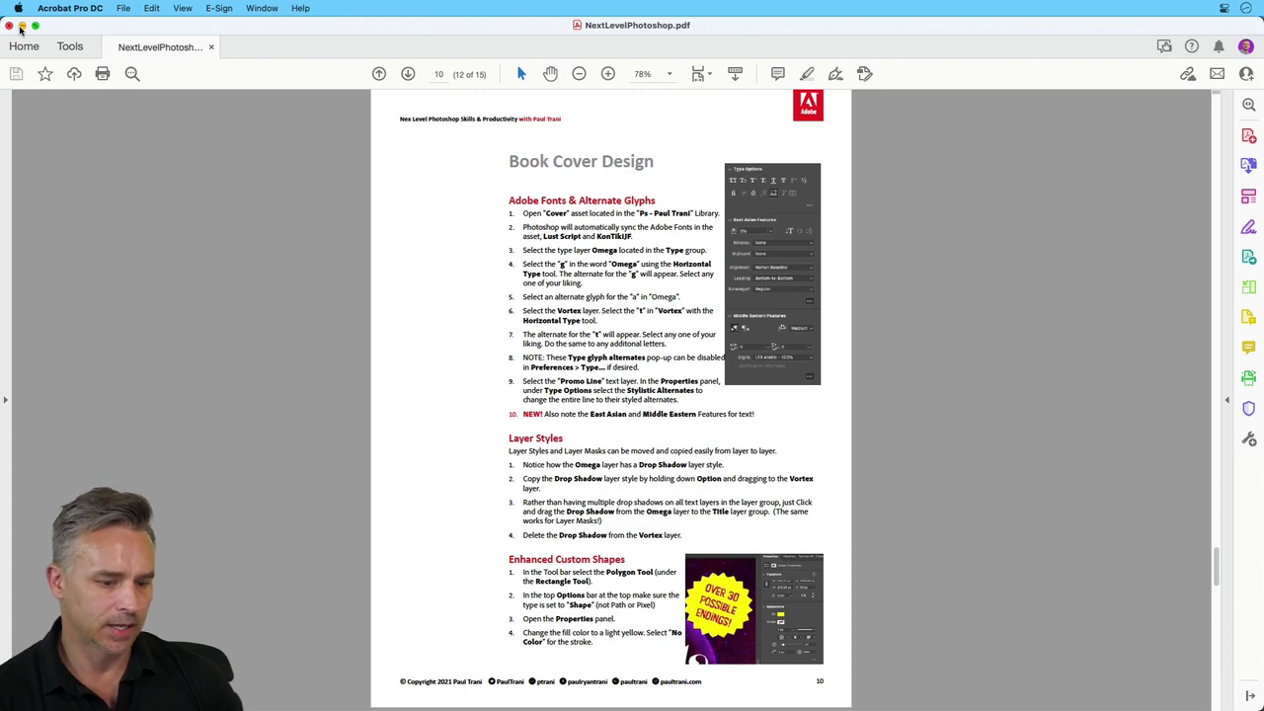
{"action": "left_click", "coordinate": [21, 26]}
Check the fonts: Omega and Vortex in Lust Script, the endings badge in KonTikiJF 18.96 pt
{"action": "left_click", "coordinate": [1129, 410]}
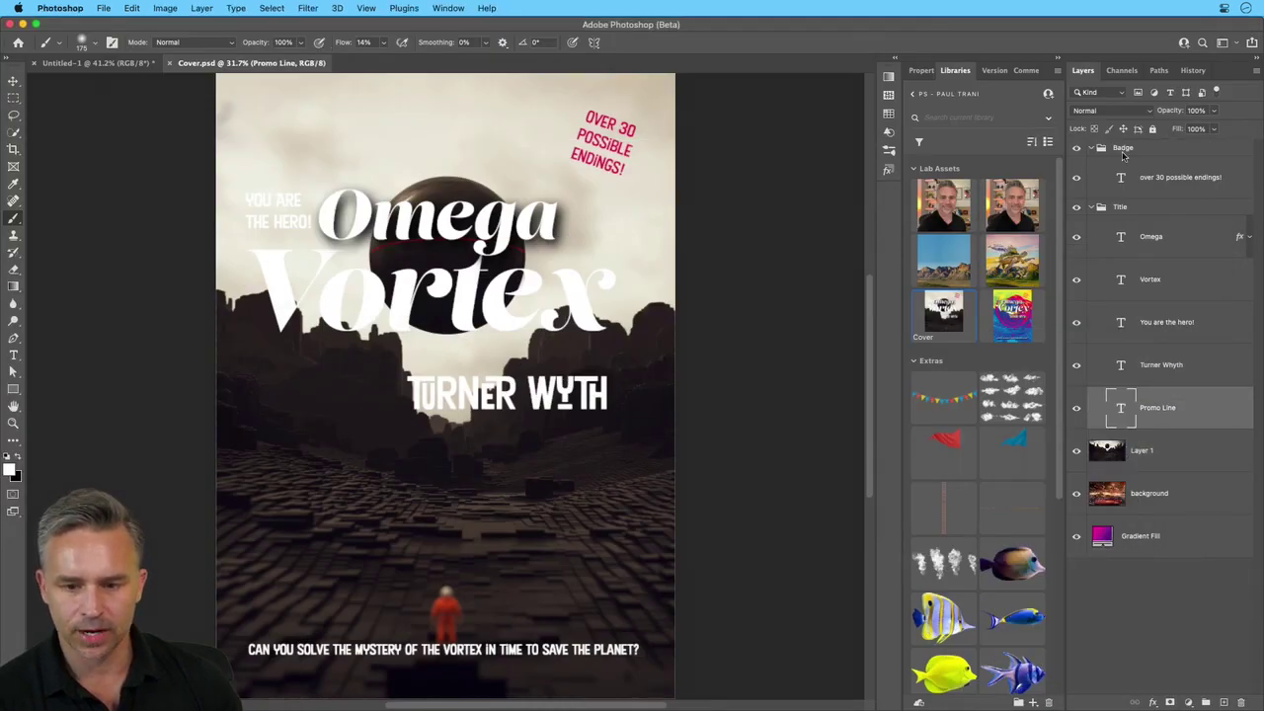
{"action": "left_click", "coordinate": [1174, 248]}
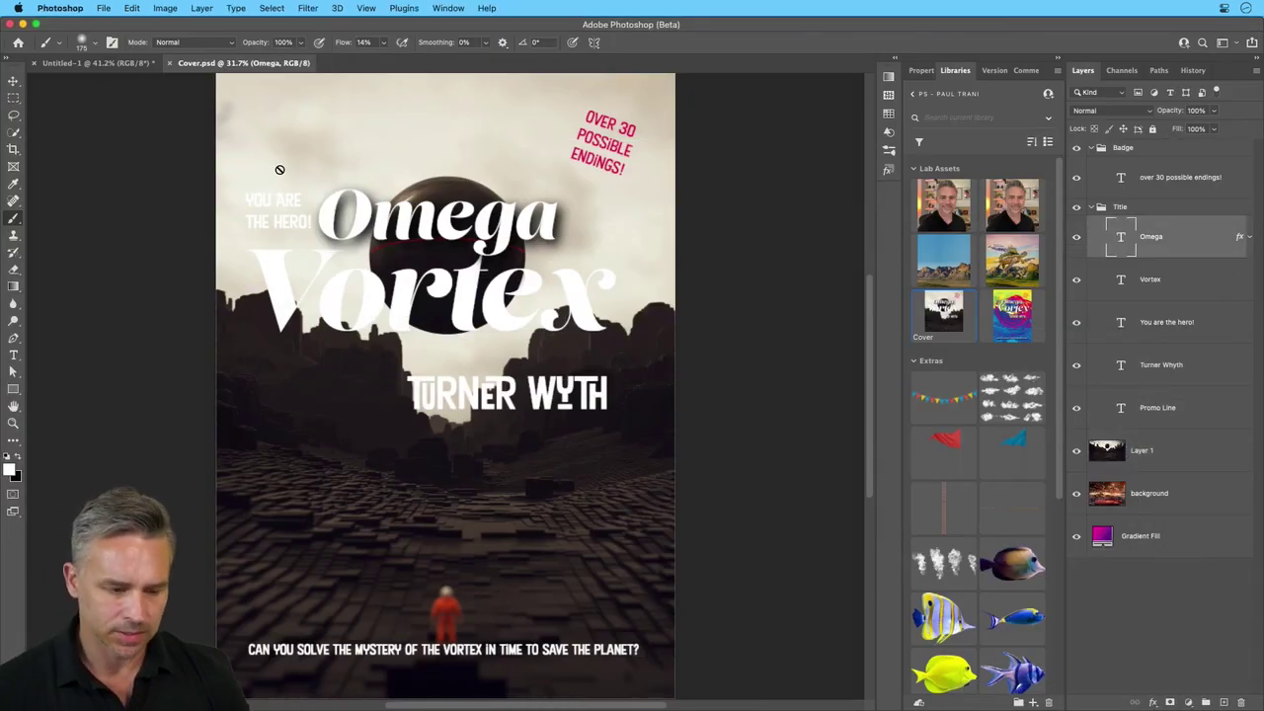
{"action": "key", "text": "super+plus"}
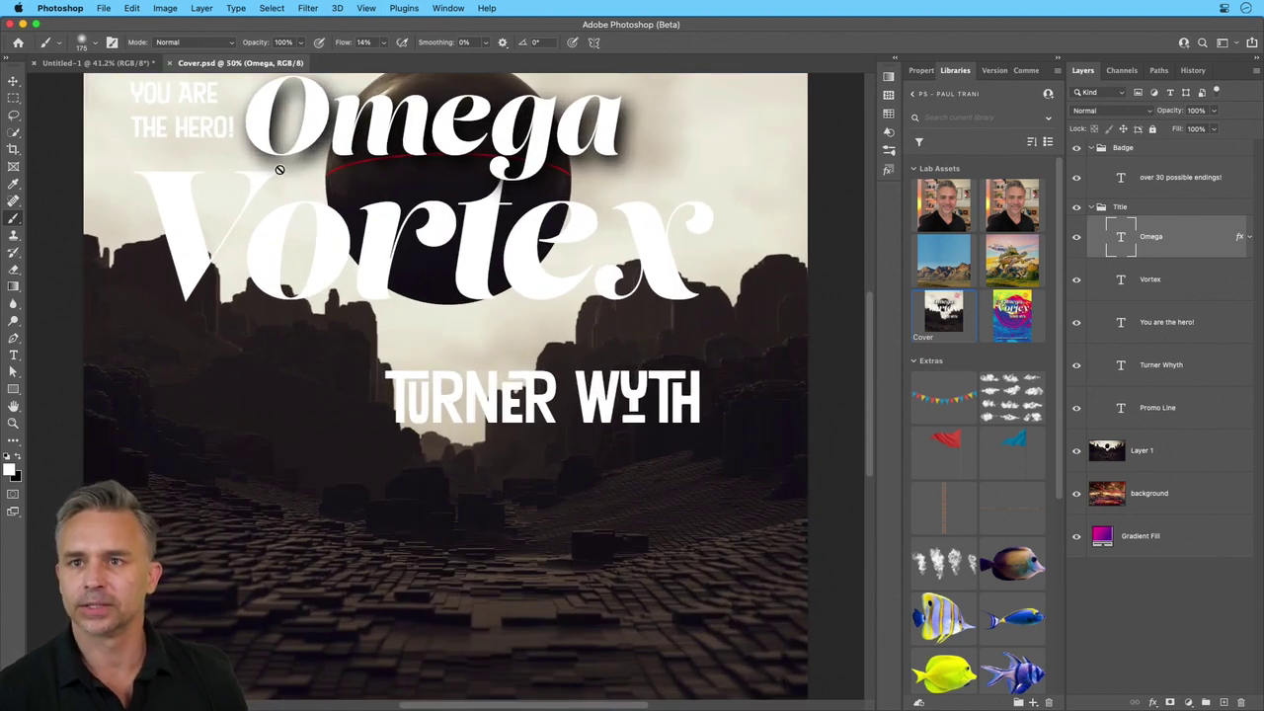
{"action": "left_click_drag", "start_coordinate": [603, 296], "coordinate": [647, 422]}
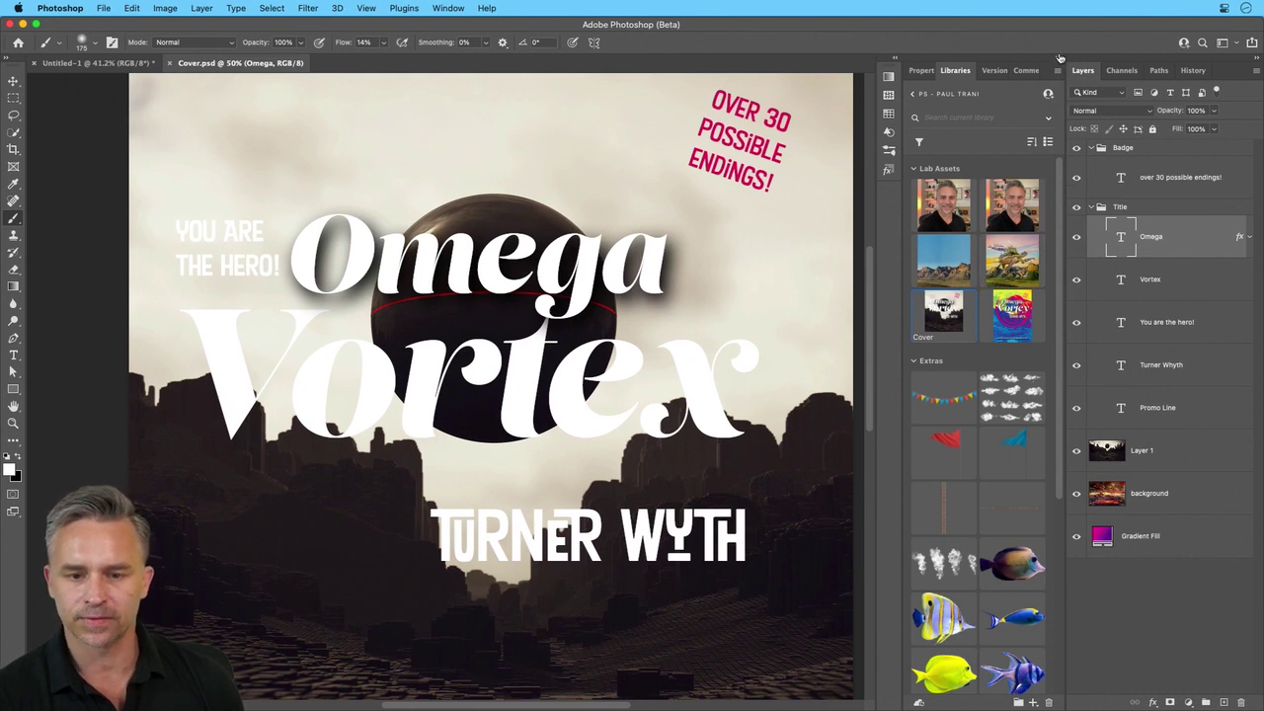
{"action": "left_click", "coordinate": [1113, 241]}
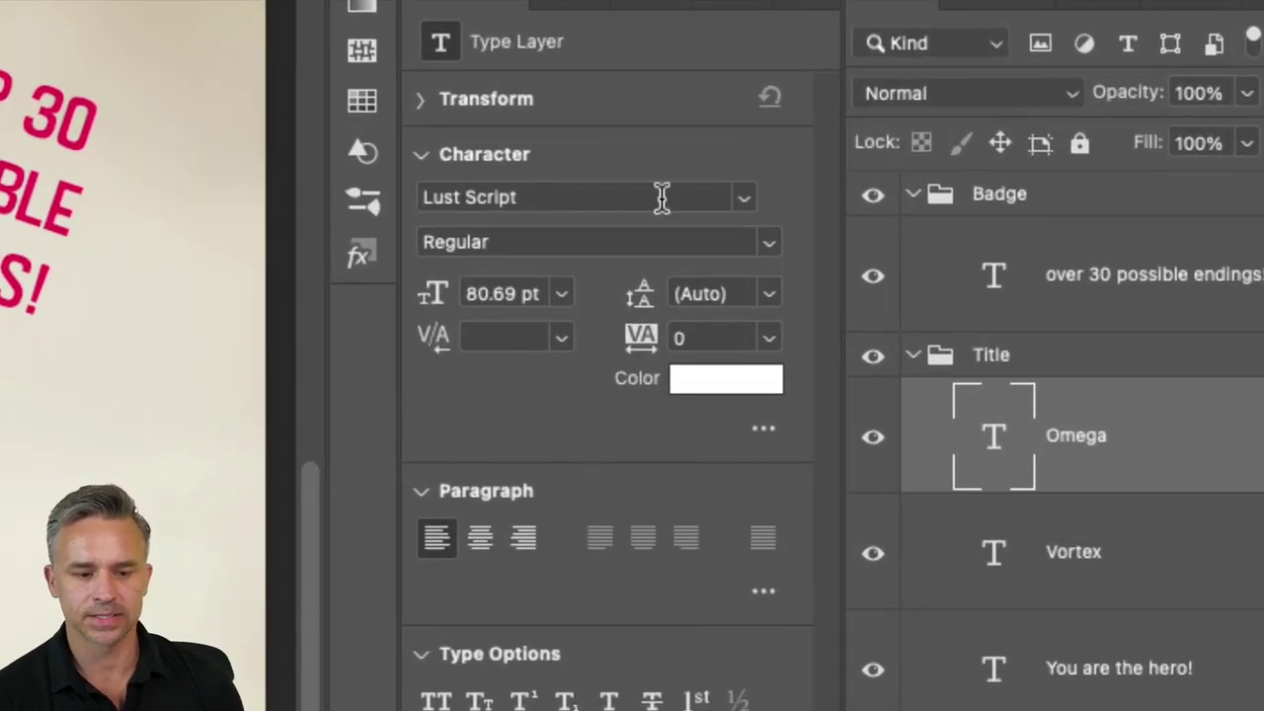
{"action": "left_click", "coordinate": [743, 197]}
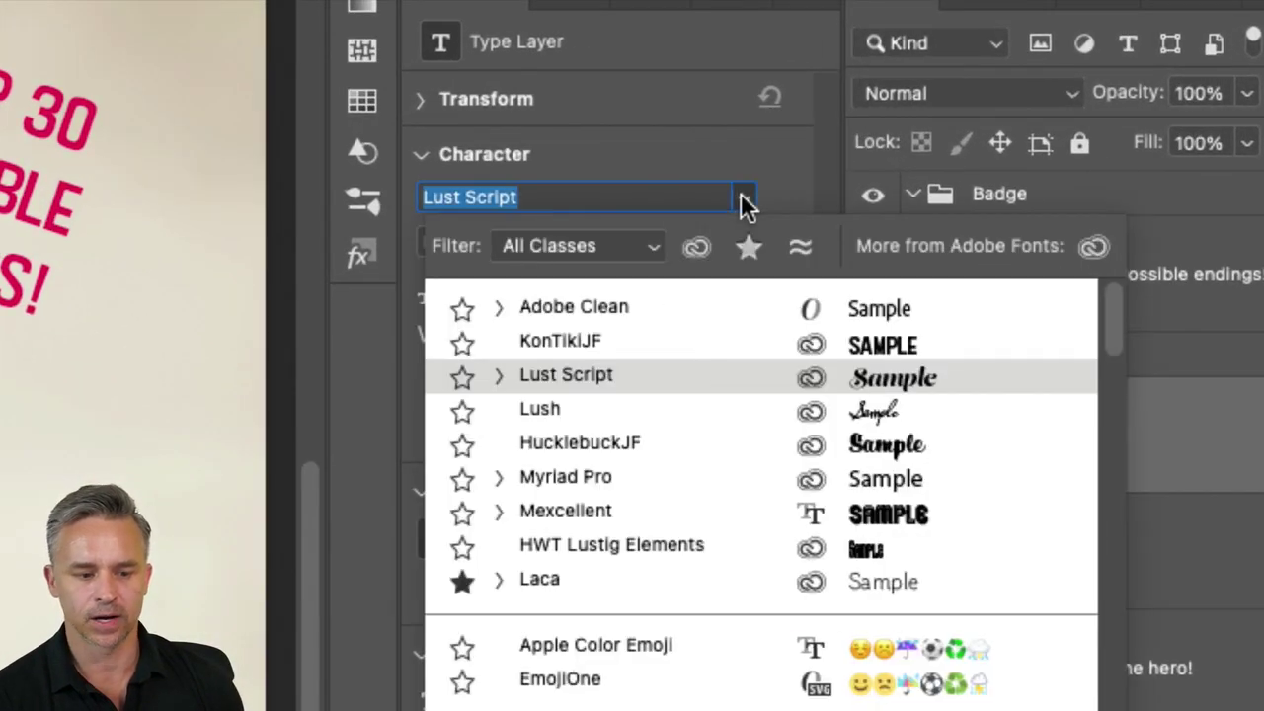
{"action": "left_click", "coordinate": [908, 387]}
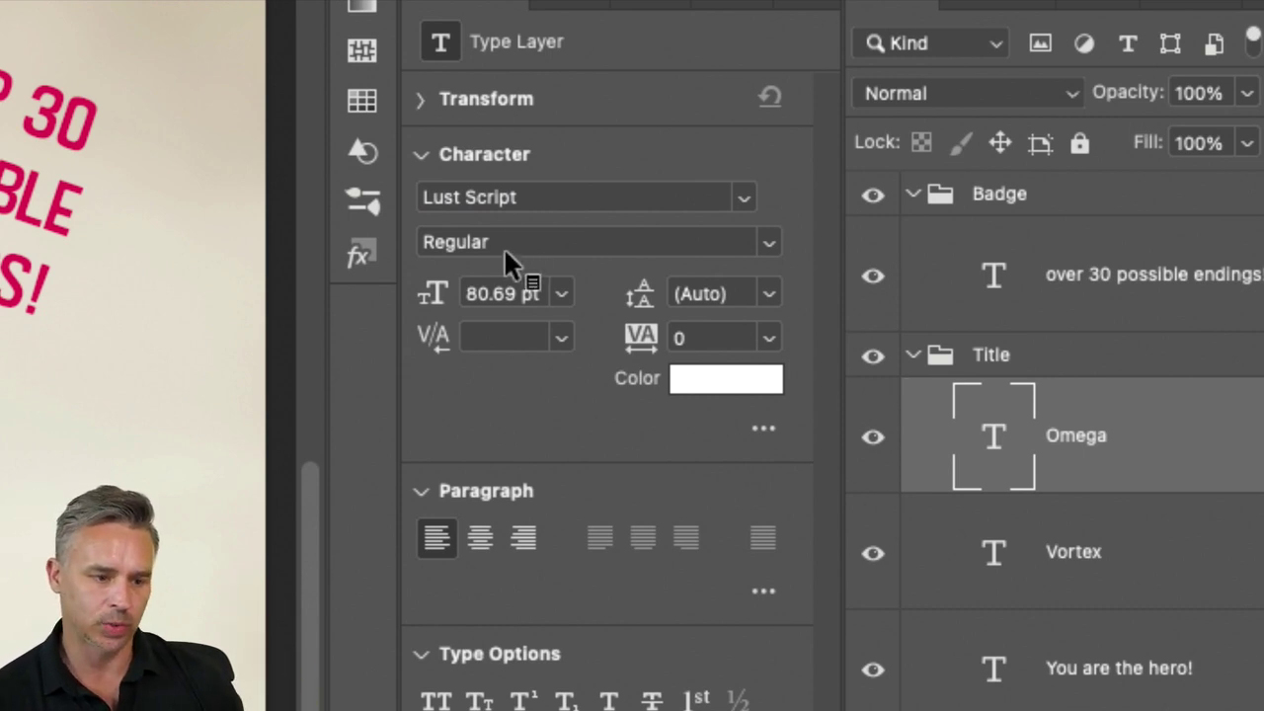
{"action": "left_click", "coordinate": [988, 551]}
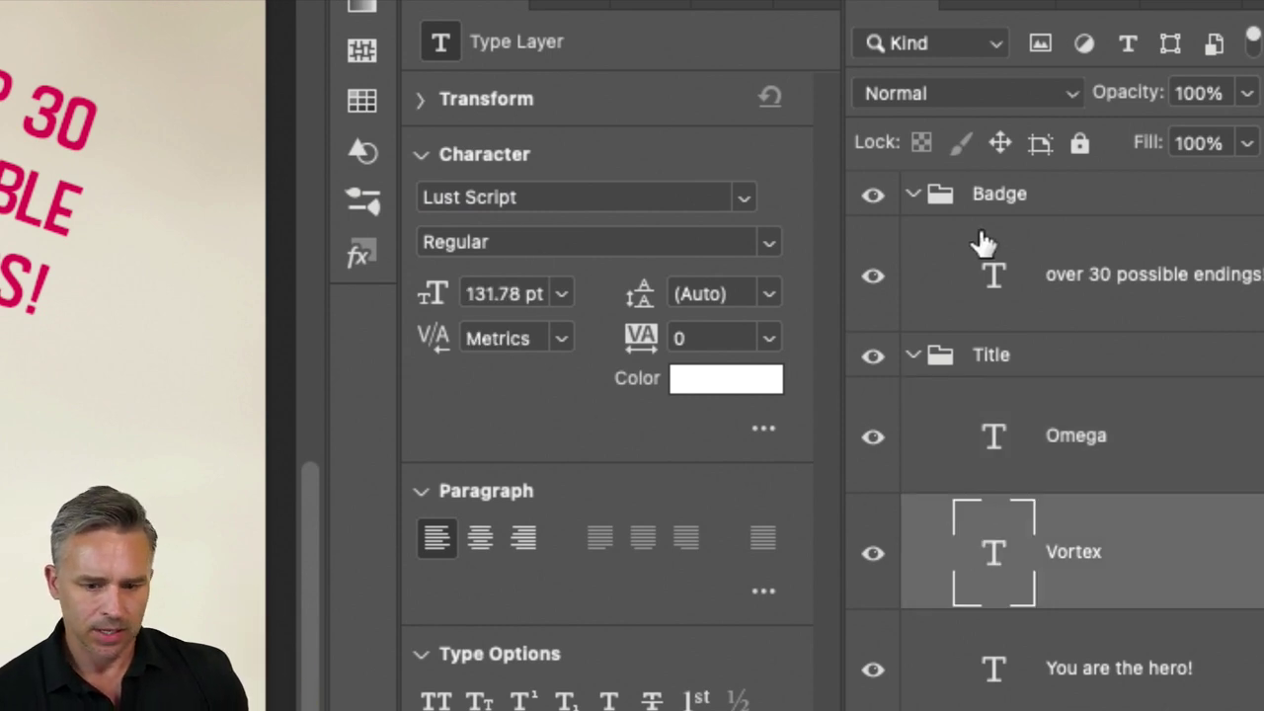
{"action": "left_click", "coordinate": [1007, 281]}
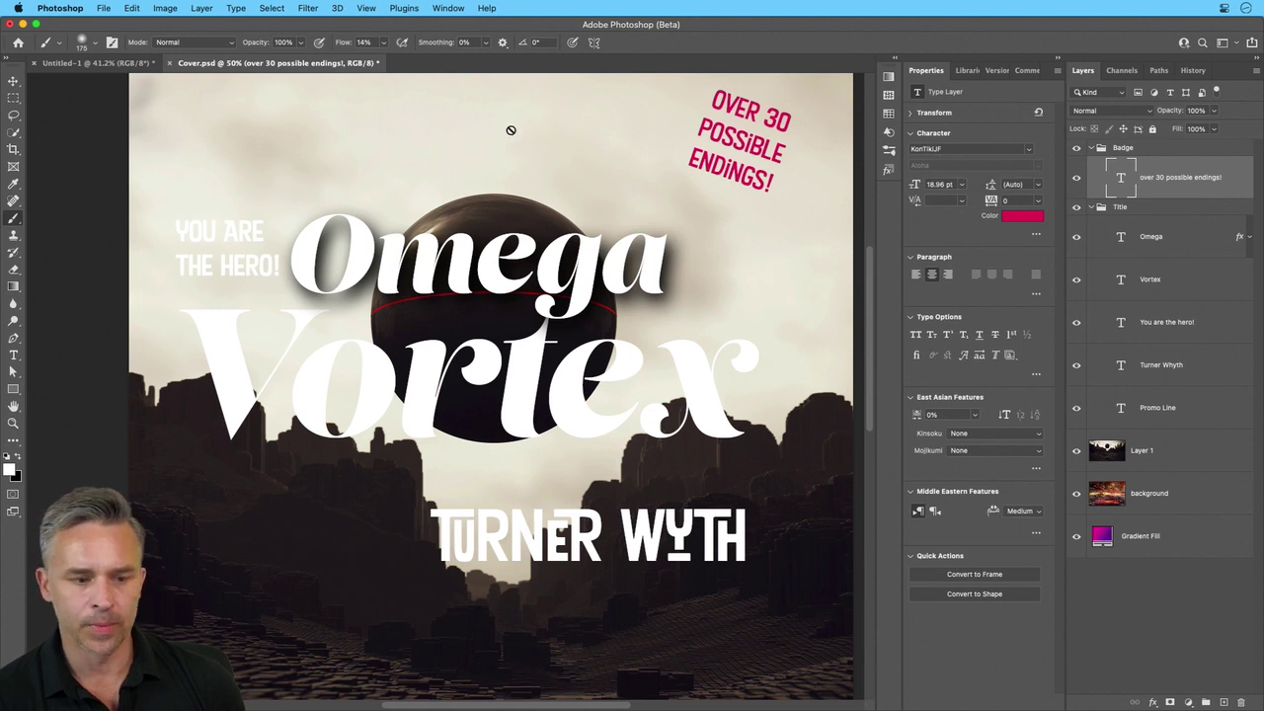
Swap the g and O of Omega for swash alternate glyphs and commit
{"action": "left_click", "coordinate": [13, 355]}
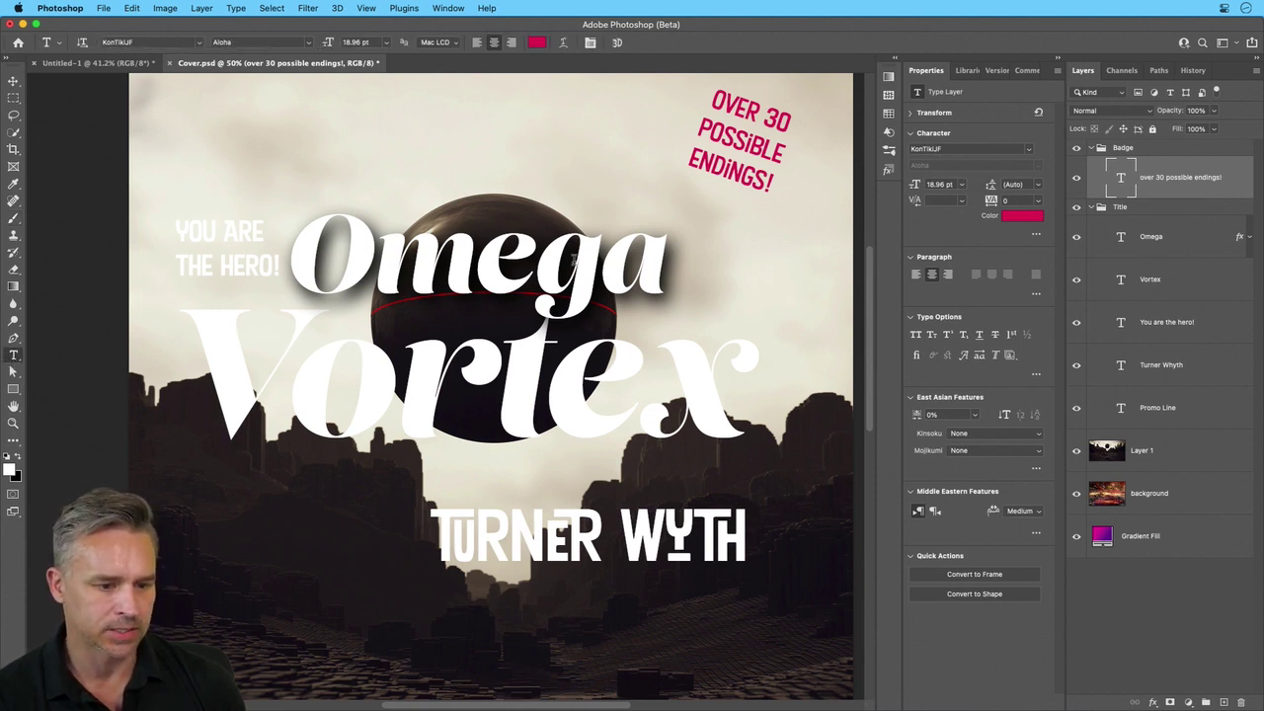
{"action": "left_click", "coordinate": [539, 274]}
{"action": "left_click_drag", "start_coordinate": [539, 274], "coordinate": [575, 270]}
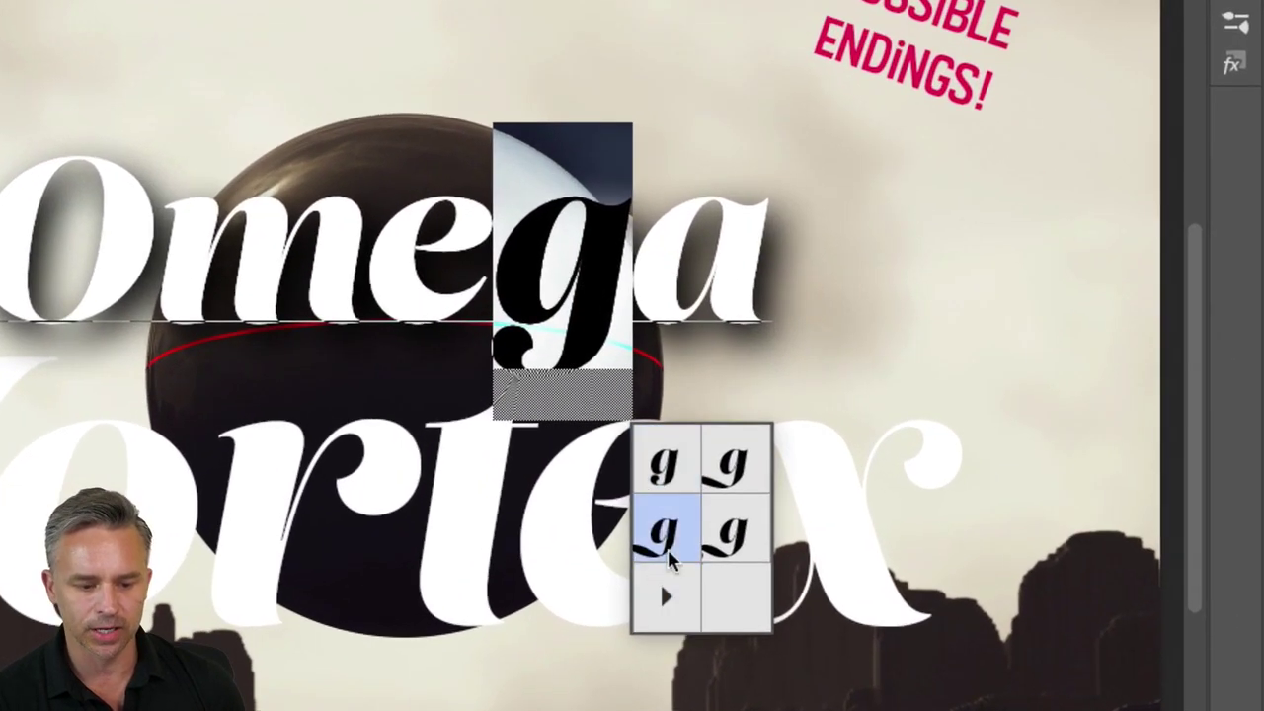
{"action": "left_click", "coordinate": [669, 554]}
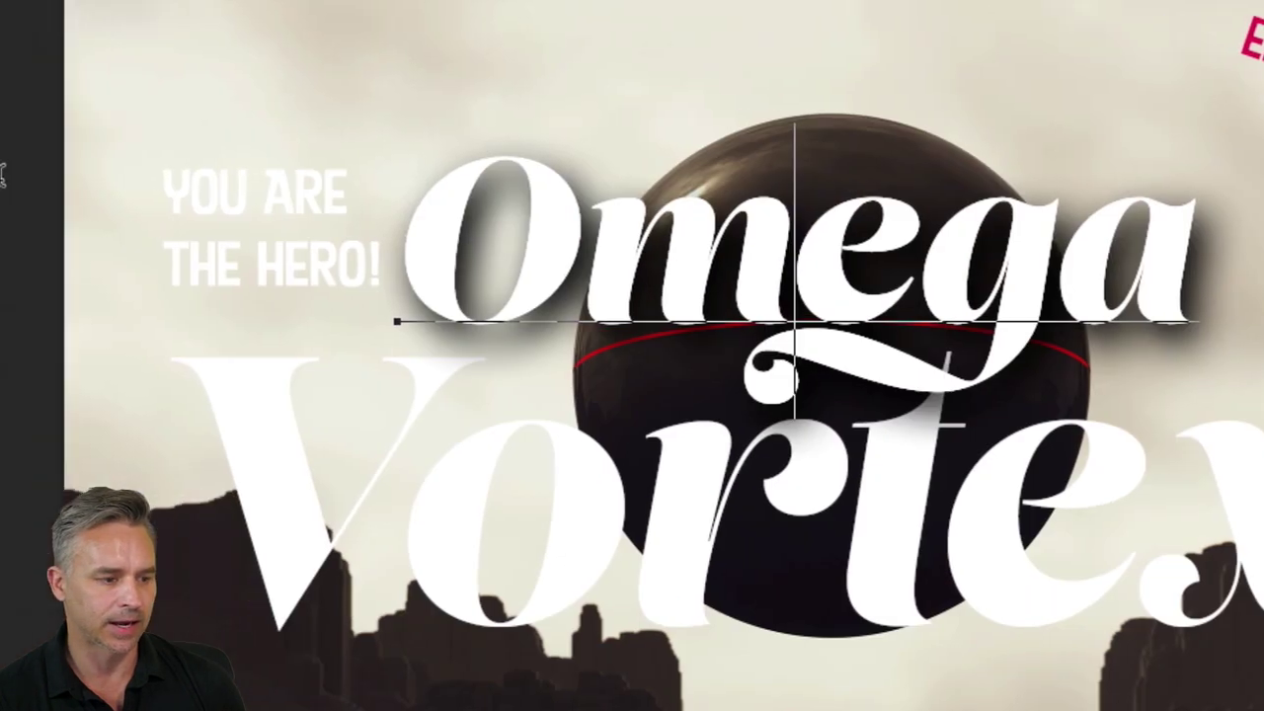
{"action": "left_click_drag", "start_coordinate": [573, 220], "coordinate": [460, 231]}
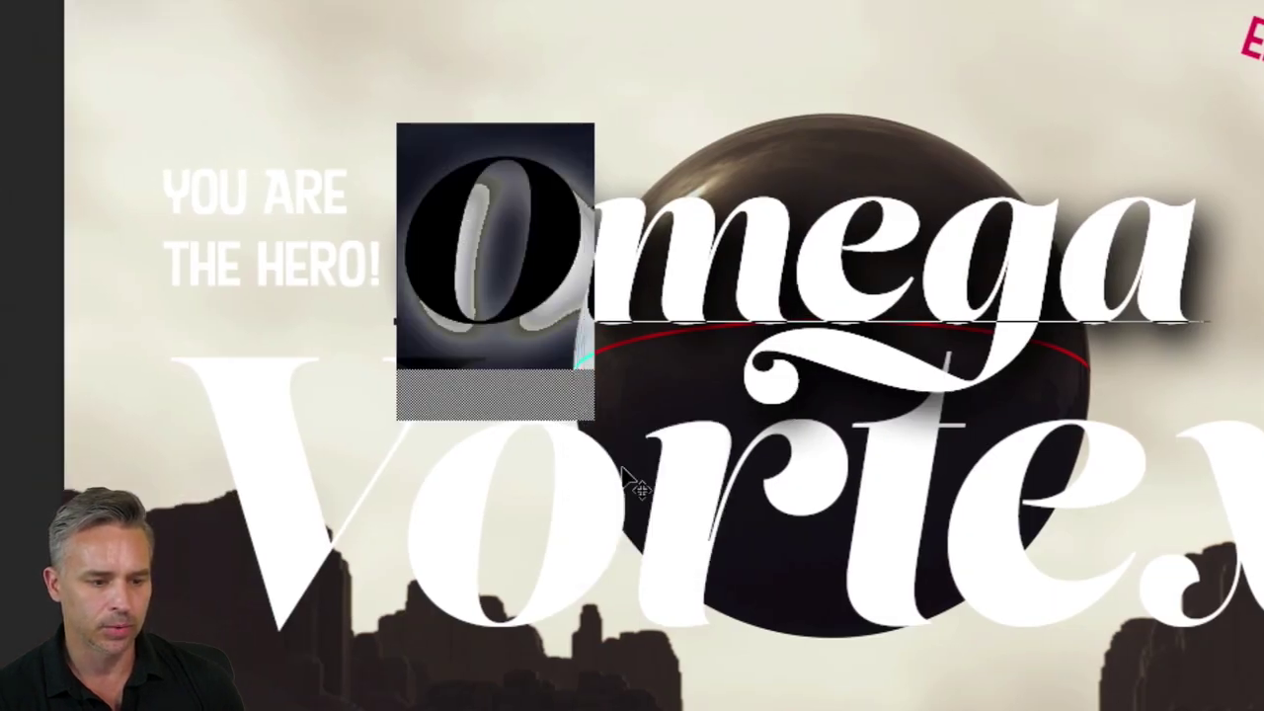
{"action": "left_click", "coordinate": [623, 470]}
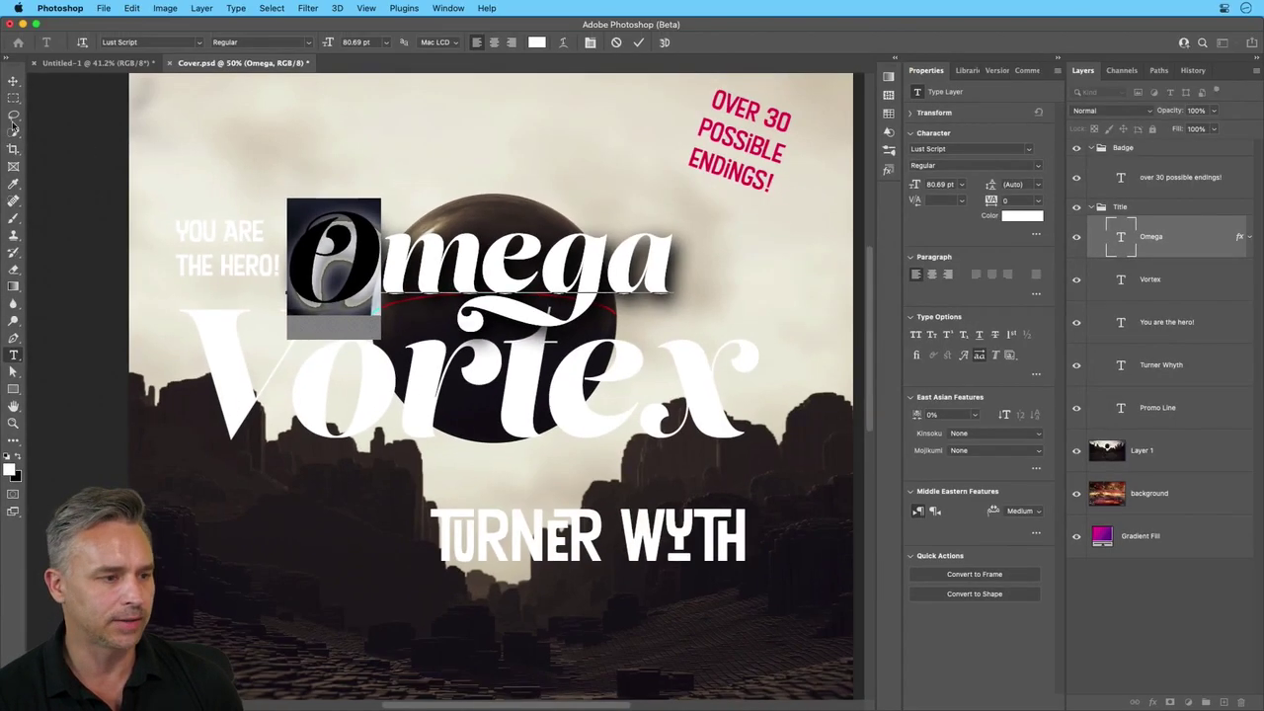
{"action": "left_click", "coordinate": [13, 81]}
Give the x, V and t of Vortex swash alternate glyphs and commit the edit
{"action": "left_click", "coordinate": [13, 354]}
{"action": "left_click", "coordinate": [536, 413]}
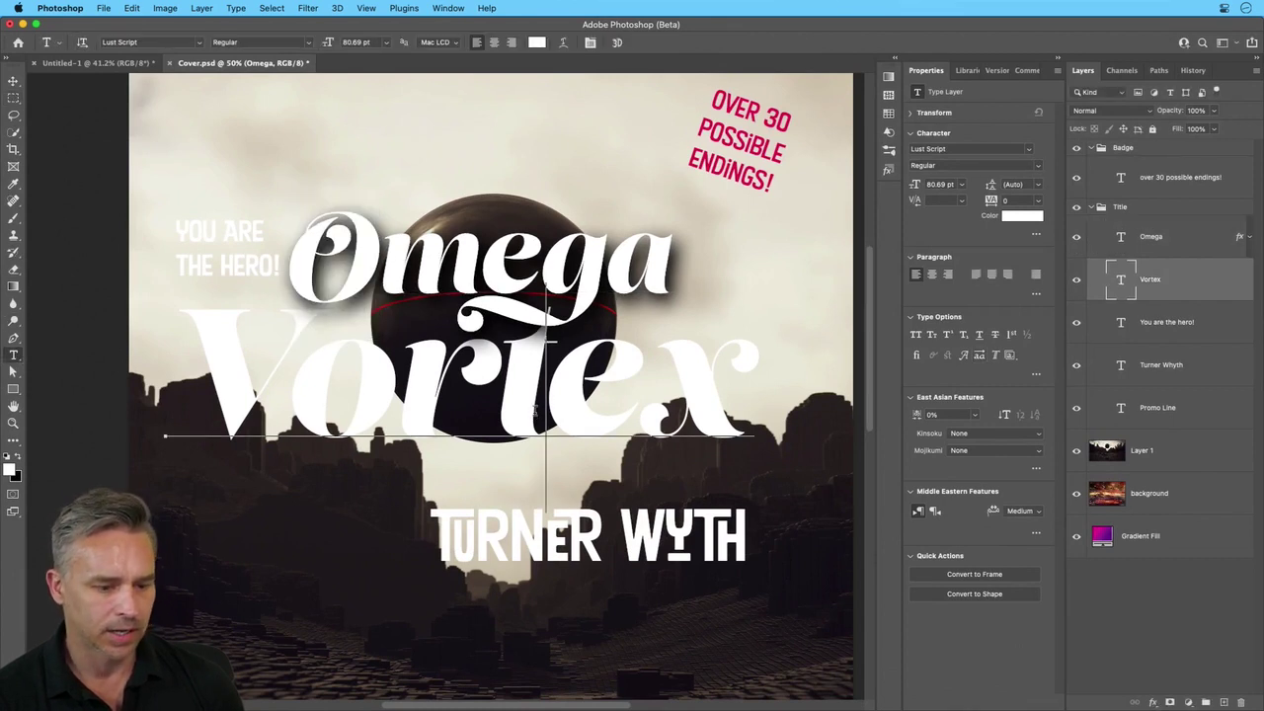
{"action": "key", "text": "Right"}
{"action": "key", "text": "shift+Right"}
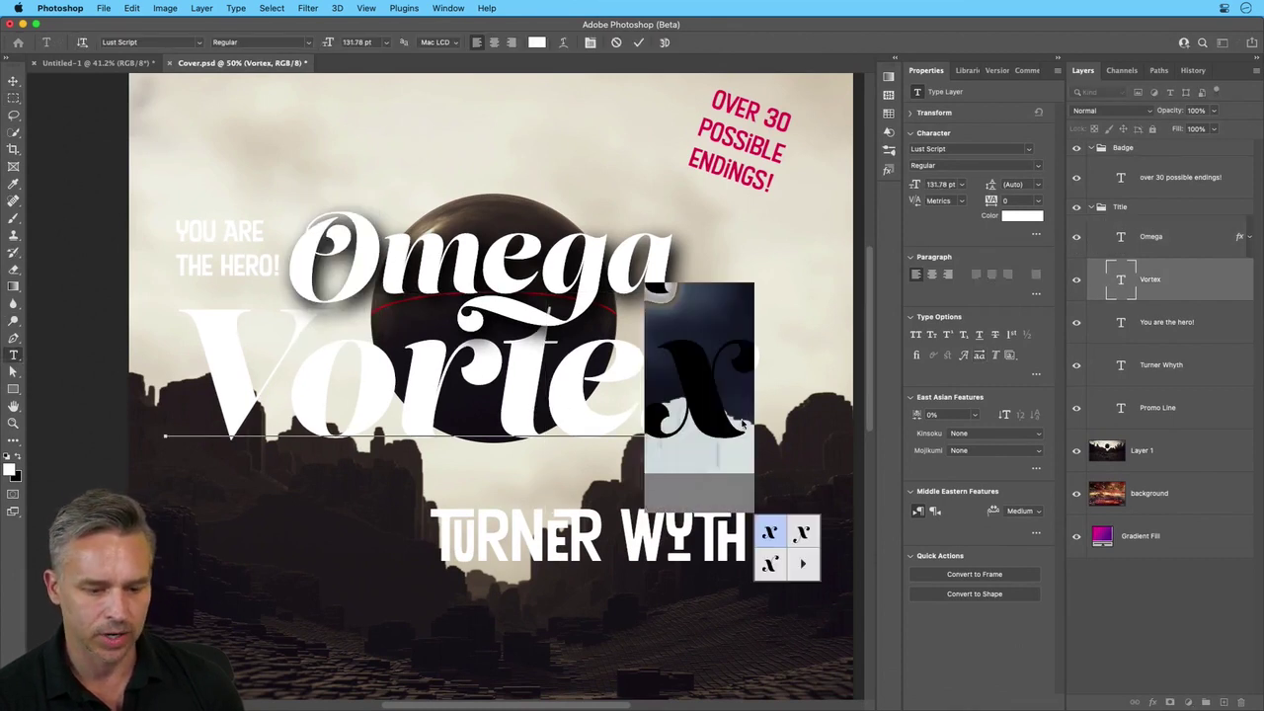
{"action": "left_click", "coordinate": [804, 534]}
{"action": "left_click_drag", "start_coordinate": [291, 425], "coordinate": [186, 477]}
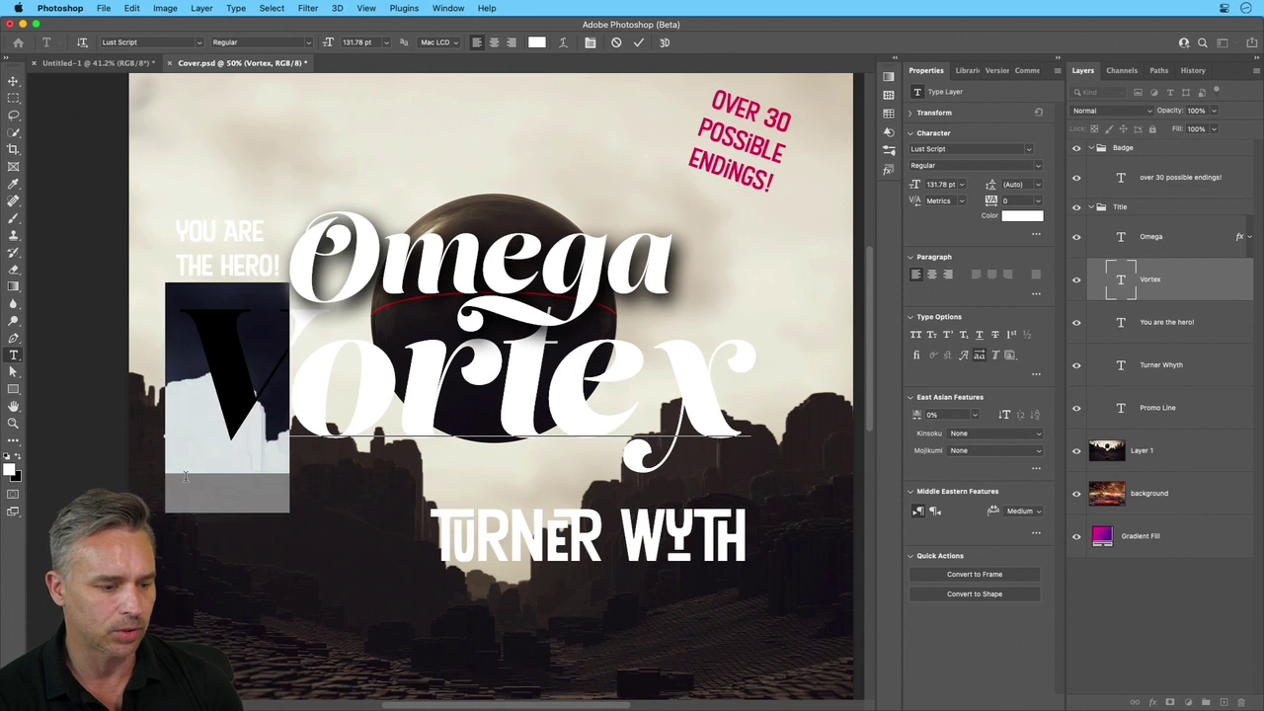
{"action": "left_click", "coordinate": [298, 517]}
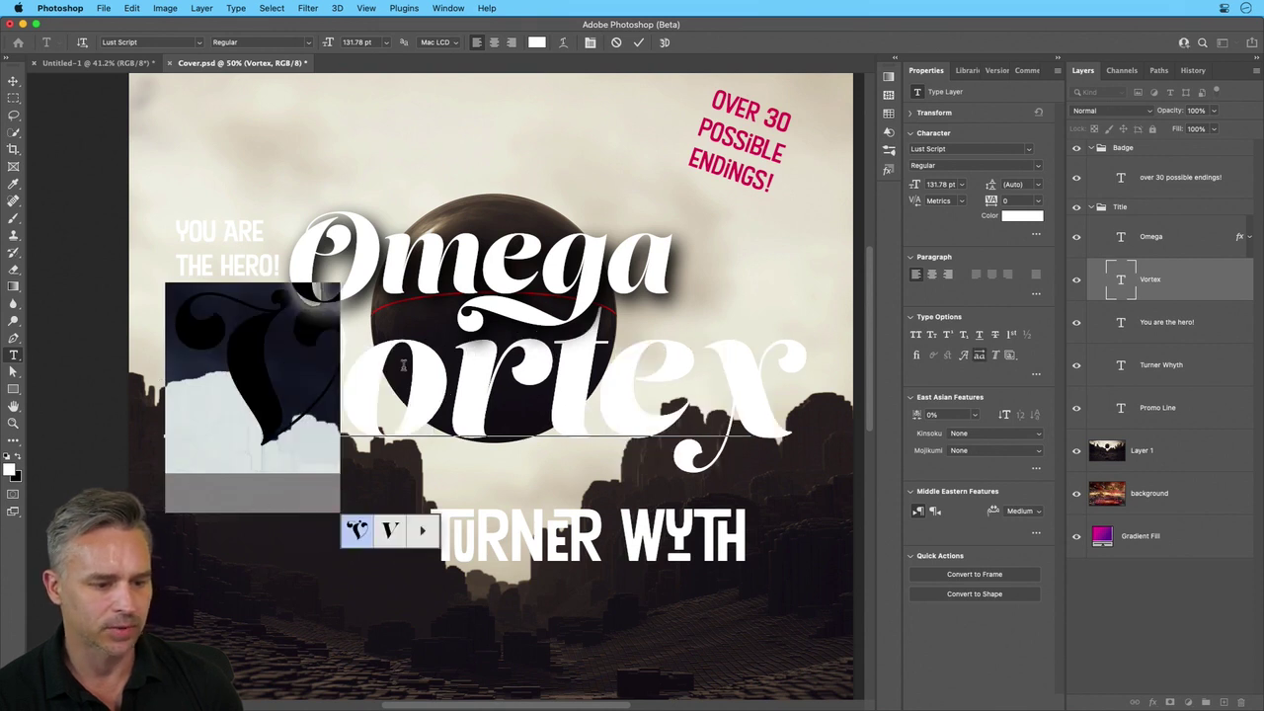
{"action": "left_click_drag", "start_coordinate": [545, 390], "coordinate": [589, 381]}
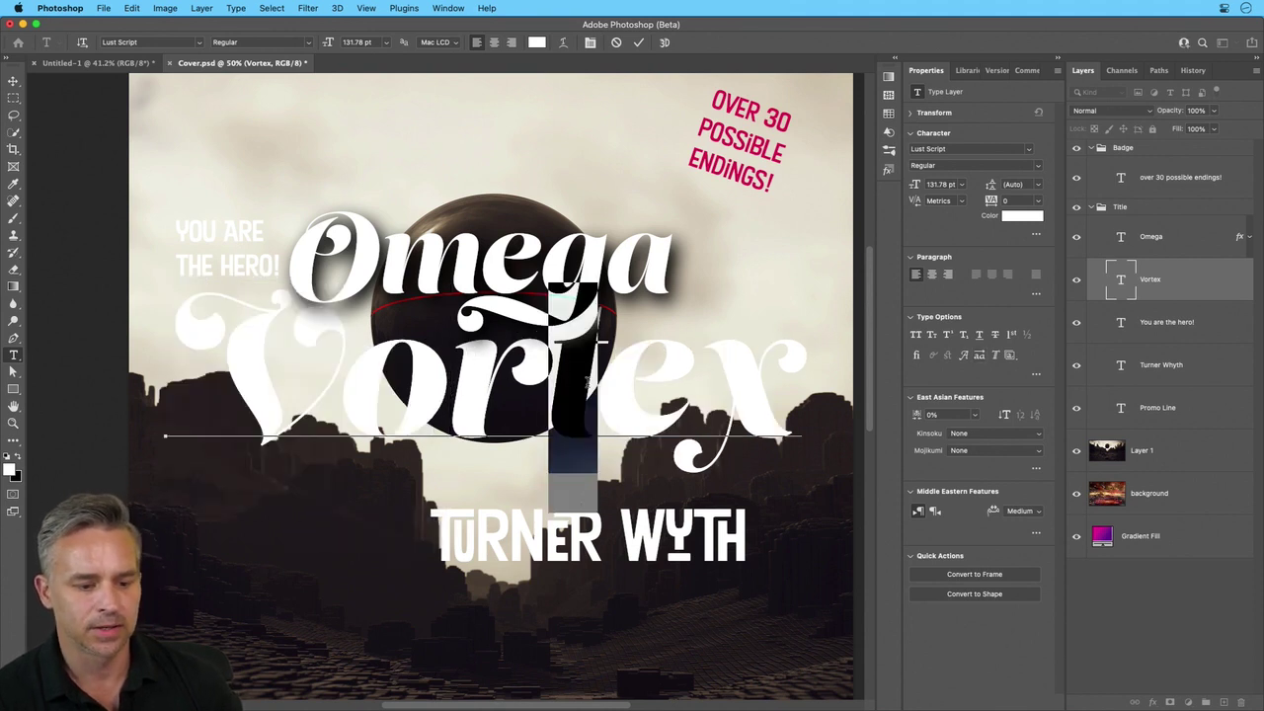
{"action": "left_click", "coordinate": [609, 525]}
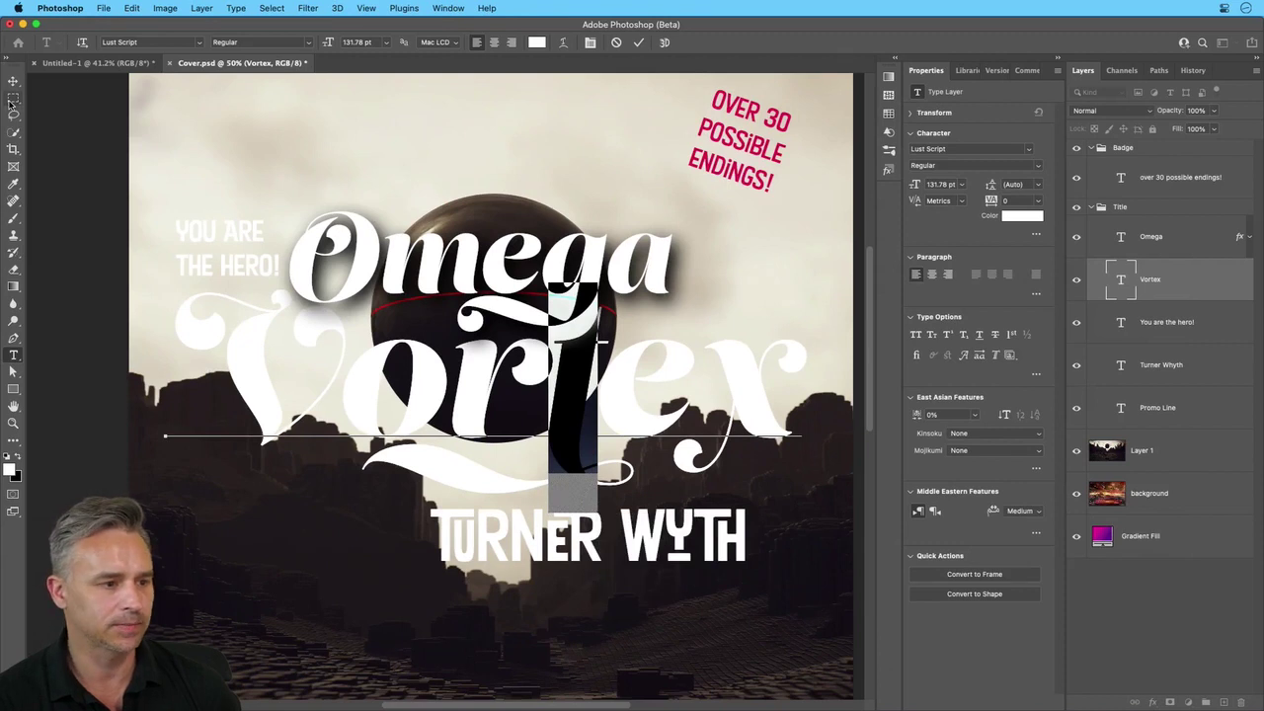
{"action": "left_click", "coordinate": [13, 99]}
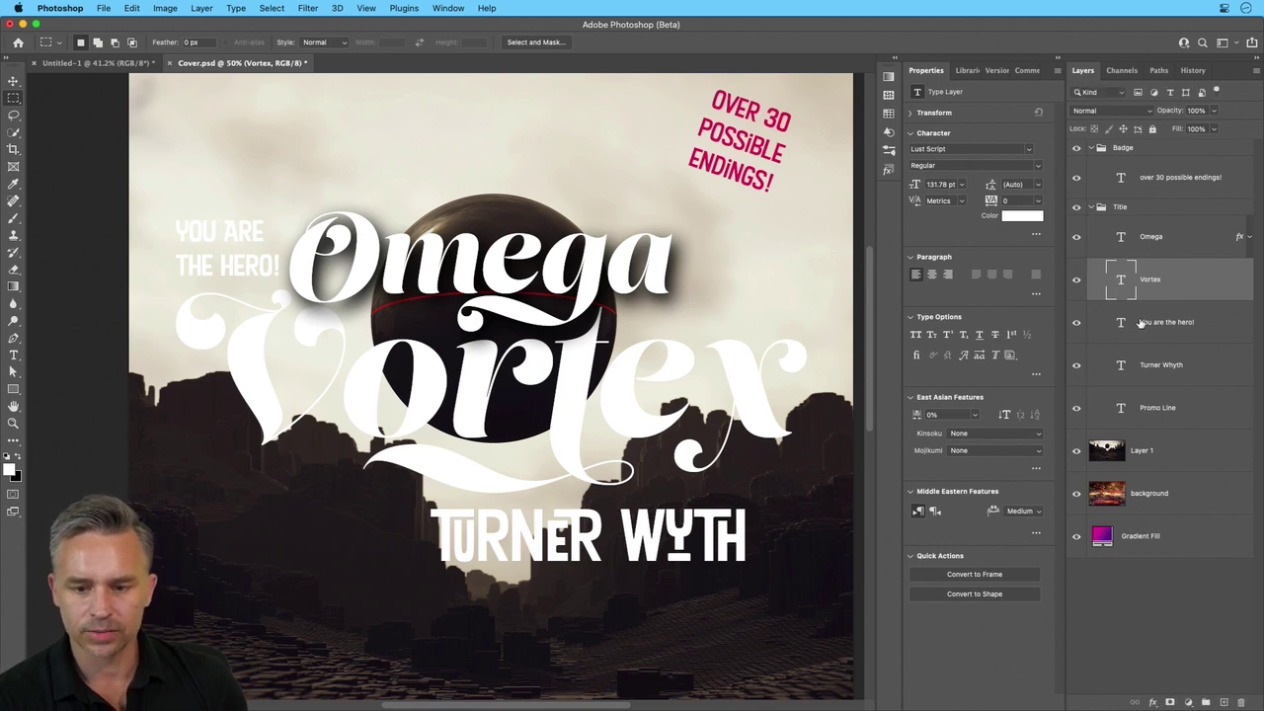
Select the Promo Line text layer with the Horizontal Type tool active
{"action": "scroll", "coordinate": [440, 517], "scroll_direction": "down", "scroll_amount": 10}
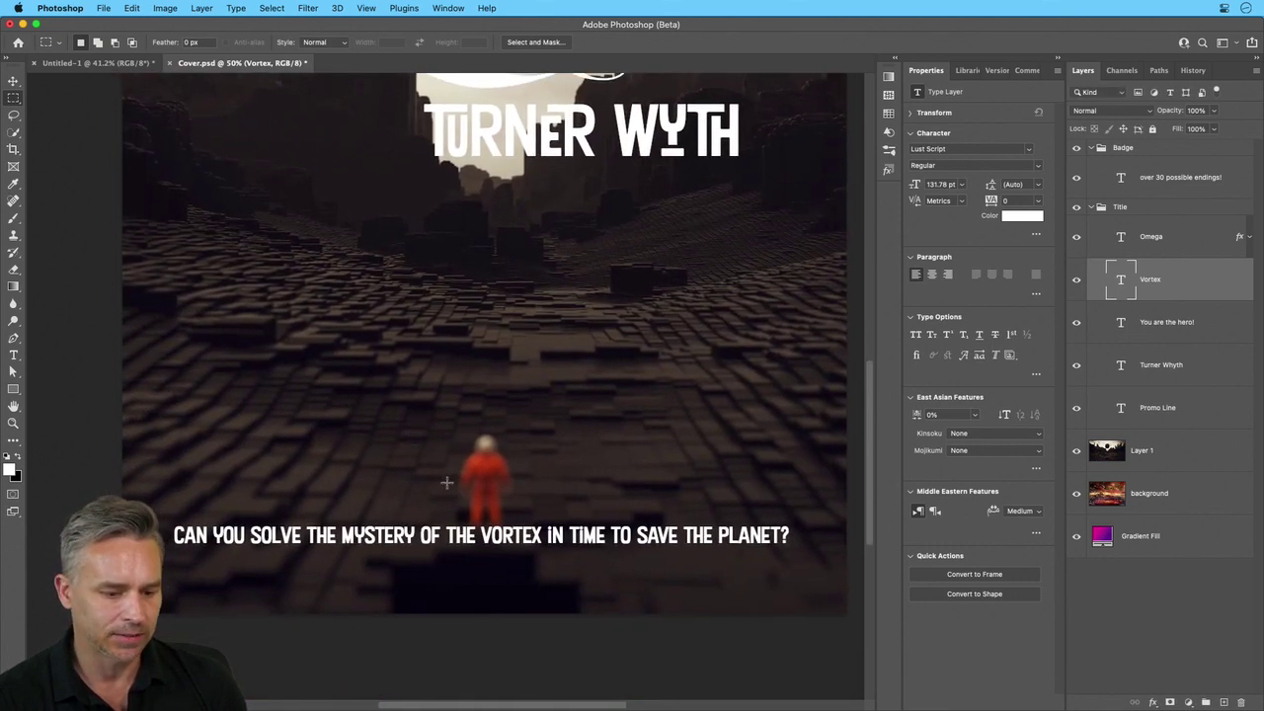
{"action": "left_click", "coordinate": [12, 81]}
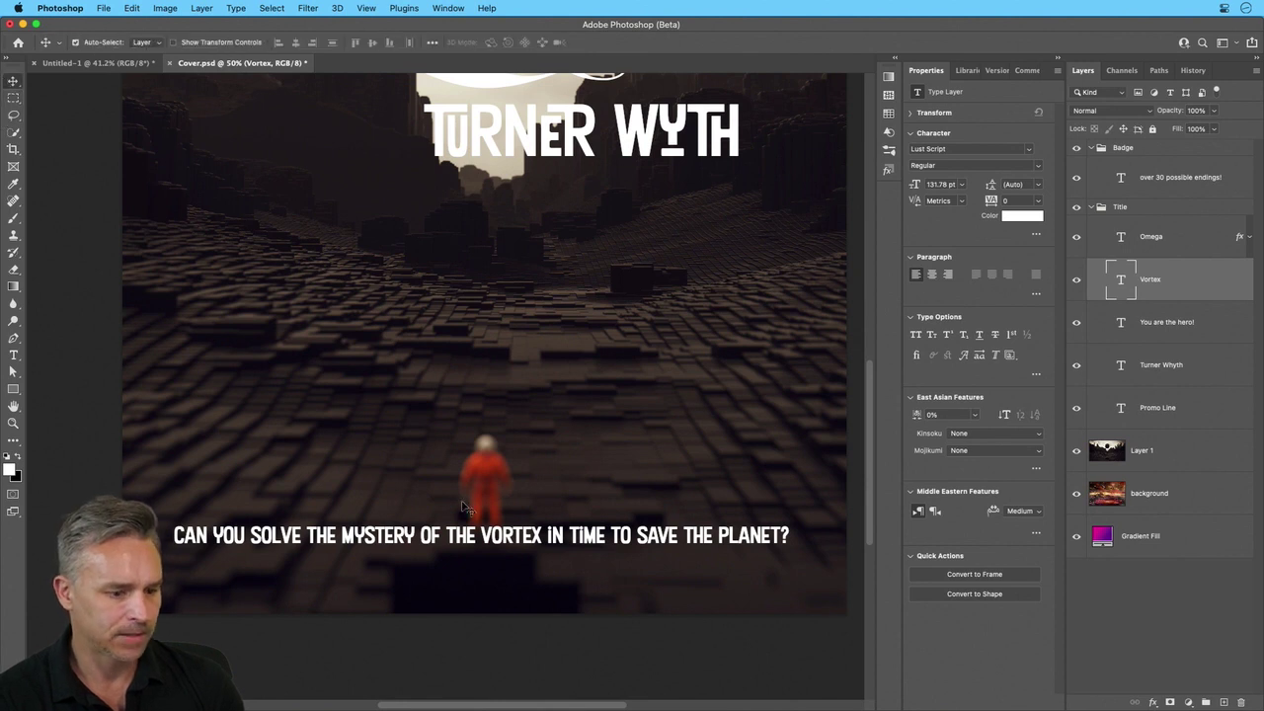
{"action": "left_click", "coordinate": [467, 546]}
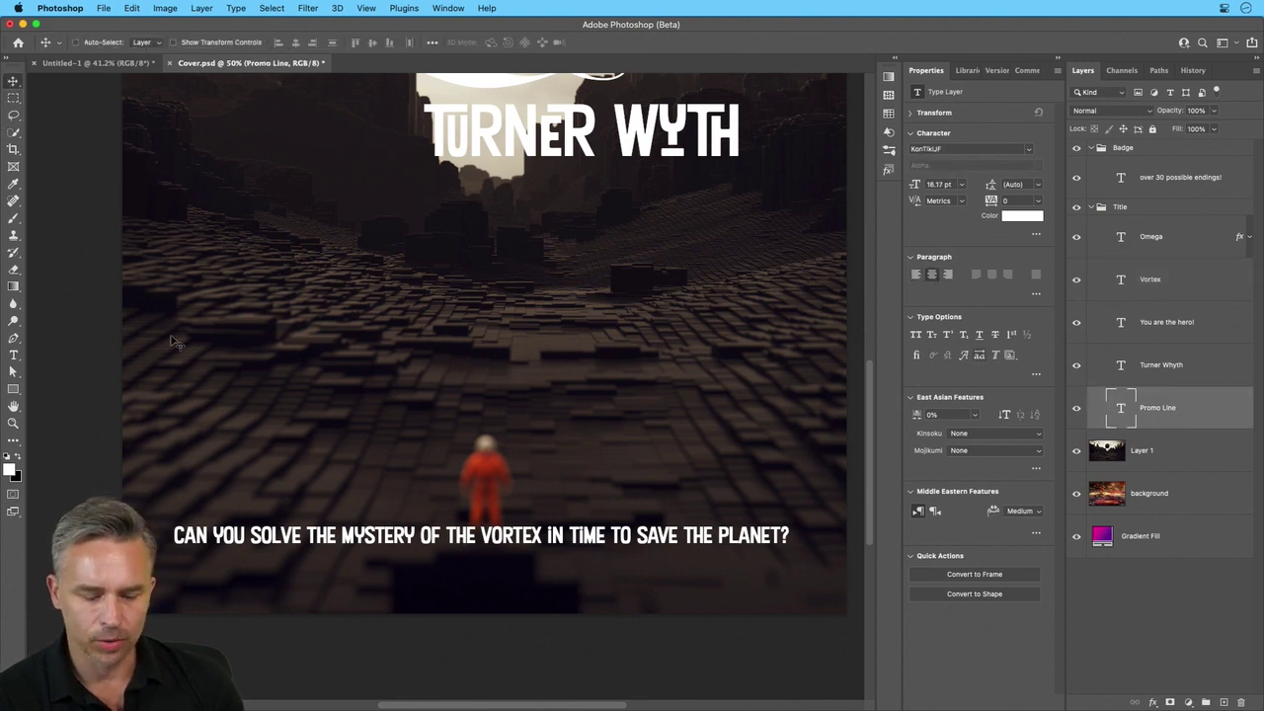
{"action": "left_click", "coordinate": [12, 355]}
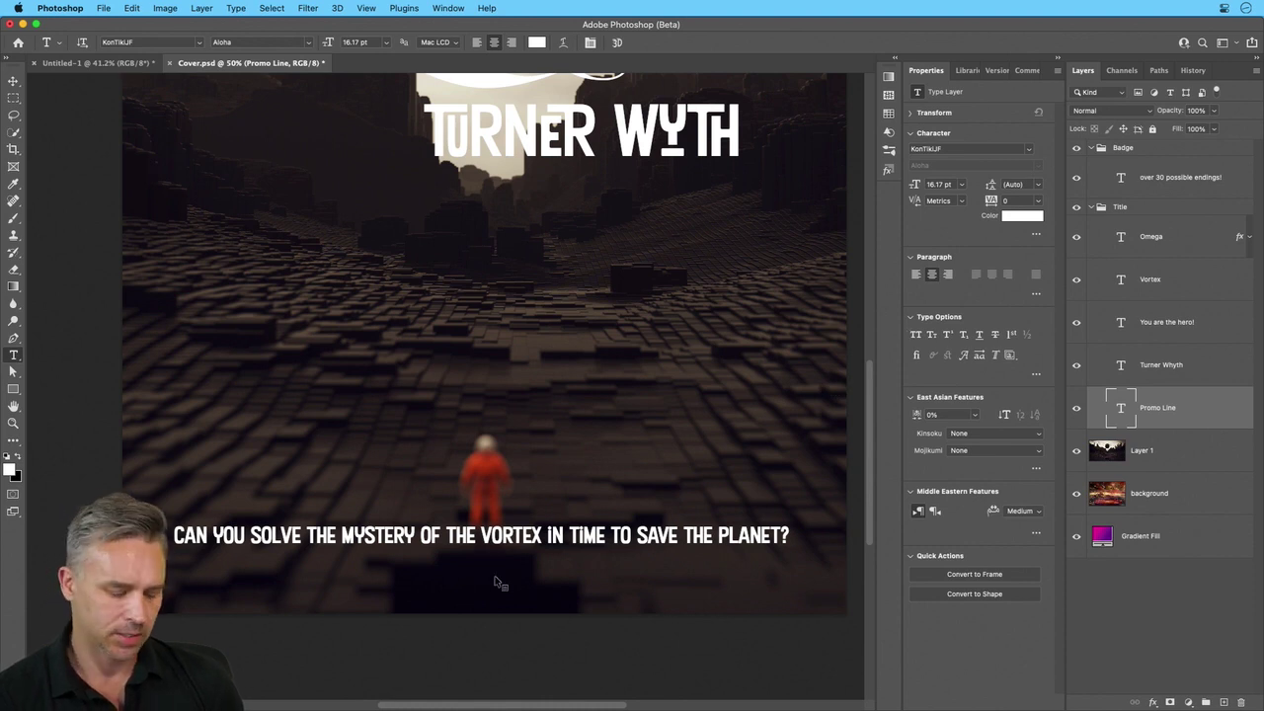
Open and enlarge the Glyphs panel, then turn on Stylistic Alternates for the tagline
{"action": "left_click", "coordinate": [440, 10]}
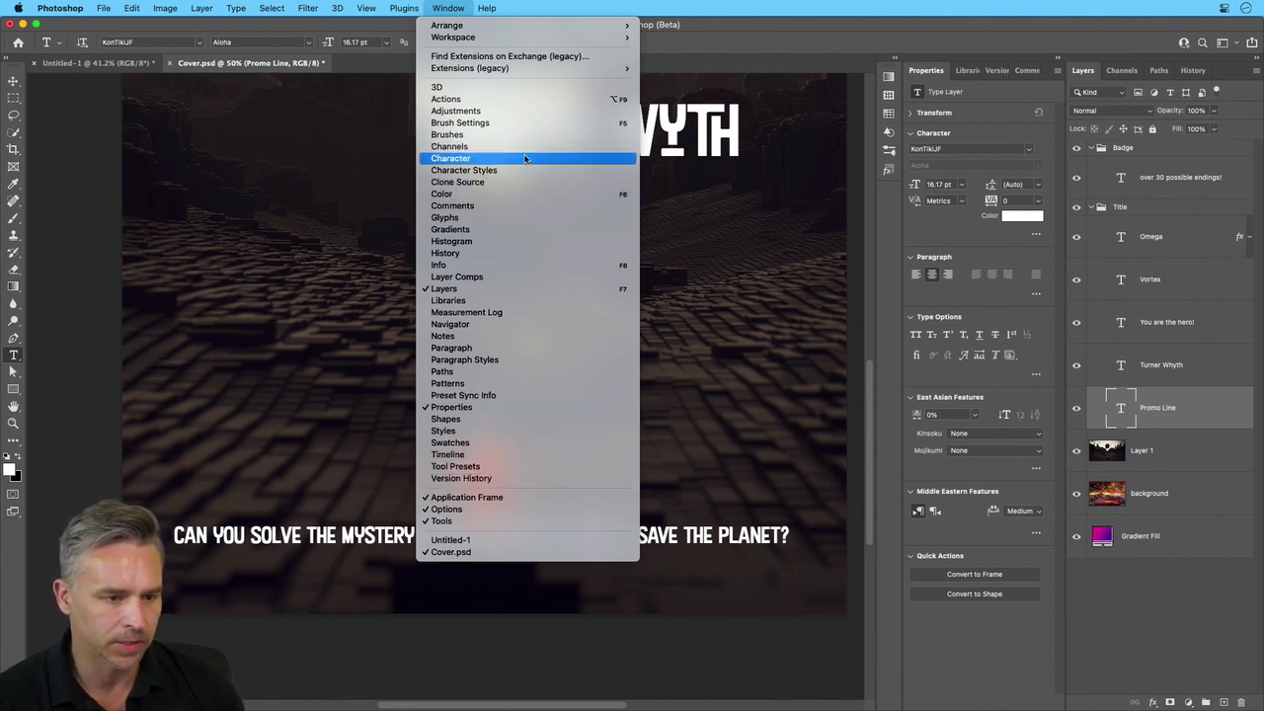
{"action": "left_click", "coordinate": [517, 217]}
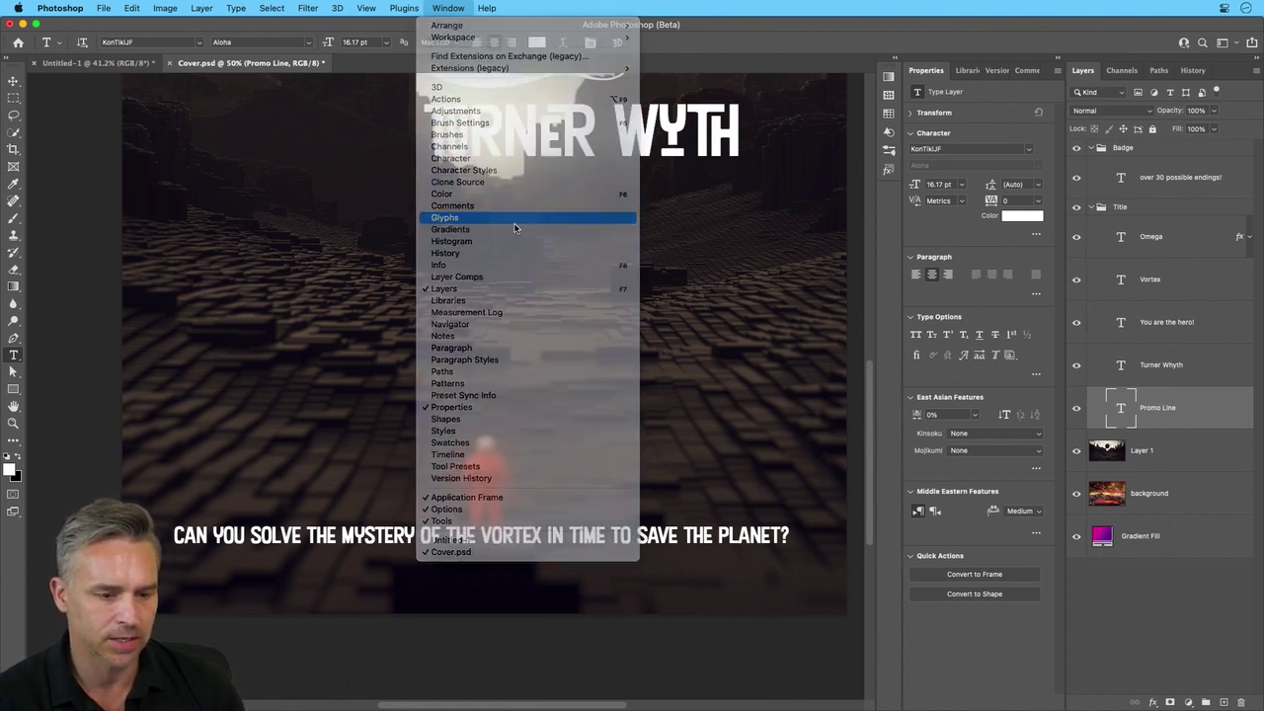
{"action": "left_click_drag", "start_coordinate": [252, 155], "coordinate": [714, 108]}
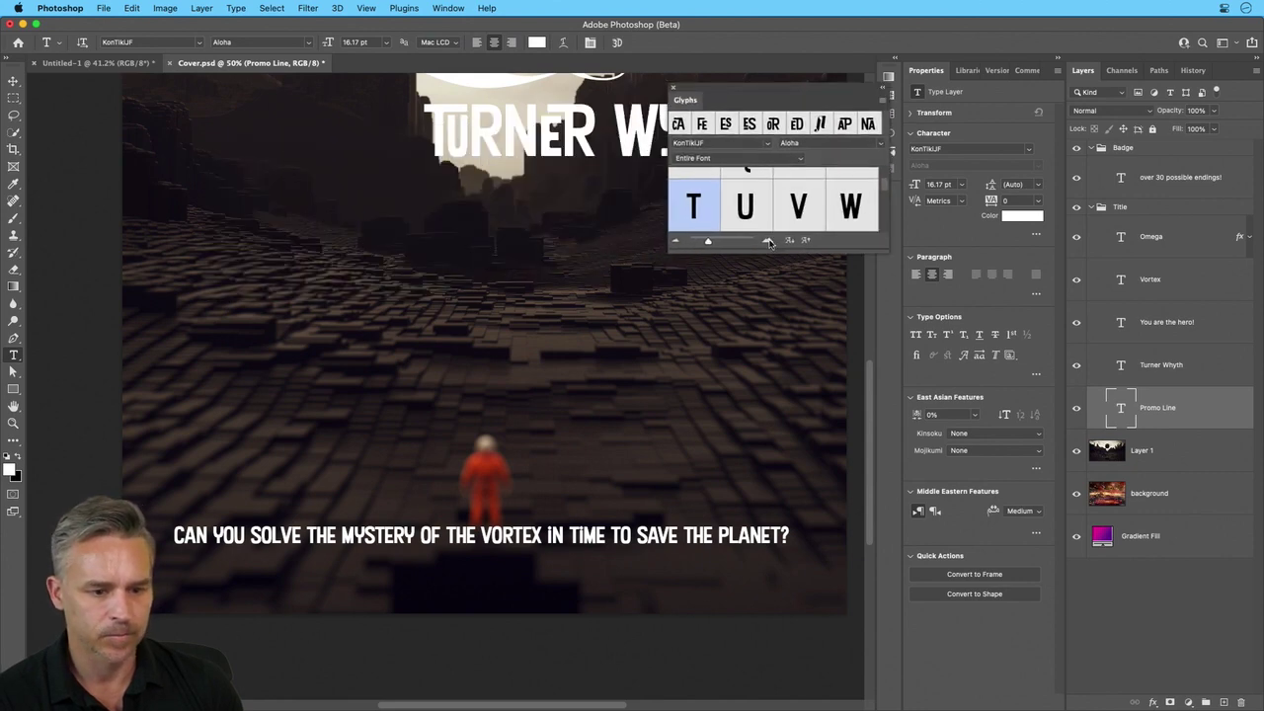
{"action": "left_click_drag", "start_coordinate": [772, 251], "coordinate": [698, 444]}
{"action": "scroll", "coordinate": [727, 326], "scroll_direction": "down", "scroll_amount": 6}
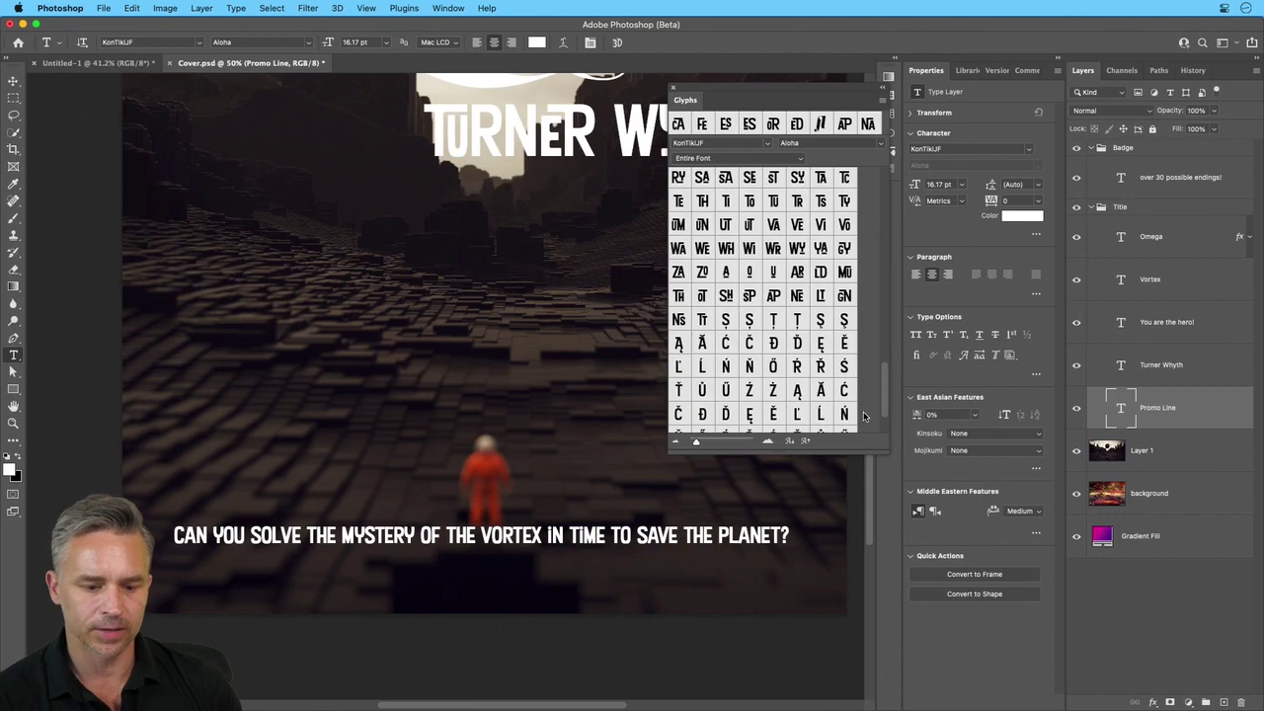
{"action": "scroll", "coordinate": [345, 474], "scroll_direction": "up", "scroll_amount": 2}
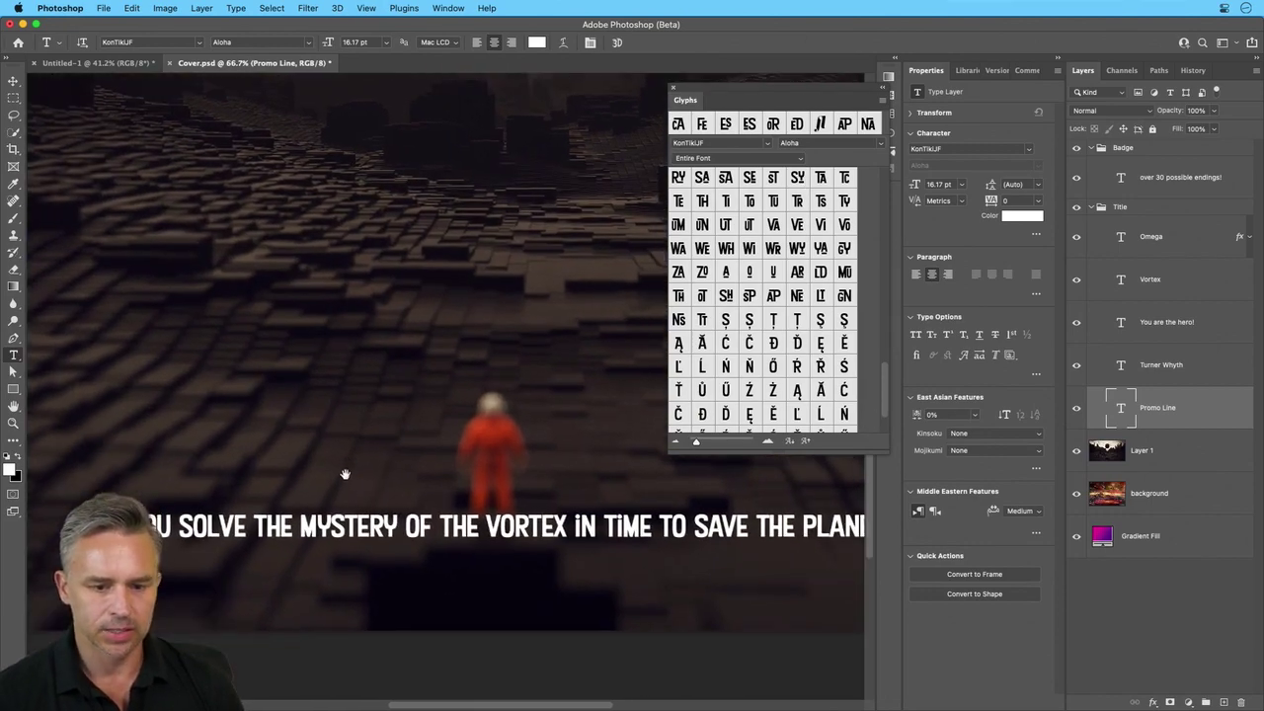
{"action": "scroll", "coordinate": [419, 369], "scroll_direction": "up", "scroll_amount": 2}
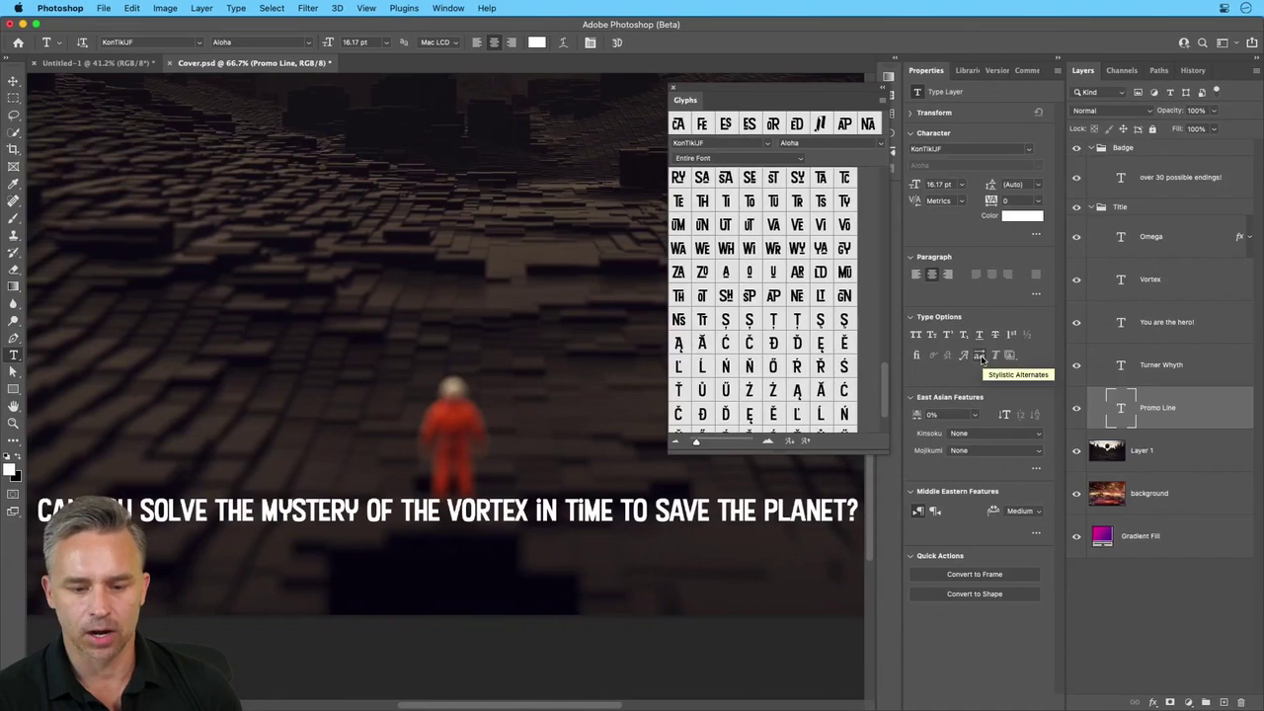
{"action": "left_click", "coordinate": [981, 358]}
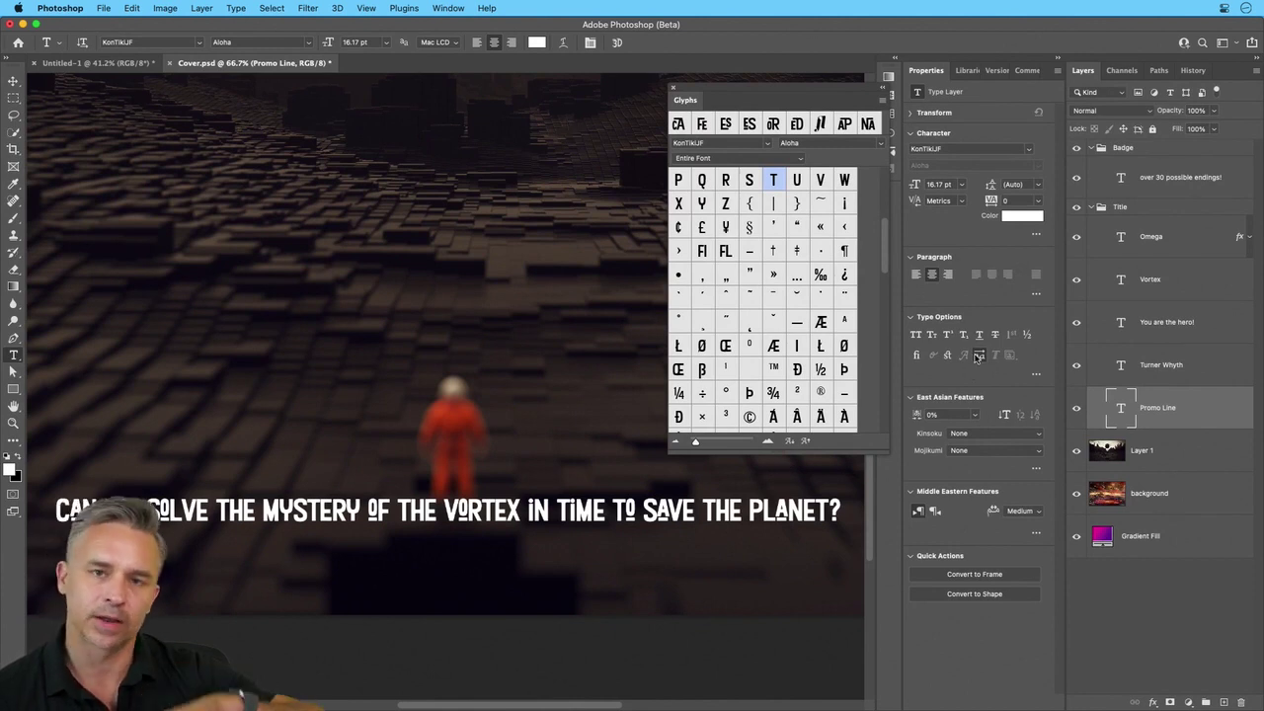
Close the Glyphs panel and keep the tagline's paragraph direction left-to-right
{"action": "left_click", "coordinate": [672, 90]}
{"action": "key", "text": "v"}
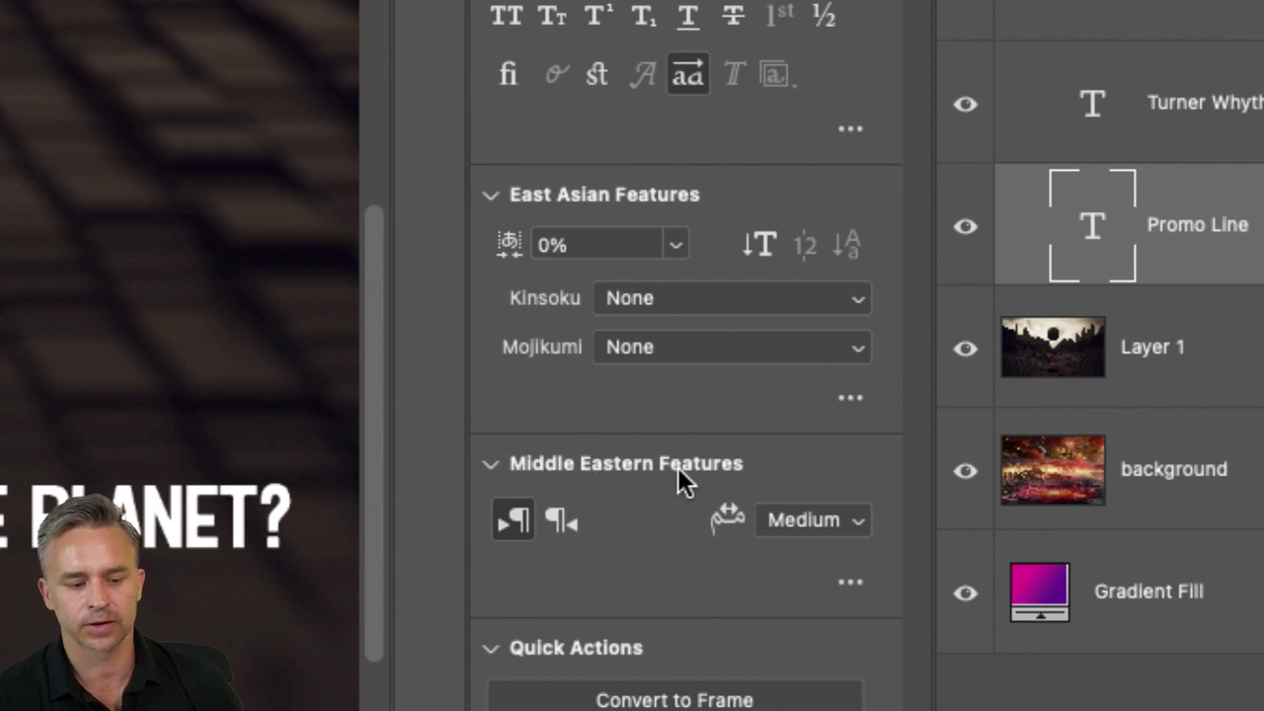
{"action": "left_click", "coordinate": [559, 522]}
{"action": "left_click", "coordinate": [516, 524]}
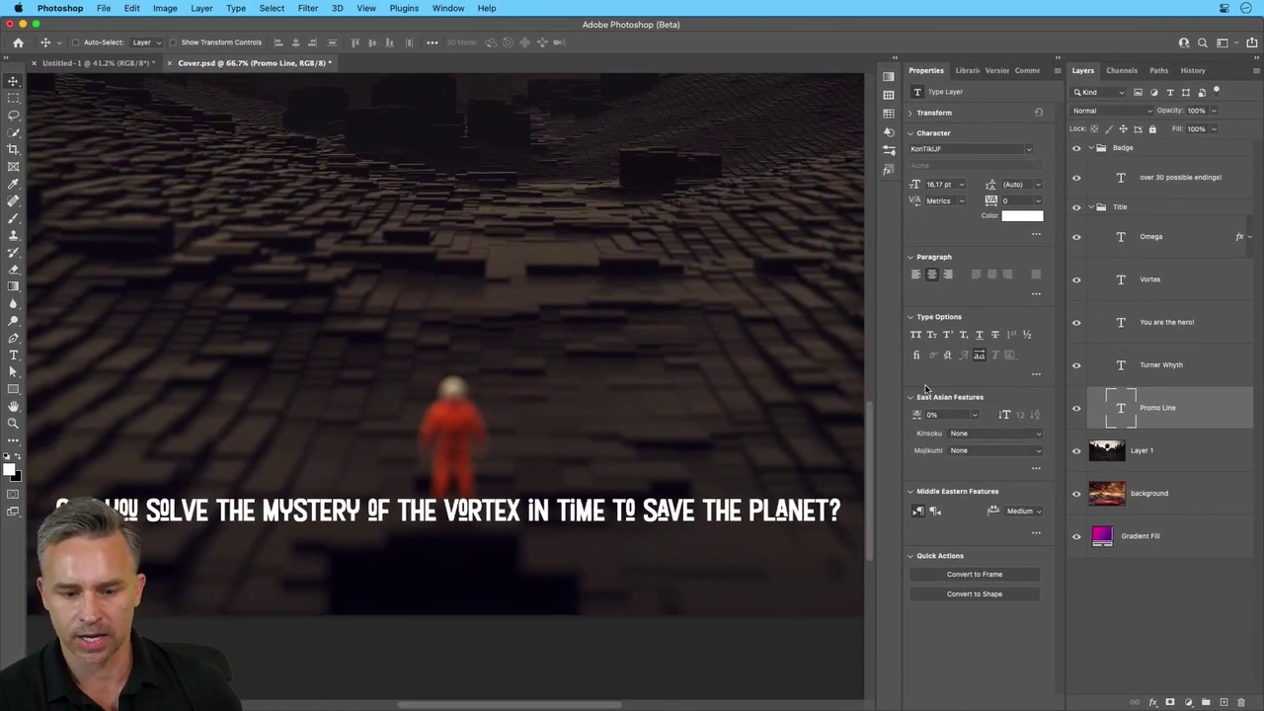
{"action": "left_click", "coordinate": [1036, 377]}
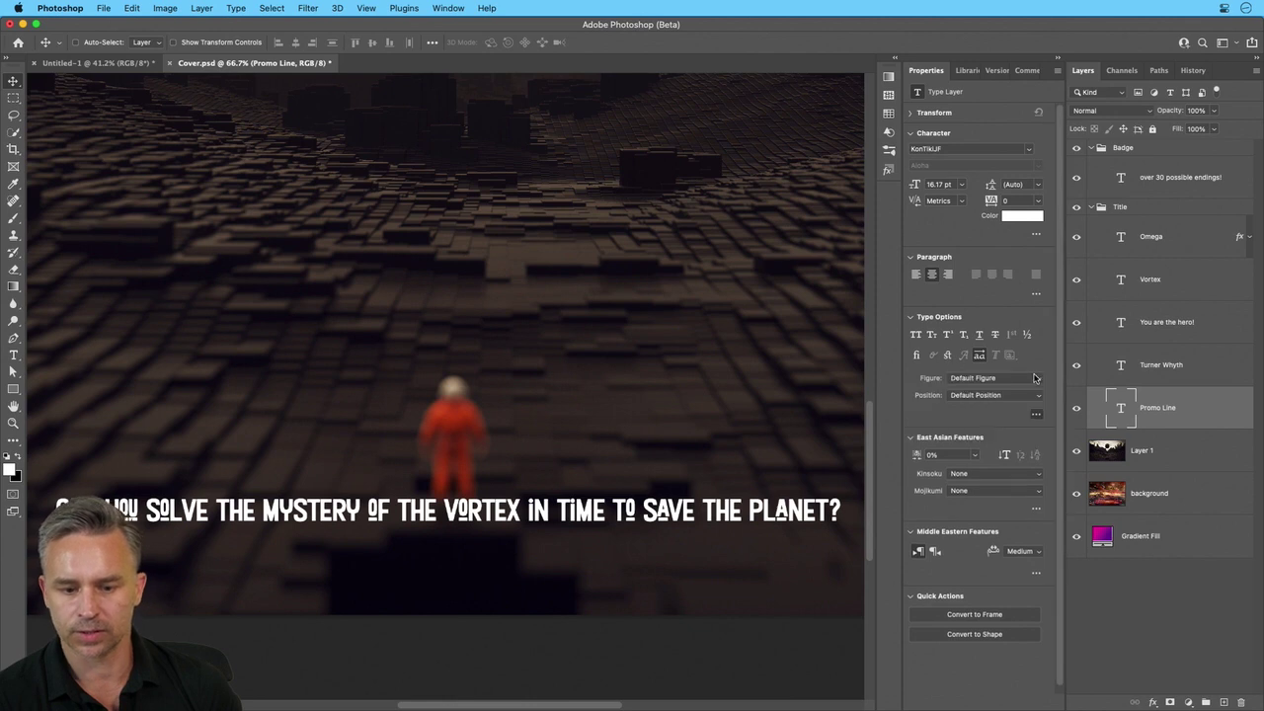
{"action": "left_click", "coordinate": [1037, 413]}
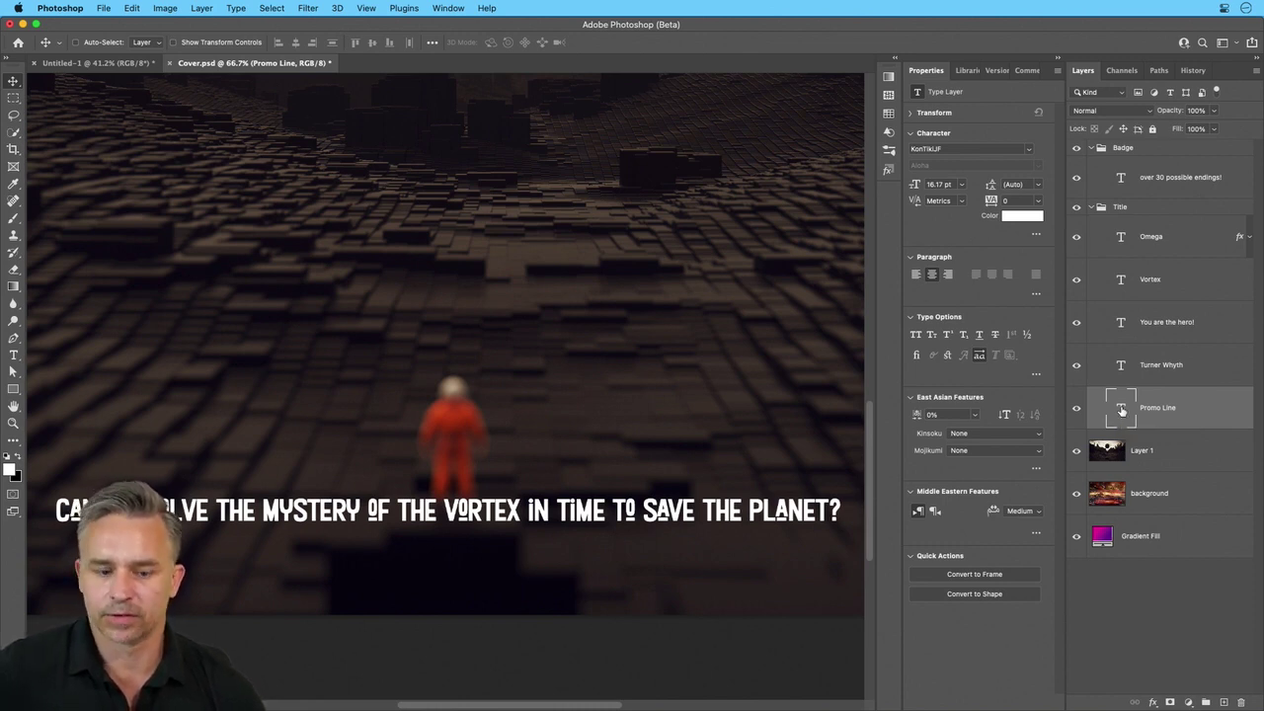
Zoom to 50% with the title and endings badge in view, and select Omega
{"action": "key", "text": "super+0"}
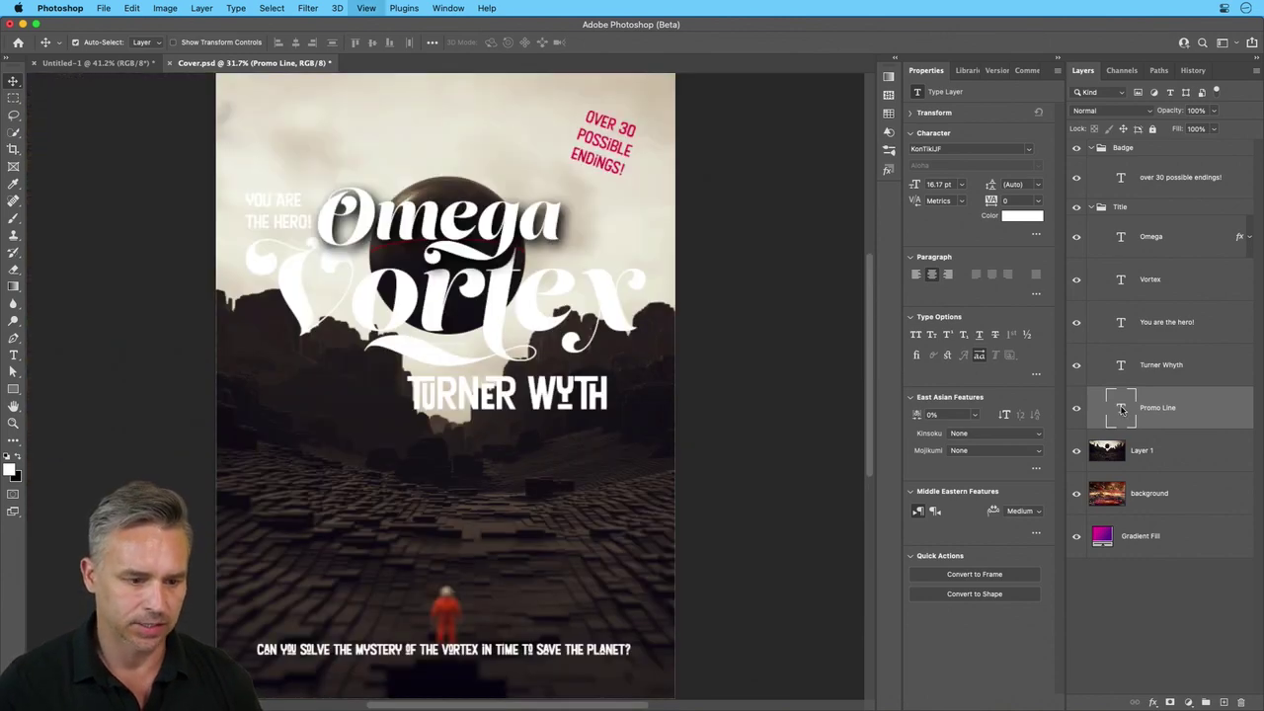
{"action": "key", "text": "super+plus"}
{"action": "key", "text": "super+plus"}
{"action": "key", "text": "super+minus"}
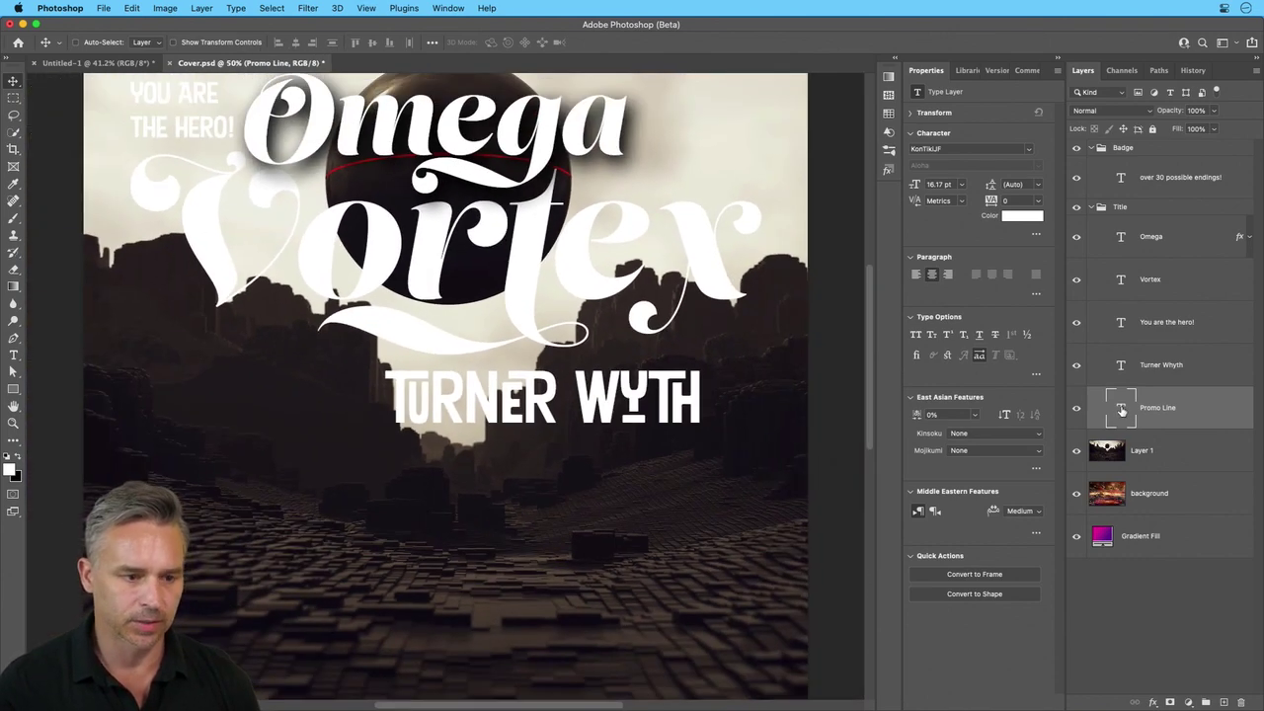
{"action": "left_click_drag", "start_coordinate": [354, 210], "coordinate": [385, 336]}
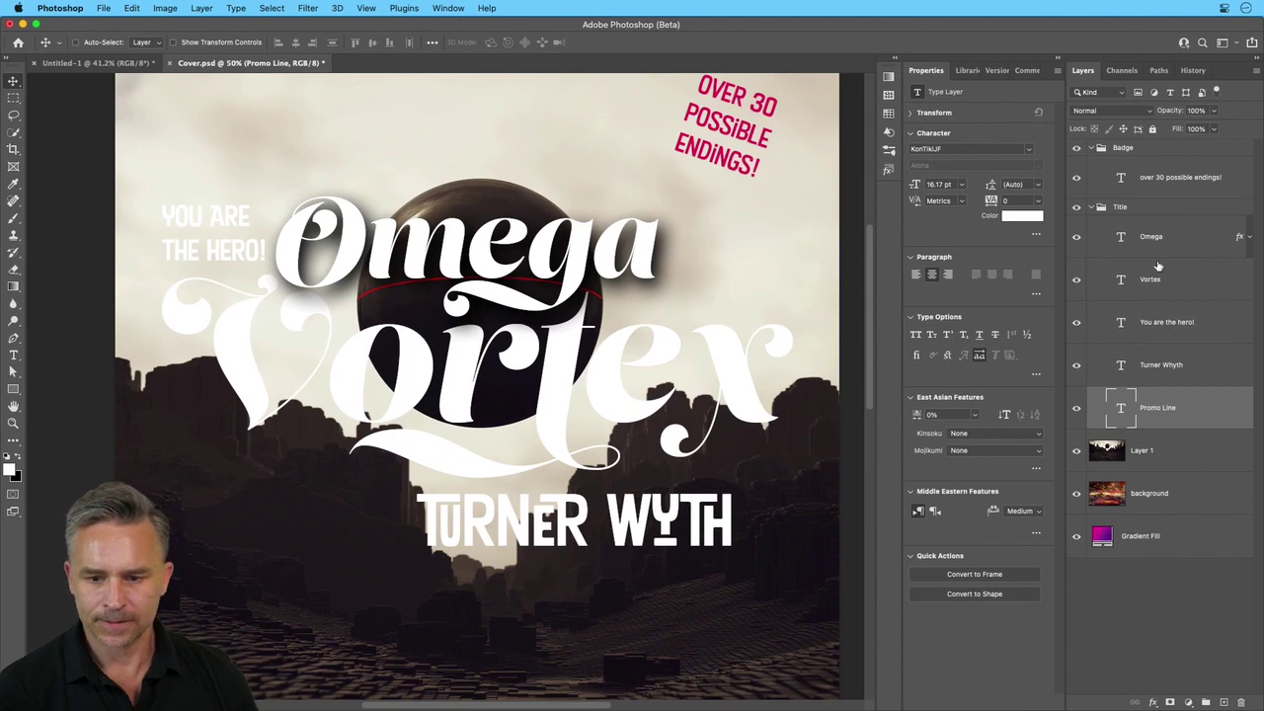
{"action": "left_click", "coordinate": [1156, 252]}
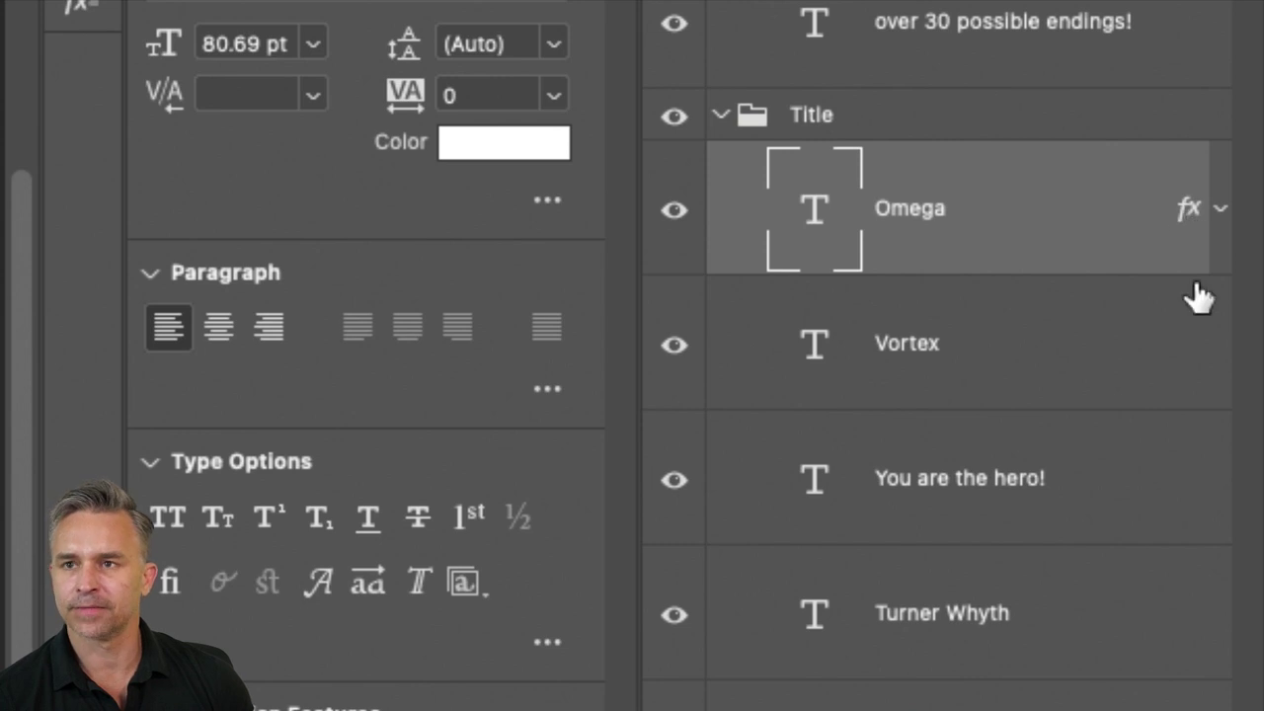
Copy Omega's drop shadow onto Vortex and toggle it to compare
{"action": "left_click", "coordinate": [1100, 367]}
{"action": "left_click", "coordinate": [1219, 210]}
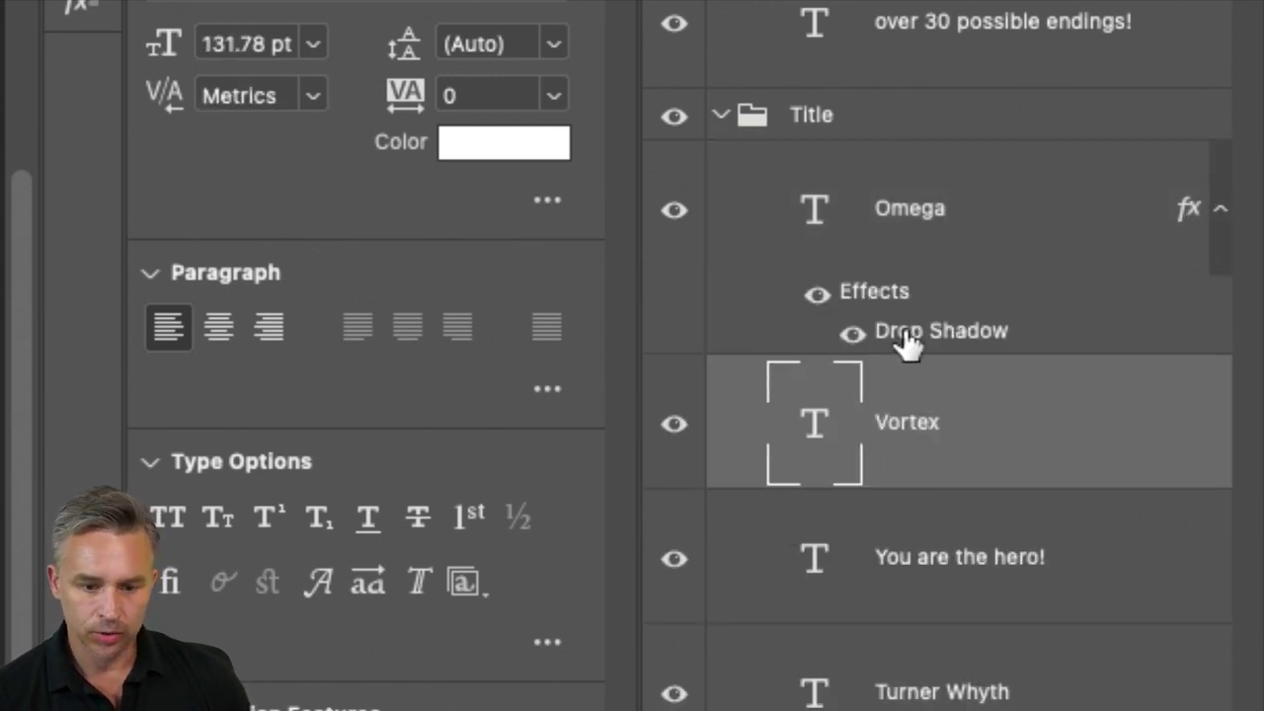
{"action": "left_click_drag", "start_coordinate": [920, 342], "coordinate": [1018, 441]}
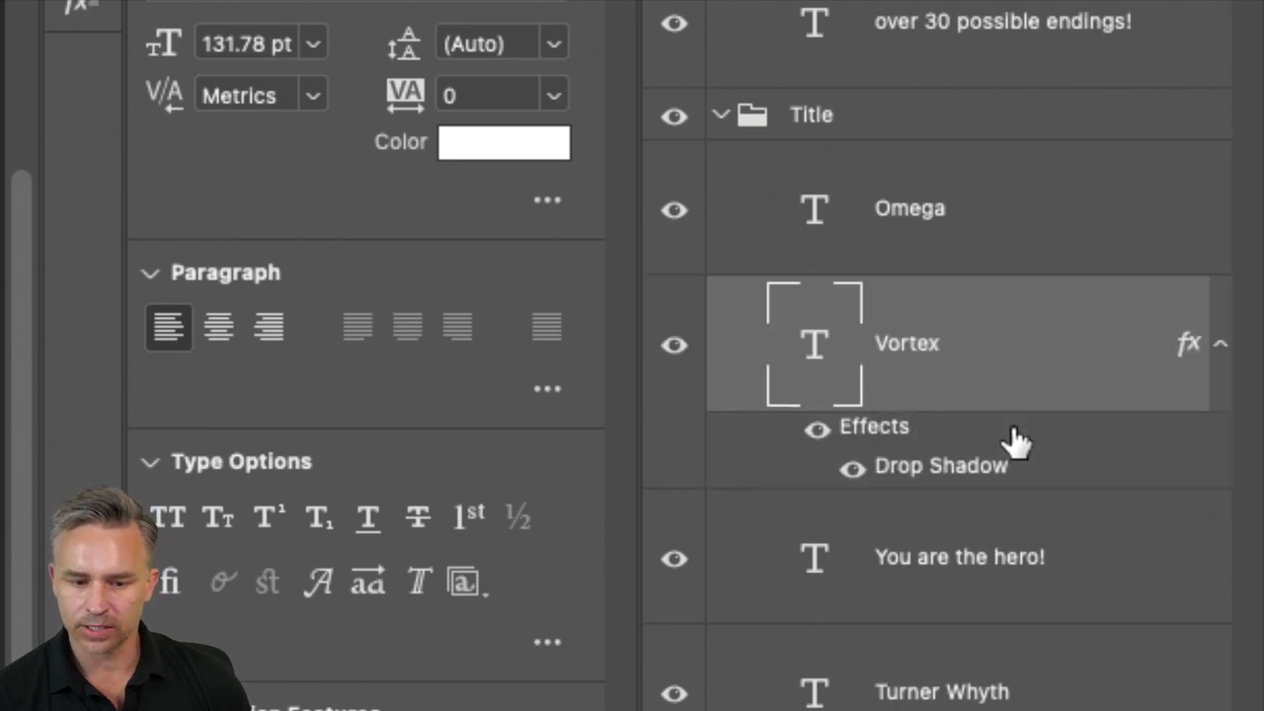
{"action": "left_click_drag", "start_coordinate": [912, 465], "coordinate": [956, 227]}
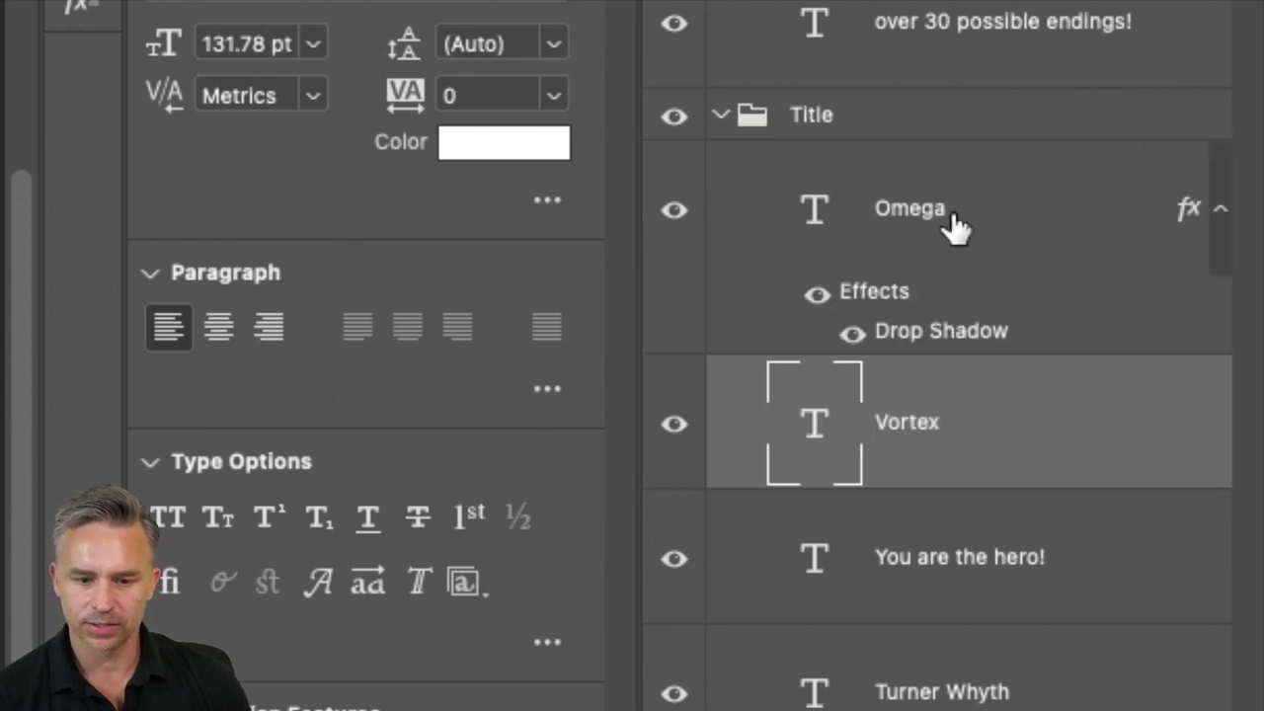
{"action": "left_click_drag", "start_coordinate": [899, 338], "coordinate": [869, 415]}
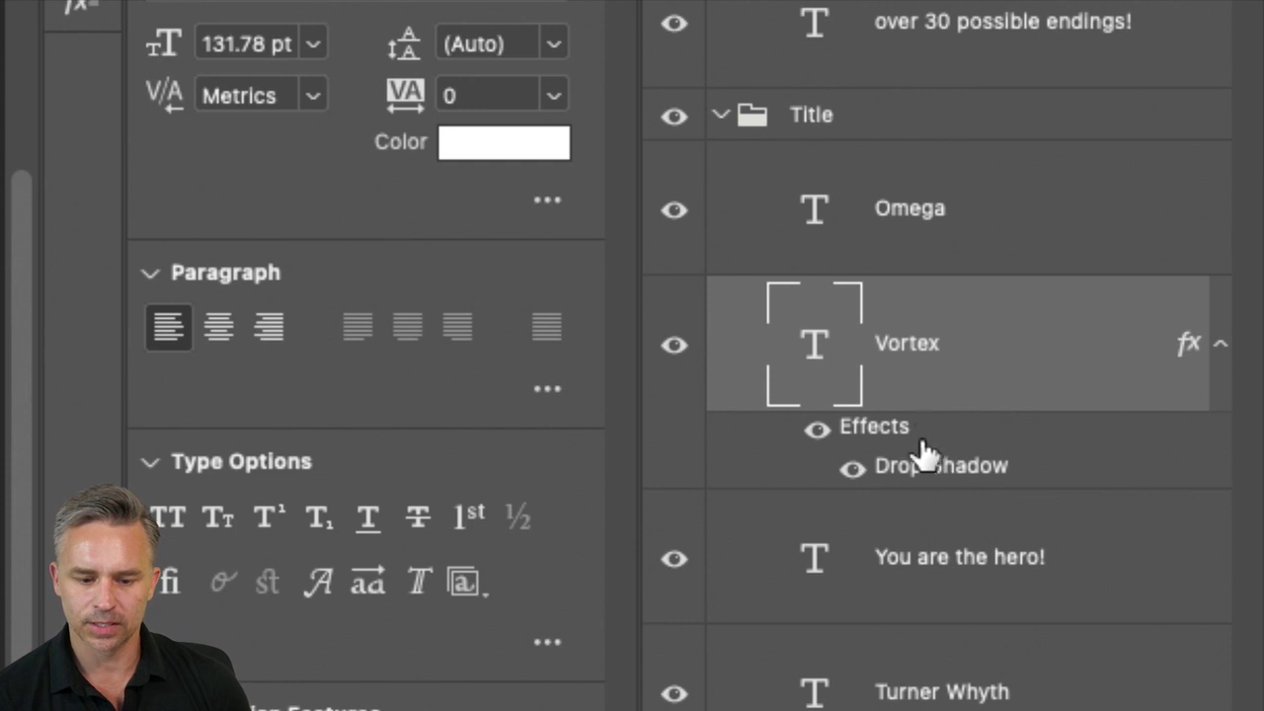
{"action": "left_click_drag", "start_coordinate": [923, 454], "coordinate": [926, 268]}
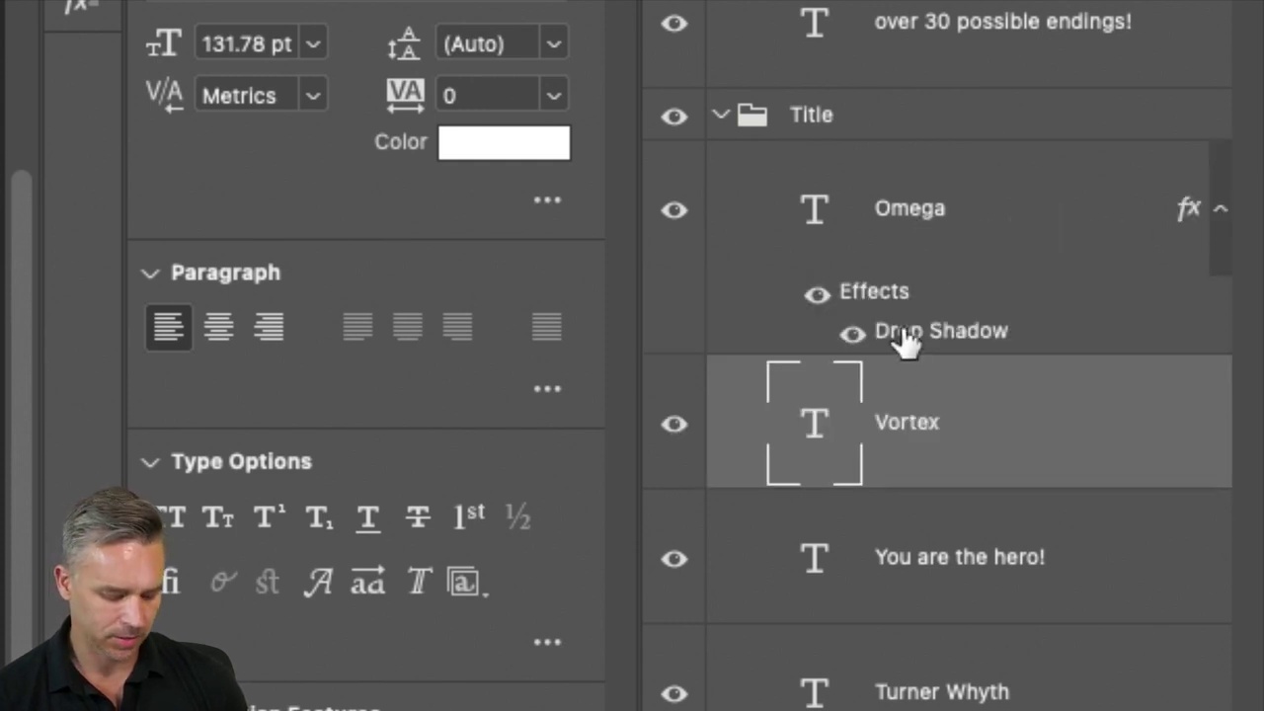
{"action": "left_click_drag", "start_coordinate": [905, 339], "coordinate": [1005, 461]}
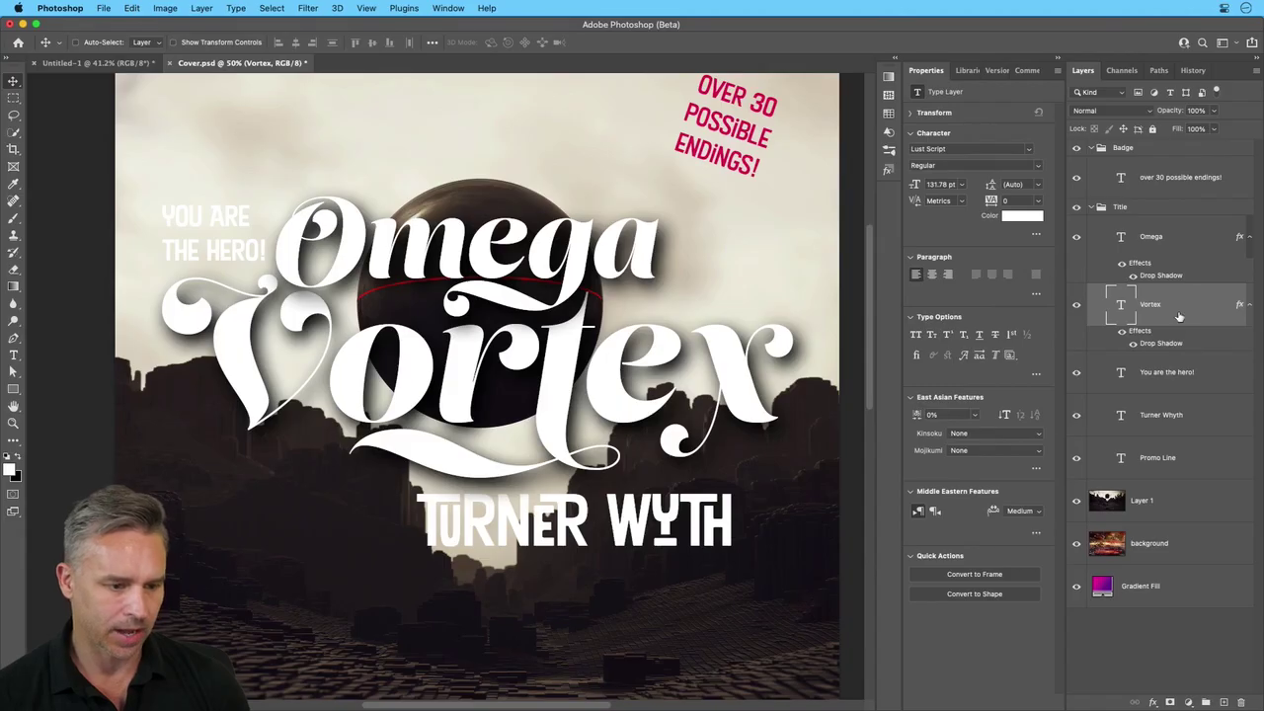
{"action": "left_click", "coordinate": [1133, 344]}
{"action": "left_click", "coordinate": [1133, 344]}
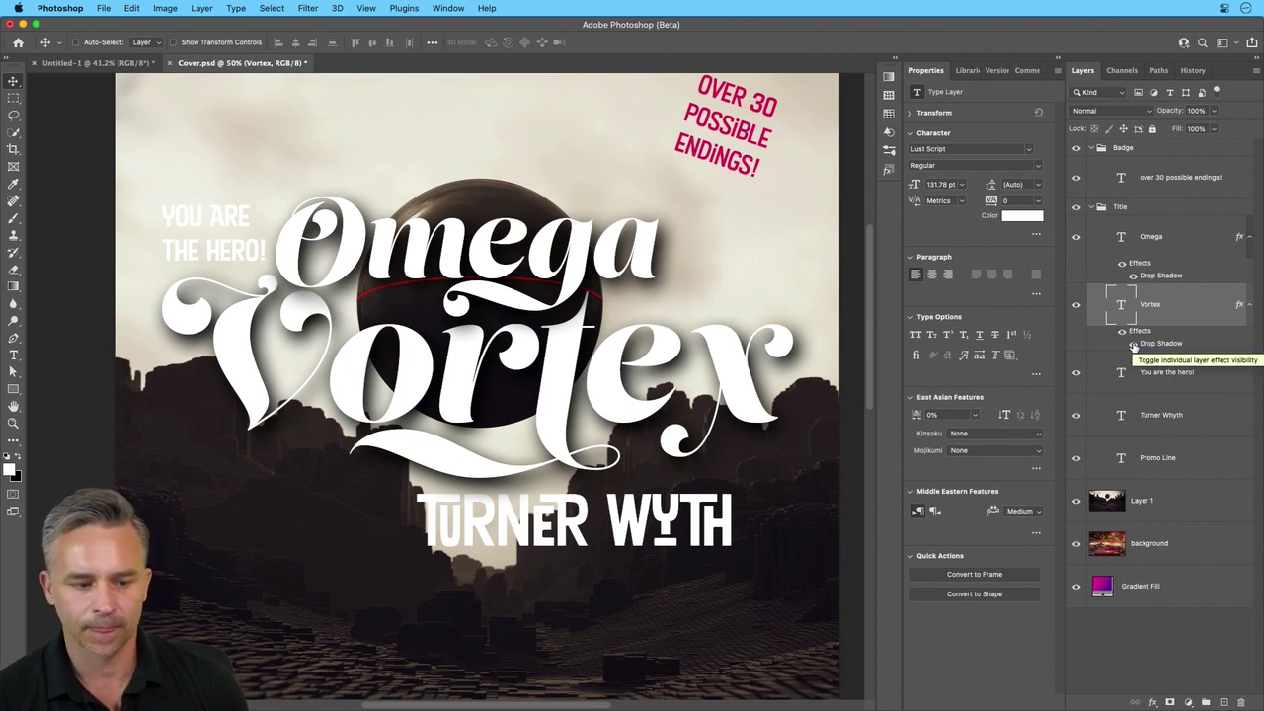
Reposition the Omega title just above the Vortex word
{"action": "left_click", "coordinate": [1180, 243]}
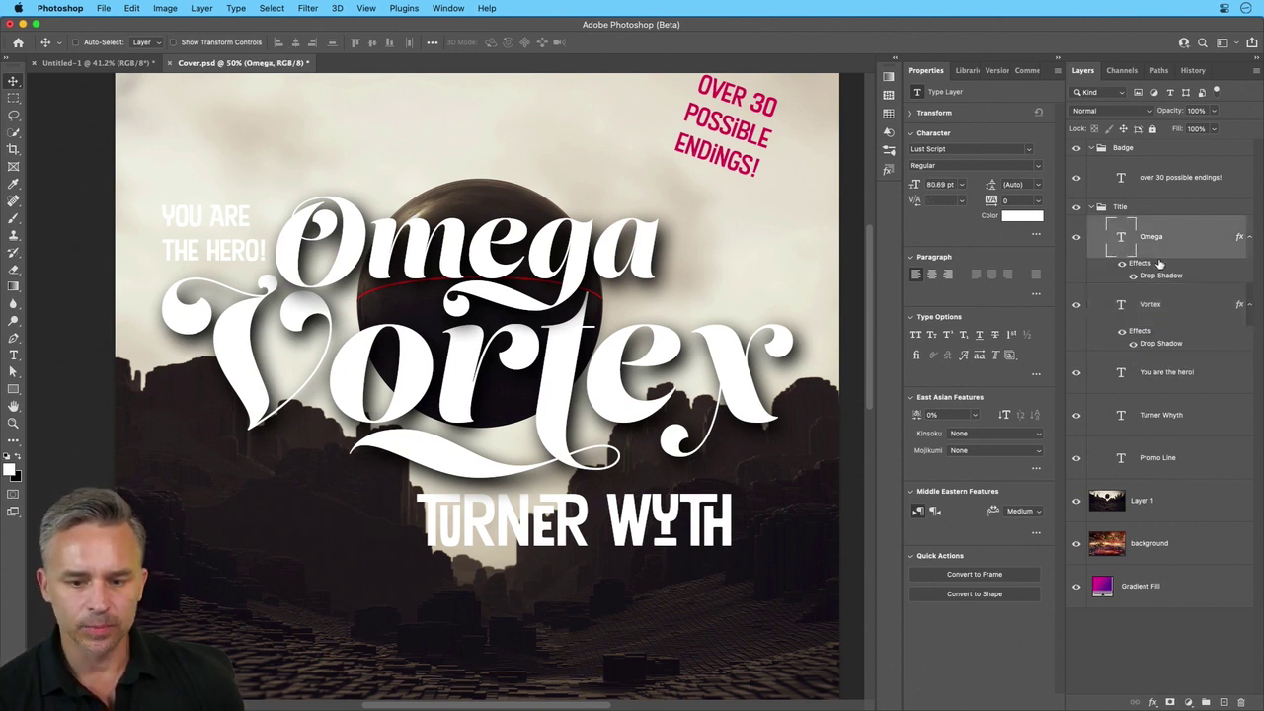
{"action": "left_click_drag", "start_coordinate": [247, 213], "coordinate": [419, 296]}
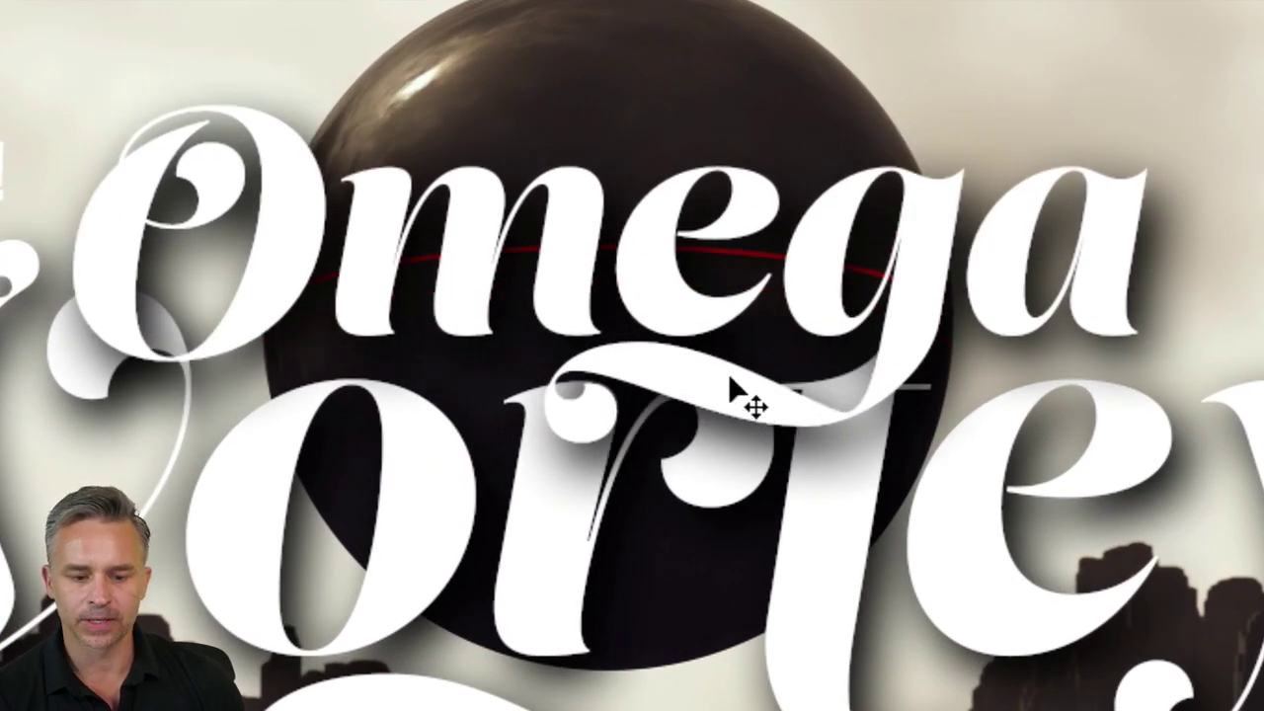
{"action": "mouse_move", "coordinate": [740, 389]}
{"action": "left_mouse_down"}
{"action": "mouse_move", "coordinate": [719, 309]}
{"action": "mouse_move", "coordinate": [741, 370]}
{"action": "left_mouse_up"}
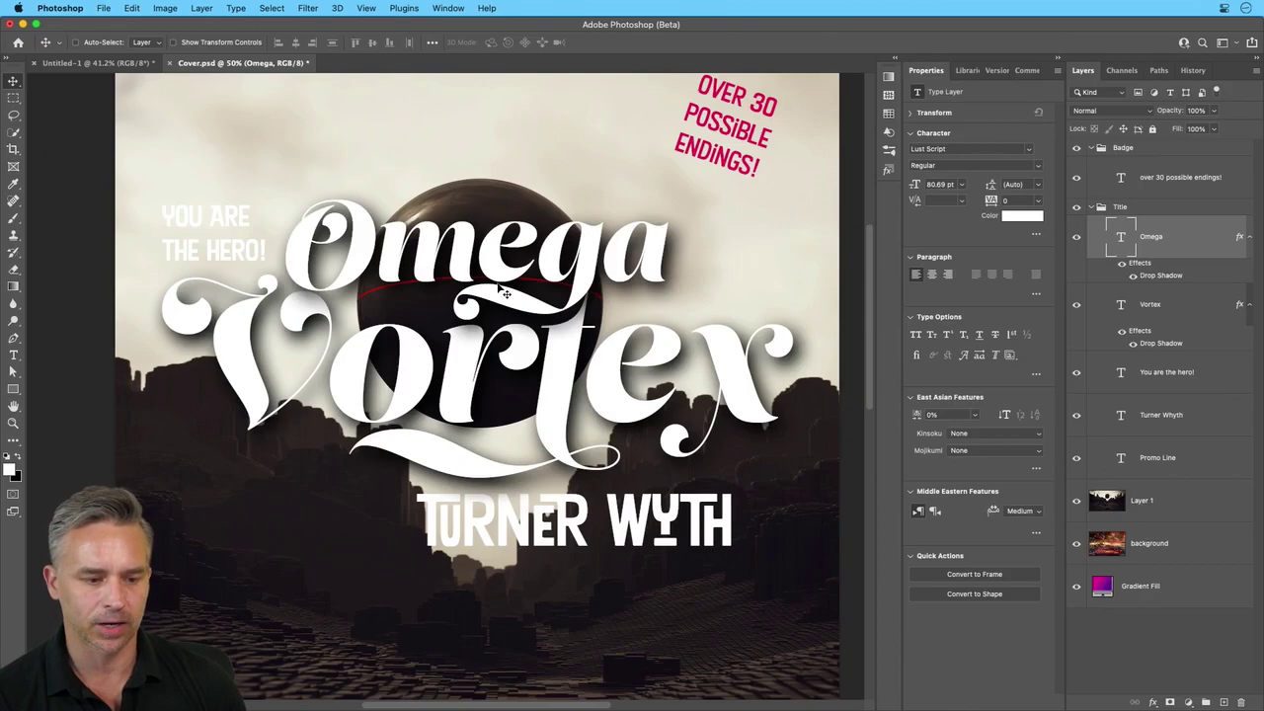
{"action": "left_click_drag", "start_coordinate": [505, 294], "coordinate": [501, 288]}
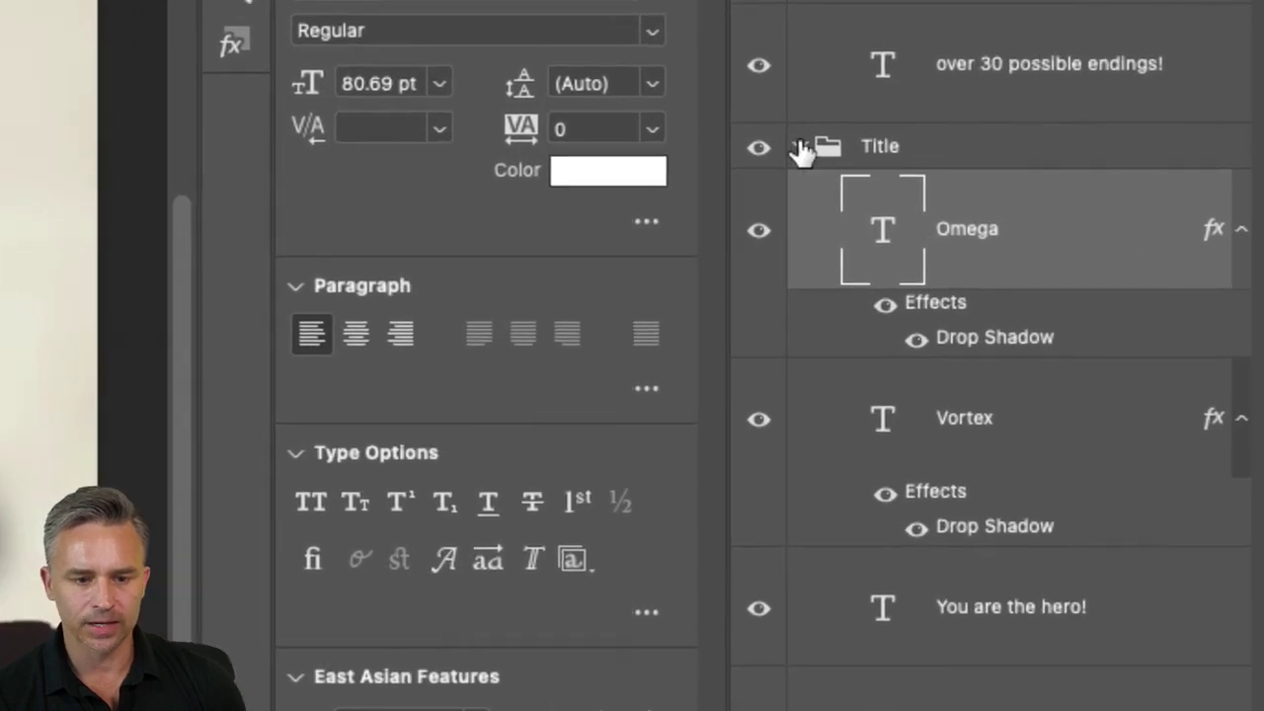
Delete Vortex's drop shadow and move Omega's drop shadow onto the Title group
{"action": "left_click", "coordinate": [1091, 206]}
{"action": "left_click", "coordinate": [798, 148]}
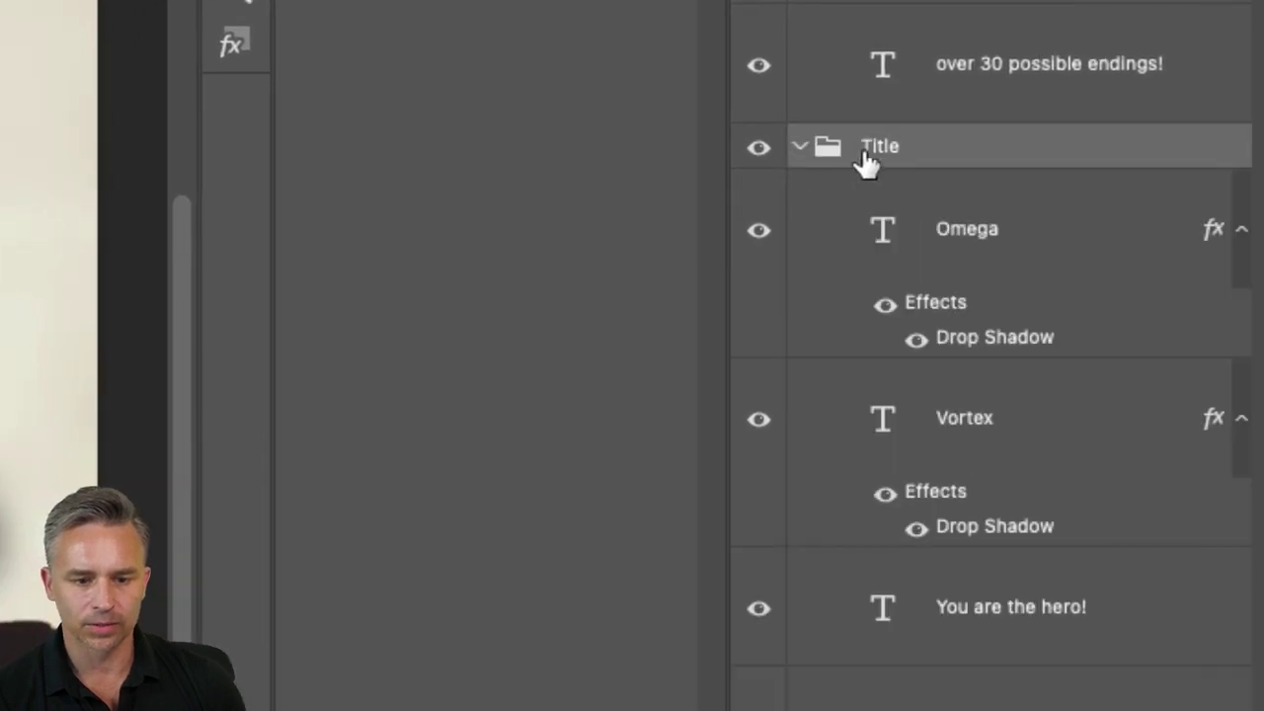
{"action": "left_click", "coordinate": [973, 528]}
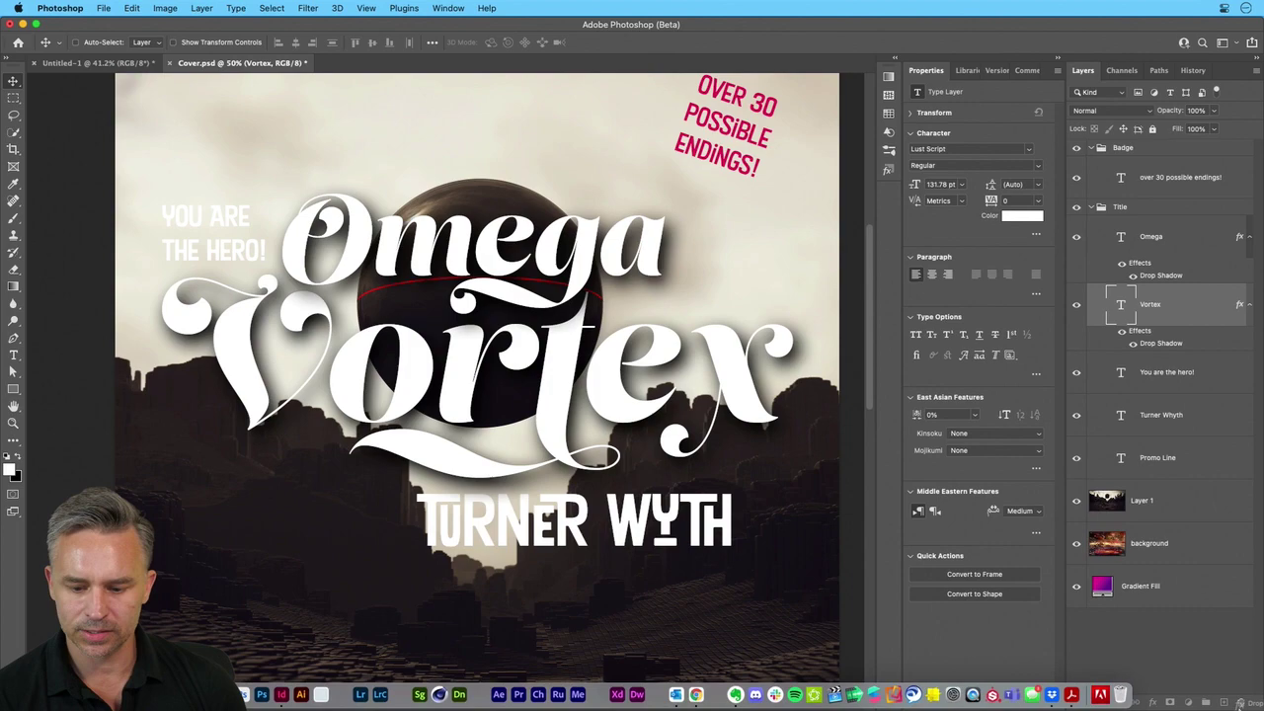
{"action": "left_click_drag", "start_coordinate": [1239, 702], "coordinate": [1240, 703]}
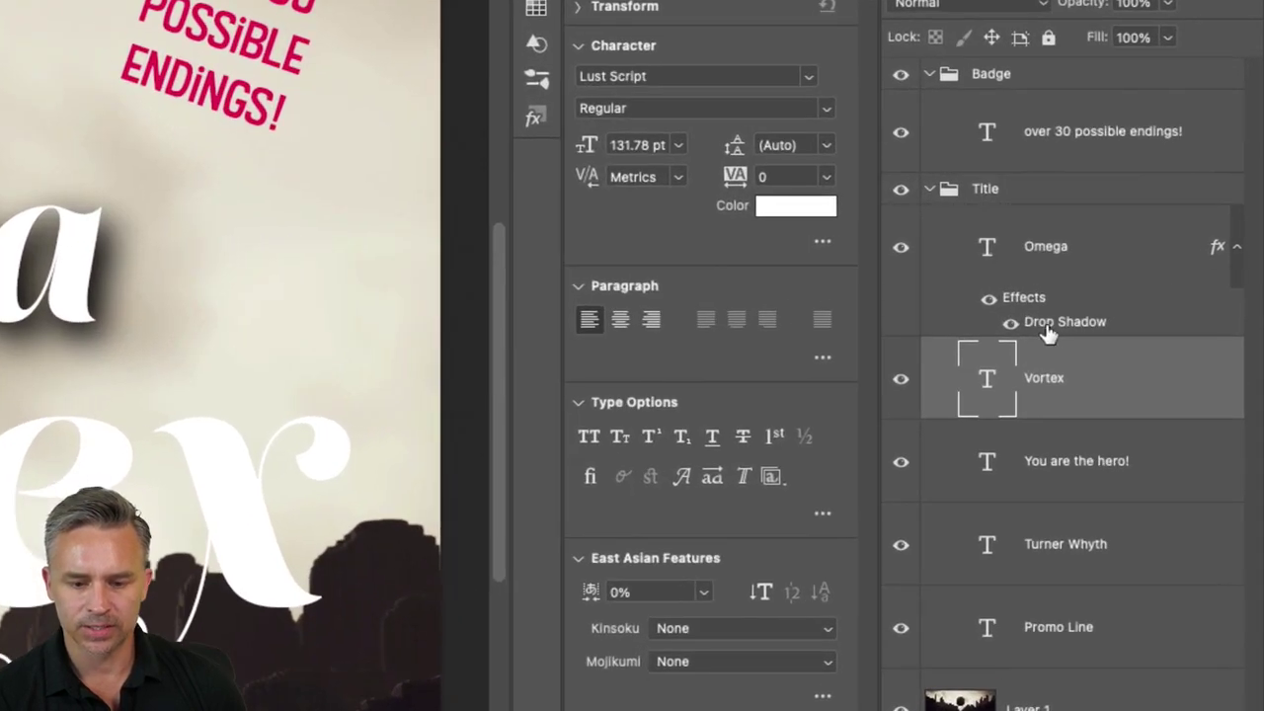
{"action": "left_click_drag", "start_coordinate": [1060, 327], "coordinate": [1023, 195]}
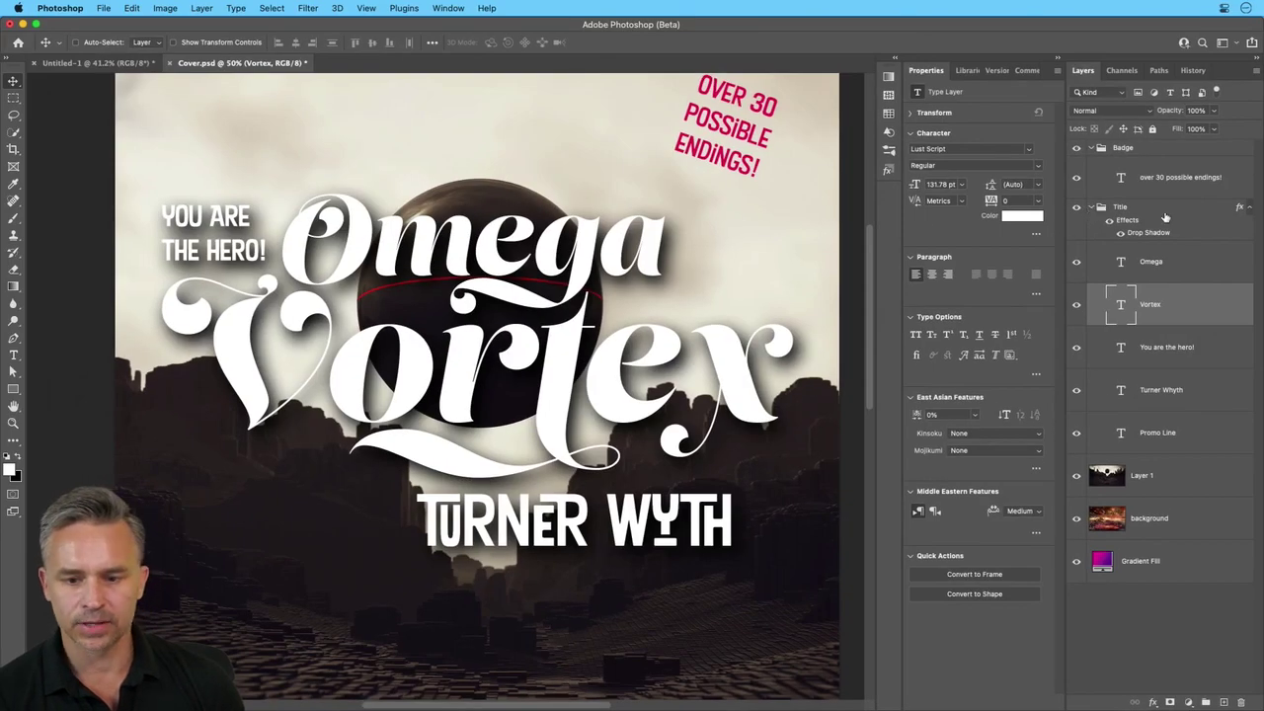
Toggle the Title group's drop shadow on and off to compare
{"action": "left_click", "coordinate": [1166, 217]}
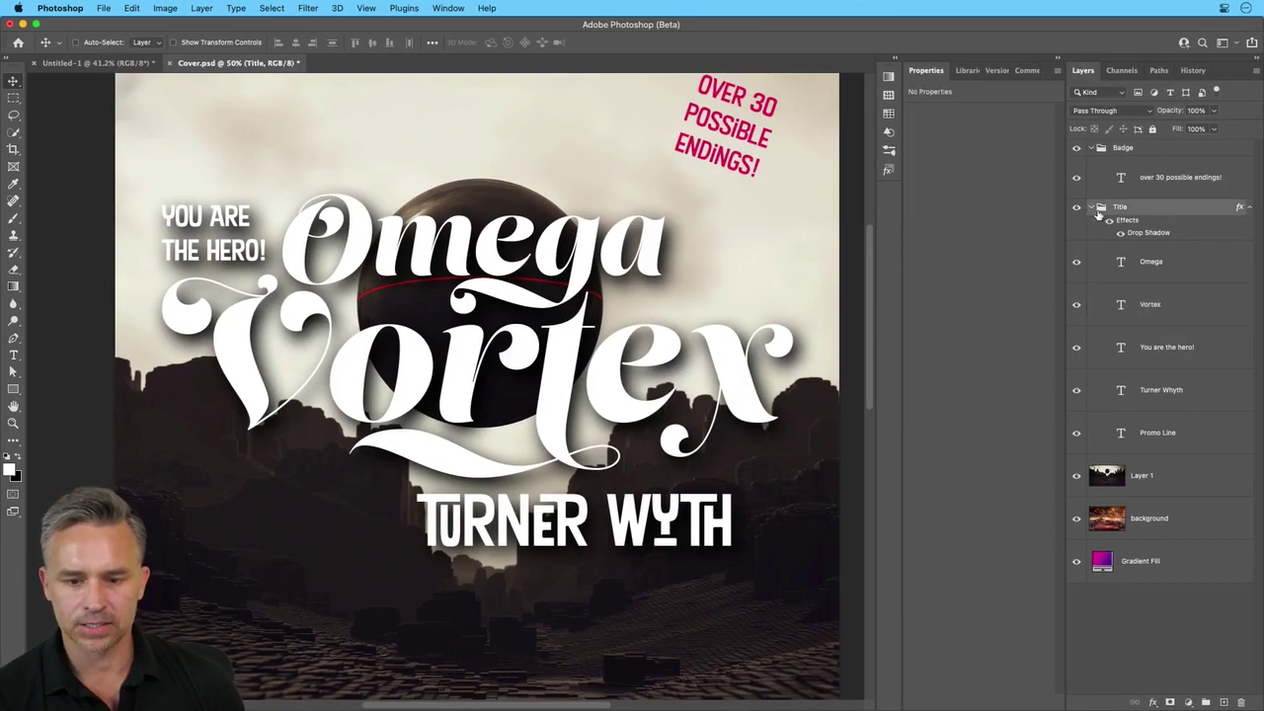
{"action": "left_click", "coordinate": [1091, 209]}
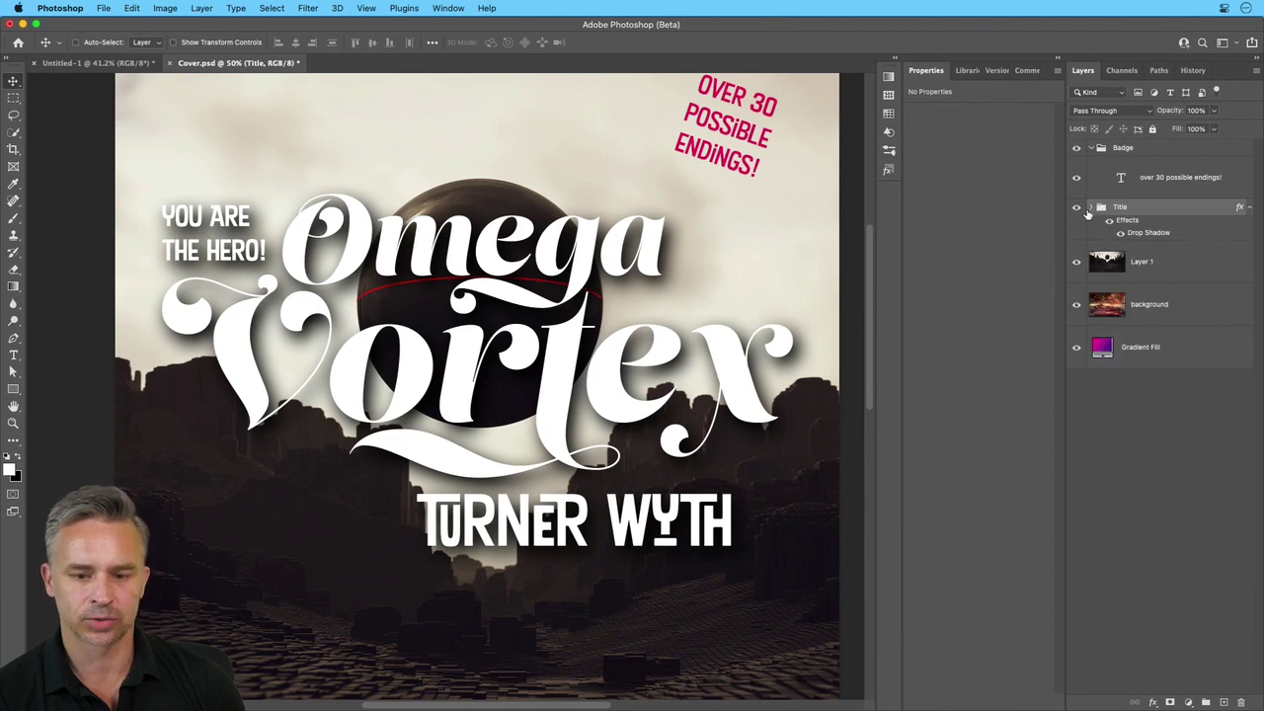
{"action": "left_click", "coordinate": [1122, 236]}
{"action": "left_click", "coordinate": [1122, 235]}
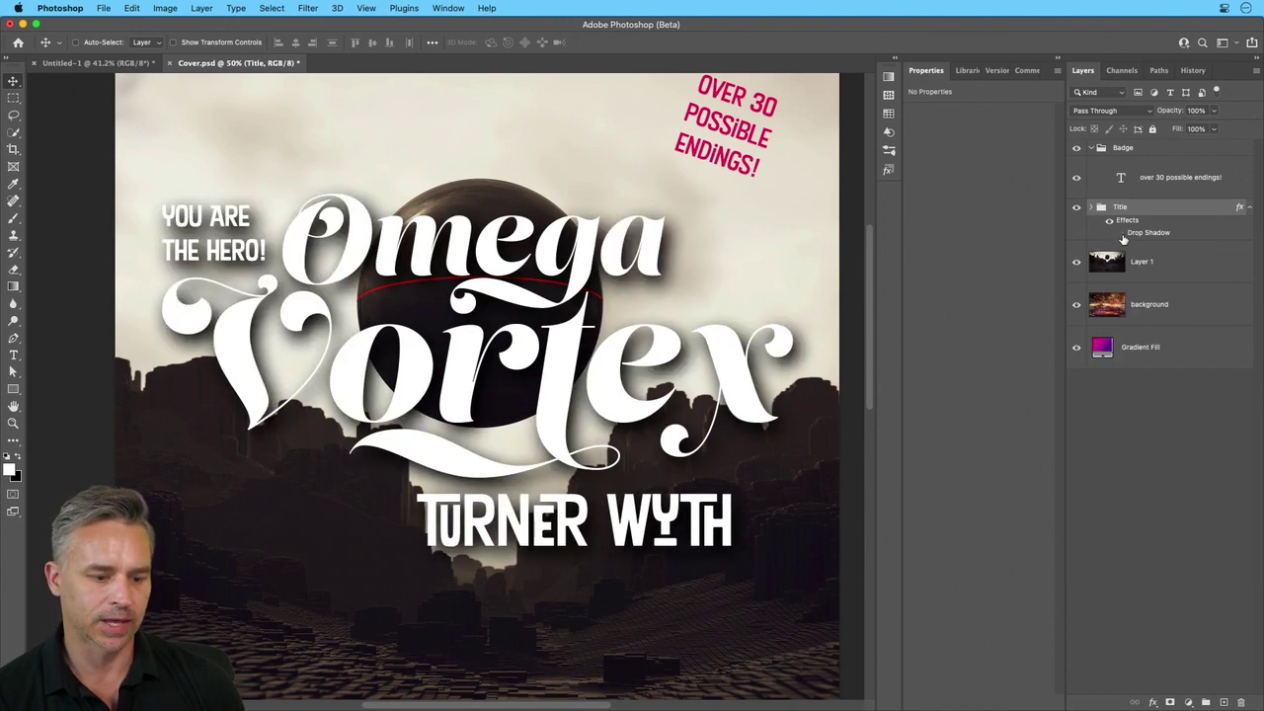
{"action": "left_click", "coordinate": [1122, 235]}
{"action": "left_click", "coordinate": [1122, 235]}
{"action": "left_click", "coordinate": [1122, 235]}
{"action": "left_click", "coordinate": [1122, 235]}
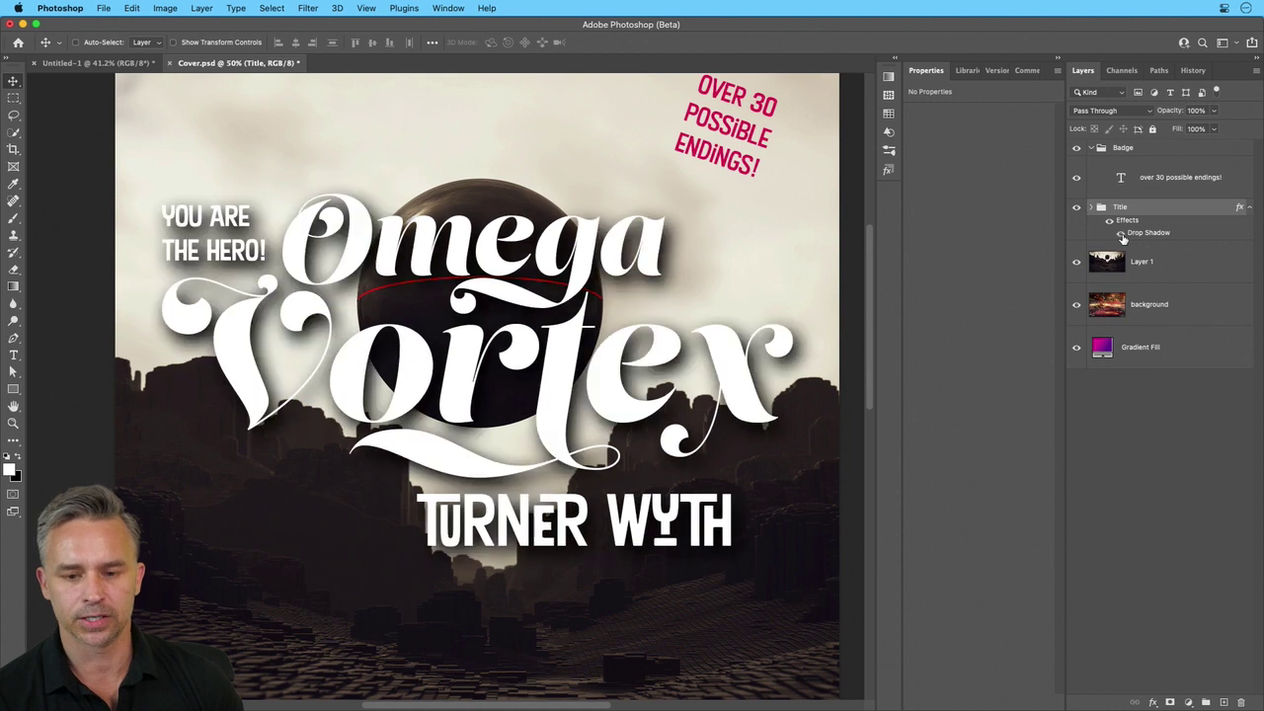
Nudge the Omega text down slightly within the Title group
{"action": "left_click", "coordinate": [1090, 210]}
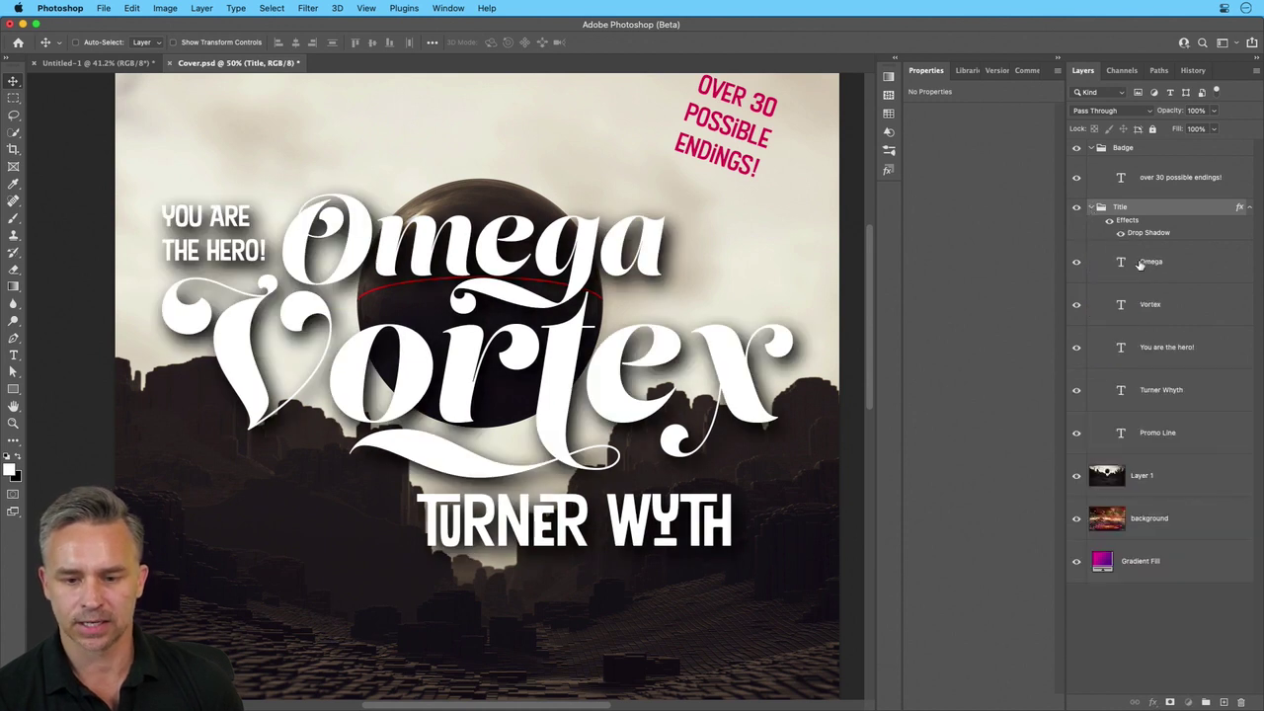
{"action": "left_click", "coordinate": [1141, 264]}
{"action": "mouse_move", "coordinate": [227, 203]}
{"action": "left_mouse_down"}
{"action": "mouse_move", "coordinate": [230, 222]}
{"action": "mouse_move", "coordinate": [226, 208]}
{"action": "left_mouse_up"}
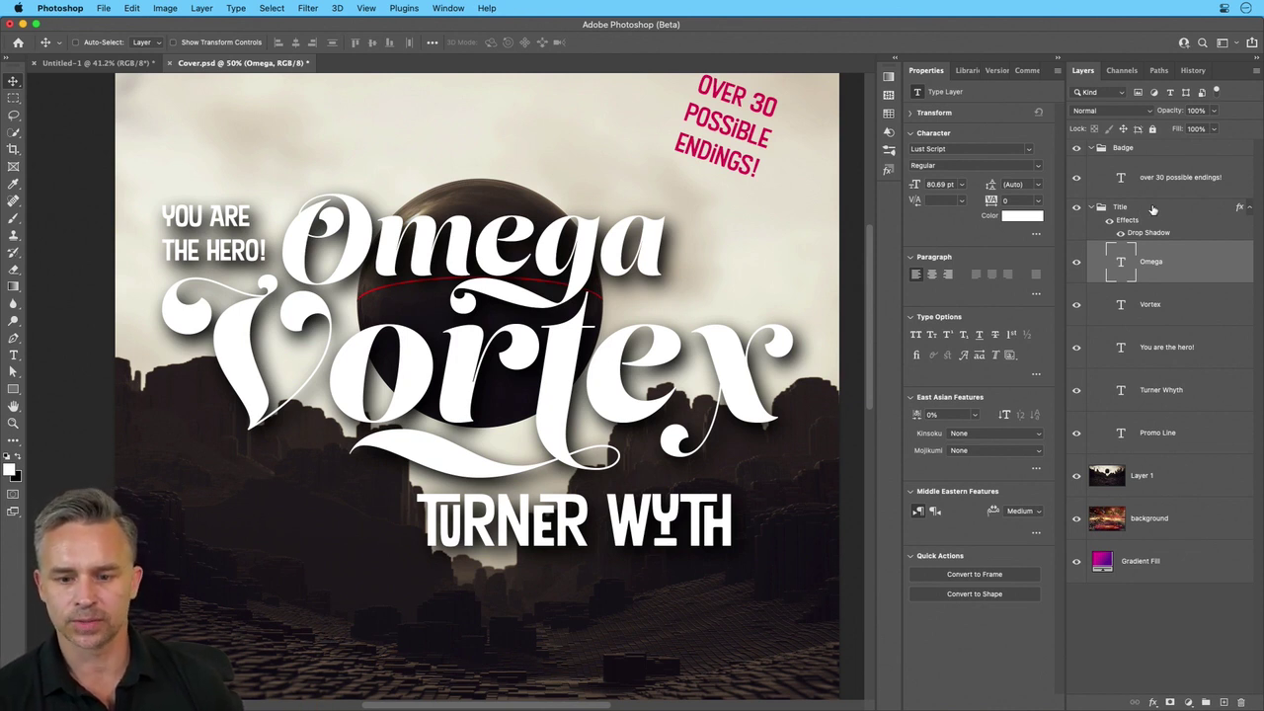
{"action": "left_click", "coordinate": [1250, 214]}
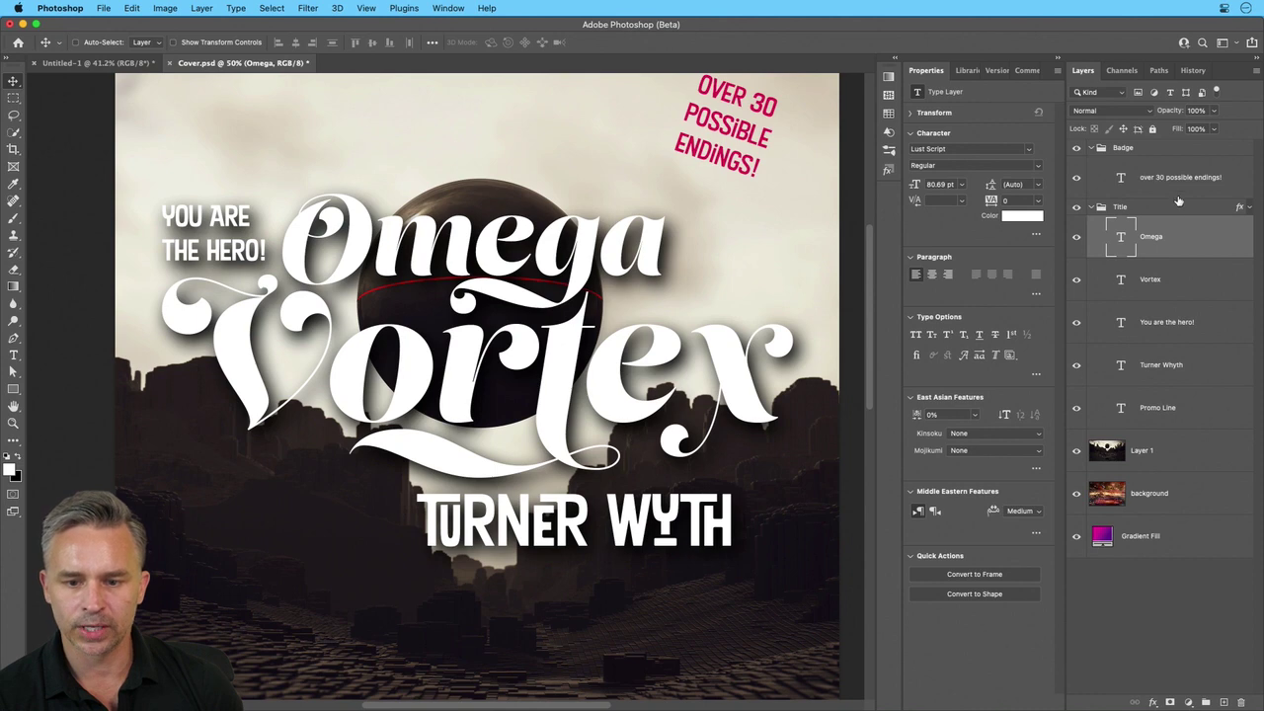
Select the OVER 30 POSSIBLE ENDINGS! text layer and browse the Shapes panel's preset shapes
{"action": "left_click", "coordinate": [1148, 182]}
{"action": "scroll", "coordinate": [578, 286], "scroll_direction": "up", "scroll_amount": 3}
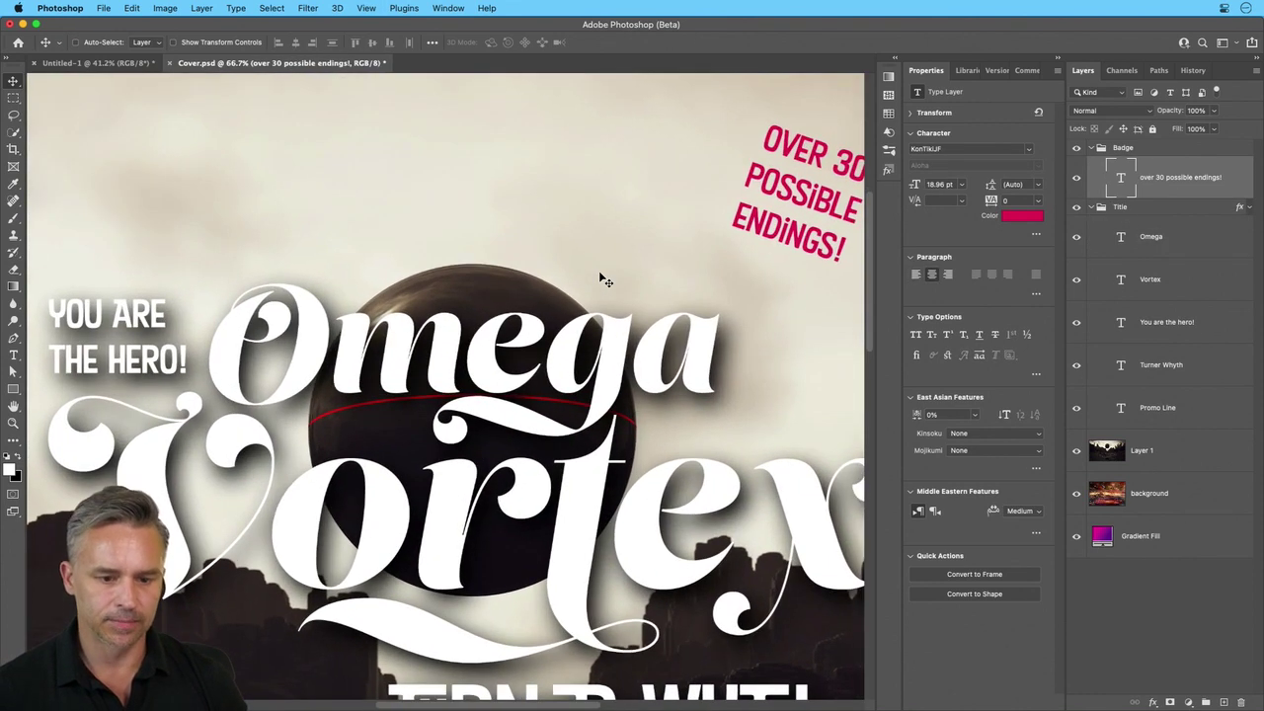
{"action": "left_click_drag", "start_coordinate": [601, 260], "coordinate": [485, 316]}
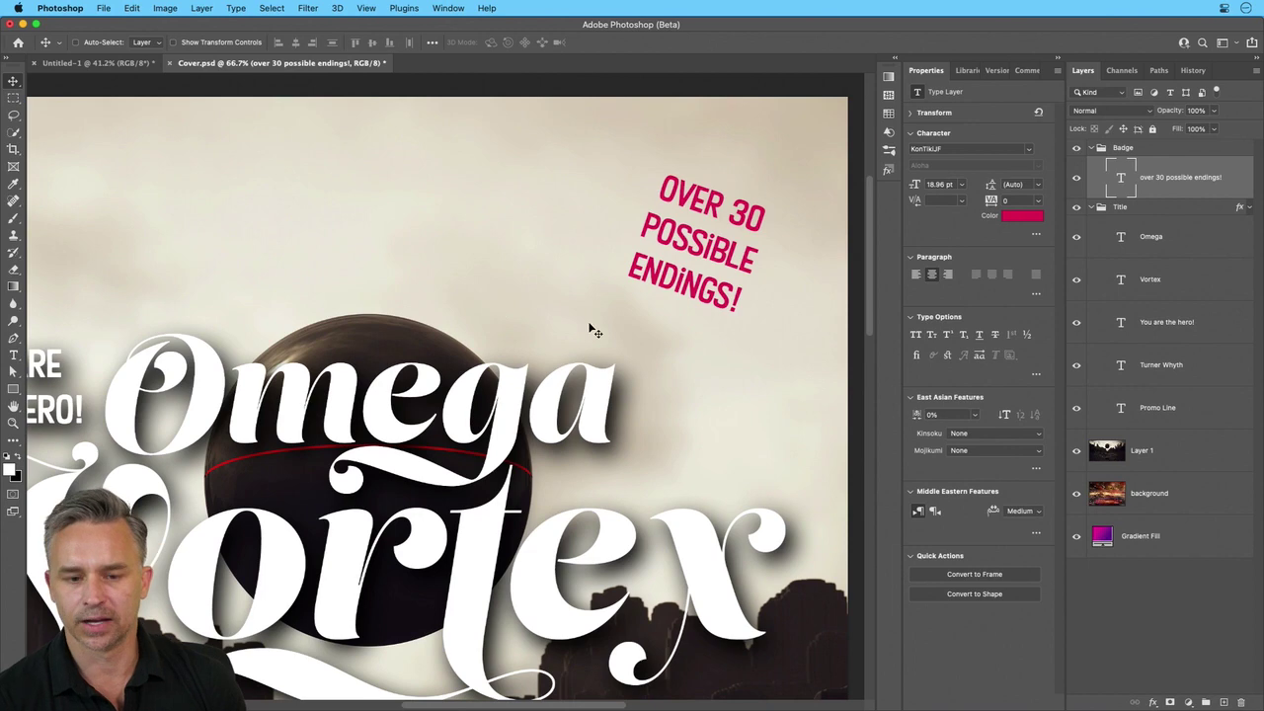
{"action": "left_click", "coordinate": [14, 390]}
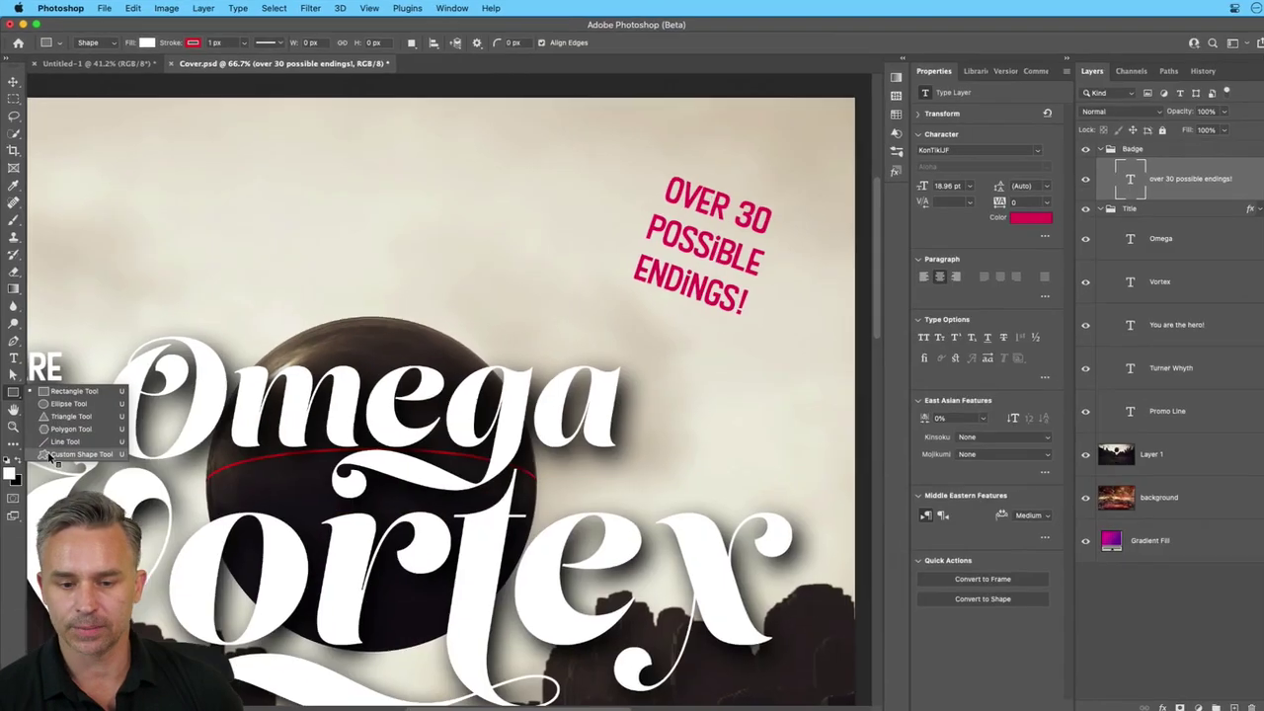
{"action": "left_click", "coordinate": [894, 60]}
{"action": "left_click", "coordinate": [894, 59]}
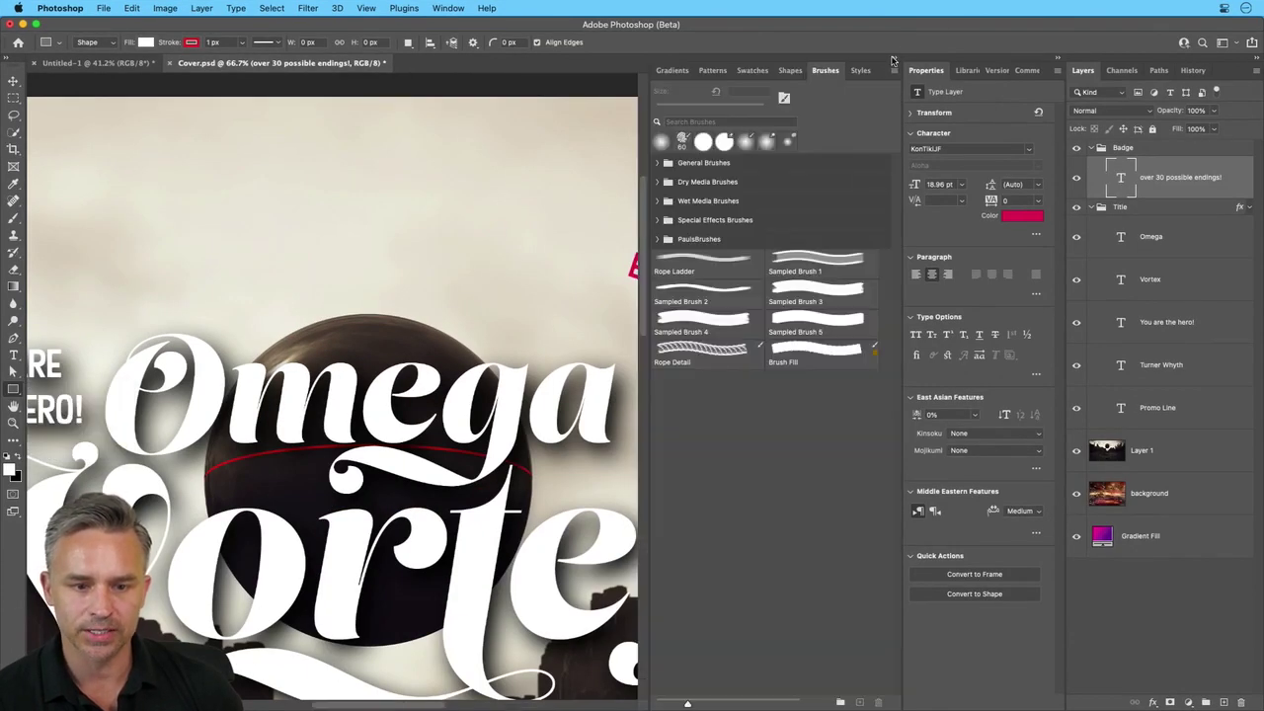
{"action": "left_click", "coordinate": [790, 71]}
{"action": "scroll", "coordinate": [749, 351], "scroll_direction": "down", "scroll_amount": 10}
{"action": "scroll", "coordinate": [749, 351], "scroll_direction": "up", "scroll_amount": 5}
{"action": "scroll", "coordinate": [87, 326], "scroll_direction": "up", "scroll_amount": 8}
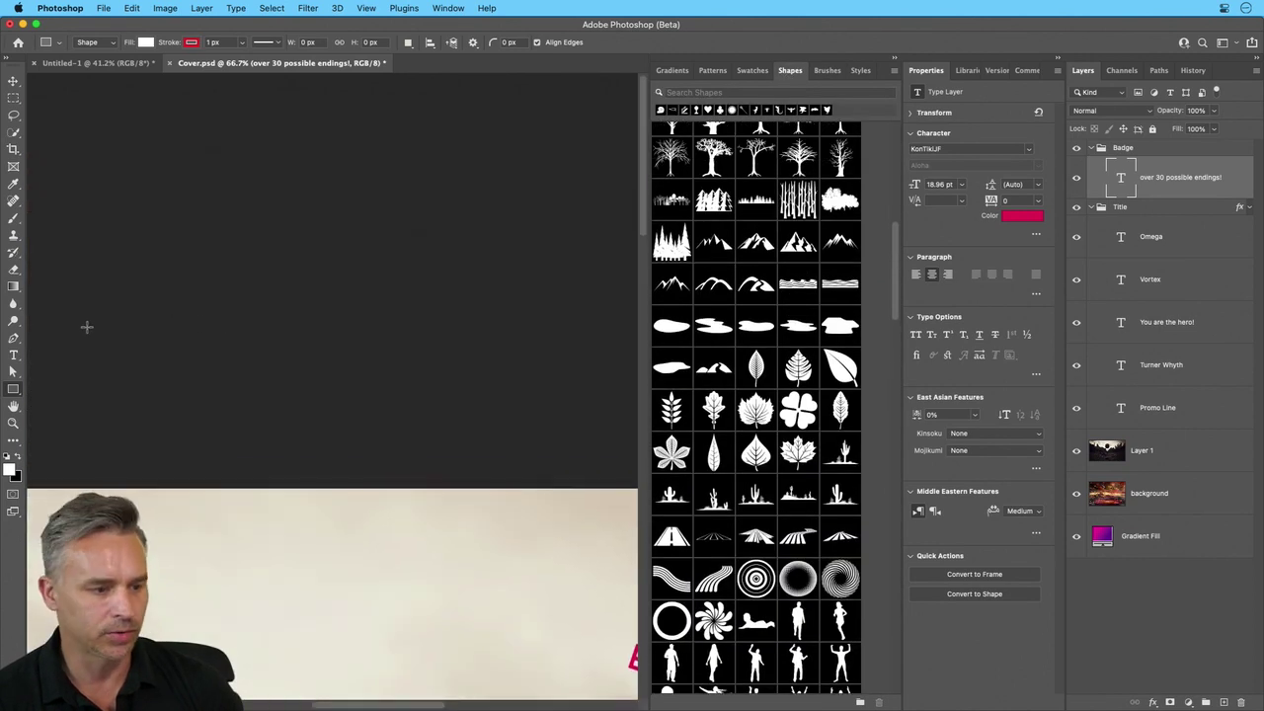
Browse the Custom Shape tool's enlarged shape picker, then collapse the shapes panels
{"action": "right_click", "coordinate": [13, 390]}
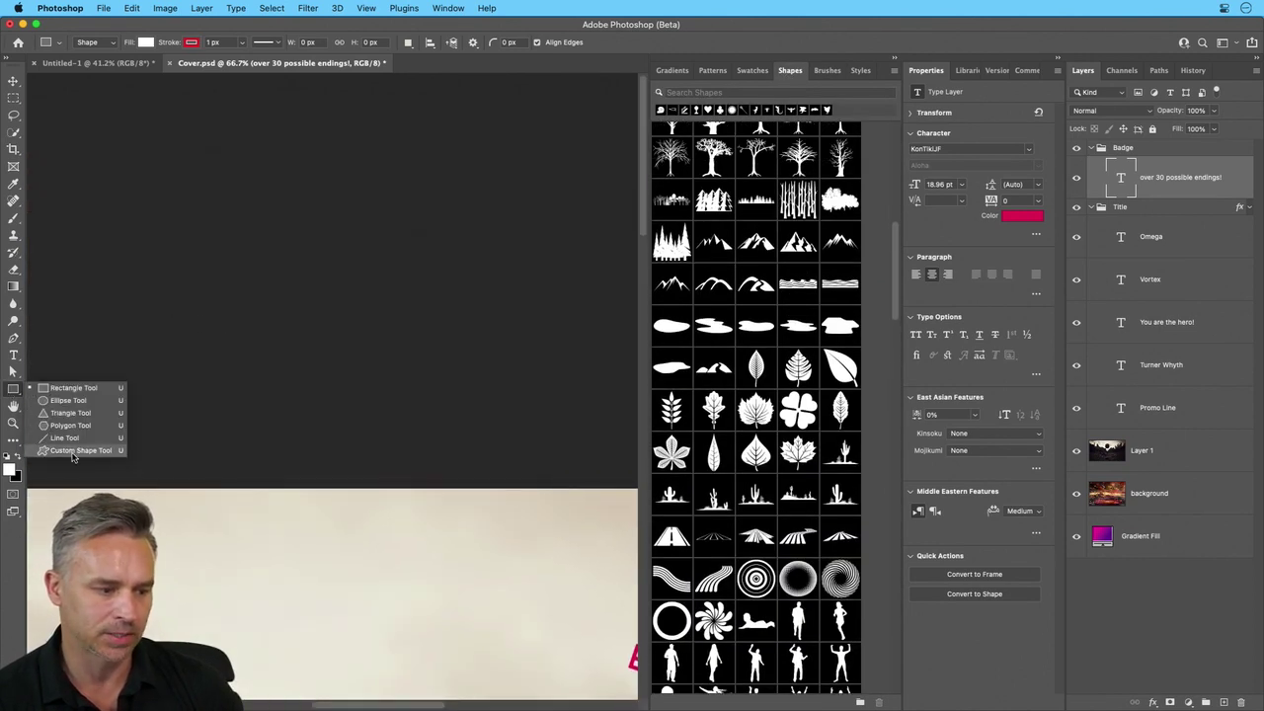
{"action": "left_click", "coordinate": [81, 450]}
{"action": "left_click", "coordinate": [530, 43]}
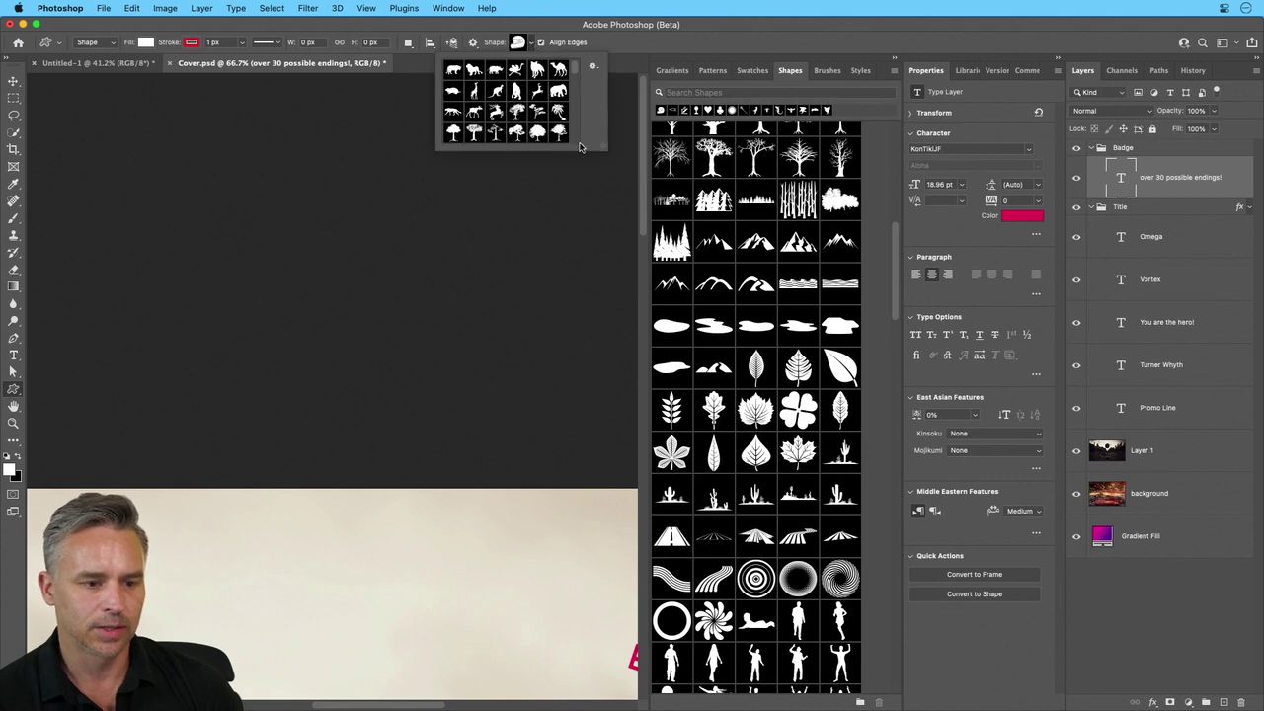
{"action": "left_click_drag", "start_coordinate": [599, 149], "coordinate": [632, 698]}
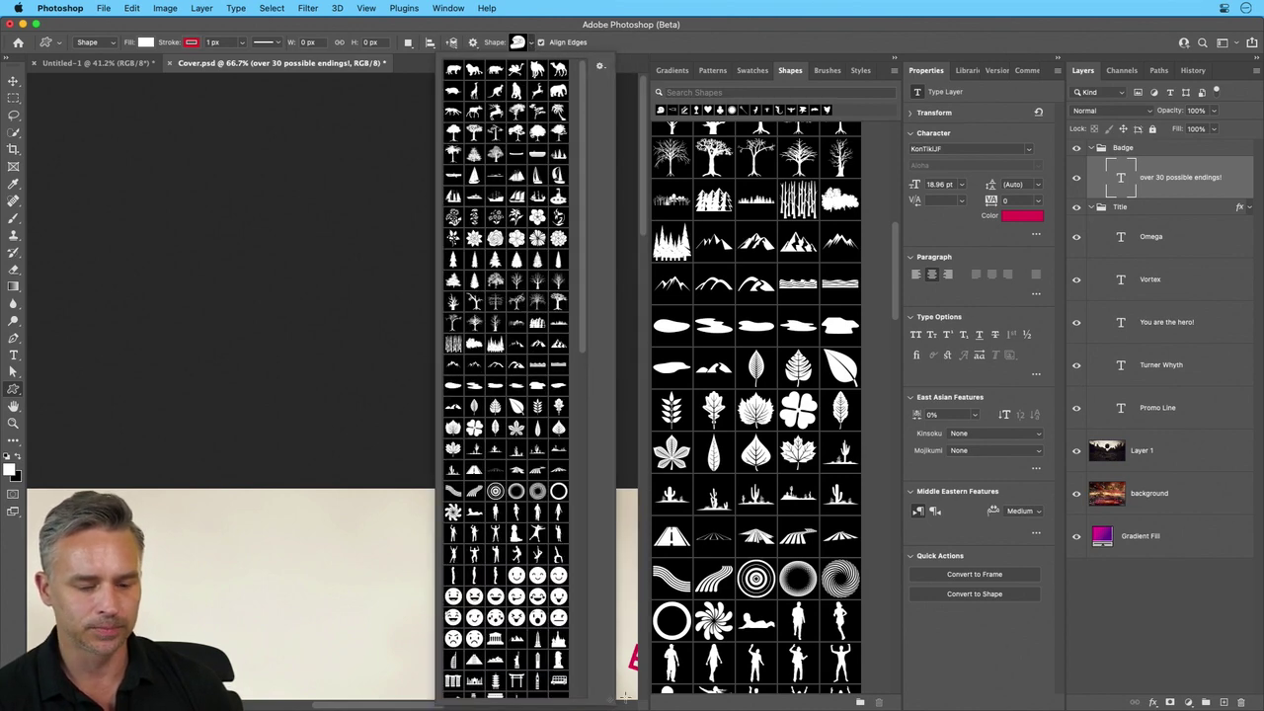
{"action": "scroll", "coordinate": [709, 681], "scroll_direction": "down", "scroll_amount": 10}
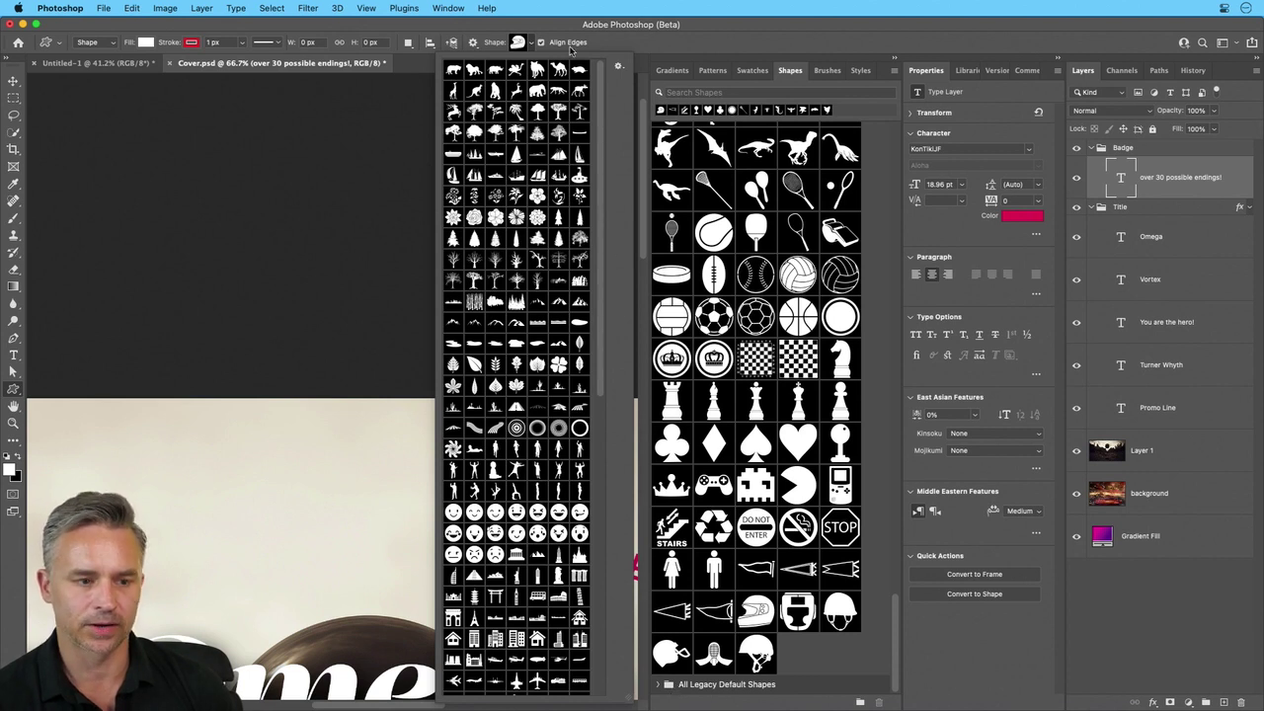
{"action": "left_click", "coordinate": [925, 54]}
{"action": "left_click", "coordinate": [894, 59]}
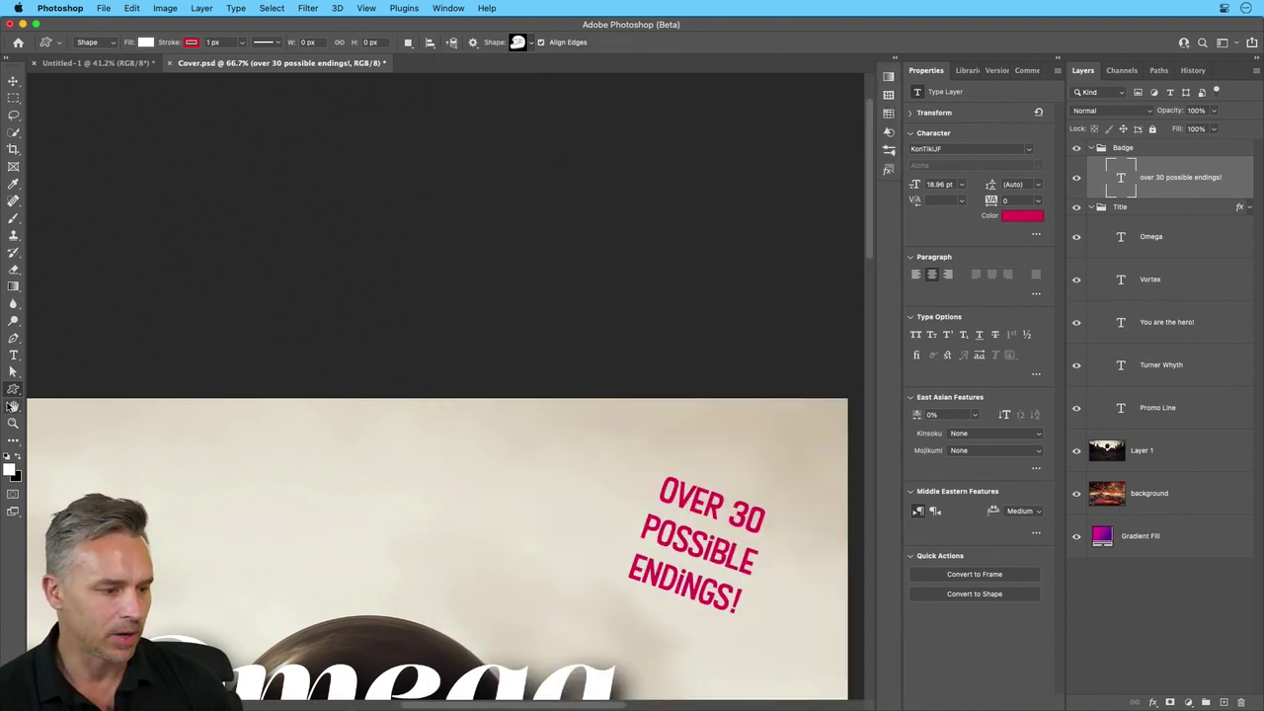
{"action": "left_click", "coordinate": [13, 390]}
Draw a red pentagon shape layer over the badge text and move it below the text
{"action": "left_click", "coordinate": [59, 428]}
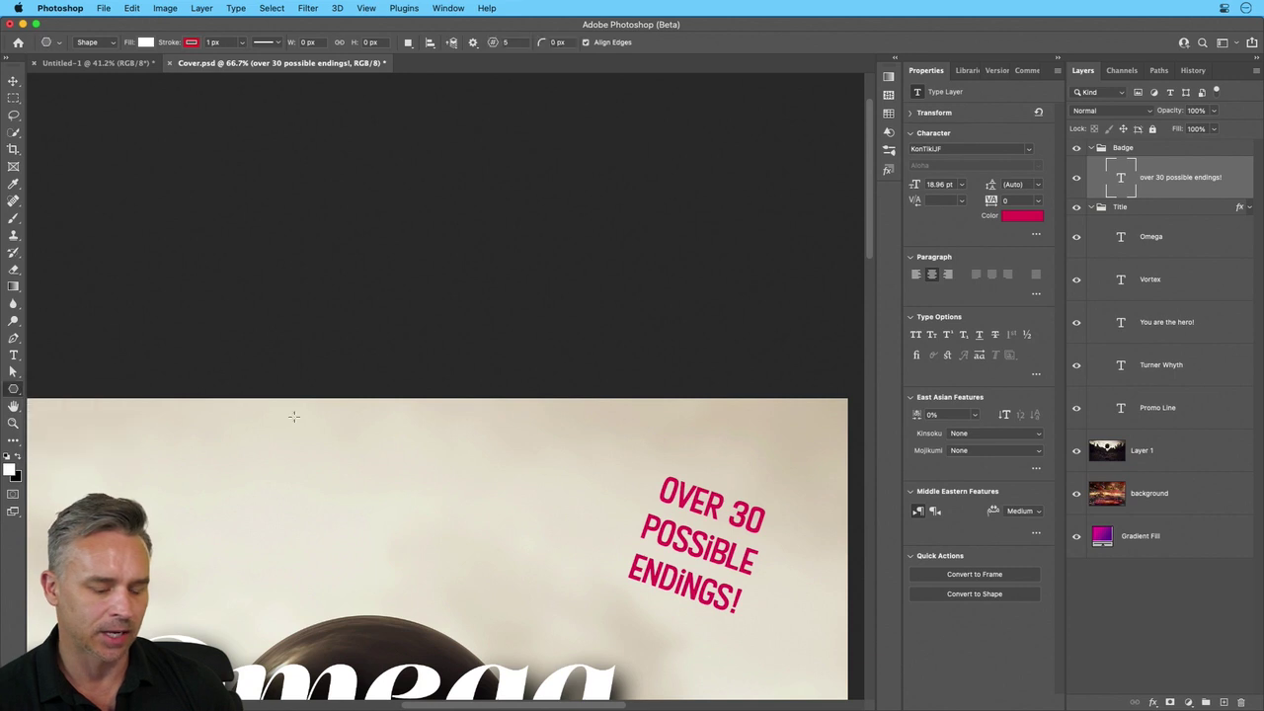
{"action": "left_click_drag", "start_coordinate": [803, 434], "coordinate": [821, 237]}
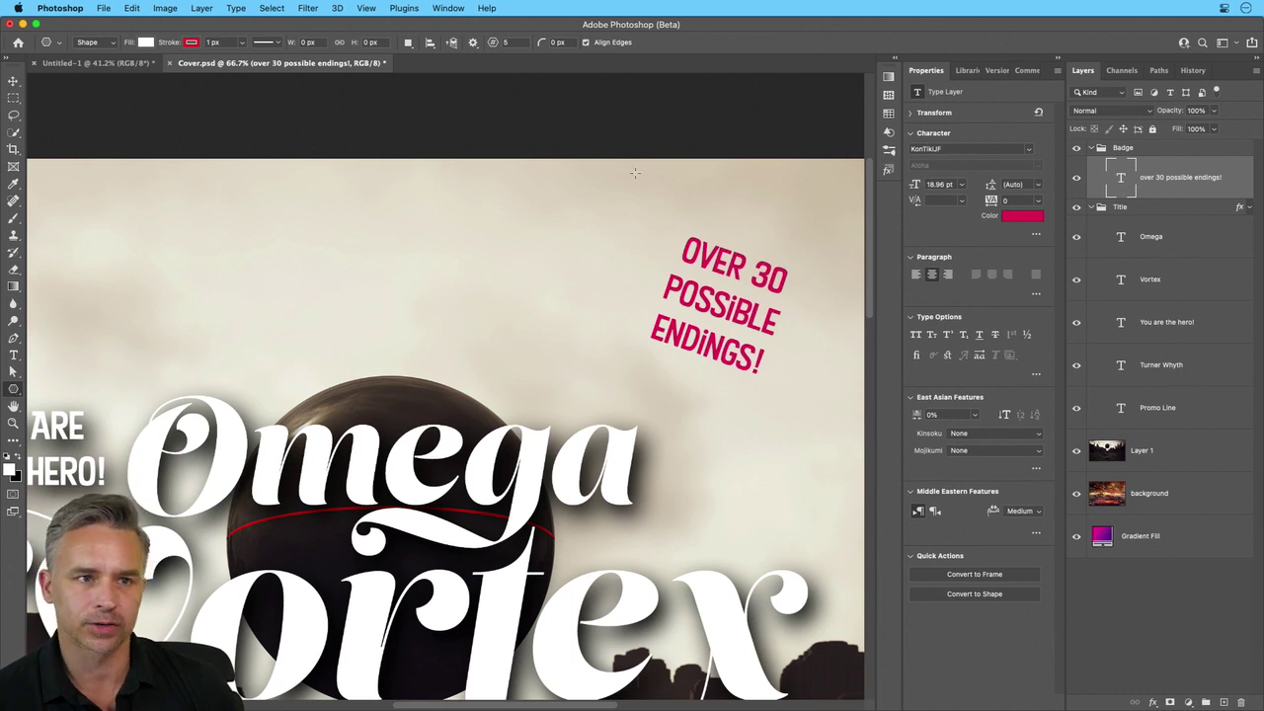
{"action": "left_click_drag", "start_coordinate": [612, 227], "coordinate": [858, 440]}
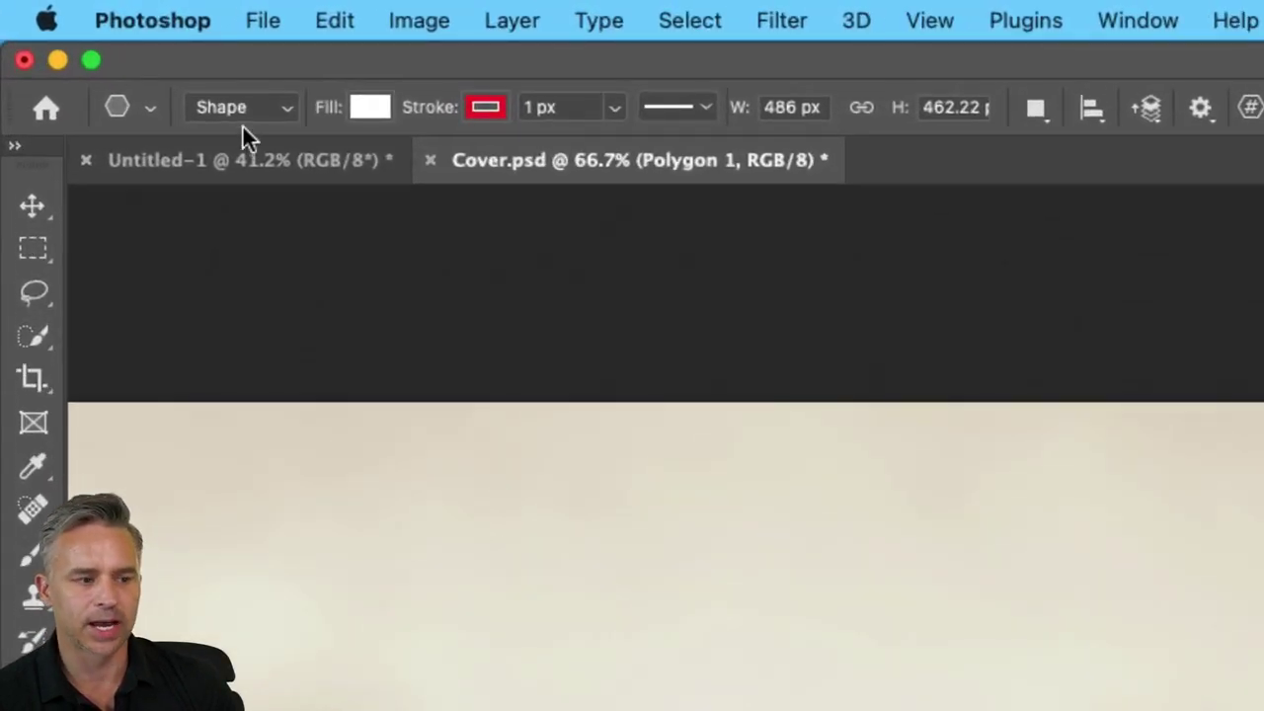
{"action": "left_click", "coordinate": [243, 109]}
{"action": "left_click", "coordinate": [242, 104]}
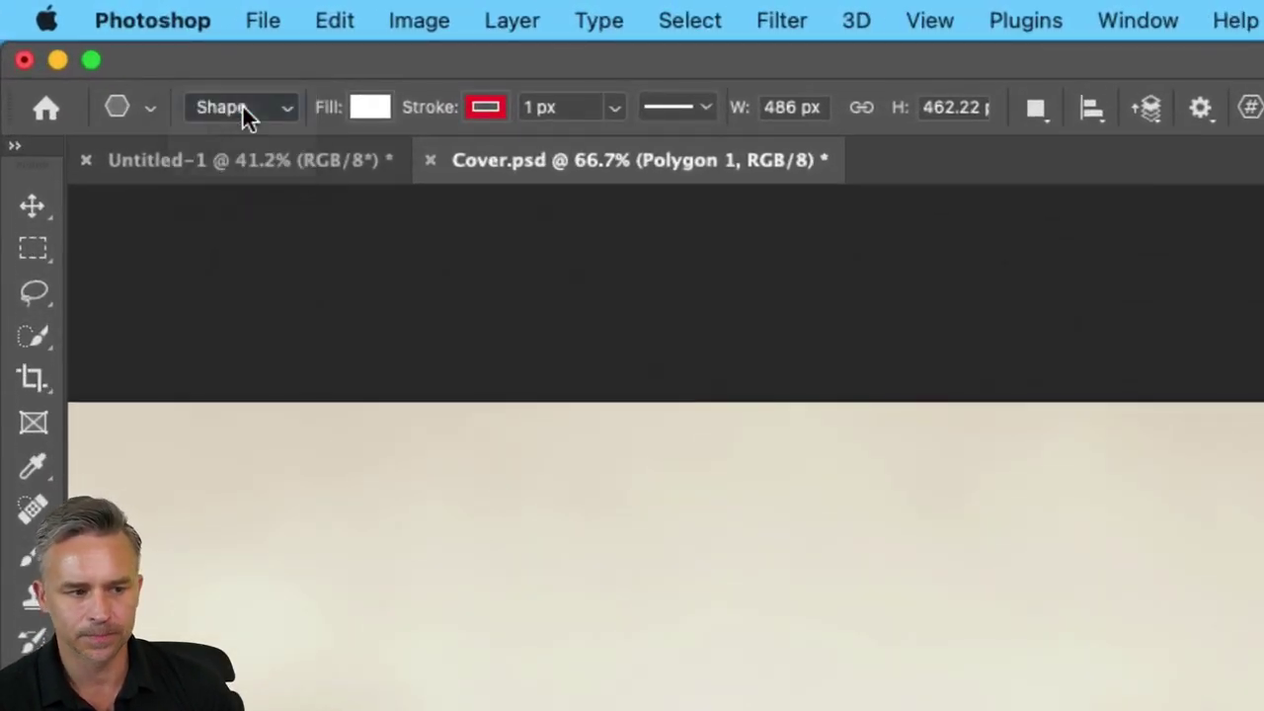
{"action": "left_click", "coordinate": [364, 110]}
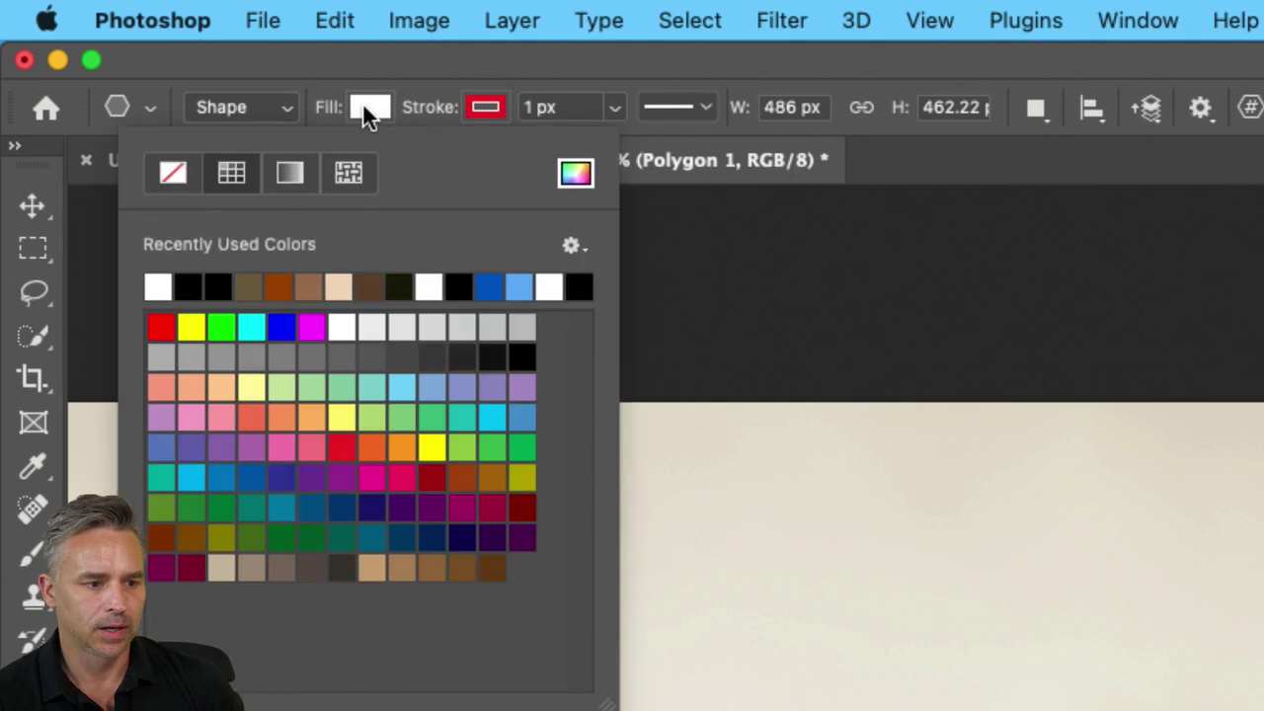
{"action": "left_click", "coordinate": [158, 324]}
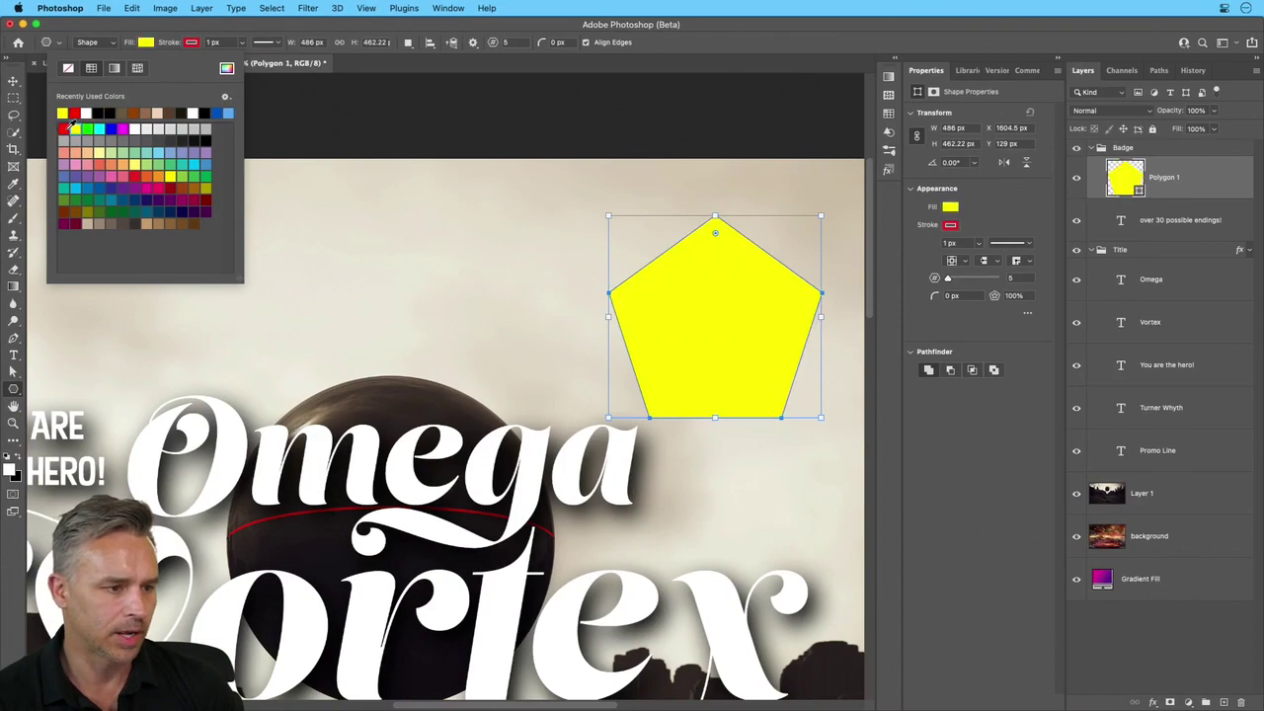
{"action": "left_click_drag", "start_coordinate": [1161, 179], "coordinate": [1190, 232]}
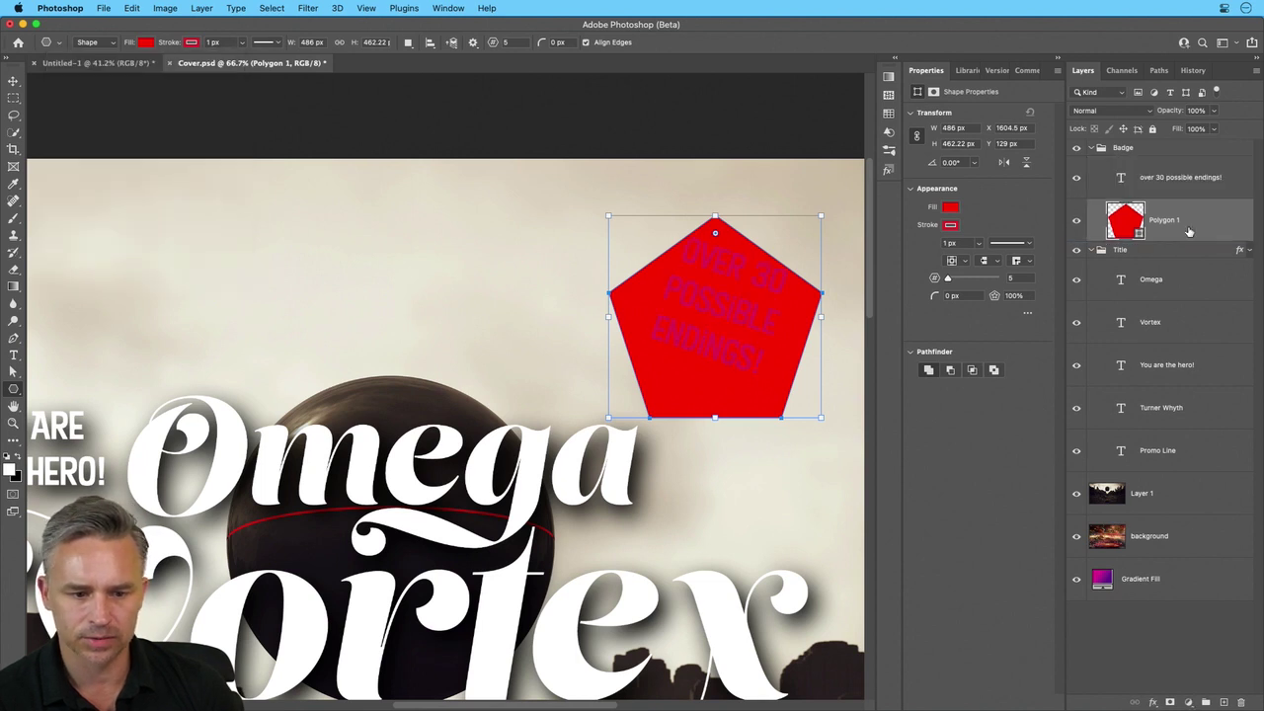
Set the pentagon fill to orange ff9c00 and its stroke to No Color
{"action": "left_click", "coordinate": [138, 46]}
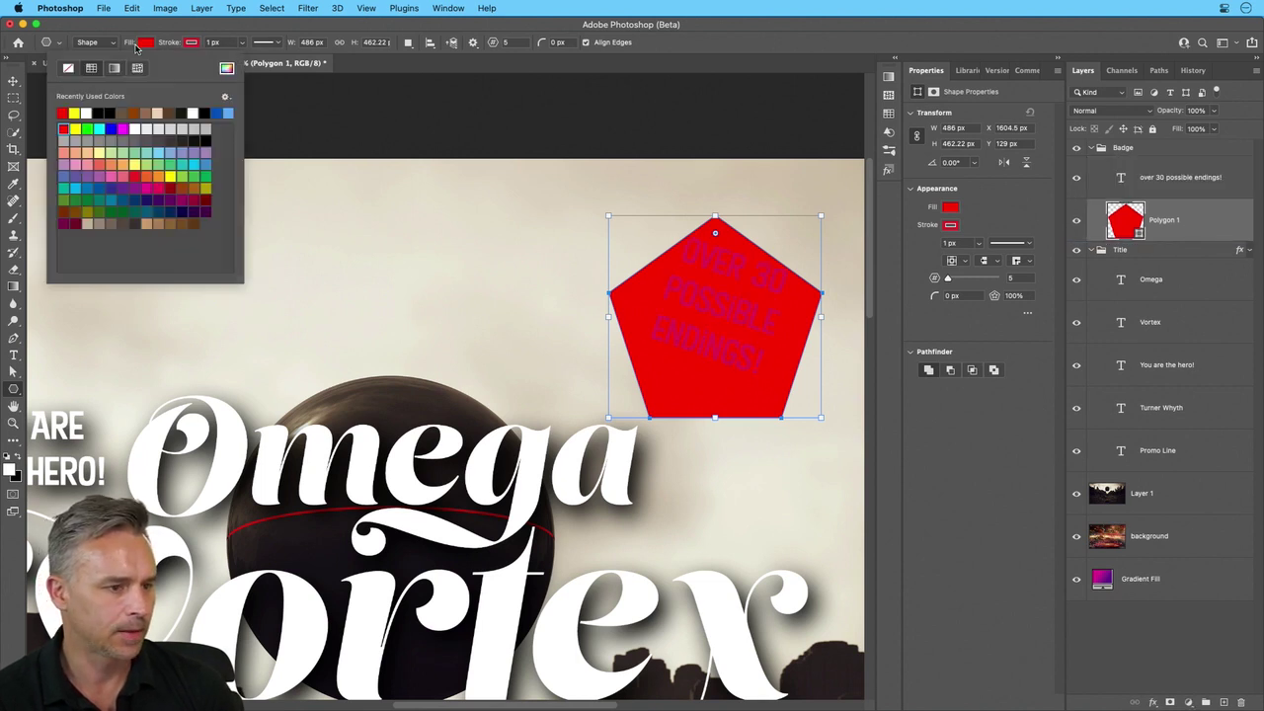
{"action": "left_click", "coordinate": [229, 68]}
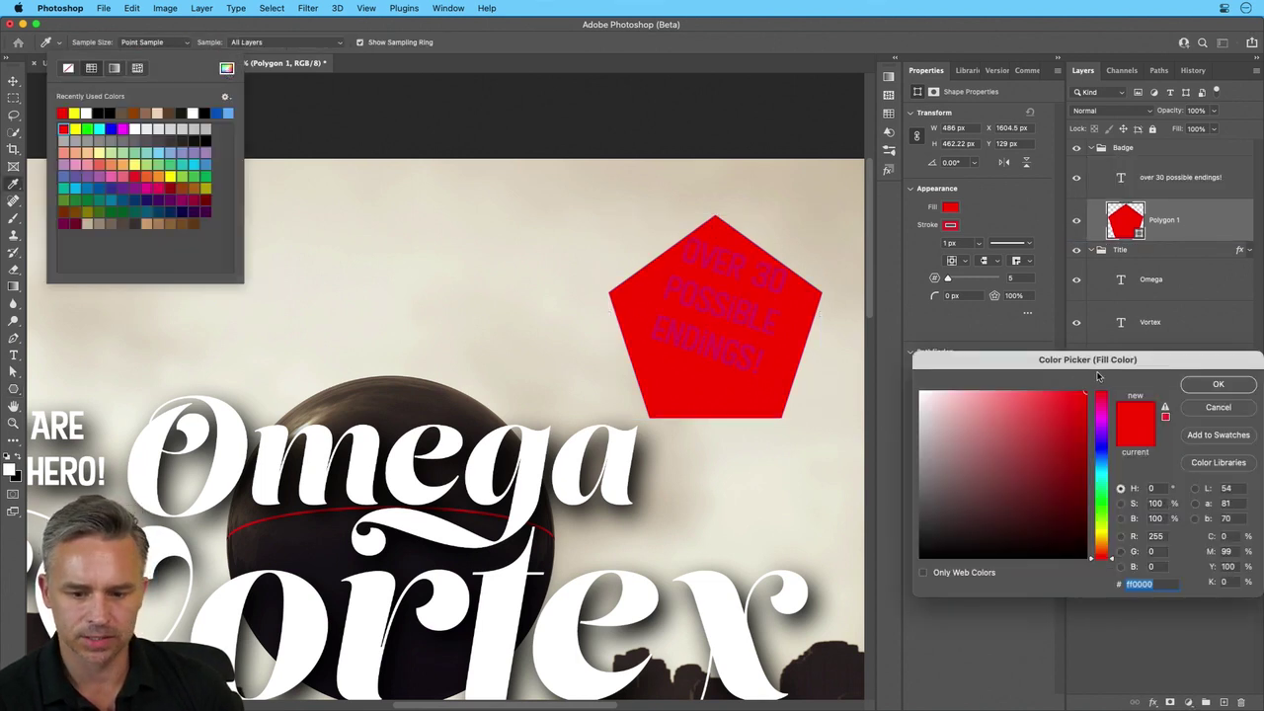
{"action": "left_click_drag", "start_coordinate": [1102, 393], "coordinate": [1109, 544]}
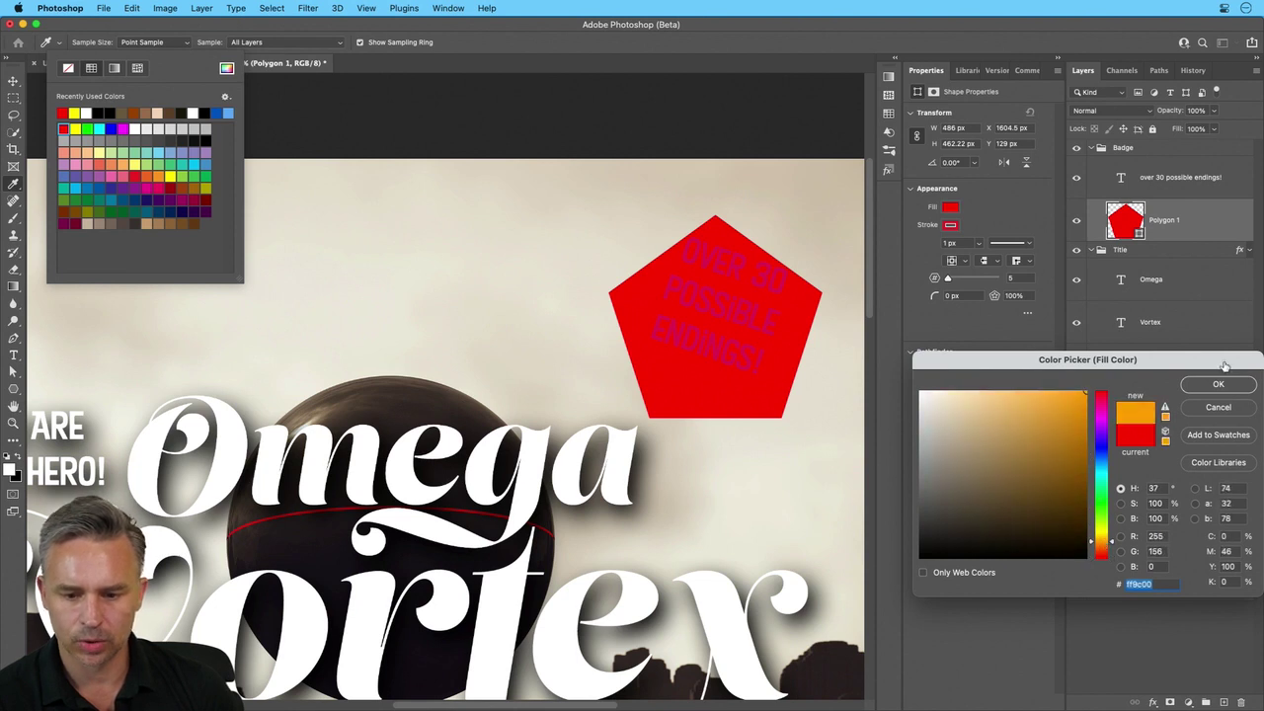
{"action": "left_click", "coordinate": [1221, 384]}
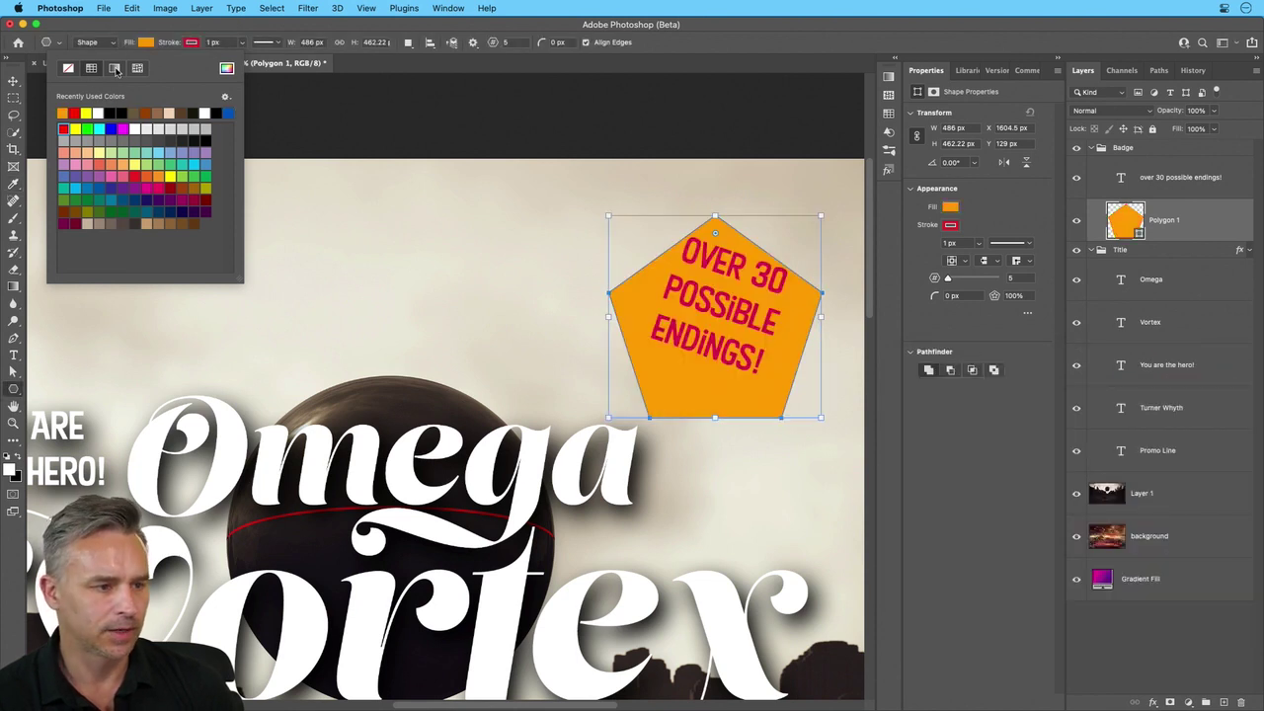
{"action": "left_click", "coordinate": [150, 37]}
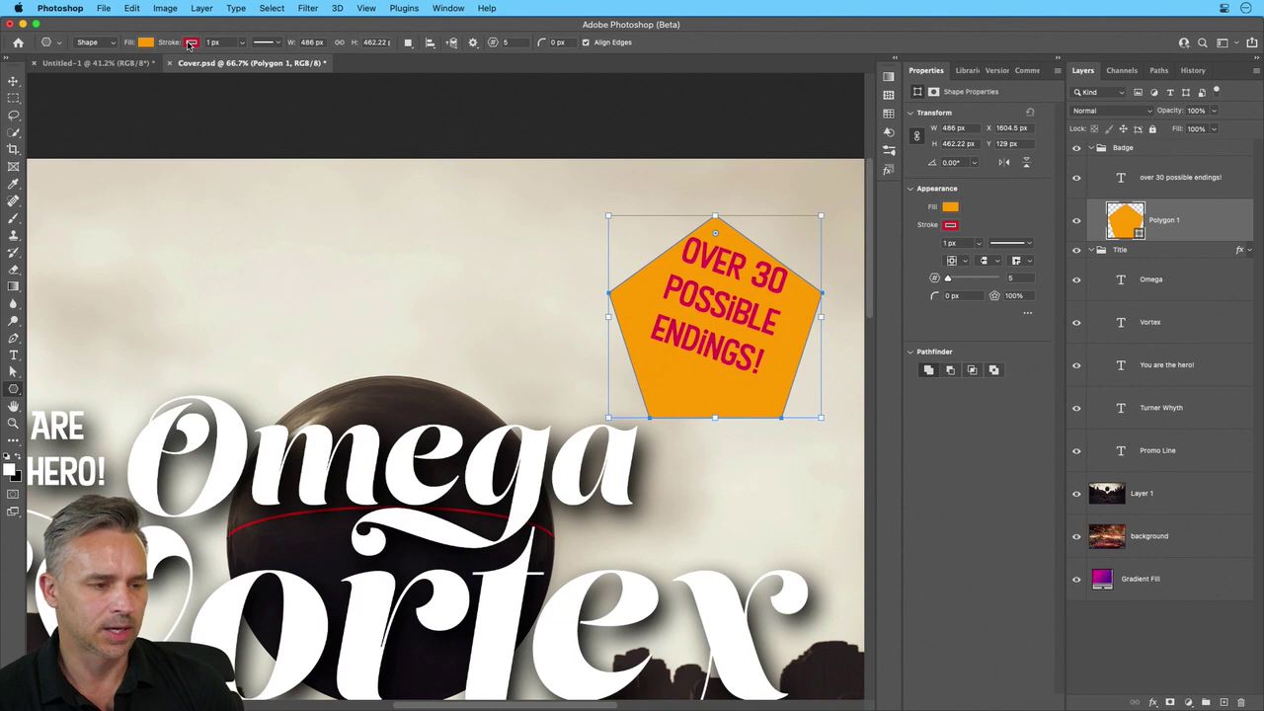
{"action": "left_click", "coordinate": [190, 42]}
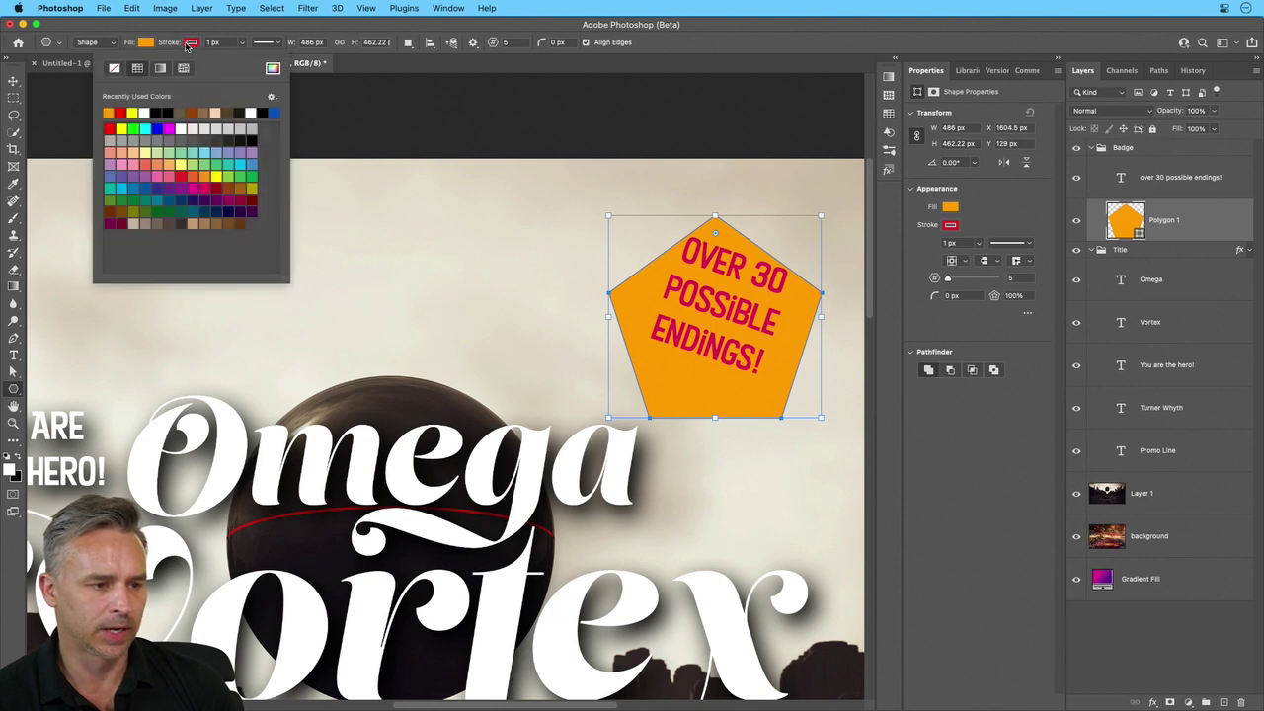
{"action": "left_click", "coordinate": [113, 69]}
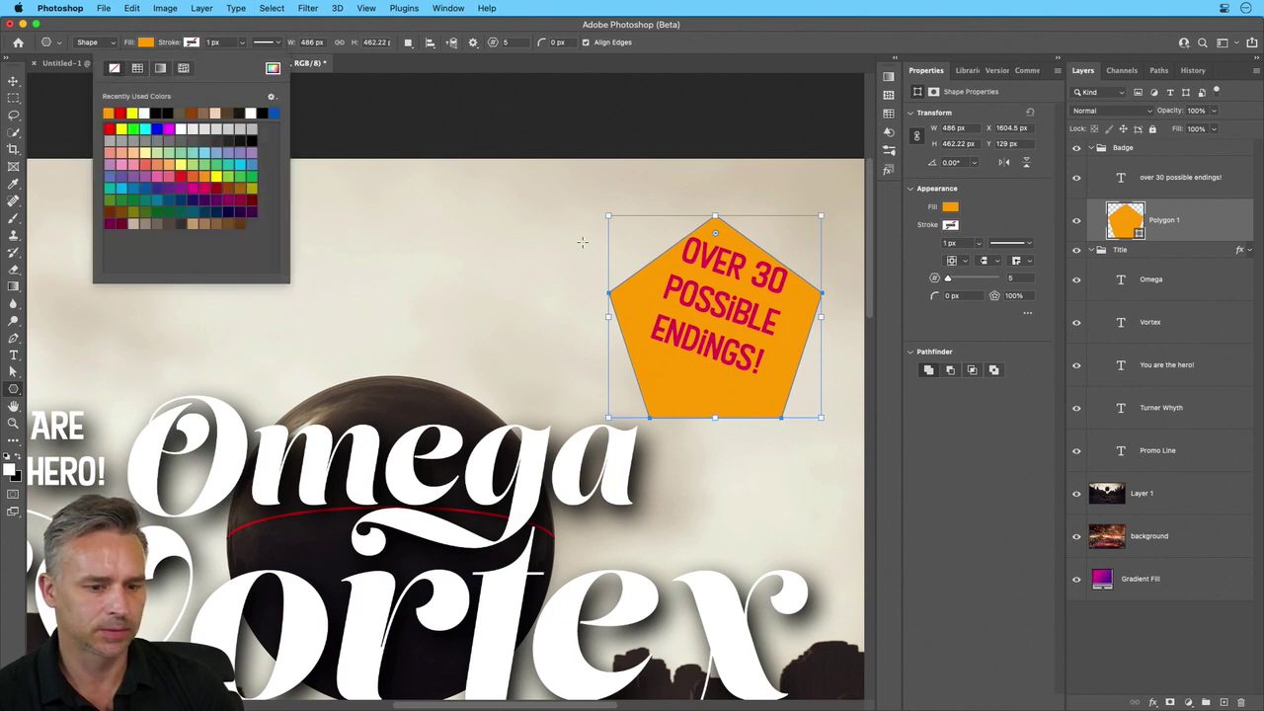
{"action": "left_click", "coordinate": [790, 74]}
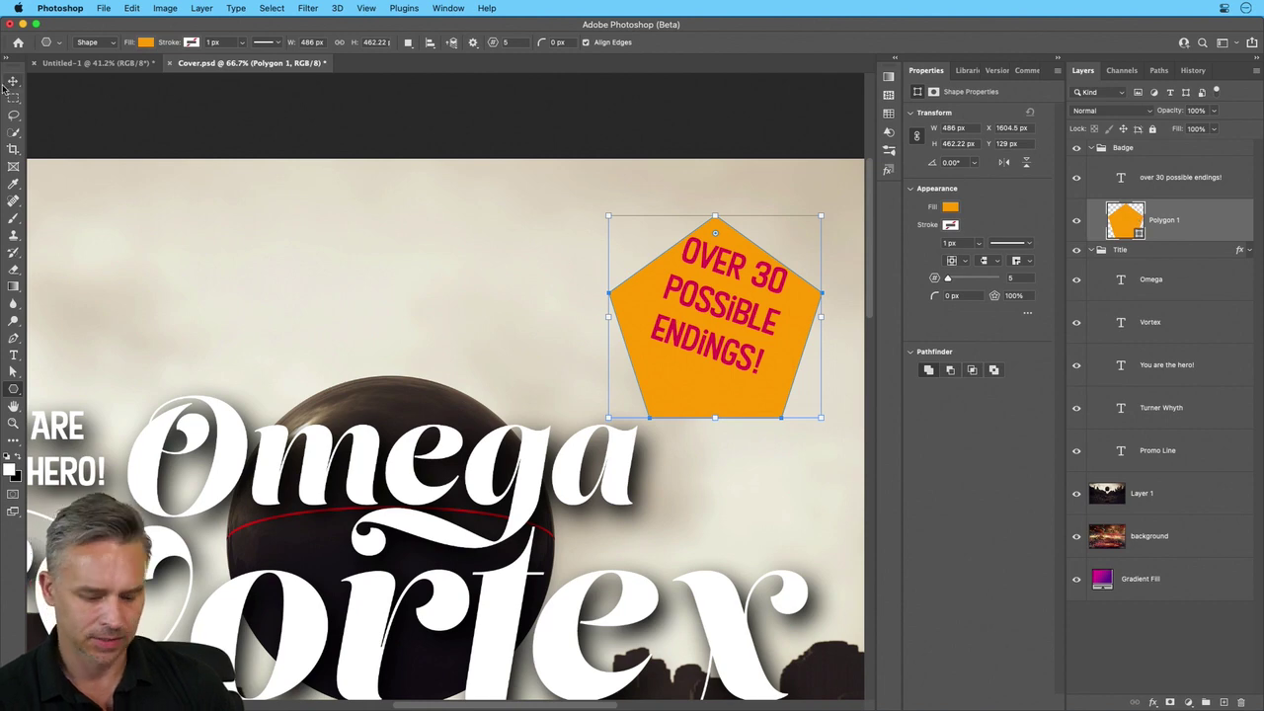
Zoom in and move the orange badge up slightly
{"action": "key", "text": "super+plus"}
{"action": "scroll", "coordinate": [251, 217], "scroll_direction": "right", "scroll_amount": 5}
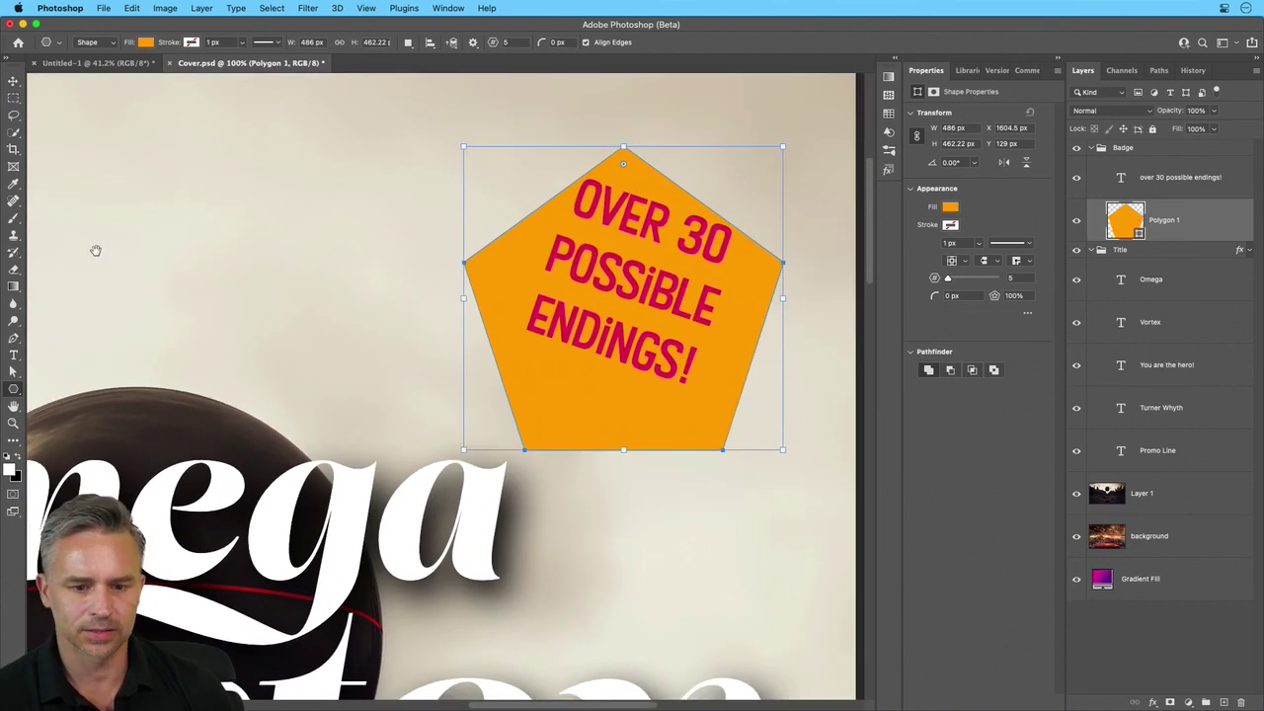
{"action": "left_click", "coordinate": [13, 80]}
{"action": "left_click_drag", "start_coordinate": [607, 405], "coordinate": [614, 363]}
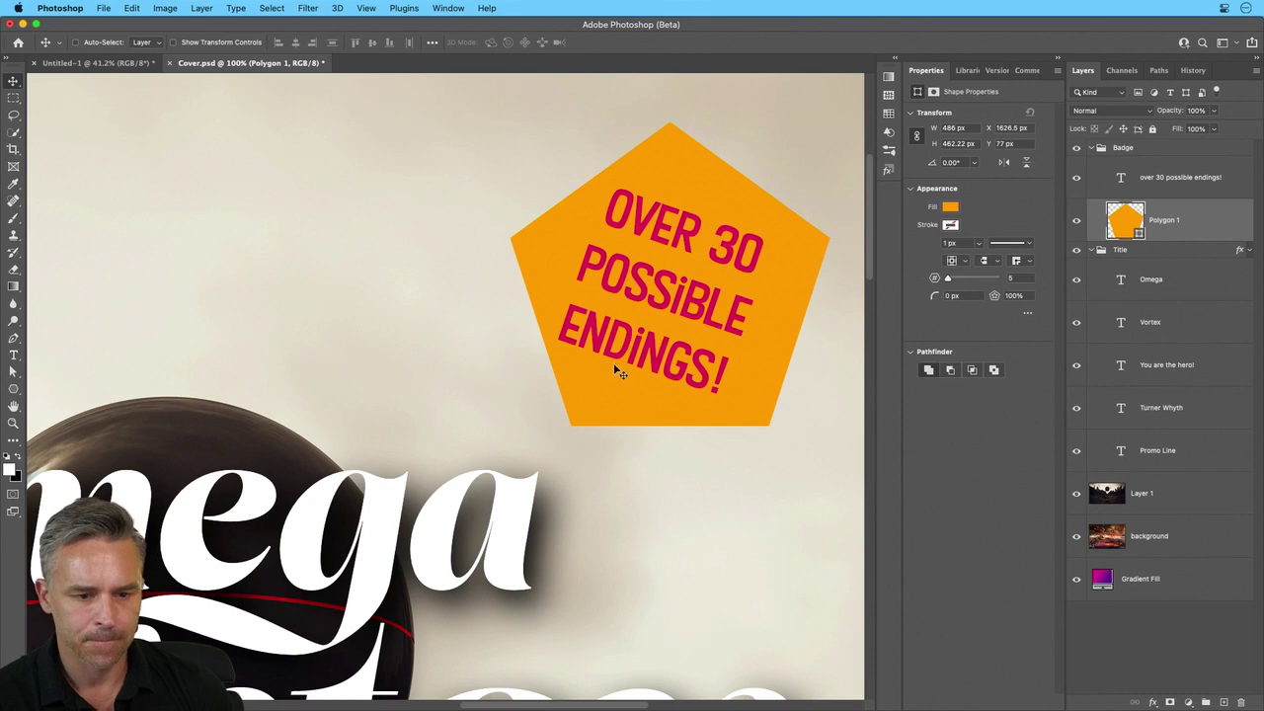
Make the badge a 13-sided star at 85% star ratio and move it down slightly
{"action": "left_click", "coordinate": [13, 372]}
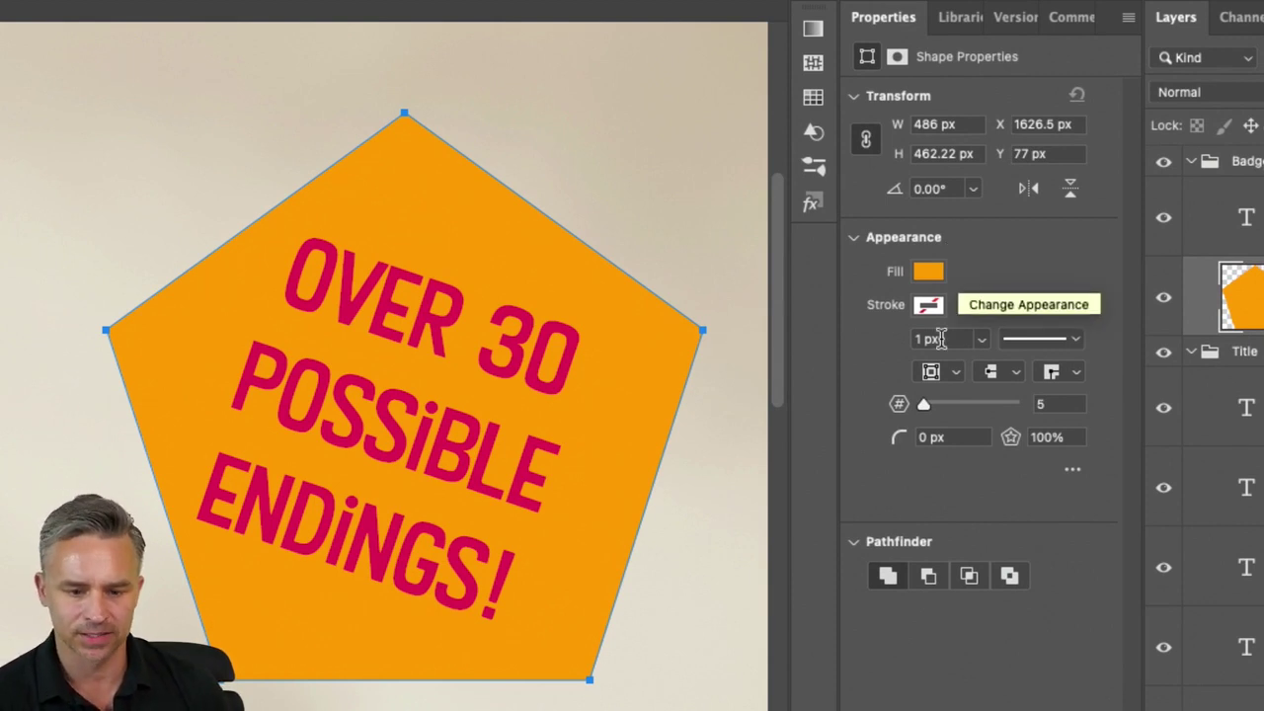
{"action": "mouse_move", "coordinate": [932, 413]}
{"action": "left_mouse_down"}
{"action": "mouse_move", "coordinate": [1036, 409]}
{"action": "mouse_move", "coordinate": [917, 406]}
{"action": "mouse_move", "coordinate": [927, 413]}
{"action": "left_mouse_up"}
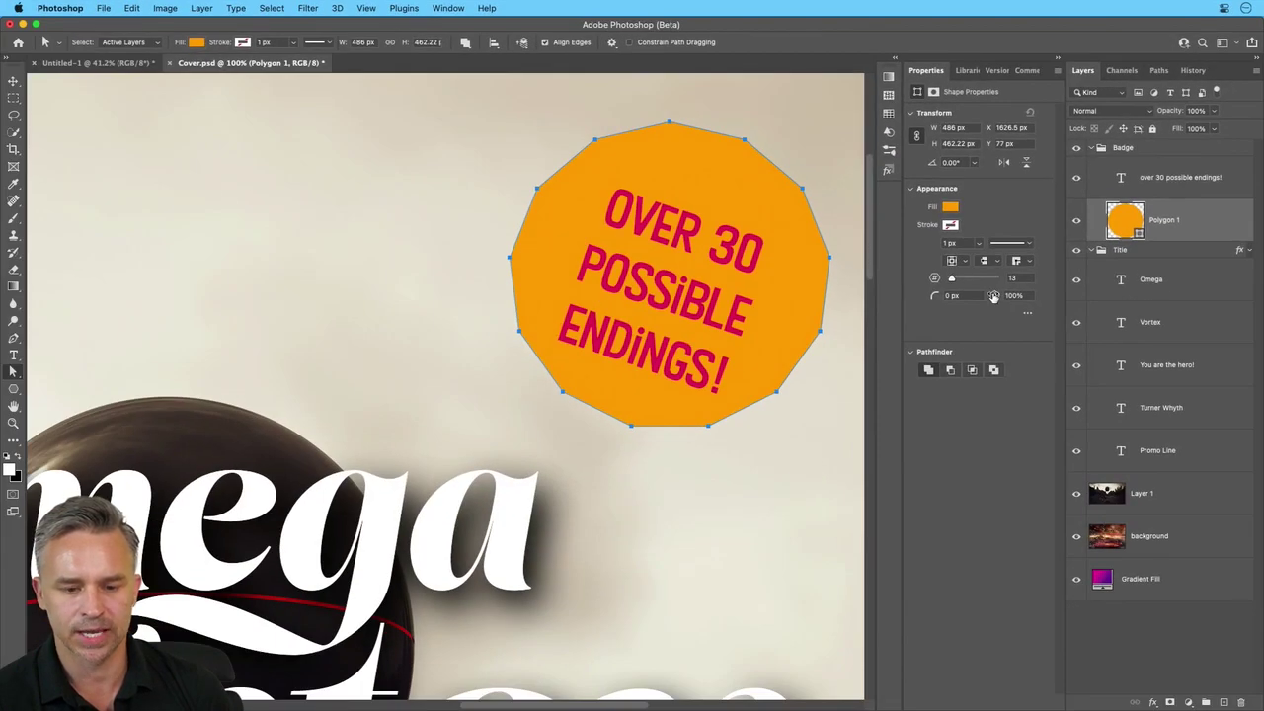
{"action": "left_click_drag", "start_coordinate": [993, 296], "coordinate": [1048, 299]}
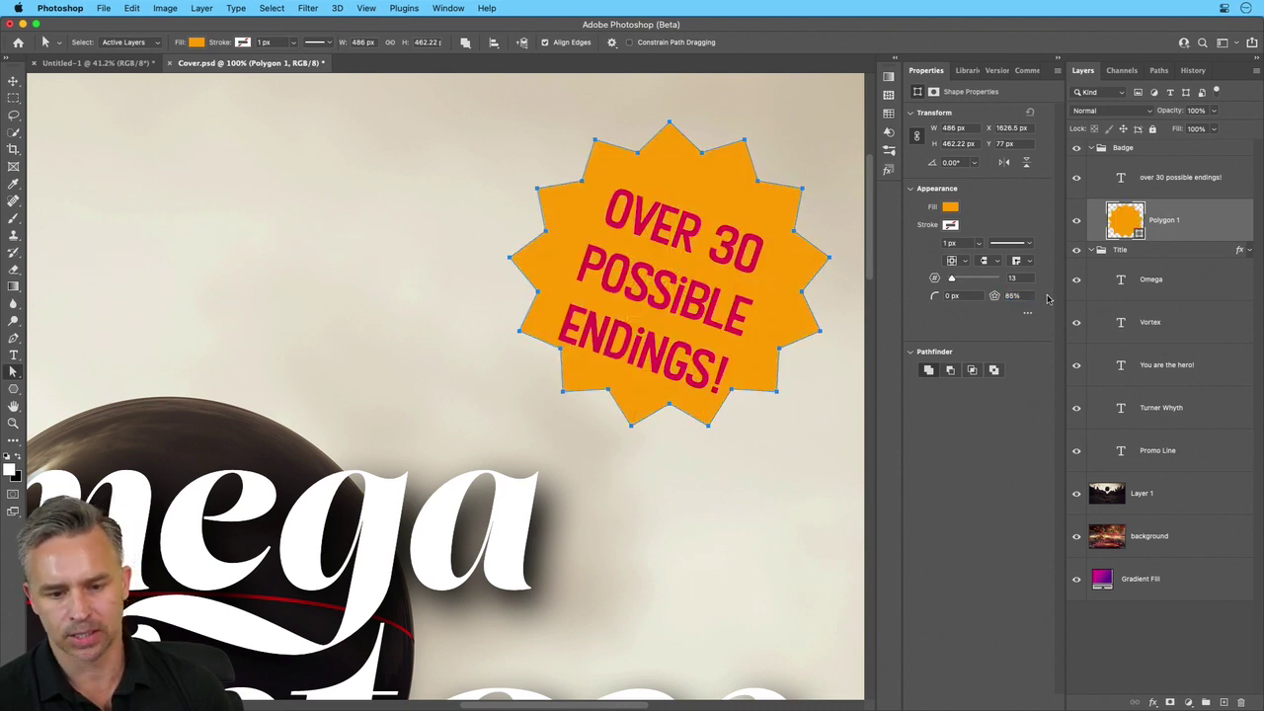
{"action": "left_click", "coordinate": [14, 80]}
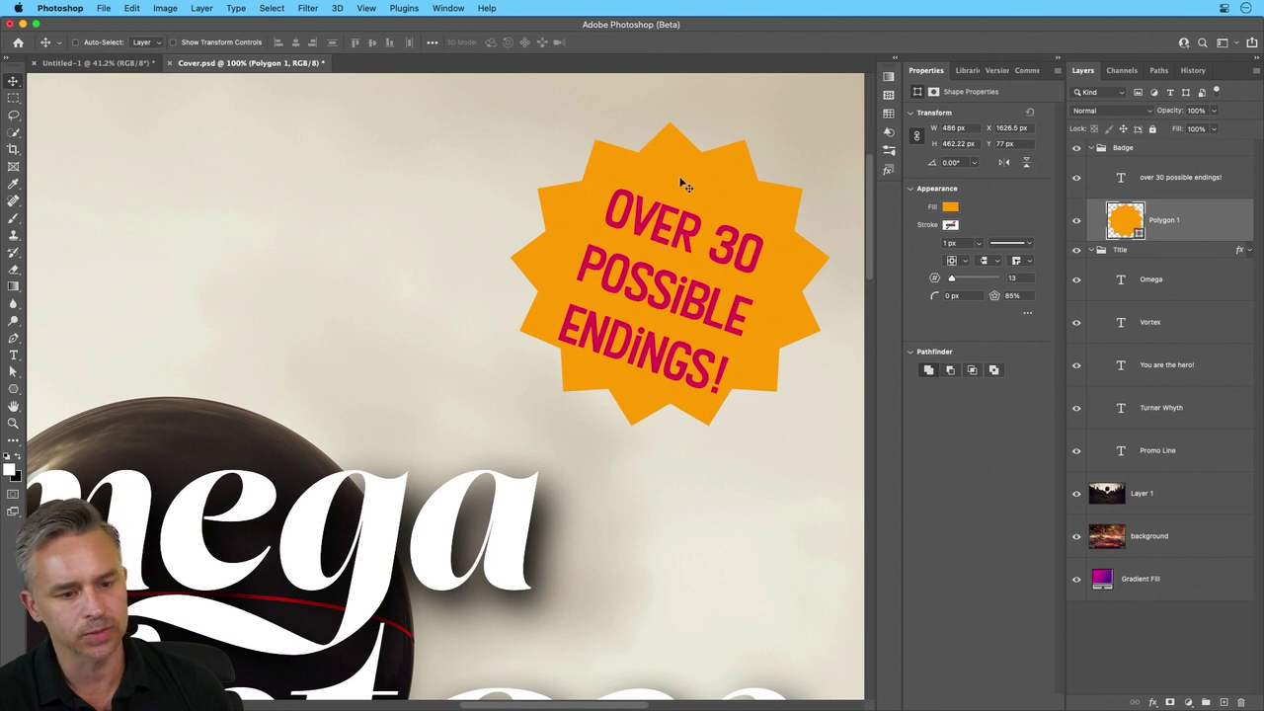
{"action": "left_click_drag", "start_coordinate": [681, 174], "coordinate": [678, 190]}
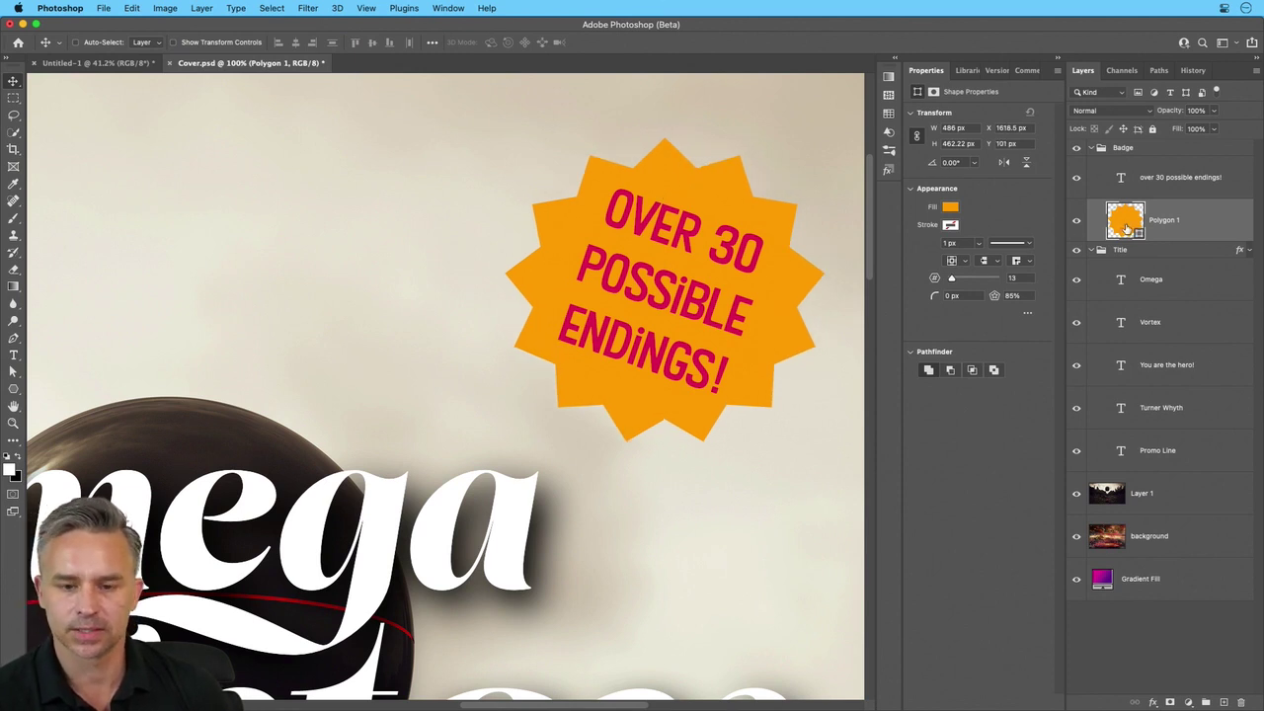
Try a black dashed outline, remove it, and round the star's corners to 31.86 px
{"action": "left_click", "coordinate": [1020, 245]}
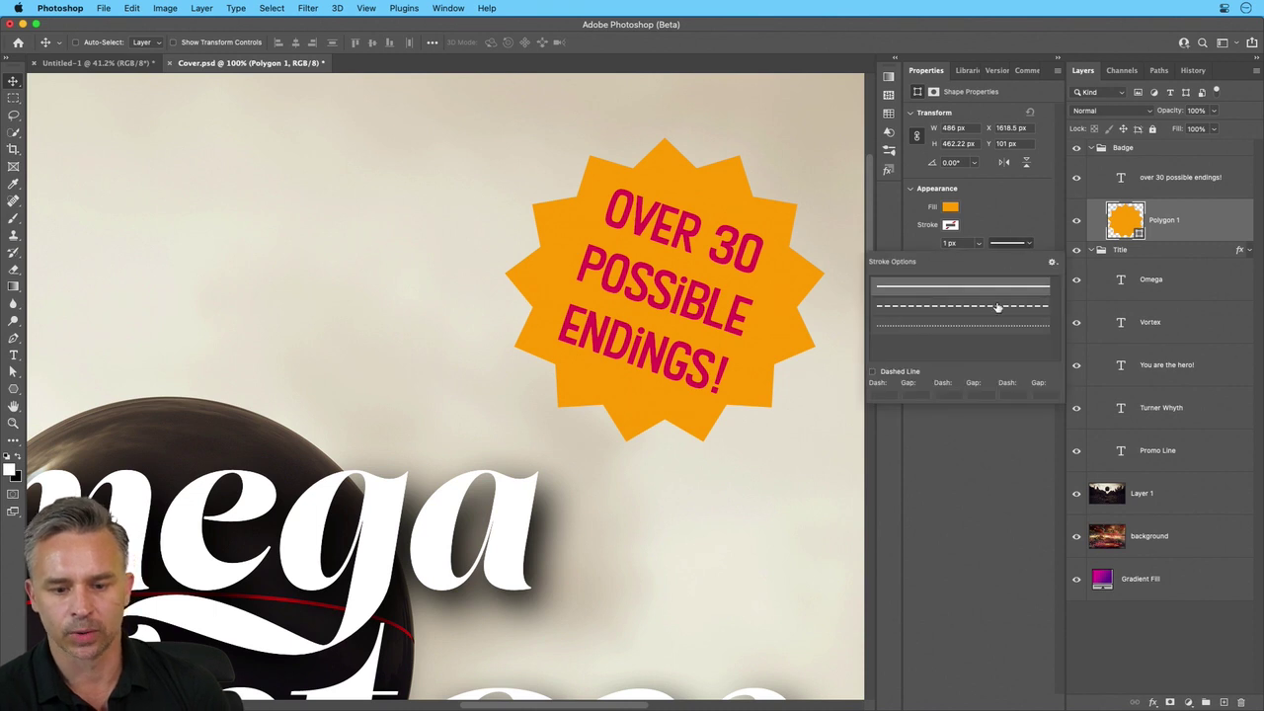
{"action": "left_click", "coordinate": [998, 312]}
{"action": "left_click", "coordinate": [950, 225]}
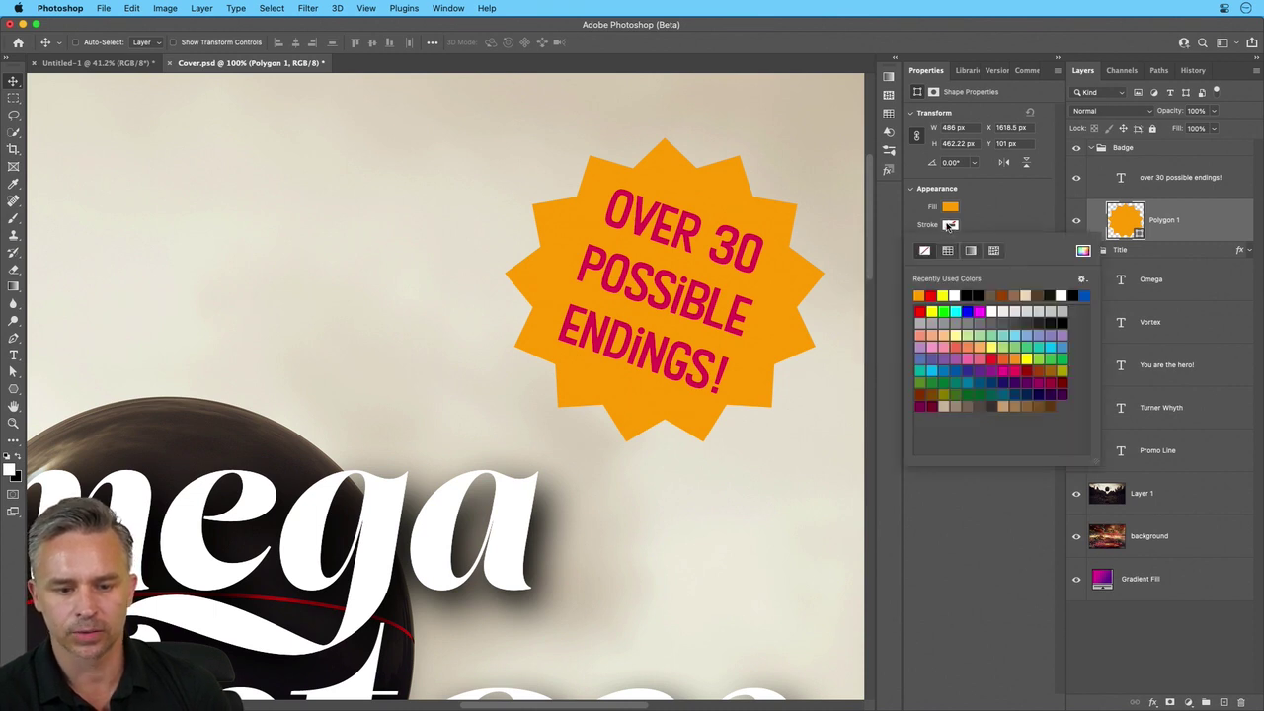
{"action": "left_click", "coordinate": [974, 296]}
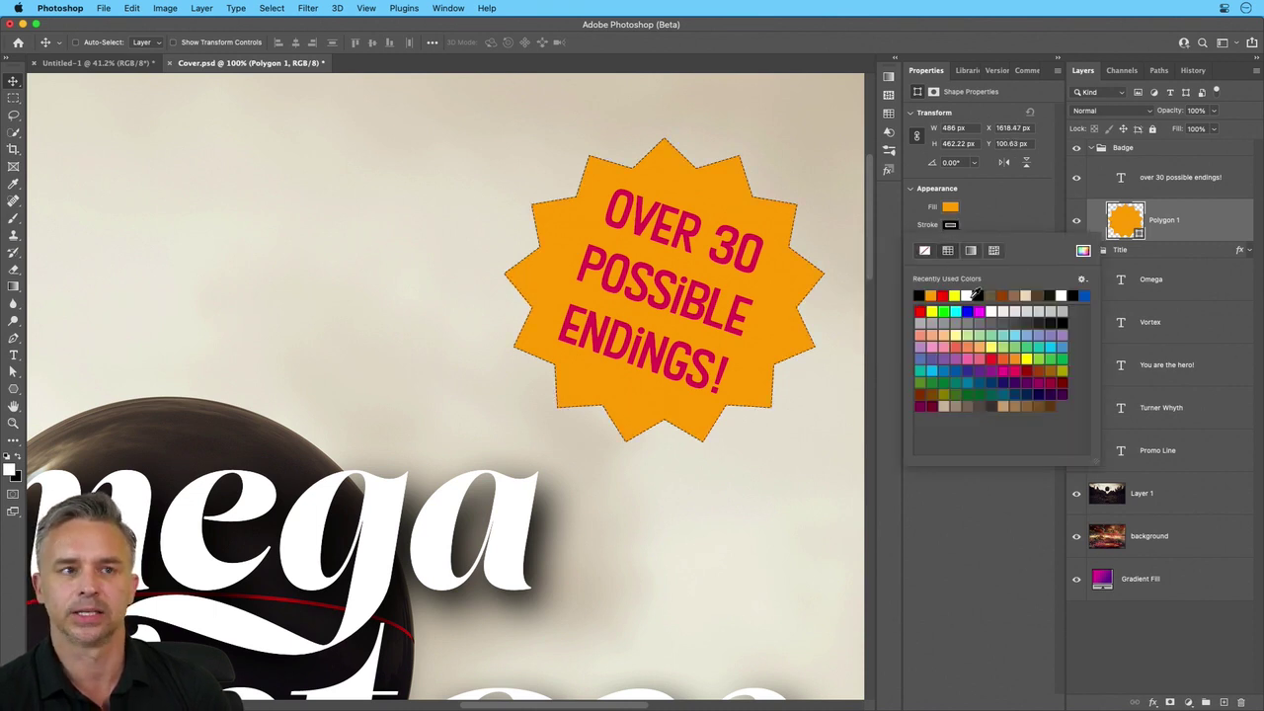
{"action": "left_click", "coordinate": [924, 251]}
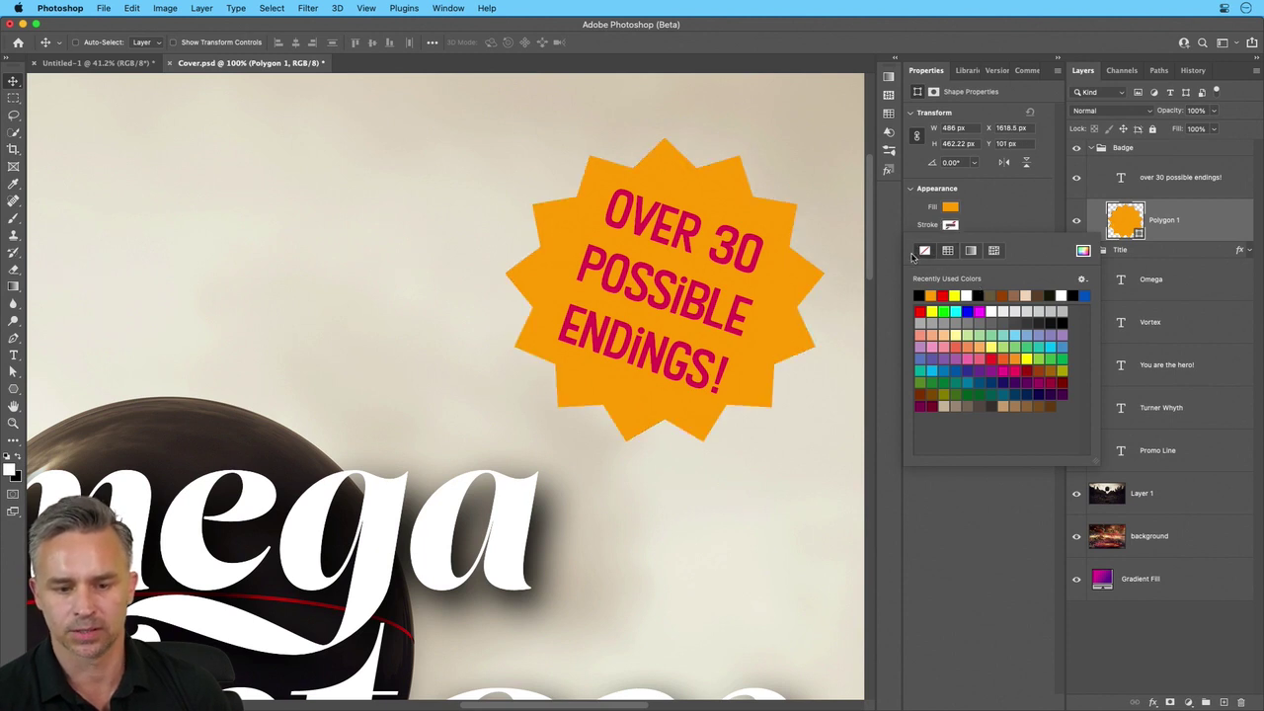
{"action": "left_click", "coordinate": [1000, 197]}
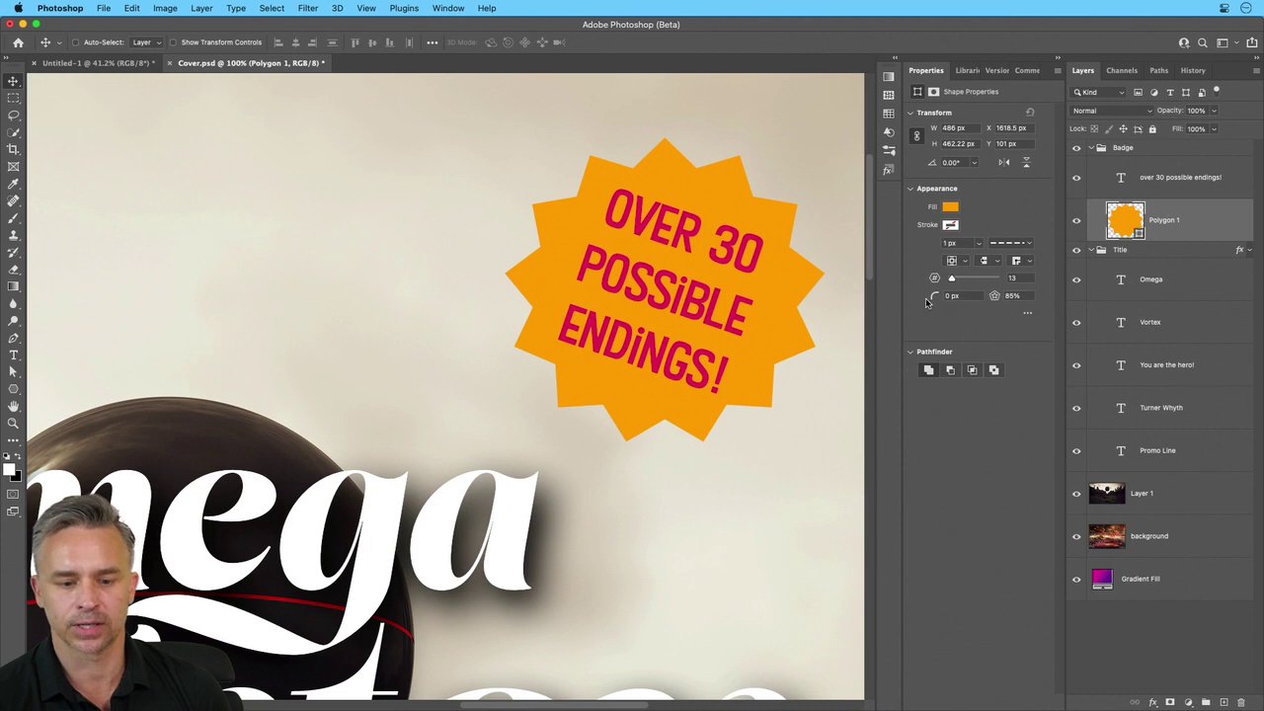
{"action": "left_click_drag", "start_coordinate": [933, 299], "coordinate": [958, 297]}
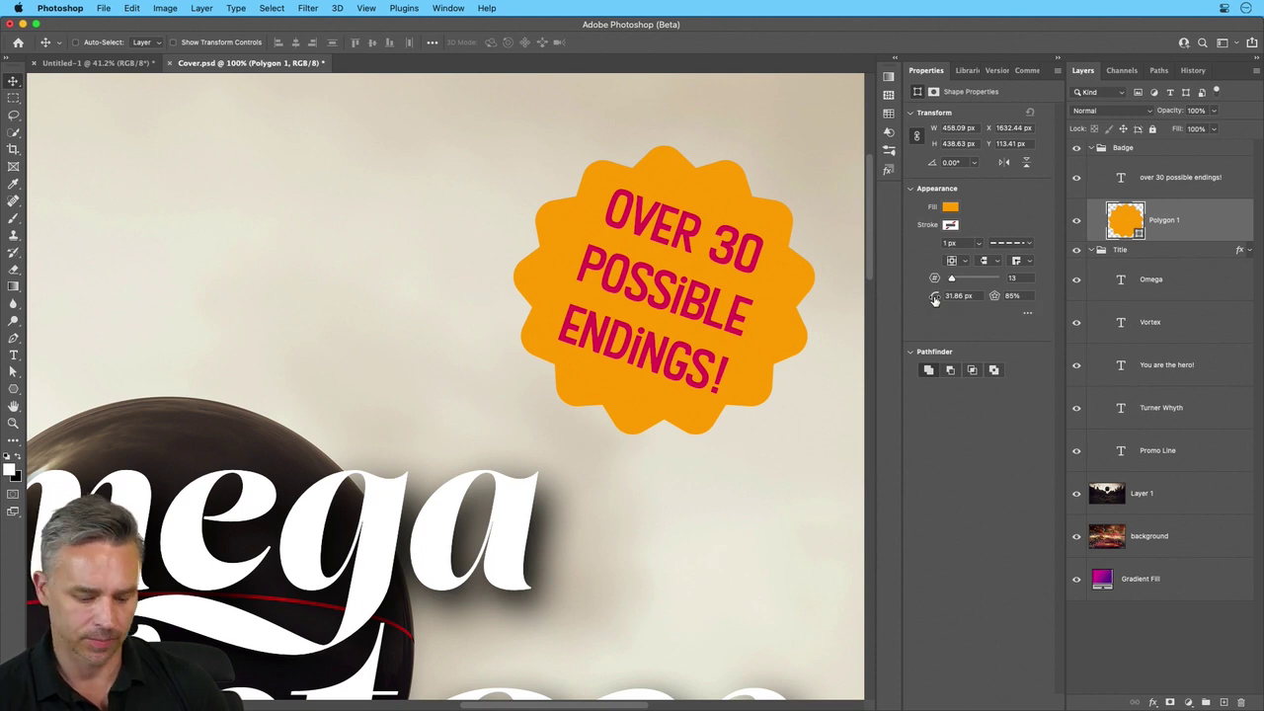
Fit the whole Omega Vortex cover on screen with Cmd+0
{"action": "key", "text": "super+0"}
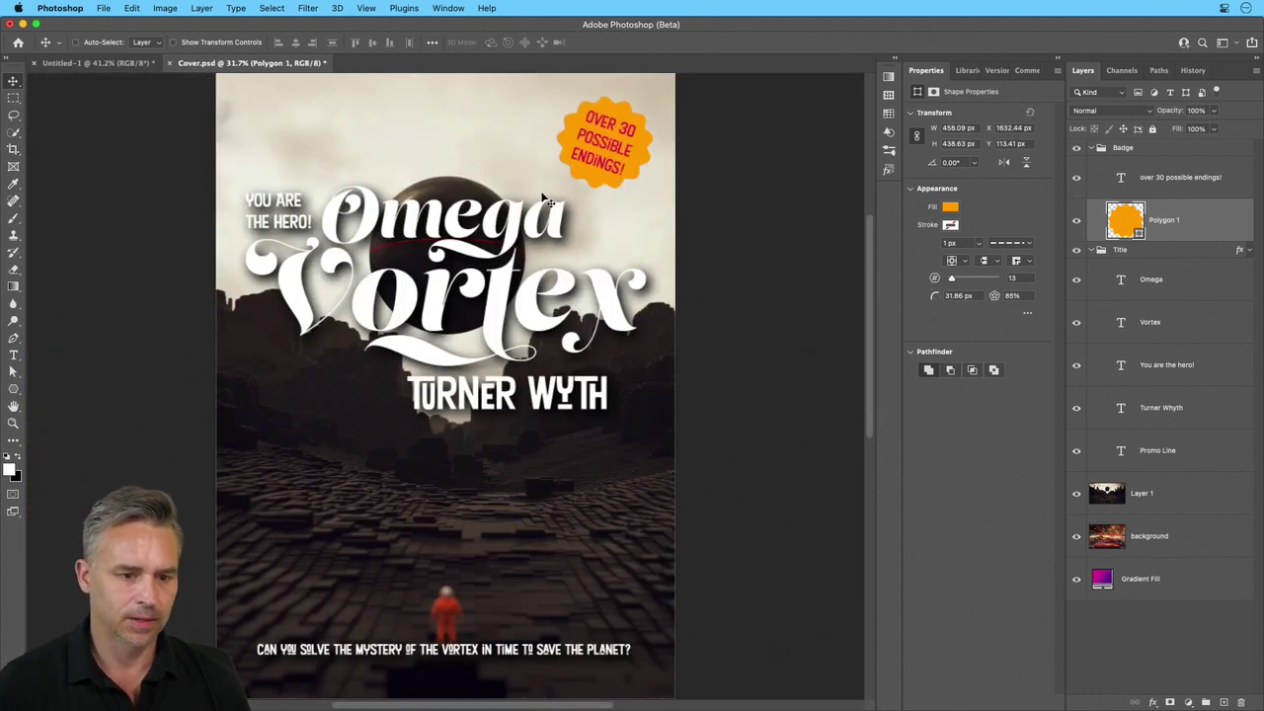
{"action": "left_click", "coordinate": [14, 389]}
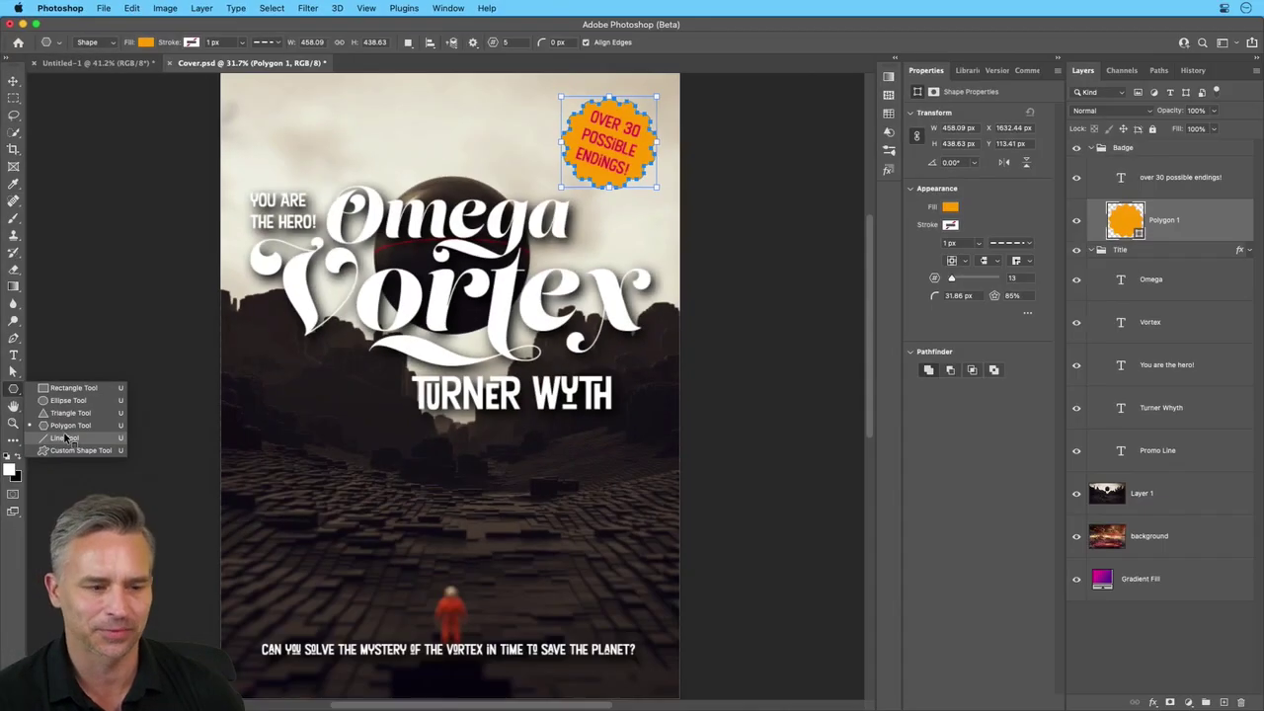
{"action": "key", "text": "Escape"}
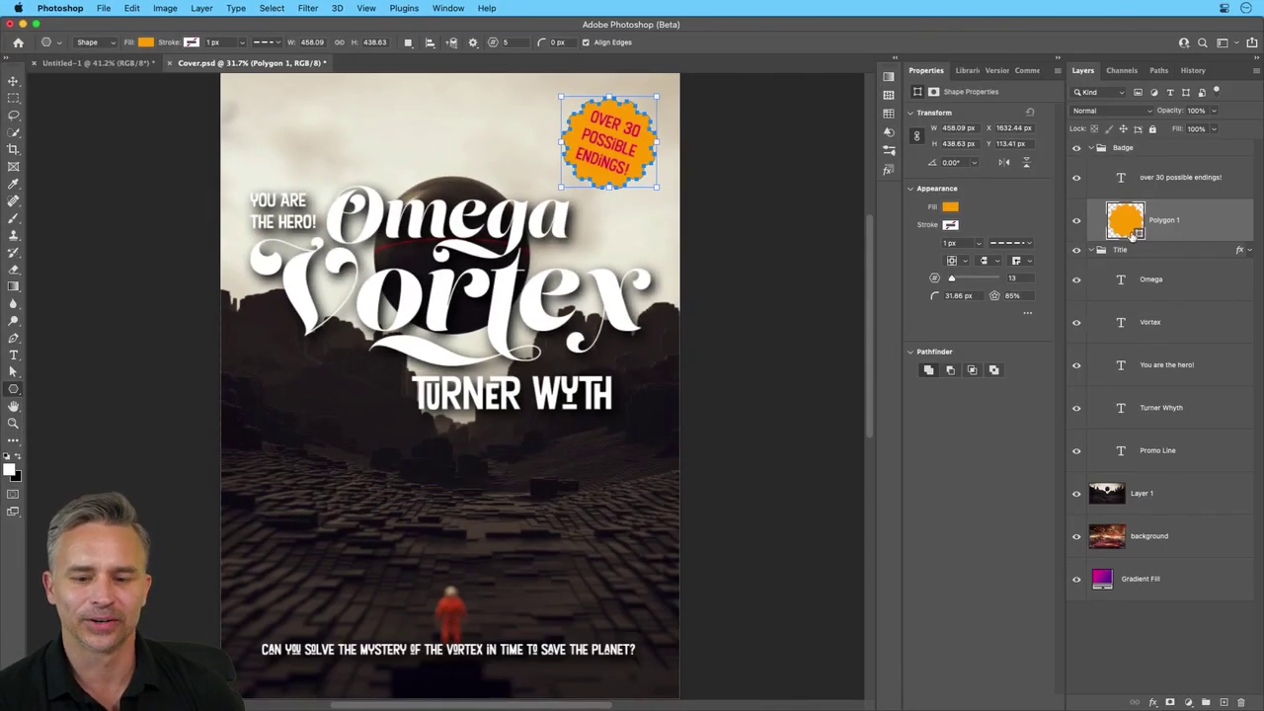
Collapse the Badge group in the Layers panel and select Layer 1
{"action": "left_click", "coordinate": [1173, 180]}
{"action": "left_click", "coordinate": [1154, 150]}
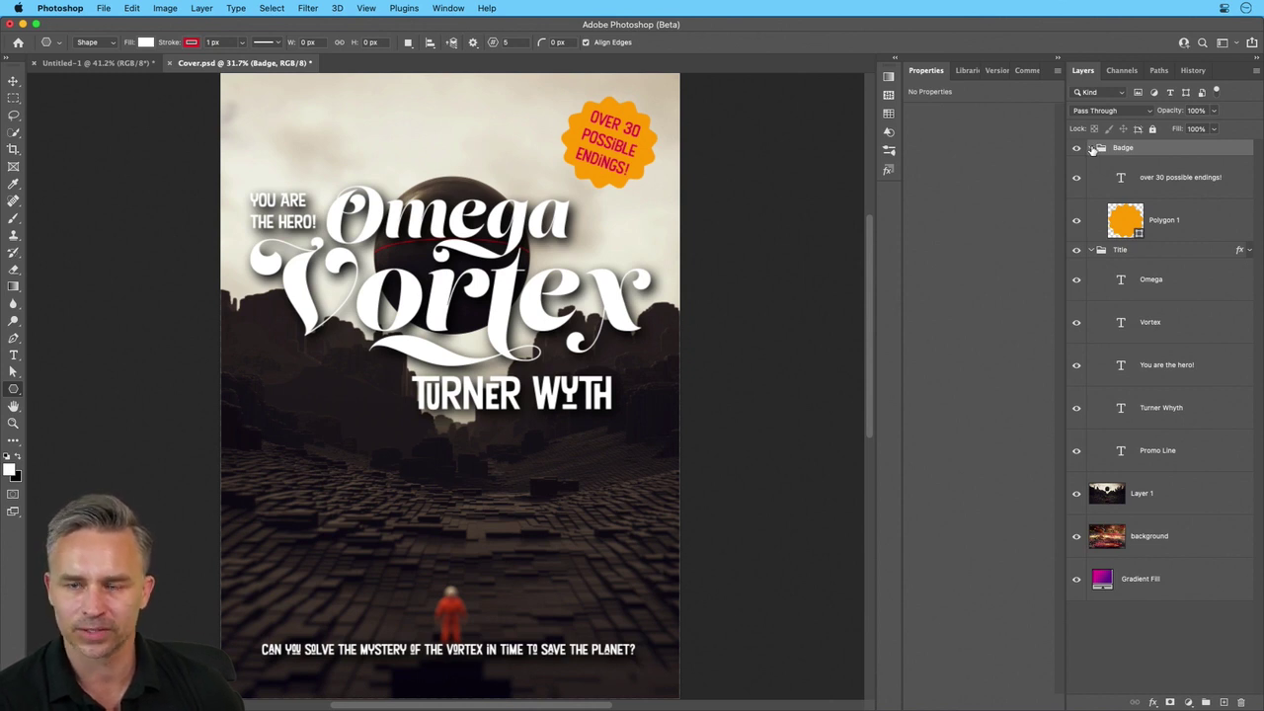
{"action": "left_click", "coordinate": [1092, 149]}
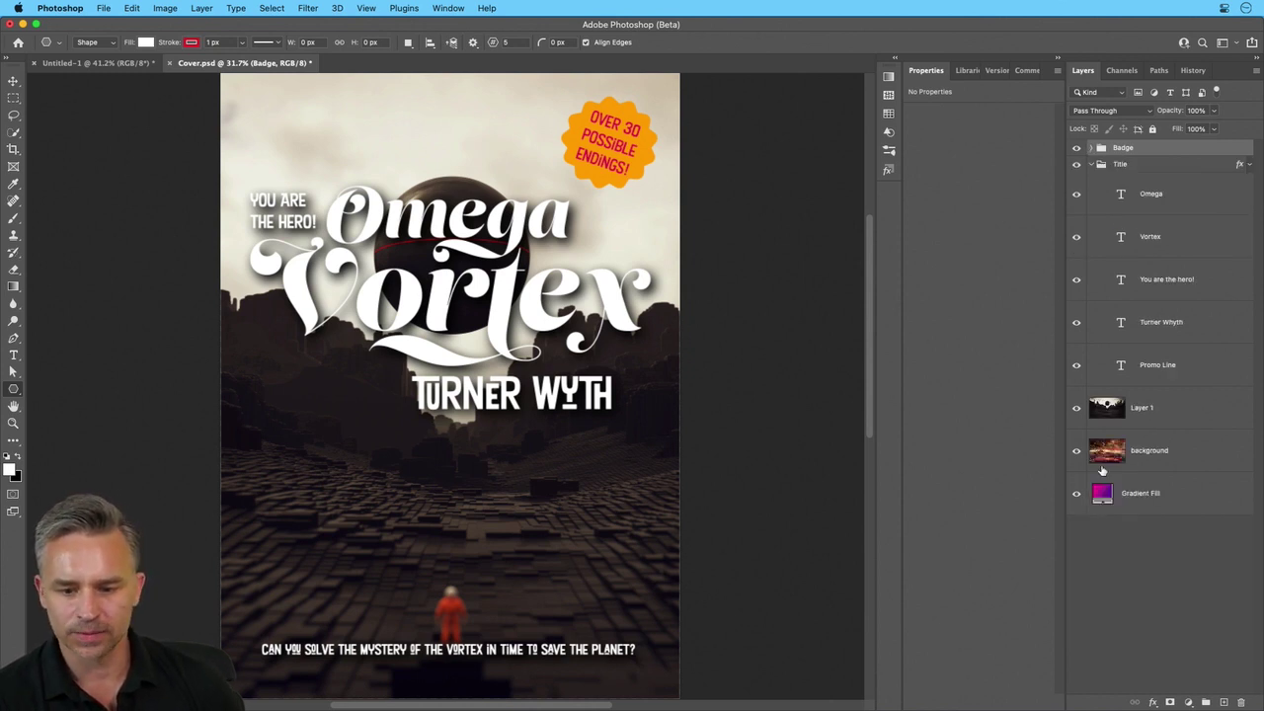
{"action": "left_click", "coordinate": [1173, 422]}
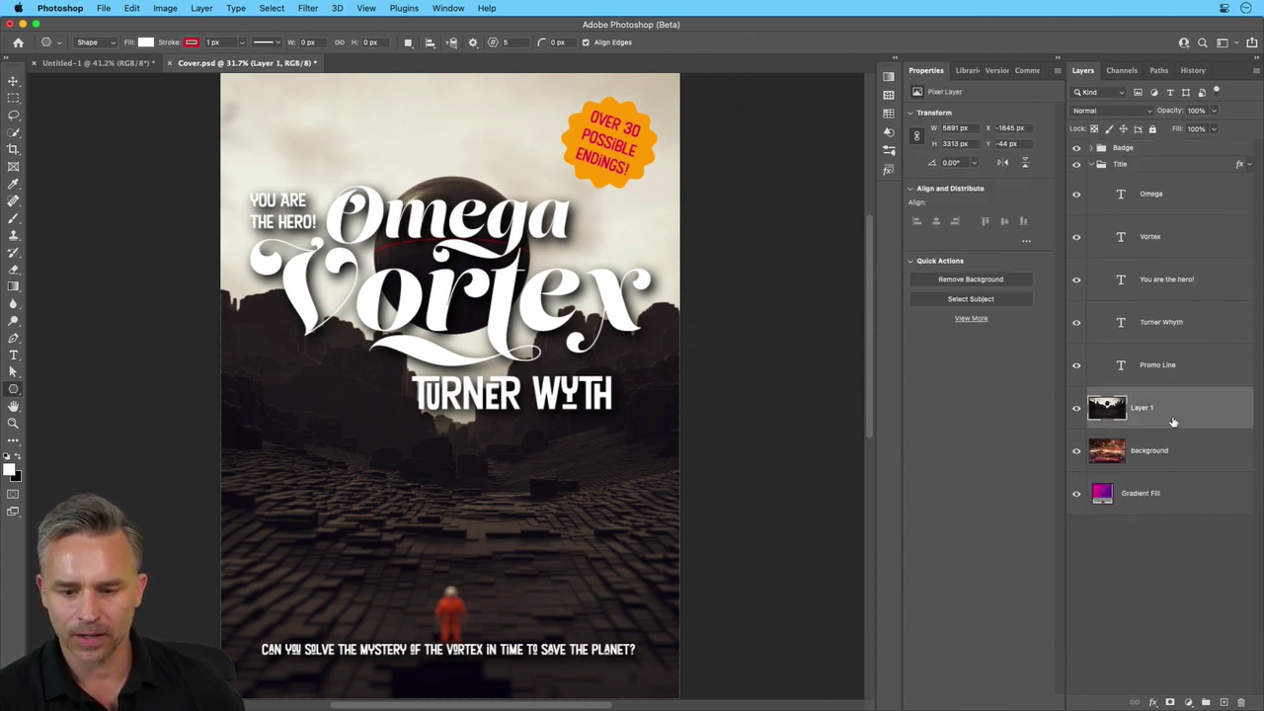
Add empty Layer 2 and draw a circular Ellipse path around the dark planet
{"action": "left_click", "coordinate": [13, 388]}
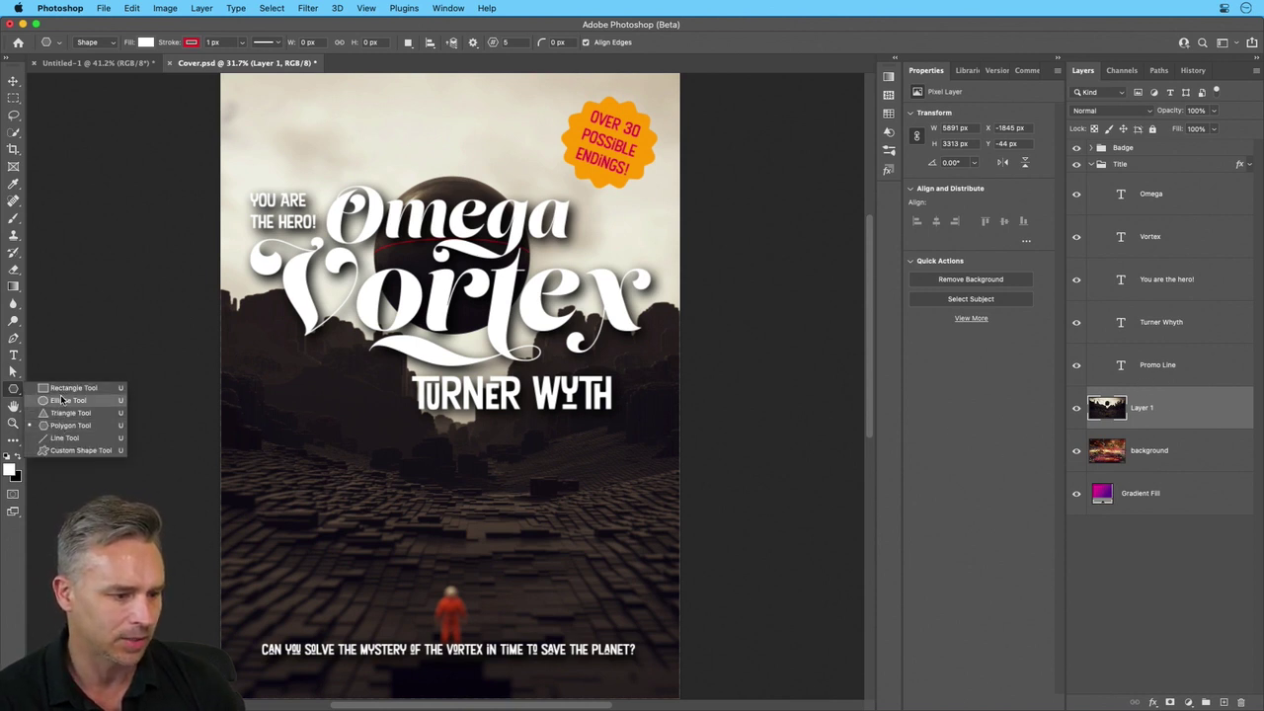
{"action": "left_click", "coordinate": [60, 401]}
{"action": "left_click", "coordinate": [1224, 702]}
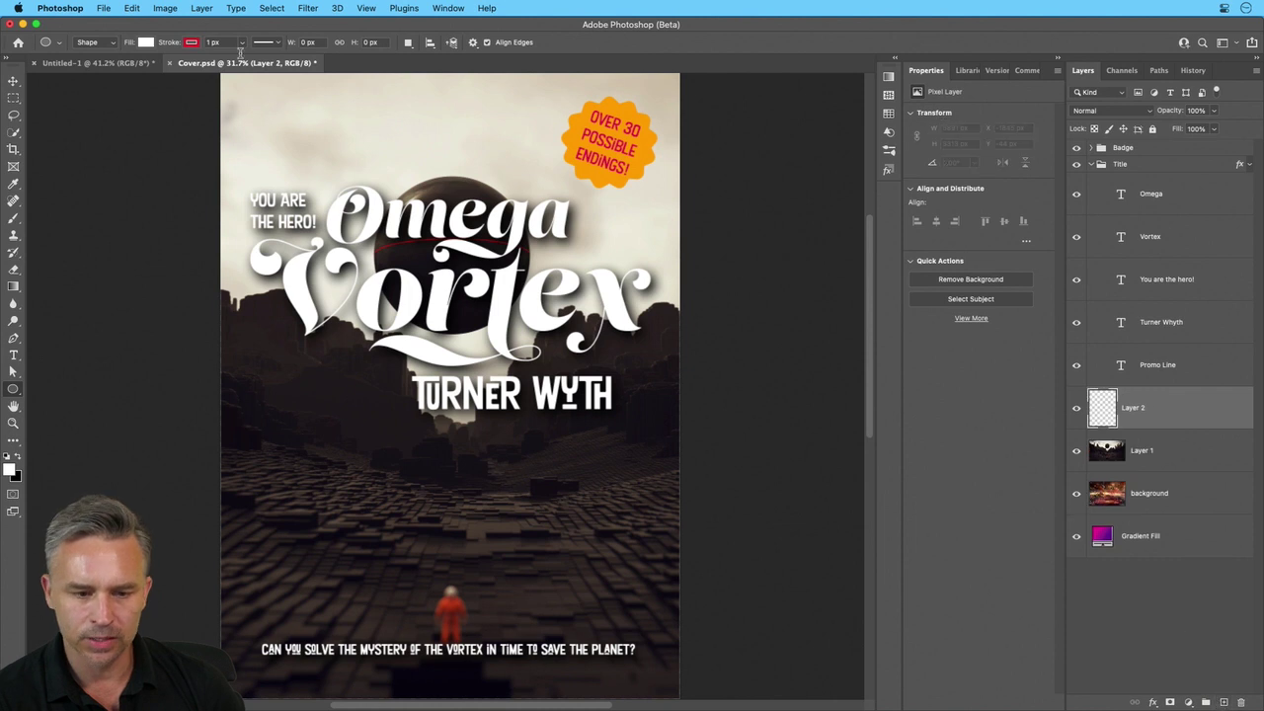
{"action": "left_click", "coordinate": [91, 44]}
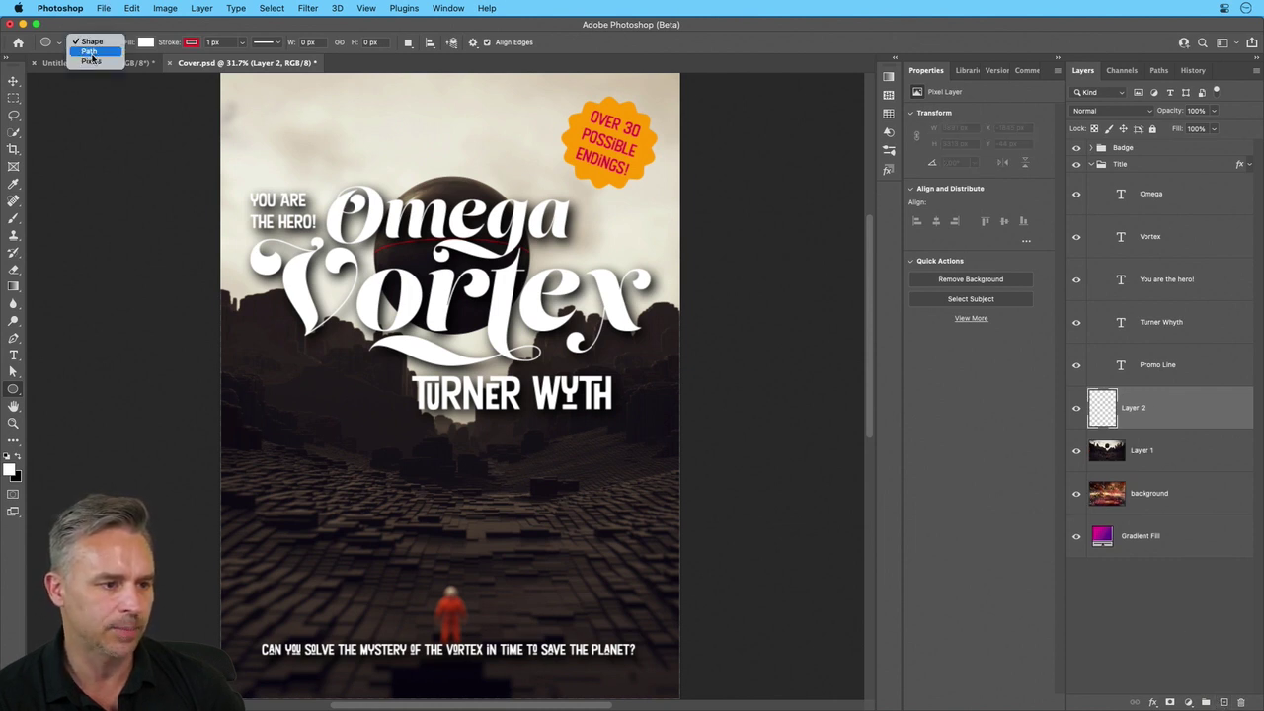
{"action": "left_click", "coordinate": [91, 53]}
{"action": "left_click_drag", "start_coordinate": [279, 172], "coordinate": [613, 490]}
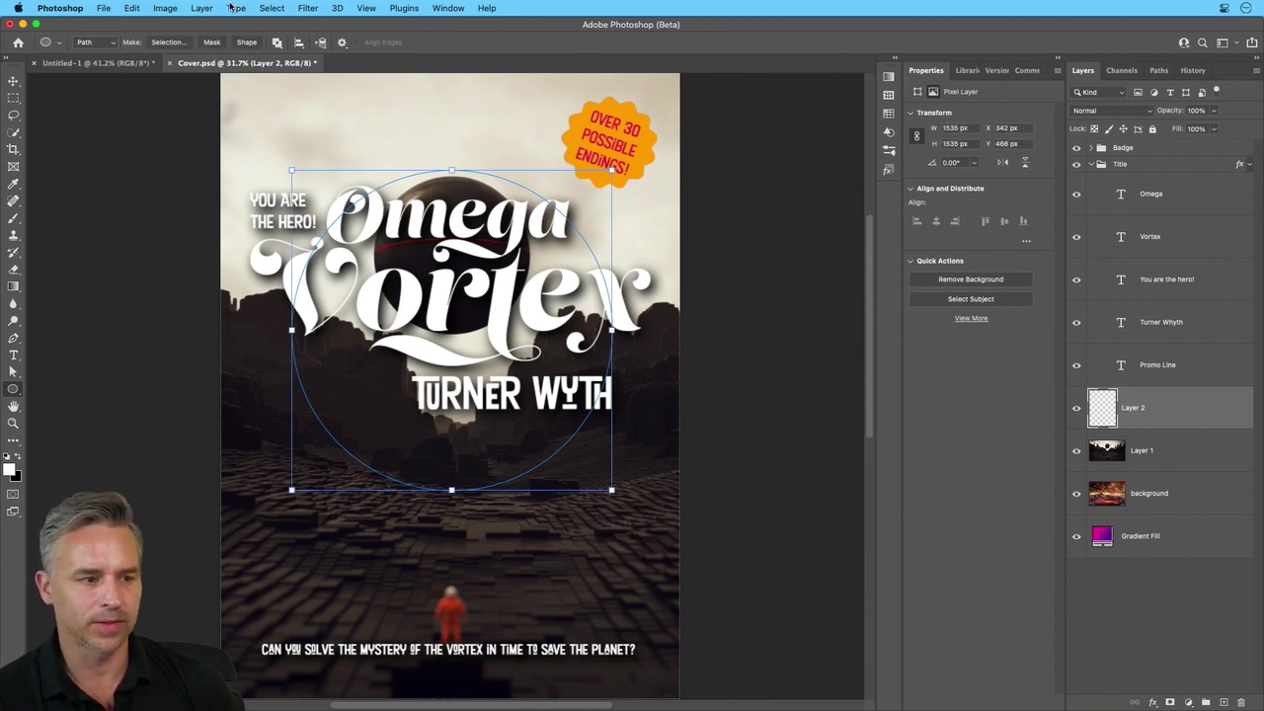
Apply Filter > Render > Flame to the circle path
{"action": "left_click", "coordinate": [302, 8]}
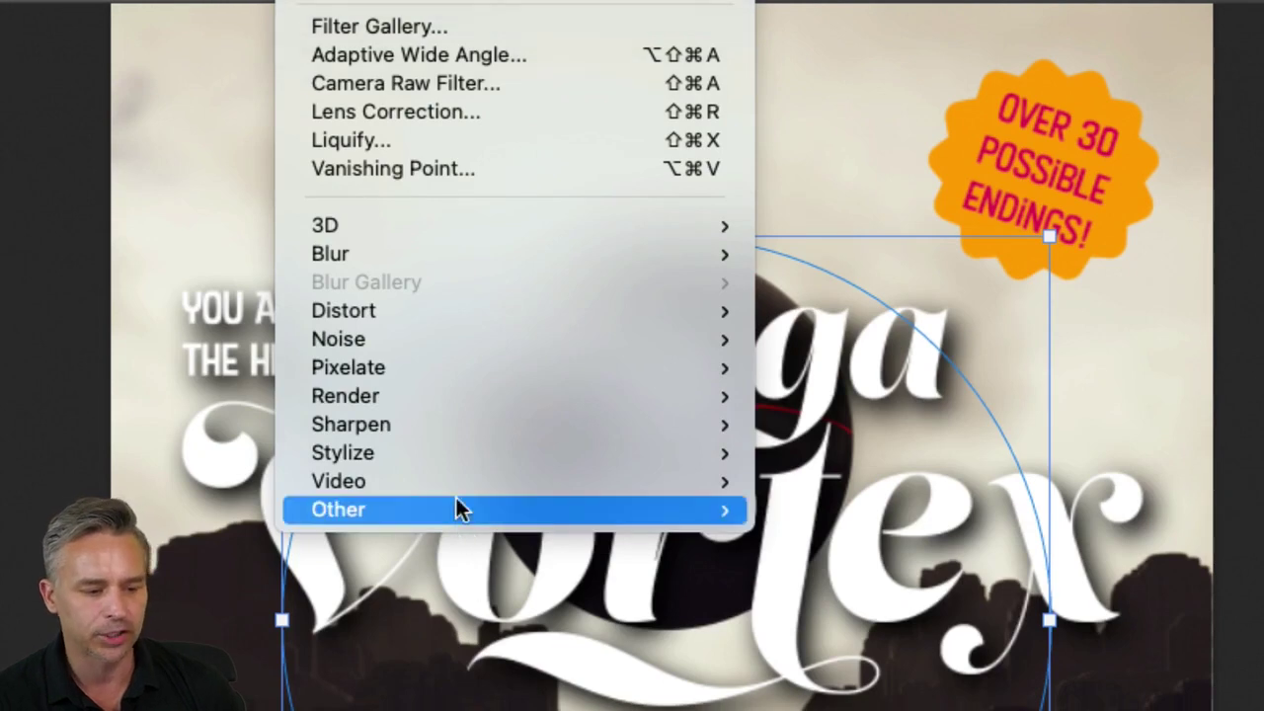
{"action": "mouse_move", "coordinate": [460, 415]}
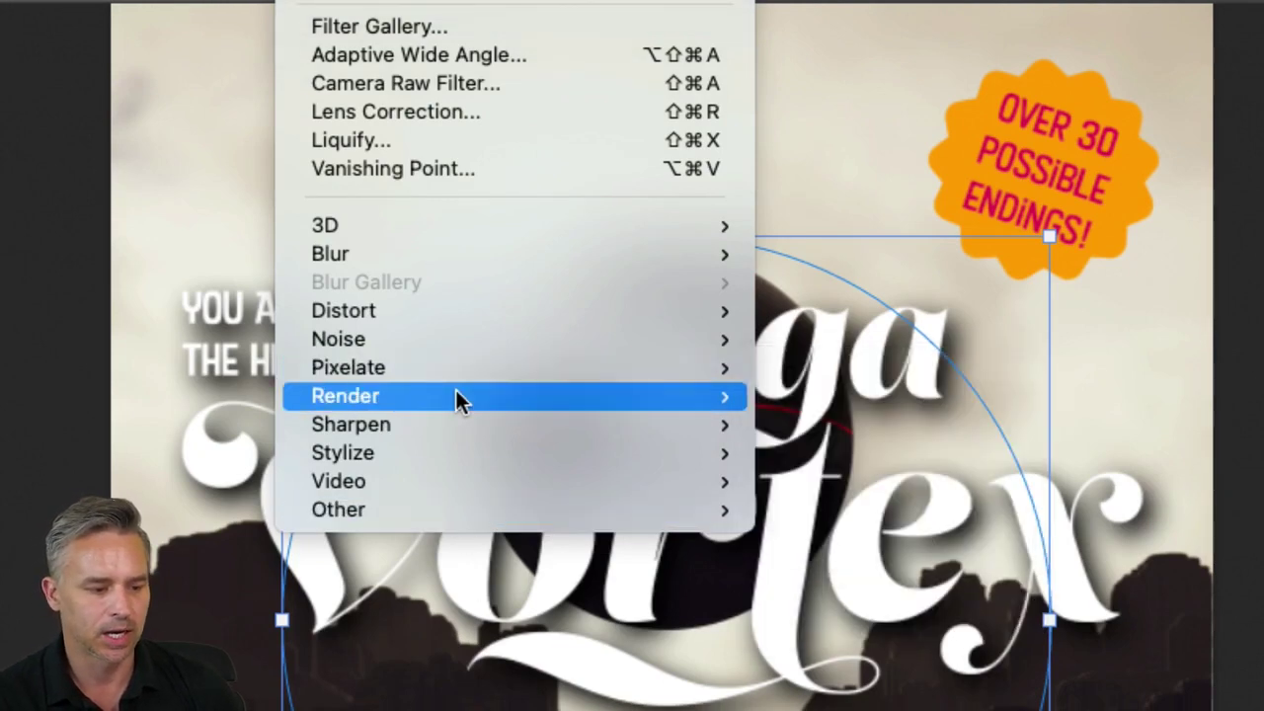
{"action": "left_click", "coordinate": [869, 404]}
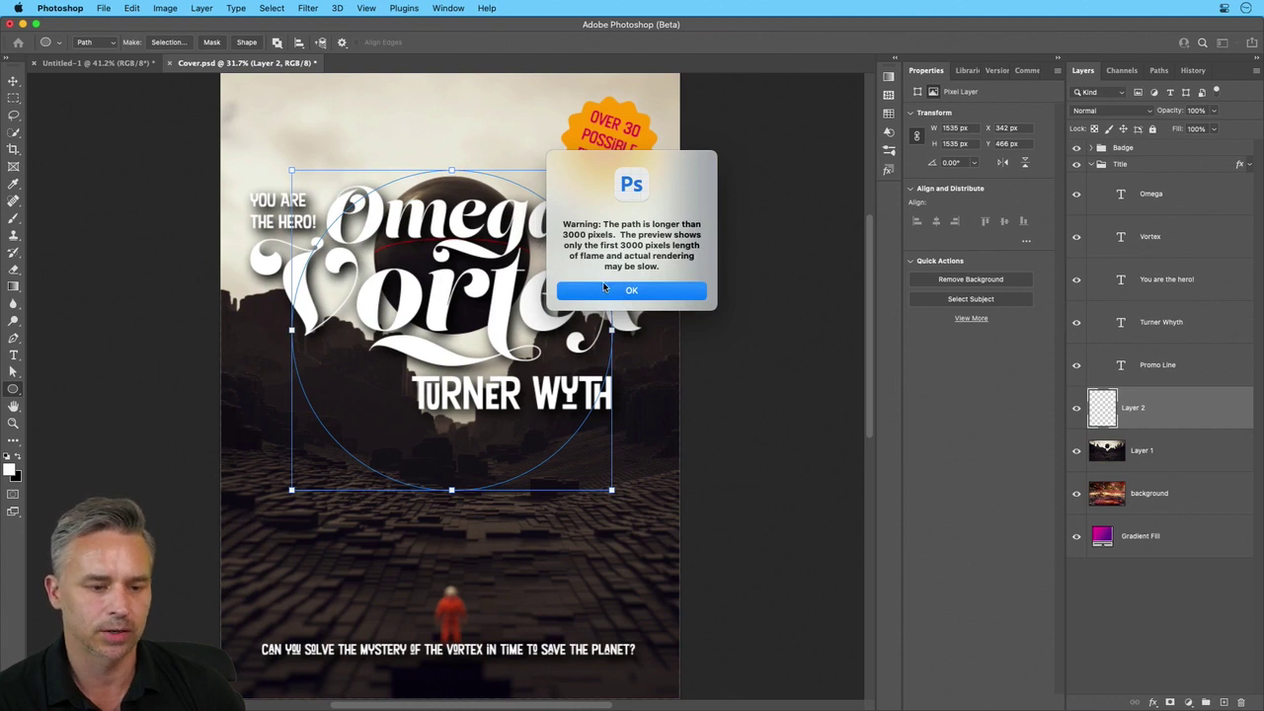
Dismiss the long-path warning and preview flame types, settling on One Flame Along Path
{"action": "left_click", "coordinate": [606, 289]}
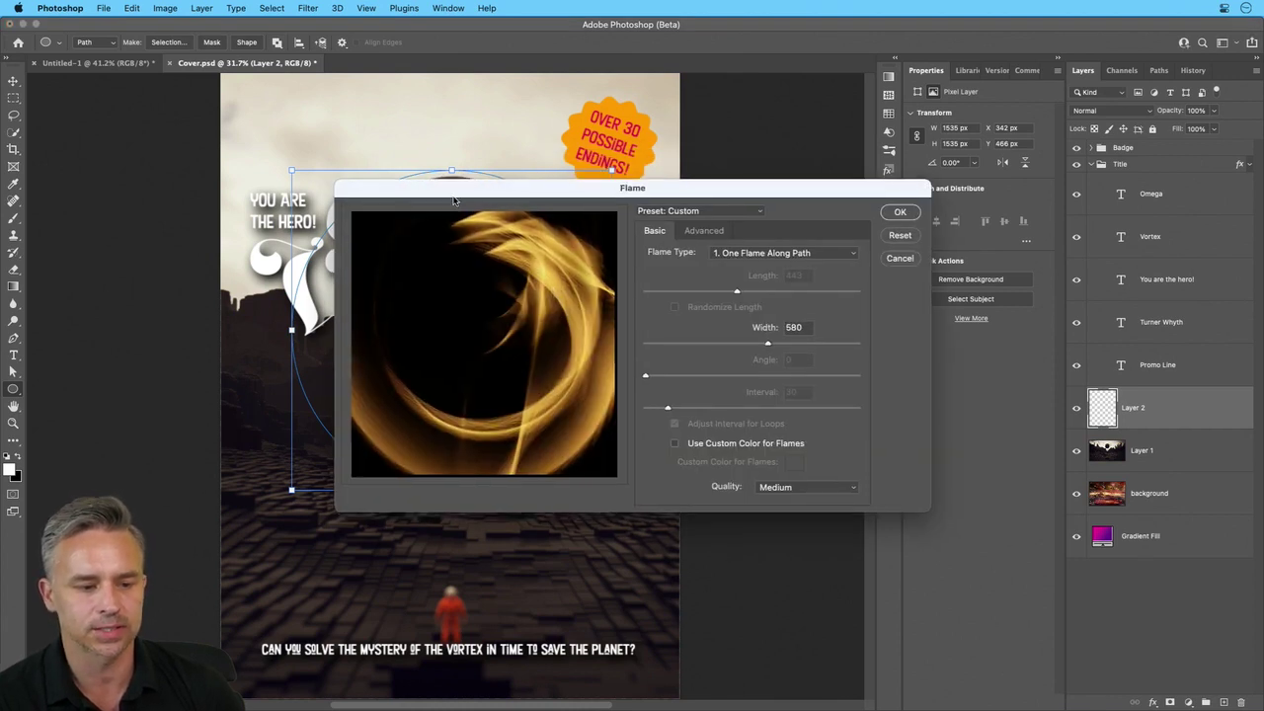
{"action": "left_click_drag", "start_coordinate": [494, 190], "coordinate": [587, 173]}
{"action": "left_click", "coordinate": [885, 239]}
{"action": "left_click", "coordinate": [886, 253]}
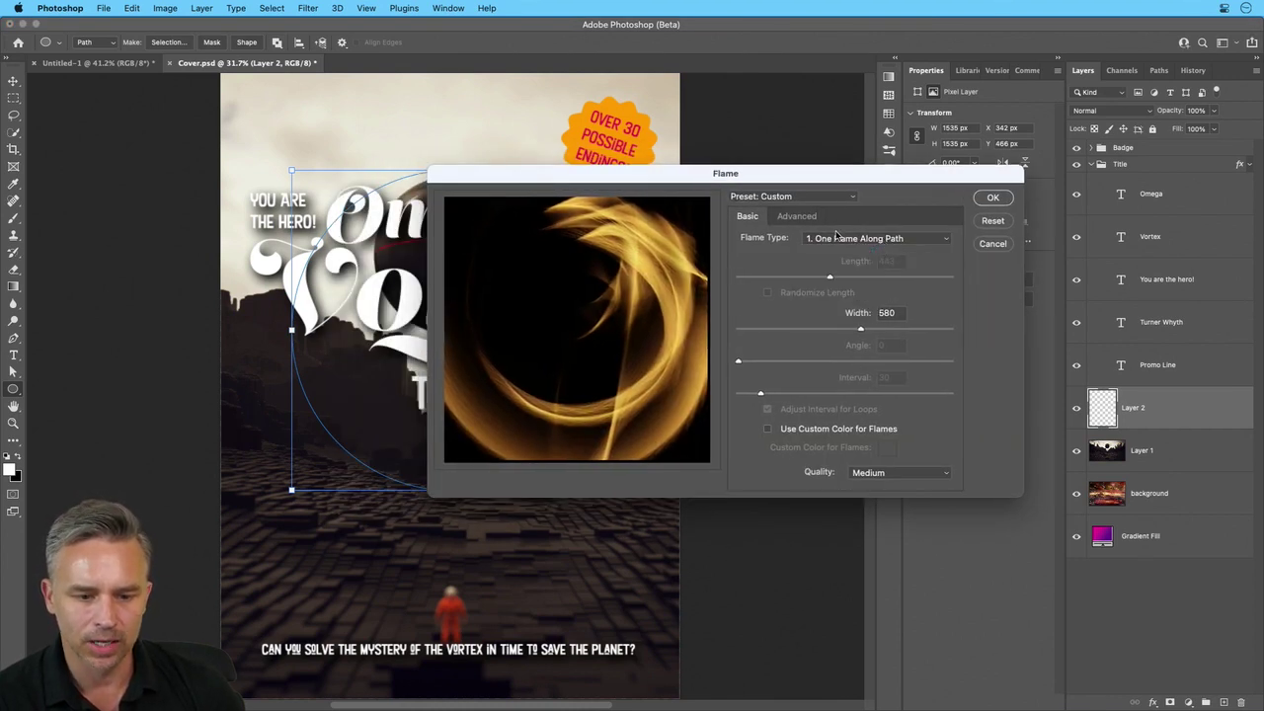
{"action": "left_click", "coordinate": [840, 239]}
{"action": "left_click", "coordinate": [847, 273]}
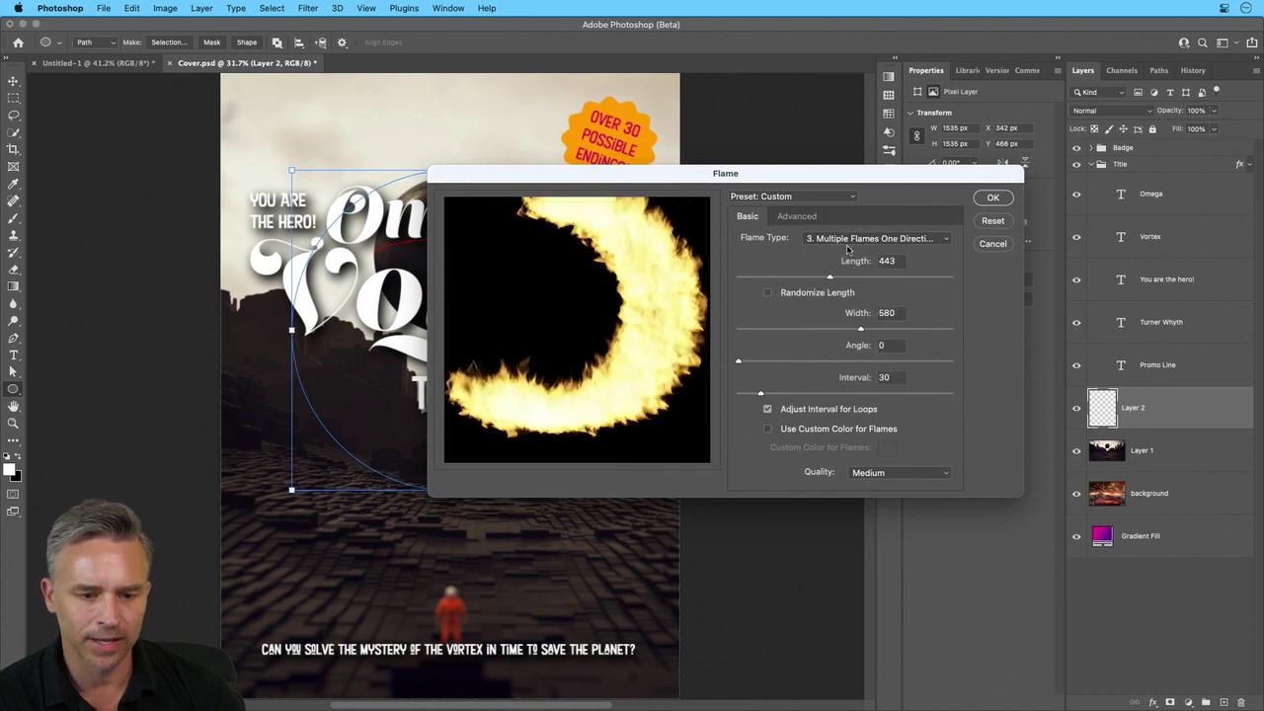
{"action": "left_click", "coordinate": [847, 239]}
{"action": "left_click", "coordinate": [852, 265]}
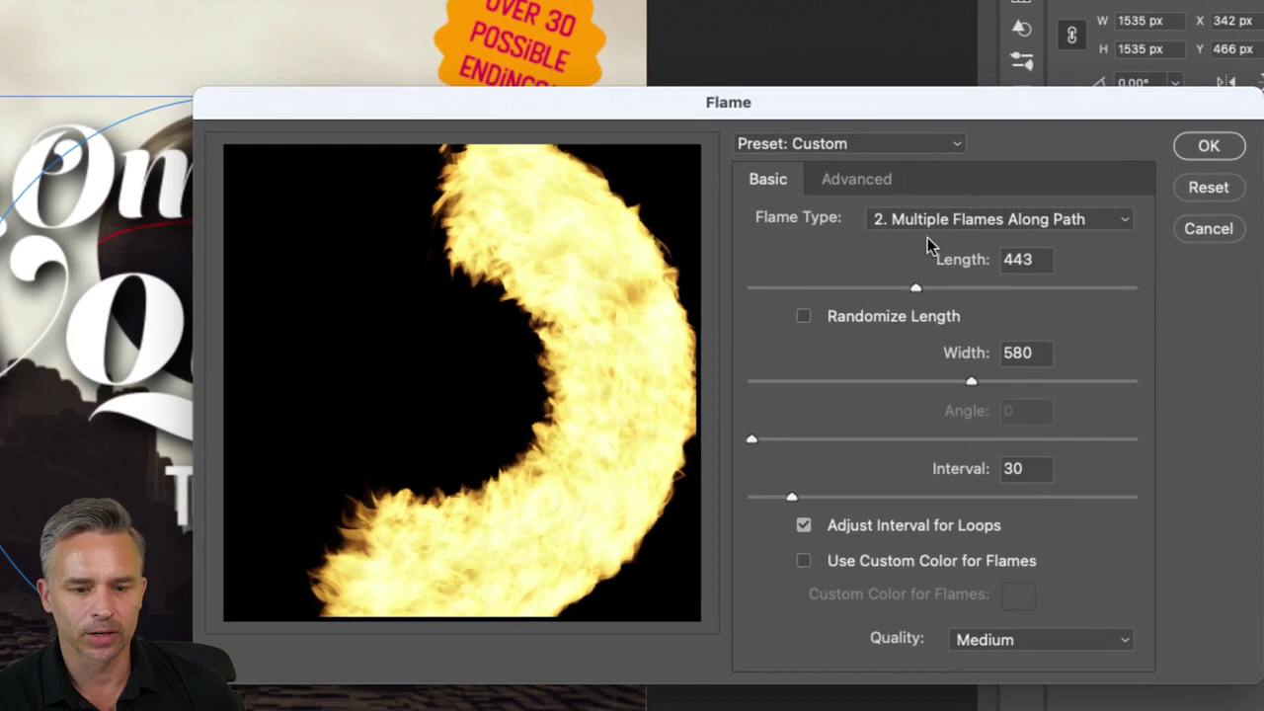
{"action": "left_click", "coordinate": [846, 237]}
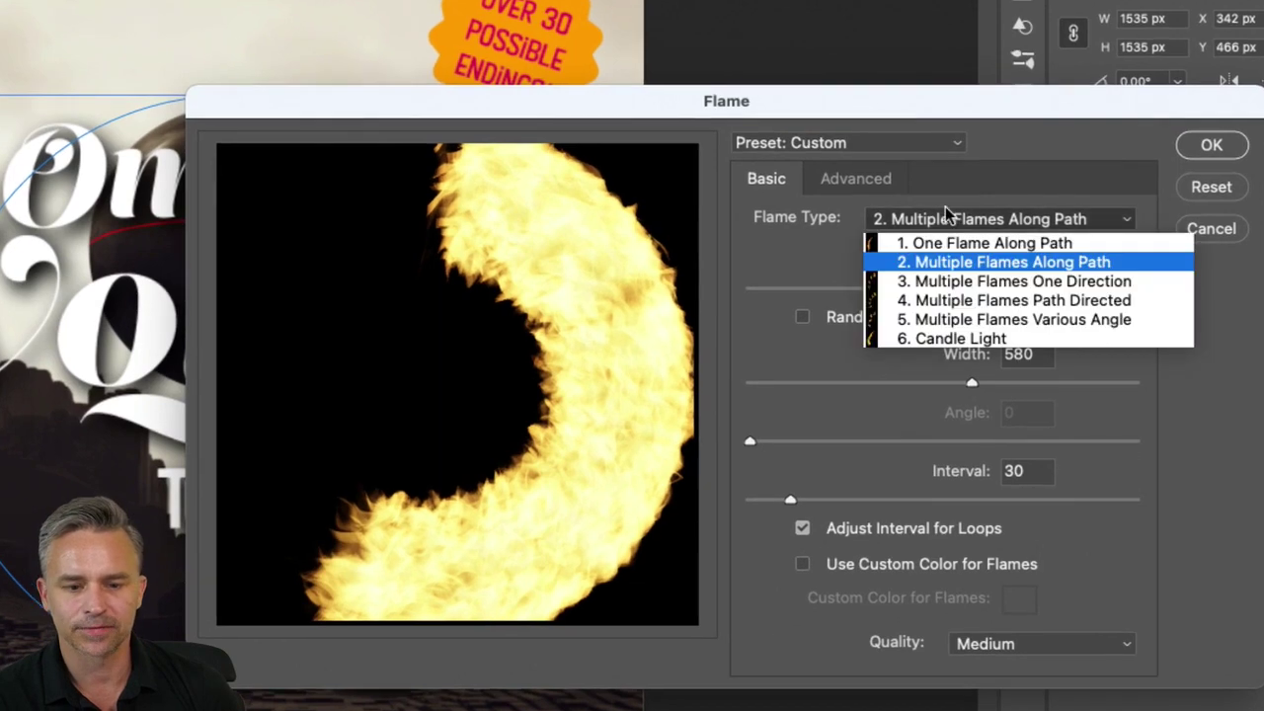
{"action": "left_click", "coordinate": [983, 280]}
{"action": "left_click", "coordinate": [951, 225]}
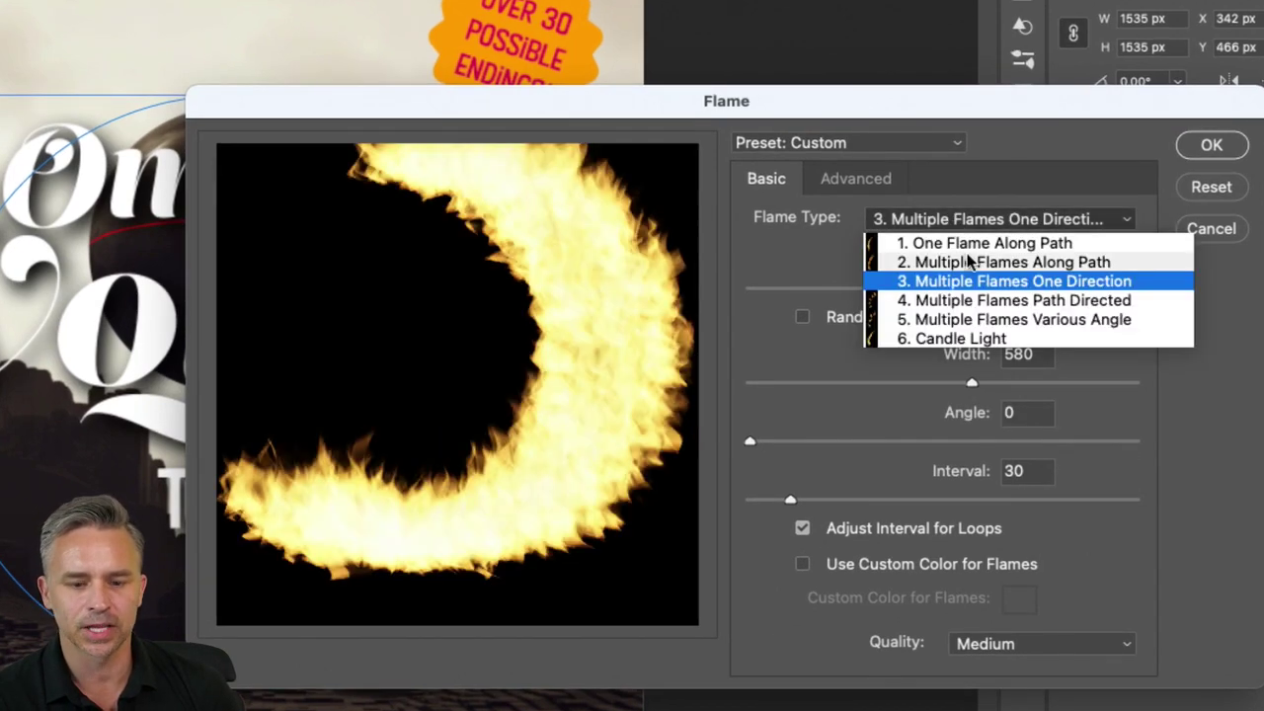
{"action": "left_click", "coordinate": [983, 299]}
{"action": "left_click", "coordinate": [974, 224]}
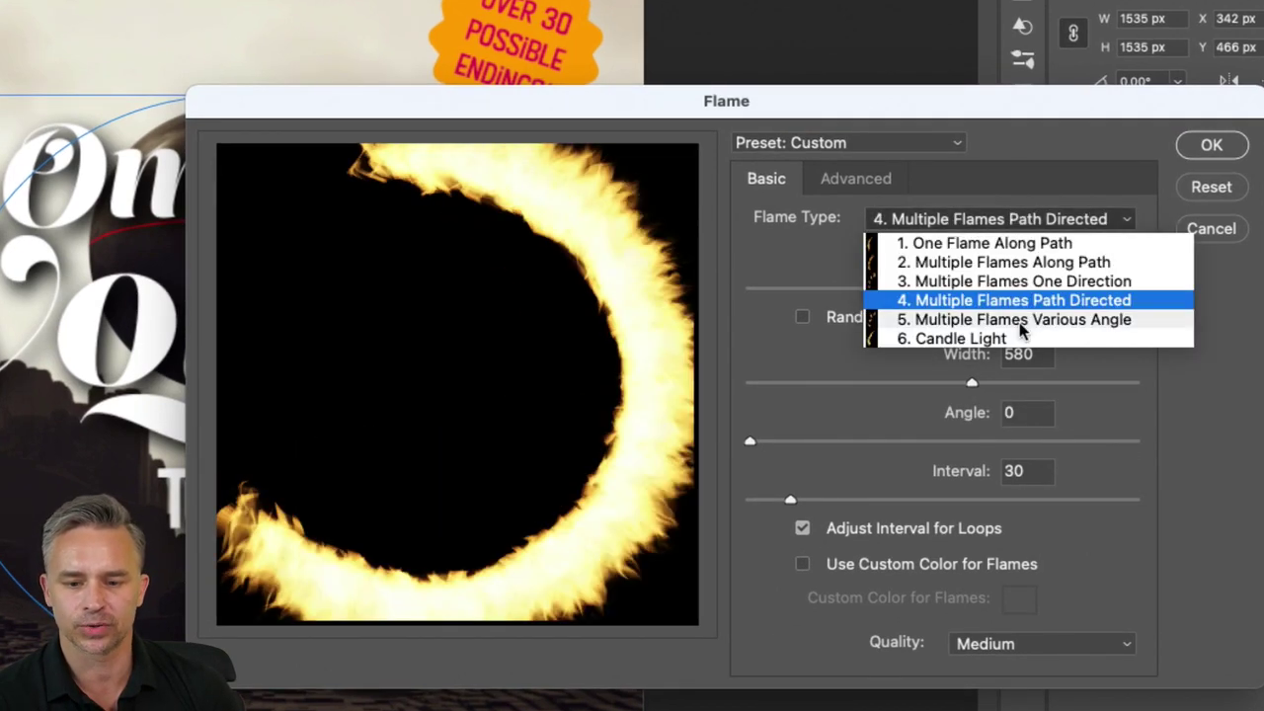
{"action": "left_click", "coordinate": [1001, 318]}
{"action": "left_click", "coordinate": [992, 225]}
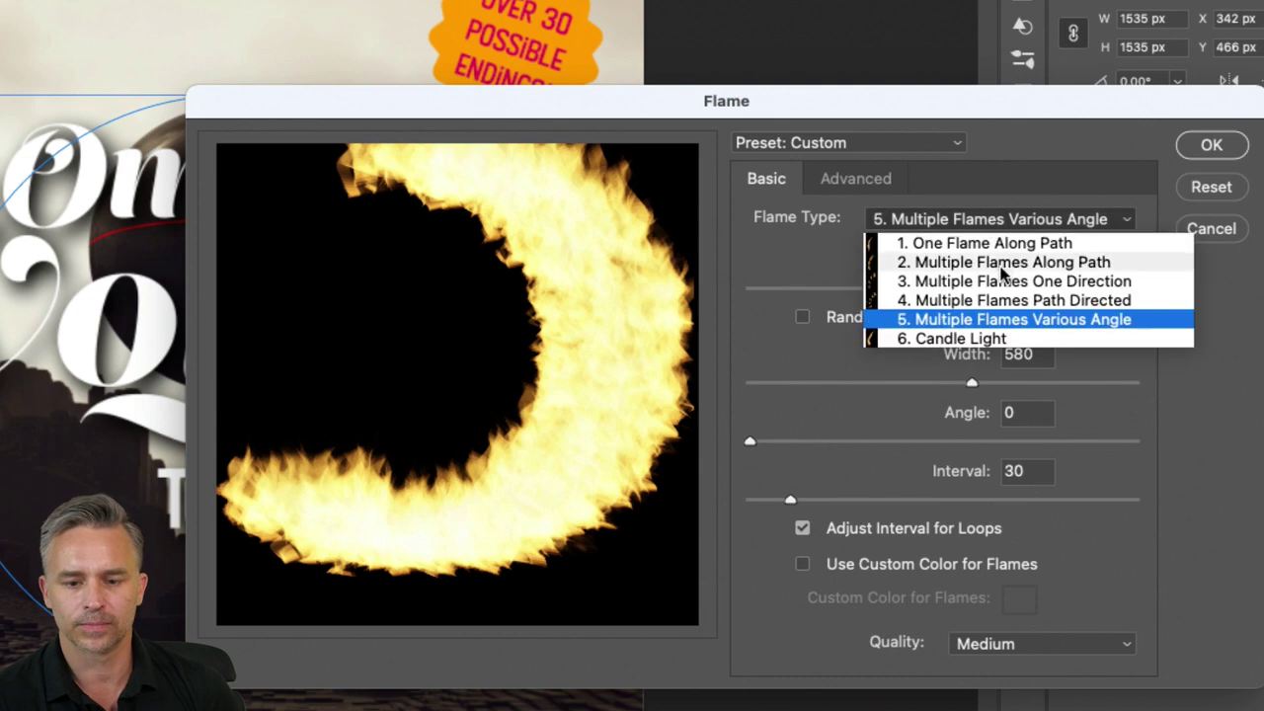
{"action": "left_click", "coordinate": [992, 263]}
{"action": "left_click", "coordinate": [978, 227]}
{"action": "left_click", "coordinate": [985, 245]}
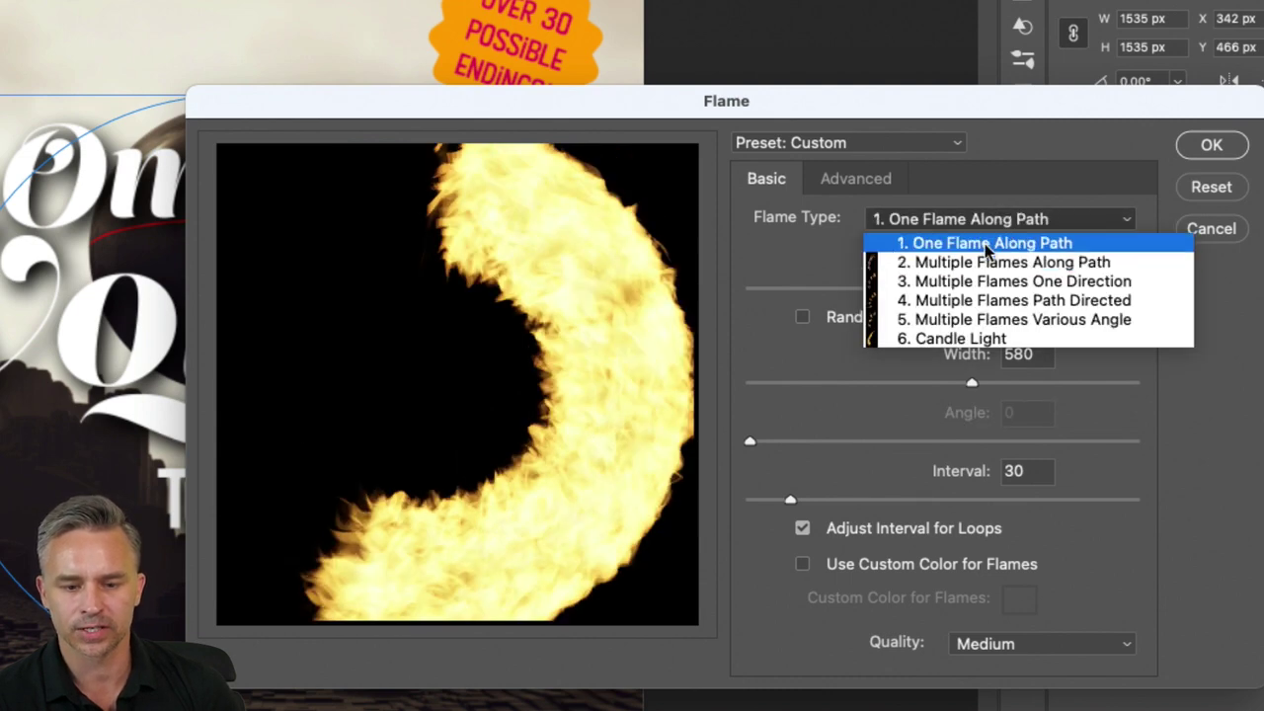
{"action": "left_click", "coordinate": [862, 384]}
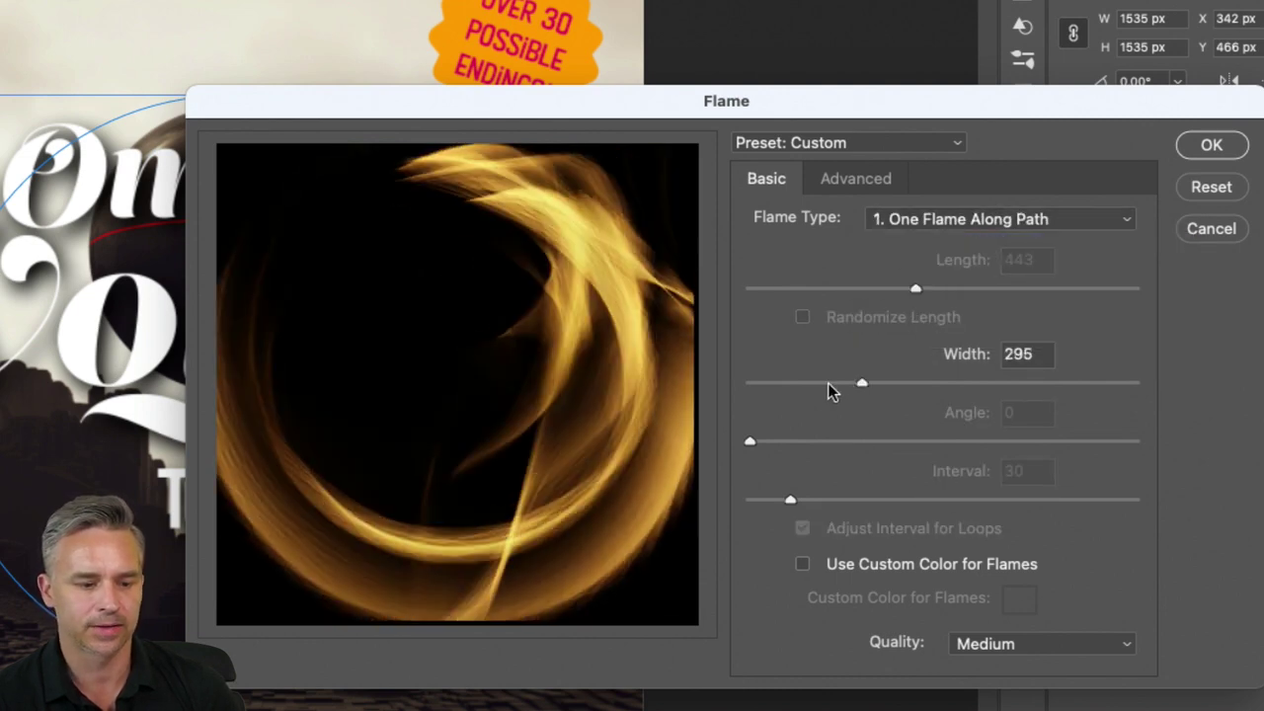
Experiment with flame width and set render quality to High (Slow)
{"action": "left_click_drag", "start_coordinate": [829, 383], "coordinate": [728, 383]}
{"action": "left_click", "coordinate": [827, 383]}
{"action": "left_click", "coordinate": [969, 383]}
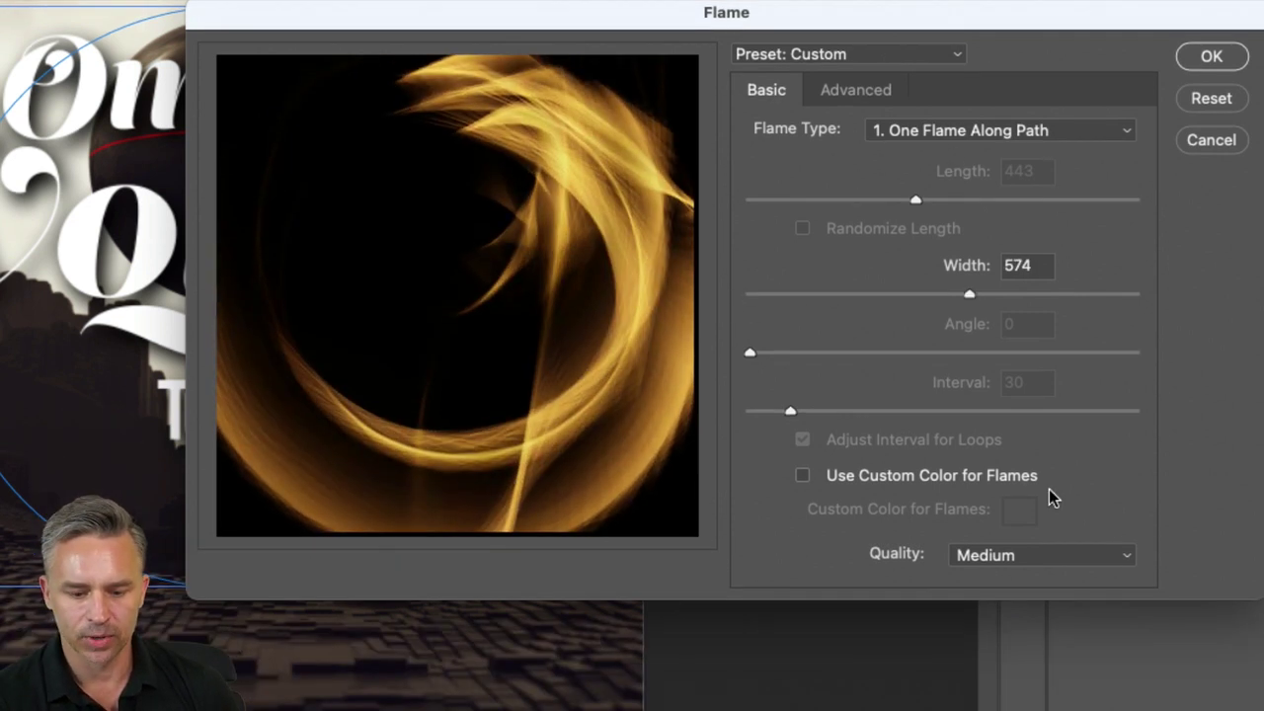
{"action": "left_click", "coordinate": [959, 556]}
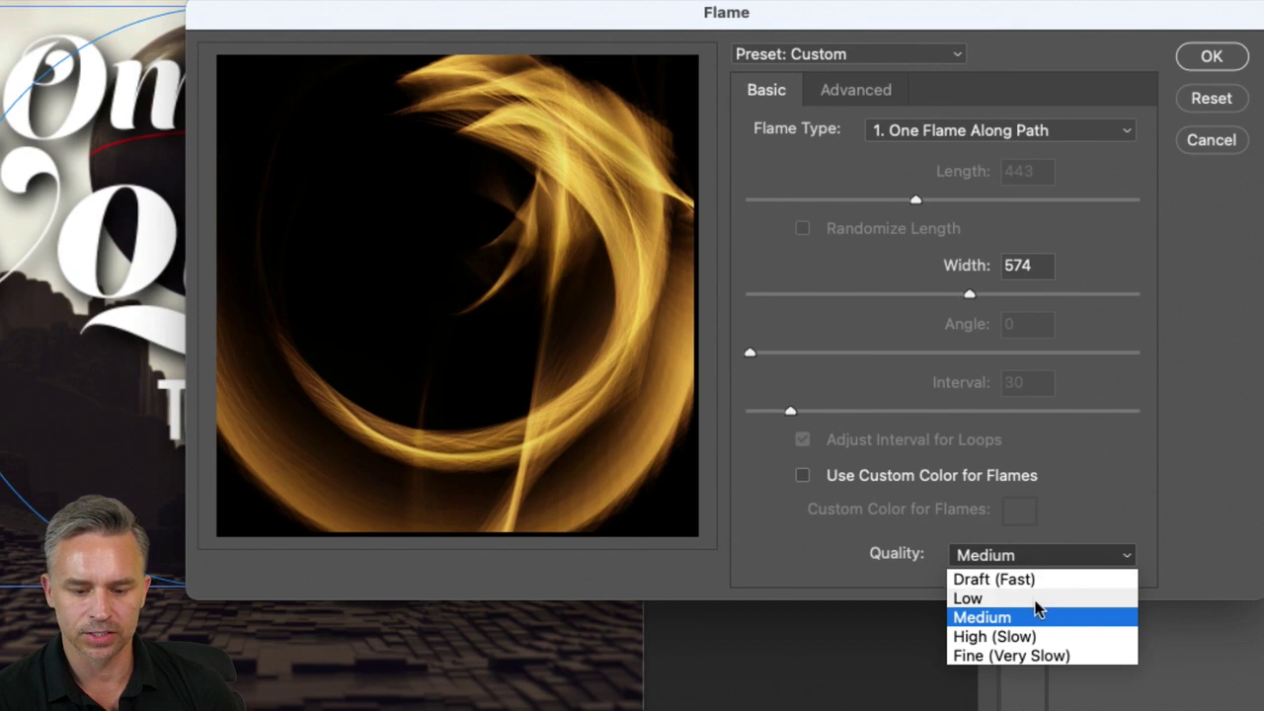
{"action": "left_click", "coordinate": [1033, 636]}
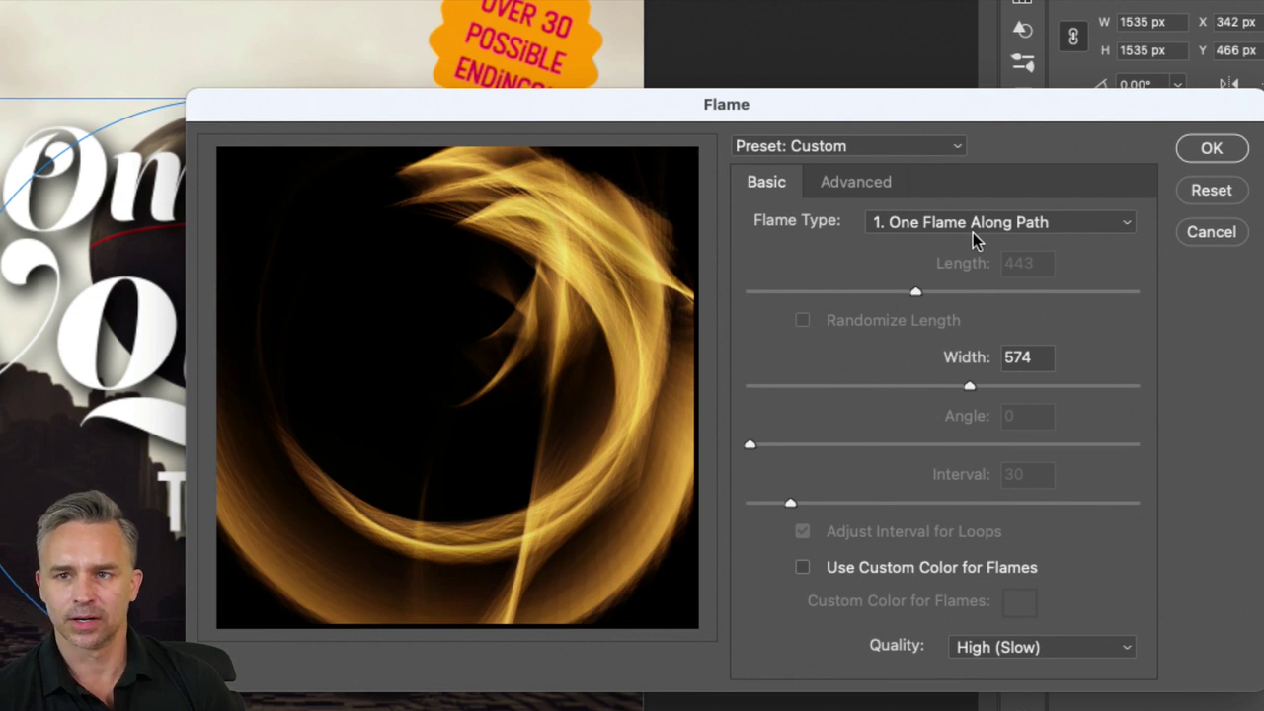
Try path-directed flames, set width 92, then render One Flame Along Path onto Layer 2
{"action": "left_click", "coordinate": [919, 222]}
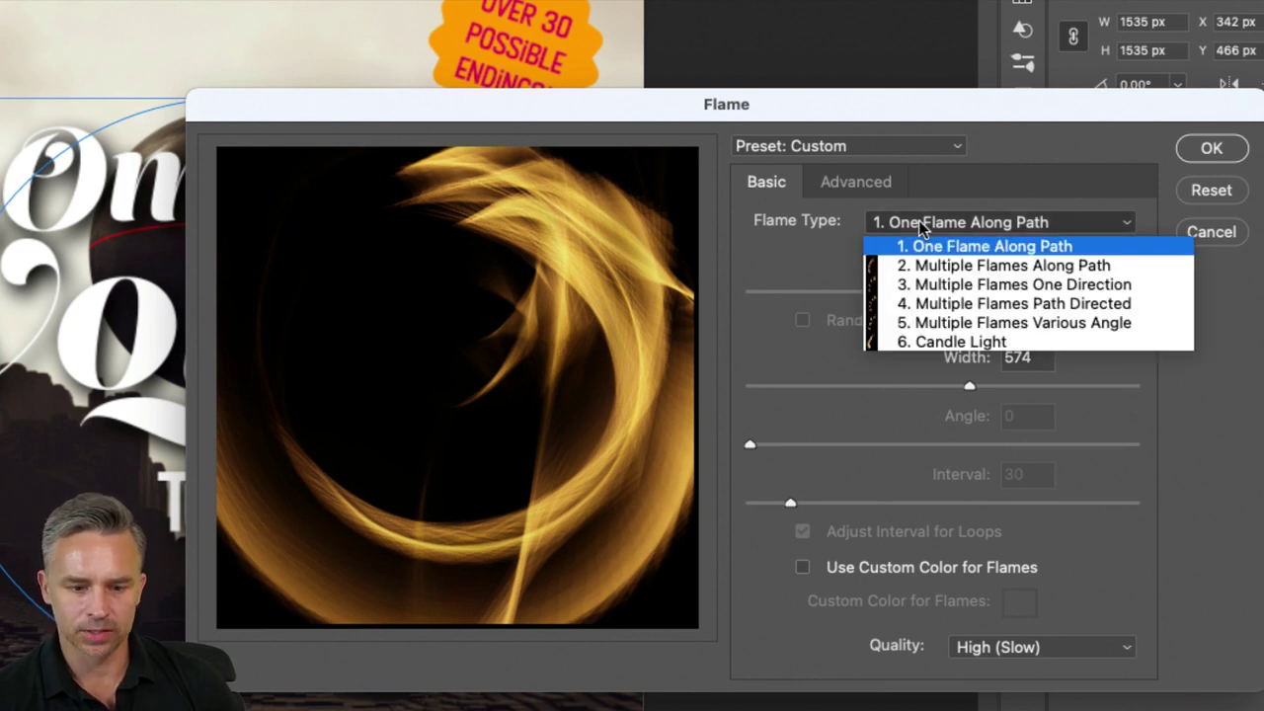
{"action": "left_click", "coordinate": [995, 303]}
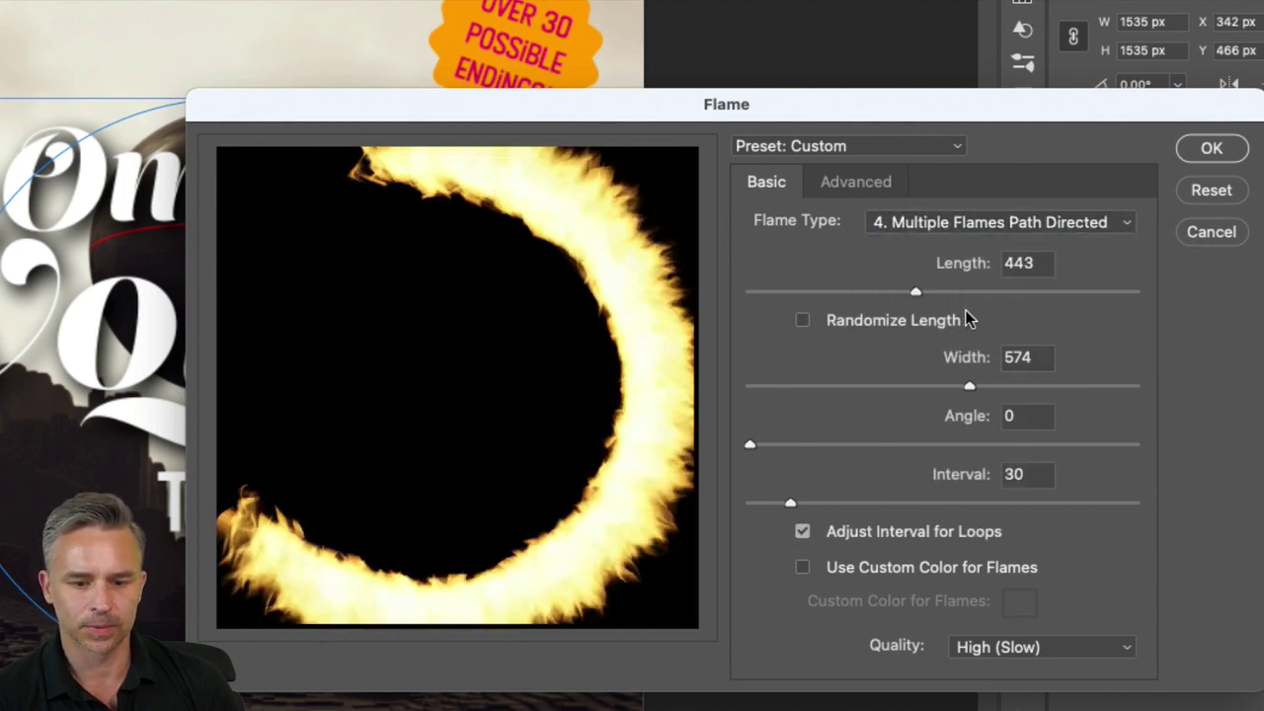
{"action": "left_click_drag", "start_coordinate": [964, 381], "coordinate": [1033, 387]}
{"action": "left_click_drag", "start_coordinate": [952, 291], "coordinate": [1024, 292]}
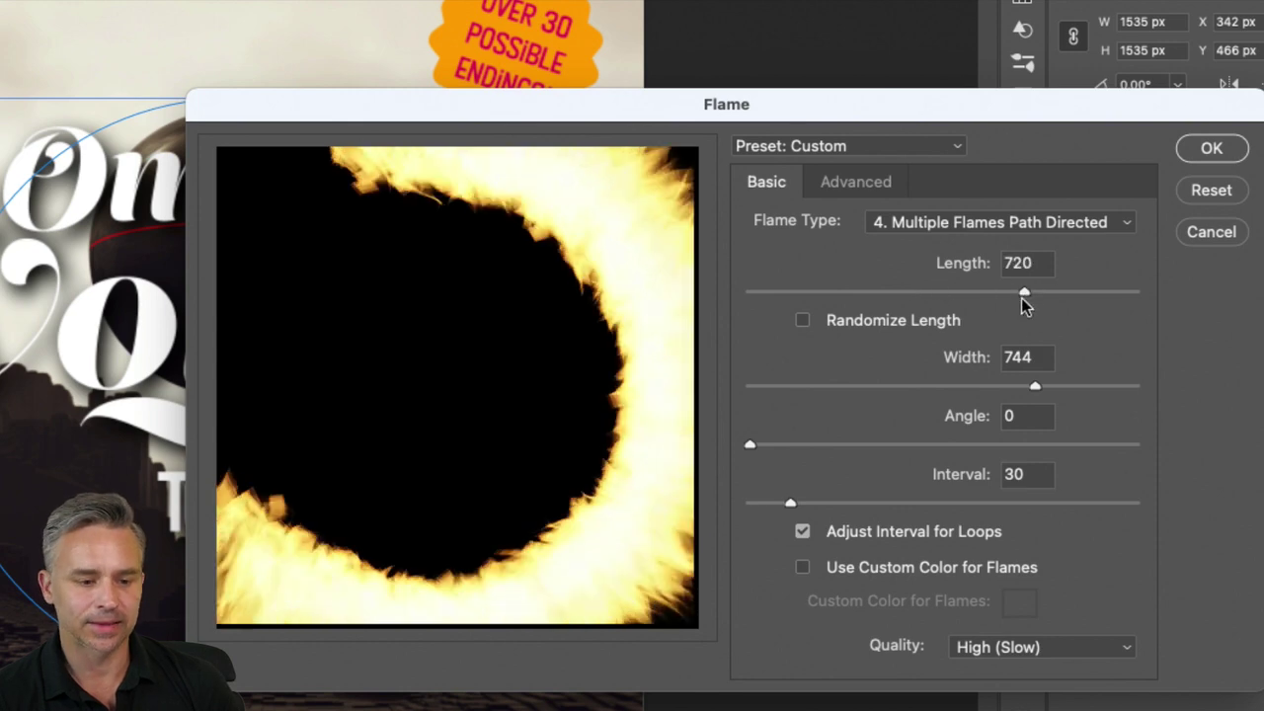
{"action": "left_click_drag", "start_coordinate": [894, 385], "coordinate": [789, 390]}
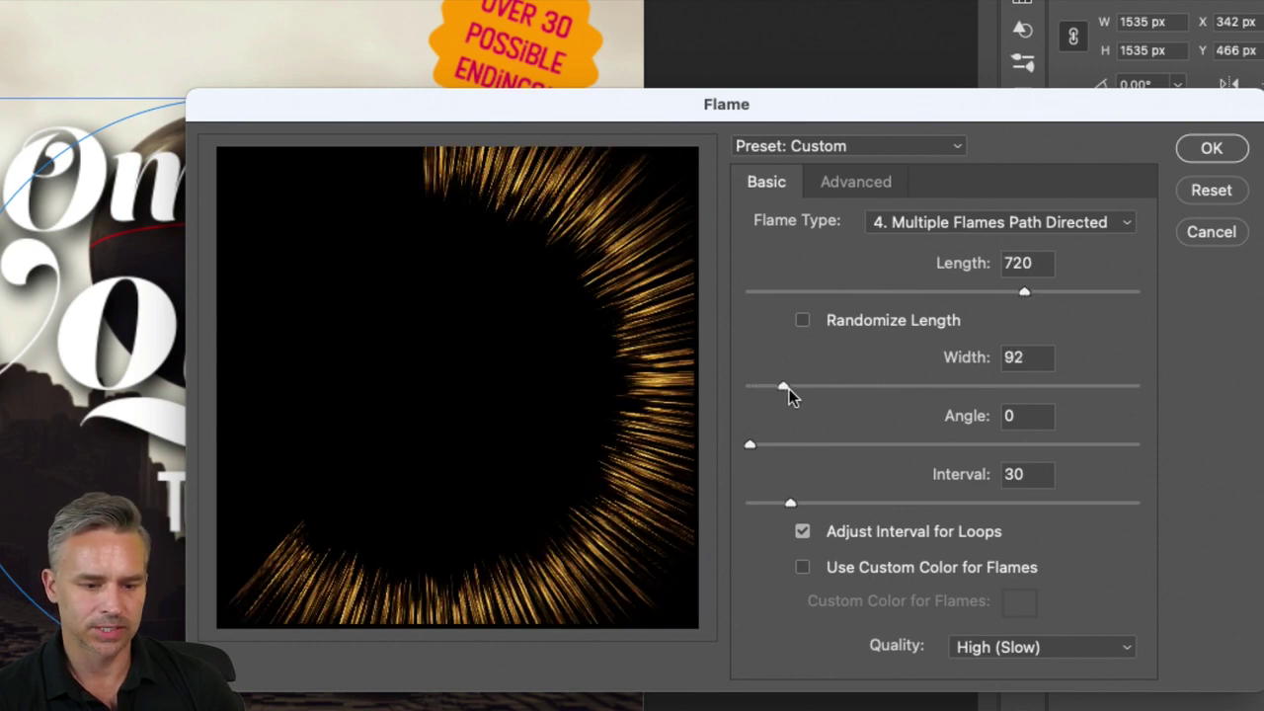
{"action": "left_click_drag", "start_coordinate": [1044, 284], "coordinate": [1126, 293]}
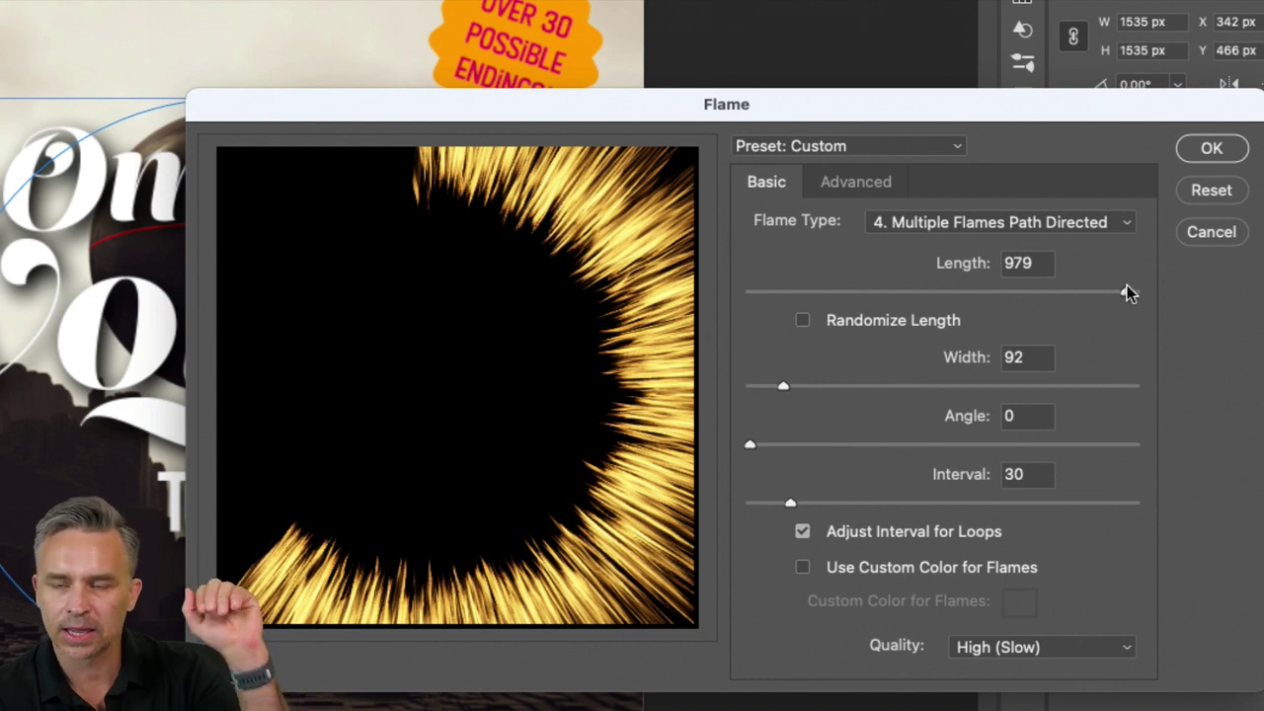
{"action": "left_click", "coordinate": [998, 292]}
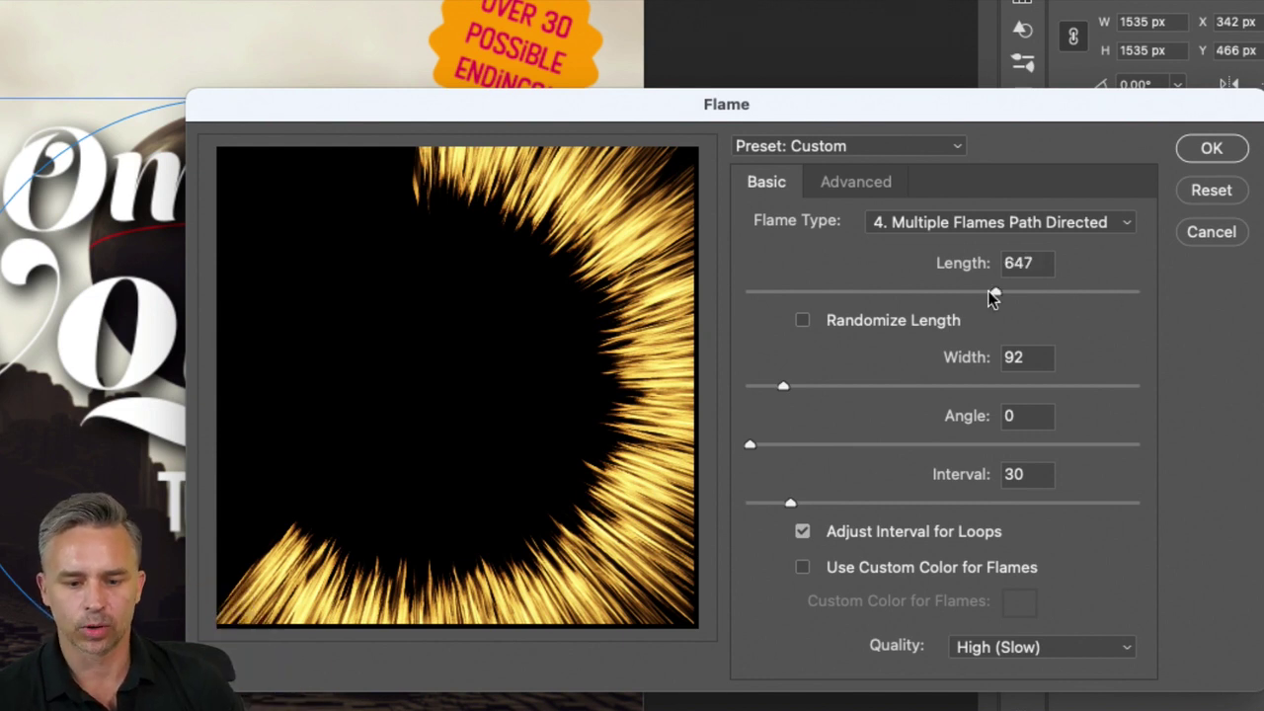
{"action": "left_click", "coordinate": [932, 293]}
{"action": "left_click", "coordinate": [956, 222]}
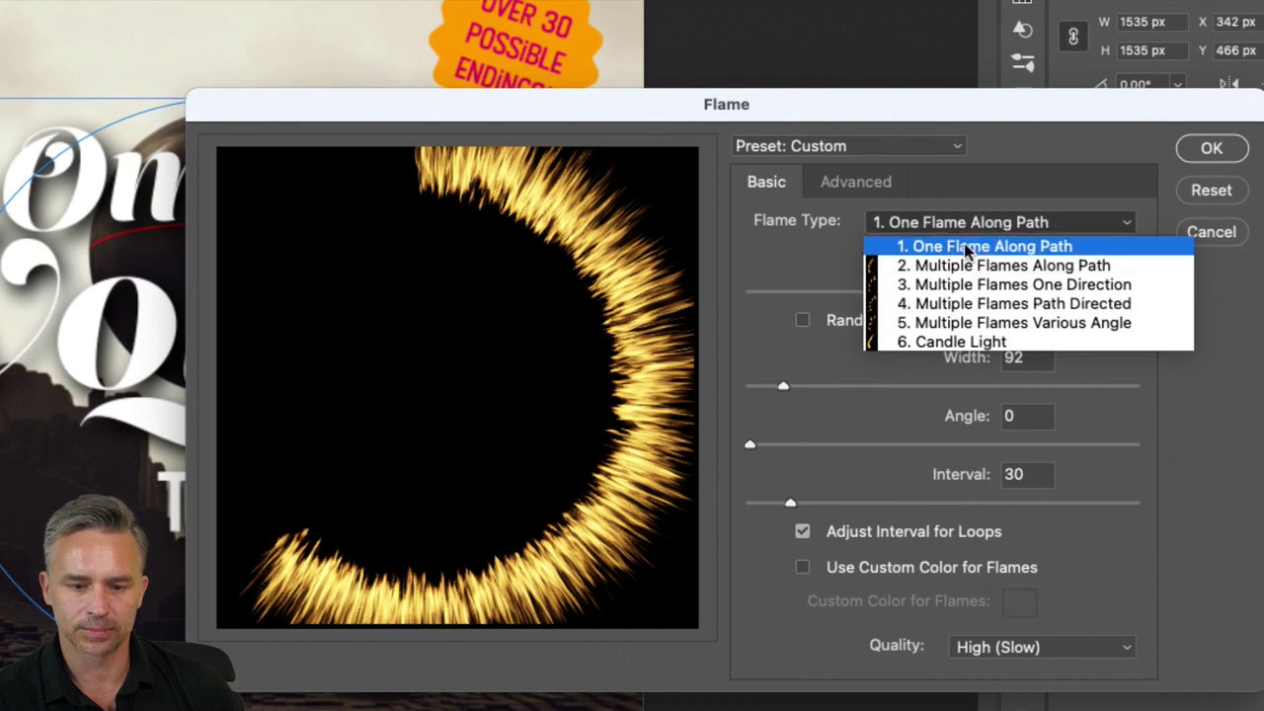
{"action": "left_click", "coordinate": [964, 246]}
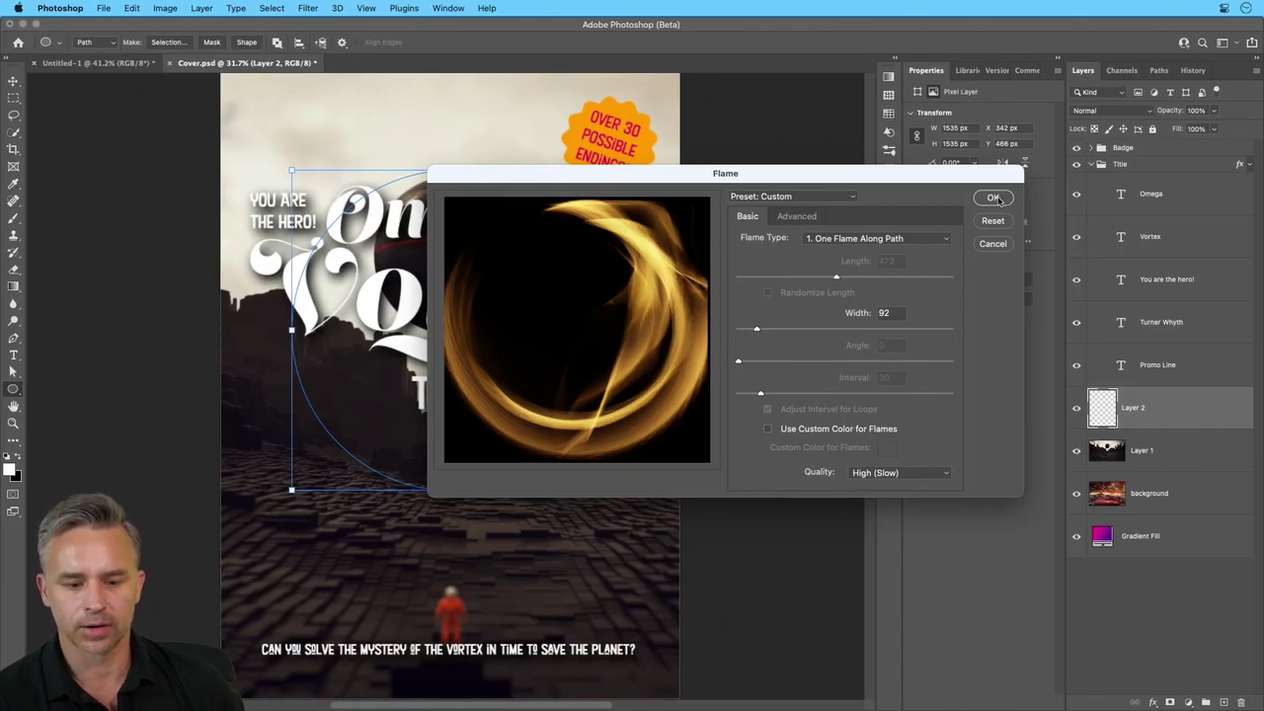
{"action": "left_click", "coordinate": [781, 431]}
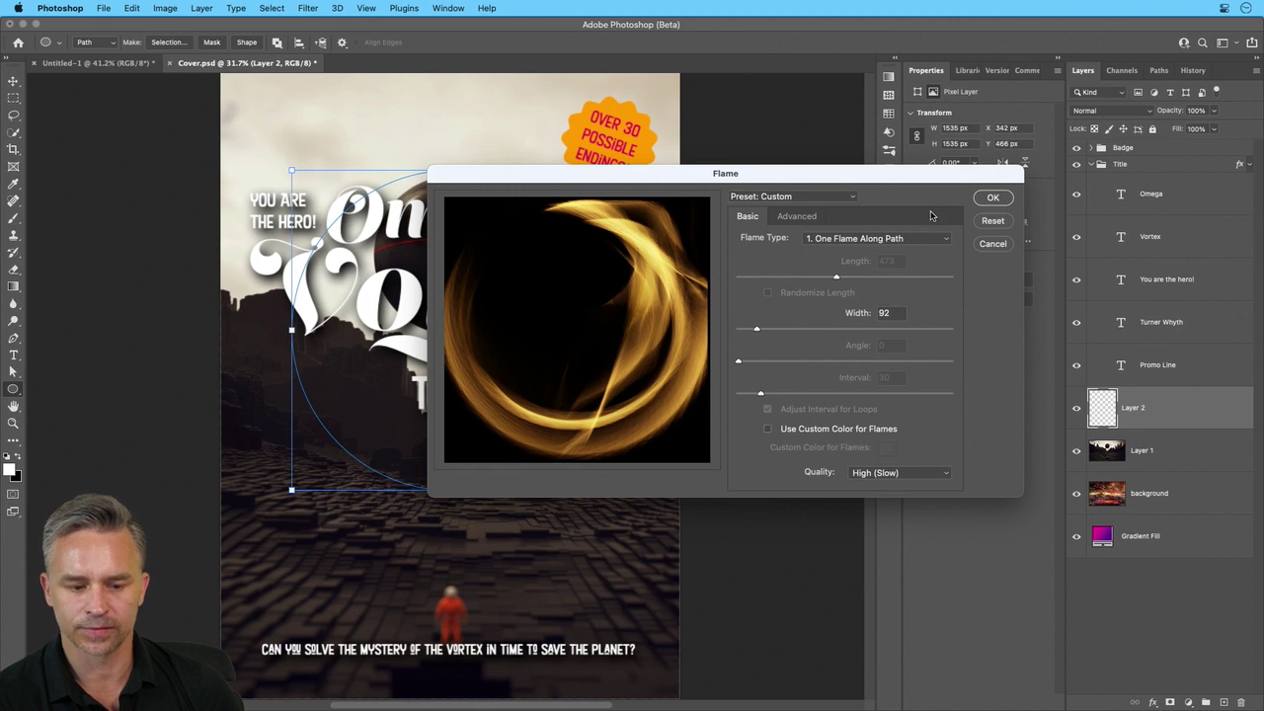
{"action": "left_click", "coordinate": [993, 197]}
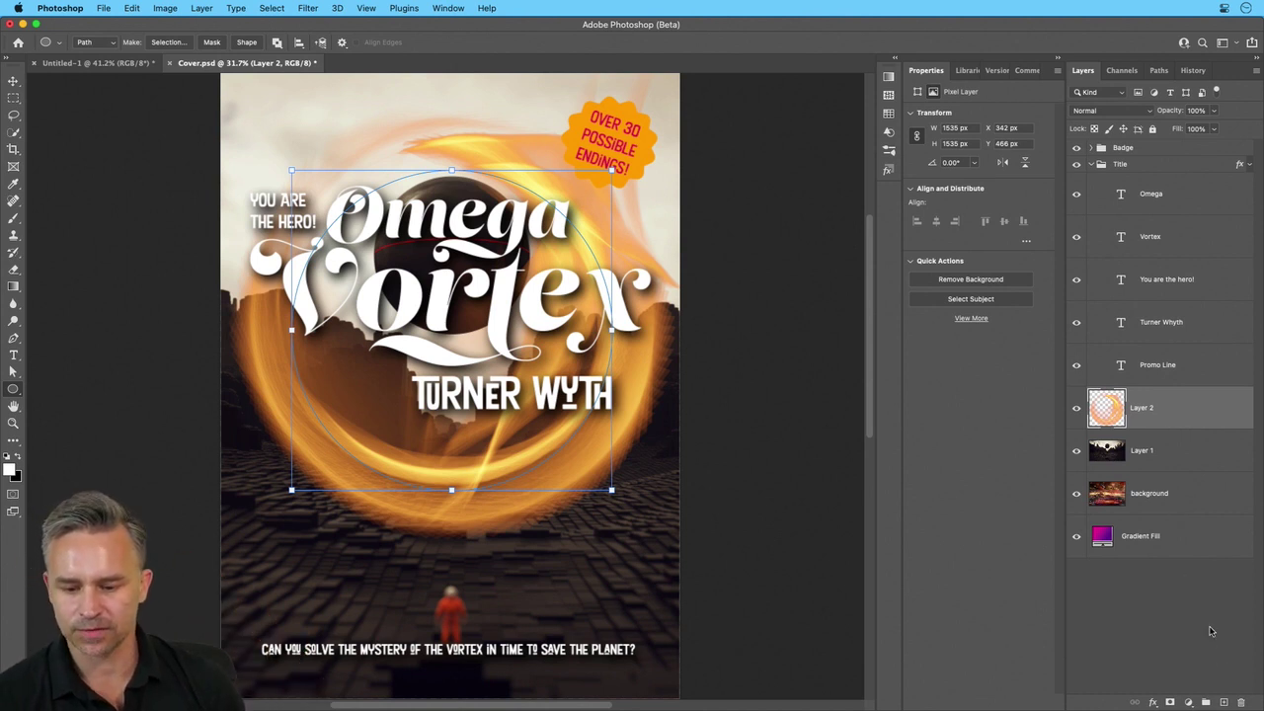
Delete the circular Work Path and add empty Layer 3 above Layer 2
{"action": "left_click", "coordinate": [1159, 70]}
{"action": "left_click", "coordinate": [1244, 702]}
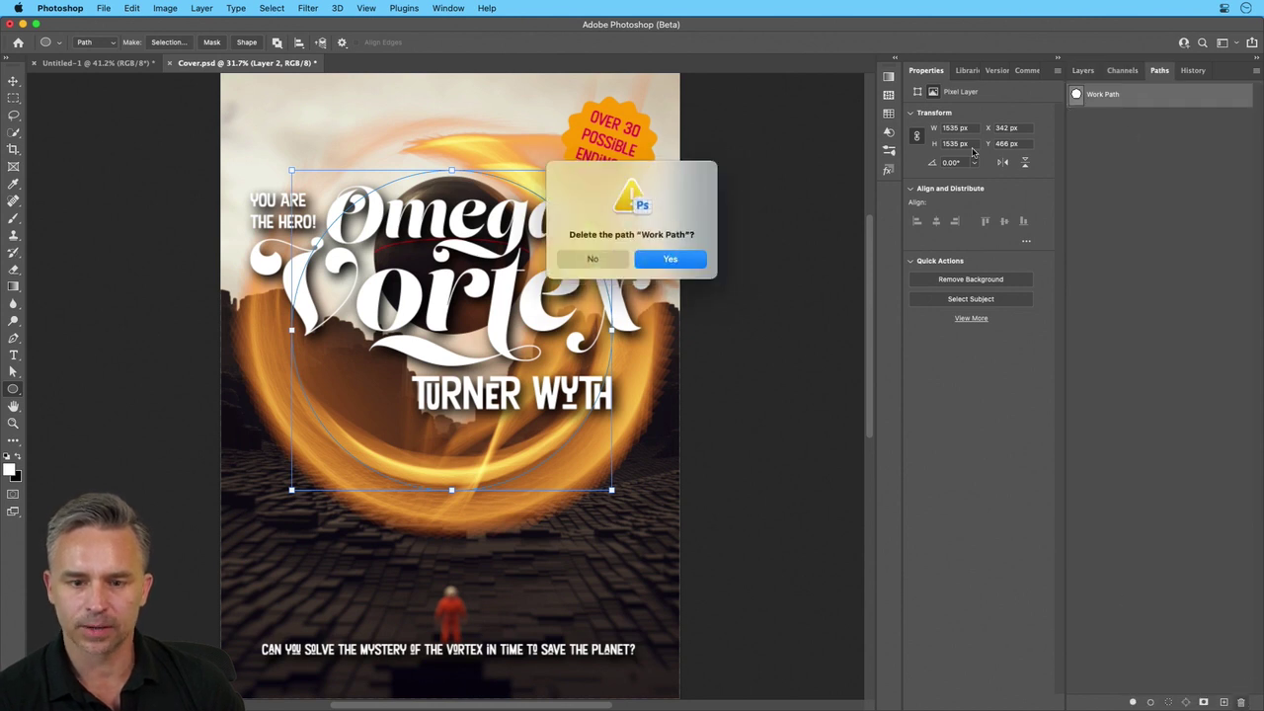
{"action": "left_click", "coordinate": [679, 263]}
{"action": "left_click", "coordinate": [1083, 71]}
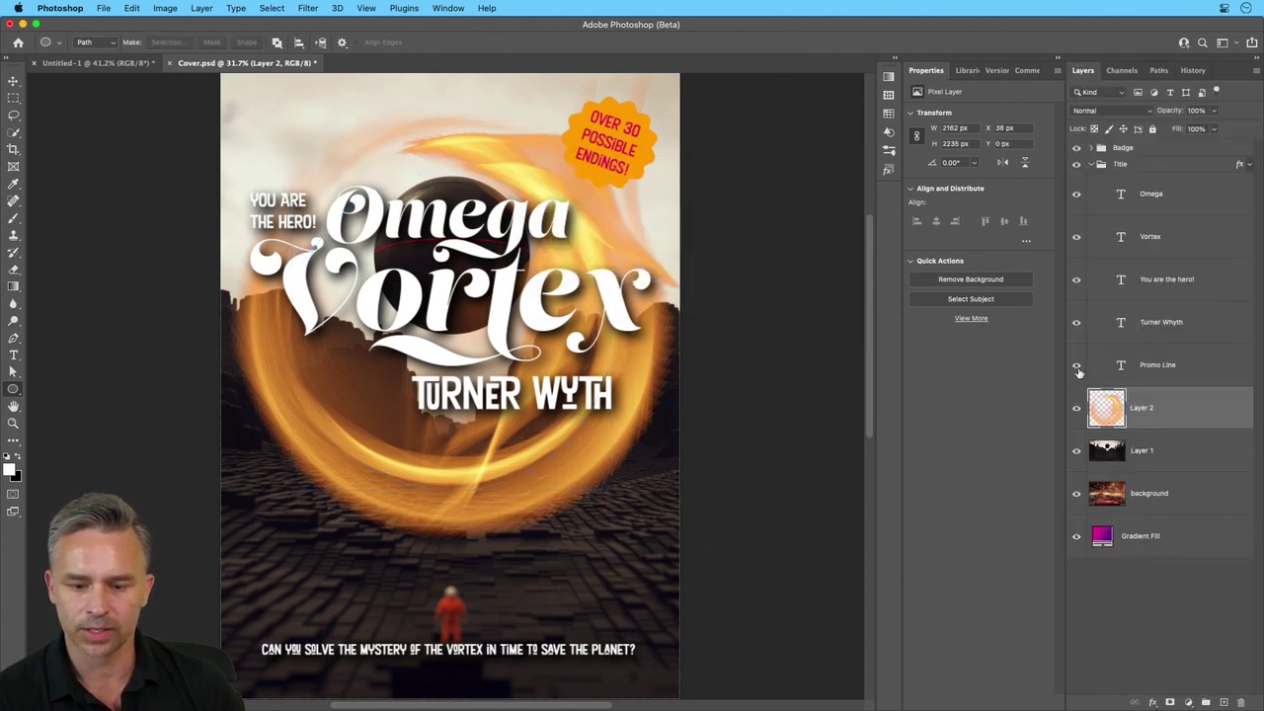
{"action": "left_click", "coordinate": [1224, 702]}
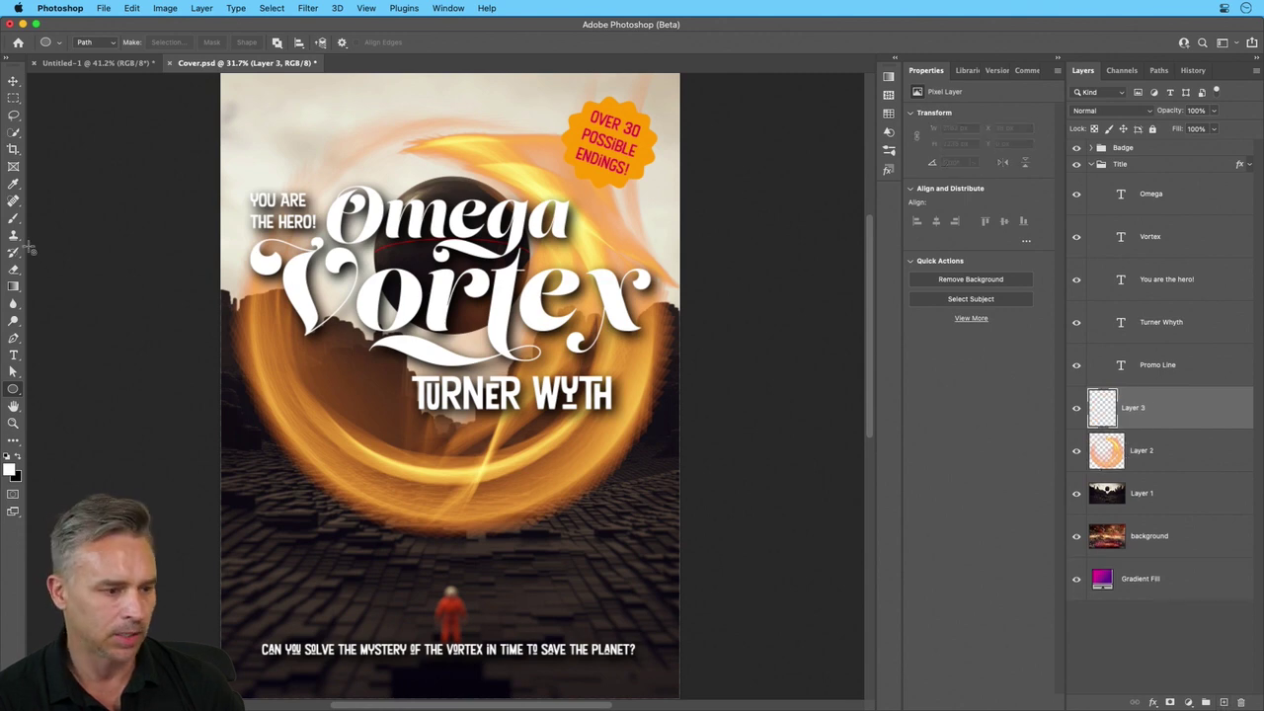
Pick the blue-red-yellow preset for the Gradient tool
{"action": "left_click", "coordinate": [13, 286]}
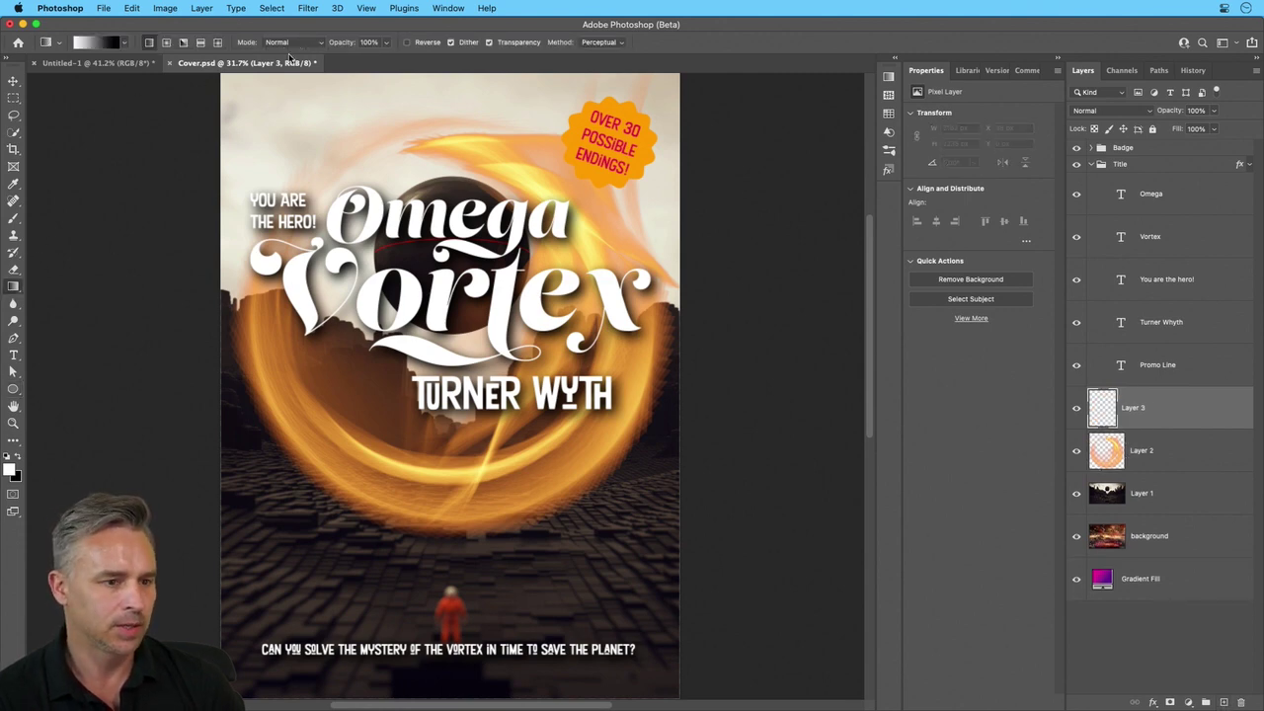
{"action": "left_click", "coordinate": [895, 58]}
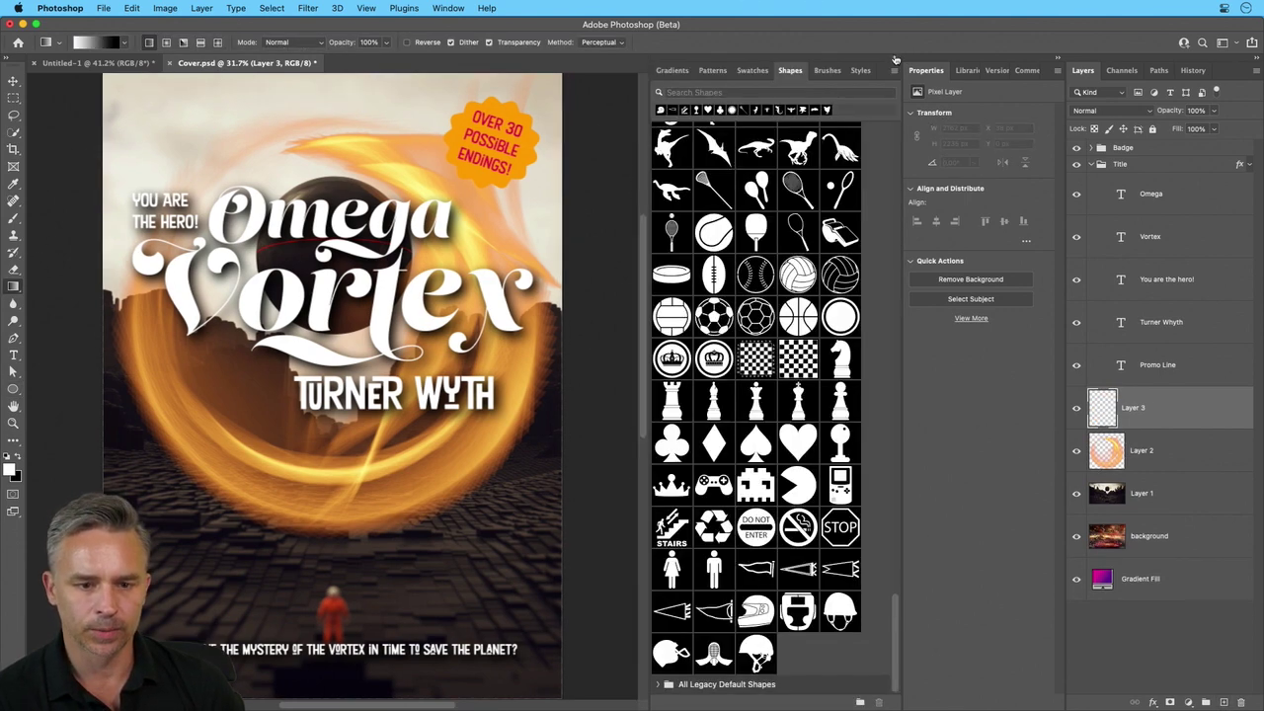
{"action": "left_click", "coordinate": [671, 70]}
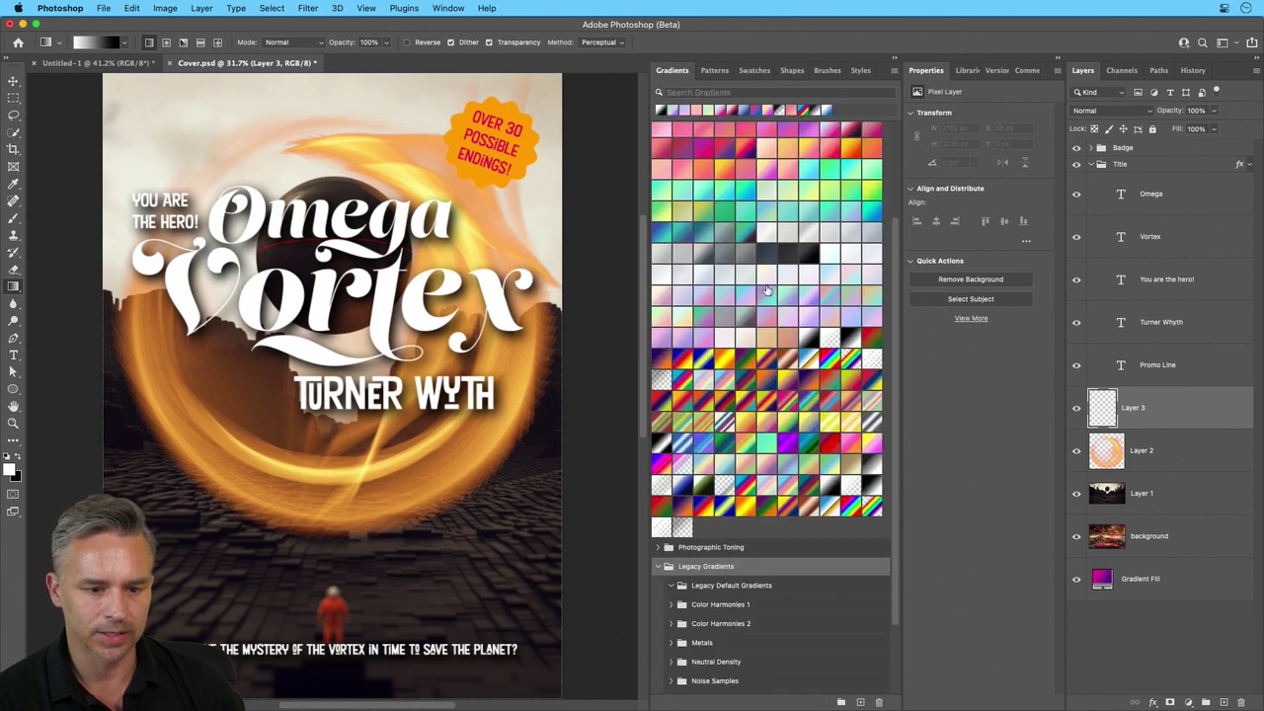
{"action": "left_click", "coordinate": [813, 57]}
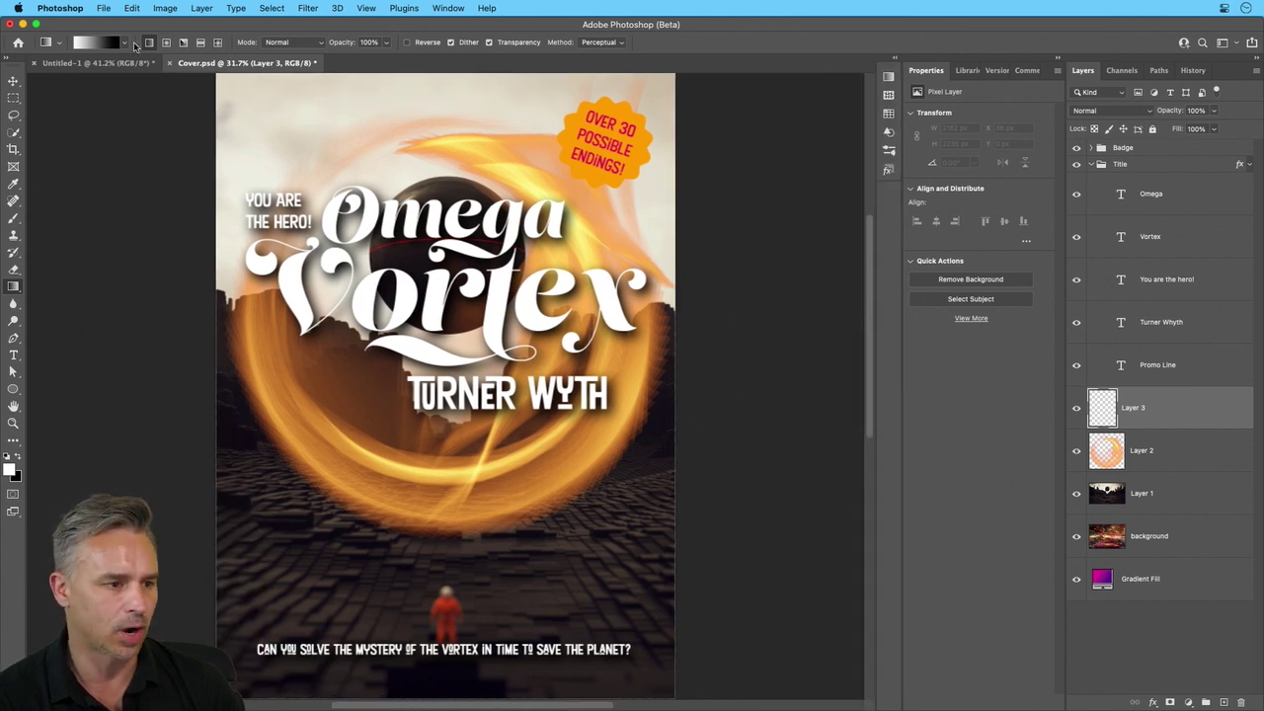
{"action": "left_click", "coordinate": [123, 43]}
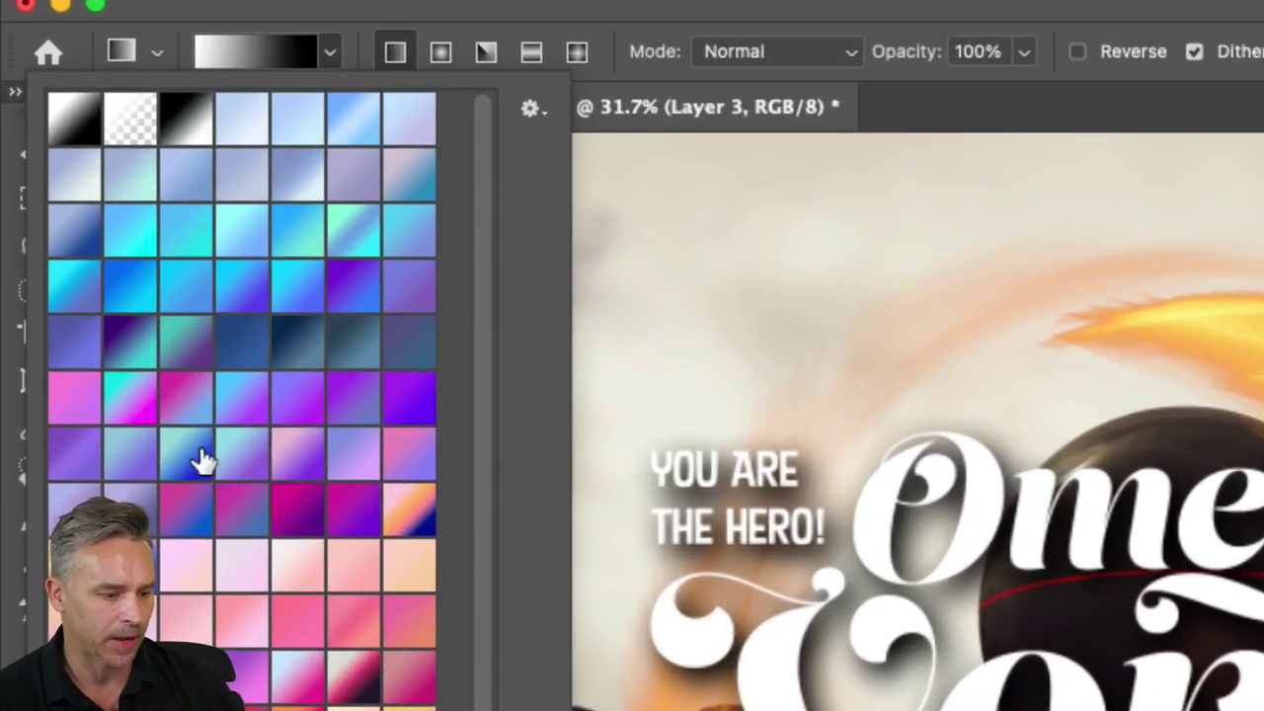
{"action": "scroll", "coordinate": [222, 486], "scroll_direction": "down", "scroll_amount": 5}
{"action": "scroll", "coordinate": [201, 494], "scroll_direction": "down", "scroll_amount": 5}
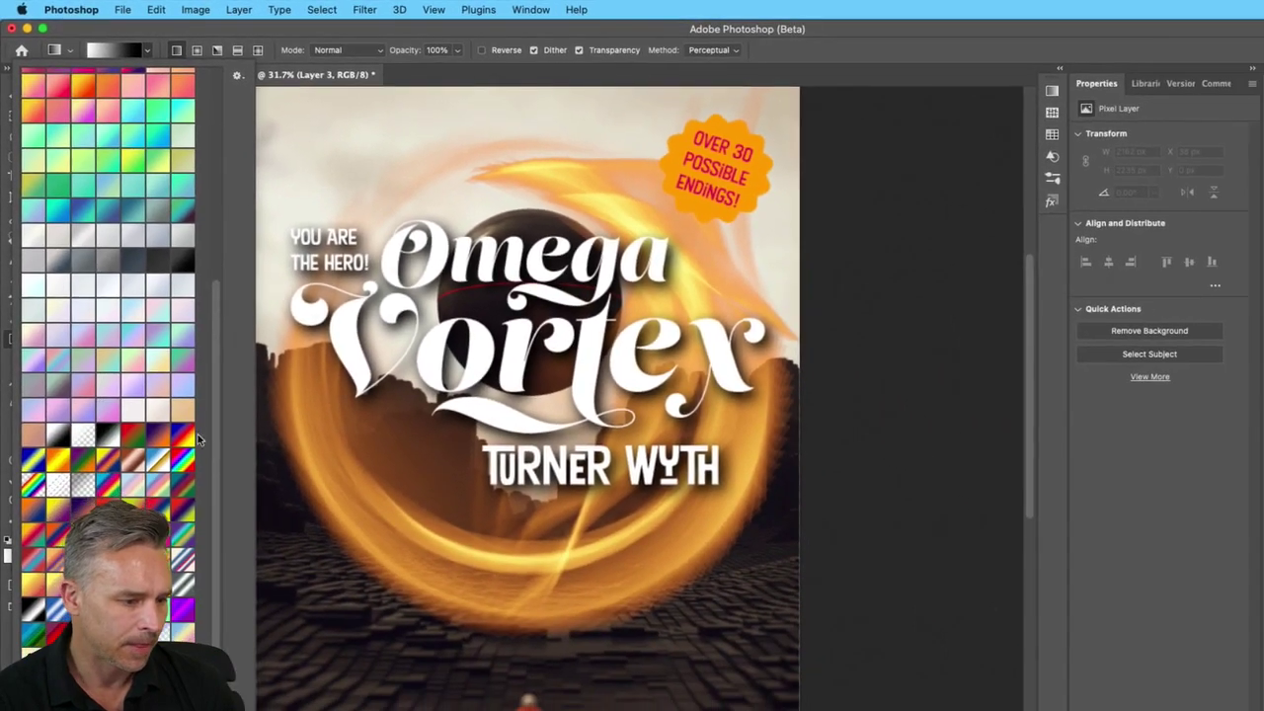
{"action": "left_click", "coordinate": [184, 438]}
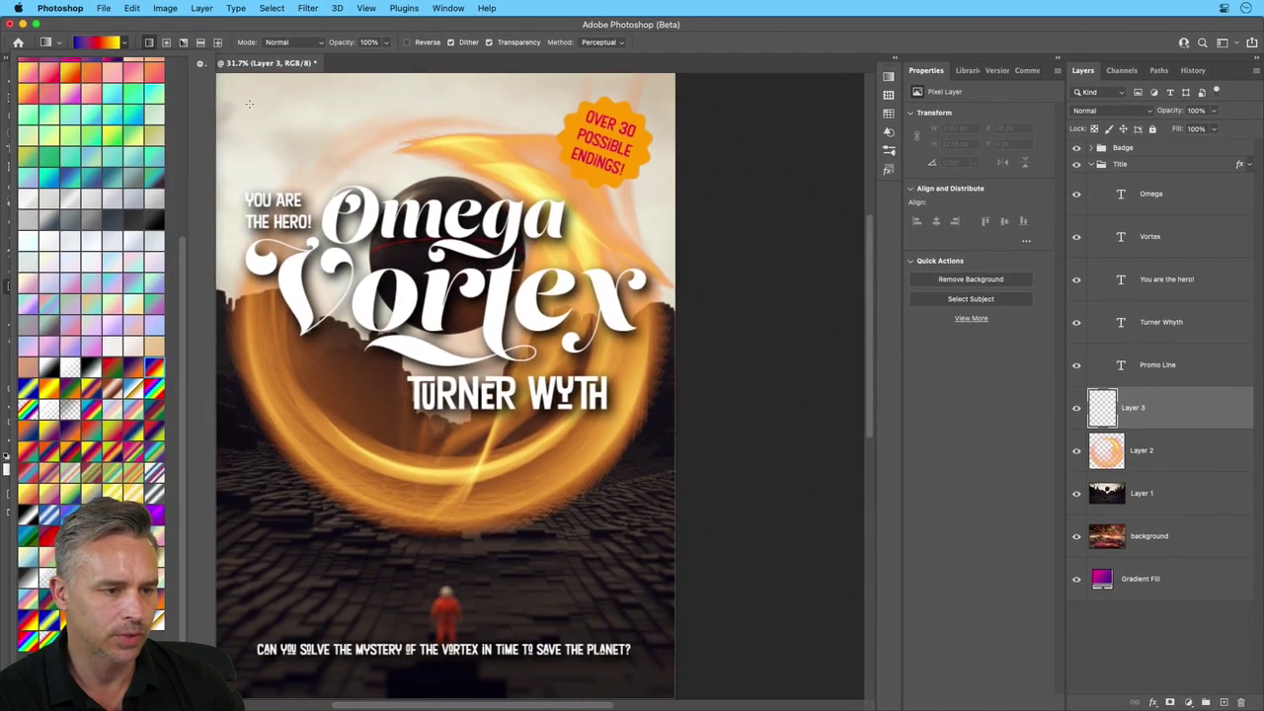
Fill Layer 3 with a diagonal Classic gradient and move it to the top of the stack
{"action": "left_click_drag", "start_coordinate": [247, 91], "coordinate": [476, 419]}
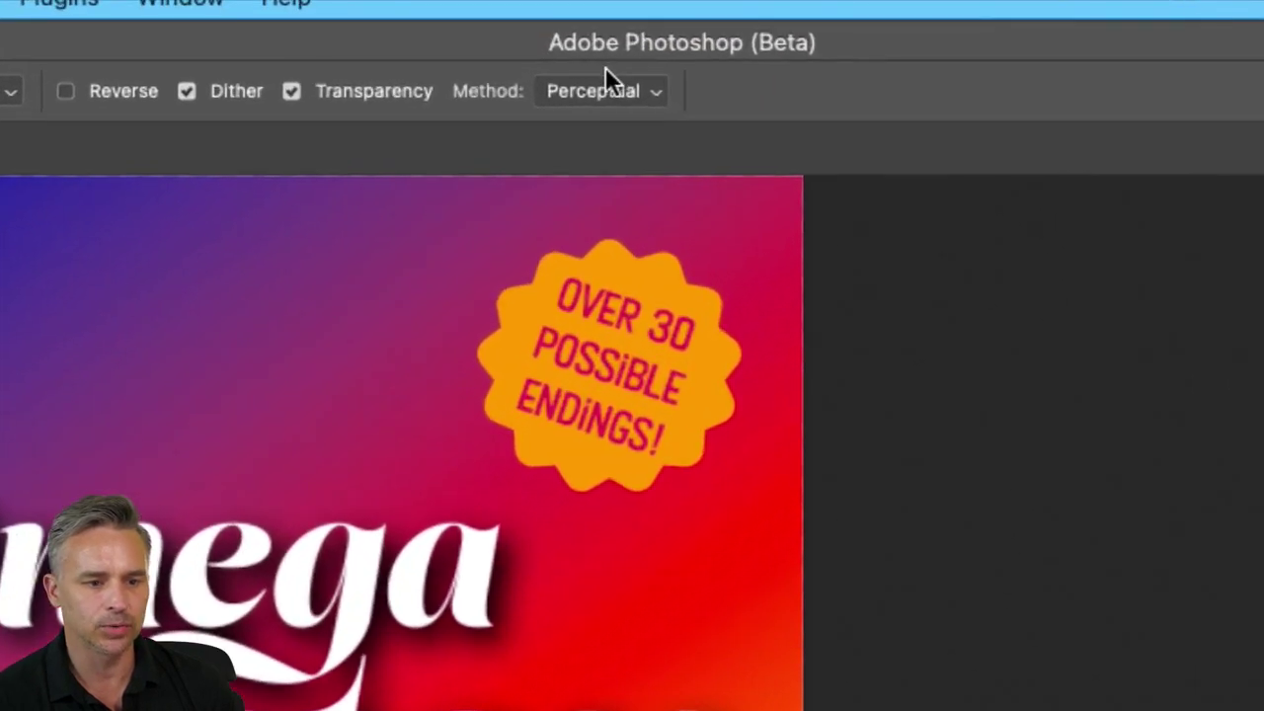
{"action": "left_click", "coordinate": [609, 87]}
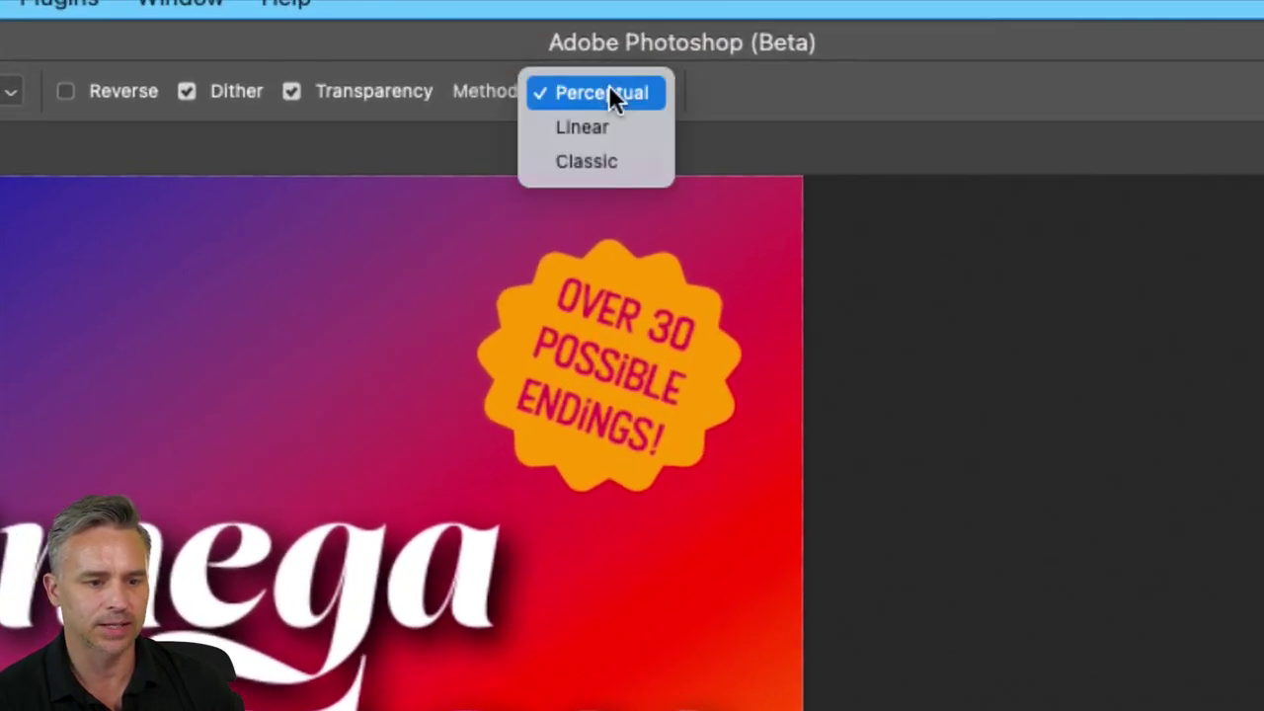
{"action": "left_click", "coordinate": [625, 154]}
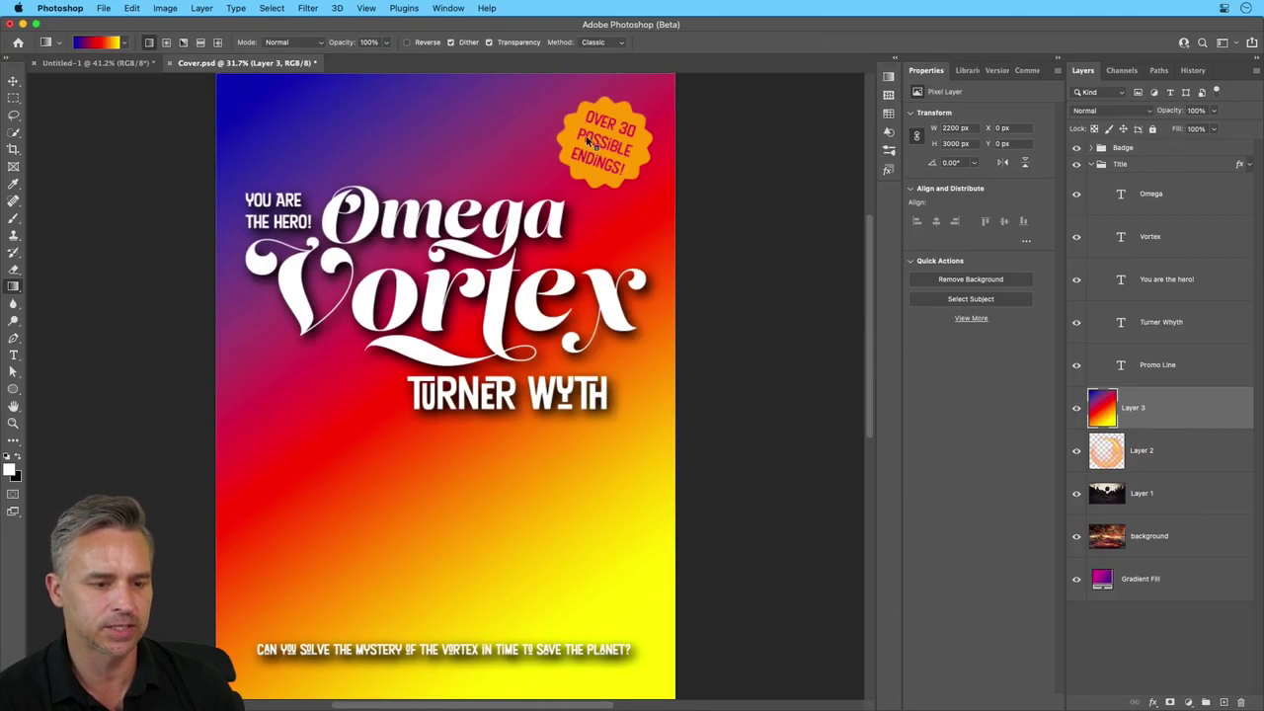
{"action": "left_click_drag", "start_coordinate": [240, 91], "coordinate": [553, 632]}
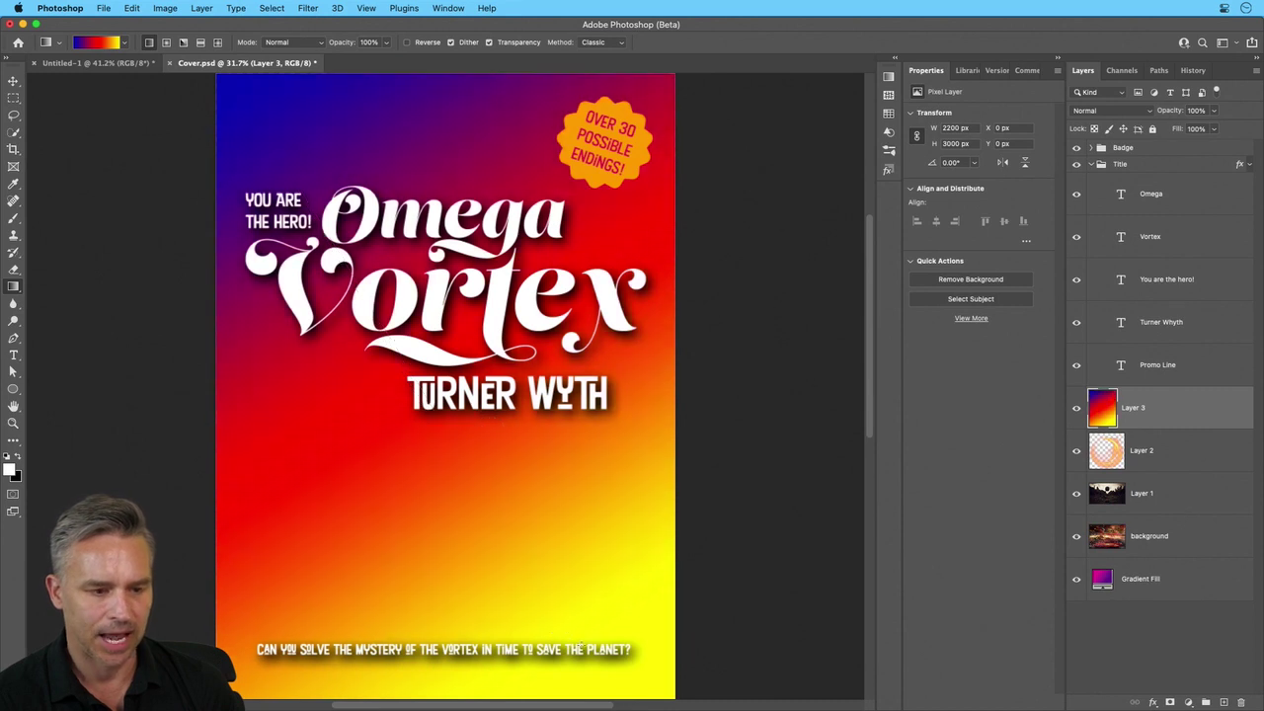
{"action": "left_click_drag", "start_coordinate": [1171, 409], "coordinate": [1170, 148]}
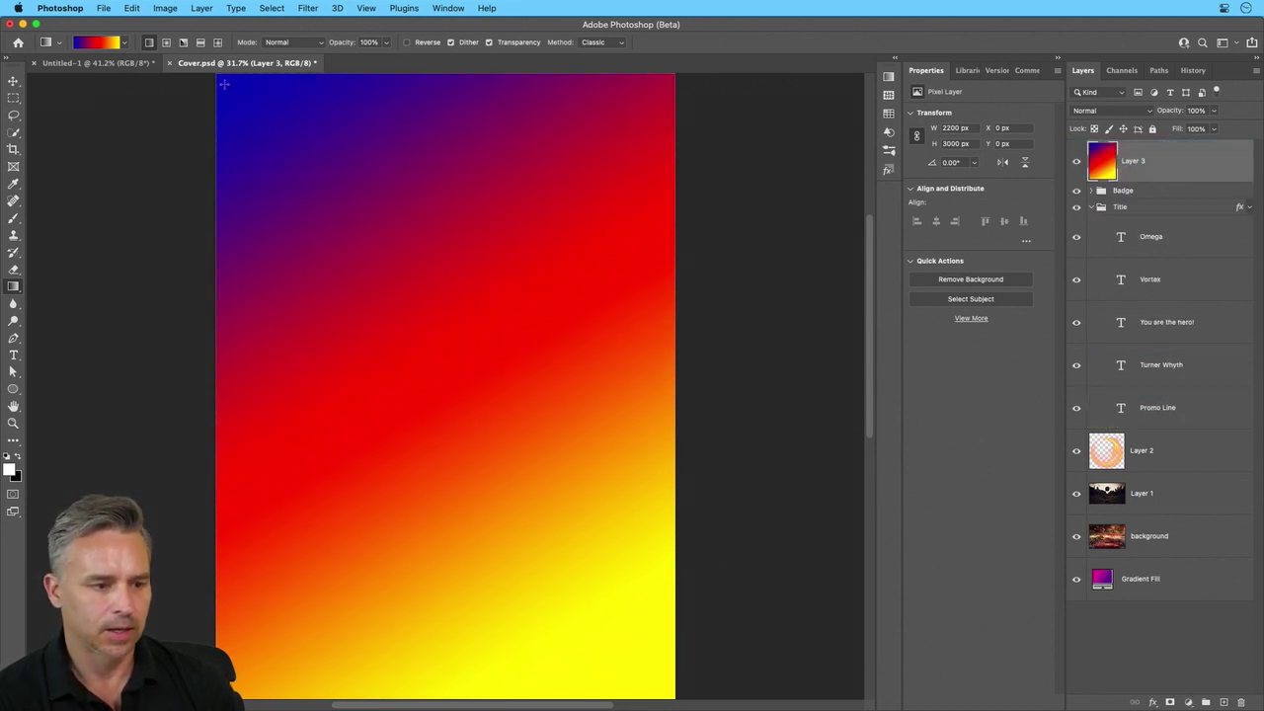
{"action": "left_click_drag", "start_coordinate": [240, 99], "coordinate": [623, 655]}
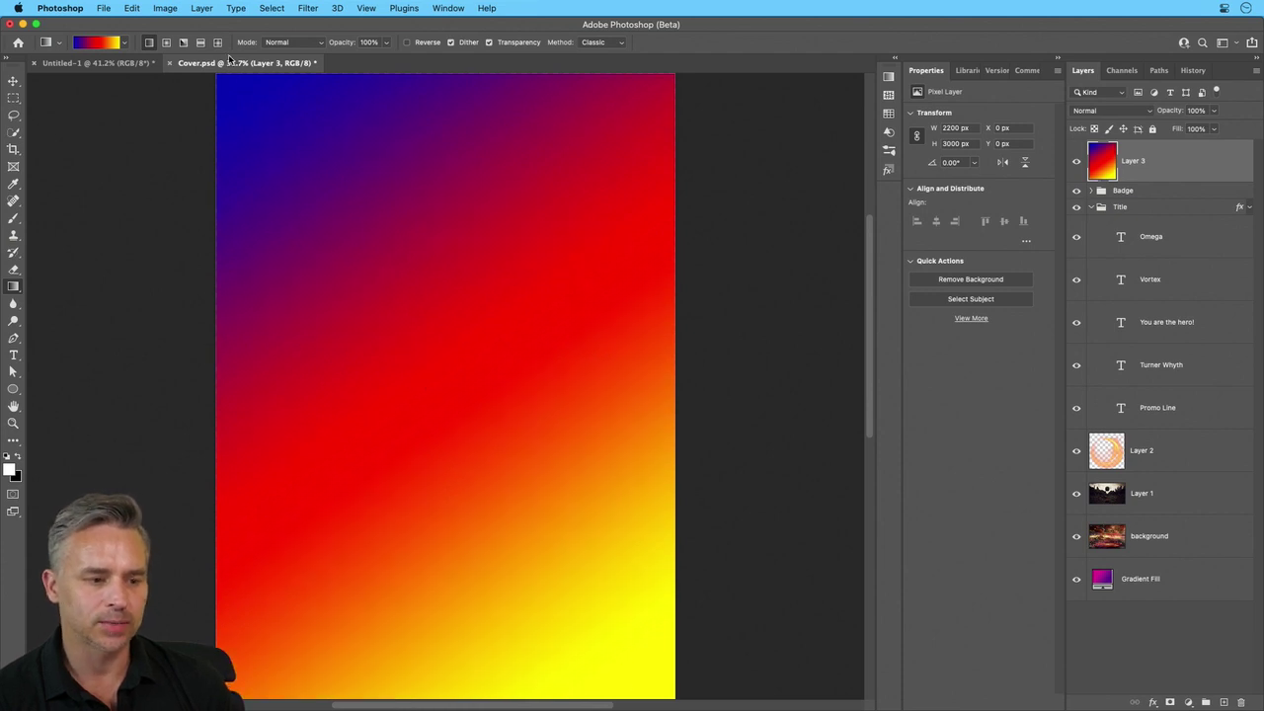
{"action": "left_click_drag", "start_coordinate": [270, 97], "coordinate": [474, 439]}
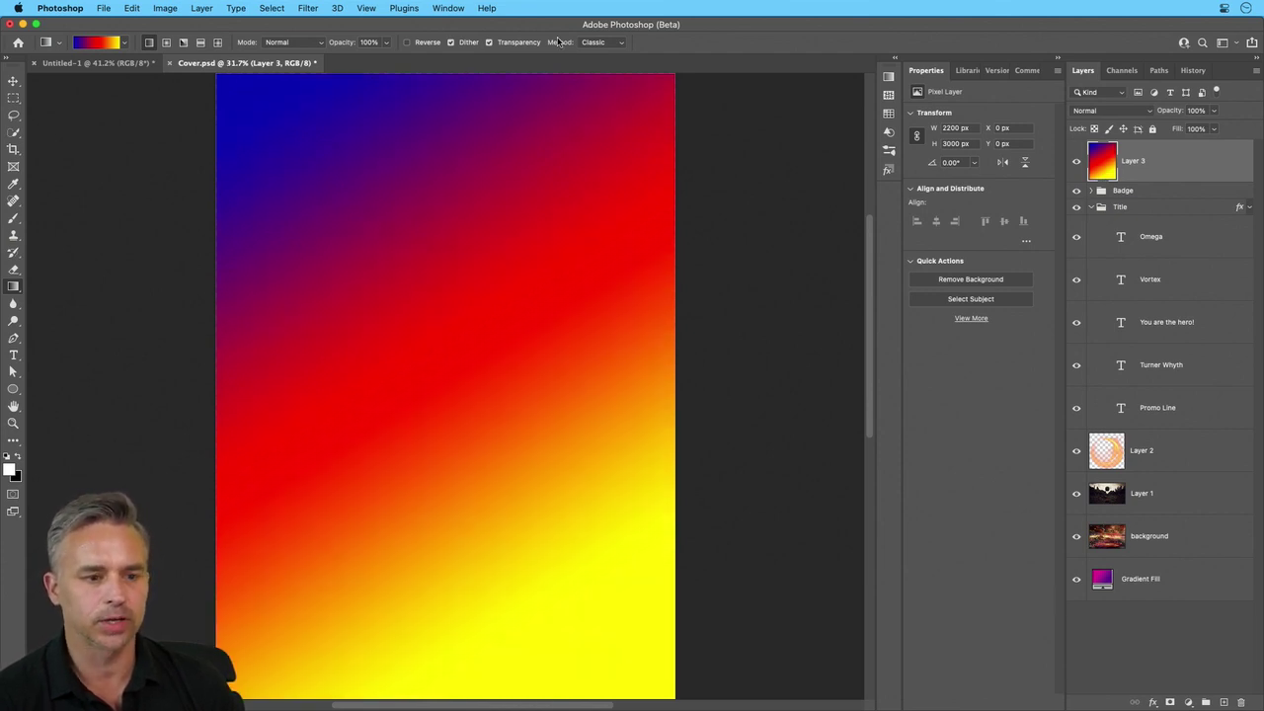
Fill new Layer 4 with a Perceptual diagonal gradient, then hide Layers 3 and 4
{"action": "left_click", "coordinate": [596, 42]}
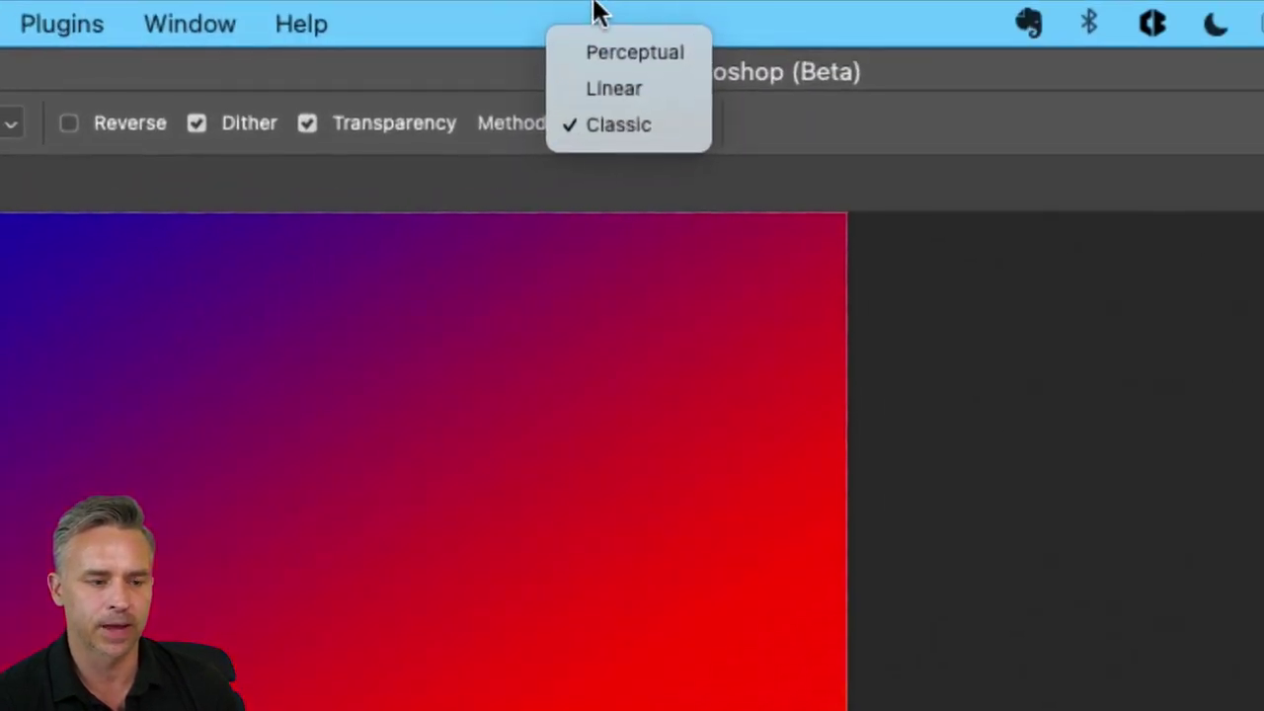
{"action": "left_click", "coordinate": [624, 51]}
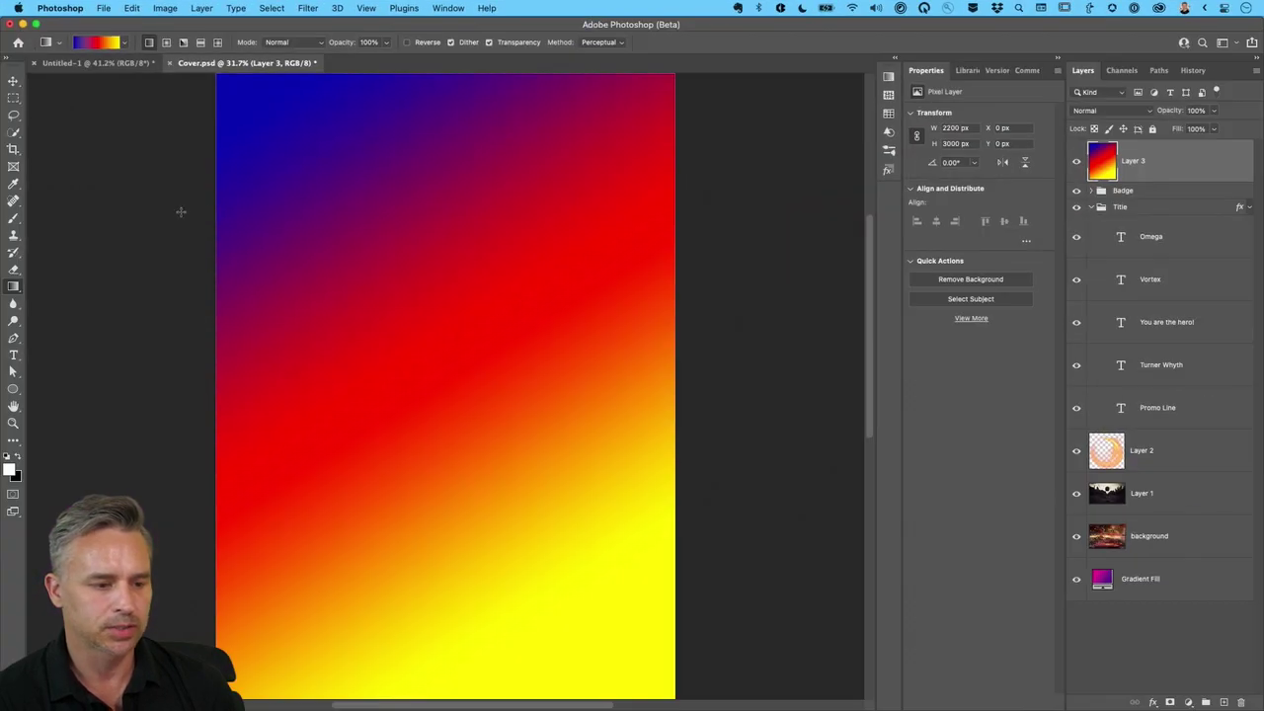
{"action": "left_click", "coordinate": [1223, 702]}
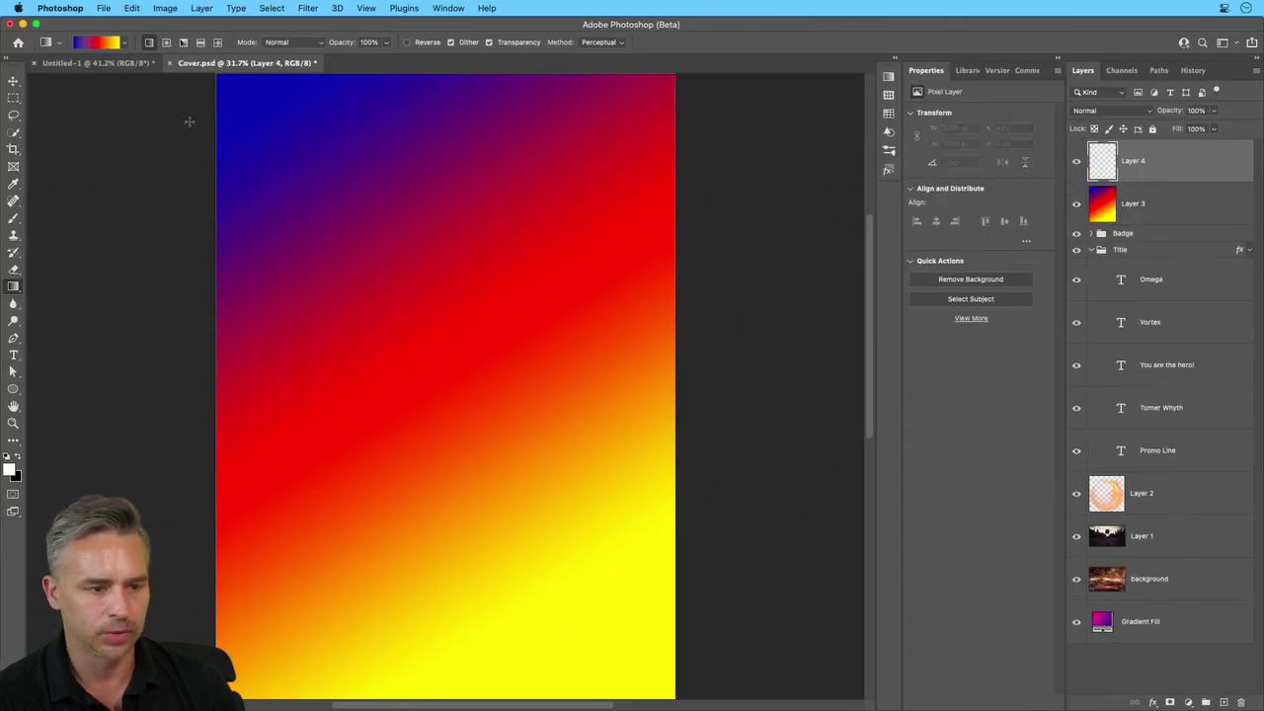
{"action": "left_click_drag", "start_coordinate": [252, 98], "coordinate": [598, 656]}
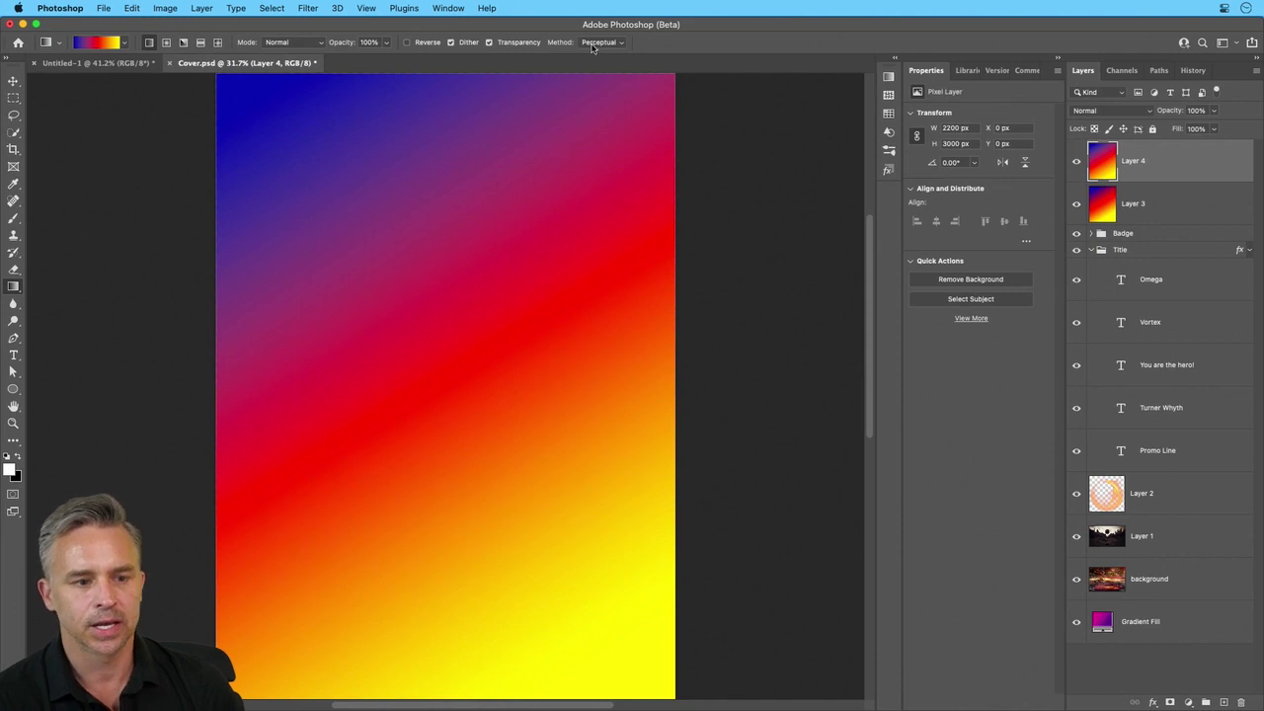
{"action": "left_click", "coordinate": [593, 43]}
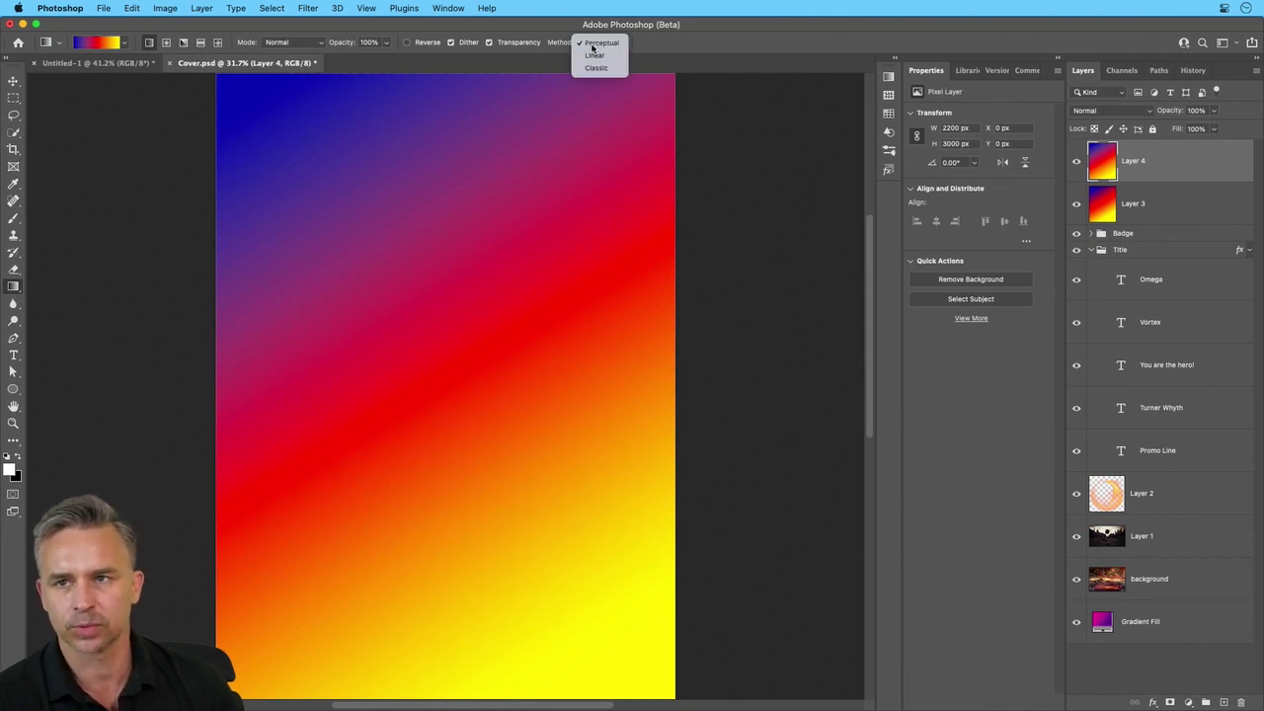
{"action": "left_click", "coordinate": [597, 44]}
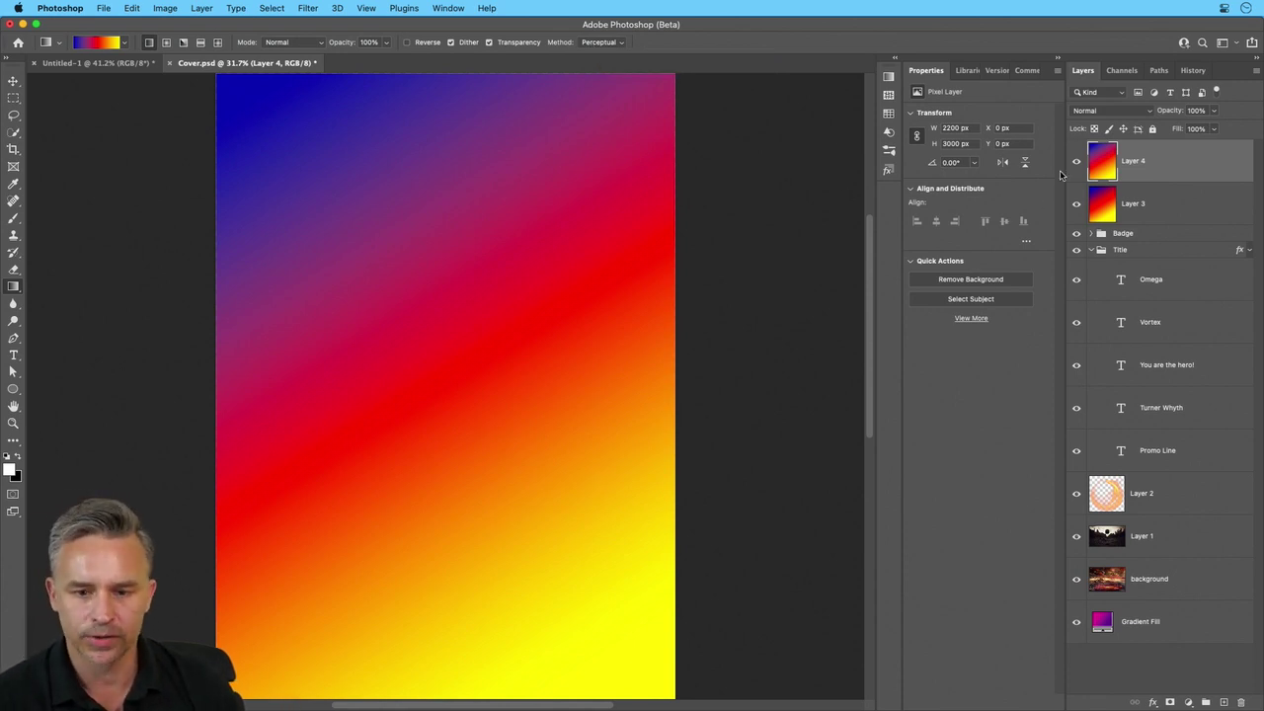
{"action": "left_click", "coordinate": [1077, 161]}
{"action": "left_click", "coordinate": [1077, 203]}
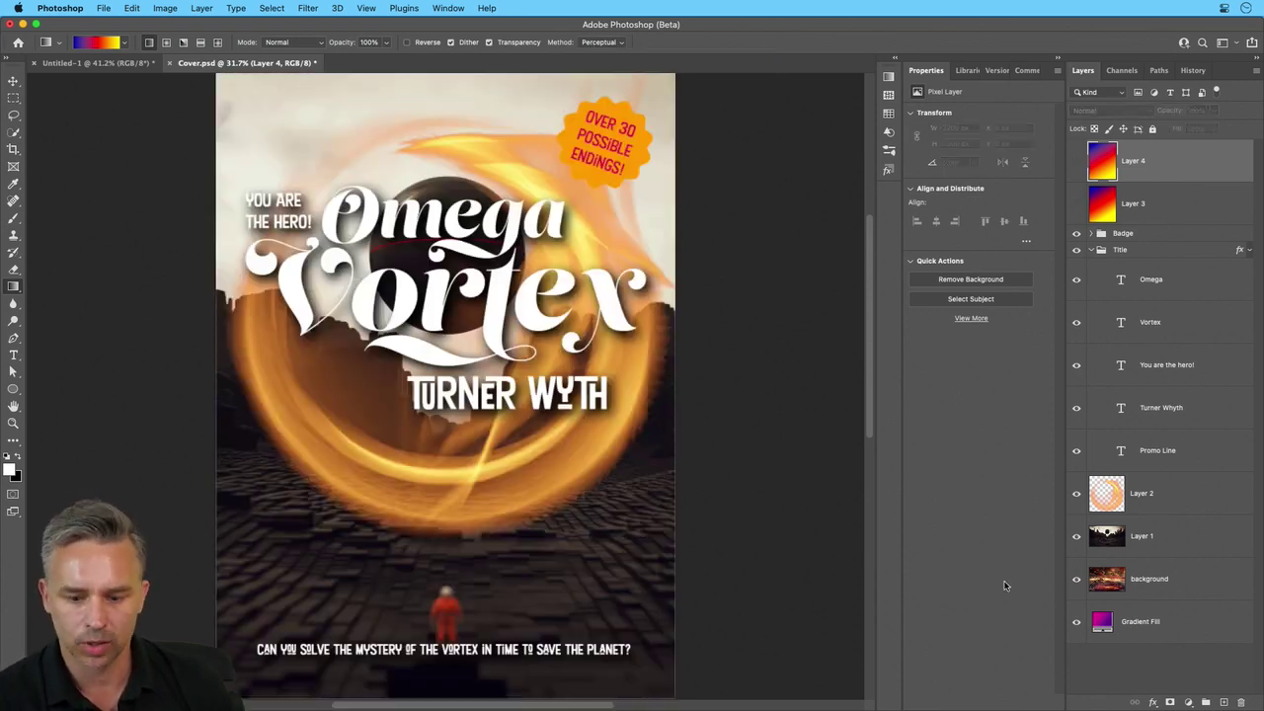
Add a Gradient Map adjustment above Layer 2 using the blue-red-yellow preset
{"action": "left_click", "coordinate": [1200, 494]}
{"action": "left_click", "coordinate": [1190, 703]}
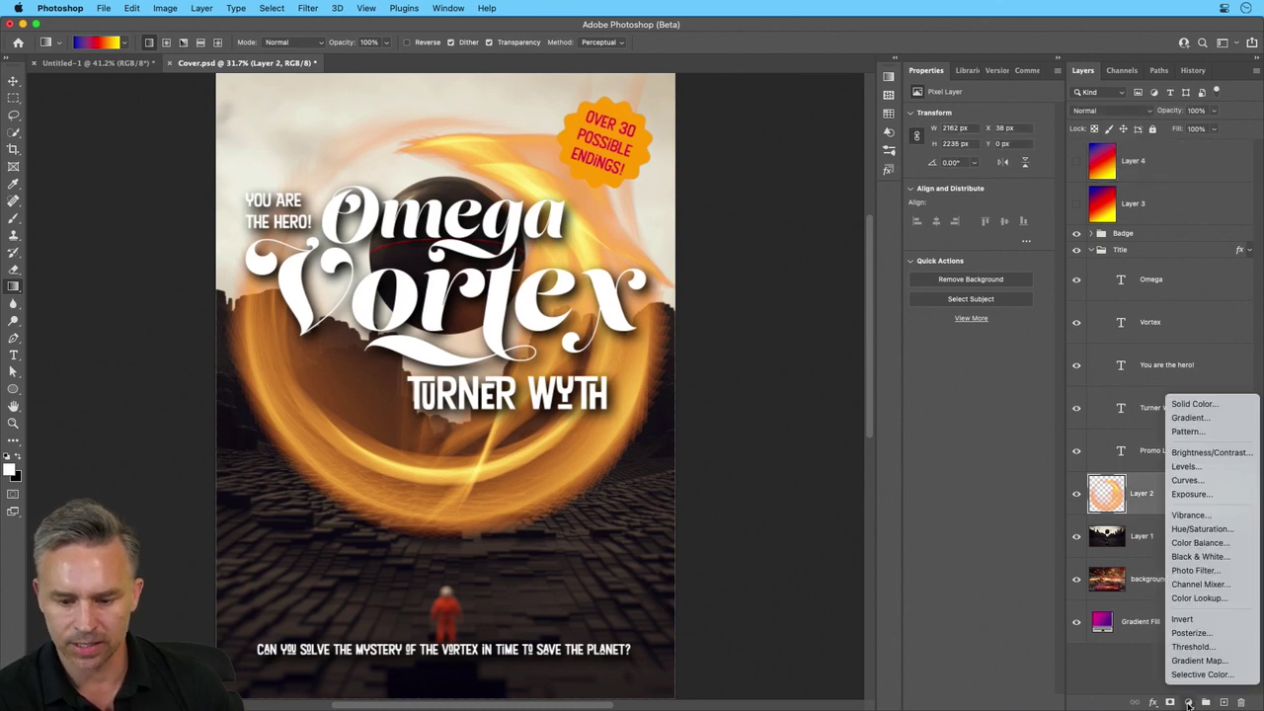
{"action": "left_click", "coordinate": [1200, 661]}
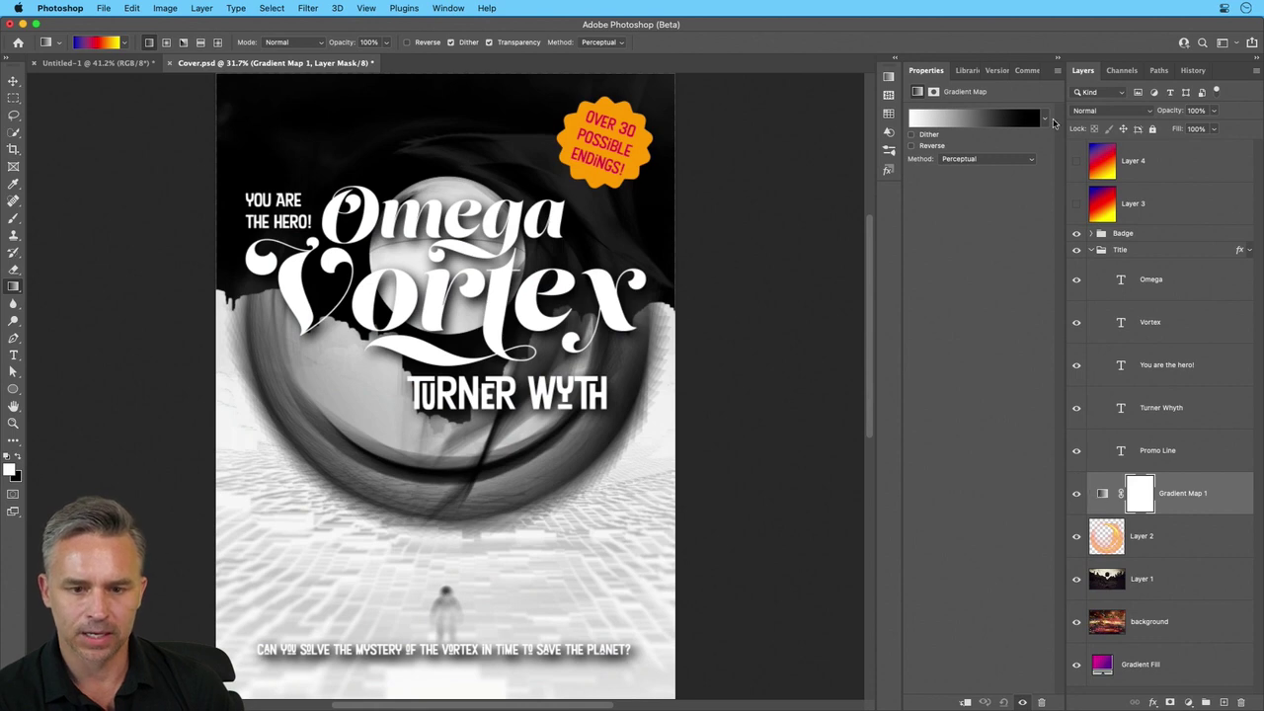
{"action": "left_click", "coordinate": [1047, 119]}
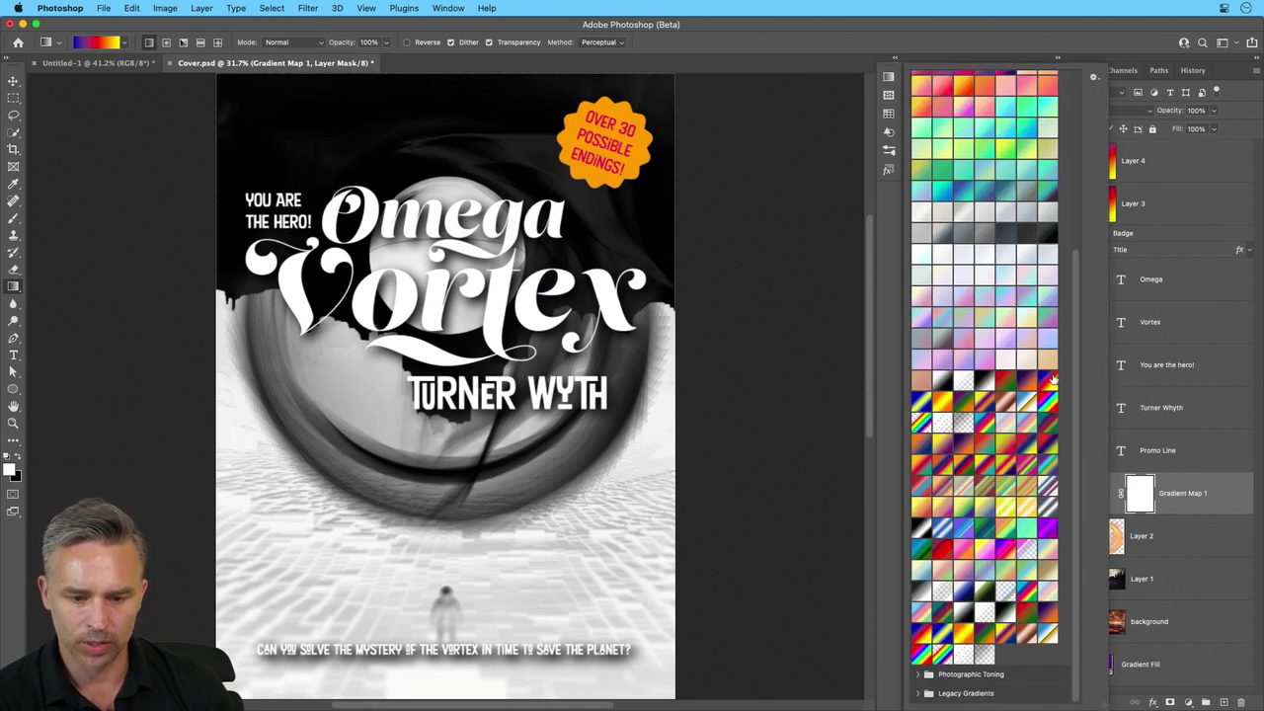
{"action": "left_click", "coordinate": [1049, 381]}
{"action": "left_click", "coordinate": [1136, 472]}
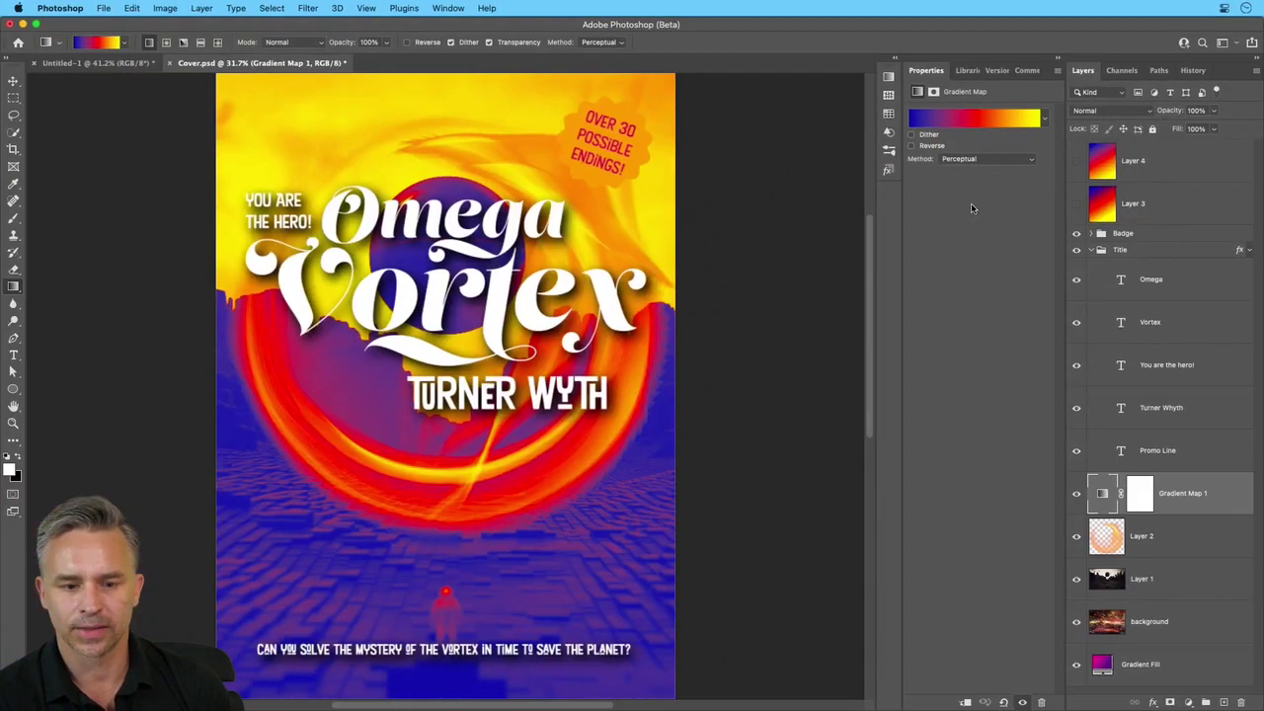
Compare the gradient map on and off, keeping Gradient Map 1 just above Layer 2
{"action": "left_click", "coordinate": [1077, 495]}
{"action": "left_click", "coordinate": [1077, 495]}
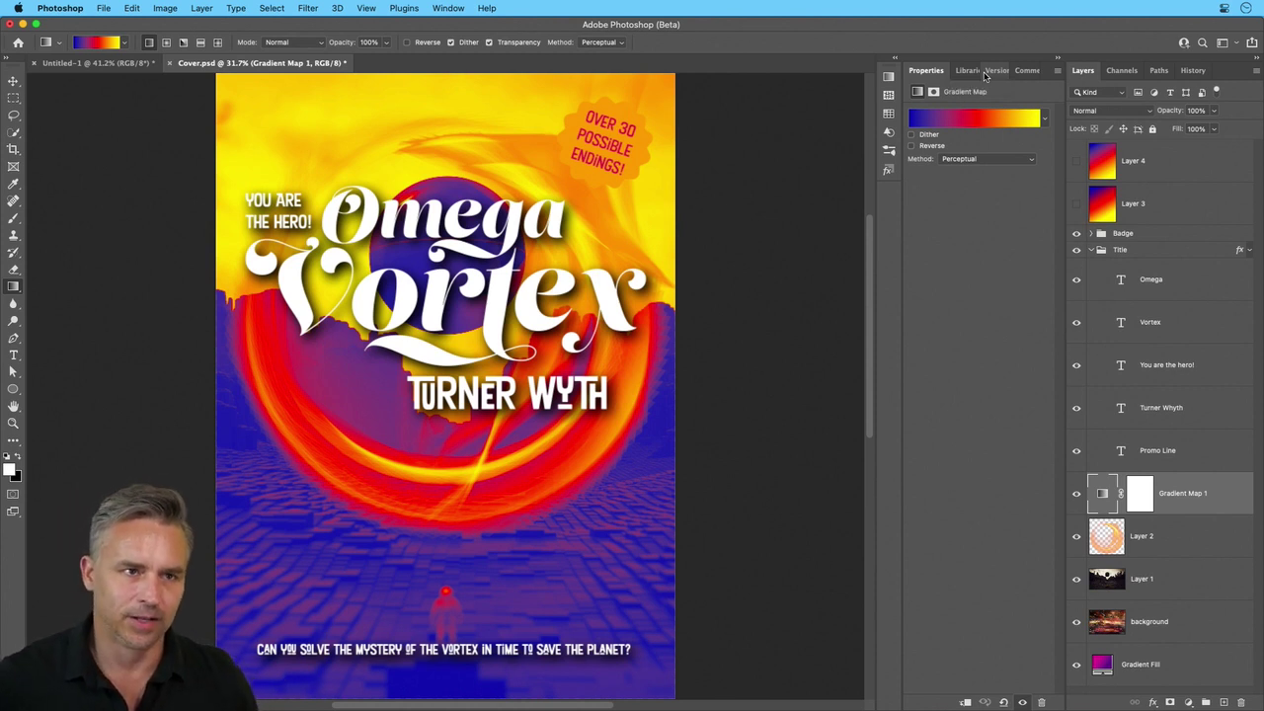
{"action": "mouse_move", "coordinate": [1002, 5]}
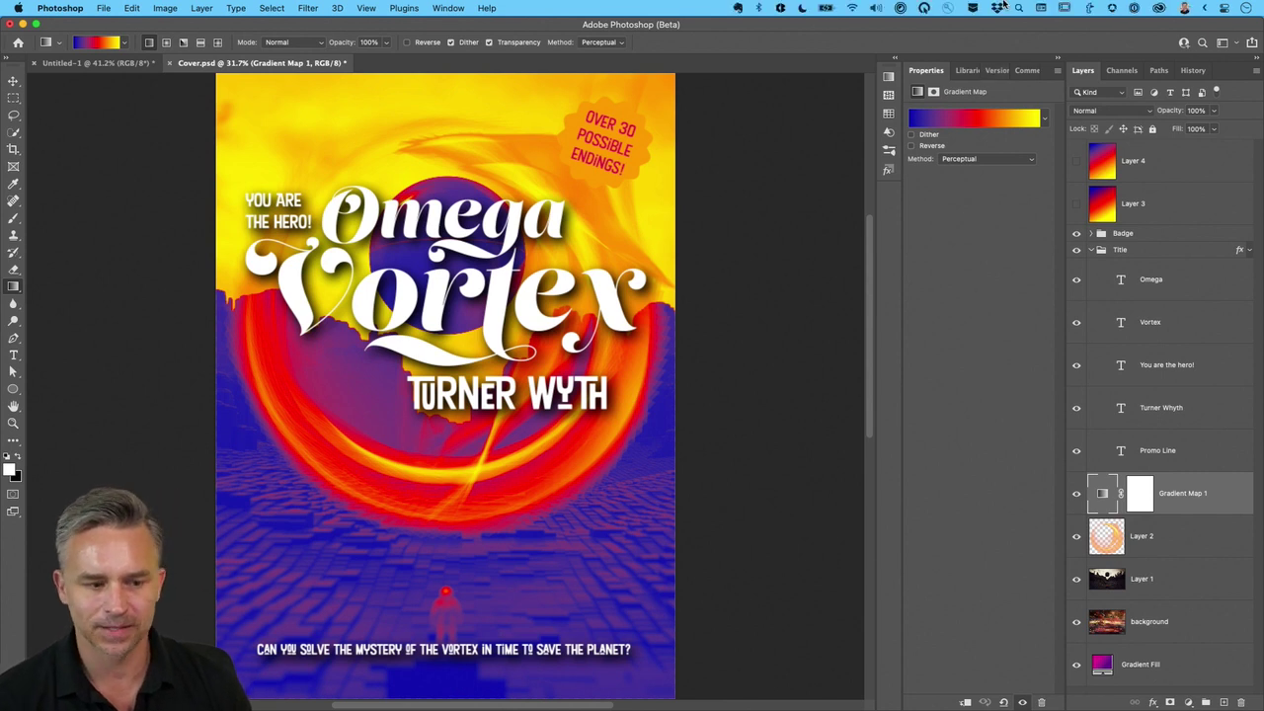
{"action": "left_click_drag", "start_coordinate": [1187, 494], "coordinate": [1161, 192]}
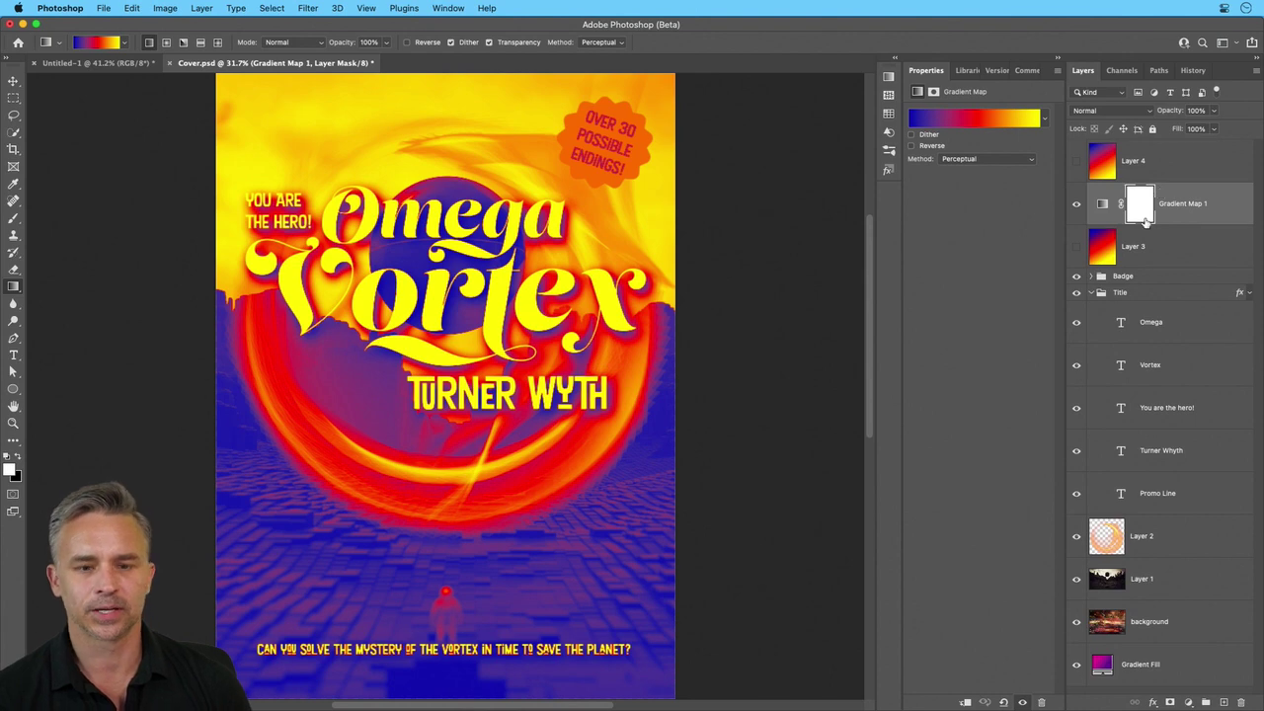
{"action": "left_click_drag", "start_coordinate": [1230, 211], "coordinate": [1184, 535]}
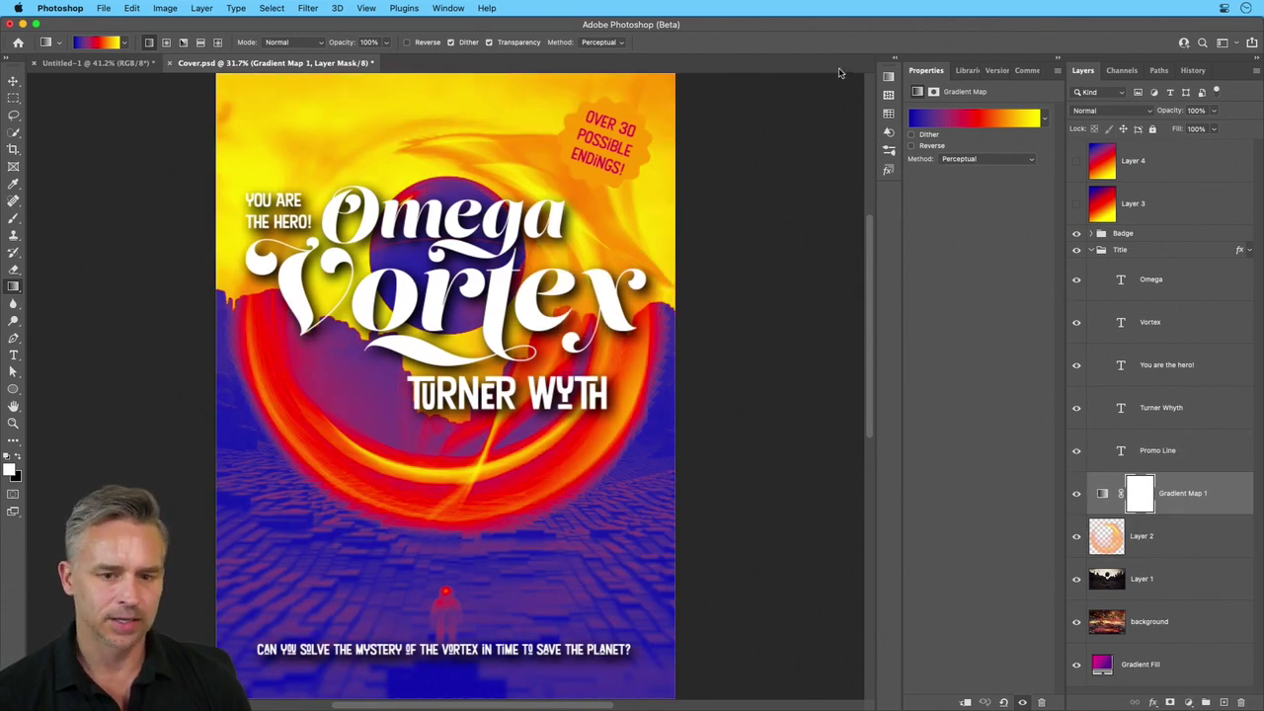
Open the Cover Final library asset as CoverFinal.psd and switch to the Move tool
{"action": "left_click", "coordinate": [955, 71]}
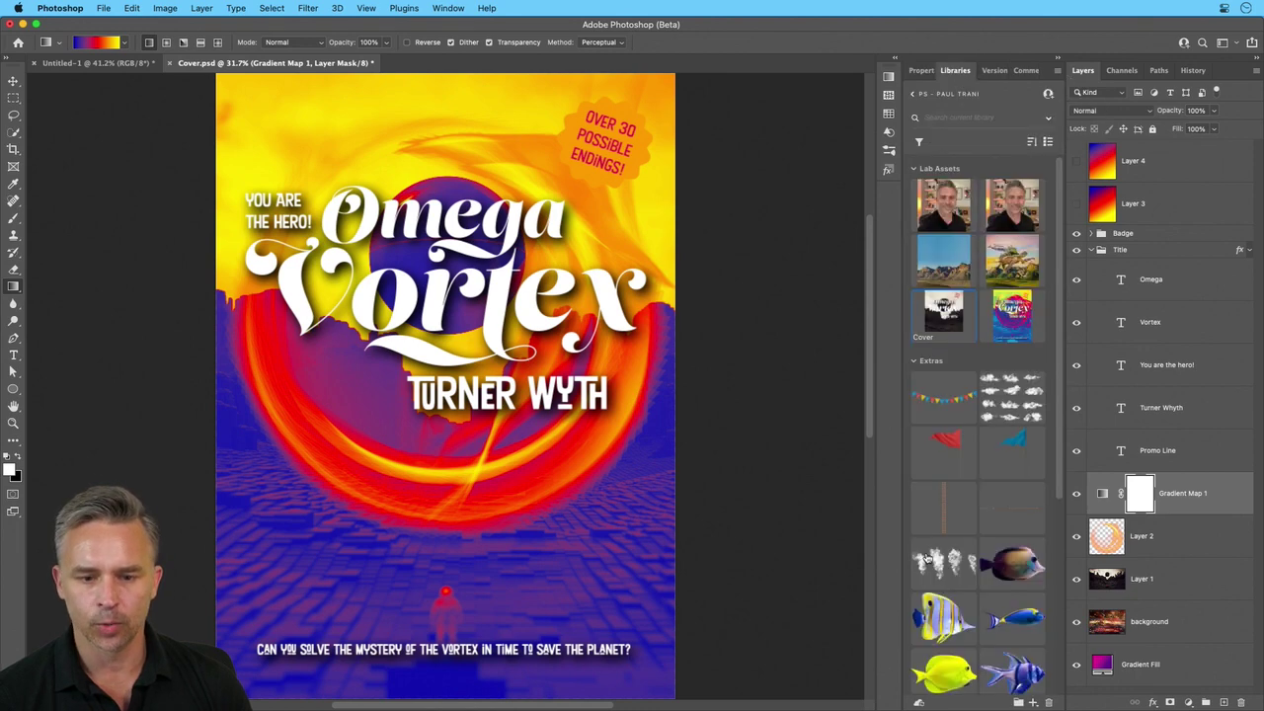
{"action": "double_click", "coordinate": [1004, 324]}
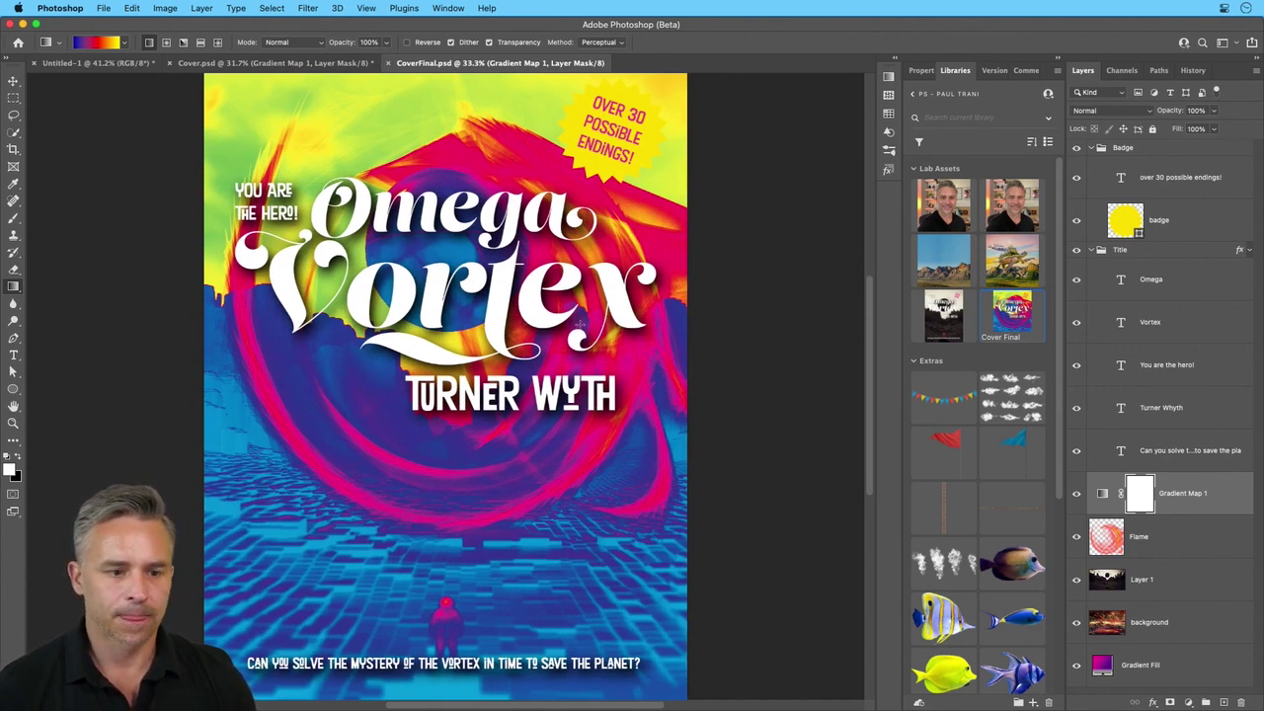
{"action": "left_click", "coordinate": [14, 80]}
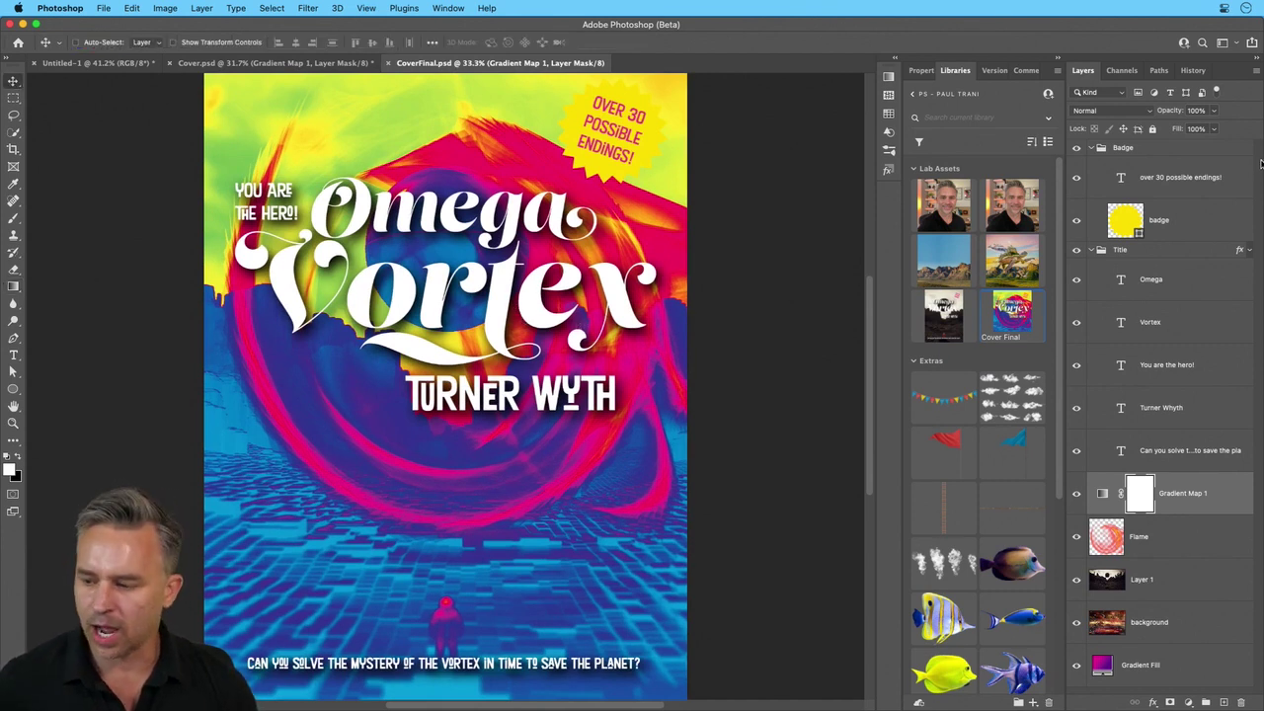
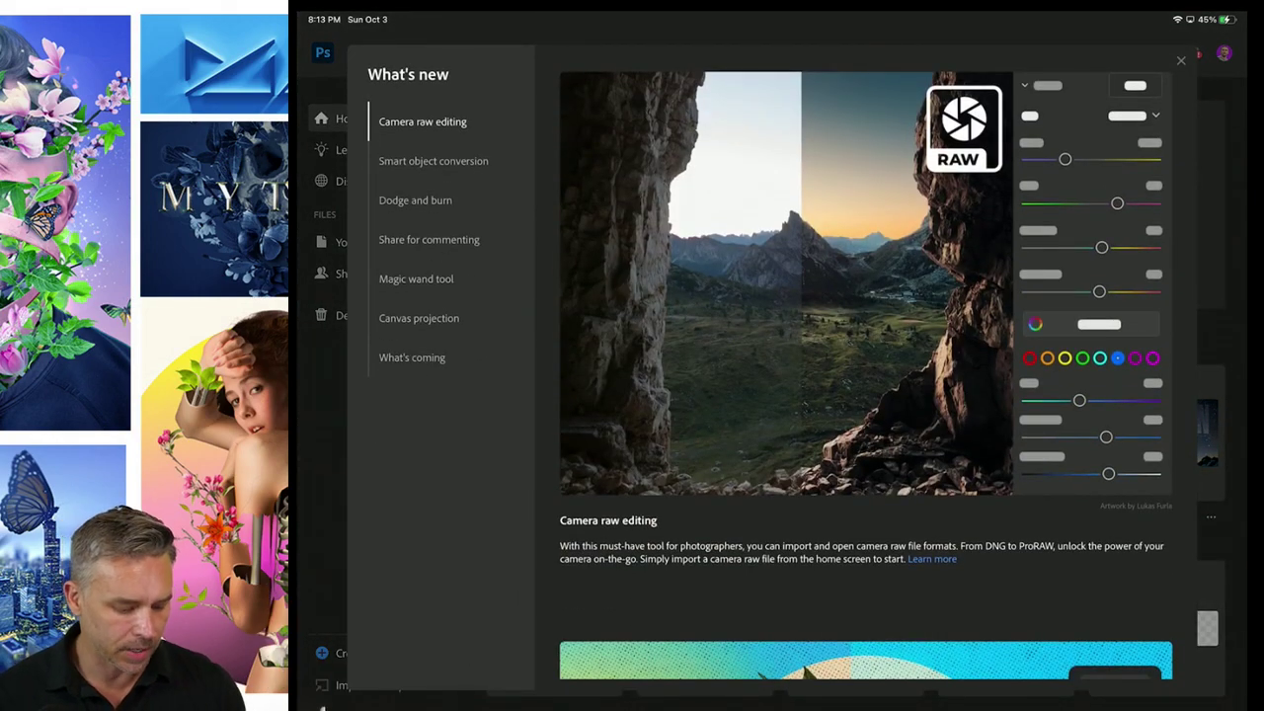
Dismiss What's new and open IMG_20201121_101406.dng from the Recents album in Camera Raw
{"action": "key", "text": "Escape"}
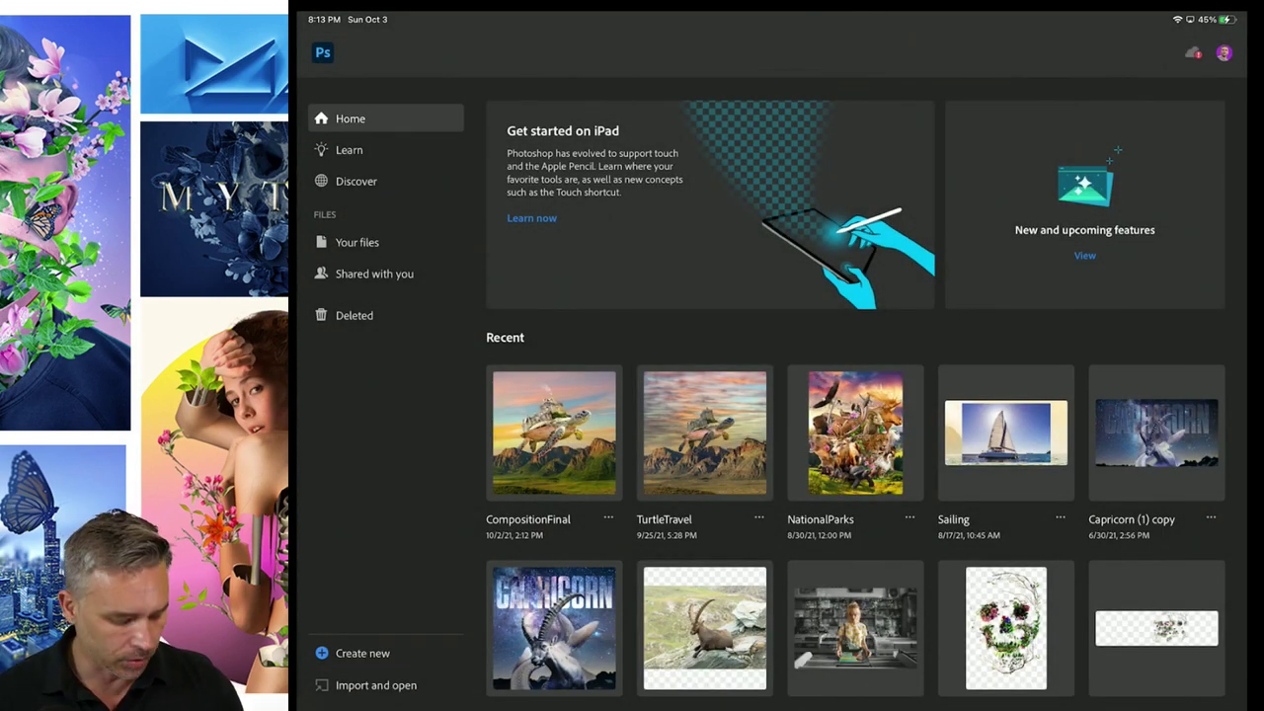
{"action": "left_click", "coordinate": [376, 684]}
{"action": "left_click", "coordinate": [524, 630]}
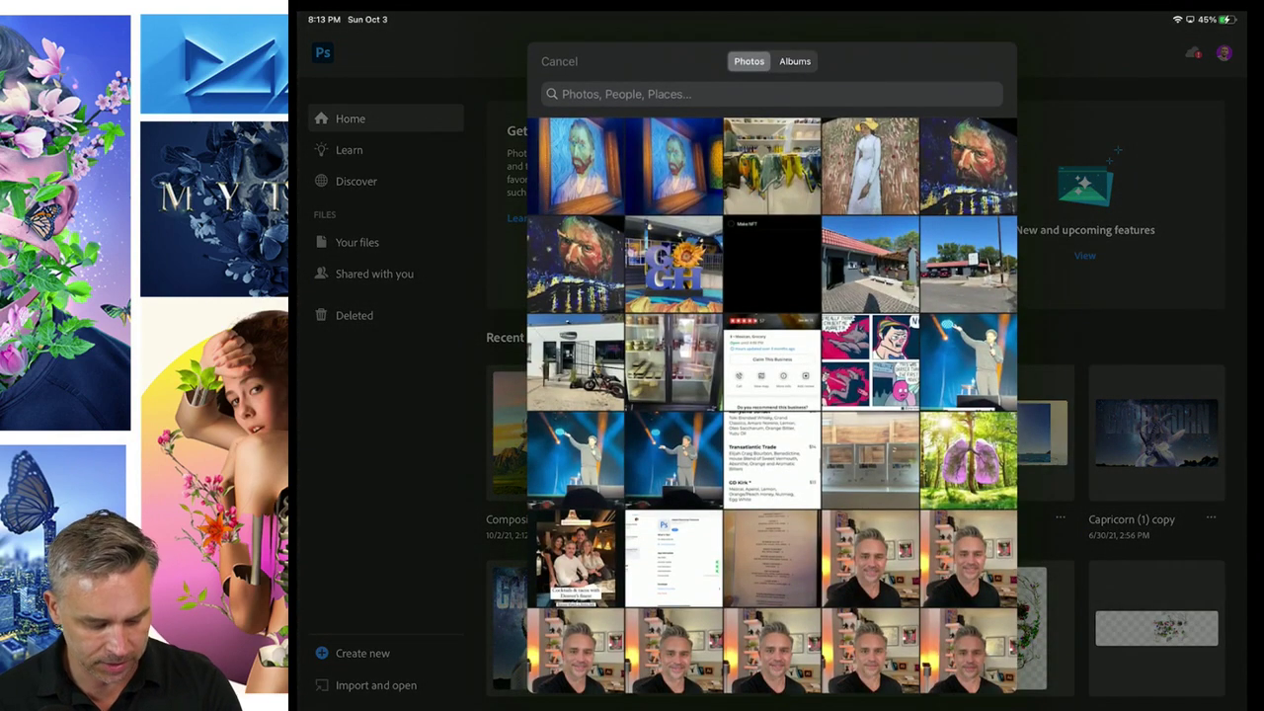
{"action": "left_click", "coordinate": [795, 61]}
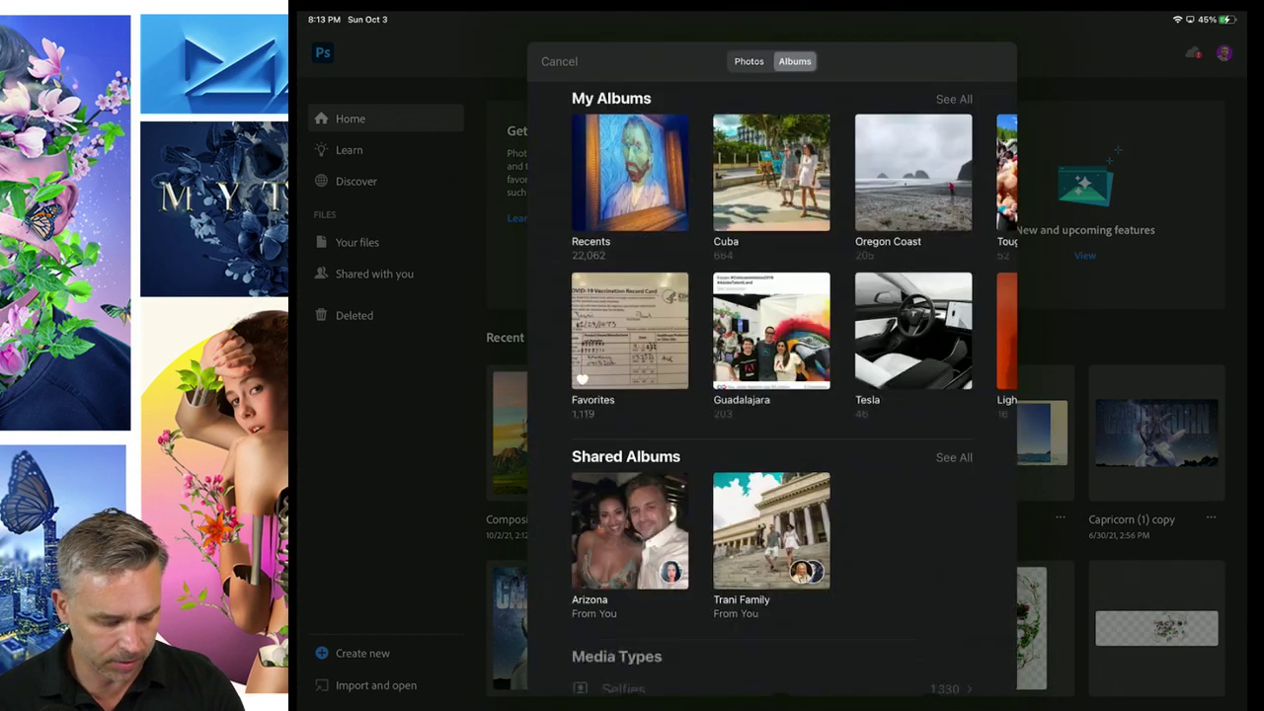
{"action": "left_click", "coordinate": [635, 172]}
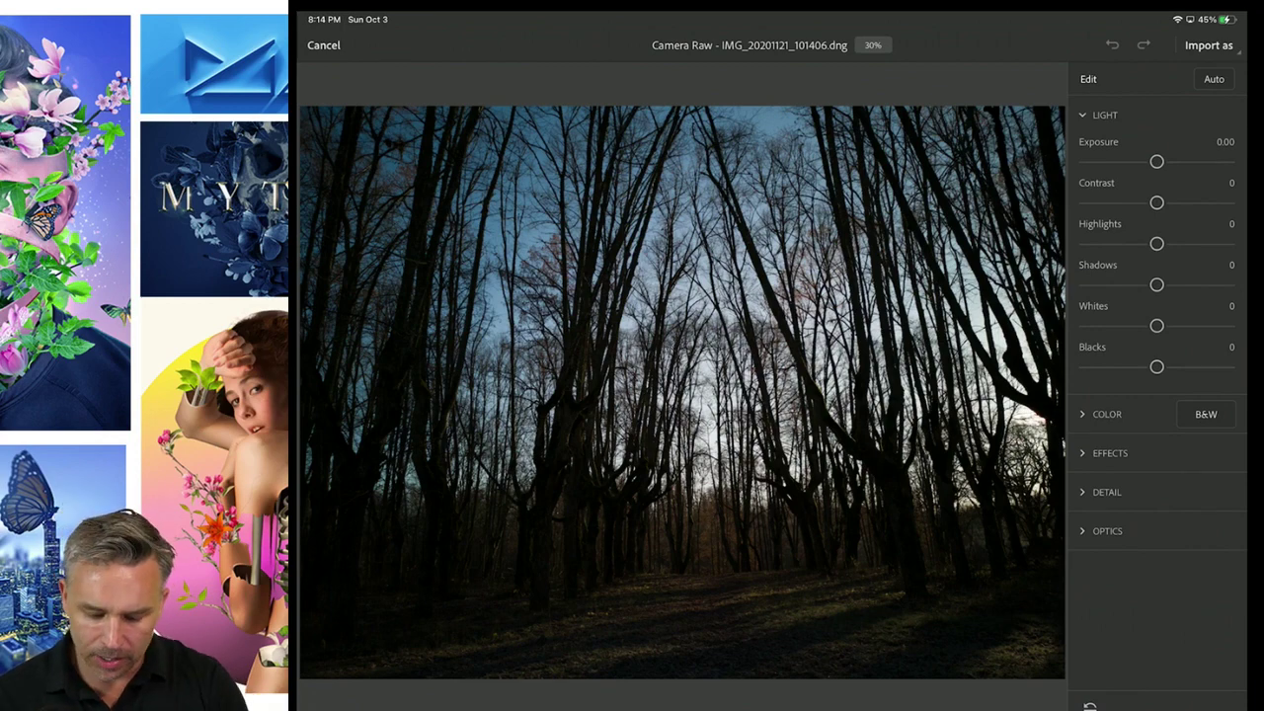
Apply Auto tone, raise Temp to warm the photo, and import it as a layer
{"action": "left_click", "coordinate": [1214, 78]}
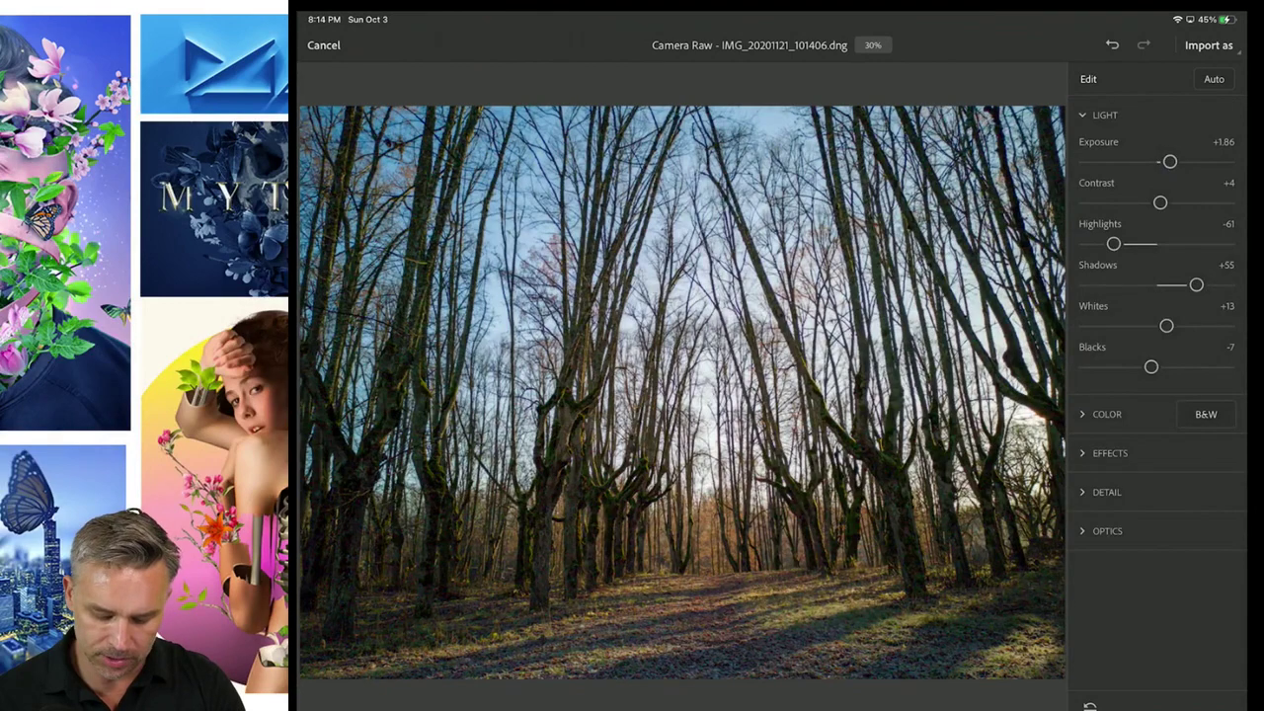
{"action": "left_click", "coordinate": [1107, 414]}
{"action": "mouse_move", "coordinate": [1150, 237]}
{"action": "left_mouse_down"}
{"action": "mouse_move", "coordinate": [1188, 237]}
{"action": "mouse_move", "coordinate": [1154, 237]}
{"action": "left_mouse_up"}
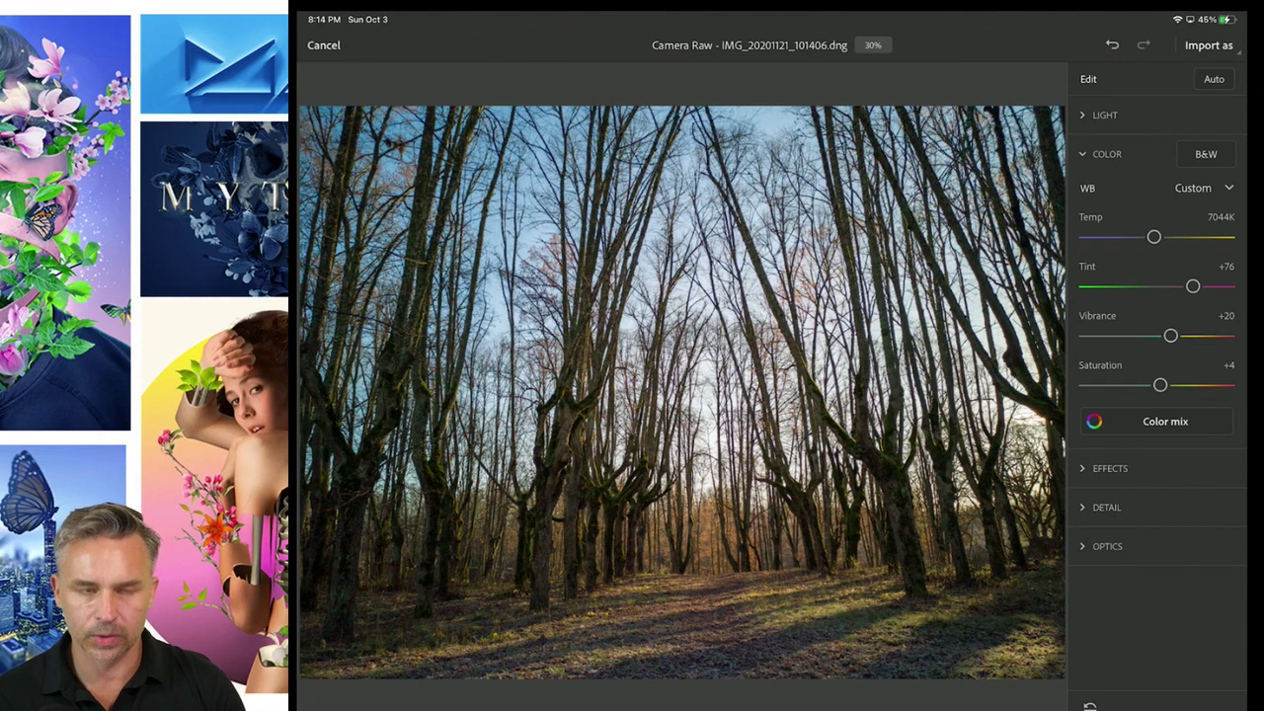
{"action": "left_click", "coordinate": [1208, 45]}
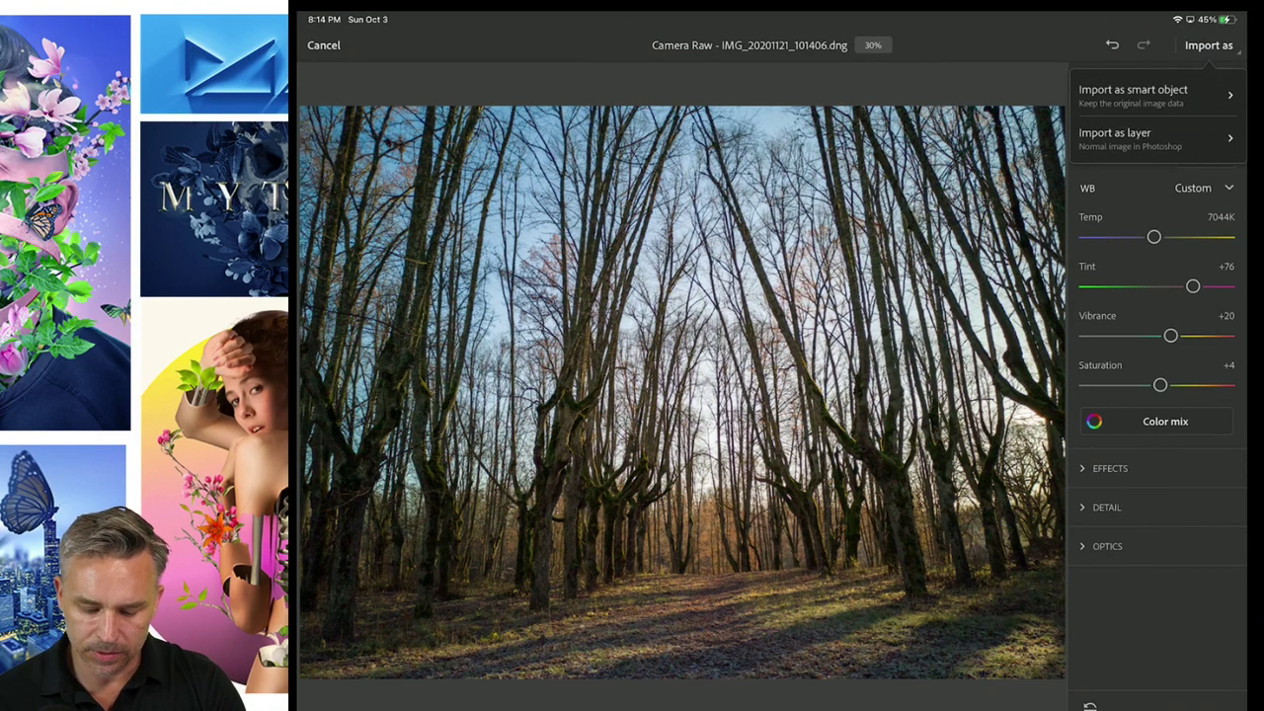
{"action": "left_click", "coordinate": [1133, 94]}
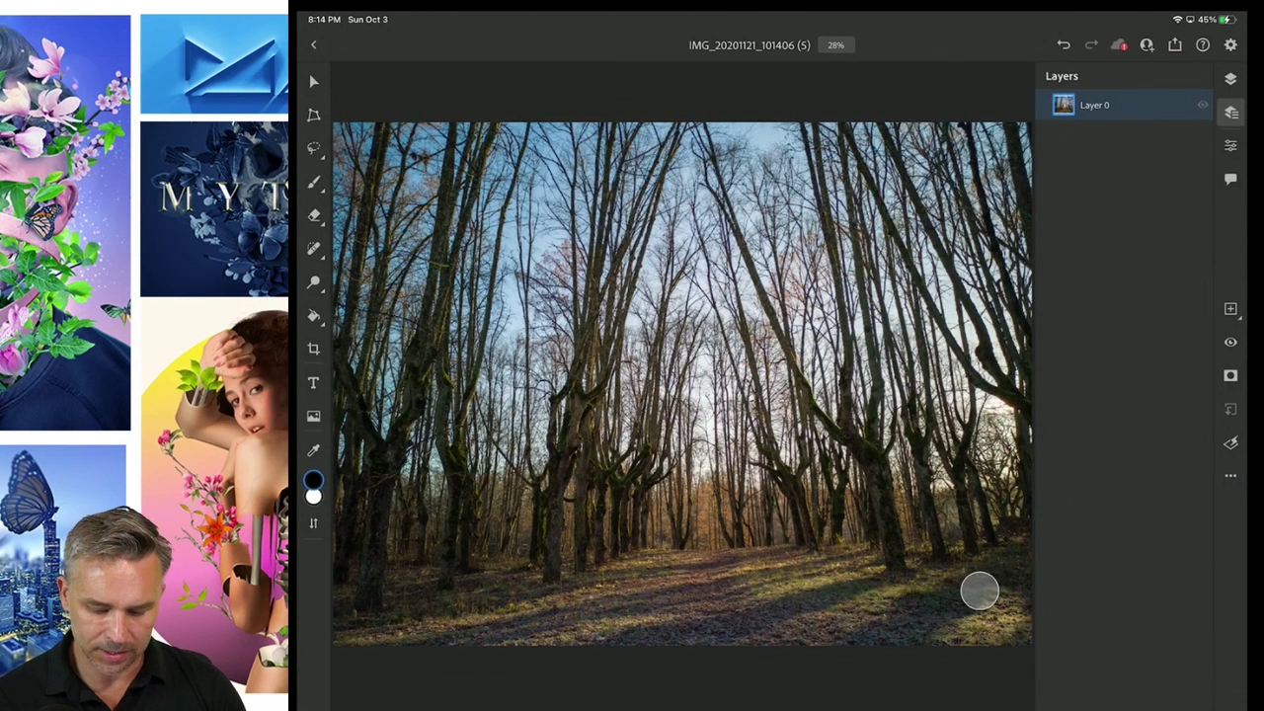
Zoom in and use the Dodge tool to lighten the left and left-centre tree trunks
{"action": "left_click", "coordinate": [979, 591]}
{"action": "left_click", "coordinate": [980, 591]}
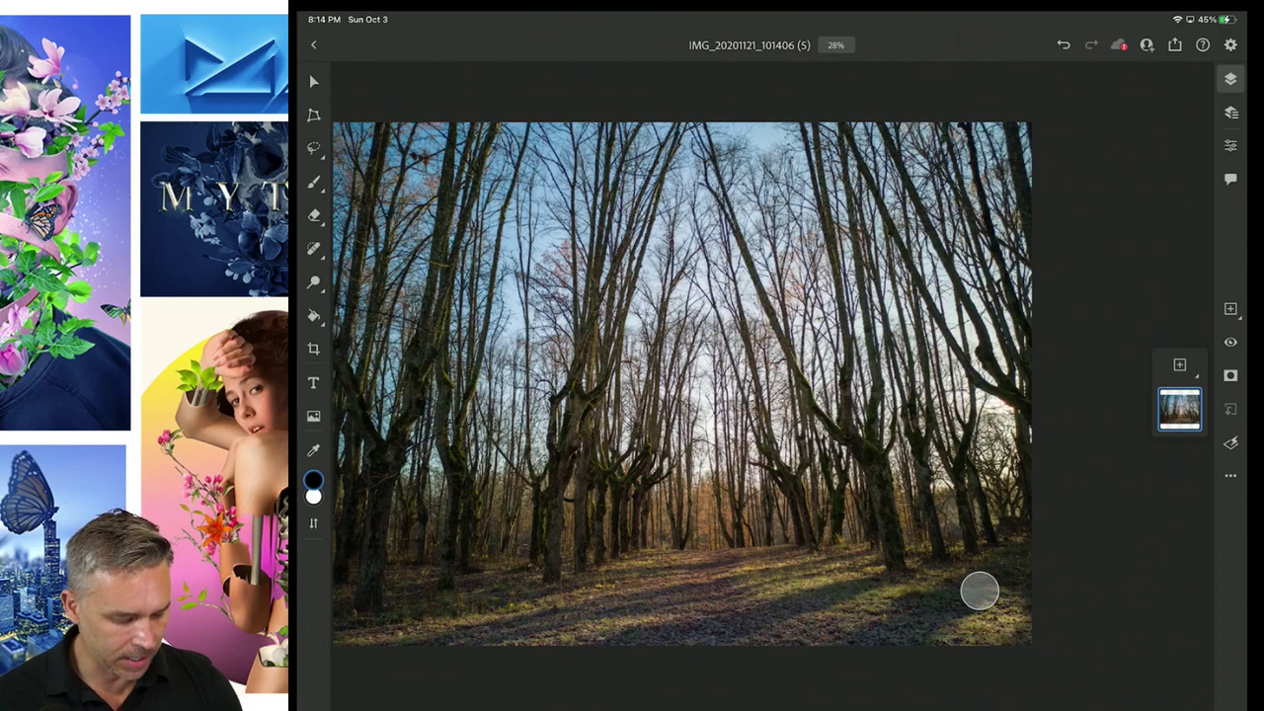
{"action": "scroll", "coordinate": [979, 591], "scroll_direction": "up", "scroll_amount": 5}
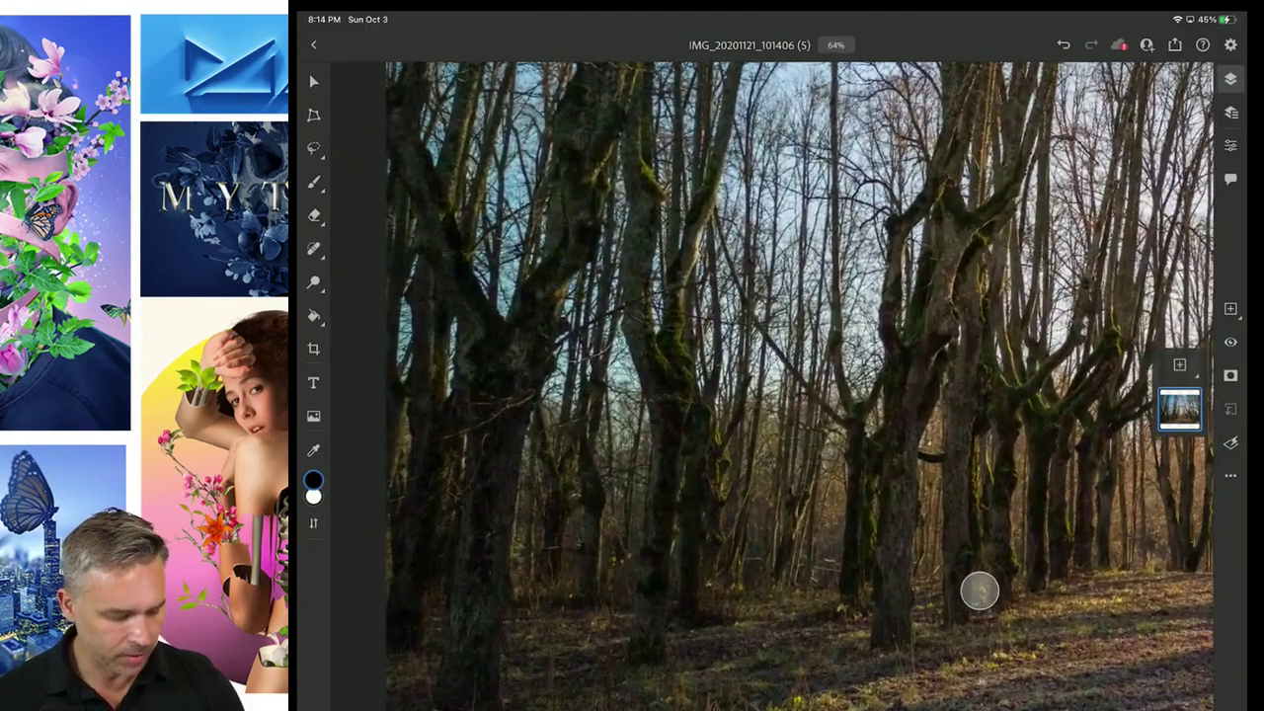
{"action": "left_click", "coordinate": [314, 281]}
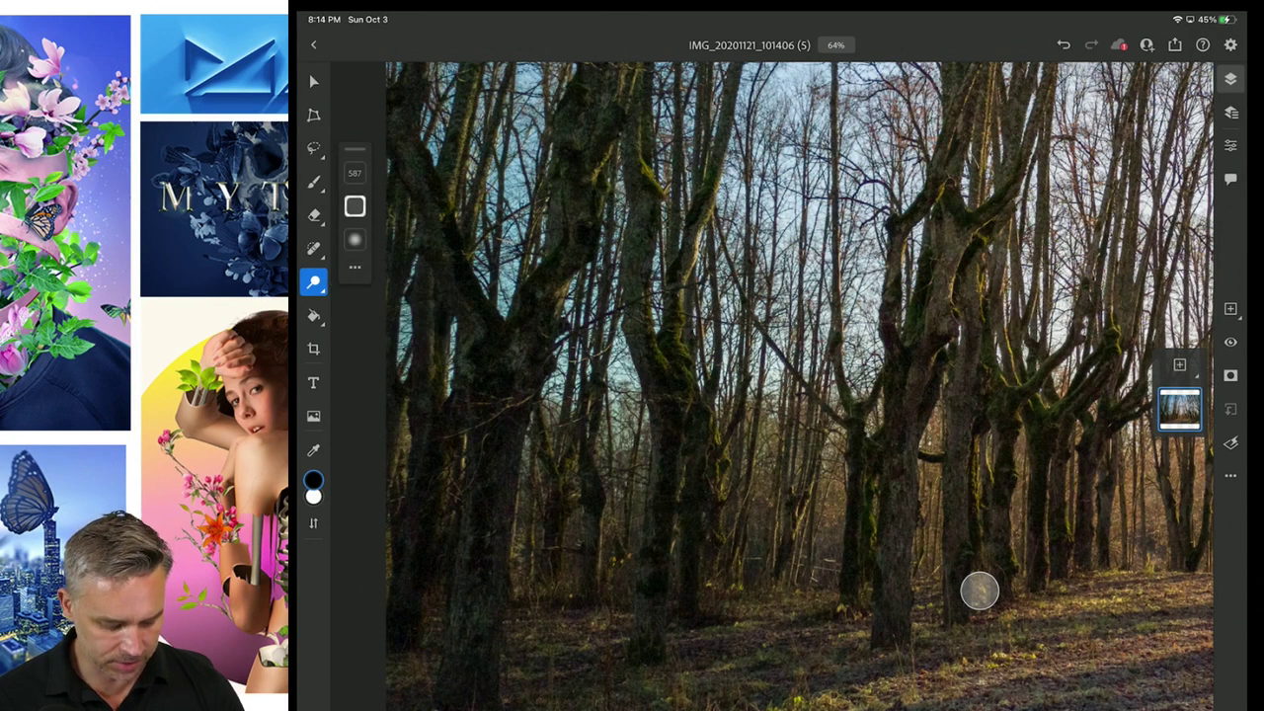
{"action": "mouse_move", "coordinate": [628, 366]}
{"action": "left_mouse_down"}
{"action": "mouse_move", "coordinate": [642, 484]}
{"action": "mouse_move", "coordinate": [712, 585]}
{"action": "left_mouse_up"}
{"action": "left_click_drag", "start_coordinate": [465, 459], "coordinate": [538, 474]}
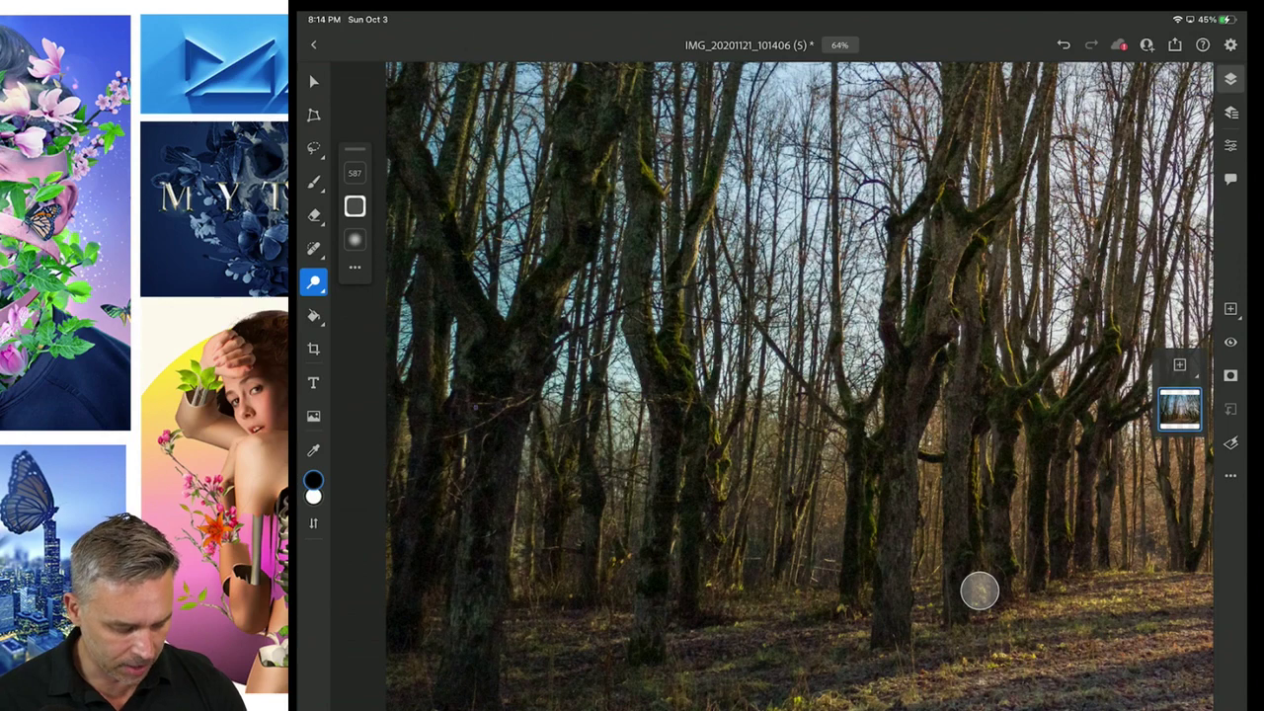
{"action": "left_click_drag", "start_coordinate": [449, 365], "coordinate": [451, 393]}
{"action": "mouse_move", "coordinate": [524, 593]}
{"action": "left_mouse_down"}
{"action": "mouse_move", "coordinate": [555, 336]}
{"action": "mouse_move", "coordinate": [588, 232]}
{"action": "left_mouse_up"}
{"action": "left_click_drag", "start_coordinate": [553, 380], "coordinate": [568, 414]}
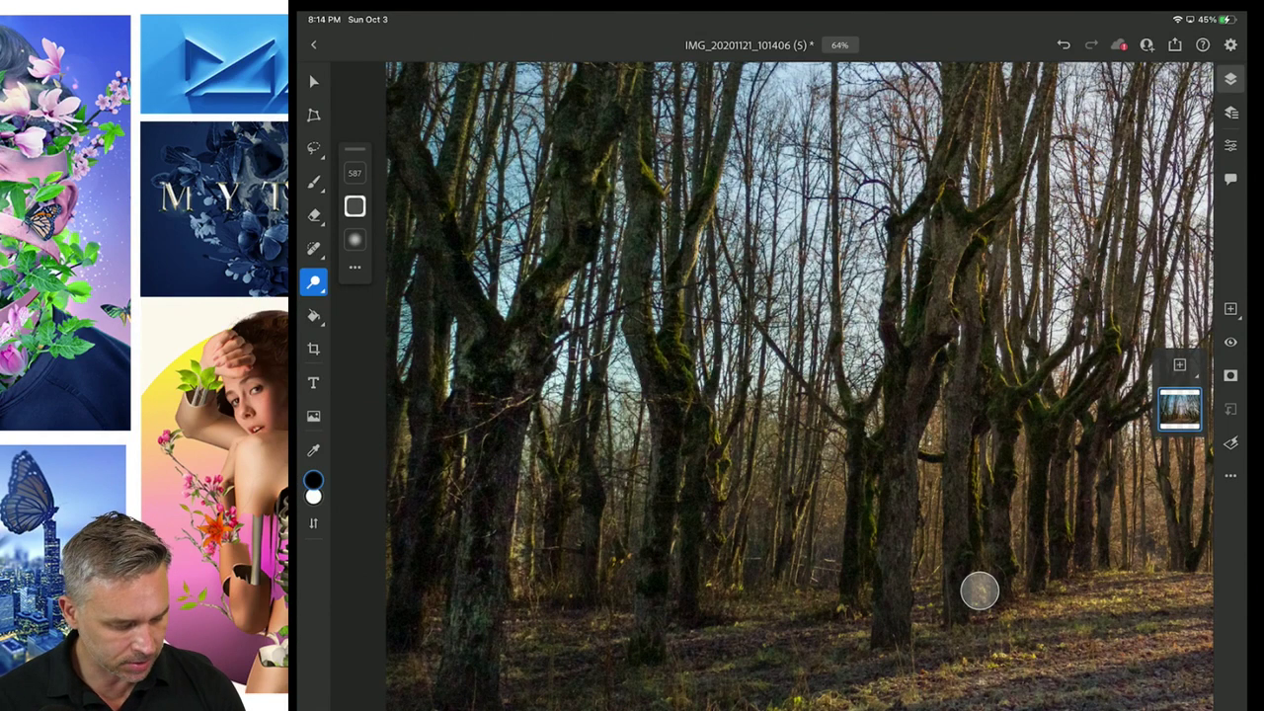
Reduce the dodge brush to size 120 and lighten trunks across the left, middle and right
{"action": "left_click_drag", "start_coordinate": [355, 173], "coordinate": [354, 215]}
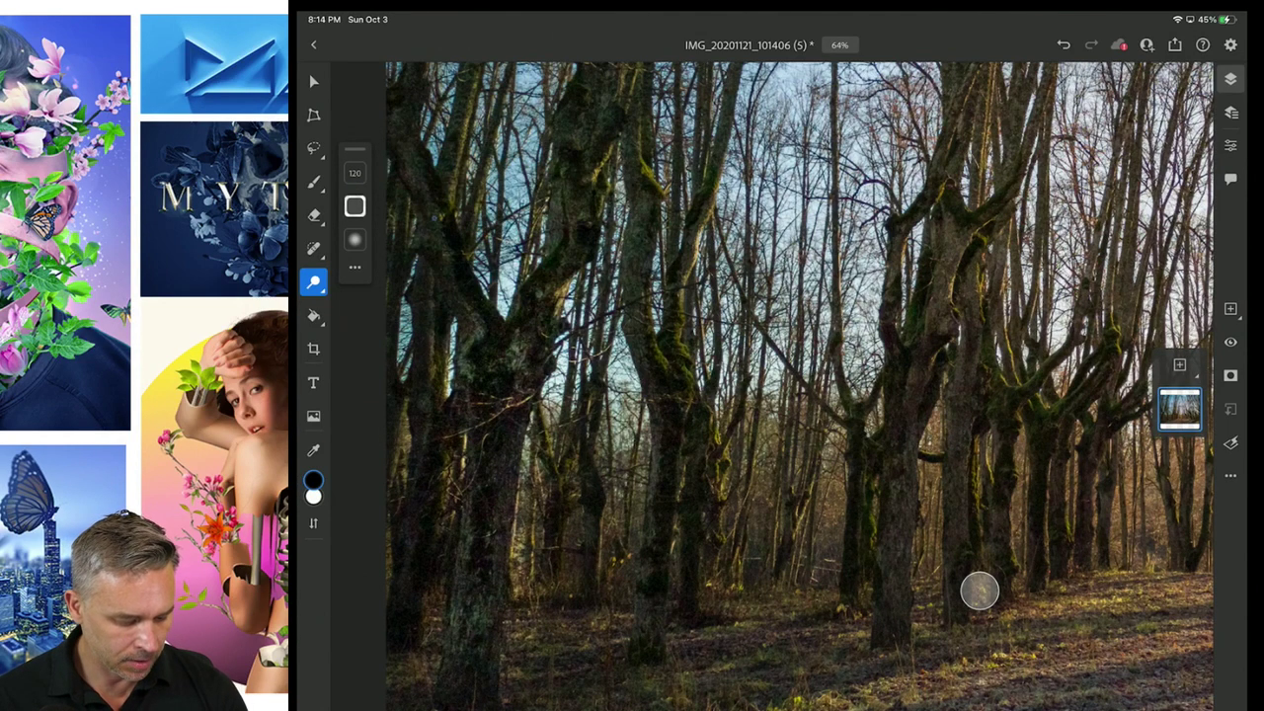
{"action": "left_click_drag", "start_coordinate": [465, 346], "coordinate": [472, 376]}
{"action": "mouse_move", "coordinate": [549, 247]}
{"action": "left_mouse_down"}
{"action": "mouse_move", "coordinate": [575, 137]}
{"action": "mouse_move", "coordinate": [507, 399]}
{"action": "left_mouse_up"}
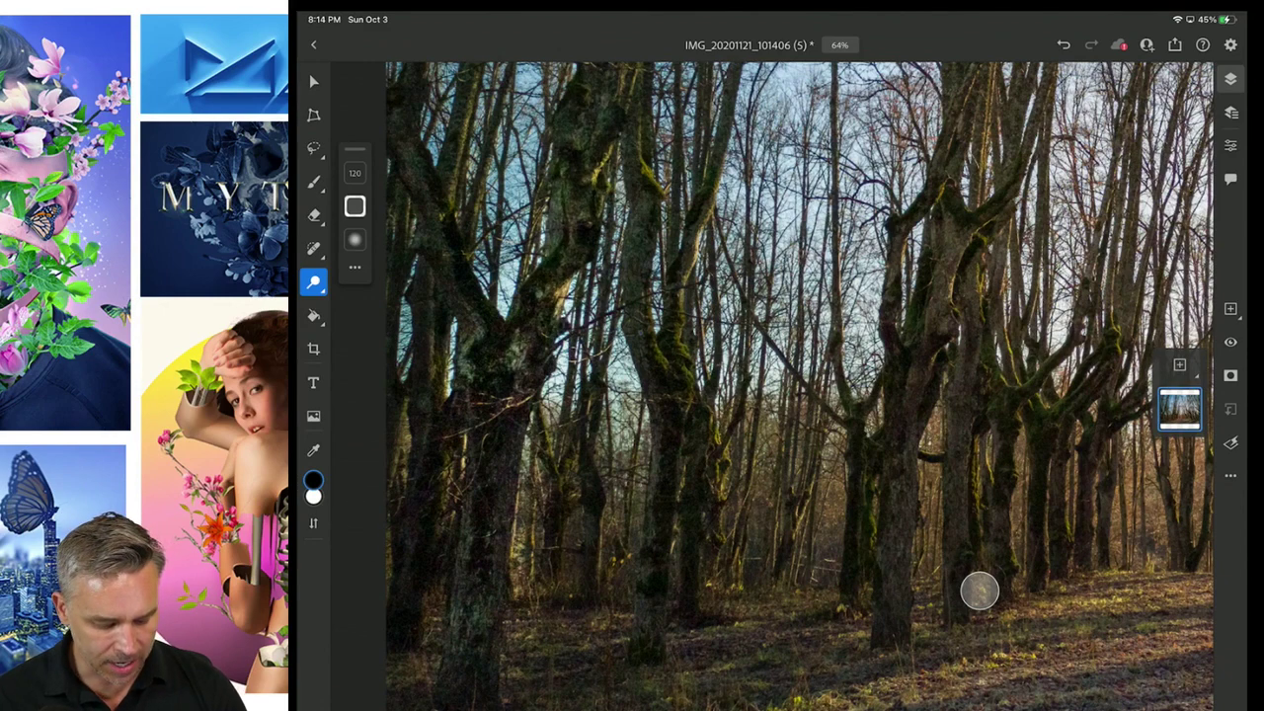
{"action": "mouse_move", "coordinate": [659, 347]}
{"action": "left_mouse_down"}
{"action": "mouse_move", "coordinate": [649, 508]}
{"action": "mouse_move", "coordinate": [674, 554]}
{"action": "mouse_move", "coordinate": [683, 436]}
{"action": "left_mouse_up"}
{"action": "left_click_drag", "start_coordinate": [711, 593], "coordinate": [714, 464]}
{"action": "left_click_drag", "start_coordinate": [731, 613], "coordinate": [728, 504]}
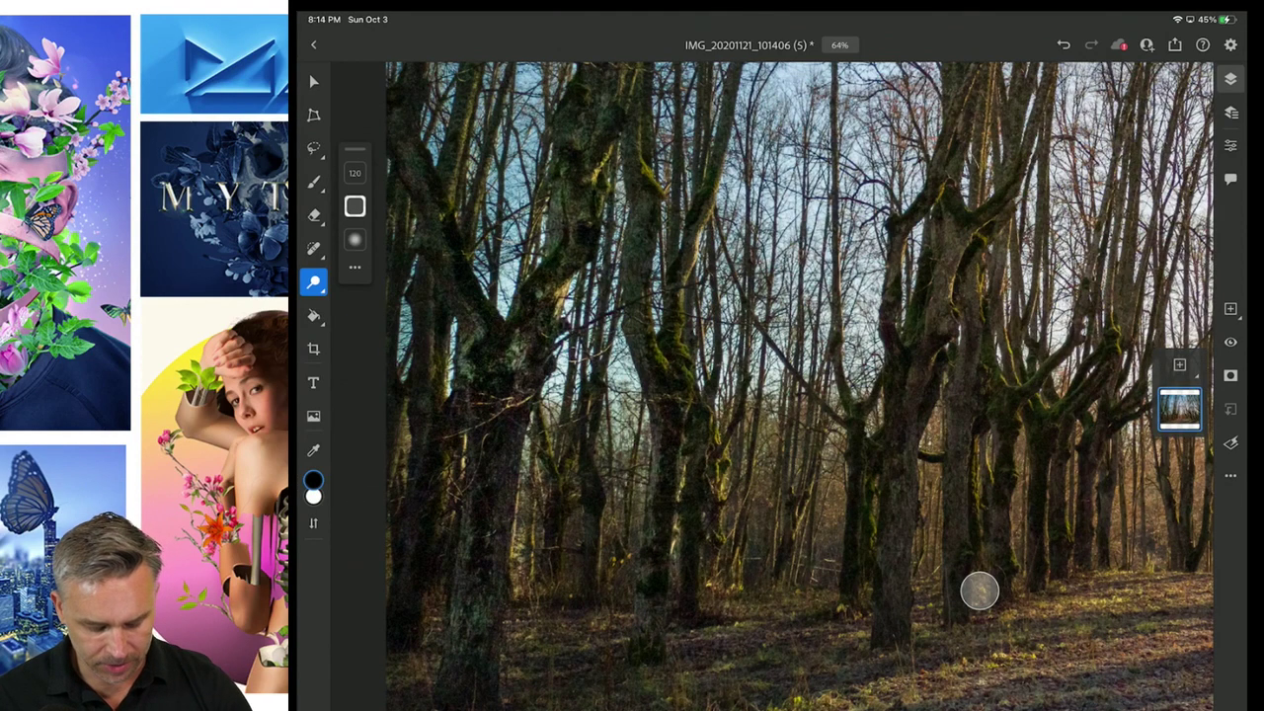
{"action": "left_click_drag", "start_coordinate": [896, 484], "coordinate": [889, 657]}
{"action": "left_click_drag", "start_coordinate": [939, 217], "coordinate": [943, 336]}
{"action": "left_click_drag", "start_coordinate": [879, 395], "coordinate": [877, 415]}
{"action": "left_click_drag", "start_coordinate": [952, 242], "coordinate": [952, 331]}
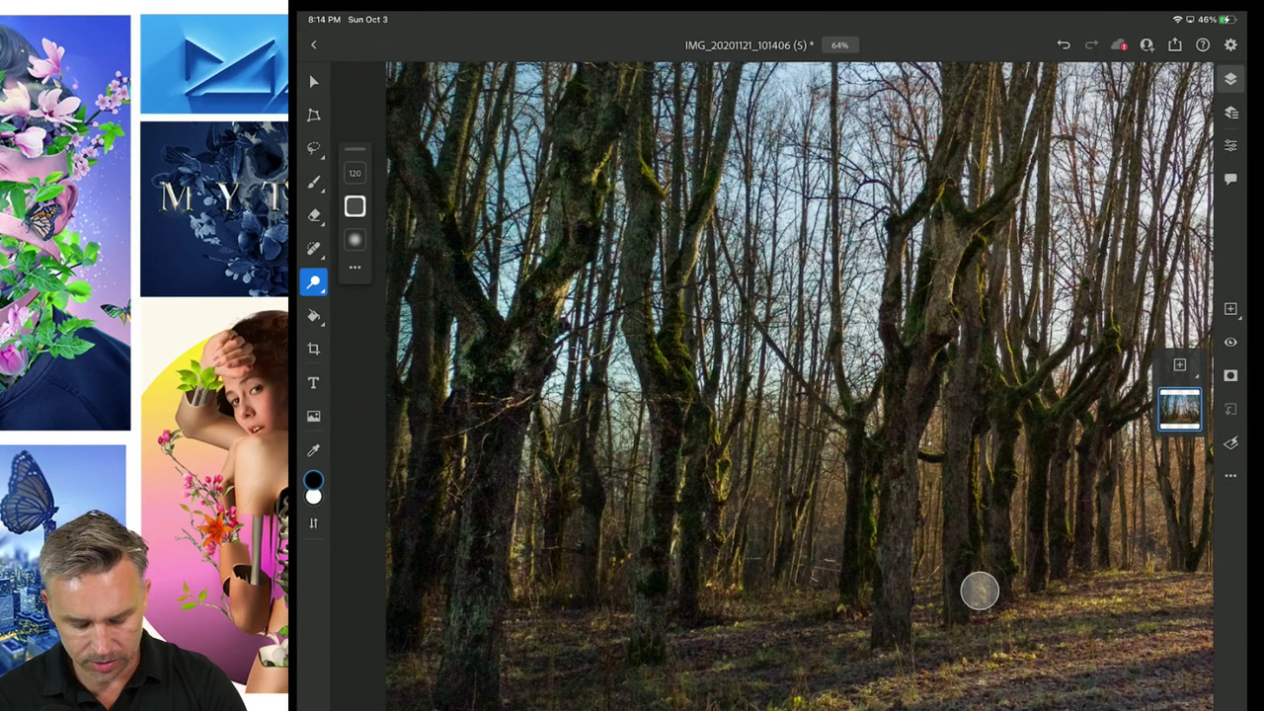
Add more dodged highlights to the right-hand and central tree trunks
{"action": "left_click_drag", "start_coordinate": [950, 455], "coordinate": [948, 409]}
{"action": "left_click_drag", "start_coordinate": [983, 519], "coordinate": [978, 439]}
{"action": "left_click_drag", "start_coordinate": [1021, 573], "coordinate": [1022, 410]}
{"action": "left_click_drag", "start_coordinate": [1067, 538], "coordinate": [1067, 460]}
{"action": "left_click_drag", "start_coordinate": [1099, 563], "coordinate": [1116, 435]}
{"action": "left_click_drag", "start_coordinate": [875, 553], "coordinate": [874, 494]}
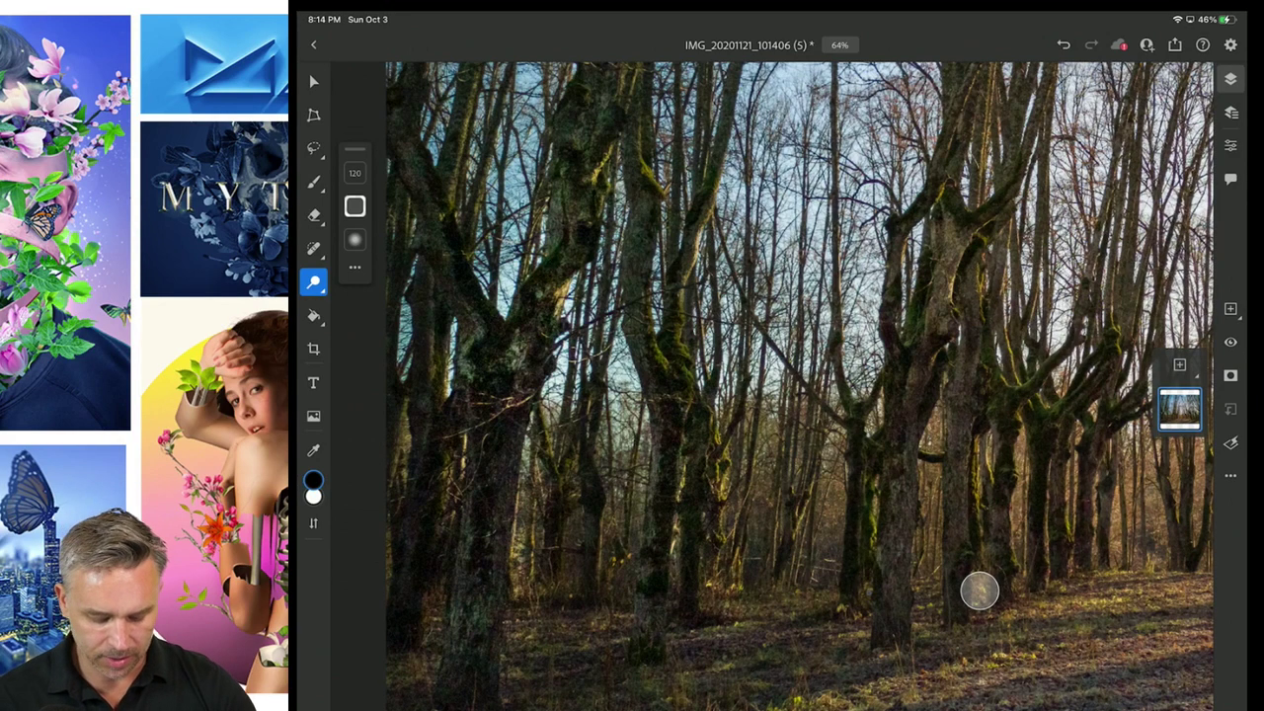
{"action": "left_click_drag", "start_coordinate": [868, 593], "coordinate": [867, 647]}
{"action": "left_click_drag", "start_coordinate": [710, 395], "coordinate": [678, 573]}
{"action": "mouse_move", "coordinate": [642, 627]}
{"action": "left_mouse_down"}
{"action": "mouse_move", "coordinate": [671, 541]}
{"action": "mouse_move", "coordinate": [640, 554]}
{"action": "left_mouse_up"}
{"action": "left_click_drag", "start_coordinate": [553, 182], "coordinate": [508, 365]}
{"action": "left_click_drag", "start_coordinate": [578, 114], "coordinate": [548, 301]}
{"action": "left_click_drag", "start_coordinate": [523, 341], "coordinate": [523, 367]}
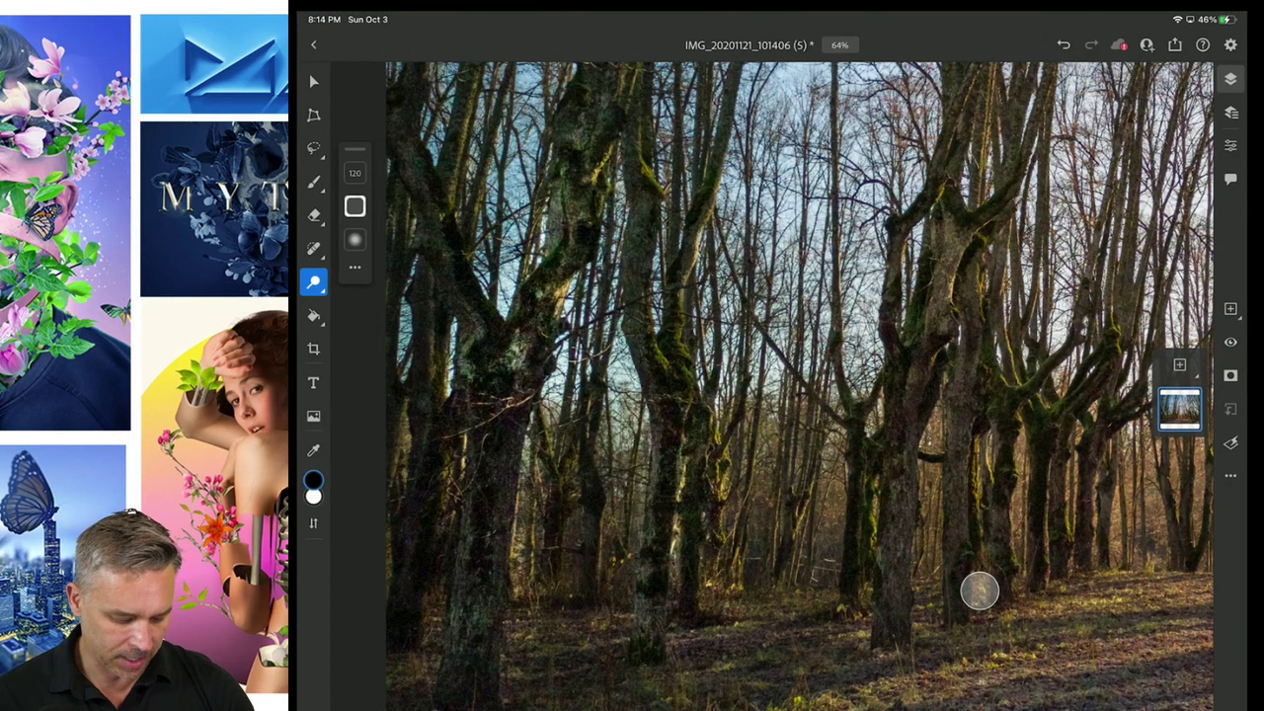
Switch to Burn at brush size 715 and darken the tall trees and upper trunks
{"action": "scroll", "coordinate": [482, 315], "scroll_direction": "down", "scroll_amount": 5}
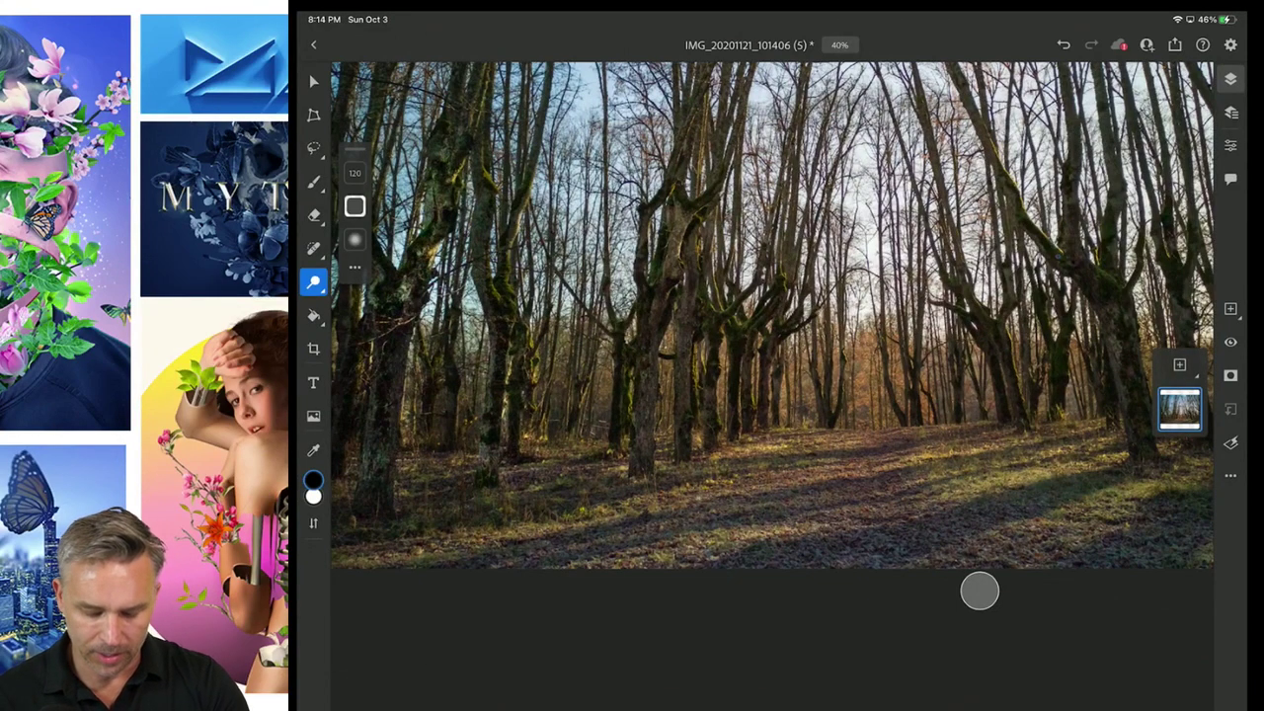
{"action": "left_click", "coordinate": [313, 281]}
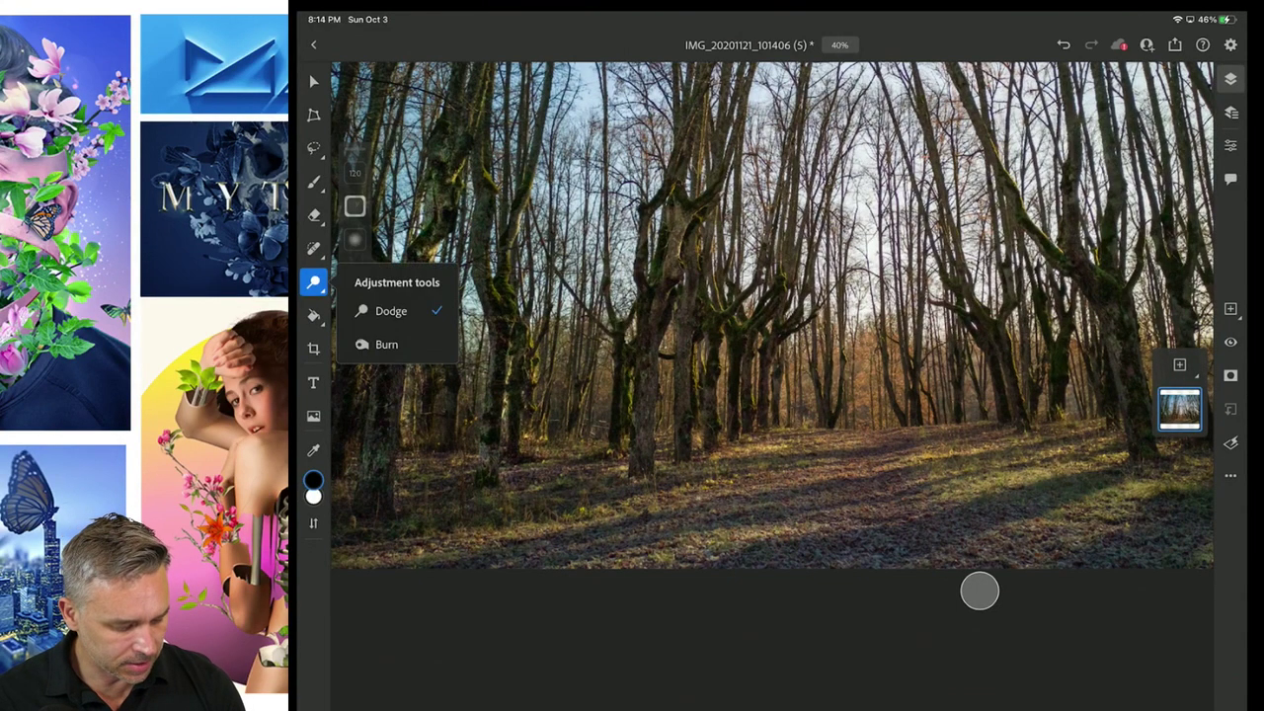
{"action": "left_click", "coordinate": [385, 342]}
{"action": "mouse_move", "coordinate": [589, 282]}
{"action": "left_mouse_down"}
{"action": "mouse_move", "coordinate": [593, 128]}
{"action": "mouse_move", "coordinate": [642, 74]}
{"action": "left_mouse_up"}
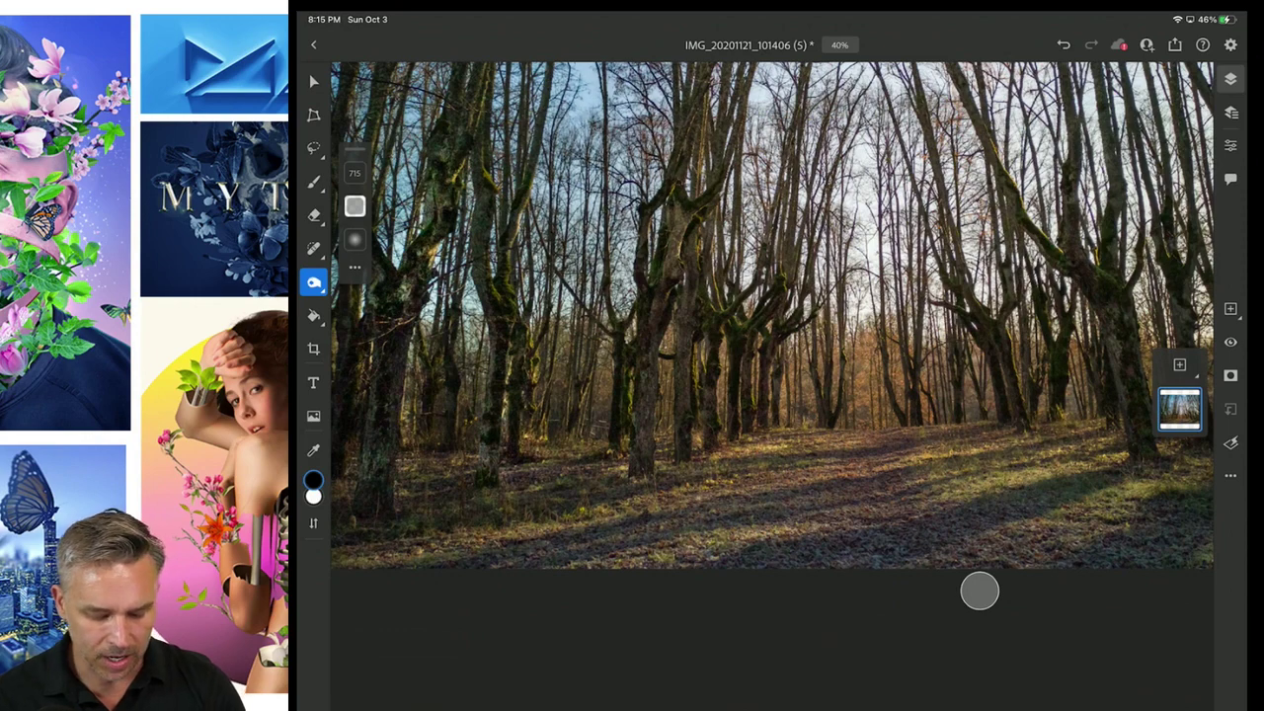
{"action": "left_click_drag", "start_coordinate": [760, 69], "coordinate": [731, 247]}
{"action": "left_click_drag", "start_coordinate": [869, 74], "coordinate": [889, 252]}
{"action": "left_click_drag", "start_coordinate": [1027, 69], "coordinate": [1086, 197]}
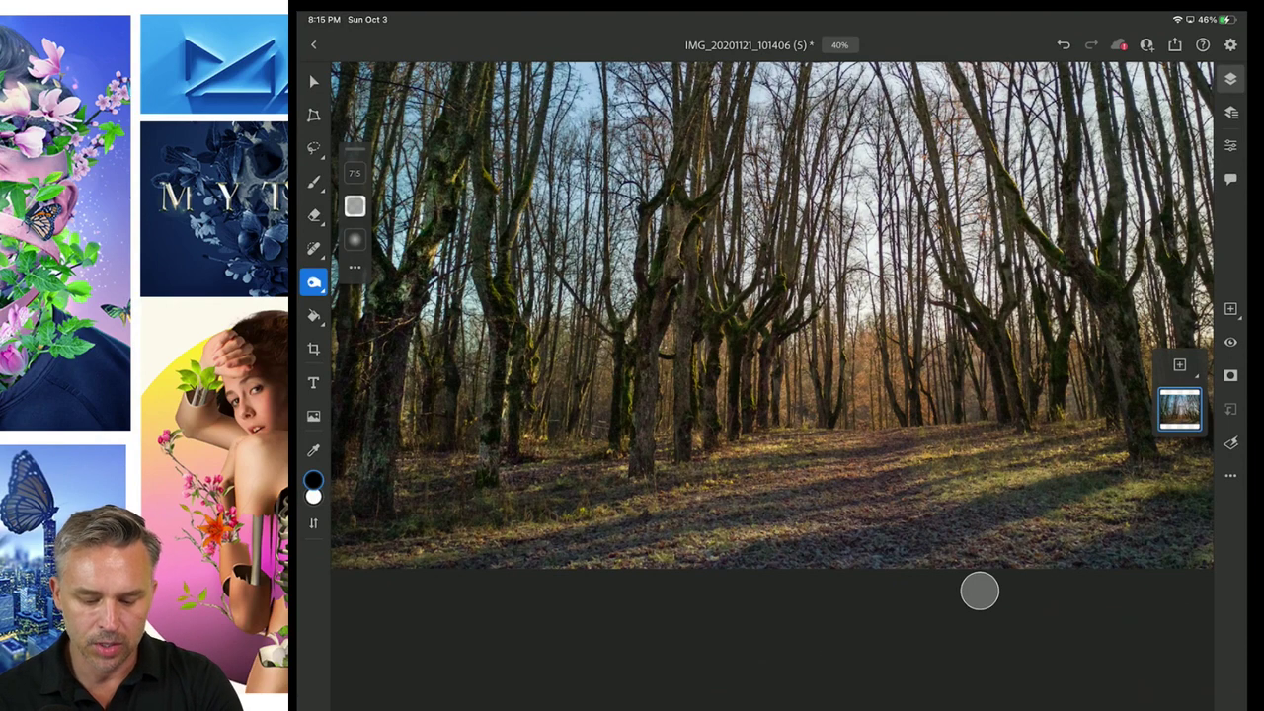
{"action": "left_click_drag", "start_coordinate": [563, 316], "coordinate": [568, 128]}
{"action": "left_click_drag", "start_coordinate": [573, 178], "coordinate": [622, 109]}
{"action": "left_click_drag", "start_coordinate": [859, 88], "coordinate": [889, 286]}
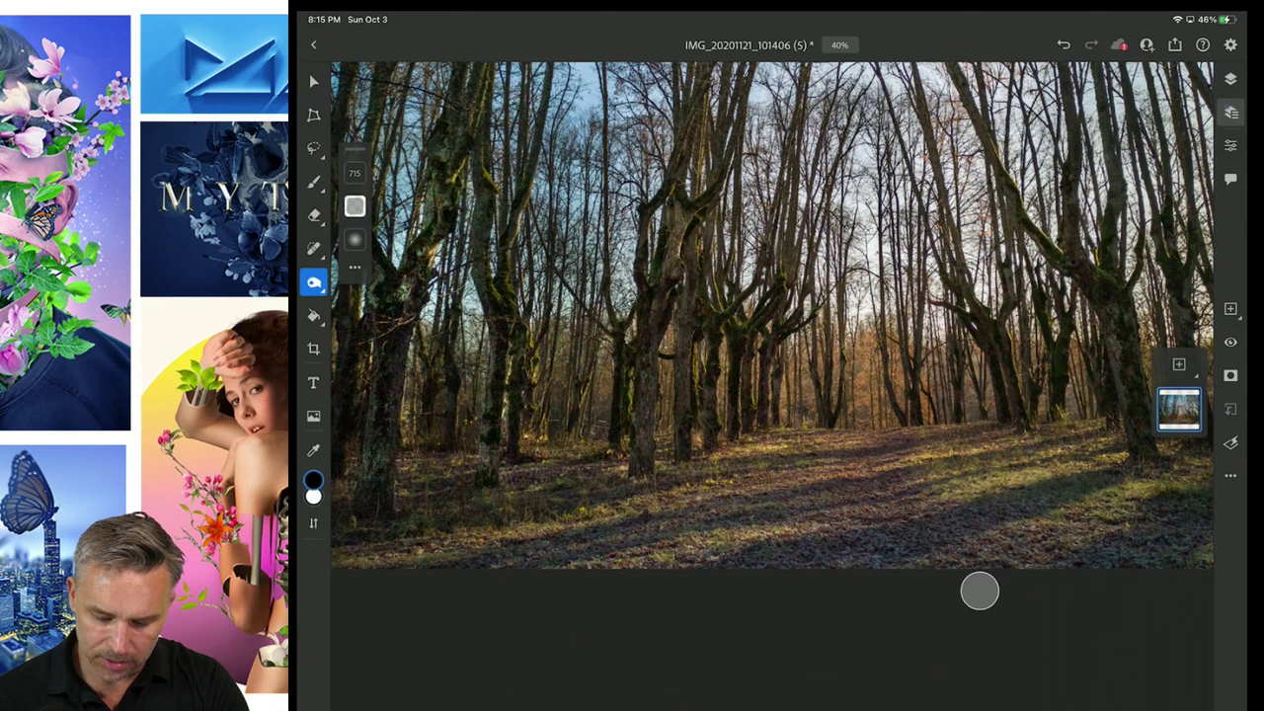
Add an empty layer group, Group 1, above Layer 0
{"action": "left_click", "coordinate": [1231, 112]}
{"action": "left_click", "coordinate": [1231, 309]}
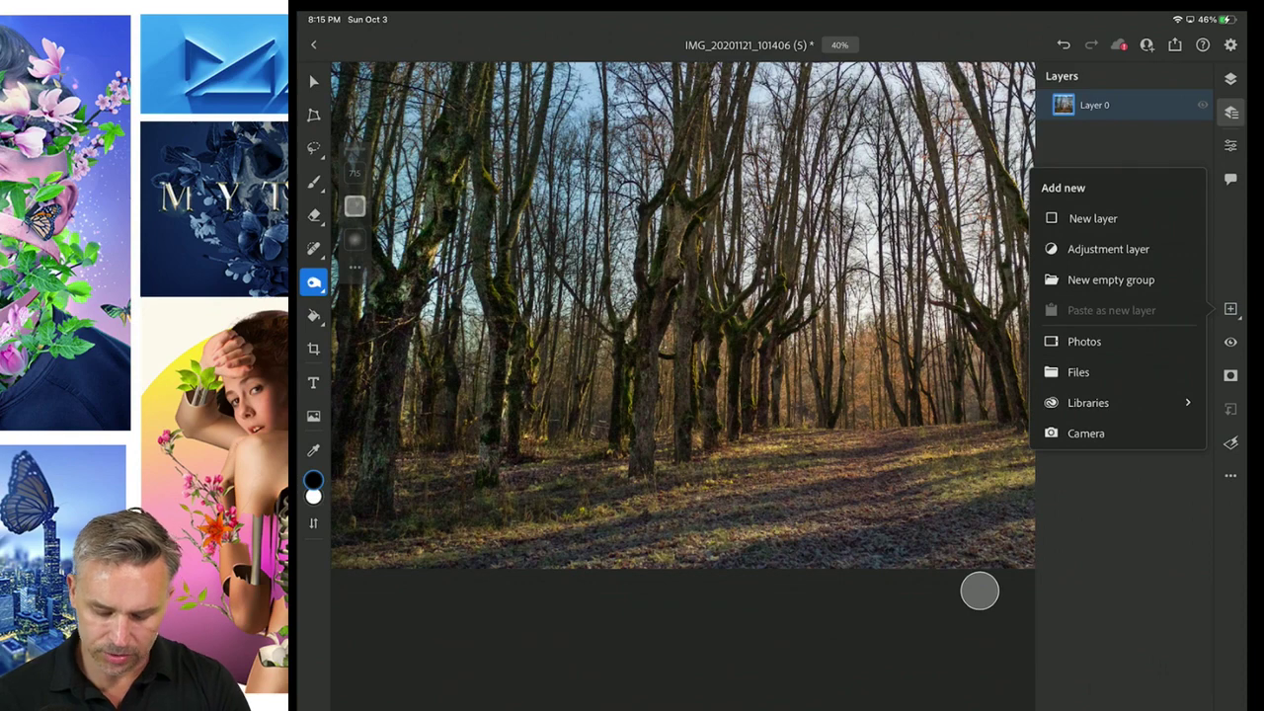
{"action": "left_click", "coordinate": [1111, 279]}
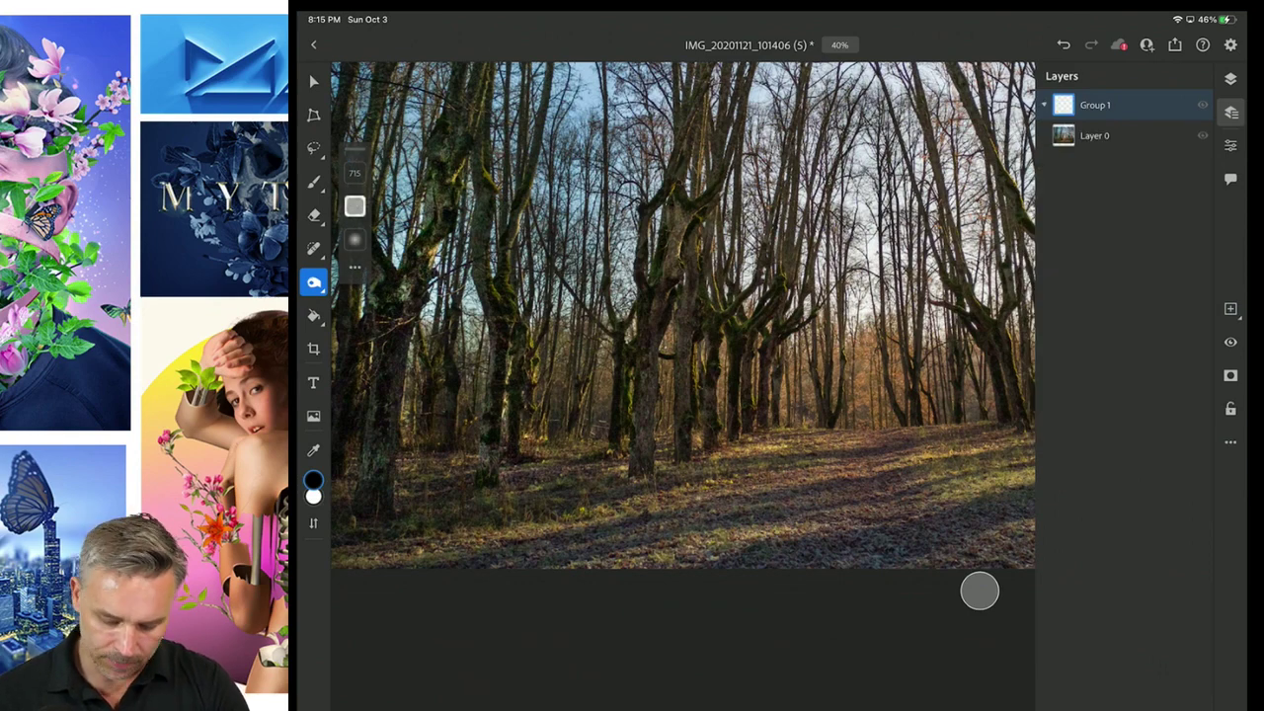
Place the garth fish from the library's Extras collection, accepting the unlinked-placement notice
{"action": "left_click", "coordinate": [1230, 309]}
{"action": "left_click", "coordinate": [1088, 402]}
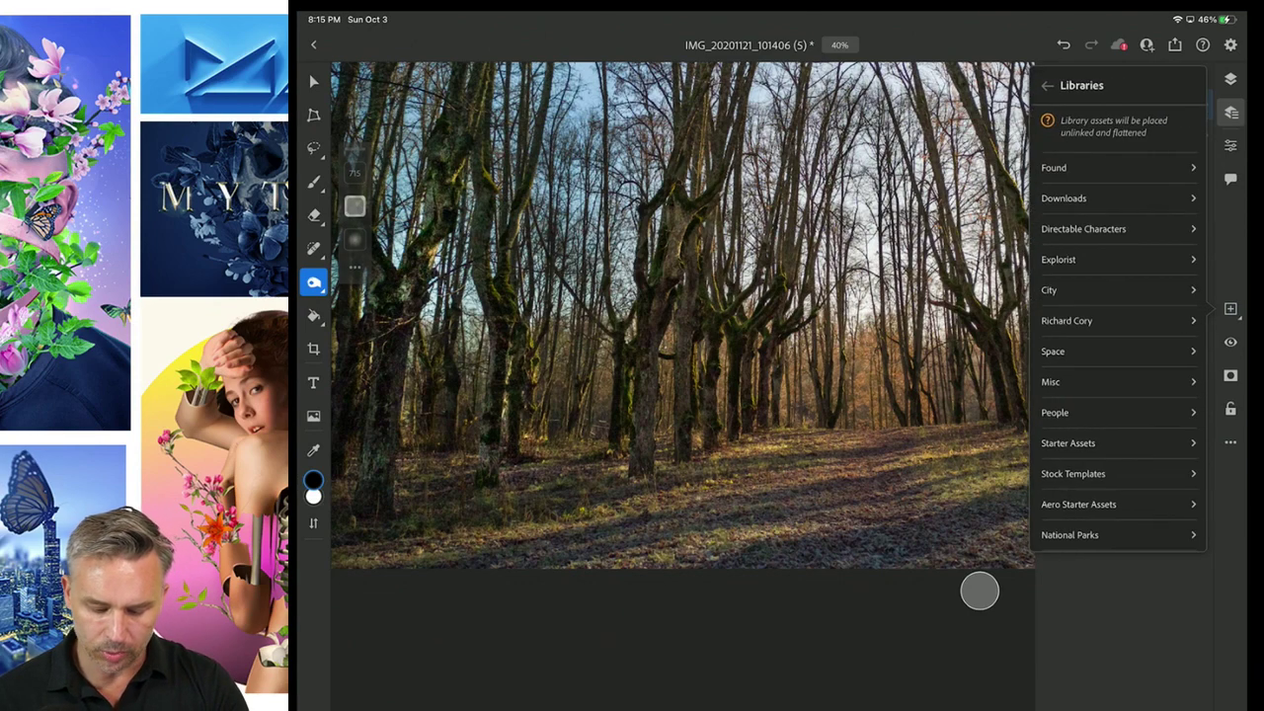
{"action": "scroll", "coordinate": [1118, 346], "scroll_direction": "down", "scroll_amount": 5}
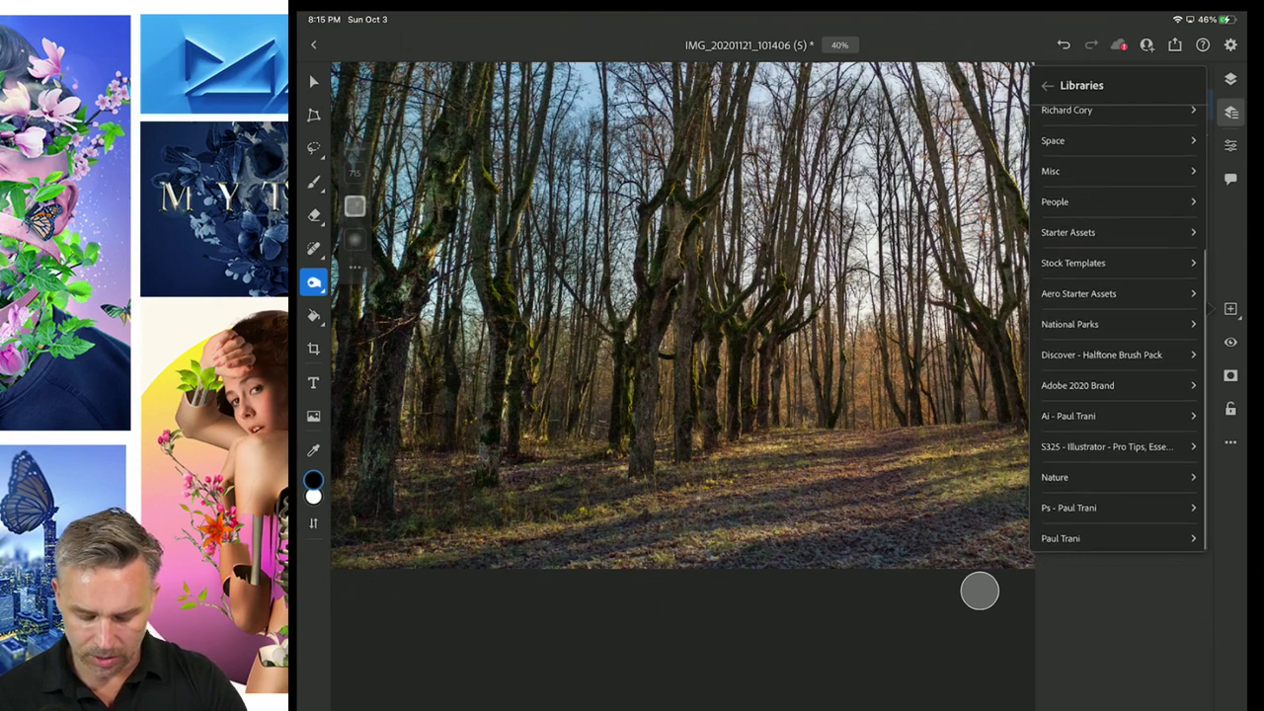
{"action": "left_click", "coordinate": [1087, 500]}
{"action": "left_click", "coordinate": [1054, 151]}
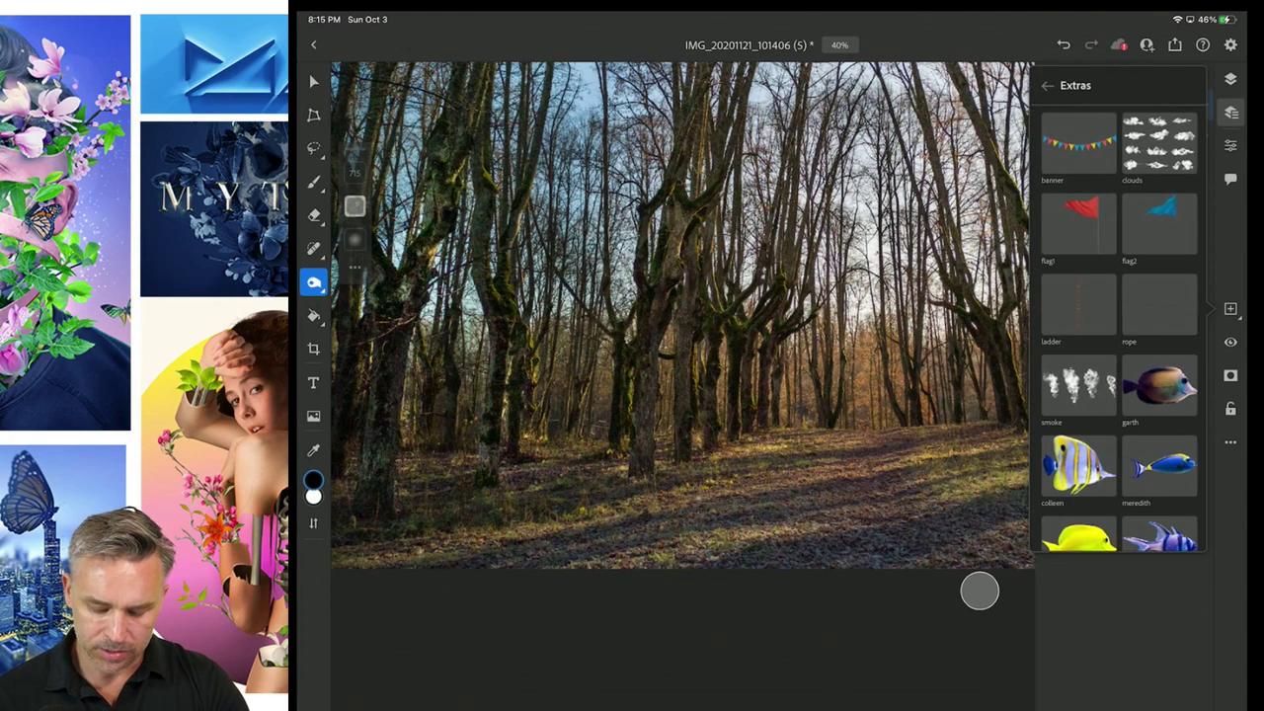
{"action": "left_click", "coordinate": [1079, 385]}
{"action": "key", "text": "Return"}
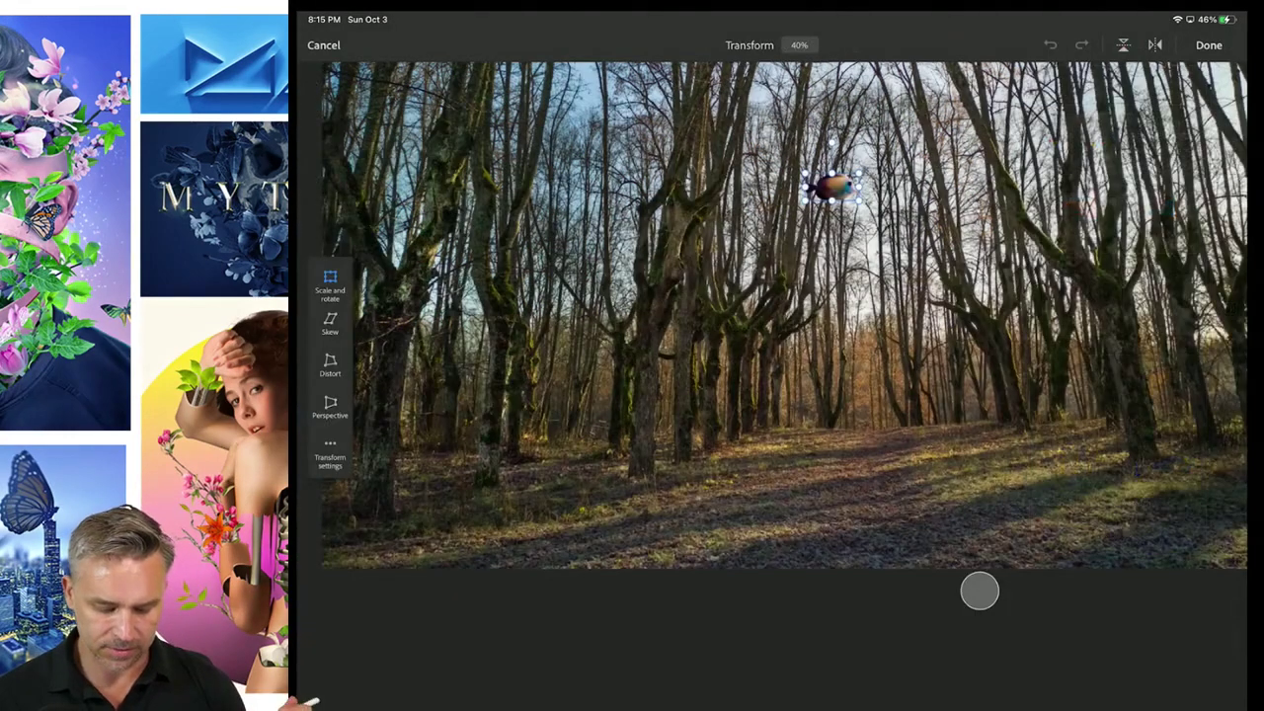
{"action": "scroll", "coordinate": [979, 591], "scroll_direction": "up", "scroll_amount": 5}
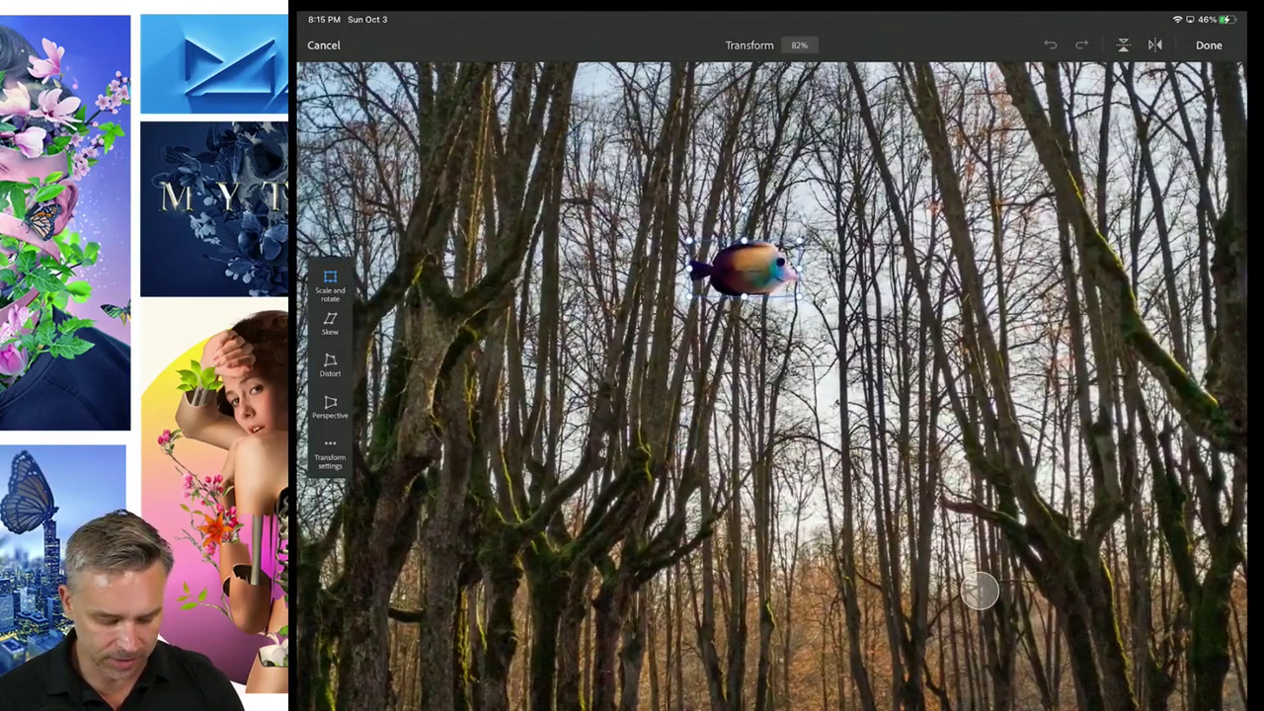
{"action": "key", "text": "Return"}
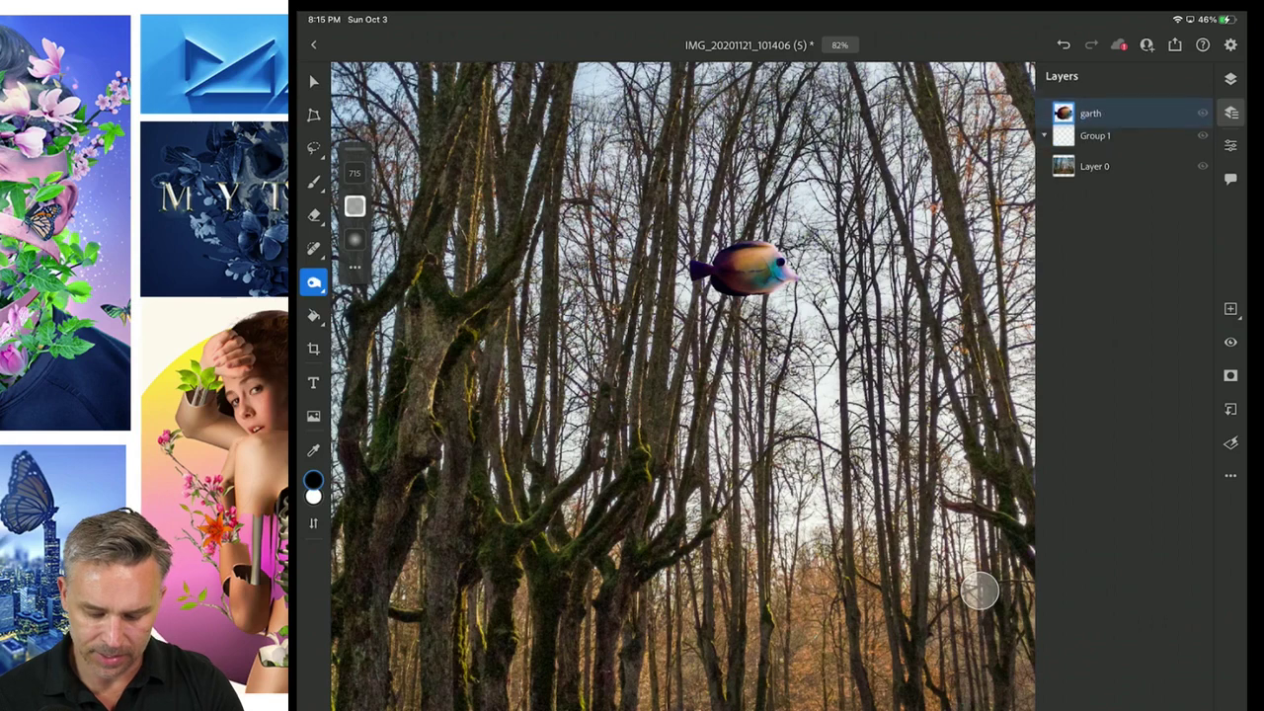
Move garth into Group 1, then trial drag-duplicating the fish and undo those copies
{"action": "key", "text": "ctrl+bracketleft"}
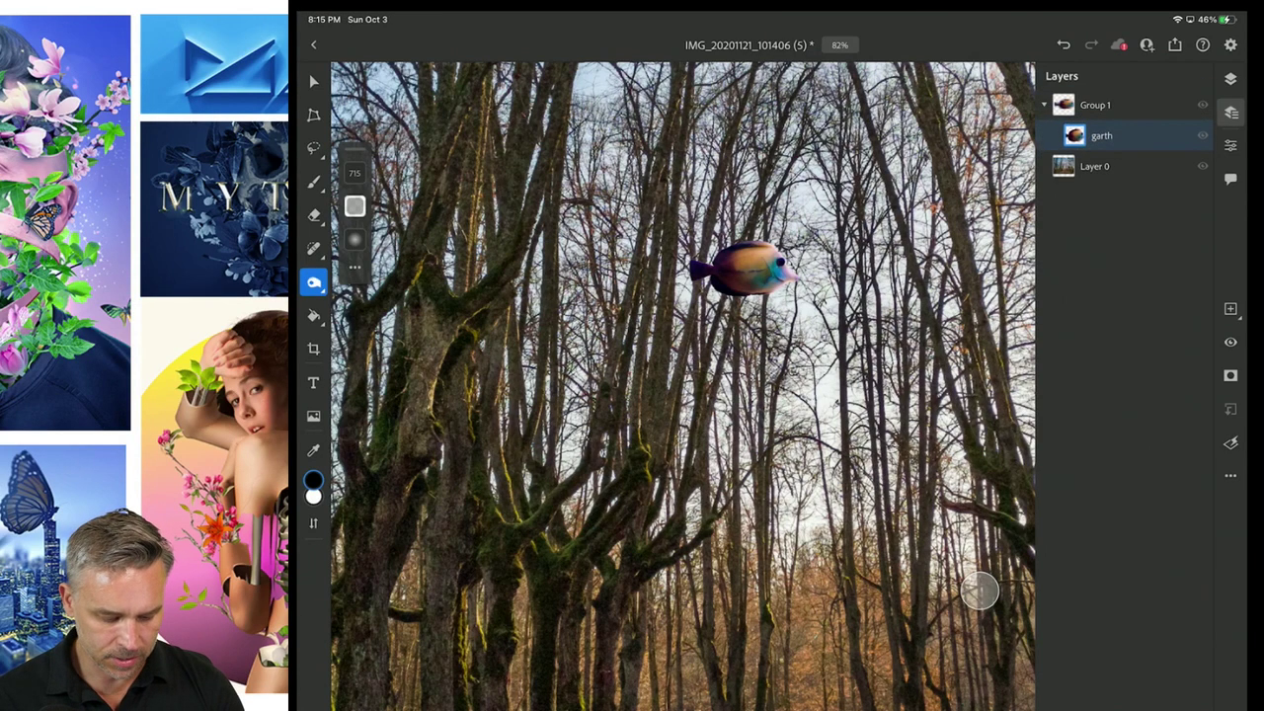
{"action": "mouse_move", "coordinate": [979, 591]}
{"action": "left_mouse_down"}
{"action": "mouse_move", "coordinate": [959, 446]}
{"action": "mouse_move", "coordinate": [964, 291]}
{"action": "left_mouse_up"}
{"action": "key", "text": "v"}
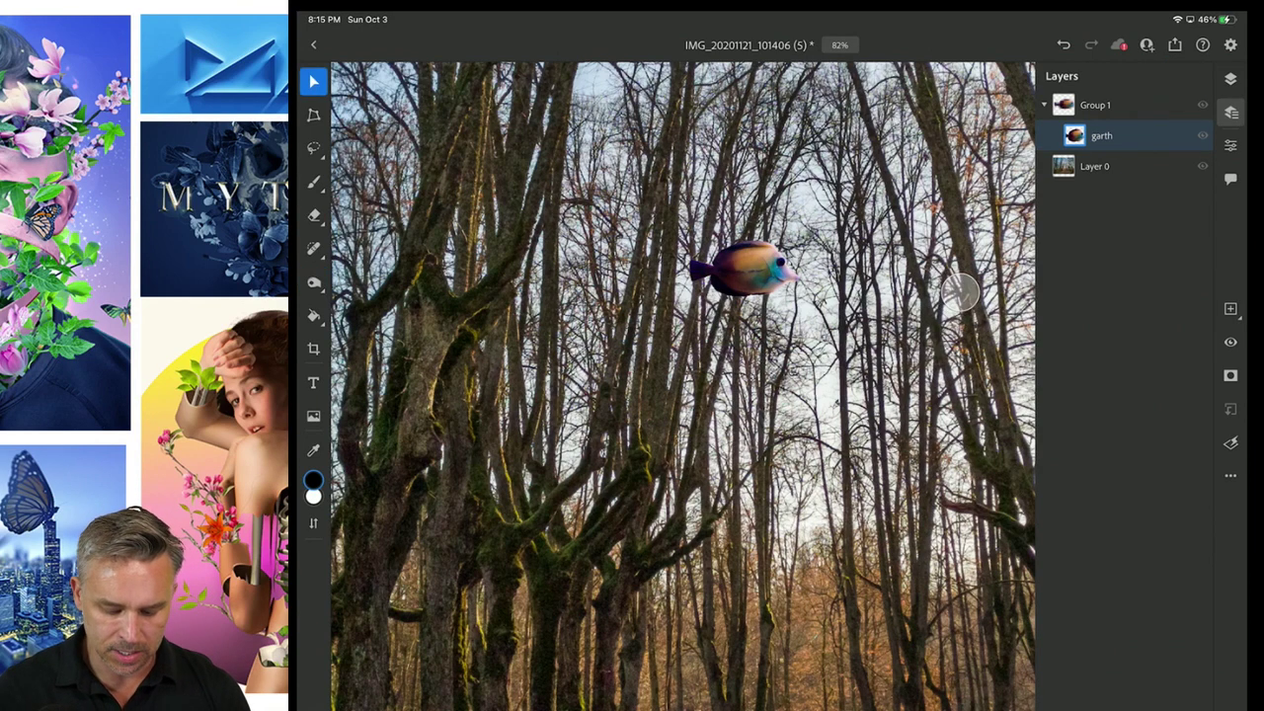
{"action": "left_click", "coordinate": [961, 292]}
{"action": "left_click_drag", "start_coordinate": [961, 294], "coordinate": [1015, 297]}
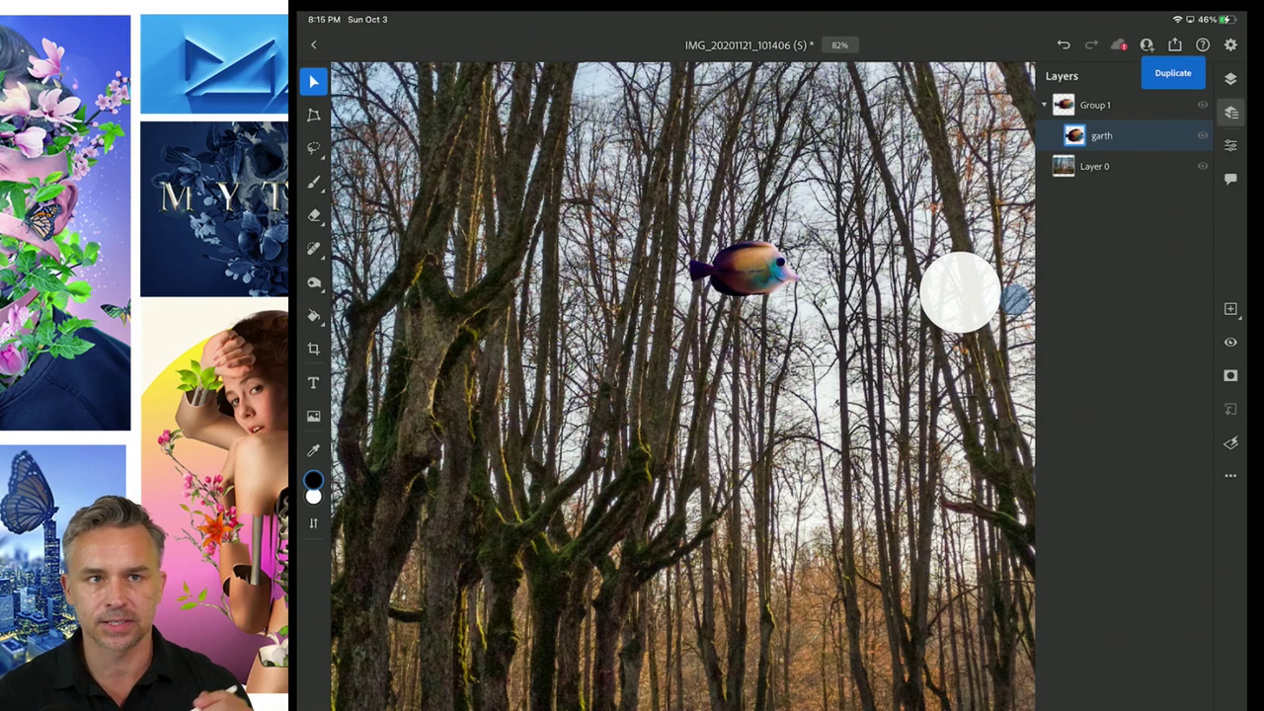
{"action": "left_click_drag", "start_coordinate": [746, 268], "coordinate": [555, 238]}
{"action": "left_click_drag", "start_coordinate": [554, 238], "coordinate": [405, 275]}
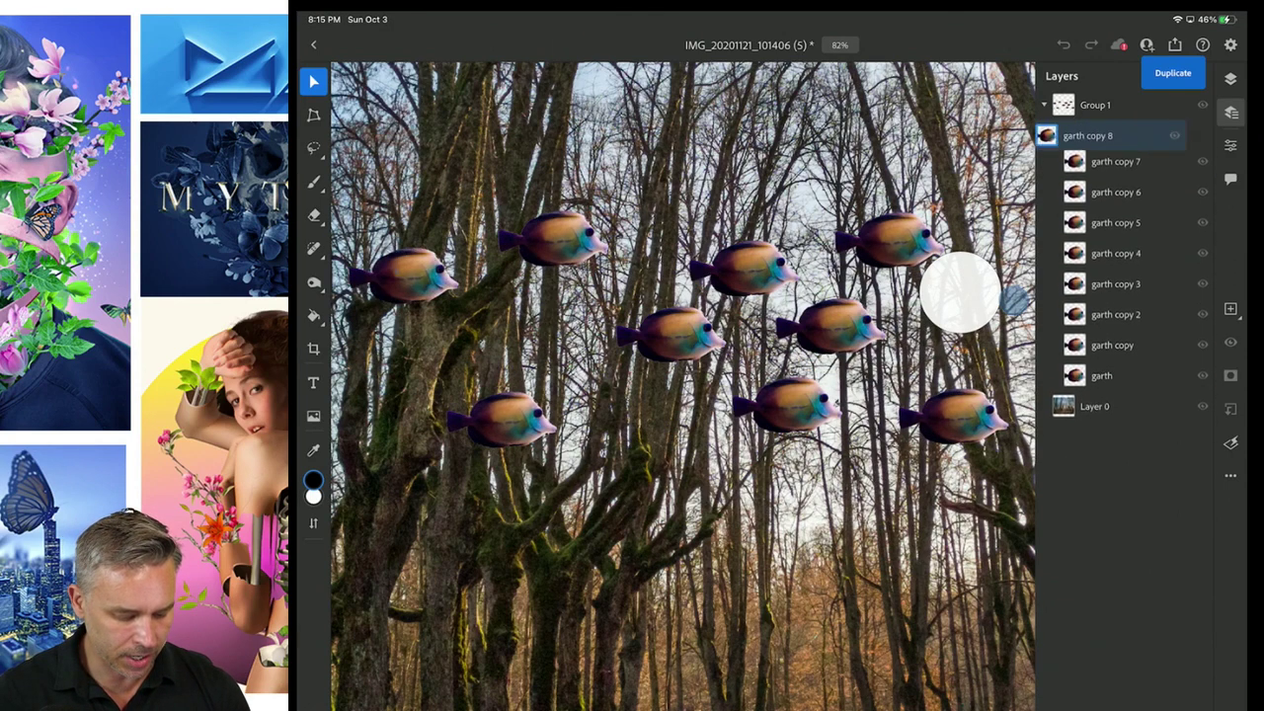
{"action": "left_click_drag", "start_coordinate": [504, 416], "coordinate": [682, 482]}
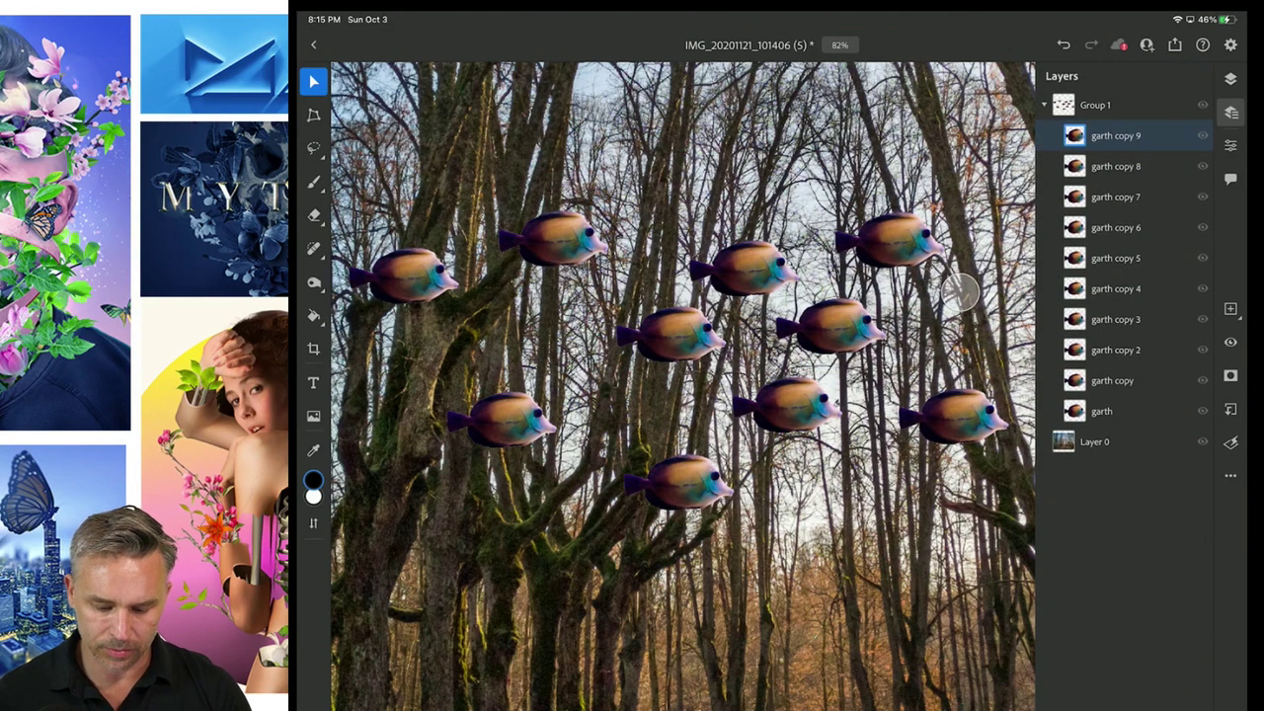
{"action": "key", "text": "ctrl+z"}
{"action": "key", "text": "ctrl+z"}
{"action": "key", "text": "ctrl+z"}
{"action": "key", "text": "ctrl+z"}
{"action": "key", "text": "ctrl+z"}
{"action": "key", "text": "ctrl+z"}
{"action": "key", "text": "ctrl+z"}
{"action": "key", "text": "ctrl+z"}
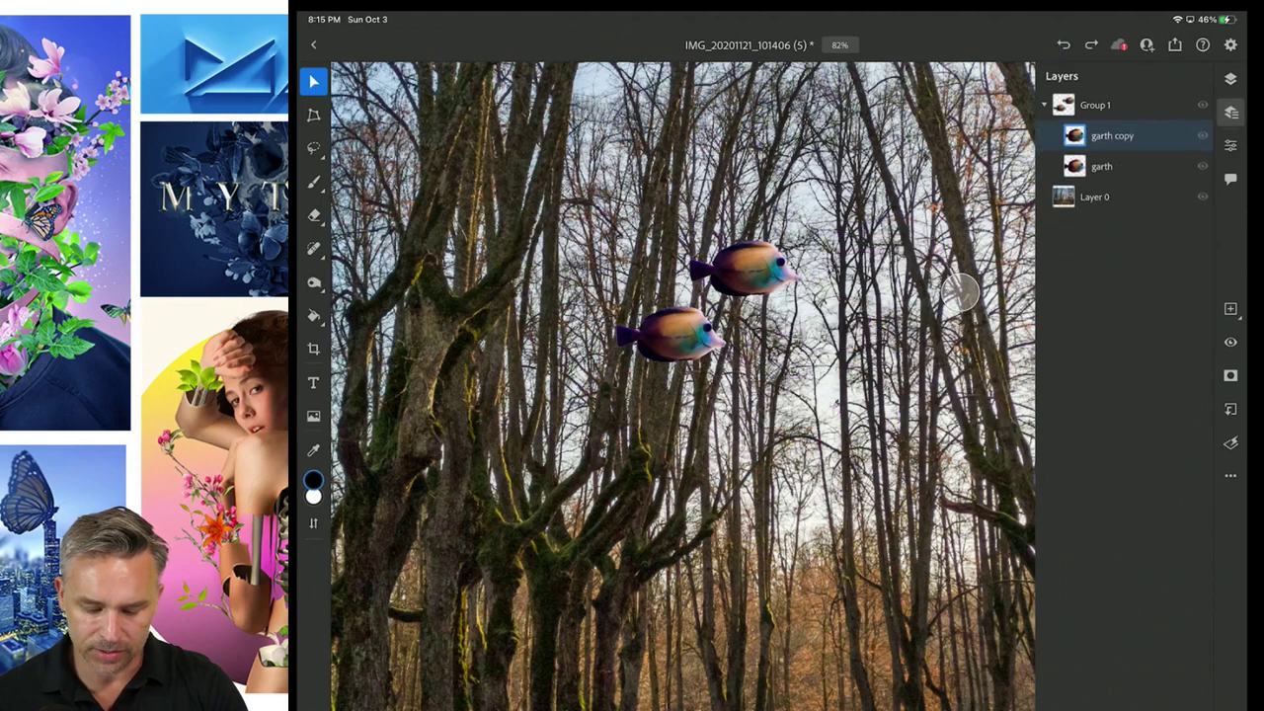
{"action": "key", "text": "ctrl+z"}
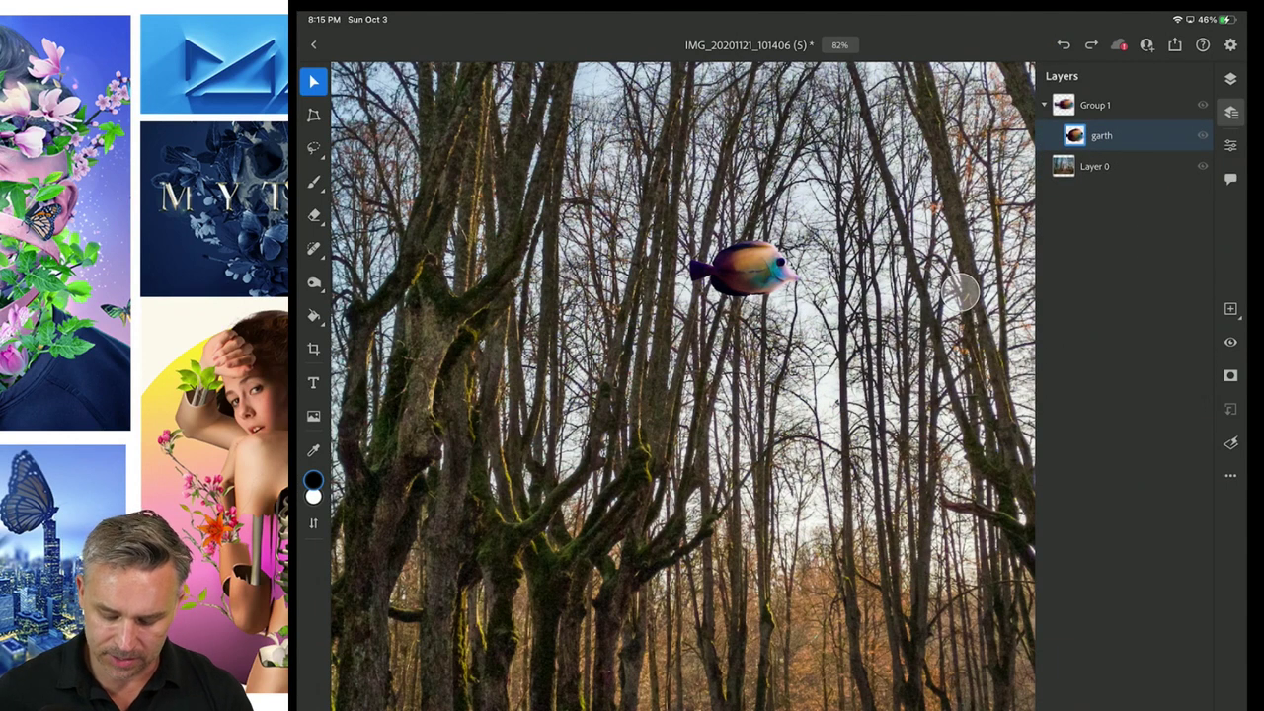
Convert the garth layer into a smart object
{"action": "left_click", "coordinate": [1230, 475]}
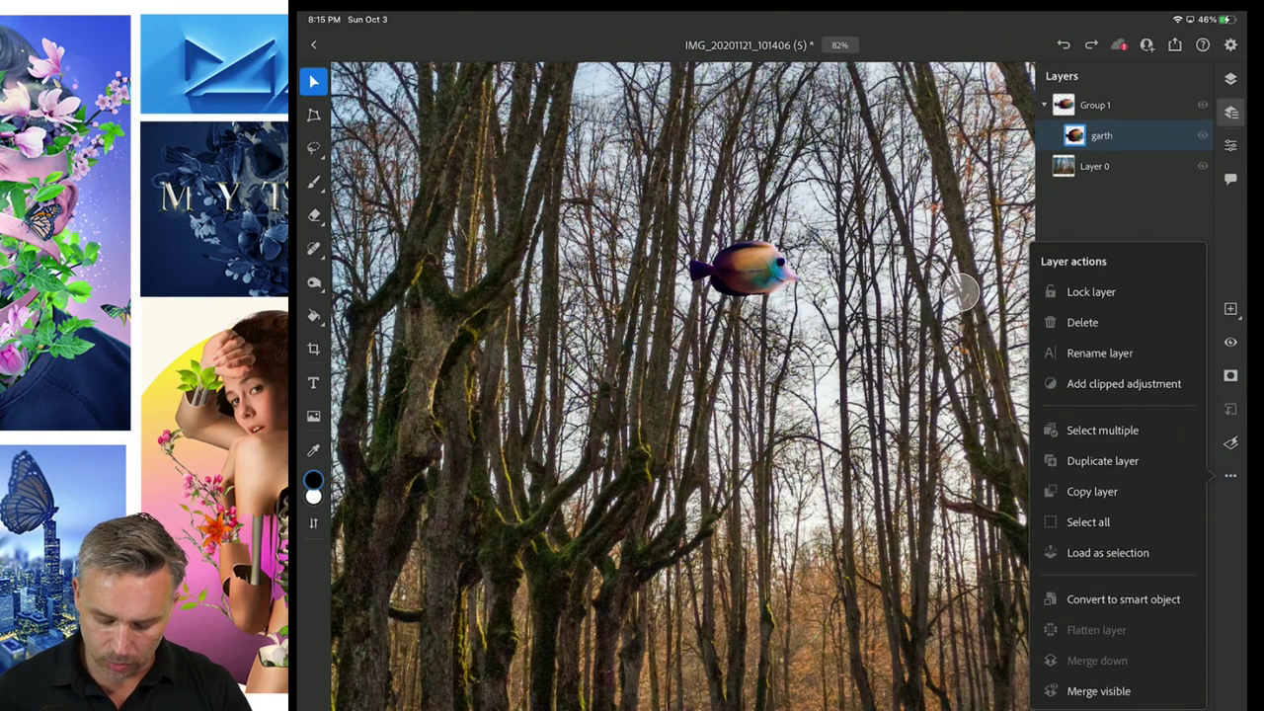
{"action": "left_click", "coordinate": [1123, 598]}
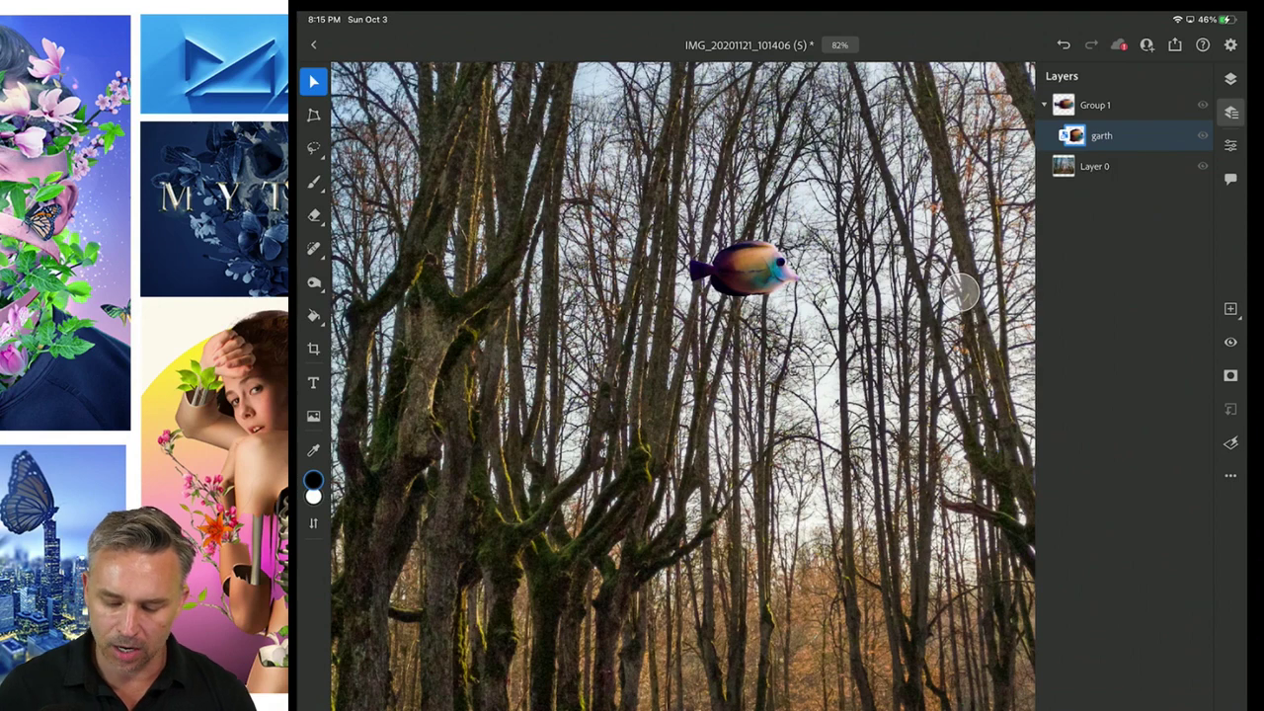
{"action": "left_click", "coordinate": [1231, 79]}
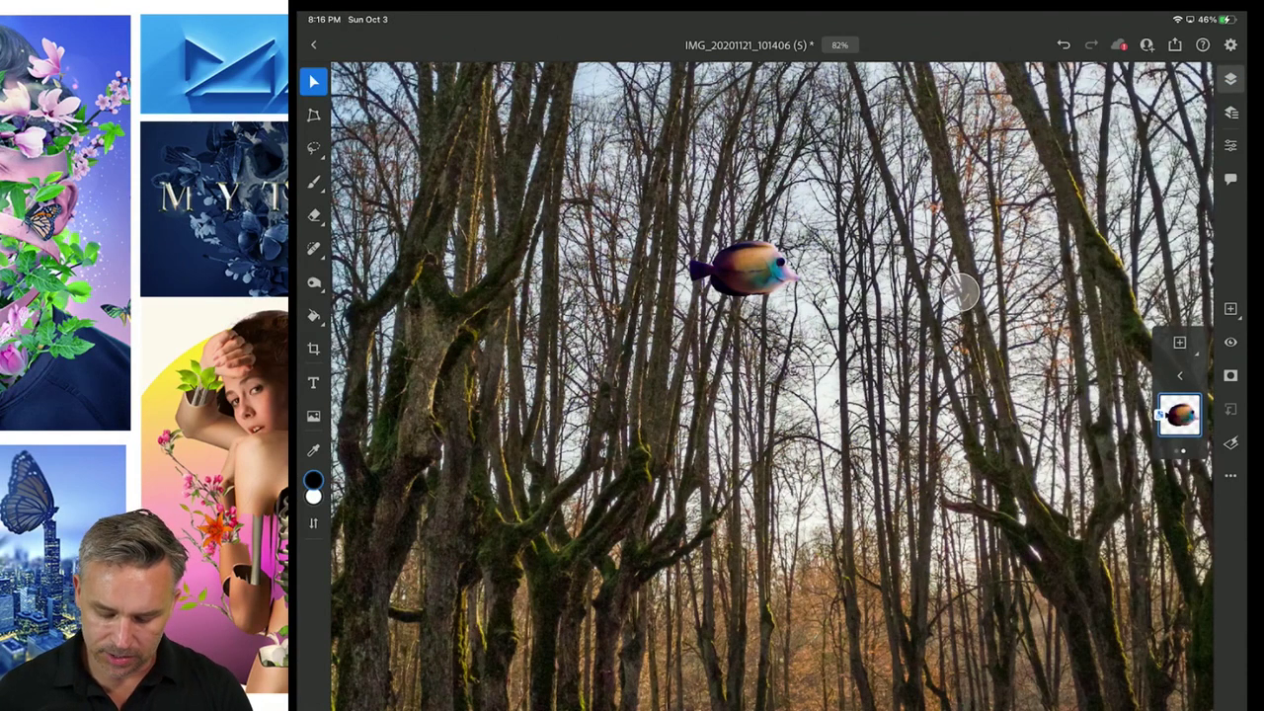
Drag out fish copies into gaps between the trees, building a school of twelve fish
{"action": "left_click_drag", "start_coordinate": [746, 268], "coordinate": [822, 357]}
{"action": "left_click_drag", "start_coordinate": [746, 269], "coordinate": [874, 254]}
{"action": "left_click_drag", "start_coordinate": [822, 357], "coordinate": [670, 373]}
{"action": "left_click_drag", "start_coordinate": [746, 269], "coordinate": [553, 275]}
{"action": "left_click_drag", "start_coordinate": [669, 374], "coordinate": [548, 432]}
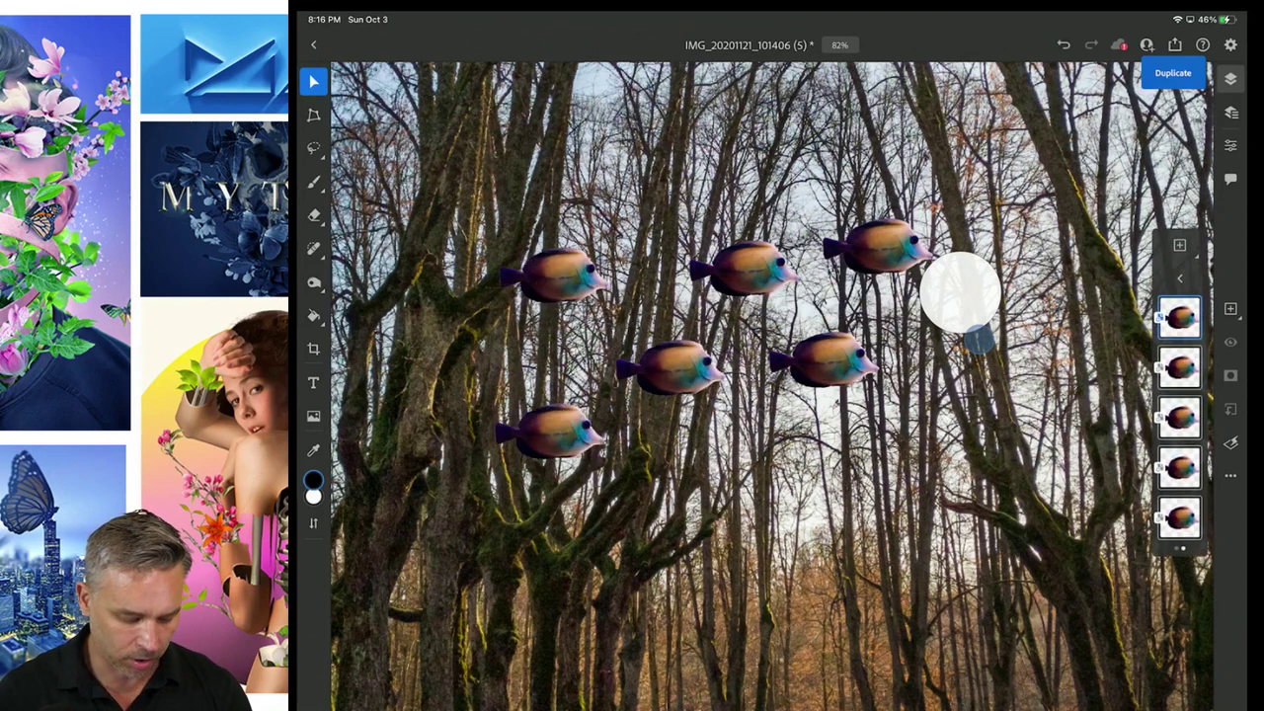
{"action": "left_click_drag", "start_coordinate": [553, 274], "coordinate": [434, 339]}
{"action": "left_click_drag", "start_coordinate": [670, 374], "coordinate": [691, 458]}
{"action": "left_click_drag", "start_coordinate": [822, 358], "coordinate": [950, 446]}
{"action": "left_click_drag", "start_coordinate": [977, 341], "coordinate": [1036, 344]}
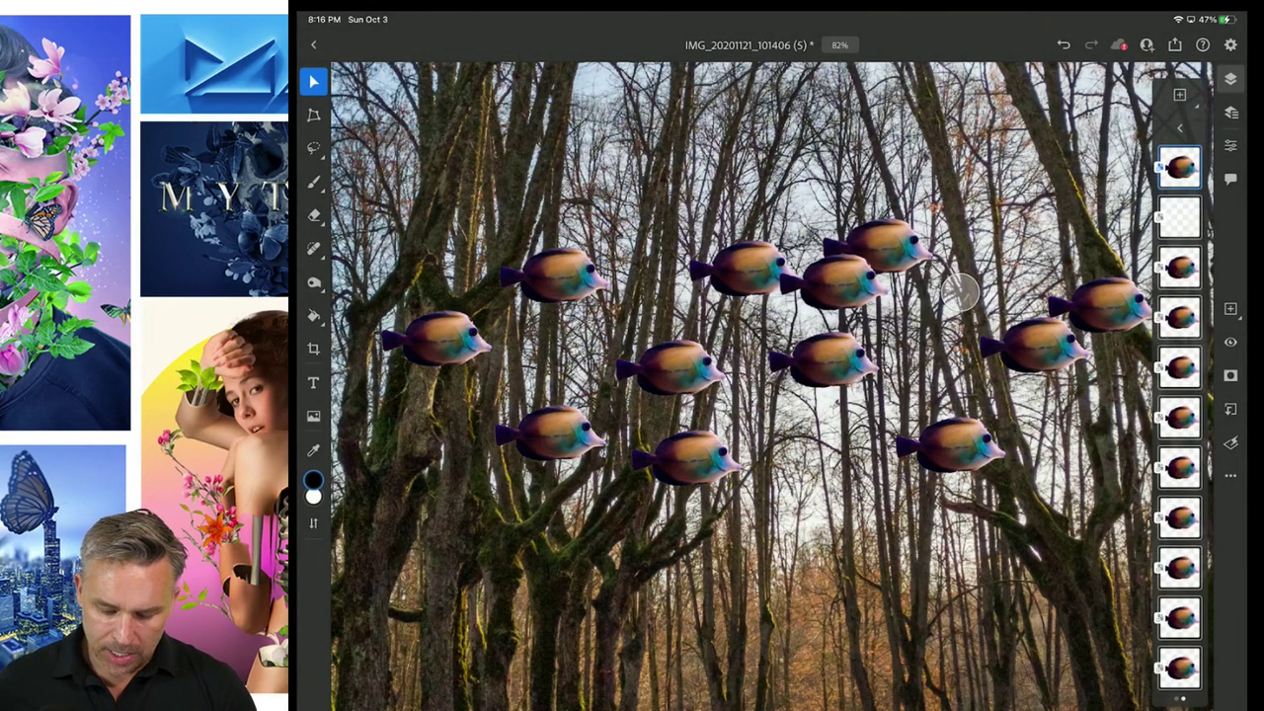
{"action": "left_click", "coordinate": [1179, 168]}
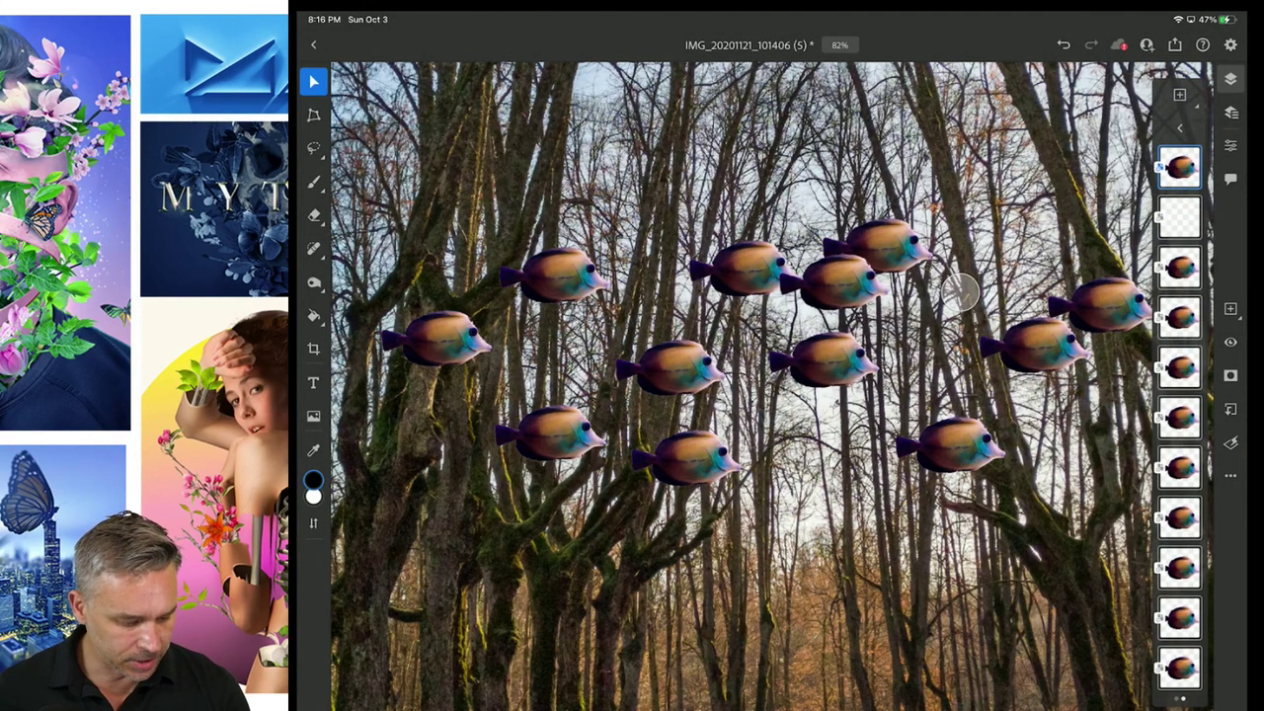
{"action": "left_click", "coordinate": [962, 292]}
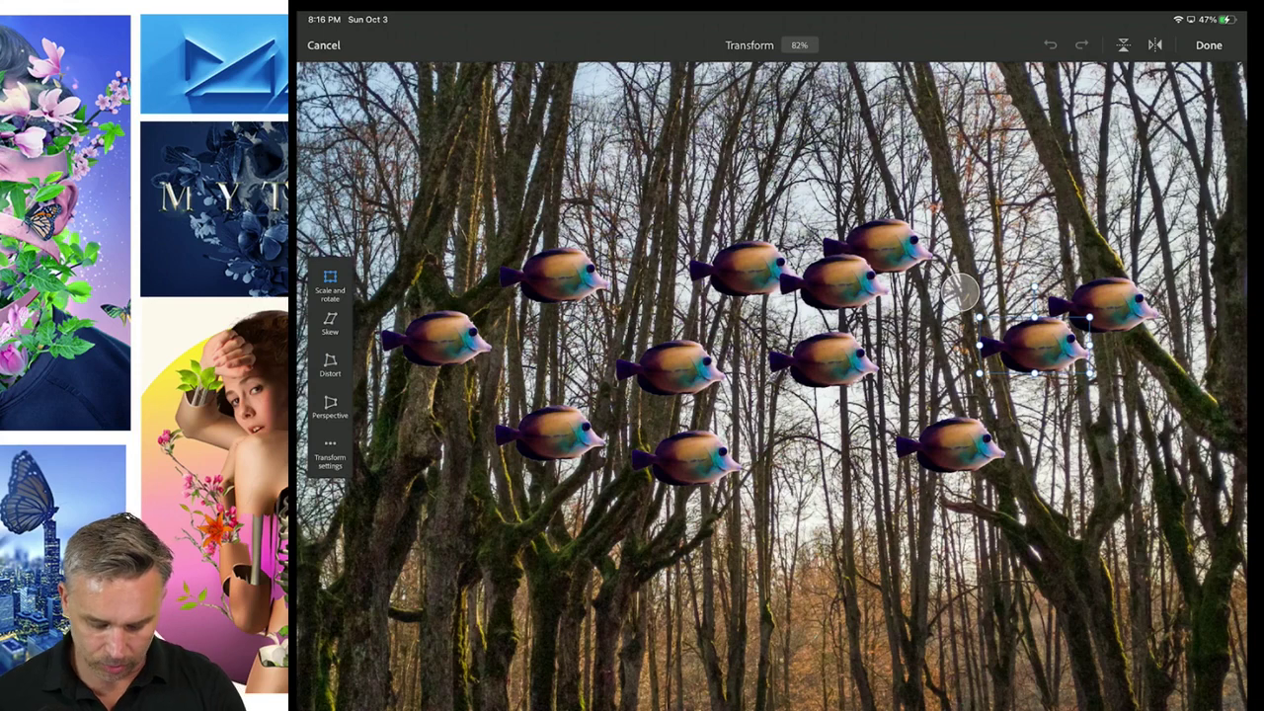
Scale down two garth copies so they look distant, then collapse Group 1
{"action": "left_click_drag", "start_coordinate": [1092, 376], "coordinate": [1017, 338]}
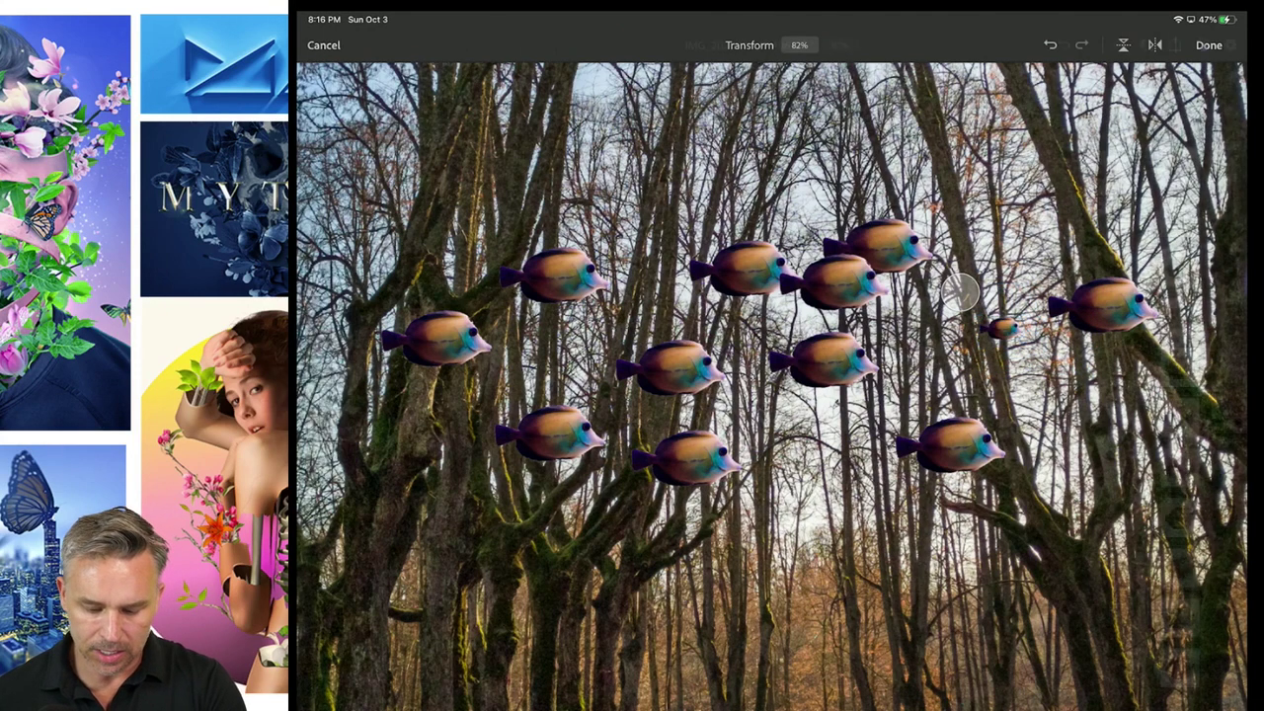
{"action": "key", "text": "Return"}
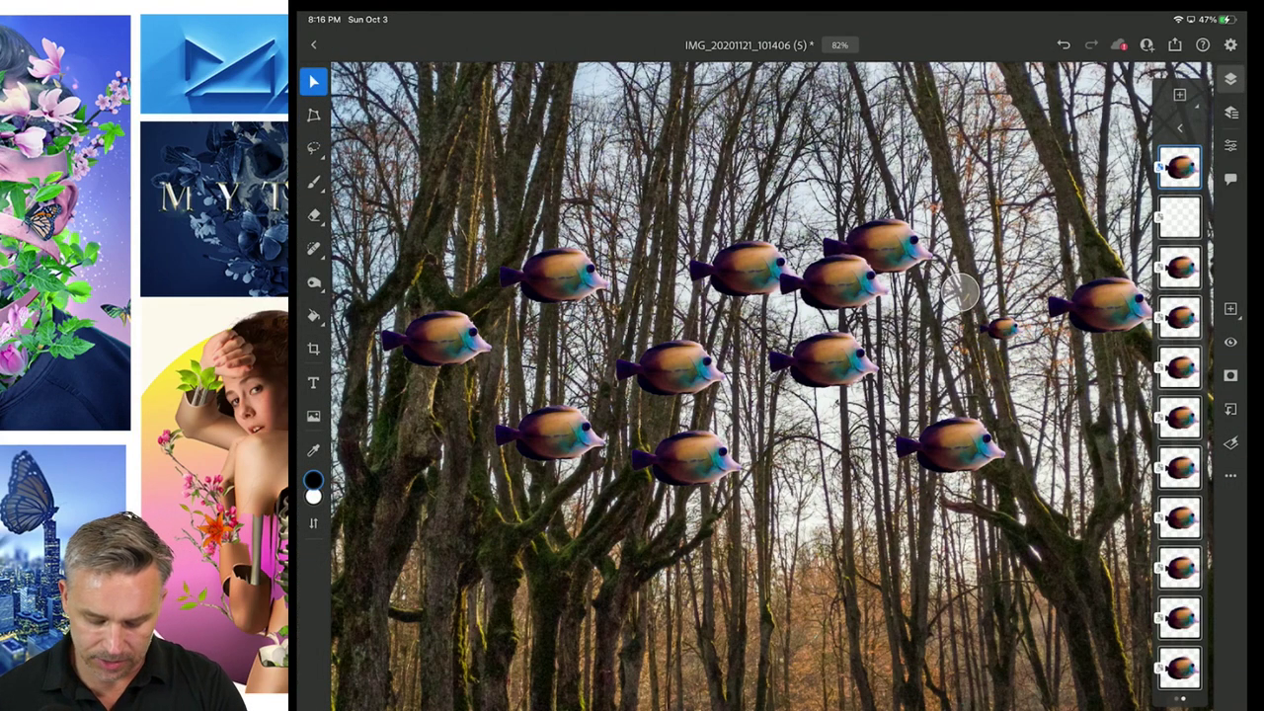
{"action": "left_click", "coordinate": [1180, 467]}
{"action": "left_click", "coordinate": [1181, 468]}
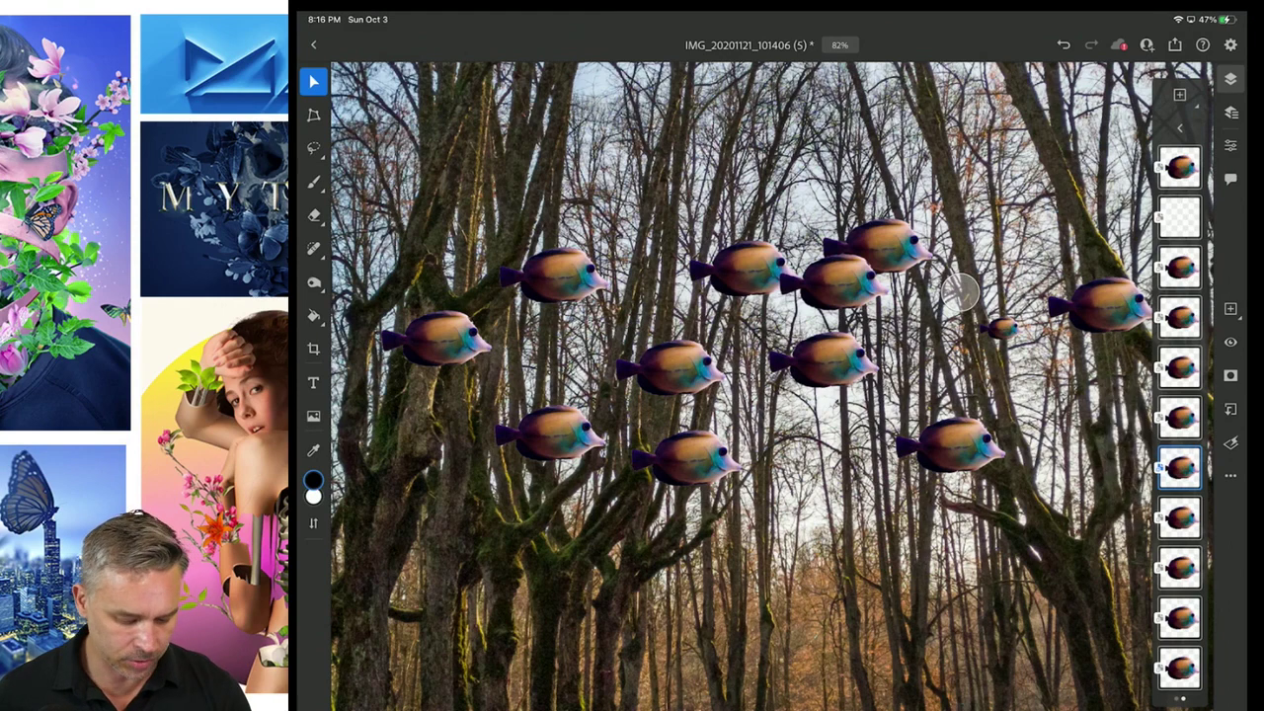
{"action": "scroll", "coordinate": [960, 291], "scroll_direction": "down", "scroll_amount": 2}
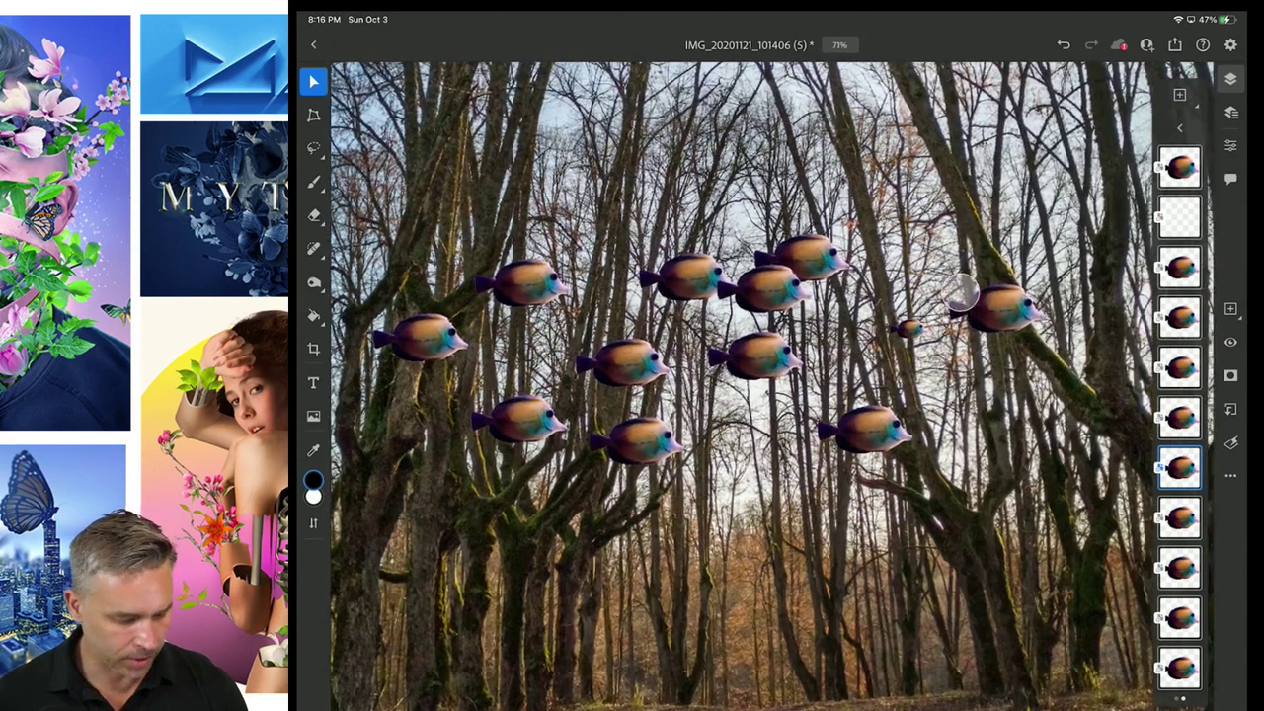
{"action": "key", "text": "ctrl+t"}
{"action": "left_click_drag", "start_coordinate": [519, 419], "coordinate": [542, 331]}
{"action": "left_click", "coordinate": [1209, 44]}
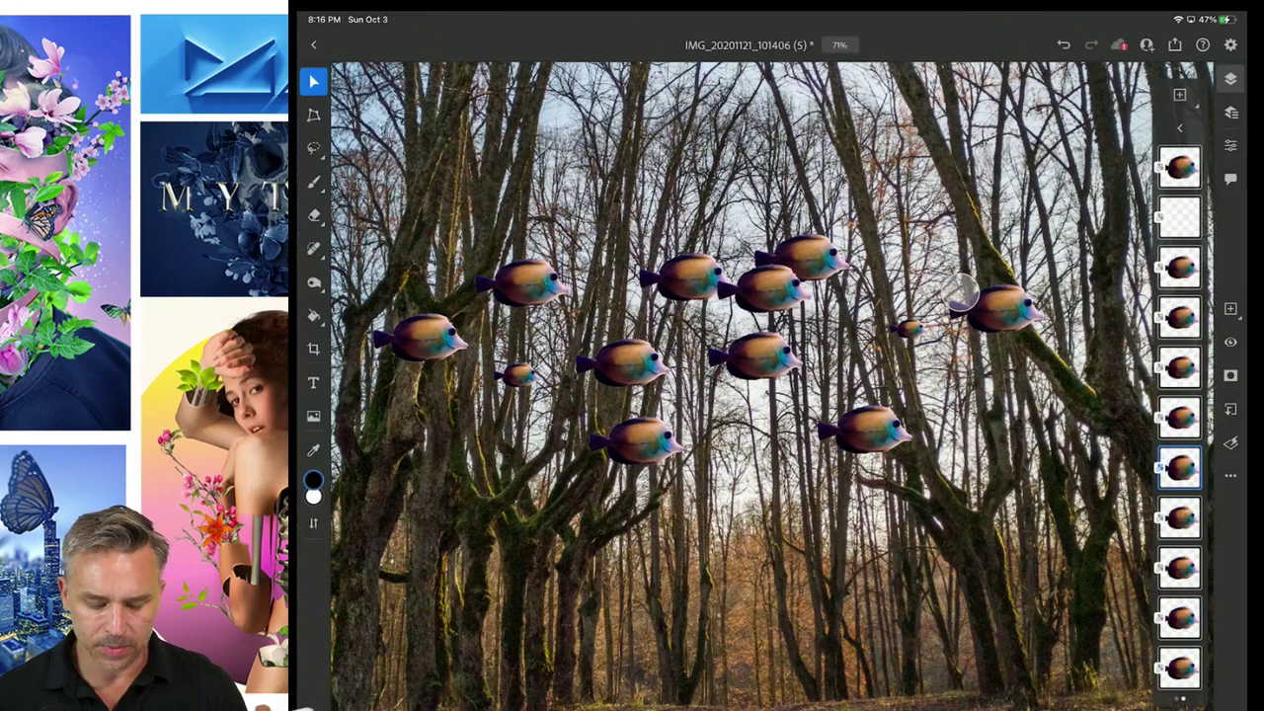
{"action": "scroll", "coordinate": [963, 292], "scroll_direction": "down", "scroll_amount": 5}
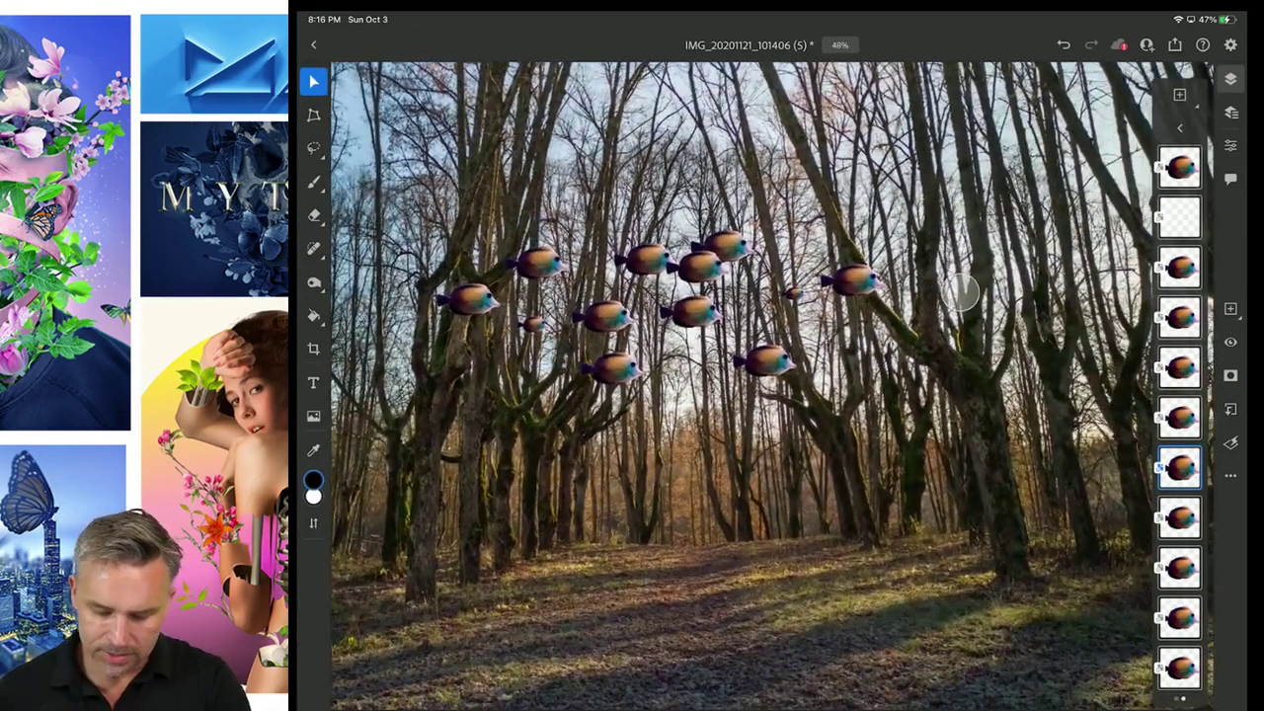
{"action": "left_click", "coordinate": [1179, 128]}
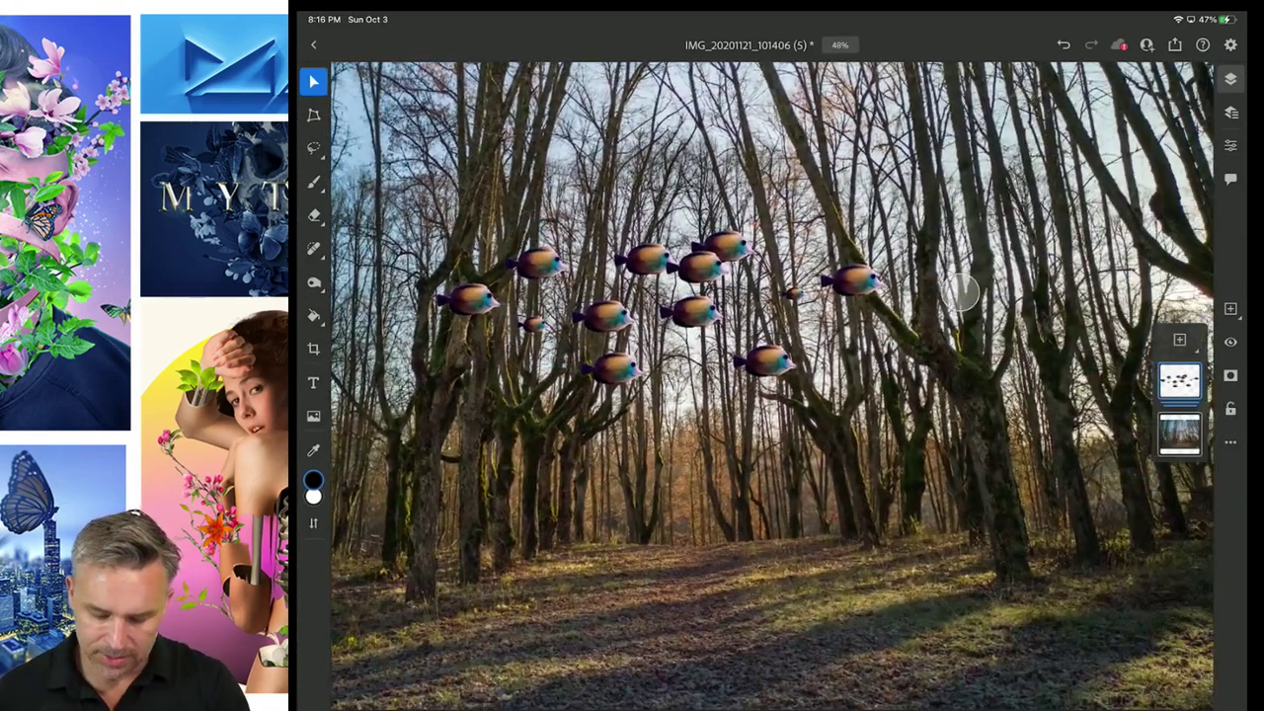
{"action": "left_click", "coordinate": [1231, 79]}
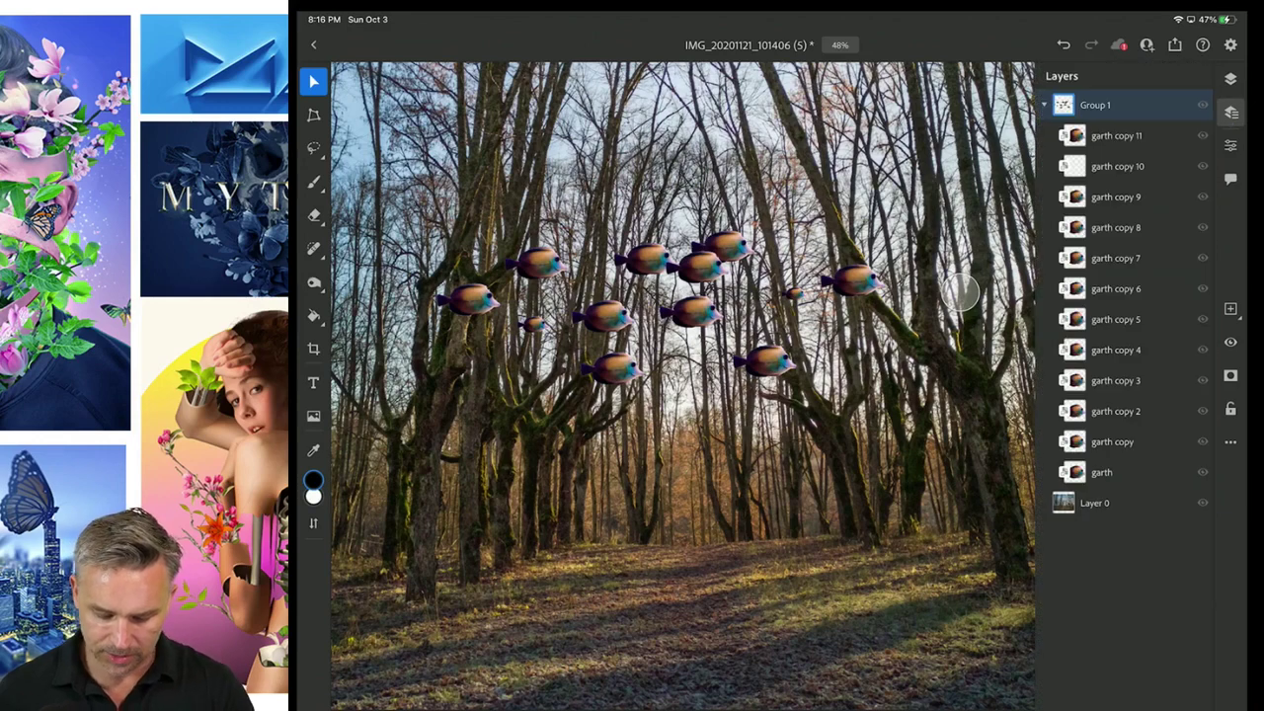
On Layer 0, Magic-wand select the pale sky gaps between branches, adding extra gaps
{"action": "left_click", "coordinate": [1094, 502]}
{"action": "left_click", "coordinate": [313, 147]}
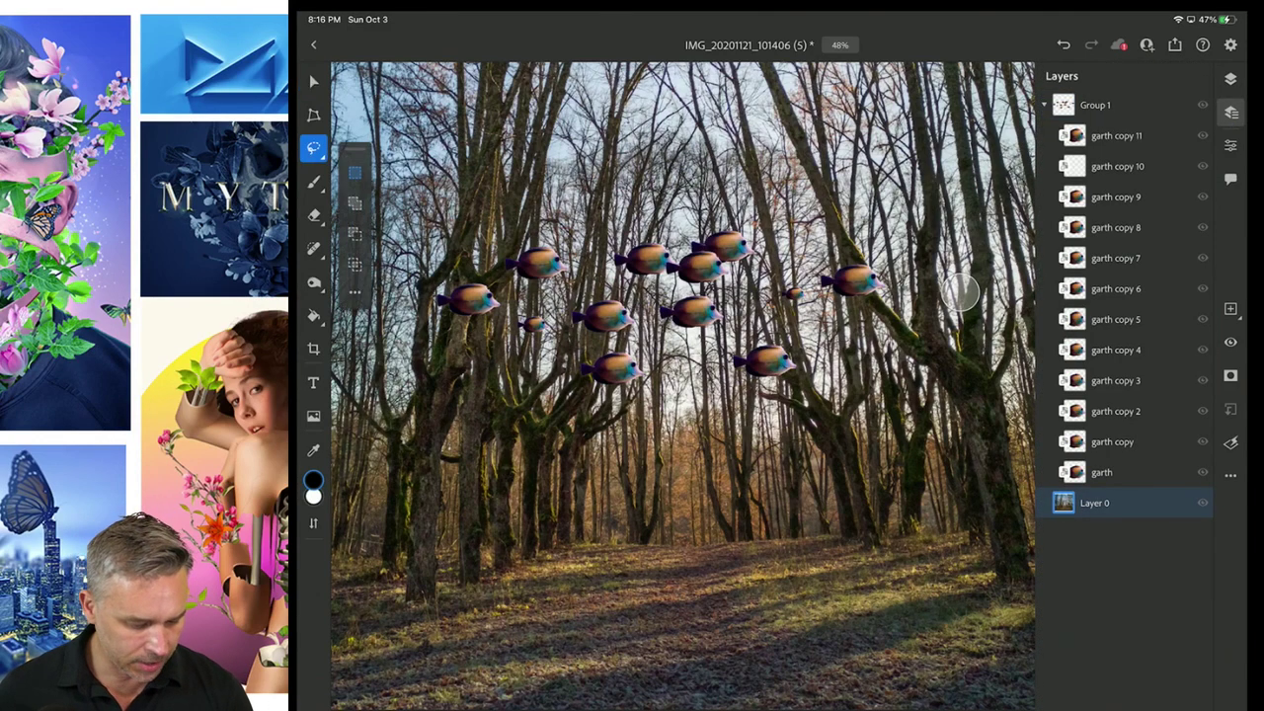
{"action": "left_click", "coordinate": [313, 147]}
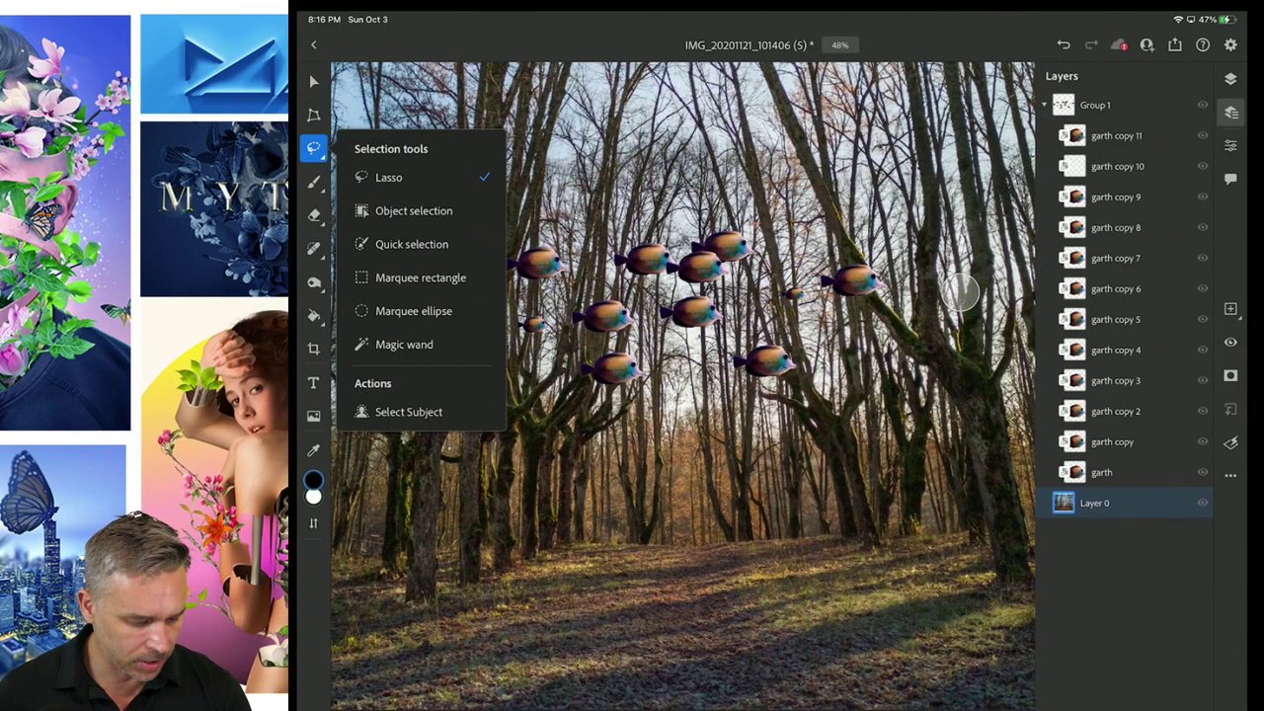
{"action": "left_click", "coordinate": [404, 344]}
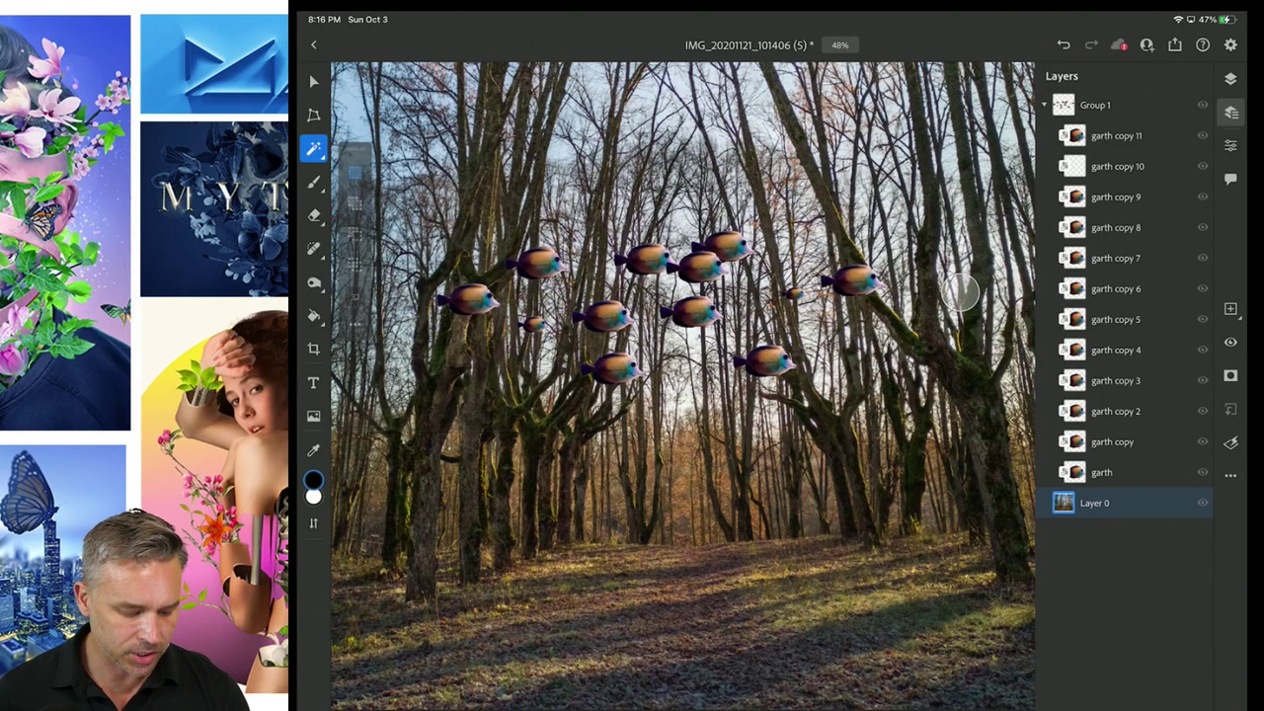
{"action": "left_click", "coordinate": [963, 291]}
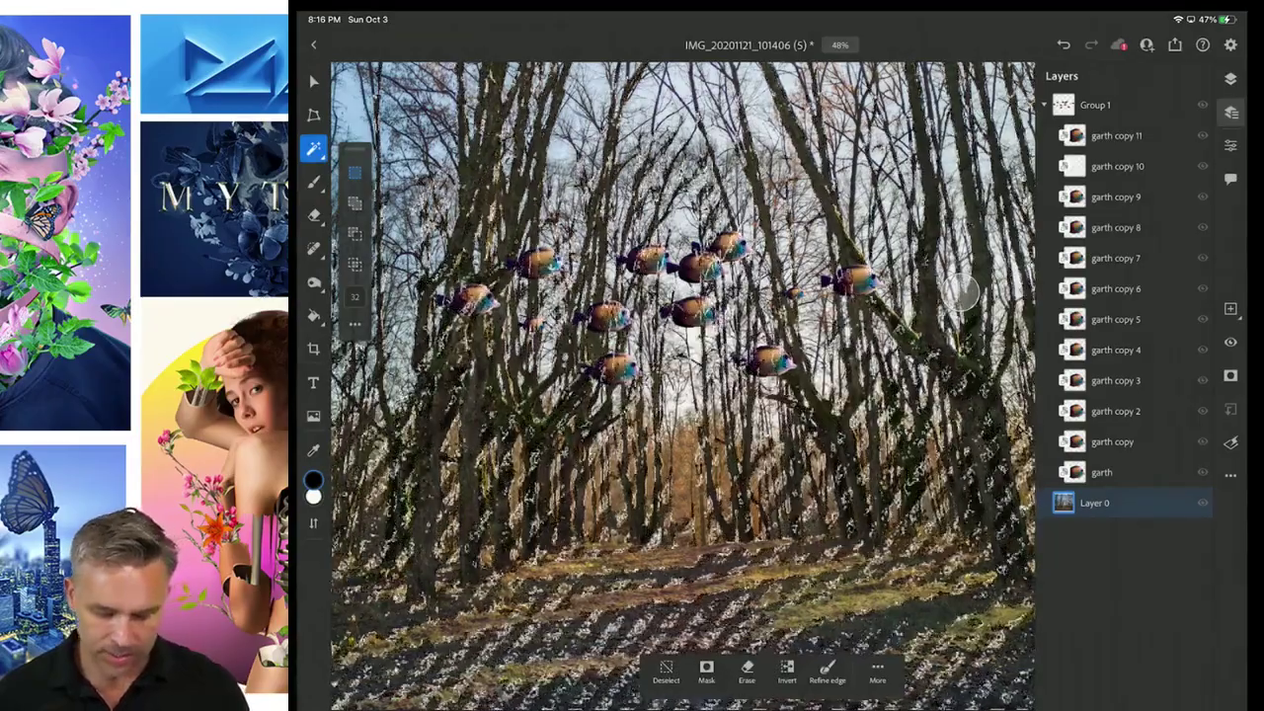
{"action": "key", "text": "ctrl+z"}
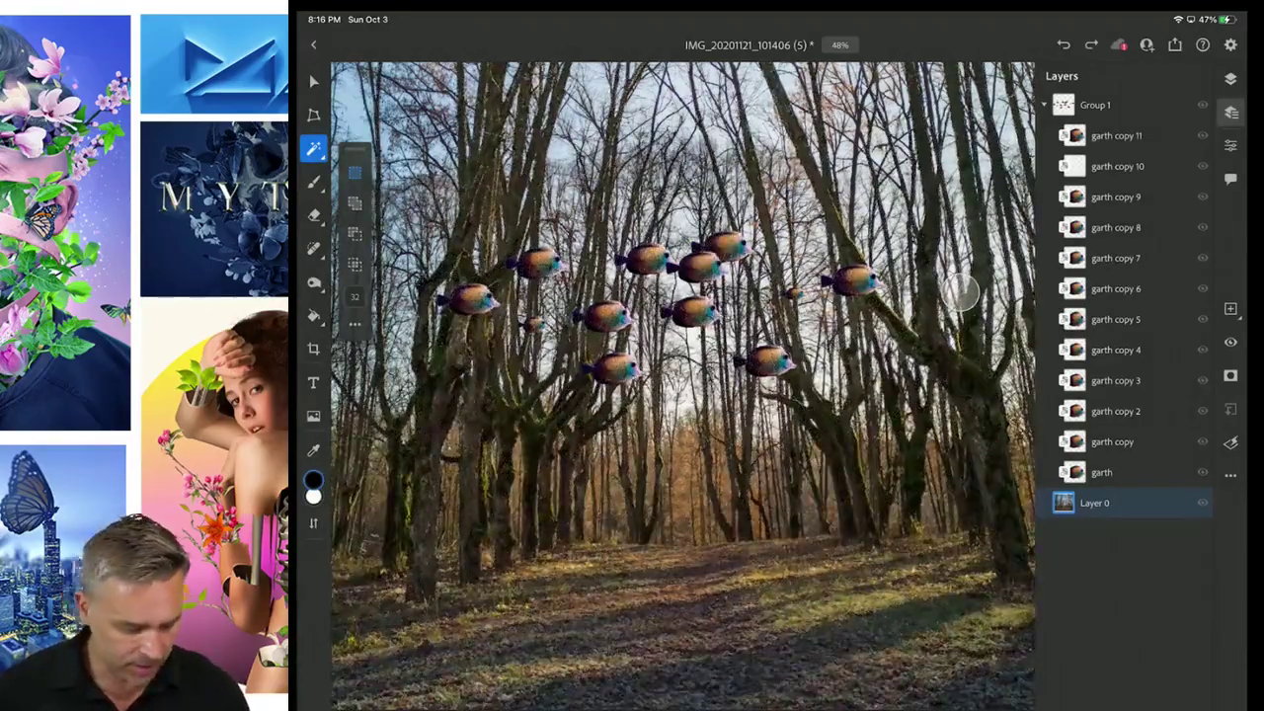
{"action": "scroll", "coordinate": [760, 296], "scroll_direction": "up", "scroll_amount": 5}
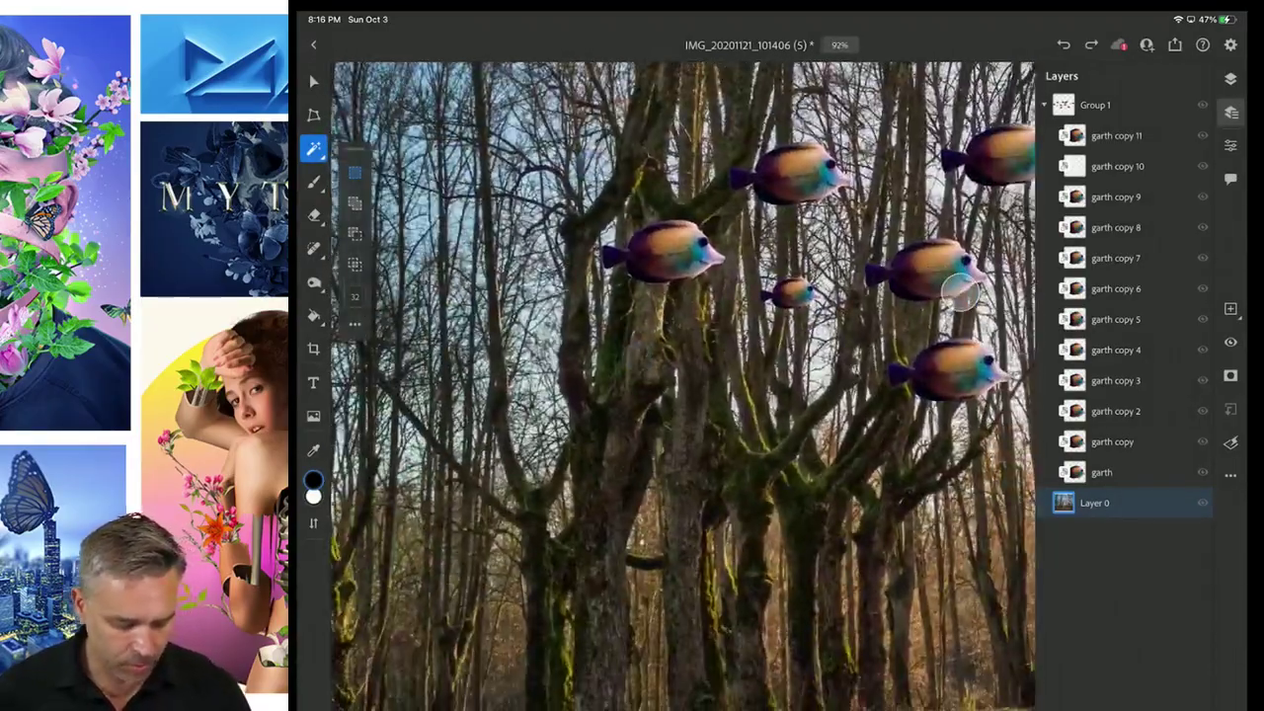
{"action": "left_click", "coordinate": [963, 291]}
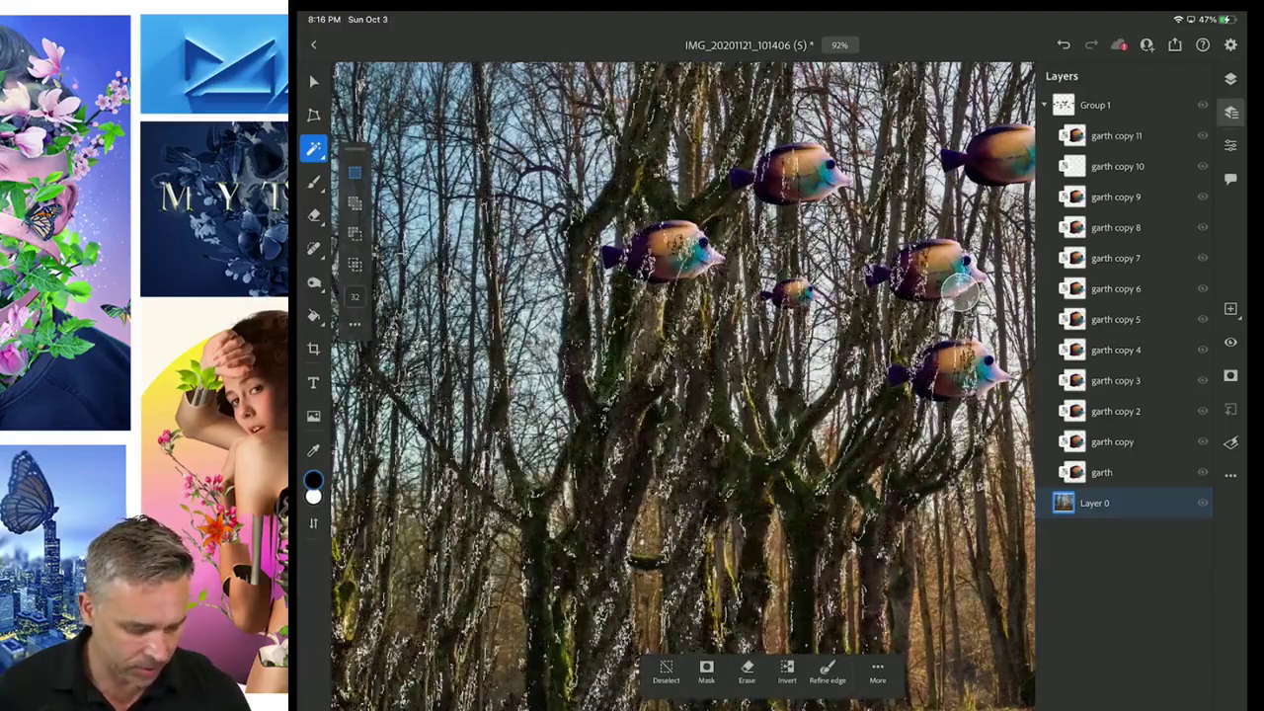
{"action": "key", "text": "ctrl+d"}
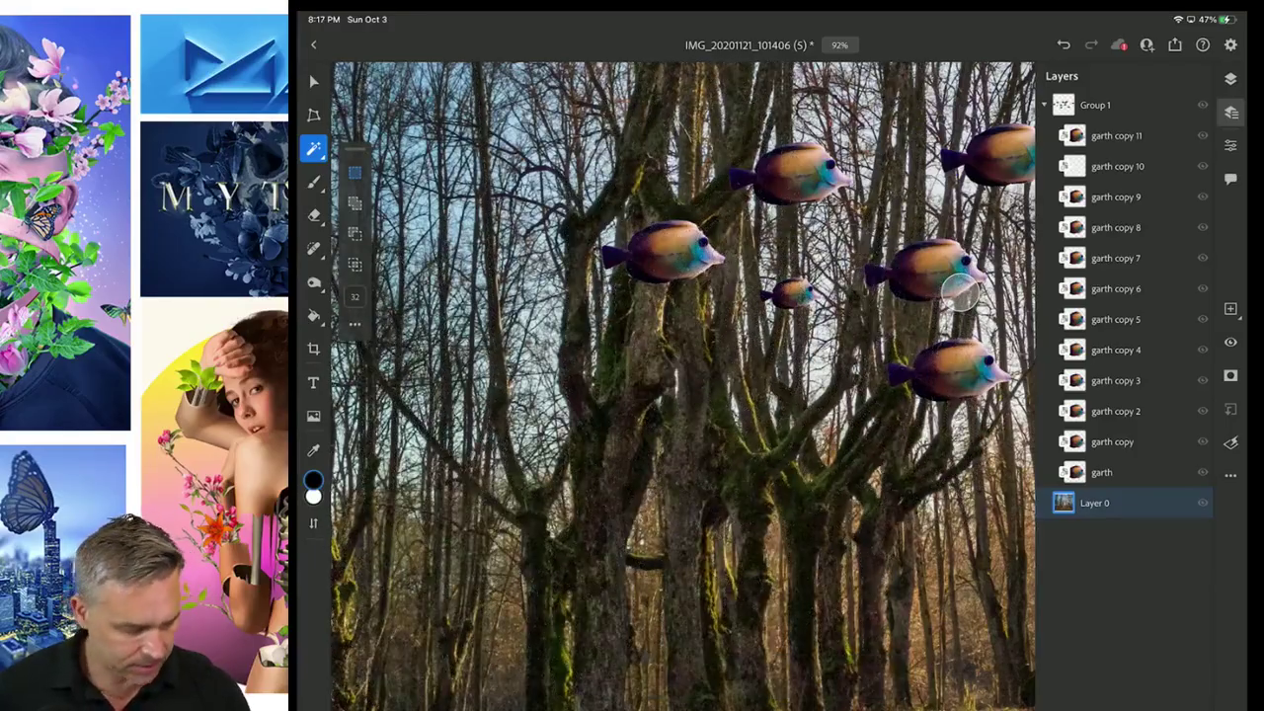
{"action": "key", "text": "ctrl+z"}
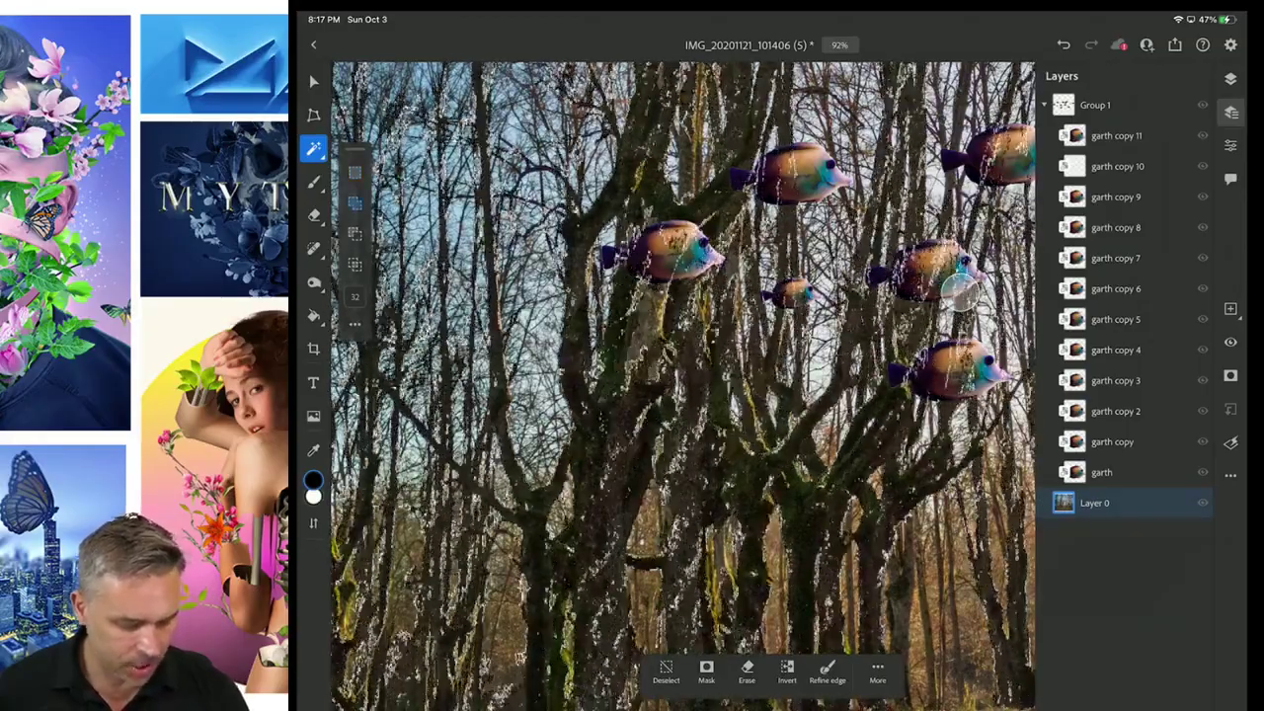
{"action": "left_click", "coordinate": [966, 288], "text": "shift"}
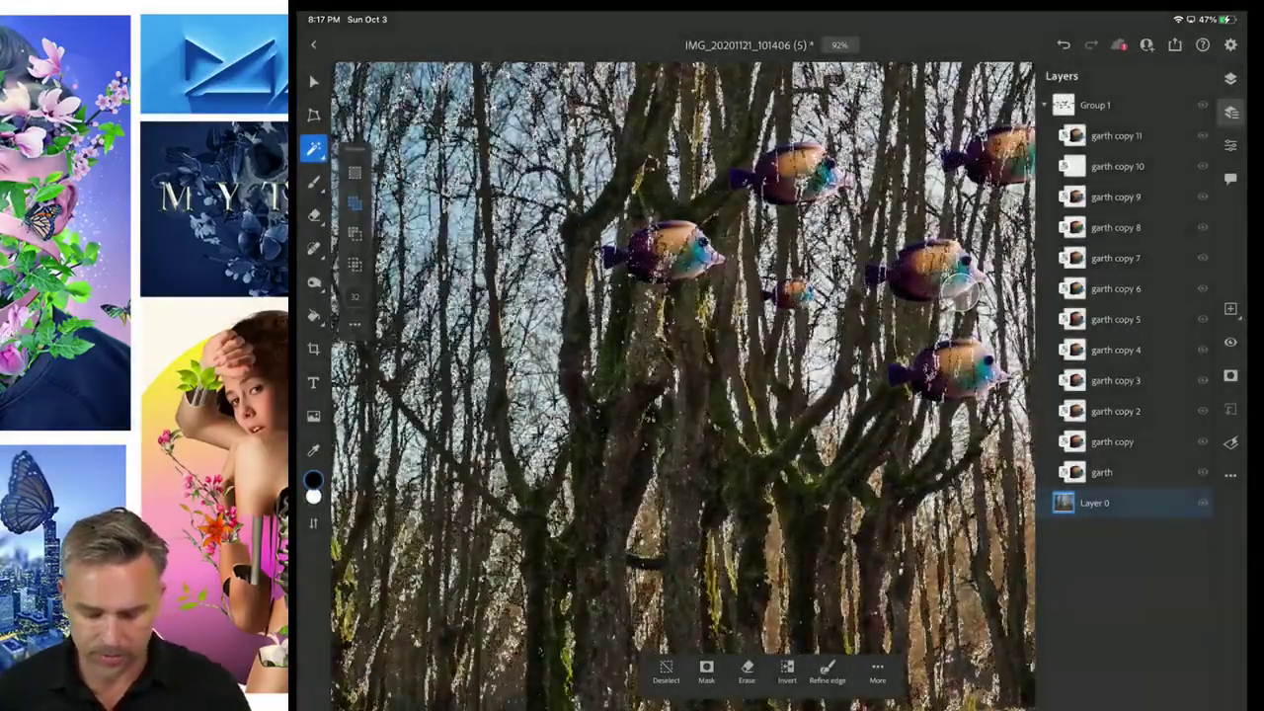
{"action": "left_click", "coordinate": [1095, 105]}
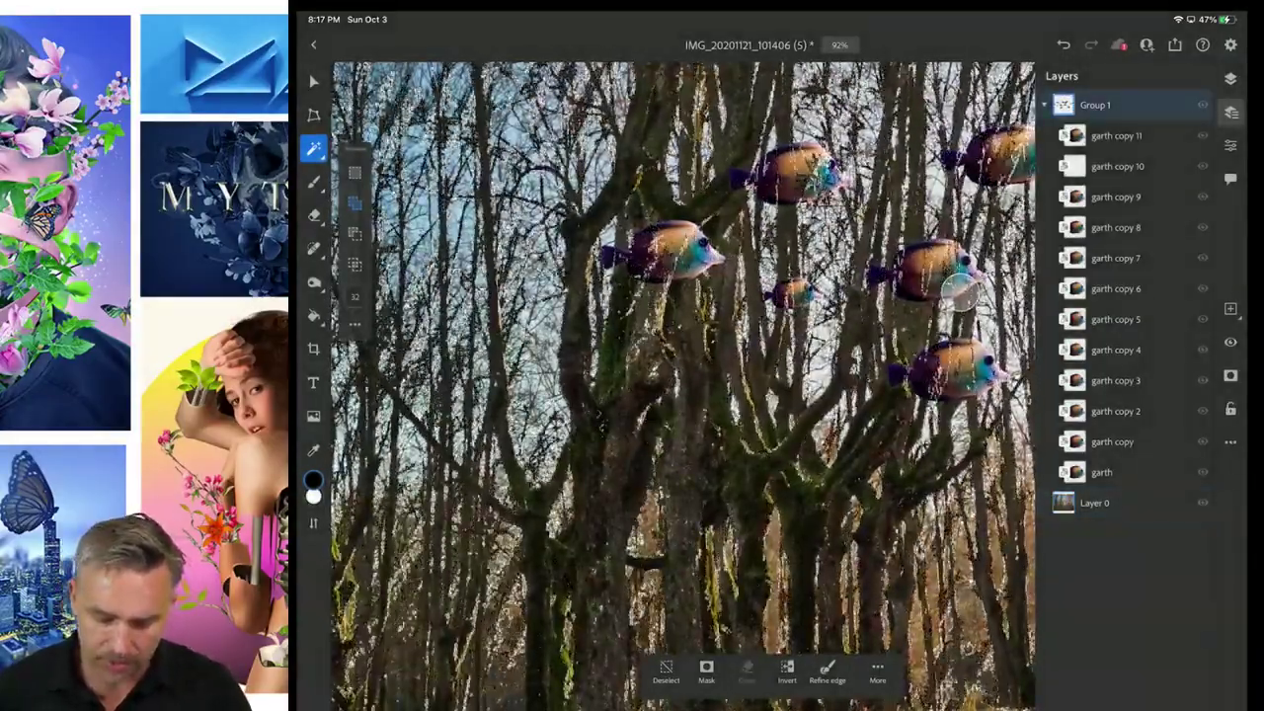
Turn the sky selection into a mask on Group 1 so fish sit behind branches
{"action": "left_click", "coordinate": [706, 672]}
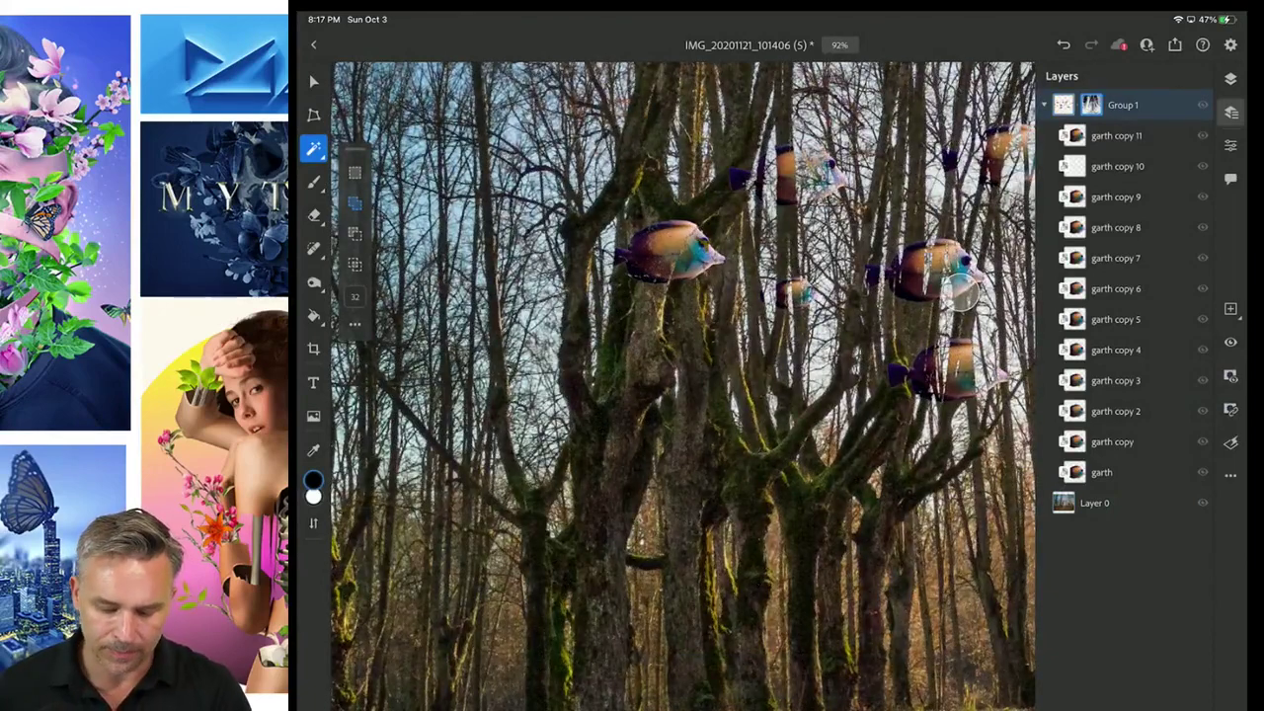
{"action": "left_click", "coordinate": [1231, 475]}
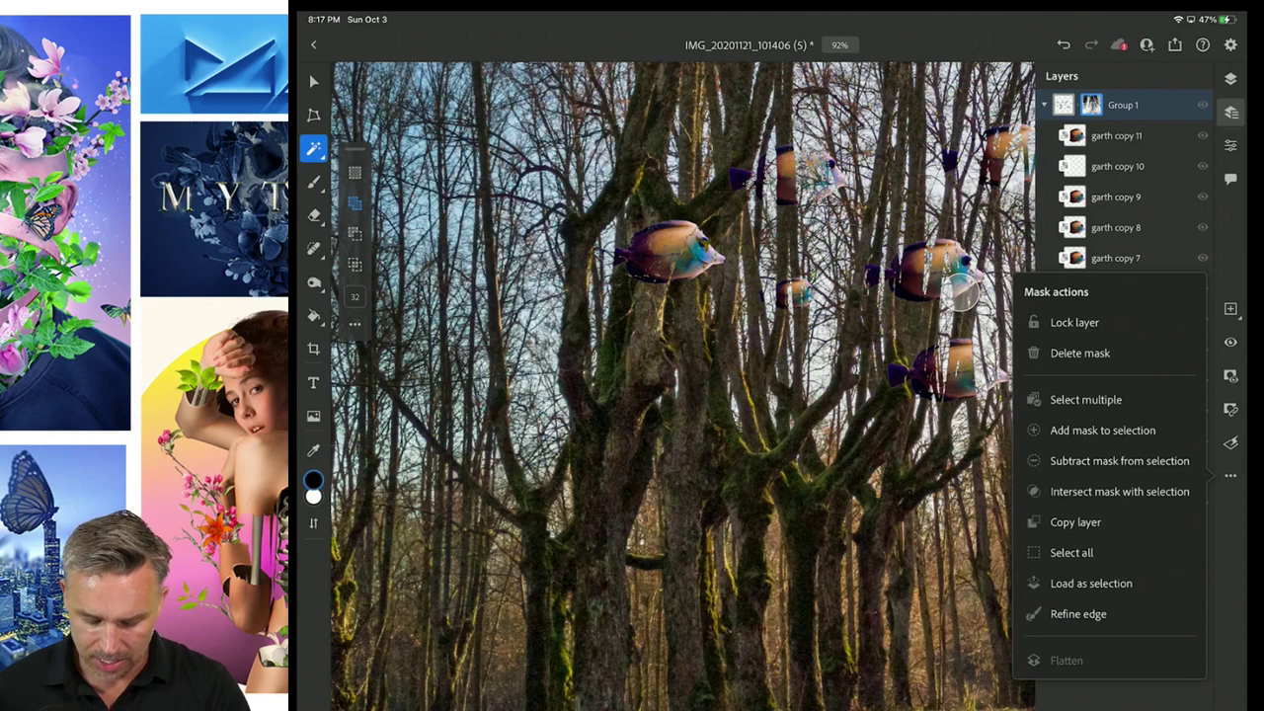
{"action": "key", "text": "Escape"}
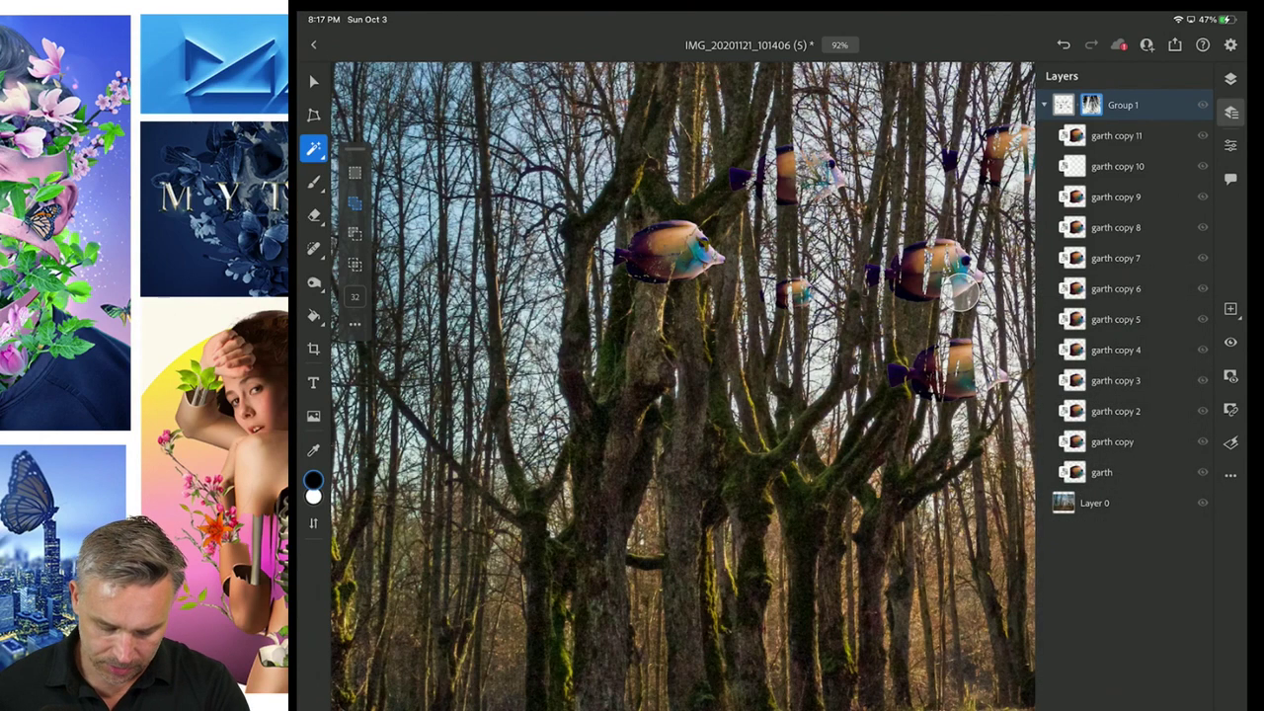
{"action": "left_click", "coordinate": [1231, 443]}
{"action": "left_click", "coordinate": [964, 291]}
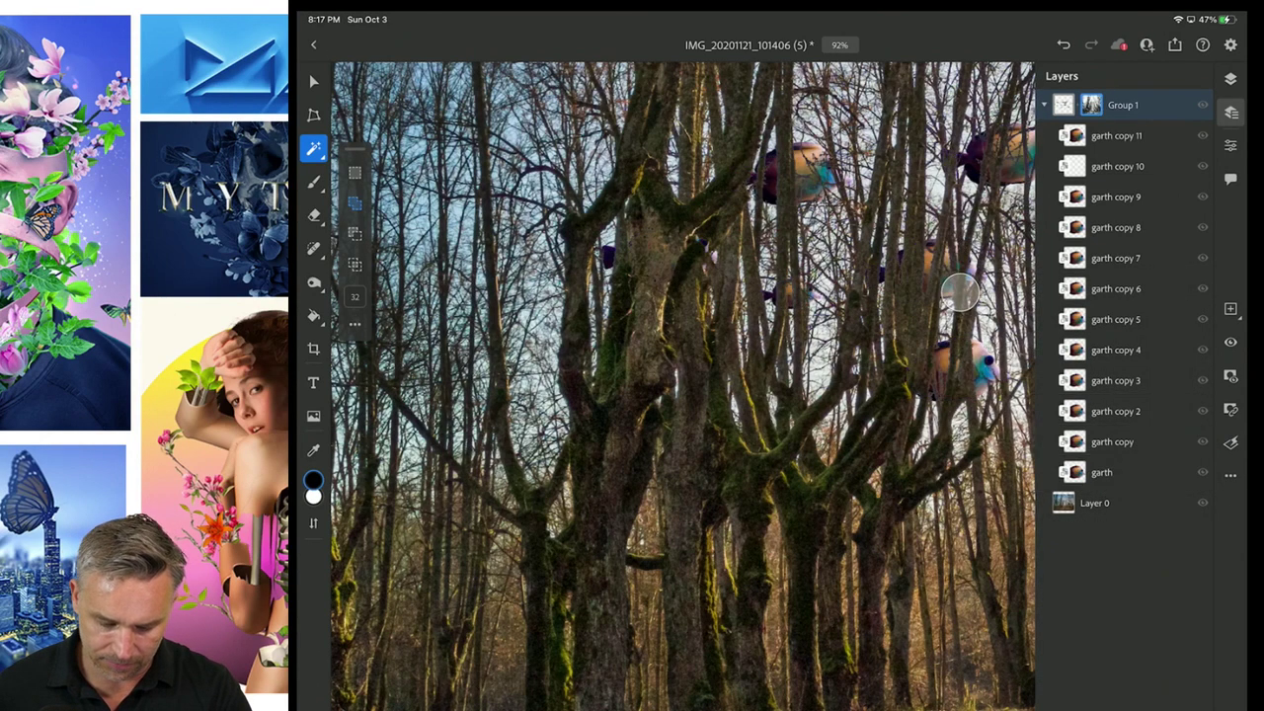
{"action": "scroll", "coordinate": [682, 375], "scroll_direction": "down", "scroll_amount": 5}
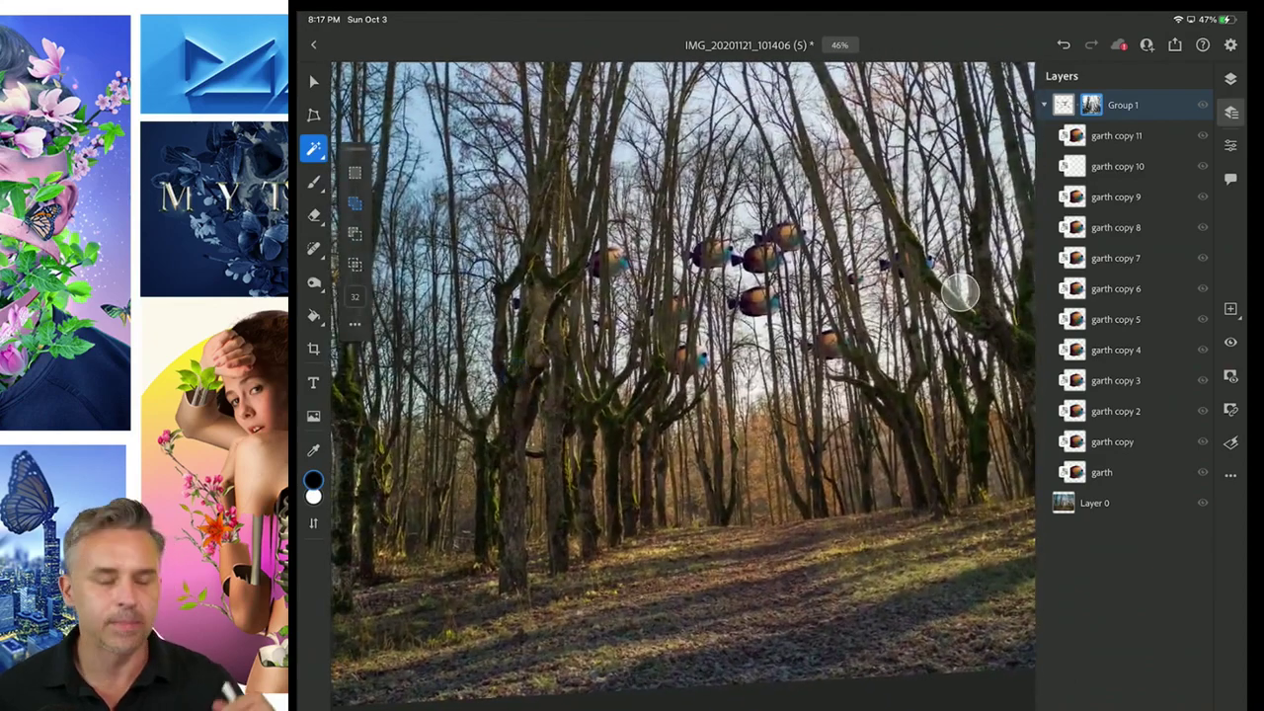
{"action": "scroll", "coordinate": [523, 341], "scroll_direction": "up", "scroll_amount": 3}
{"action": "scroll", "coordinate": [682, 385], "scroll_direction": "up", "scroll_amount": 2}
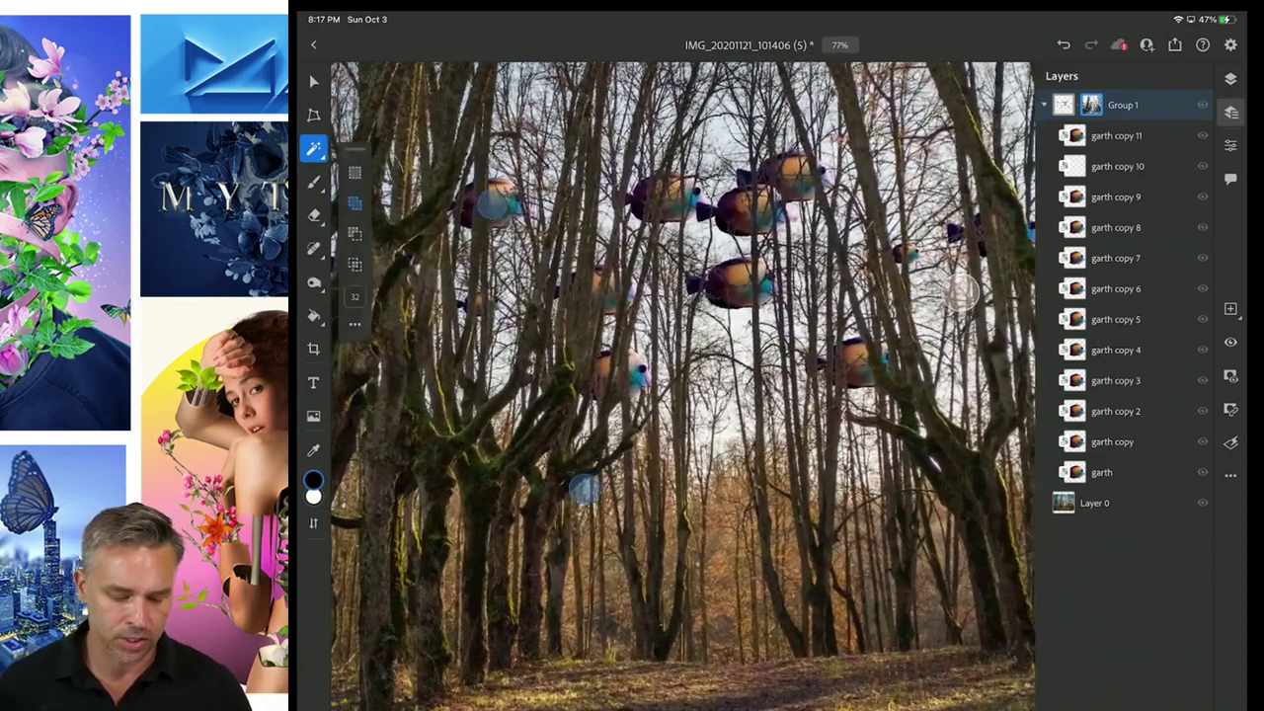
{"action": "scroll", "coordinate": [682, 375], "scroll_direction": "down", "scroll_amount": 5}
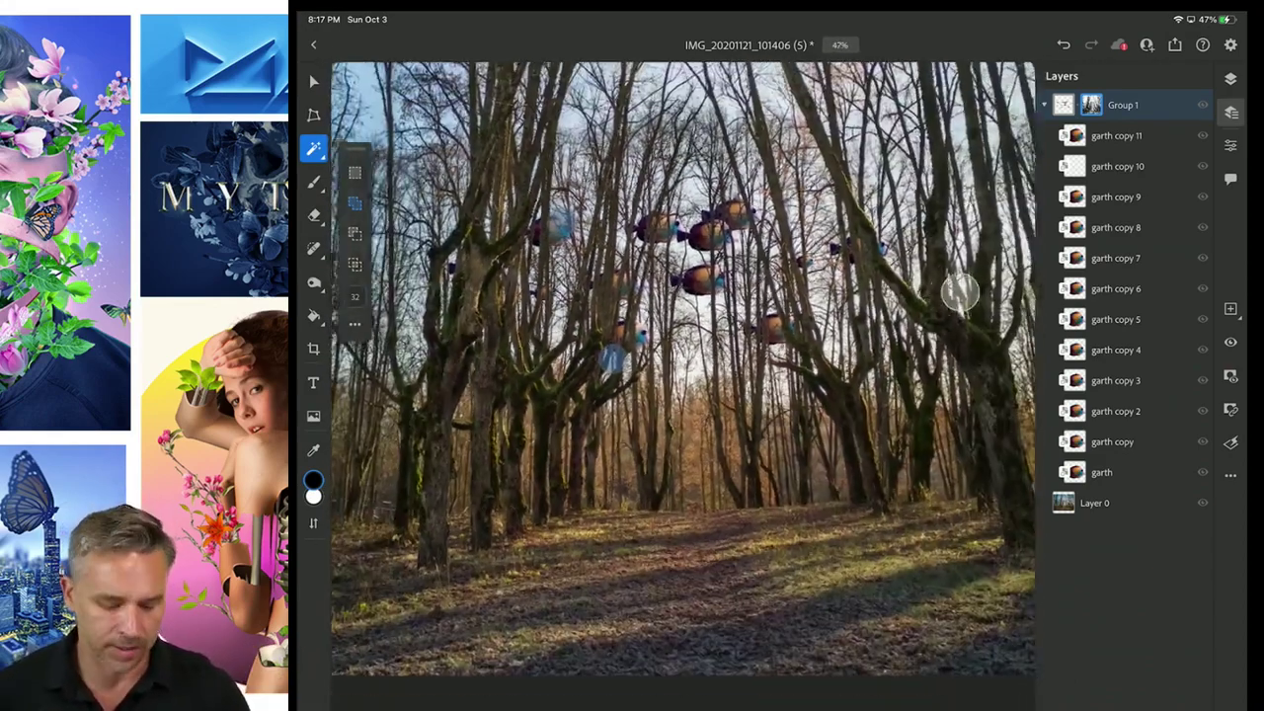
Pull garth copy 8 above Group 1 and shift it right and slightly down
{"action": "left_click", "coordinate": [960, 292]}
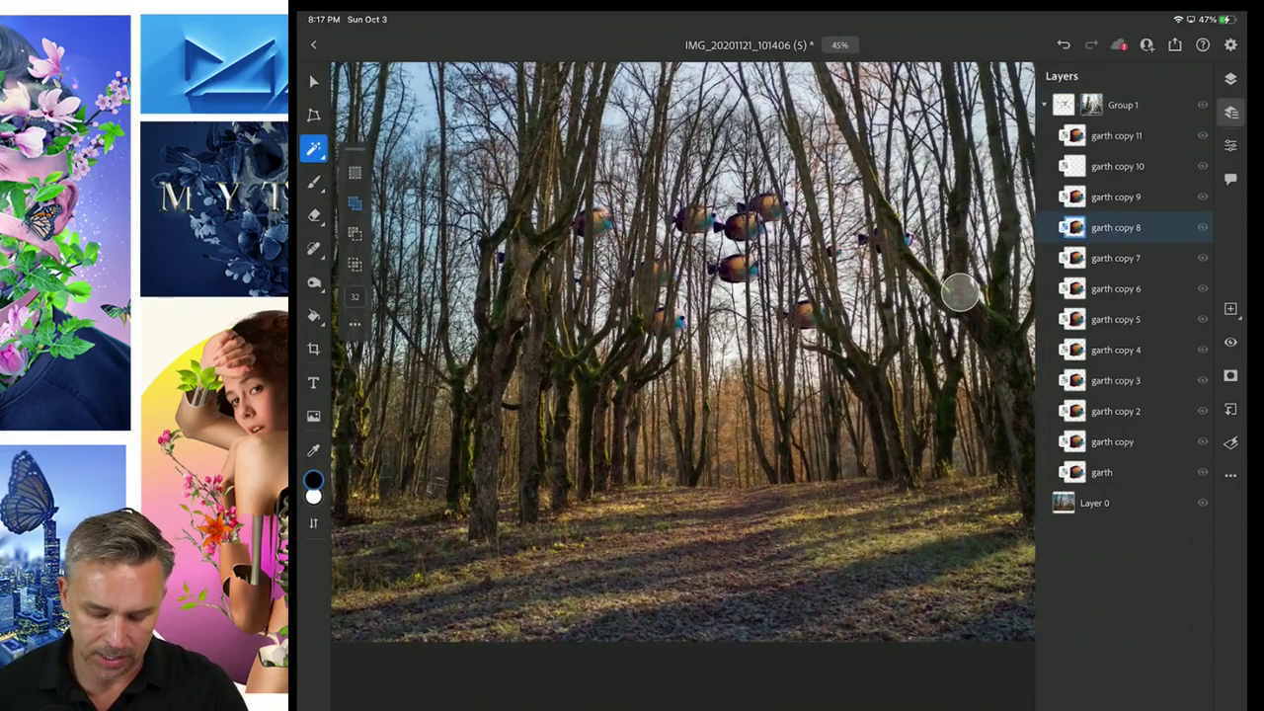
{"action": "left_click_drag", "start_coordinate": [1117, 228], "coordinate": [1107, 103]}
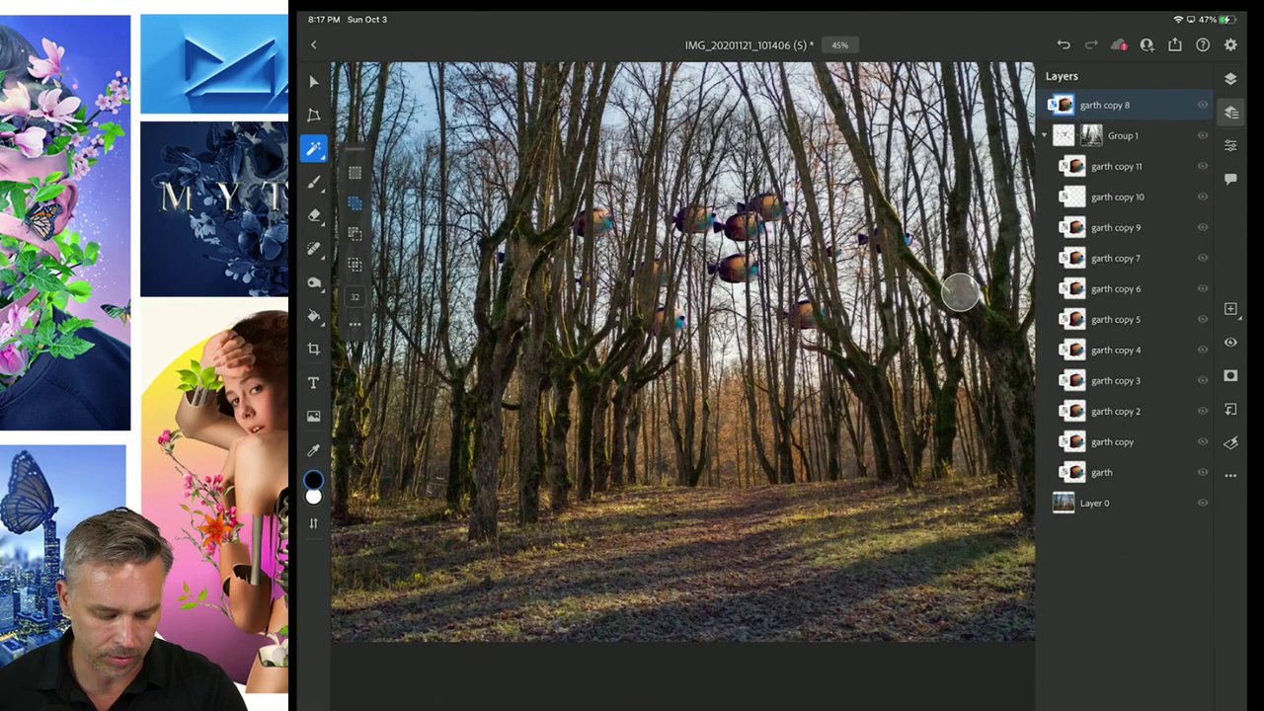
{"action": "key", "text": "v"}
{"action": "left_click_drag", "start_coordinate": [746, 227], "coordinate": [802, 242]}
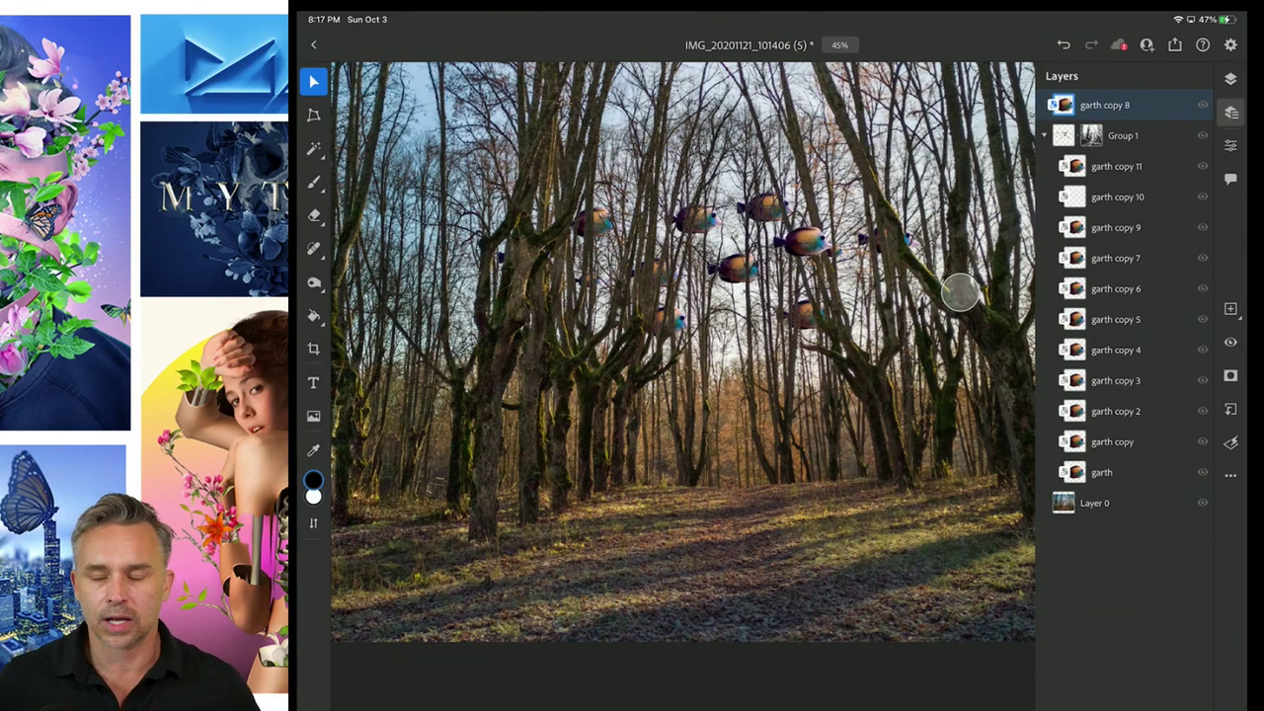
Inspect the fish up close, view the cloud and Comments panels, then close the document
{"action": "scroll", "coordinate": [721, 227], "scroll_direction": "up", "scroll_amount": 5}
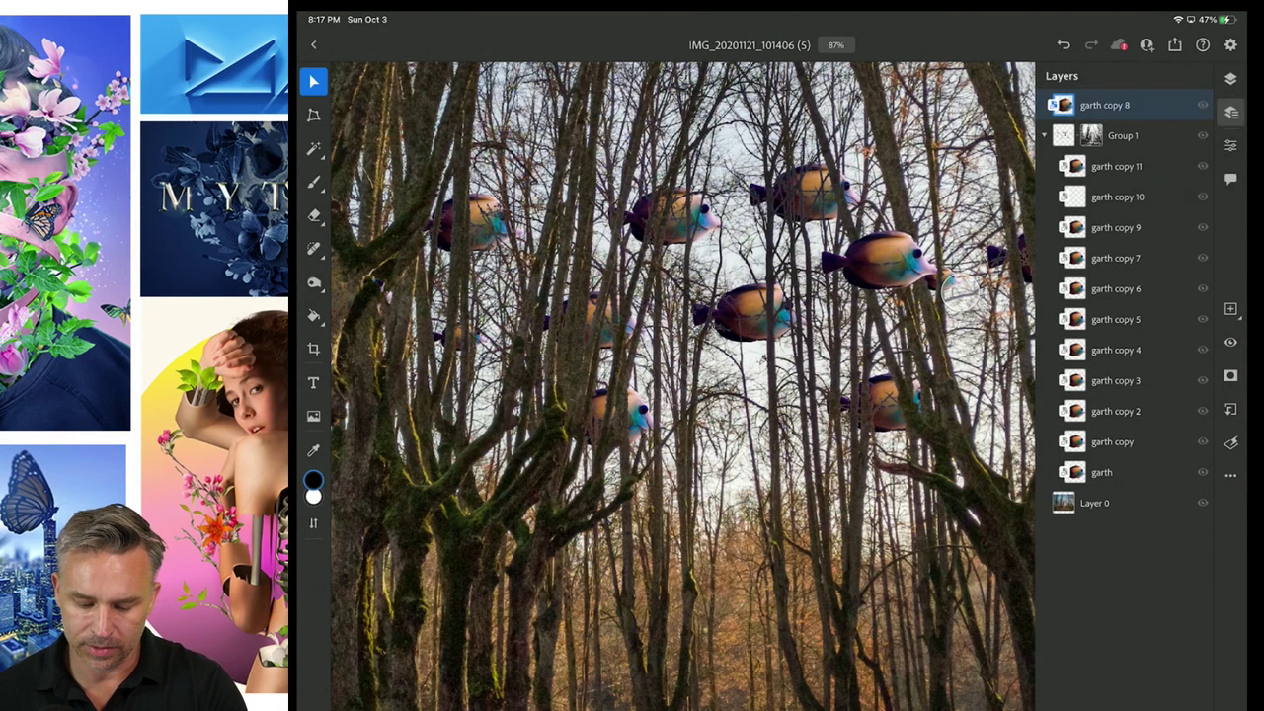
{"action": "left_click", "coordinate": [1147, 44]}
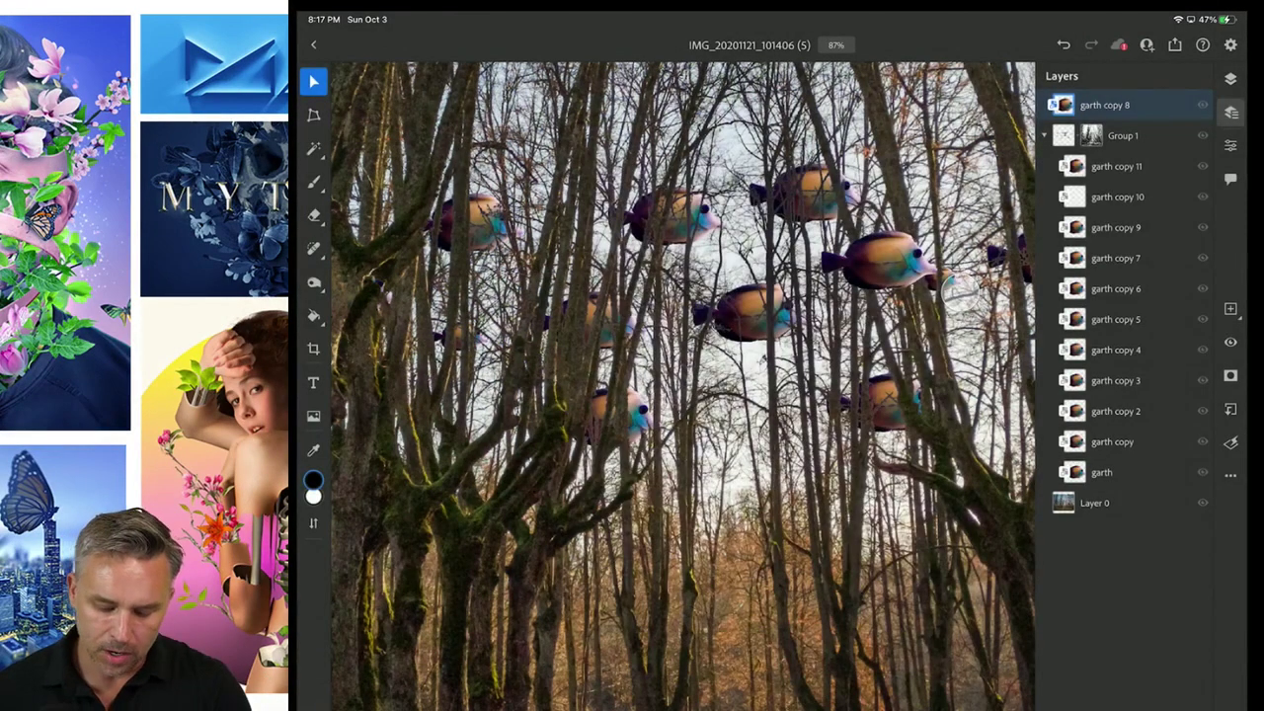
{"action": "left_click", "coordinate": [1231, 178]}
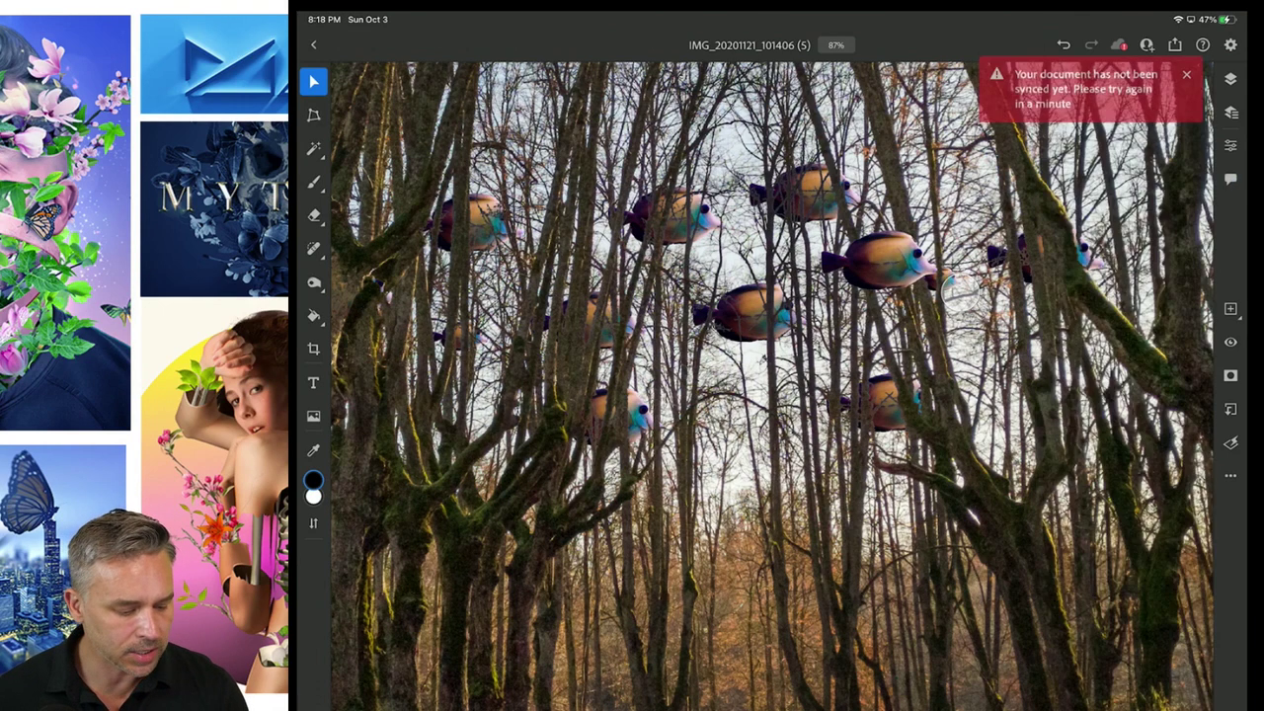
{"action": "left_click", "coordinate": [313, 44]}
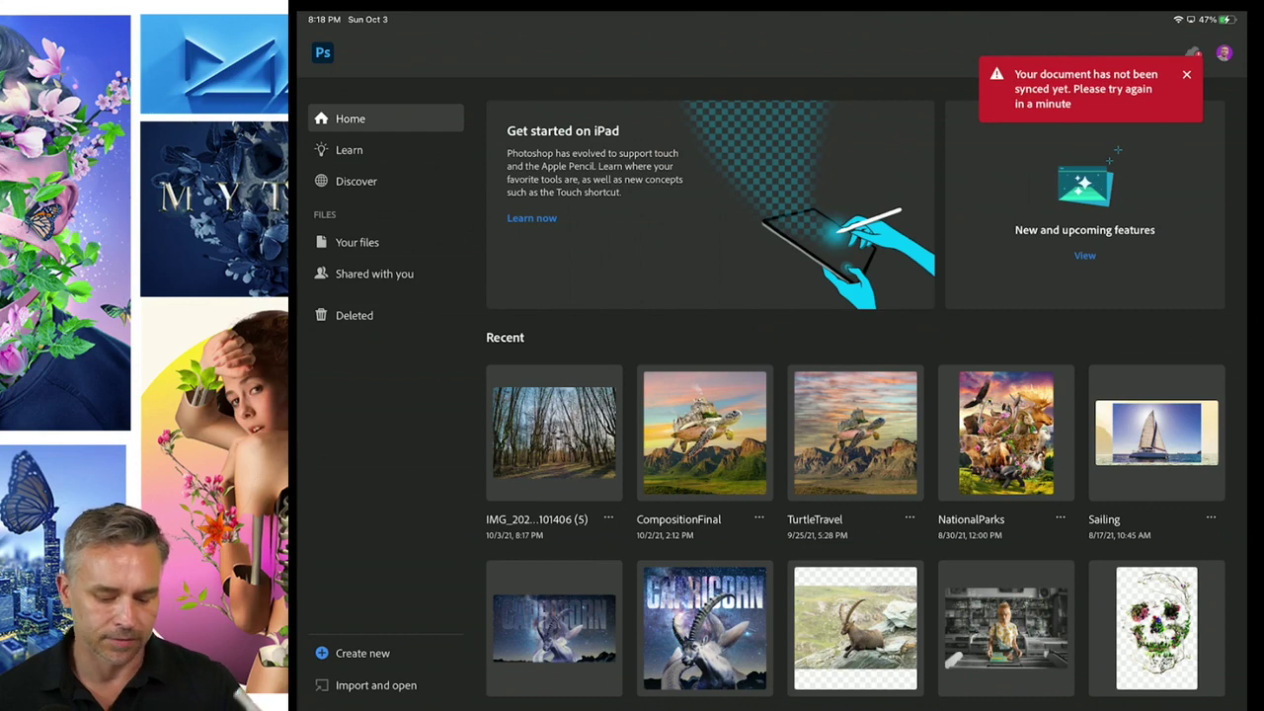